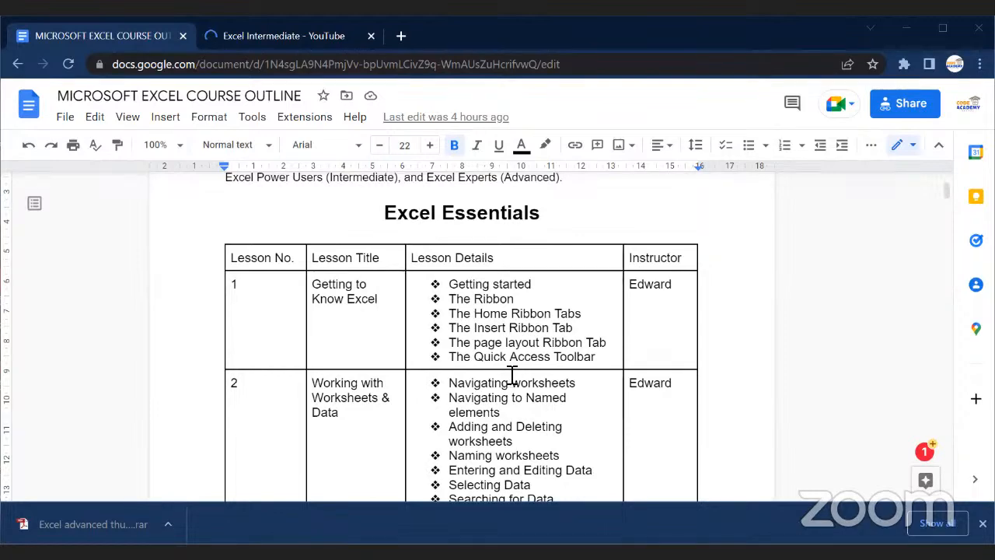
{"action": "scroll", "coordinate": [532, 372], "scroll_direction": "down", "scroll_amount": 3}
{"action": "scroll", "coordinate": [532, 372], "scroll_direction": "up", "scroll_amount": 5}
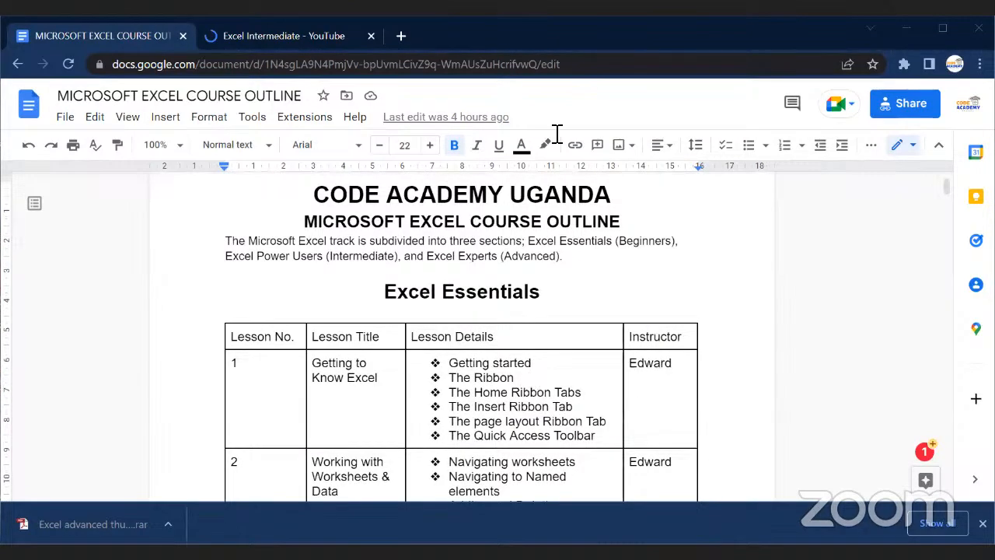
{"action": "scroll", "coordinate": [532, 352], "scroll_direction": "up", "scroll_amount": 2}
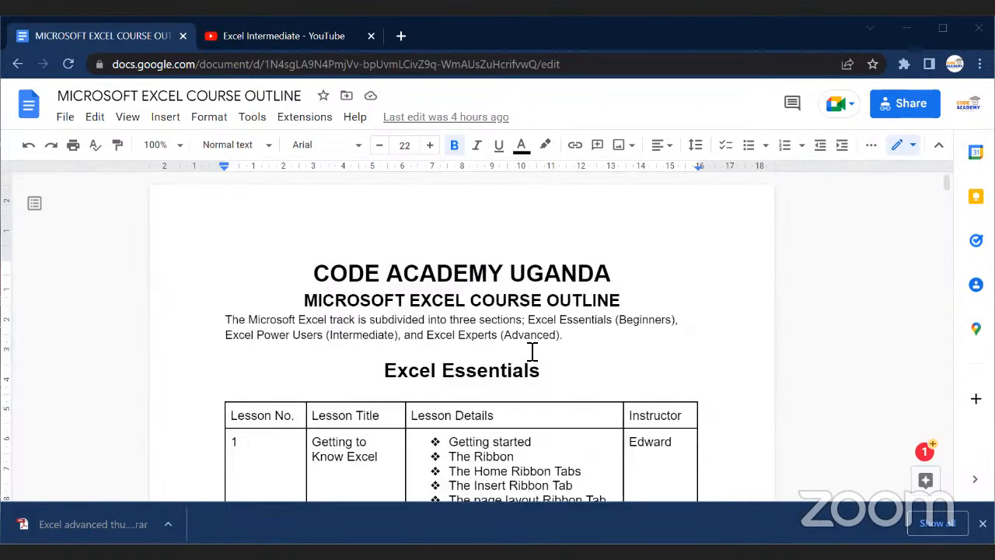
{"action": "scroll", "coordinate": [532, 351], "scroll_direction": "down", "scroll_amount": 3}
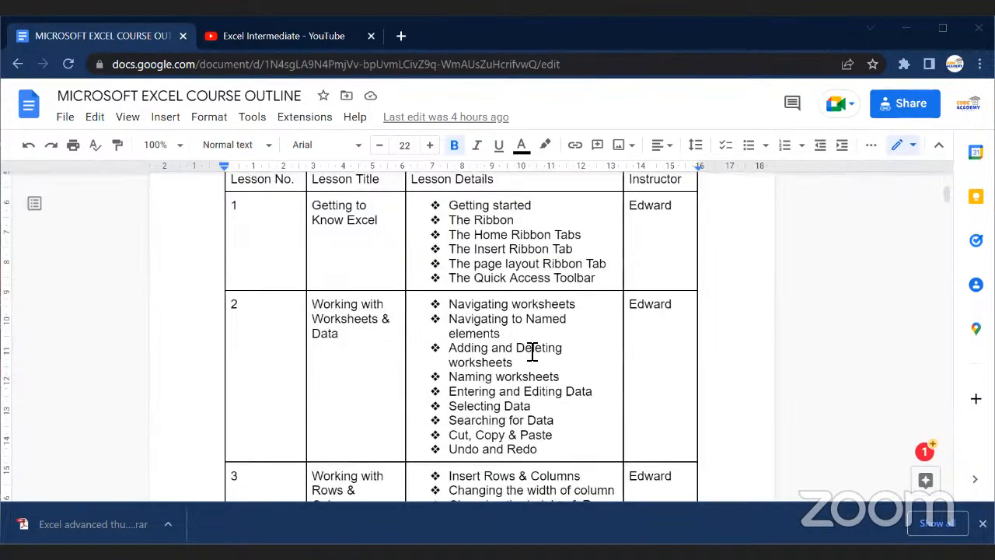
{"action": "scroll", "coordinate": [532, 351], "scroll_direction": "up", "scroll_amount": 3}
{"action": "scroll", "coordinate": [532, 351], "scroll_direction": "down", "scroll_amount": 3}
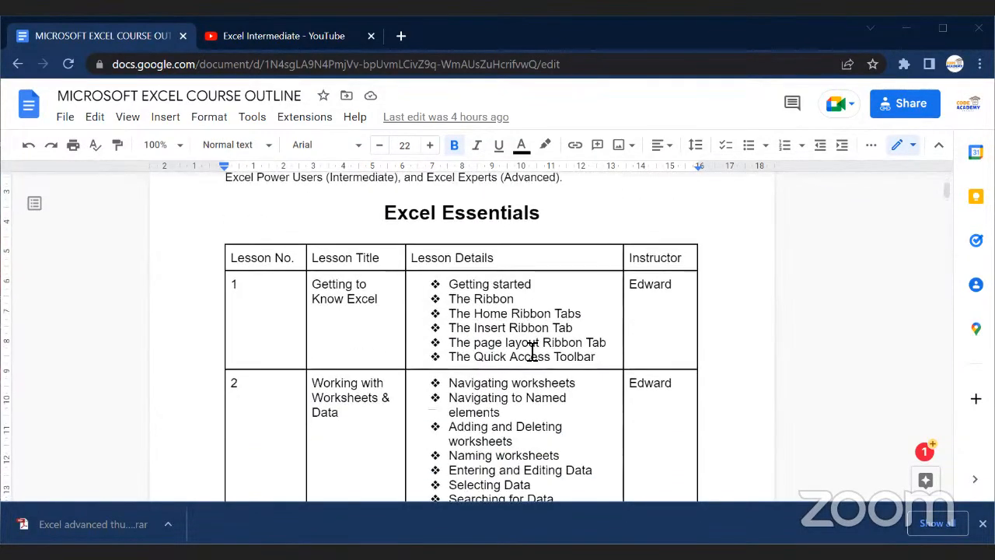
{"action": "scroll", "coordinate": [661, 280], "scroll_direction": "up", "scroll_amount": 2}
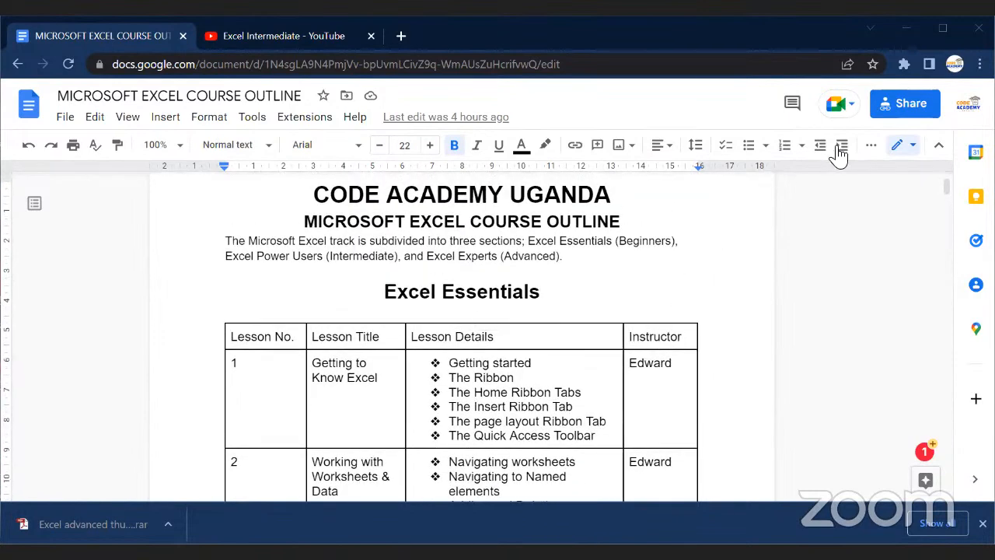
Step: Copy the course outline's sharing link from its share settings and close them
{"action": "left_click", "coordinate": [920, 111]}
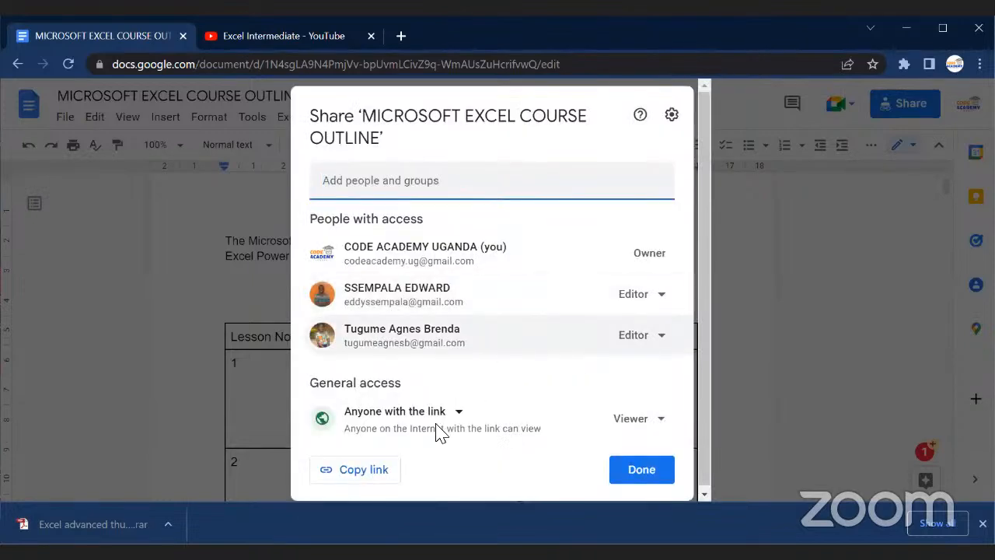
{"action": "left_click", "coordinate": [364, 472]}
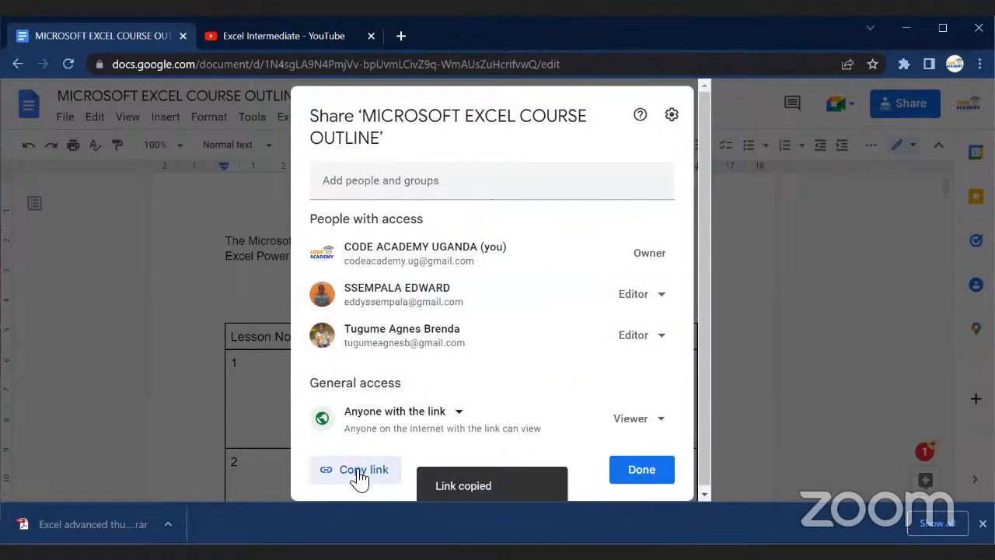
{"action": "left_click", "coordinate": [661, 476]}
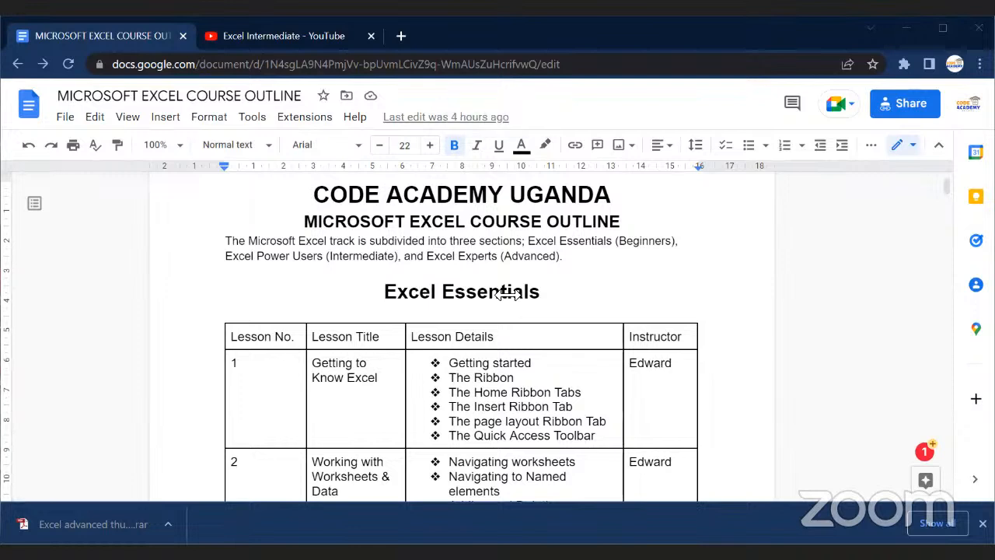
Step: Review the introductory paragraph on the three course sections, highlighting the beginner and intermediate levels
{"action": "scroll", "coordinate": [517, 392], "scroll_direction": "down", "scroll_amount": 1}
{"action": "left_click", "coordinate": [517, 392]}
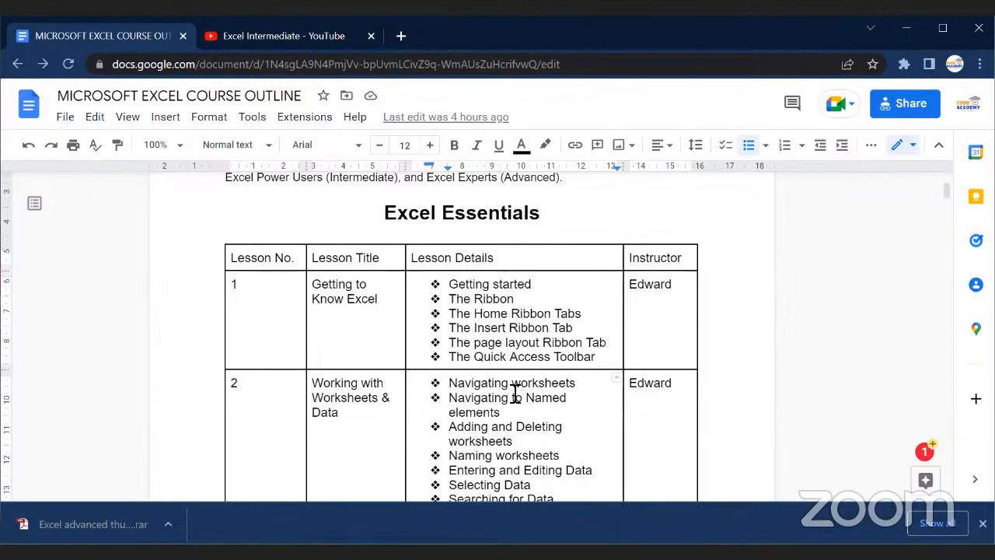
{"action": "scroll", "coordinate": [515, 395], "scroll_direction": "up", "scroll_amount": 1}
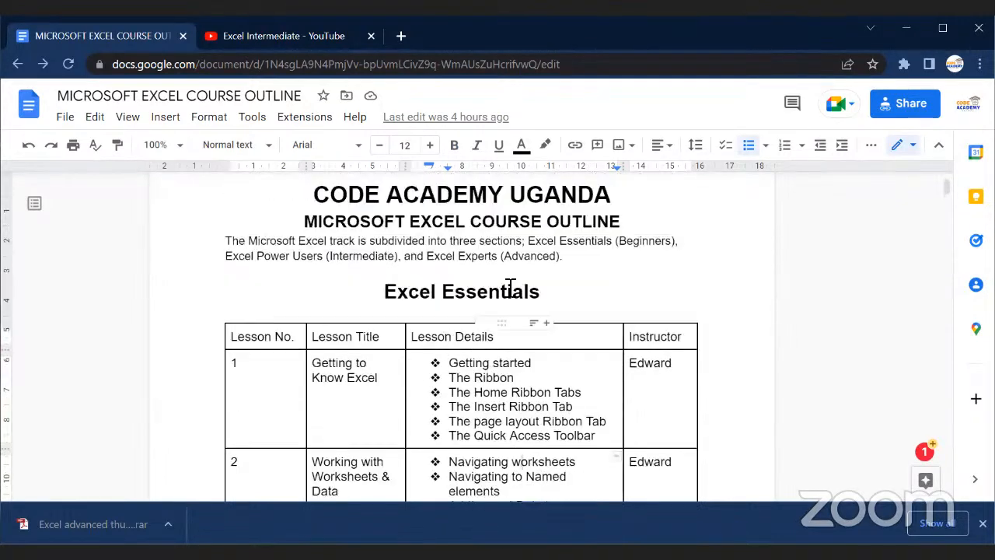
{"action": "left_click_drag", "start_coordinate": [572, 260], "coordinate": [226, 237]}
{"action": "left_click", "coordinate": [360, 221]}
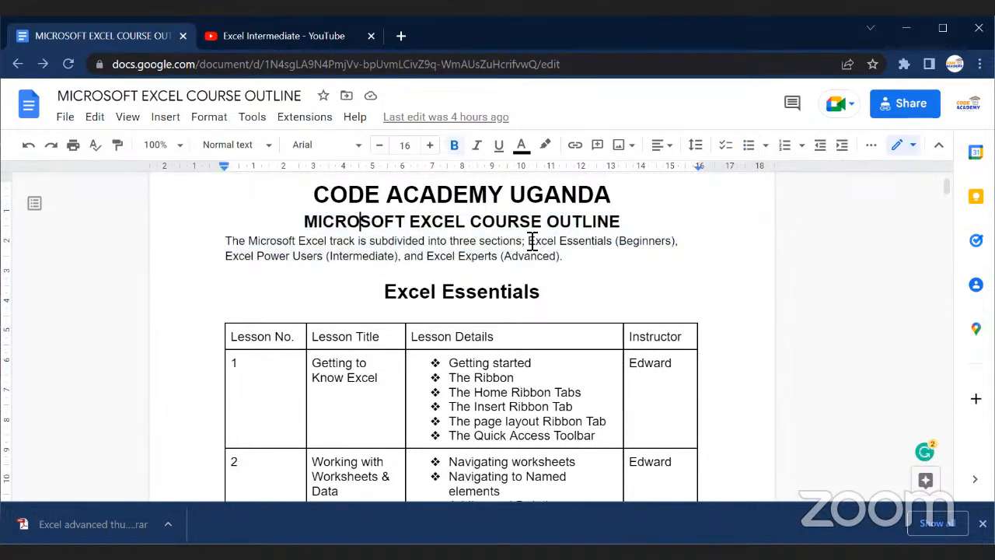
{"action": "left_click_drag", "start_coordinate": [529, 240], "coordinate": [675, 241]}
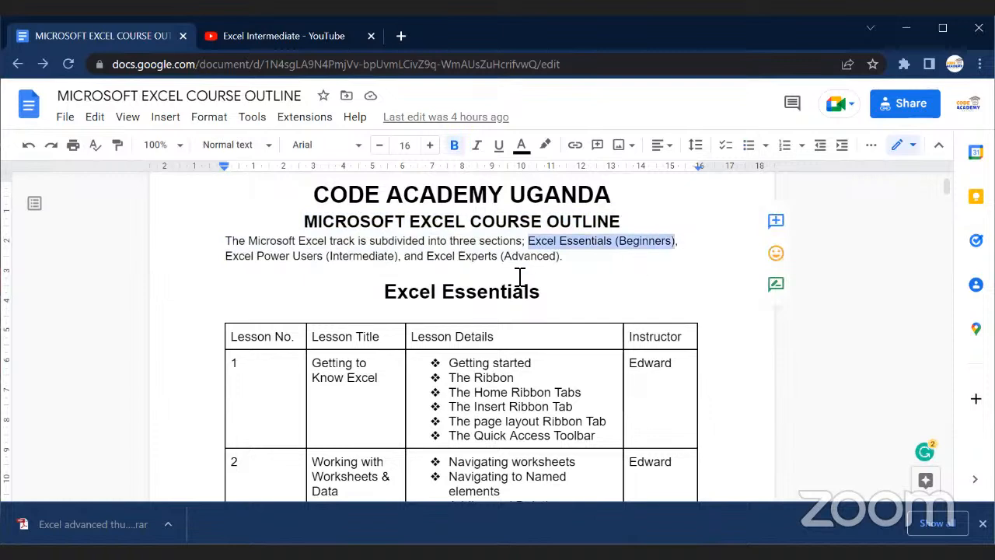
{"action": "left_click_drag", "start_coordinate": [271, 256], "coordinate": [401, 263]}
{"action": "left_click", "coordinate": [402, 259]}
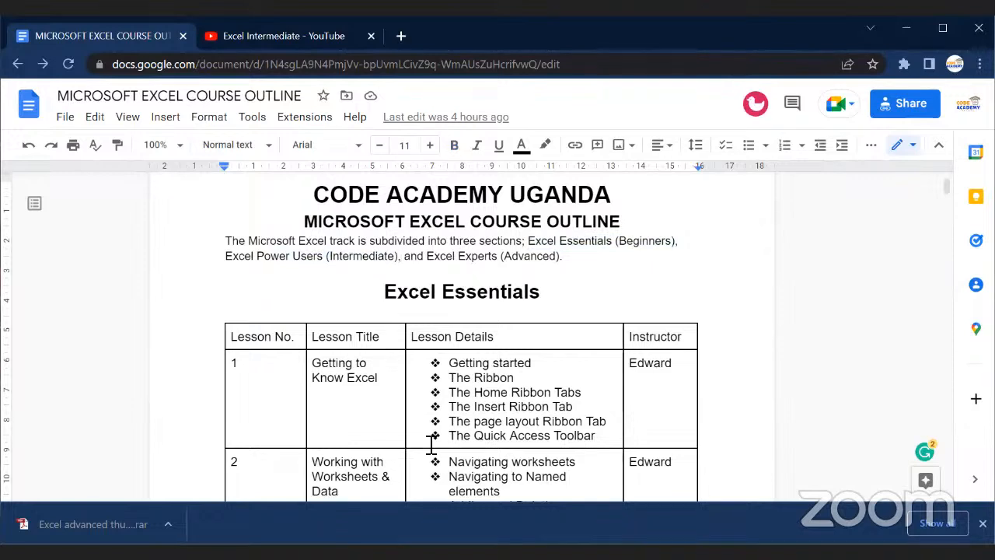
Step: Read through the Excel Essentials lesson table from lesson 1 to lesson 6, Saving a file
{"action": "scroll", "coordinate": [438, 445], "scroll_direction": "down", "scroll_amount": 2}
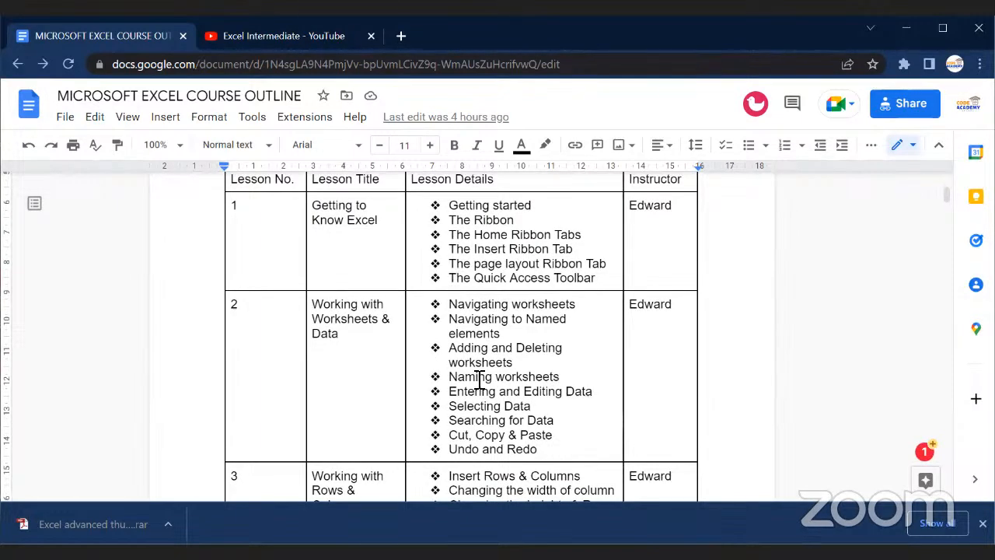
{"action": "scroll", "coordinate": [479, 378], "scroll_direction": "down", "scroll_amount": 1}
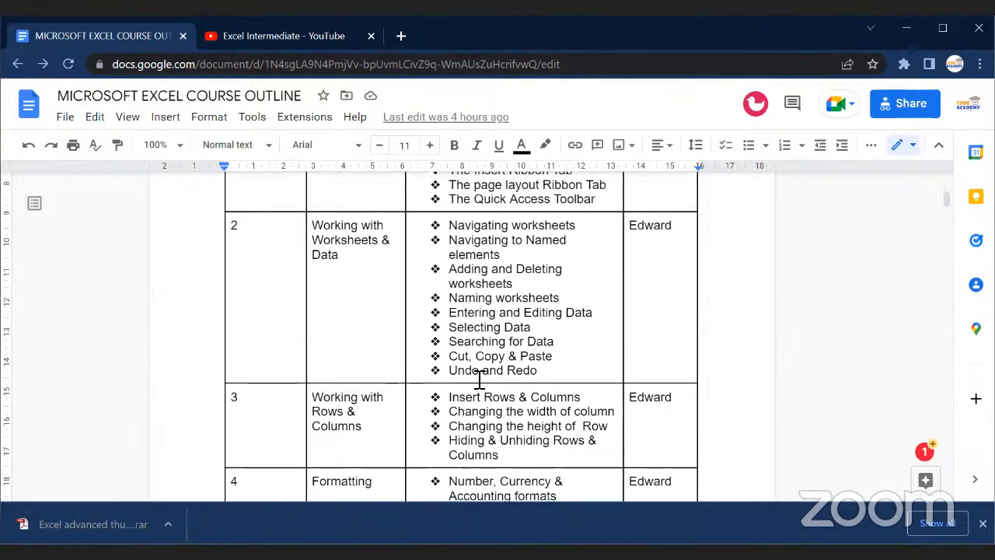
{"action": "scroll", "coordinate": [479, 379], "scroll_direction": "up", "scroll_amount": 1}
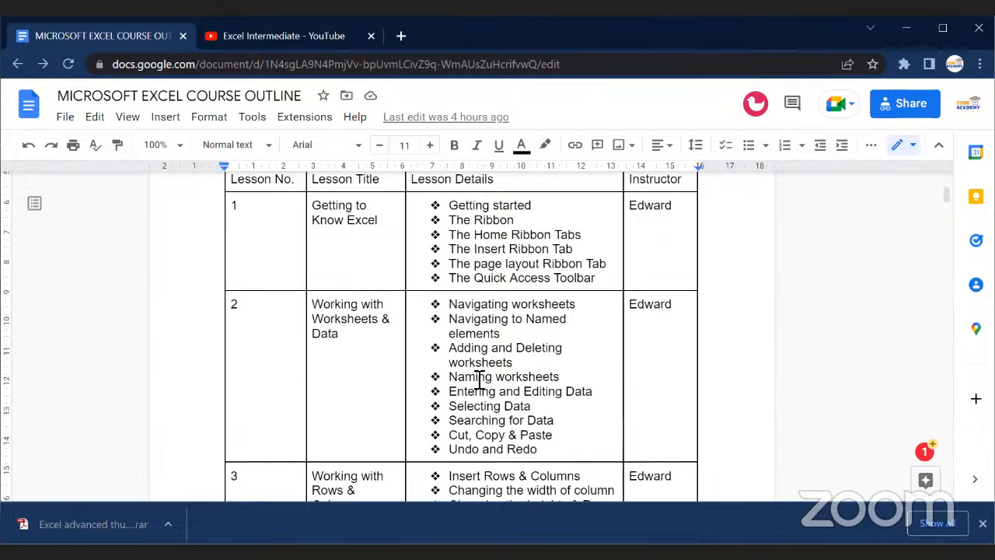
{"action": "scroll", "coordinate": [480, 379], "scroll_direction": "down", "scroll_amount": 2}
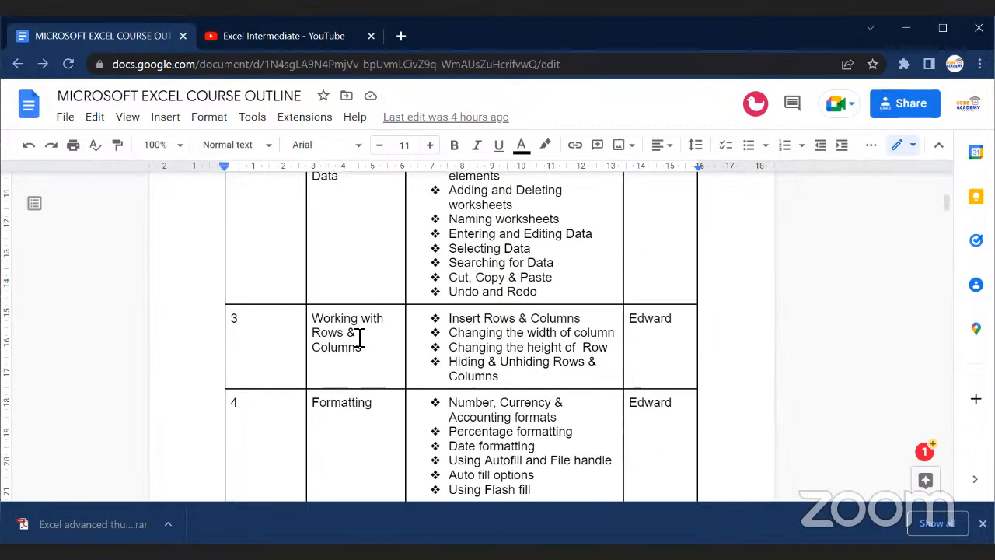
{"action": "scroll", "coordinate": [478, 364], "scroll_direction": "down", "scroll_amount": 3}
{"action": "scroll", "coordinate": [482, 364], "scroll_direction": "down", "scroll_amount": 5}
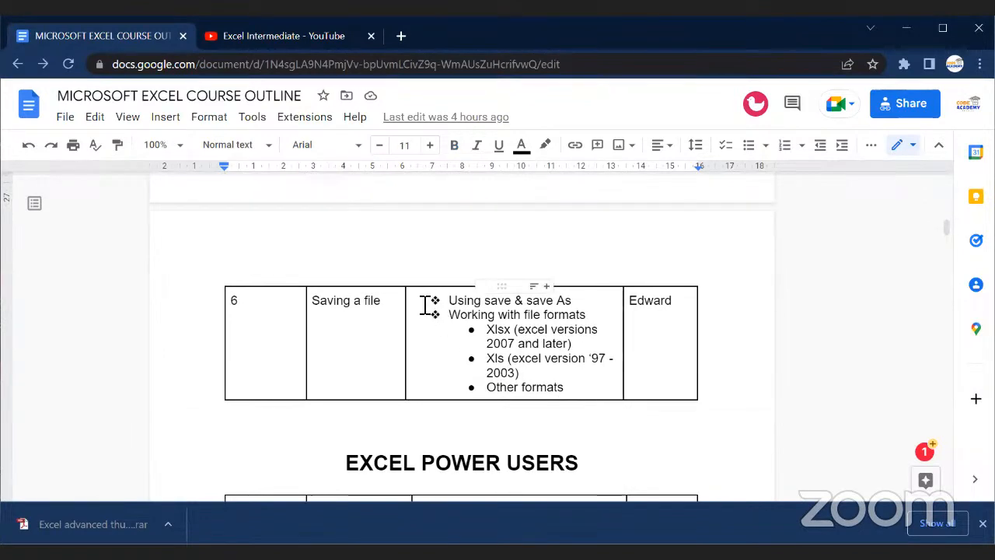
{"action": "left_click_drag", "start_coordinate": [564, 387], "coordinate": [425, 305]}
{"action": "left_click", "coordinate": [527, 337]}
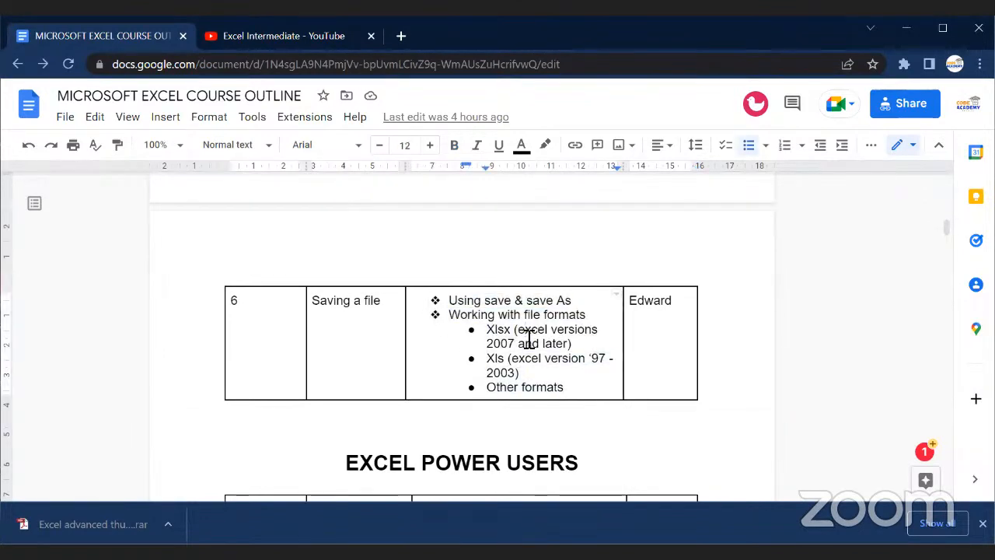
Step: Examine the Excel Power Users section's lesson 7, Formatting Data, highlighting its lesson details
{"action": "scroll", "coordinate": [529, 338], "scroll_direction": "down", "scroll_amount": 2}
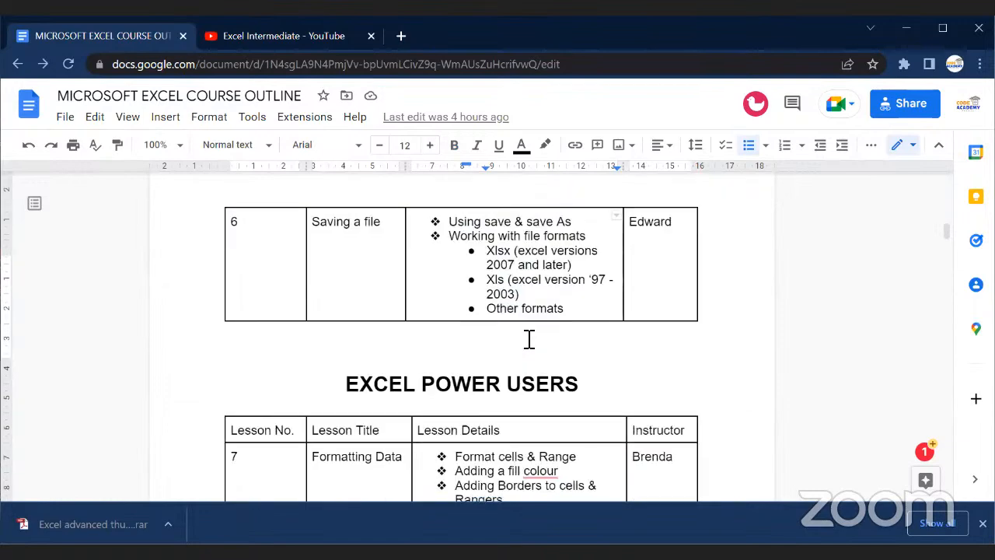
{"action": "scroll", "coordinate": [529, 339], "scroll_direction": "down", "scroll_amount": 4}
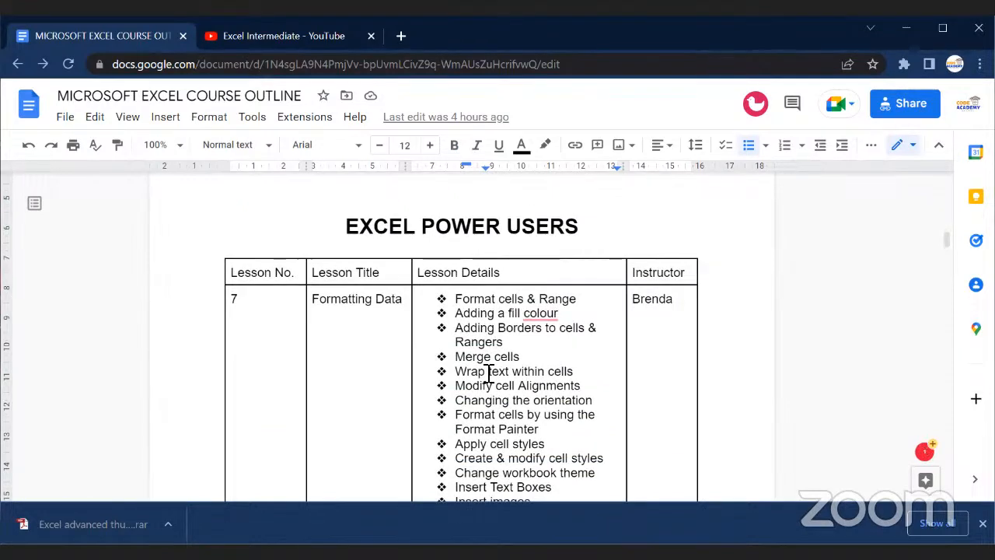
{"action": "scroll", "coordinate": [489, 373], "scroll_direction": "down", "scroll_amount": 2}
{"action": "left_click_drag", "start_coordinate": [465, 359], "coordinate": [456, 218]}
{"action": "left_click", "coordinate": [514, 294]}
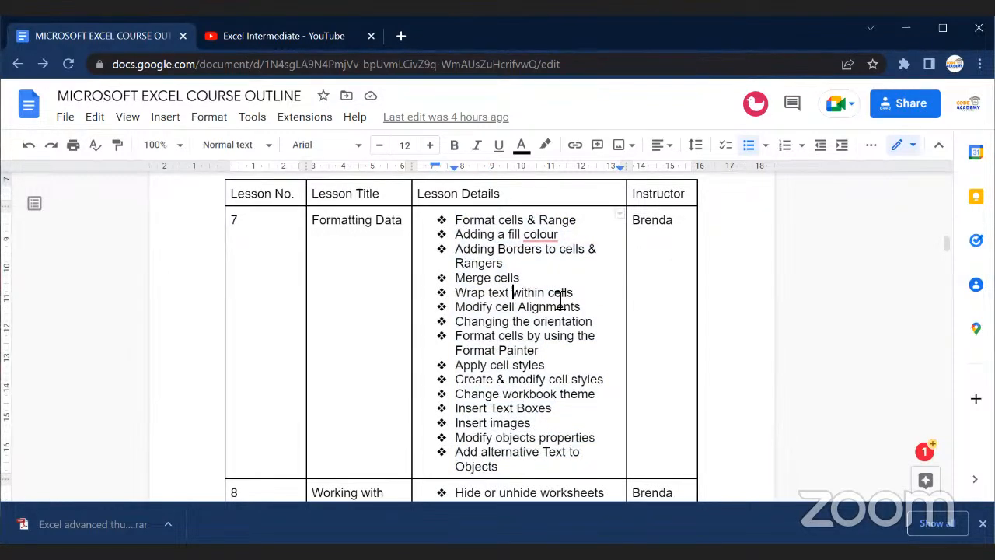
{"action": "left_click_drag", "start_coordinate": [501, 465], "coordinate": [457, 278]}
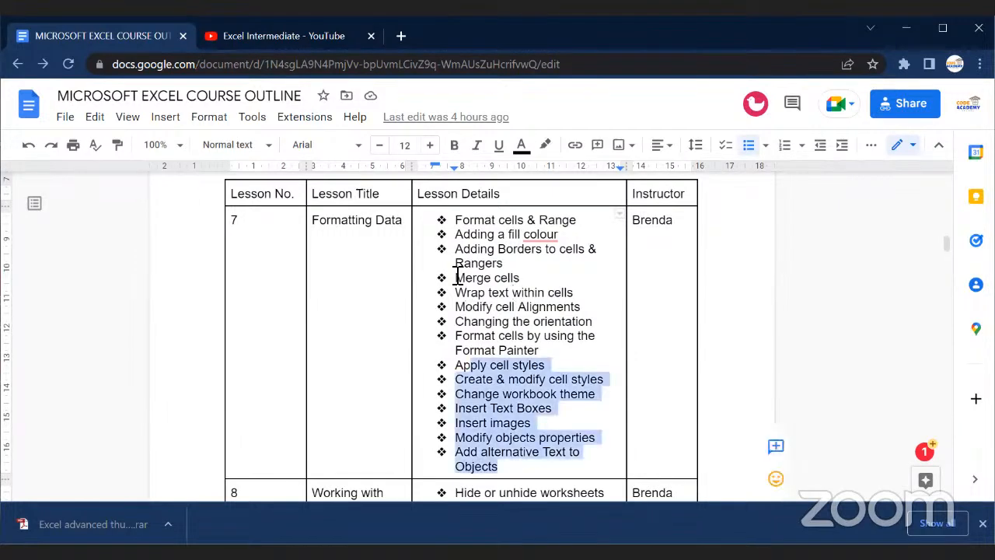
{"action": "left_click_drag", "start_coordinate": [574, 387], "coordinate": [544, 376]}
{"action": "left_click", "coordinate": [564, 335]}
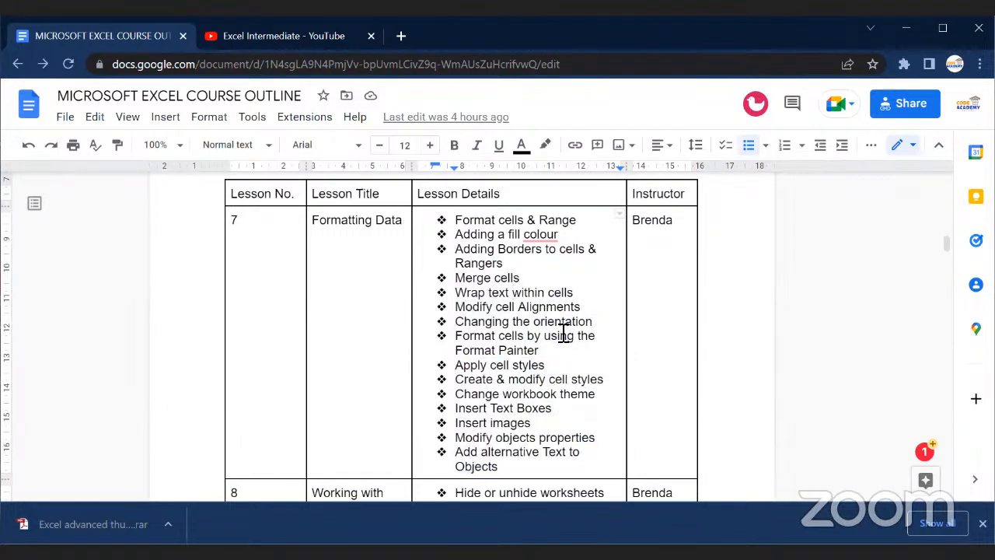
Step: Examine the details of lesson 8, Working with Worksheets & Data, and lesson 9, Working with Data
{"action": "scroll", "coordinate": [564, 335], "scroll_direction": "down", "scroll_amount": 1}
{"action": "scroll", "coordinate": [563, 333], "scroll_direction": "down", "scroll_amount": 1}
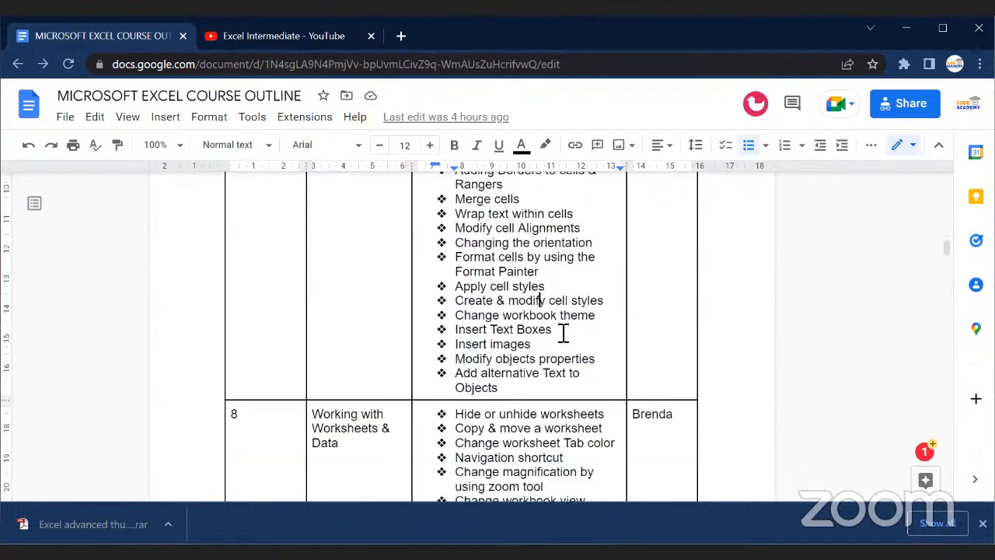
{"action": "scroll", "coordinate": [563, 333], "scroll_direction": "down", "scroll_amount": 2}
{"action": "scroll", "coordinate": [564, 333], "scroll_direction": "down", "scroll_amount": 2}
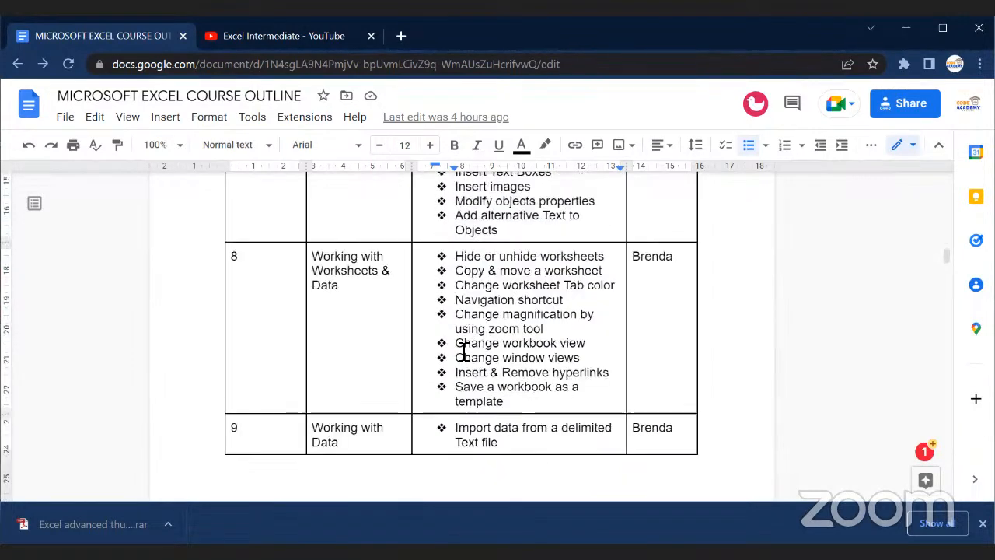
{"action": "left_click_drag", "start_coordinate": [519, 289], "coordinate": [542, 321]}
{"action": "left_click", "coordinate": [540, 358]}
{"action": "scroll", "coordinate": [536, 356], "scroll_direction": "down", "scroll_amount": 1}
{"action": "scroll", "coordinate": [537, 356], "scroll_direction": "down", "scroll_amount": 1}
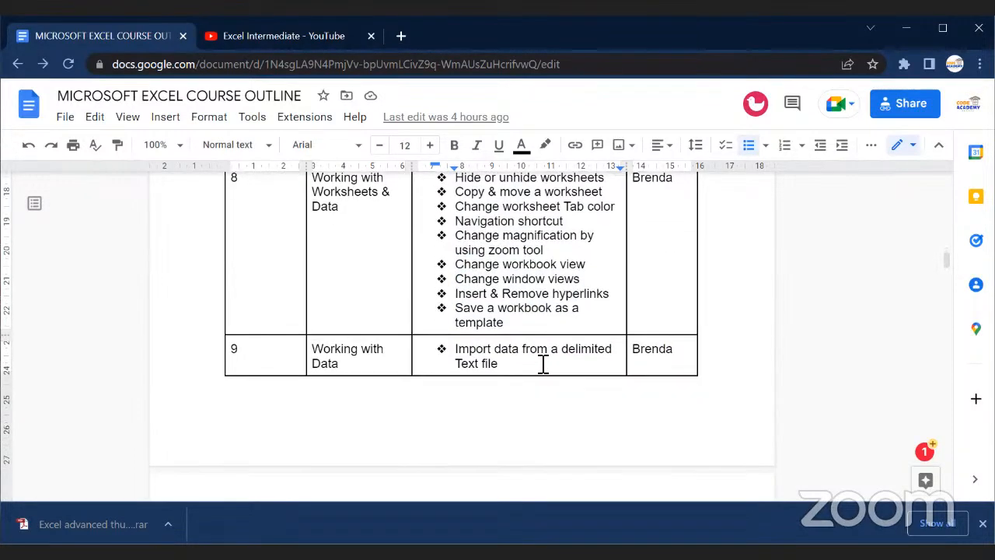
{"action": "scroll", "coordinate": [557, 360], "scroll_direction": "down", "scroll_amount": 1}
{"action": "scroll", "coordinate": [555, 360], "scroll_direction": "down", "scroll_amount": 1}
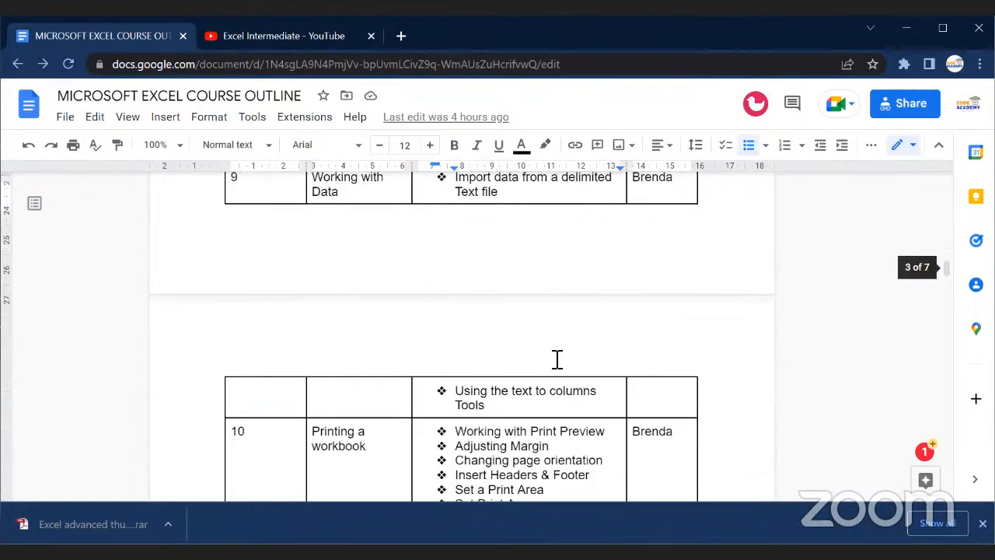
Step: Examine the lesson 10 details on printing a workbook, highlighting the Insert Headers & Footer topic
{"action": "scroll", "coordinate": [545, 354], "scroll_direction": "down", "scroll_amount": 1}
{"action": "scroll", "coordinate": [536, 357], "scroll_direction": "down", "scroll_amount": 2}
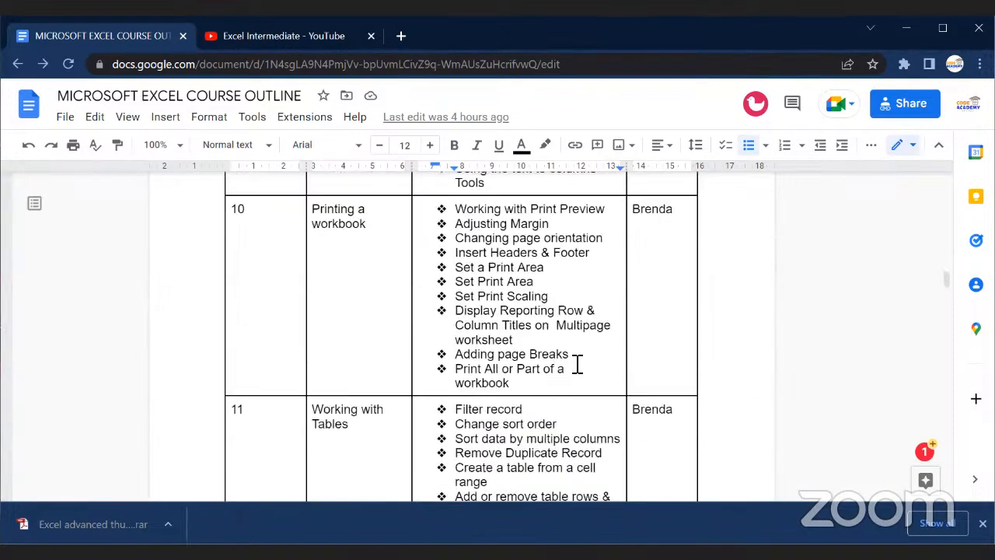
{"action": "left_click_drag", "start_coordinate": [509, 377], "coordinate": [557, 272]}
{"action": "left_click", "coordinate": [558, 272]}
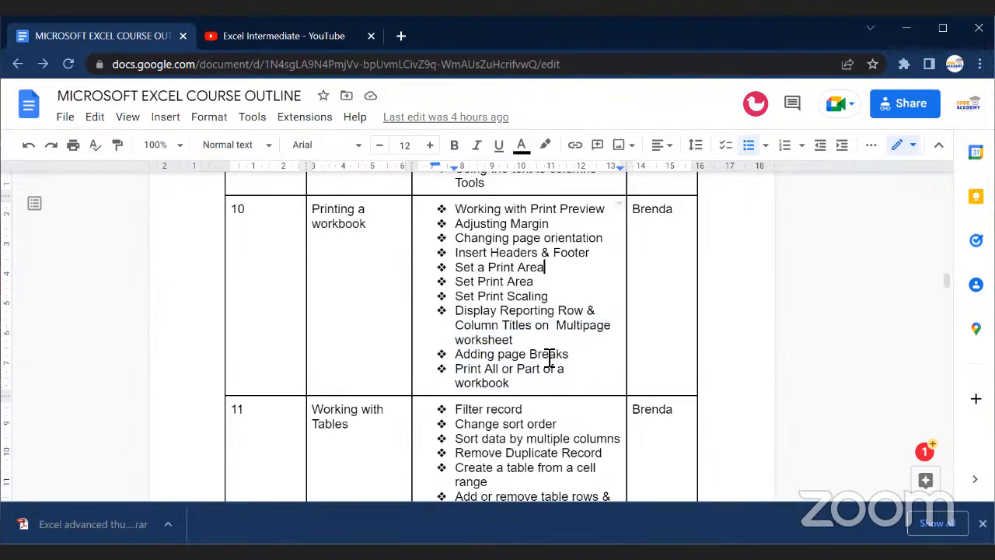
{"action": "left_click_drag", "start_coordinate": [533, 388], "coordinate": [461, 199]}
{"action": "left_click", "coordinate": [493, 262]}
{"action": "left_click", "coordinate": [605, 257]}
{"action": "left_click_drag", "start_coordinate": [572, 252], "coordinate": [455, 251]}
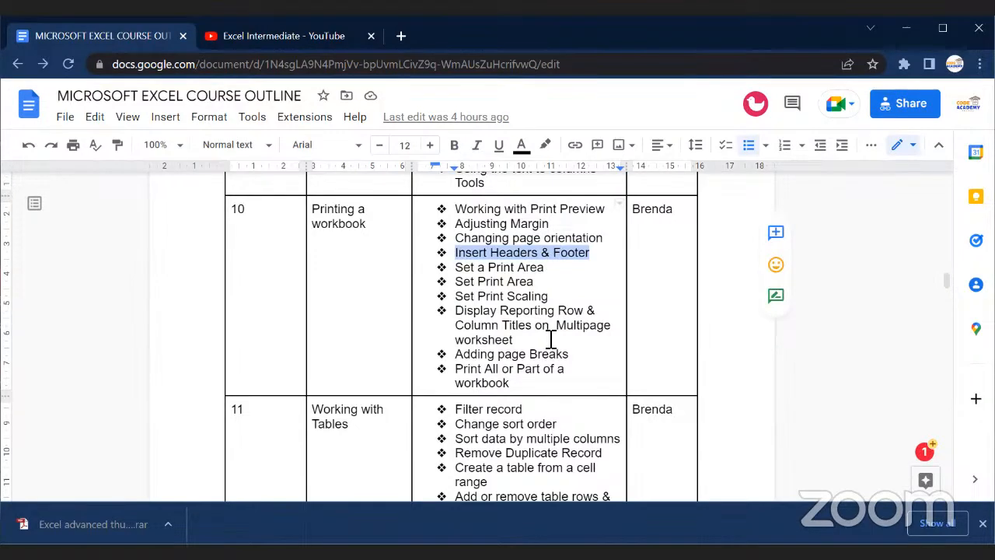
Step: Read through the topics of lesson 11, Working with Tables
{"action": "scroll", "coordinate": [554, 339], "scroll_direction": "down", "scroll_amount": 4}
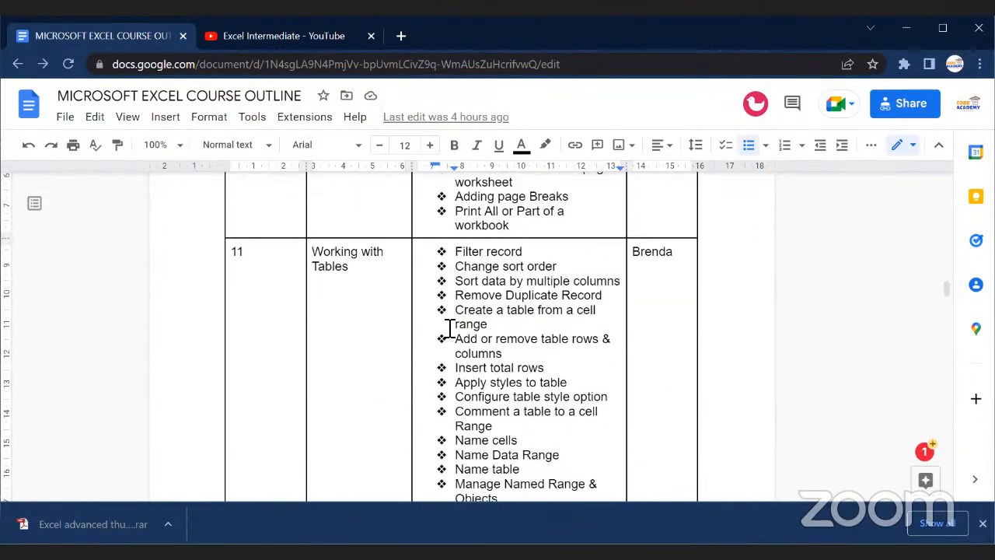
{"action": "double_click", "coordinate": [359, 270]}
{"action": "scroll", "coordinate": [553, 336], "scroll_direction": "down", "scroll_amount": 4}
{"action": "scroll", "coordinate": [554, 338], "scroll_direction": "up", "scroll_amount": 2}
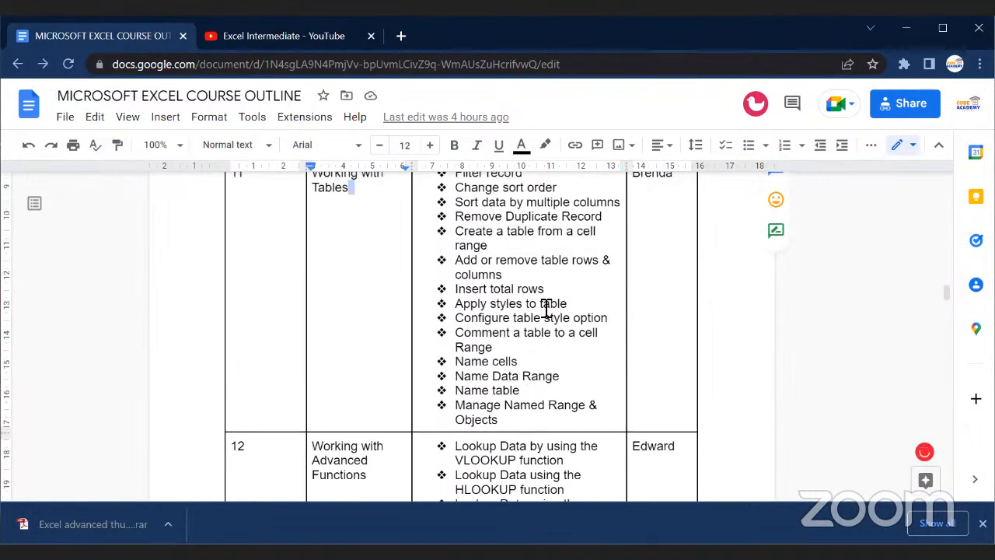
{"action": "scroll", "coordinate": [547, 309], "scroll_direction": "up", "scroll_amount": 2}
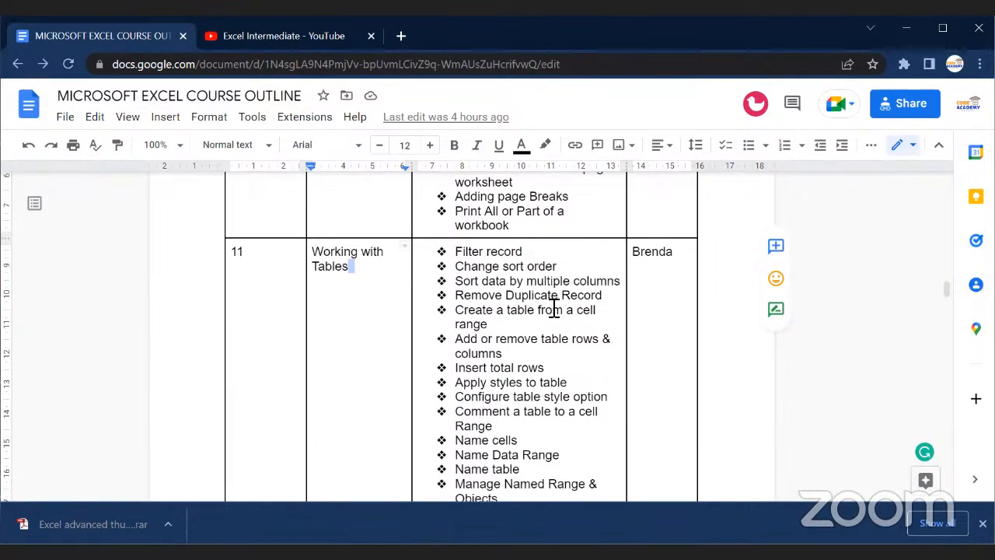
{"action": "scroll", "coordinate": [550, 325], "scroll_direction": "down", "scroll_amount": 2}
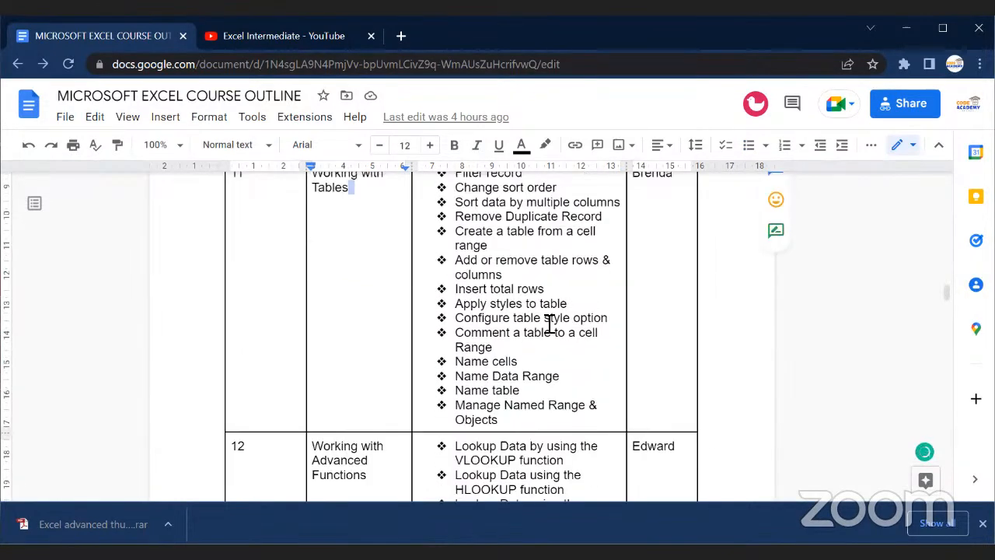
Step: Examine lesson 12, Working with Advanced Functions, highlighting its VLOOKUP, HLOOKUP, MATCH and INDEX topics and checking the assigned instructor
{"action": "scroll", "coordinate": [550, 325], "scroll_direction": "down", "scroll_amount": 4}
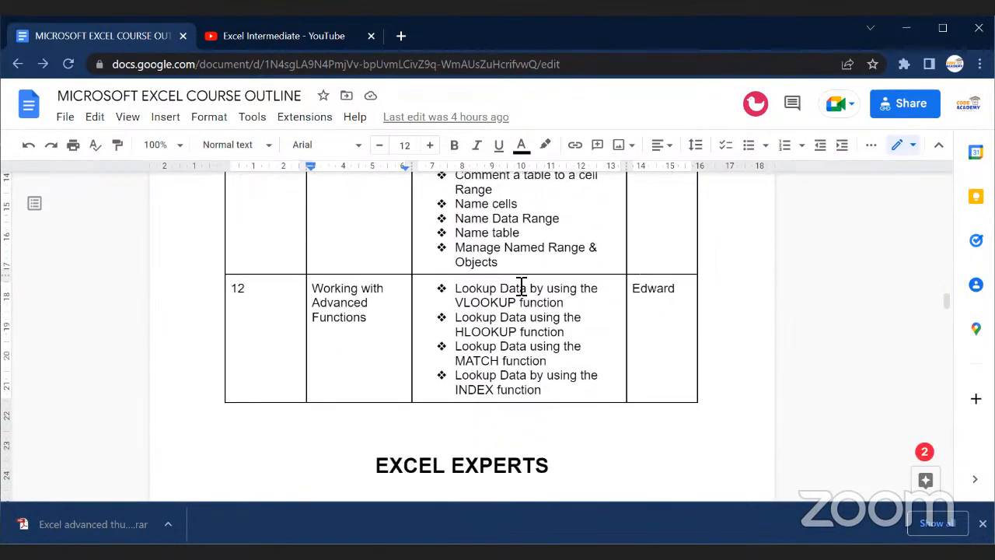
{"action": "left_click", "coordinate": [485, 257]}
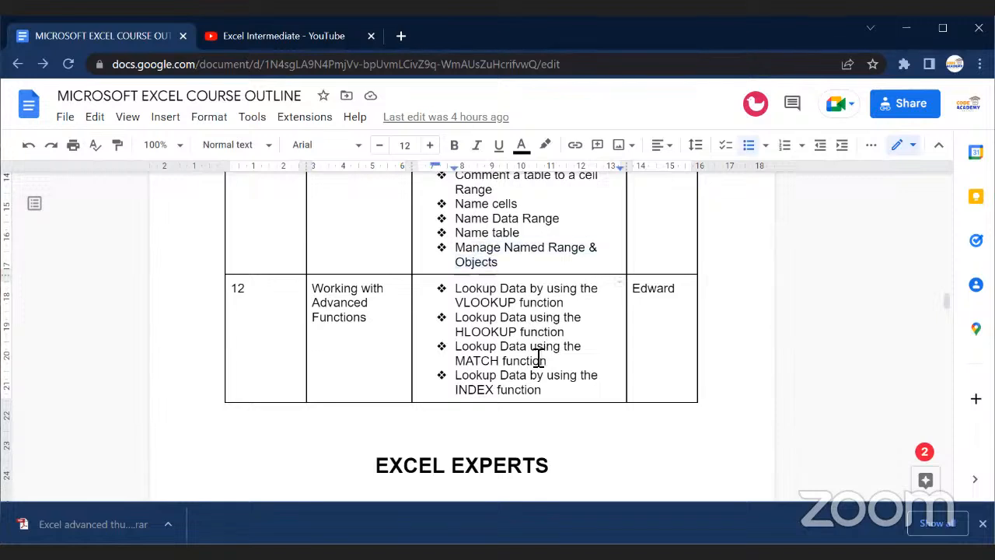
{"action": "left_click_drag", "start_coordinate": [539, 389], "coordinate": [440, 287]}
{"action": "left_click", "coordinate": [531, 347]}
{"action": "scroll", "coordinate": [695, 366], "scroll_direction": "up", "scroll_amount": 2}
{"action": "left_click_drag", "start_coordinate": [679, 375], "coordinate": [617, 397]}
{"action": "left_click", "coordinate": [664, 377]}
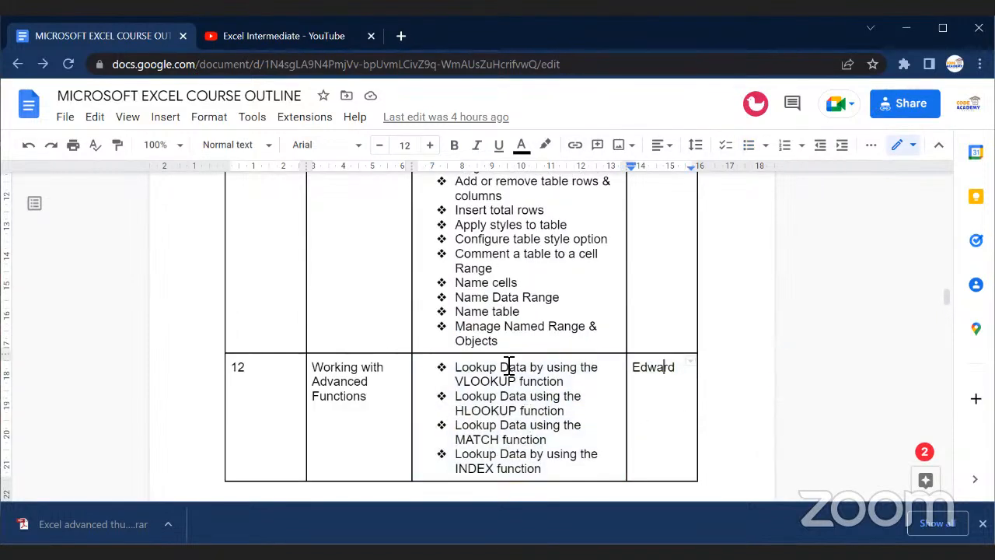
Step: Insert a page break above the EXCEL EXPERTS heading so the section starts on a new page
{"action": "scroll", "coordinate": [533, 380], "scroll_direction": "down", "scroll_amount": 3}
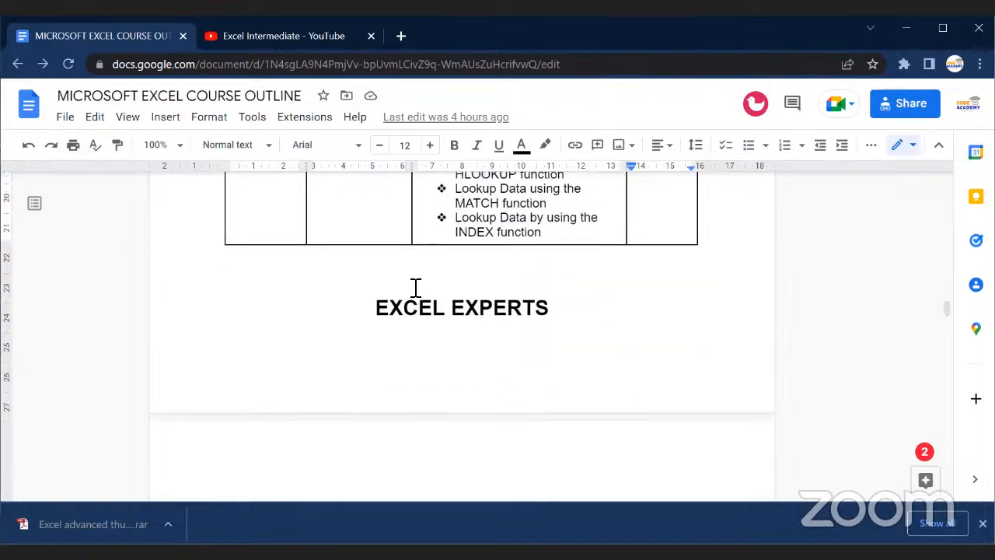
{"action": "left_click", "coordinate": [417, 283]}
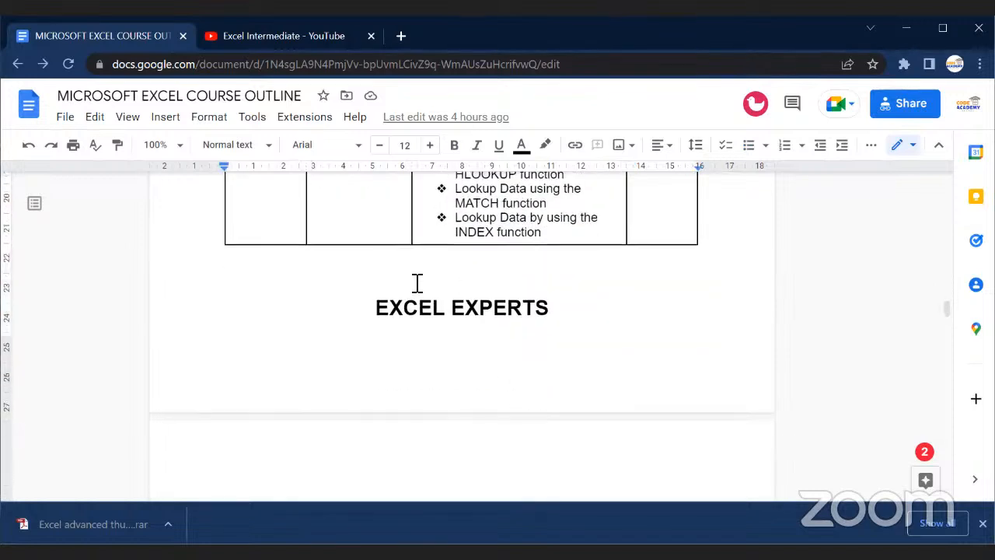
{"action": "key", "text": "ctrl+Return"}
Step: Correct the misspelled words to "Number" and "Multiple" in the Formatting lesson of the Excel Experts table
{"action": "scroll", "coordinate": [536, 318], "scroll_direction": "down", "scroll_amount": 3}
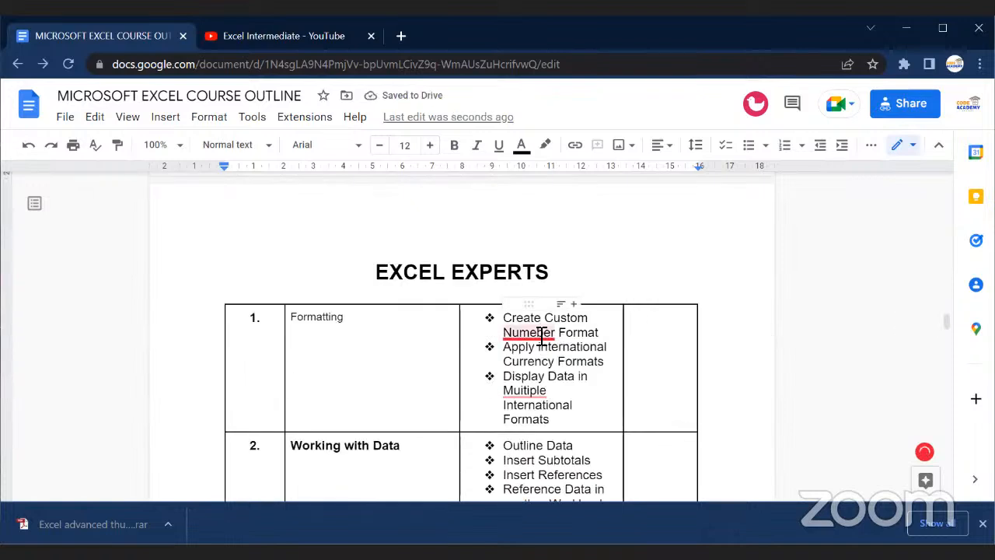
{"action": "left_click", "coordinate": [542, 336]}
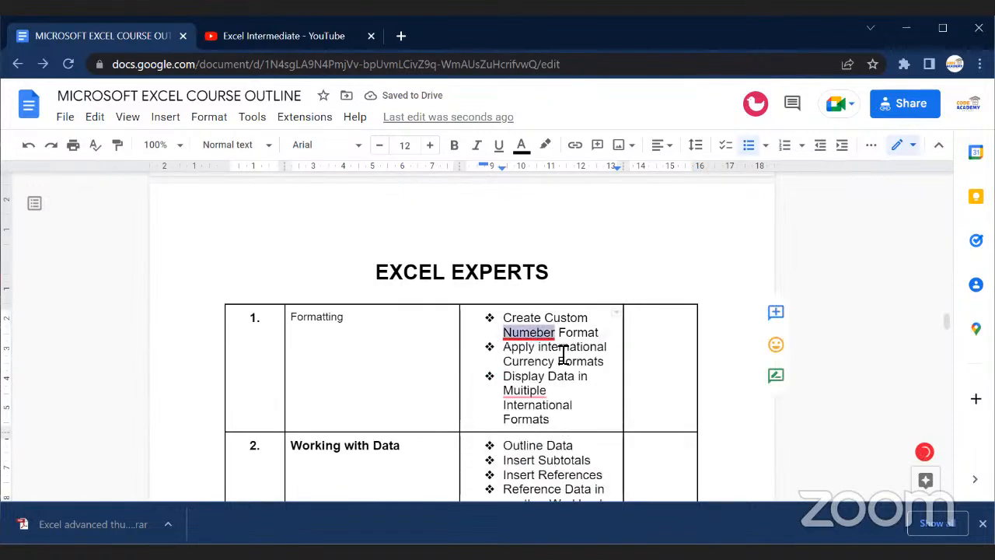
{"action": "left_click", "coordinate": [536, 392]}
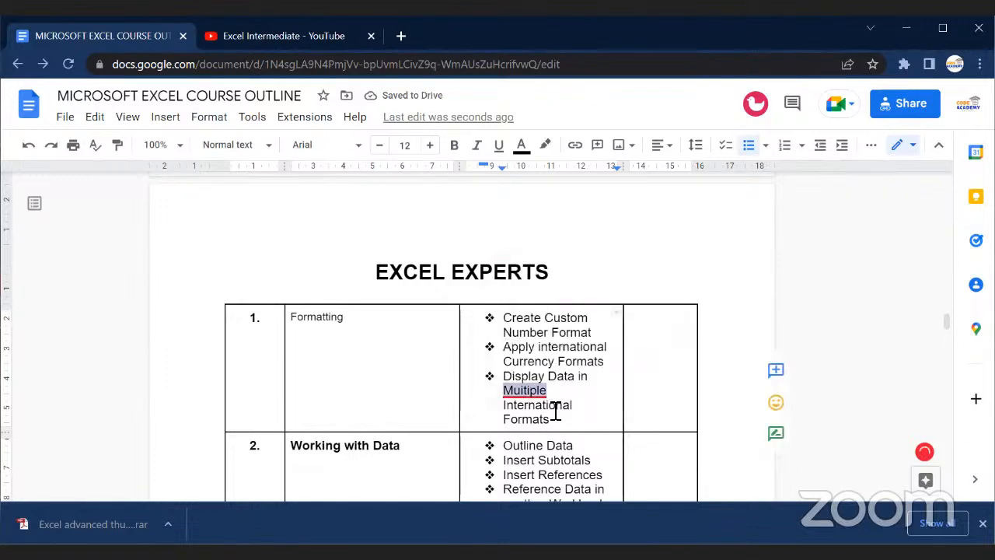
{"action": "scroll", "coordinate": [571, 405], "scroll_direction": "down", "scroll_amount": 2}
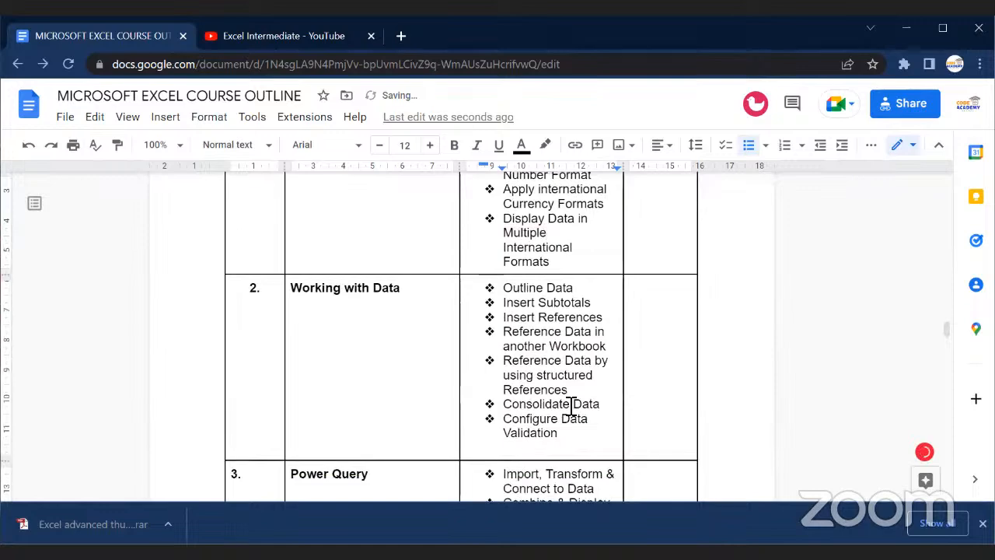
Step: Read through the Excel Experts lessons from Working with Data to Logical and Statistical Functions
{"action": "scroll", "coordinate": [572, 405], "scroll_direction": "down", "scroll_amount": 3}
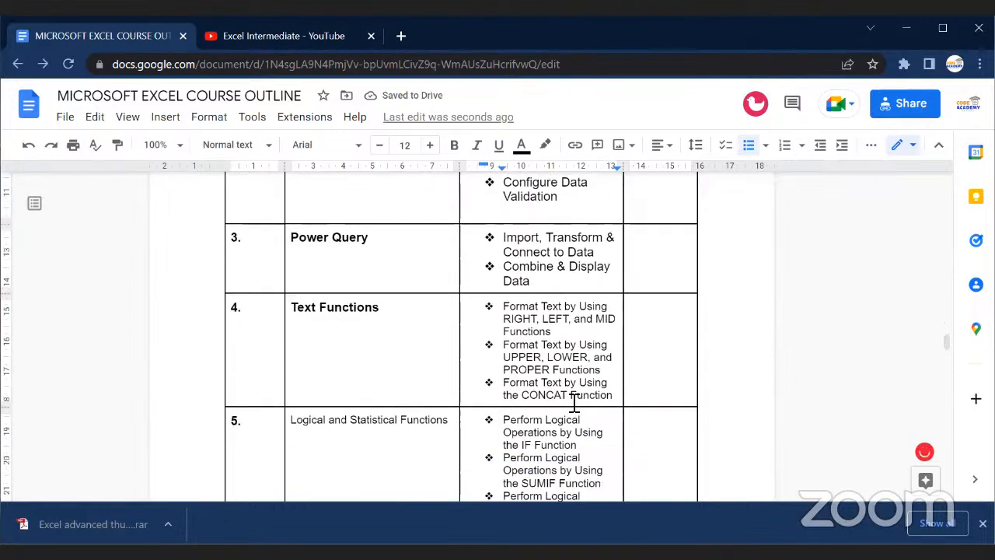
{"action": "scroll", "coordinate": [574, 403], "scroll_direction": "down", "scroll_amount": 2}
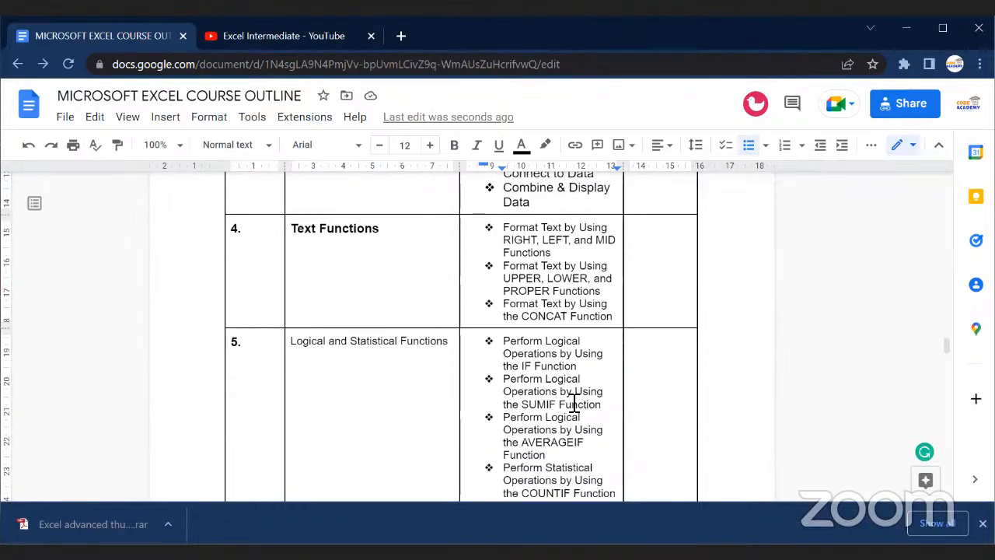
{"action": "scroll", "coordinate": [574, 402], "scroll_direction": "down", "scroll_amount": 3}
{"action": "scroll", "coordinate": [574, 403], "scroll_direction": "up", "scroll_amount": 4}
{"action": "scroll", "coordinate": [574, 403], "scroll_direction": "up", "scroll_amount": 5}
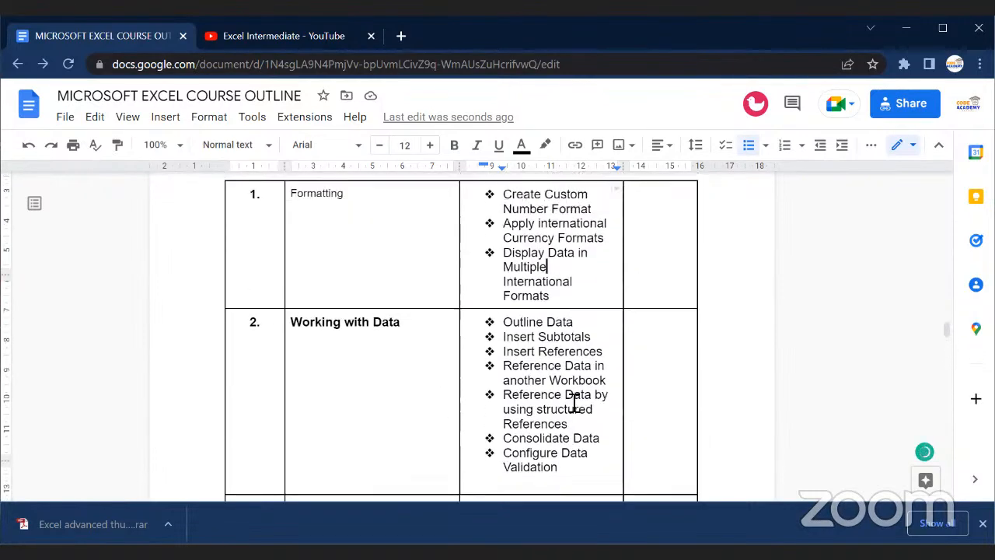
{"action": "scroll", "coordinate": [574, 403], "scroll_direction": "down", "scroll_amount": 7}
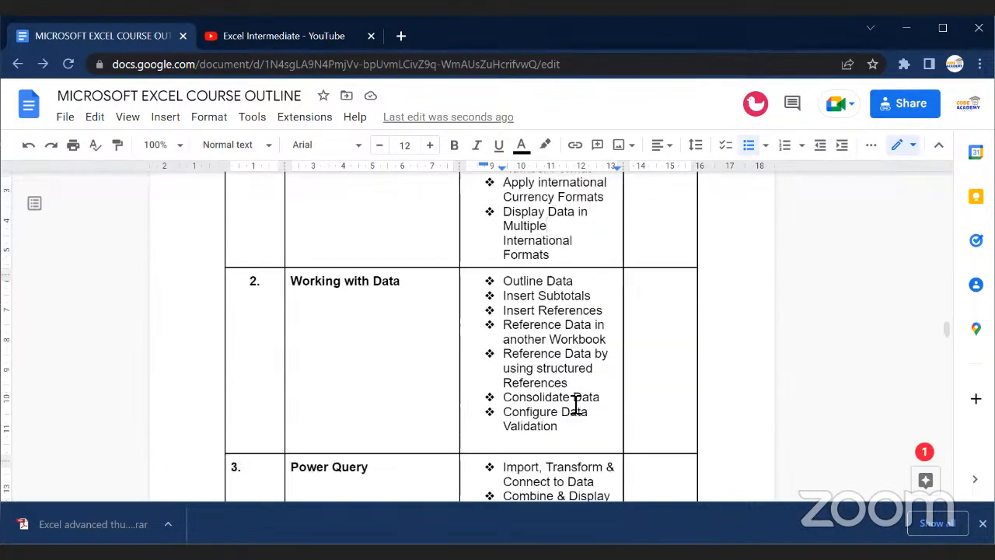
{"action": "scroll", "coordinate": [576, 403], "scroll_direction": "down", "scroll_amount": 3}
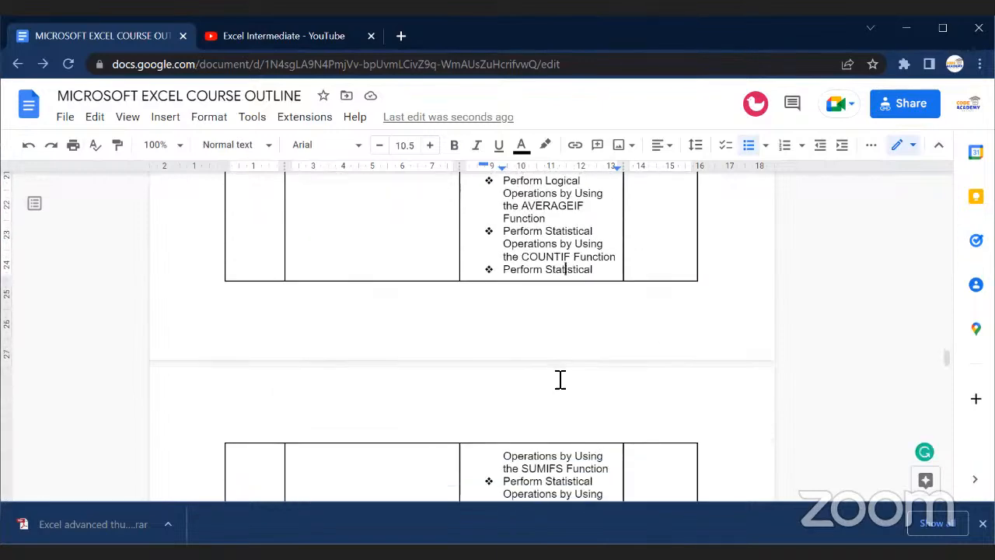
Step: Read through the remaining Excel Experts lessons, from Expanded Functions to Macros and Form Controls
{"action": "scroll", "coordinate": [560, 379], "scroll_direction": "down", "scroll_amount": 3}
{"action": "scroll", "coordinate": [560, 380], "scroll_direction": "down", "scroll_amount": 6}
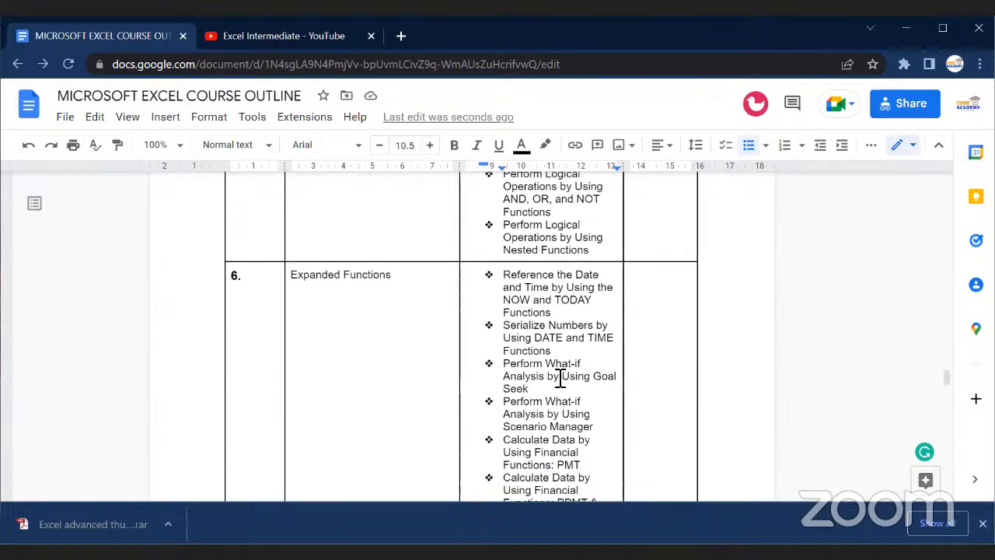
{"action": "scroll", "coordinate": [560, 378], "scroll_direction": "down", "scroll_amount": 4}
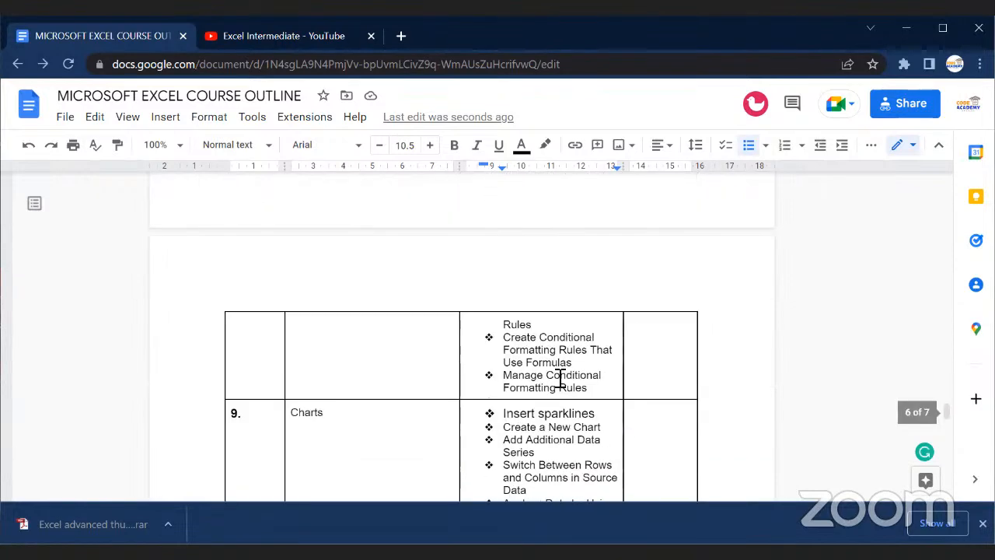
{"action": "scroll", "coordinate": [560, 378], "scroll_direction": "down", "scroll_amount": 6}
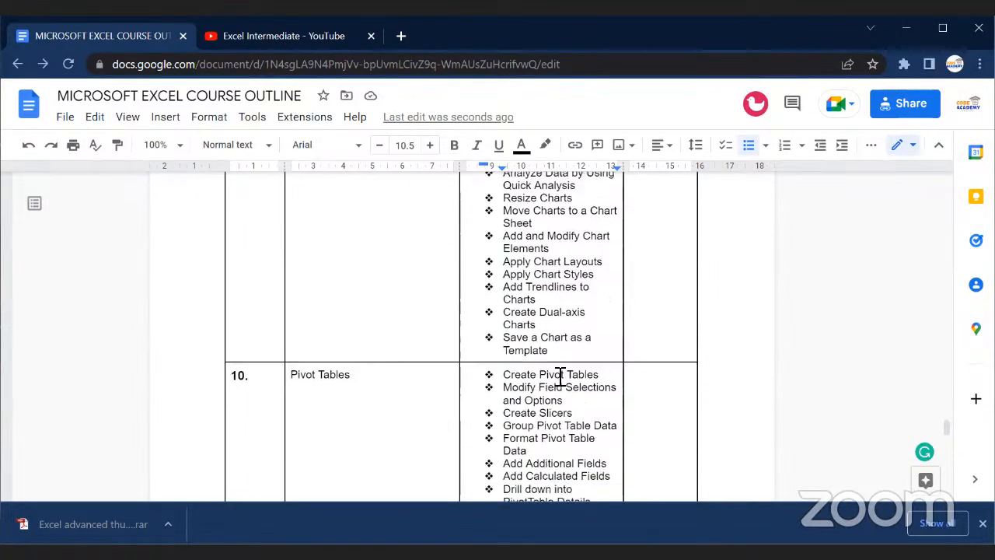
{"action": "scroll", "coordinate": [562, 378], "scroll_direction": "down", "scroll_amount": 4}
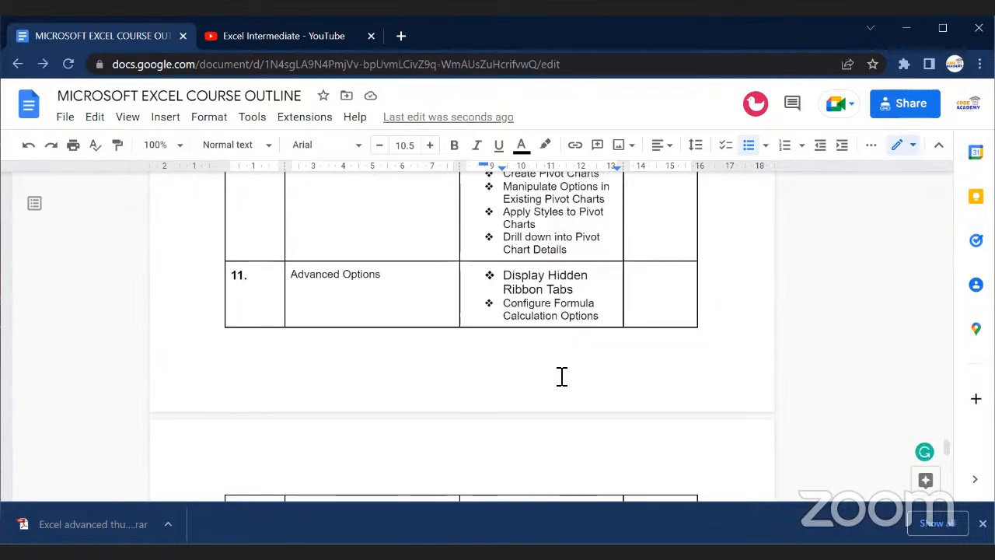
{"action": "scroll", "coordinate": [562, 378], "scroll_direction": "down", "scroll_amount": 4}
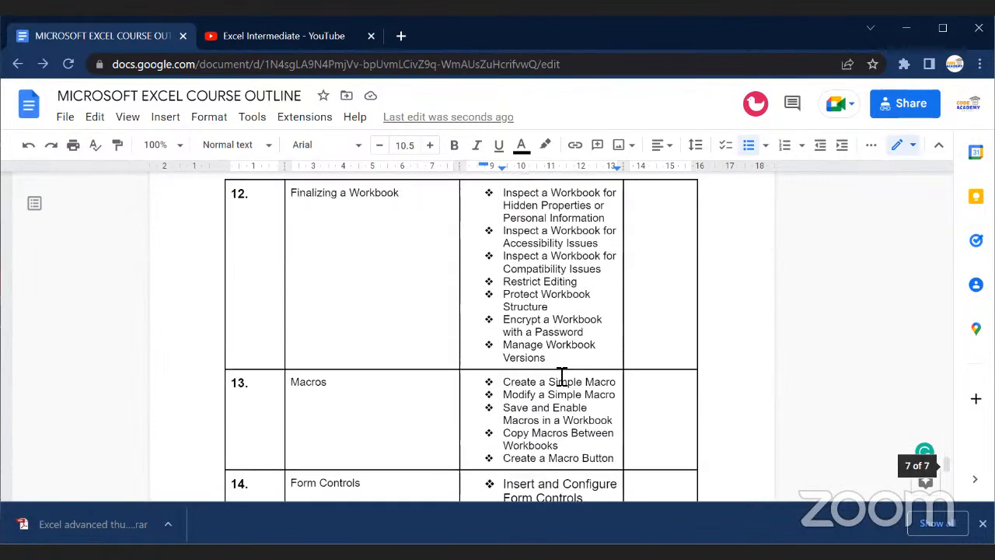
Step: Review the Excel Experts lessons in reverse, from Finalizing a Workbook back to the section heading
{"action": "scroll", "coordinate": [561, 376], "scroll_direction": "up", "scroll_amount": 8}
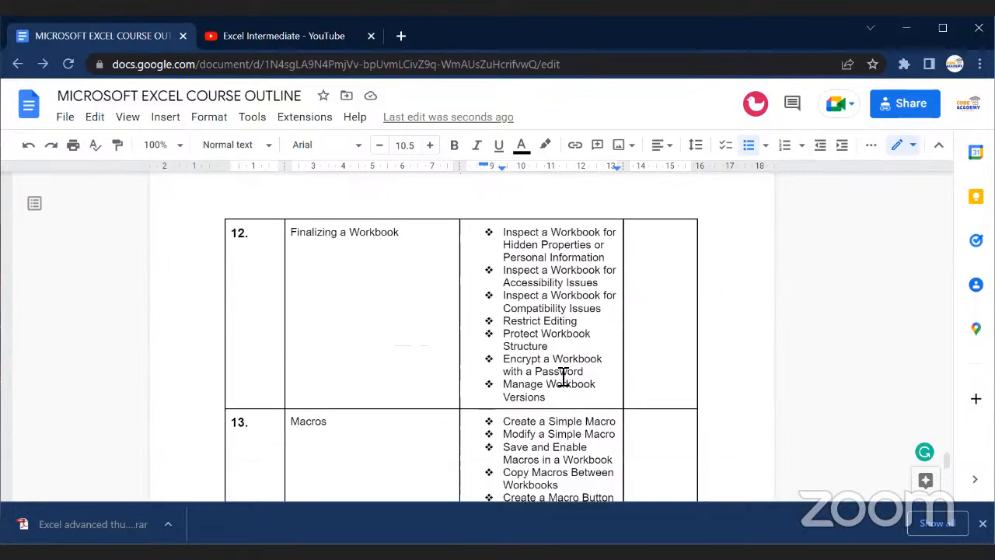
{"action": "scroll", "coordinate": [564, 376], "scroll_direction": "up", "scroll_amount": 6}
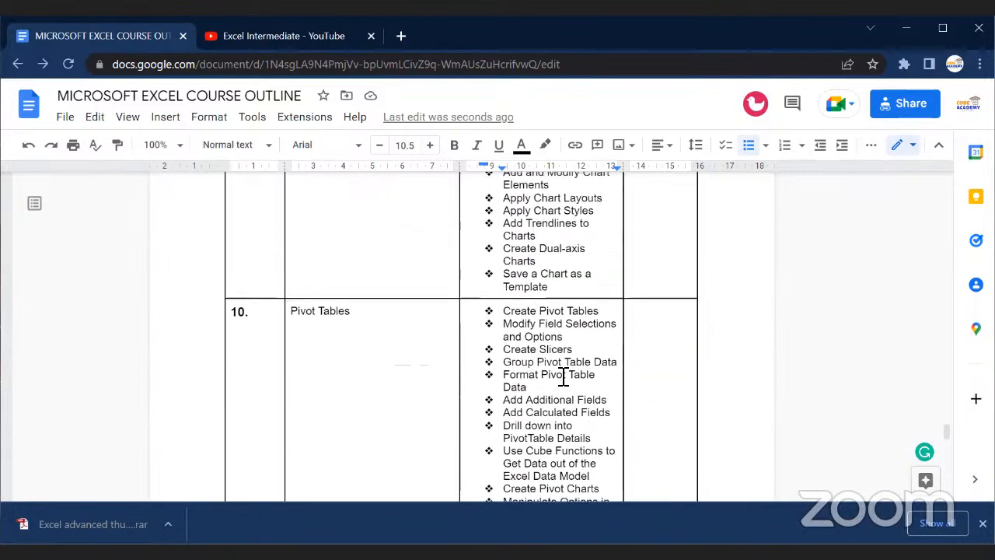
{"action": "scroll", "coordinate": [567, 370], "scroll_direction": "up", "scroll_amount": 5}
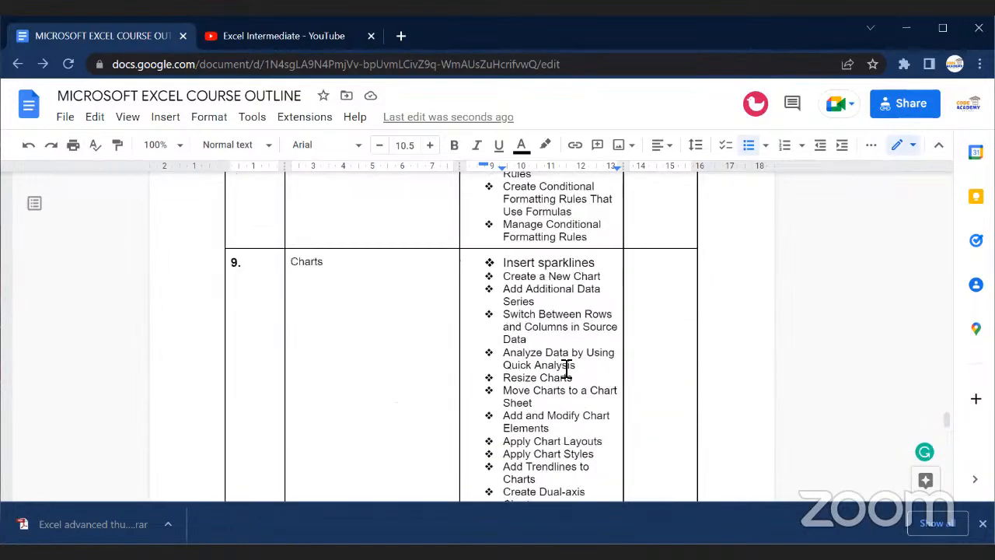
{"action": "scroll", "coordinate": [567, 370], "scroll_direction": "up", "scroll_amount": 8}
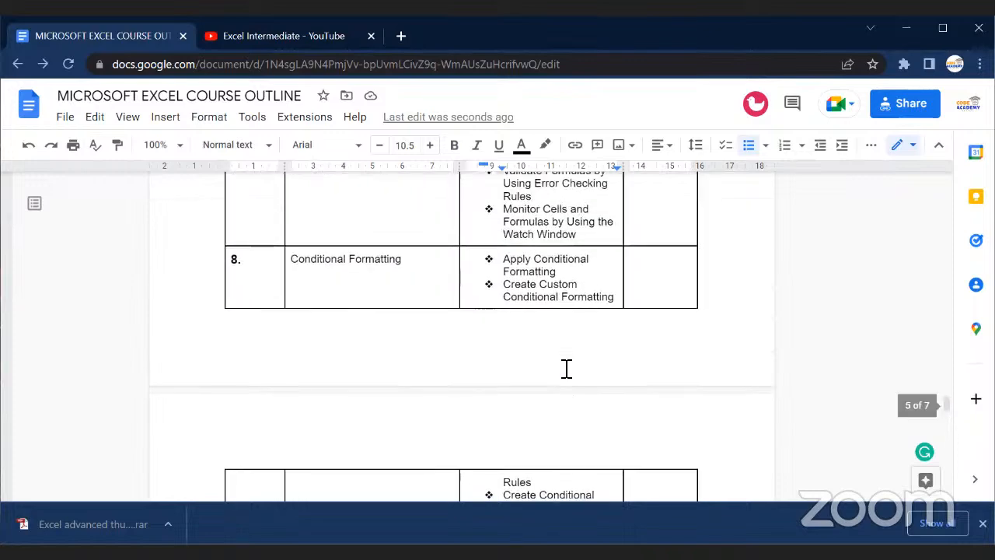
{"action": "scroll", "coordinate": [567, 370], "scroll_direction": "up", "scroll_amount": 10}
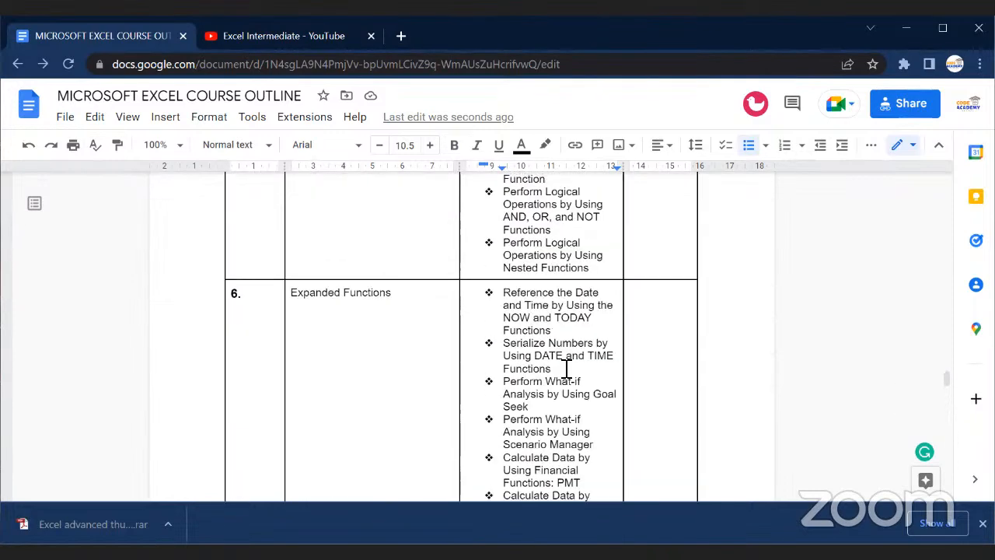
{"action": "scroll", "coordinate": [565, 369], "scroll_direction": "up", "scroll_amount": 8}
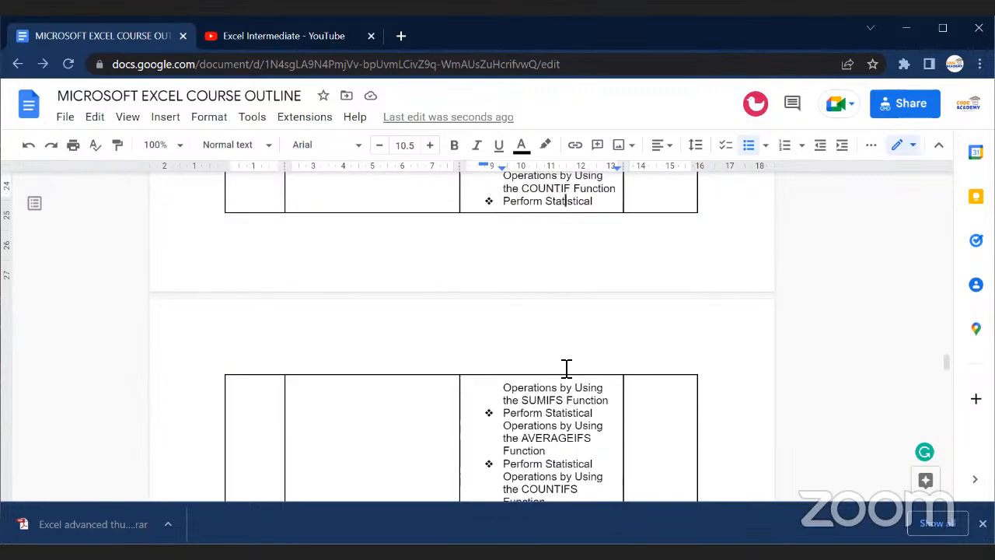
{"action": "scroll", "coordinate": [567, 370], "scroll_direction": "up", "scroll_amount": 10}
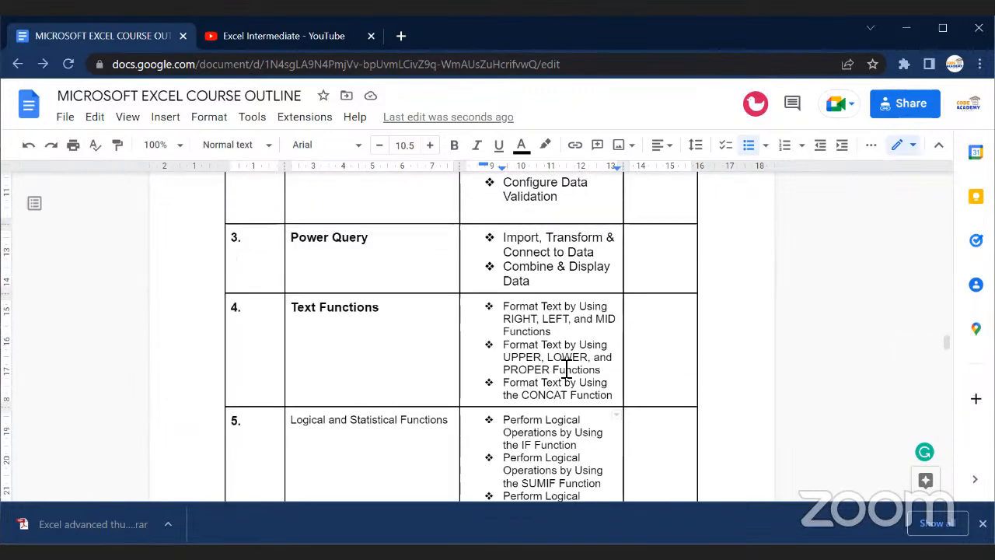
{"action": "scroll", "coordinate": [566, 370], "scroll_direction": "up", "scroll_amount": 4}
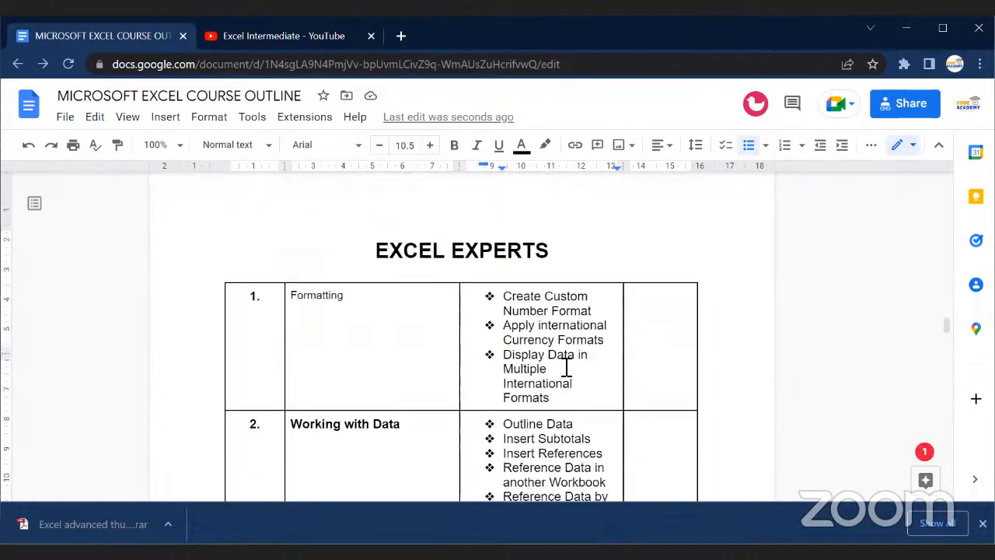
Step: Revisit the Advanced Functions lesson that closes the Excel Power Users section
{"action": "scroll", "coordinate": [566, 368], "scroll_direction": "down", "scroll_amount": 15}
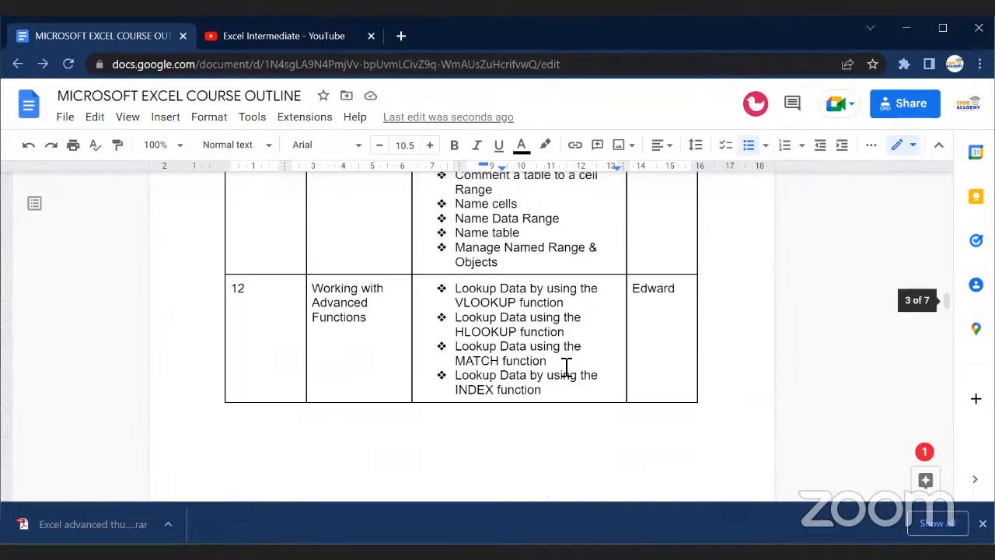
{"action": "scroll", "coordinate": [582, 400], "scroll_direction": "up", "scroll_amount": 2}
{"action": "scroll", "coordinate": [584, 451], "scroll_direction": "down", "scroll_amount": 2}
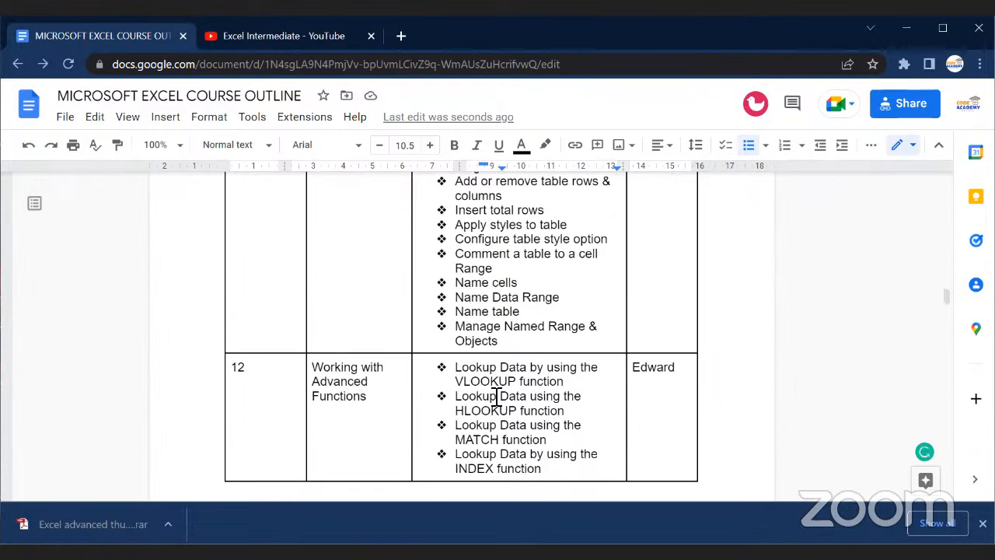
{"action": "left_click", "coordinate": [567, 370]}
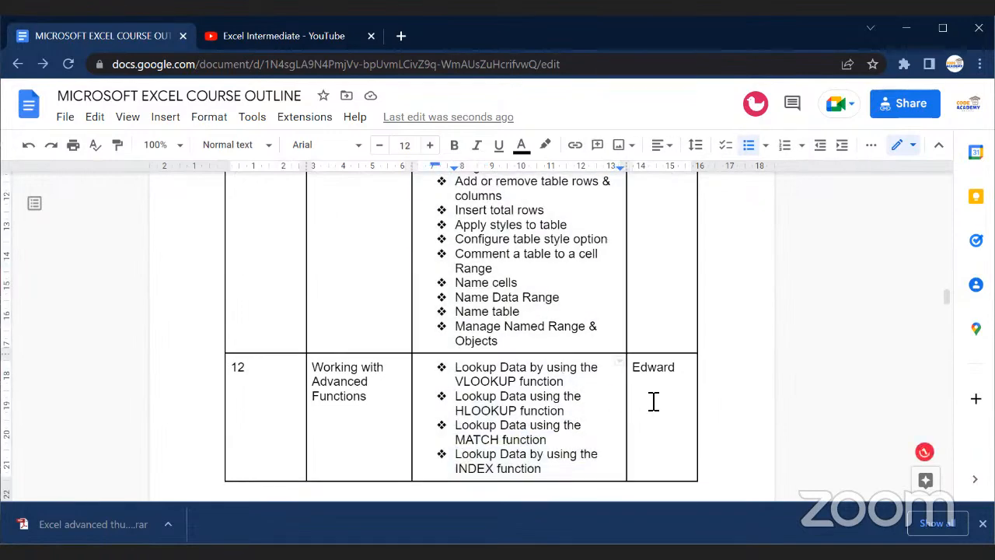
Step: Review lessons 8 to 11 of the Excel Power Users section and the instructors assigned to them
{"action": "scroll", "coordinate": [667, 396], "scroll_direction": "up", "scroll_amount": 7}
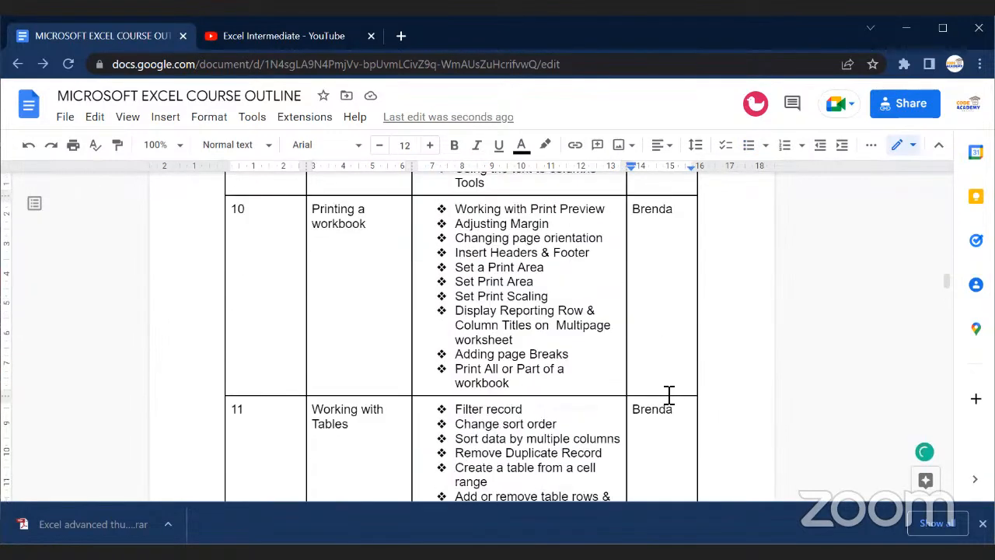
{"action": "scroll", "coordinate": [667, 396], "scroll_direction": "up", "scroll_amount": 4}
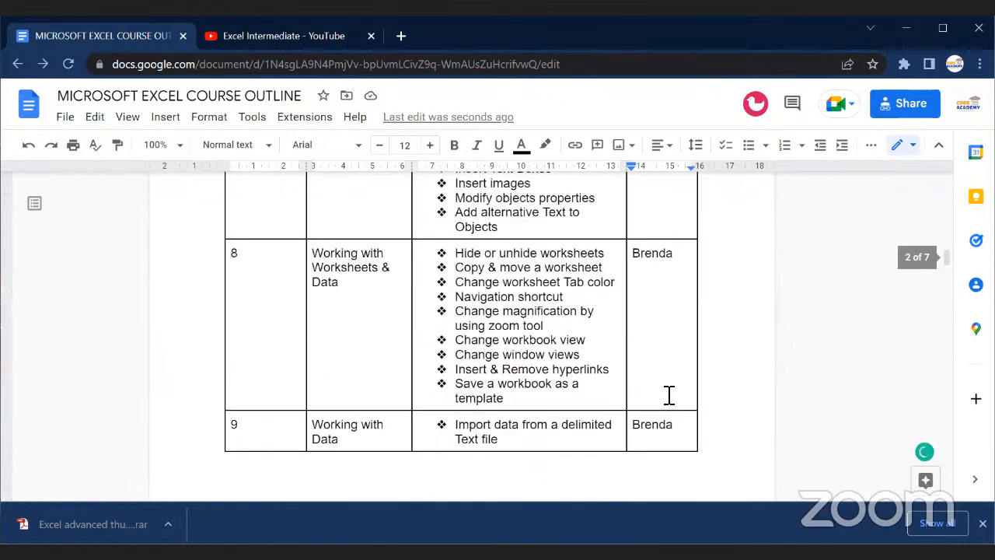
{"action": "scroll", "coordinate": [666, 396], "scroll_direction": "down", "scroll_amount": 3}
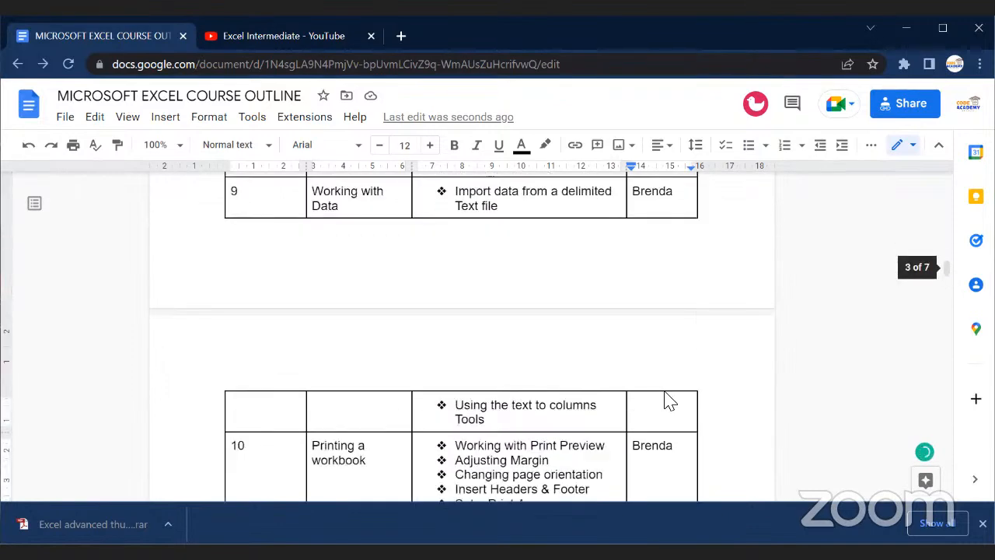
{"action": "scroll", "coordinate": [666, 395], "scroll_direction": "up", "scroll_amount": 1}
{"action": "scroll", "coordinate": [666, 396], "scroll_direction": "down", "scroll_amount": 1}
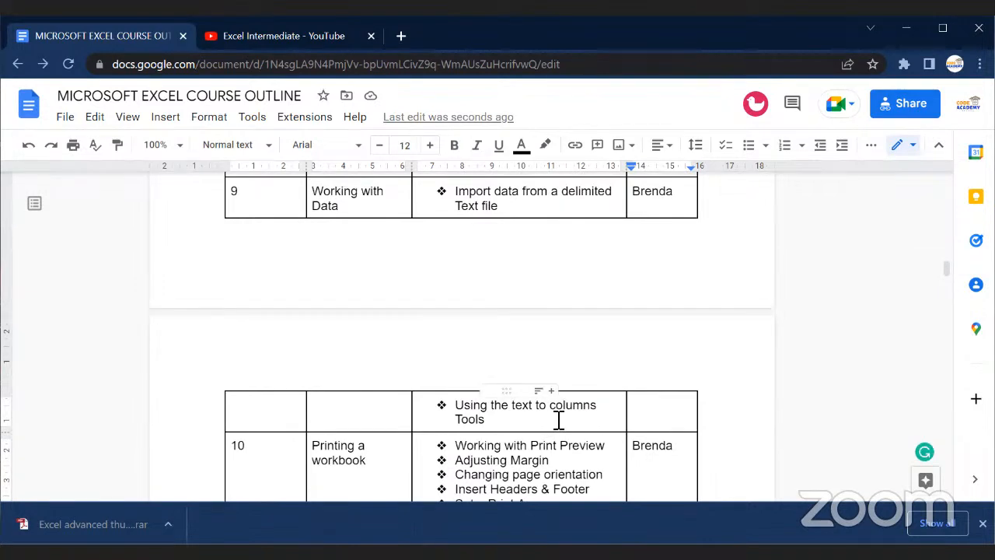
{"action": "scroll", "coordinate": [560, 420], "scroll_direction": "down", "scroll_amount": 3}
{"action": "scroll", "coordinate": [560, 419], "scroll_direction": "down", "scroll_amount": 2}
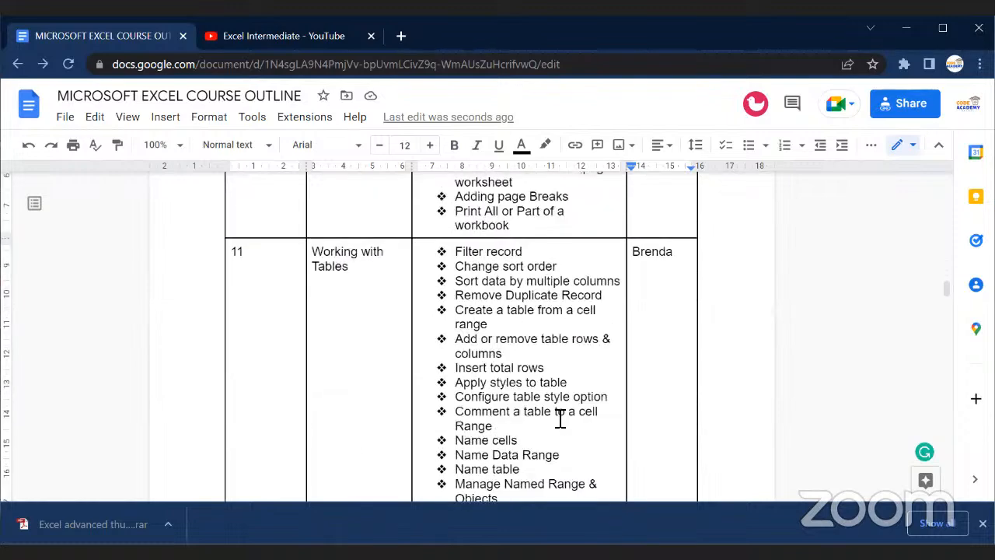
Step: Review lessons 8 to 11 of Excel Power Users once more, ending on the Working with Tables topics
{"action": "scroll", "coordinate": [560, 420], "scroll_direction": "up", "scroll_amount": 5}
{"action": "scroll", "coordinate": [560, 419], "scroll_direction": "up", "scroll_amount": 2}
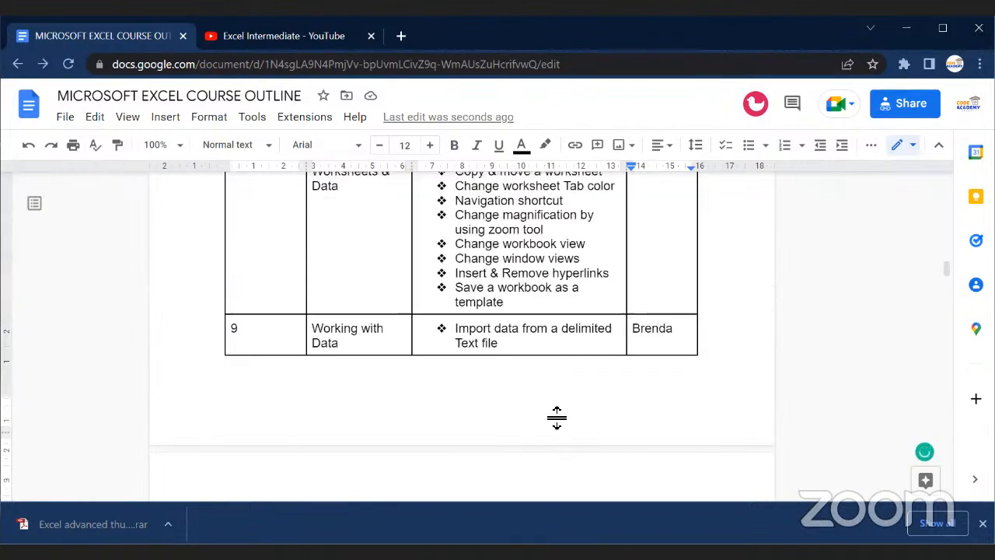
{"action": "scroll", "coordinate": [558, 417], "scroll_direction": "up", "scroll_amount": 5}
{"action": "scroll", "coordinate": [560, 417], "scroll_direction": "down", "scroll_amount": 10}
{"action": "scroll", "coordinate": [560, 416], "scroll_direction": "down", "scroll_amount": 2}
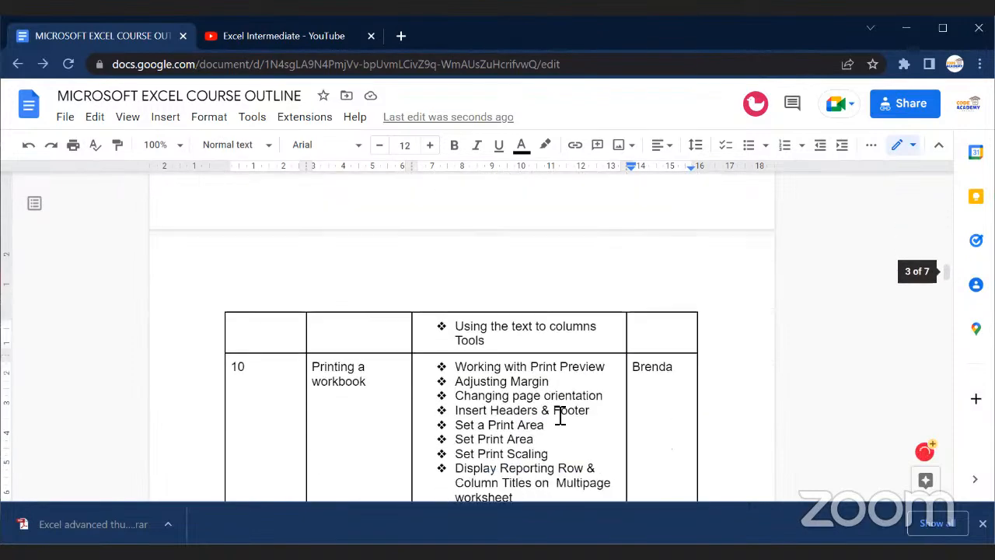
{"action": "scroll", "coordinate": [560, 417], "scroll_direction": "down", "scroll_amount": 2}
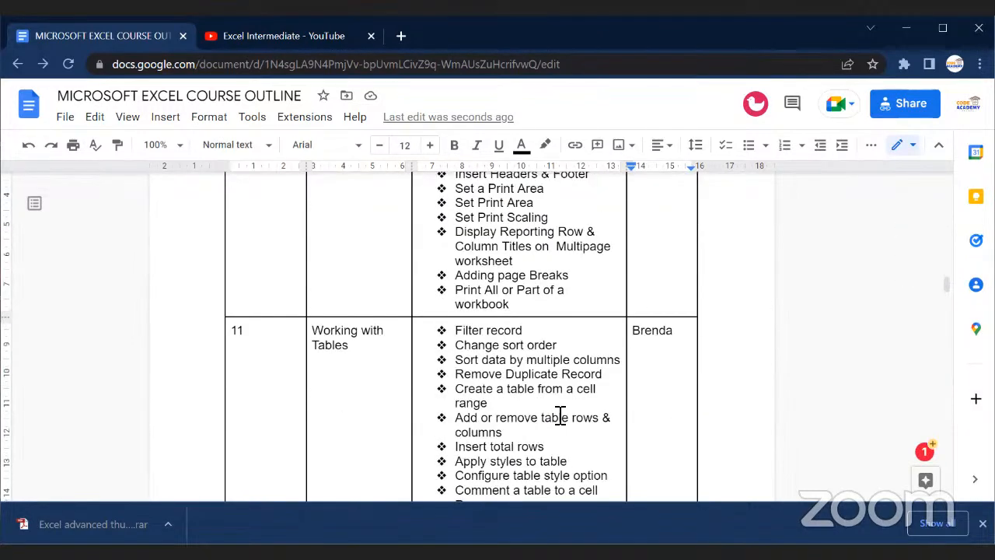
{"action": "scroll", "coordinate": [560, 416], "scroll_direction": "down", "scroll_amount": 2}
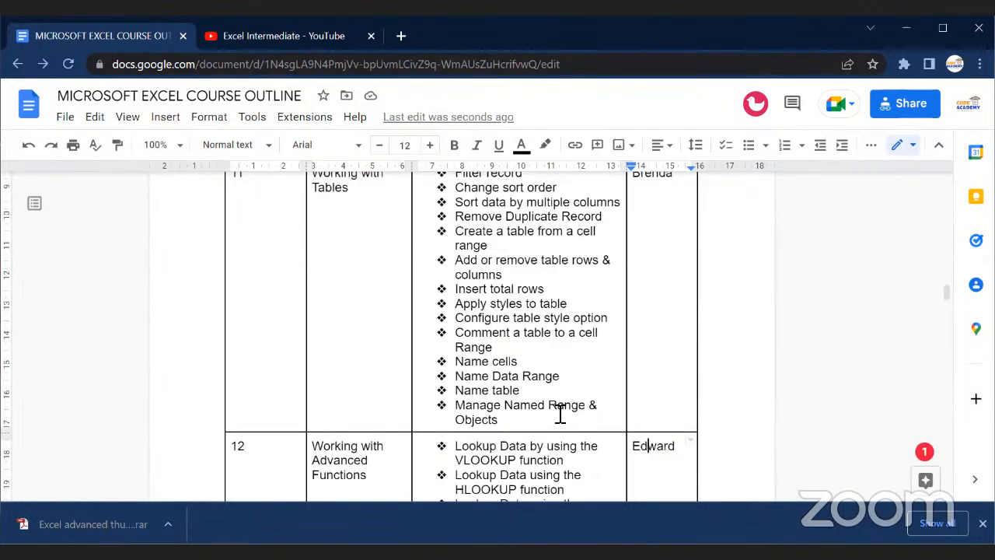
{"action": "left_click", "coordinate": [521, 417]}
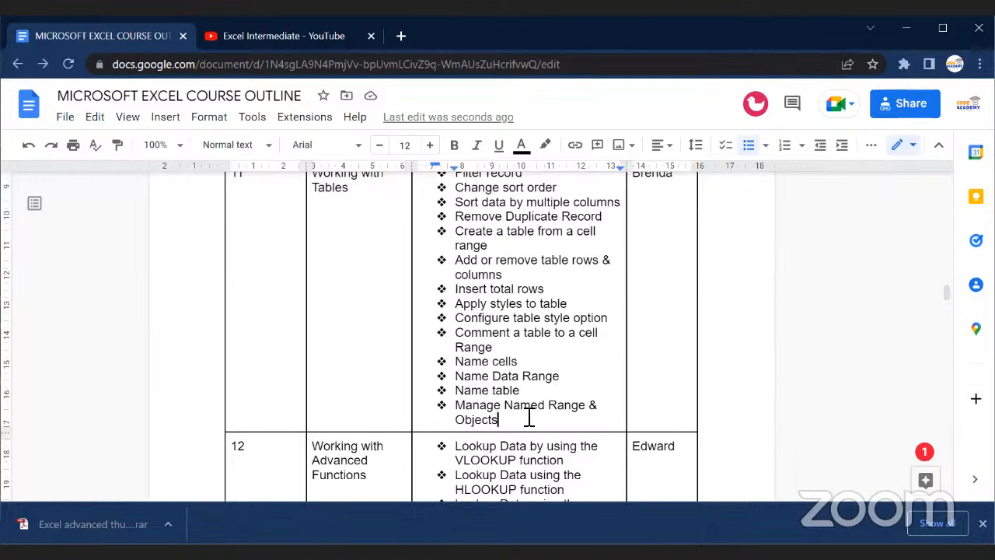
Step: Highlight the lookup topics of lesson 12, Working with Advanced Functions, from INDEX back to VLOOKUP while discussing them
{"action": "scroll", "coordinate": [529, 417], "scroll_direction": "down", "scroll_amount": 3}
{"action": "scroll", "coordinate": [537, 385], "scroll_direction": "up", "scroll_amount": 1}
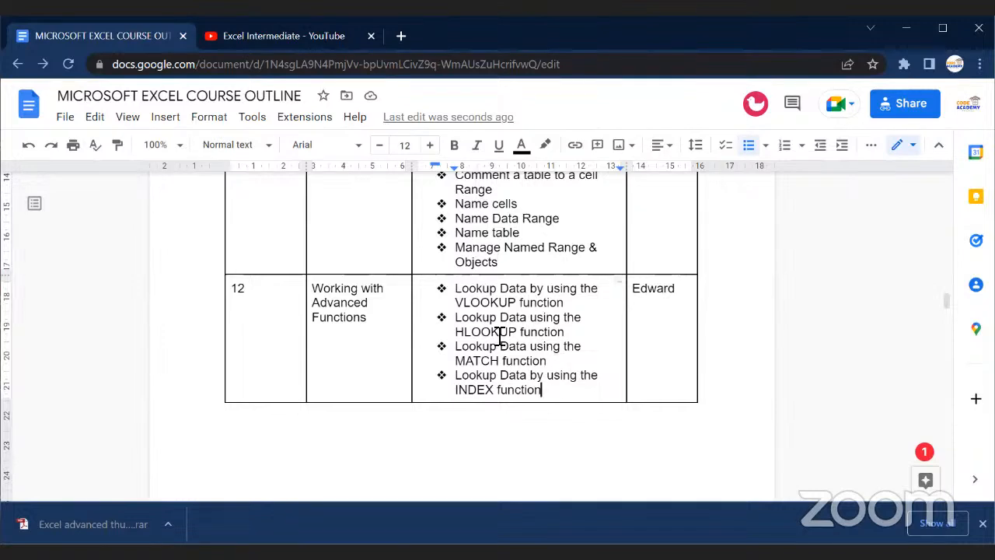
{"action": "left_click_drag", "start_coordinate": [542, 390], "coordinate": [456, 301]}
{"action": "left_click", "coordinate": [540, 301]}
{"action": "scroll", "coordinate": [542, 327], "scroll_direction": "up", "scroll_amount": 1}
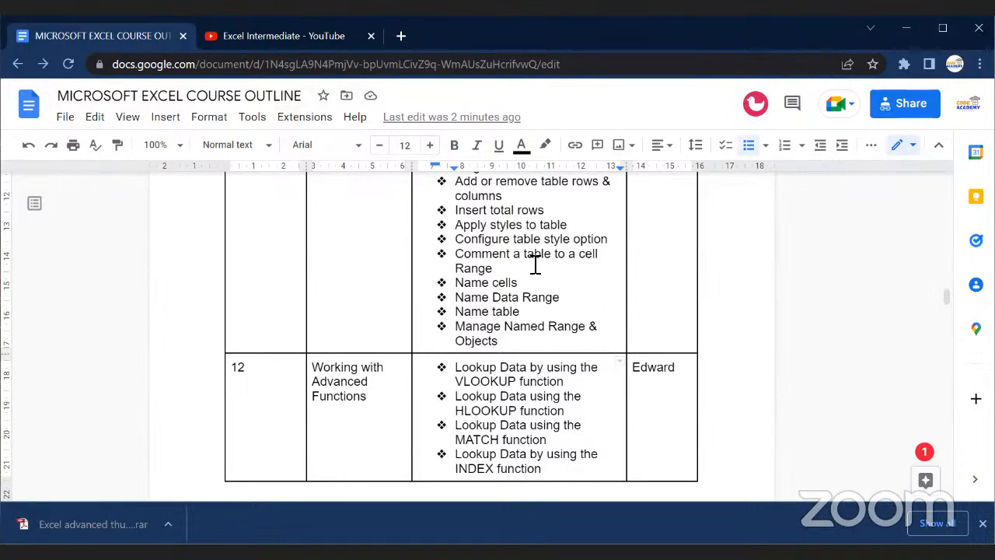
{"action": "left_click_drag", "start_coordinate": [567, 474], "coordinate": [526, 382]}
{"action": "left_click", "coordinate": [525, 382]}
{"action": "scroll", "coordinate": [539, 347], "scroll_direction": "up", "scroll_amount": 5}
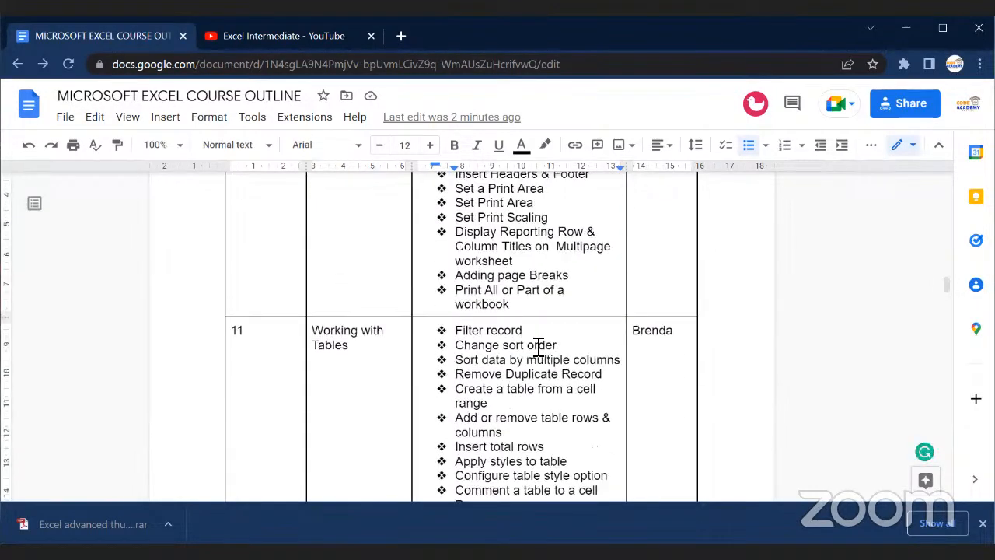
Step: Skim the Excel Power Users section back to its heading and return to lesson 12
{"action": "scroll", "coordinate": [539, 347], "scroll_direction": "up", "scroll_amount": 6}
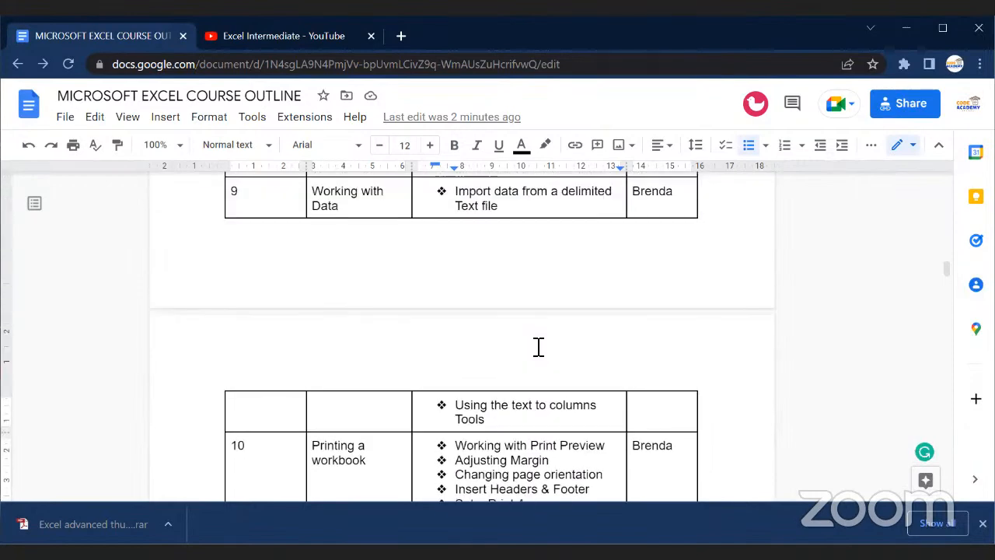
{"action": "scroll", "coordinate": [539, 347], "scroll_direction": "up", "scroll_amount": 4}
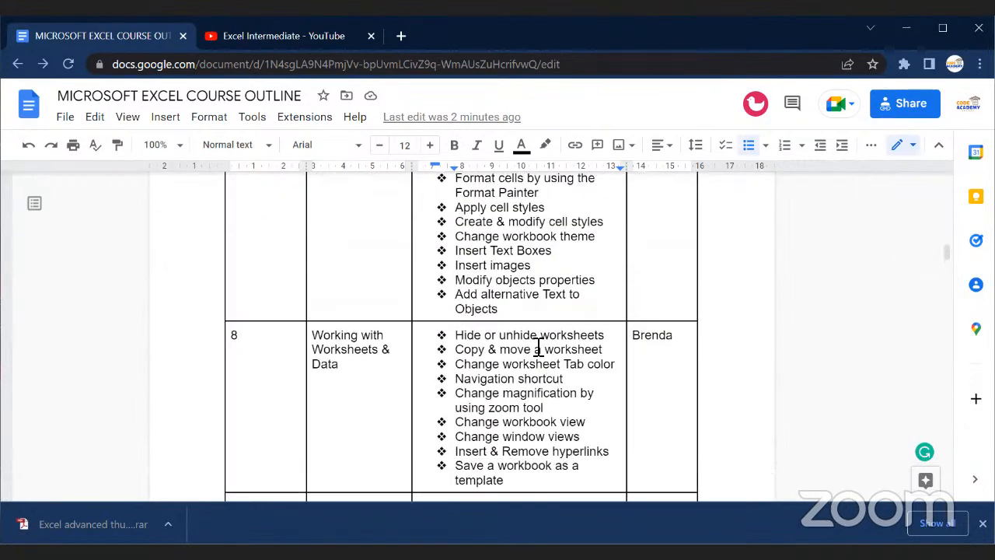
{"action": "scroll", "coordinate": [538, 346], "scroll_direction": "up", "scroll_amount": 3}
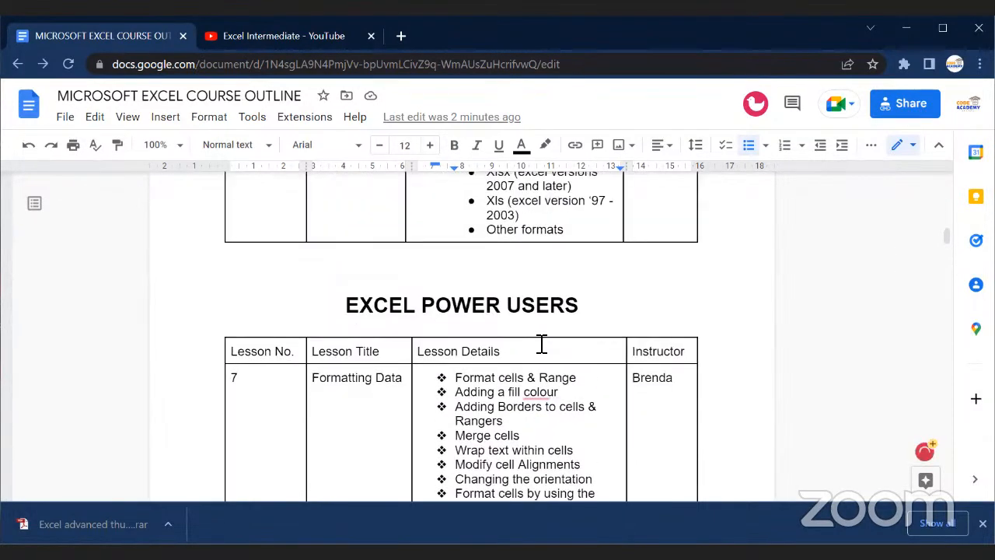
{"action": "scroll", "coordinate": [542, 345], "scroll_direction": "down", "scroll_amount": 12}
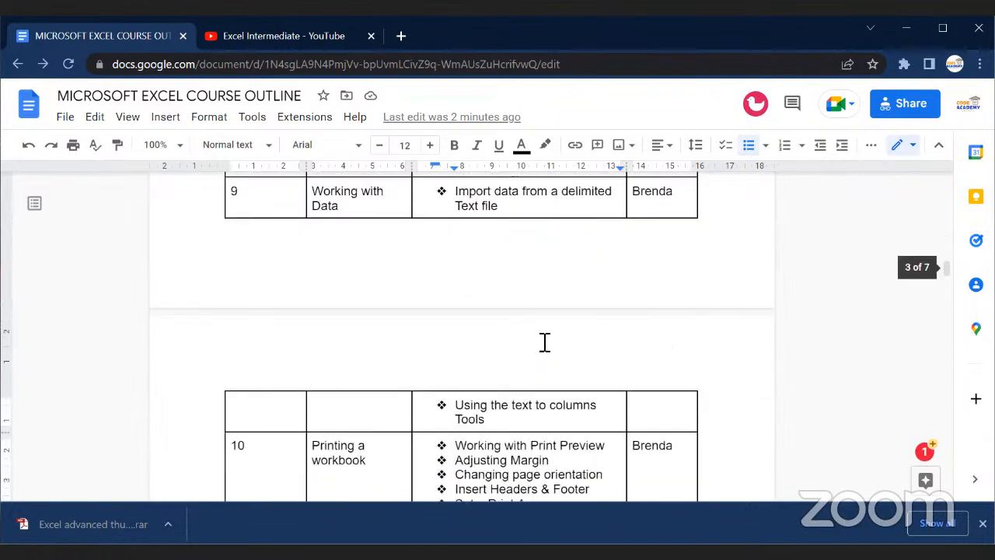
{"action": "scroll", "coordinate": [545, 342], "scroll_direction": "down", "scroll_amount": 5}
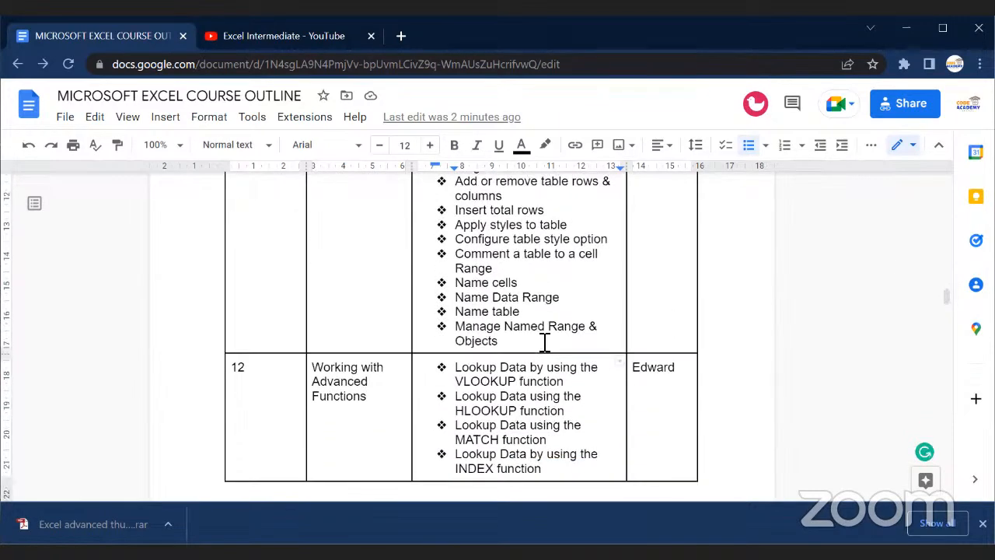
{"action": "scroll", "coordinate": [544, 344], "scroll_direction": "down", "scroll_amount": 3}
{"action": "scroll", "coordinate": [544, 344], "scroll_direction": "up", "scroll_amount": 3}
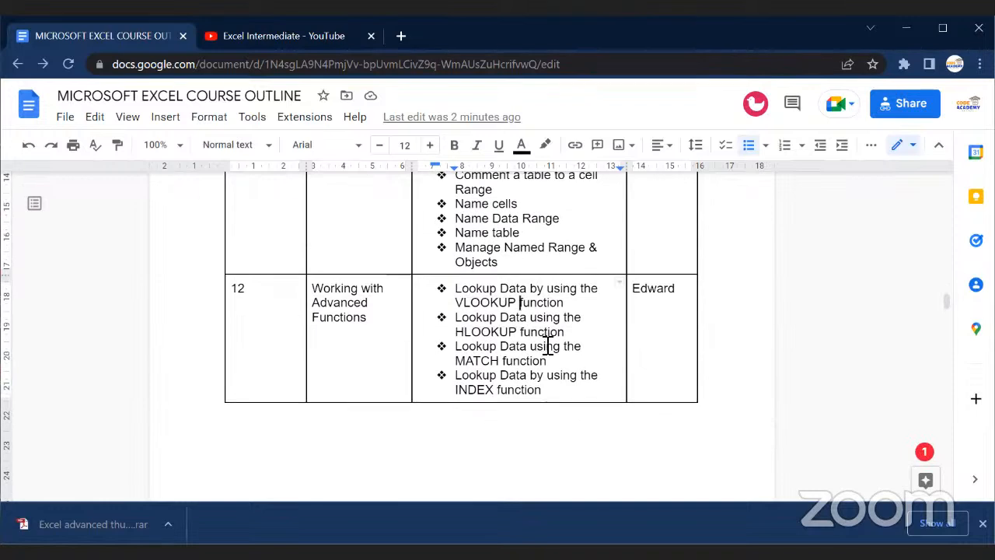
Step: Point out the title of lesson 12 and its VLOOKUP, HLOOKUP, MATCH and INDEX topics by highlighting them
{"action": "left_click", "coordinate": [569, 392]}
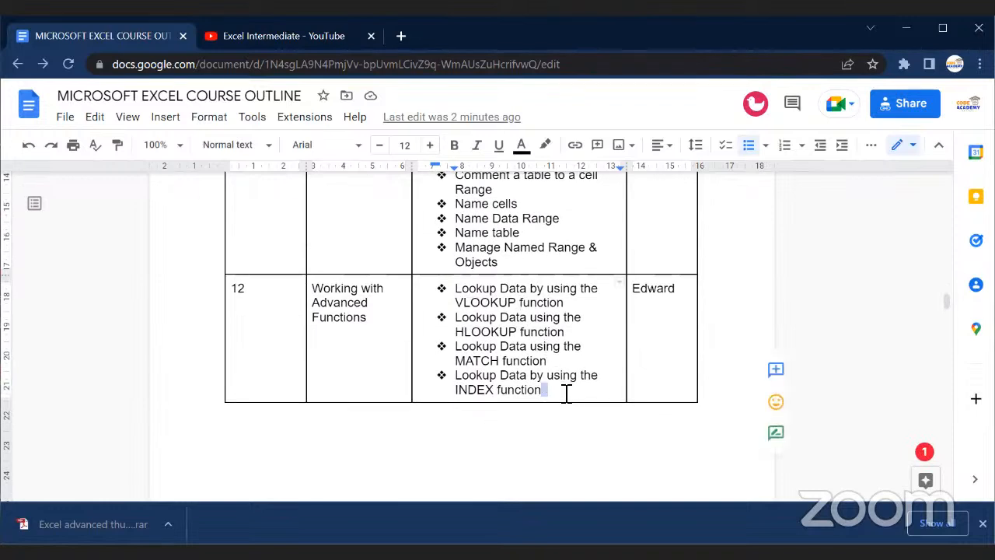
{"action": "left_click_drag", "start_coordinate": [566, 393], "coordinate": [444, 289]}
{"action": "left_click", "coordinate": [480, 314]}
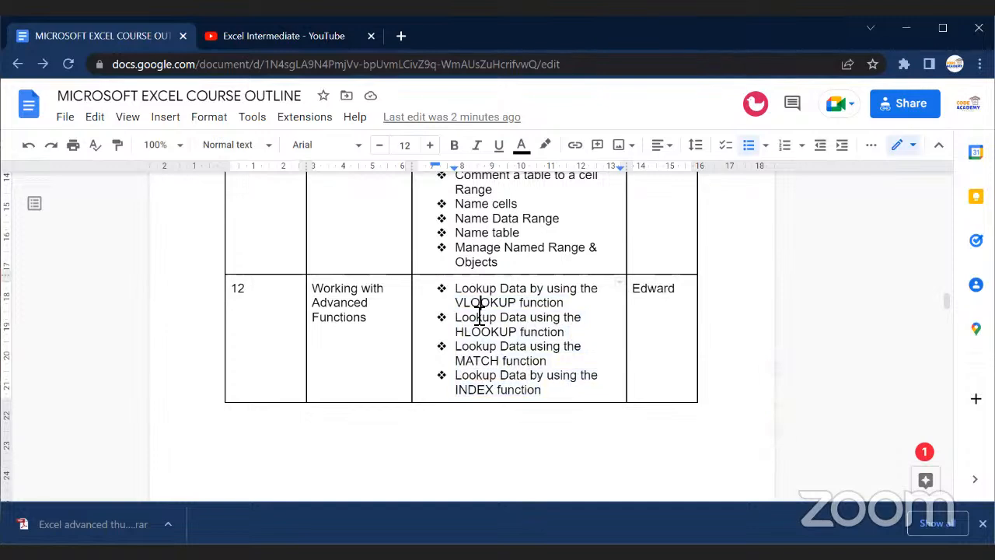
{"action": "left_click_drag", "start_coordinate": [311, 289], "coordinate": [400, 322]}
{"action": "left_click", "coordinate": [400, 322]}
{"action": "left_click_drag", "start_coordinate": [581, 394], "coordinate": [451, 289]}
{"action": "left_click", "coordinate": [534, 382]}
Step: Look through the first Excel Experts lessons, from Formatting to Logical and Statistical Functions, and return to the section heading
{"action": "scroll", "coordinate": [533, 382], "scroll_direction": "down", "scroll_amount": 4}
{"action": "scroll", "coordinate": [537, 381], "scroll_direction": "down", "scroll_amount": 2}
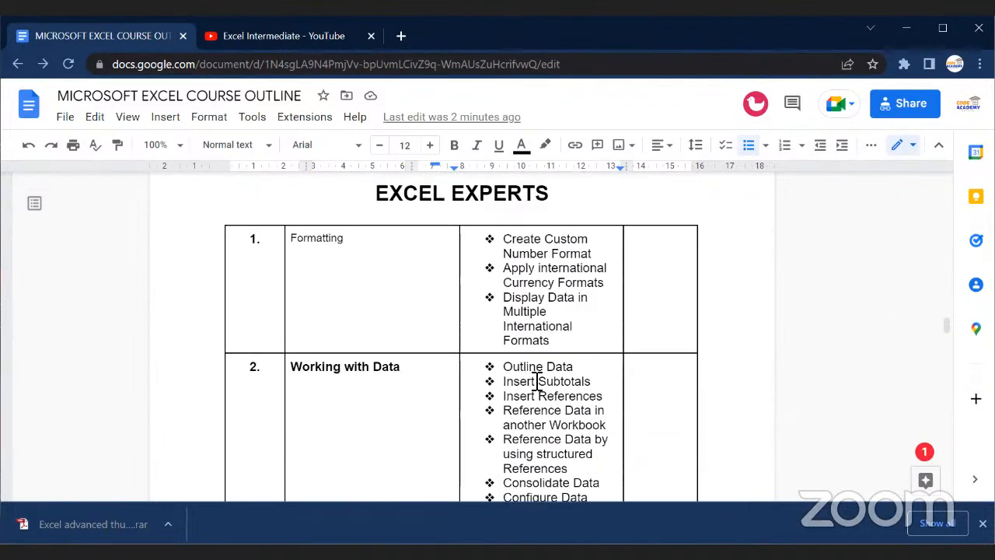
{"action": "scroll", "coordinate": [539, 381], "scroll_direction": "down", "scroll_amount": 3}
{"action": "scroll", "coordinate": [540, 381], "scroll_direction": "down", "scroll_amount": 3}
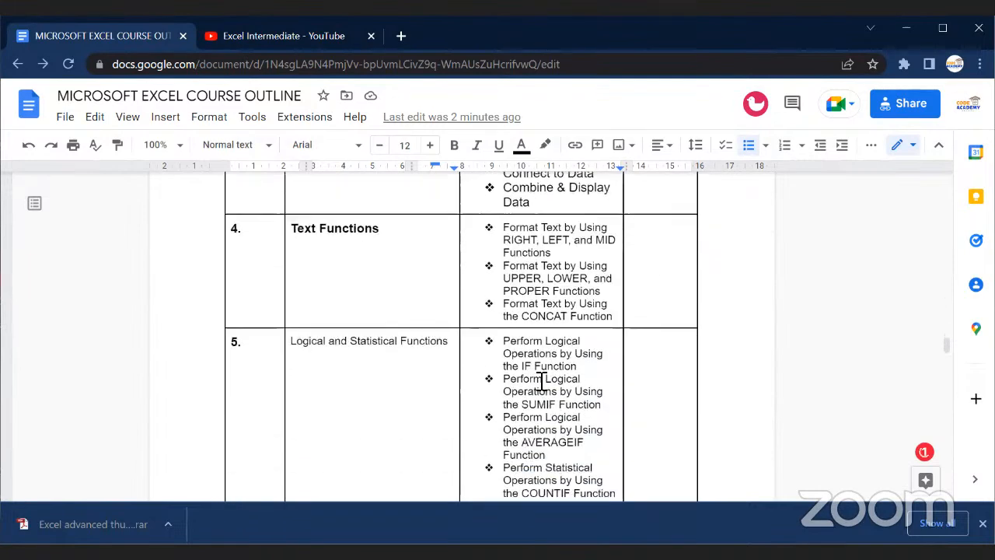
{"action": "scroll", "coordinate": [566, 379], "scroll_direction": "down", "scroll_amount": 3}
{"action": "scroll", "coordinate": [567, 379], "scroll_direction": "up", "scroll_amount": 5}
{"action": "scroll", "coordinate": [568, 378], "scroll_direction": "up", "scroll_amount": 4}
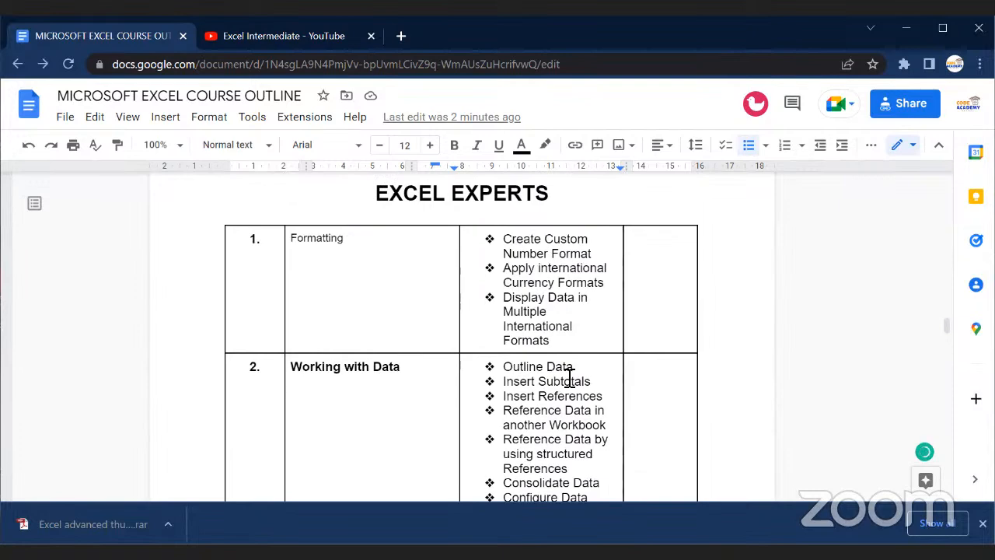
{"action": "scroll", "coordinate": [570, 379], "scroll_direction": "down", "scroll_amount": 2}
{"action": "scroll", "coordinate": [570, 378], "scroll_direction": "up", "scroll_amount": 9}
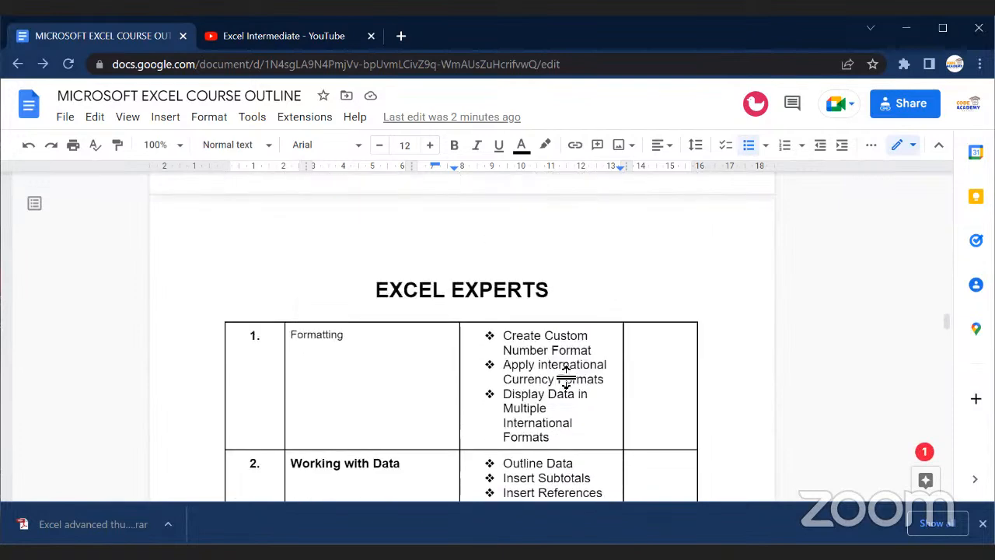
Step: Read the Excel Power Users lessons in reverse, from Working with Advanced Functions to Working with Worksheets & Data
{"action": "scroll", "coordinate": [570, 379], "scroll_direction": "up", "scroll_amount": 5}
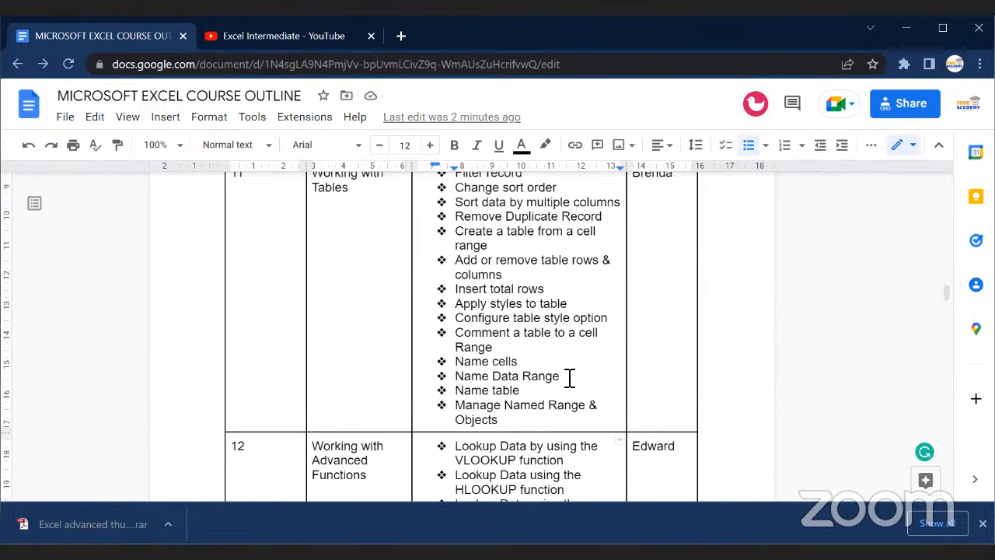
{"action": "scroll", "coordinate": [570, 379], "scroll_direction": "up", "scroll_amount": 2}
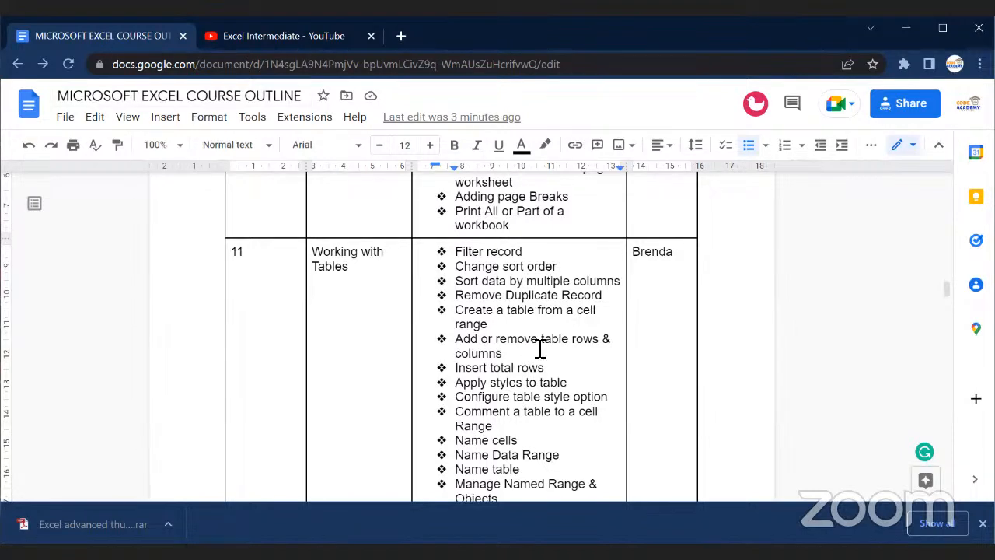
{"action": "scroll", "coordinate": [572, 356], "scroll_direction": "up", "scroll_amount": 3}
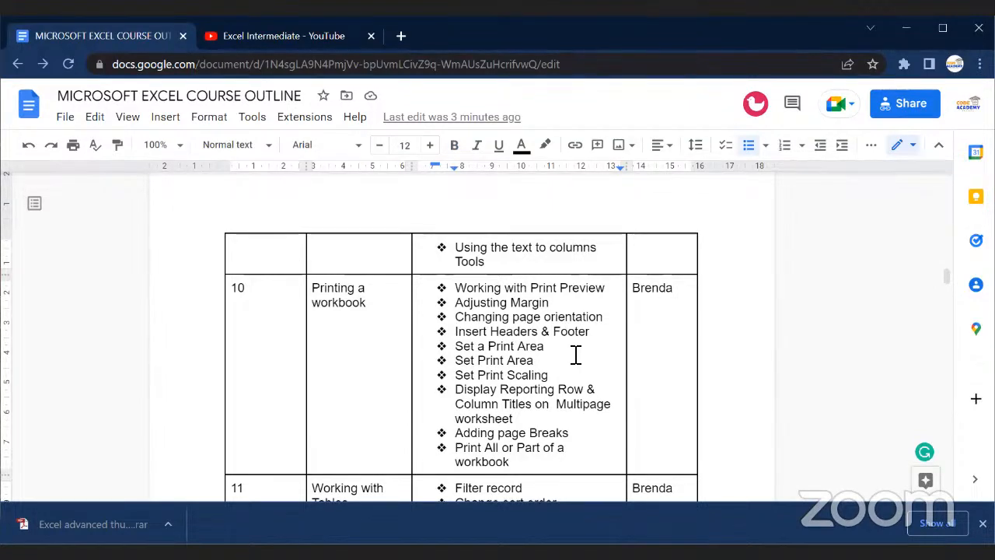
{"action": "scroll", "coordinate": [576, 355], "scroll_direction": "up", "scroll_amount": 5}
{"action": "scroll", "coordinate": [544, 351], "scroll_direction": "up", "scroll_amount": 2}
{"action": "scroll", "coordinate": [545, 351], "scroll_direction": "up", "scroll_amount": 3}
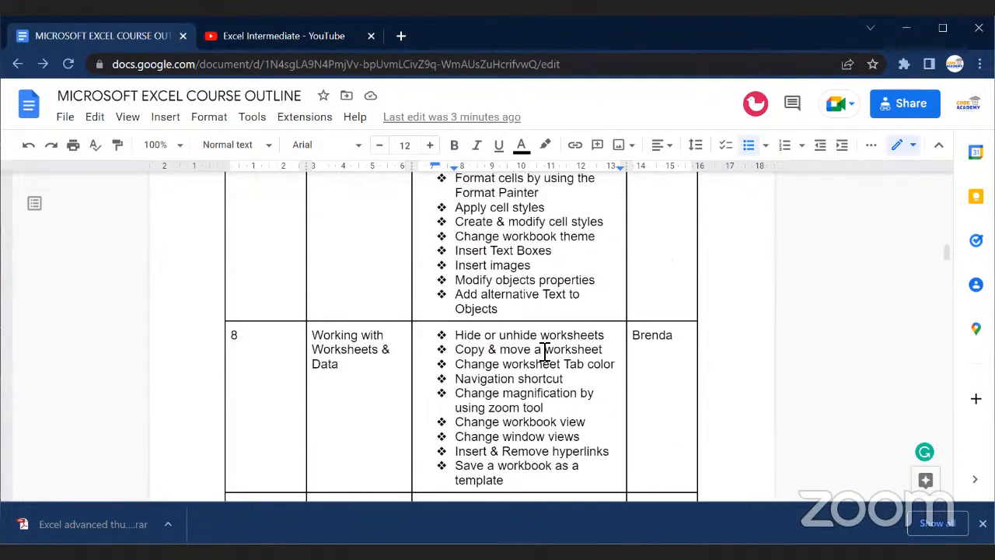
Step: Change the spelling of "colour" to "color" in the fill topic of the Formatting Data lesson
{"action": "scroll", "coordinate": [546, 351], "scroll_direction": "up", "scroll_amount": 1}
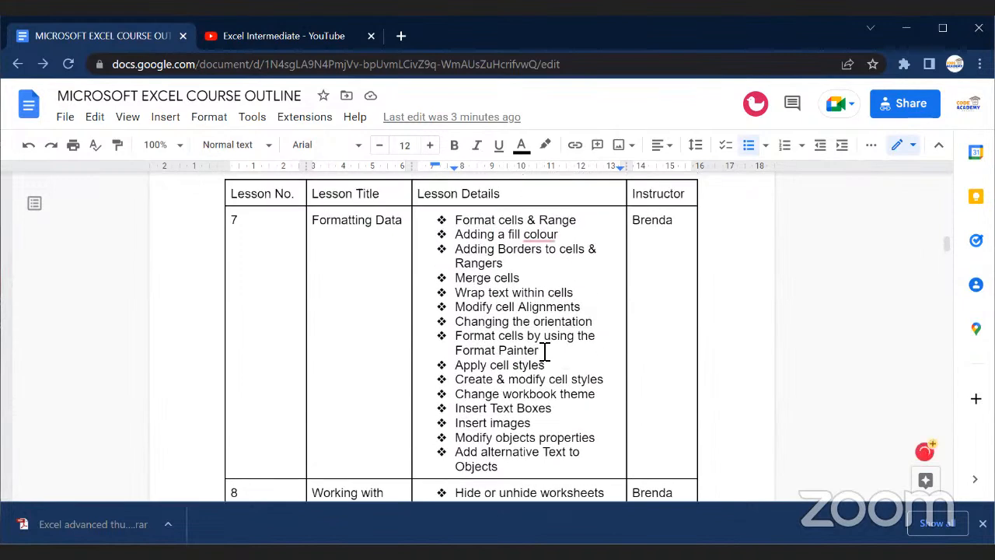
{"action": "double_click", "coordinate": [556, 235]}
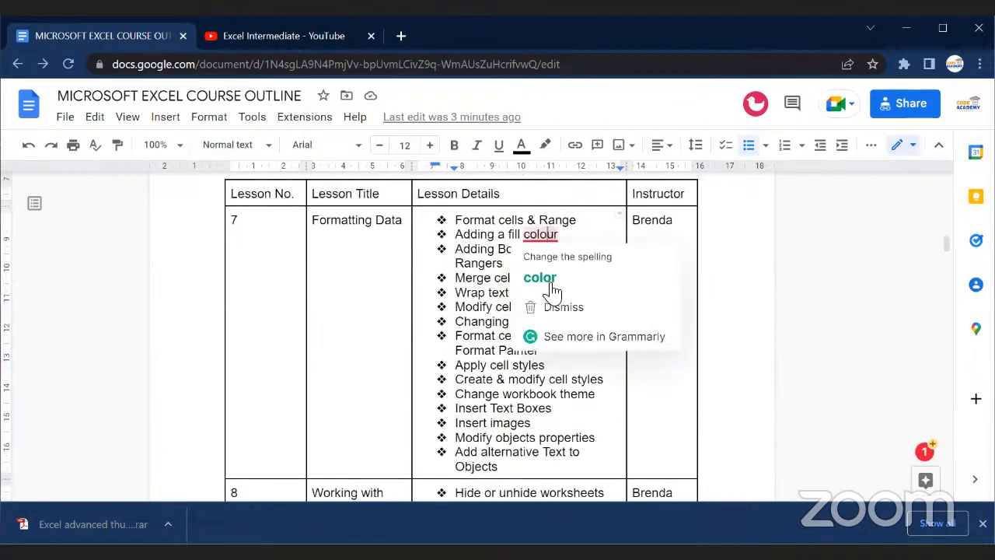
{"action": "type", "text": "color"}
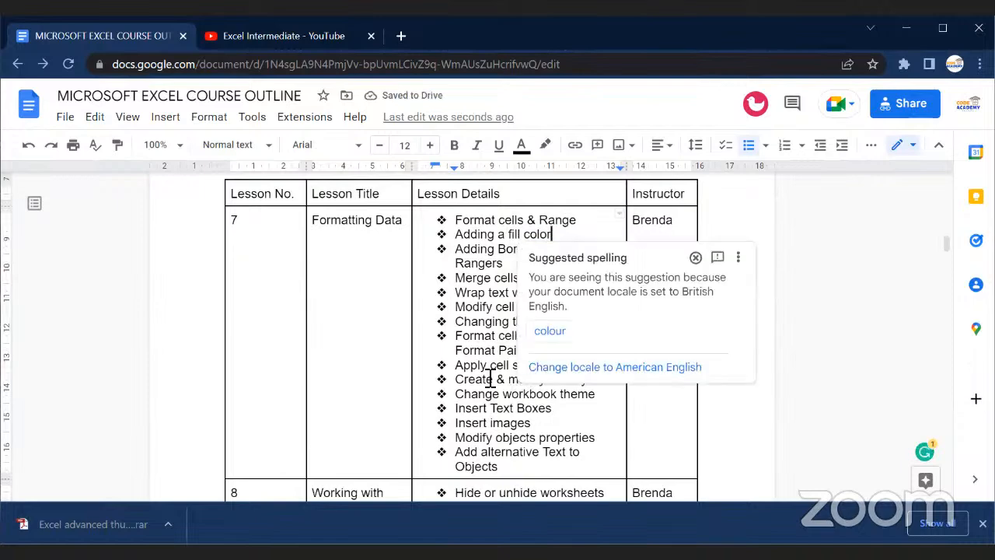
Step: Go over lessons 8 to 12 again and continue to the Working with Data lesson of Excel Experts
{"action": "scroll", "coordinate": [498, 375], "scroll_direction": "down", "scroll_amount": 5}
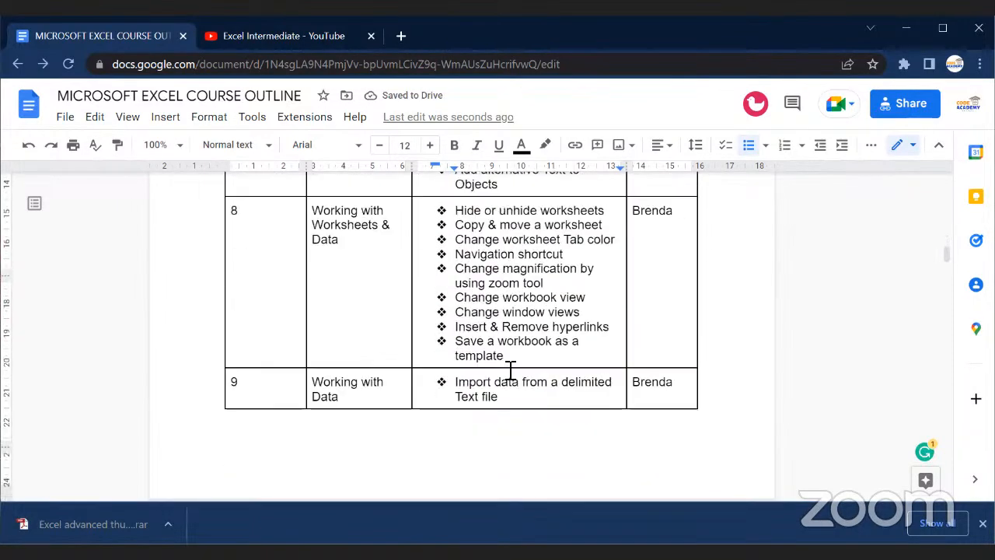
{"action": "scroll", "coordinate": [513, 365], "scroll_direction": "down", "scroll_amount": 3}
{"action": "scroll", "coordinate": [516, 365], "scroll_direction": "down", "scroll_amount": 2}
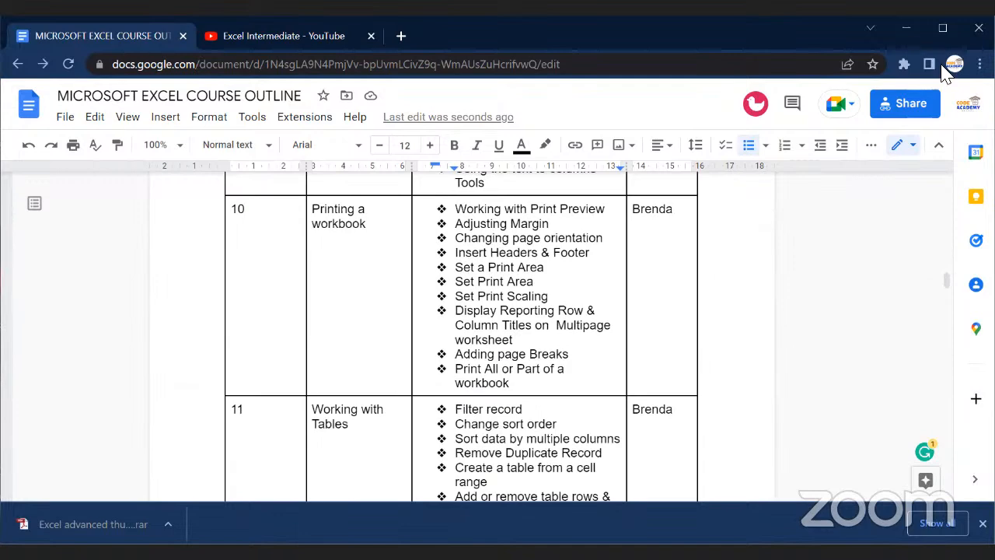
{"action": "scroll", "coordinate": [545, 384], "scroll_direction": "down", "scroll_amount": 7}
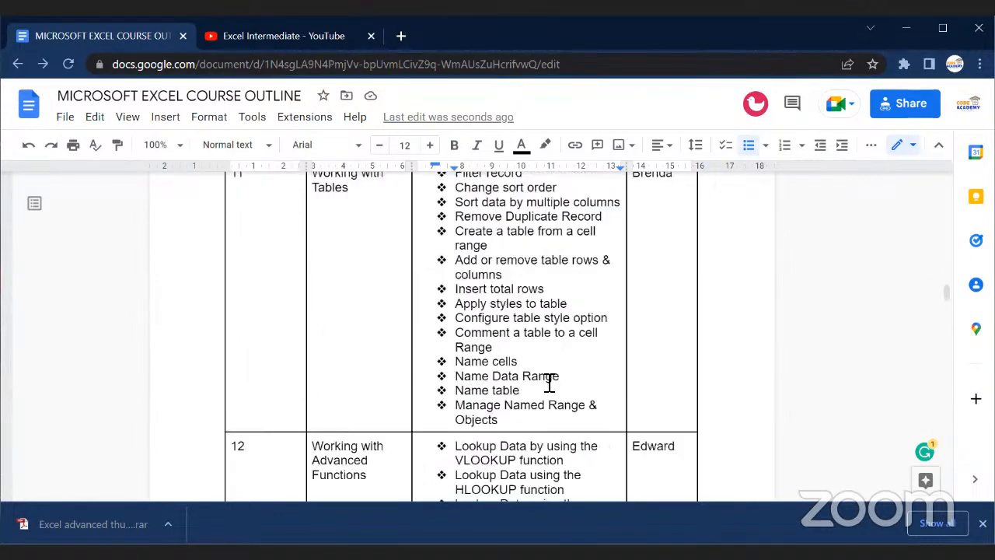
{"action": "scroll", "coordinate": [554, 384], "scroll_direction": "down", "scroll_amount": 5}
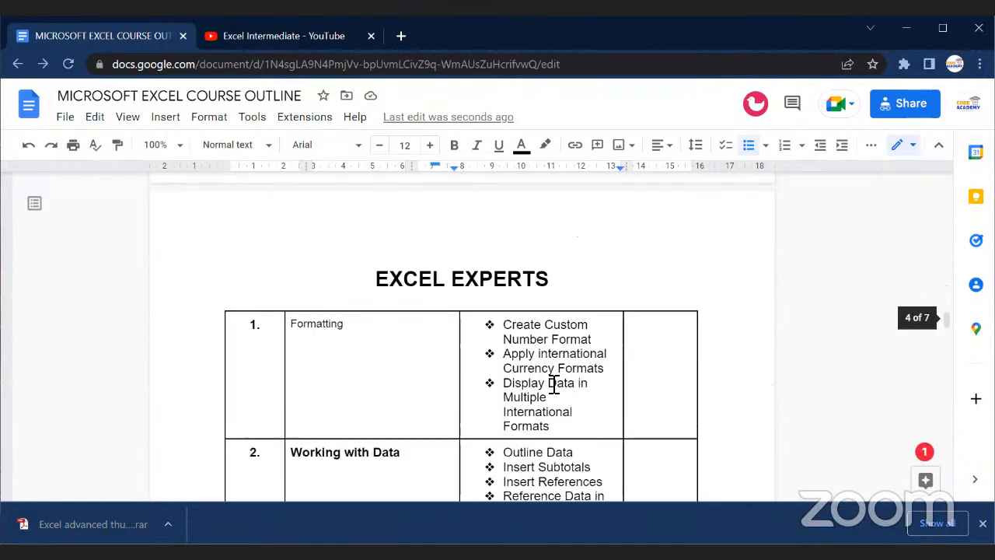
{"action": "scroll", "coordinate": [554, 384], "scroll_direction": "down", "scroll_amount": 1}
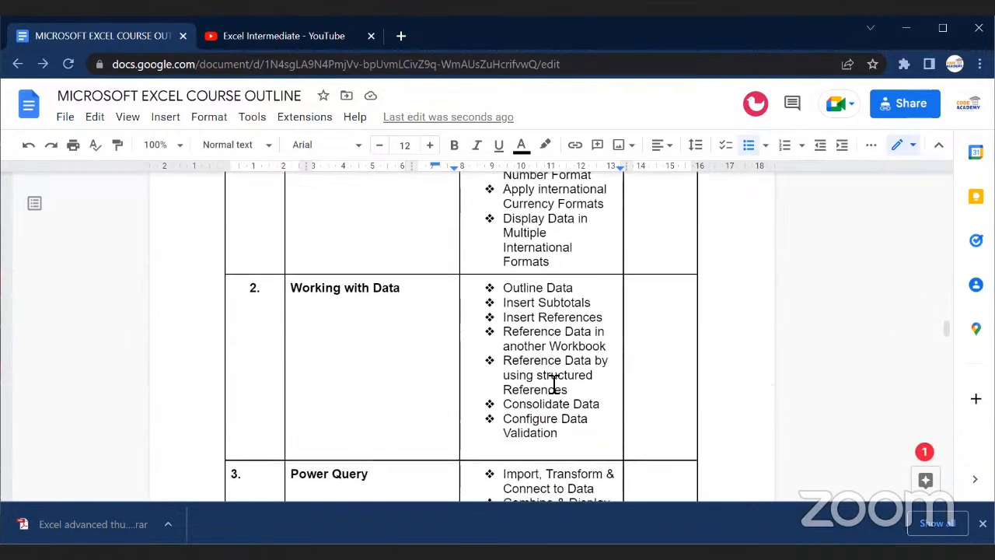
Step: Highlight the Insert References and Reference Data in another Workbook topics in the Excel Experts Working with Data lesson
{"action": "left_click_drag", "start_coordinate": [502, 333], "coordinate": [610, 317]}
{"action": "left_click_drag", "start_coordinate": [504, 318], "coordinate": [611, 325]}
{"action": "left_click", "coordinate": [610, 330]}
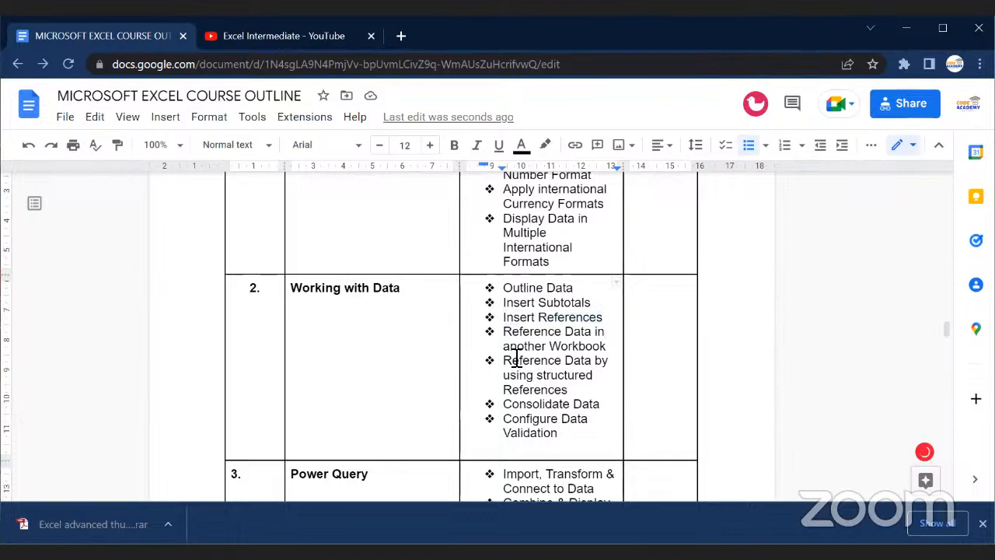
{"action": "left_click", "coordinate": [504, 318]}
{"action": "left_click_drag", "start_coordinate": [563, 359], "coordinate": [605, 352]}
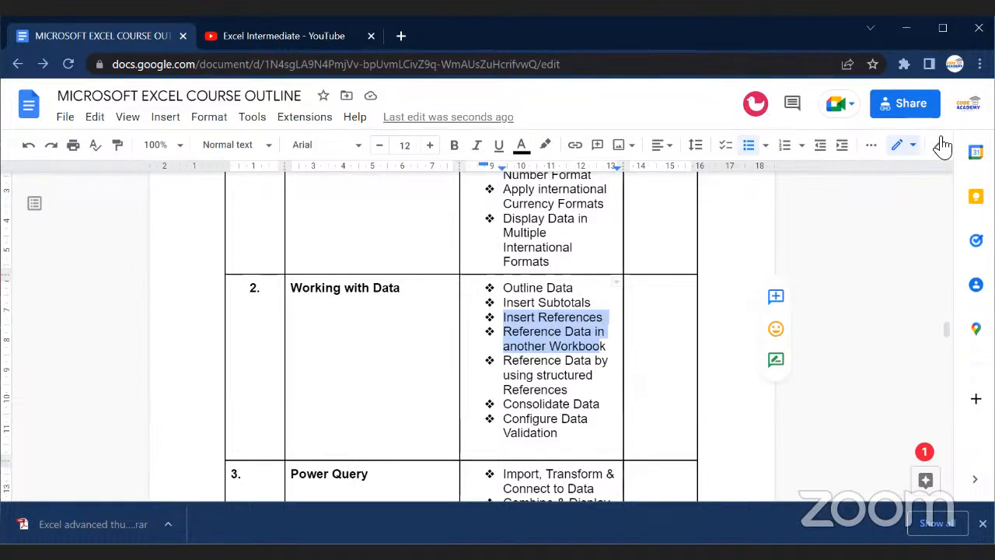
{"action": "left_click", "coordinate": [598, 386]}
Step: Look over the Excel Experts lessons from Power Query to Expanded Functions
{"action": "scroll", "coordinate": [603, 376], "scroll_direction": "down", "scroll_amount": 3}
{"action": "scroll", "coordinate": [602, 375], "scroll_direction": "down", "scroll_amount": 5}
{"action": "scroll", "coordinate": [605, 357], "scroll_direction": "down", "scroll_amount": 4}
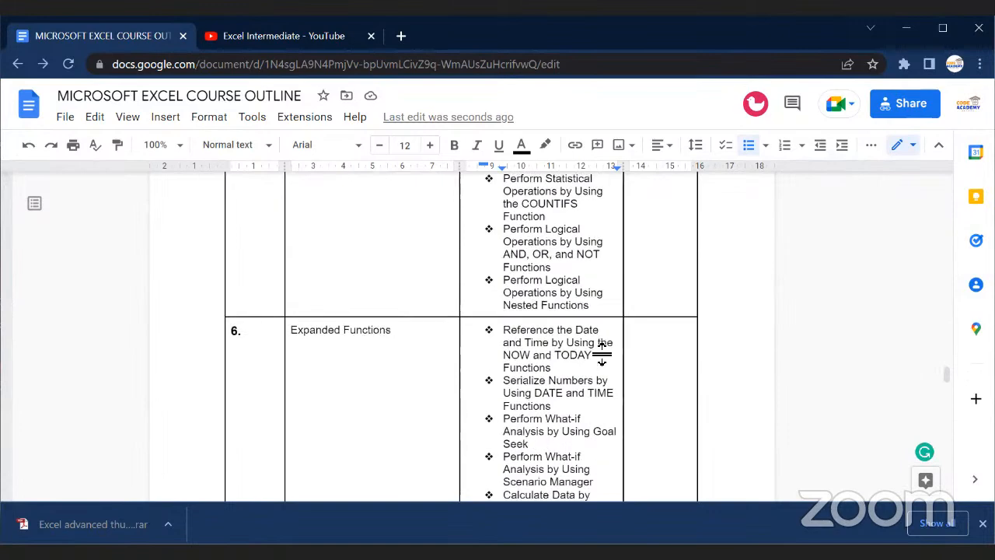
Step: Look over the Excel Experts lessons from Expanded Functions to Advanced Options, and return to the Excel Experts heading
{"action": "scroll", "coordinate": [601, 354], "scroll_direction": "down", "scroll_amount": 2}
{"action": "scroll", "coordinate": [550, 342], "scroll_direction": "down", "scroll_amount": 3}
{"action": "scroll", "coordinate": [548, 340], "scroll_direction": "down", "scroll_amount": 2}
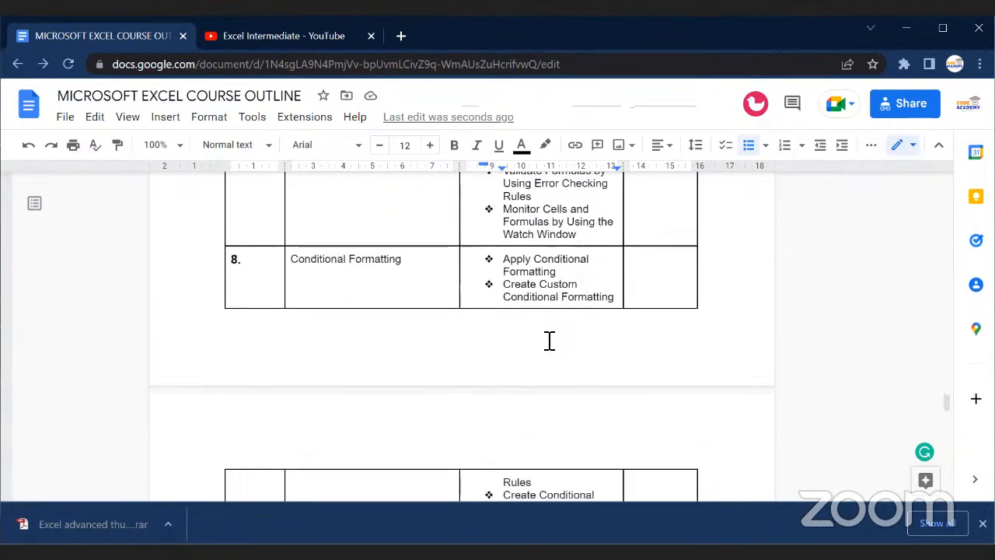
{"action": "scroll", "coordinate": [550, 340], "scroll_direction": "down", "scroll_amount": 3}
{"action": "scroll", "coordinate": [550, 340], "scroll_direction": "down", "scroll_amount": 6}
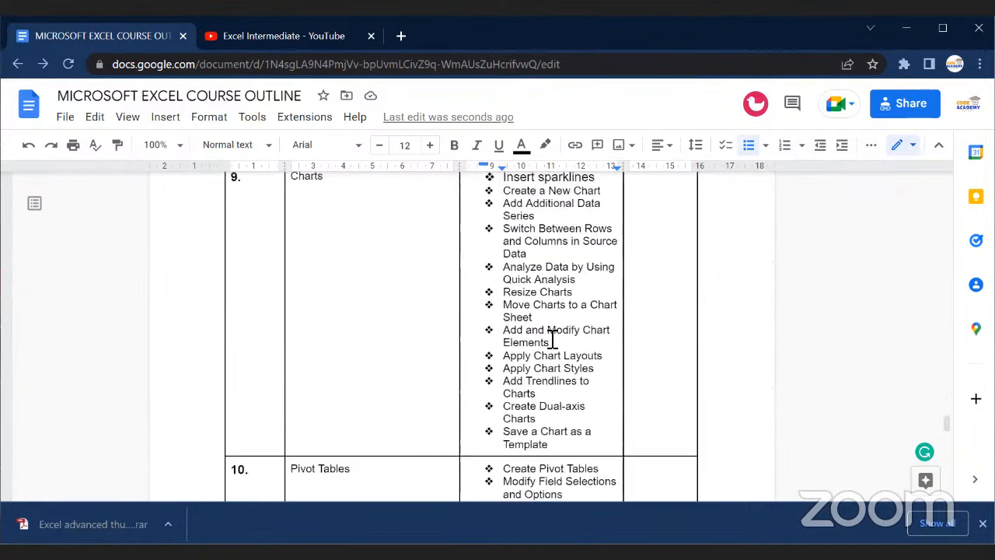
{"action": "scroll", "coordinate": [596, 294], "scroll_direction": "down", "scroll_amount": 5}
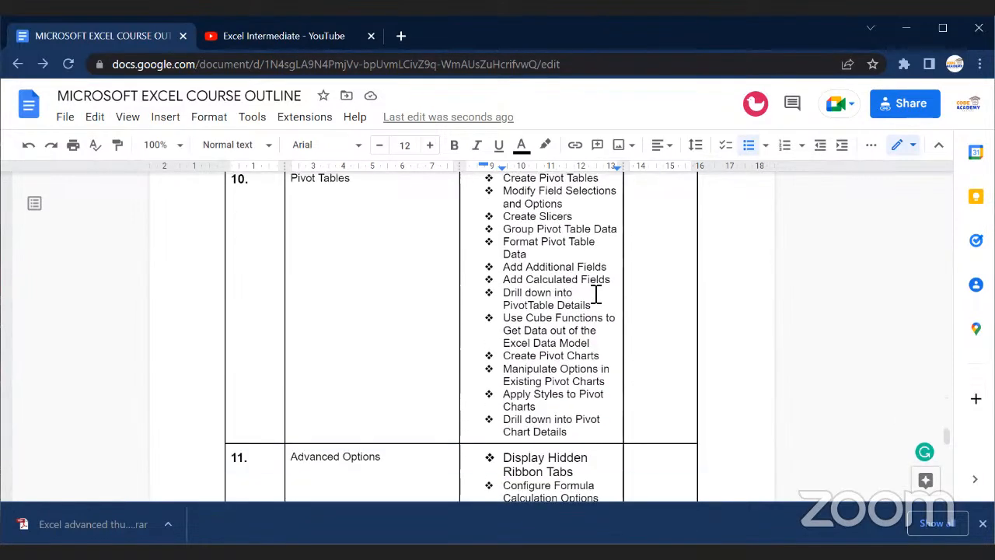
{"action": "scroll", "coordinate": [598, 293], "scroll_direction": "up", "scroll_amount": 5}
{"action": "scroll", "coordinate": [599, 291], "scroll_direction": "up", "scroll_amount": 20}
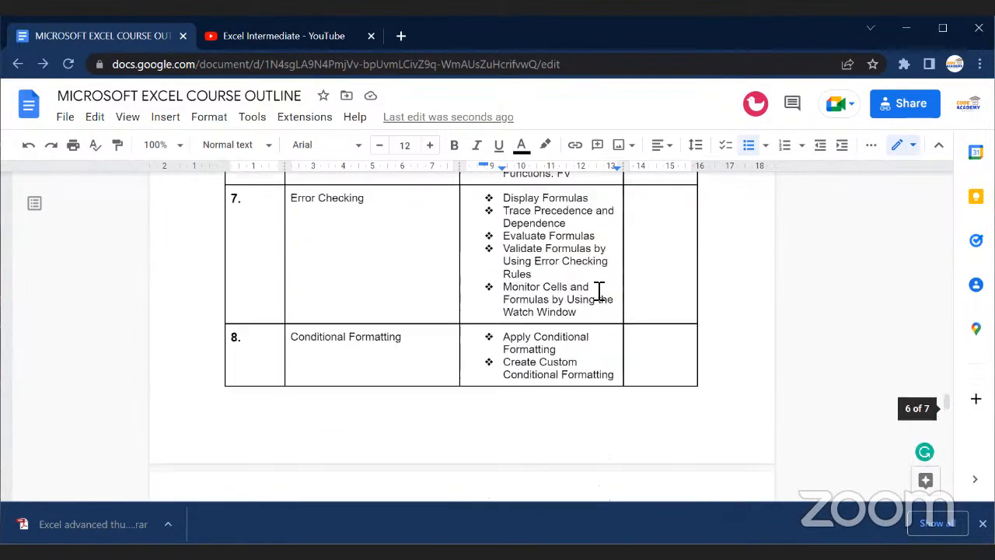
{"action": "scroll", "coordinate": [599, 290], "scroll_direction": "up", "scroll_amount": 8}
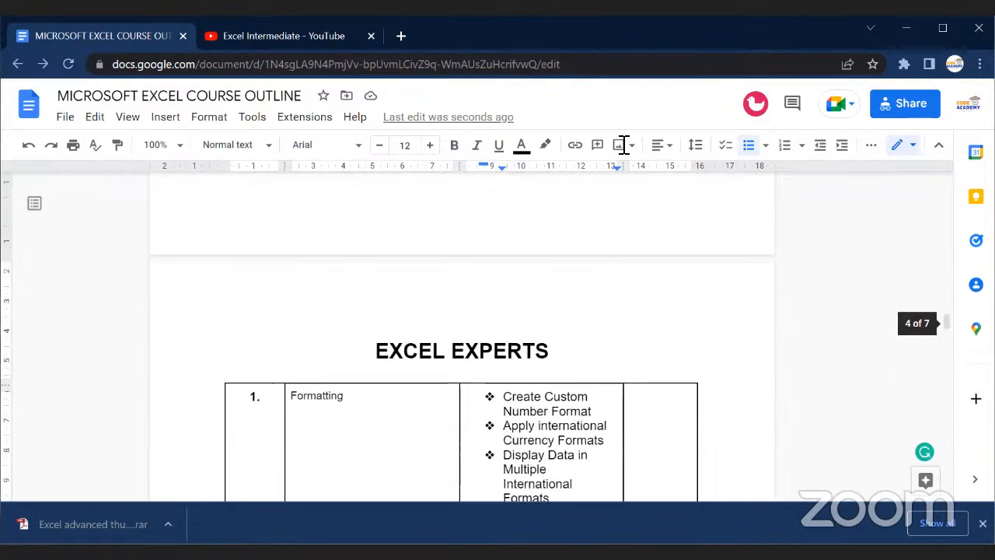
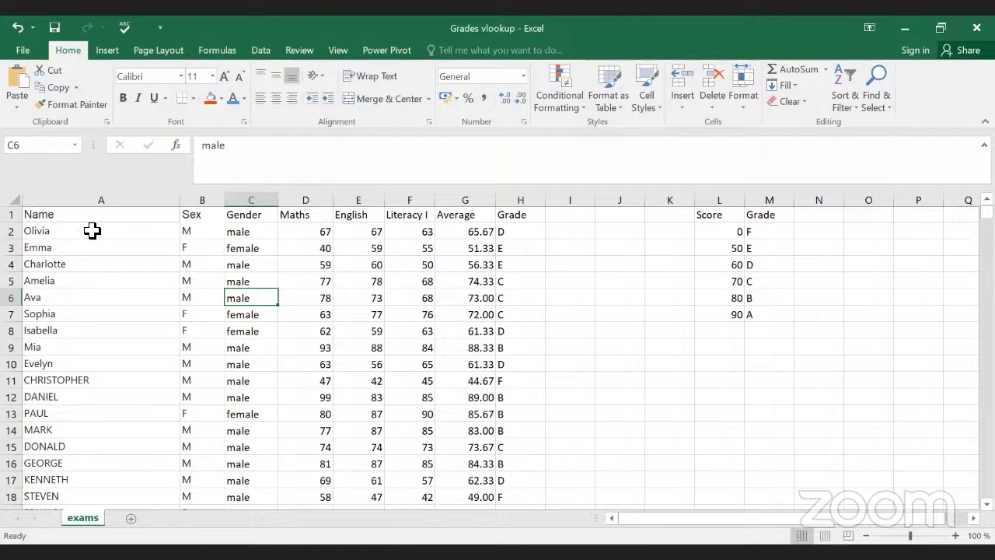
Step: Switch to Excel and examine the student details, marks and grades on the exams sheet of the Grades vlookup workbook
{"action": "left_click_drag", "start_coordinate": [117, 232], "coordinate": [418, 399]}
{"action": "left_click", "coordinate": [570, 363]}
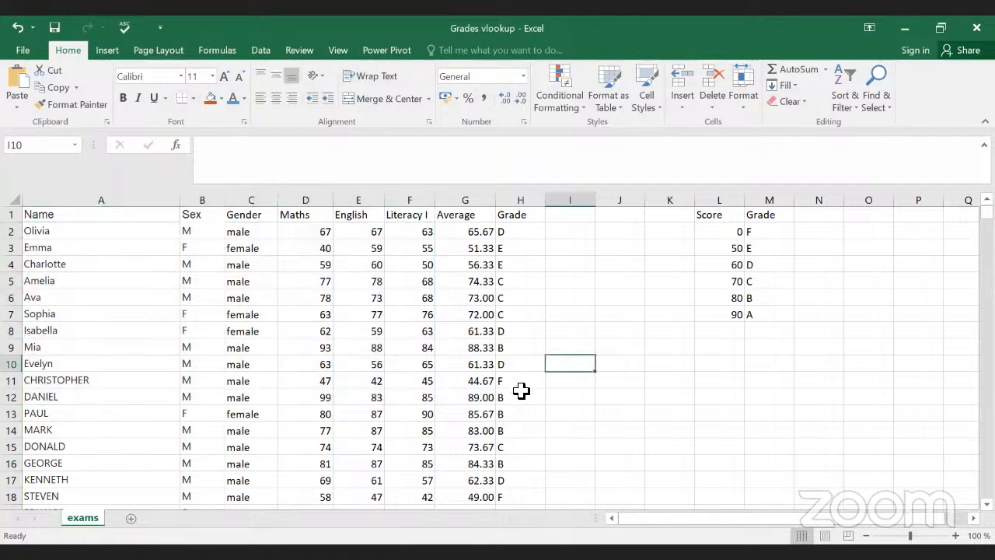
{"action": "left_click_drag", "start_coordinate": [607, 427], "coordinate": [33, 285]}
{"action": "left_click", "coordinate": [360, 333]}
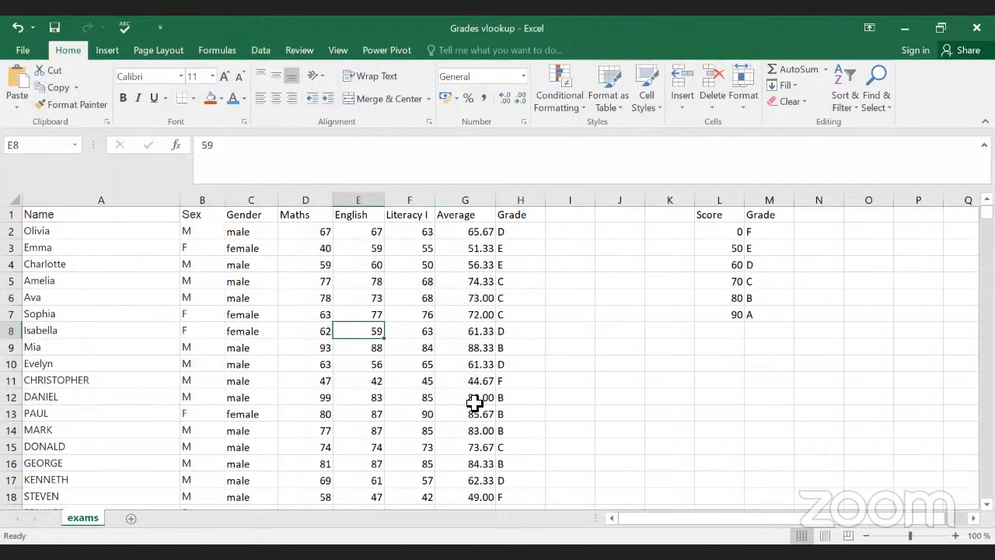
{"action": "left_click_drag", "start_coordinate": [516, 443], "coordinate": [400, 250]}
{"action": "left_click", "coordinate": [539, 333]}
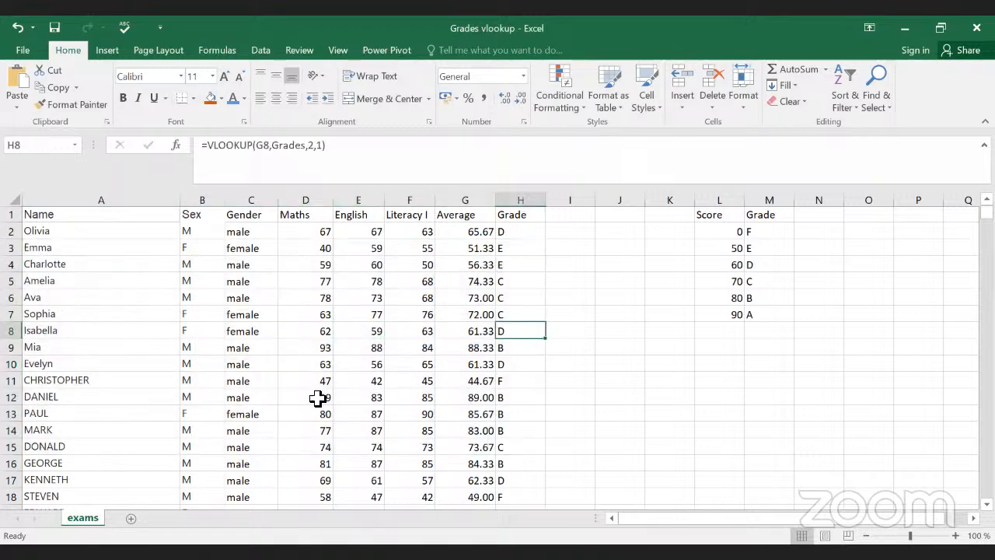
{"action": "left_click_drag", "start_coordinate": [58, 241], "coordinate": [256, 430]}
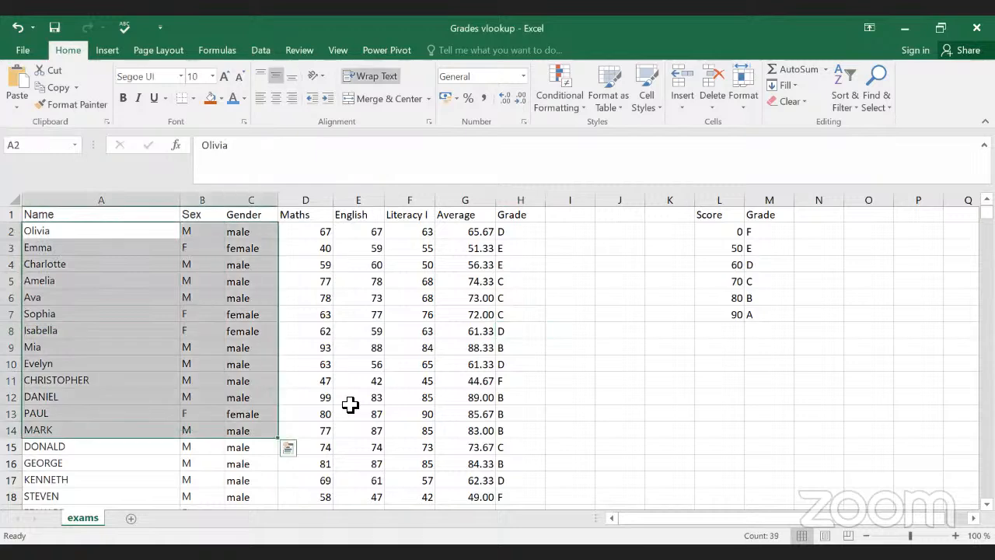
{"action": "left_click", "coordinate": [401, 399]}
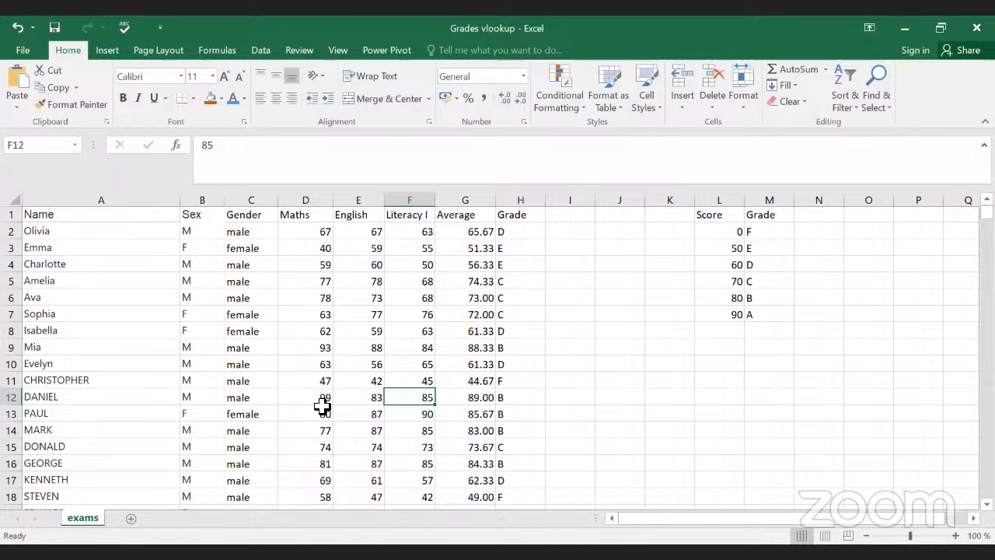
Step: Clear the whole Grade column H beside the student averages
{"action": "left_click", "coordinate": [521, 203]}
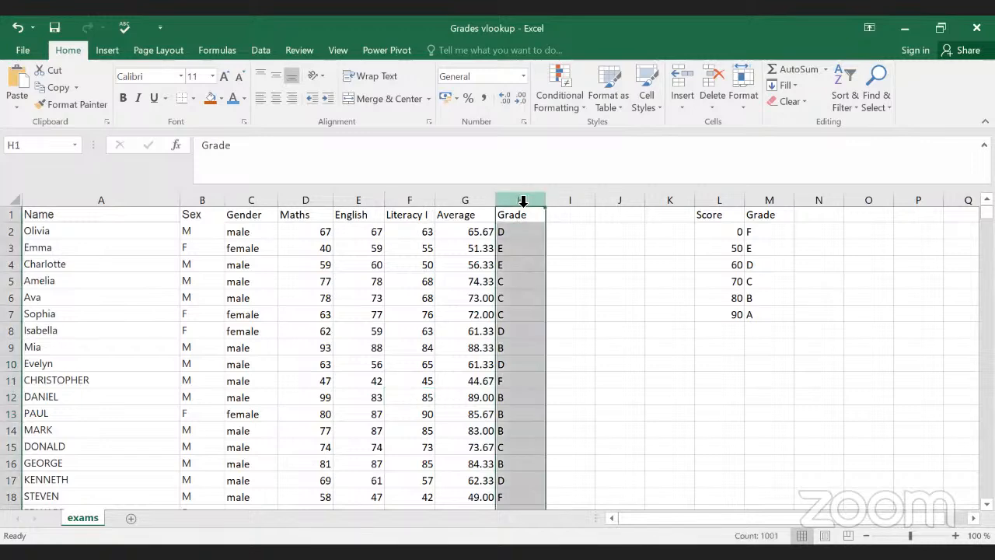
{"action": "key", "text": "Delete"}
{"action": "left_click", "coordinate": [670, 315]}
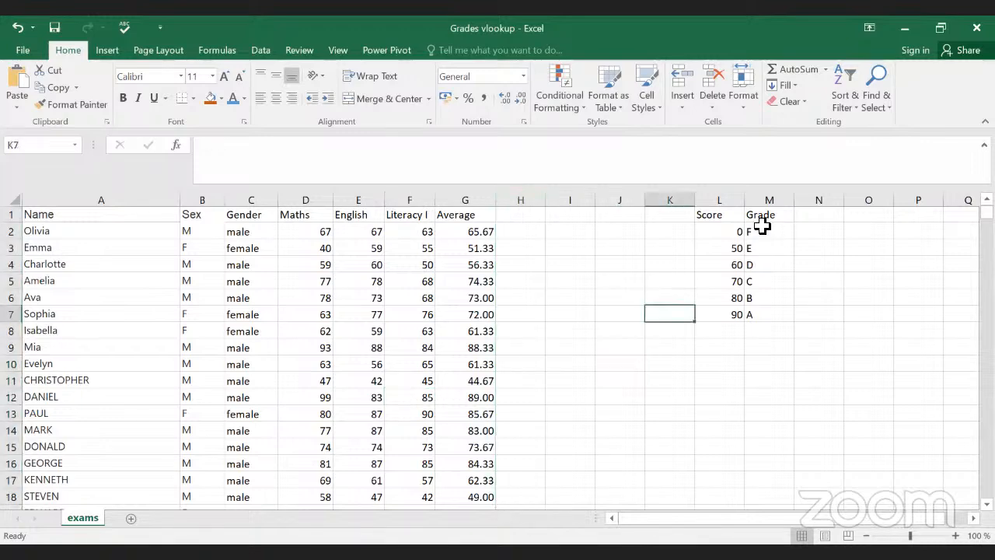
Step: Examine the Score and Grade lookup table, and the names, Sex and Gender entries of the student records
{"action": "mouse_move", "coordinate": [797, 315]}
{"action": "left_mouse_down"}
{"action": "mouse_move", "coordinate": [664, 196]}
{"action": "mouse_move", "coordinate": [667, 210]}
{"action": "left_mouse_up"}
{"action": "left_click", "coordinate": [769, 347]}
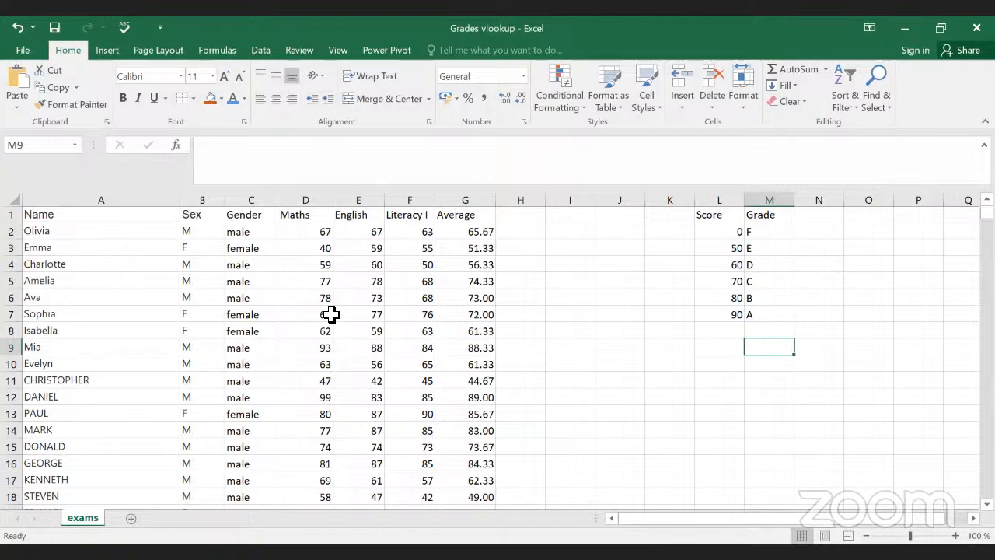
{"action": "mouse_move", "coordinate": [67, 230]}
{"action": "left_mouse_down"}
{"action": "mouse_move", "coordinate": [489, 384]}
{"action": "mouse_move", "coordinate": [418, 405]}
{"action": "mouse_move", "coordinate": [420, 447]}
{"action": "left_mouse_up"}
{"action": "left_click", "coordinate": [417, 413]}
{"action": "left_click_drag", "start_coordinate": [101, 277], "coordinate": [85, 500]}
{"action": "left_click", "coordinate": [217, 314]}
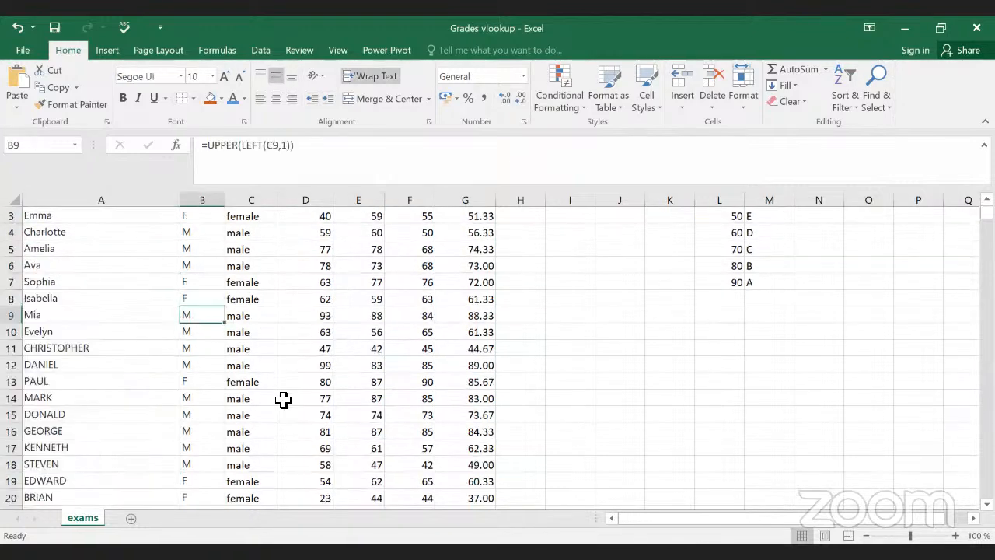
{"action": "scroll", "coordinate": [268, 335], "scroll_direction": "up", "scroll_amount": 1}
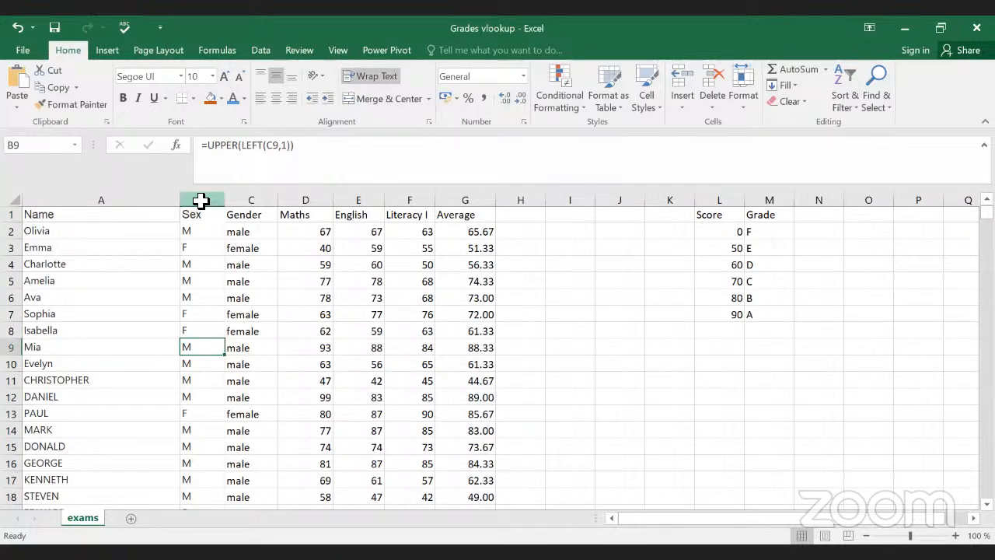
{"action": "left_click", "coordinate": [370, 290]}
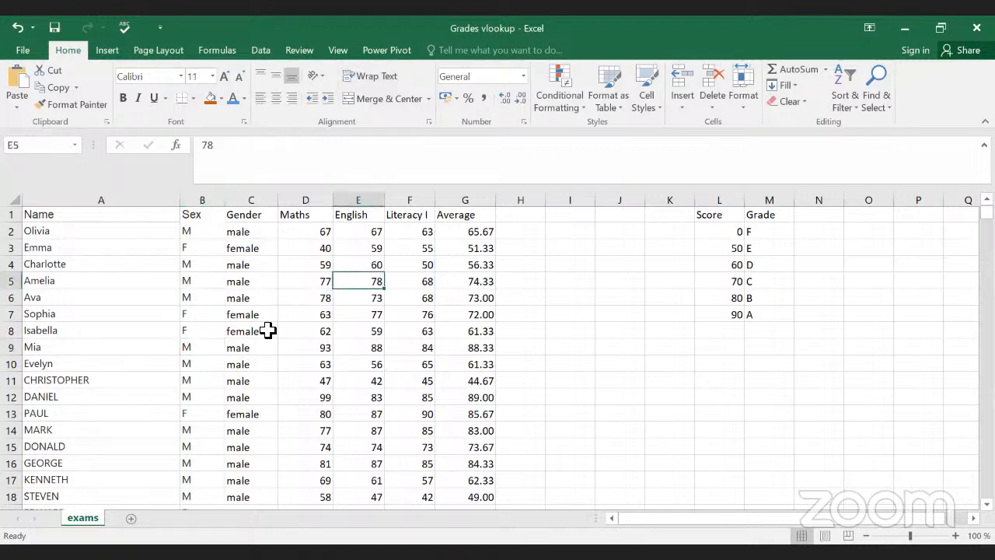
{"action": "left_click_drag", "start_coordinate": [251, 231], "coordinate": [252, 497]}
{"action": "left_click", "coordinate": [358, 447]}
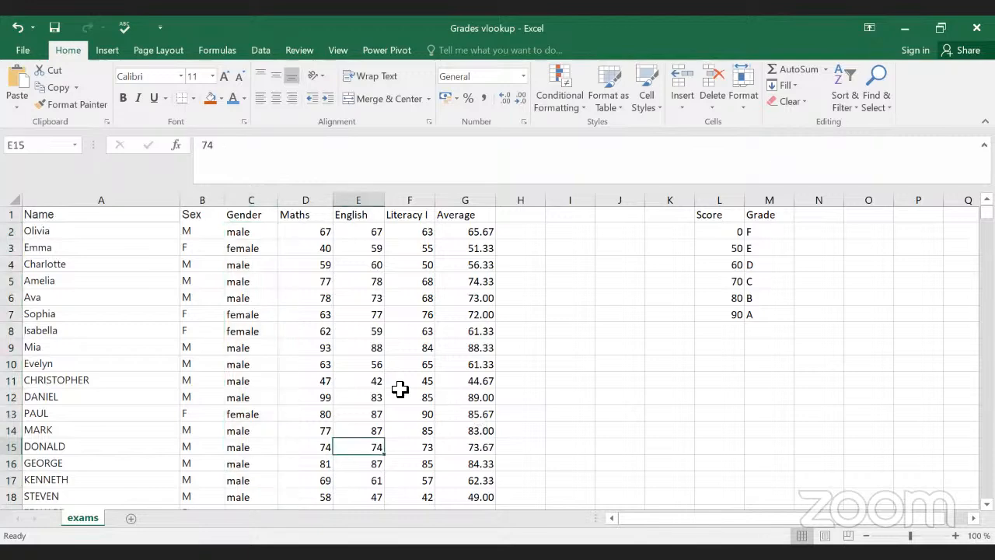
{"action": "left_click", "coordinate": [311, 226]}
Step: Delete the Sex column B from the exams sheet
{"action": "left_click", "coordinate": [210, 199]}
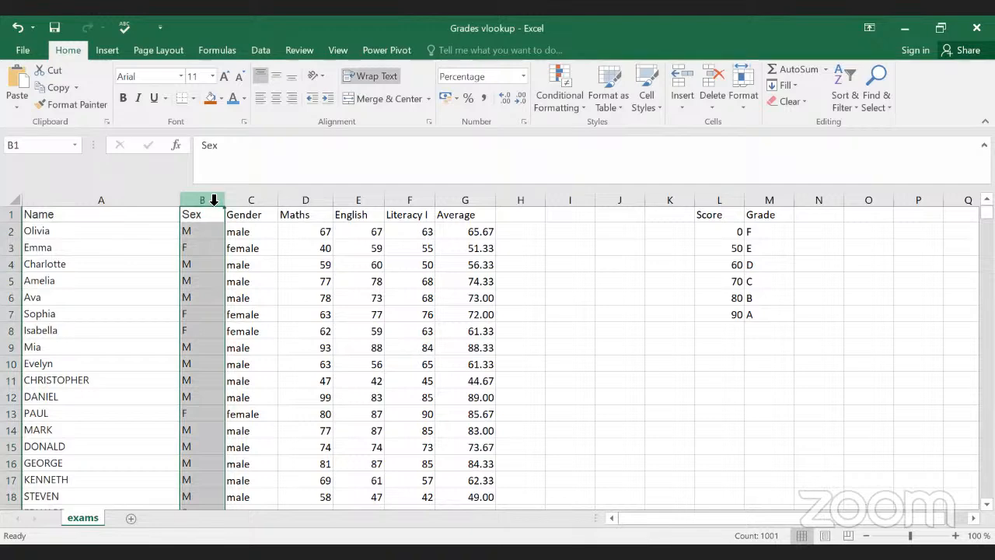
{"action": "right_click", "coordinate": [214, 200]}
{"action": "left_click", "coordinate": [256, 327]}
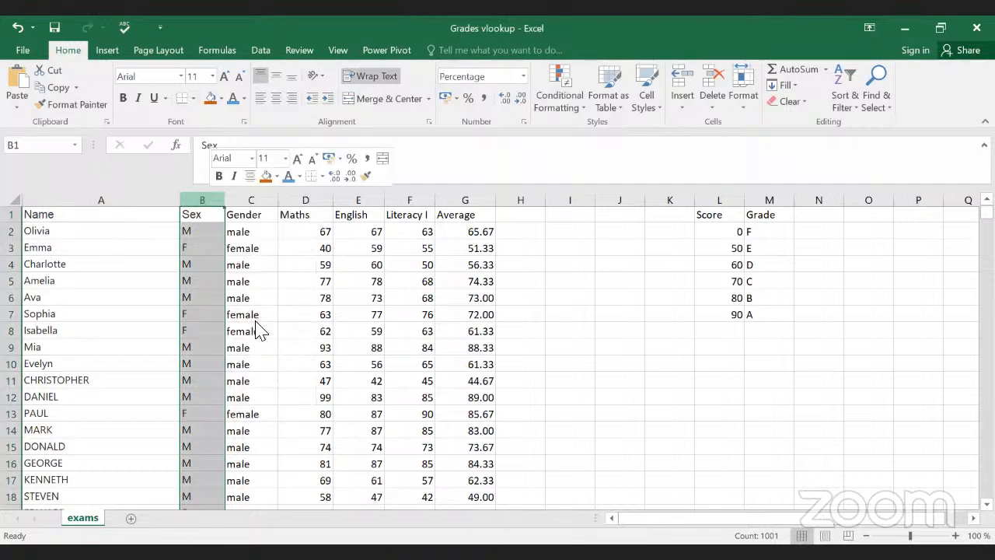
{"action": "left_click", "coordinate": [621, 354]}
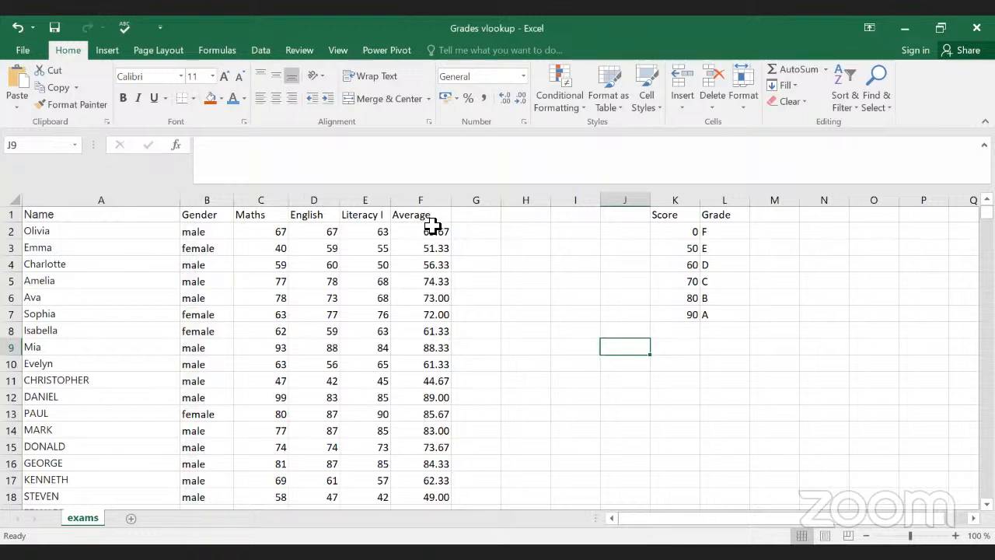
Step: Delete the Average column F from the exams sheet
{"action": "left_click", "coordinate": [432, 200]}
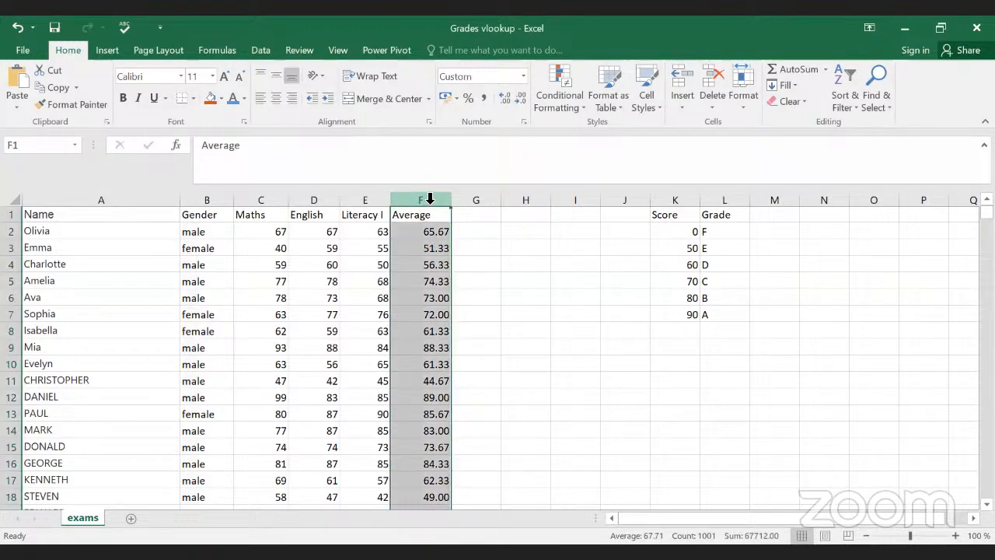
{"action": "left_click_drag", "start_coordinate": [413, 231], "coordinate": [441, 502]}
{"action": "double_click", "coordinate": [434, 190]}
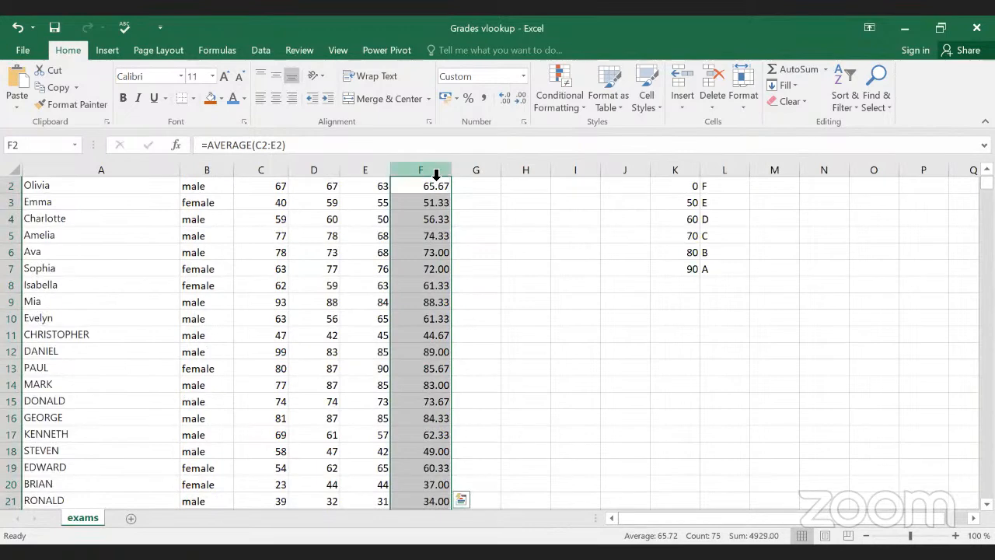
{"action": "left_click", "coordinate": [438, 169]}
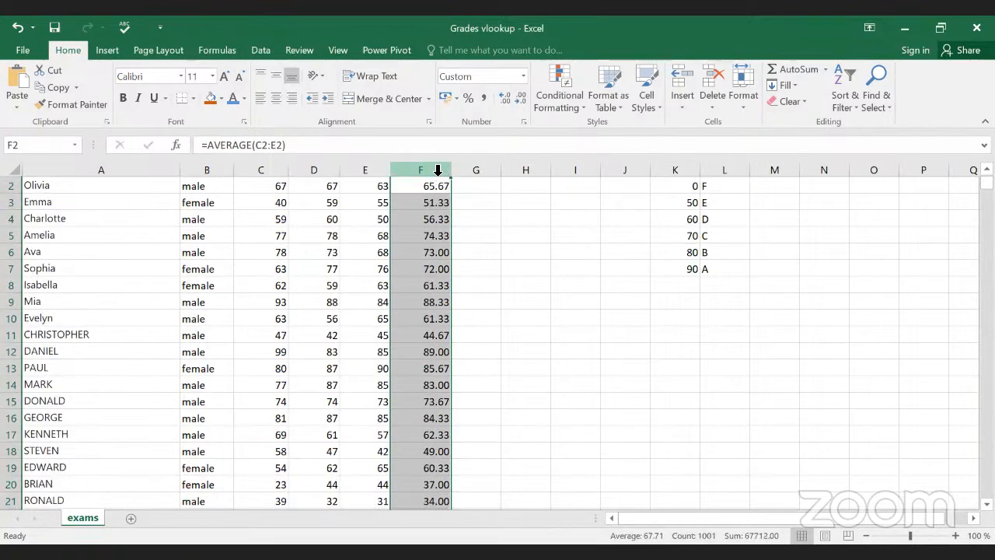
{"action": "right_click", "coordinate": [434, 169]}
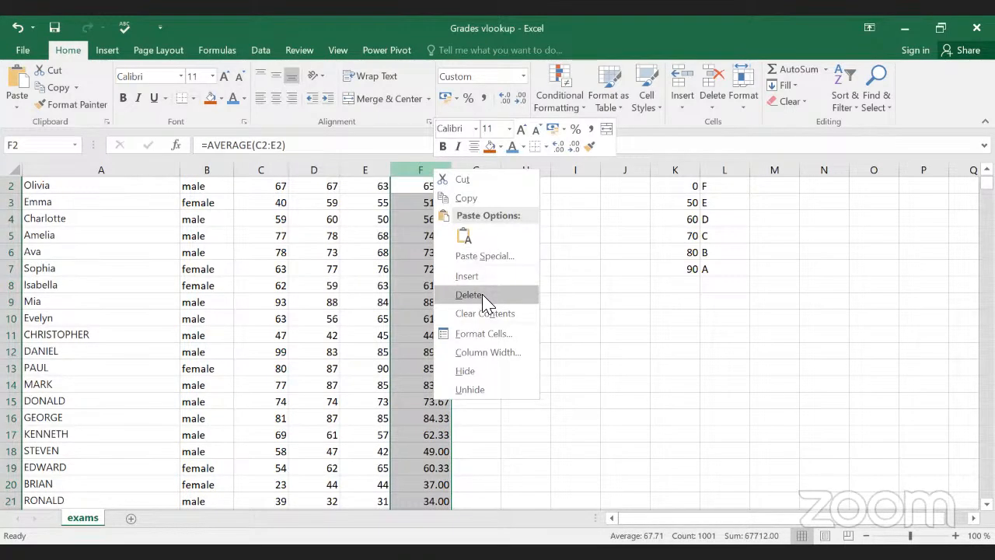
{"action": "left_click", "coordinate": [482, 296]}
{"action": "left_click", "coordinate": [506, 381]}
{"action": "scroll", "coordinate": [333, 369], "scroll_direction": "up", "scroll_amount": 1}
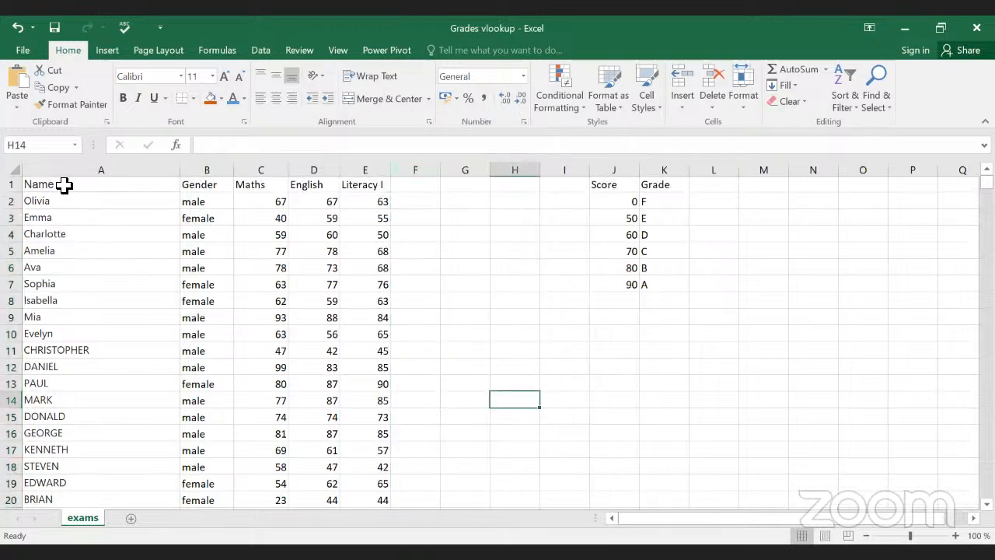
Step: Examine the Maths, English and Literacy headings with their marks, and the records of the individual students
{"action": "left_click_drag", "start_coordinate": [64, 184], "coordinate": [365, 301]}
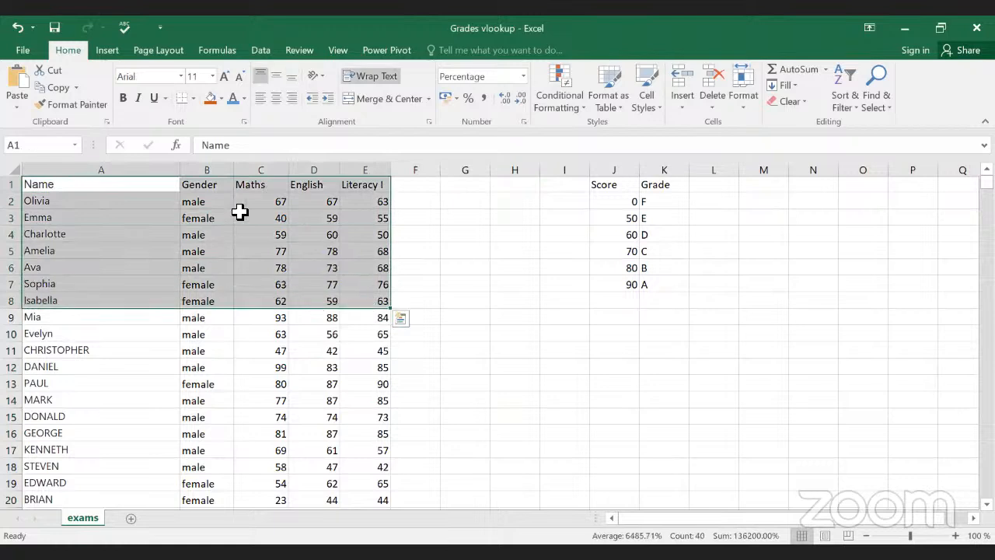
{"action": "left_click", "coordinate": [256, 202]}
{"action": "left_click", "coordinate": [262, 184]}
{"action": "left_click", "coordinate": [319, 187]}
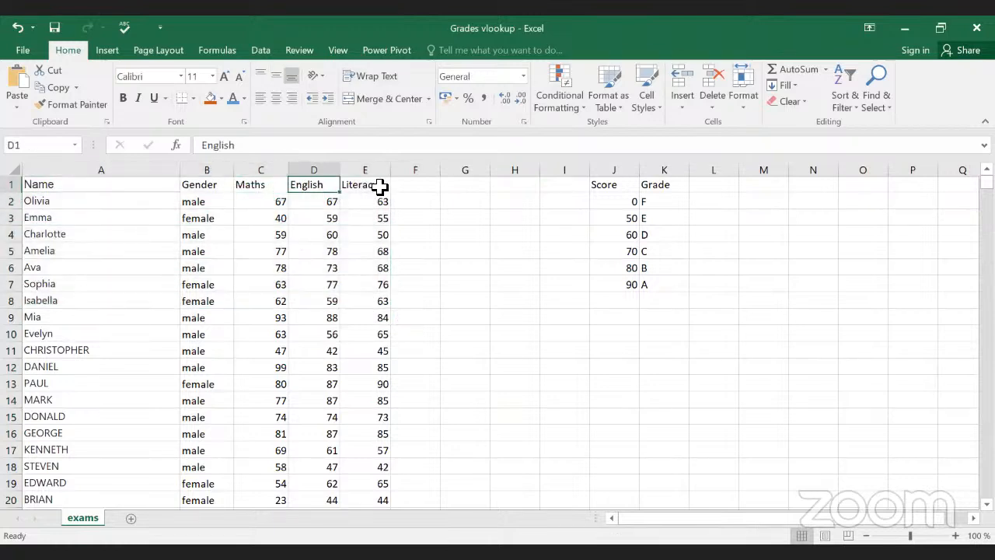
{"action": "left_click", "coordinate": [379, 185]}
{"action": "left_click_drag", "start_coordinate": [275, 204], "coordinate": [381, 465]}
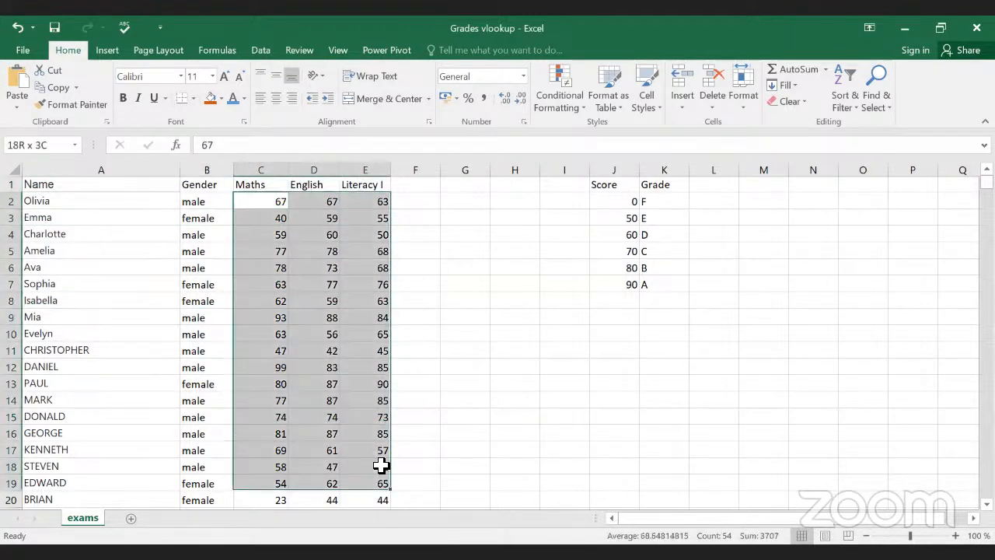
{"action": "left_click", "coordinate": [369, 336]}
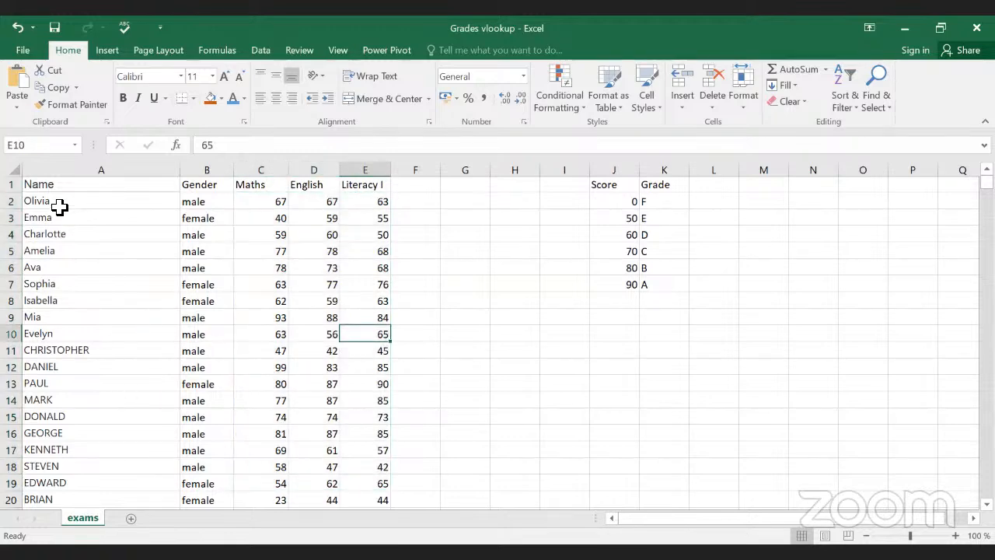
{"action": "left_click_drag", "start_coordinate": [62, 204], "coordinate": [333, 402]}
{"action": "left_click", "coordinate": [333, 402]}
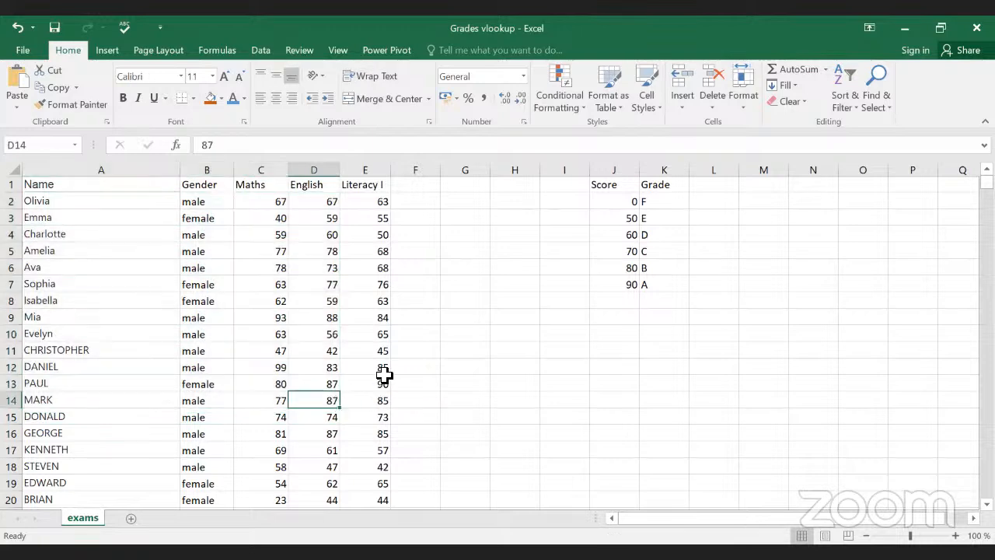
{"action": "left_click", "coordinate": [71, 202]}
{"action": "left_click_drag", "start_coordinate": [229, 215], "coordinate": [407, 218]}
{"action": "left_click", "coordinate": [320, 202]}
{"action": "left_click_drag", "start_coordinate": [98, 200], "coordinate": [388, 206]}
Step: Enter the heading Average in cell F1 beside the Literacy column, and select F2 for the first student's result
{"action": "left_click", "coordinate": [414, 185]}
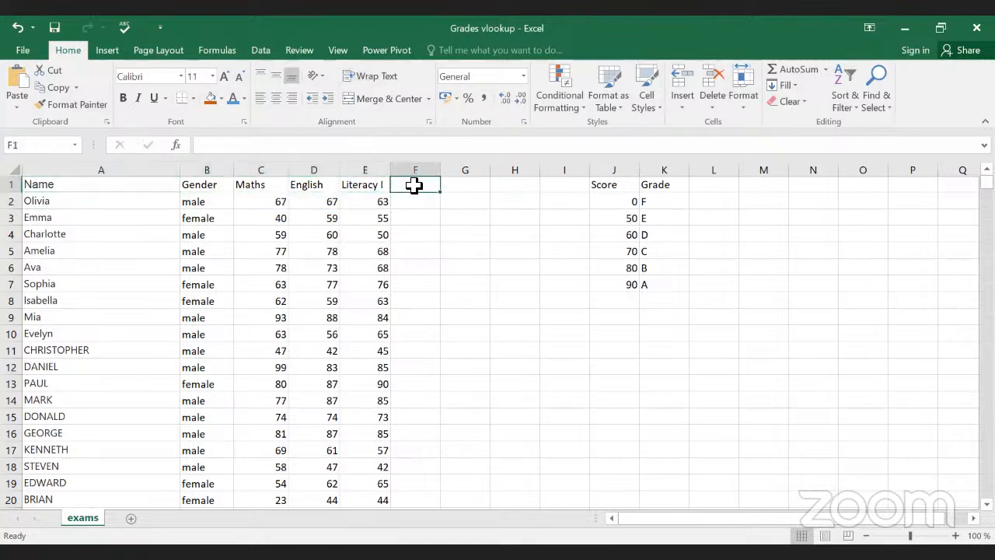
{"action": "type", "text": "Average"}
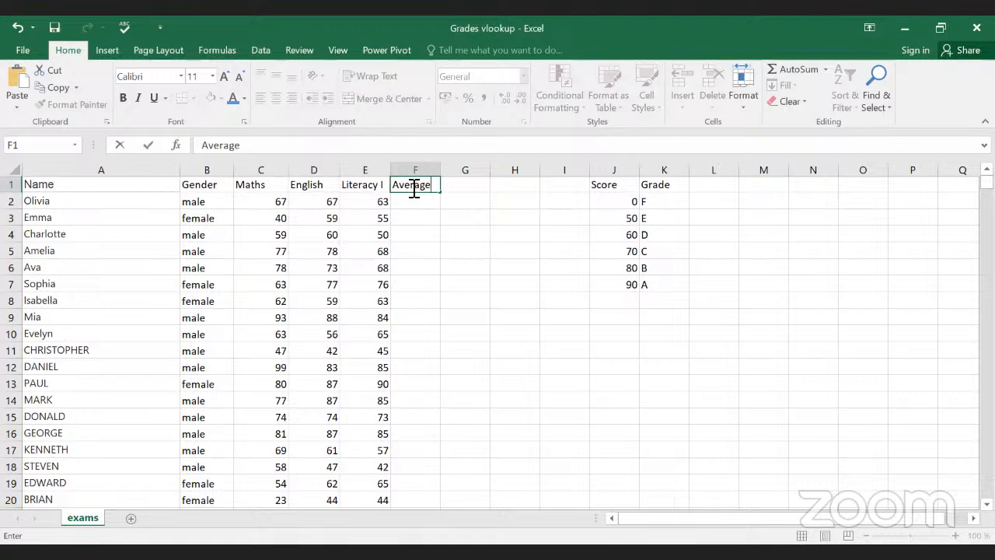
{"action": "left_click", "coordinate": [462, 259]}
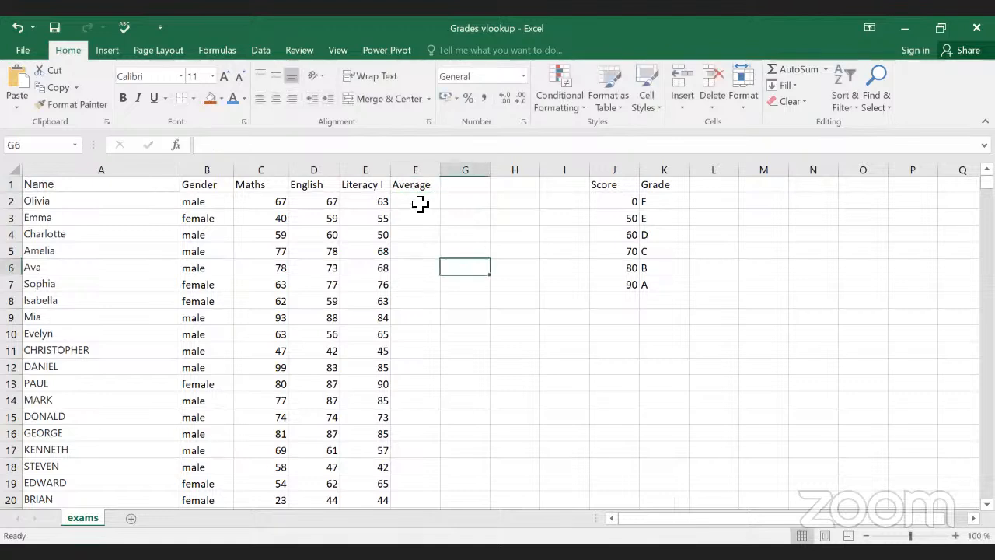
{"action": "left_click", "coordinate": [419, 204]}
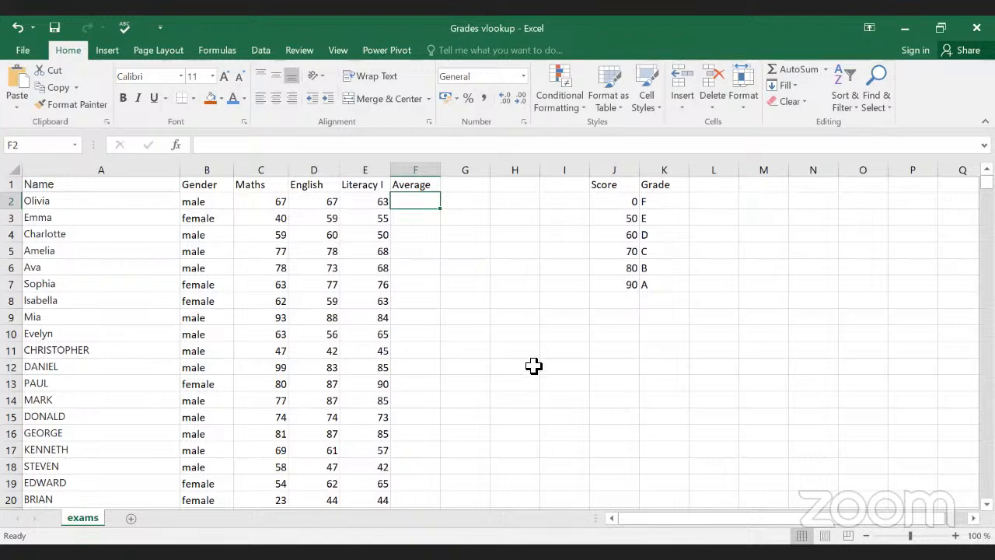
{"action": "left_click", "coordinate": [429, 222]}
{"action": "left_click", "coordinate": [429, 205]}
{"action": "left_click", "coordinate": [434, 249]}
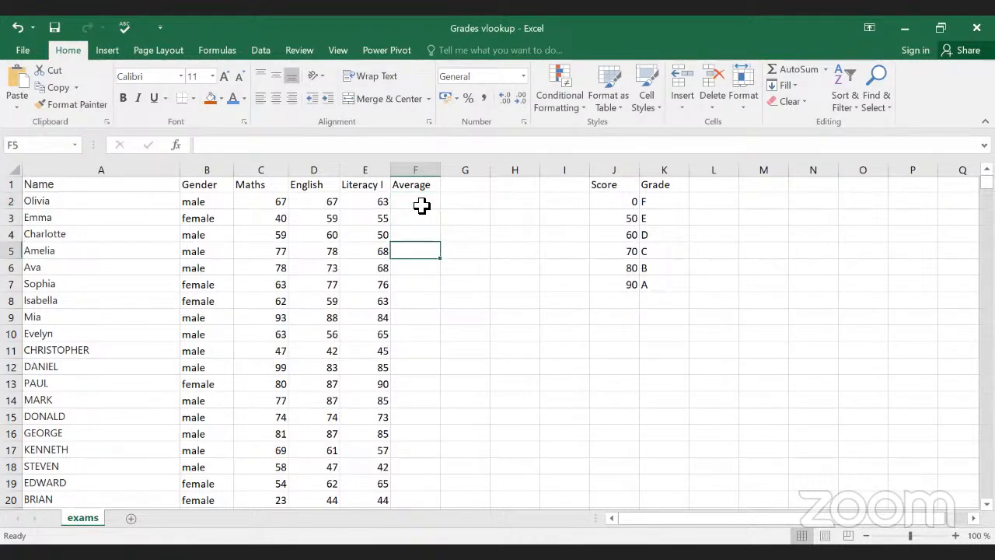
{"action": "left_click", "coordinate": [422, 204]}
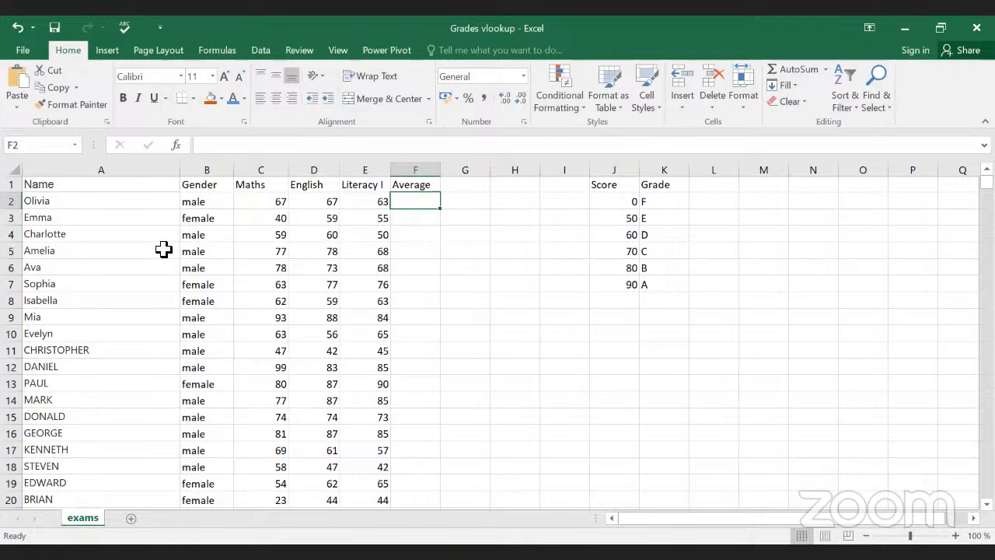
{"action": "scroll", "coordinate": [173, 344], "scroll_direction": "down", "scroll_amount": 4}
{"action": "scroll", "coordinate": [302, 183], "scroll_direction": "up", "scroll_amount": 2}
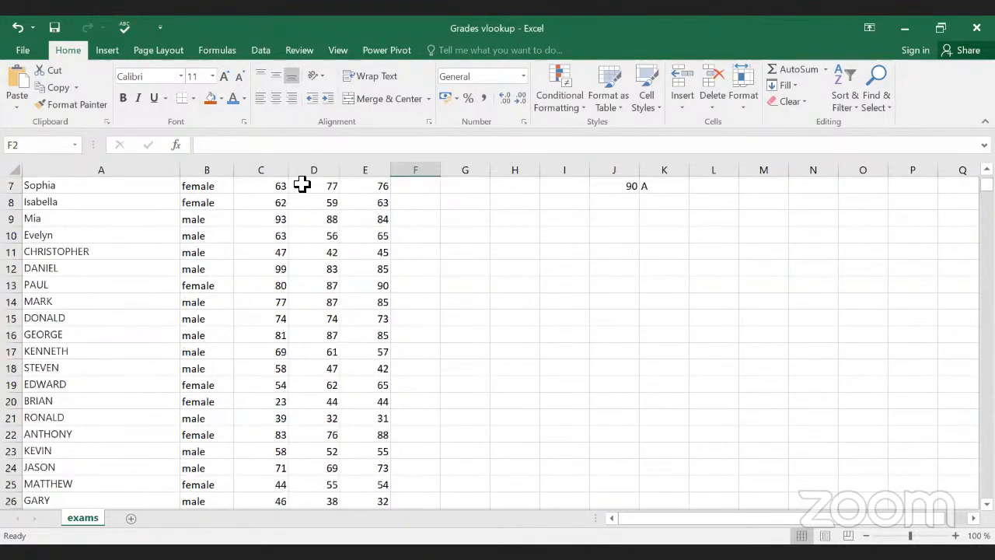
{"action": "scroll", "coordinate": [301, 184], "scroll_direction": "up", "scroll_amount": 2}
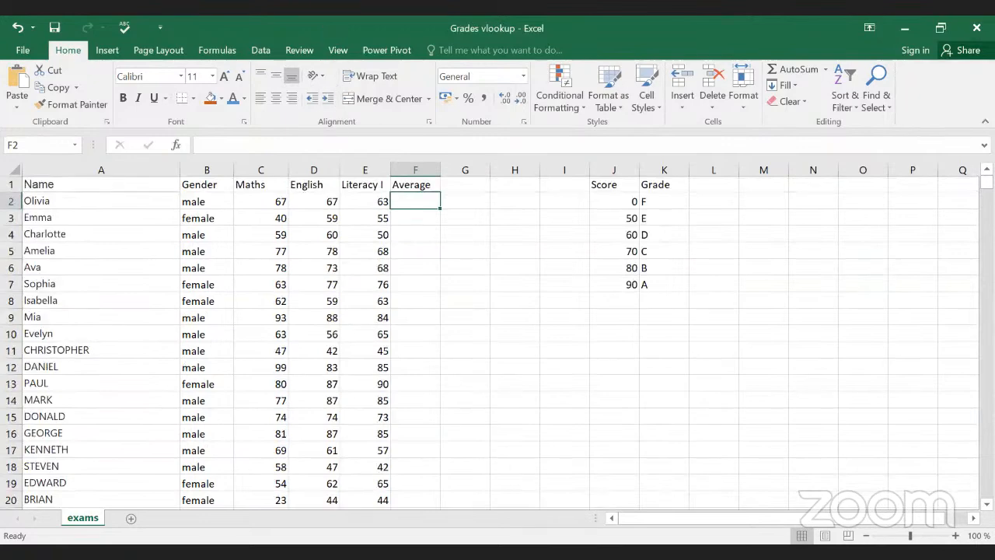
{"action": "left_click", "coordinate": [771, 16]}
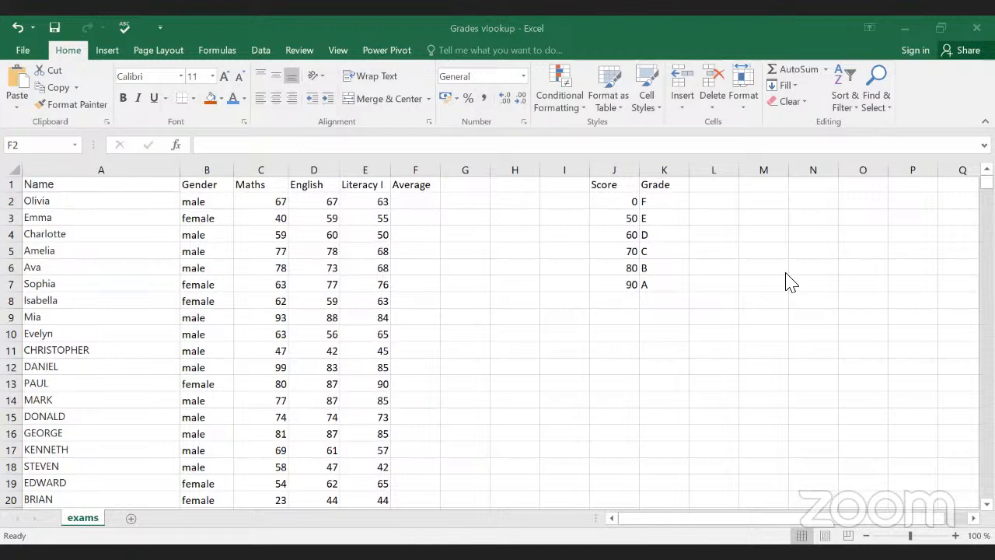
{"action": "left_click", "coordinate": [406, 203]}
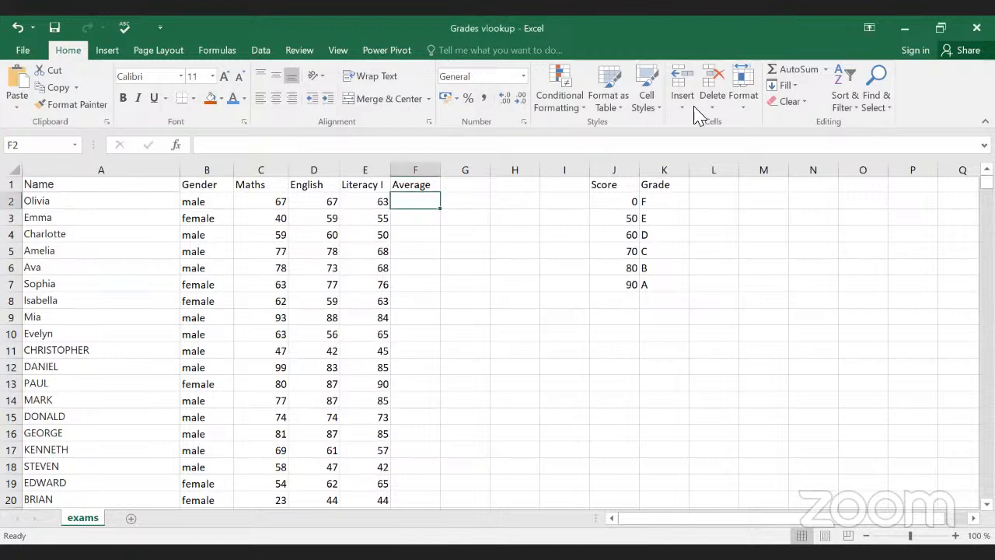
{"action": "left_click_drag", "start_coordinate": [427, 199], "coordinate": [409, 323]}
{"action": "left_click", "coordinate": [409, 322]}
Step: Calculate the first student's average in F2 with the AVERAGE function over the marks in C2:E2
{"action": "left_click", "coordinate": [423, 200]}
{"action": "left_click_drag", "start_coordinate": [267, 200], "coordinate": [367, 200]}
{"action": "left_click", "coordinate": [428, 203]}
{"action": "left_click_drag", "start_coordinate": [241, 204], "coordinate": [378, 203]}
{"action": "left_click", "coordinate": [432, 208]}
{"action": "left_click", "coordinate": [827, 70]}
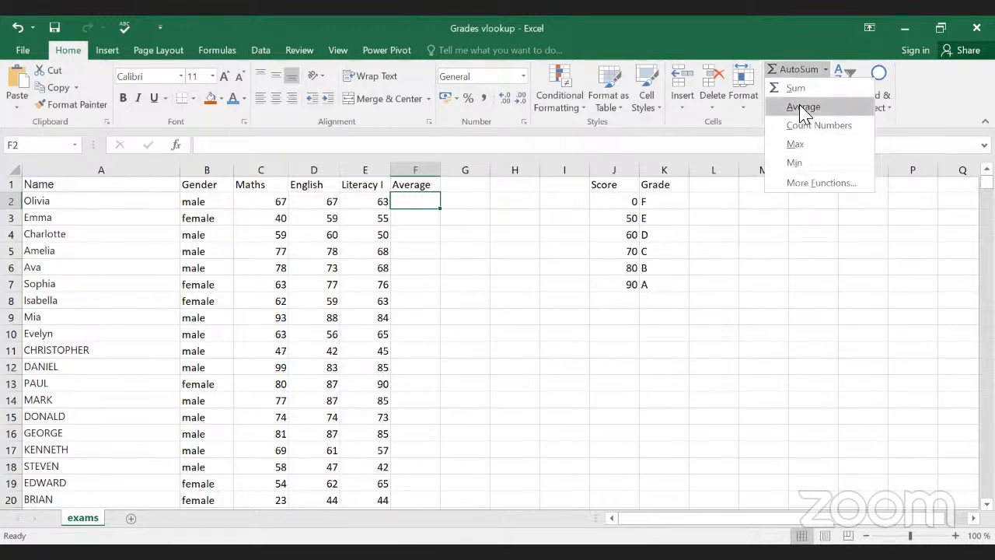
{"action": "left_click", "coordinate": [803, 106]}
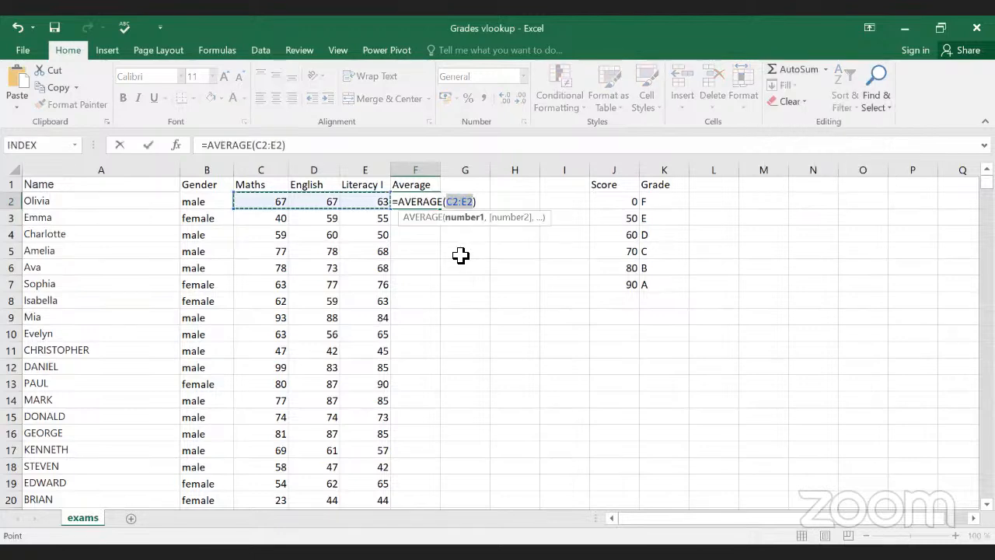
{"action": "key", "text": "Return"}
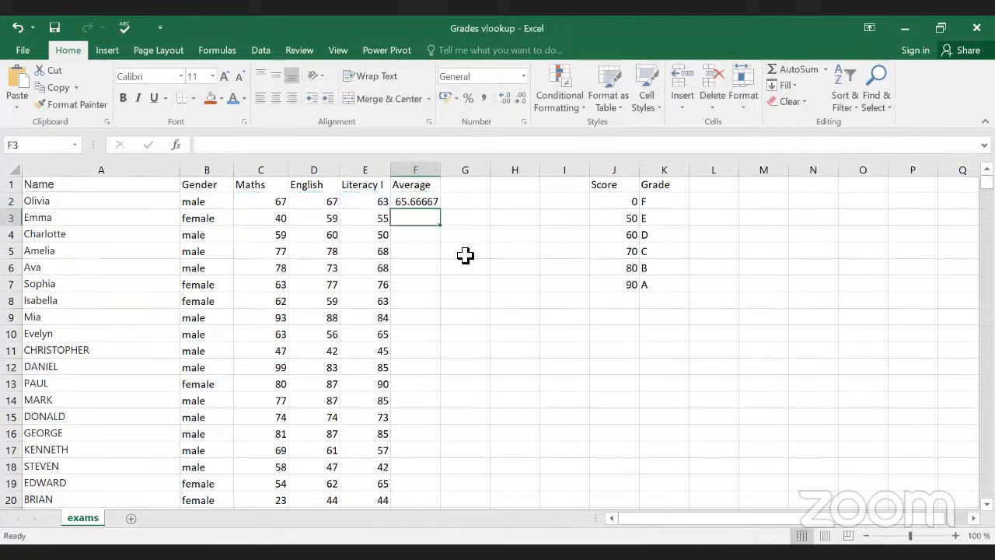
Step: Fill the average formula in F2 down the Average column for all the students
{"action": "left_click", "coordinate": [427, 206]}
{"action": "left_click_drag", "start_coordinate": [427, 207], "coordinate": [434, 530]}
{"action": "left_click", "coordinate": [502, 367]}
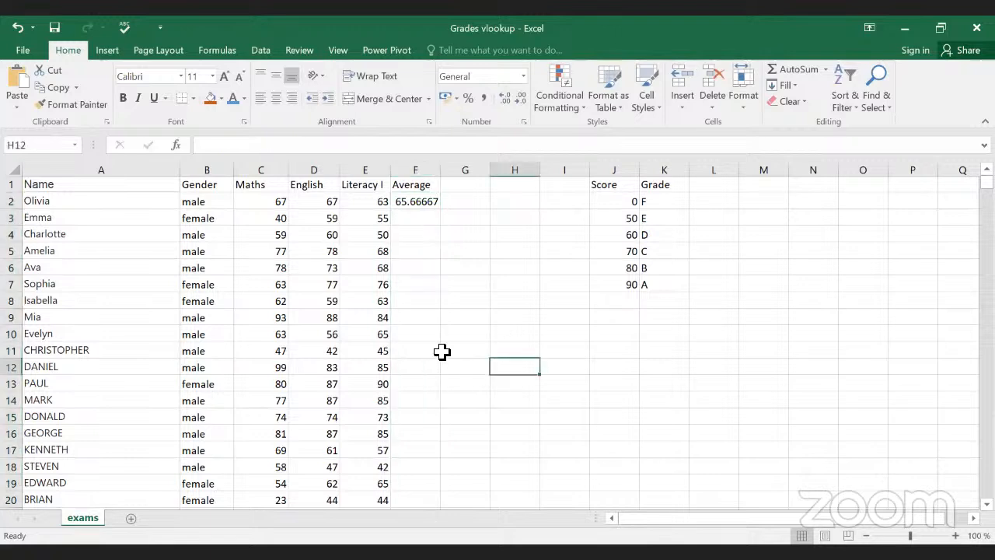
{"action": "left_click_drag", "start_coordinate": [257, 203], "coordinate": [381, 203]}
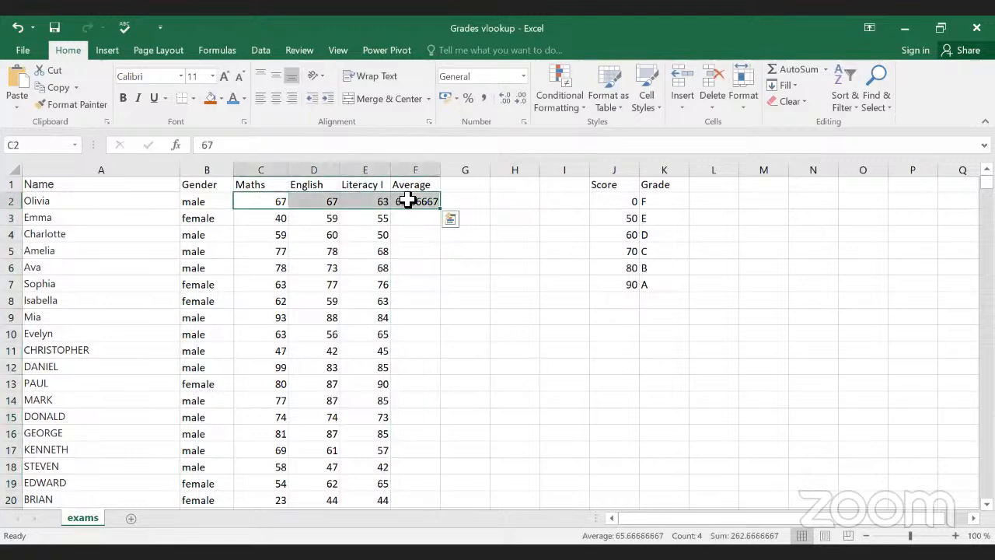
{"action": "left_click", "coordinate": [414, 202]}
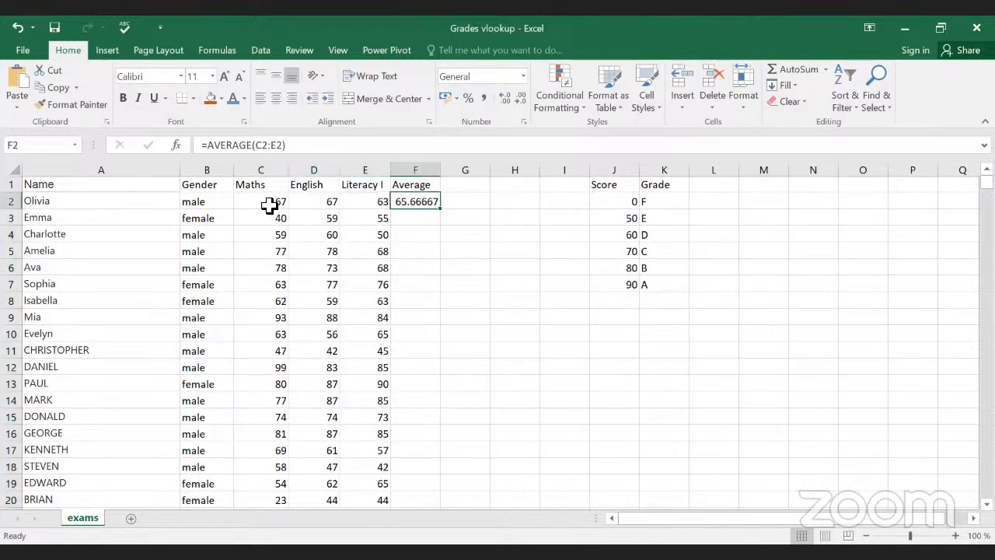
{"action": "left_click_drag", "start_coordinate": [268, 204], "coordinate": [359, 203]}
{"action": "left_click", "coordinate": [431, 203]}
{"action": "double_click", "coordinate": [440, 209]}
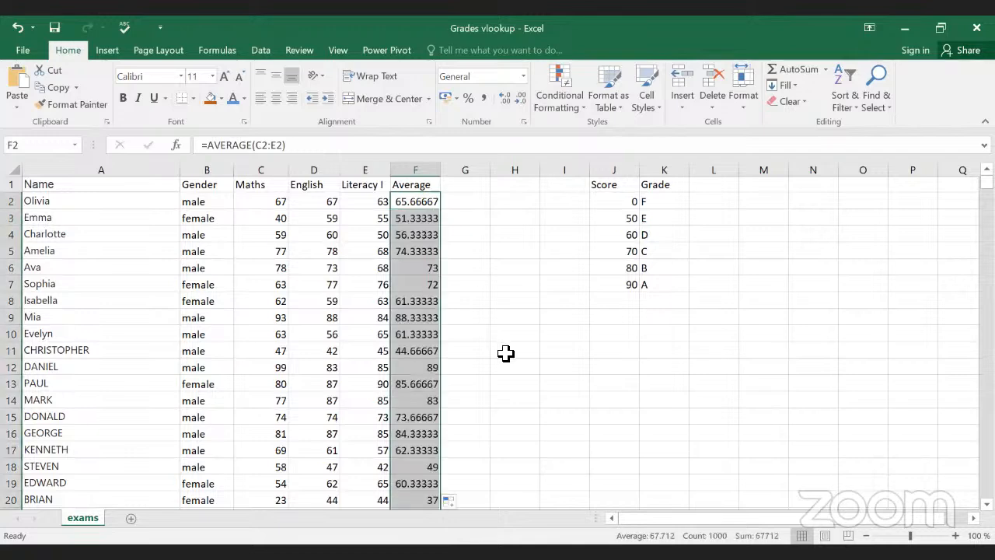
Step: Examine the calculated averages in column F for students further down the list and in the first rows
{"action": "scroll", "coordinate": [509, 353], "scroll_direction": "down", "scroll_amount": 12}
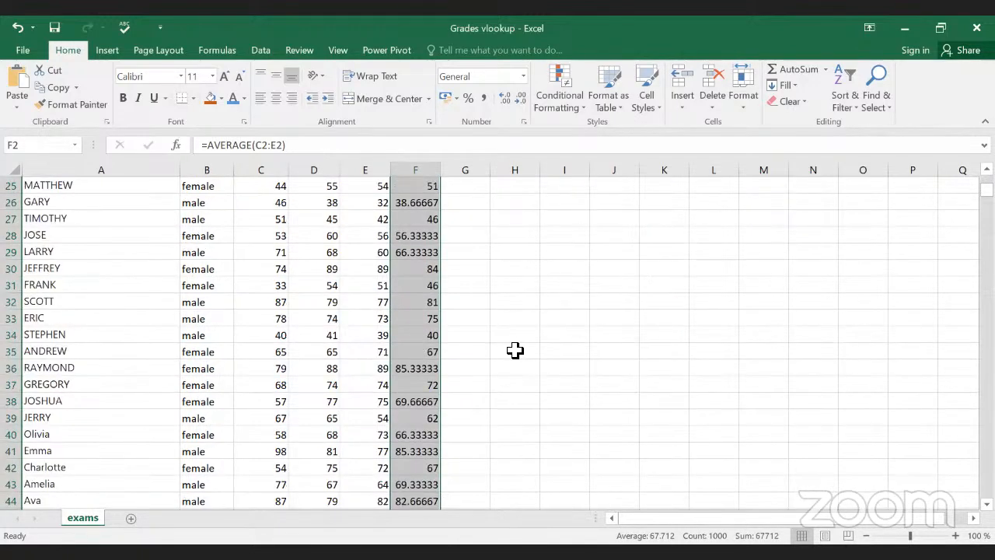
{"action": "scroll", "coordinate": [515, 351], "scroll_direction": "down", "scroll_amount": 4}
{"action": "scroll", "coordinate": [516, 352], "scroll_direction": "up", "scroll_amount": 16}
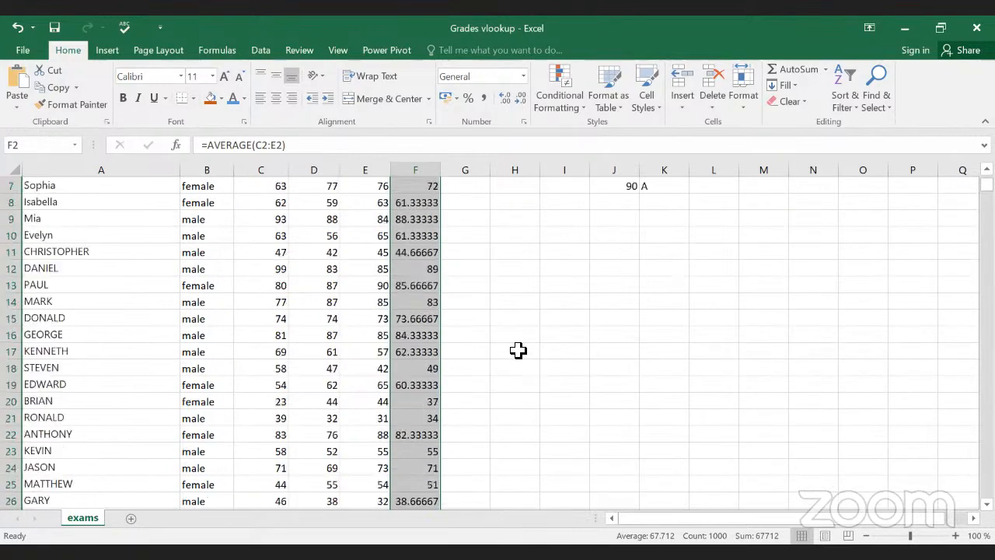
{"action": "left_click_drag", "start_coordinate": [427, 207], "coordinate": [423, 385]}
{"action": "left_click", "coordinate": [514, 351]}
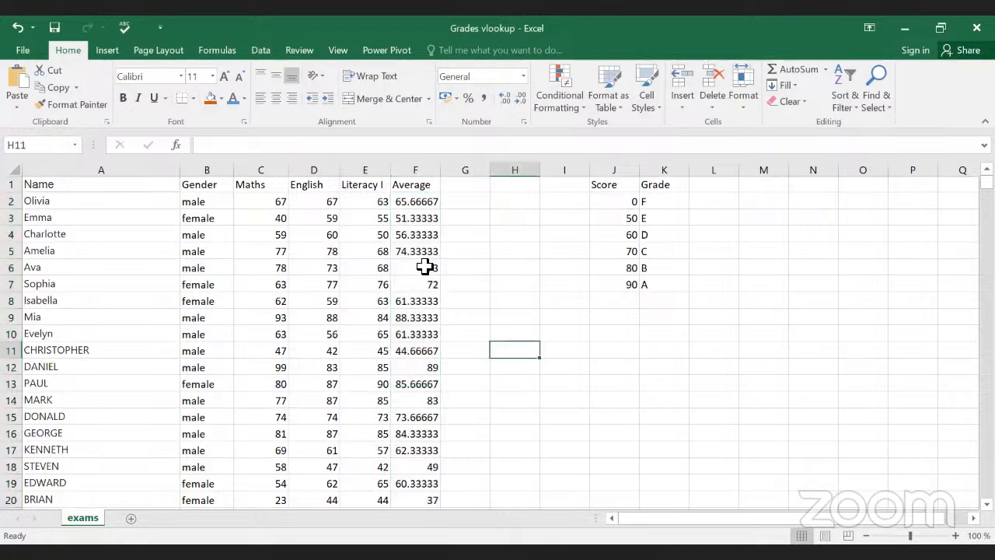
{"action": "left_click_drag", "start_coordinate": [422, 201], "coordinate": [414, 454]}
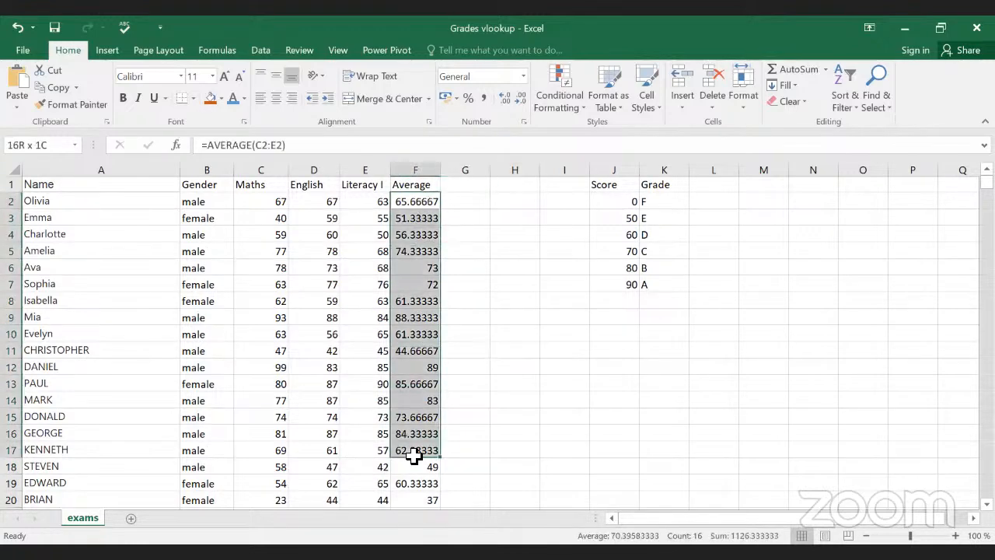
{"action": "left_click", "coordinate": [418, 436]}
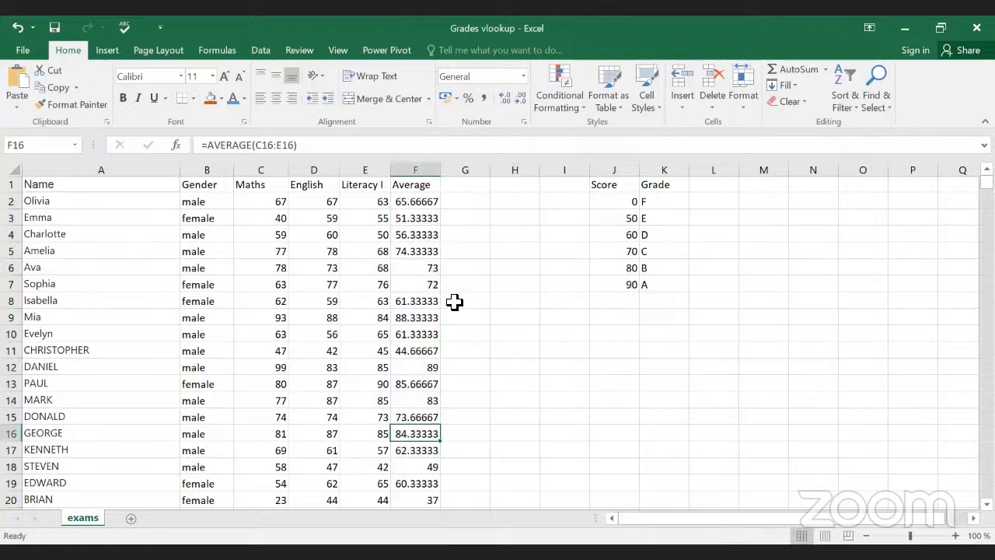
Step: Format the whole Average column F with the custom number format 0.00
{"action": "left_click", "coordinate": [420, 169]}
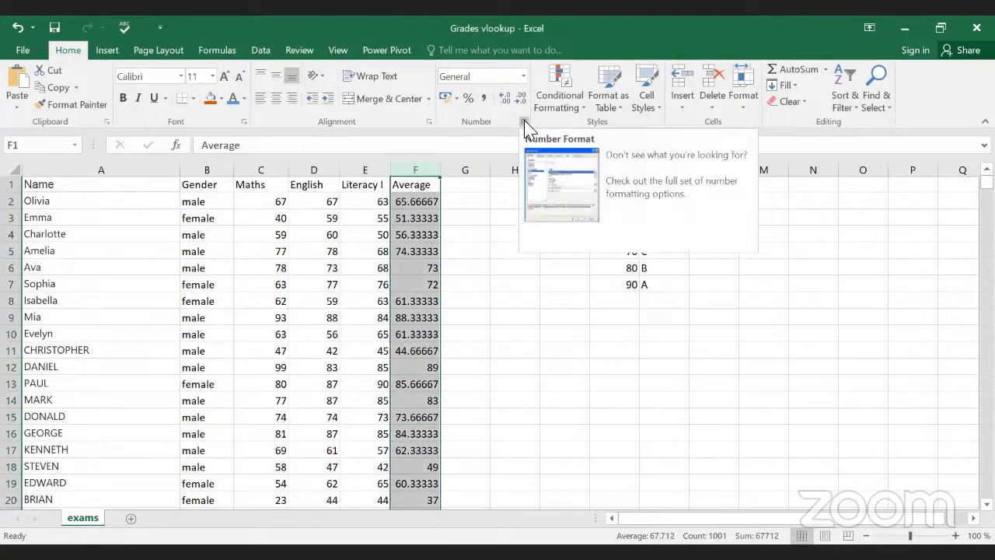
{"action": "key", "text": "ctrl+1"}
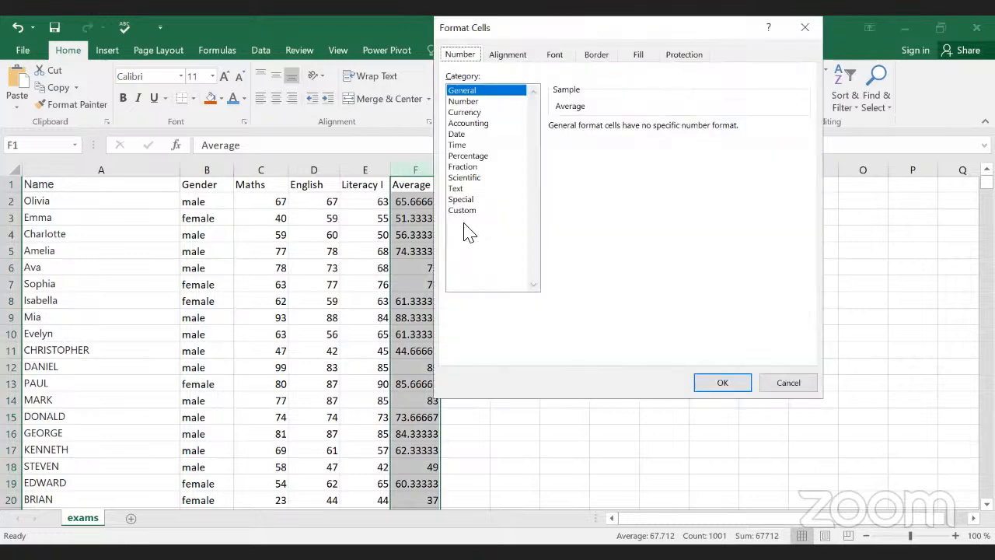
{"action": "left_click", "coordinate": [464, 210]}
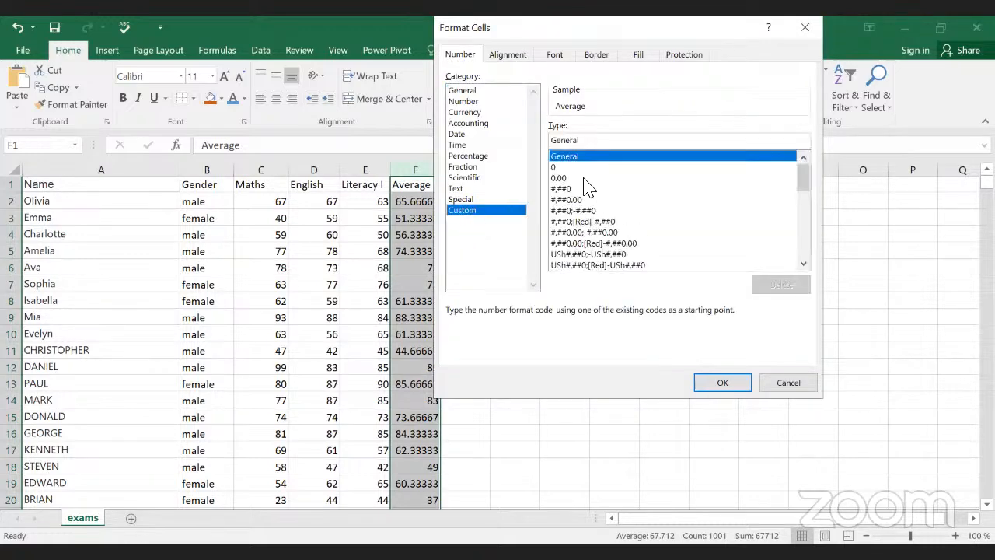
{"action": "left_click", "coordinate": [560, 178]}
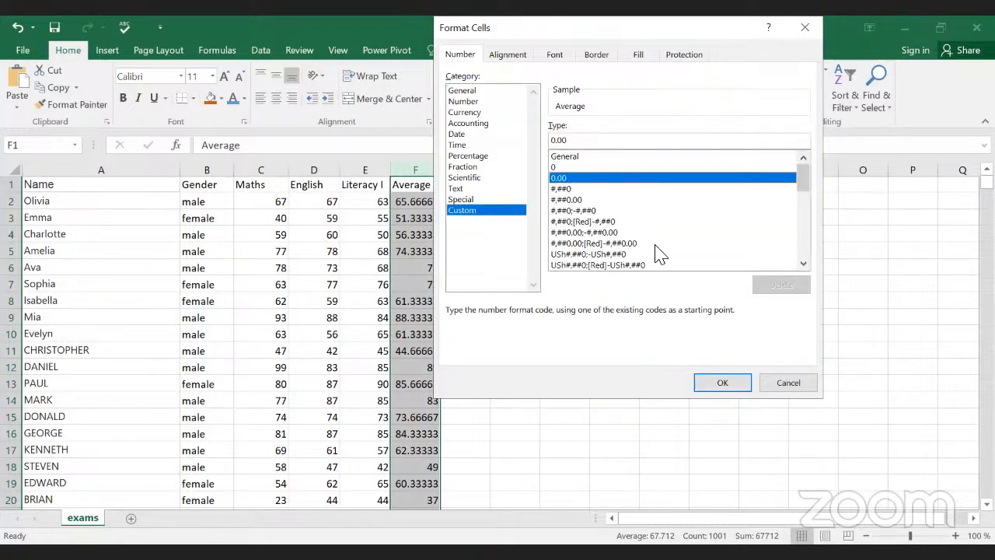
{"action": "left_click", "coordinate": [714, 382]}
{"action": "left_click", "coordinate": [475, 370]}
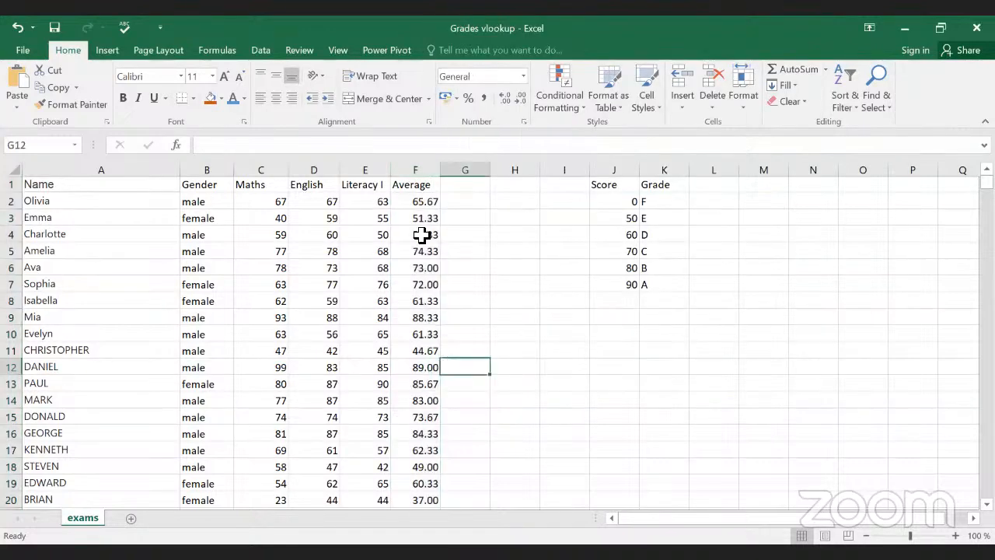
Step: Check how the formatted averages in column F read across the visible student rows
{"action": "left_click_drag", "start_coordinate": [412, 206], "coordinate": [416, 511]}
{"action": "left_click", "coordinate": [505, 417]}
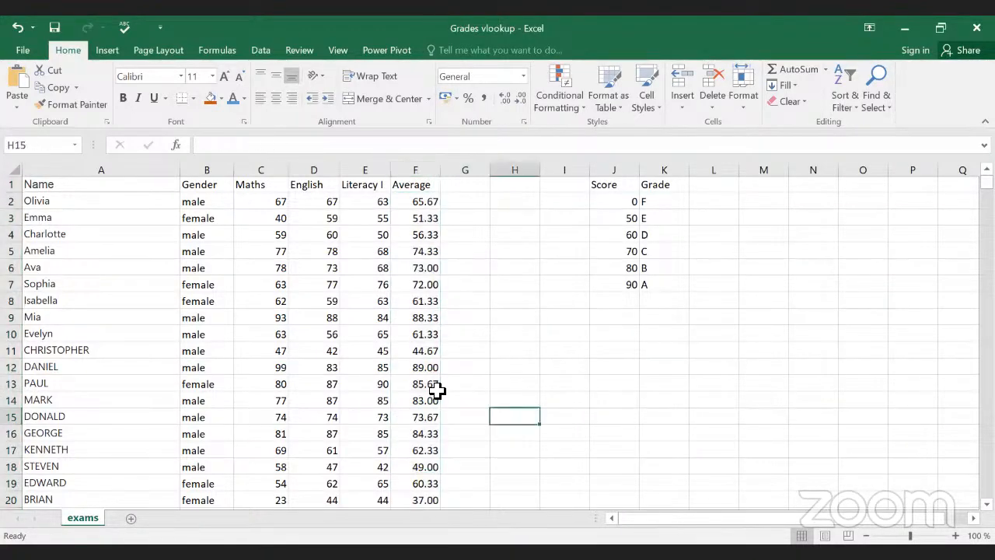
{"action": "scroll", "coordinate": [451, 395], "scroll_direction": "down", "scroll_amount": 1}
{"action": "scroll", "coordinate": [451, 395], "scroll_direction": "up", "scroll_amount": 1}
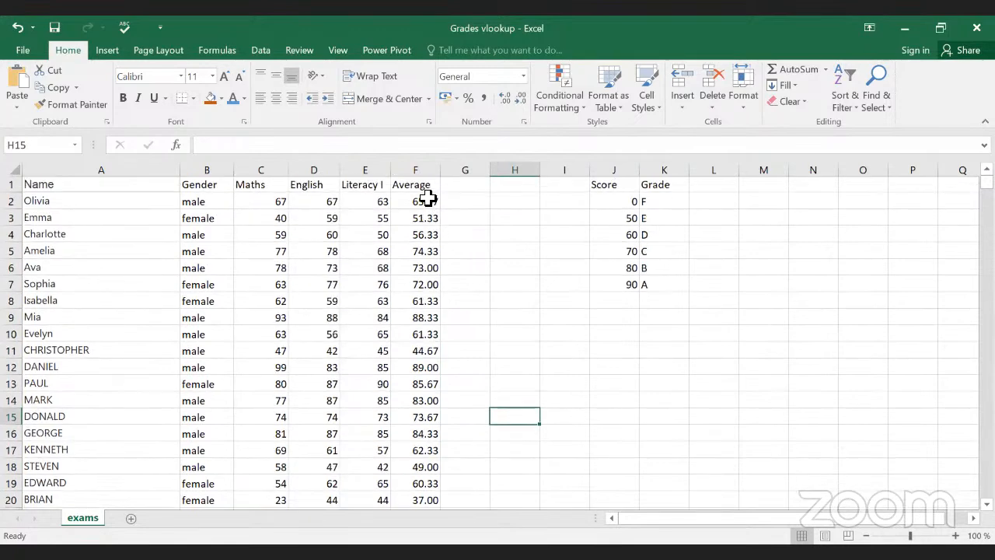
{"action": "left_click", "coordinate": [427, 201]}
{"action": "left_click_drag", "start_coordinate": [427, 200], "coordinate": [455, 444]}
{"action": "left_click", "coordinate": [548, 373]}
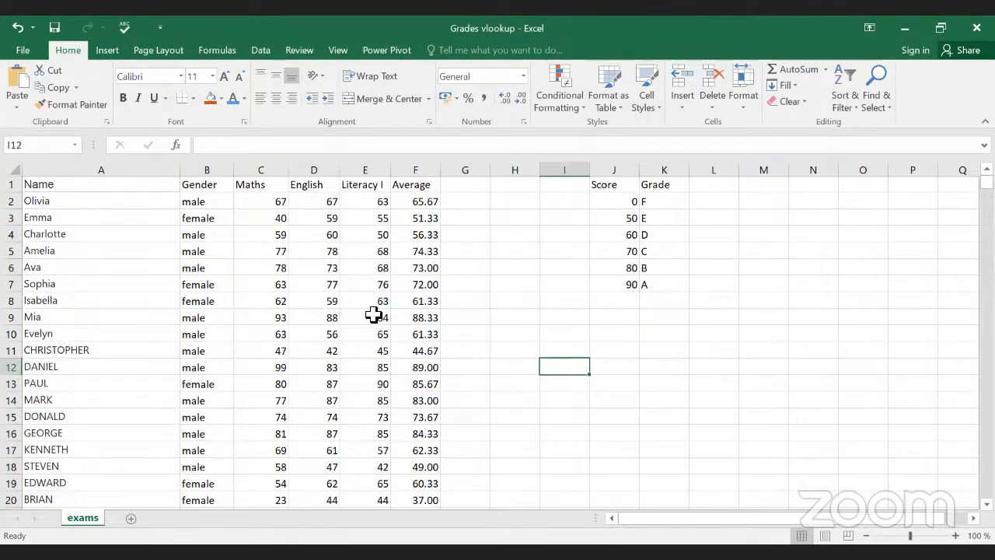
Step: Enter the heading Grade in cell G1 beside the Average column, and select G2 for the first student's grade
{"action": "left_click_drag", "start_coordinate": [458, 200], "coordinate": [471, 436]}
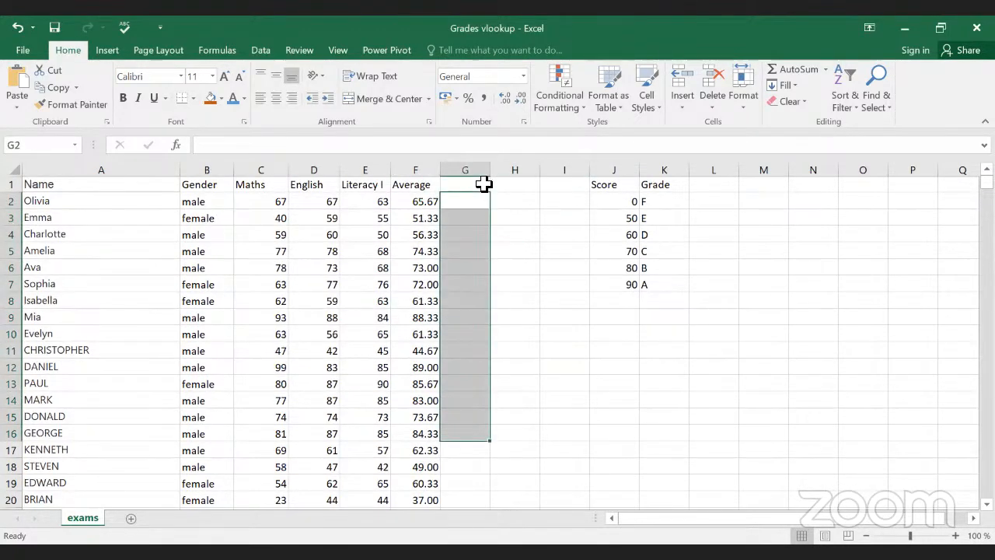
{"action": "left_click", "coordinate": [483, 184]}
{"action": "type", "text": "Grade"}
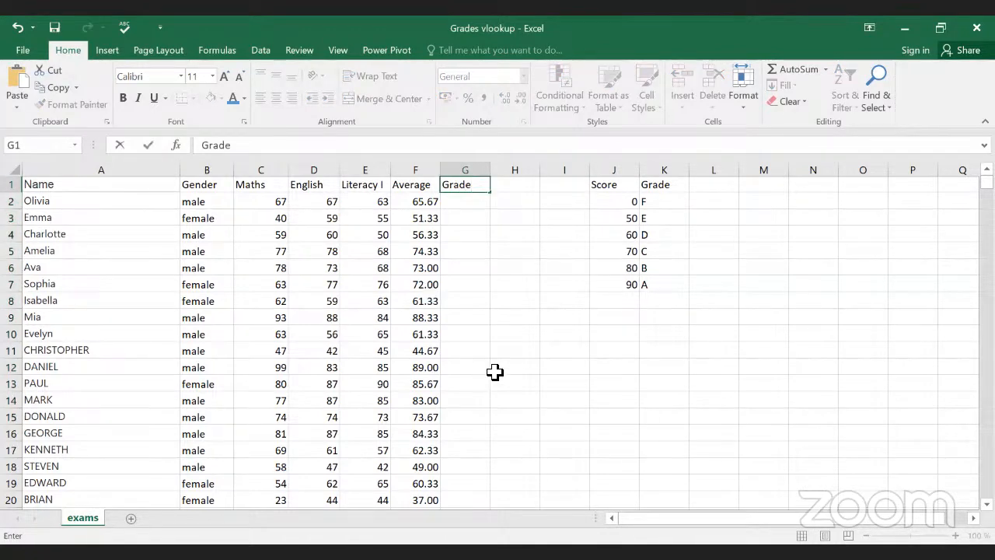
{"action": "left_click_drag", "start_coordinate": [486, 373], "coordinate": [514, 381]}
{"action": "left_click_drag", "start_coordinate": [465, 201], "coordinate": [466, 492]}
{"action": "left_click", "coordinate": [528, 444]}
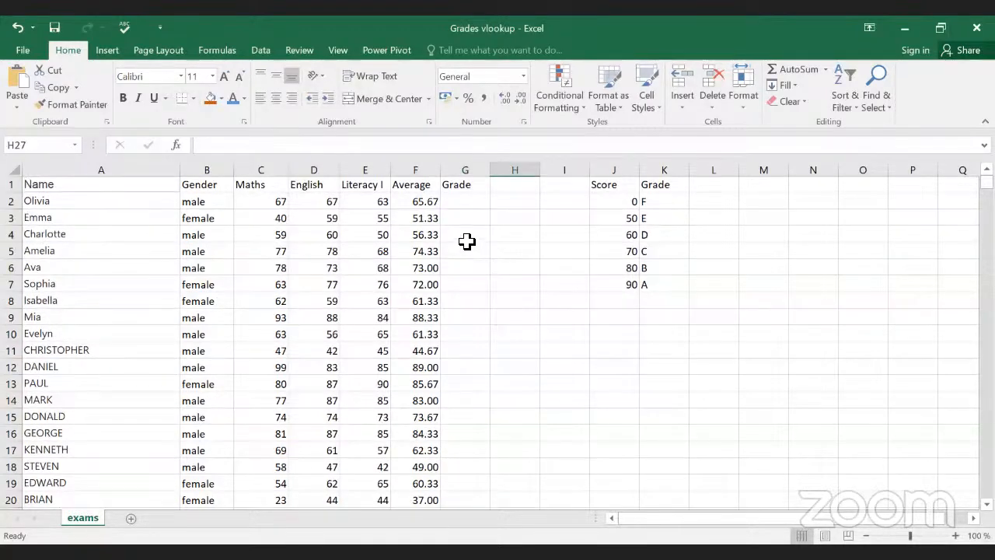
{"action": "left_click", "coordinate": [465, 203]}
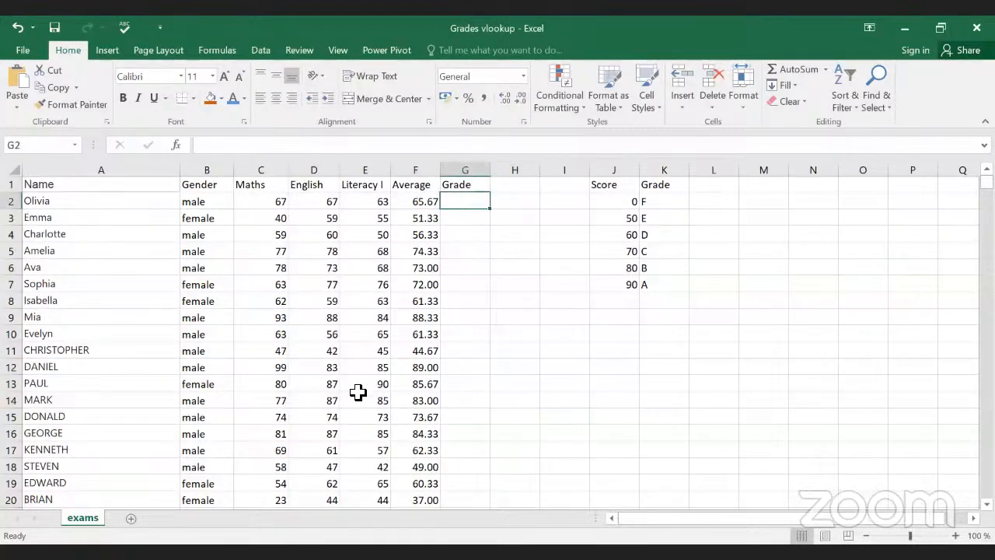
Step: Look through the long list of student records that need grades, and return to the first rows
{"action": "scroll", "coordinate": [391, 393], "scroll_direction": "down", "scroll_amount": 11}
{"action": "scroll", "coordinate": [584, 69], "scroll_direction": "down", "scroll_amount": 4}
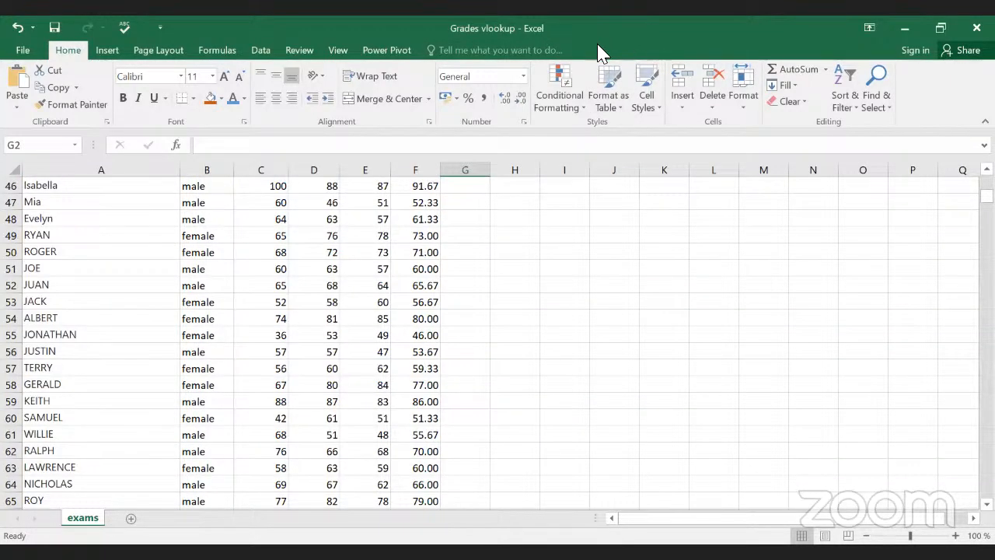
{"action": "scroll", "coordinate": [311, 342], "scroll_direction": "down", "scroll_amount": 20}
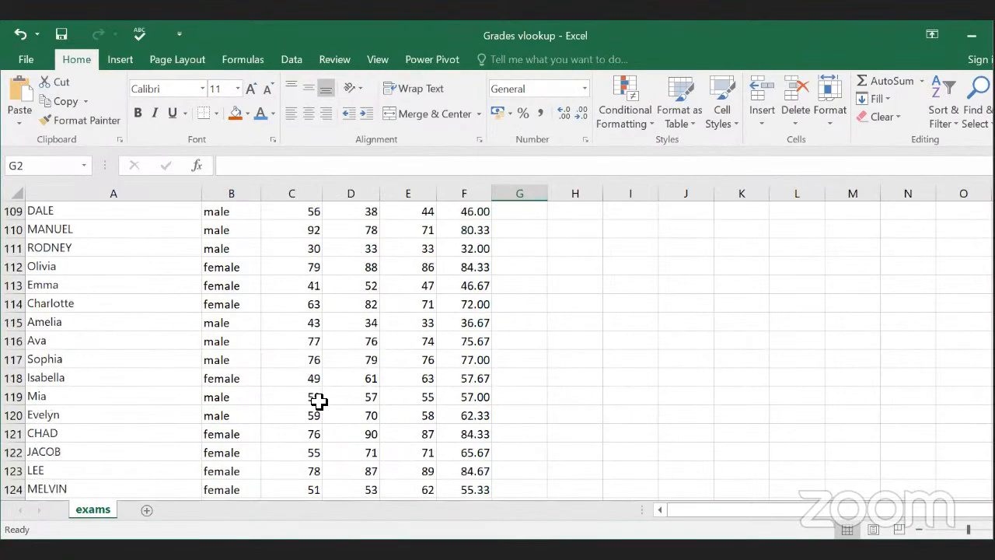
{"action": "scroll", "coordinate": [318, 437], "scroll_direction": "down", "scroll_amount": 19}
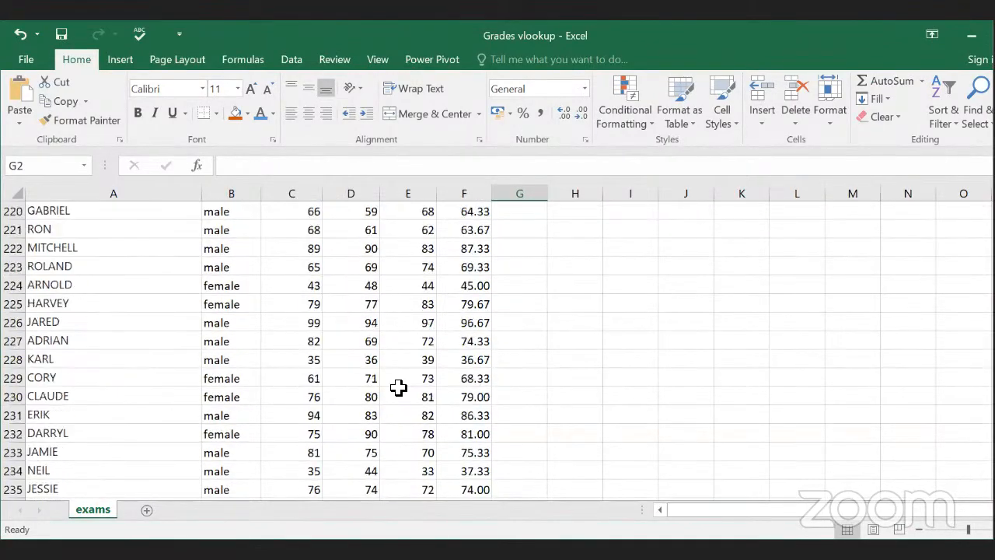
{"action": "scroll", "coordinate": [436, 391], "scroll_direction": "up", "scroll_amount": 9}
{"action": "scroll", "coordinate": [474, 394], "scroll_direction": "up", "scroll_amount": 15}
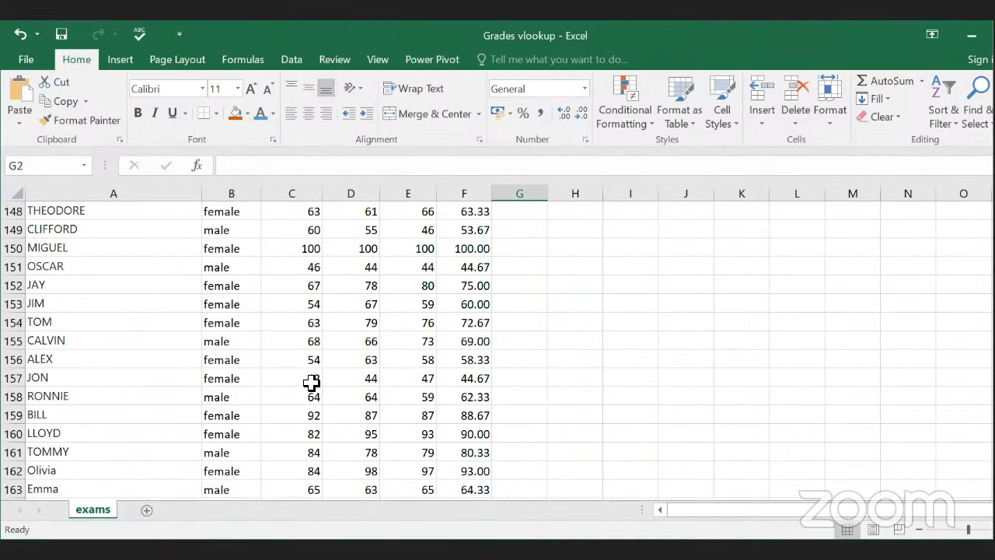
{"action": "scroll", "coordinate": [378, 379], "scroll_direction": "up", "scroll_amount": 20}
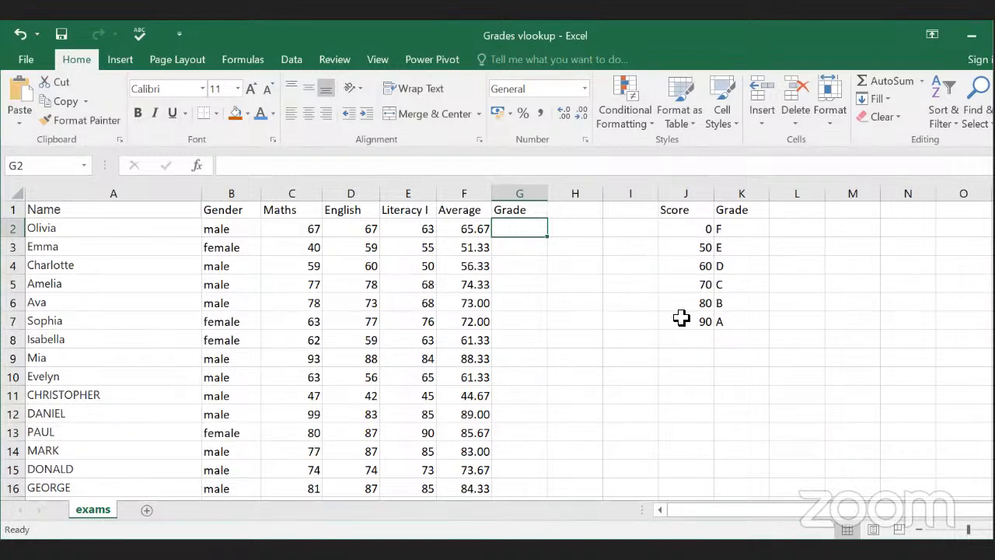
Step: Examine the lookup table in J1:K7, going through each score threshold and its matching letter grade
{"action": "left_click_drag", "start_coordinate": [684, 210], "coordinate": [738, 319]}
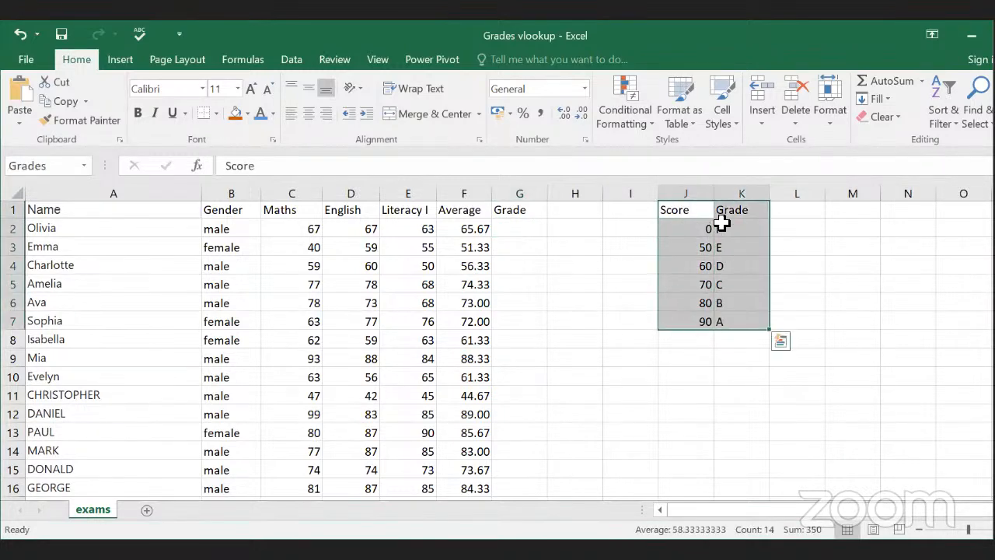
{"action": "left_click", "coordinate": [693, 213]}
{"action": "left_click", "coordinate": [735, 207]}
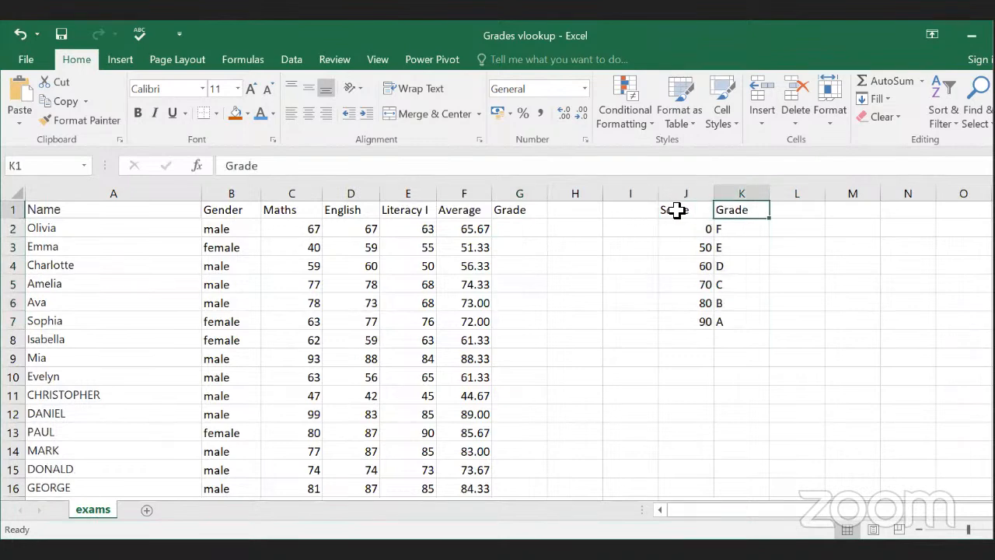
{"action": "left_click_drag", "start_coordinate": [676, 210], "coordinate": [731, 320]}
{"action": "left_click", "coordinate": [704, 227]}
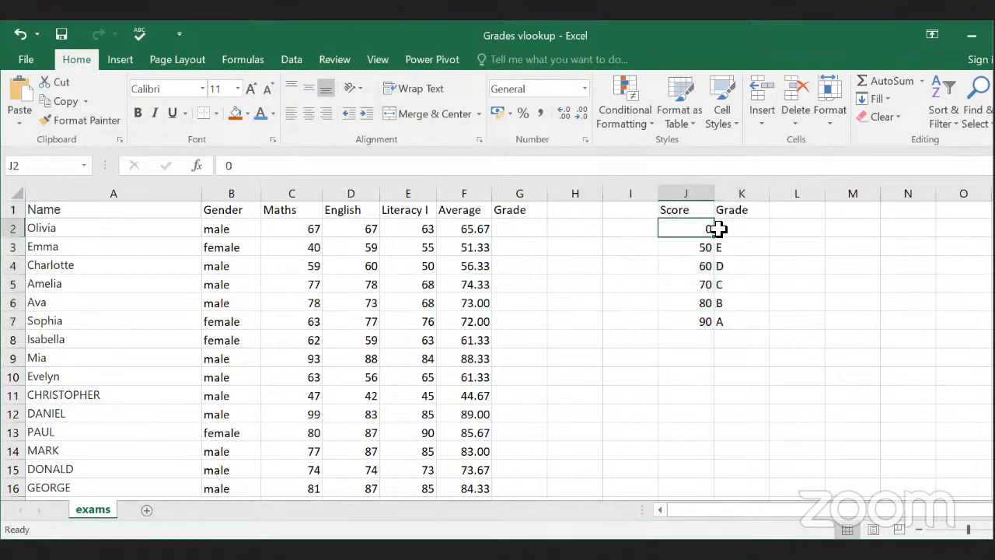
{"action": "left_click", "coordinate": [717, 228]}
{"action": "left_click", "coordinate": [703, 244]}
{"action": "left_click", "coordinate": [723, 248]}
{"action": "left_click", "coordinate": [696, 264]}
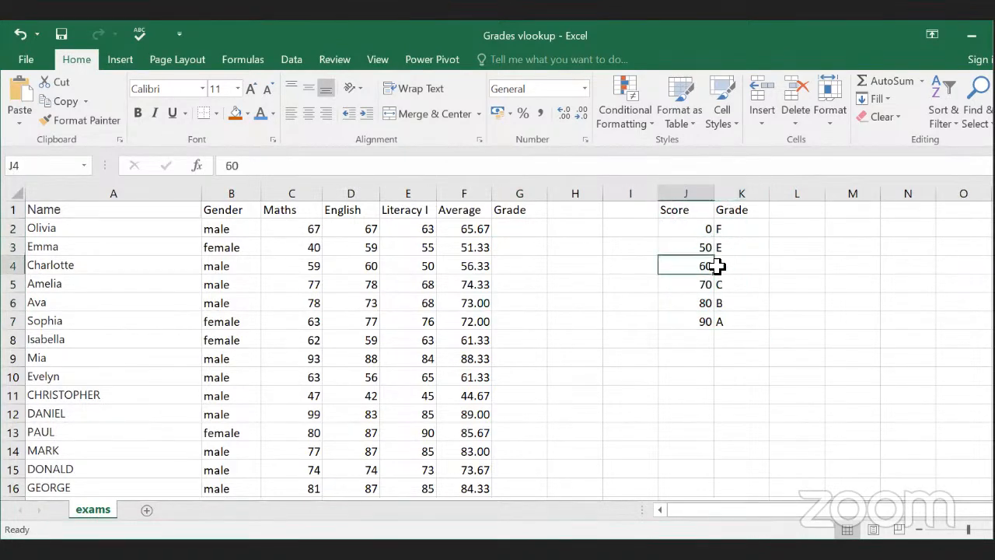
{"action": "left_click", "coordinate": [718, 270]}
{"action": "left_click", "coordinate": [723, 288]}
{"action": "left_click", "coordinate": [697, 304]}
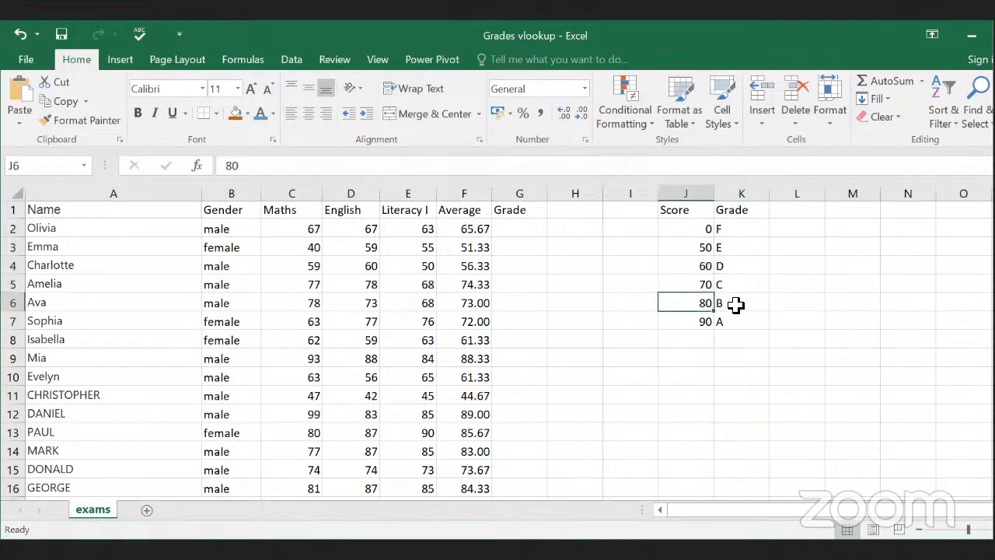
{"action": "left_click", "coordinate": [736, 305]}
{"action": "left_click", "coordinate": [697, 323]}
{"action": "left_click", "coordinate": [738, 325]}
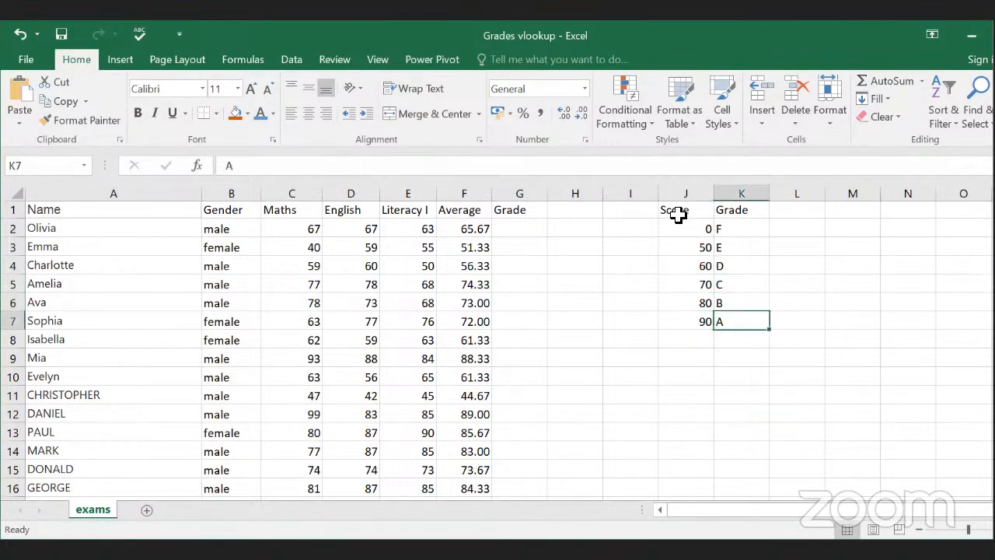
{"action": "left_click_drag", "start_coordinate": [678, 215], "coordinate": [743, 323]}
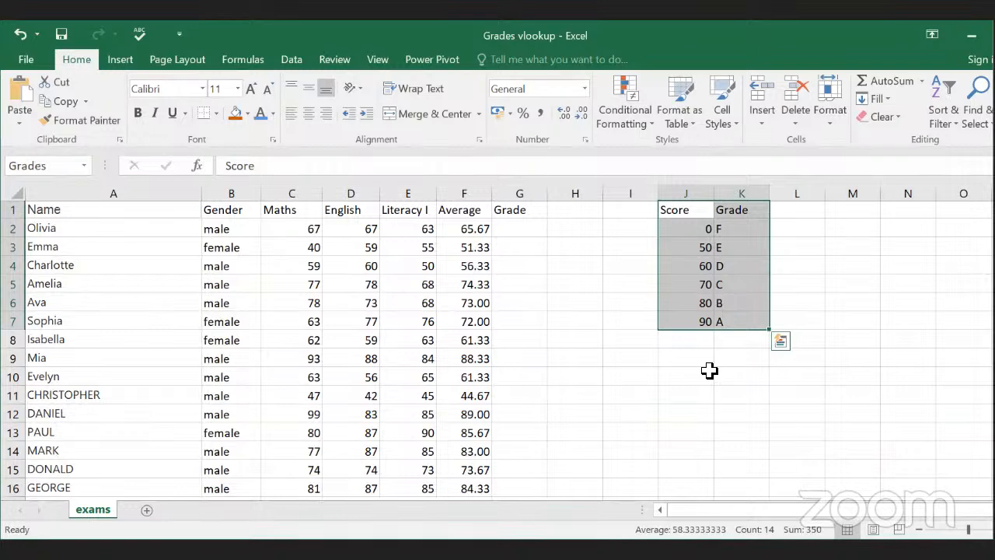
{"action": "left_click_drag", "start_coordinate": [731, 228], "coordinate": [734, 327]}
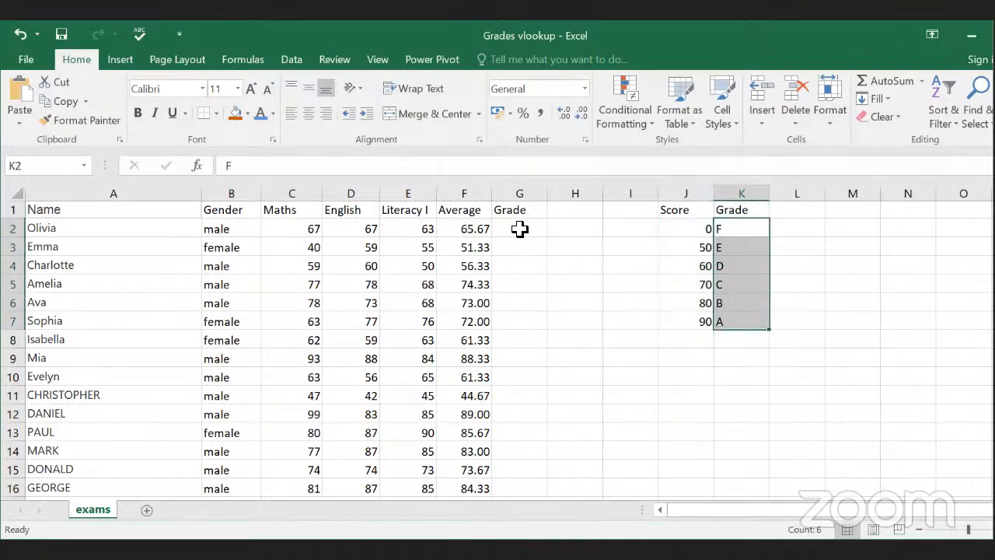
Step: Look over the Grade cells in column G and the Average column F, and select G2
{"action": "left_click_drag", "start_coordinate": [518, 228], "coordinate": [515, 472]}
{"action": "left_click", "coordinate": [528, 439]}
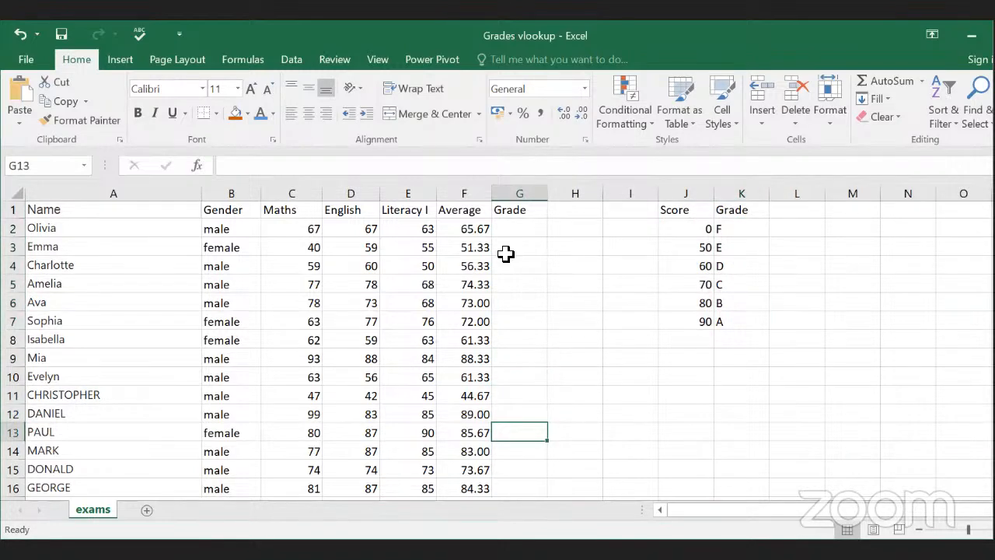
{"action": "left_click", "coordinate": [515, 229]}
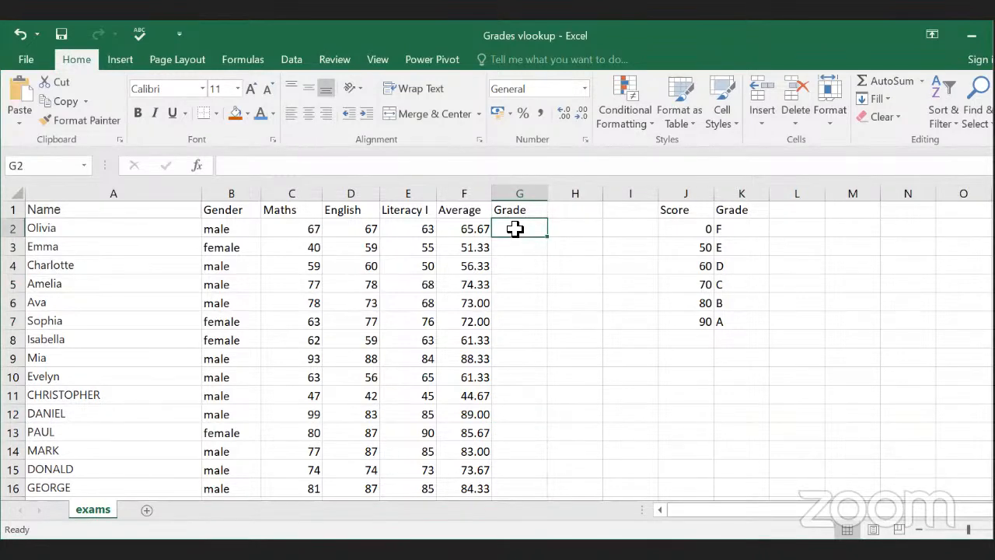
{"action": "left_click", "coordinate": [466, 195]}
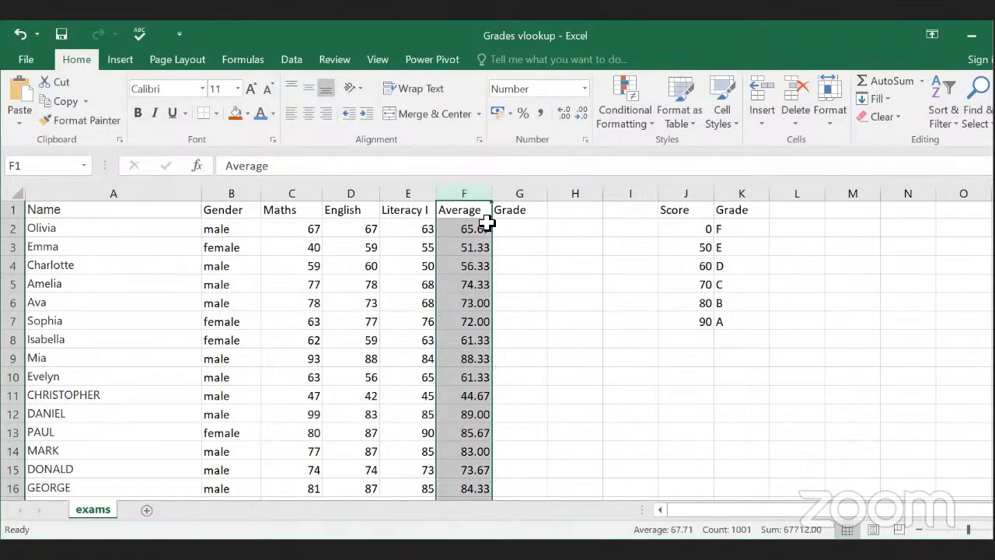
{"action": "left_click", "coordinate": [517, 230]}
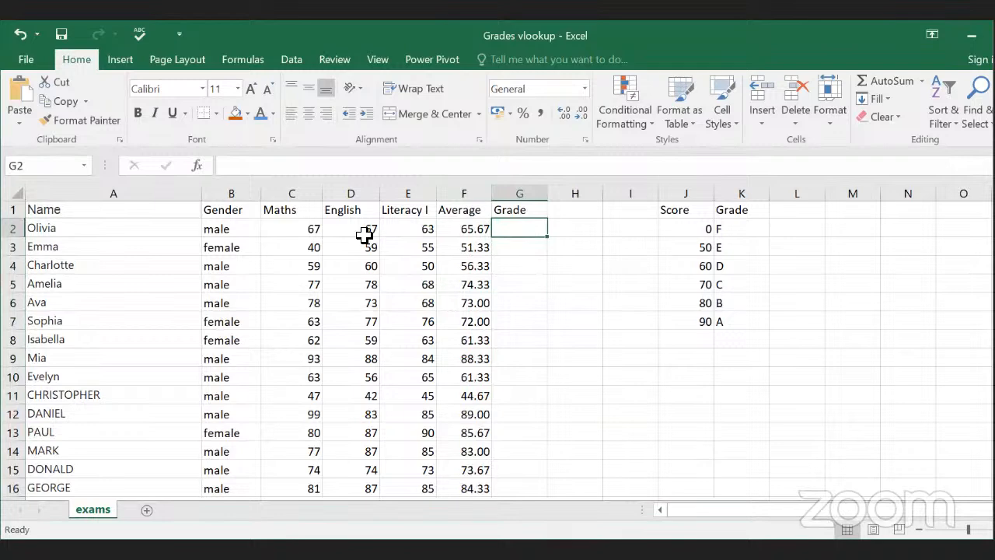
{"action": "left_click", "coordinate": [243, 65]}
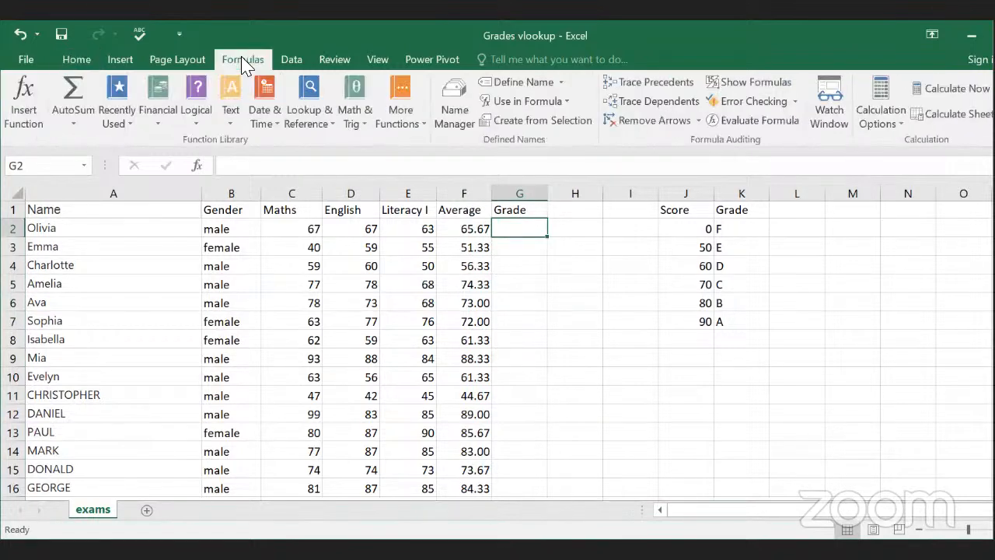
{"action": "left_click", "coordinate": [330, 133]}
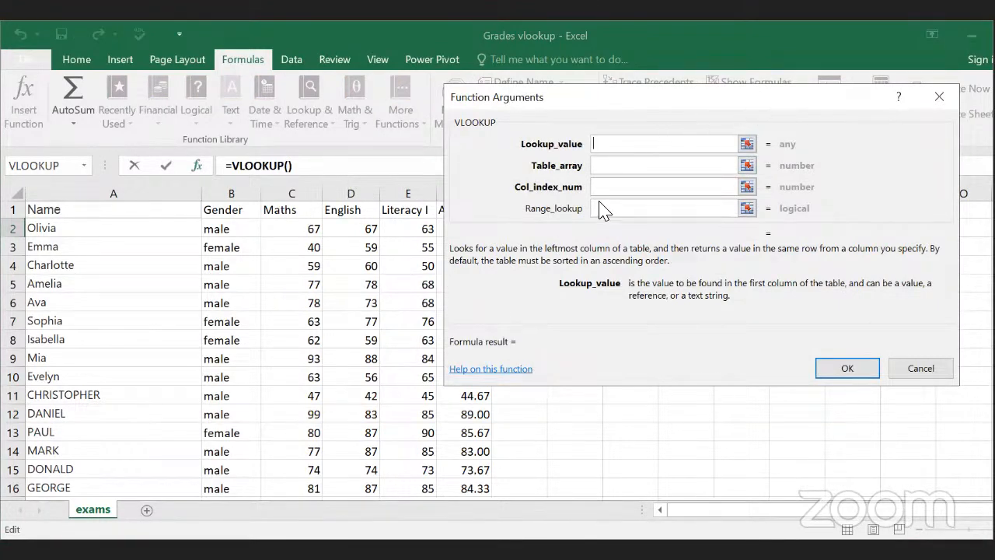
{"action": "left_click_drag", "start_coordinate": [759, 106], "coordinate": [601, 209]}
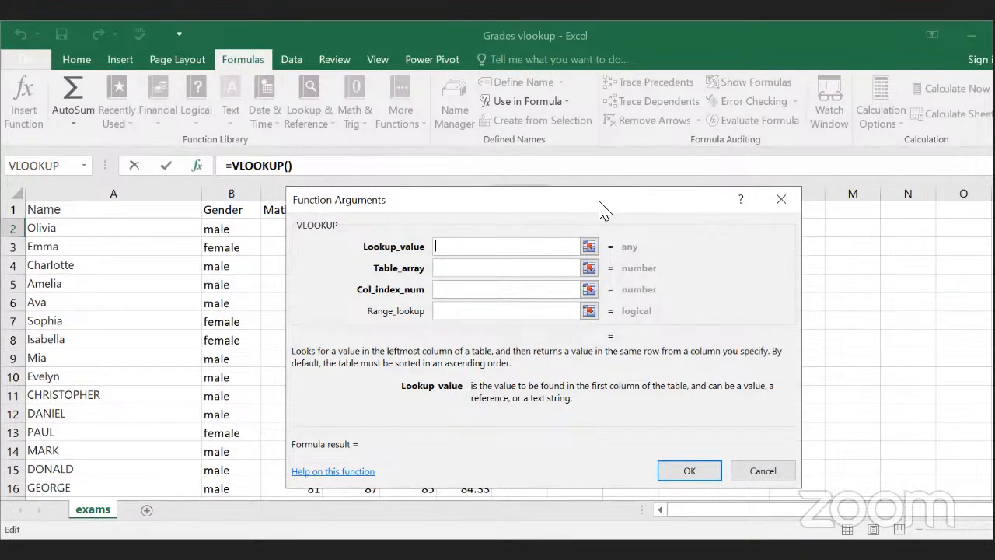
{"action": "left_click", "coordinate": [769, 475]}
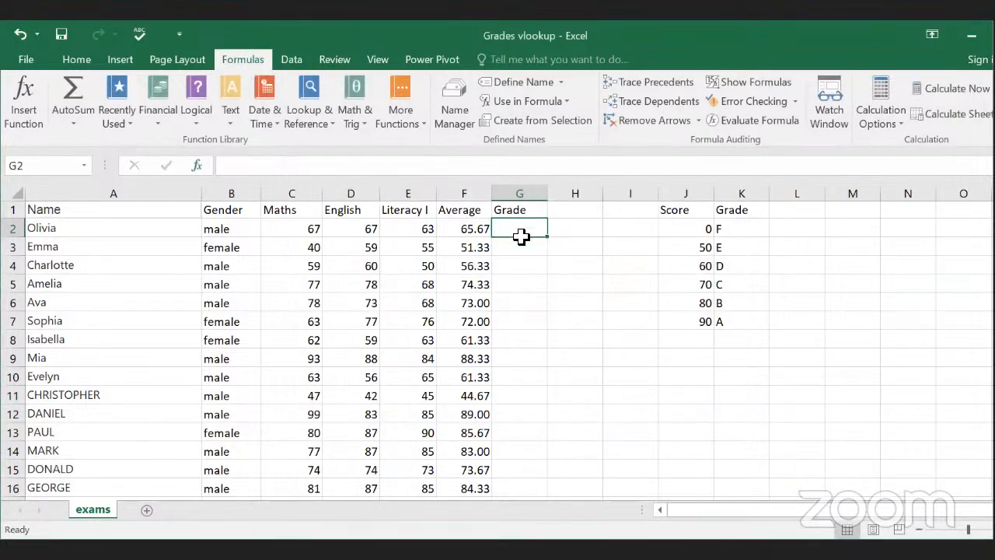
{"action": "left_click", "coordinate": [76, 59]}
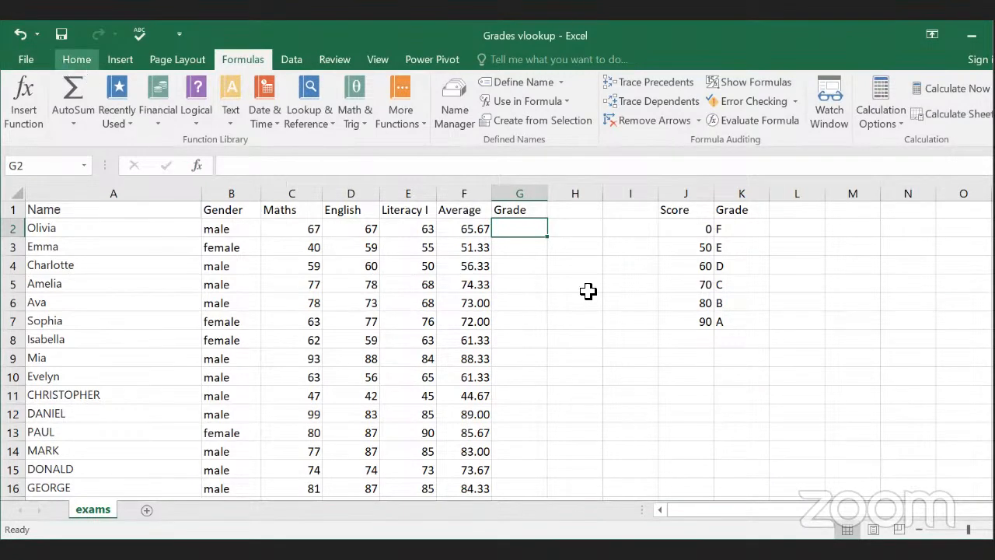
{"action": "left_click", "coordinate": [621, 280]}
{"action": "left_click", "coordinate": [721, 266]}
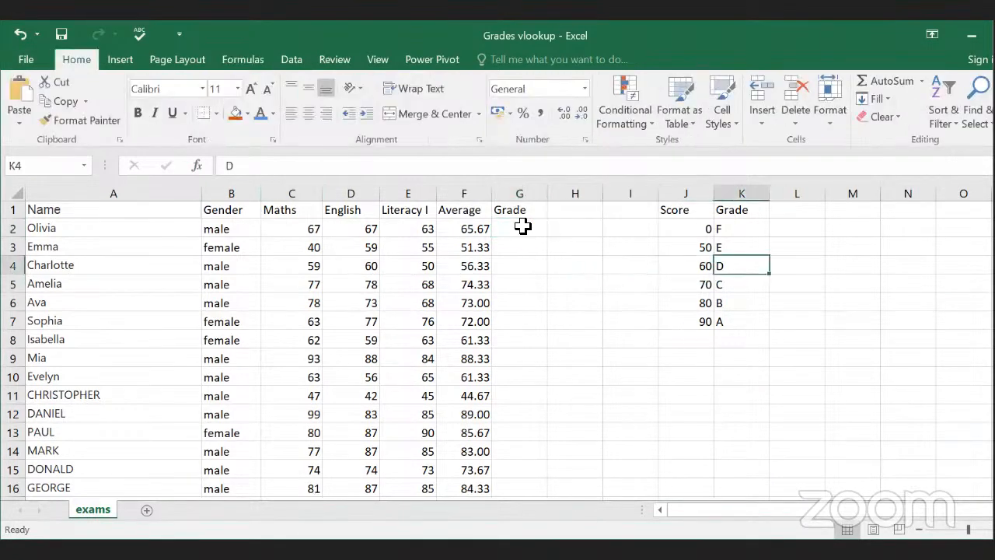
Step: Start a VLOOKUP function in G2 for the first student's grade, with F2 as the lookup value
{"action": "left_click", "coordinate": [518, 227]}
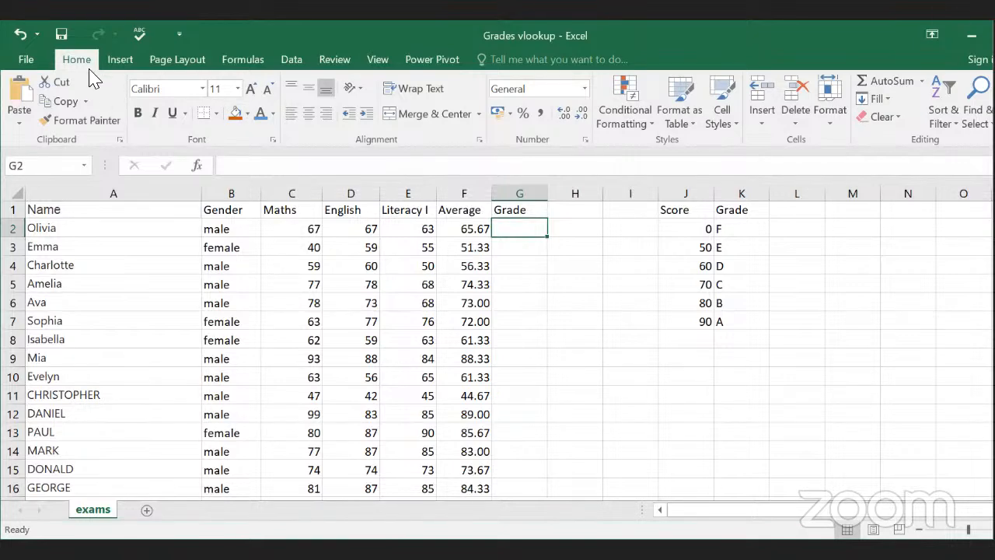
{"action": "left_click", "coordinate": [242, 63]}
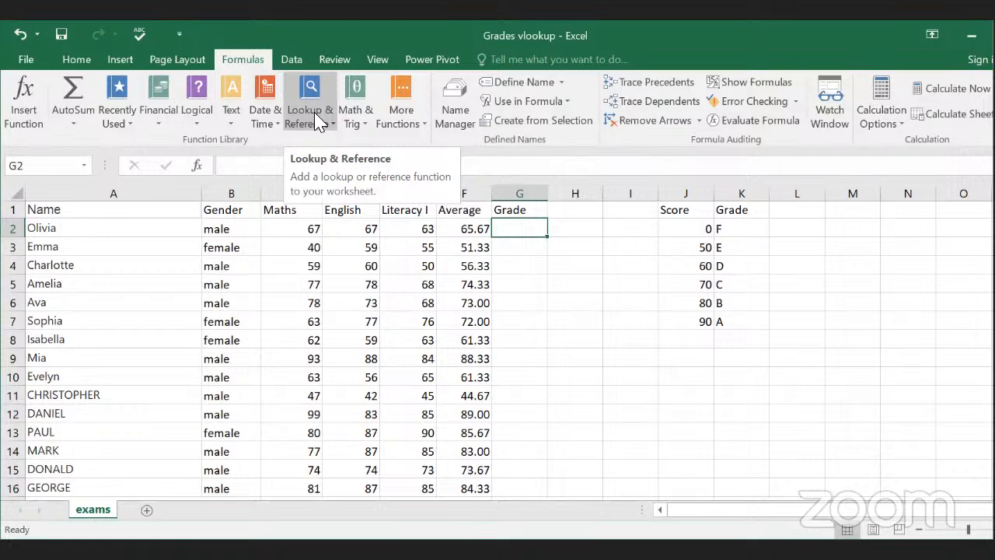
{"action": "left_click", "coordinate": [317, 140]}
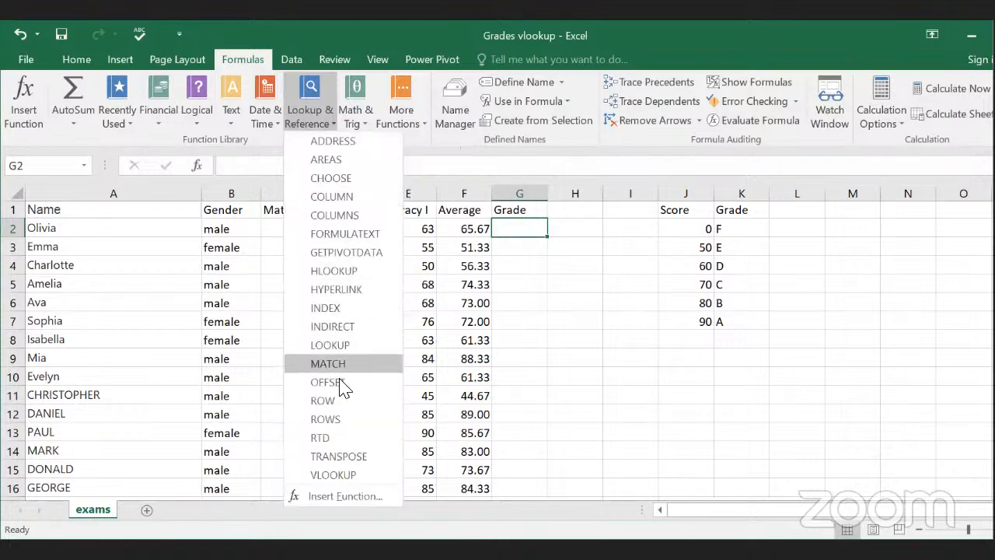
{"action": "left_click", "coordinate": [333, 475]}
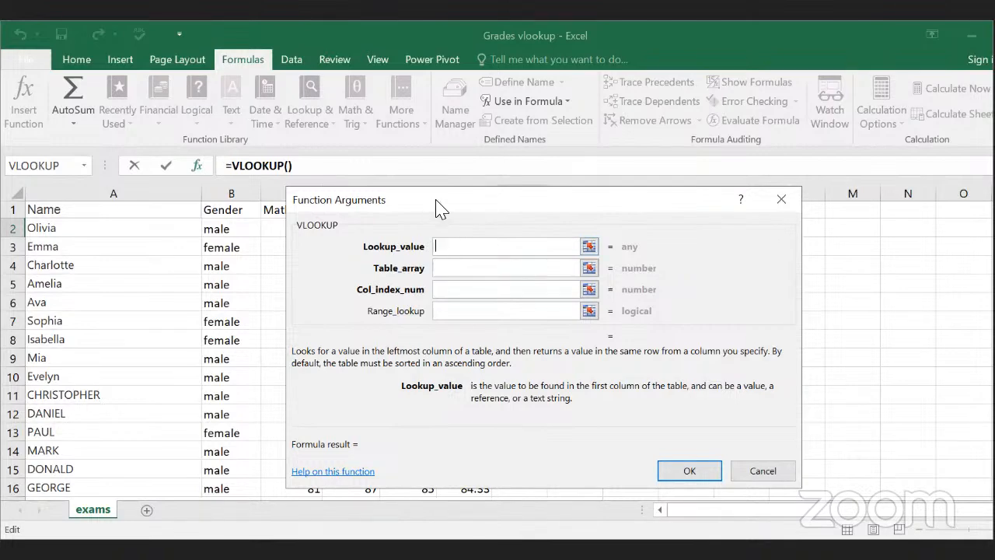
{"action": "left_click_drag", "start_coordinate": [420, 335], "coordinate": [438, 402]}
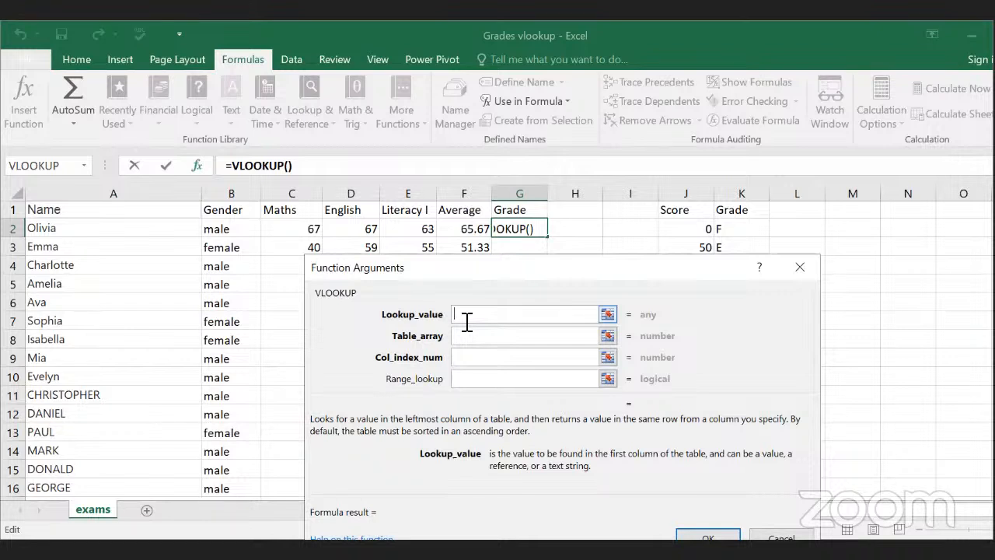
{"action": "left_click", "coordinate": [467, 228]}
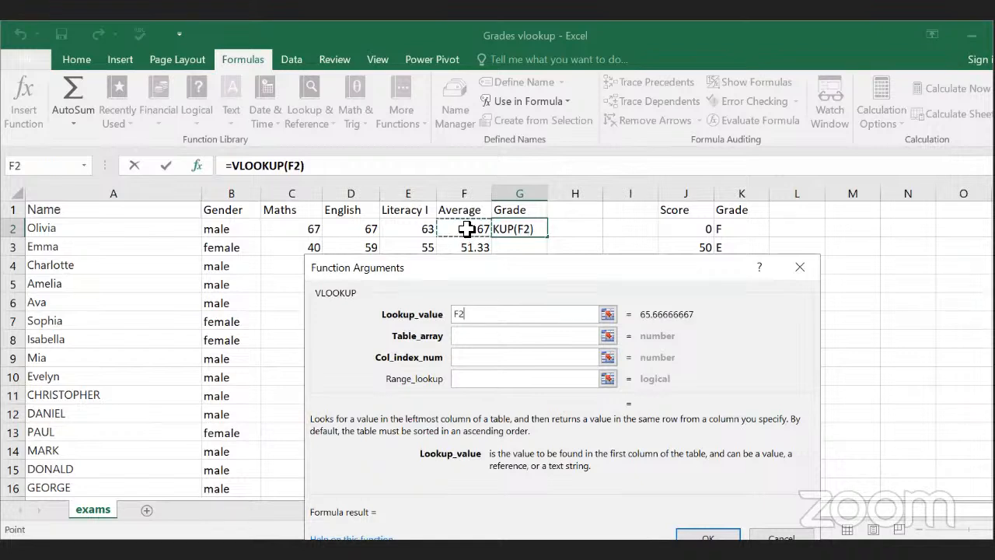
Step: Try the named range Grades, covering J1:K7, as the VLOOKUP table array, and cancel the function
{"action": "left_click", "coordinate": [481, 339]}
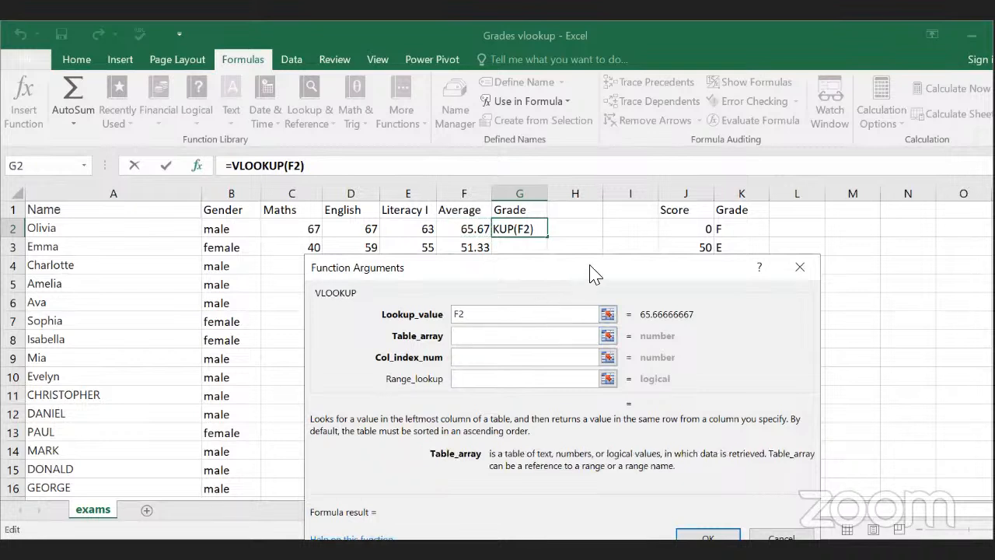
{"action": "left_click_drag", "start_coordinate": [588, 265], "coordinate": [467, 306]}
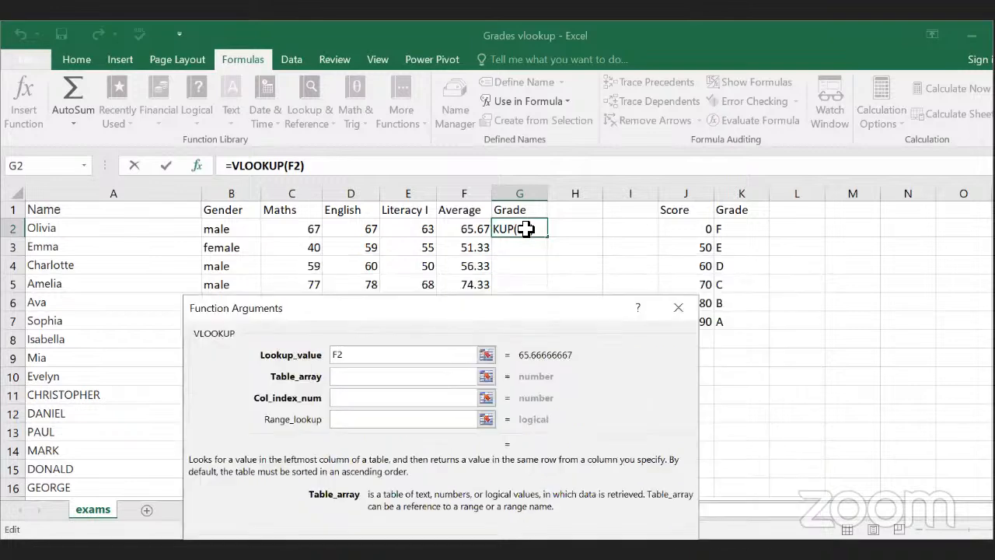
{"action": "left_click", "coordinate": [677, 214]}
{"action": "left_click_drag", "start_coordinate": [745, 328], "coordinate": [745, 327]}
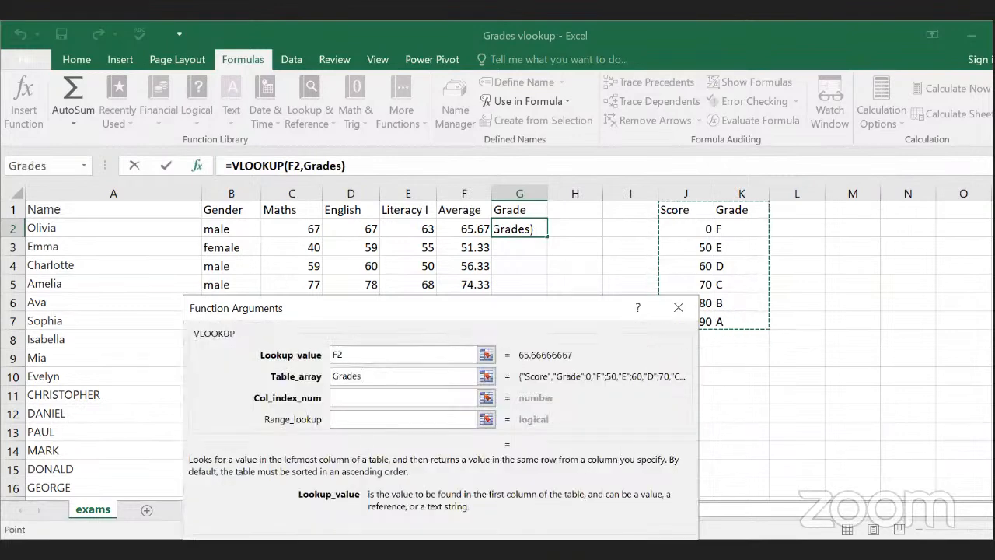
{"action": "key", "text": "Escape"}
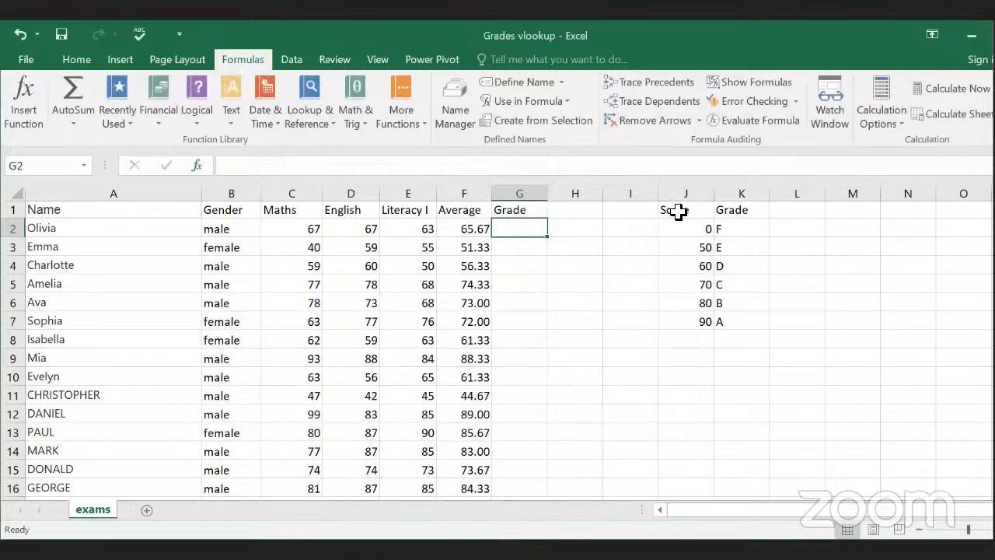
Step: Try to clear the name Grades from the score table J1:K7, and cancel the edit
{"action": "left_click_drag", "start_coordinate": [676, 210], "coordinate": [741, 325]}
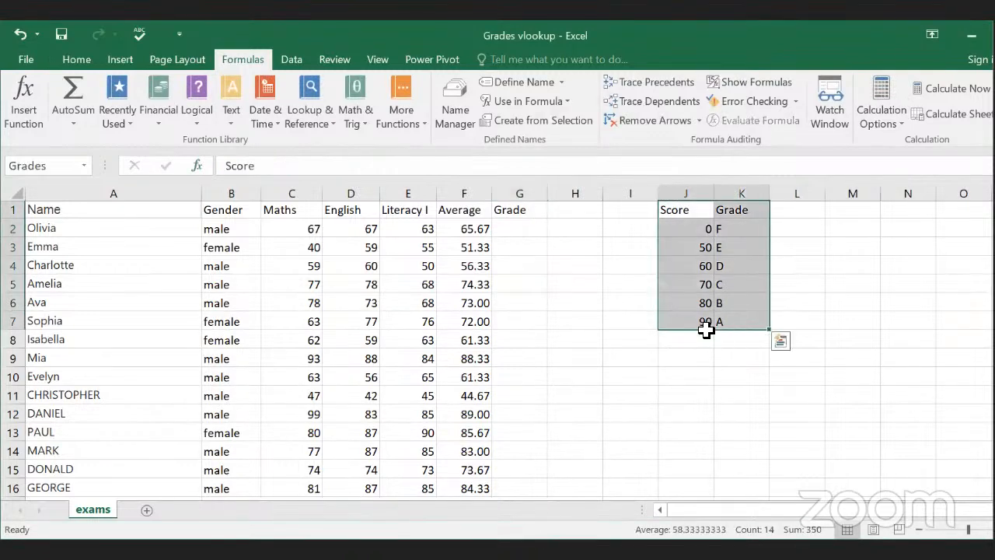
{"action": "left_click", "coordinate": [66, 165]}
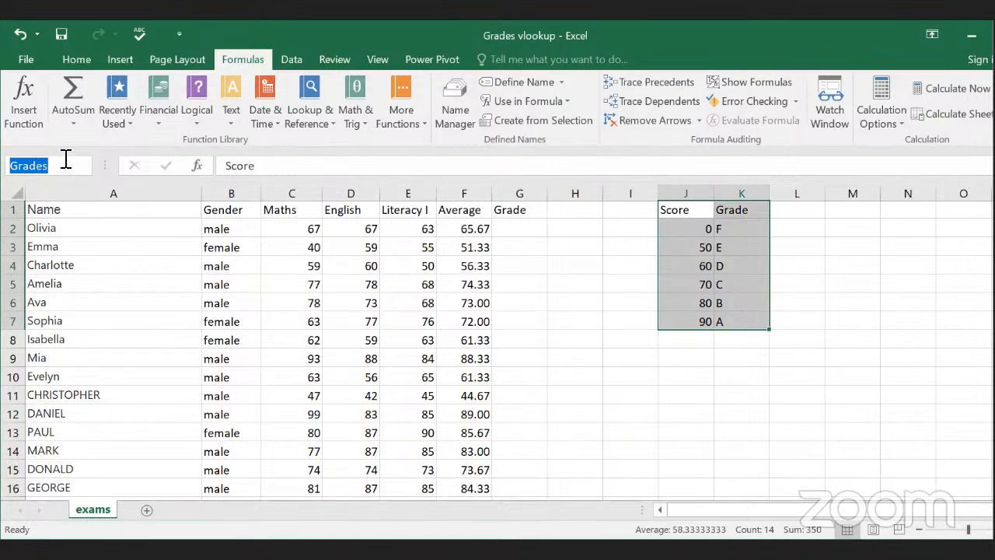
{"action": "key", "text": "BackSpace"}
{"action": "key", "text": "Escape"}
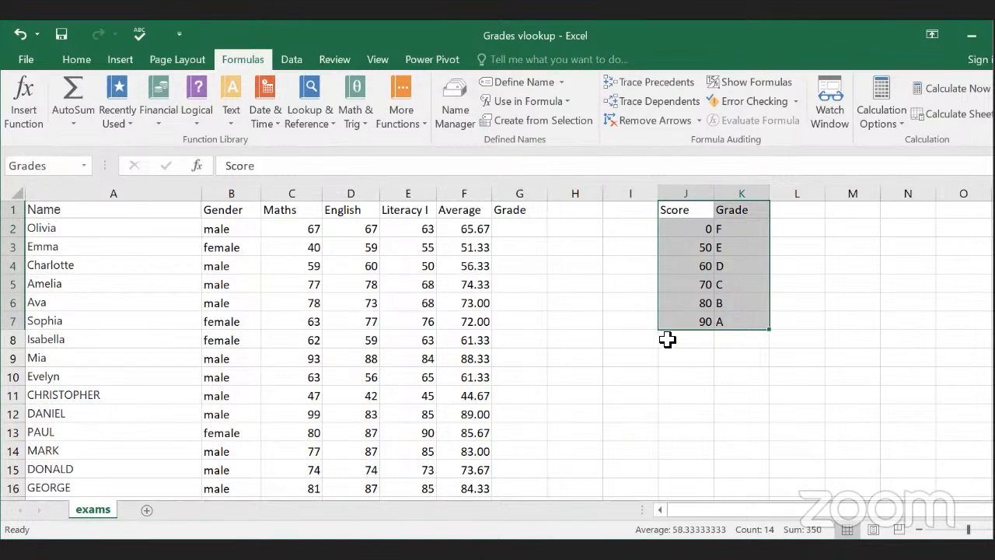
Step: Copy the scores and grades in J2:K7 and paste them into L2:M7
{"action": "left_click", "coordinate": [717, 285]}
{"action": "left_click_drag", "start_coordinate": [681, 212], "coordinate": [747, 325]}
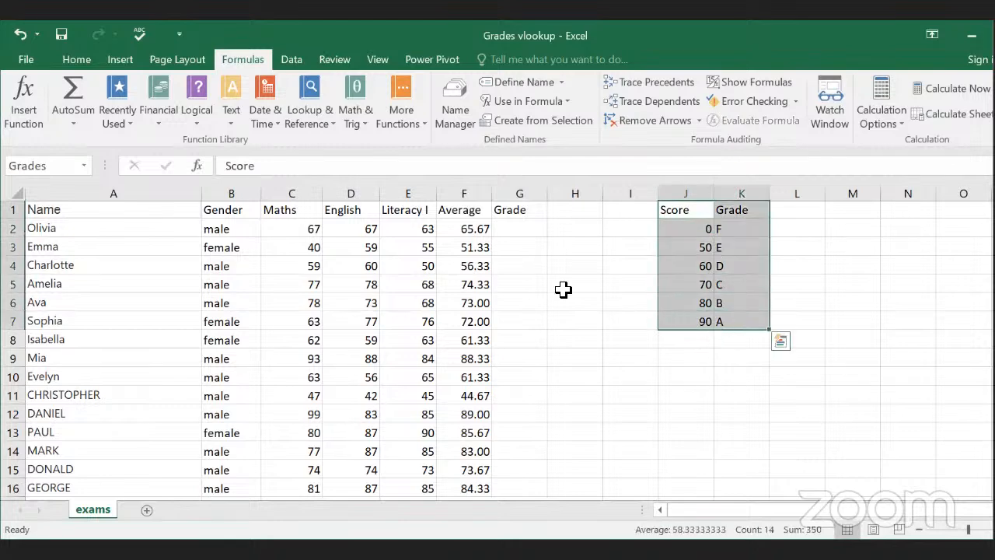
{"action": "left_click_drag", "start_coordinate": [674, 210], "coordinate": [745, 327]}
{"action": "left_click_drag", "start_coordinate": [684, 229], "coordinate": [739, 344]}
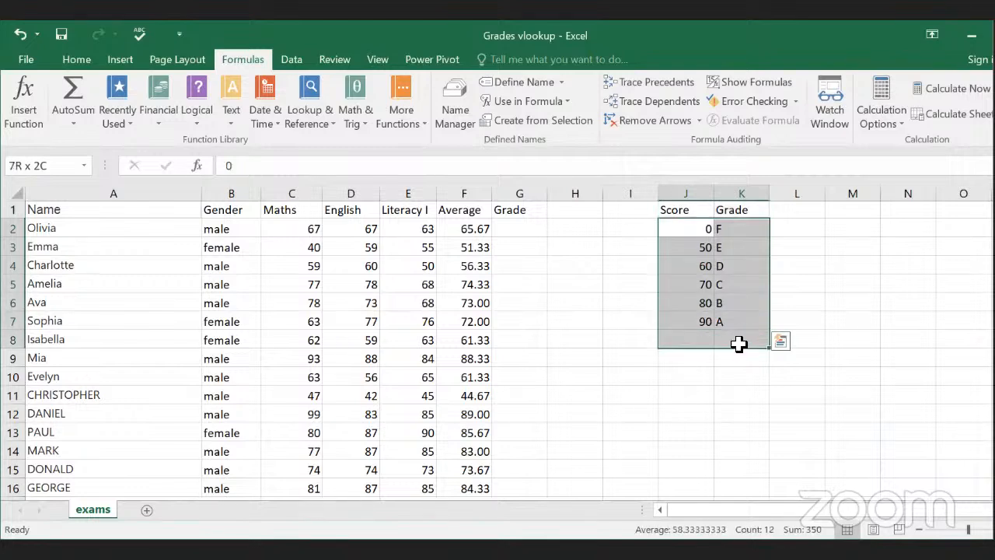
{"action": "left_click_drag", "start_coordinate": [699, 233], "coordinate": [746, 319]}
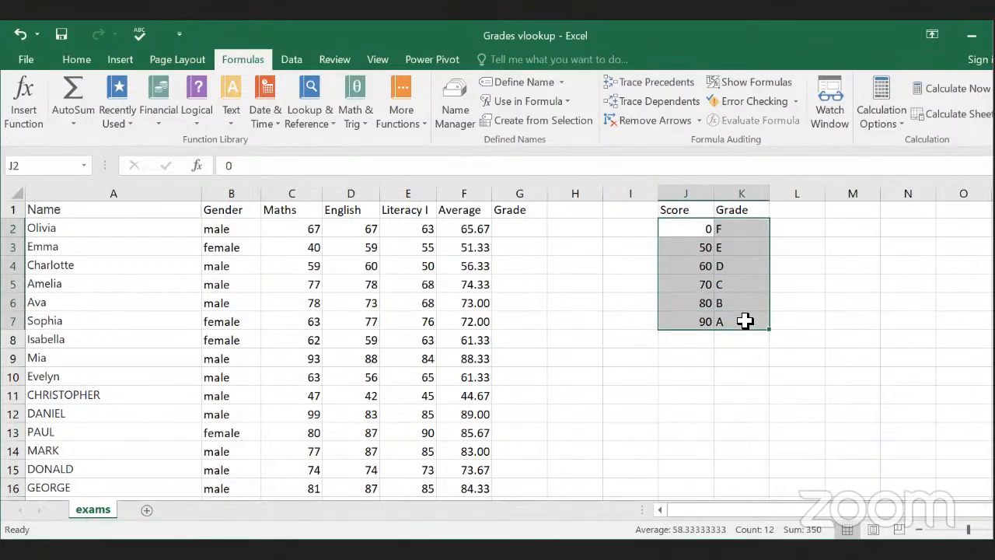
{"action": "key", "text": "ctrl+c"}
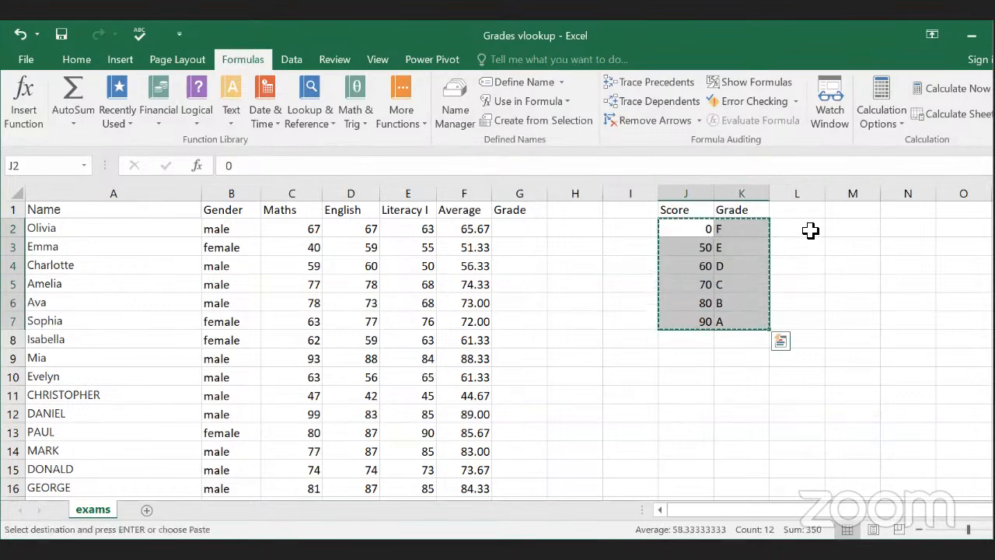
{"action": "left_click_drag", "start_coordinate": [813, 231], "coordinate": [866, 320]}
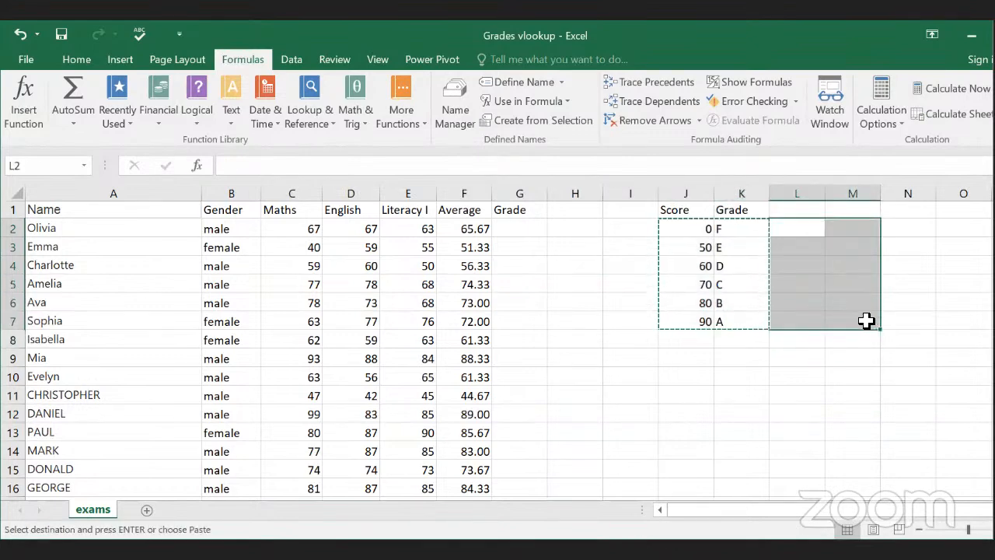
{"action": "key", "text": "ctrl+v"}
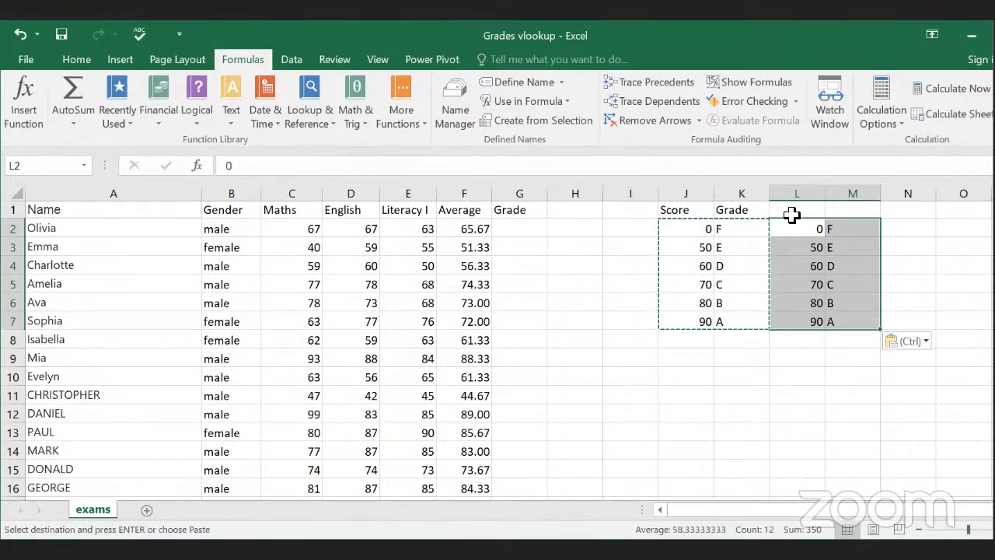
Step: Add the headers Score in L1 and Grade in M1 above the copied values
{"action": "left_click", "coordinate": [792, 215]}
{"action": "type", "text": "sC"}
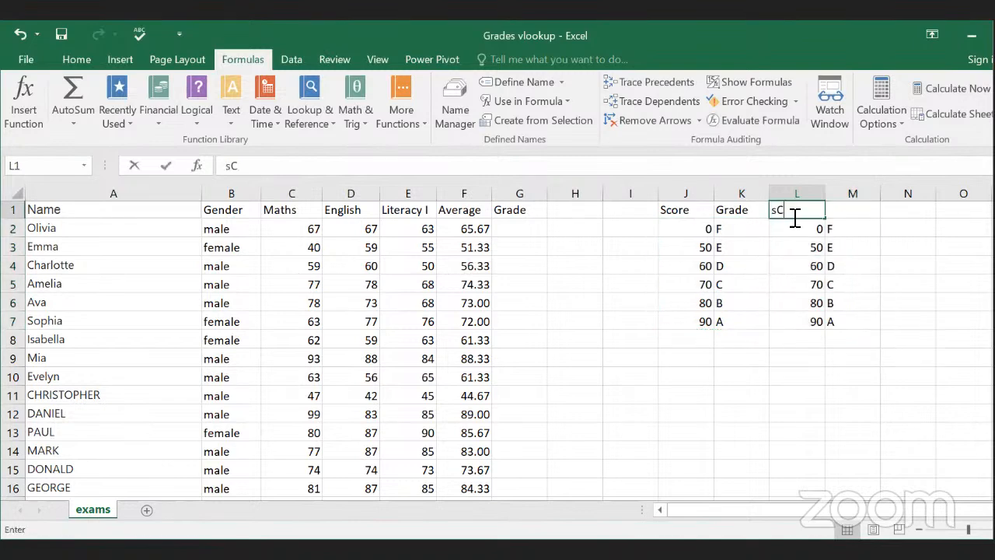
{"action": "type", "text": "ORE"}
{"action": "key", "text": "BackSpace"}
{"action": "key", "text": "BackSpace"}
{"action": "key", "text": "BackSpace"}
{"action": "key", "text": "BackSpace"}
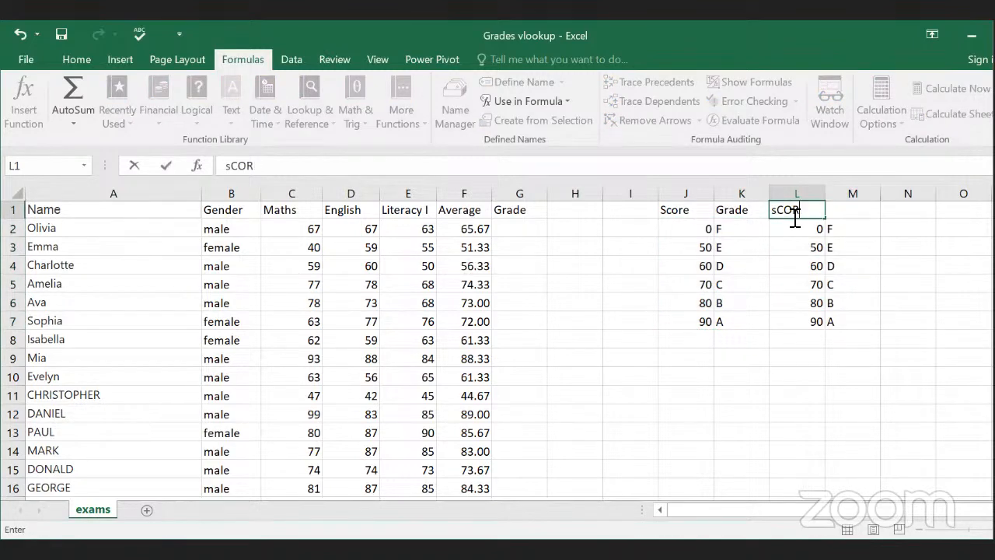
{"action": "key", "text": "BackSpace"}
{"action": "type", "text": "Sc"}
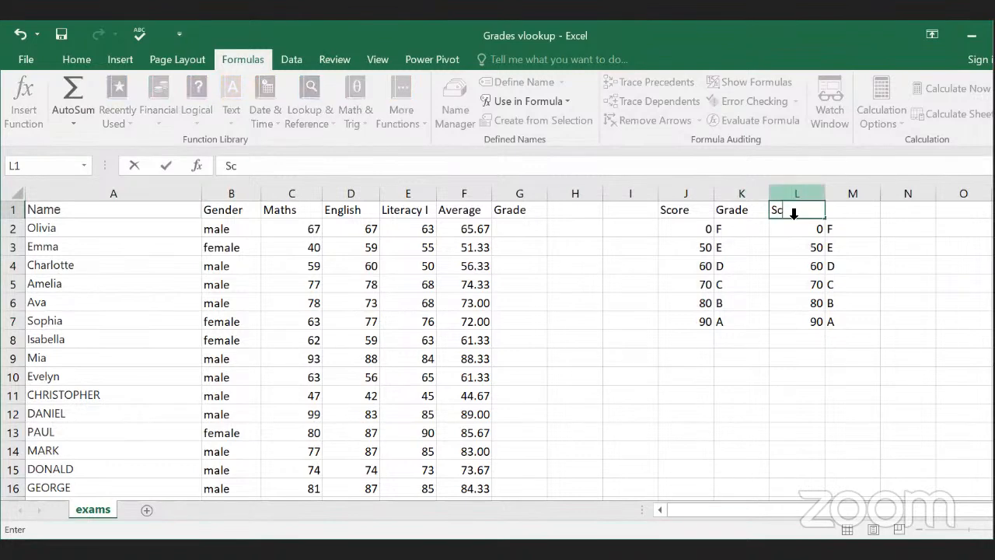
{"action": "type", "text": "ore"}
{"action": "key", "text": "Tab"}
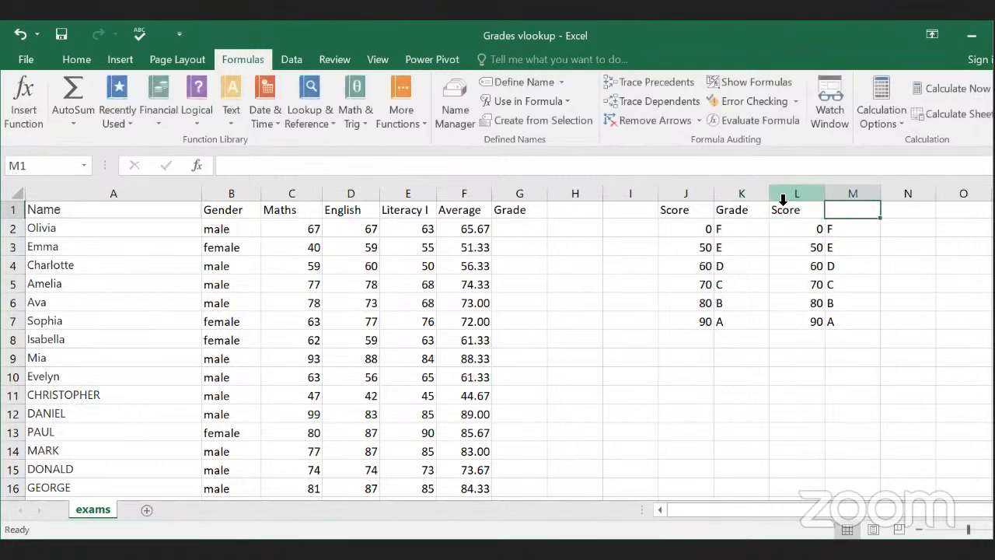
{"action": "type", "text": "Grade"}
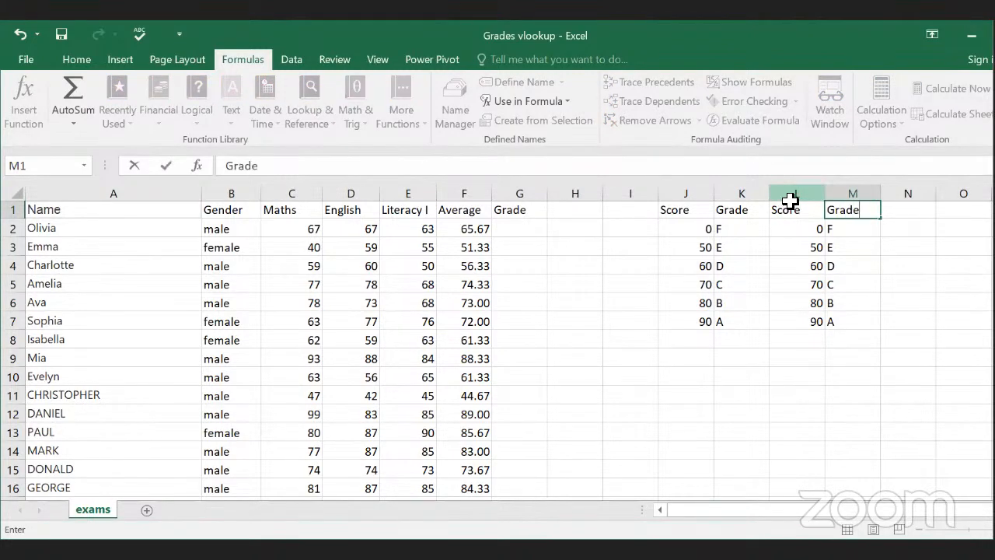
{"action": "left_click", "coordinate": [906, 339]}
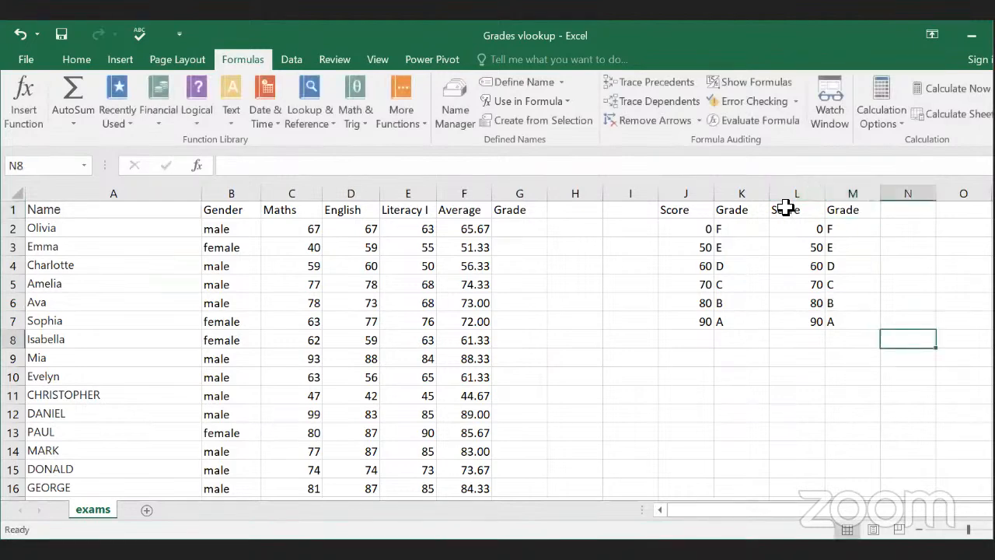
Step: Try to name the copied table L1:M7 Grade, and check the workbook's defined names
{"action": "left_click_drag", "start_coordinate": [785, 210], "coordinate": [835, 339]}
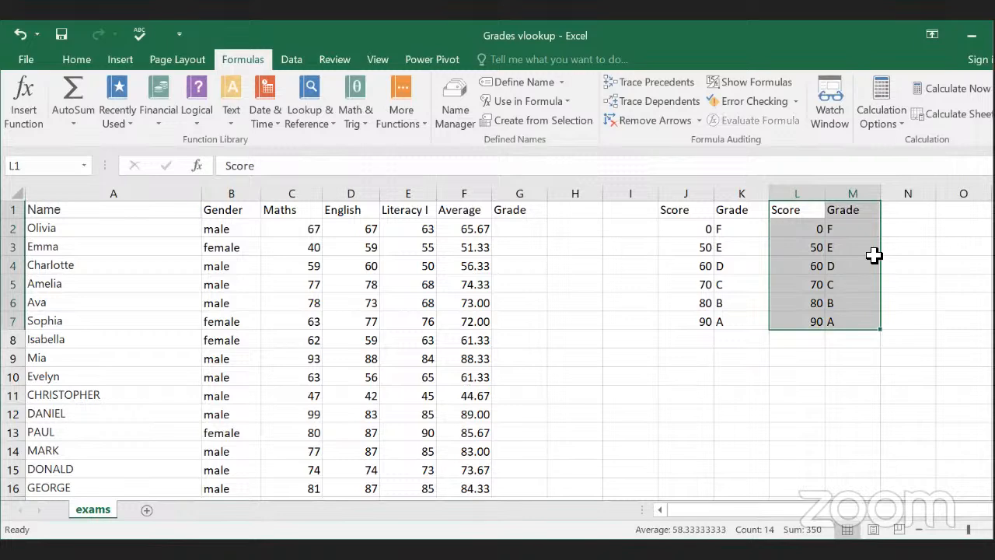
{"action": "left_click_drag", "start_coordinate": [797, 217], "coordinate": [866, 324]}
{"action": "left_click_drag", "start_coordinate": [792, 216], "coordinate": [856, 320]}
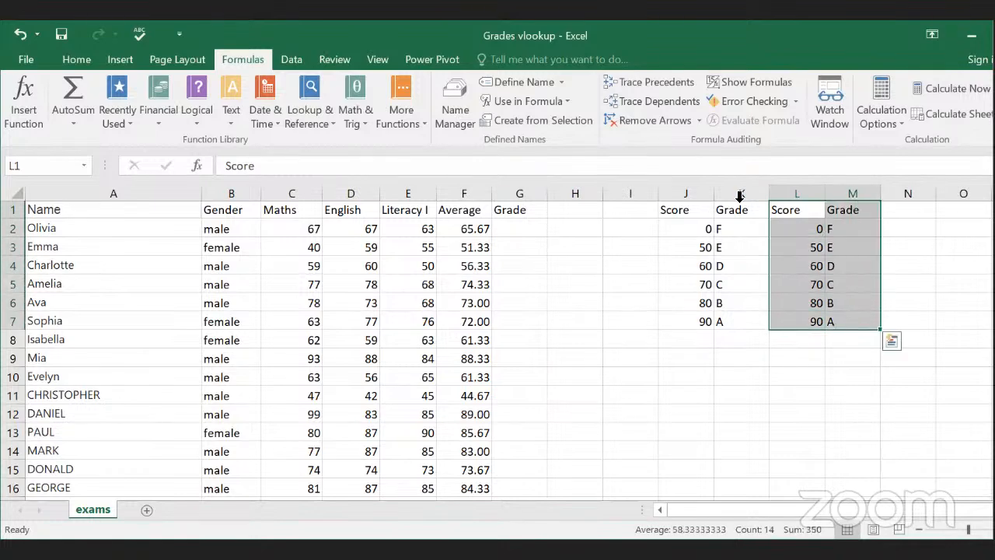
{"action": "left_click", "coordinate": [47, 166]}
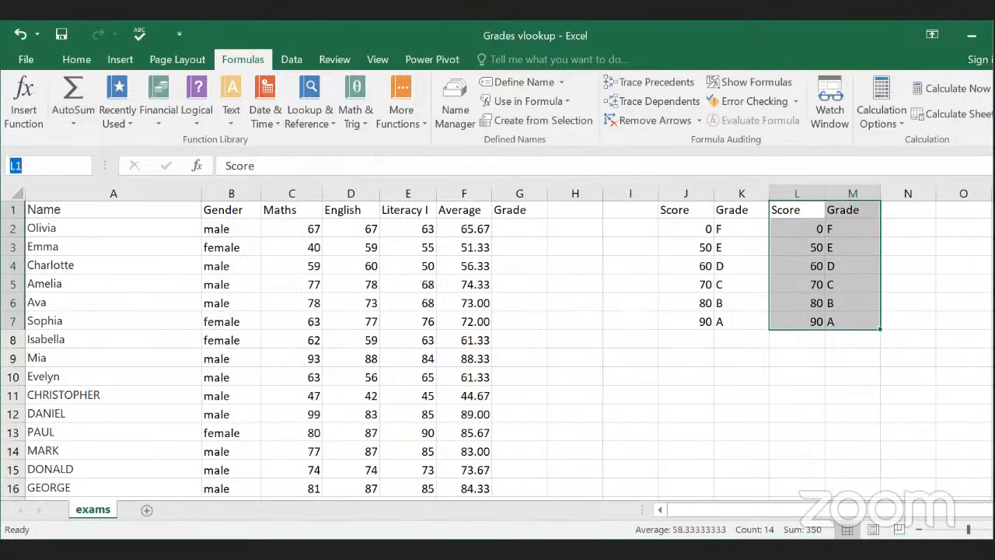
{"action": "type", "text": "Grade"}
{"action": "left_click", "coordinate": [817, 284]}
{"action": "left_click", "coordinate": [83, 166]}
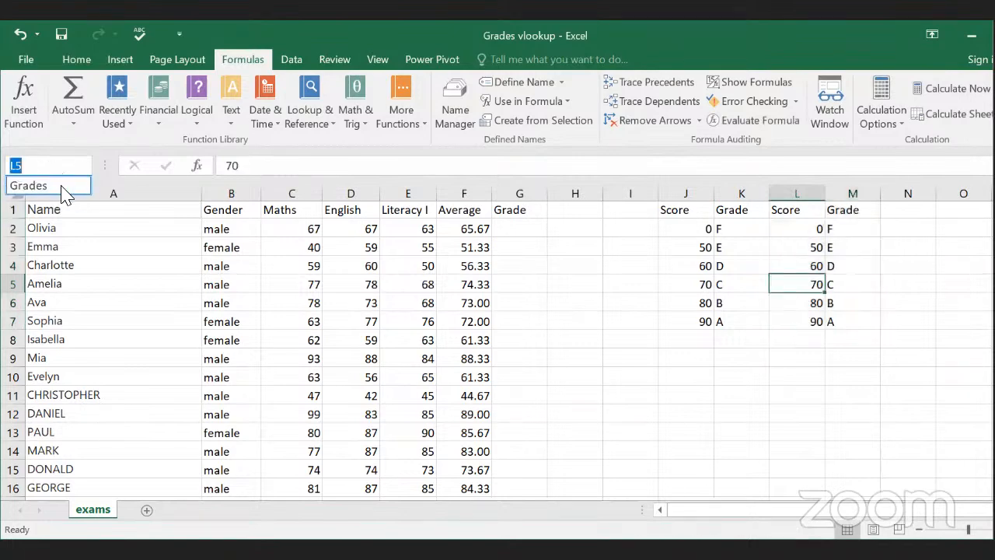
{"action": "left_click", "coordinate": [854, 320]}
Step: Name the copied table range L1:M7 Gradez
{"action": "left_click_drag", "start_coordinate": [784, 209], "coordinate": [831, 325]}
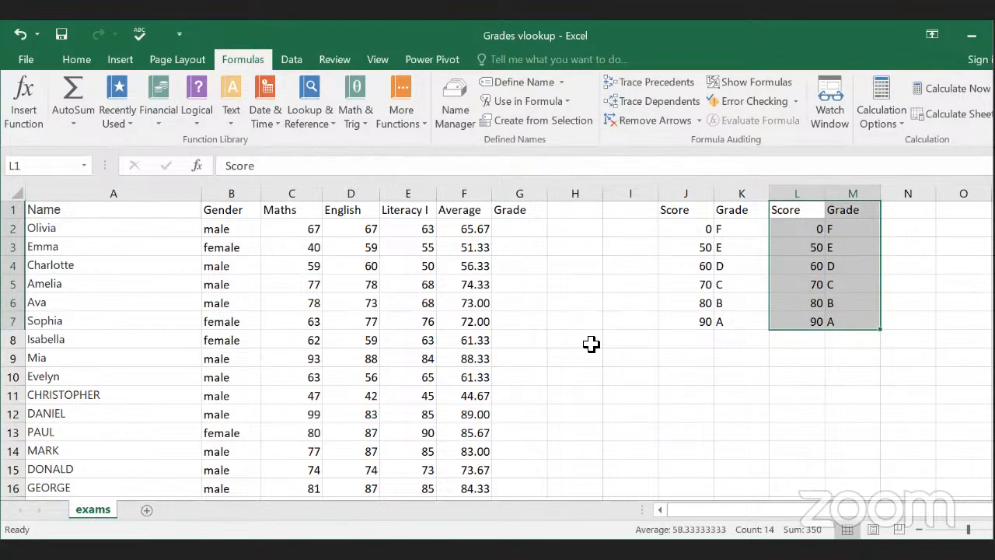
{"action": "left_click", "coordinate": [54, 165]}
{"action": "type", "text": "Gradez"}
{"action": "key", "text": "Return"}
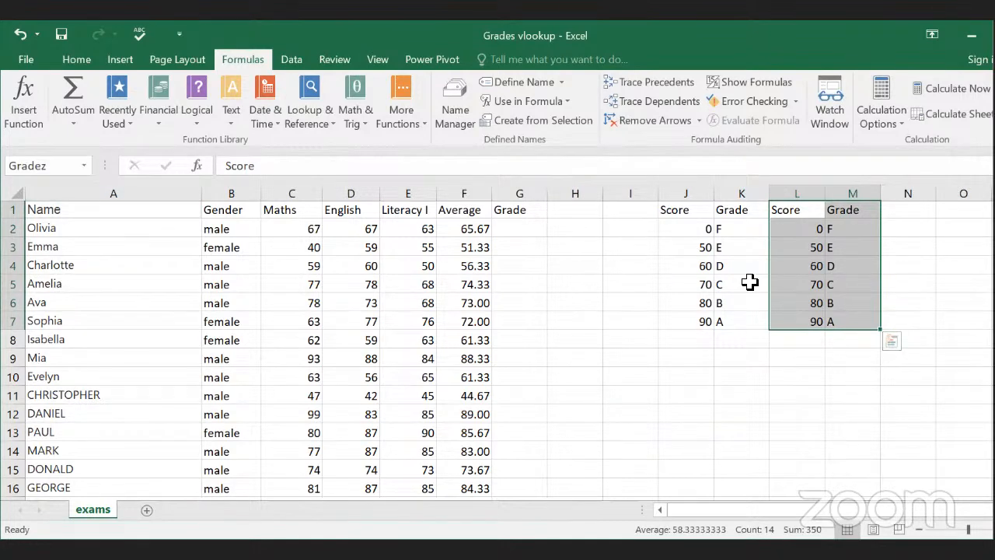
Step: Check the range names assigned to the two score tables, L1:M7 and J1:K7
{"action": "left_click", "coordinate": [853, 378]}
{"action": "left_click_drag", "start_coordinate": [782, 208], "coordinate": [865, 326]}
{"action": "left_click", "coordinate": [80, 190]}
{"action": "left_click", "coordinate": [724, 233]}
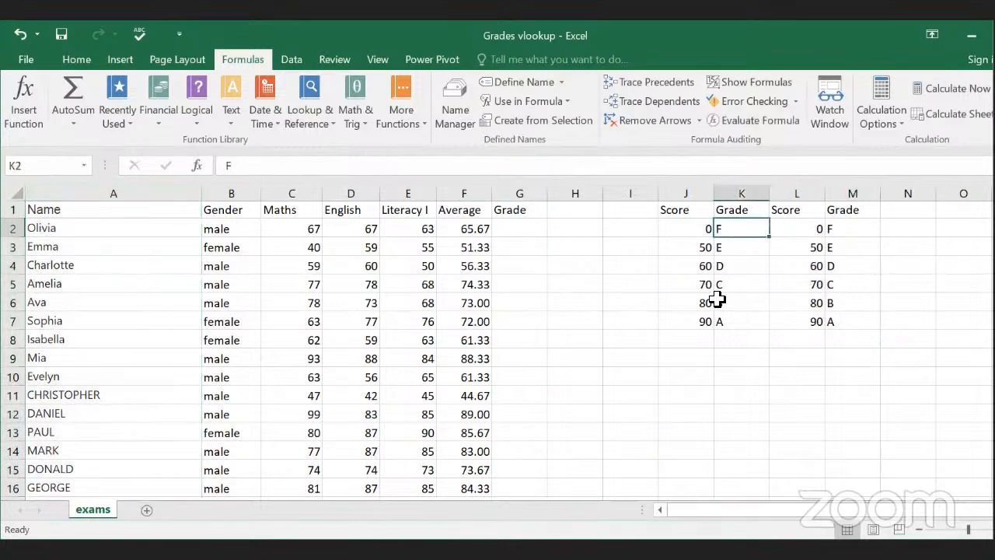
{"action": "left_click", "coordinate": [680, 218]}
{"action": "left_click_drag", "start_coordinate": [694, 228], "coordinate": [755, 322]}
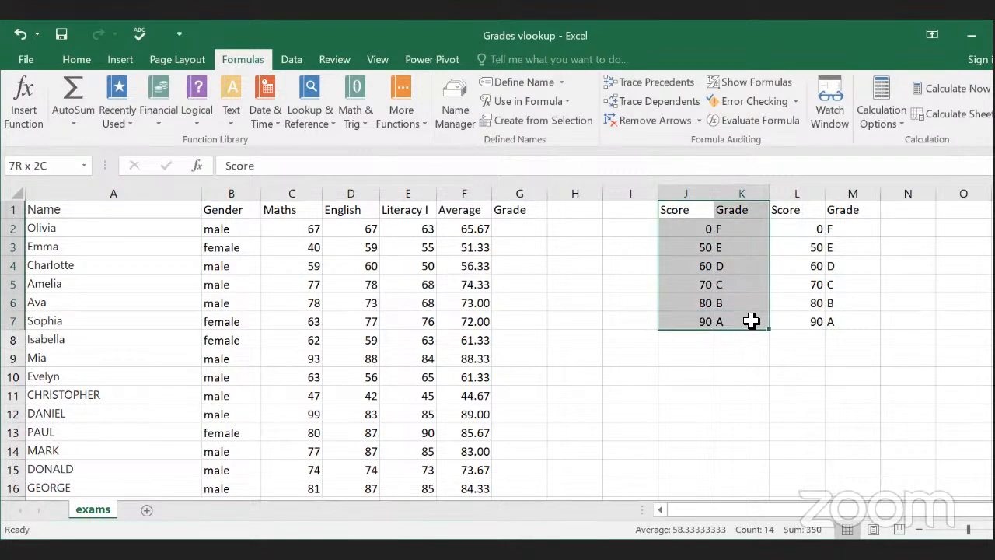
{"action": "left_click", "coordinate": [66, 165]}
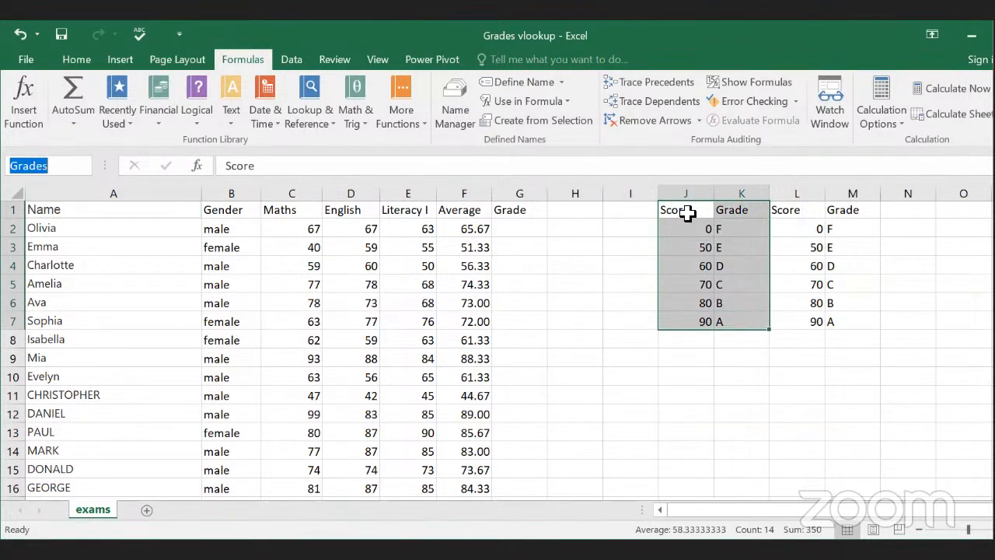
{"action": "left_click_drag", "start_coordinate": [688, 213], "coordinate": [749, 324]}
Step: Delete the contents of the duplicate score table in L1:M7
{"action": "left_click", "coordinate": [739, 378]}
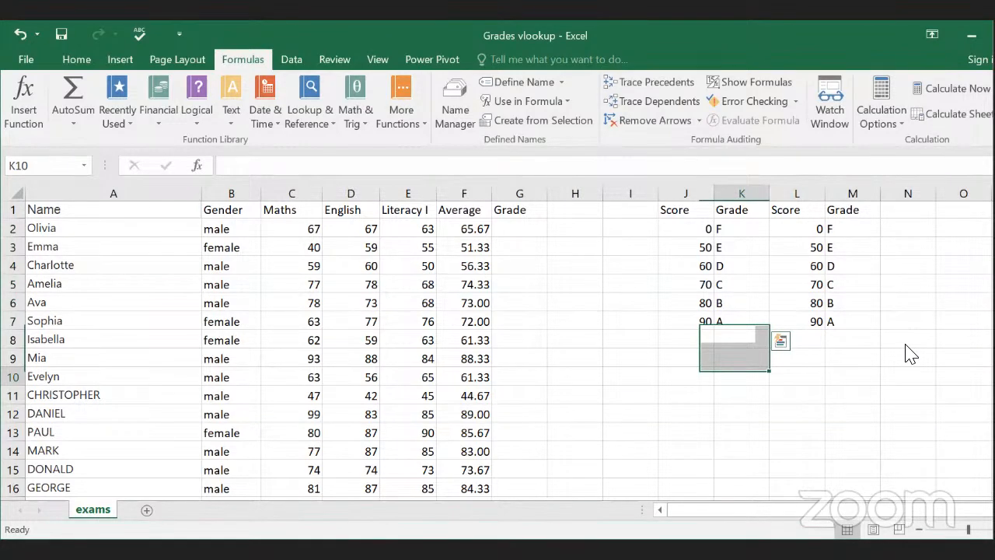
{"action": "left_click_drag", "start_coordinate": [797, 210], "coordinate": [840, 322]}
{"action": "left_click", "coordinate": [634, 371]}
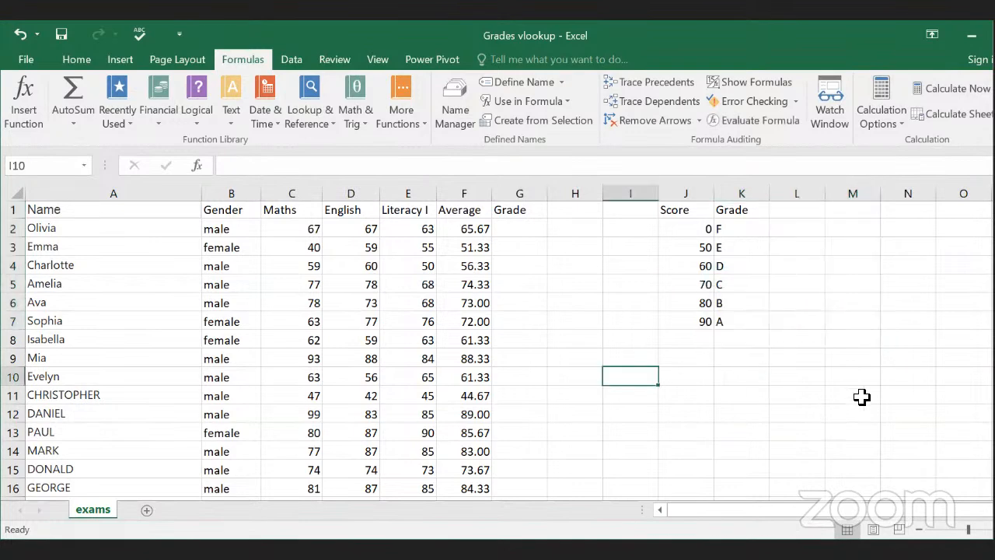
Step: Start a VLOOKUP function in G2 with F2 as the lookup value and Grades as the table array
{"action": "left_click", "coordinate": [536, 230]}
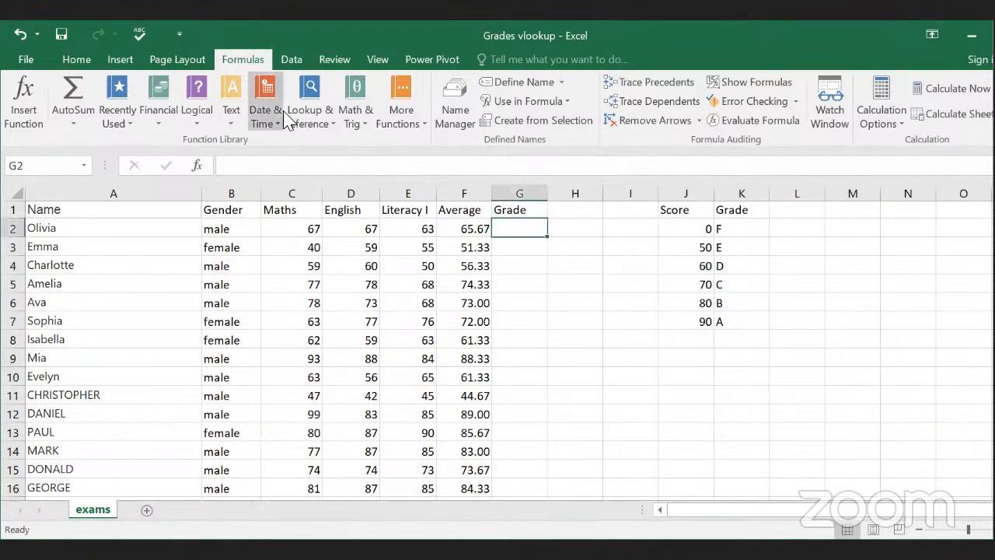
{"action": "left_click", "coordinate": [351, 470]}
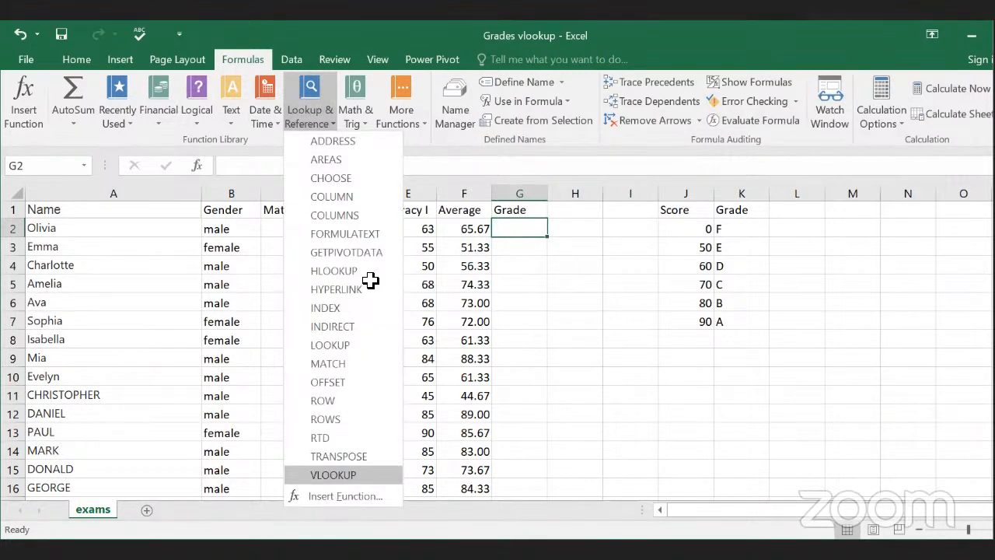
{"action": "left_click", "coordinate": [462, 229]}
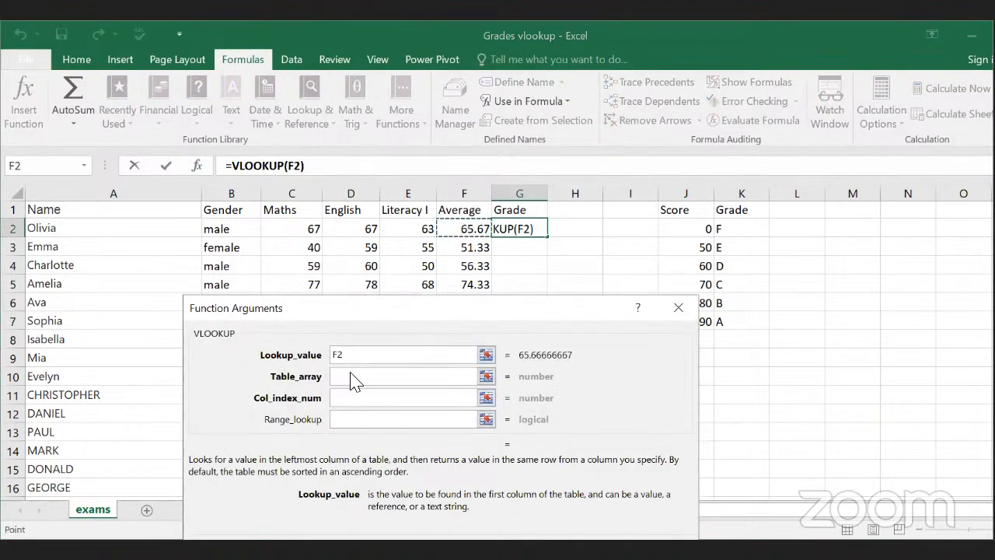
{"action": "left_click", "coordinate": [351, 377]}
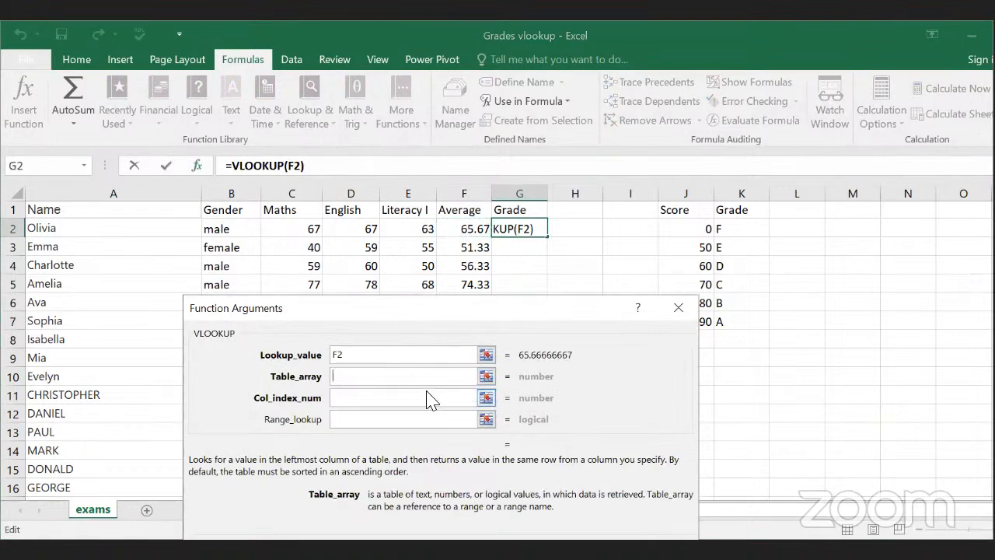
{"action": "type", "text": "Grades"}
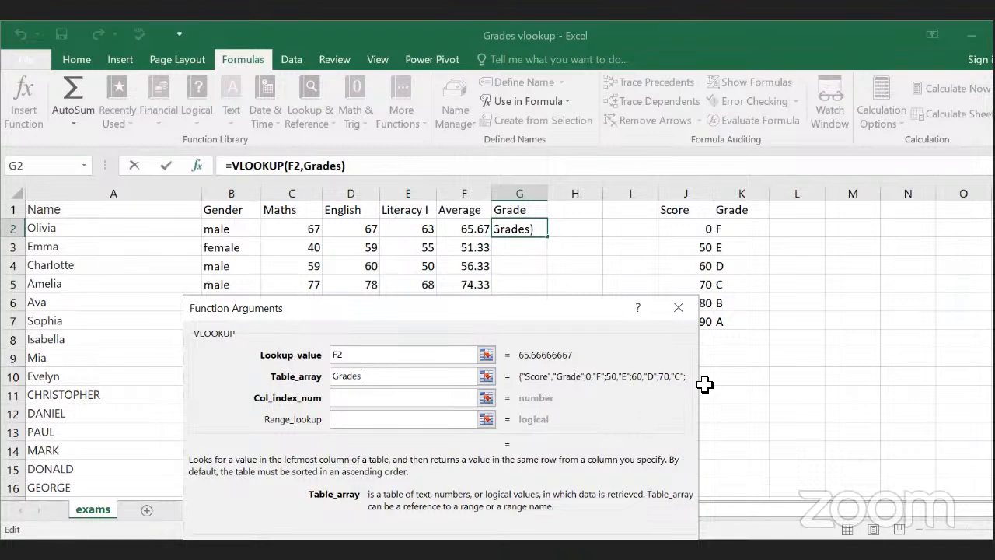
Step: Set the VLOOKUP column index number to 2 and the range lookup to 1, and cancel the function
{"action": "left_click", "coordinate": [381, 399]}
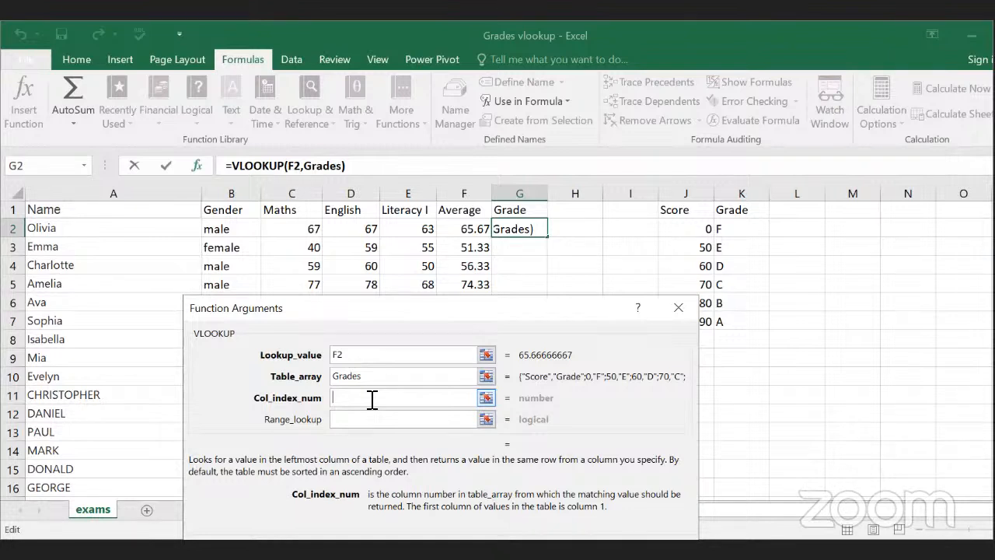
{"action": "type", "text": "22"}
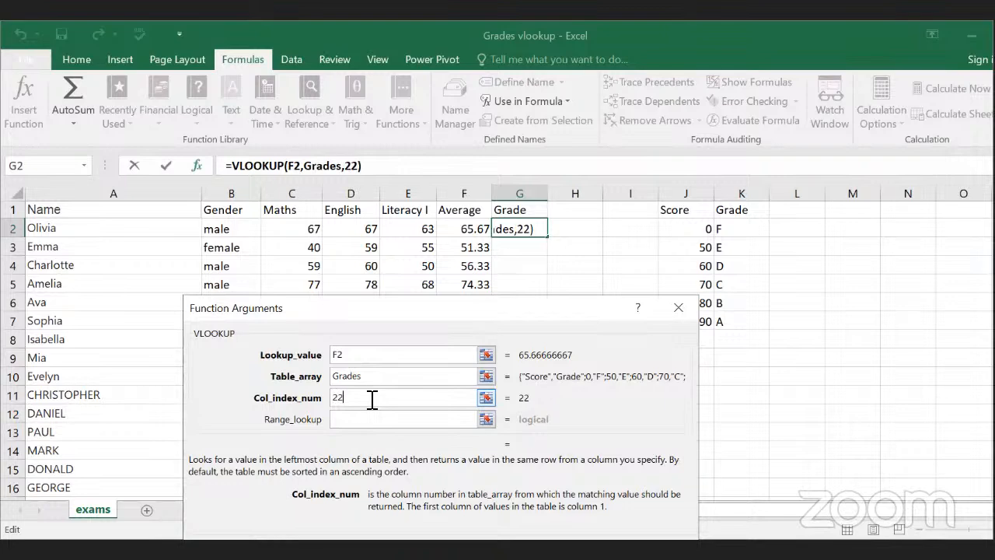
{"action": "key", "text": "BackSpace"}
{"action": "left_click", "coordinate": [382, 425]}
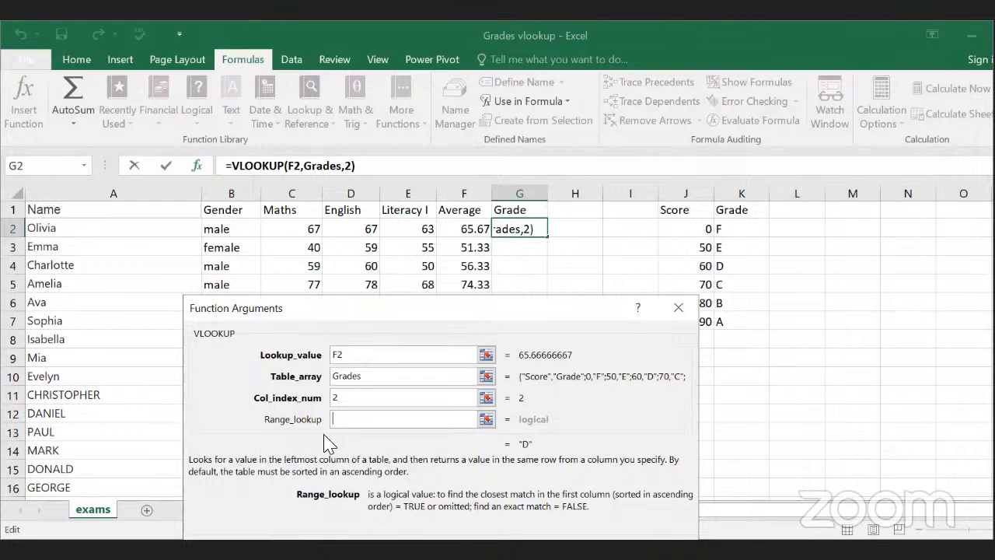
{"action": "type", "text": "1"}
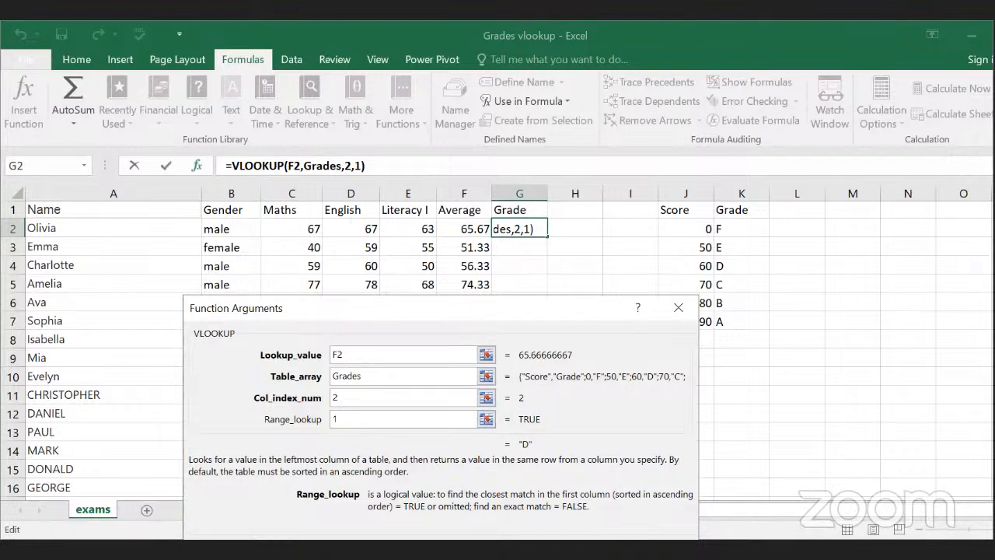
{"action": "key", "text": "Escape"}
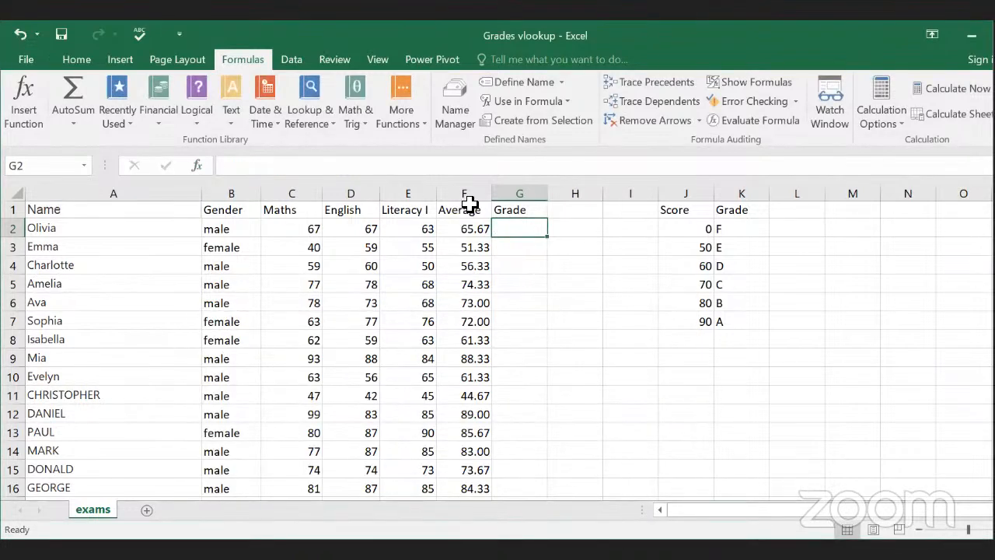
Step: Sort the whole student table by the Average column from smallest to largest and check the order
{"action": "left_click", "coordinate": [469, 192]}
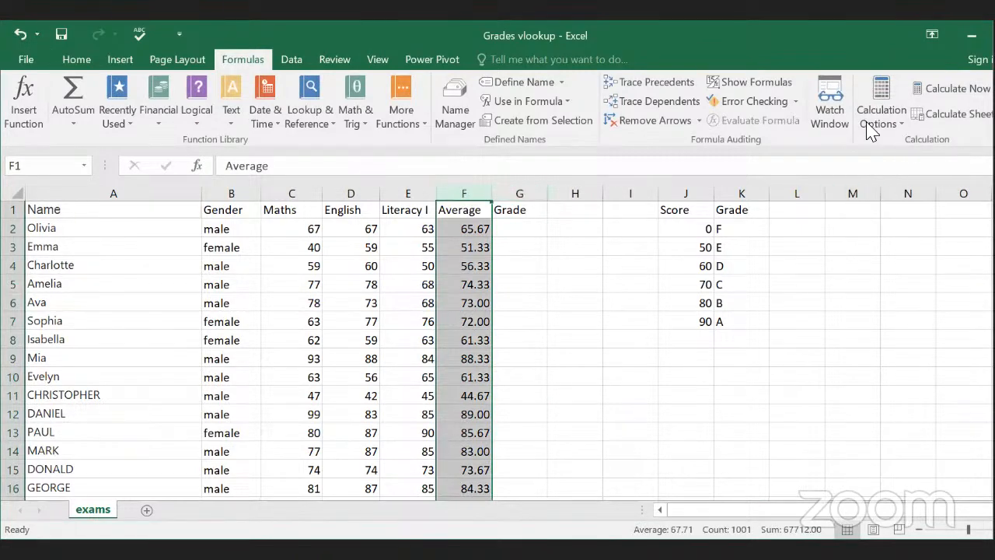
{"action": "left_click", "coordinate": [76, 59]}
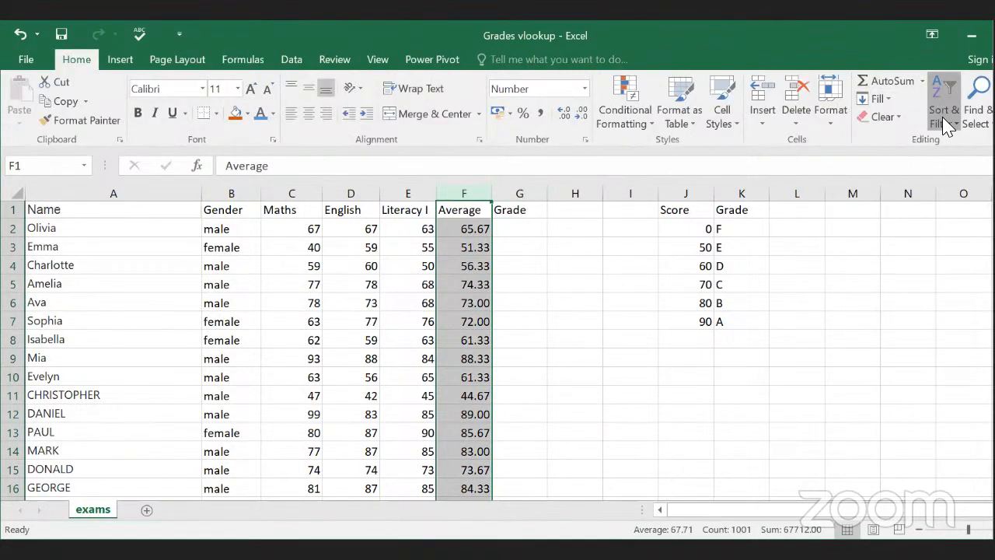
{"action": "left_click", "coordinate": [947, 127]}
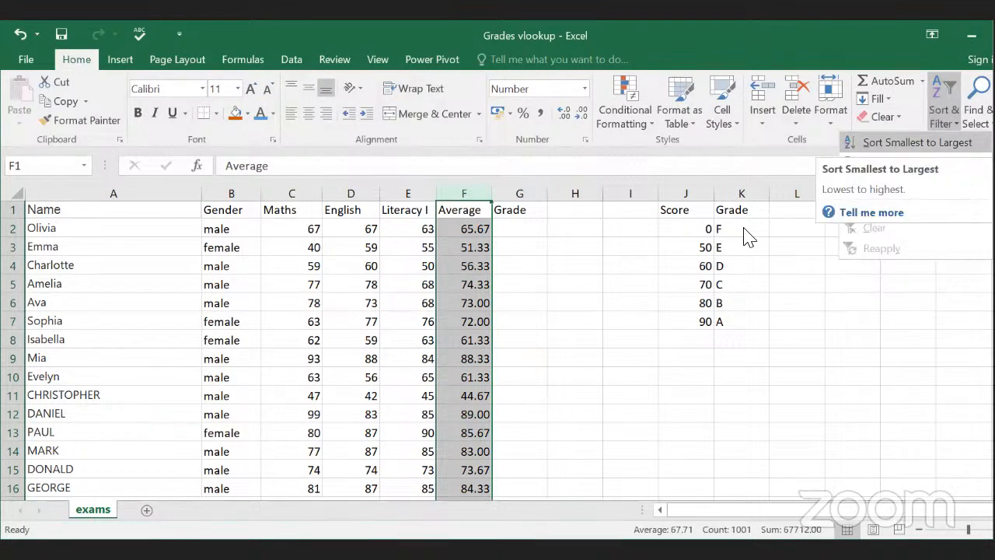
{"action": "left_click", "coordinate": [493, 510]}
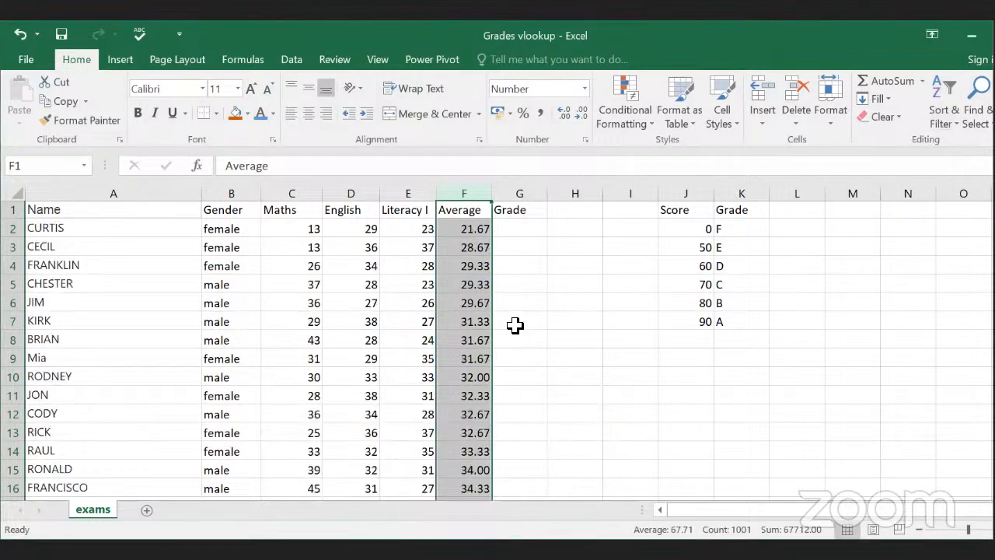
{"action": "scroll", "coordinate": [499, 410], "scroll_direction": "down", "scroll_amount": 4}
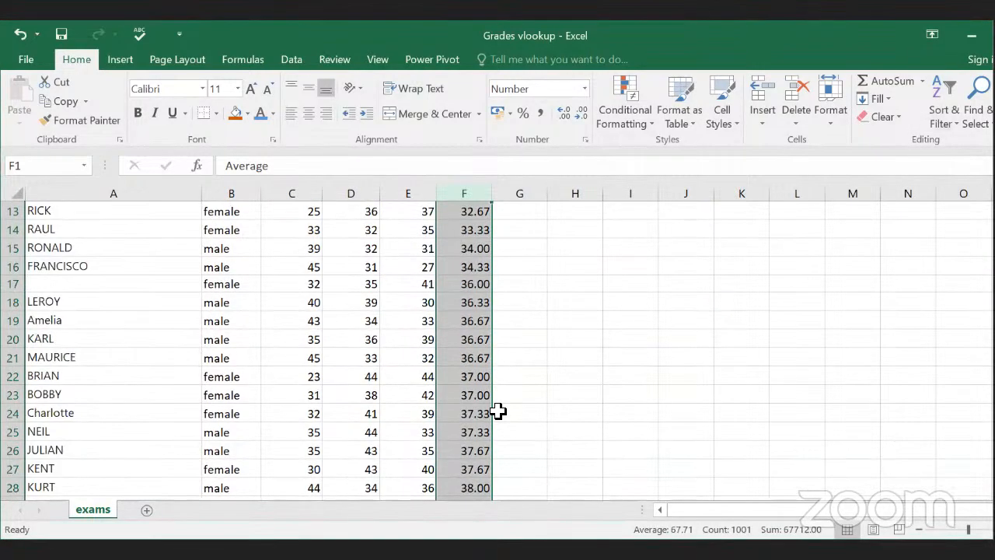
{"action": "scroll", "coordinate": [498, 412], "scroll_direction": "down", "scroll_amount": 9}
{"action": "scroll", "coordinate": [498, 411], "scroll_direction": "up", "scroll_amount": 13}
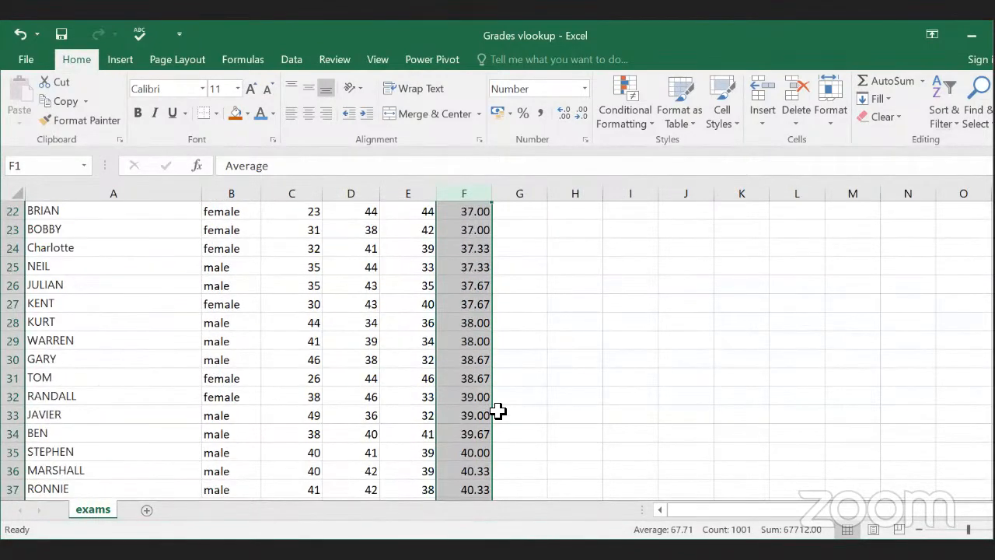
Step: Insert a VLOOKUP function in G2, using F2 as the lookup value and the named range Grades as the table array
{"action": "left_click", "coordinate": [538, 227]}
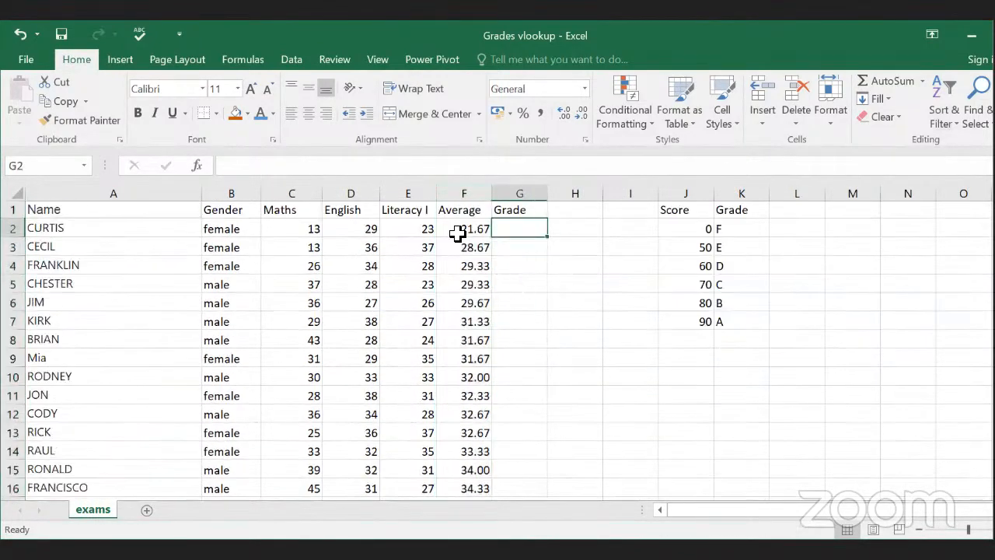
{"action": "left_click", "coordinate": [251, 62]}
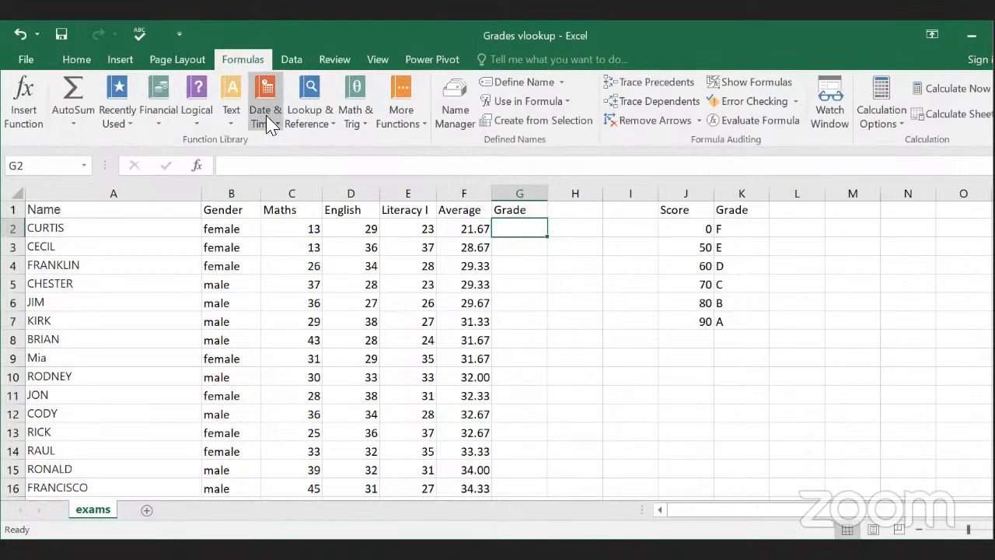
{"action": "left_click", "coordinate": [305, 127]}
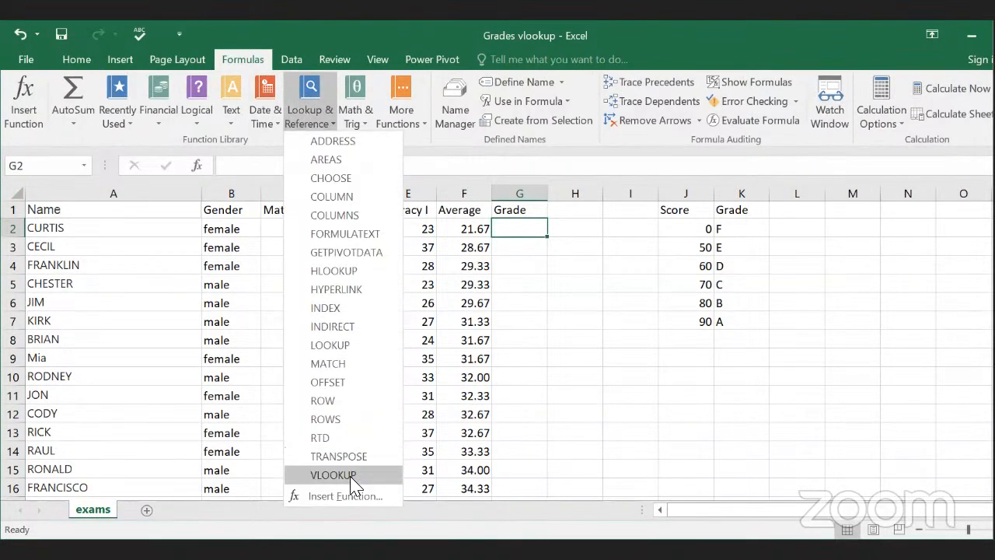
{"action": "left_click", "coordinate": [352, 476]}
{"action": "left_click", "coordinate": [479, 228]}
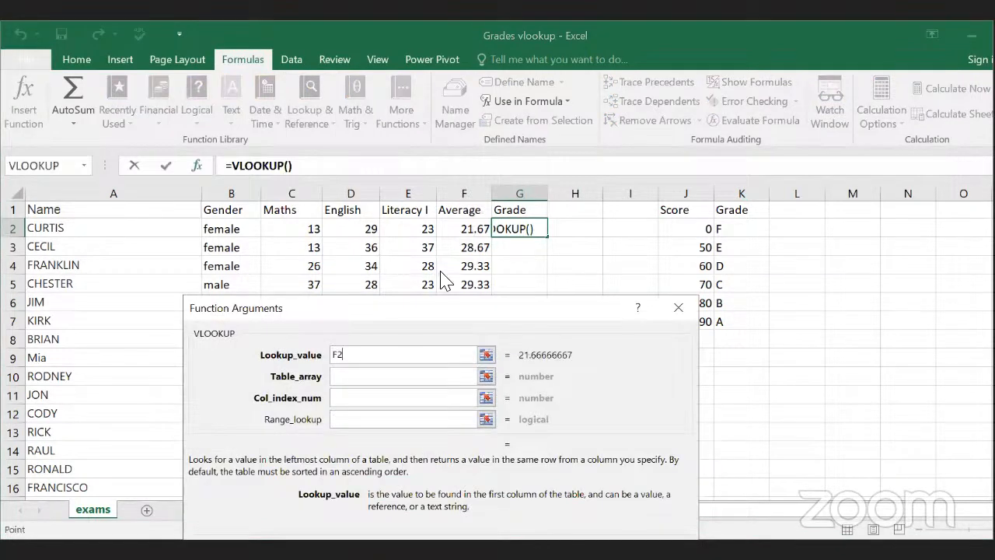
{"action": "left_click", "coordinate": [354, 377]}
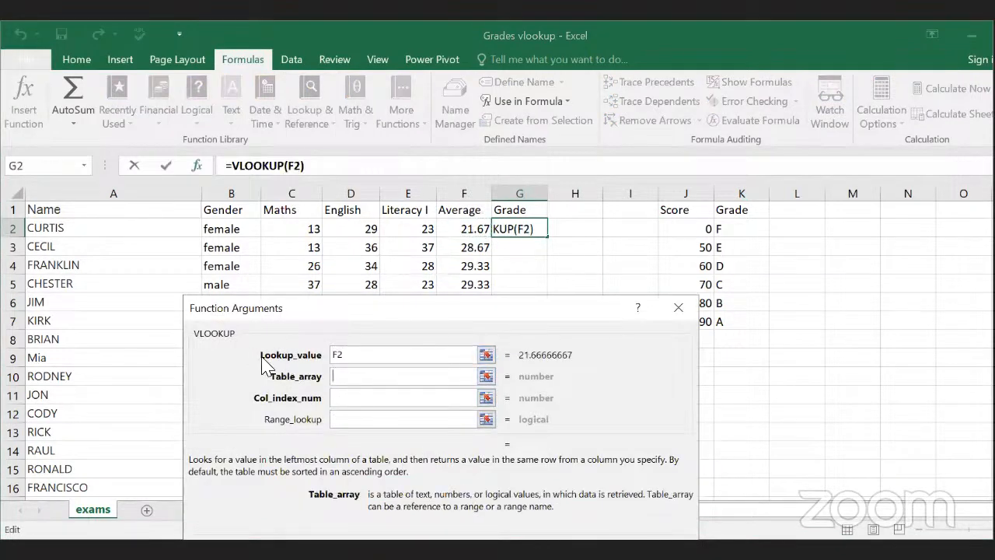
{"action": "type", "text": "Grades"}
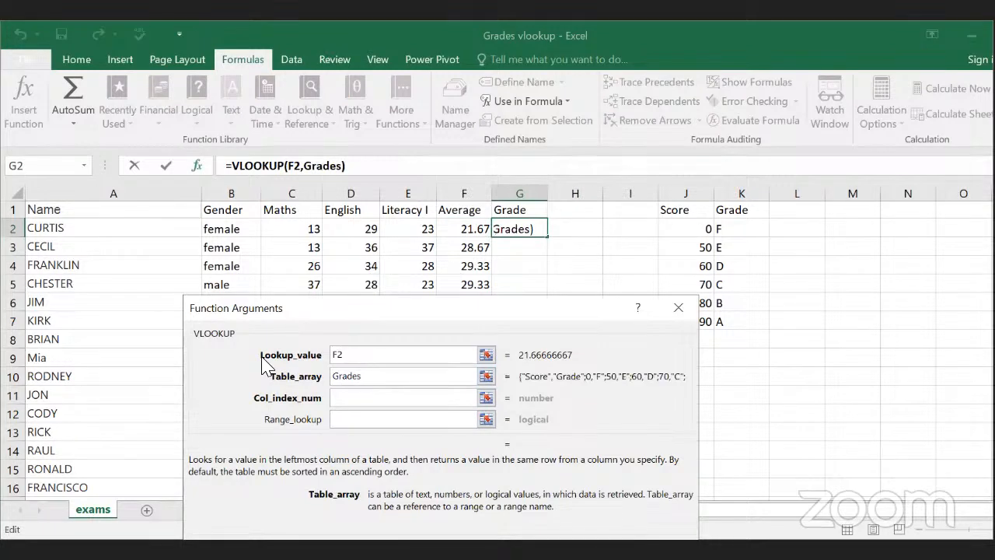
Step: Complete the G2 VLOOKUP with column index number 2 and range lookup 1
{"action": "left_click", "coordinate": [354, 400]}
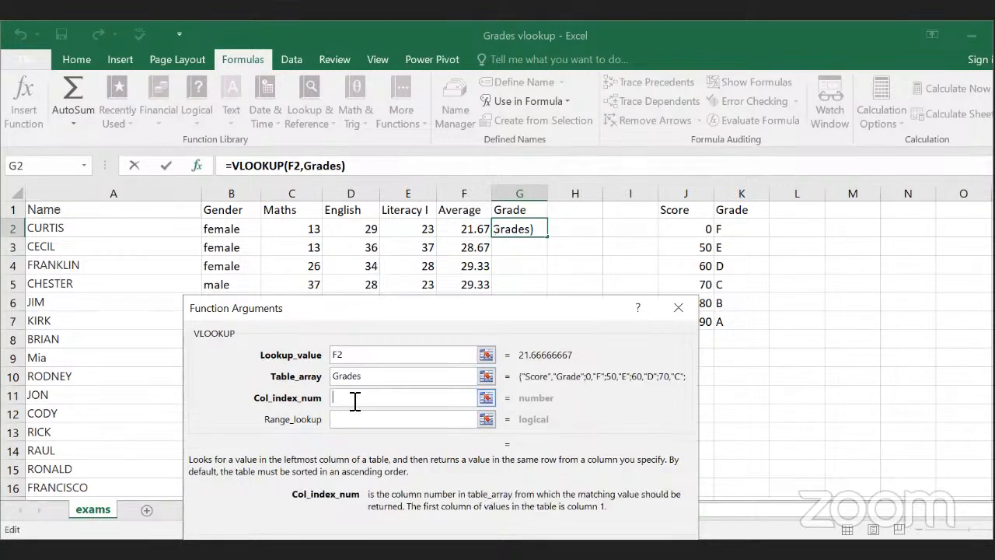
{"action": "type", "text": "2"}
{"action": "left_click", "coordinate": [357, 422]}
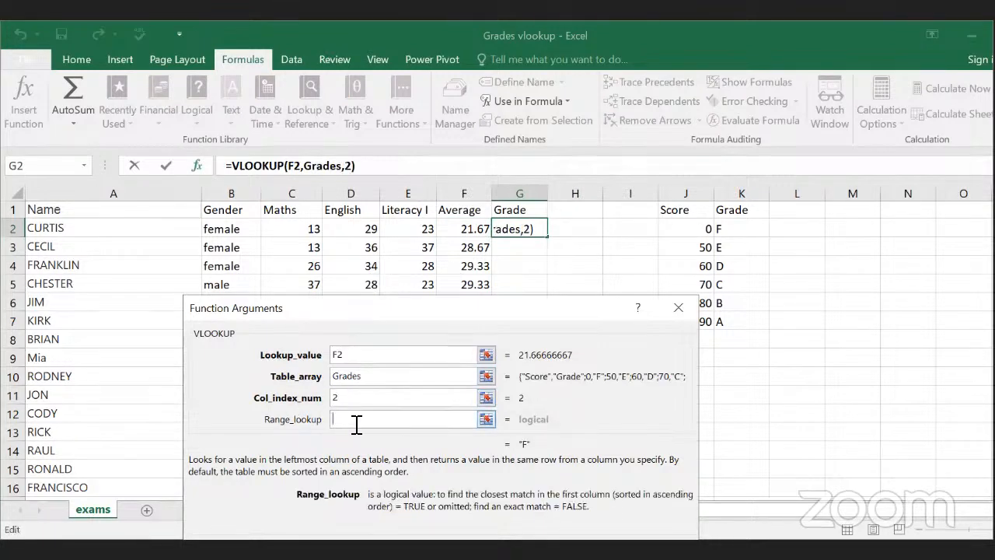
{"action": "type", "text": "1"}
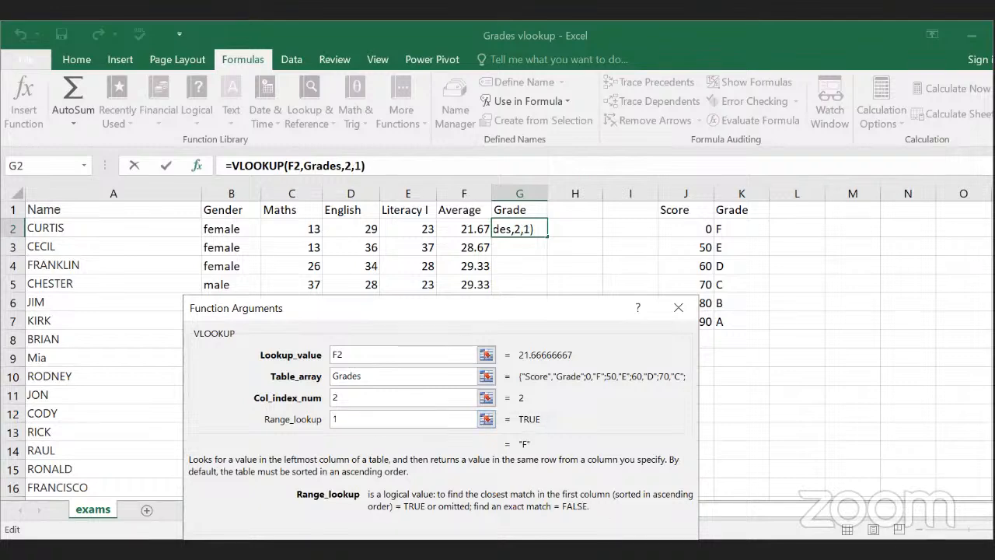
{"action": "key", "text": "Return"}
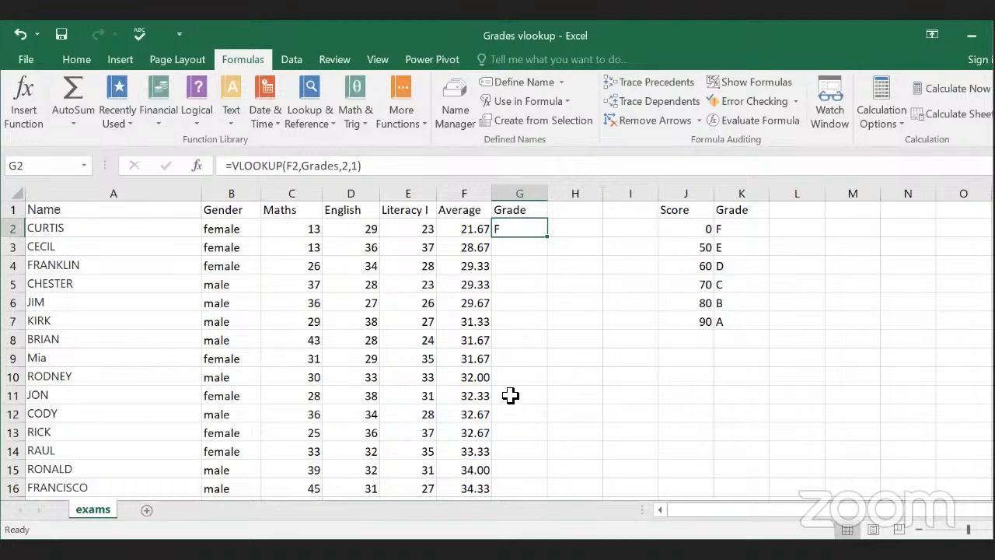
Step: Fill the VLOOKUP formula from G2 down the Grade column for all students
{"action": "scroll", "coordinate": [511, 398], "scroll_direction": "down", "scroll_amount": 4}
{"action": "scroll", "coordinate": [512, 398], "scroll_direction": "up", "scroll_amount": 4}
{"action": "double_click", "coordinate": [548, 238]}
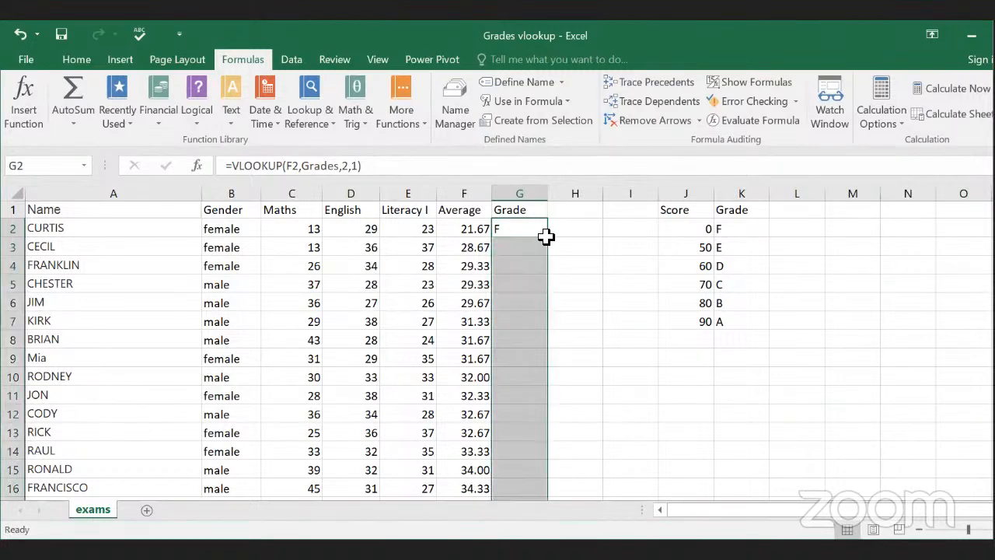
Step: Examine the grades down column G against the averages in column F, and return to the first rows
{"action": "scroll", "coordinate": [615, 430], "scroll_direction": "down", "scroll_amount": 1}
{"action": "scroll", "coordinate": [615, 430], "scroll_direction": "down", "scroll_amount": 20}
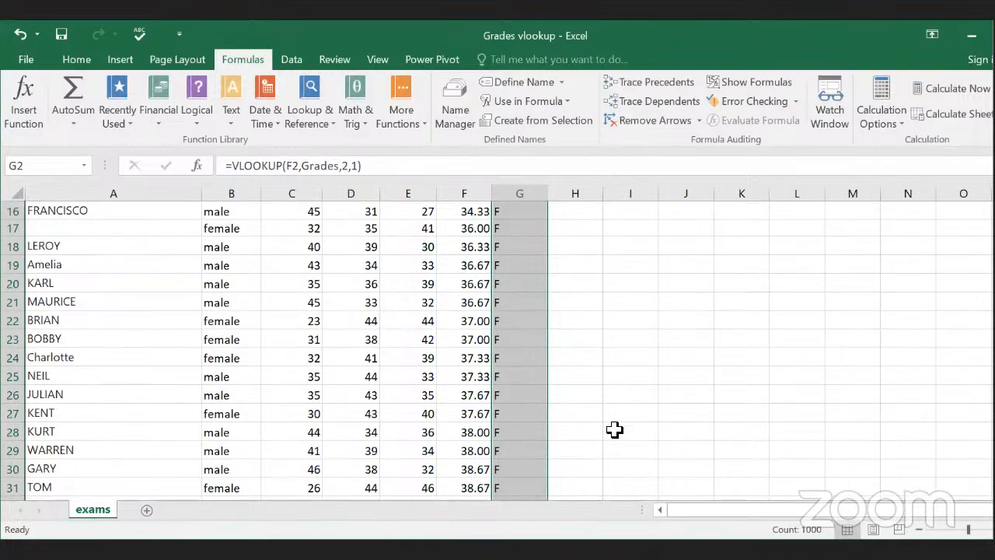
{"action": "scroll", "coordinate": [615, 430], "scroll_direction": "up", "scroll_amount": 20}
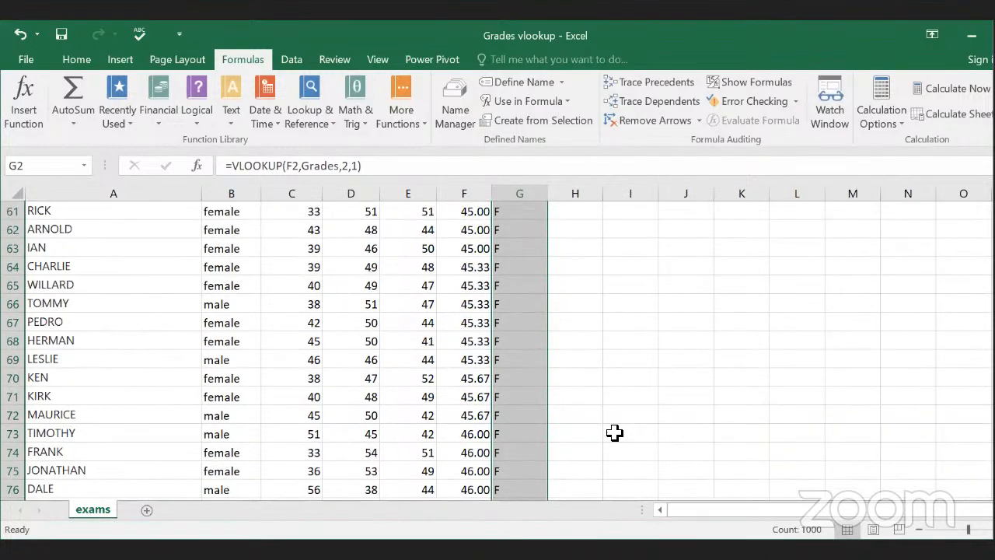
{"action": "scroll", "coordinate": [615, 434], "scroll_direction": "down", "scroll_amount": 20}
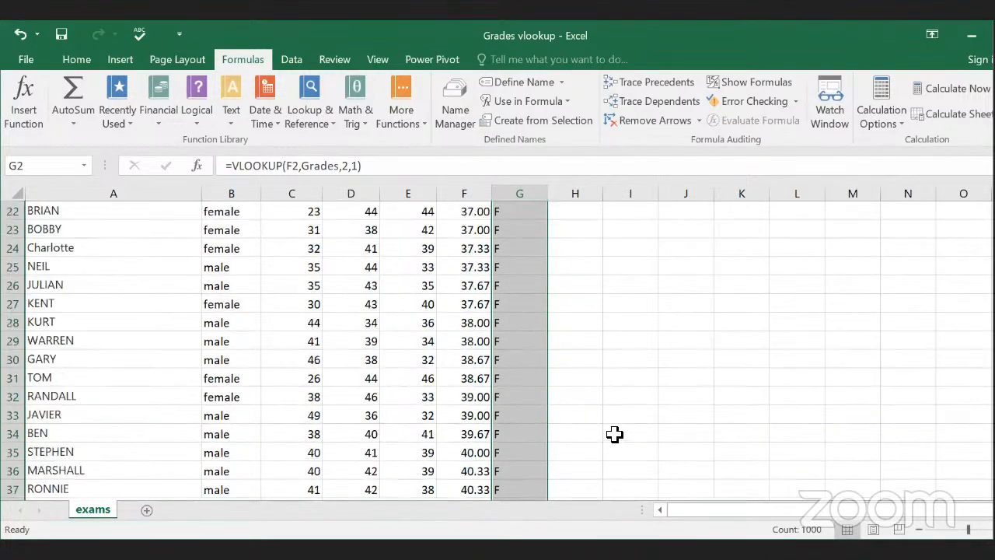
{"action": "scroll", "coordinate": [615, 434], "scroll_direction": "down", "scroll_amount": 20}
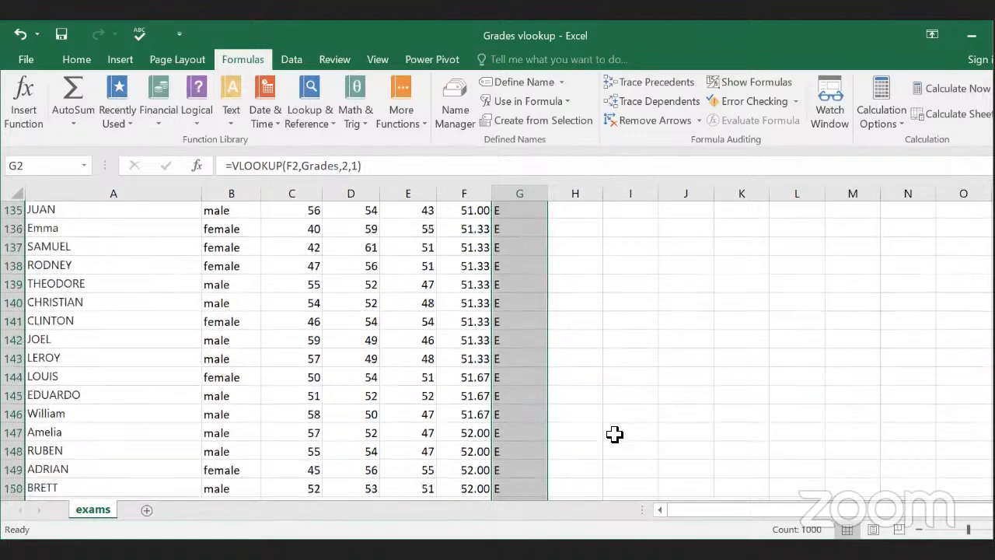
{"action": "scroll", "coordinate": [614, 436], "scroll_direction": "down", "scroll_amount": 20}
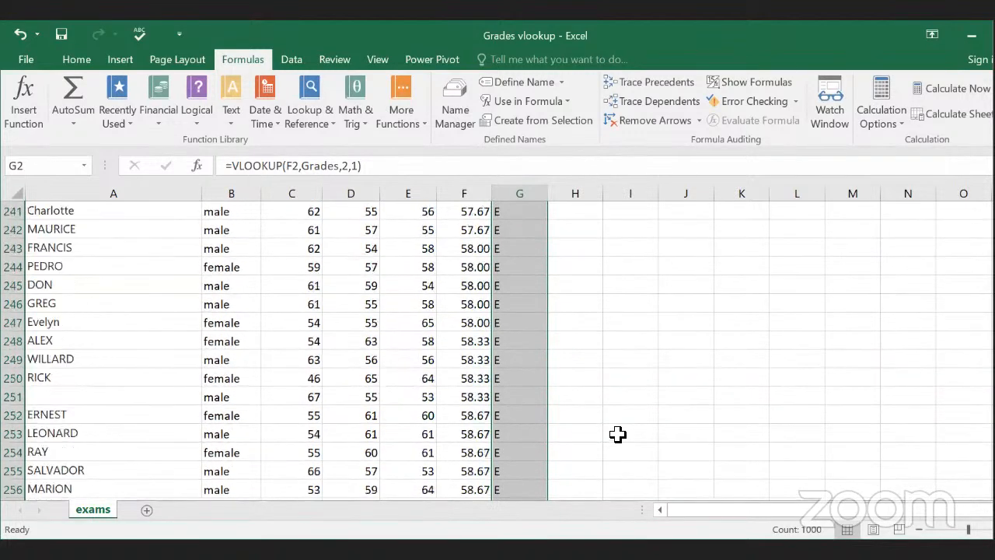
{"action": "scroll", "coordinate": [618, 434], "scroll_direction": "down", "scroll_amount": 20}
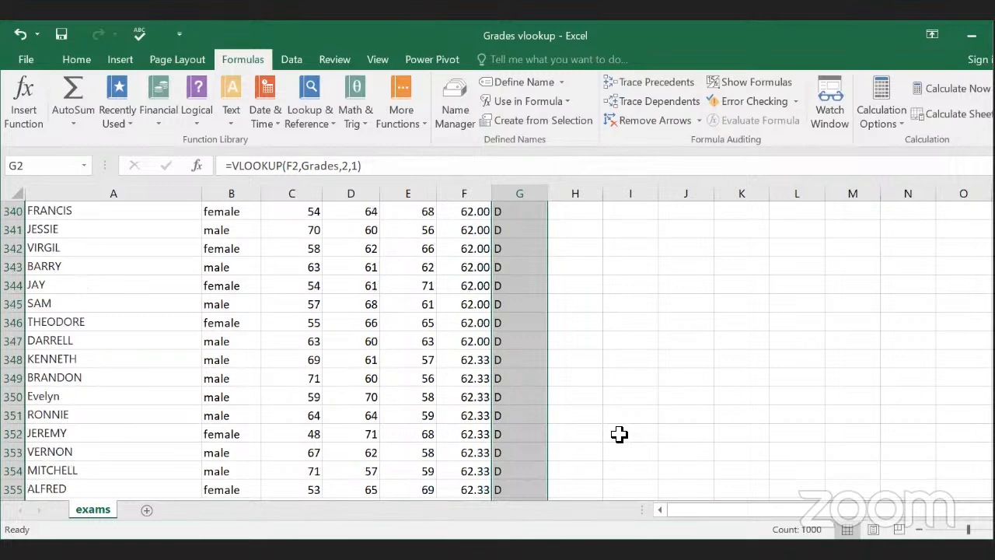
{"action": "scroll", "coordinate": [619, 434], "scroll_direction": "down", "scroll_amount": 20}
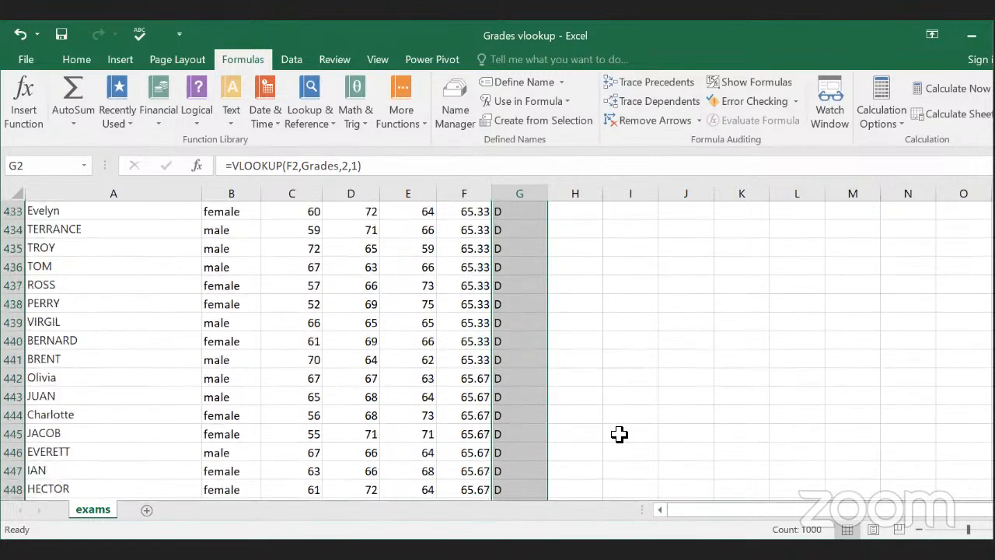
{"action": "scroll", "coordinate": [619, 434], "scroll_direction": "up", "scroll_amount": 20}
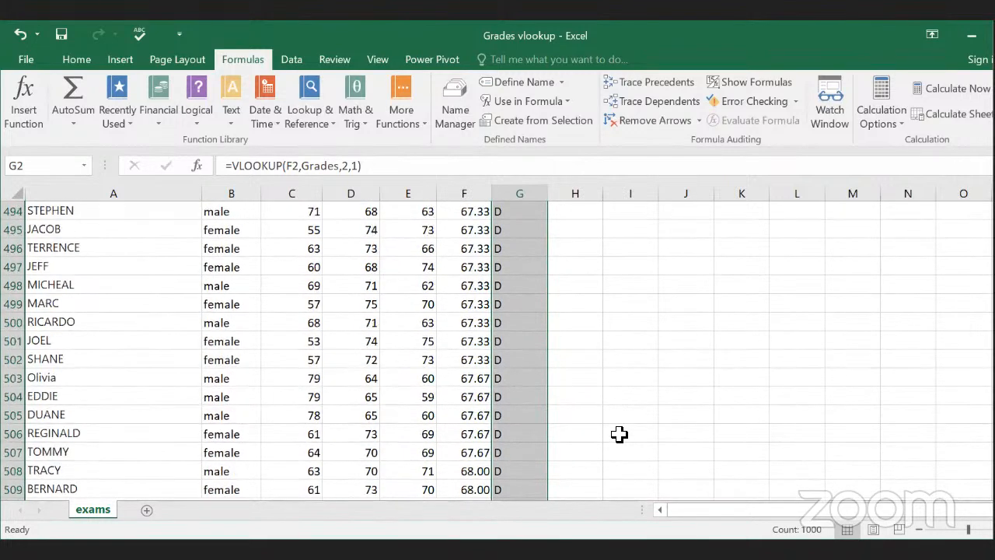
{"action": "scroll", "coordinate": [614, 421], "scroll_direction": "up", "scroll_amount": 20}
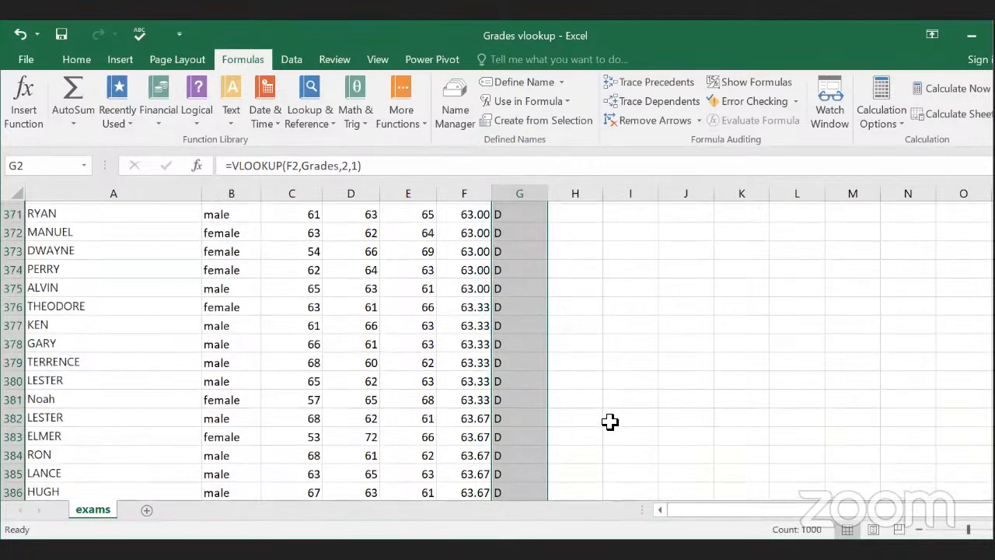
{"action": "scroll", "coordinate": [610, 421], "scroll_direction": "up", "scroll_amount": 14}
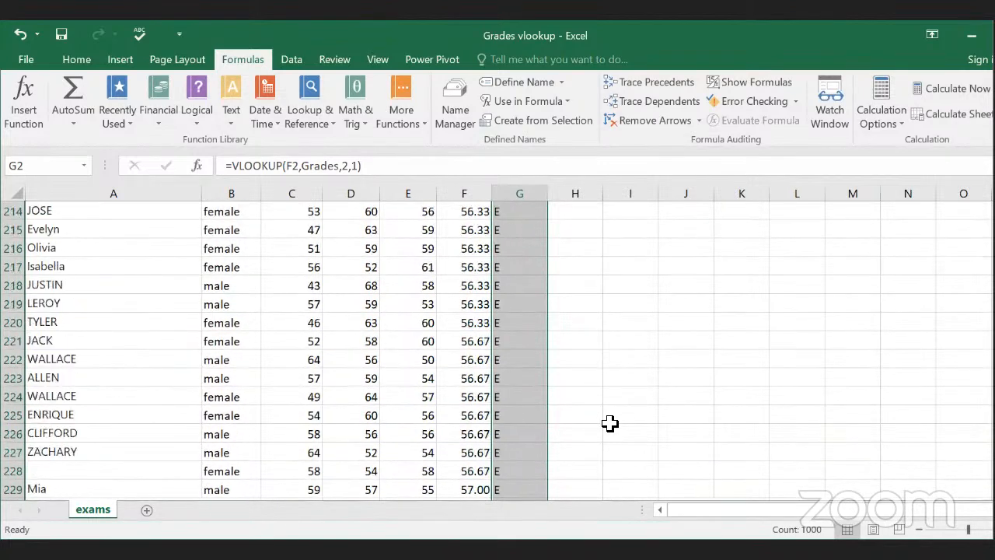
{"action": "scroll", "coordinate": [611, 420], "scroll_direction": "up", "scroll_amount": 20}
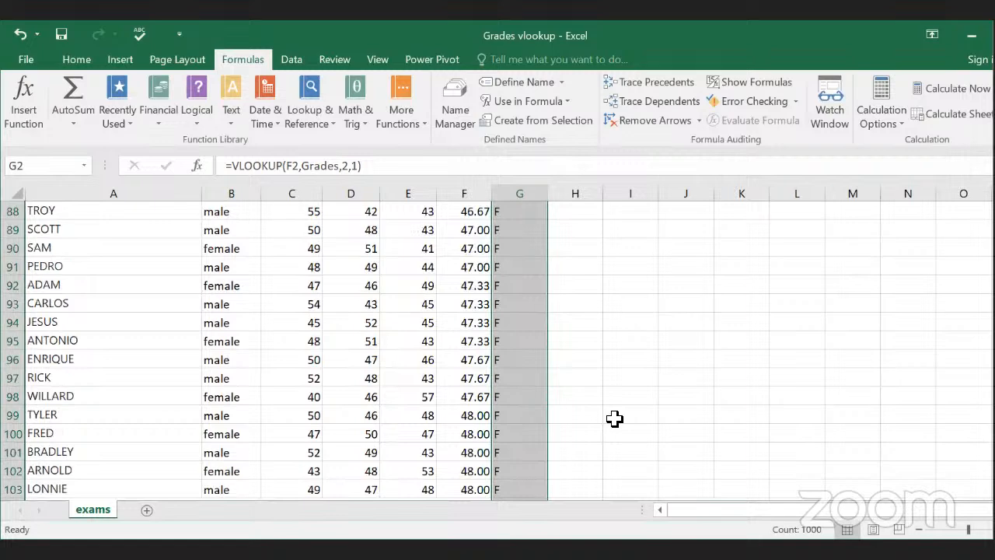
{"action": "scroll", "coordinate": [614, 419], "scroll_direction": "up", "scroll_amount": 20}
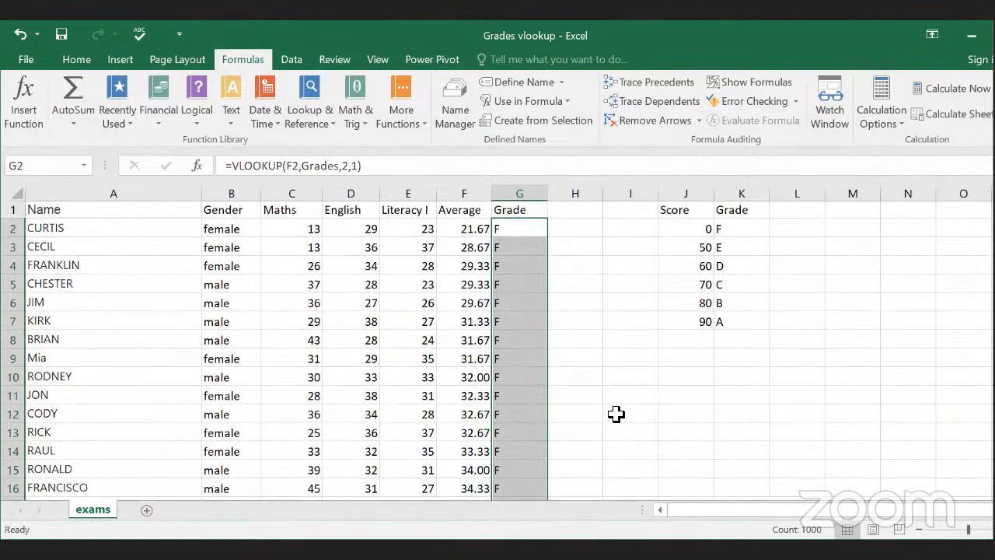
Step: Undo the Grade column fill, the VLOOKUP formula in G2 and the sort by Average
{"action": "key", "text": "ctrl+z"}
{"action": "key", "text": "ctrl+z"}
{"action": "key", "text": "ctrl+z"}
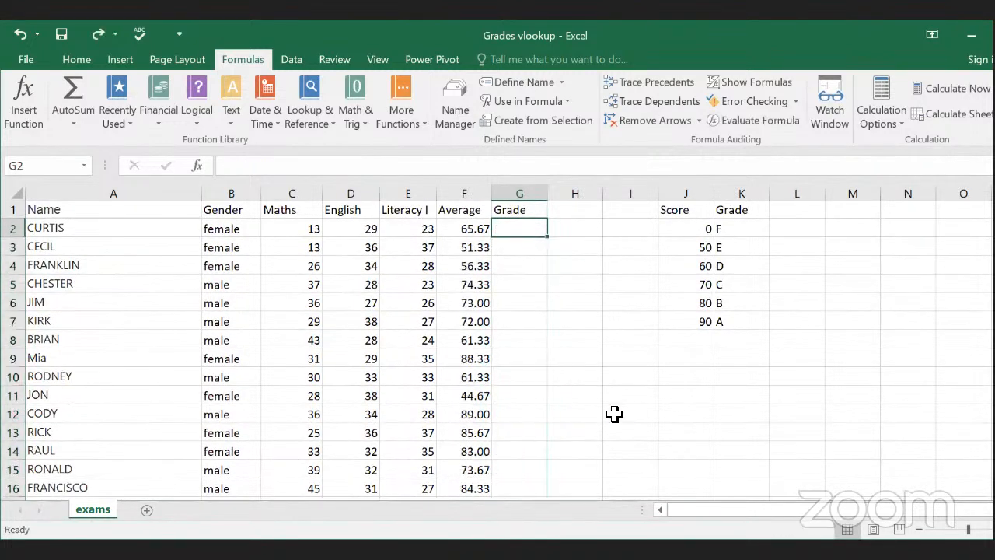
{"action": "key", "text": "ctrl+z"}
Step: Start a VLOOKUP in G2 with F2 as the lookup value and the named range Grades as the table array
{"action": "left_click", "coordinate": [521, 226]}
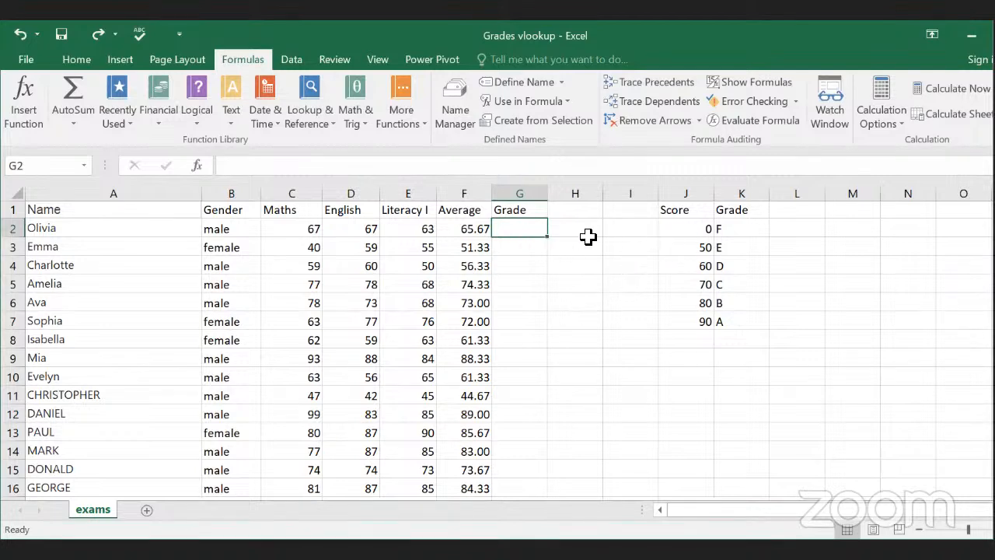
{"action": "left_click", "coordinate": [308, 117]}
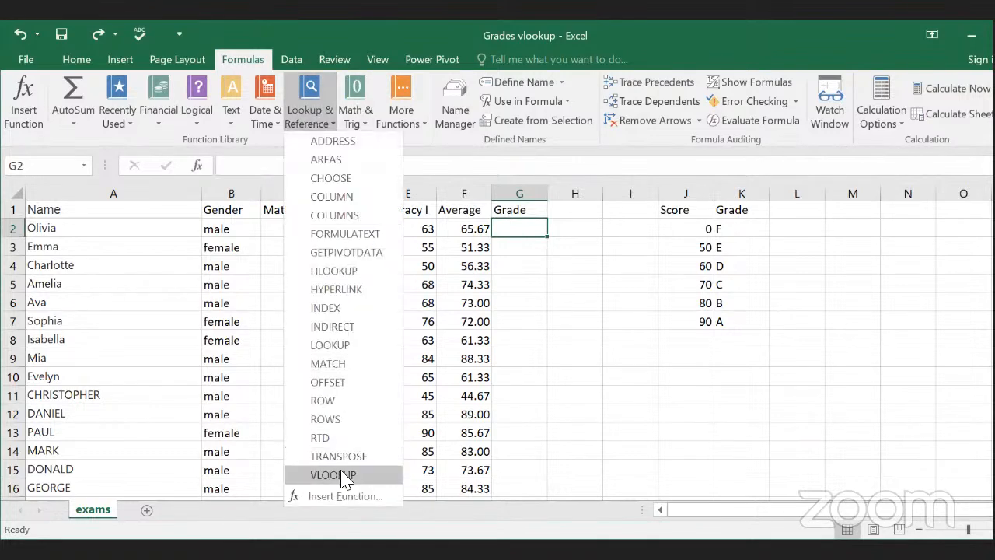
{"action": "left_click", "coordinate": [334, 476]}
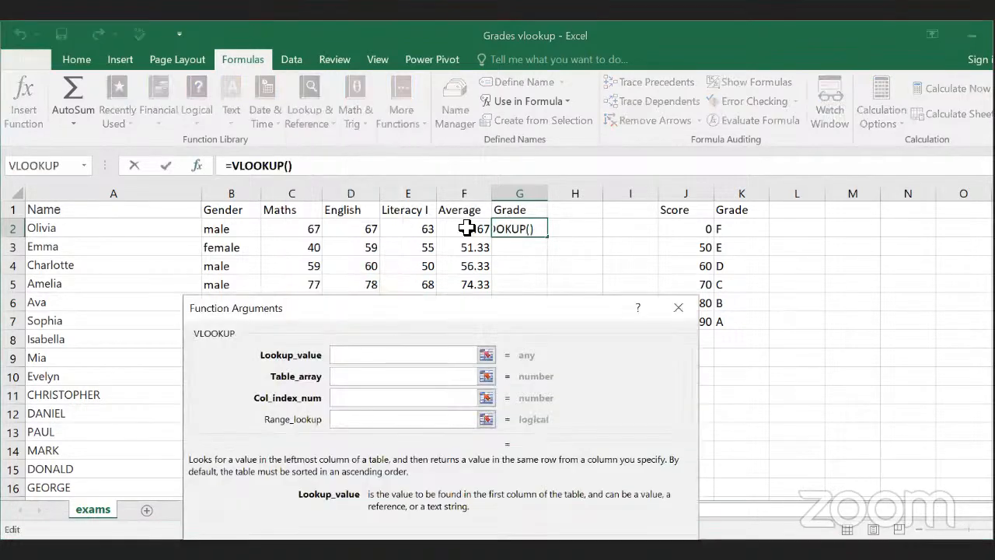
{"action": "left_click", "coordinate": [466, 227]}
{"action": "left_click", "coordinate": [364, 377]}
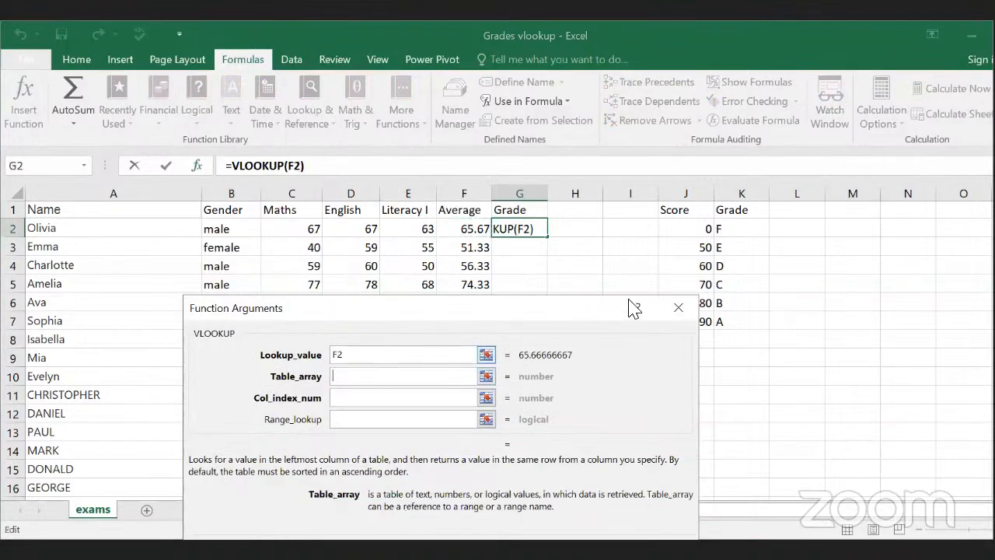
{"action": "type", "text": "Grades"}
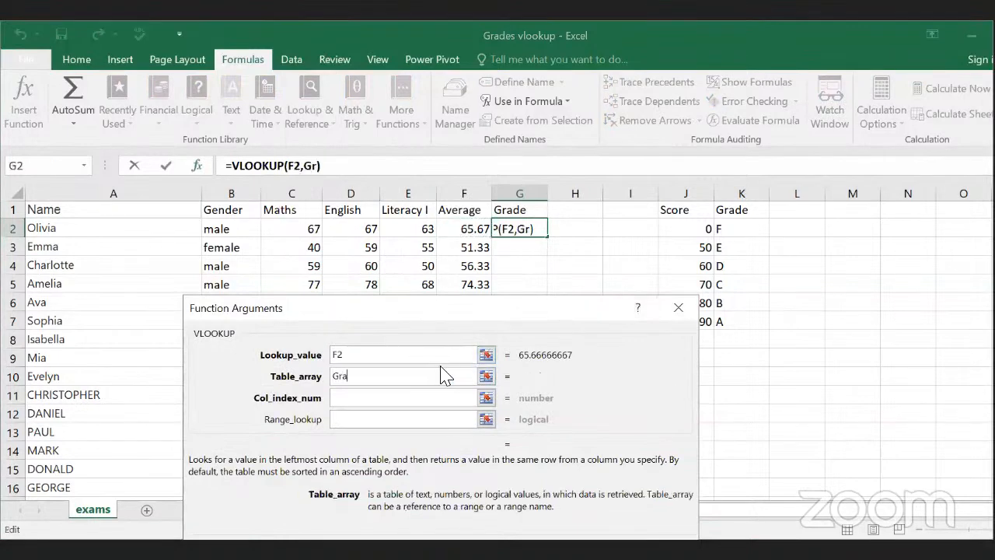
Step: Complete the G2 VLOOKUP with column index number 2 and range lookup 1, and fill it down the Grade column
{"action": "left_click", "coordinate": [403, 398]}
{"action": "type", "text": "2,"}
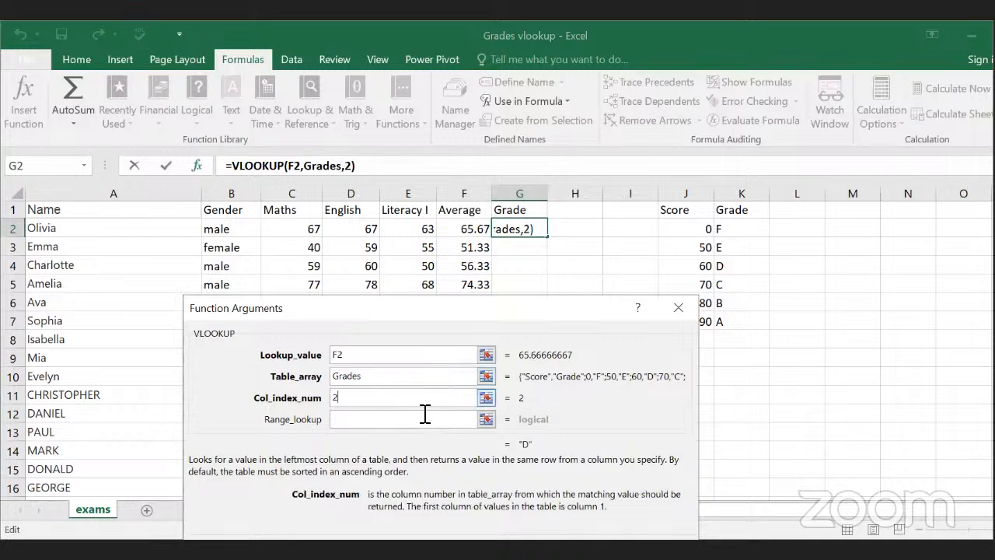
{"action": "type", "text": "1"}
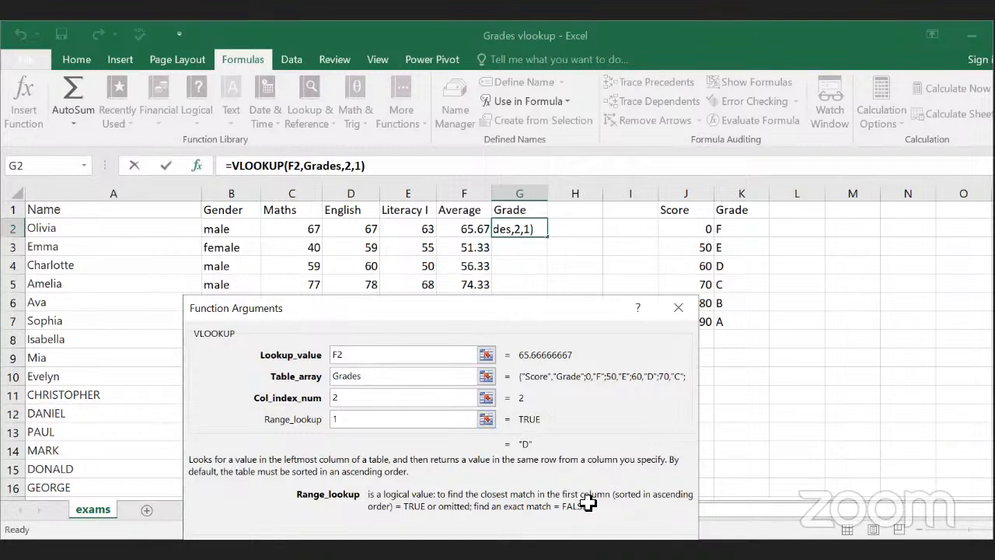
{"action": "key", "text": "Return"}
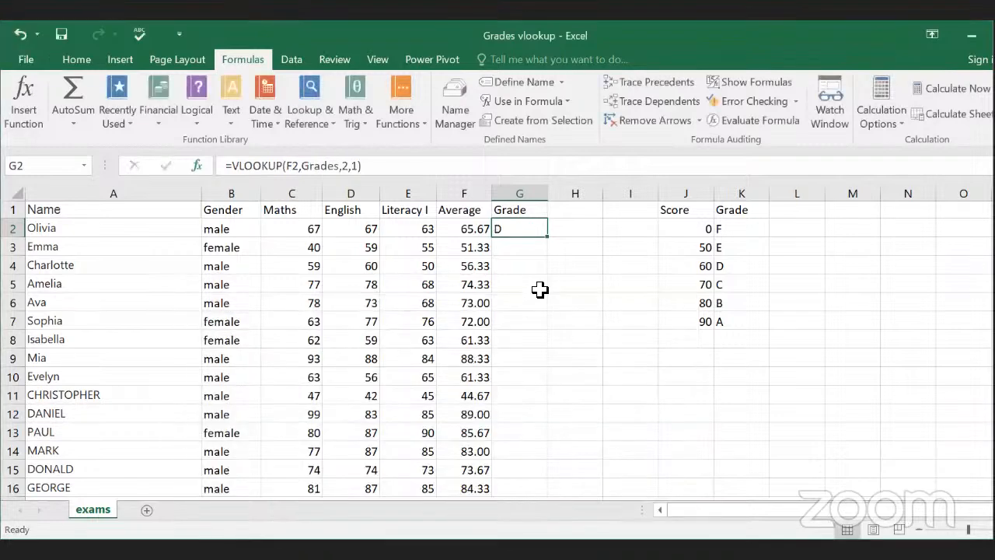
{"action": "double_click", "coordinate": [548, 238]}
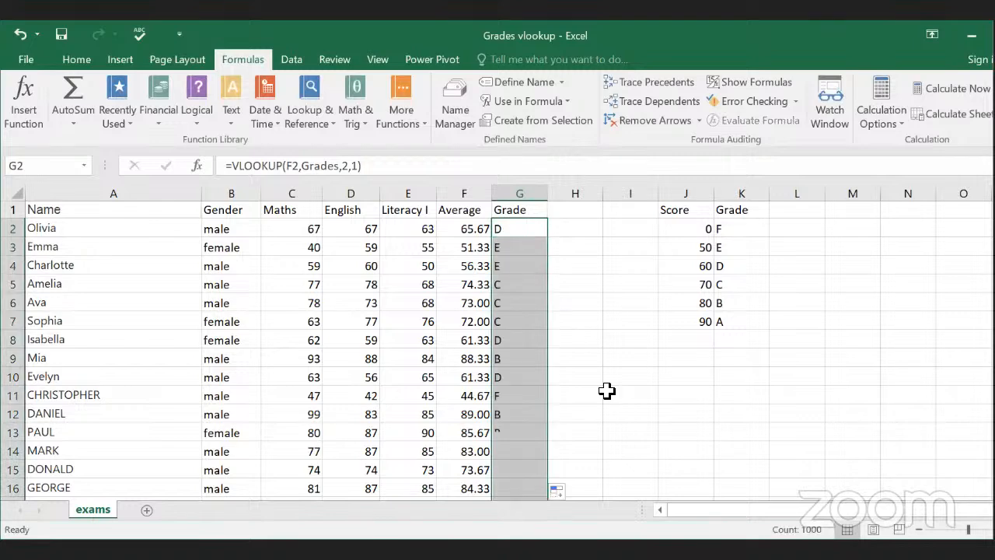
Step: Examine the filled grades down column G against the averages in column F, and return to G2
{"action": "scroll", "coordinate": [538, 422], "scroll_direction": "down", "scroll_amount": 12}
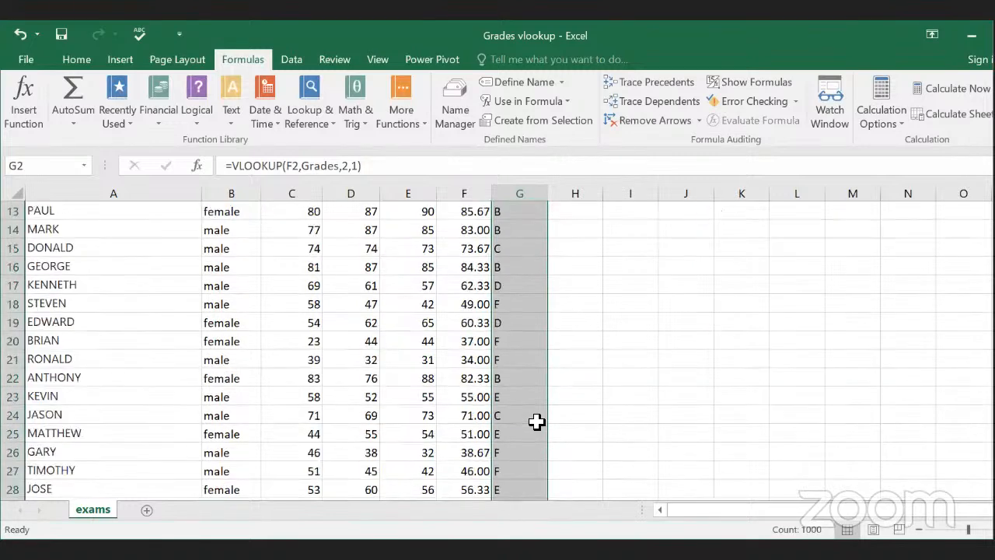
{"action": "scroll", "coordinate": [538, 420], "scroll_direction": "down", "scroll_amount": 1}
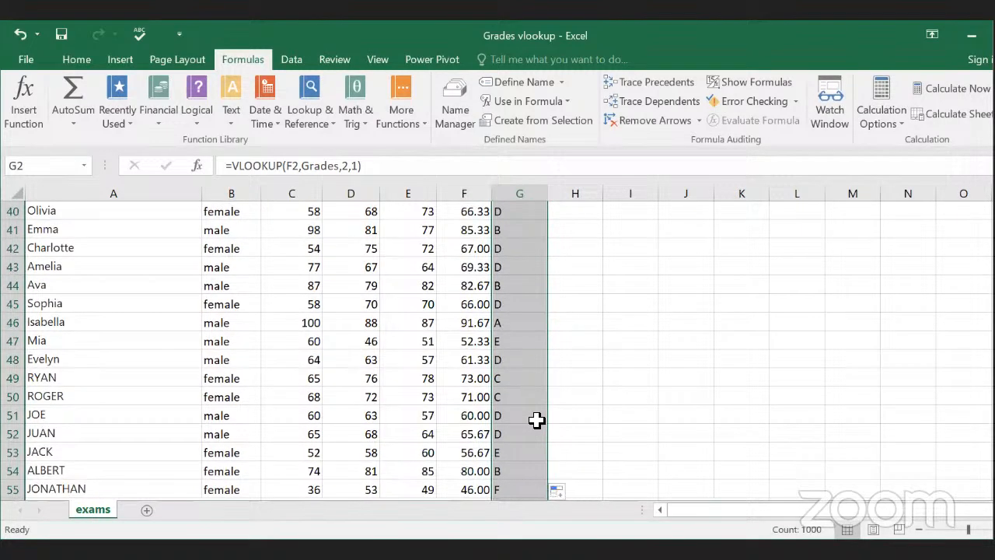
{"action": "scroll", "coordinate": [538, 420], "scroll_direction": "down", "scroll_amount": 3}
{"action": "scroll", "coordinate": [537, 419], "scroll_direction": "down", "scroll_amount": 18}
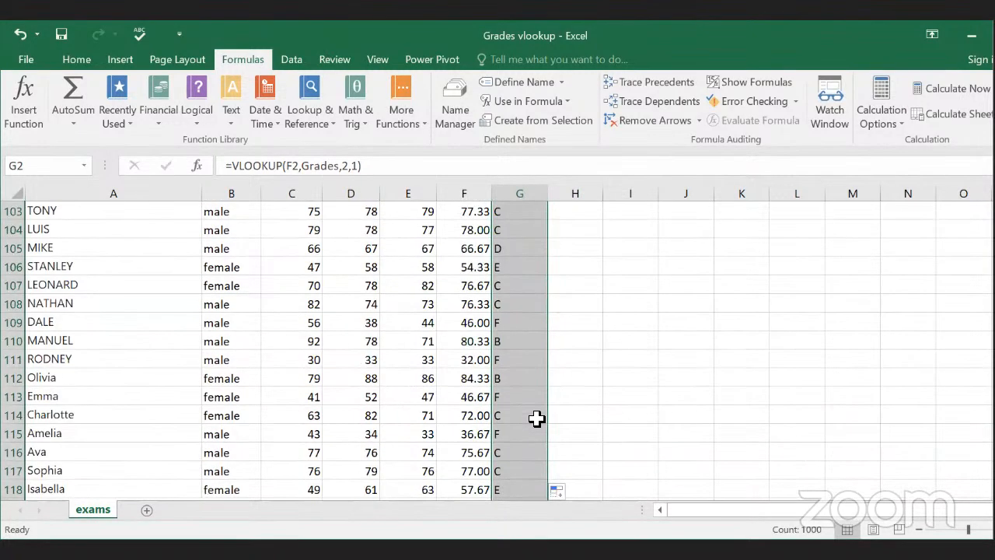
{"action": "scroll", "coordinate": [537, 420], "scroll_direction": "down", "scroll_amount": 4}
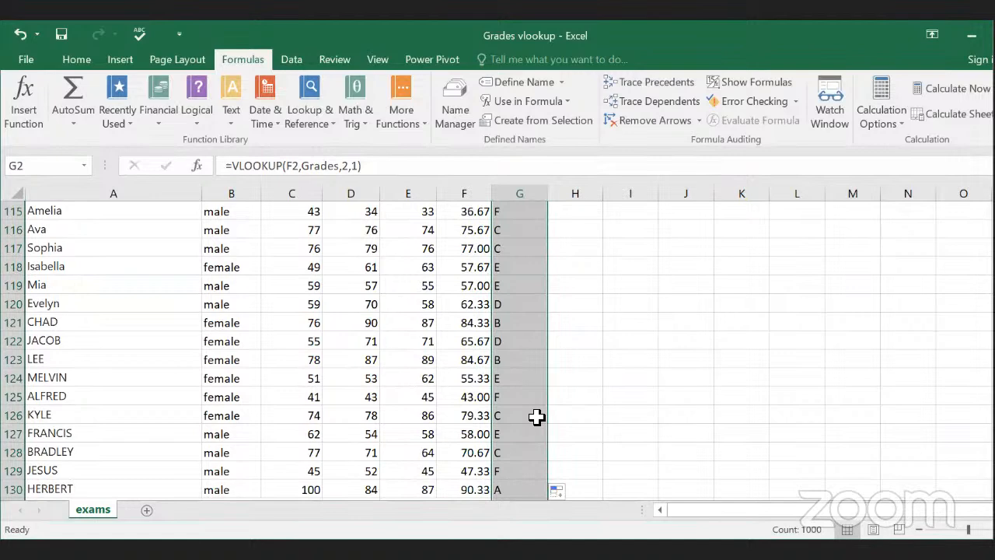
{"action": "scroll", "coordinate": [536, 418], "scroll_direction": "down", "scroll_amount": 15}
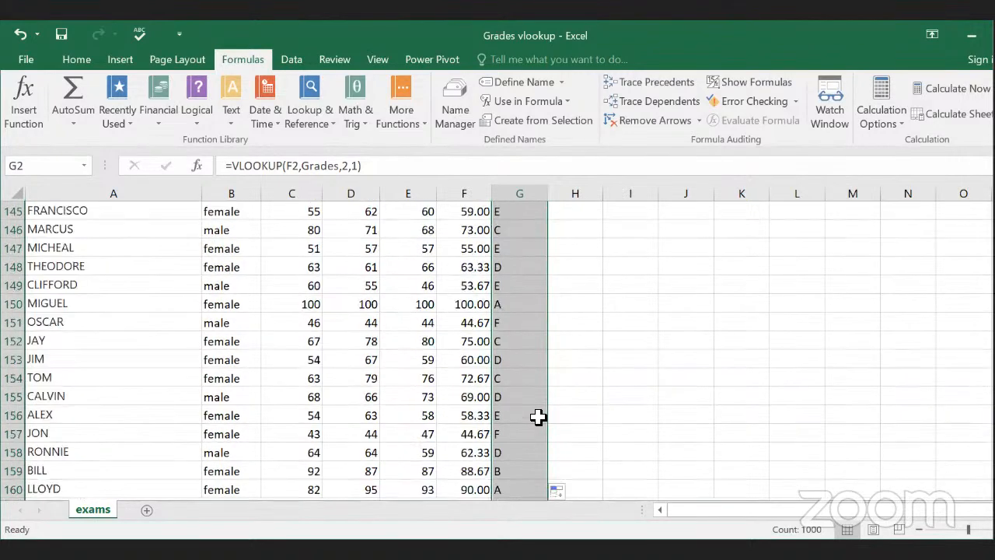
{"action": "scroll", "coordinate": [538, 418], "scroll_direction": "down", "scroll_amount": 5}
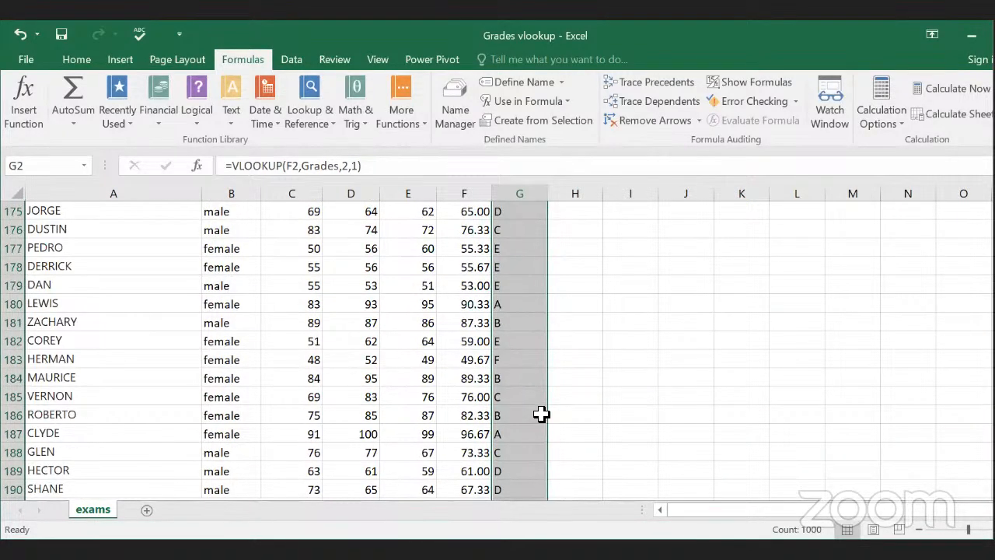
{"action": "scroll", "coordinate": [542, 413], "scroll_direction": "up", "scroll_amount": 13}
{"action": "scroll", "coordinate": [568, 410], "scroll_direction": "up", "scroll_amount": 20}
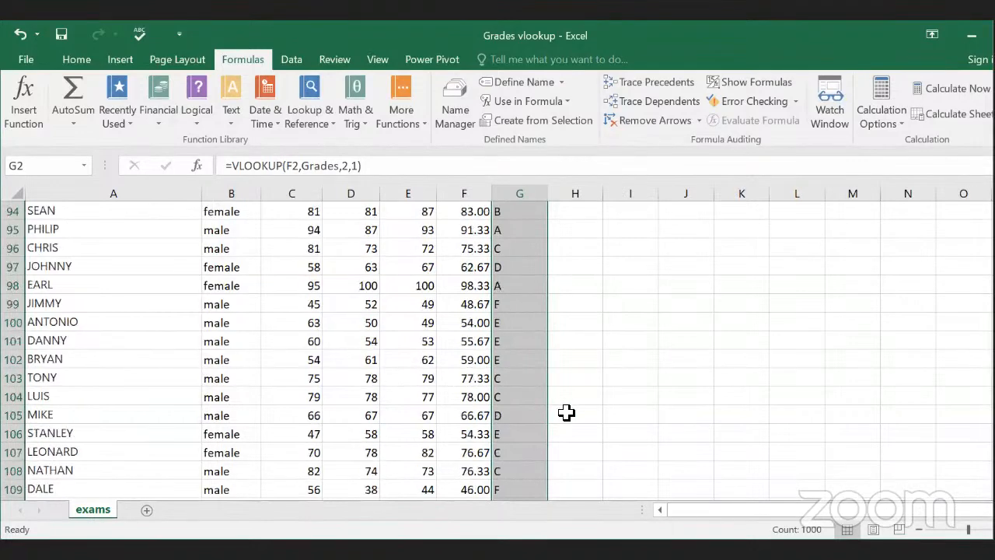
{"action": "left_click", "coordinate": [596, 296]}
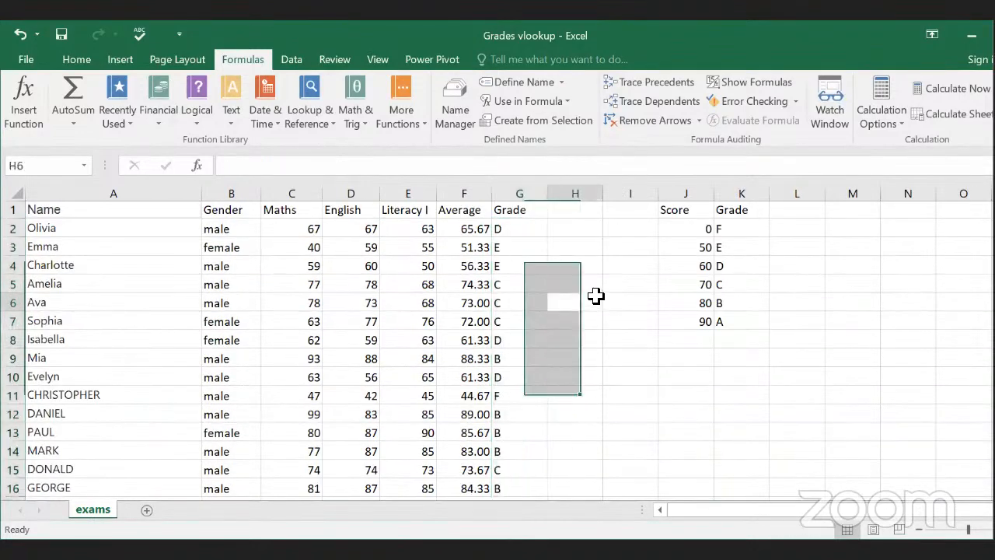
{"action": "left_click", "coordinate": [513, 227]}
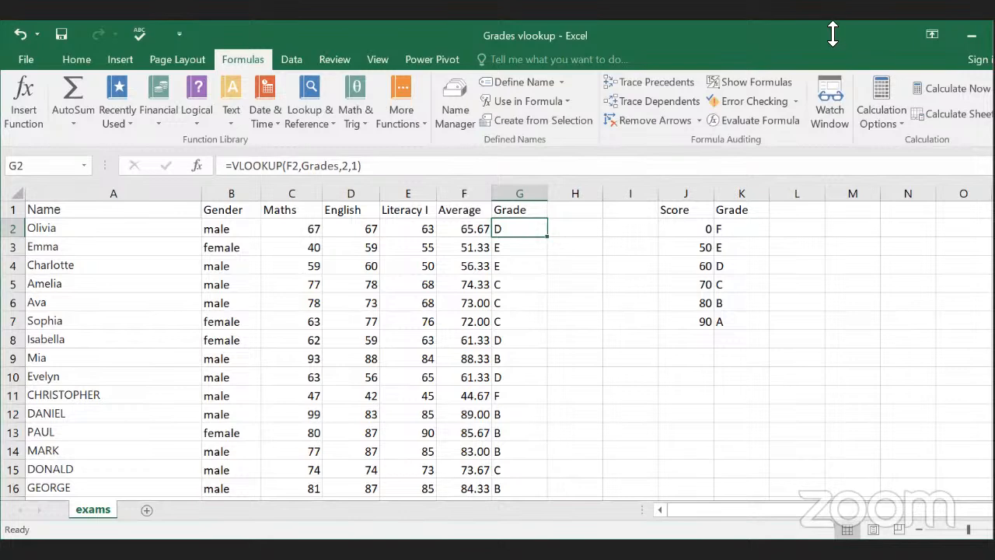
Step: Examine the lettering of the male and female entries in the Gender column from B2 downward
{"action": "left_click", "coordinate": [232, 230]}
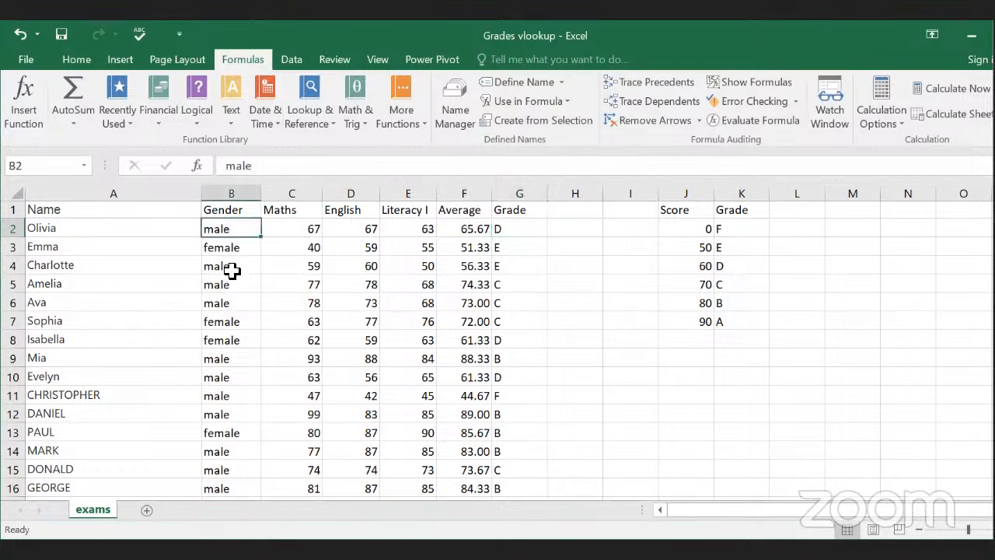
{"action": "left_click_drag", "start_coordinate": [241, 231], "coordinate": [257, 520]}
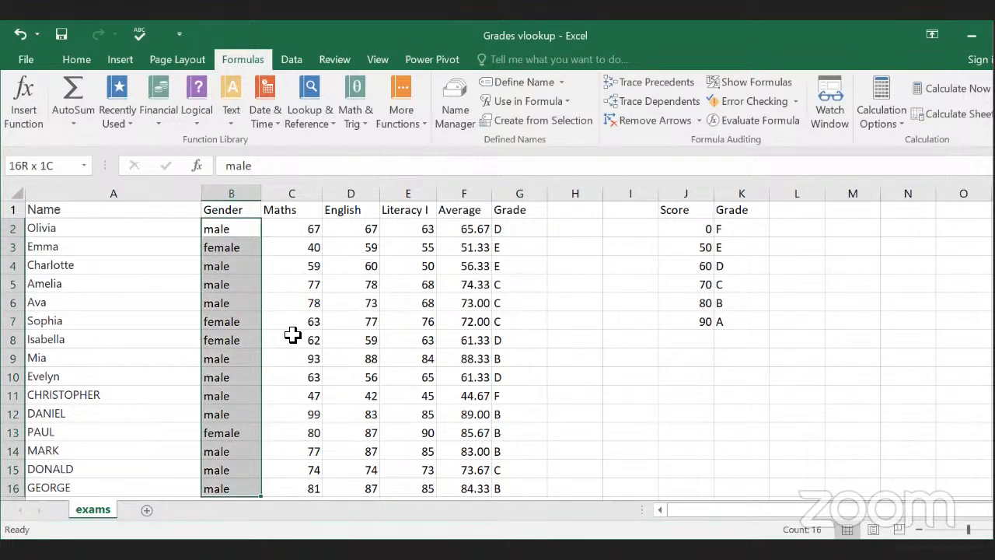
{"action": "left_click_drag", "start_coordinate": [244, 234], "coordinate": [246, 375]}
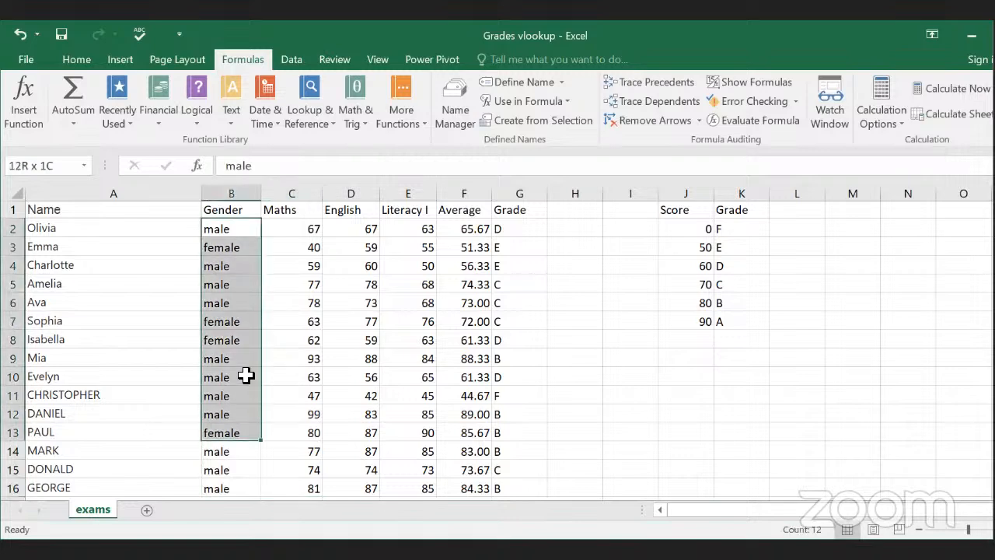
{"action": "left_click", "coordinate": [246, 375]}
{"action": "scroll", "coordinate": [244, 389], "scroll_direction": "down", "scroll_amount": 4}
{"action": "scroll", "coordinate": [244, 389], "scroll_direction": "up", "scroll_amount": 4}
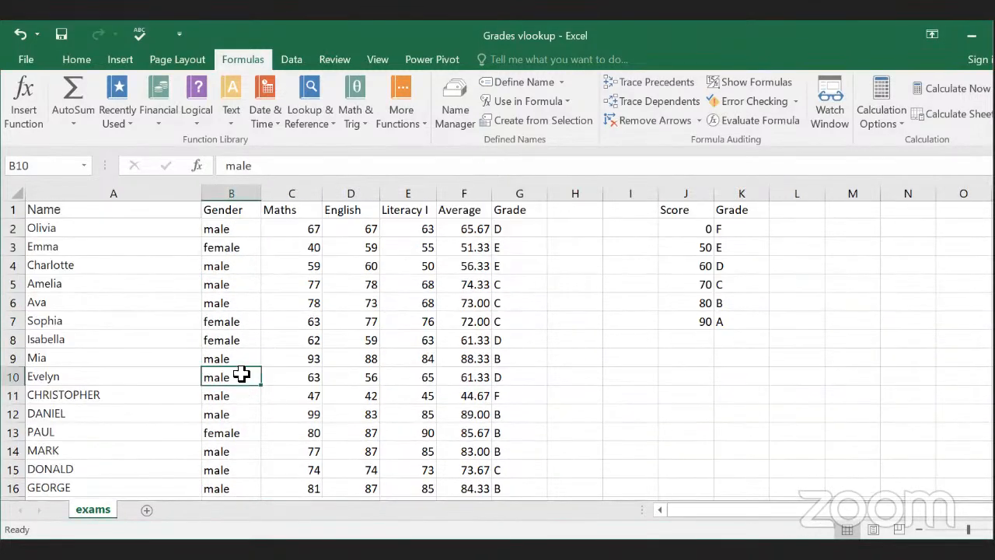
{"action": "left_click_drag", "start_coordinate": [228, 229], "coordinate": [209, 498]}
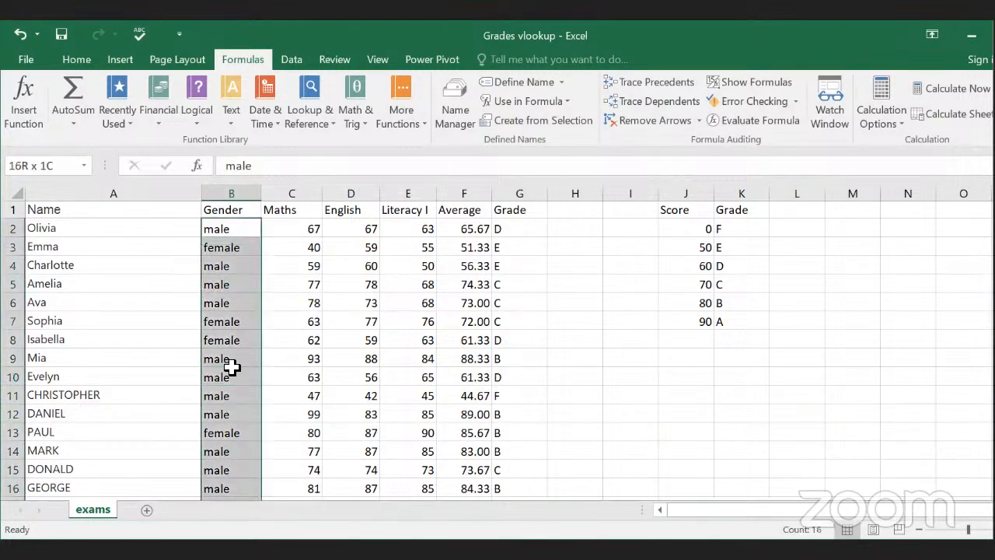
{"action": "left_click", "coordinate": [231, 433]}
{"action": "left_click_drag", "start_coordinate": [233, 229], "coordinate": [231, 377]}
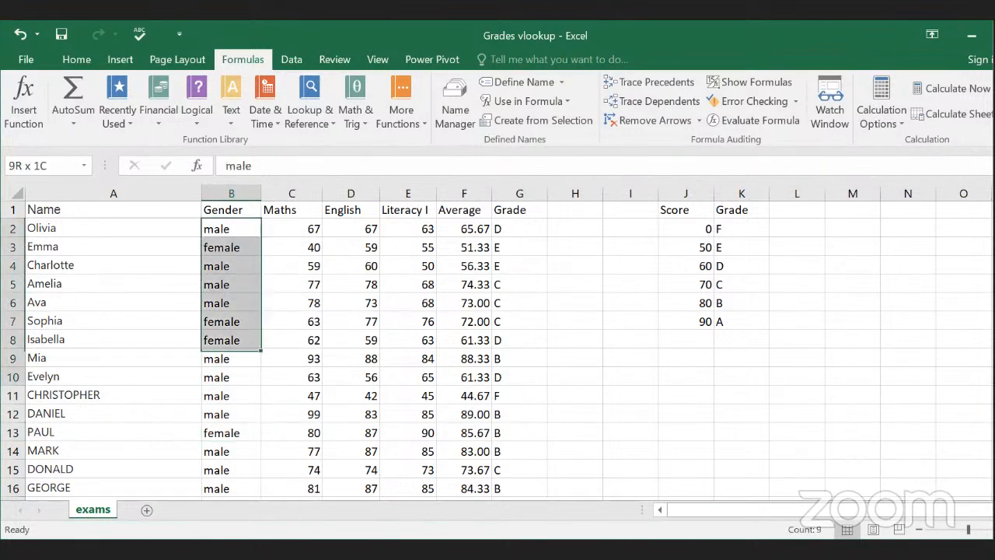
{"action": "left_click", "coordinate": [244, 385]}
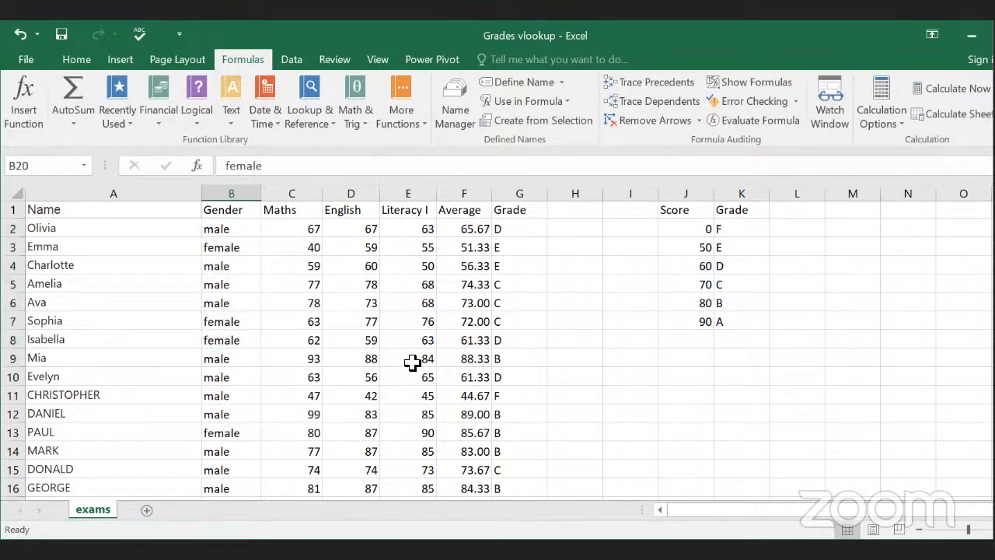
{"action": "left_click", "coordinate": [229, 230]}
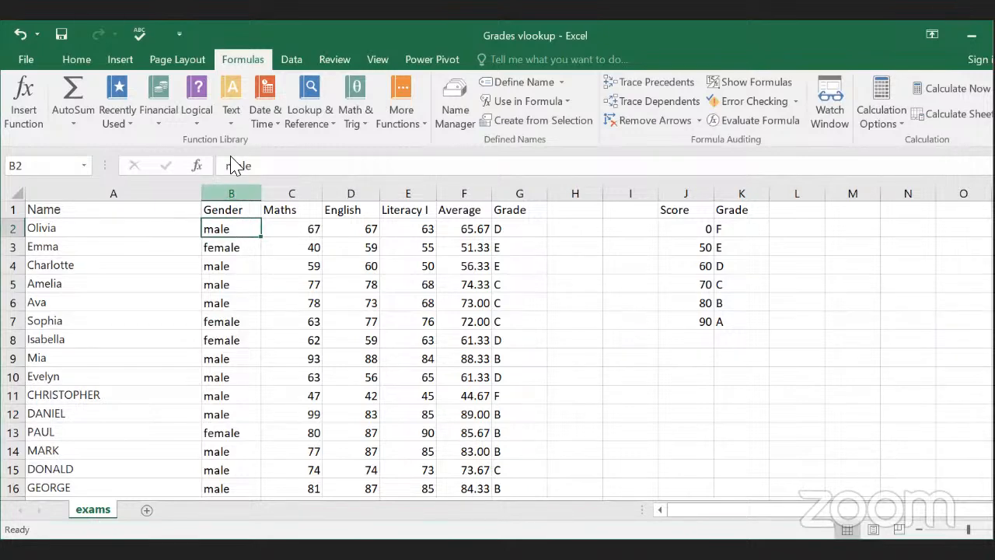
{"action": "left_click", "coordinate": [231, 117]}
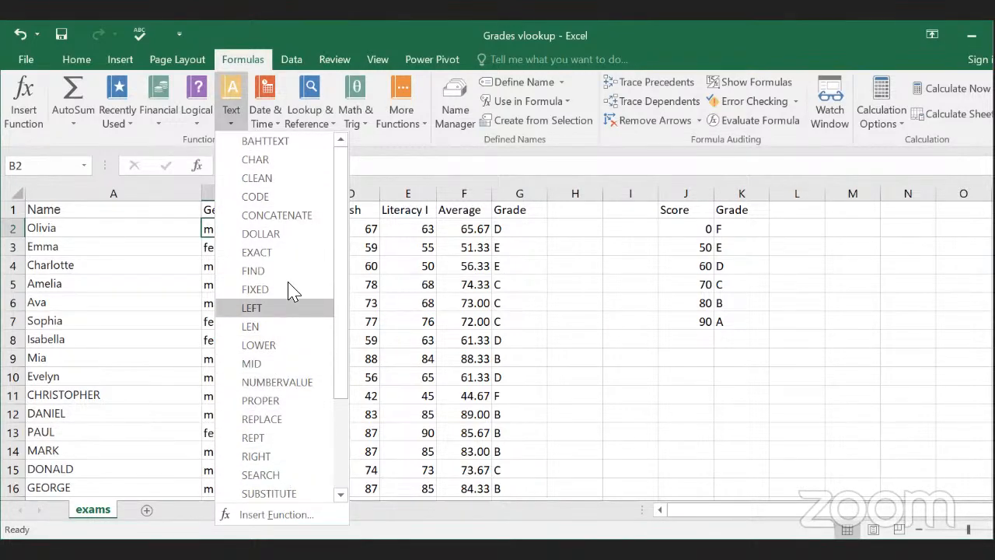
{"action": "scroll", "coordinate": [288, 279], "scroll_direction": "down", "scroll_amount": 3}
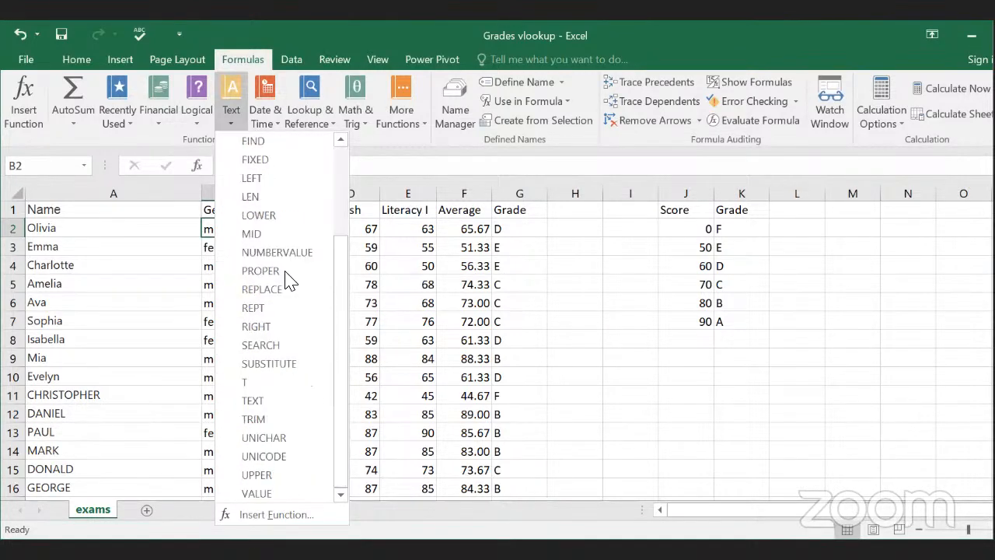
{"action": "left_click", "coordinate": [272, 476]}
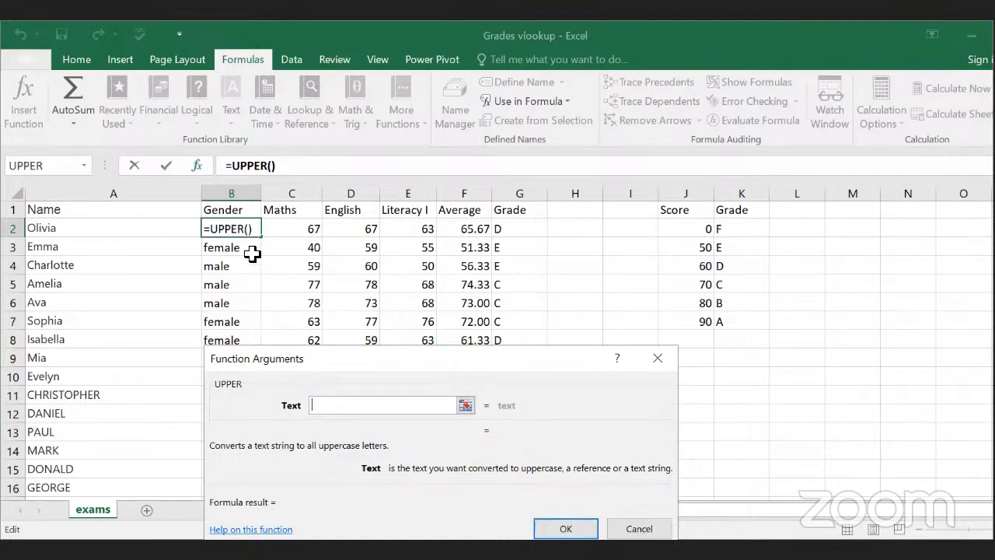
{"action": "left_click", "coordinate": [620, 531]}
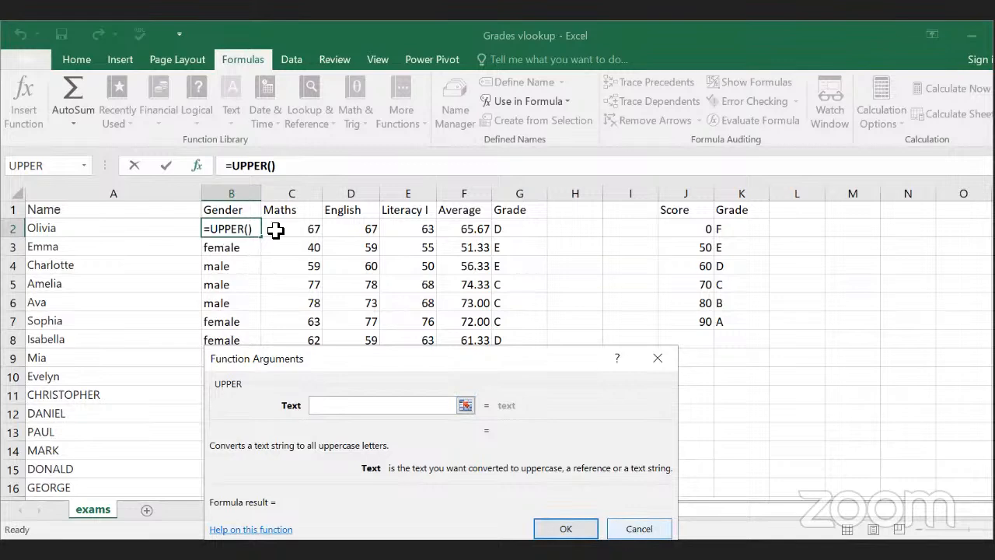
Step: Insert a blank column before the Gender column and narrow it to roughly the Gender column's width
{"action": "left_click", "coordinate": [239, 194]}
{"action": "right_click", "coordinate": [239, 193]}
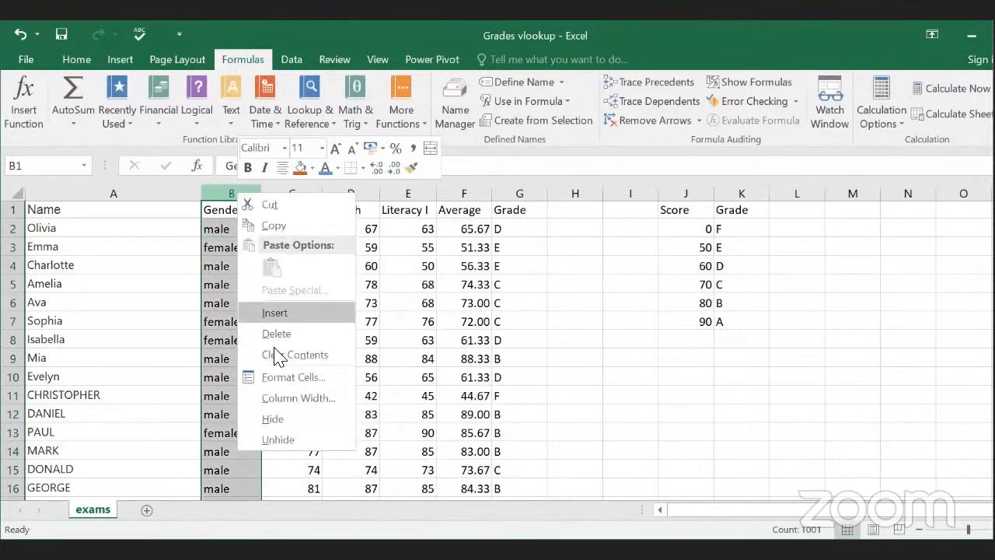
{"action": "left_click", "coordinate": [282, 313]}
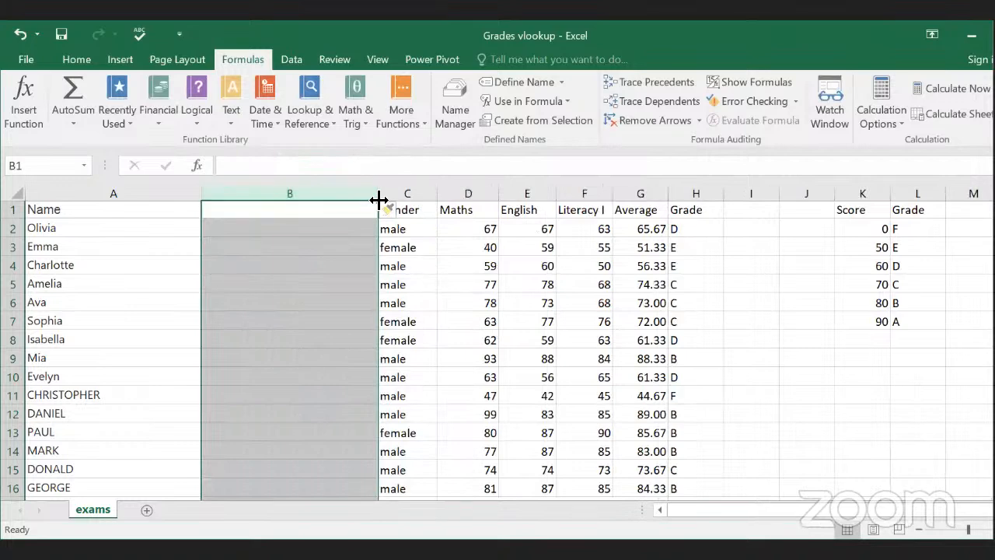
{"action": "left_click_drag", "start_coordinate": [379, 200], "coordinate": [266, 209]}
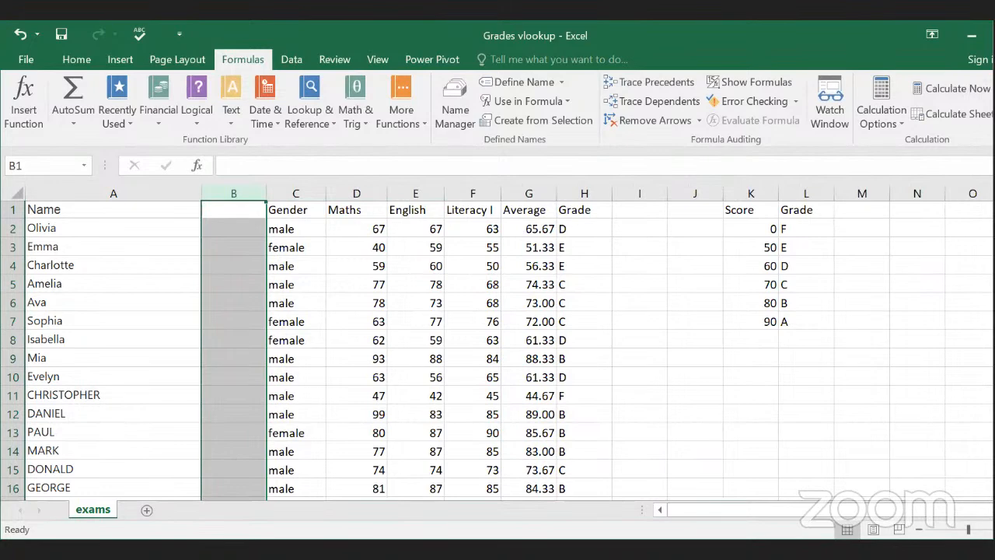
Step: Enter the header Gender in cell B1 of the new blank column
{"action": "left_click", "coordinate": [246, 214]}
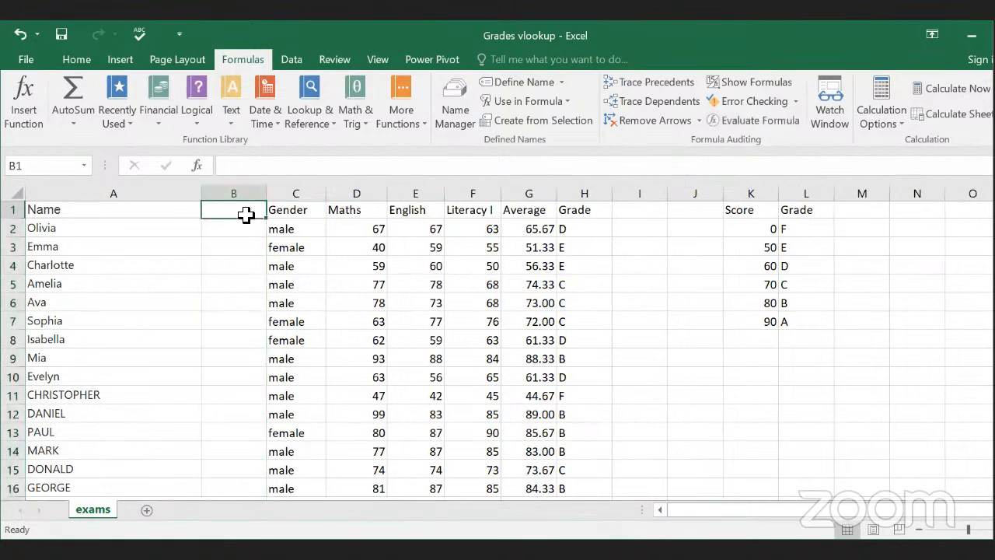
{"action": "type", "text": "Gender"}
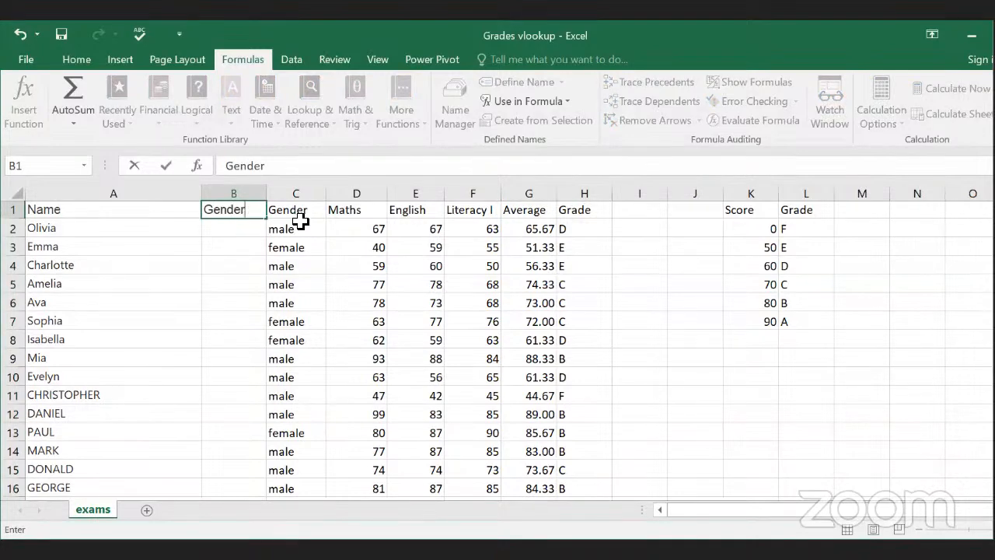
{"action": "left_click", "coordinate": [291, 228]}
Step: Convert C2 to uppercase in B2 with the UPPER function and fill the formula down column B
{"action": "left_click", "coordinate": [251, 230]}
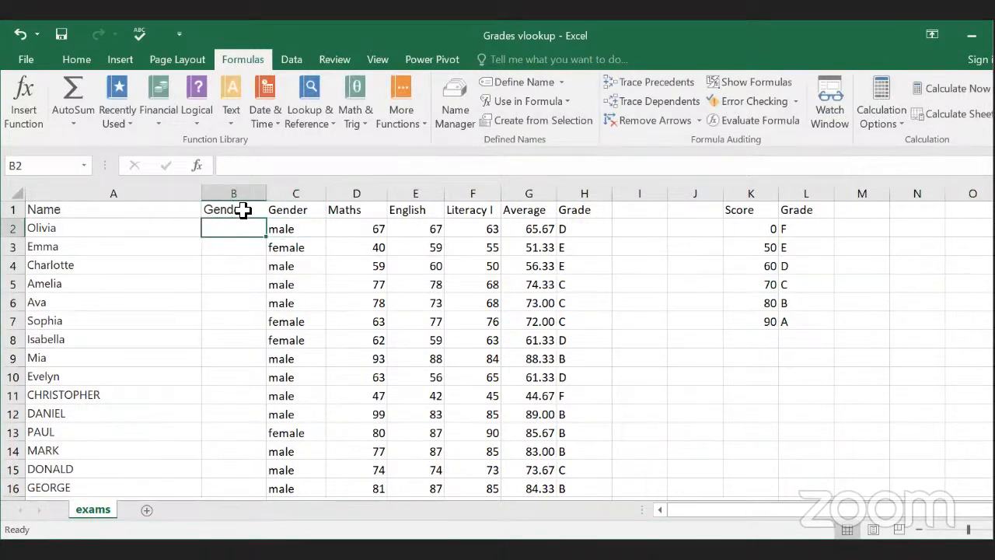
{"action": "left_click", "coordinate": [231, 109]}
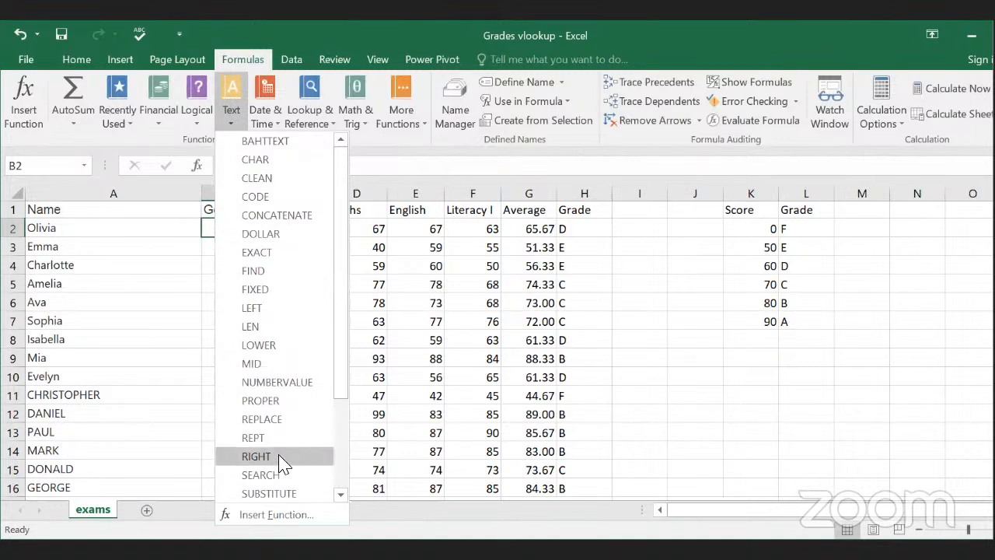
{"action": "scroll", "coordinate": [272, 346], "scroll_direction": "down", "scroll_amount": 3}
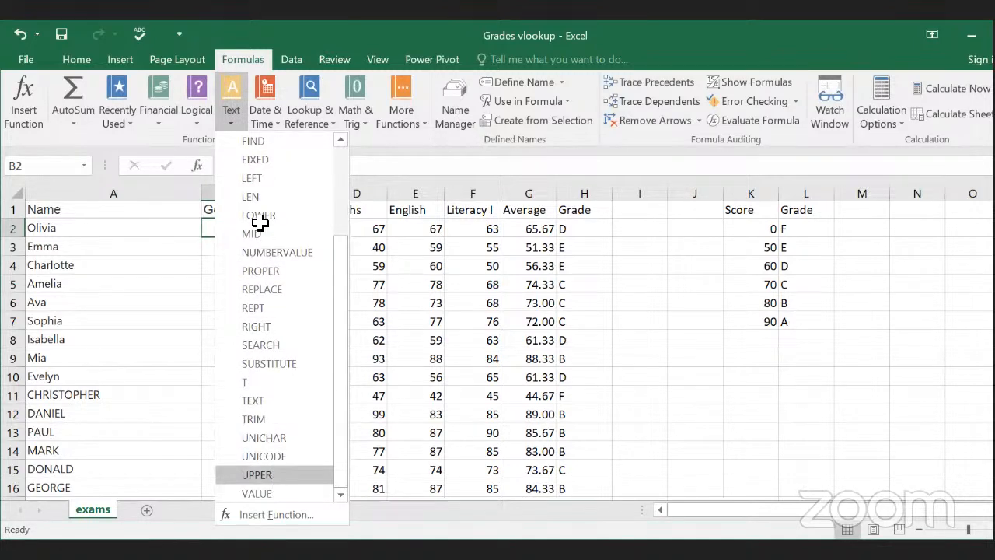
{"action": "left_click", "coordinate": [257, 475]}
{"action": "left_click", "coordinate": [292, 229]}
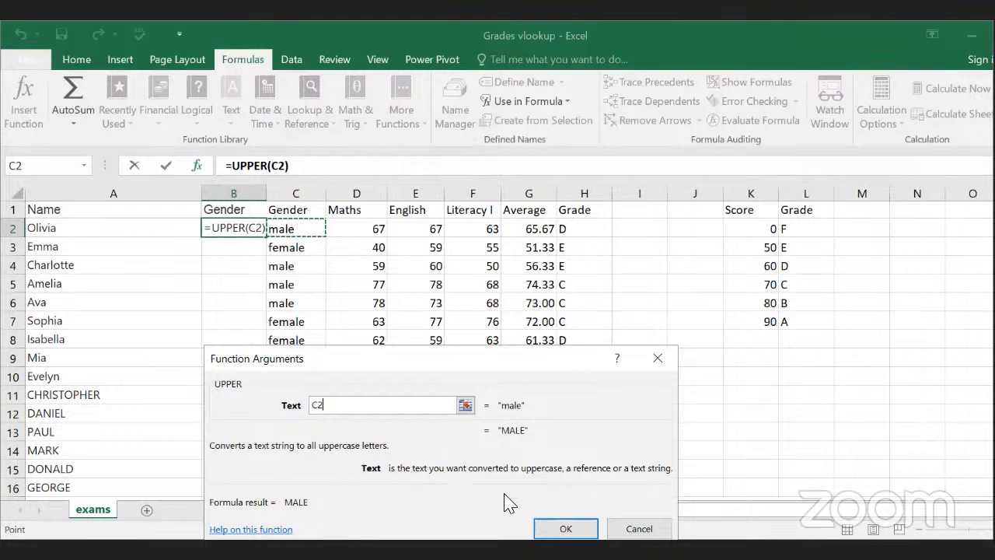
{"action": "key", "text": "Return"}
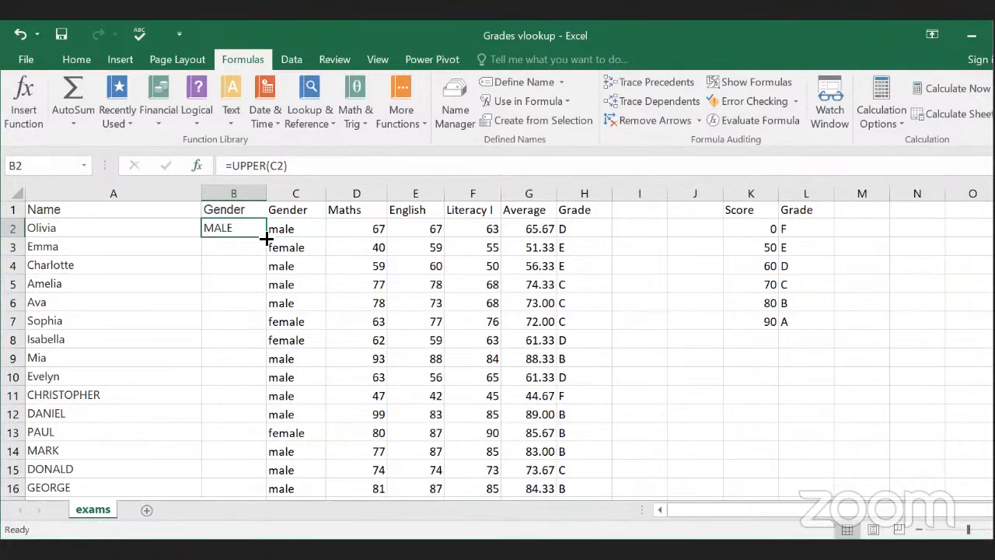
{"action": "double_click", "coordinate": [267, 239]}
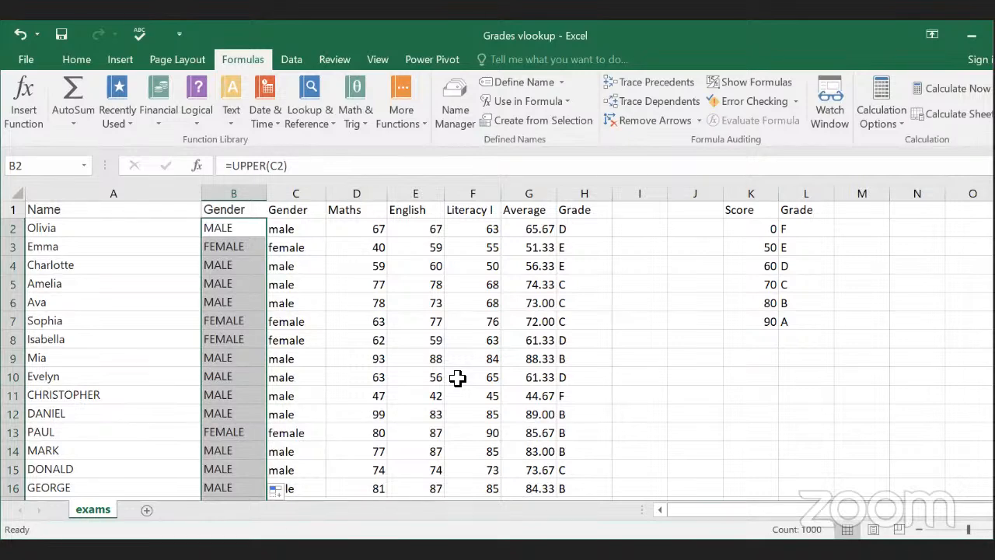
Step: Compare the filled uppercase entries in column B with the original Gender entries in column C
{"action": "left_click", "coordinate": [307, 357]}
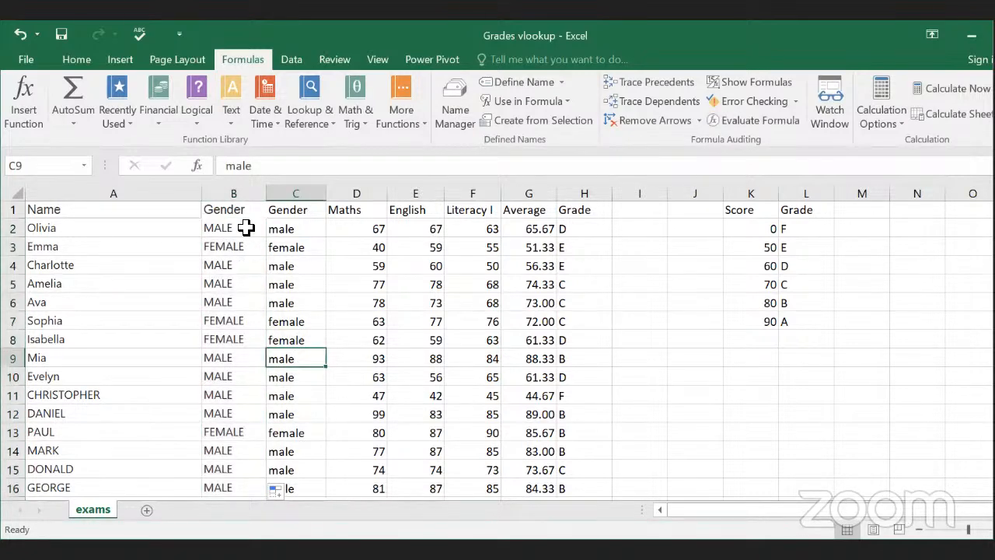
{"action": "left_click_drag", "start_coordinate": [246, 226], "coordinate": [247, 475]}
{"action": "left_click", "coordinate": [303, 358]}
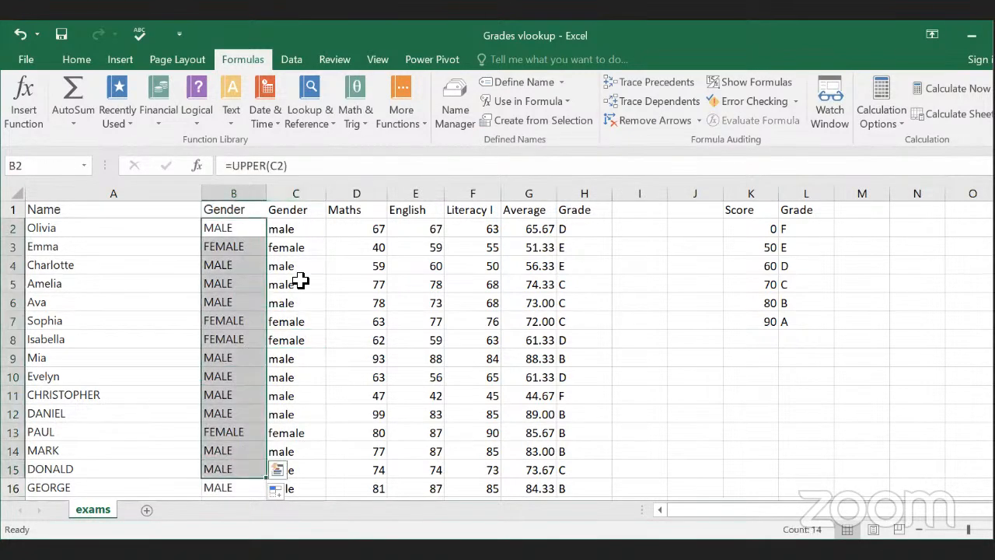
Step: Try deleting the original Gender column C, and undo the deletion
{"action": "left_click", "coordinate": [300, 199]}
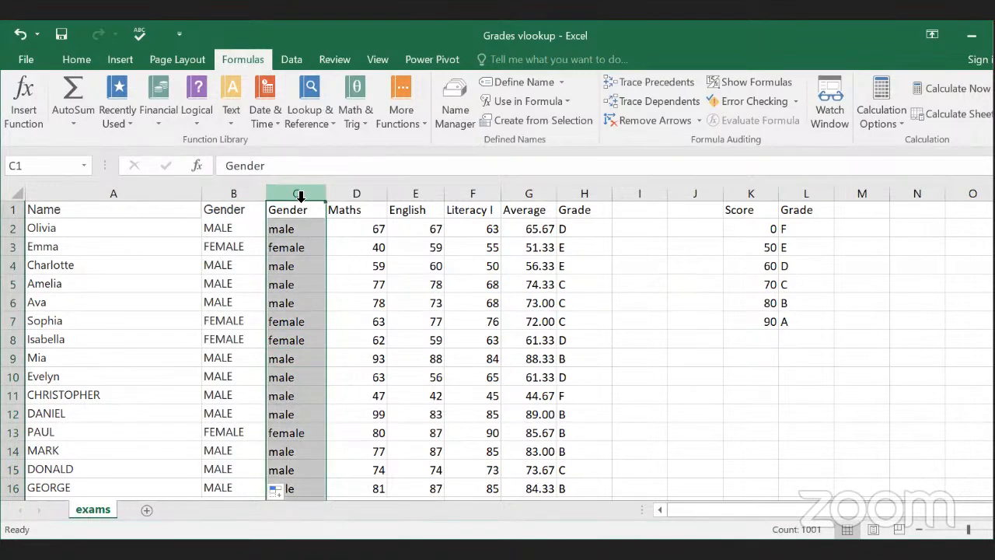
{"action": "right_click", "coordinate": [301, 196]}
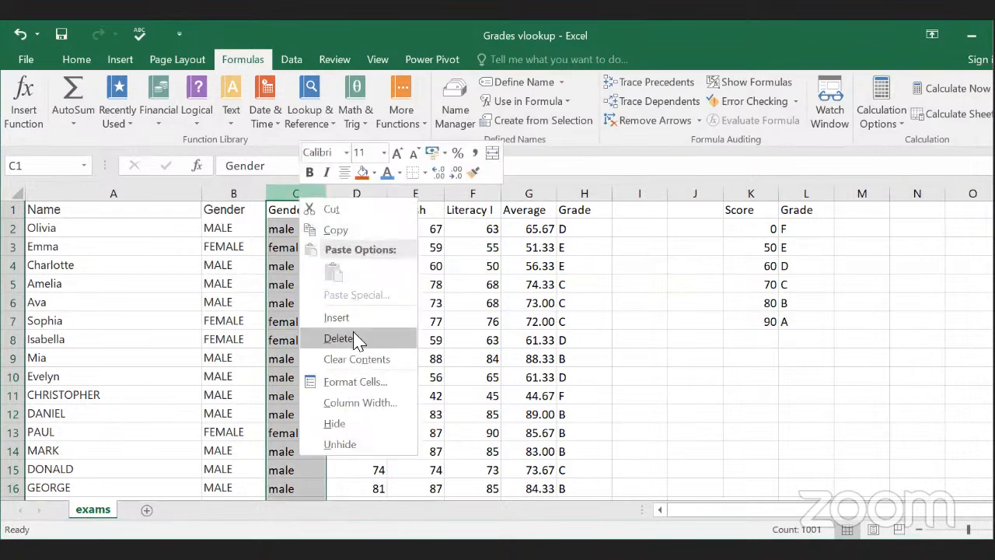
{"action": "left_click", "coordinate": [360, 342]}
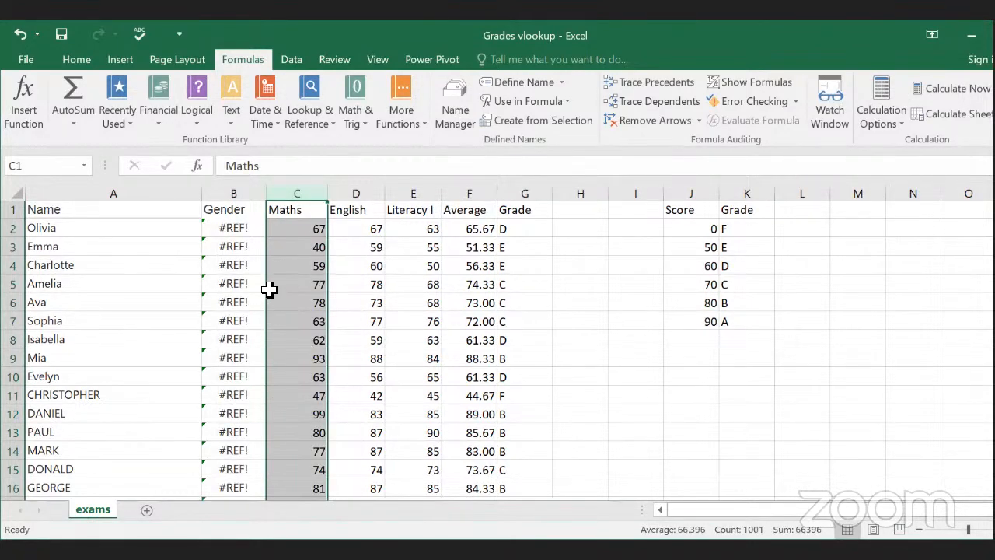
{"action": "key", "text": "ctrl+z"}
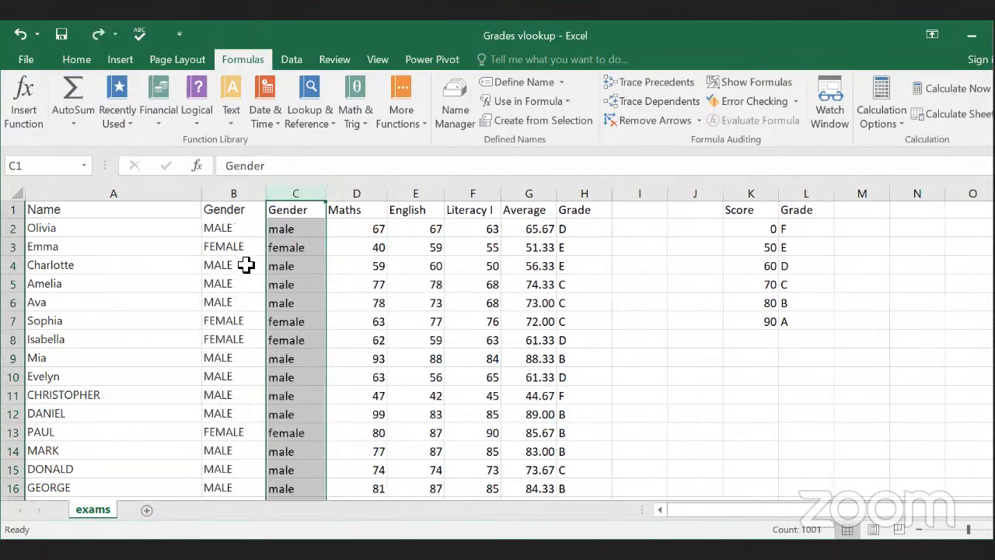
Step: Examine the UPPER results from B2 to B12 beside the original Gender column
{"action": "left_click", "coordinate": [231, 226]}
{"action": "left_click", "coordinate": [233, 416], "text": "shift"}
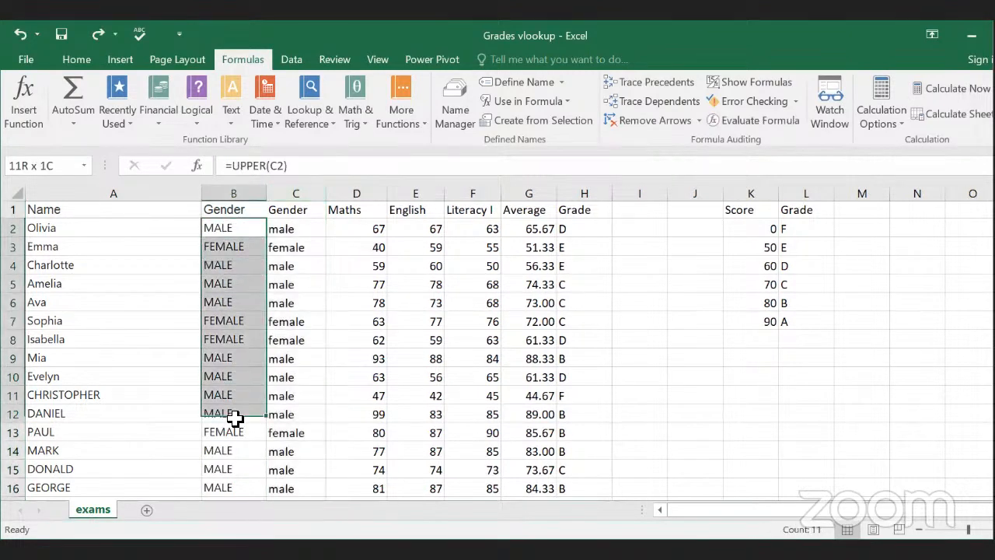
{"action": "left_click", "coordinate": [308, 284]}
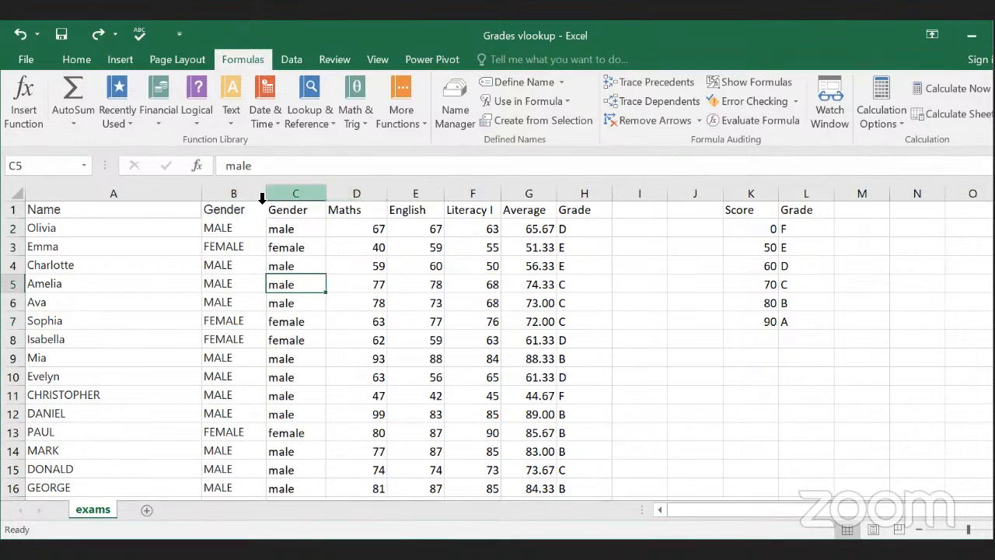
Step: Insert a column about as wide as the Gender column before the uppercase Gender column, and head it SEX
{"action": "left_click", "coordinate": [231, 194]}
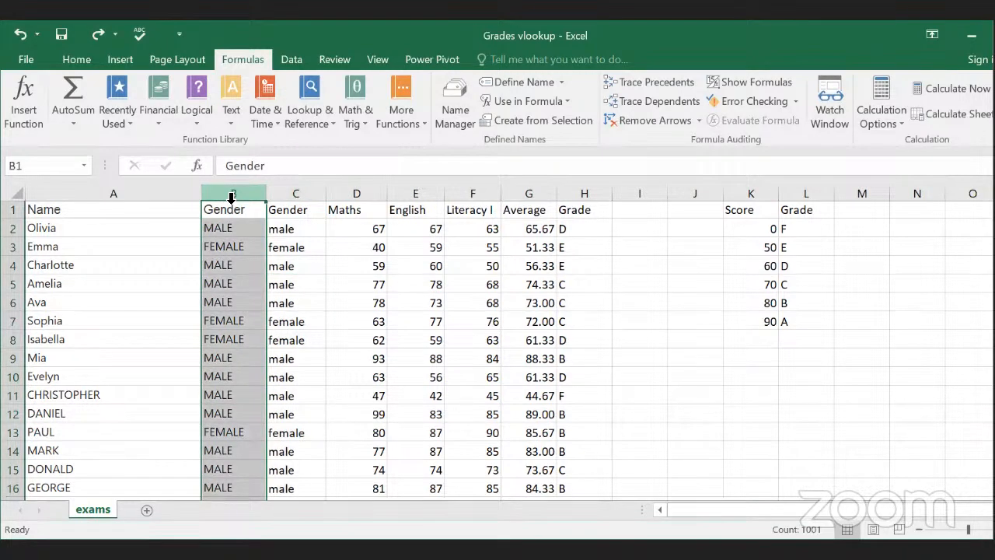
{"action": "right_click", "coordinate": [231, 198]}
{"action": "left_click", "coordinate": [291, 319]}
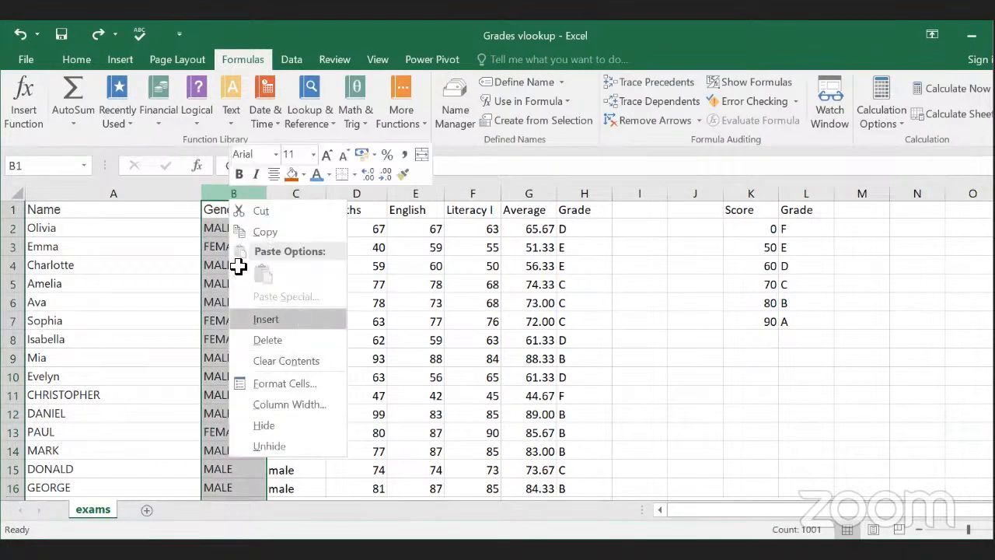
{"action": "left_click_drag", "start_coordinate": [378, 196], "coordinate": [266, 200]}
{"action": "left_click", "coordinate": [233, 212]}
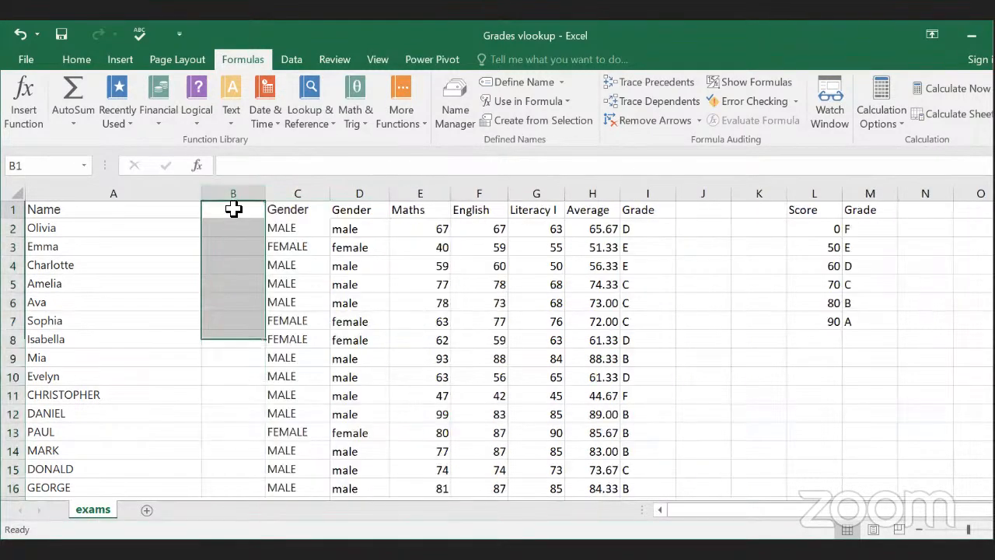
{"action": "type", "text": "SEX"}
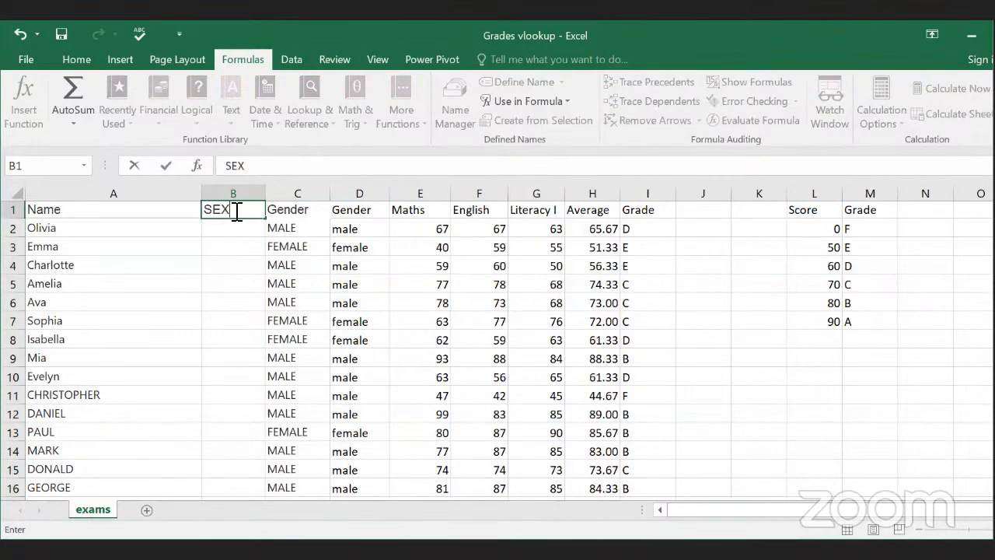
{"action": "left_click", "coordinate": [241, 227]}
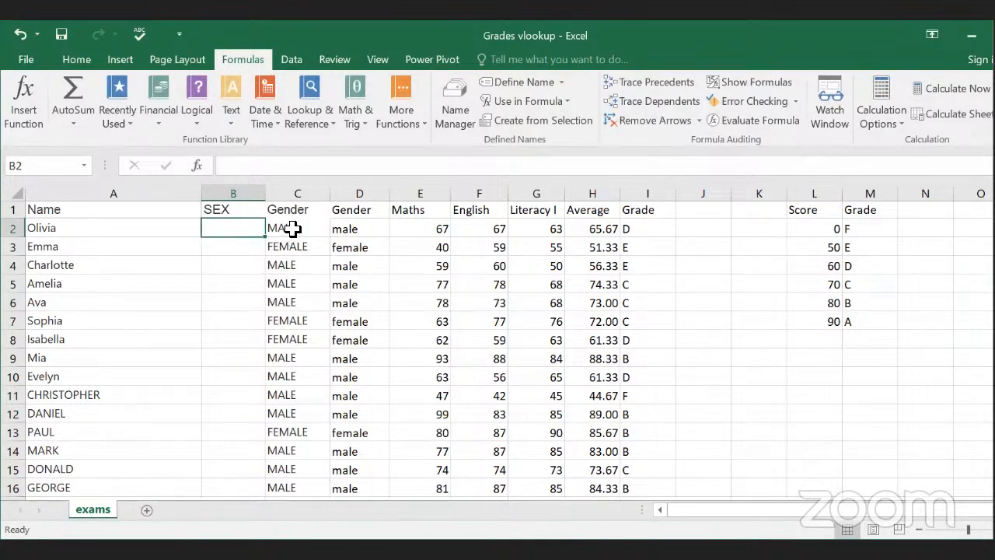
Step: Examine the uppercase MALE and FEMALE entries in column C from C2 downward
{"action": "left_click_drag", "start_coordinate": [291, 228], "coordinate": [280, 502]}
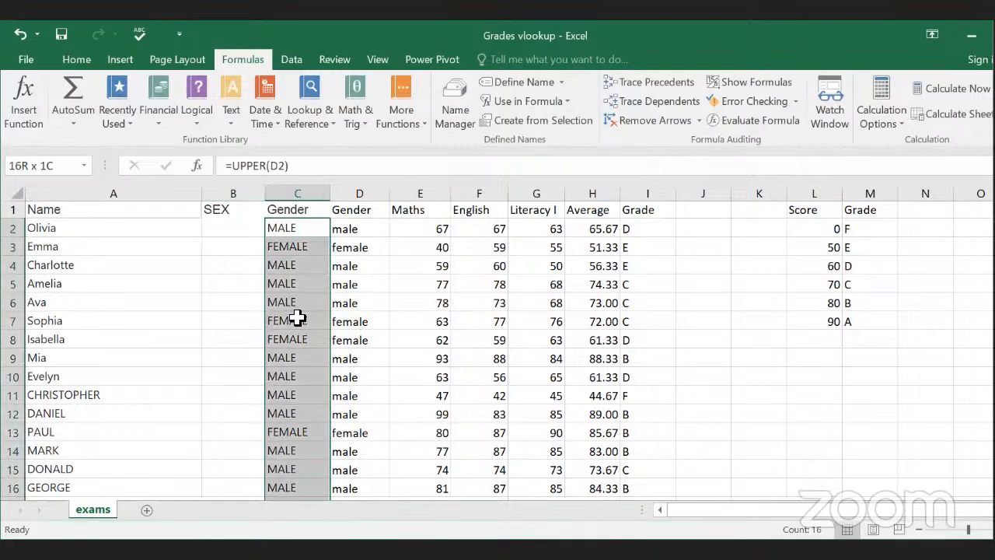
{"action": "left_click", "coordinate": [286, 469]}
{"action": "left_click_drag", "start_coordinate": [298, 227], "coordinate": [292, 469]}
Step: Set up a LEFT formula in B2 with C2 as the text and 1 as the number of characters
{"action": "left_click", "coordinate": [222, 227]}
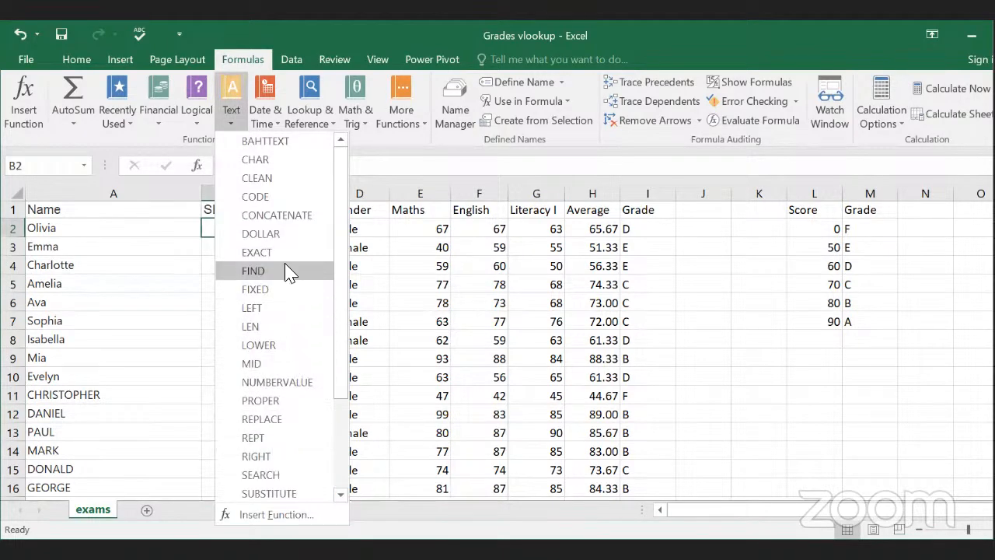
{"action": "scroll", "coordinate": [287, 435], "scroll_direction": "down", "scroll_amount": 3}
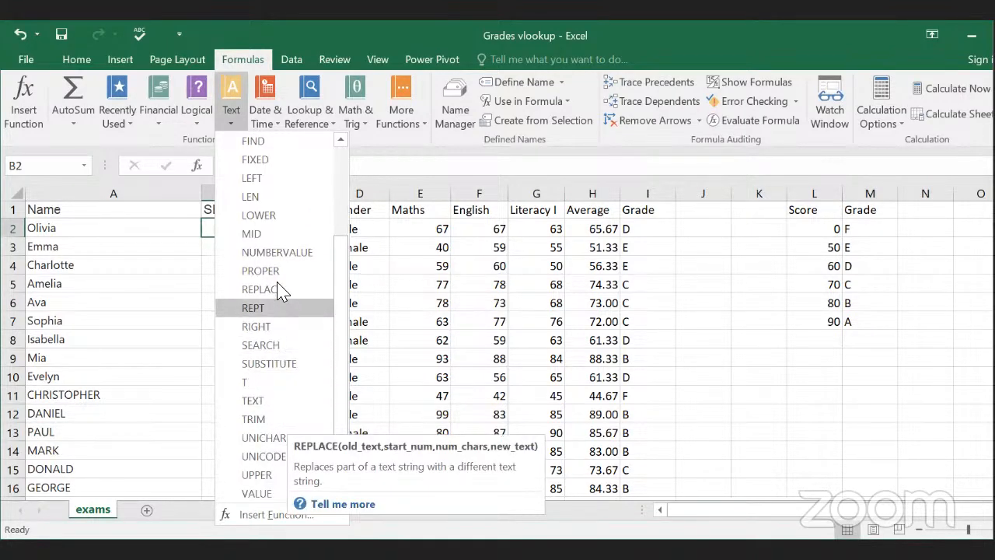
{"action": "scroll", "coordinate": [284, 315], "scroll_direction": "up", "scroll_amount": 2}
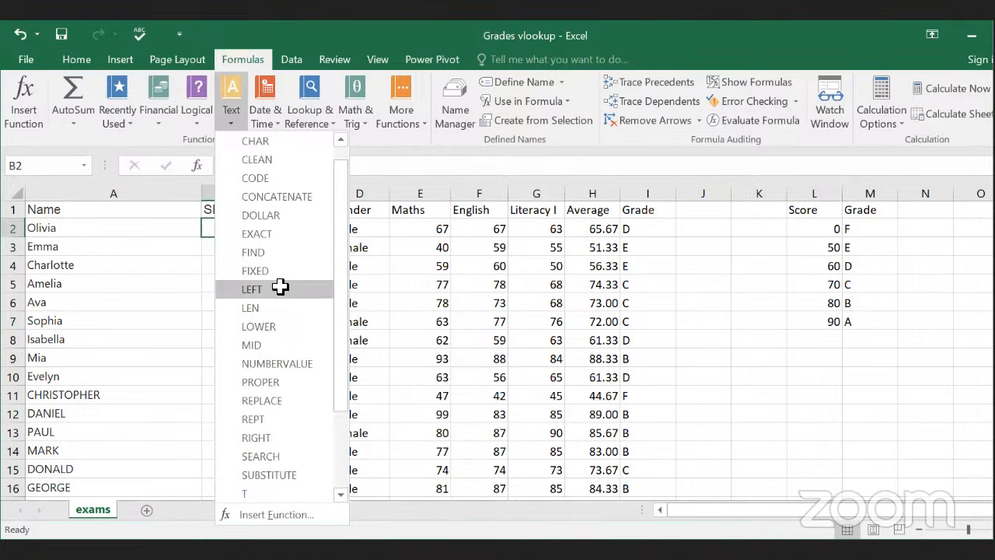
{"action": "left_click", "coordinate": [282, 289]}
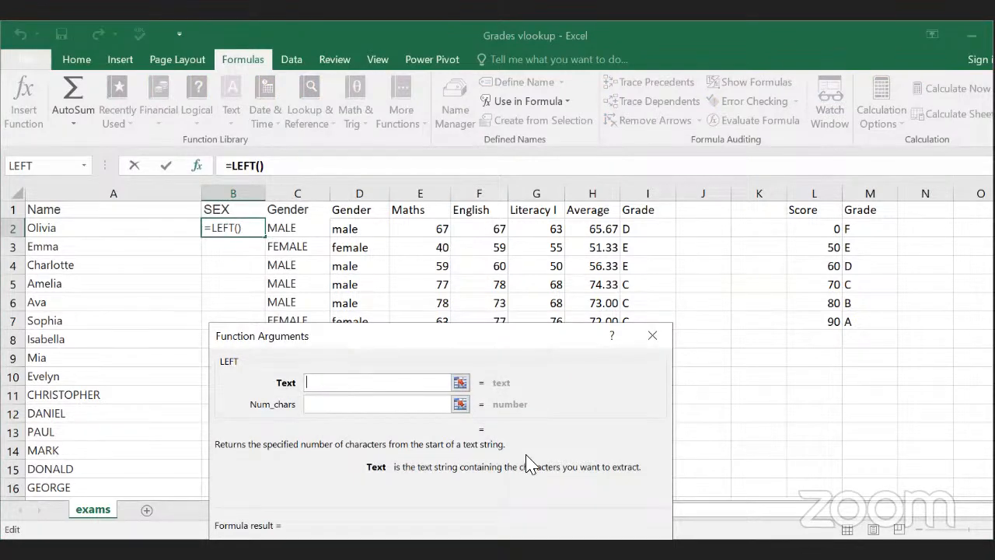
{"action": "left_click", "coordinate": [298, 228]}
{"action": "left_click", "coordinate": [326, 413]}
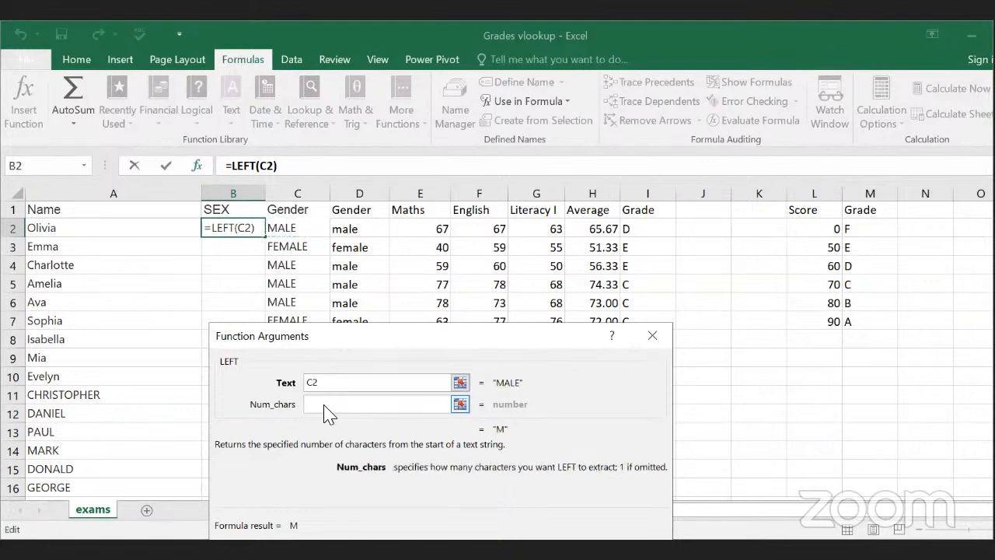
{"action": "type", "text": "1"}
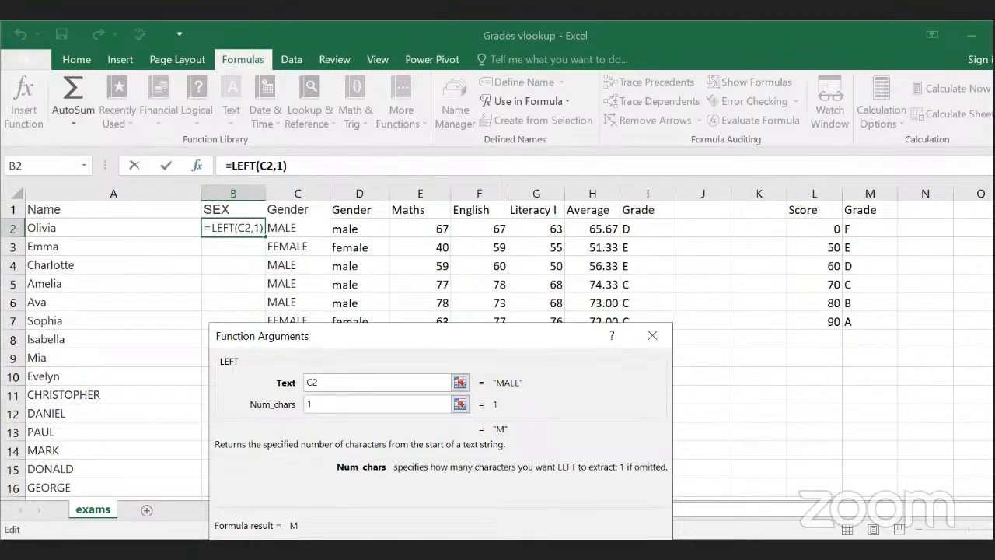
Step: Confirm the formula =LEFT(C2,1) in B2 and fill it down the whole SEX column
{"action": "key", "text": "Return"}
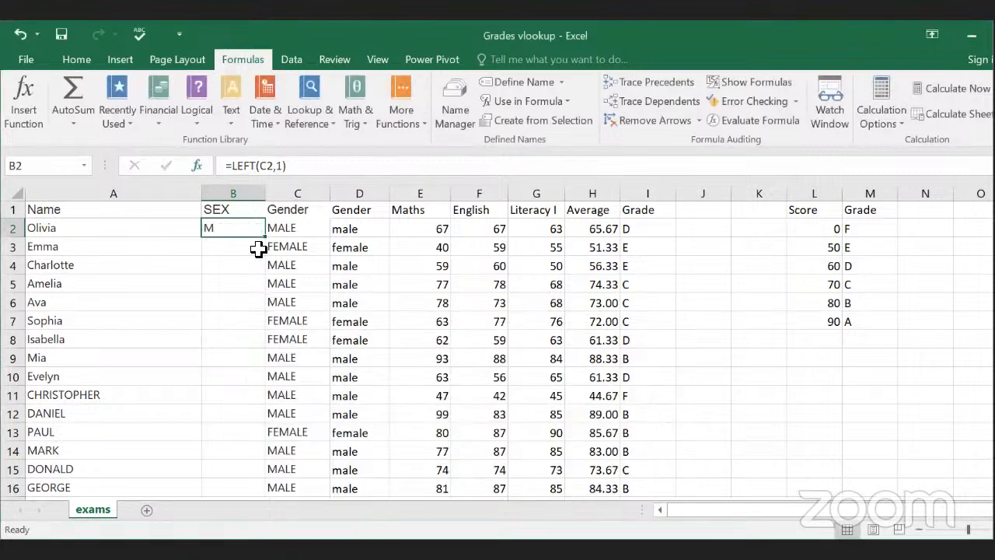
{"action": "double_click", "coordinate": [264, 237]}
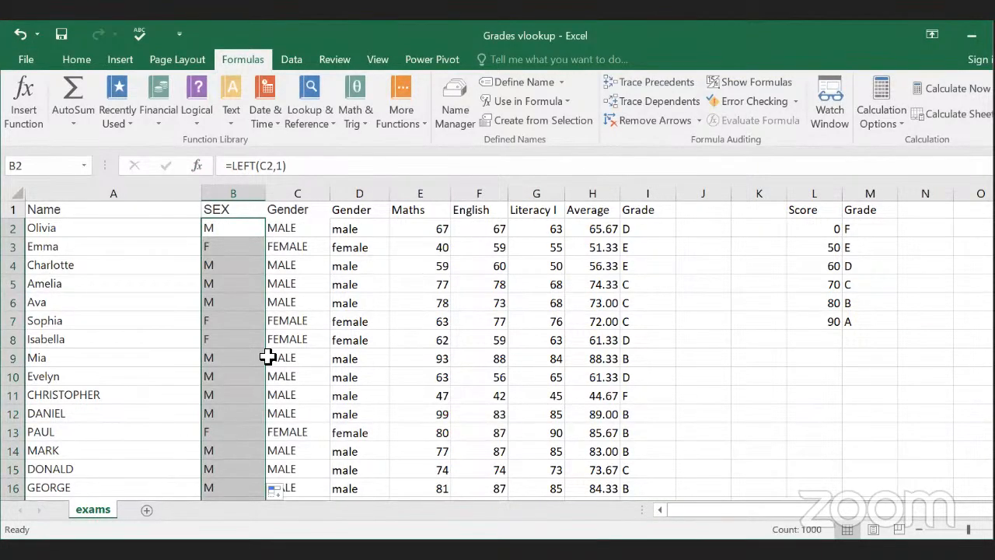
{"action": "scroll", "coordinate": [232, 433], "scroll_direction": "down", "scroll_amount": 7}
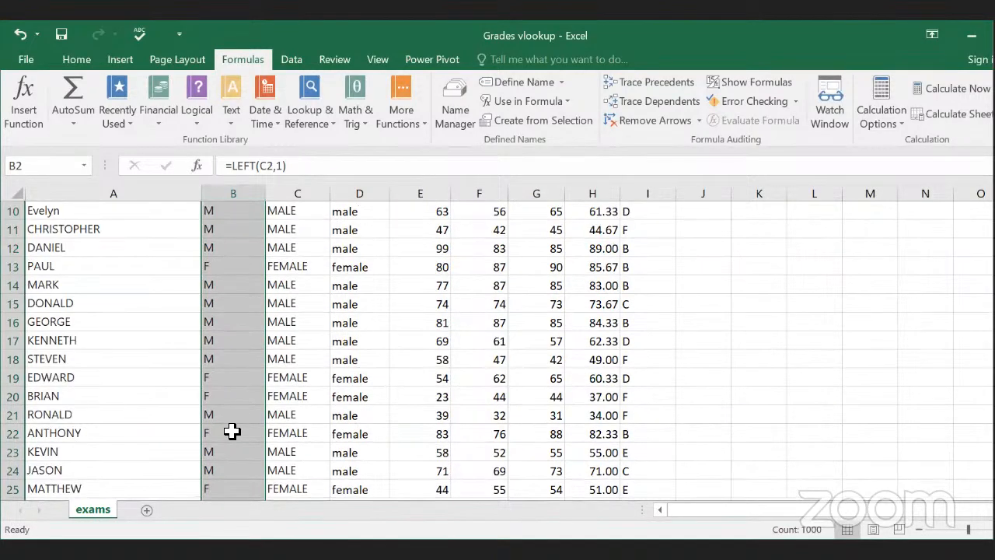
{"action": "scroll", "coordinate": [233, 429], "scroll_direction": "up", "scroll_amount": 7}
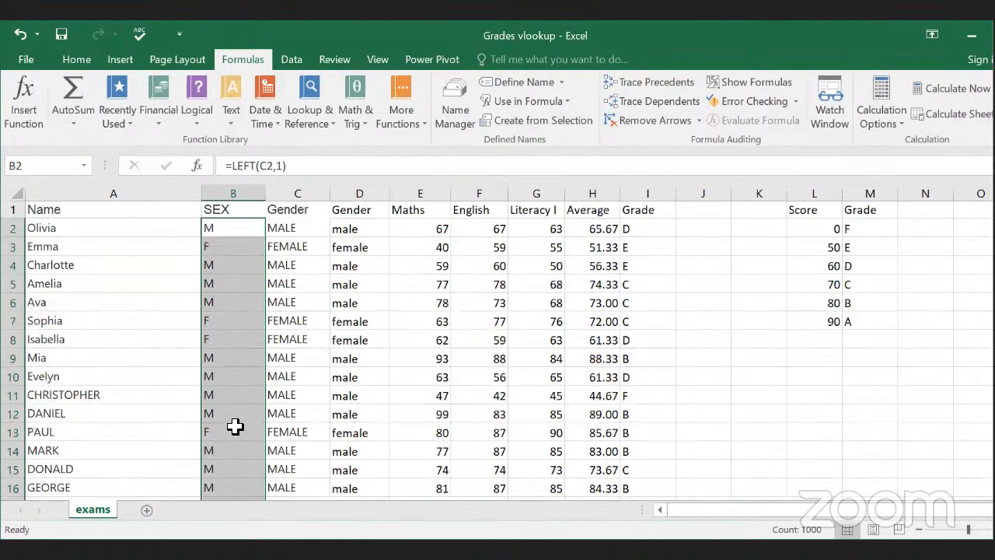
{"action": "left_click", "coordinate": [293, 378]}
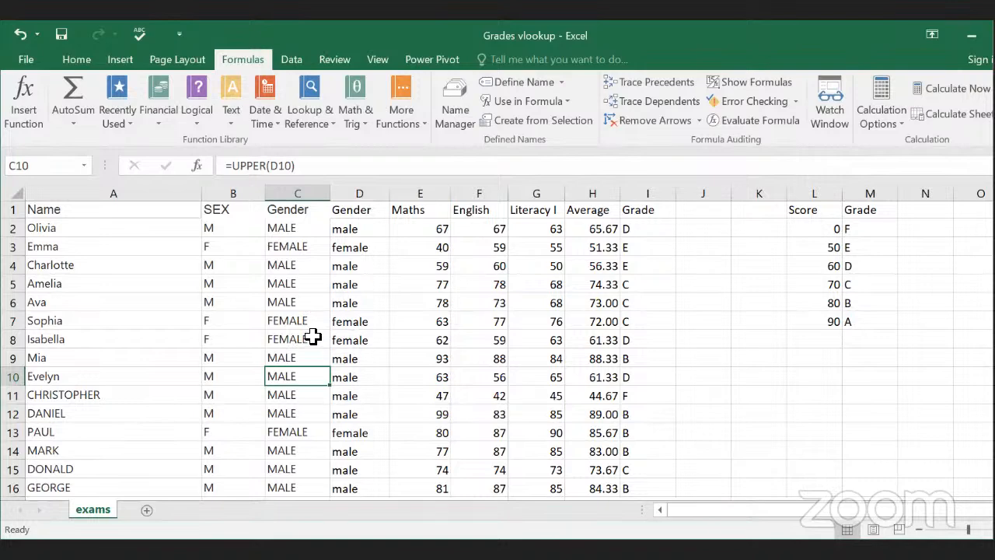
{"action": "left_click_drag", "start_coordinate": [222, 211], "coordinate": [294, 491]}
{"action": "left_click", "coordinate": [346, 416]}
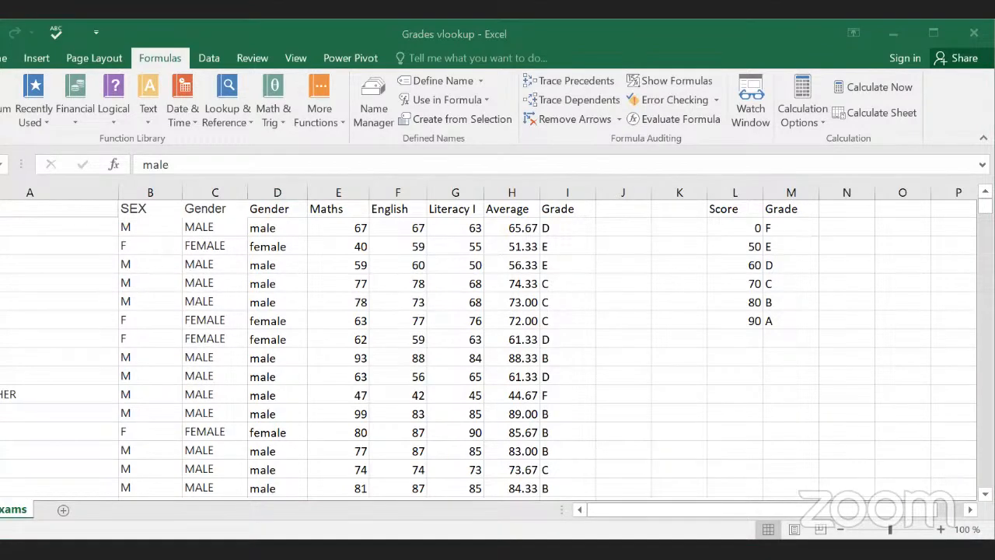
{"action": "left_click", "coordinate": [668, 225]}
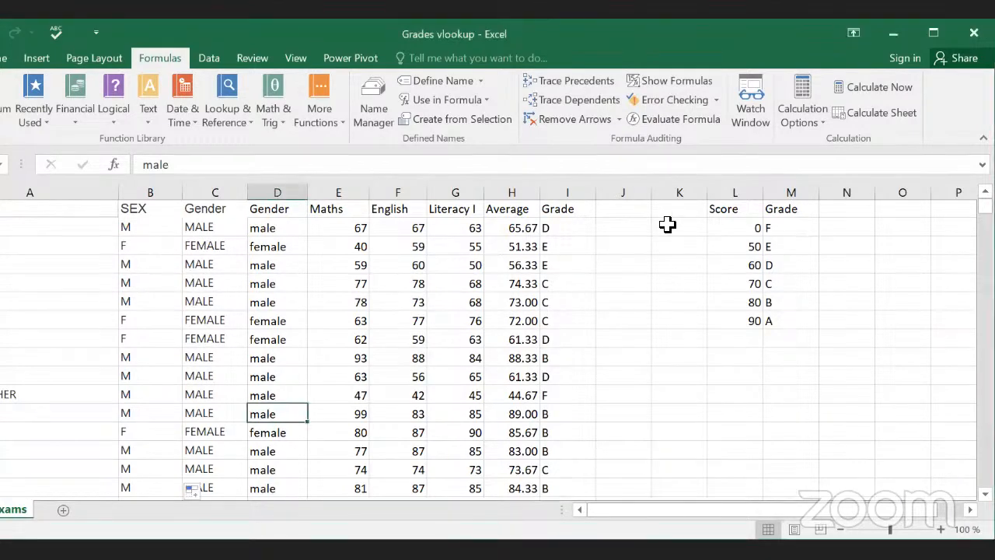
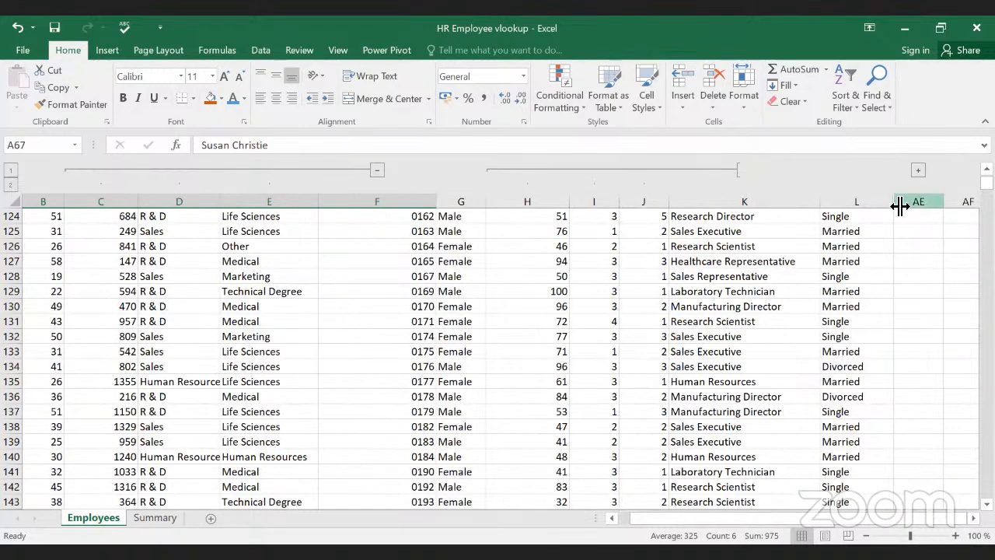
Step: Unhide column AD between the marital status column and column AE on the Employees sheet
{"action": "left_click_drag", "start_coordinate": [896, 205], "coordinate": [891, 203]}
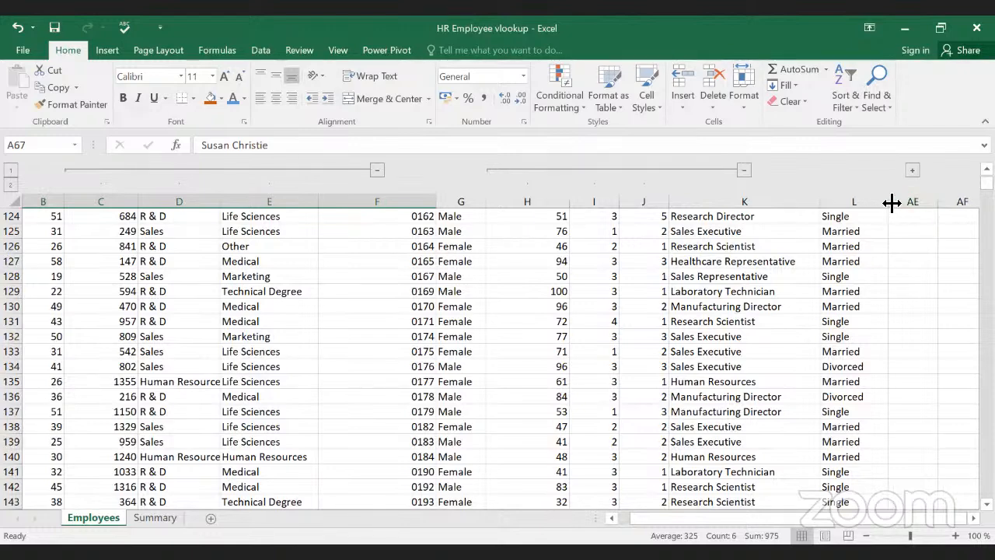
{"action": "right_click", "coordinate": [890, 203]}
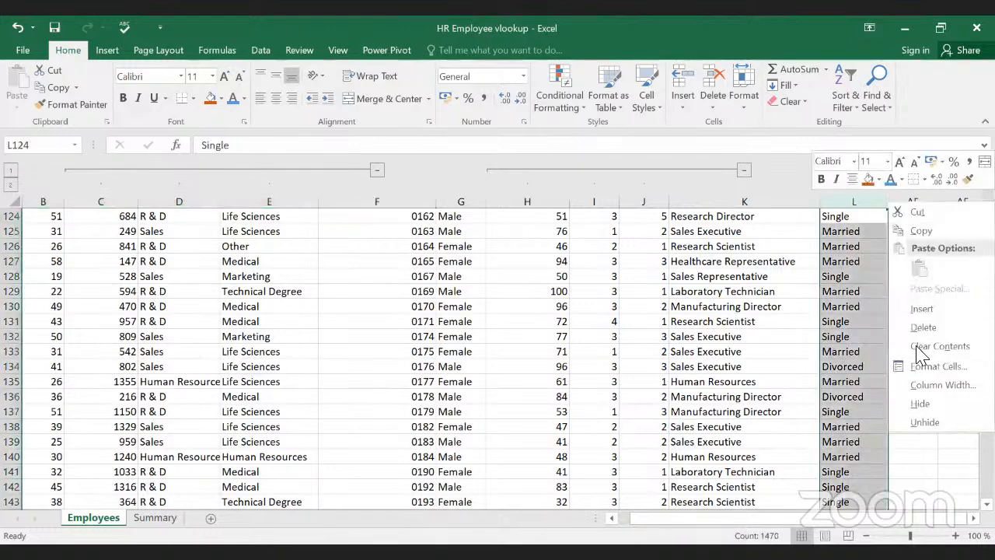
{"action": "left_click", "coordinate": [920, 427]}
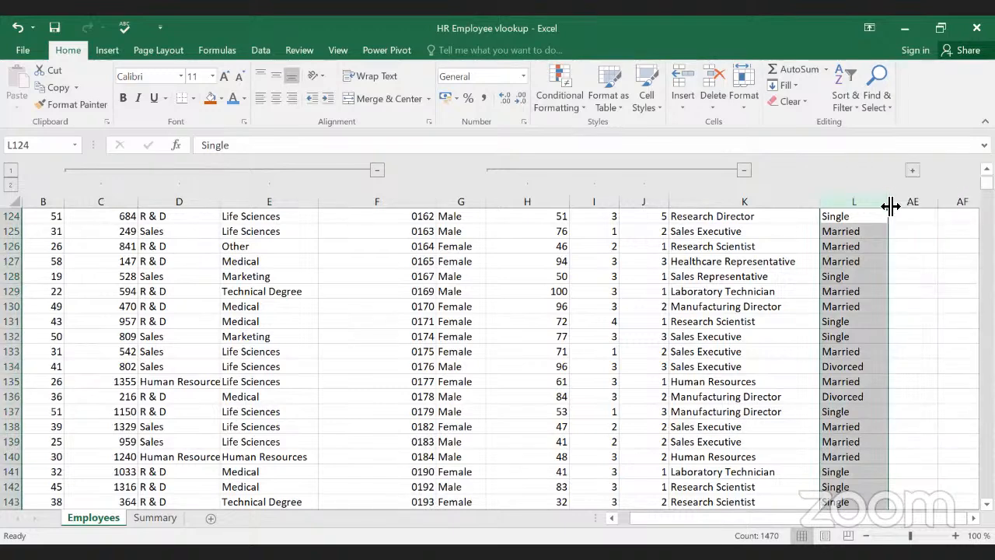
{"action": "right_click", "coordinate": [890, 206]}
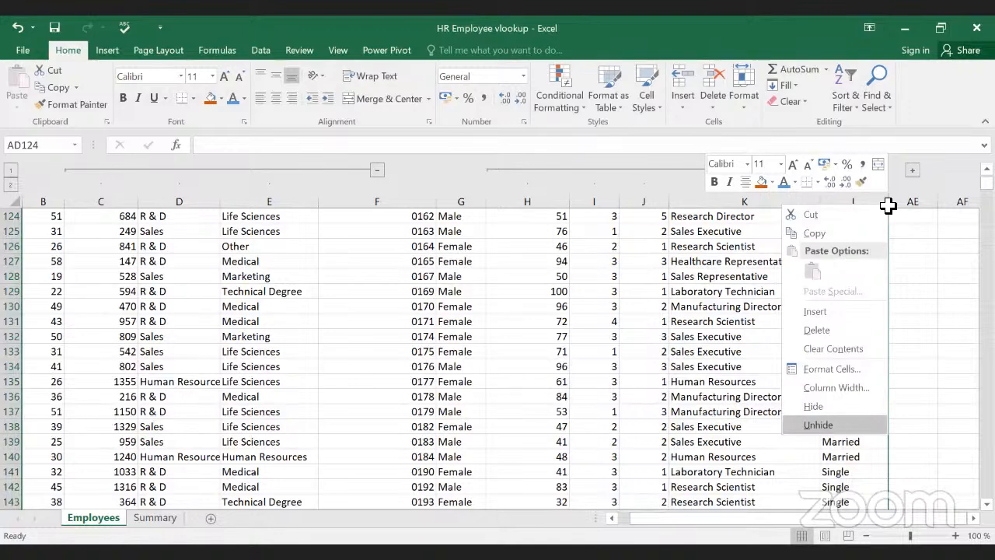
{"action": "left_click", "coordinate": [886, 205]}
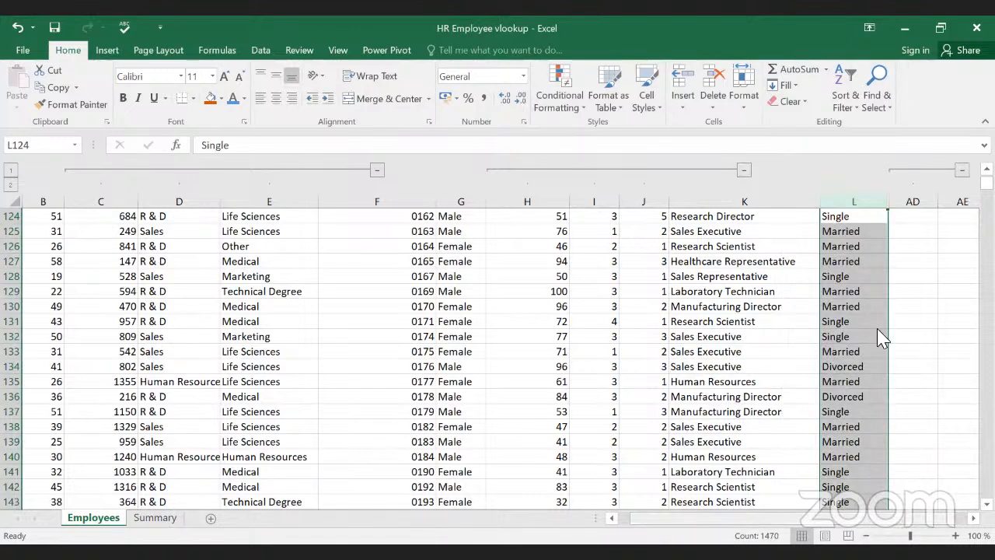
Step: Reveal the hidden columns AC, AB and AA one by one beside the MaritalStatus column
{"action": "scroll", "coordinate": [855, 497], "scroll_direction": "right", "scroll_amount": 1}
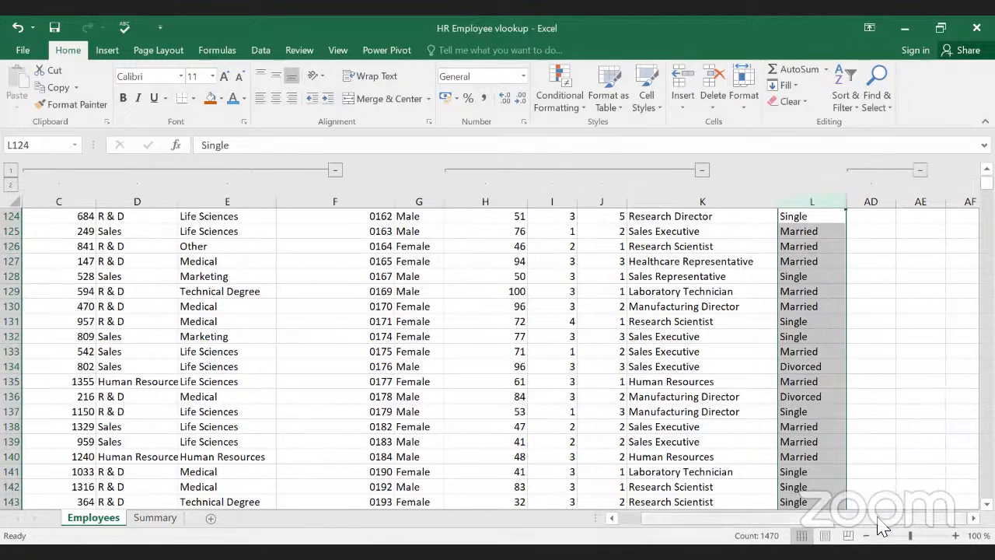
{"action": "scroll", "coordinate": [737, 529], "scroll_direction": "left", "scroll_amount": 2}
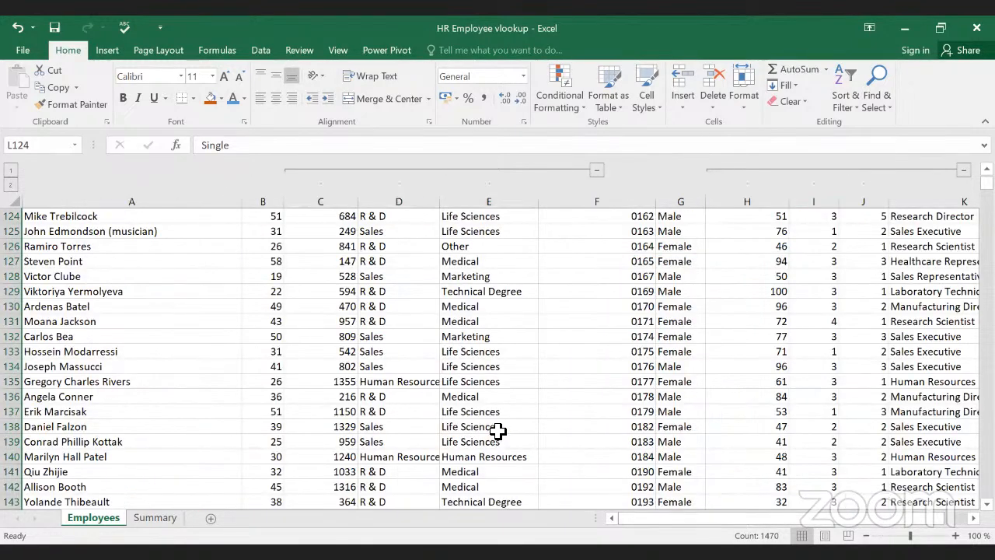
{"action": "scroll", "coordinate": [365, 379], "scroll_direction": "up", "scroll_amount": 20}
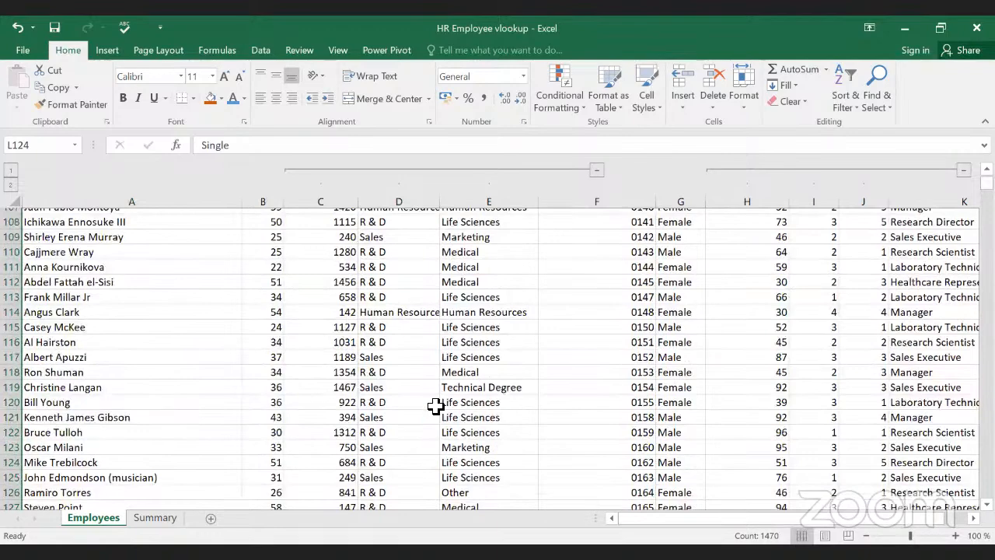
{"action": "scroll", "coordinate": [476, 388], "scroll_direction": "up", "scroll_amount": 19}
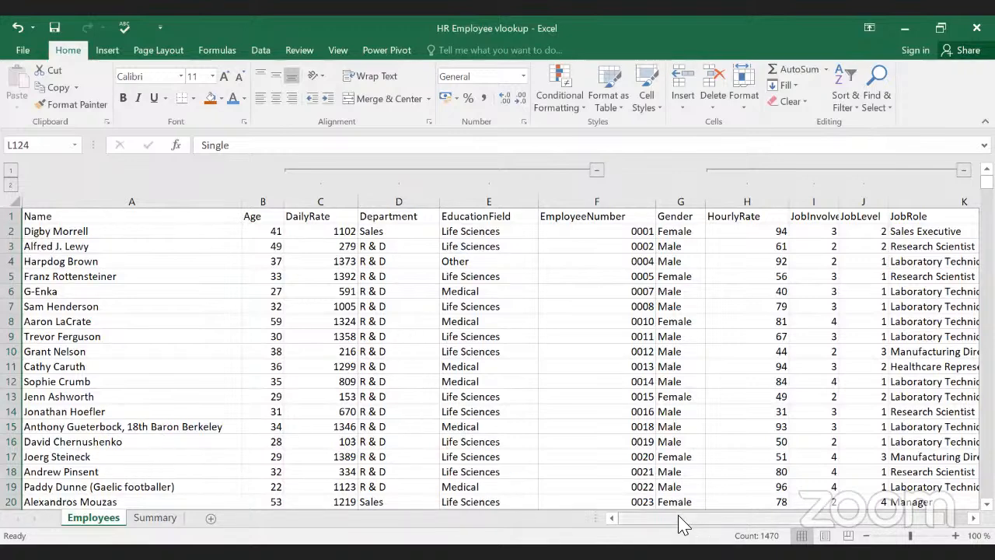
{"action": "left_click_drag", "start_coordinate": [810, 518], "coordinate": [813, 518]}
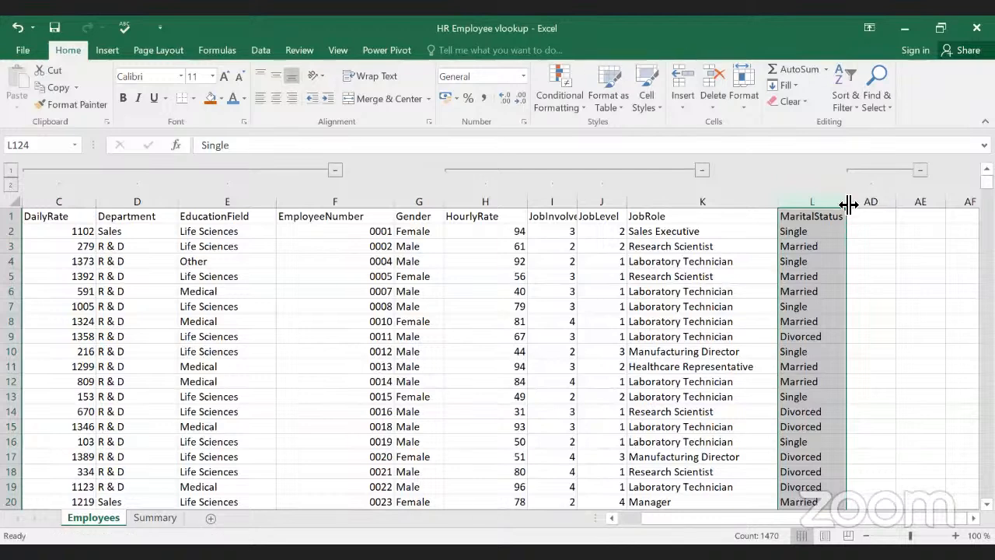
{"action": "scroll", "coordinate": [866, 285], "scroll_direction": "left", "scroll_amount": 1}
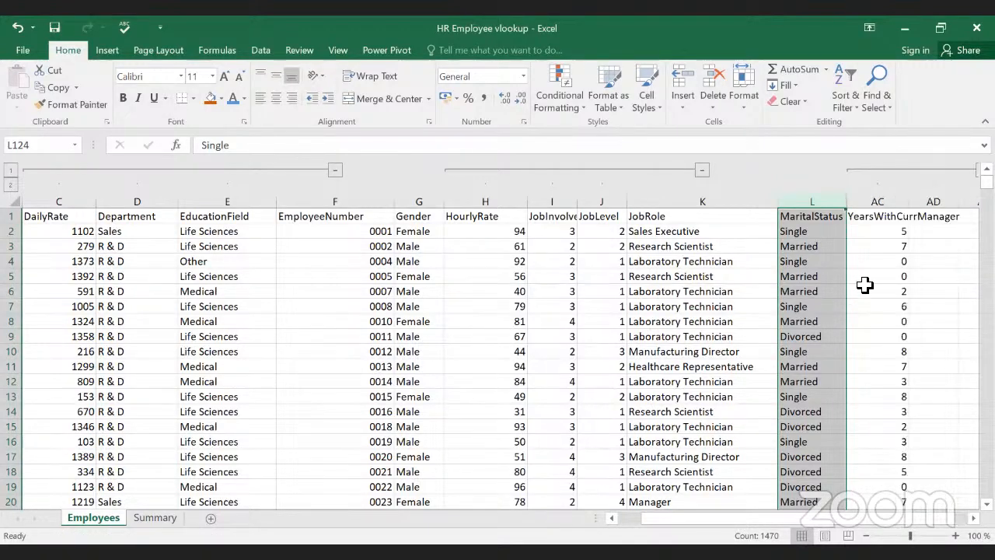
{"action": "left_click", "coordinate": [864, 203]}
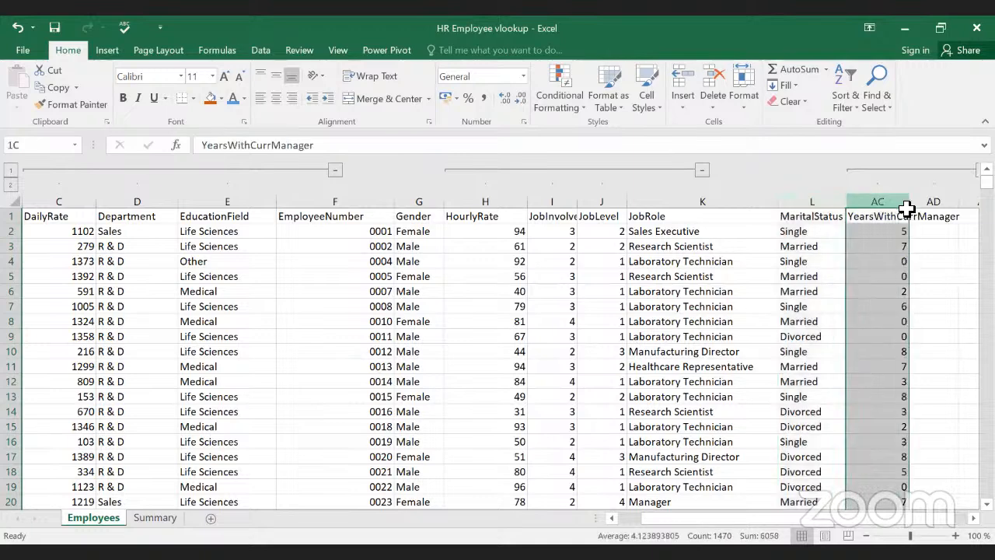
{"action": "right_click", "coordinate": [856, 361]}
{"action": "left_click", "coordinate": [861, 424]}
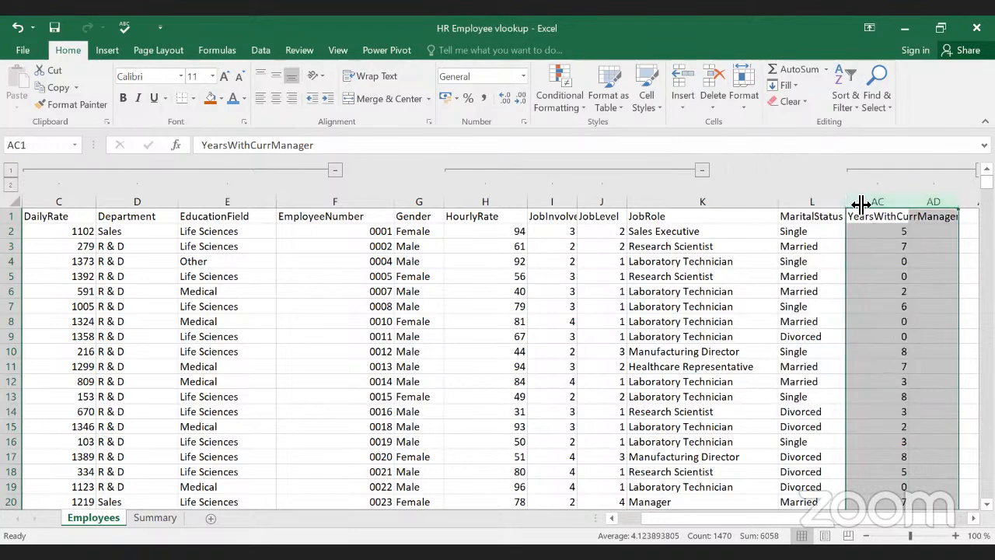
{"action": "left_click_drag", "start_coordinate": [849, 202], "coordinate": [906, 202]}
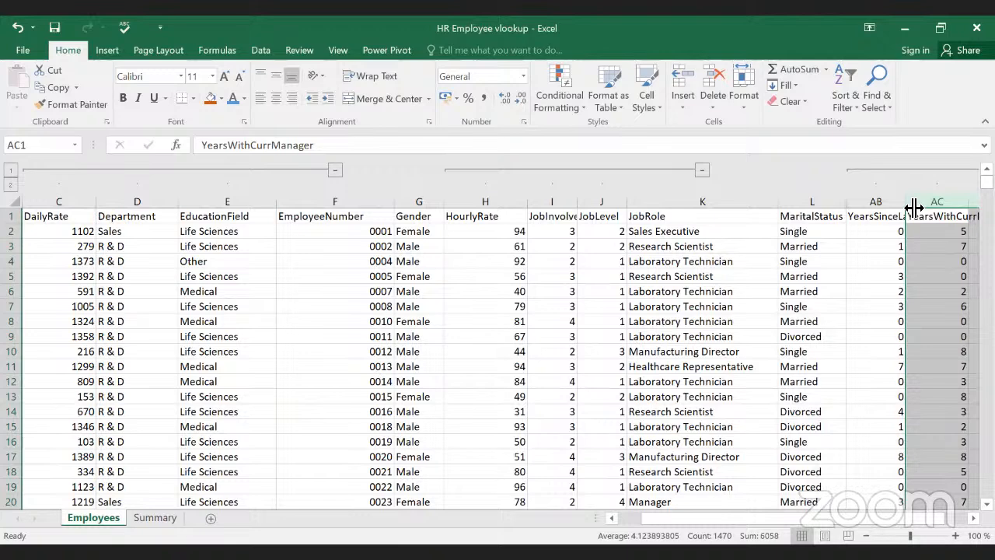
{"action": "left_click_drag", "start_coordinate": [849, 206], "coordinate": [913, 207]}
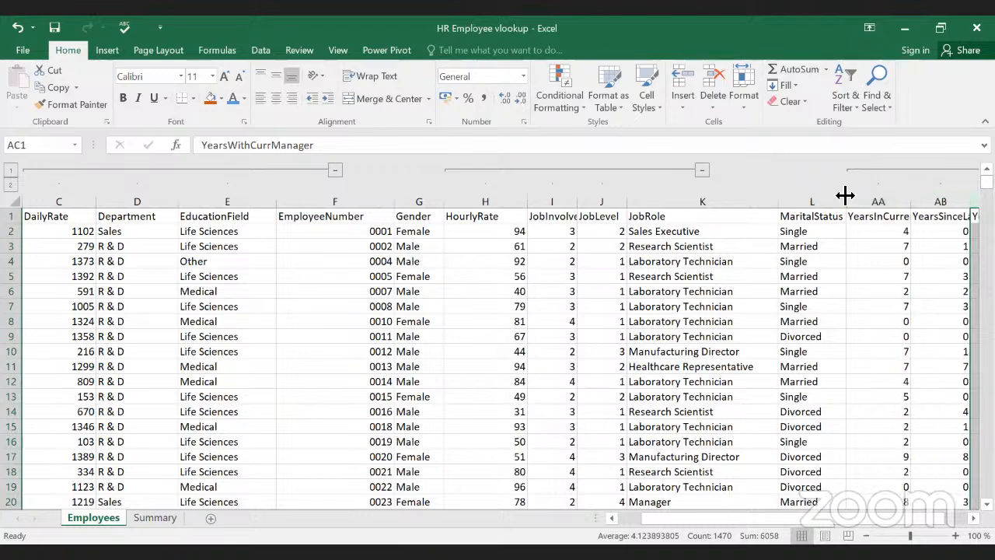
Step: Widen the YearsWithCurrManager, YearsInCurrentRole and YearsSinceLastPromotion columns to show more of their headers
{"action": "left_click_drag", "start_coordinate": [739, 522], "coordinate": [766, 522]}
{"action": "left_click", "coordinate": [847, 411]}
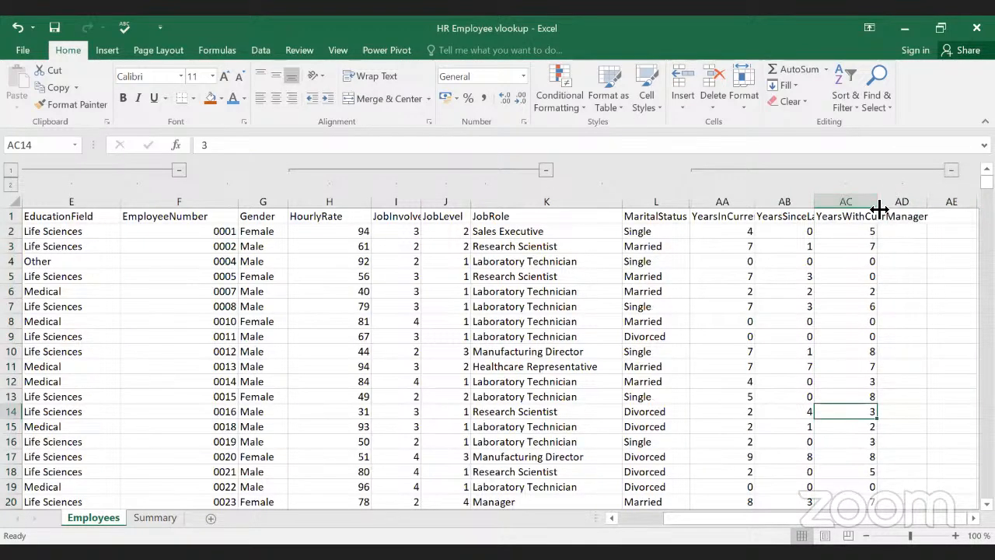
{"action": "left_click_drag", "start_coordinate": [878, 204], "coordinate": [903, 203]}
{"action": "left_click", "coordinate": [856, 321]}
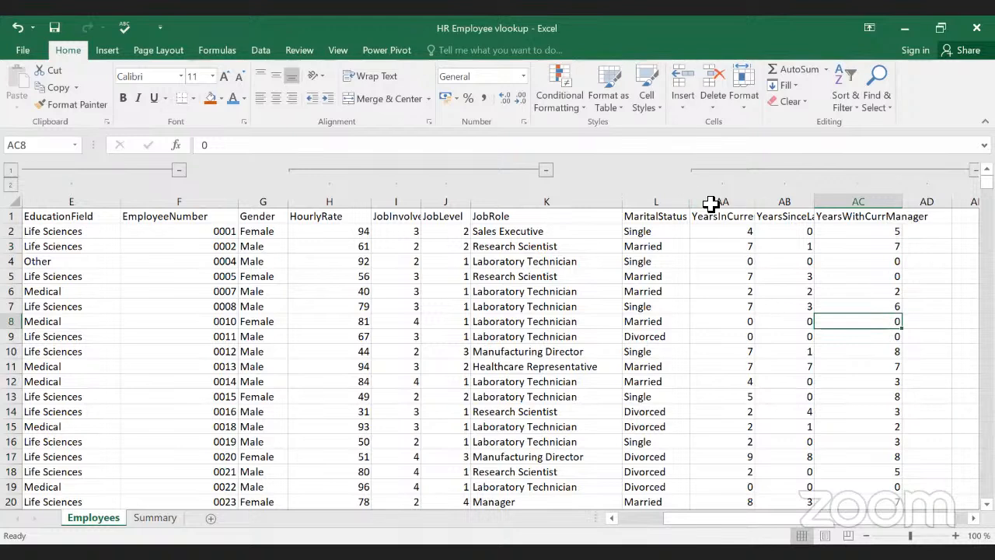
{"action": "left_click_drag", "start_coordinate": [722, 216], "coordinate": [864, 483]}
{"action": "left_click", "coordinate": [785, 306]}
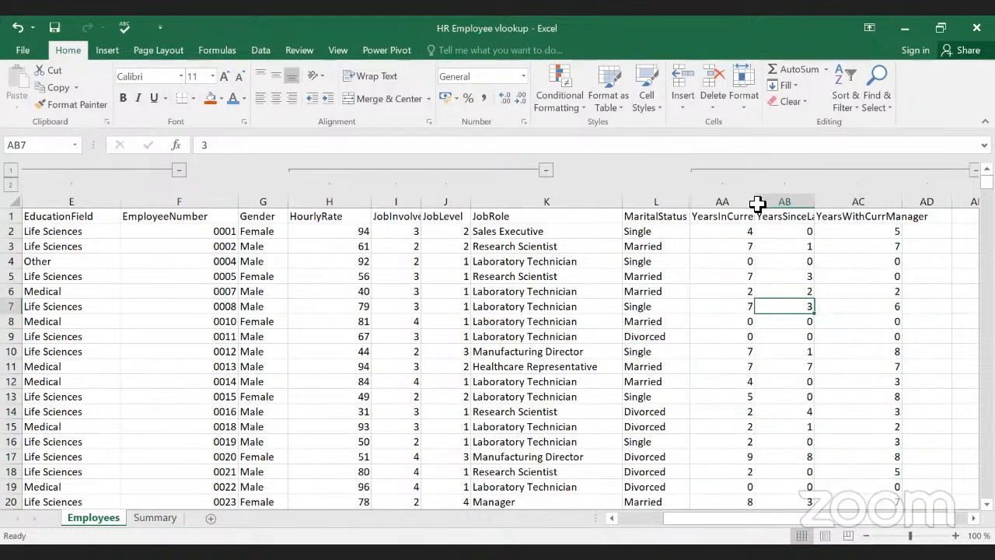
{"action": "left_click_drag", "start_coordinate": [756, 204], "coordinate": [799, 214]}
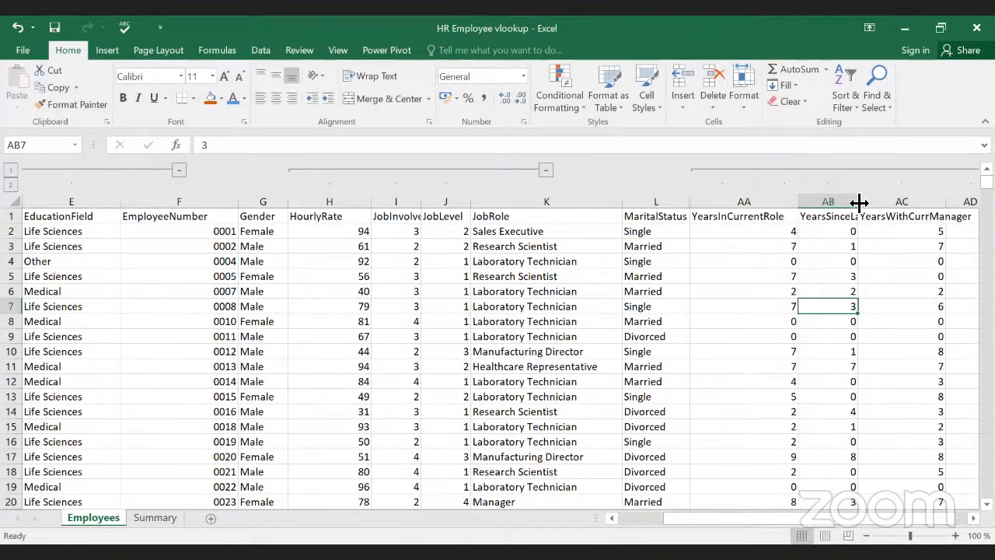
{"action": "left_click_drag", "start_coordinate": [858, 202], "coordinate": [892, 203]}
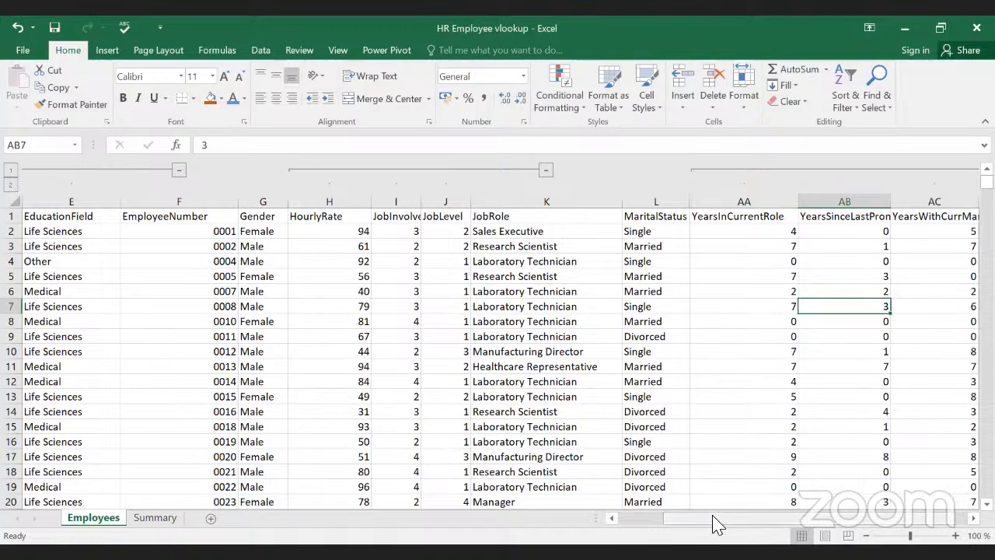
Step: Ungroup columns AA through AD, and expand the remaining collapsed column group before YearsInCurrentRole
{"action": "left_click_drag", "start_coordinate": [715, 524], "coordinate": [805, 519]}
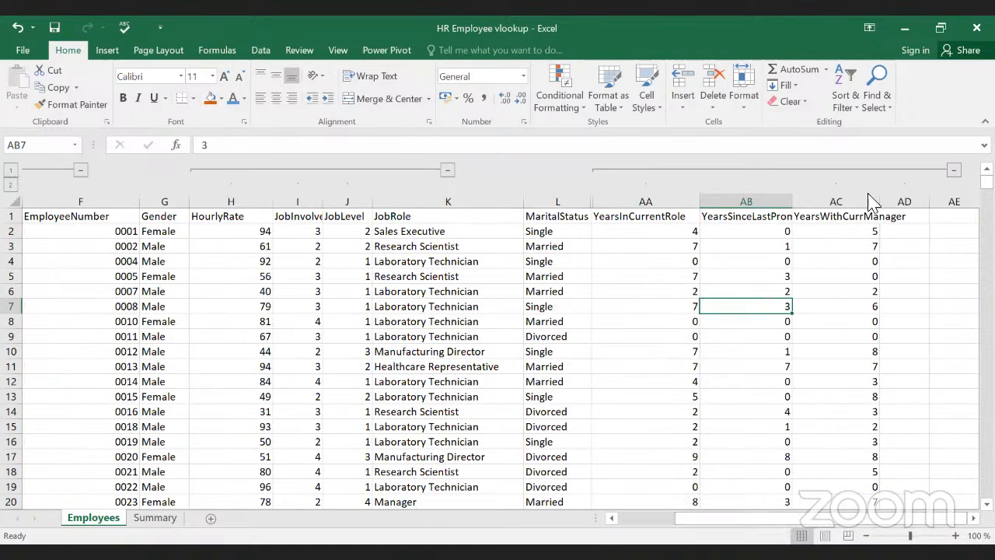
{"action": "left_click", "coordinate": [618, 202]}
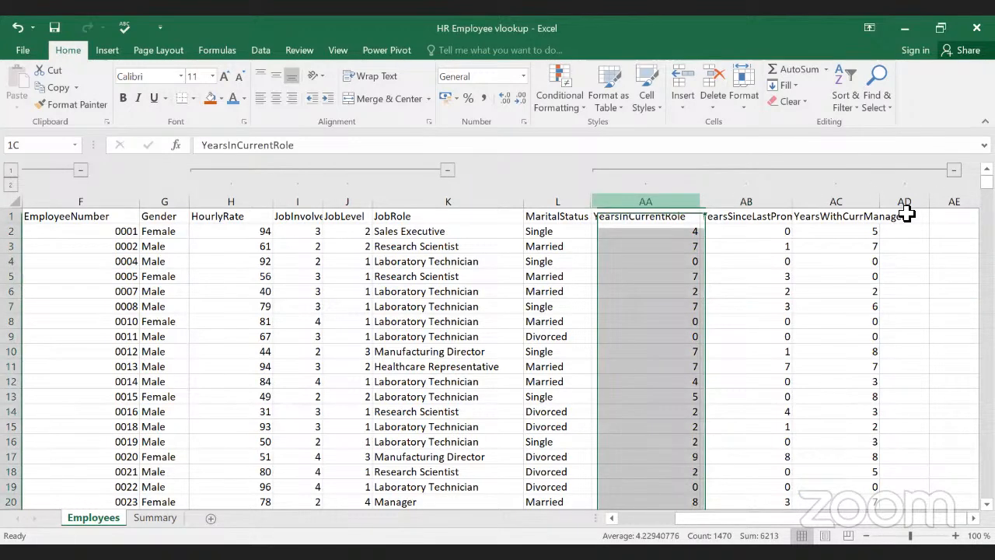
{"action": "left_click_drag", "start_coordinate": [907, 214], "coordinate": [908, 216]}
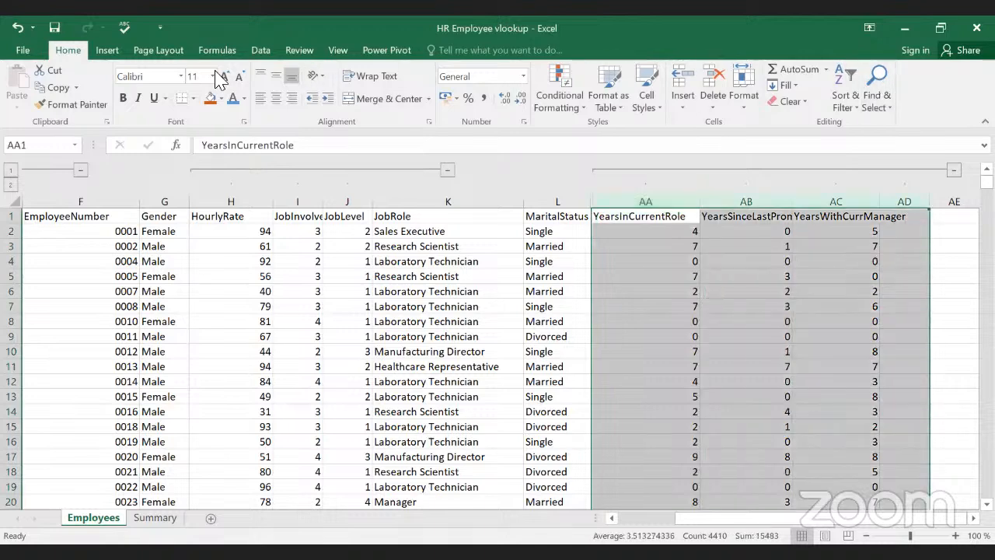
{"action": "left_click", "coordinate": [271, 53]}
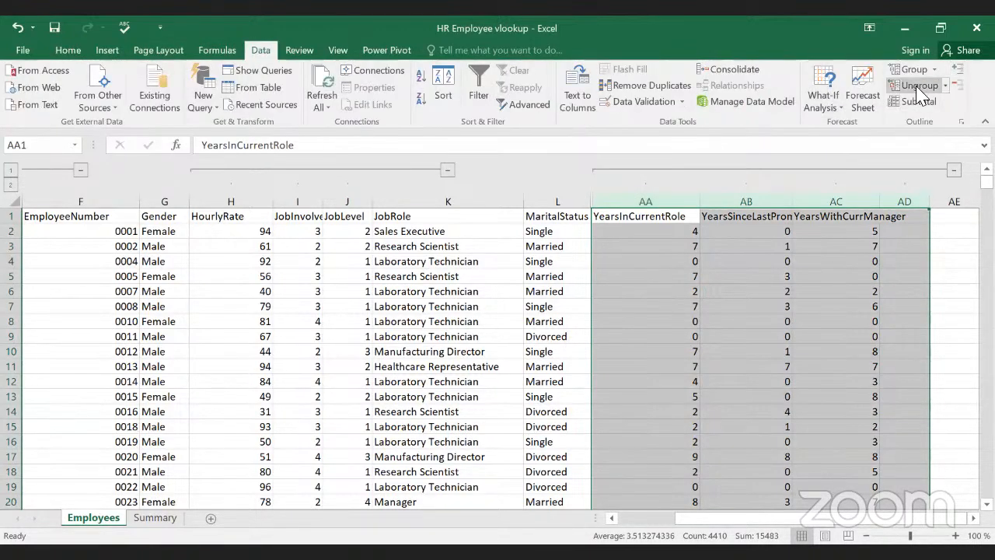
{"action": "left_click", "coordinate": [920, 87]}
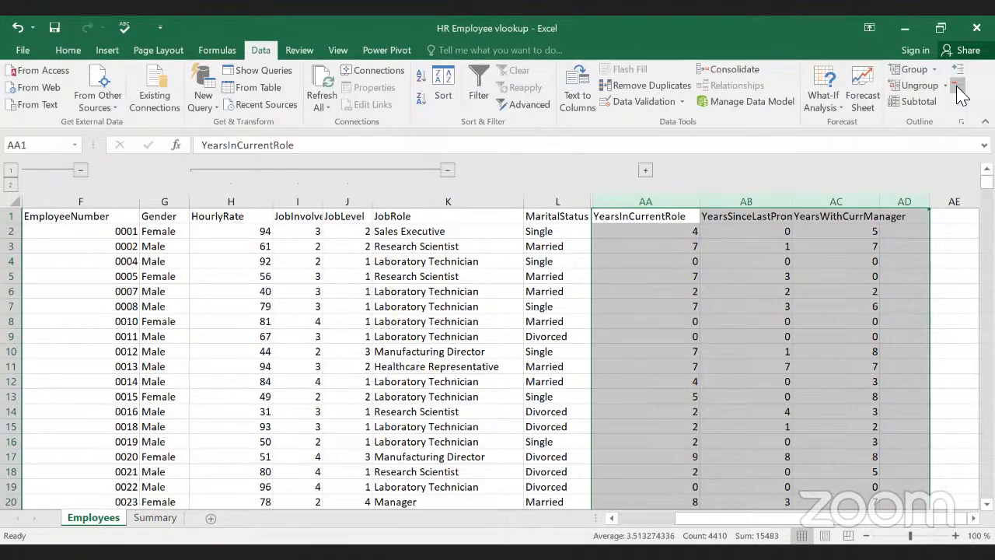
{"action": "left_click", "coordinate": [766, 325]}
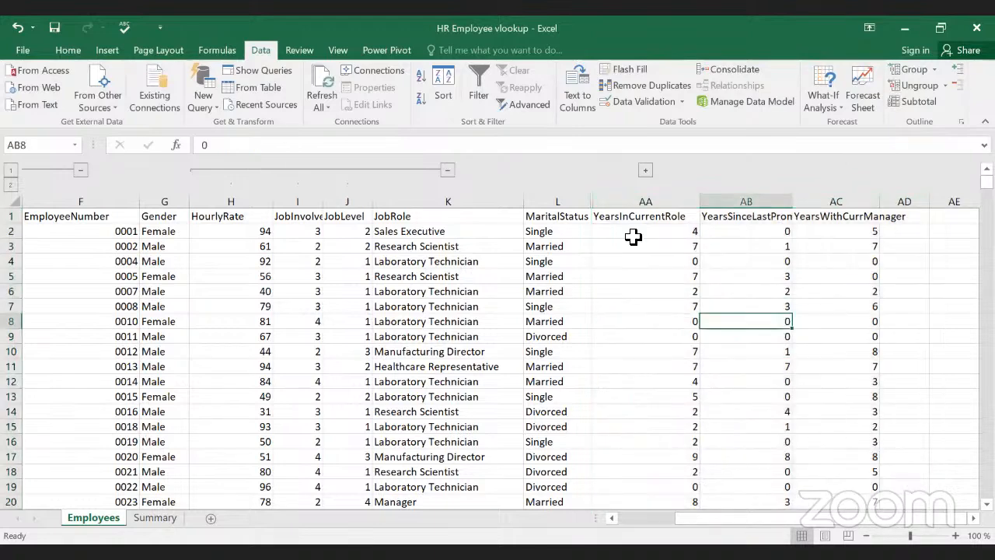
{"action": "left_click", "coordinate": [644, 171]}
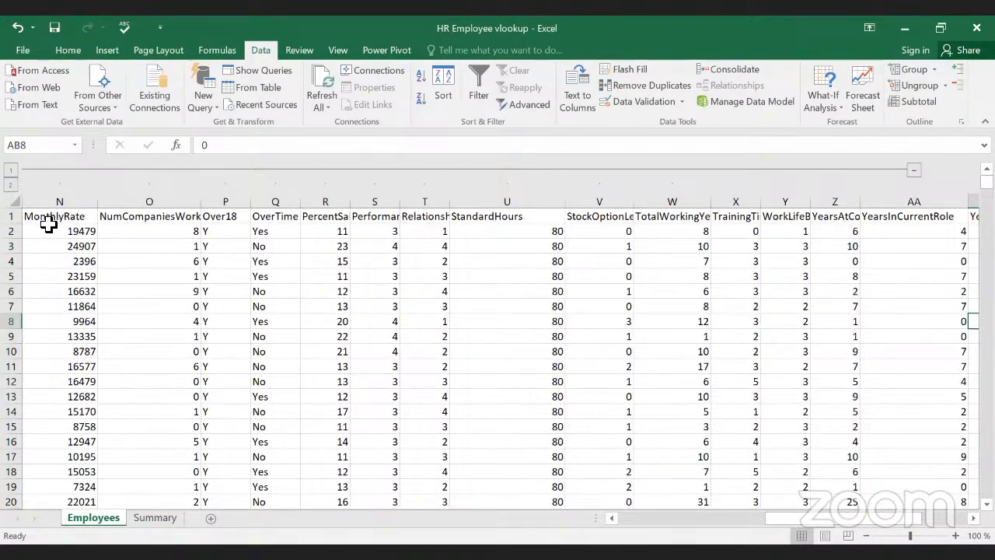
Step: Ungroup columns N through AA, from MonthlyRate to YearsInCurrentRole, on the Employees sheet
{"action": "left_click_drag", "start_coordinate": [48, 221], "coordinate": [894, 341]}
{"action": "left_click_drag", "start_coordinate": [894, 414], "coordinate": [942, 503]}
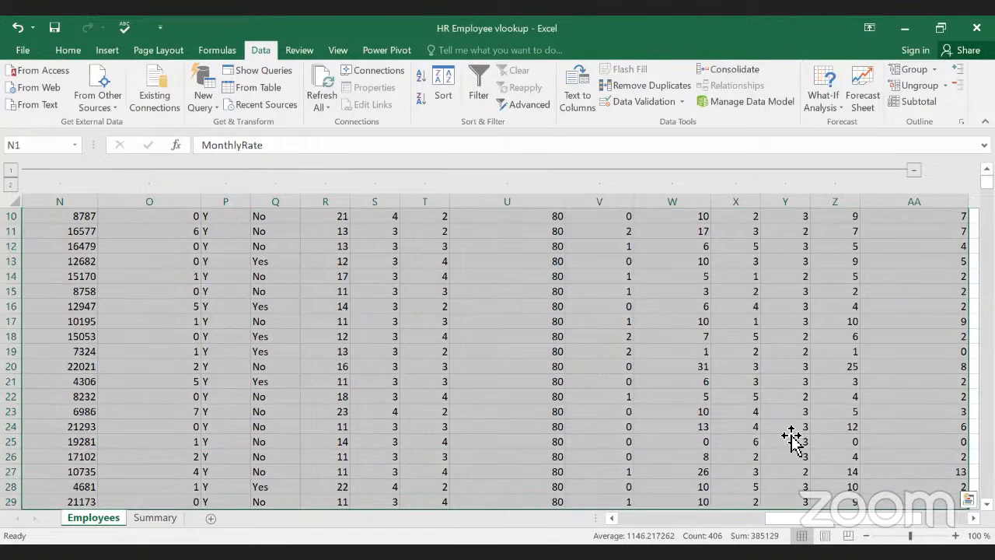
{"action": "left_click", "coordinate": [789, 427]}
{"action": "scroll", "coordinate": [230, 254], "scroll_direction": "up", "scroll_amount": 3}
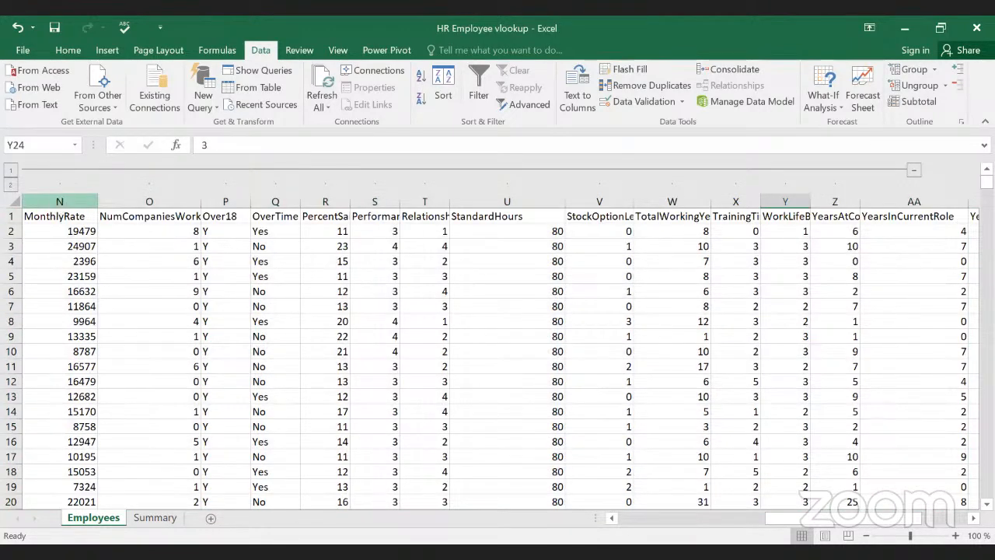
{"action": "left_click_drag", "start_coordinate": [60, 202], "coordinate": [575, 223]}
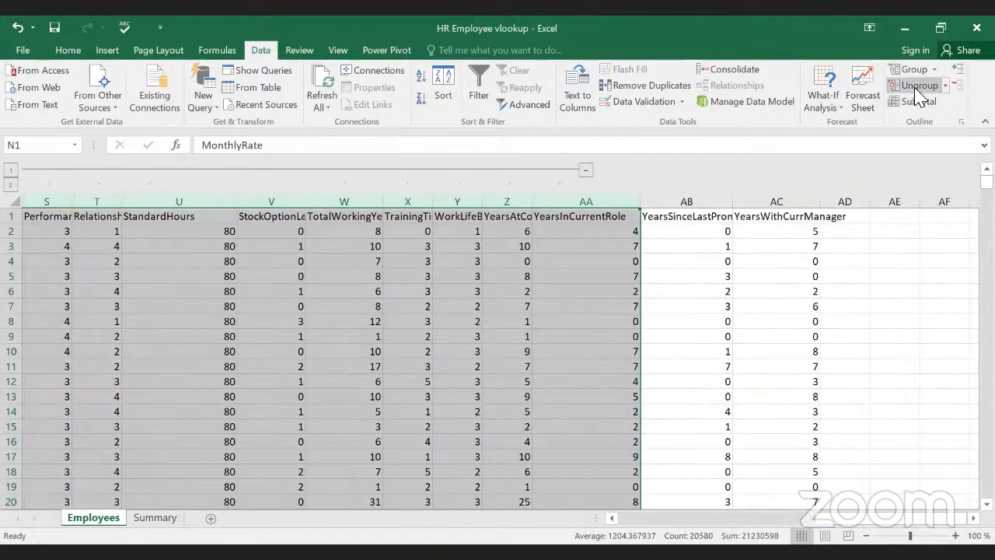
{"action": "left_click", "coordinate": [918, 87]}
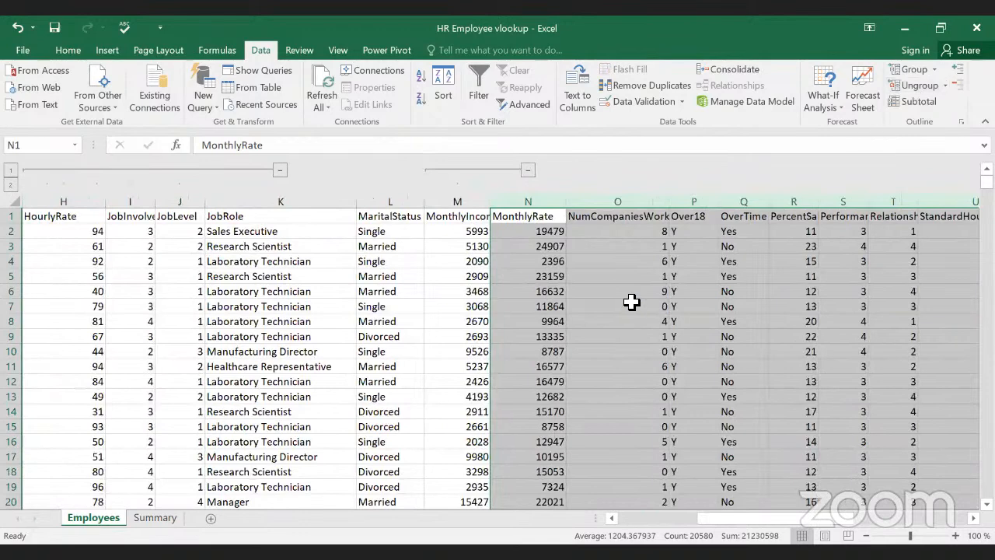
{"action": "left_click", "coordinate": [633, 303]}
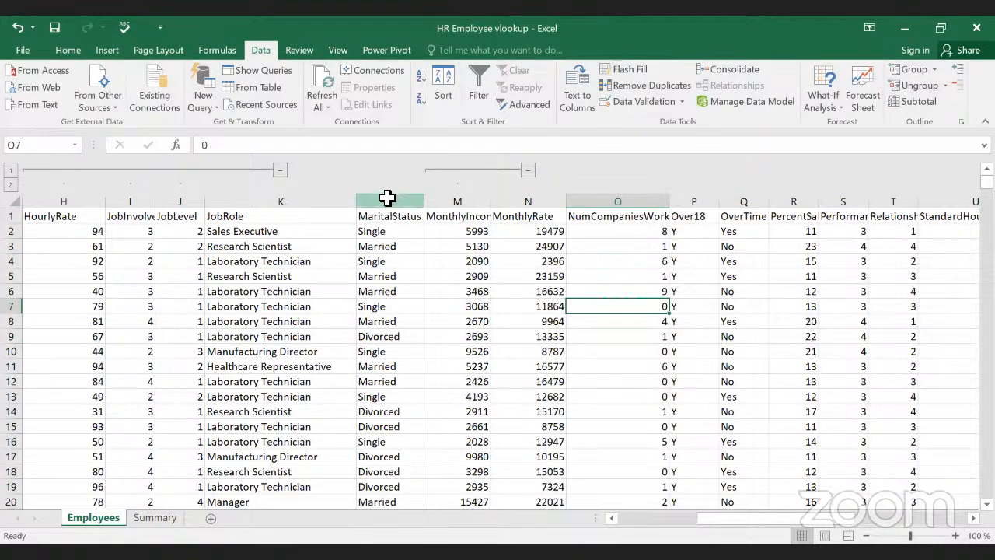
Step: Ungroup columns L through O, from MaritalStatus to NumCompaniesWorked
{"action": "left_click_drag", "start_coordinate": [388, 200], "coordinate": [618, 201]}
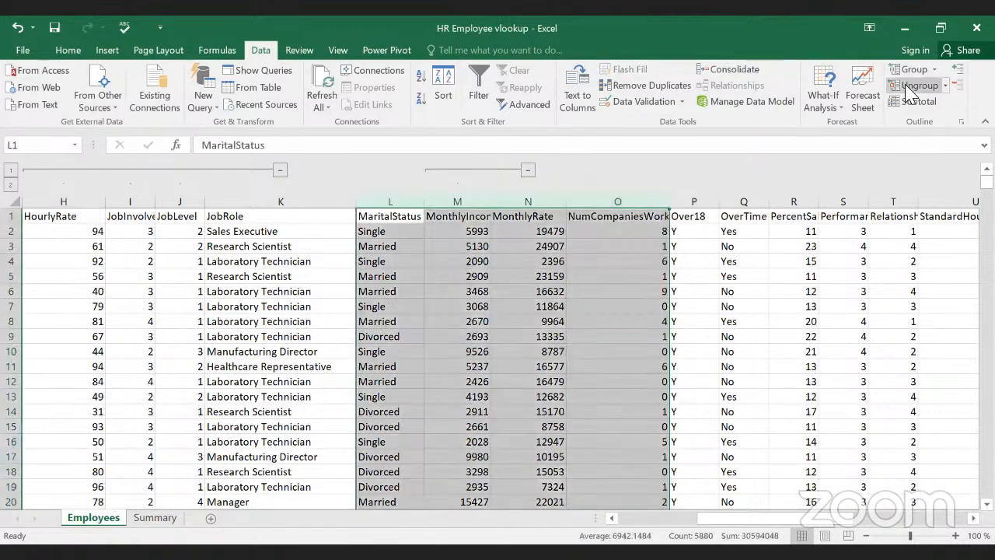
{"action": "left_click", "coordinate": [919, 86]}
{"action": "left_click", "coordinate": [694, 306]}
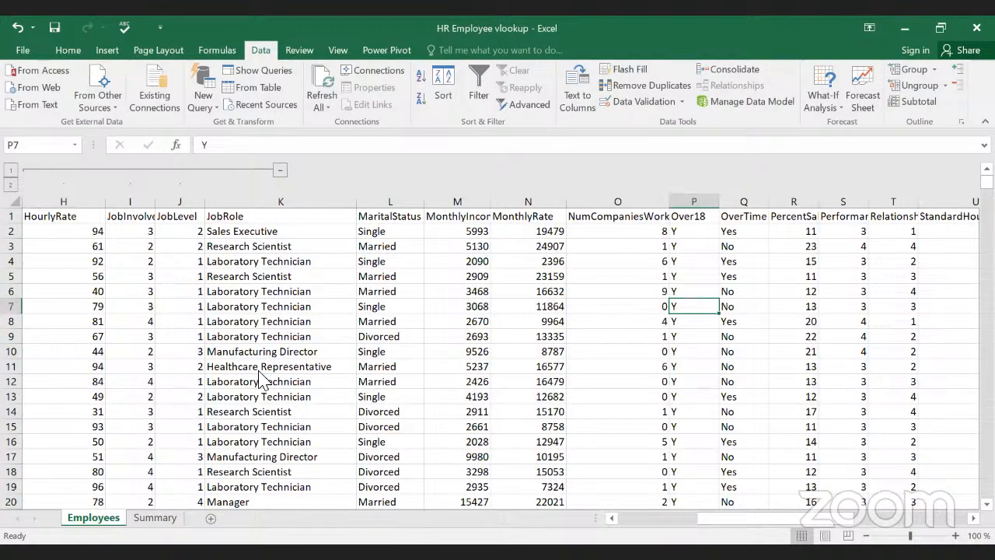
Step: Ungroup columns C through F, from DailyRate to EmployeeNumber
{"action": "left_click_drag", "start_coordinate": [795, 519], "coordinate": [700, 518]}
{"action": "left_click", "coordinate": [291, 217]}
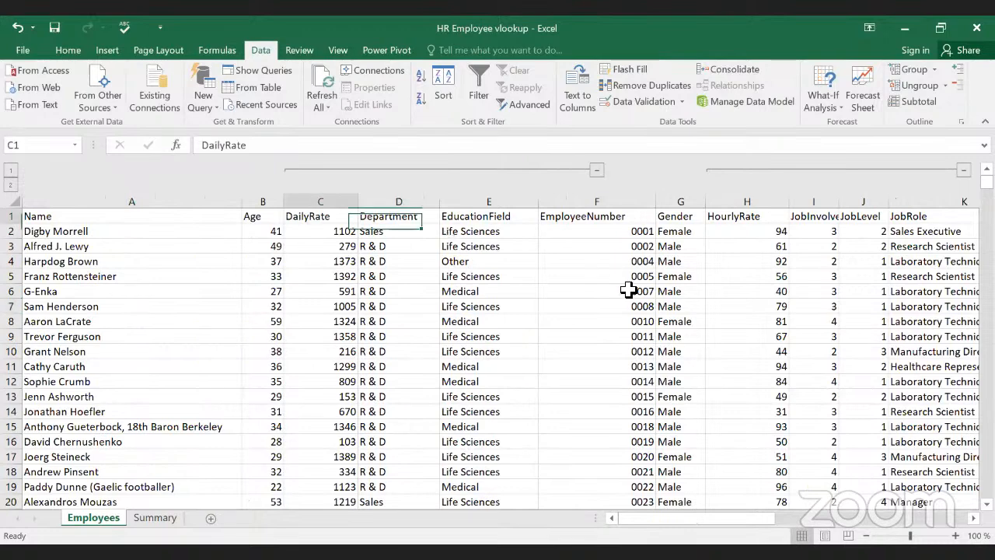
{"action": "left_click_drag", "start_coordinate": [628, 290], "coordinate": [623, 502]}
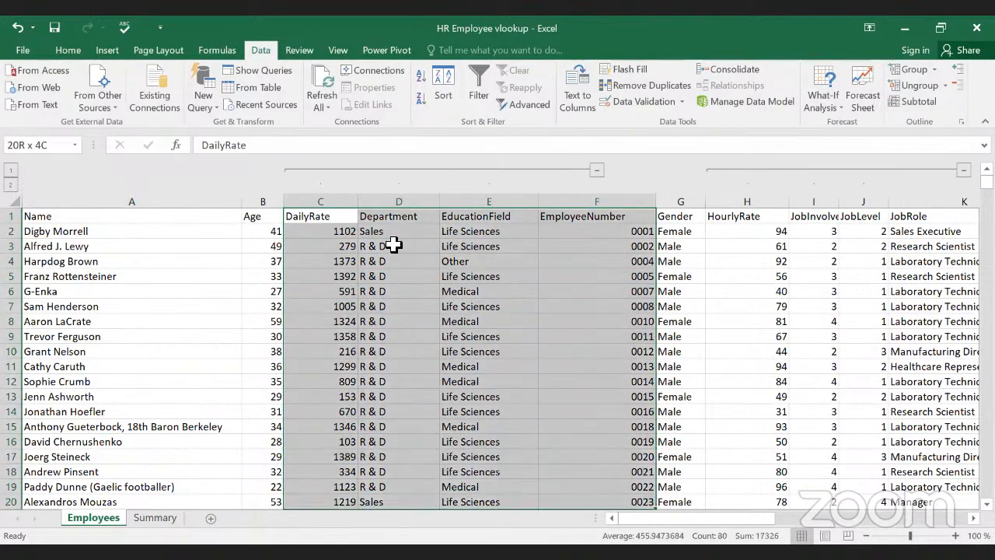
{"action": "left_click", "coordinate": [304, 198]}
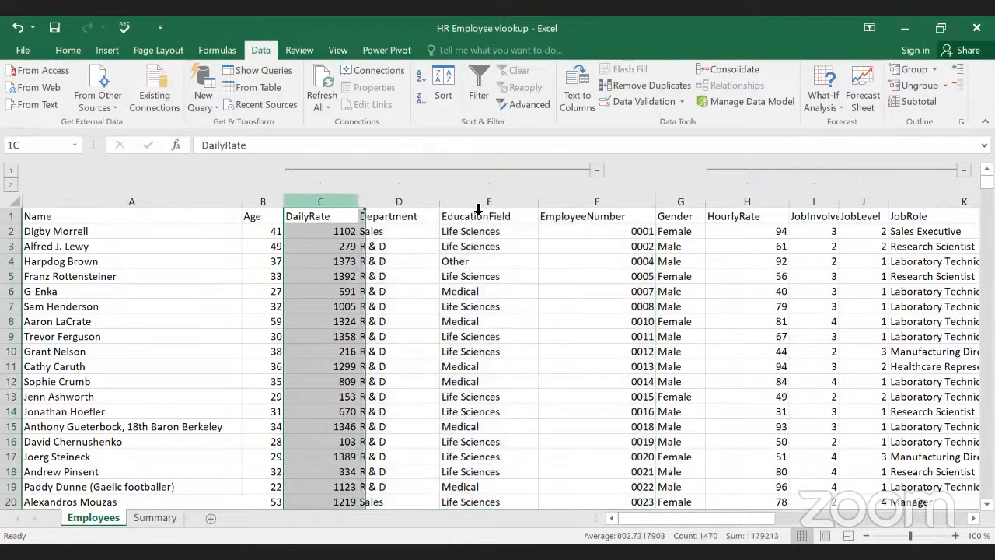
{"action": "left_click", "coordinate": [645, 210], "text": "shift"}
{"action": "left_click", "coordinate": [926, 85]}
{"action": "left_click", "coordinate": [606, 279]}
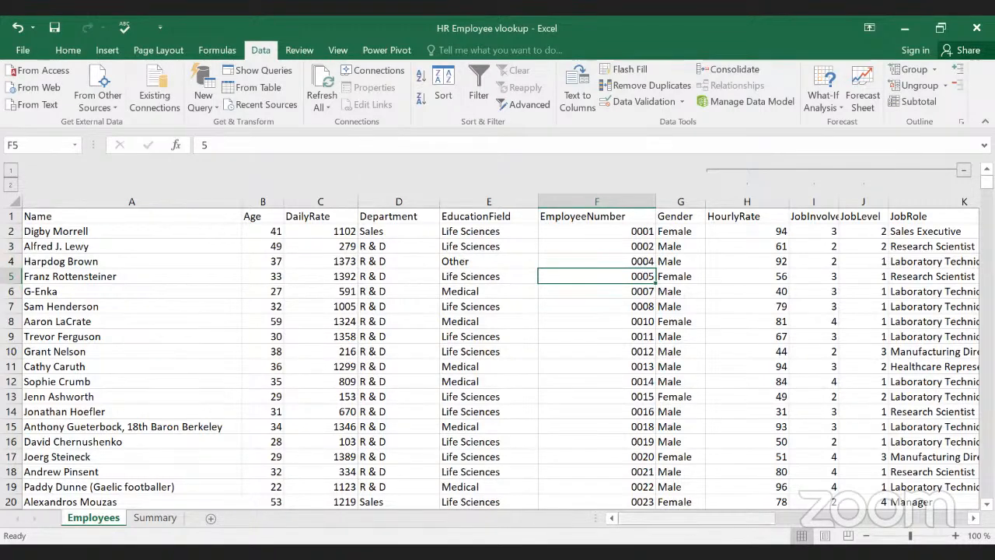
Step: Review the DailyRate, Department, EducationField, EmployeeNumber, Gender and HourlyRate columns
{"action": "mouse_move", "coordinate": [658, 518]}
{"action": "left_mouse_down"}
{"action": "mouse_move", "coordinate": [845, 518]}
{"action": "mouse_move", "coordinate": [658, 518]}
{"action": "left_mouse_up"}
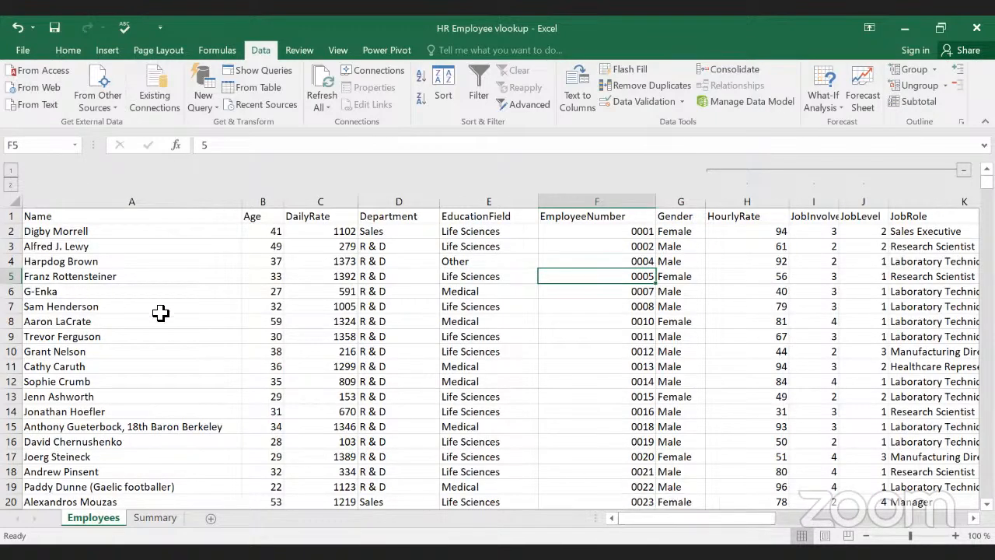
{"action": "left_click", "coordinate": [318, 218]}
{"action": "left_click", "coordinate": [420, 231]}
{"action": "left_click", "coordinate": [475, 217]}
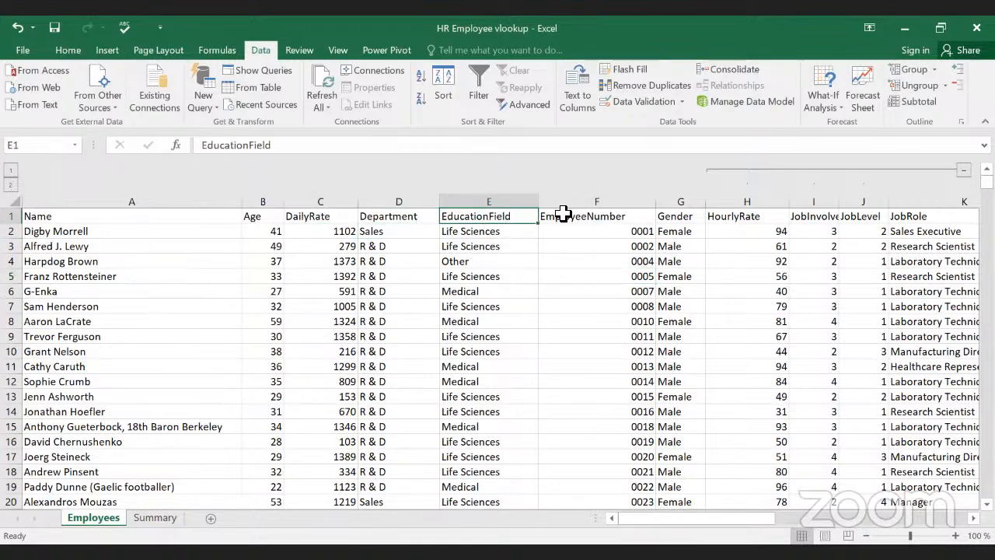
{"action": "left_click_drag", "start_coordinate": [563, 215], "coordinate": [690, 232]}
{"action": "left_click", "coordinate": [680, 243]}
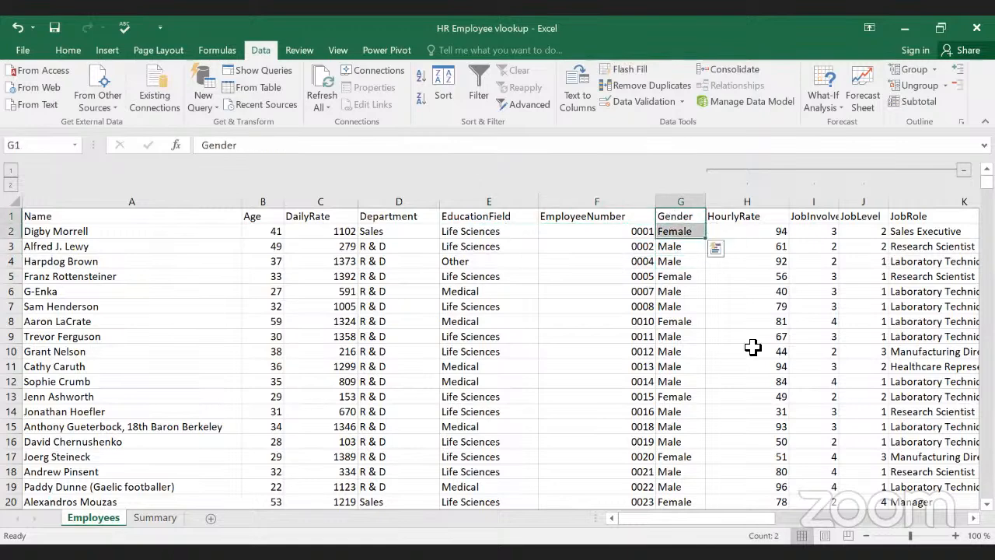
{"action": "left_click", "coordinate": [747, 232]}
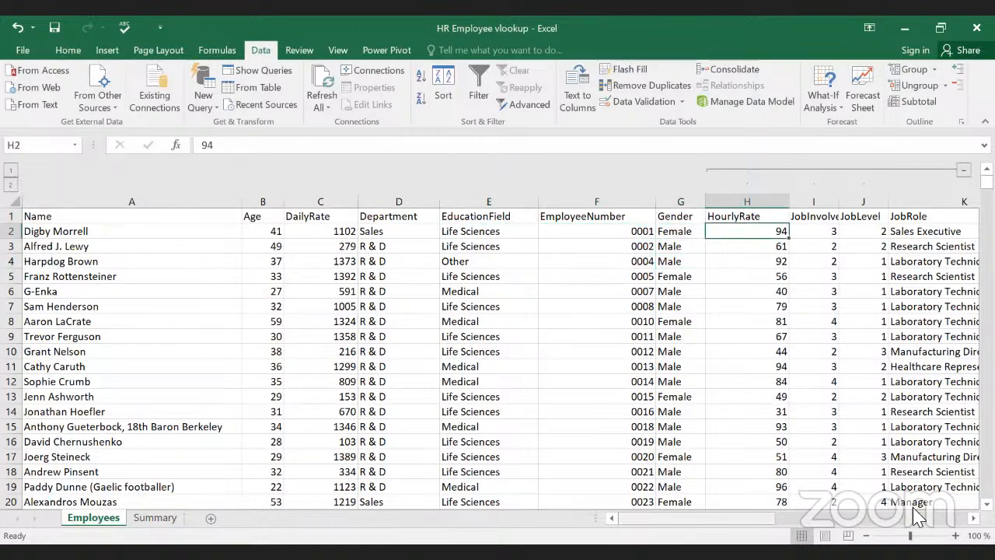
Step: Group columns O through AD, from NumCompaniesWorked to the column after YearsWithCurrManager
{"action": "mouse_move", "coordinate": [914, 509]}
{"action": "left_mouse_down"}
{"action": "mouse_move", "coordinate": [964, 509]}
{"action": "mouse_move", "coordinate": [825, 507]}
{"action": "mouse_move", "coordinate": [915, 509]}
{"action": "left_mouse_up"}
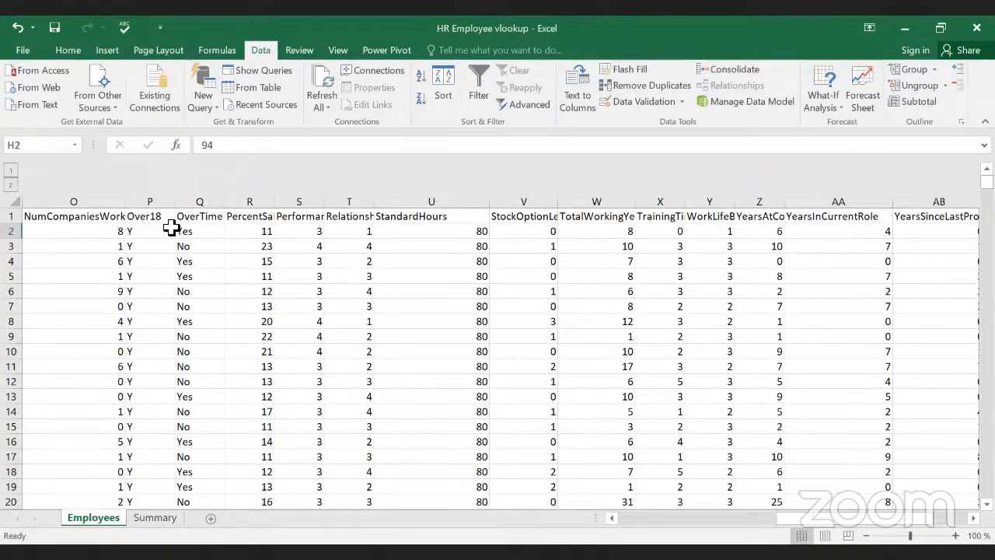
{"action": "left_click", "coordinate": [93, 202]}
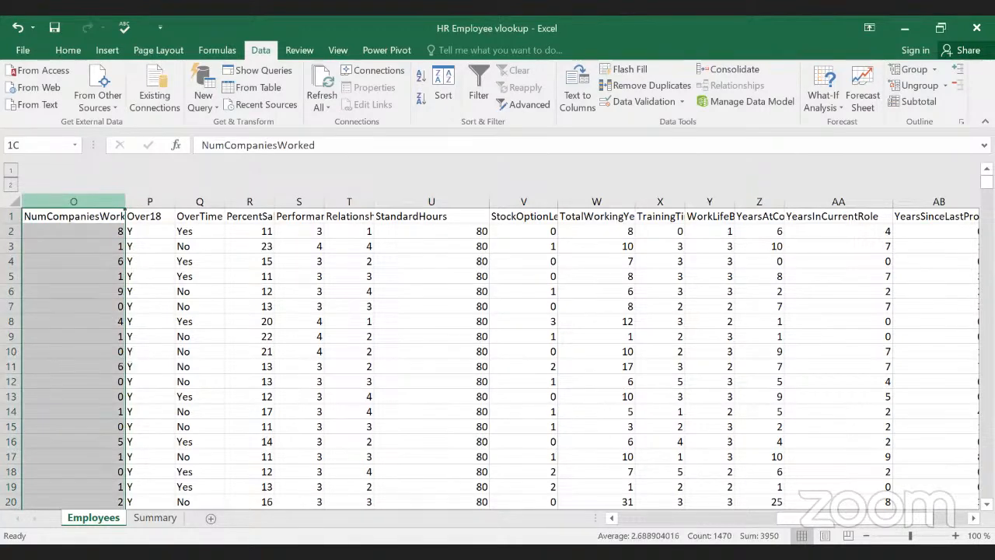
{"action": "left_click", "coordinate": [940, 202], "text": "shift"}
{"action": "left_click_drag", "start_coordinate": [919, 258], "coordinate": [837, 261]}
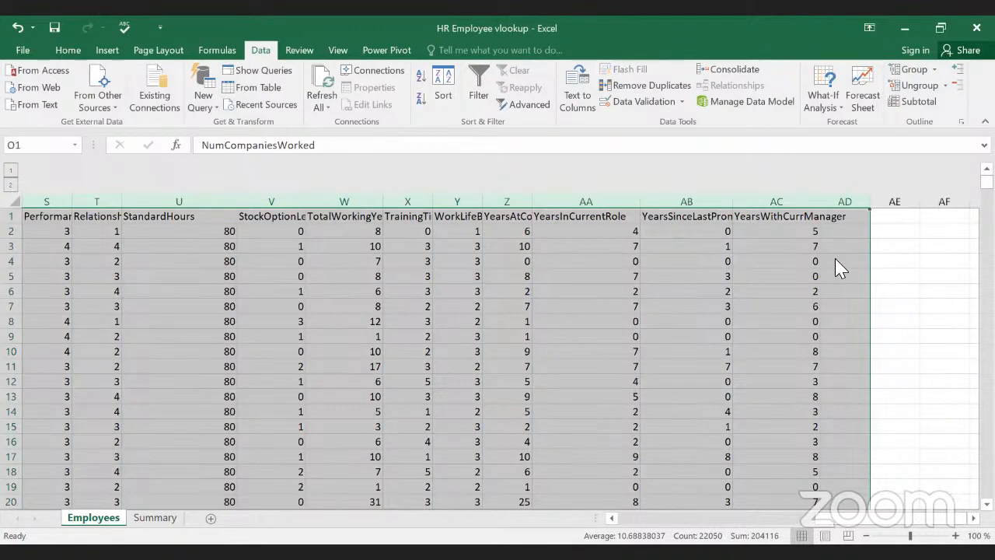
{"action": "left_click", "coordinate": [935, 72]}
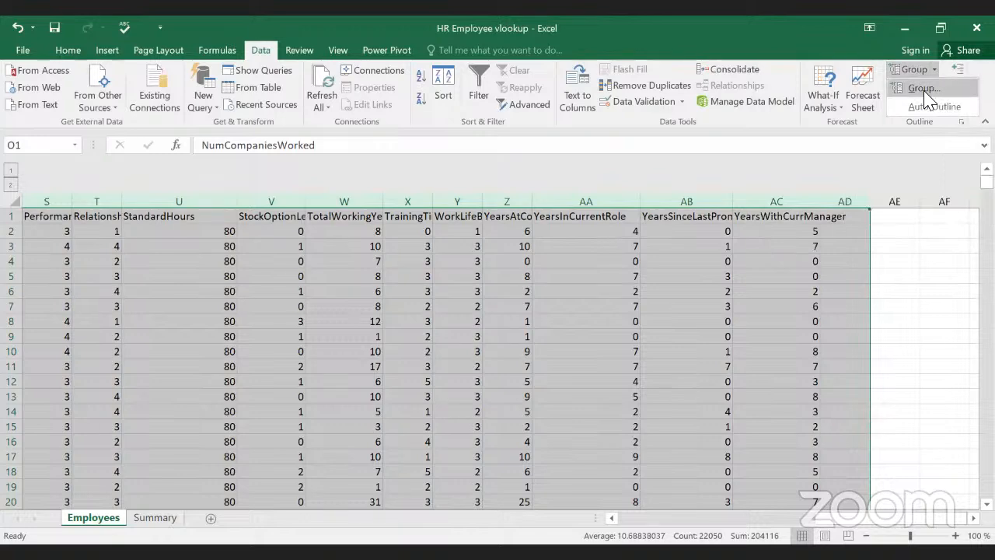
{"action": "left_click", "coordinate": [924, 89]}
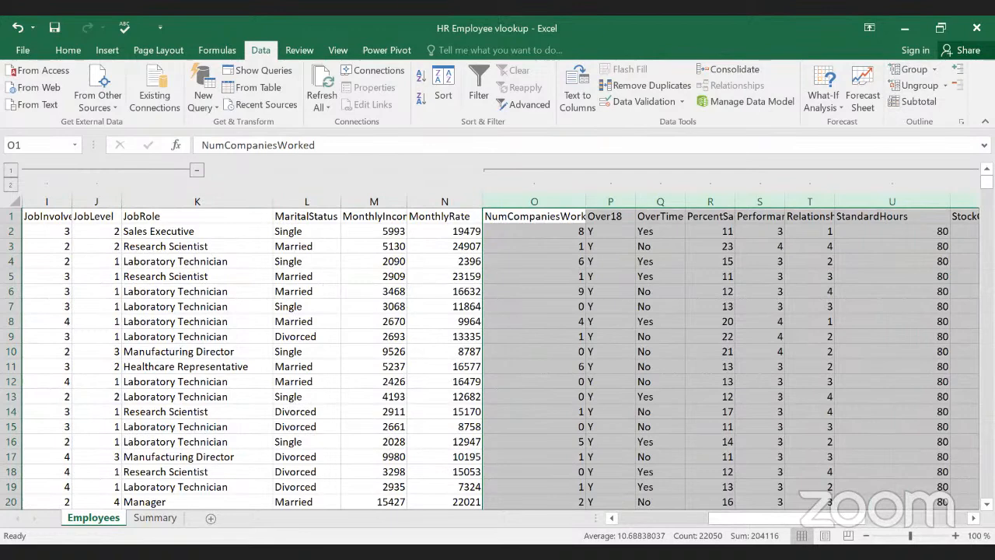
{"action": "left_click_drag", "start_coordinate": [806, 525], "coordinate": [941, 513]}
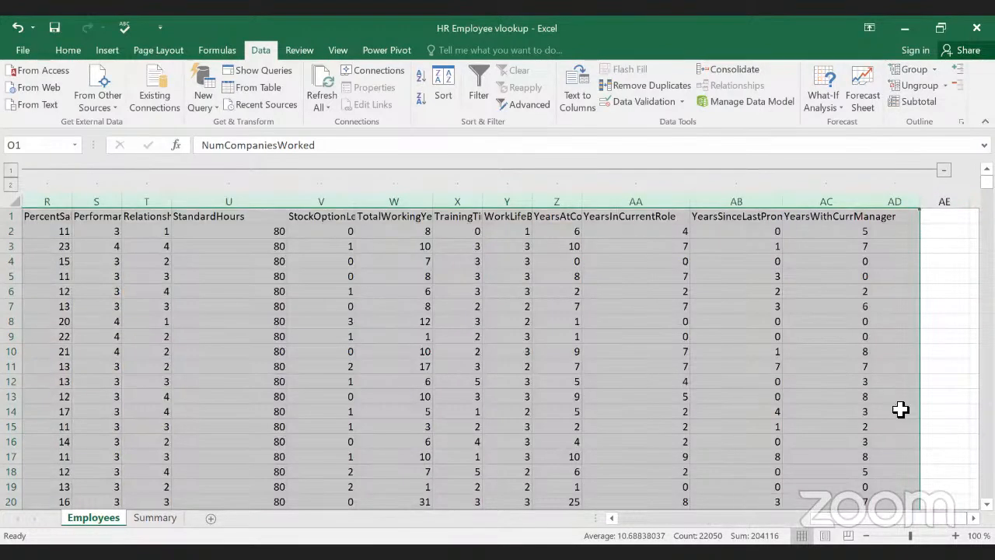
Step: Collapse the O through AD column group, expand it to check its columns, and collapse it again
{"action": "left_click", "coordinate": [945, 171]}
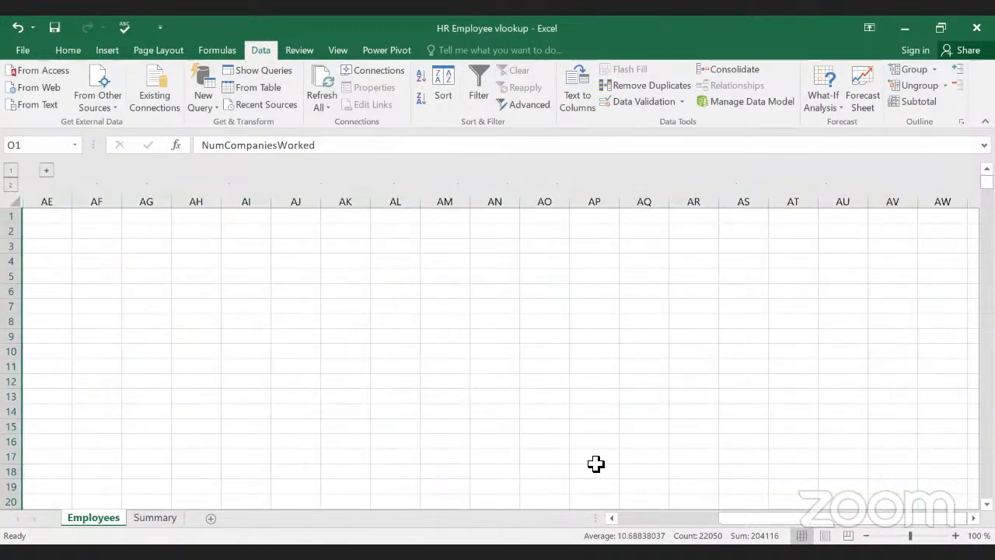
{"action": "mouse_move", "coordinate": [790, 519]}
{"action": "left_mouse_down"}
{"action": "mouse_move", "coordinate": [666, 527]}
{"action": "mouse_move", "coordinate": [736, 517]}
{"action": "mouse_move", "coordinate": [787, 526]}
{"action": "left_mouse_up"}
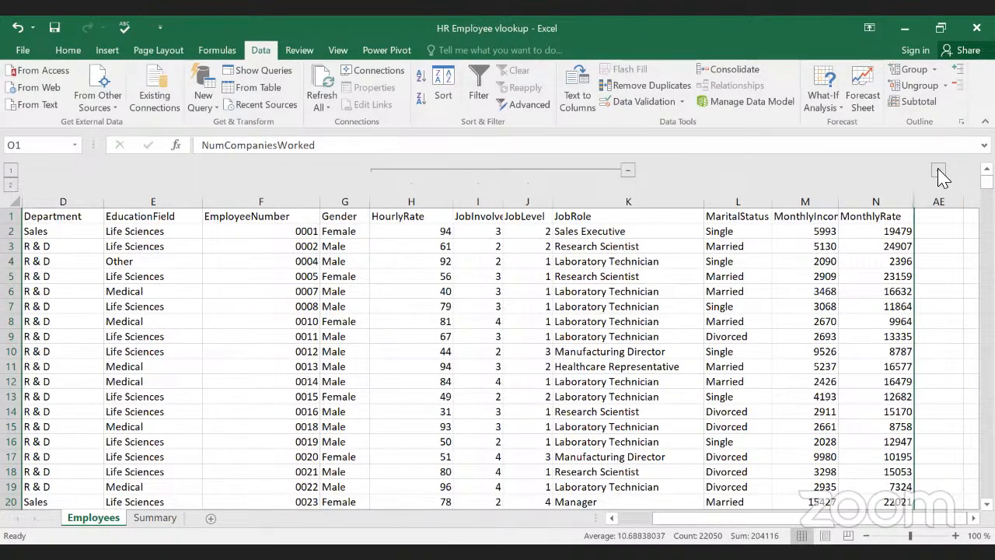
{"action": "left_click", "coordinate": [939, 172]}
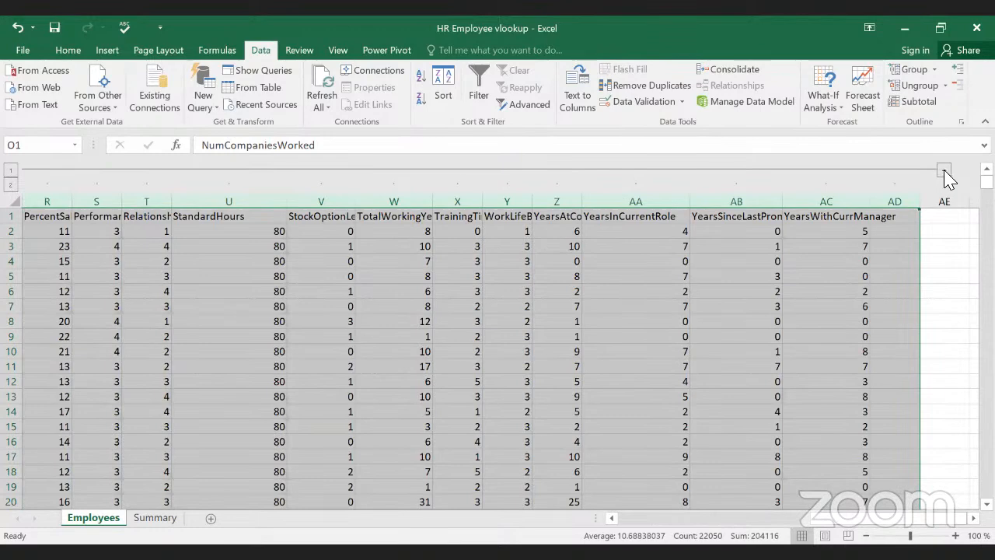
{"action": "left_click", "coordinate": [942, 173]}
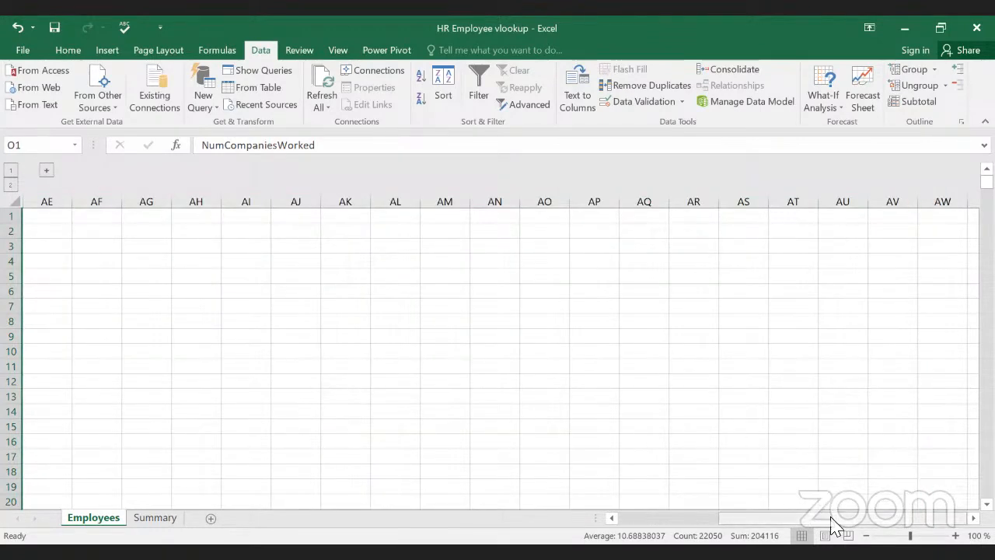
{"action": "left_click_drag", "start_coordinate": [824, 518], "coordinate": [719, 519]}
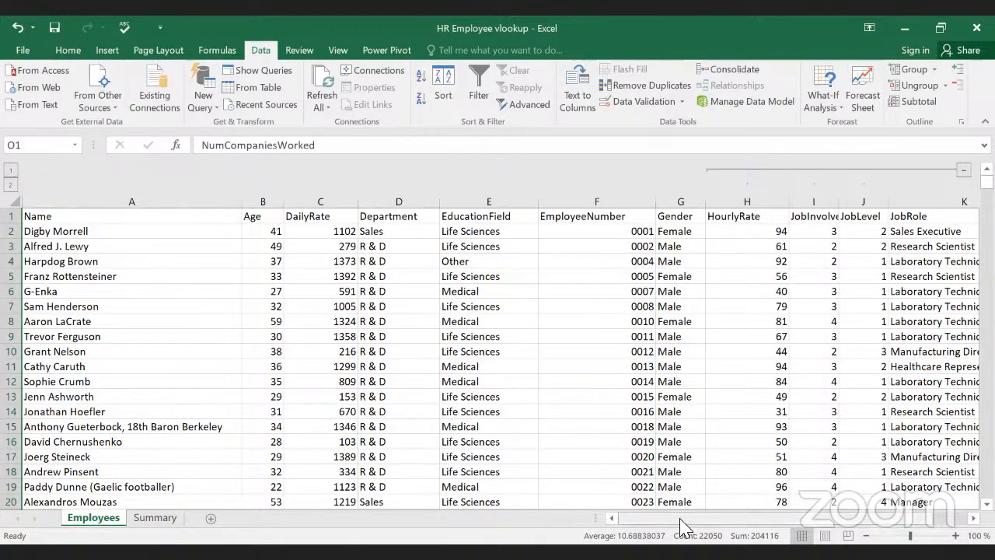
Step: Ungroup columns H through J, covering HourlyRate, JobInvolvement and JobLevel
{"action": "scroll", "coordinate": [591, 389], "scroll_direction": "right", "scroll_amount": 2}
{"action": "left_click_drag", "start_coordinate": [533, 227], "coordinate": [530, 382]}
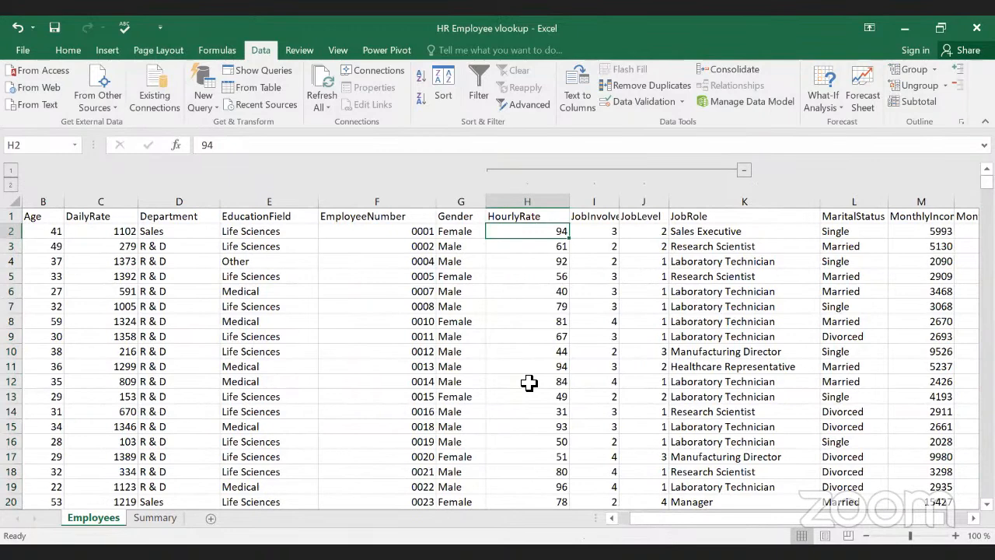
{"action": "left_click_drag", "start_coordinate": [598, 220], "coordinate": [604, 389]}
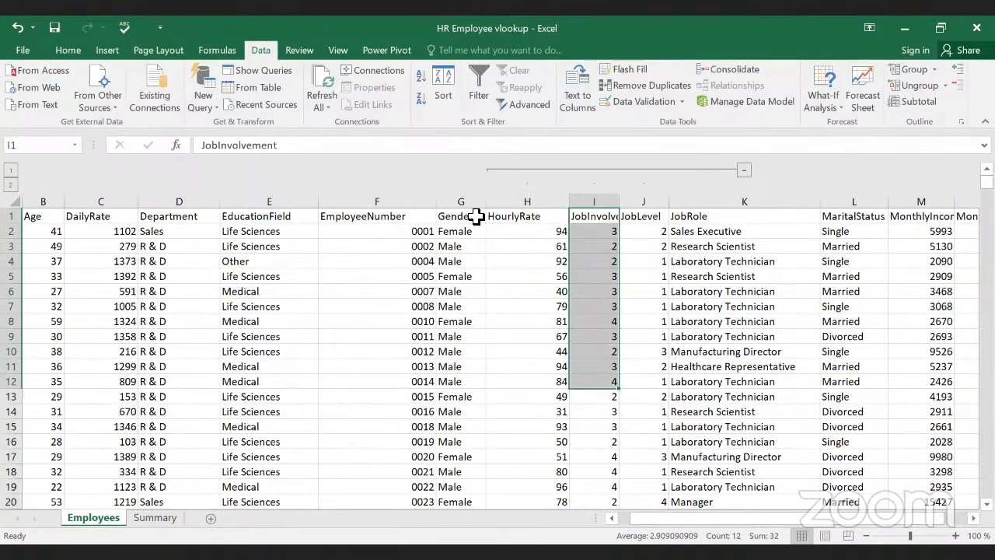
{"action": "left_click", "coordinate": [505, 203]}
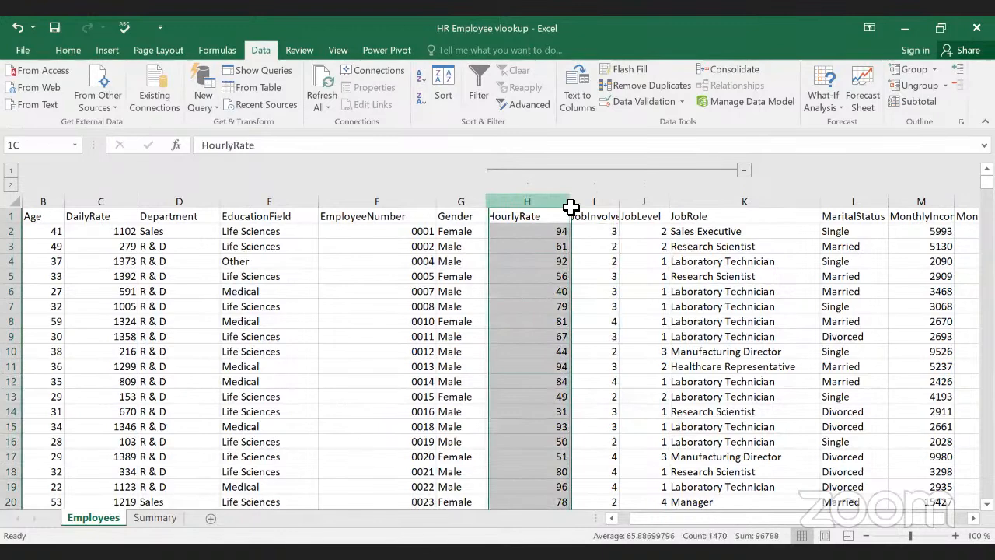
{"action": "left_click", "coordinate": [665, 204], "text": "shift"}
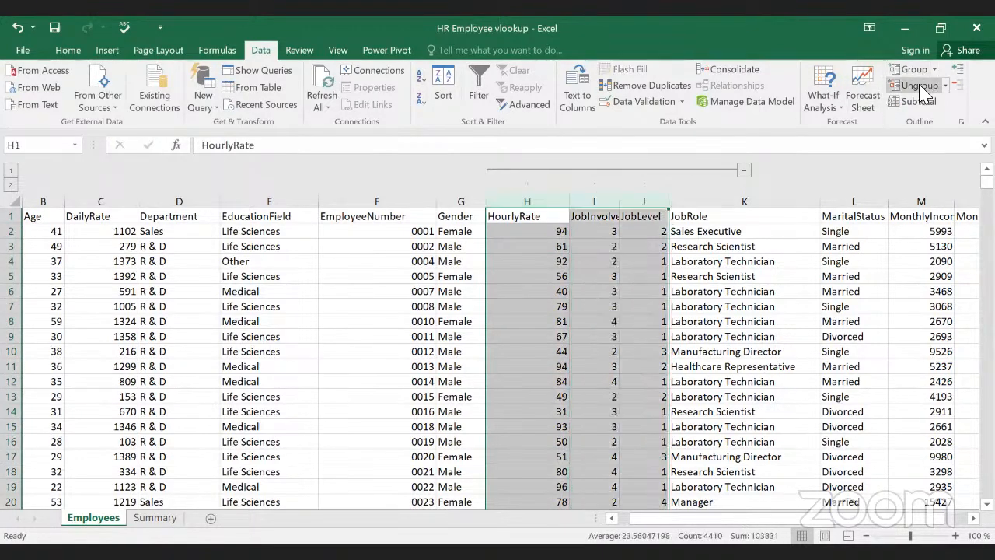
{"action": "left_click", "coordinate": [917, 84]}
{"action": "left_click", "coordinate": [594, 321]}
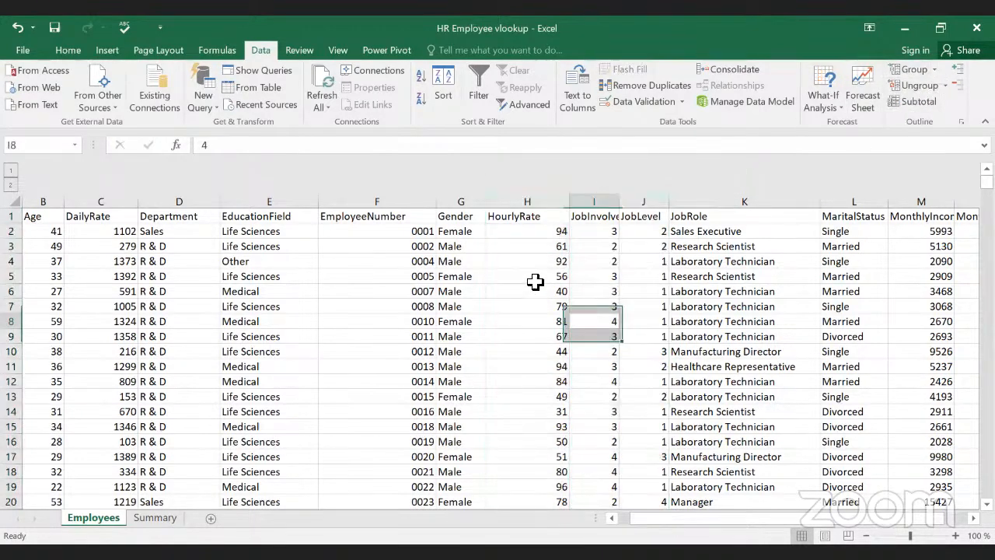
Step: Group the HourlyRate, JobInvolvement and JobLevel columns, H through J, and collapse the group
{"action": "left_click", "coordinate": [506, 204]}
{"action": "left_click", "coordinate": [642, 204], "text": "shift"}
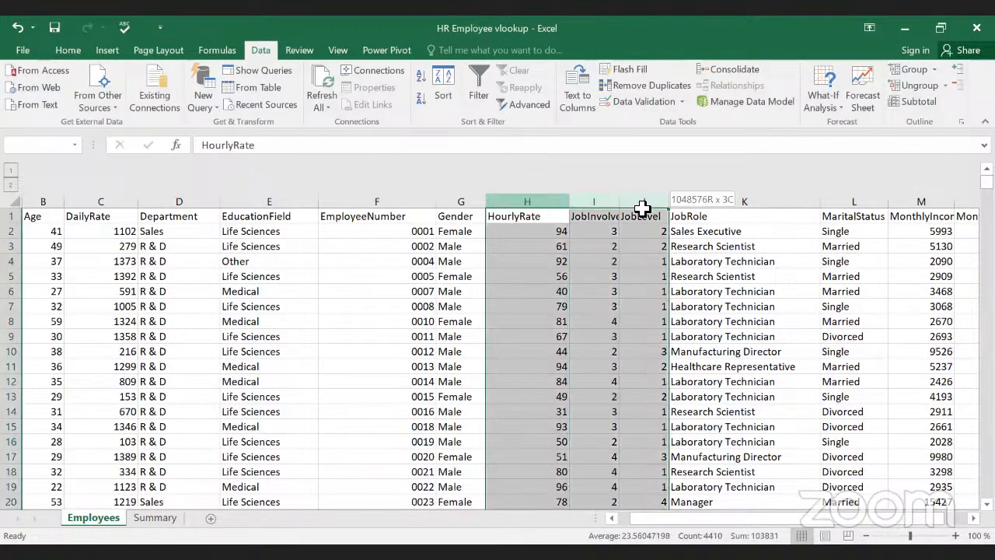
{"action": "left_click", "coordinate": [915, 71]}
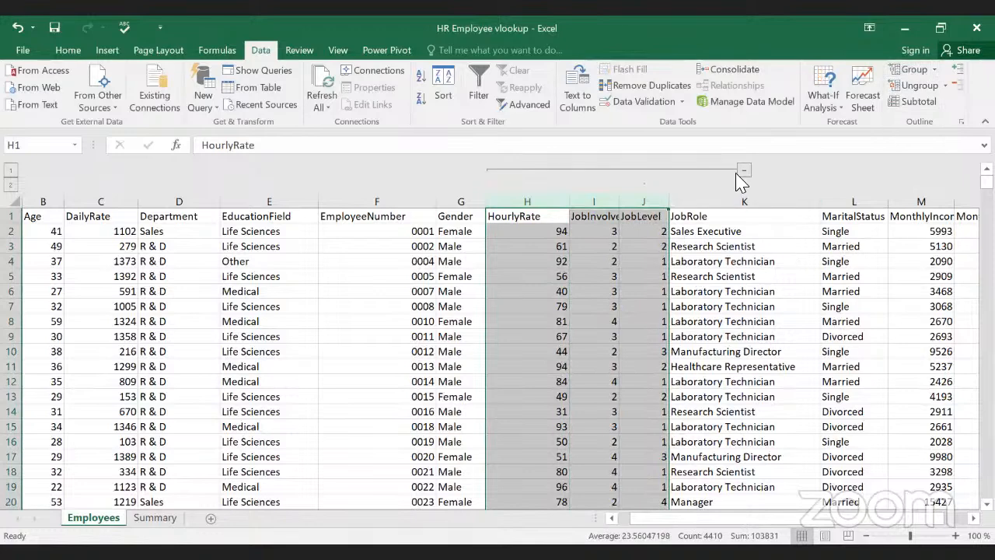
{"action": "left_click", "coordinate": [744, 170]}
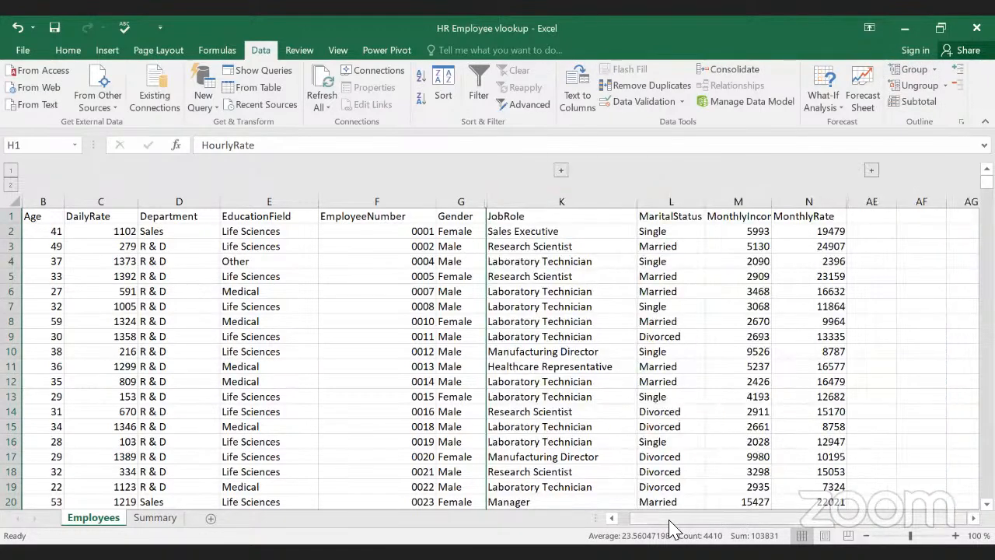
{"action": "left_click_drag", "start_coordinate": [745, 518], "coordinate": [737, 519]}
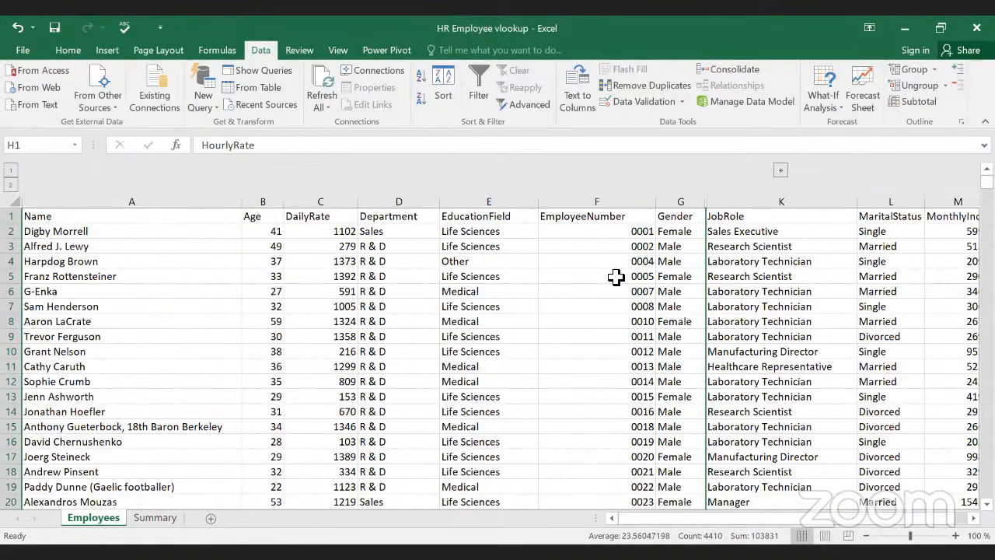
Step: Narrow the EmployeeNumber column to fit its header and slightly widen the Gender column on the Employees sheet
{"action": "left_click_drag", "start_coordinate": [653, 200], "coordinate": [631, 208]}
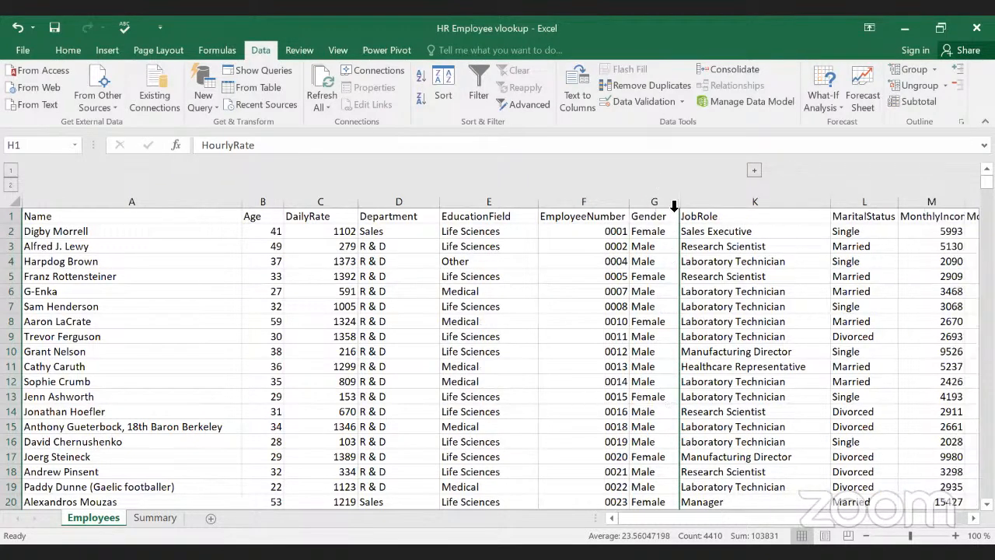
{"action": "left_click_drag", "start_coordinate": [679, 204], "coordinate": [691, 205]}
{"action": "left_click", "coordinate": [762, 218]}
{"action": "left_click", "coordinate": [866, 218]}
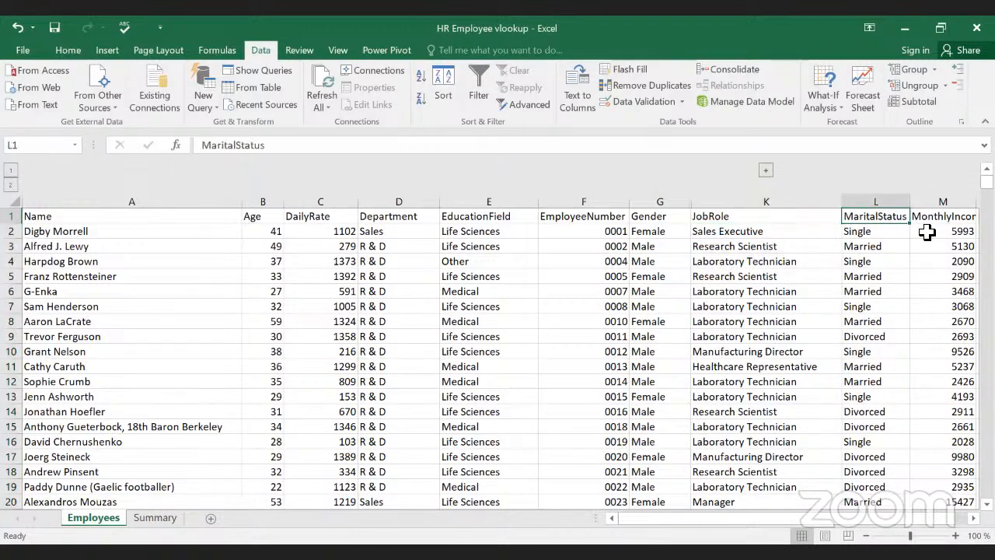
Step: Group the MonthlyIncome and MonthlyRate columns, M through N, and collapse them together with the adjoining column group
{"action": "left_click", "coordinate": [855, 514]}
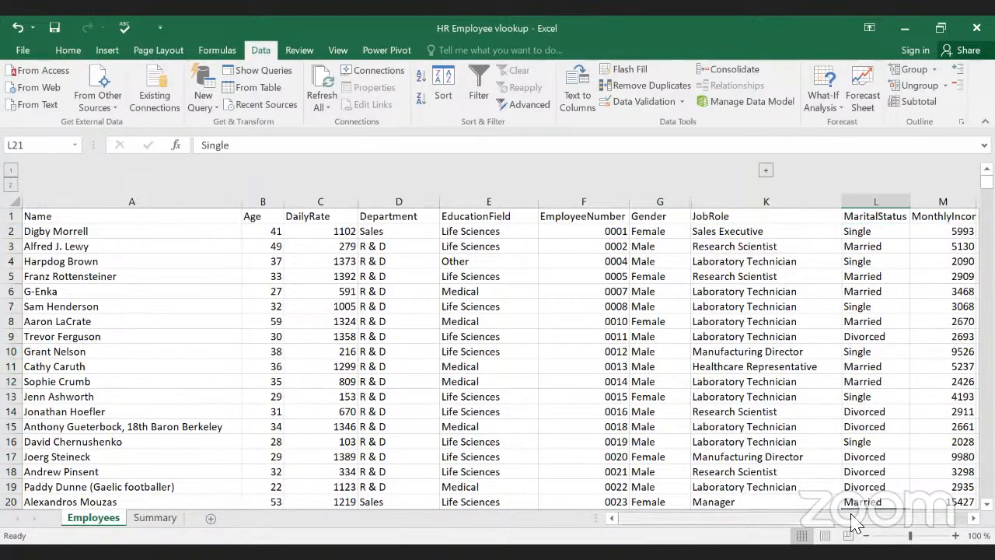
{"action": "left_click_drag", "start_coordinate": [892, 515], "coordinate": [905, 515]}
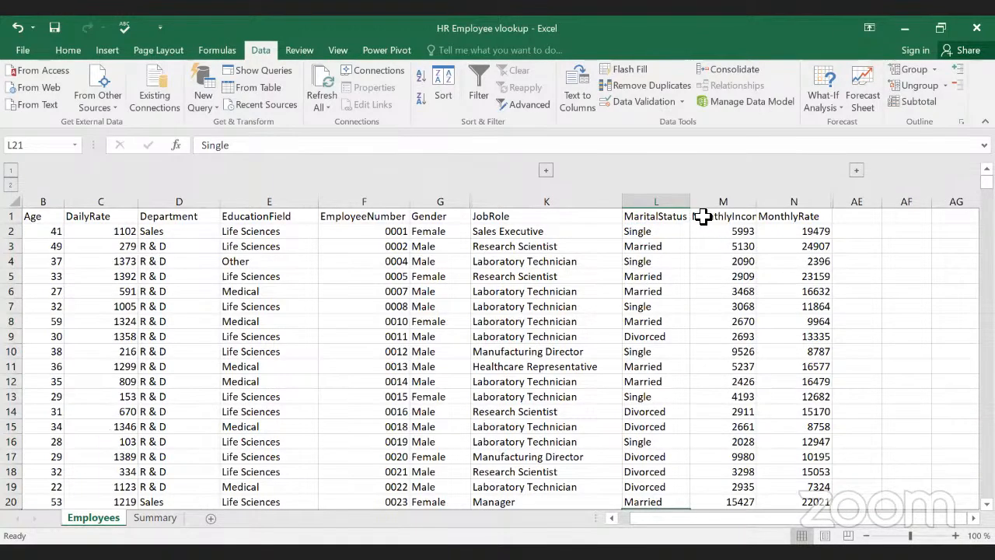
{"action": "left_click_drag", "start_coordinate": [713, 205], "coordinate": [756, 204]}
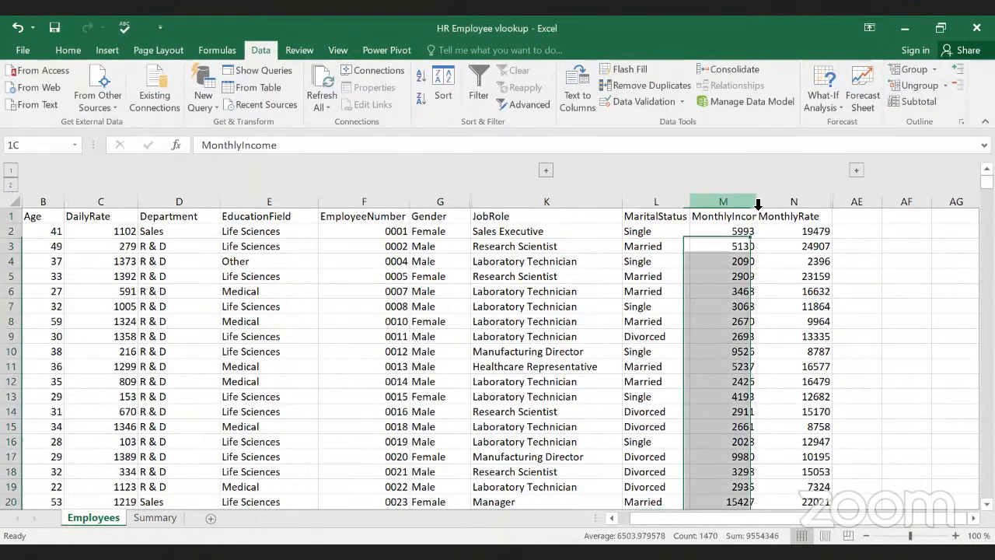
{"action": "left_click", "coordinate": [911, 71]}
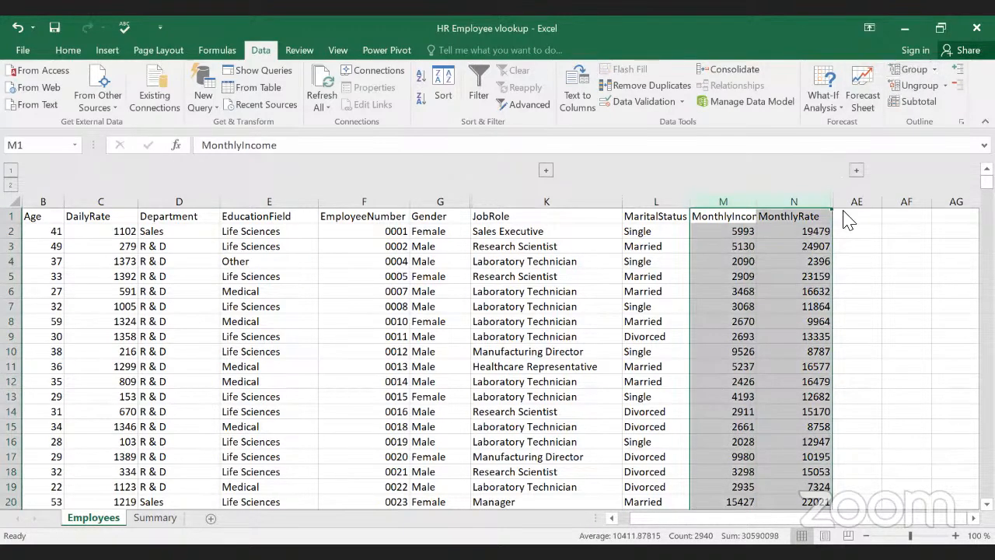
{"action": "left_click", "coordinate": [912, 71]}
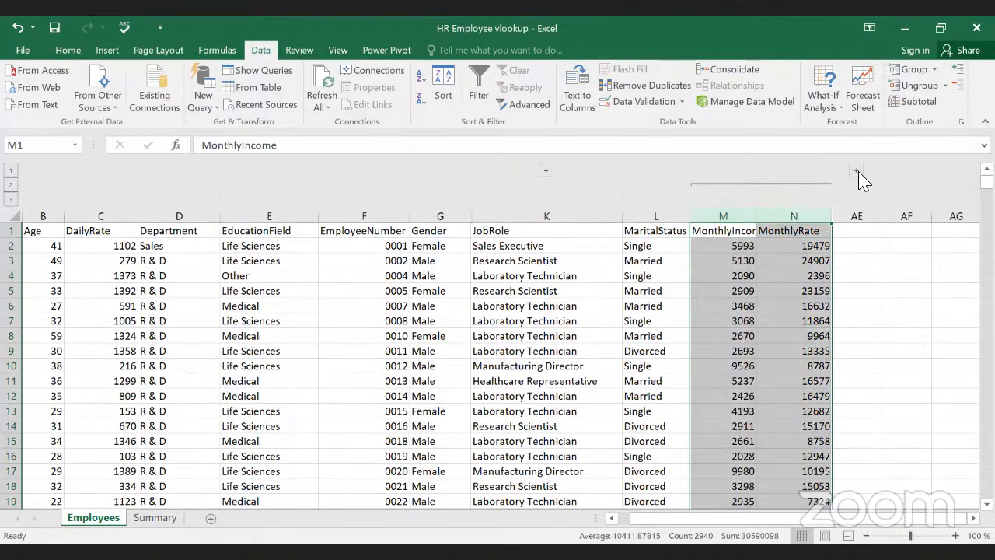
{"action": "left_click", "coordinate": [890, 336]}
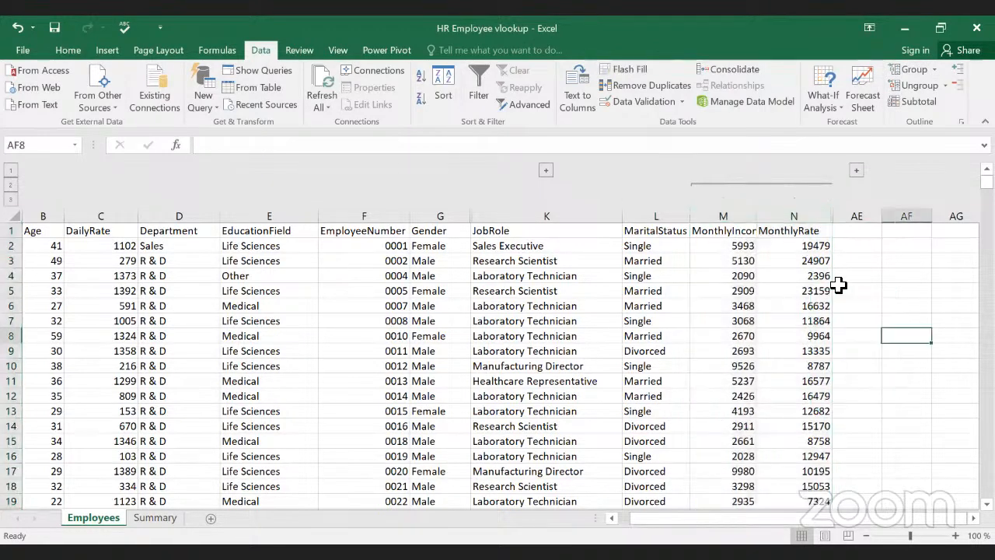
{"action": "left_click", "coordinate": [856, 172]}
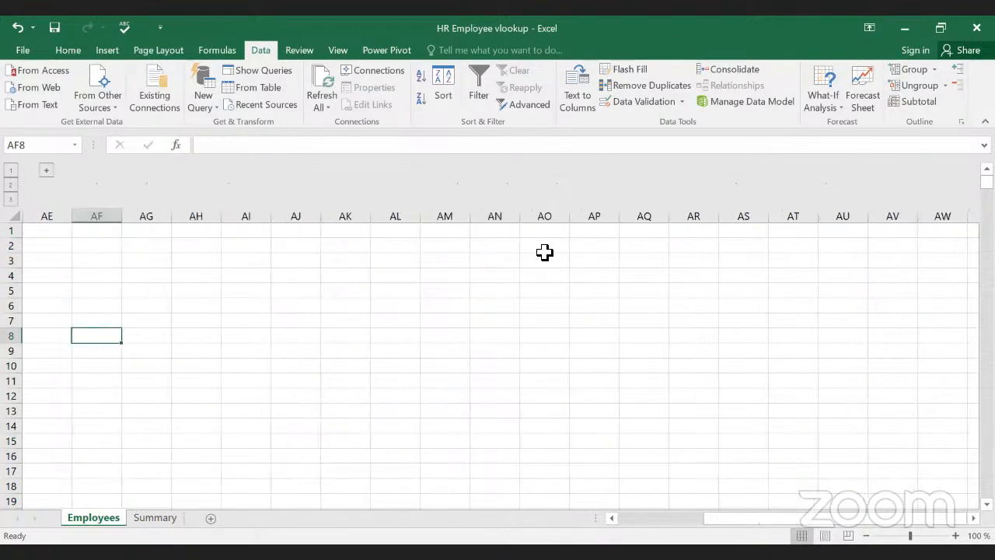
{"action": "left_click_drag", "start_coordinate": [783, 519], "coordinate": [604, 520]}
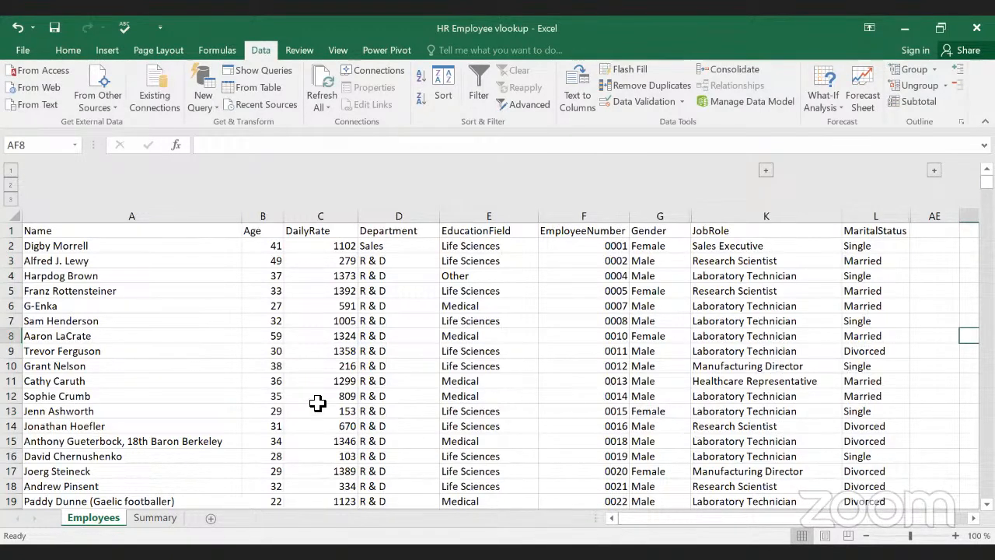
Step: Review the condensed Employees table, checking its rows and the columns from Name through MaritalStatus
{"action": "scroll", "coordinate": [531, 423], "scroll_direction": "down", "scroll_amount": 2}
{"action": "scroll", "coordinate": [538, 418], "scroll_direction": "up", "scroll_amount": 2}
{"action": "scroll", "coordinate": [197, 411], "scroll_direction": "down", "scroll_amount": 6}
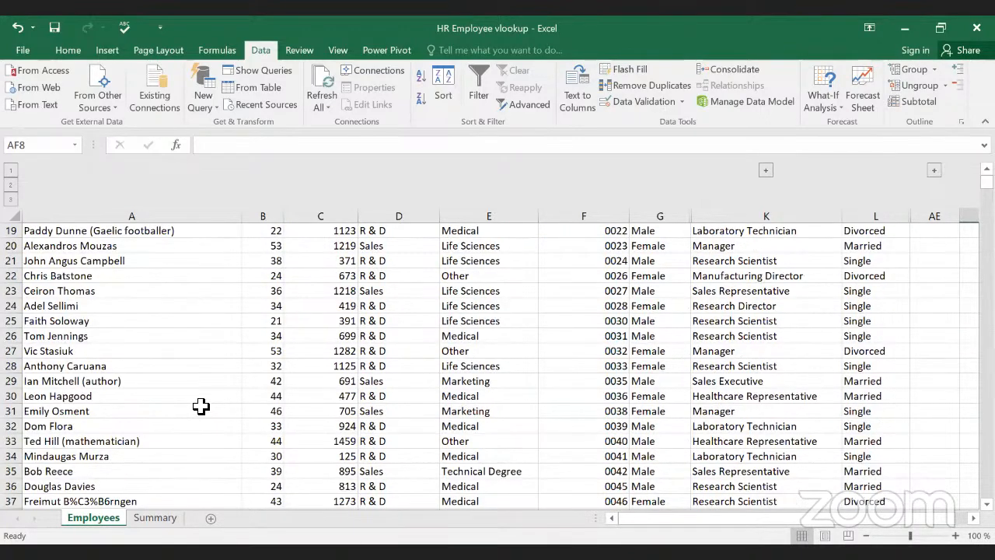
{"action": "scroll", "coordinate": [202, 406], "scroll_direction": "up", "scroll_amount": 6}
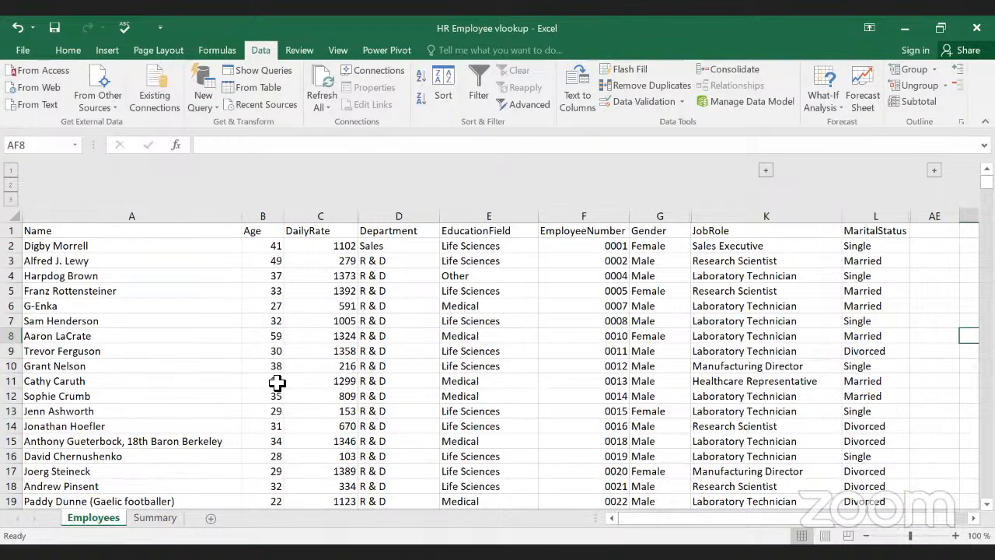
{"action": "left_click_drag", "start_coordinate": [92, 230], "coordinate": [669, 428]}
{"action": "left_click", "coordinate": [571, 460]}
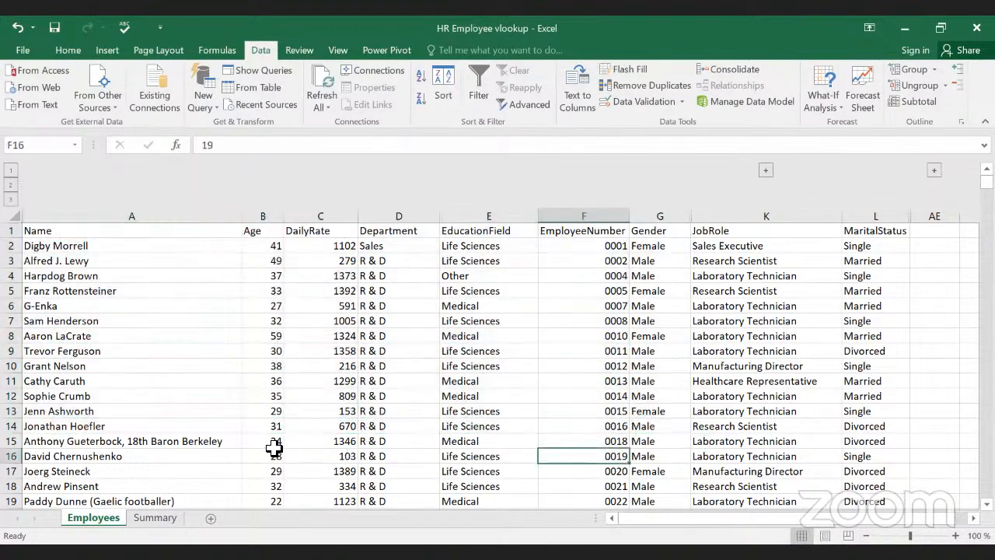
{"action": "left_click", "coordinate": [246, 408]}
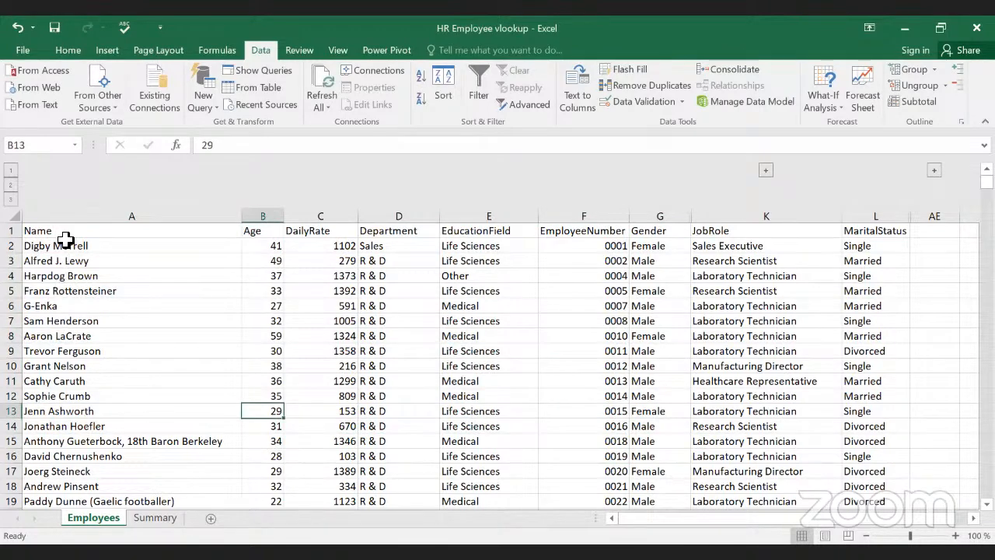
{"action": "left_click_drag", "start_coordinate": [67, 232], "coordinate": [672, 427]}
{"action": "left_click_drag", "start_coordinate": [783, 474], "coordinate": [784, 476]}
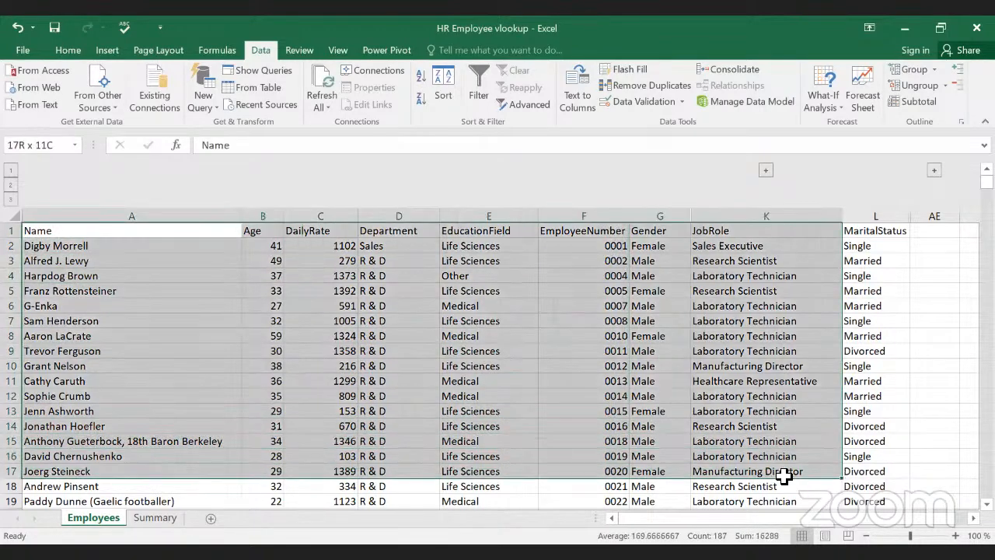
{"action": "left_click", "coordinate": [876, 457]}
{"action": "left_click_drag", "start_coordinate": [46, 235], "coordinate": [733, 429]}
{"action": "left_click", "coordinate": [733, 428]}
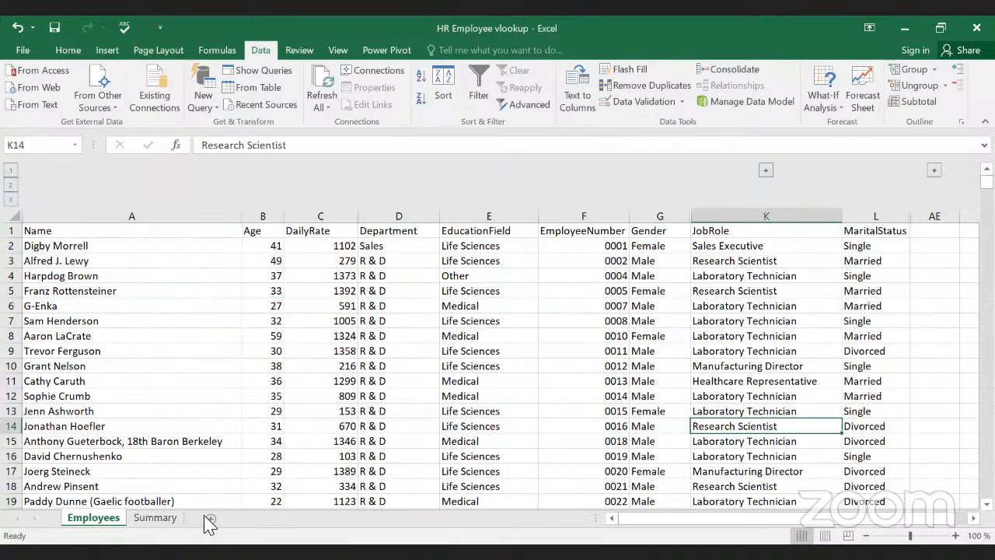
Step: Copy the header row and first record, A1:E2, from the Summary sheet into A1 of a new sheet
{"action": "left_click", "coordinate": [153, 518]}
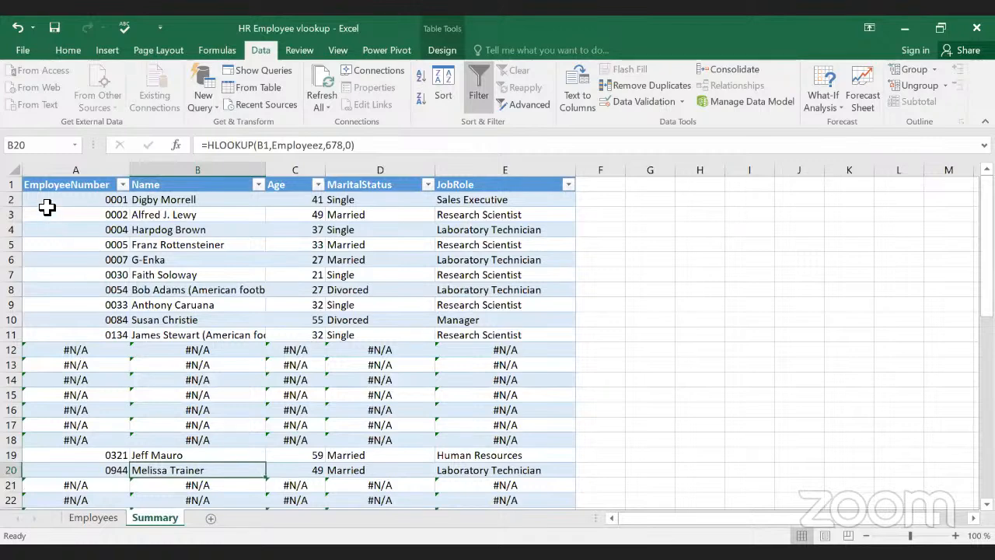
{"action": "left_click_drag", "start_coordinate": [49, 187], "coordinate": [532, 203]}
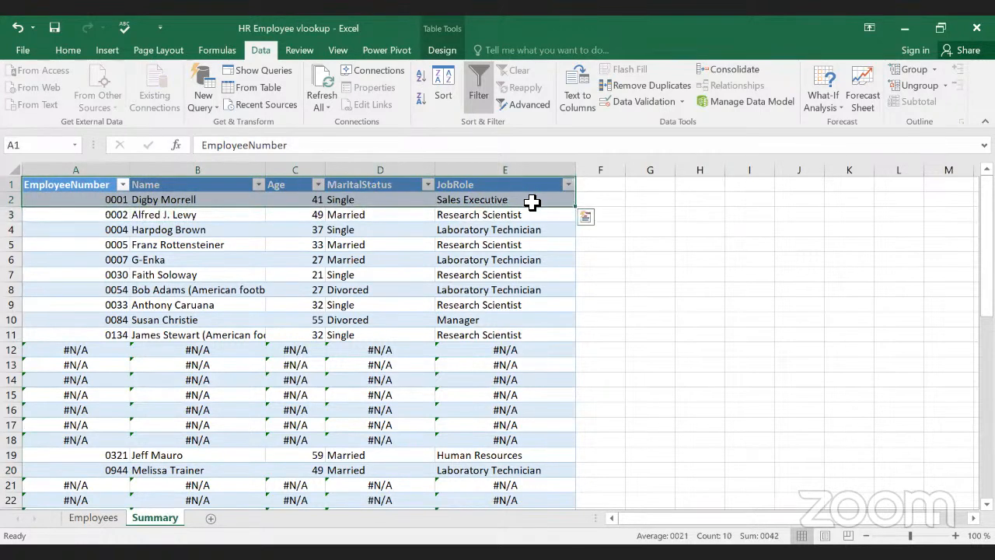
{"action": "key", "text": "ctrl+c"}
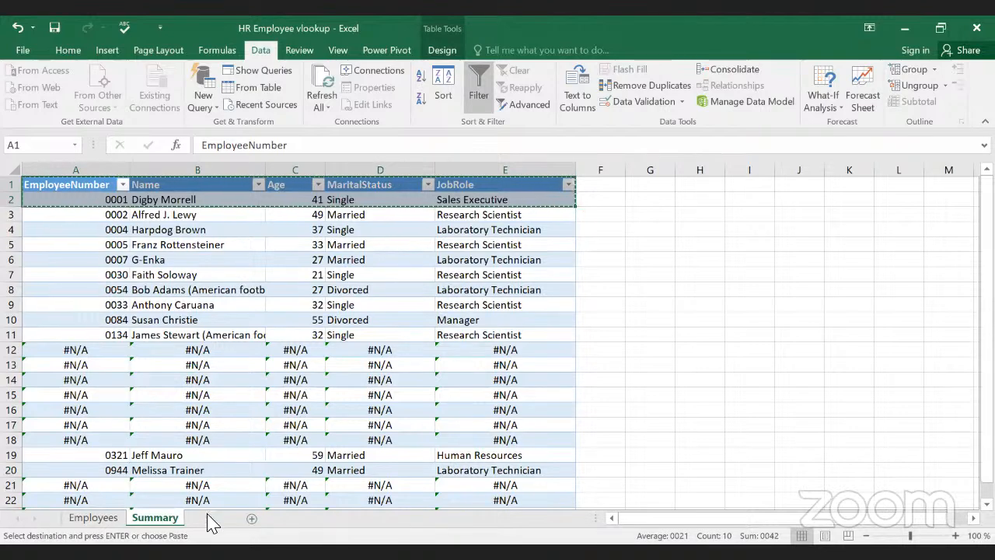
{"action": "left_click", "coordinate": [211, 521]}
{"action": "left_click_drag", "start_coordinate": [45, 185], "coordinate": [297, 189]}
{"action": "key", "text": "ctrl+v"}
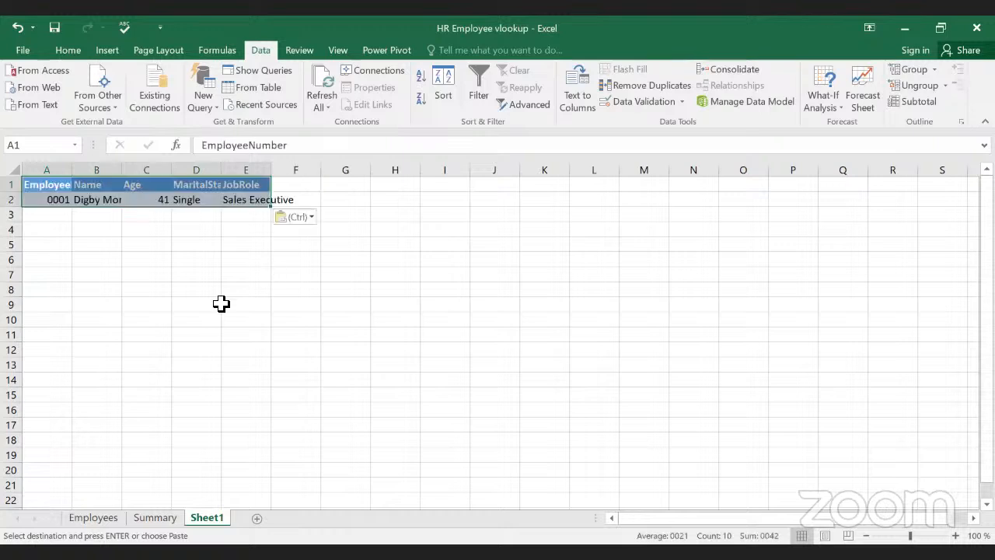
{"action": "left_click", "coordinate": [218, 304]}
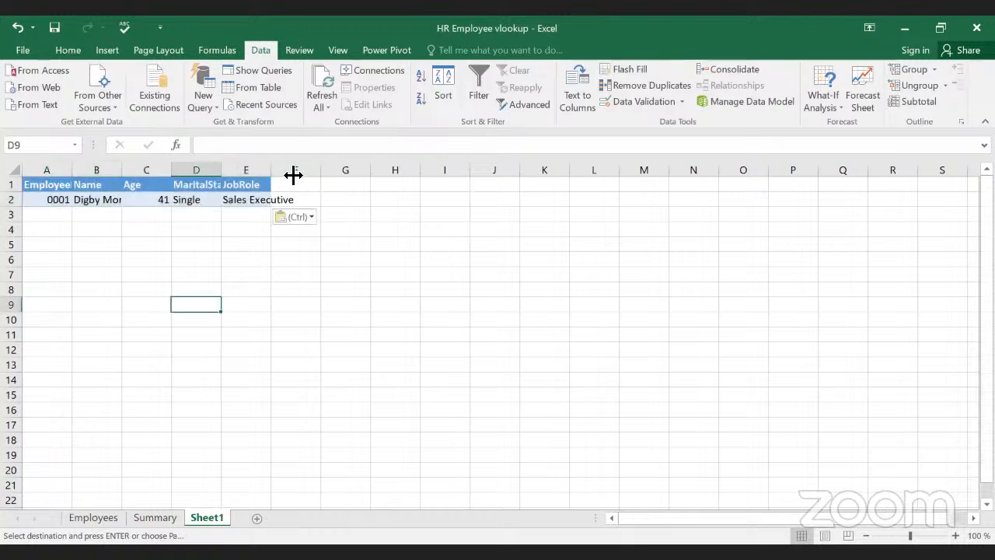
Step: Widen columns A through E on the new sheet so that all headers and values are fully readable
{"action": "left_click_drag", "start_coordinate": [271, 172], "coordinate": [312, 173]}
{"action": "left_click_drag", "start_coordinate": [224, 172], "coordinate": [238, 174]}
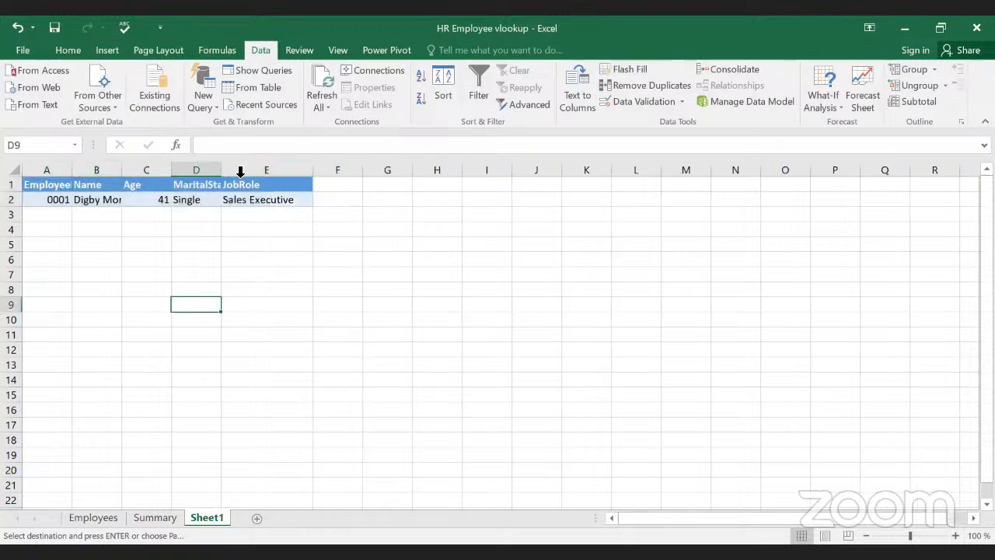
{"action": "double_click", "coordinate": [222, 172]}
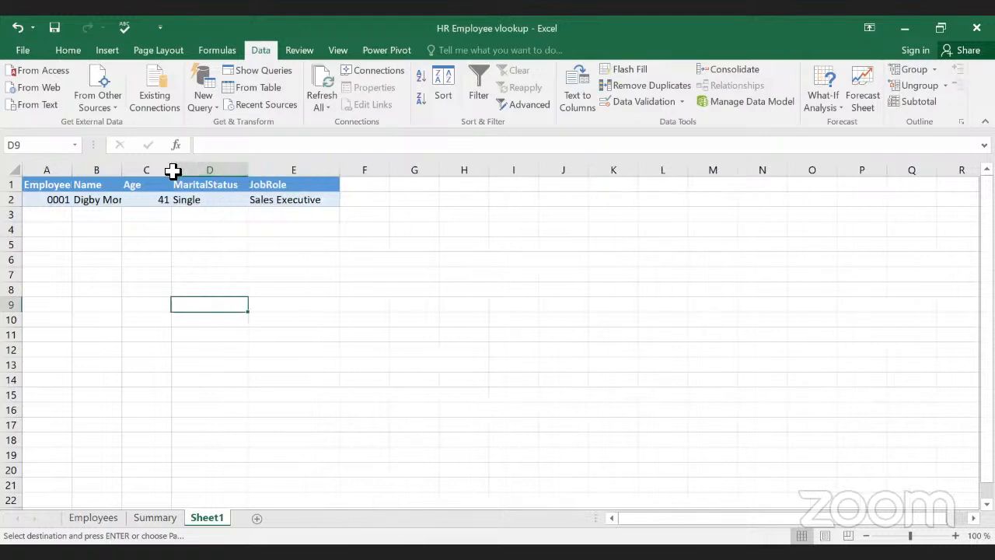
{"action": "left_click_drag", "start_coordinate": [173, 171], "coordinate": [208, 171]}
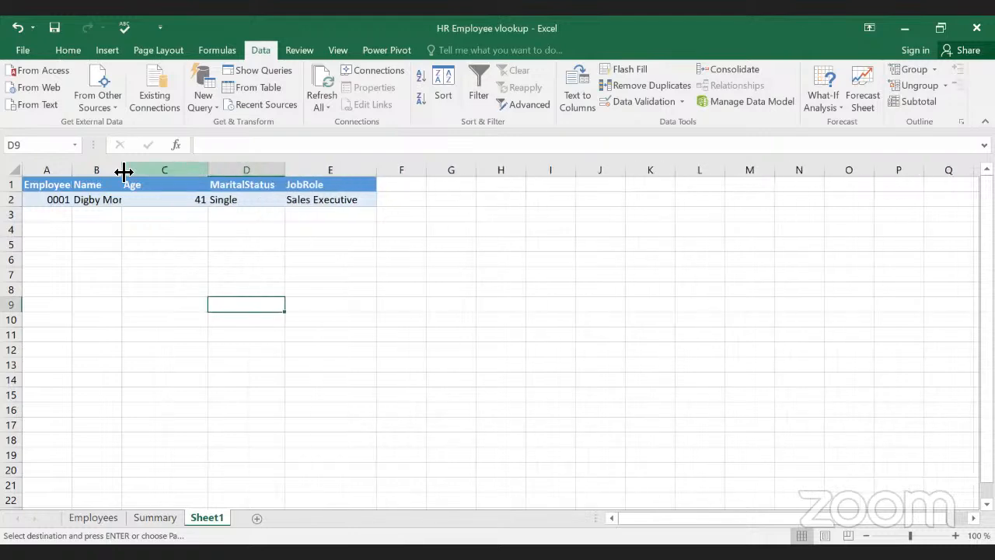
{"action": "left_click_drag", "start_coordinate": [122, 171], "coordinate": [164, 172]}
{"action": "left_click", "coordinate": [186, 173]}
{"action": "left_click", "coordinate": [118, 276]}
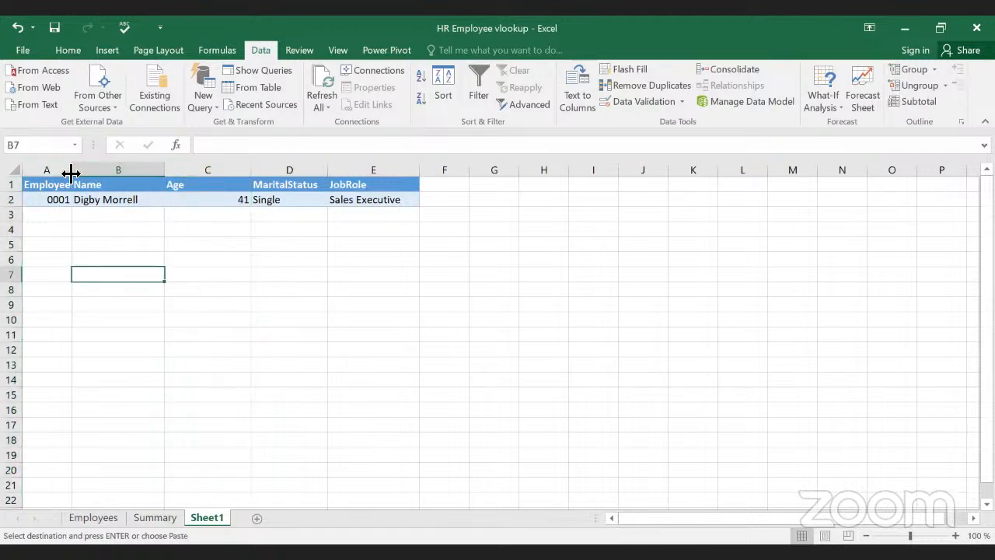
{"action": "left_click_drag", "start_coordinate": [72, 171], "coordinate": [155, 171]}
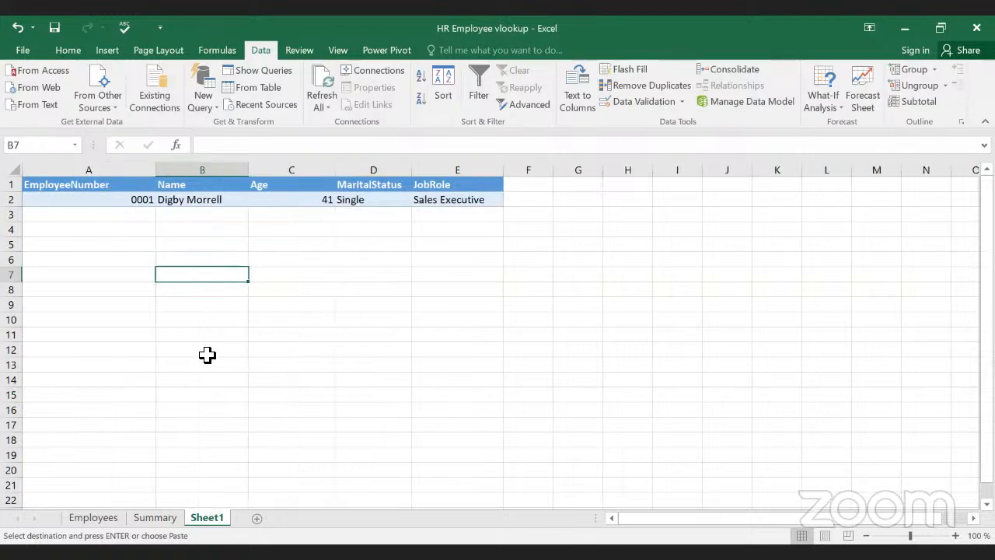
{"action": "left_click", "coordinate": [207, 355]}
{"action": "left_click_drag", "start_coordinate": [384, 184], "coordinate": [394, 245]}
{"action": "left_click", "coordinate": [480, 190]}
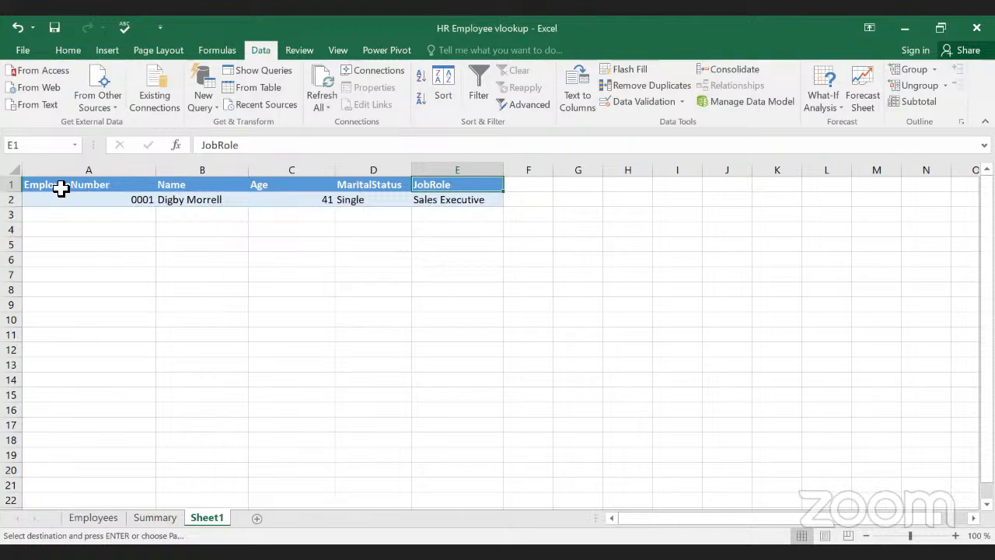
{"action": "left_click_drag", "start_coordinate": [60, 186], "coordinate": [472, 208]}
{"action": "left_click", "coordinate": [470, 336]}
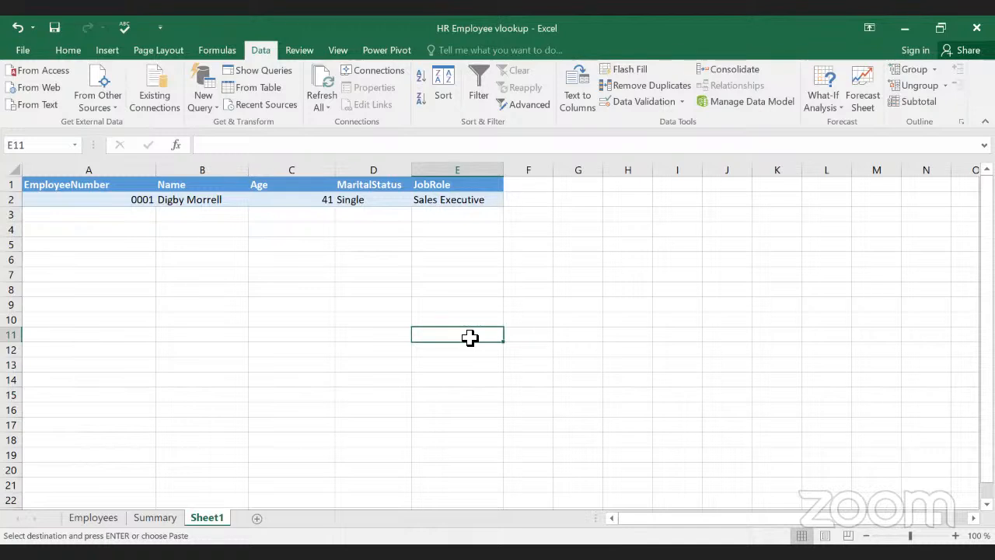
Step: Try to move the EmployeeNumber column by cutting it and inserting the cut cells before the Name column
{"action": "left_click", "coordinate": [102, 178]}
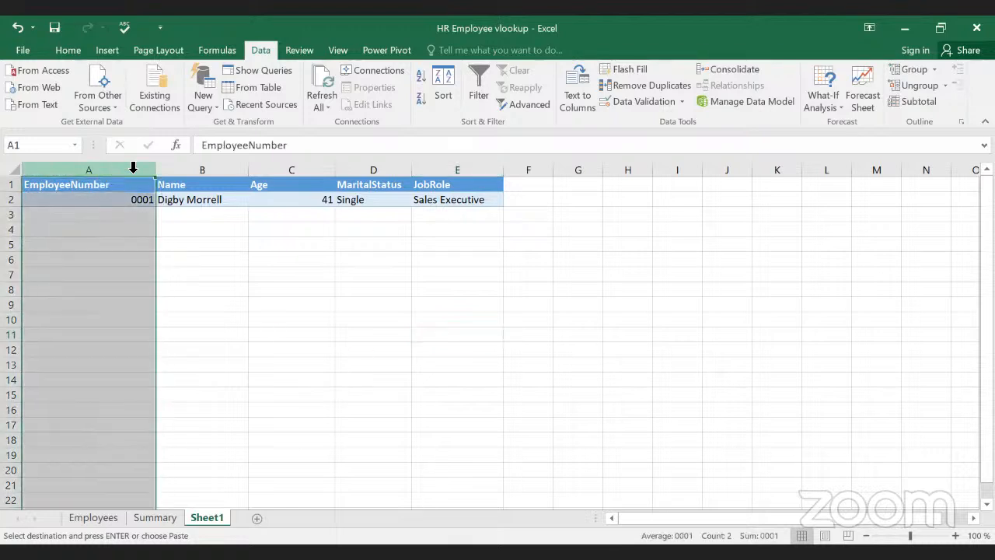
{"action": "key", "text": "ctrl+c"}
{"action": "left_click", "coordinate": [221, 185]}
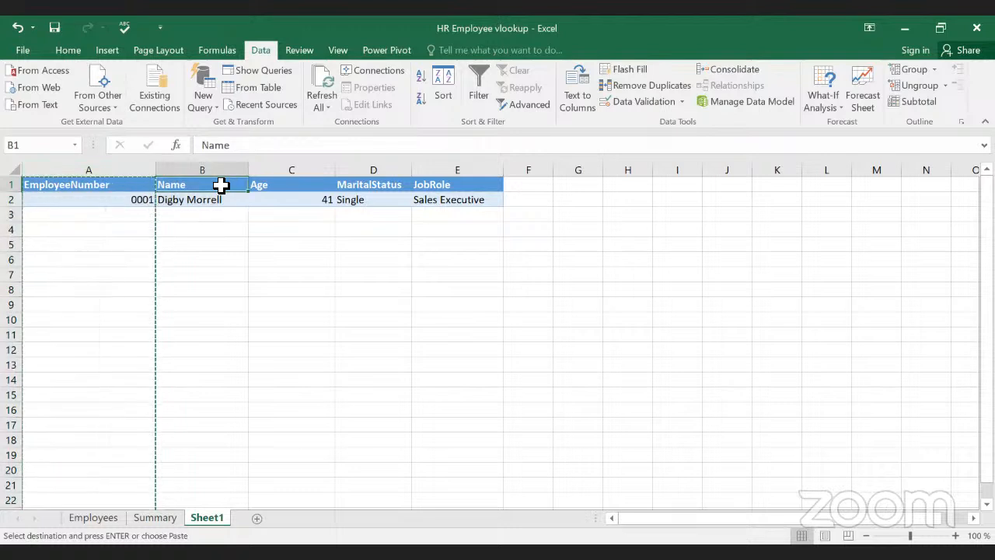
{"action": "right_click", "coordinate": [221, 184]}
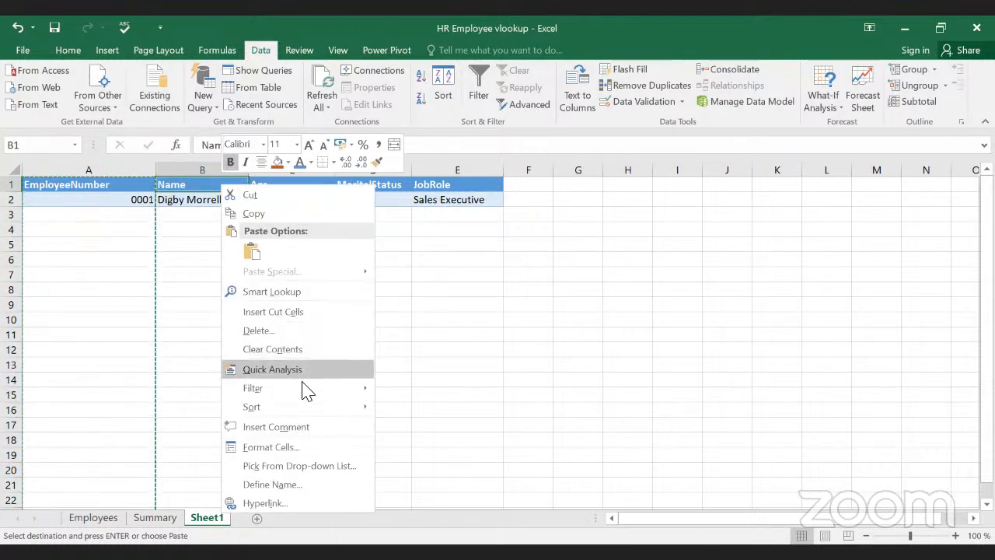
{"action": "left_click", "coordinate": [299, 313]}
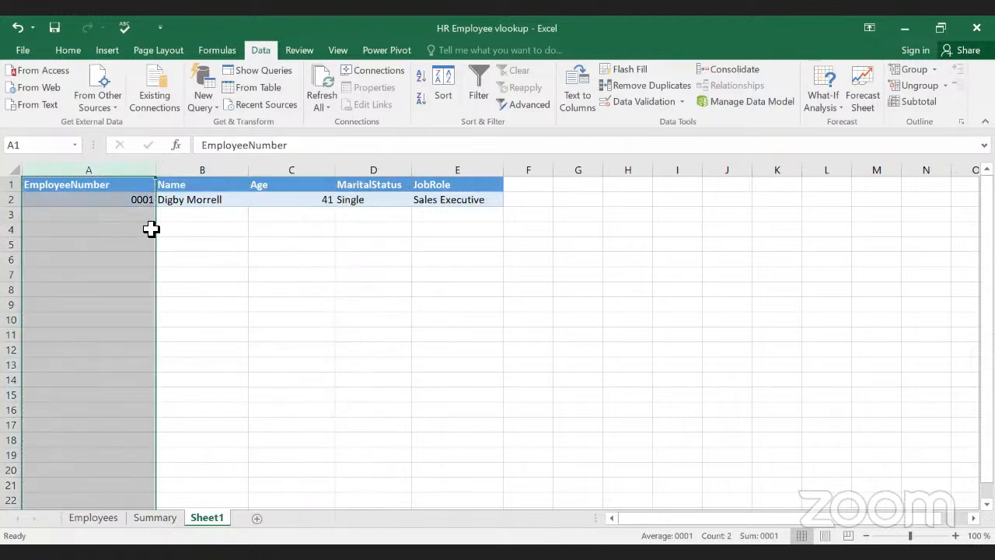
Step: Move the EmployeeNumber column between the Name and Age columns by cutting it and inserting the cut cells before Age
{"action": "key", "text": "ctrl+c"}
{"action": "left_click", "coordinate": [271, 185]}
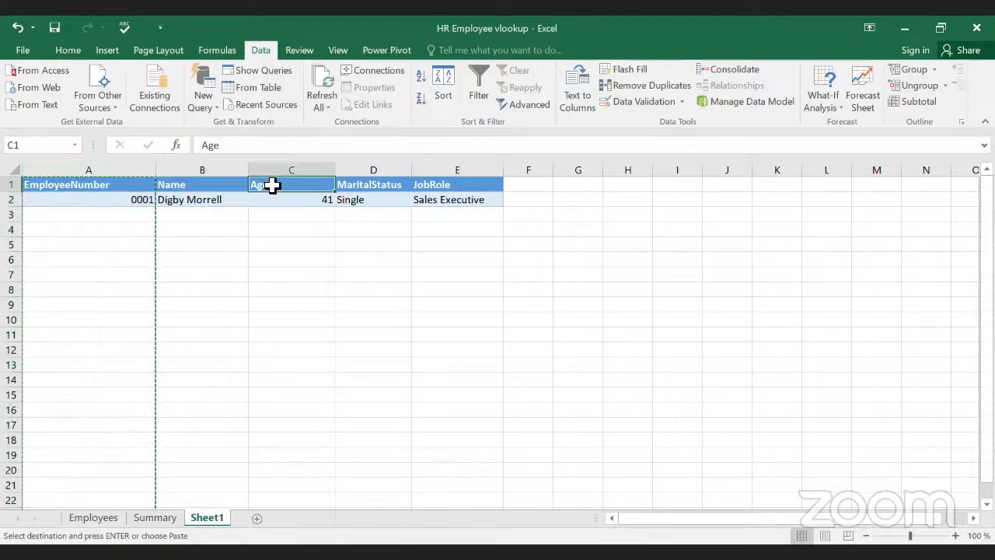
{"action": "left_click", "coordinate": [281, 171]}
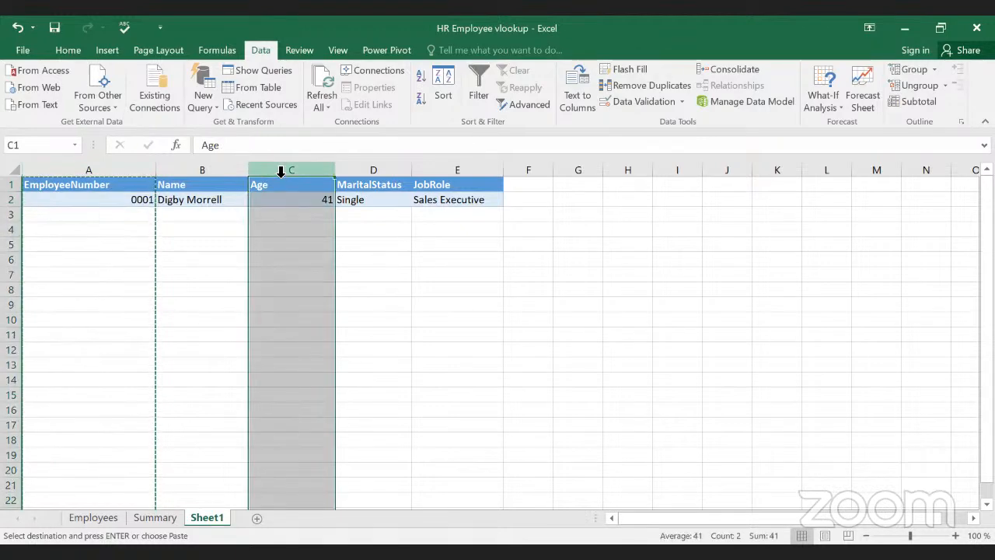
{"action": "right_click", "coordinate": [310, 279]}
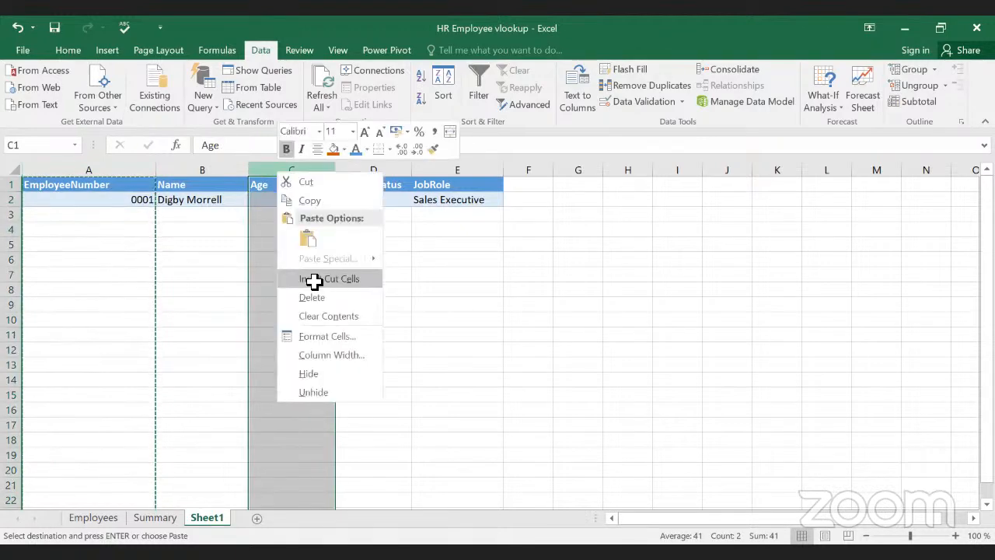
{"action": "left_click", "coordinate": [314, 278]}
{"action": "left_click", "coordinate": [293, 262]}
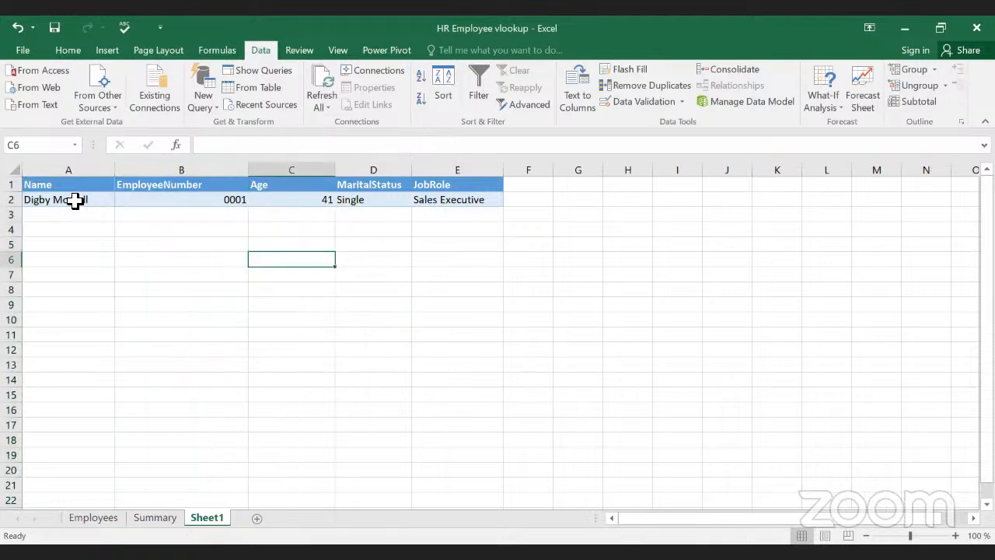
Step: Review the rearranged header row and the record beneath it, from the Name column through JobRole
{"action": "left_click_drag", "start_coordinate": [74, 200], "coordinate": [459, 204]}
{"action": "left_click", "coordinate": [471, 260]}
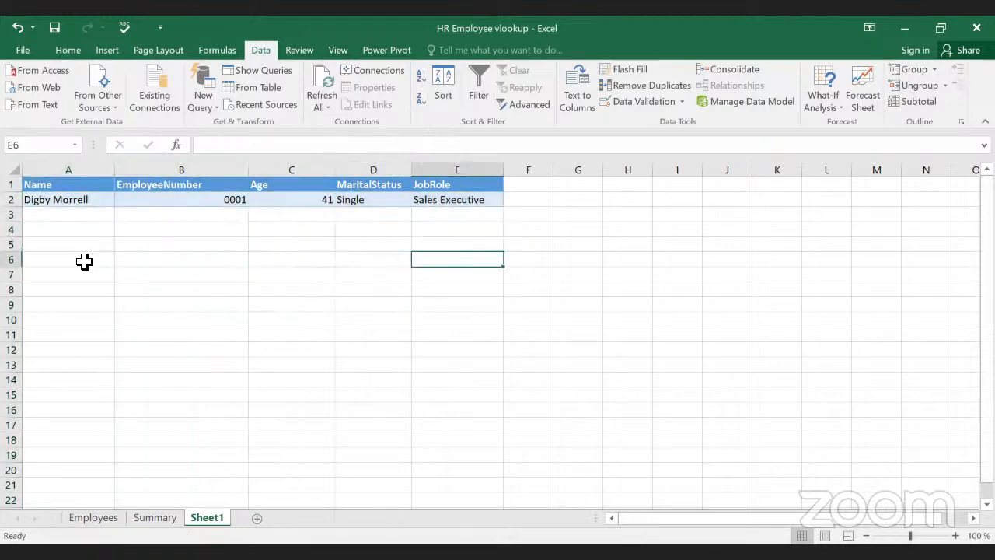
{"action": "left_click_drag", "start_coordinate": [72, 201], "coordinate": [92, 349]}
{"action": "left_click", "coordinate": [201, 273]}
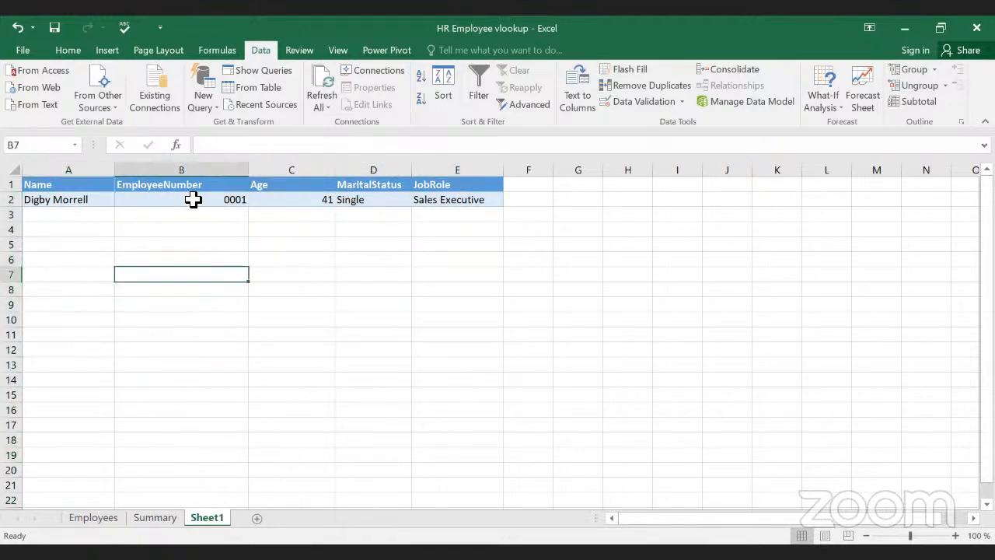
{"action": "left_click", "coordinate": [314, 188]}
{"action": "left_click", "coordinate": [392, 186]}
{"action": "left_click", "coordinate": [462, 185]}
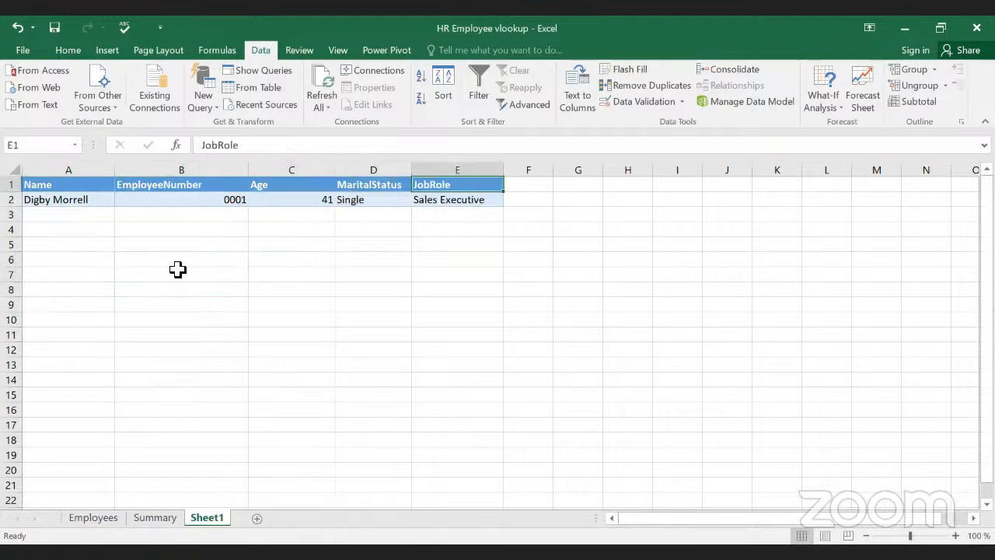
Step: Inspect the HLOOKUP formula in cell A2, leave it unedited and select the empty cell A3
{"action": "left_click", "coordinate": [52, 200]}
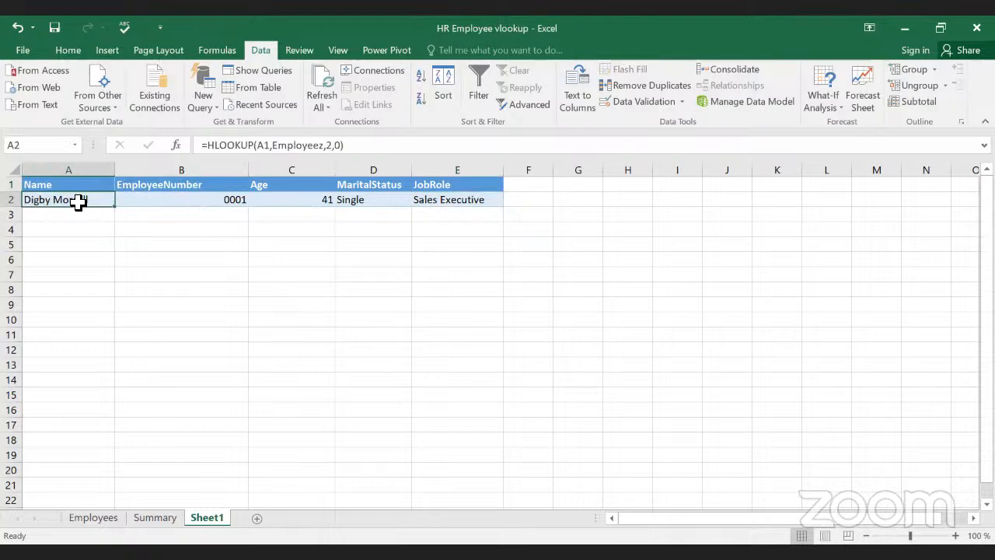
{"action": "double_click", "coordinate": [92, 202]}
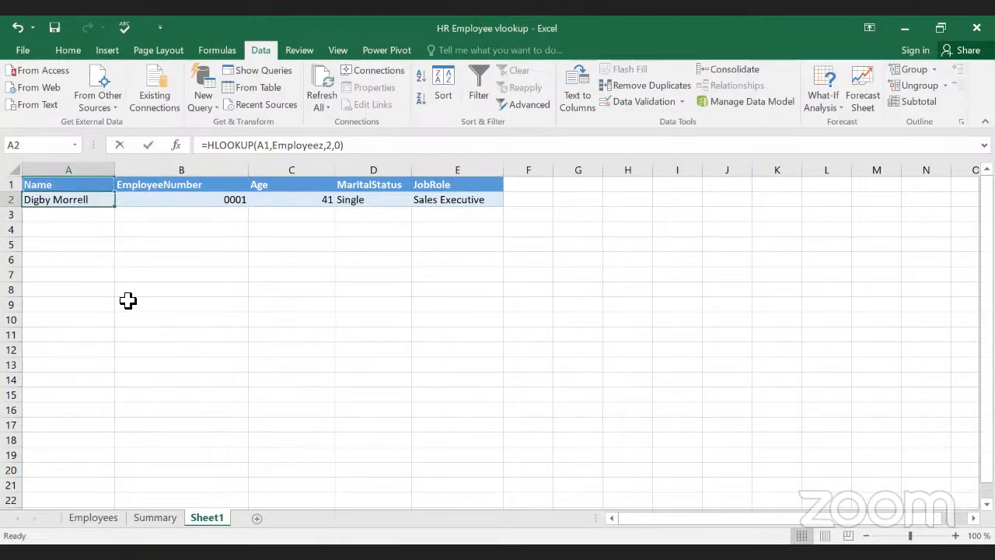
{"action": "left_click", "coordinate": [196, 199]}
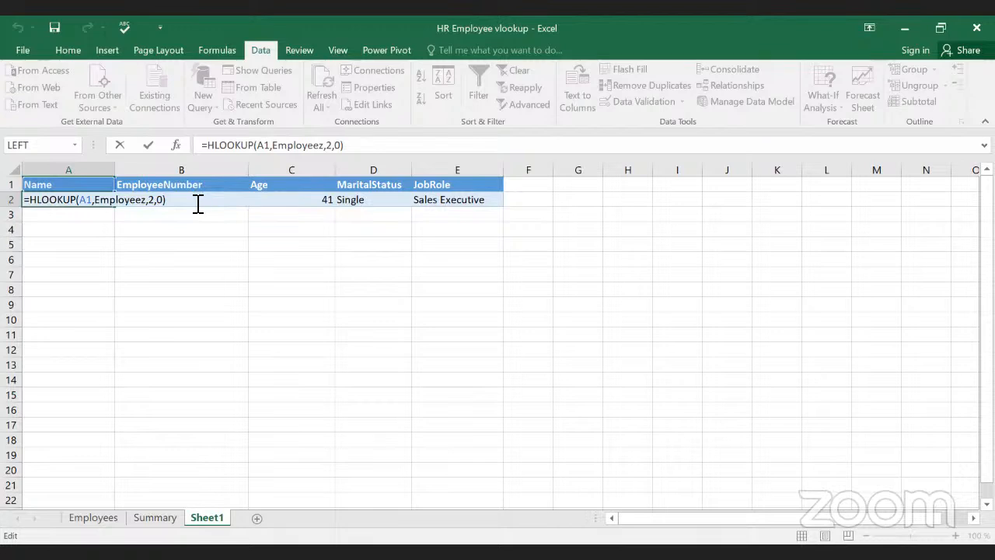
{"action": "left_click_drag", "start_coordinate": [198, 203], "coordinate": [183, 242]}
{"action": "left_click", "coordinate": [181, 231]}
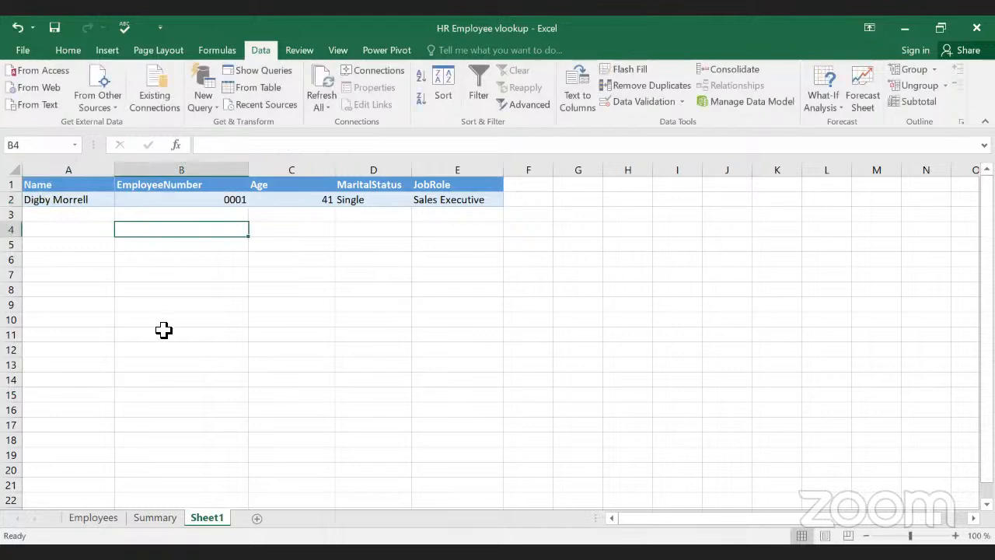
{"action": "left_click", "coordinate": [57, 215]}
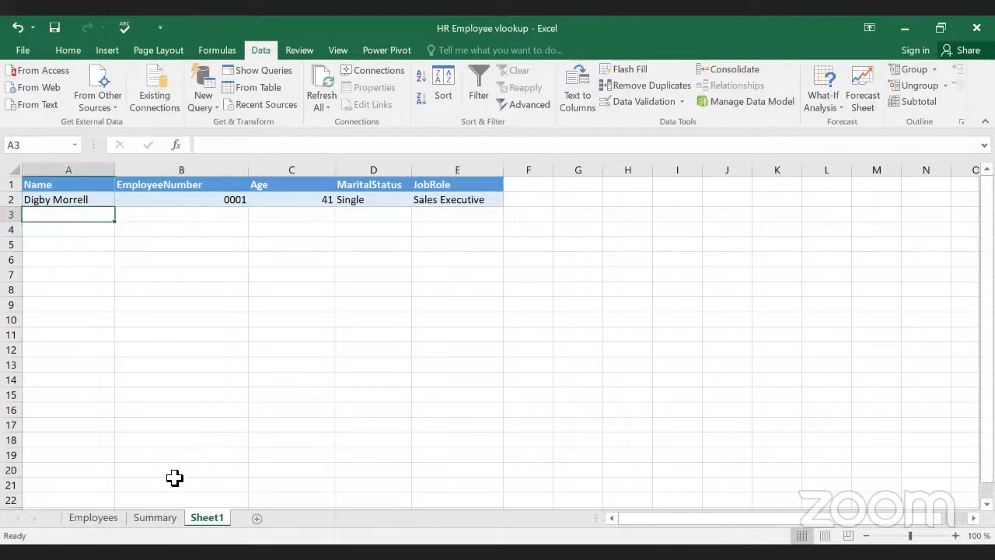
Step: Examine the rows and columns of the Employees source table and compare them with the record on Sheet1
{"action": "left_click", "coordinate": [109, 517]}
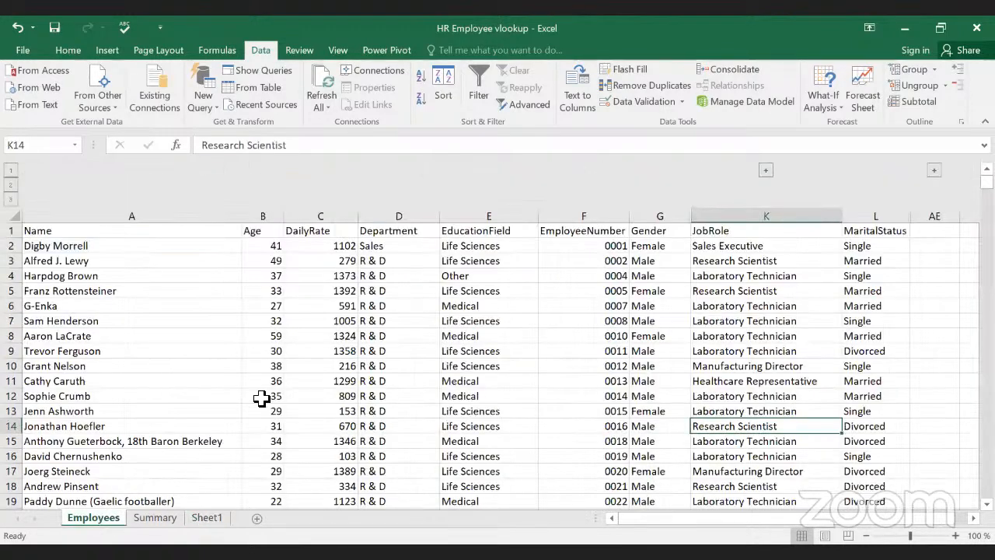
{"action": "left_click", "coordinate": [108, 238]}
{"action": "left_click", "coordinate": [186, 382]}
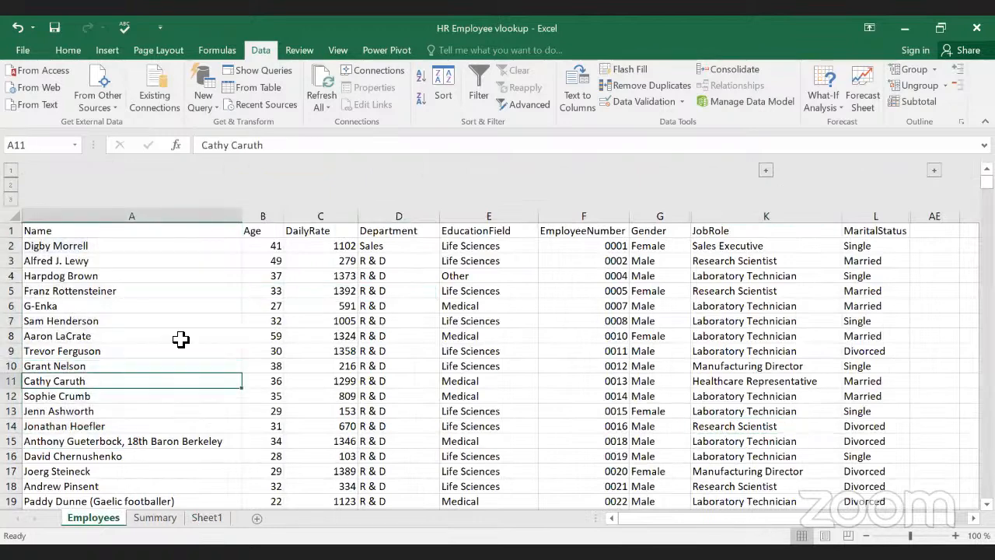
{"action": "left_click", "coordinate": [99, 247]}
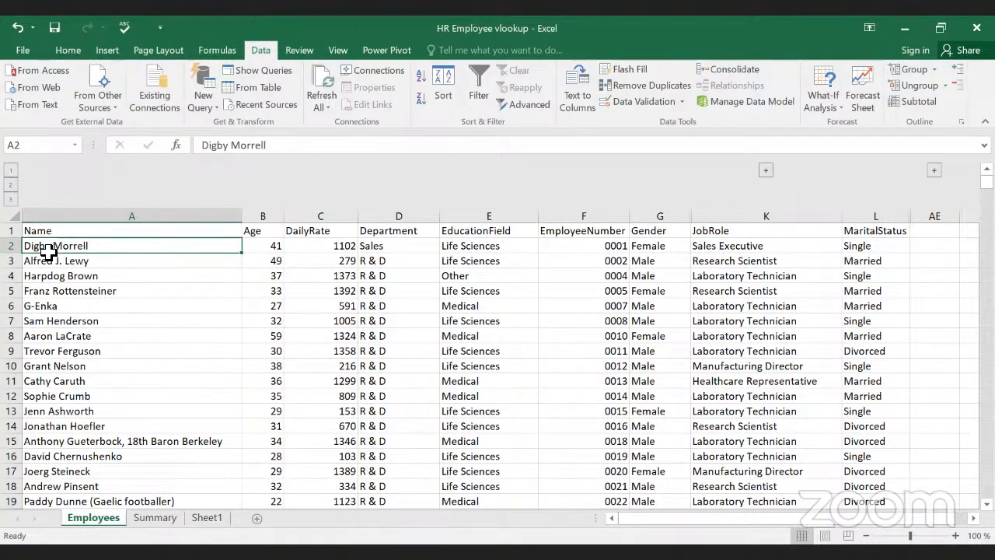
{"action": "left_click_drag", "start_coordinate": [29, 247], "coordinate": [502, 293]}
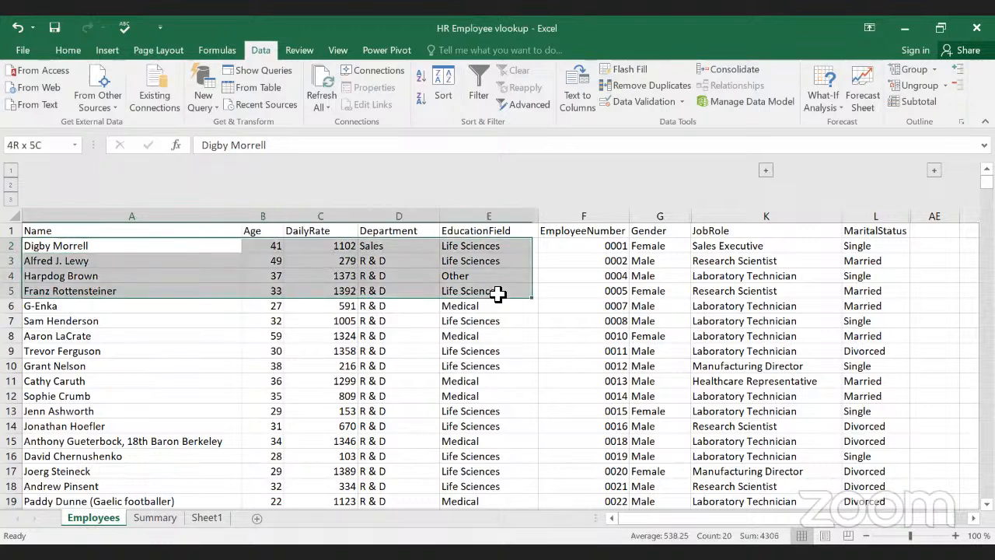
{"action": "left_click", "coordinate": [29, 349]}
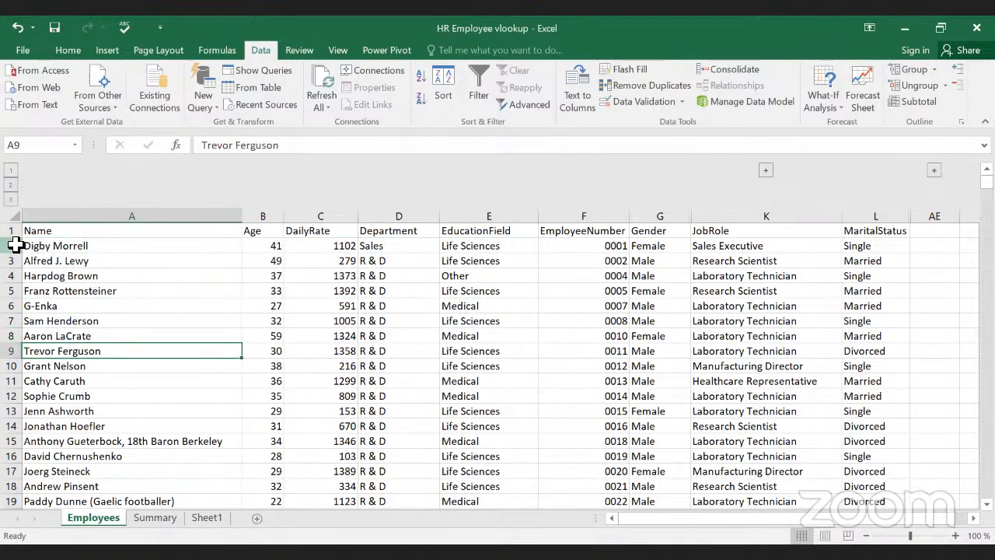
{"action": "key", "text": "Return"}
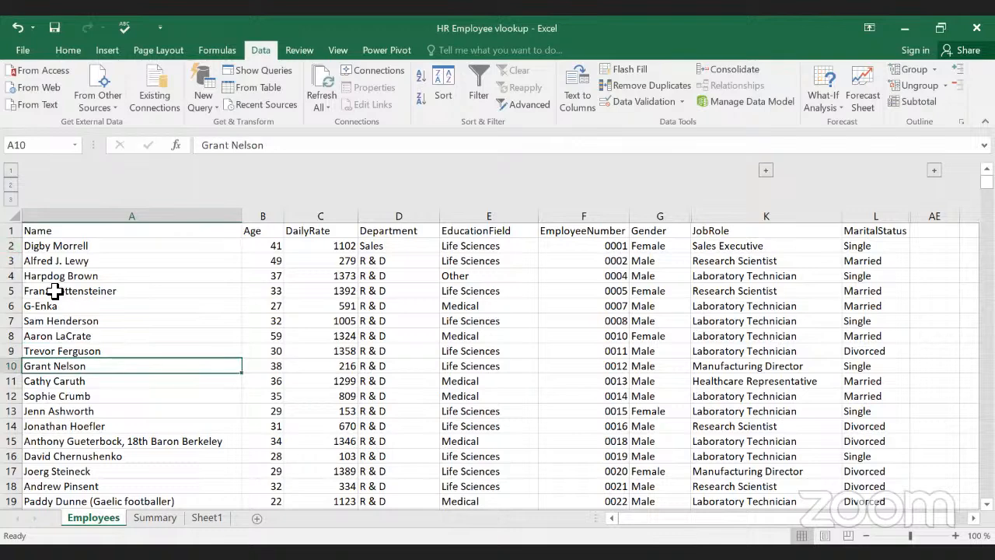
{"action": "left_click_drag", "start_coordinate": [53, 249], "coordinate": [937, 351]}
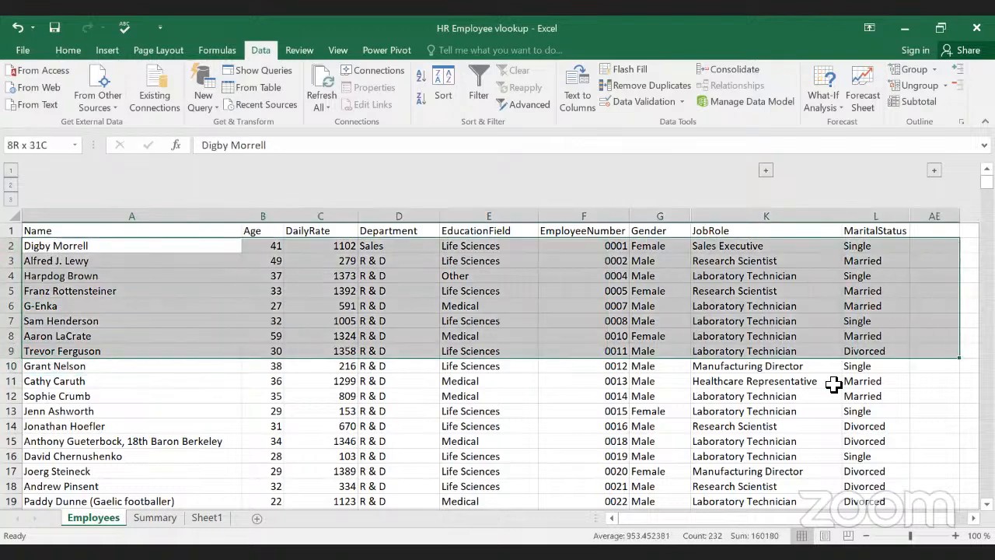
{"action": "left_click", "coordinate": [832, 384]}
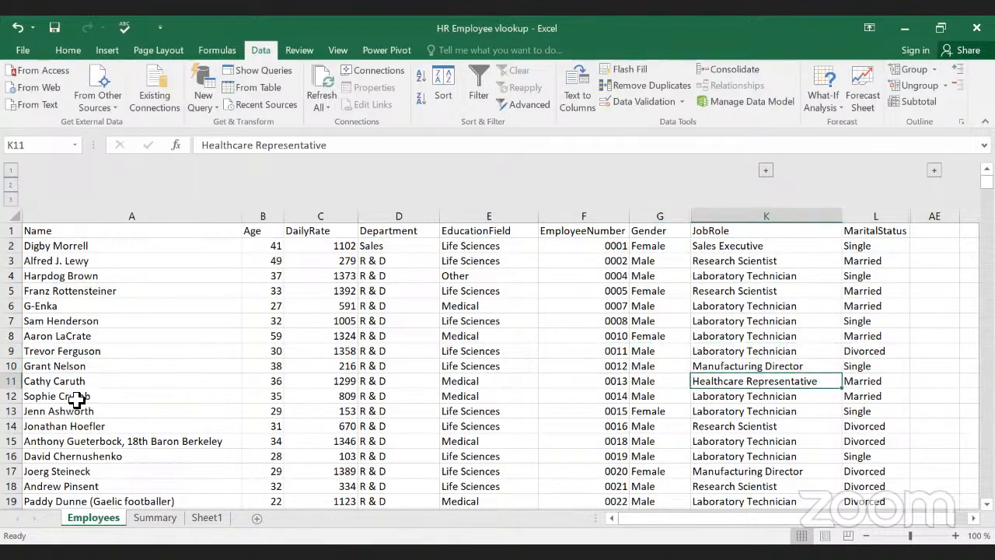
{"action": "left_click", "coordinate": [207, 517]}
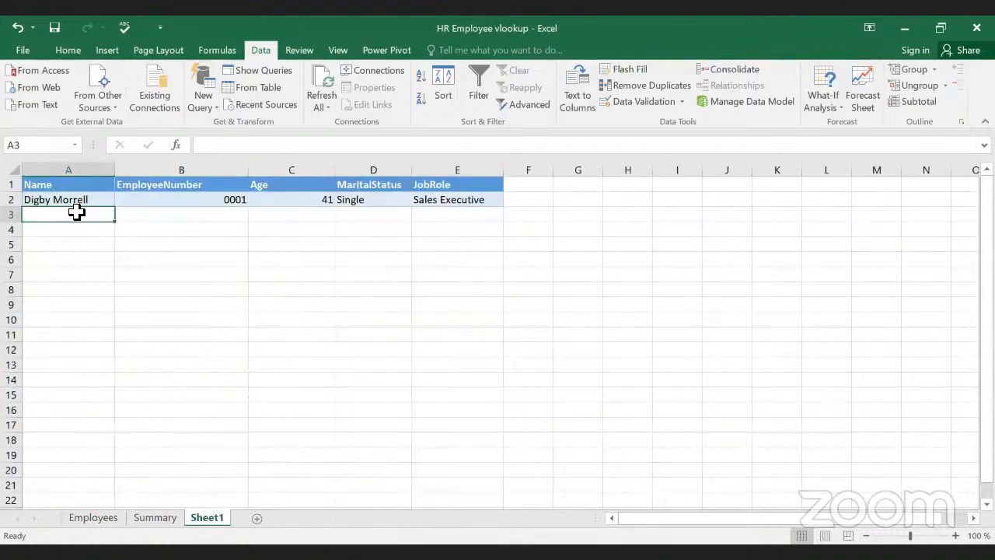
{"action": "left_click", "coordinate": [95, 519]}
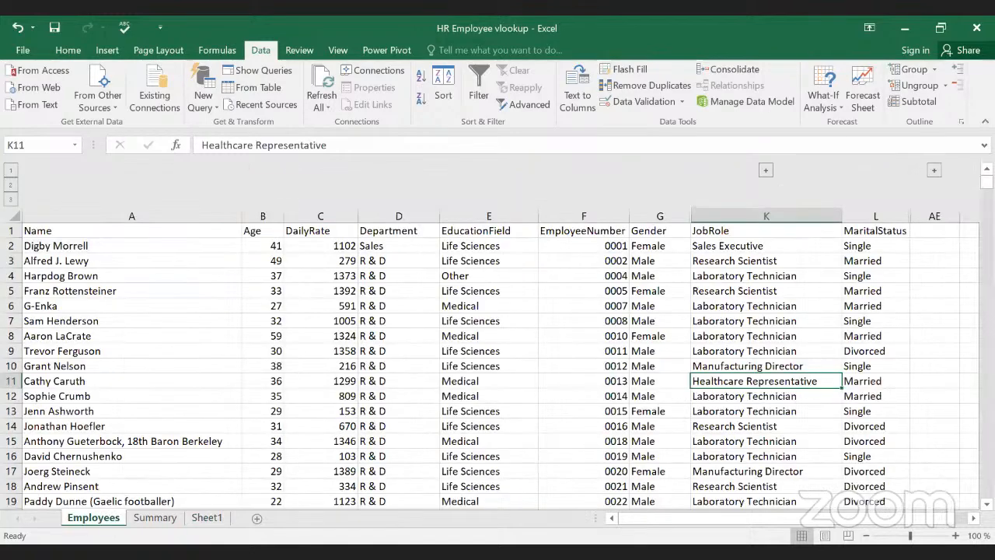
{"action": "left_click", "coordinate": [217, 518]}
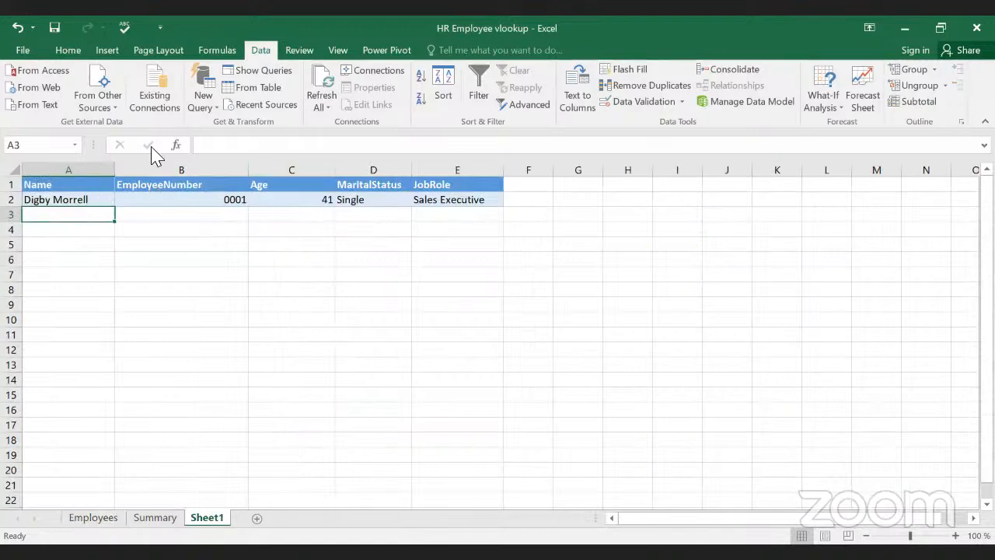
{"action": "left_click", "coordinate": [217, 57]}
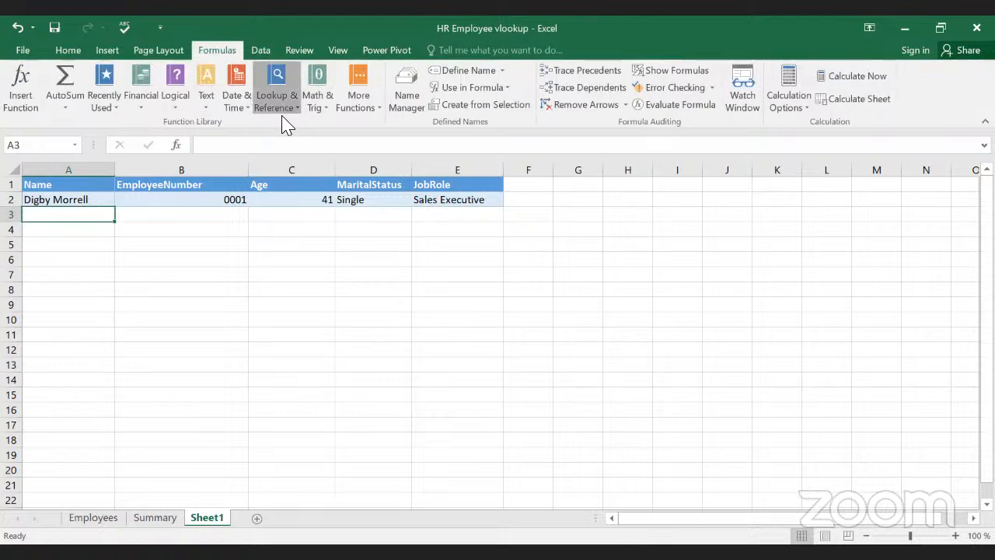
{"action": "left_click", "coordinate": [282, 113]}
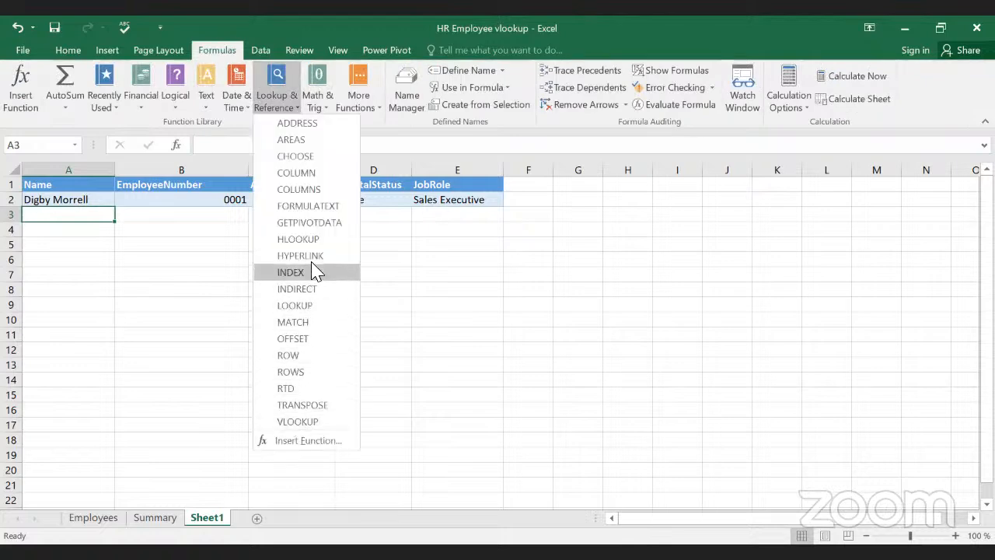
{"action": "key", "text": "Escape"}
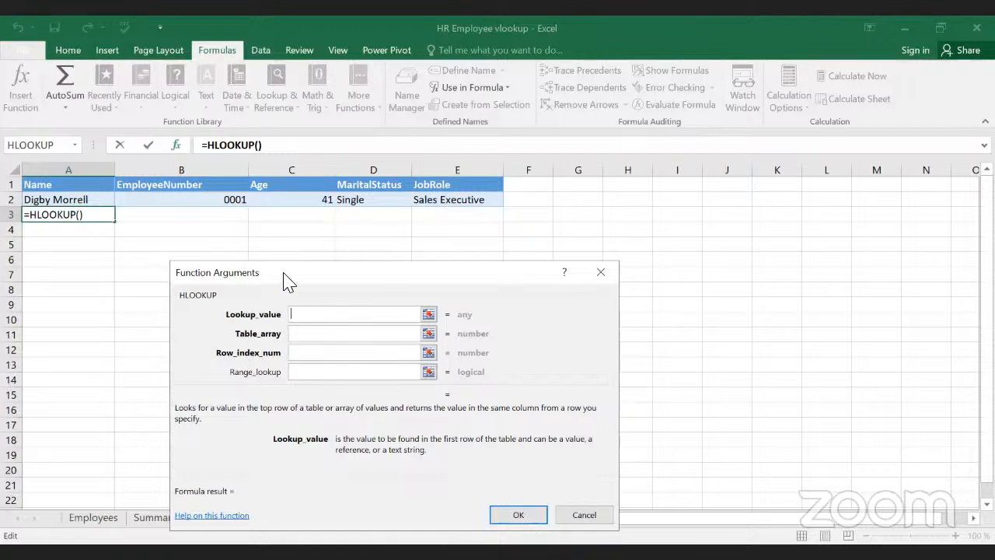
{"action": "left_click_drag", "start_coordinate": [323, 281], "coordinate": [397, 263]}
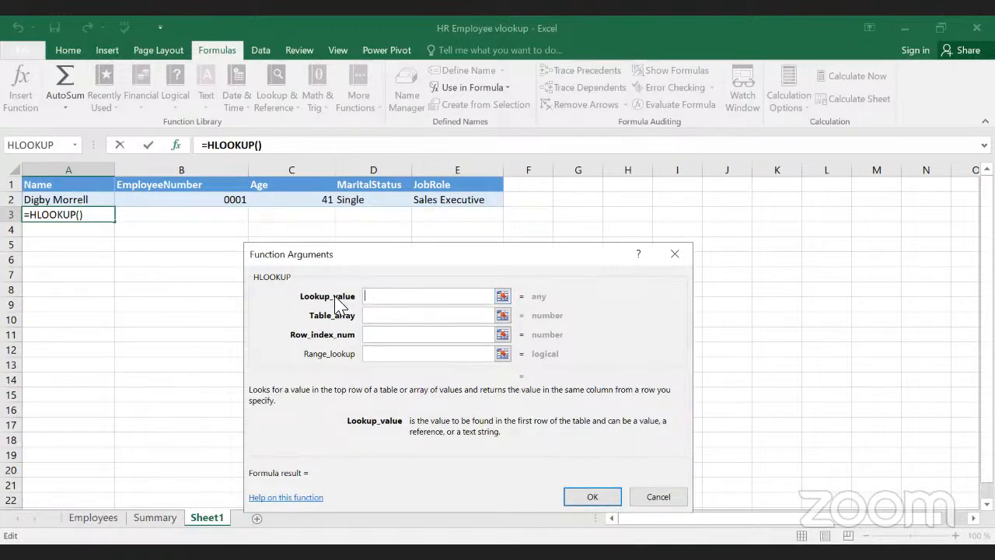
{"action": "left_click", "coordinate": [96, 202]}
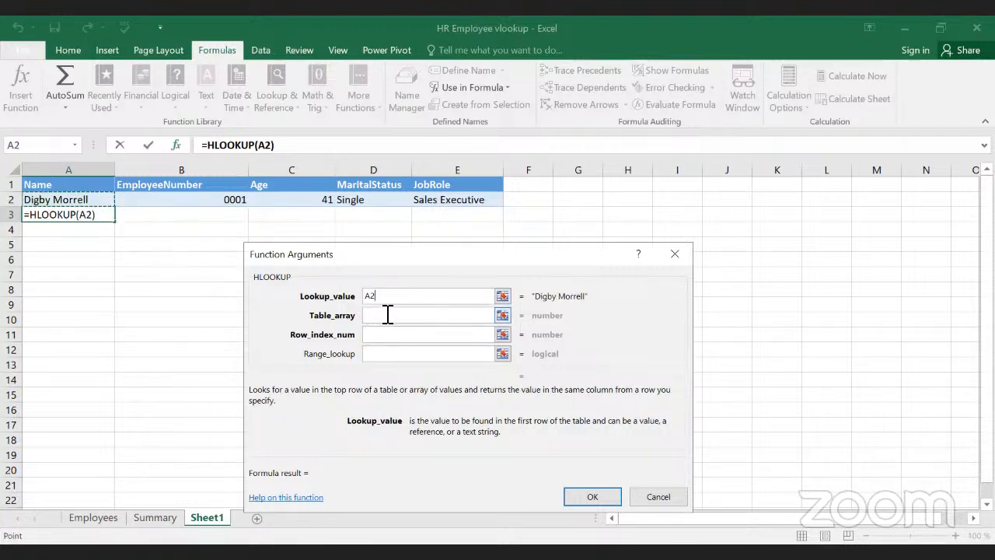
{"action": "left_click", "coordinate": [72, 186]}
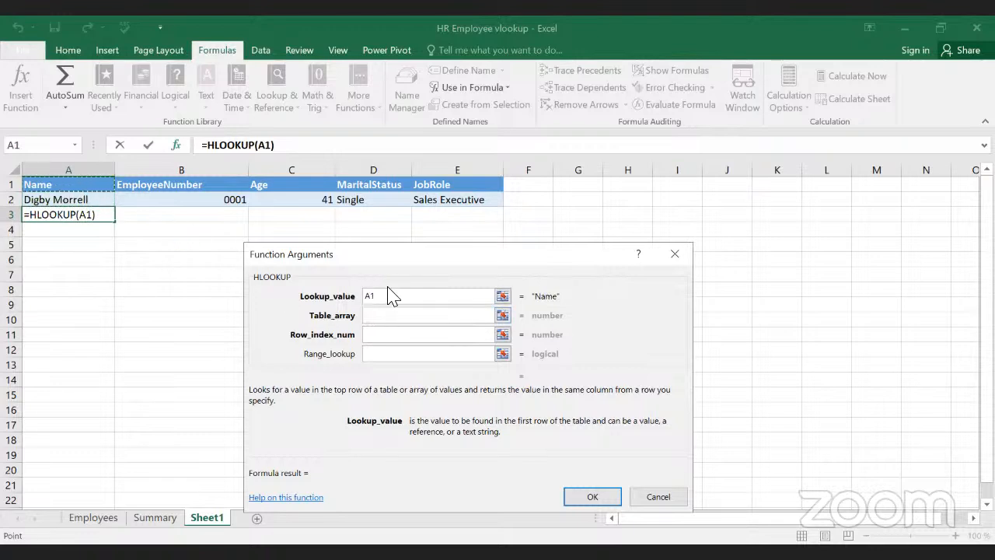
{"action": "left_click_drag", "start_coordinate": [360, 298], "coordinate": [457, 302]}
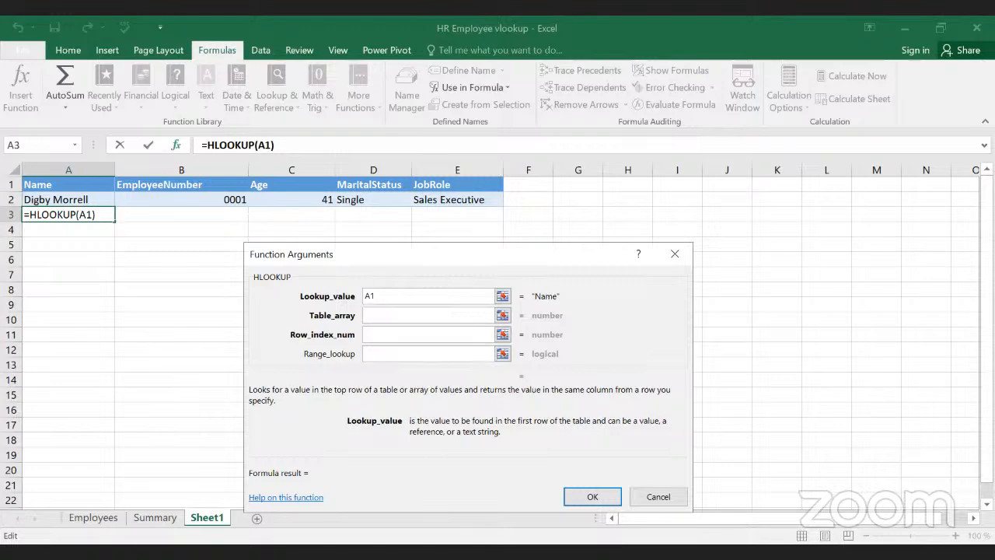
{"action": "left_click", "coordinate": [89, 521]}
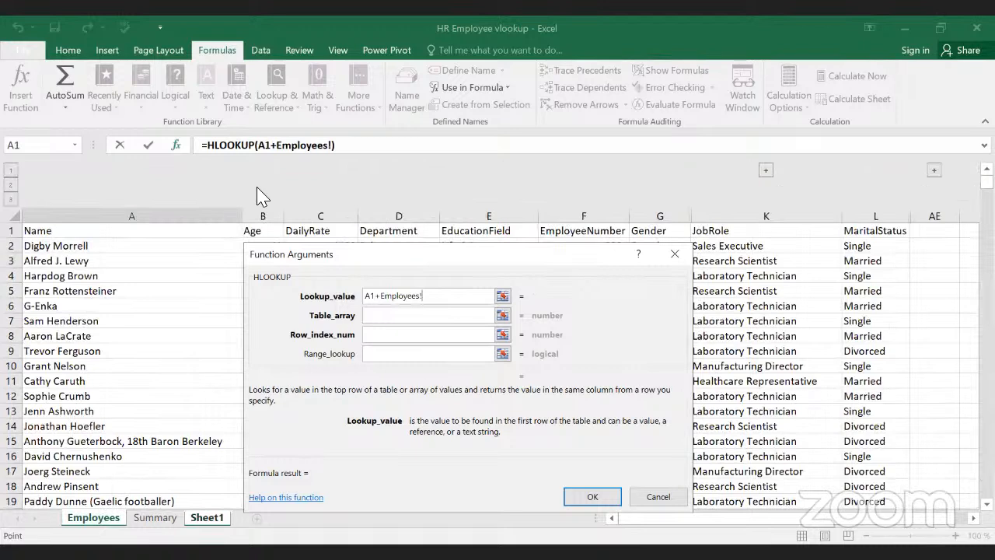
{"action": "left_click", "coordinate": [258, 187]}
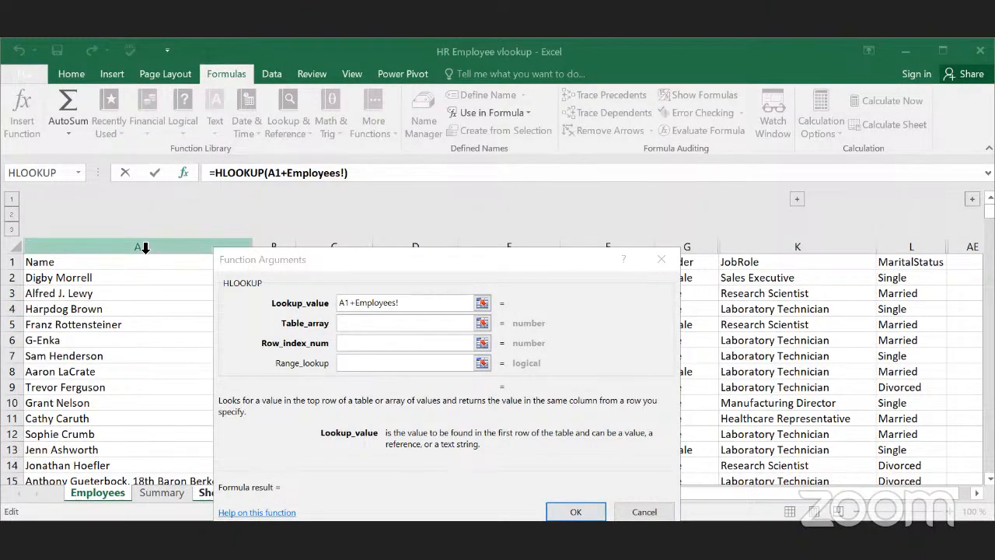
{"action": "left_click", "coordinate": [141, 250]}
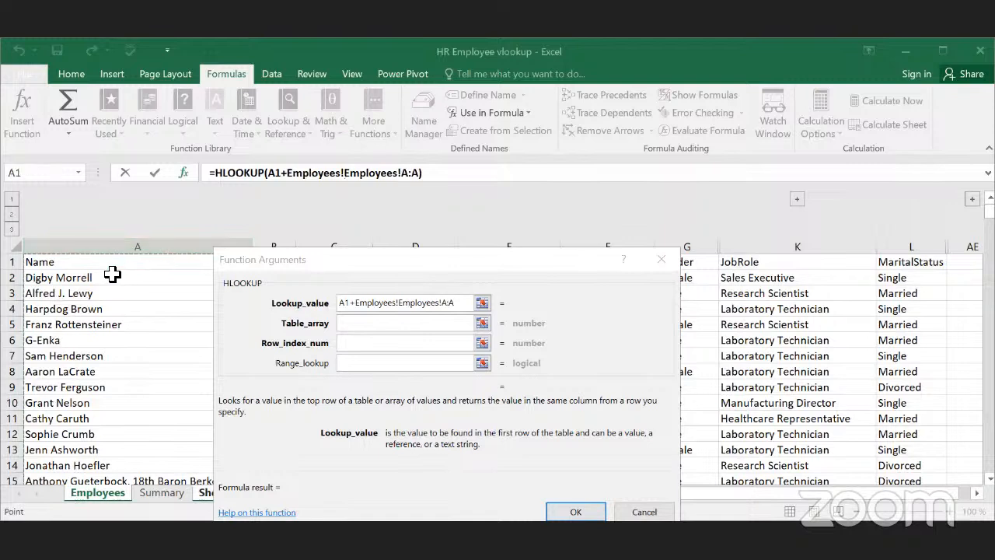
{"action": "left_click", "coordinate": [112, 268]}
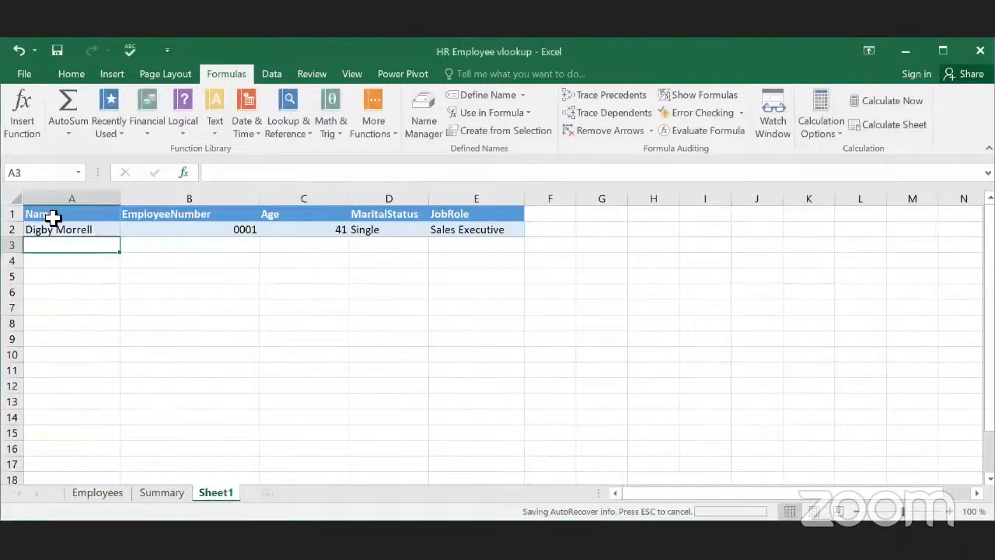
Step: Inspect the HLOOKUP formula in cell A2 and the available lookup and reference functions, then select the empty cell A3
{"action": "left_click", "coordinate": [87, 230]}
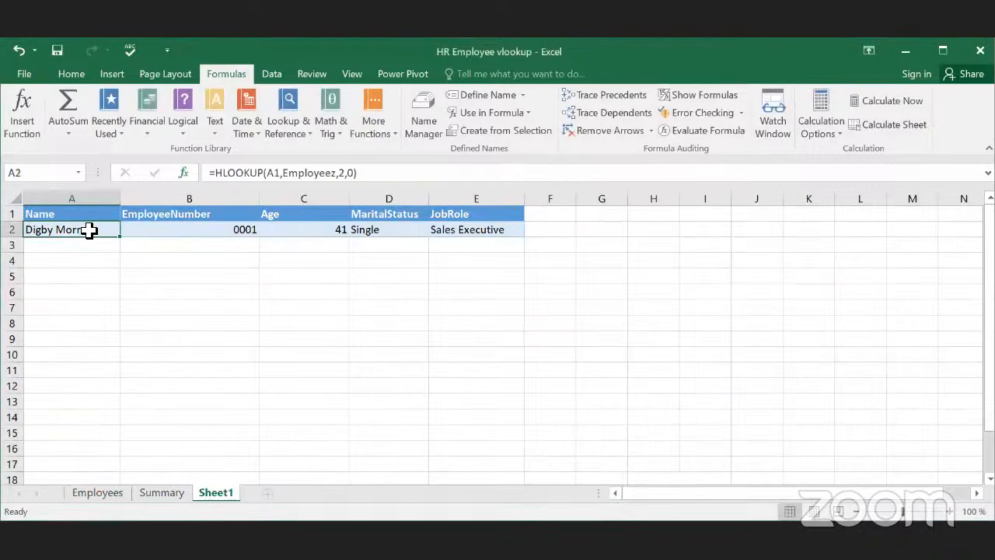
{"action": "left_click", "coordinate": [74, 249]}
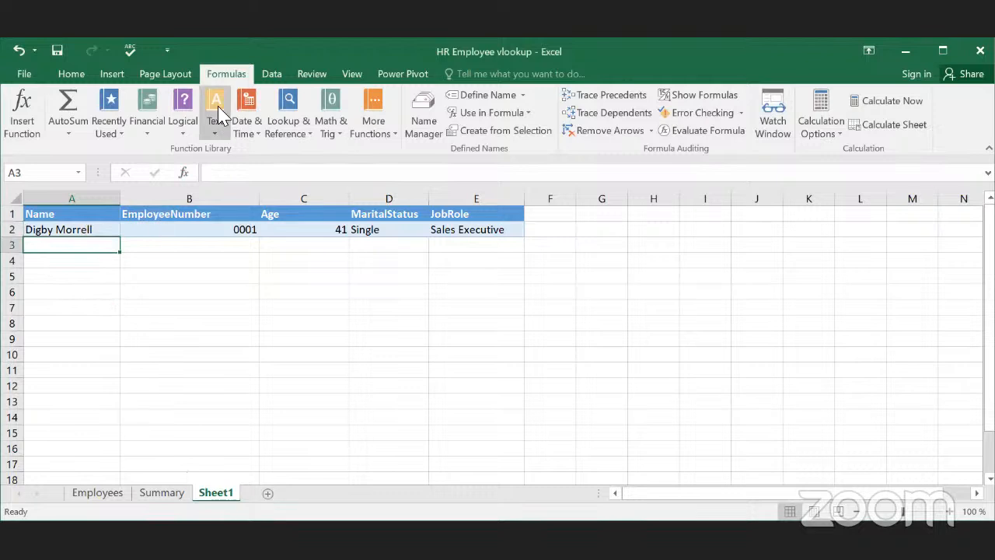
{"action": "left_click", "coordinate": [289, 133]}
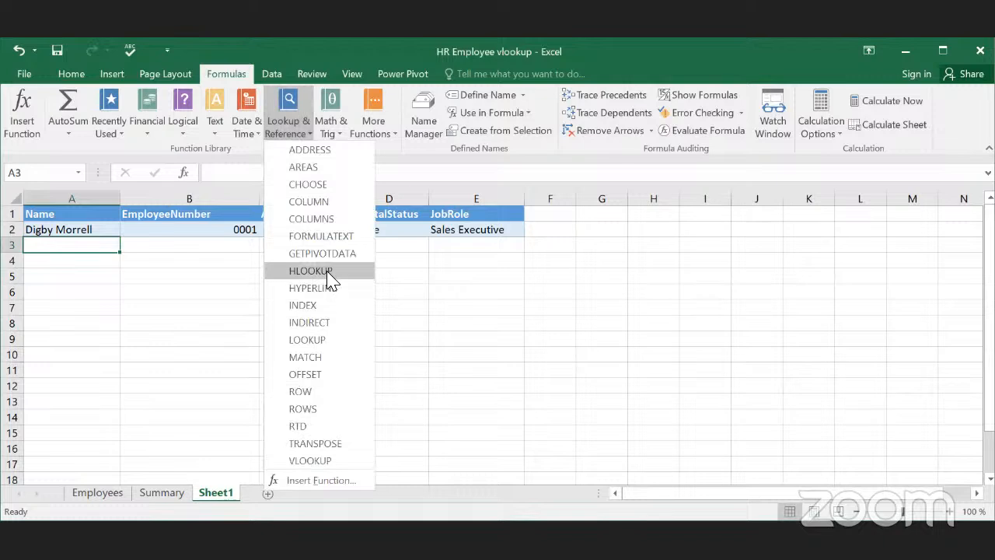
{"action": "left_click", "coordinate": [91, 230]}
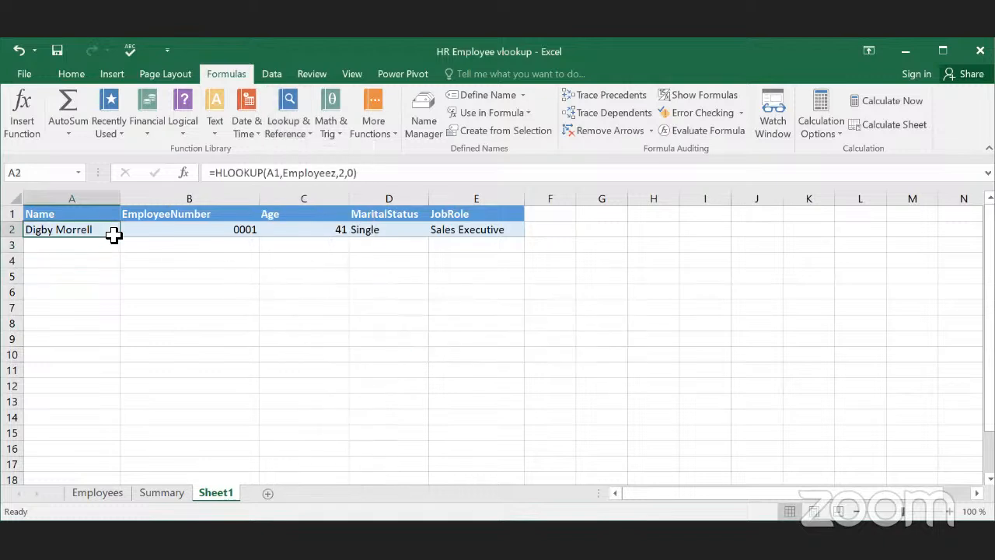
{"action": "left_click", "coordinate": [93, 246]}
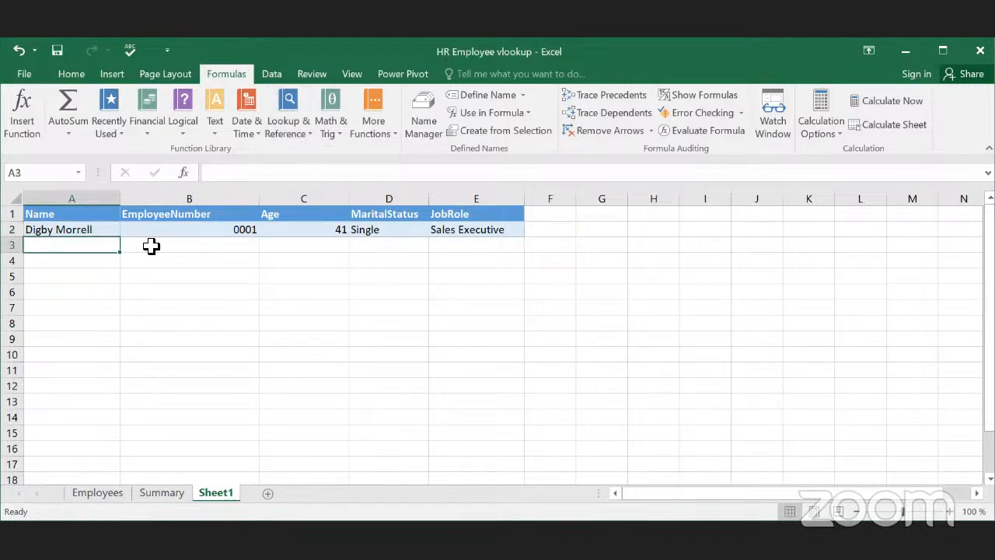
Step: Start an HLOOKUP function in cell A3 with its function arguments open
{"action": "left_click", "coordinate": [299, 155]}
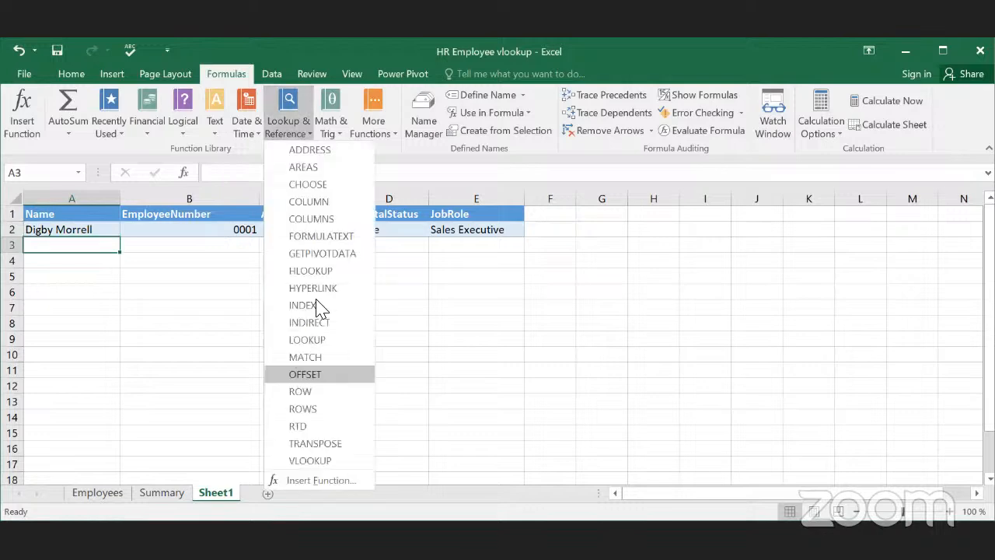
{"action": "left_click", "coordinate": [220, 328]}
{"action": "type", "text": "=HLOOKUP("}
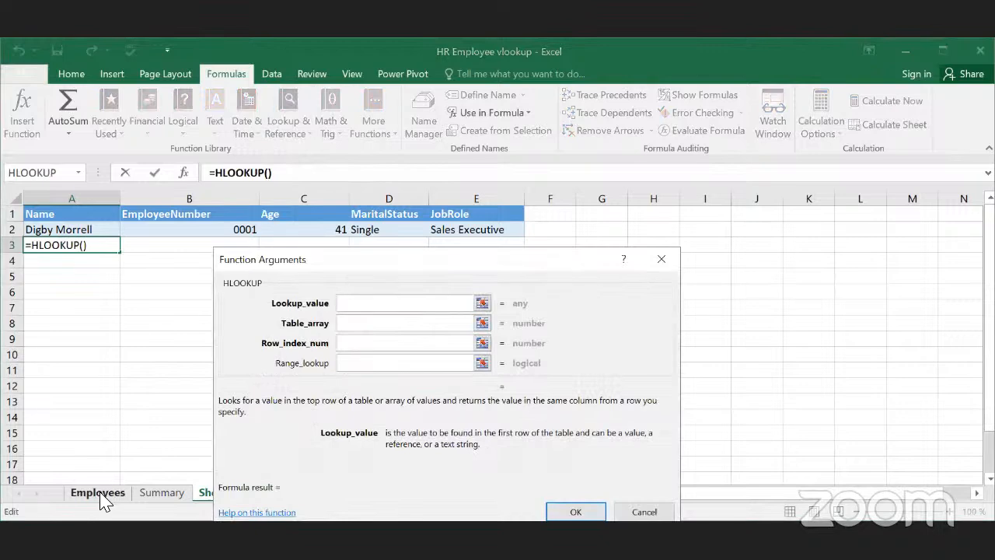
{"action": "left_click", "coordinate": [100, 495]}
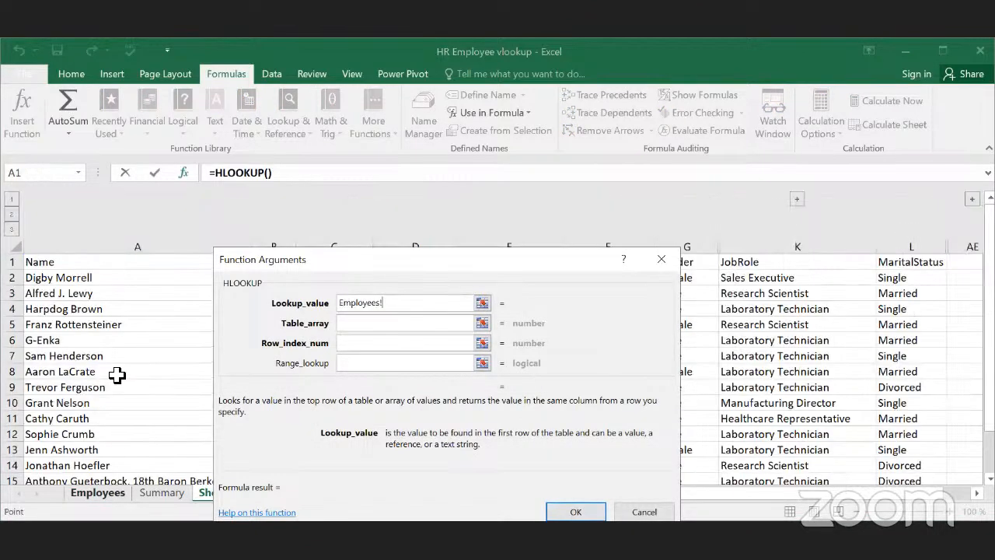
{"action": "left_click", "coordinate": [81, 264]}
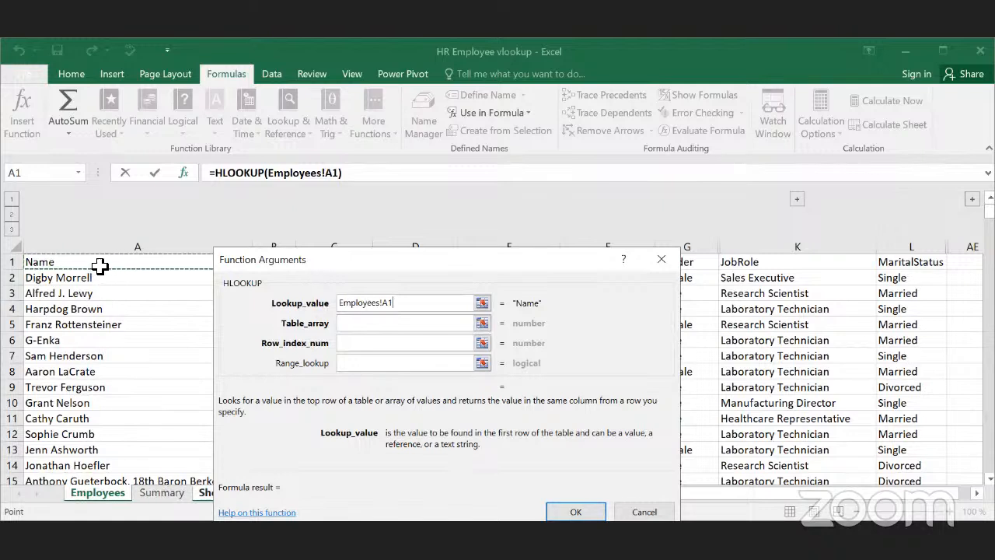
{"action": "left_click", "coordinate": [207, 498]}
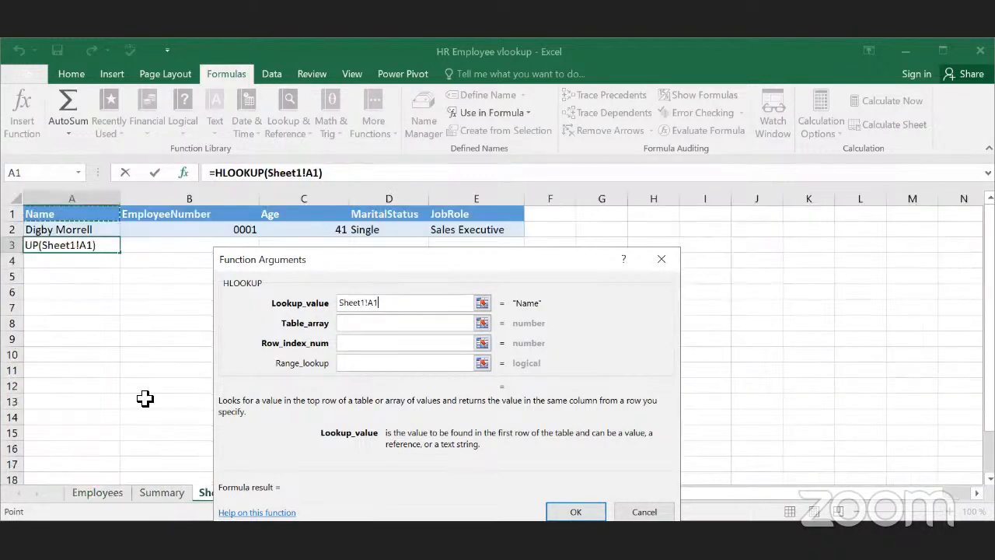
{"action": "left_click_drag", "start_coordinate": [407, 304], "coordinate": [260, 307]}
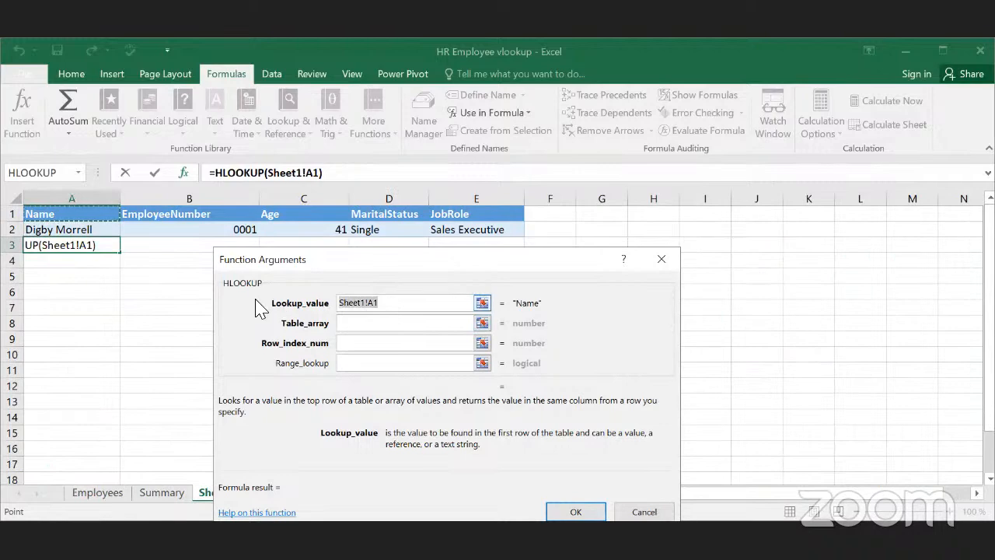
{"action": "left_click", "coordinate": [95, 215]}
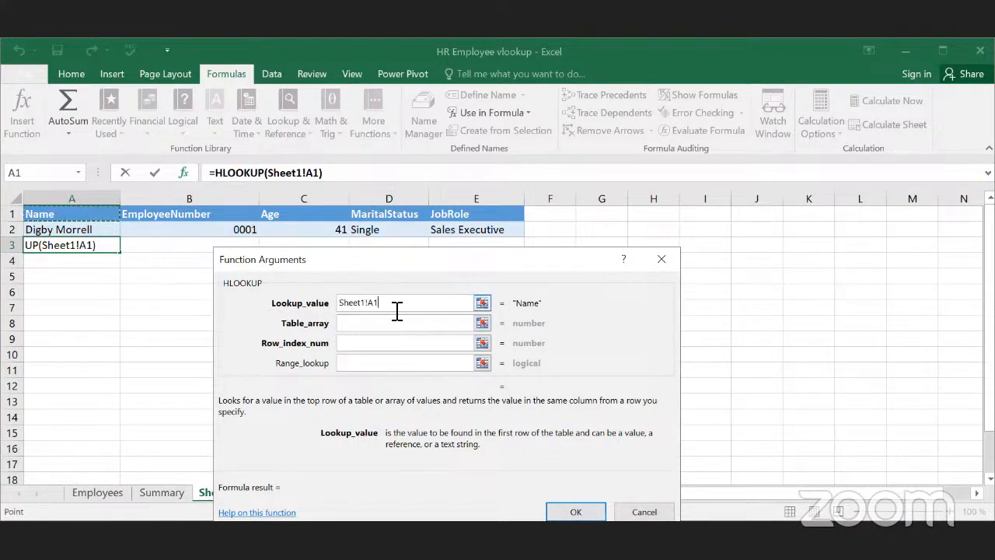
{"action": "key", "text": "BackSpace"}
{"action": "key", "text": "BackSpace"}
{"action": "key", "text": "BackSpace"}
{"action": "key", "text": "BackSpace"}
{"action": "key", "text": "BackSpace"}
{"action": "key", "text": "BackSpace"}
{"action": "key", "text": "BackSpace"}
{"action": "key", "text": "BackSpace"}
{"action": "key", "text": "BackSpace"}
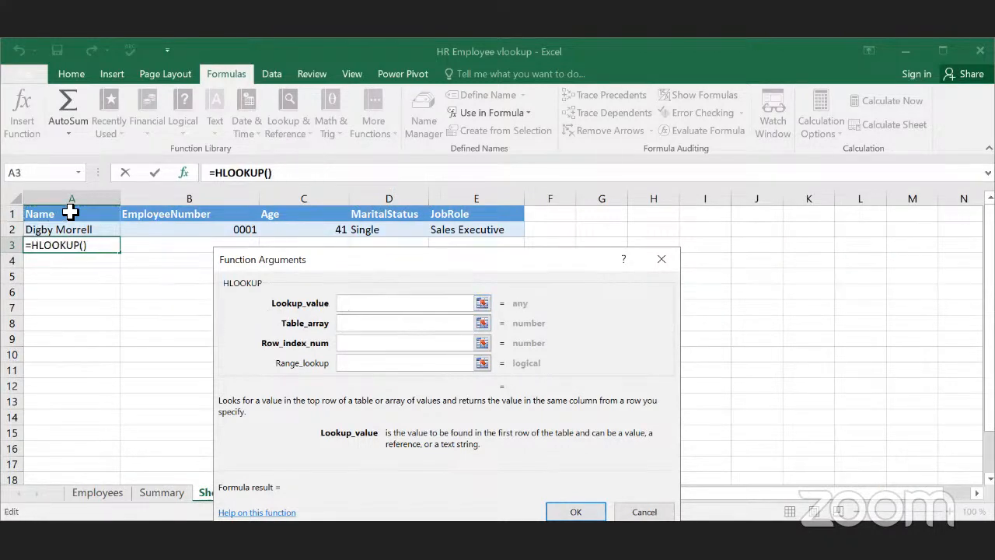
{"action": "left_click", "coordinate": [71, 215]}
{"action": "left_click_drag", "start_coordinate": [389, 305], "coordinate": [275, 309]}
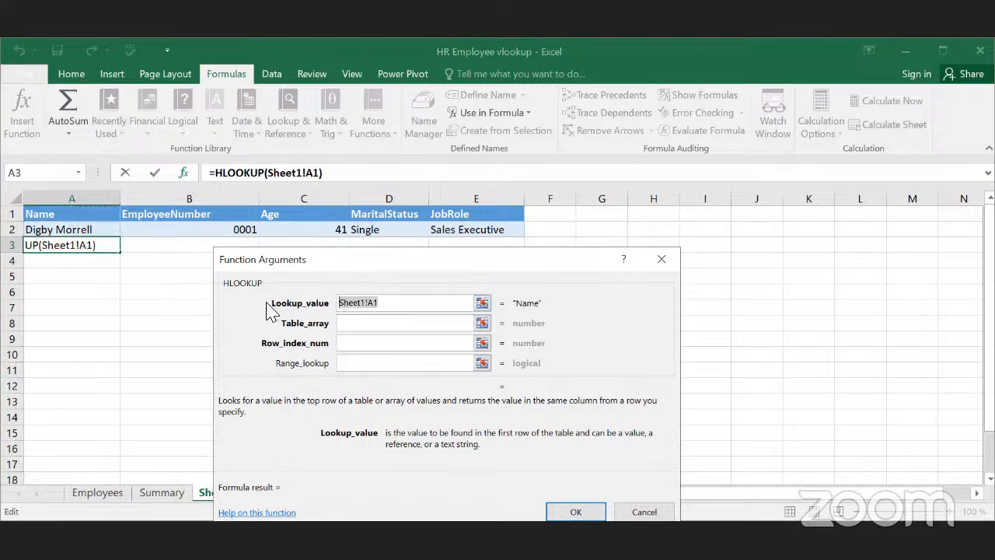
{"action": "key", "text": "BackSpace"}
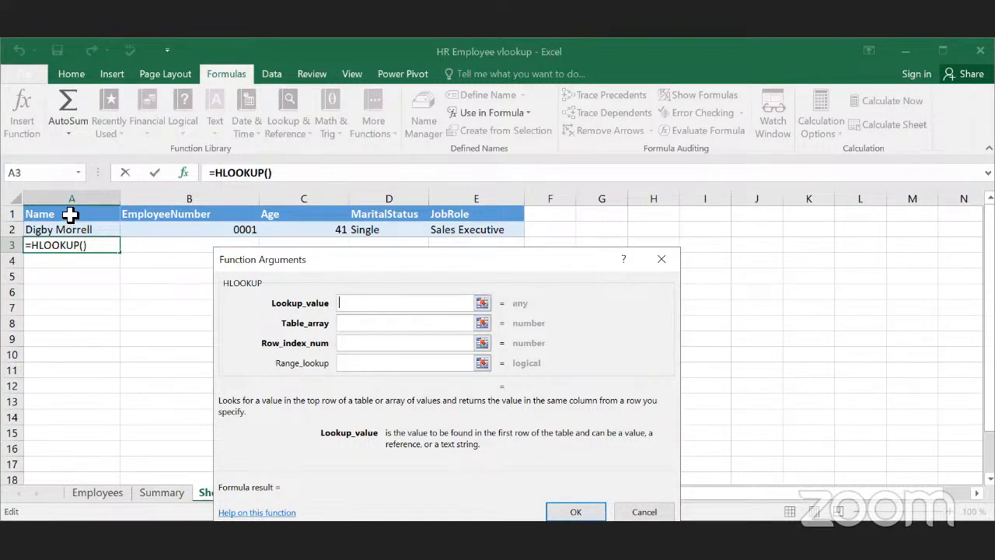
{"action": "left_click", "coordinate": [71, 215]}
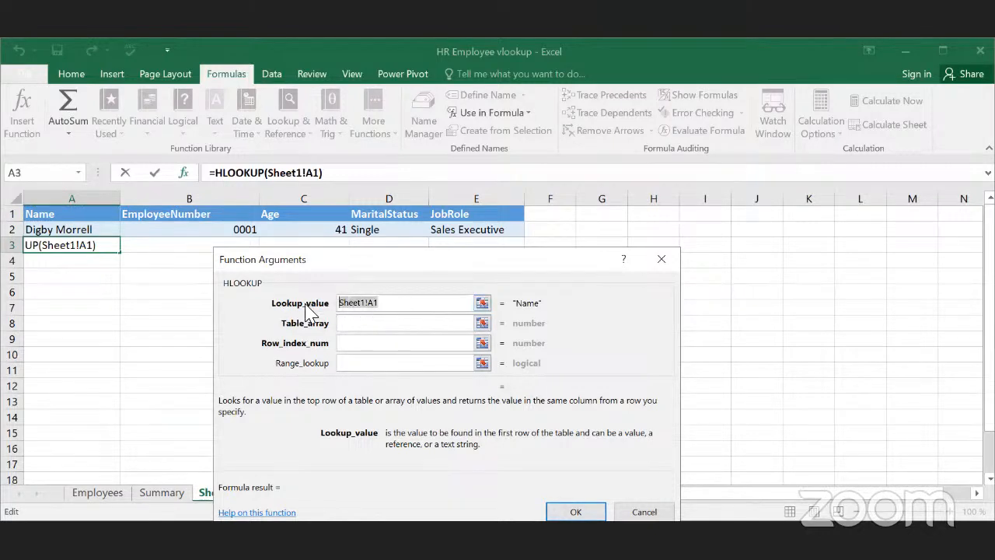
{"action": "key", "text": "BackSpace"}
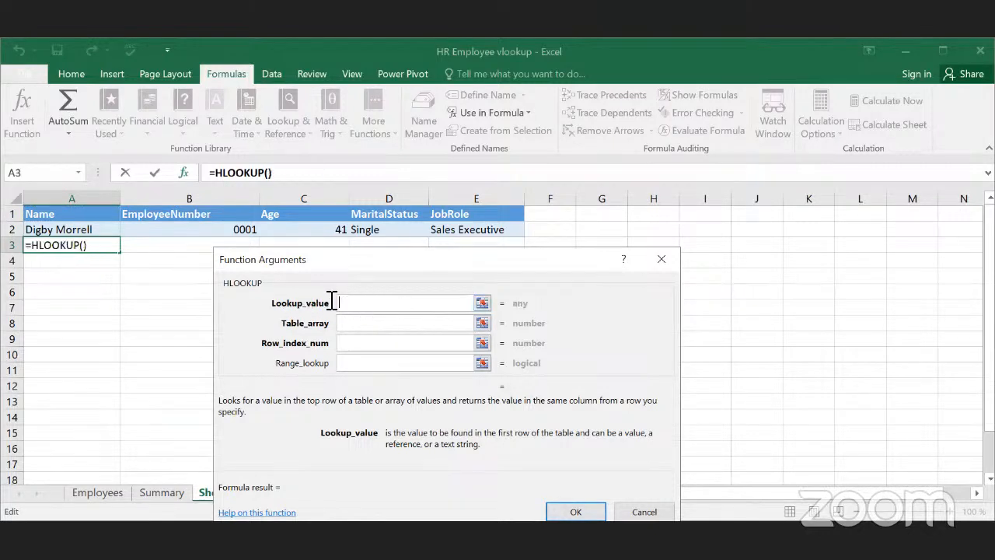
Step: Set the HLOOKUP lookup value to A1 and its table array to the named range Employeez covering the Employees sheet
{"action": "type", "text": "A1"}
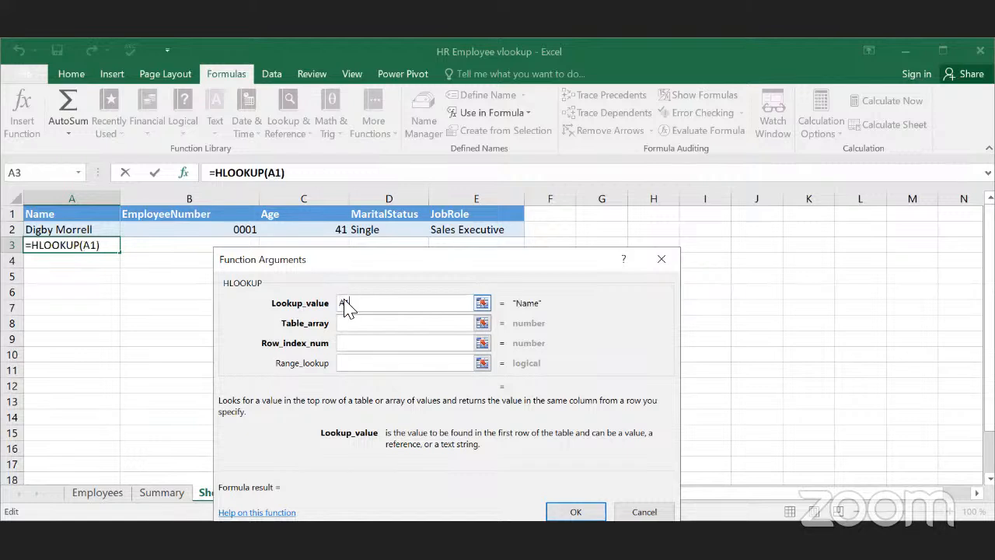
{"action": "left_click", "coordinate": [384, 323]}
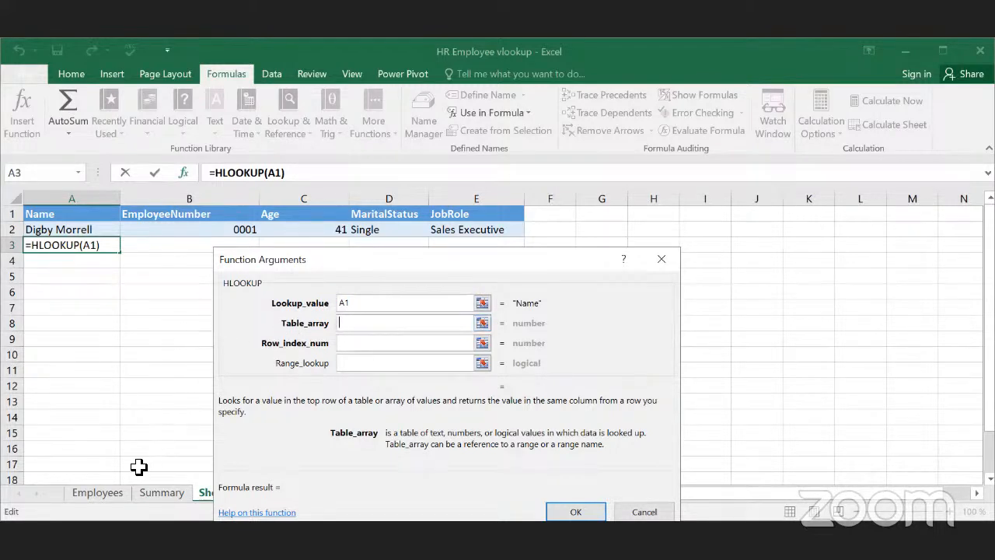
{"action": "left_click", "coordinate": [98, 492]}
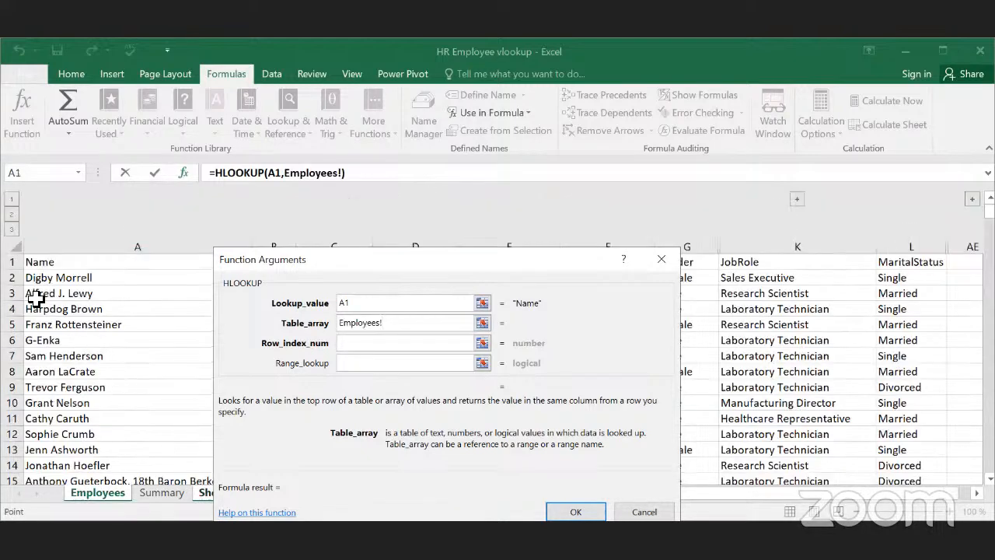
{"action": "left_click", "coordinate": [80, 172]}
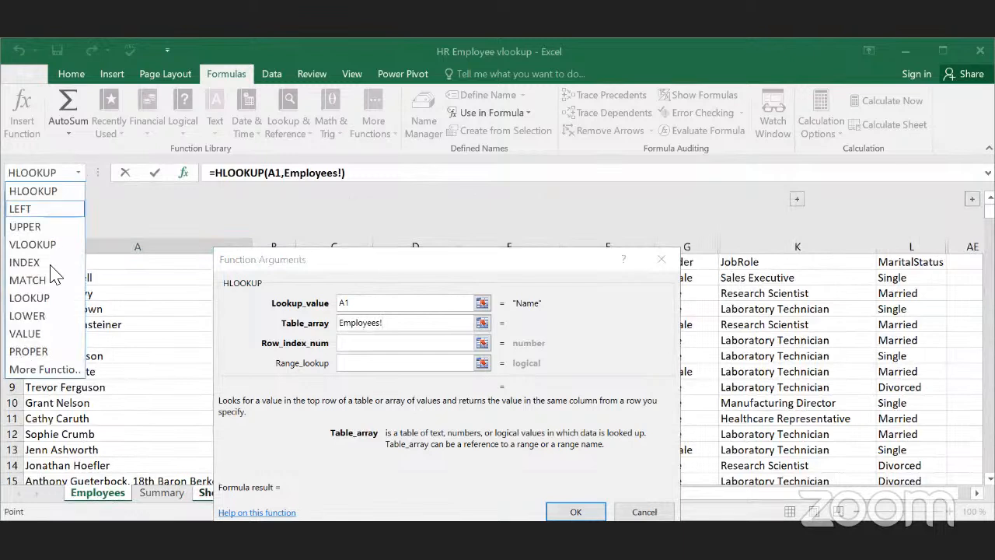
{"action": "left_click", "coordinate": [45, 284]}
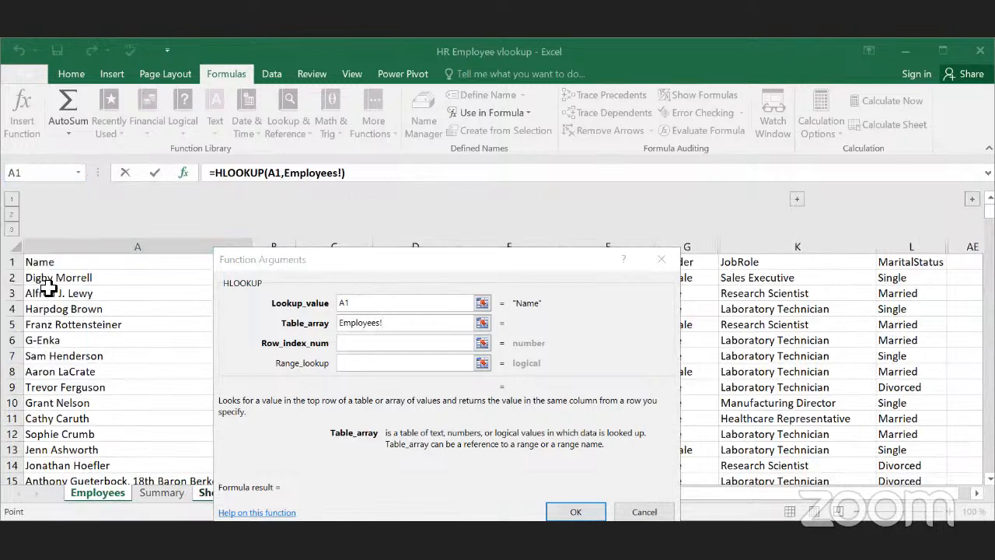
{"action": "left_click", "coordinate": [23, 248]}
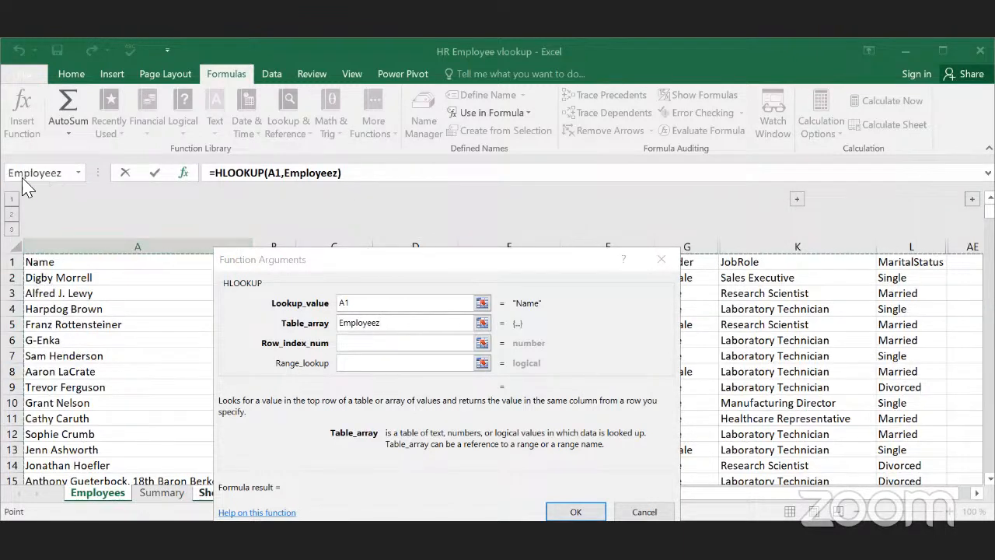
{"action": "left_click", "coordinate": [79, 173]}
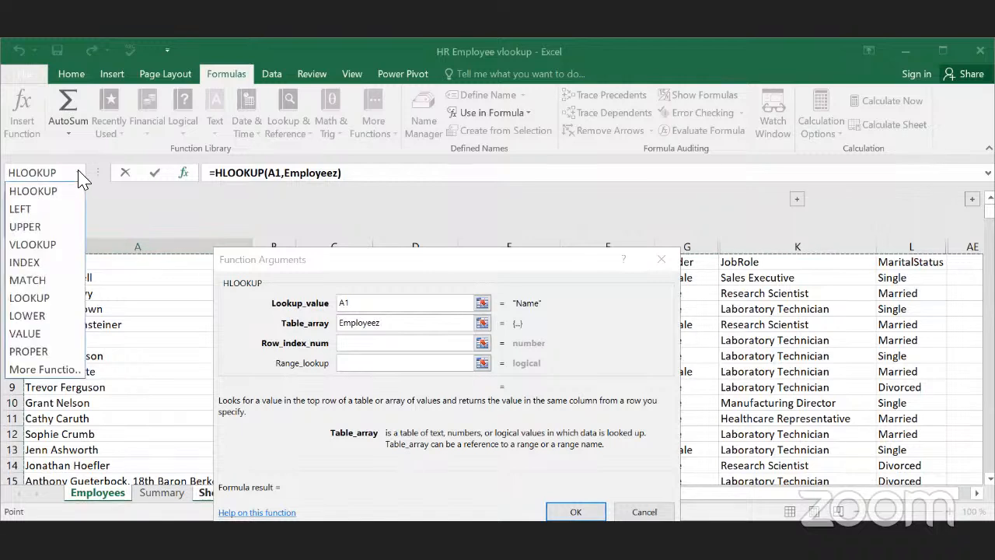
{"action": "left_click", "coordinate": [127, 217]}
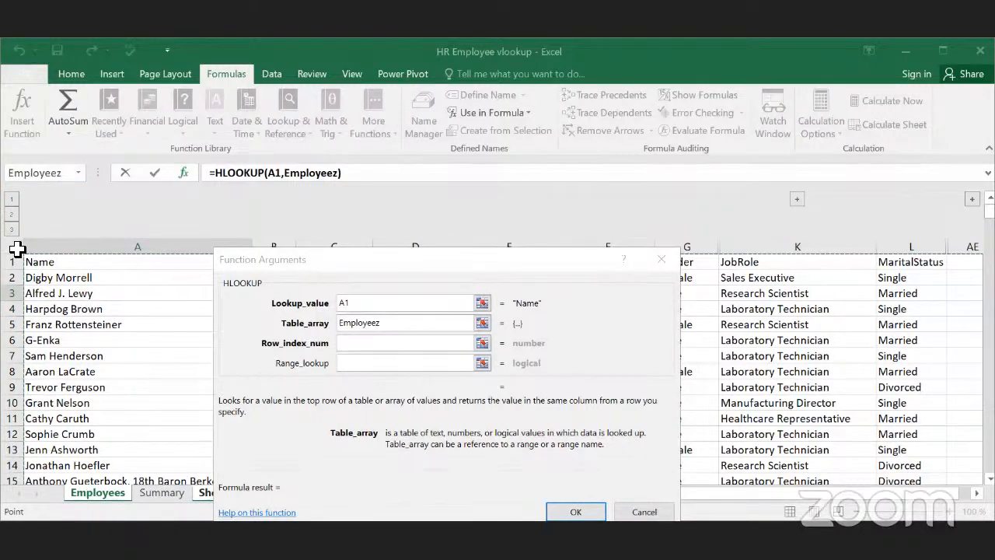
Step: Set the row index number to 3 and the range lookup to 0, and complete the HLOOKUP formula in A3
{"action": "left_click", "coordinate": [367, 347]}
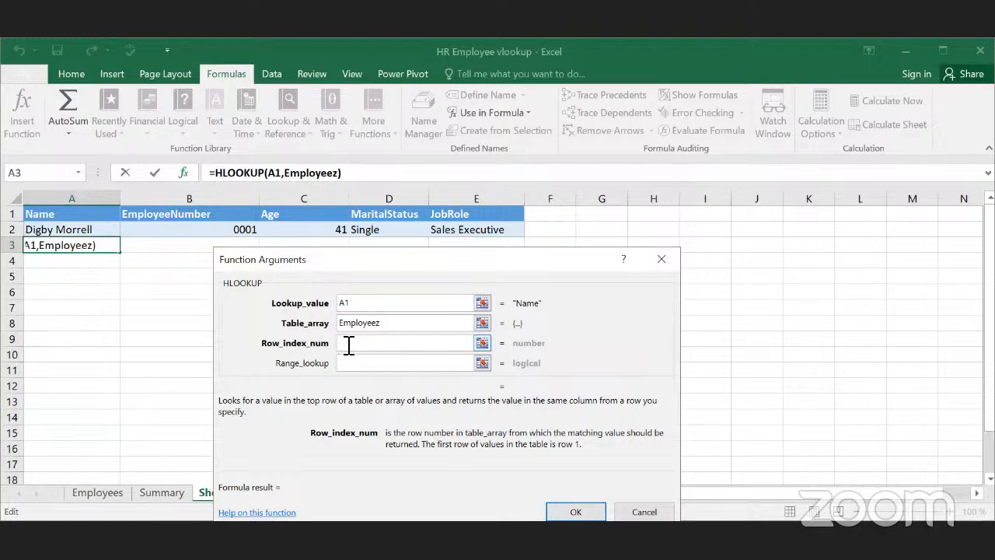
{"action": "left_click", "coordinate": [101, 494]}
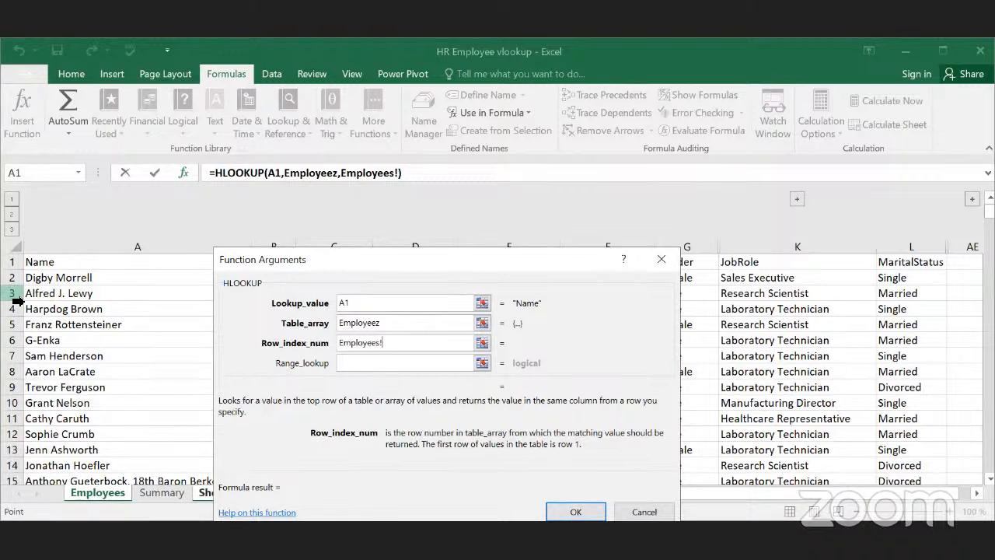
{"action": "left_click_drag", "start_coordinate": [398, 342], "coordinate": [322, 349]}
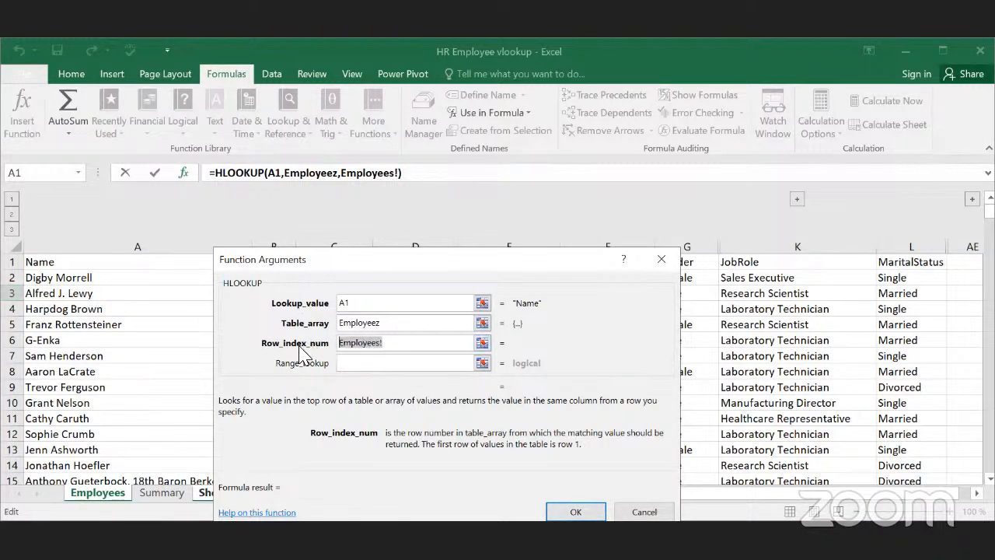
{"action": "type", "text": "3"}
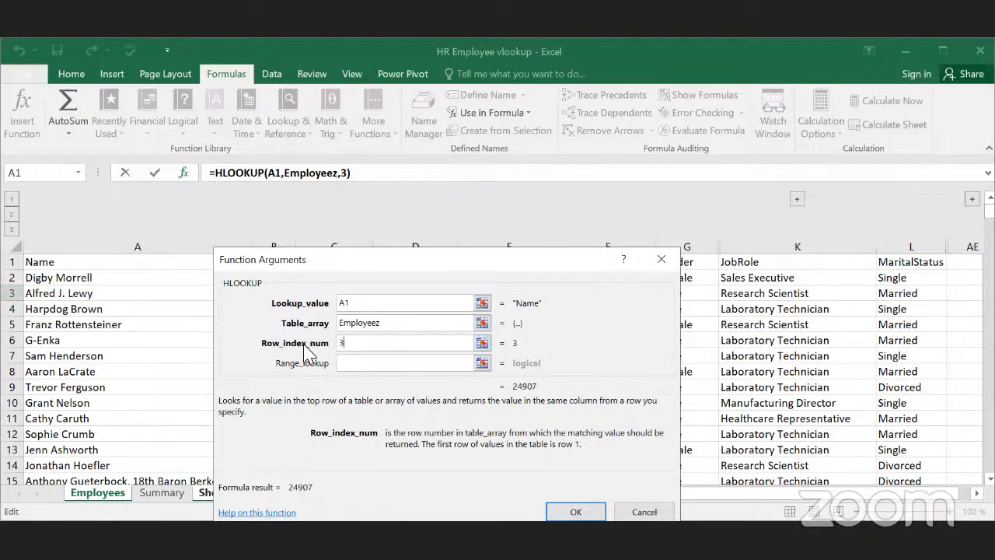
{"action": "left_click", "coordinate": [360, 364]}
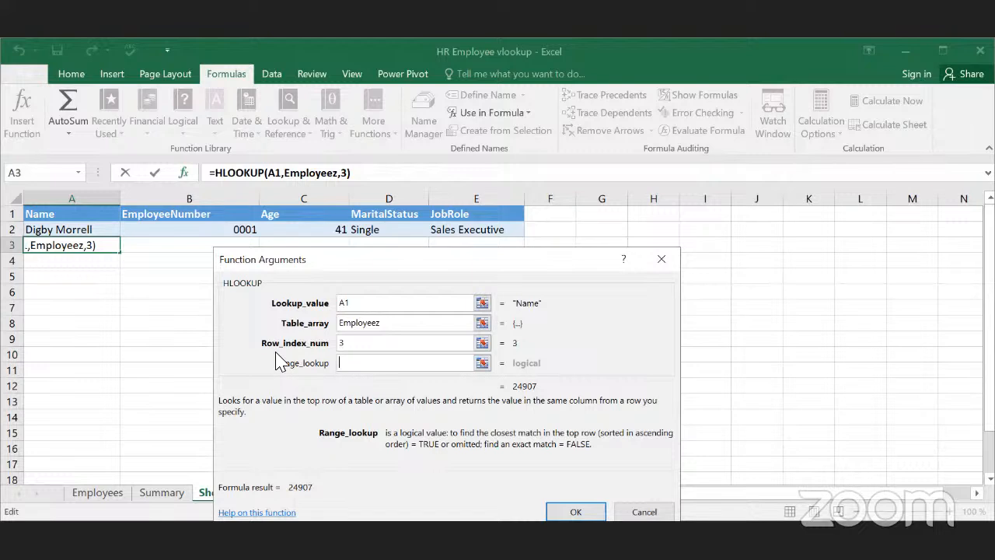
{"action": "type", "text": "0"}
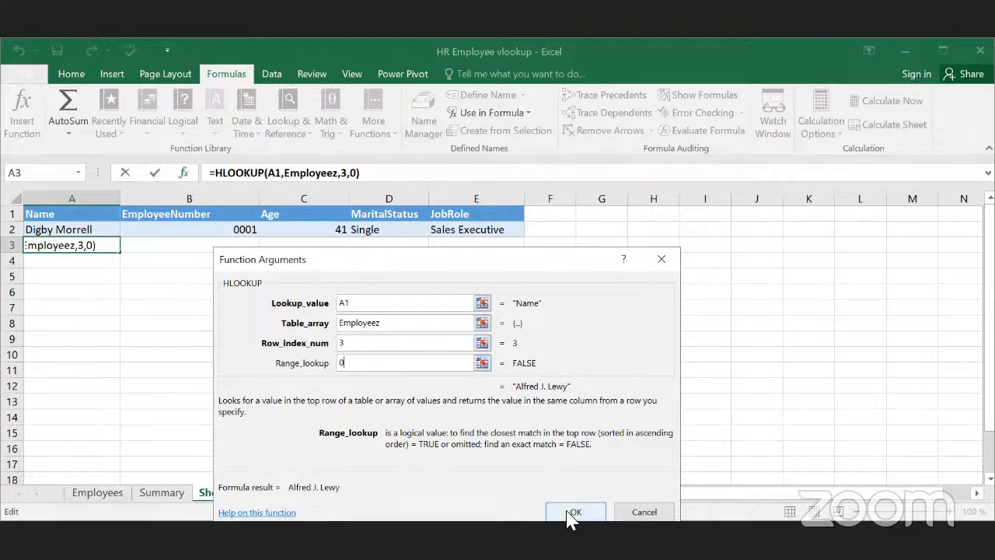
{"action": "key", "text": "Return"}
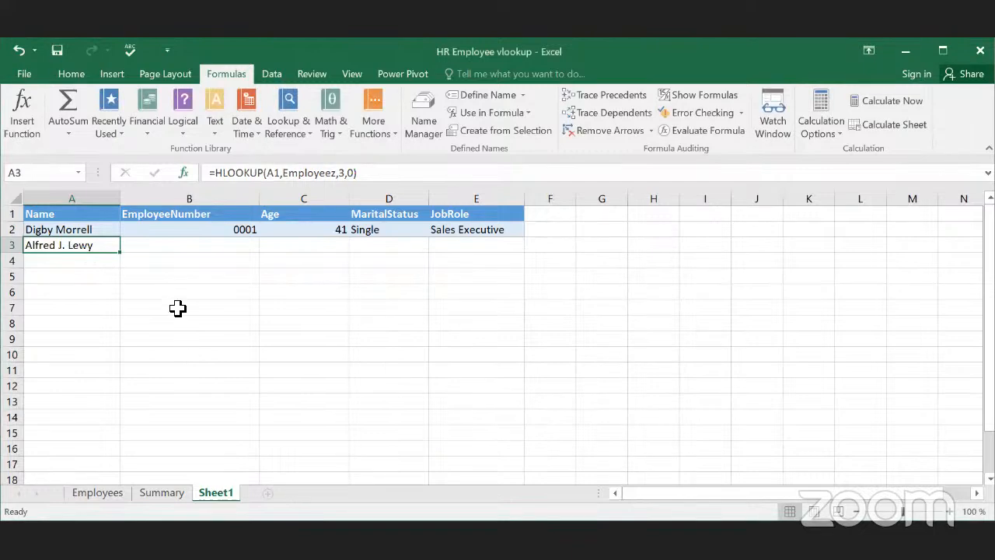
Step: Compare the name retrieved in A3 with row 3 of the Employees sheet and return to cell A3 on Sheet1
{"action": "left_click", "coordinate": [178, 308]}
{"action": "left_click", "coordinate": [90, 248]}
{"action": "left_click", "coordinate": [99, 494]}
{"action": "left_click", "coordinate": [78, 295]}
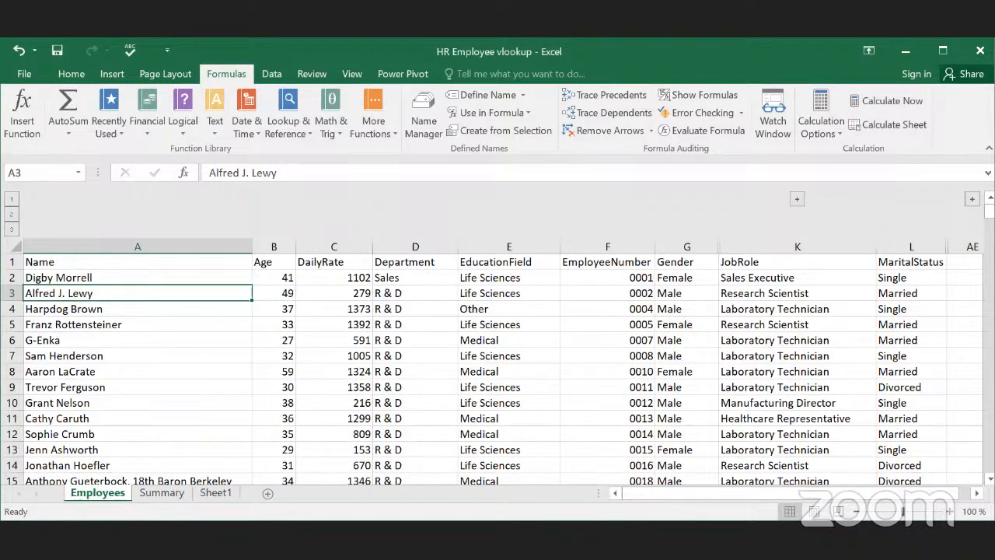
{"action": "left_click", "coordinate": [218, 498]}
{"action": "left_click", "coordinate": [173, 246]}
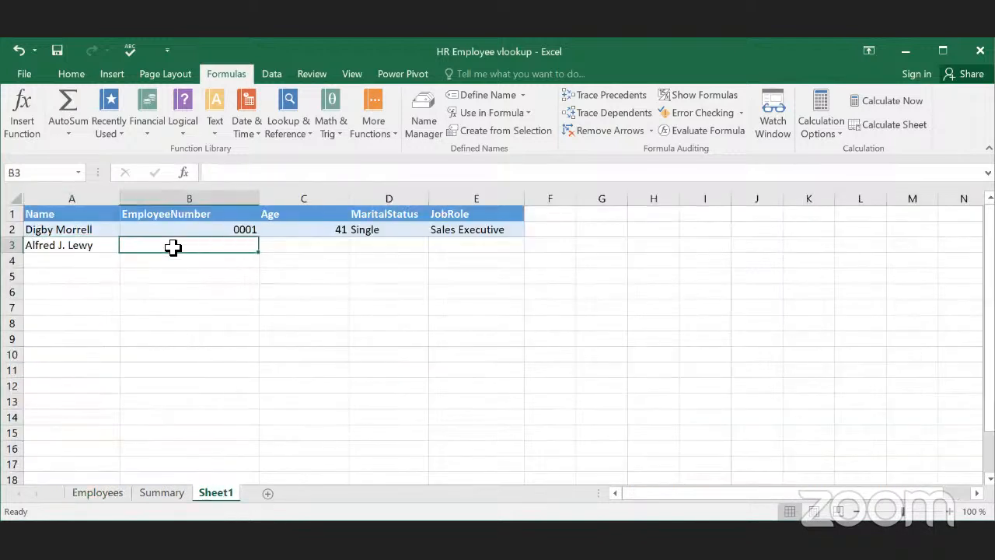
{"action": "left_click", "coordinate": [100, 249]}
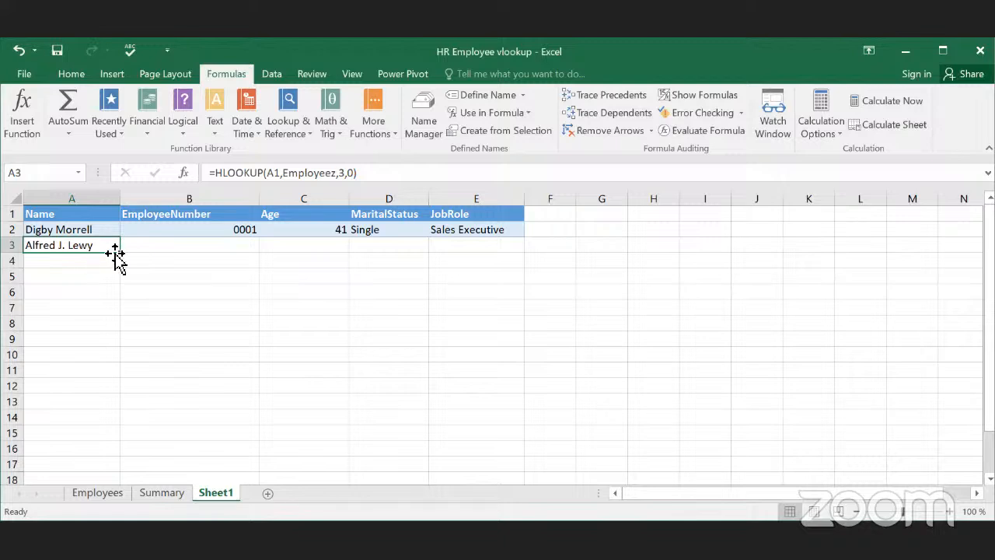
Step: Fill the HLOOKUP formula from A3 down through A8 and check the error options for cell A4
{"action": "left_click_drag", "start_coordinate": [122, 254], "coordinate": [115, 332]}
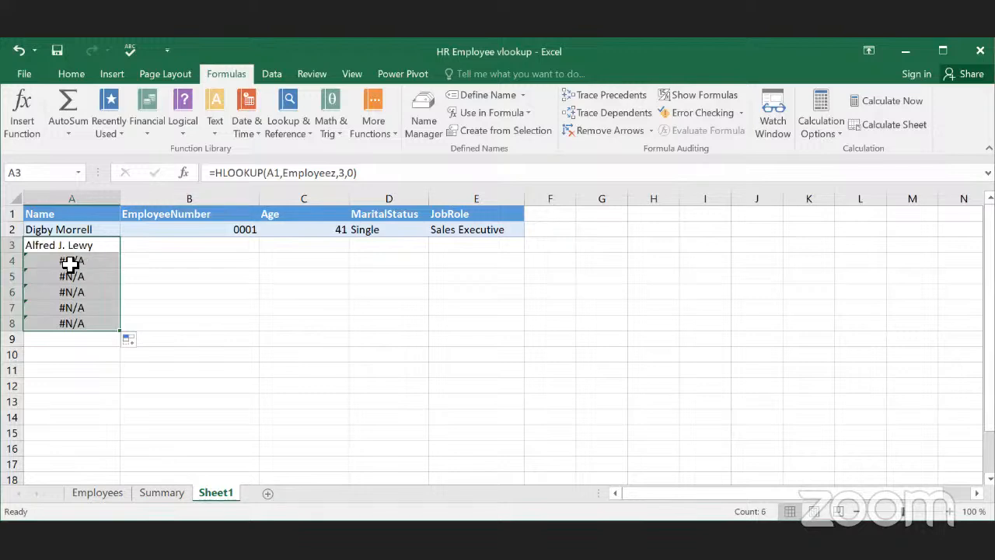
{"action": "left_click", "coordinate": [189, 262]}
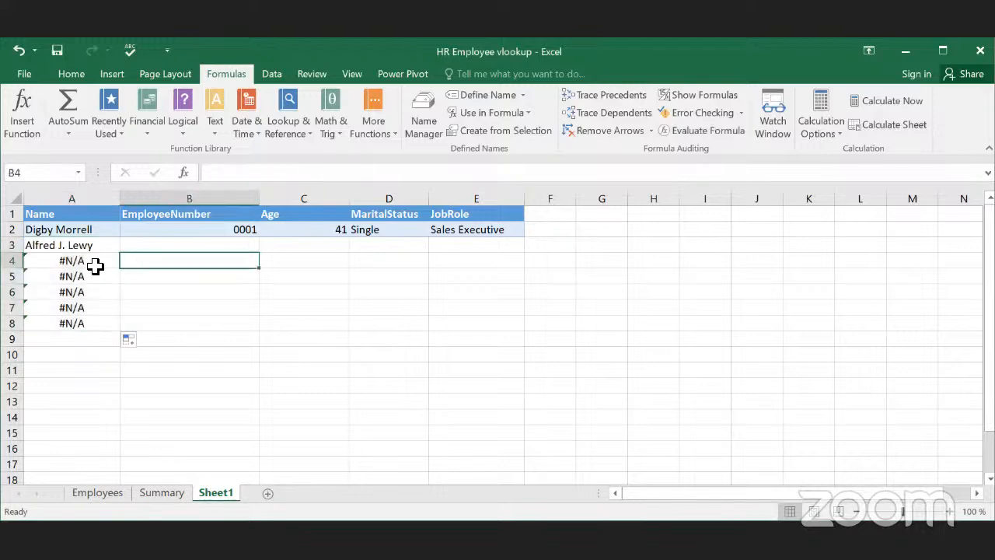
{"action": "left_click", "coordinate": [109, 265]}
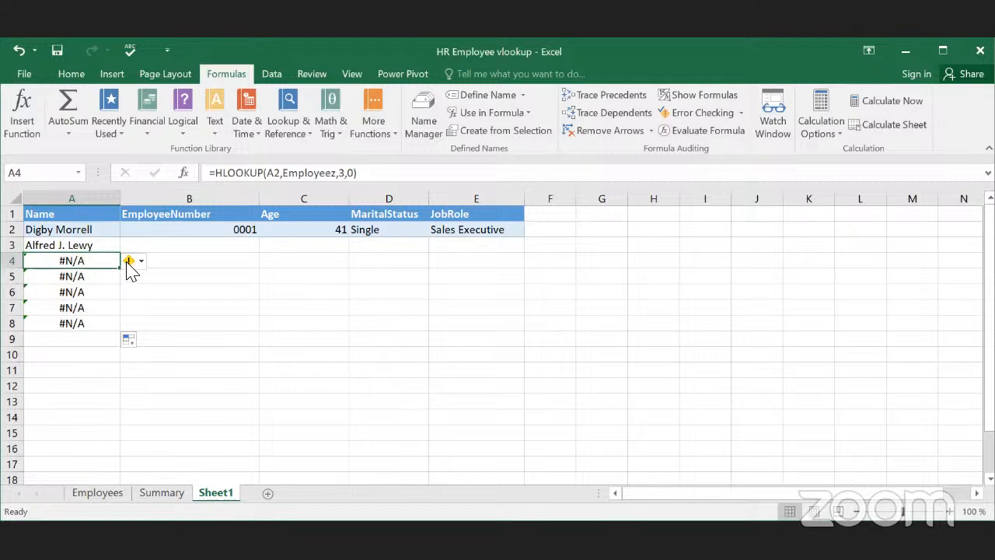
{"action": "left_click", "coordinate": [128, 261]}
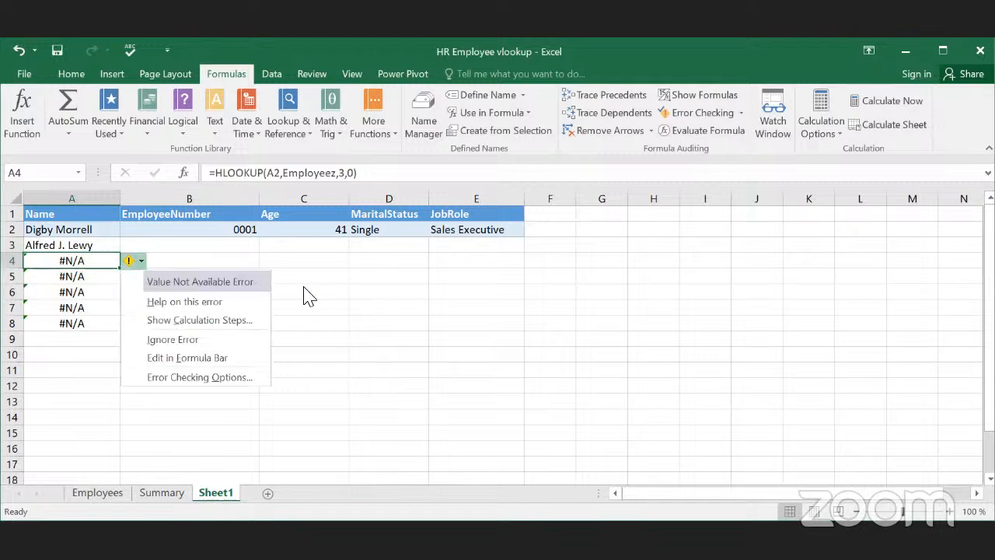
{"action": "left_click", "coordinate": [265, 291]}
{"action": "left_click", "coordinate": [264, 291]}
{"action": "left_click", "coordinate": [80, 264]}
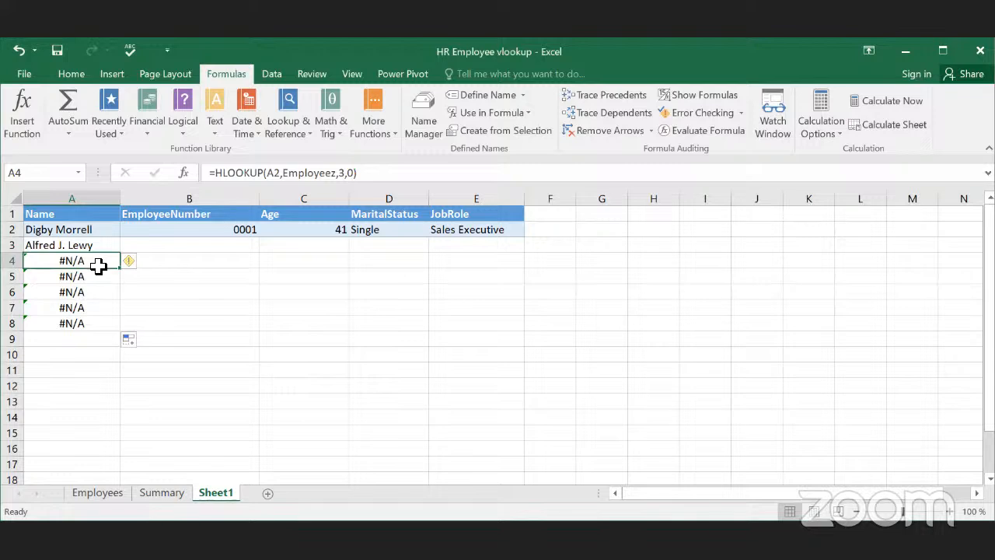
Step: Compare the lookup value references in the HLOOKUP formulas of cells A3 through A8
{"action": "left_click", "coordinate": [109, 248]}
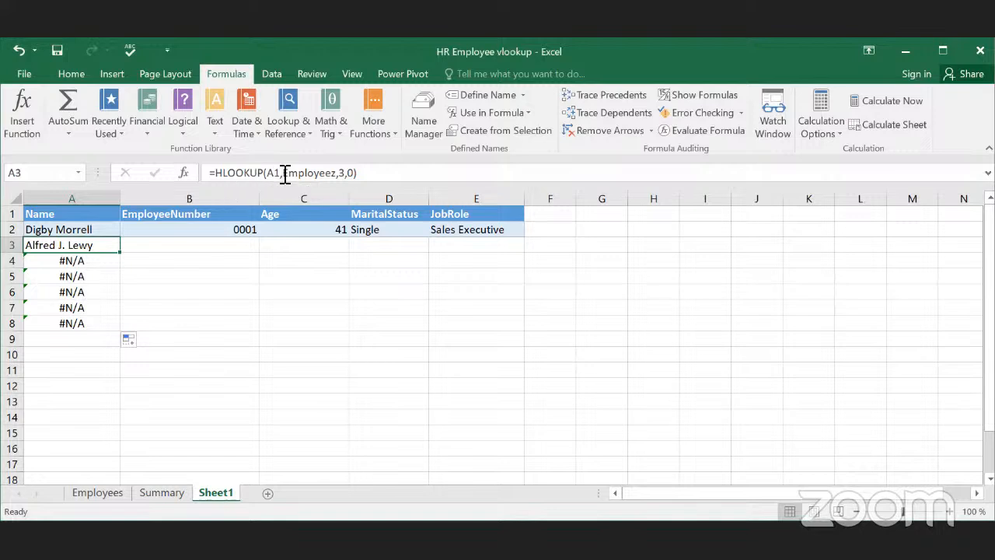
{"action": "left_click", "coordinate": [98, 263]}
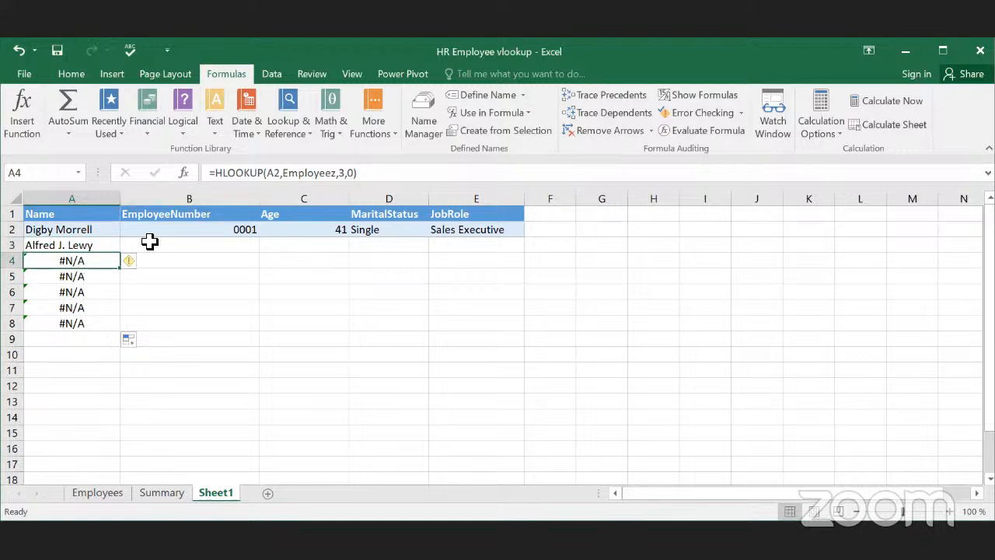
{"action": "key", "text": "Down"}
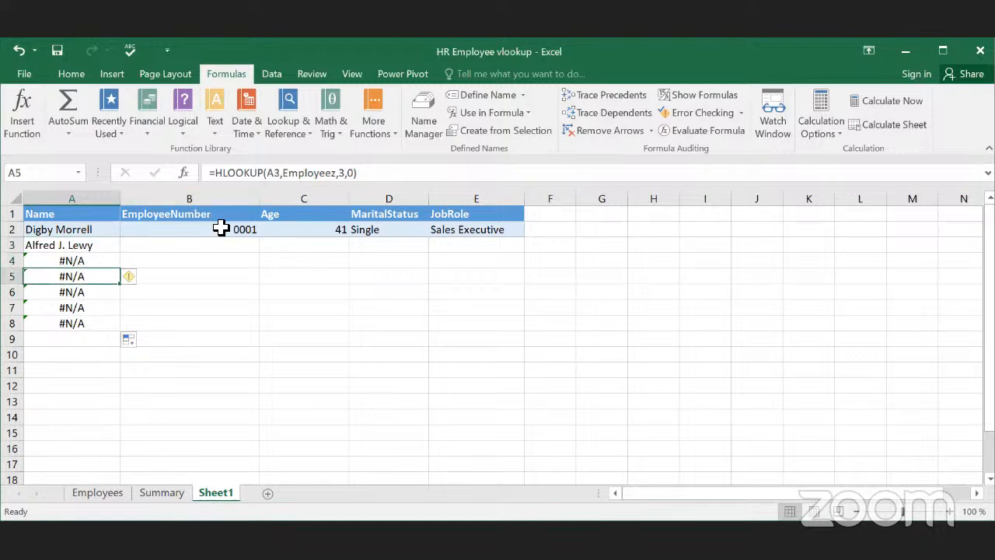
{"action": "key", "text": "Down"}
{"action": "key", "text": "Down"}
{"action": "key", "text": "Down"}
{"action": "key", "text": "Down"}
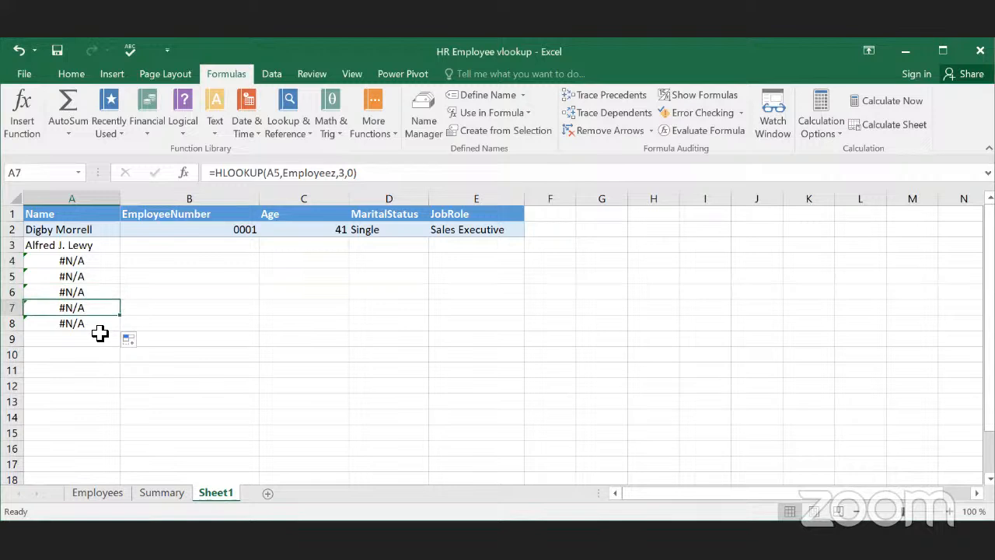
{"action": "left_click", "coordinate": [104, 325]}
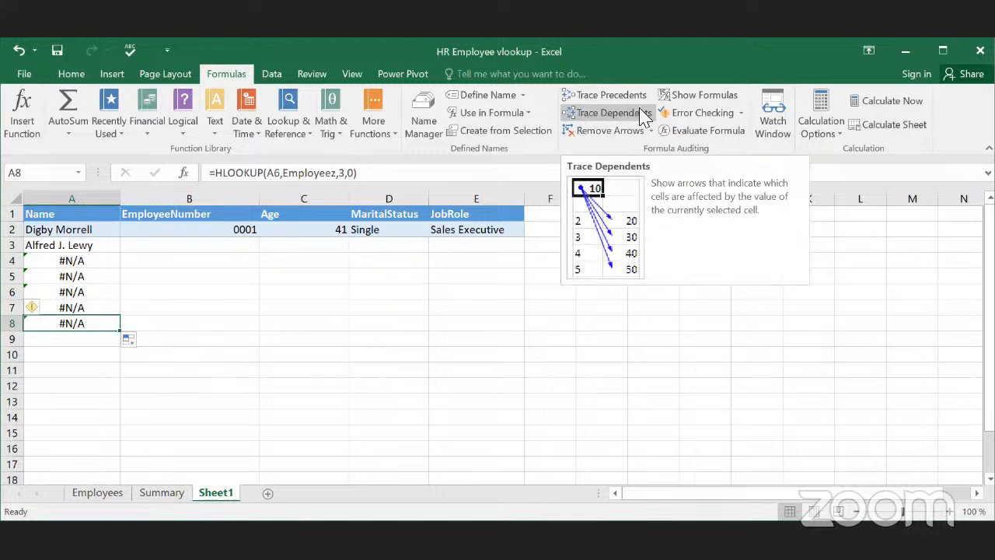
Step: Change the HLOOKUP formula in A4 to use lookup value A1 and row index number 4
{"action": "left_click", "coordinate": [68, 262]}
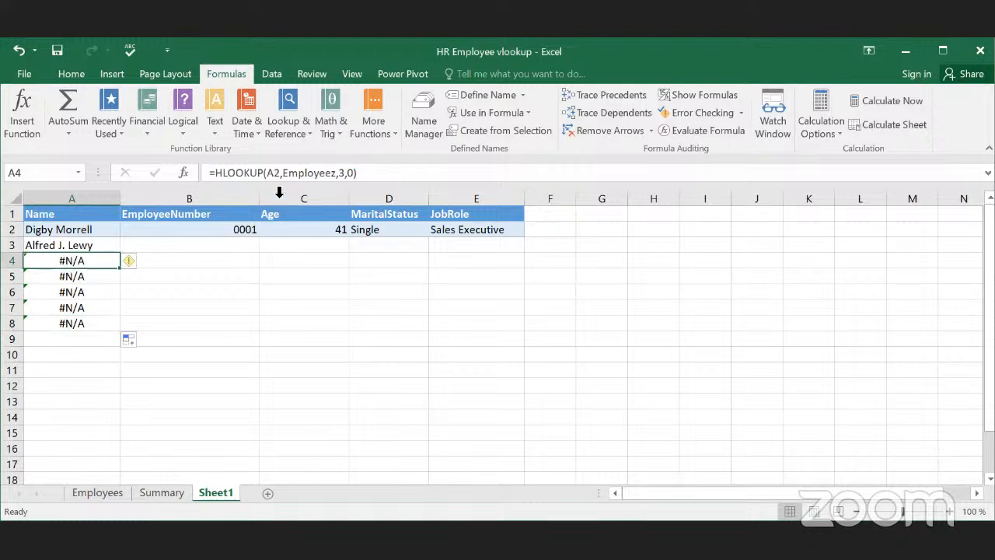
{"action": "left_click", "coordinate": [284, 174]}
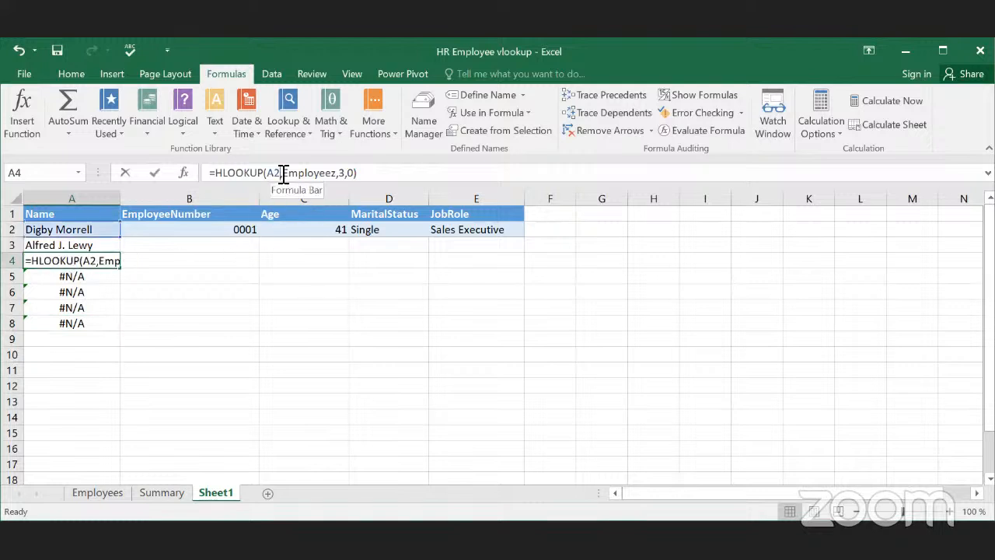
{"action": "key", "text": "BackSpace"}
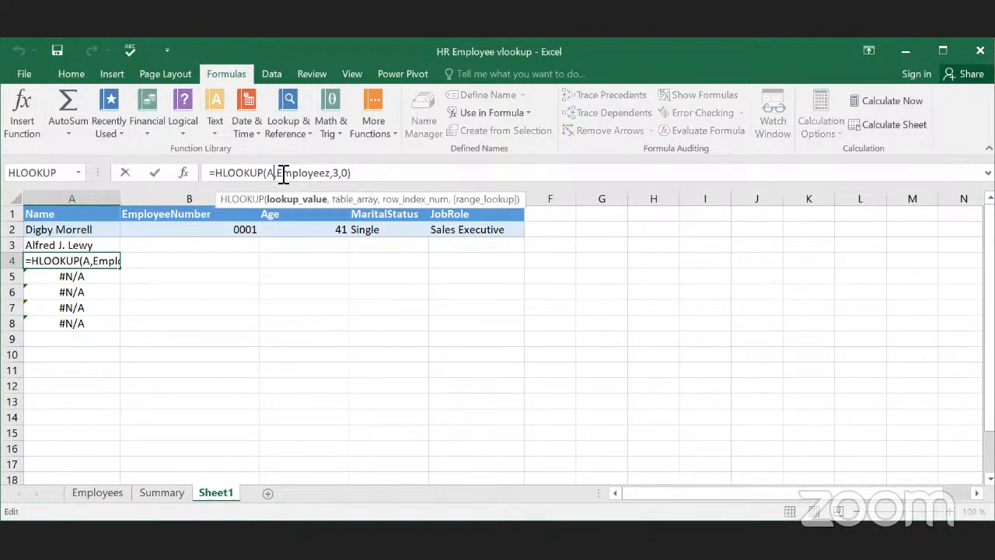
{"action": "type", "text": "1"}
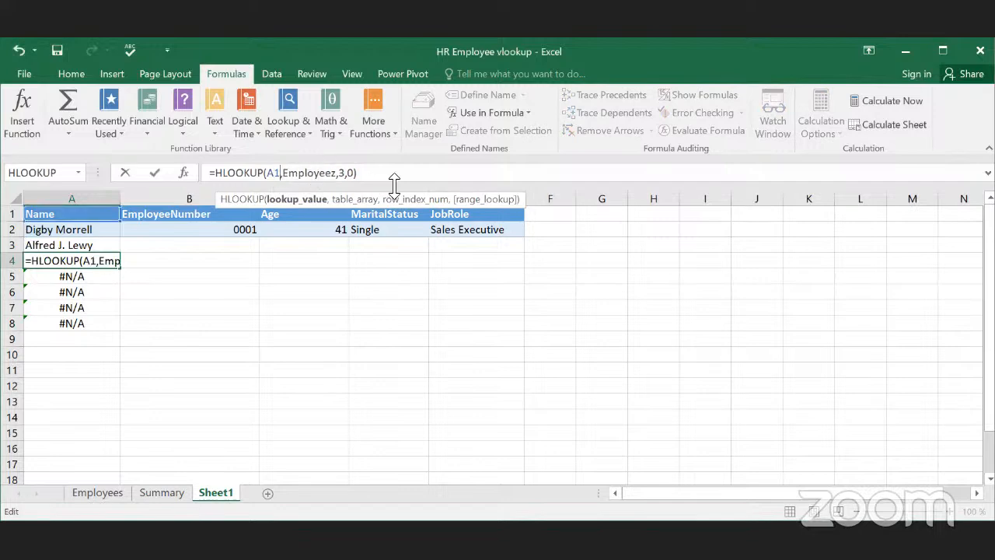
{"action": "left_click", "coordinate": [350, 172]}
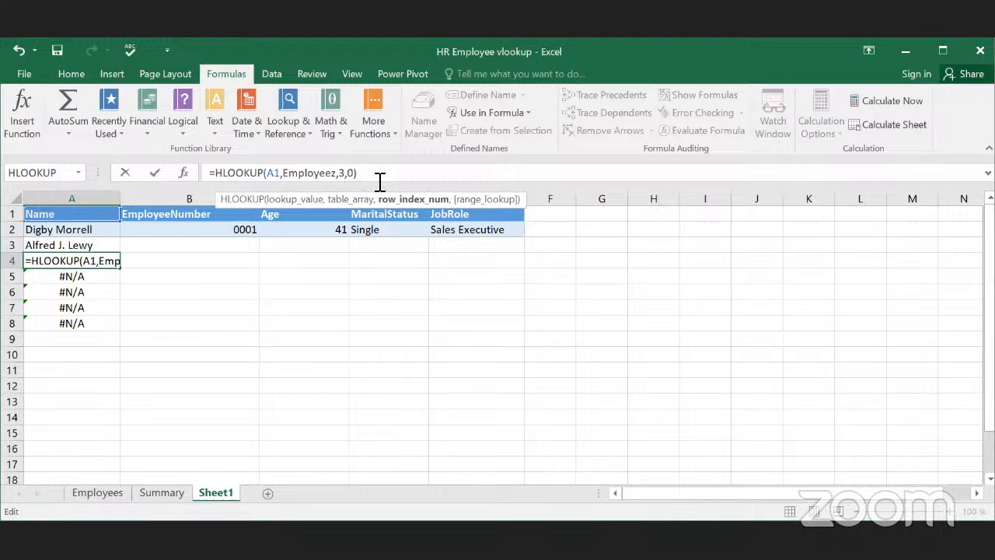
{"action": "type", "text": "4"}
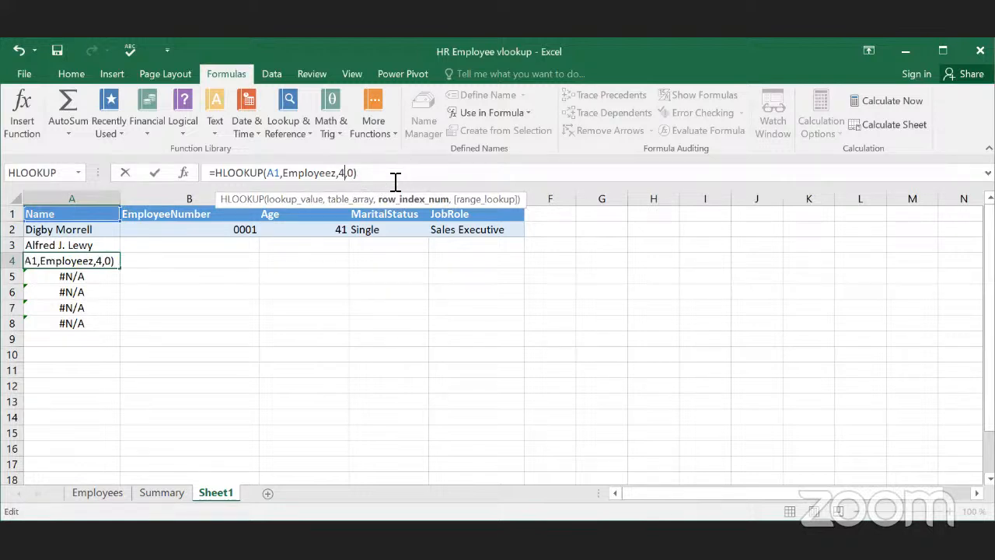
{"action": "key", "text": "Return"}
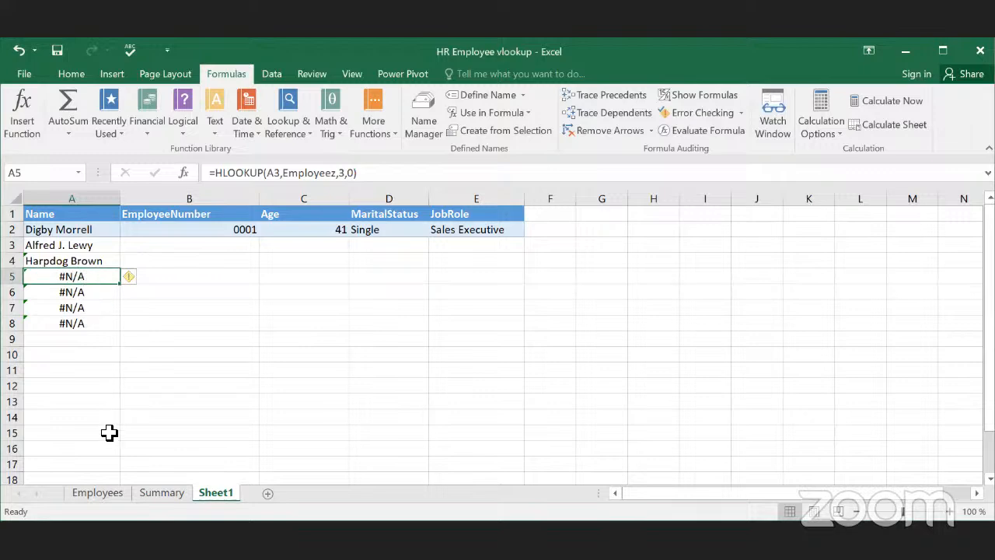
Step: Check the names in rows 4 and 5 of the Employees sheet and return to Sheet1
{"action": "left_click", "coordinate": [100, 490]}
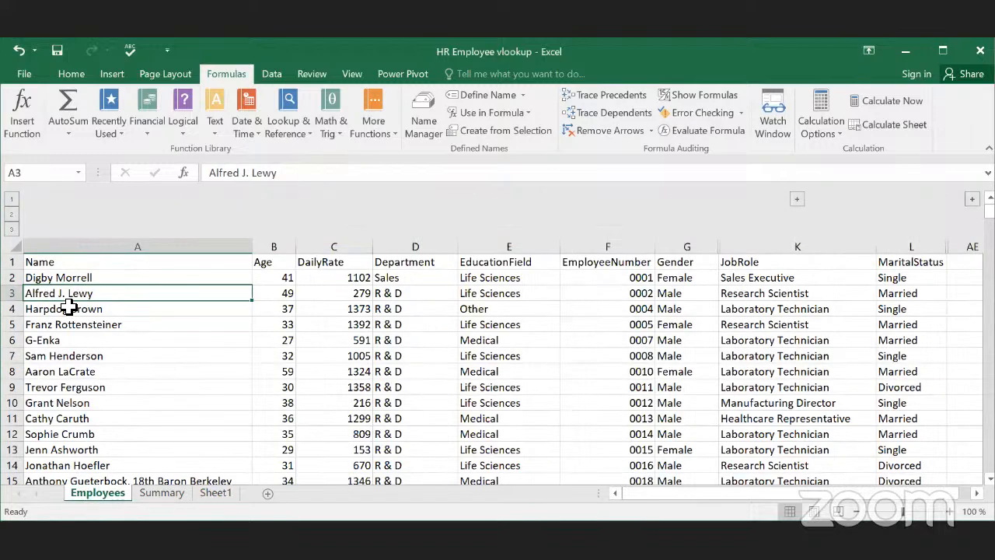
{"action": "left_click", "coordinate": [71, 311]}
{"action": "key", "text": "Down"}
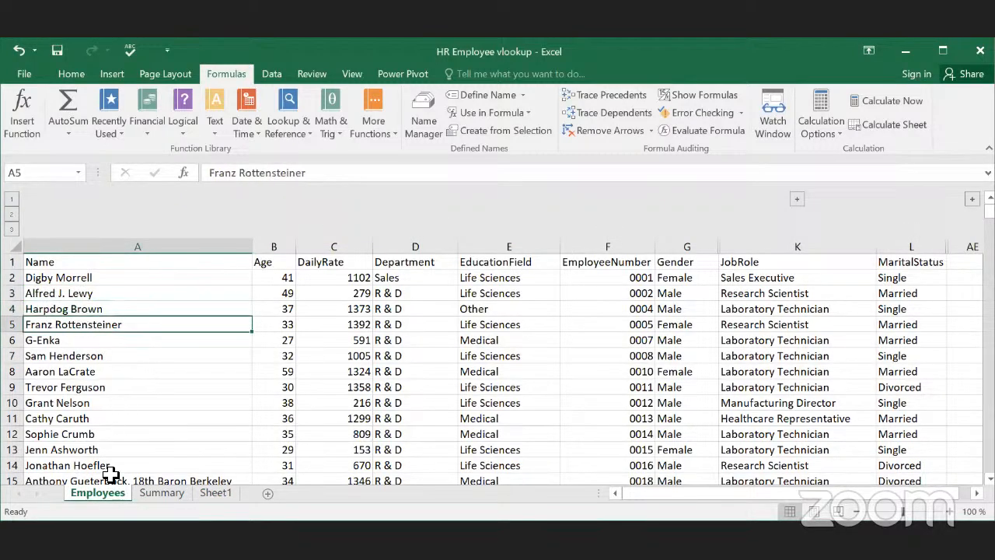
{"action": "left_click", "coordinate": [215, 492]}
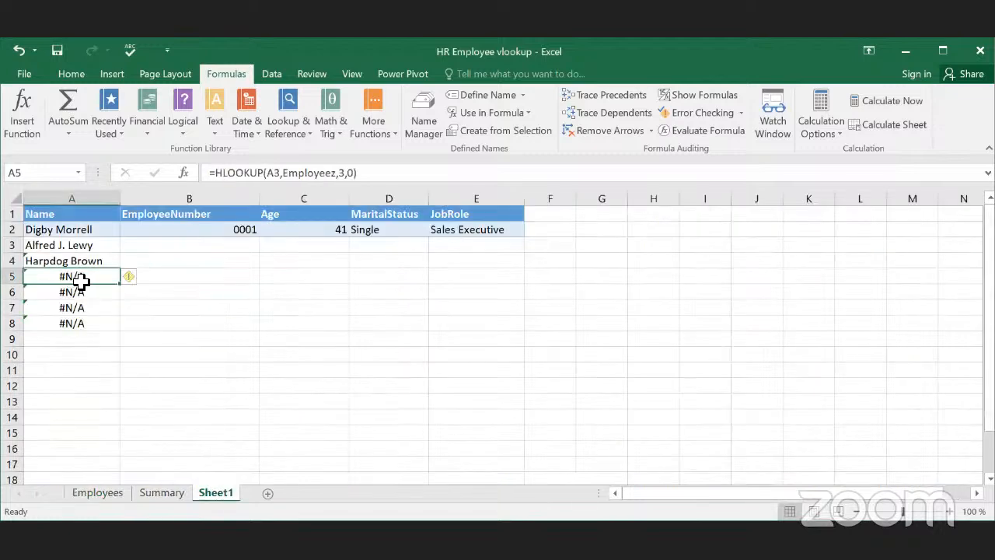
Step: Change the HLOOKUP formula in A5 to use lookup value A1 and row index number 5
{"action": "double_click", "coordinate": [285, 178]}
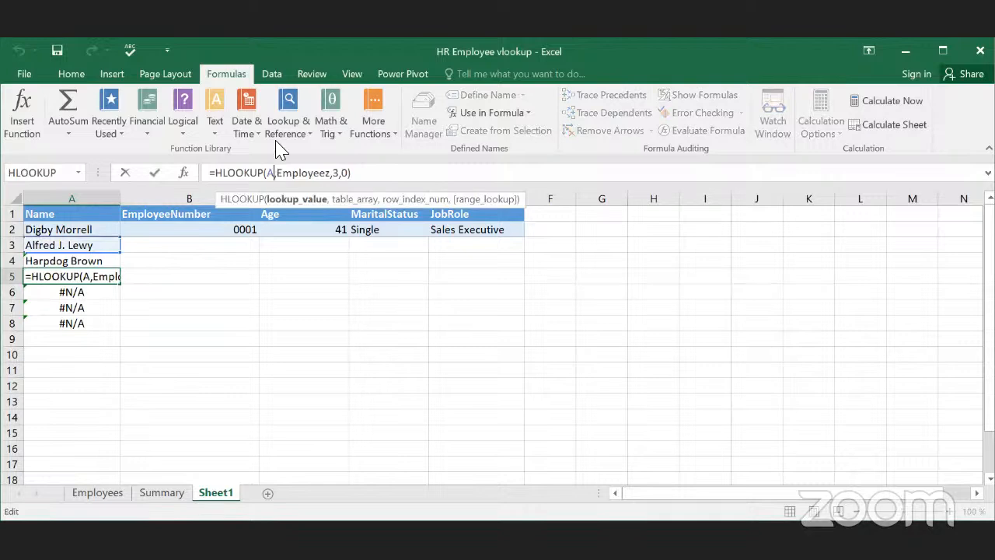
{"action": "type", "text": "A1"}
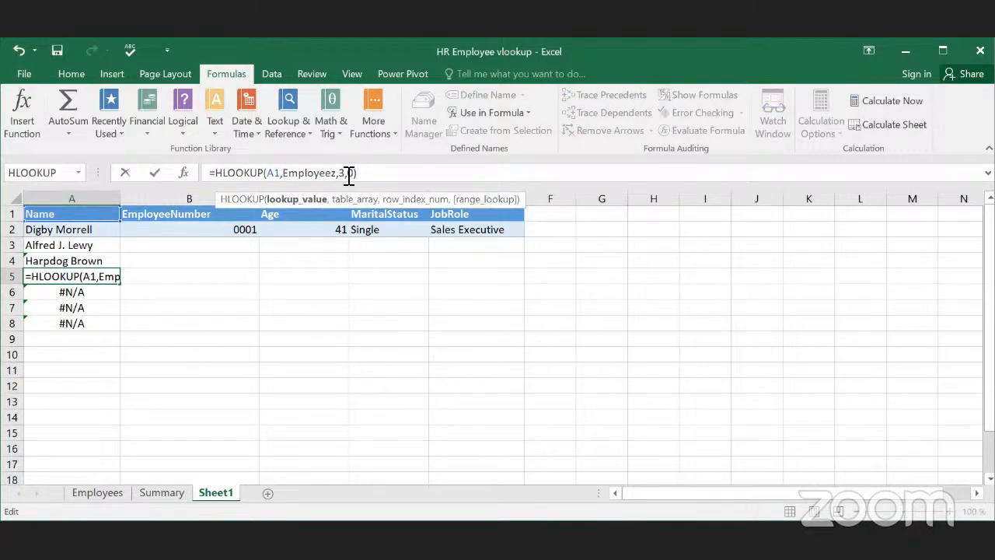
{"action": "double_click", "coordinate": [349, 173]}
{"action": "type", "text": "5"}
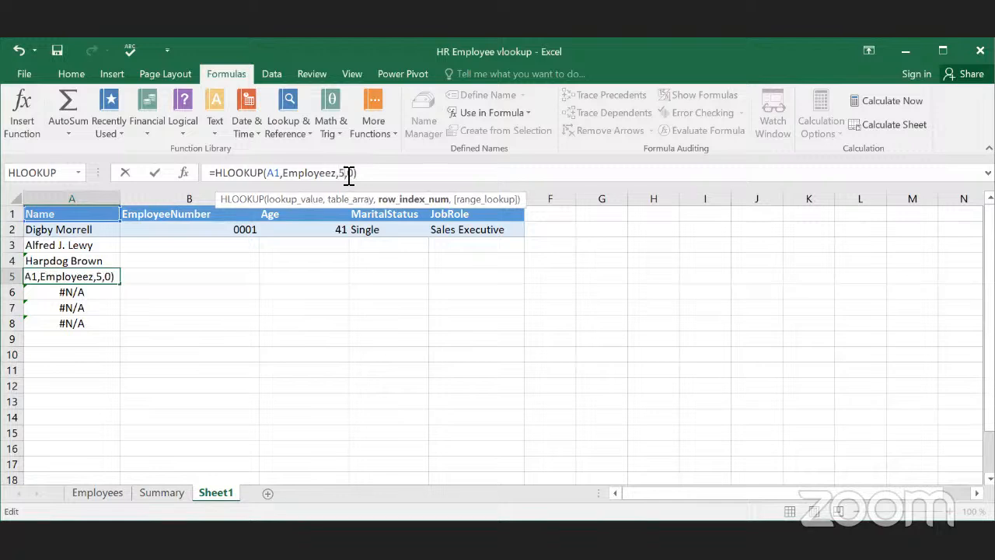
{"action": "left_click", "coordinate": [388, 180]}
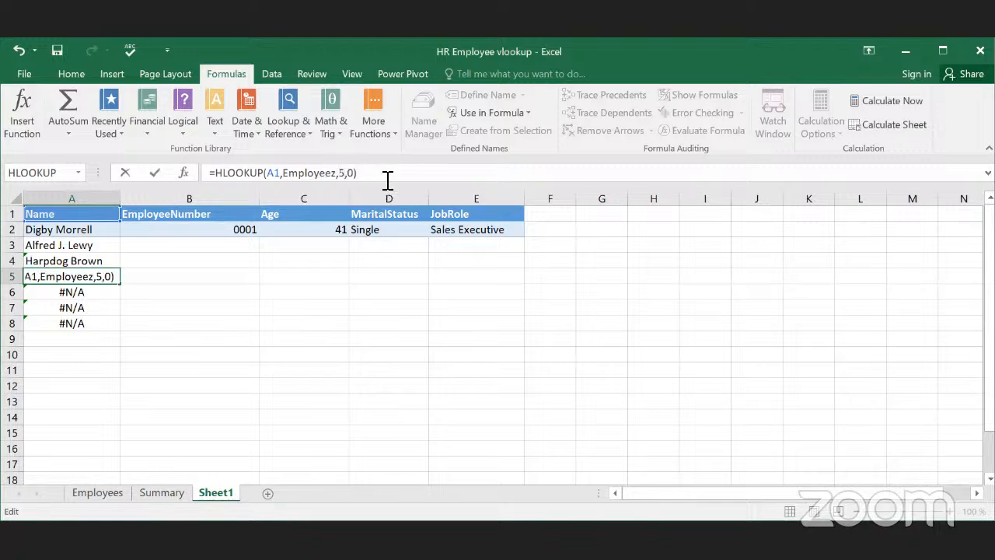
{"action": "key", "text": "Return"}
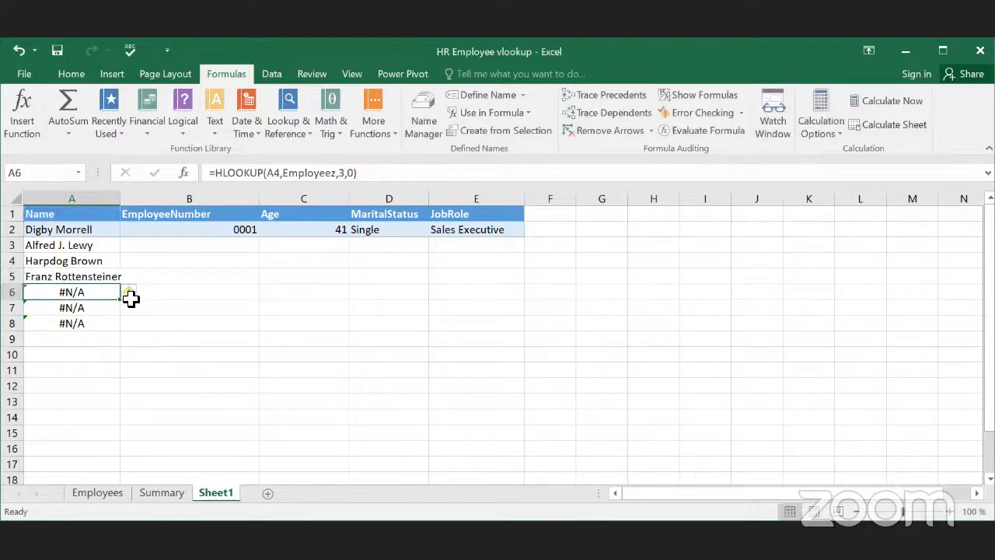
Step: Change the HLOOKUP formula in A6 to use lookup value A1 and row index number 6
{"action": "double_click", "coordinate": [91, 293]}
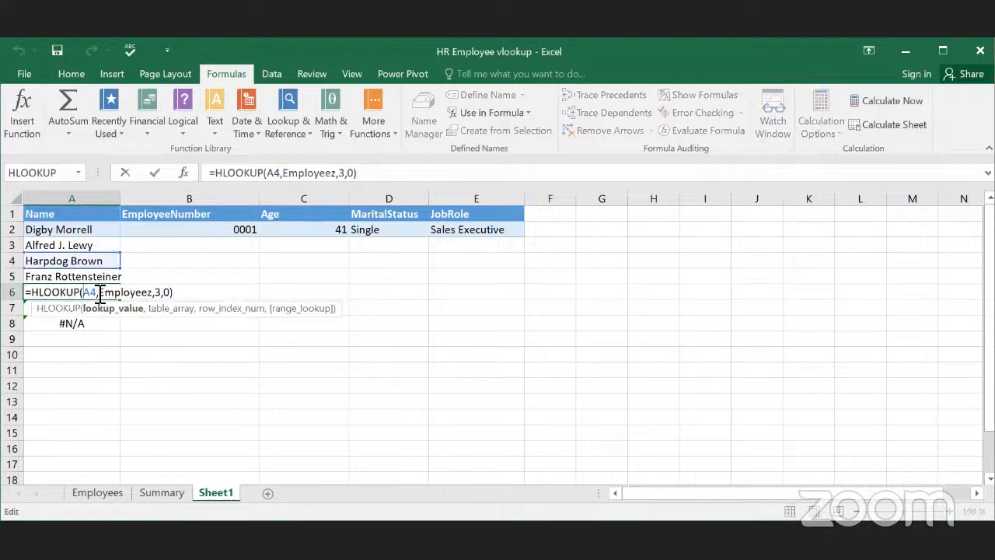
{"action": "key", "text": "BackSpace"}
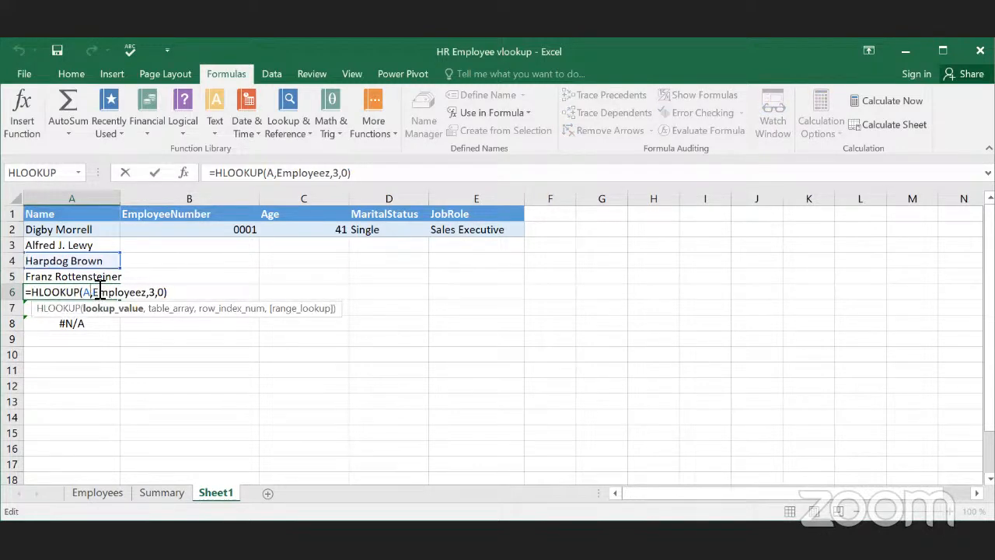
{"action": "type", "text": "1"}
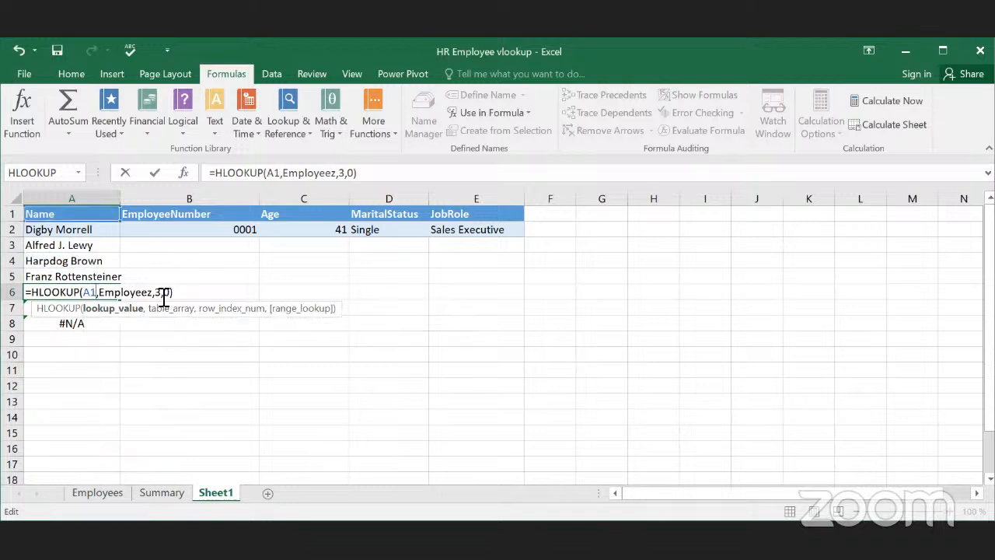
{"action": "left_click", "coordinate": [161, 293]}
{"action": "key", "text": "BackSpace"}
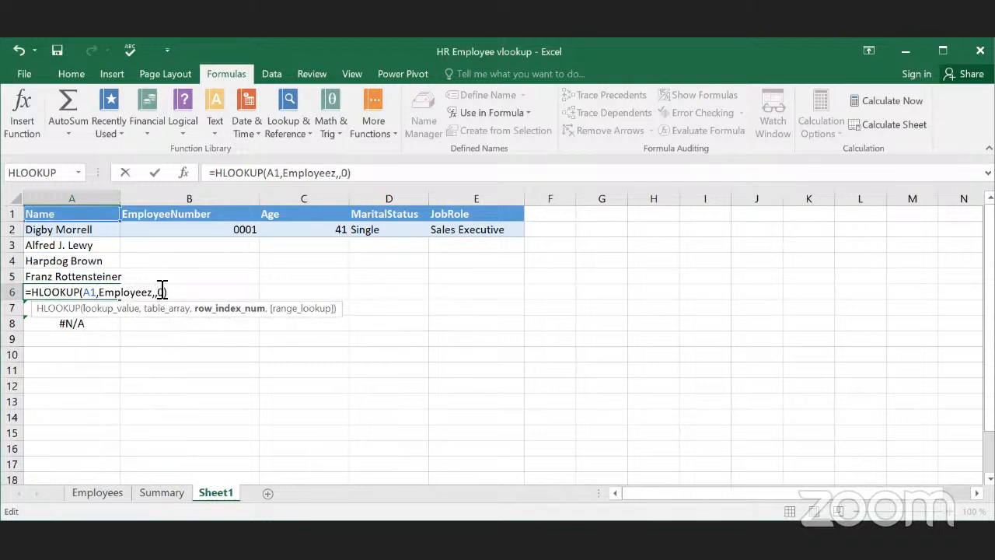
{"action": "type", "text": "6"}
{"action": "key", "text": "Return"}
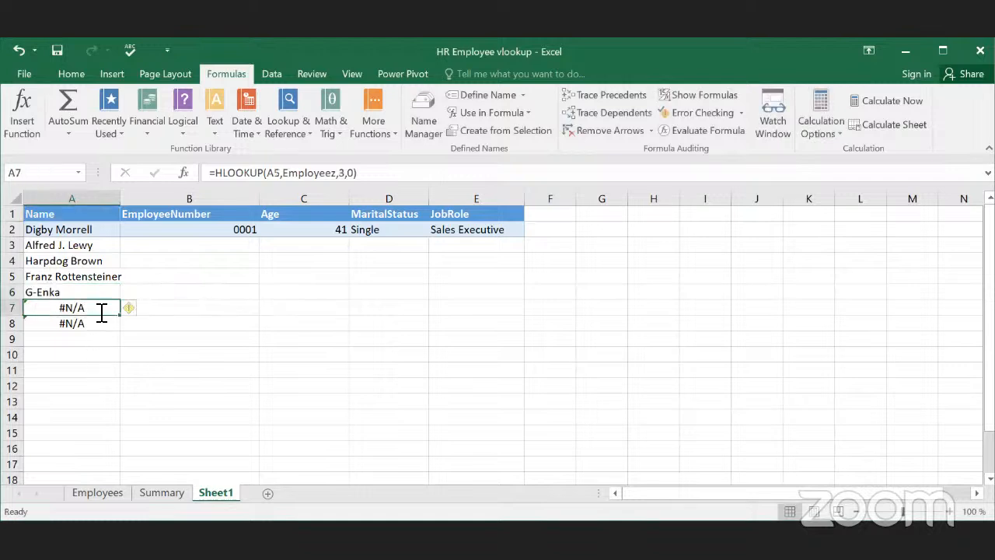
Step: Change the HLOOKUP formula in A7 to use lookup value A1 and row index number 7
{"action": "double_click", "coordinate": [101, 310]}
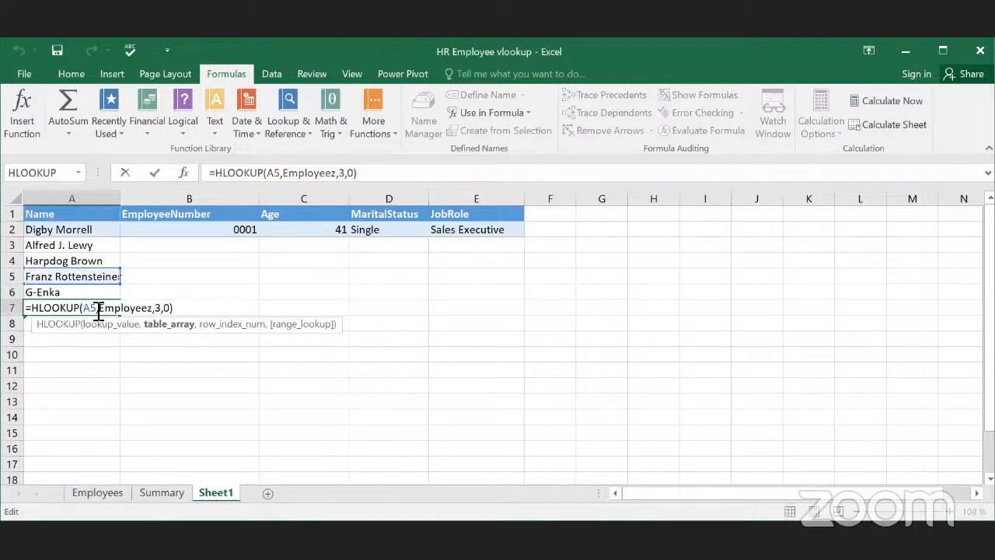
{"action": "key", "text": "BackSpace"}
{"action": "type", "text": "1"}
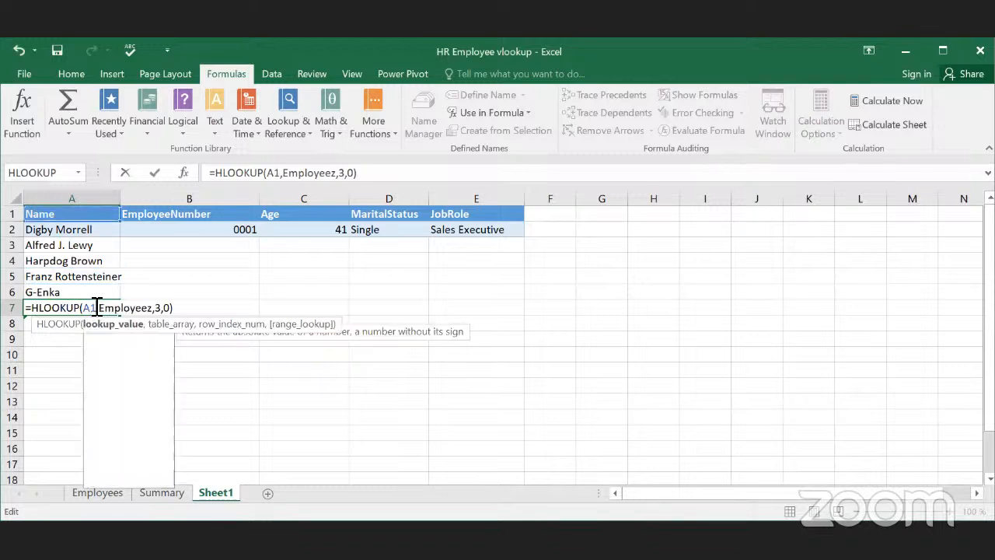
{"action": "left_click", "coordinate": [163, 309]}
{"action": "key", "text": "BackSpace"}
{"action": "type", "text": "7"}
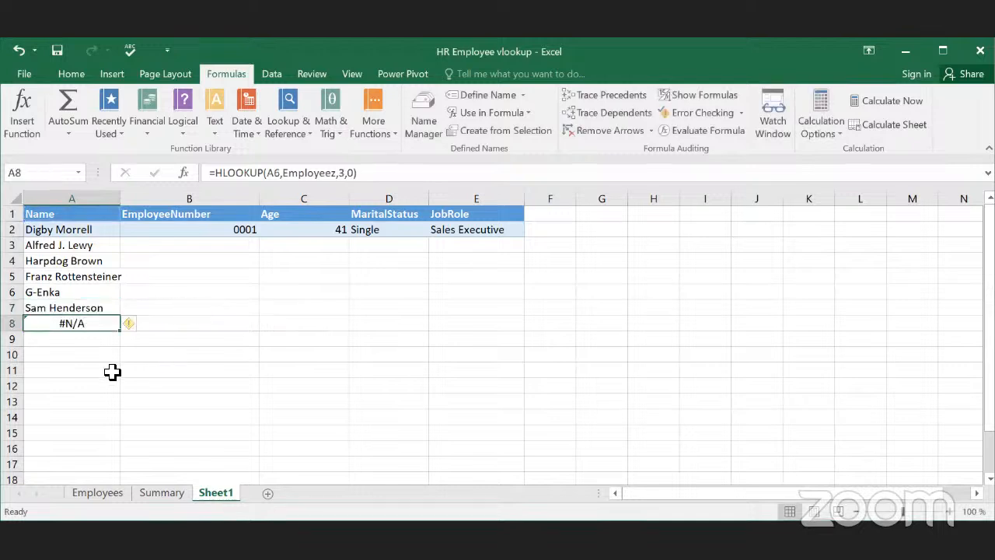
Step: Change the HLOOKUP formula in A8 to use lookup value A1 and row index number 8
{"action": "double_click", "coordinate": [105, 325]}
{"action": "double_click", "coordinate": [104, 325]}
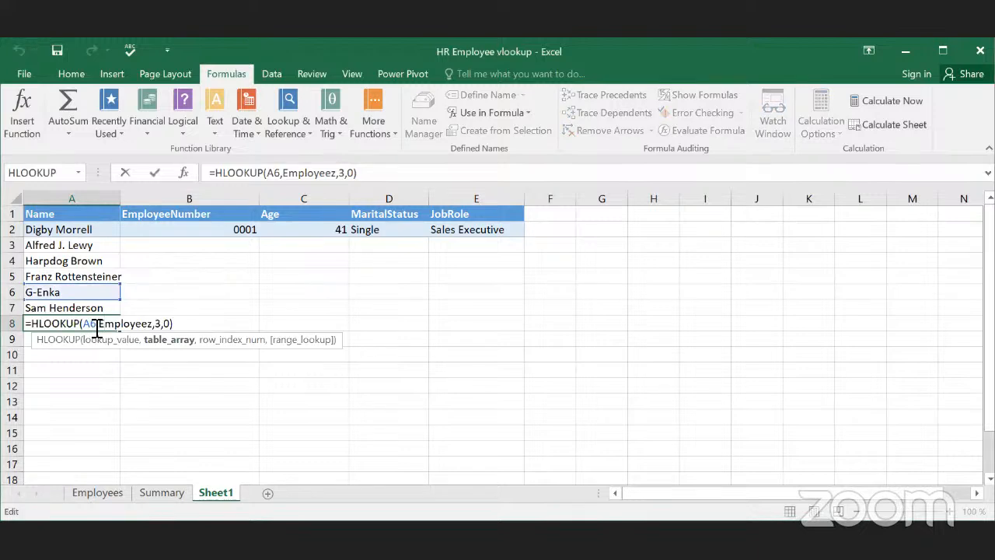
{"action": "key", "text": "Left"}
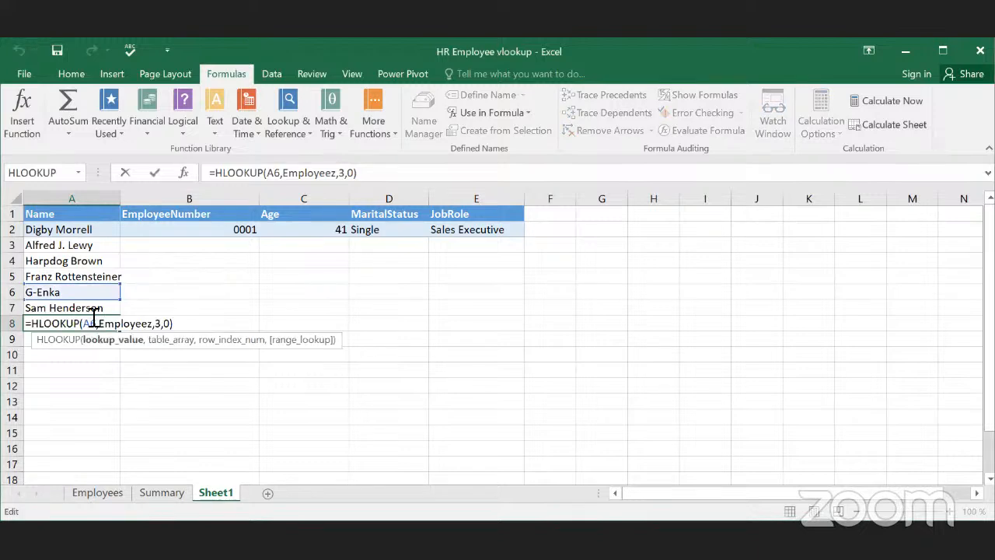
{"action": "key", "text": "BackSpace"}
{"action": "type", "text": "1"}
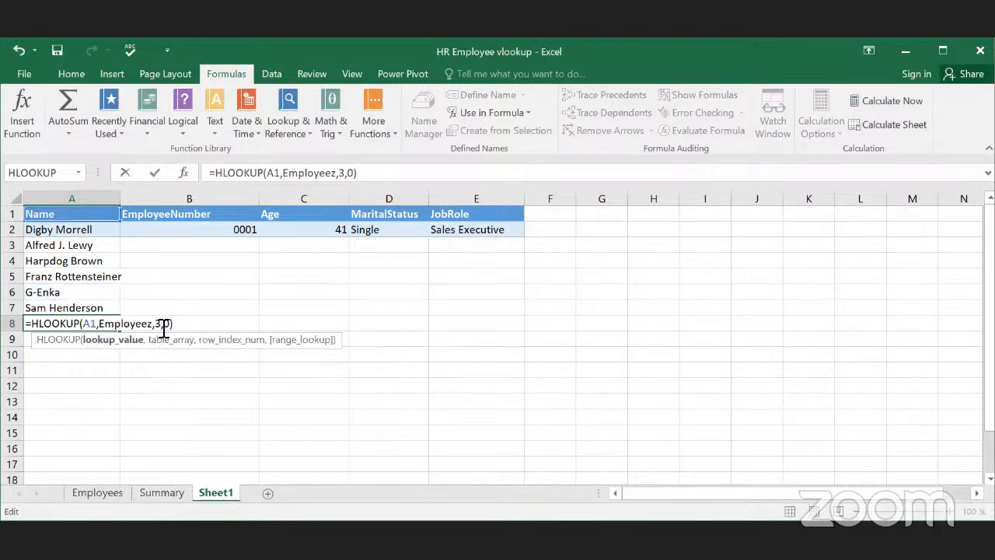
{"action": "left_click", "coordinate": [159, 323]}
{"action": "key", "text": "BackSpace"}
{"action": "type", "text": "8"}
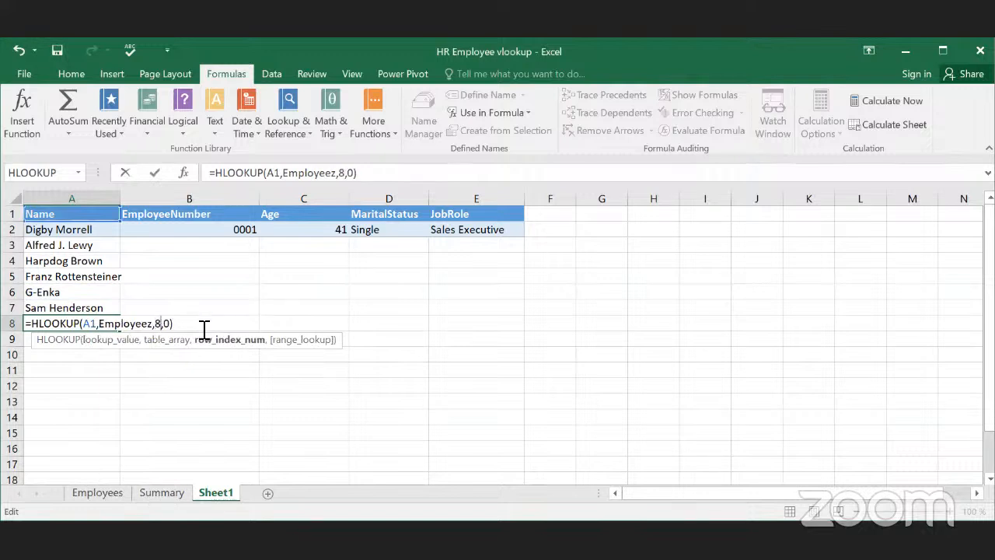
{"action": "key", "text": "Return"}
{"action": "left_click", "coordinate": [95, 350]}
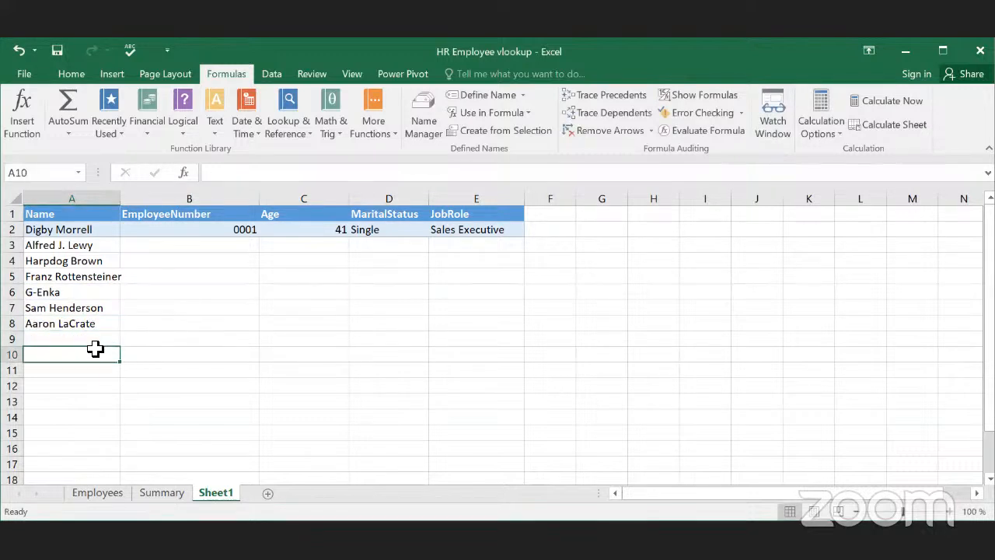
Step: Examine the filled Name column, the other column headers and the existing formulas in B2 and C2
{"action": "left_click", "coordinate": [69, 308]}
{"action": "left_click_drag", "start_coordinate": [77, 243], "coordinate": [83, 326]}
{"action": "left_click", "coordinate": [131, 330]}
{"action": "left_click", "coordinate": [164, 310]}
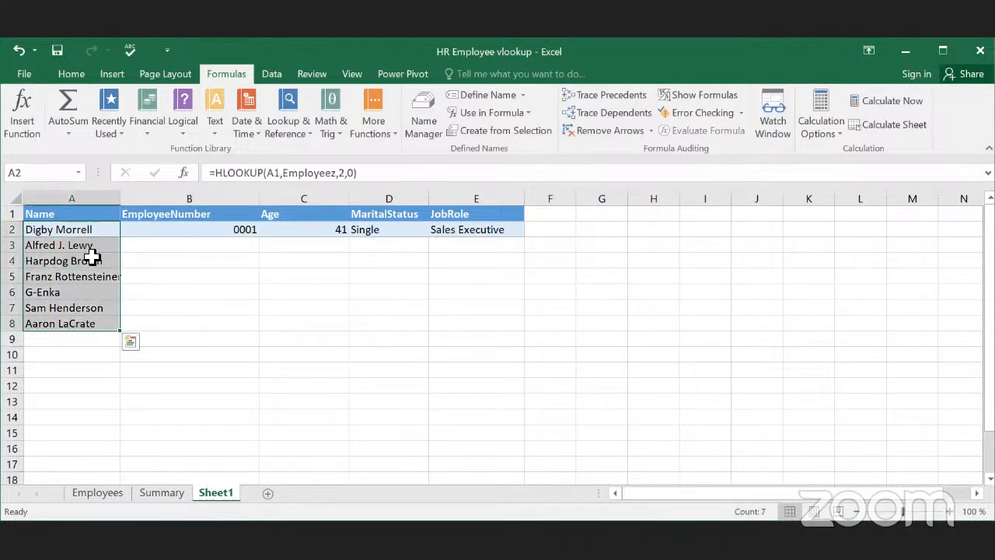
{"action": "left_click_drag", "start_coordinate": [89, 231], "coordinate": [89, 321]}
{"action": "left_click", "coordinate": [166, 214]}
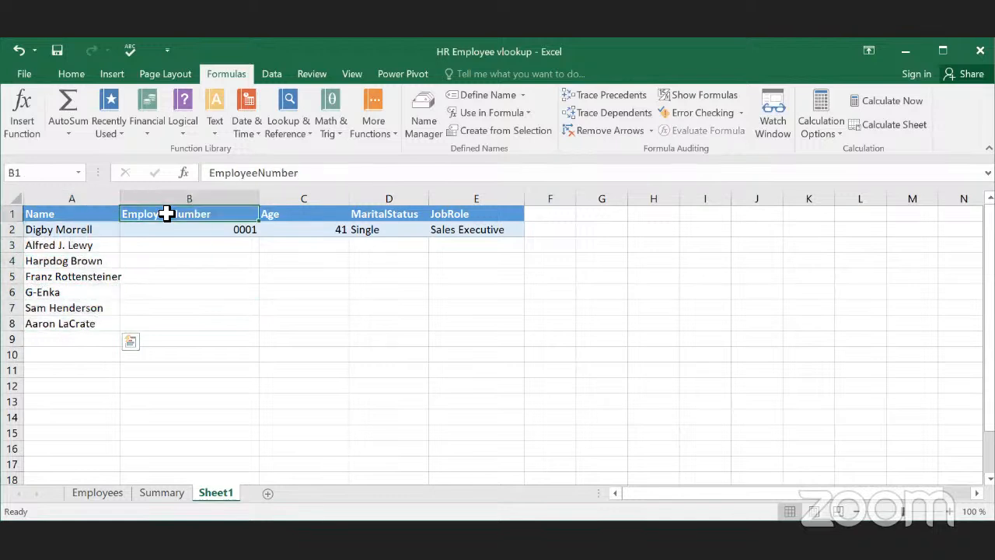
{"action": "left_click_drag", "start_coordinate": [167, 214], "coordinate": [486, 340]}
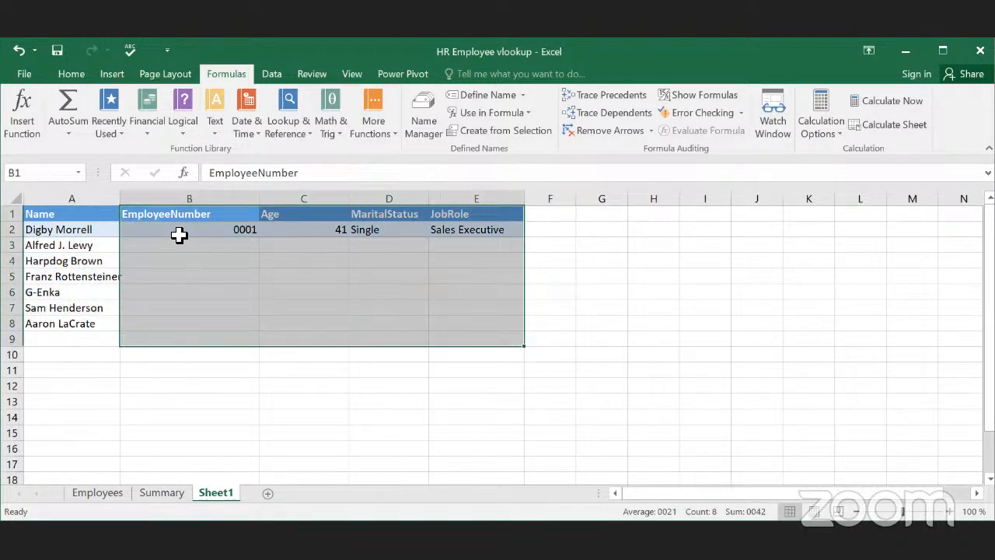
{"action": "left_click", "coordinate": [336, 216]}
{"action": "left_click", "coordinate": [407, 216]}
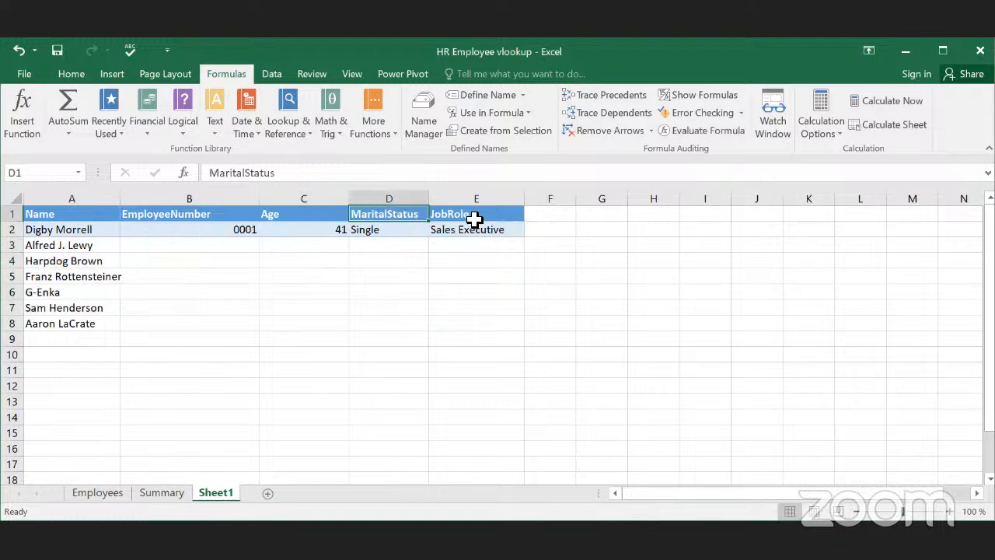
{"action": "left_click", "coordinate": [474, 219]}
{"action": "left_click_drag", "start_coordinate": [173, 249], "coordinate": [179, 310]}
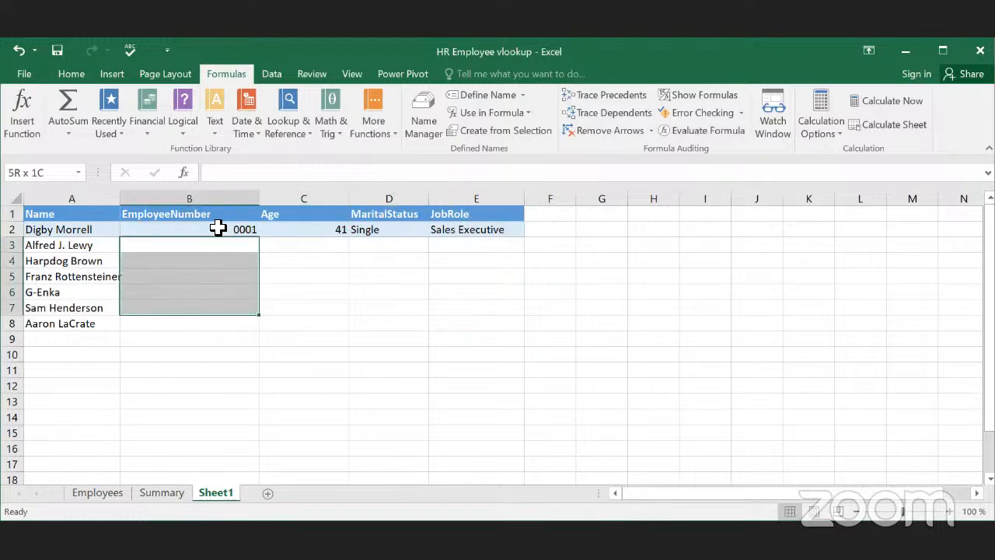
{"action": "left_click_drag", "start_coordinate": [217, 214], "coordinate": [216, 227]}
{"action": "left_click", "coordinate": [216, 227]}
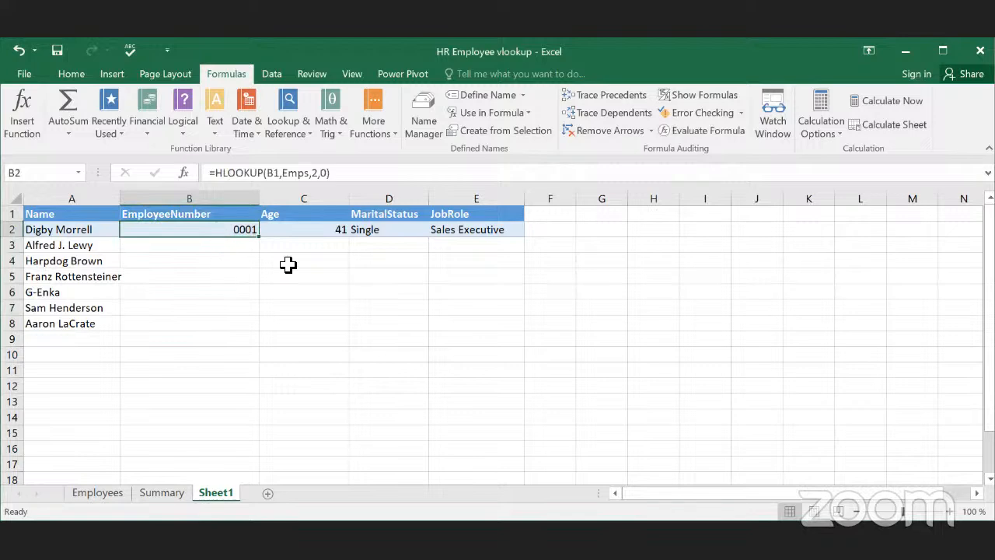
{"action": "left_click", "coordinate": [305, 232]}
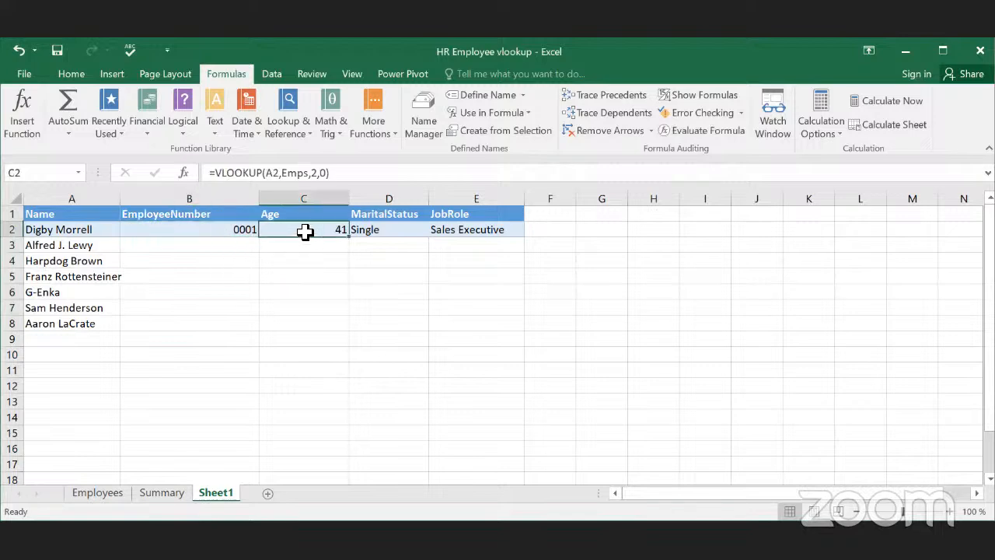
{"action": "left_click", "coordinate": [210, 228]}
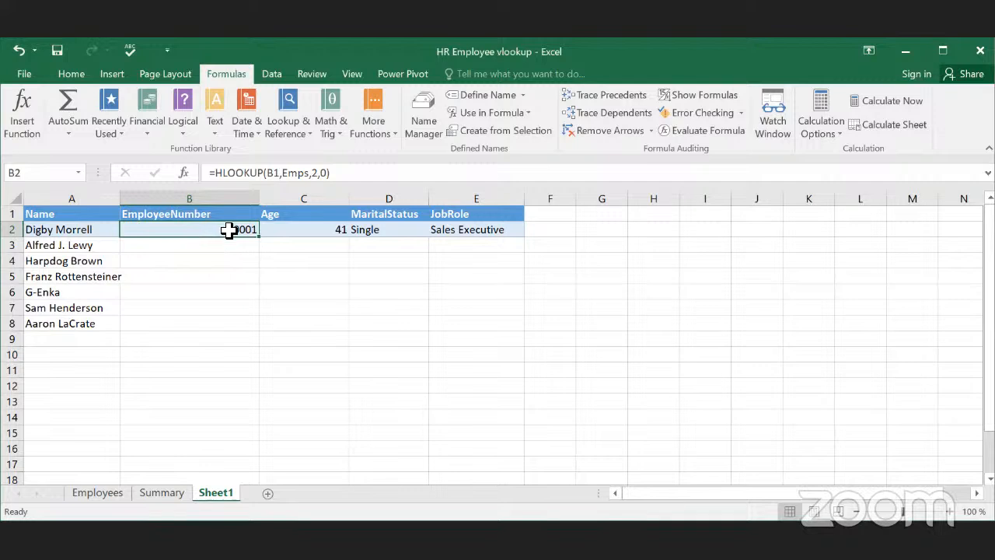
{"action": "left_click", "coordinate": [287, 132]}
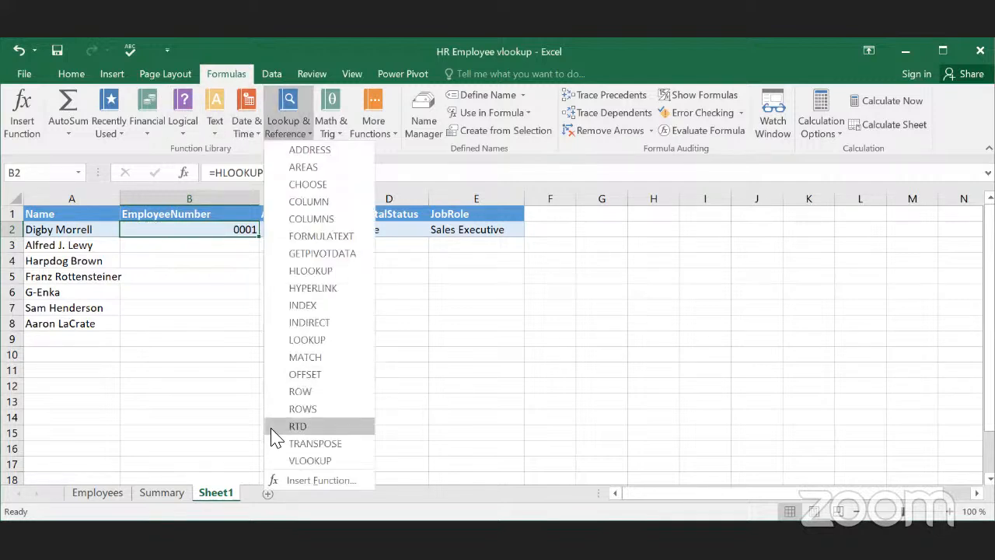
{"action": "left_click", "coordinate": [300, 461]}
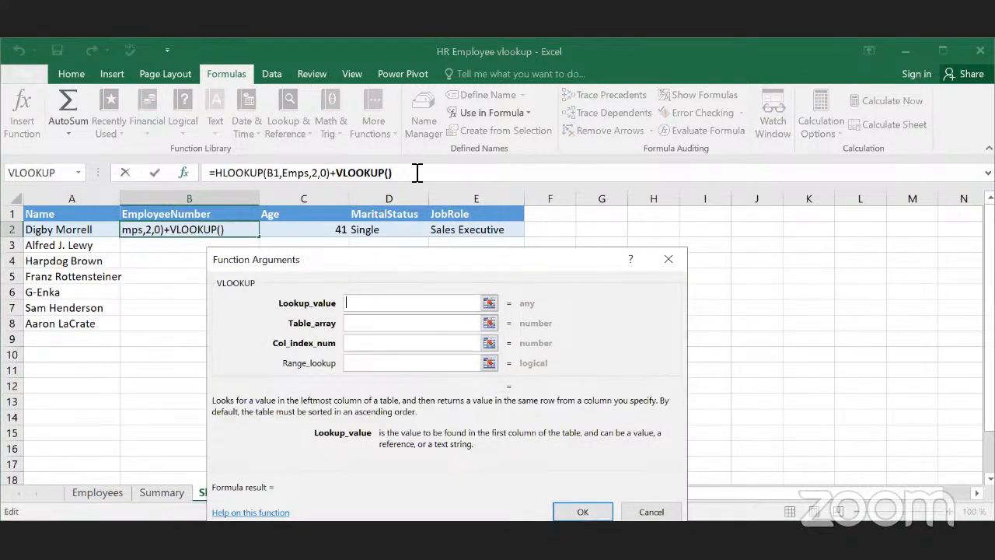
{"action": "left_click_drag", "start_coordinate": [394, 173], "coordinate": [188, 179]}
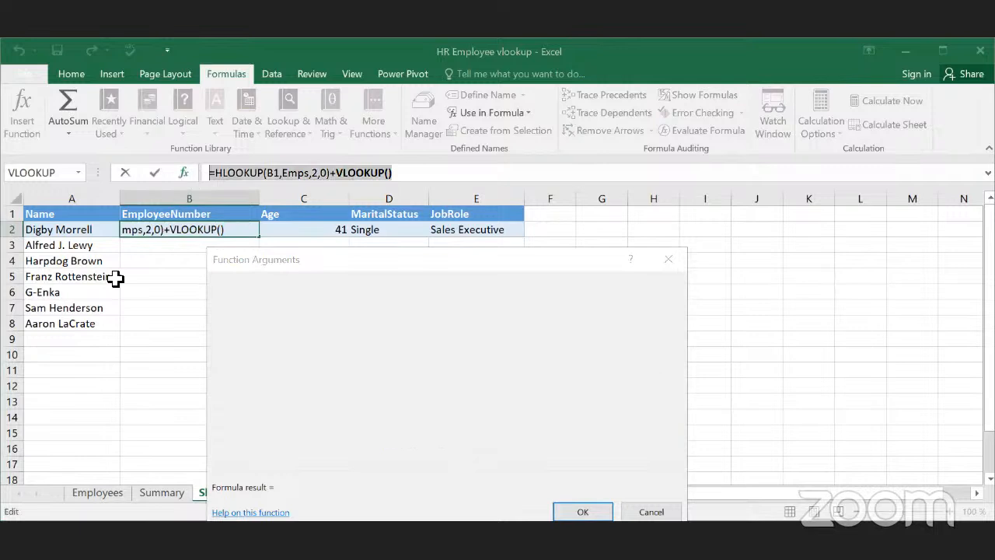
{"action": "key", "text": "Delete"}
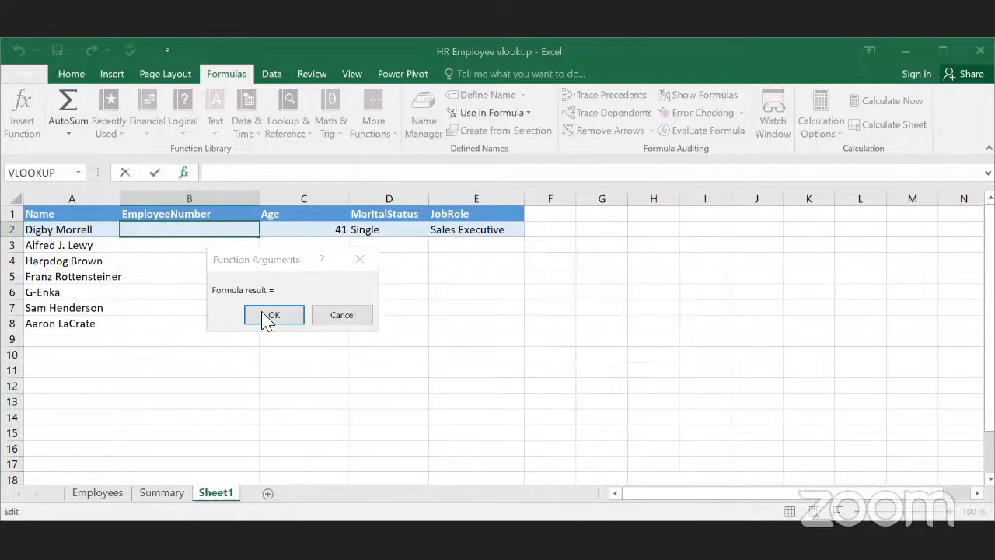
{"action": "left_click", "coordinate": [342, 314]}
Step: Clear the HLOOKUP formula from the EmployeeNumber cell B2
{"action": "left_click_drag", "start_coordinate": [347, 174], "coordinate": [183, 172]}
{"action": "key", "text": "Delete"}
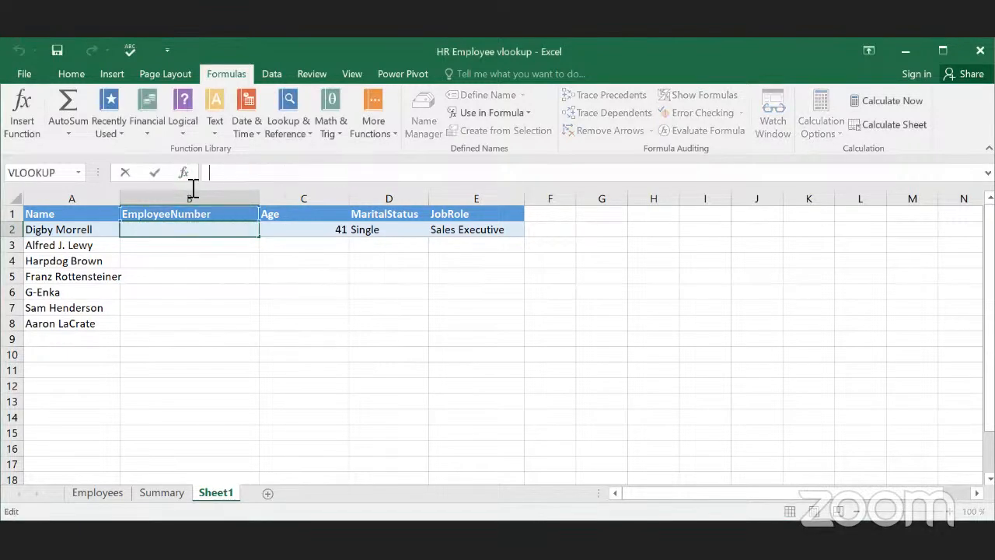
{"action": "left_click", "coordinate": [205, 266]}
Step: Insert a VLOOKUP function in B2 with lookup value A2 and the Employees sheet's Employeez range as table array
{"action": "left_click", "coordinate": [207, 226]}
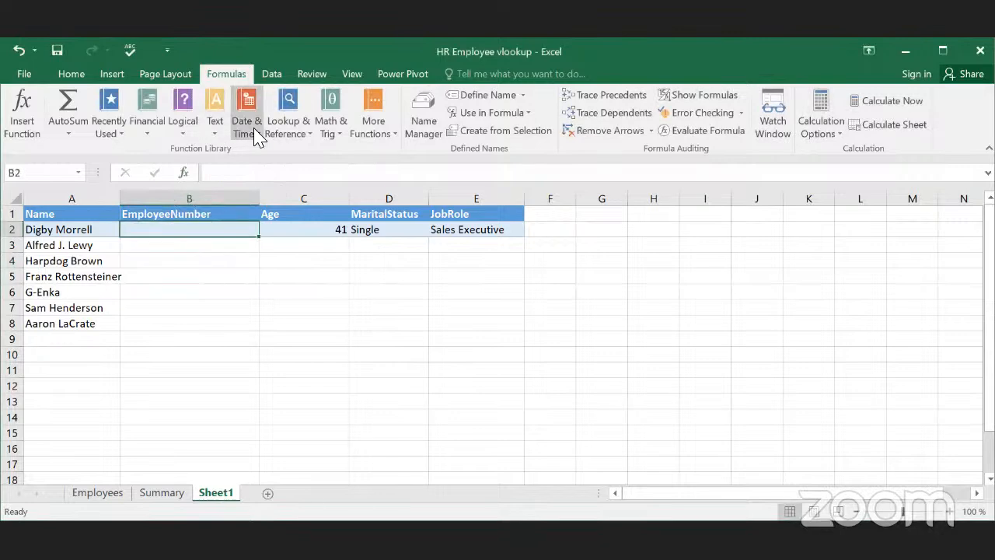
{"action": "left_click", "coordinate": [290, 130]}
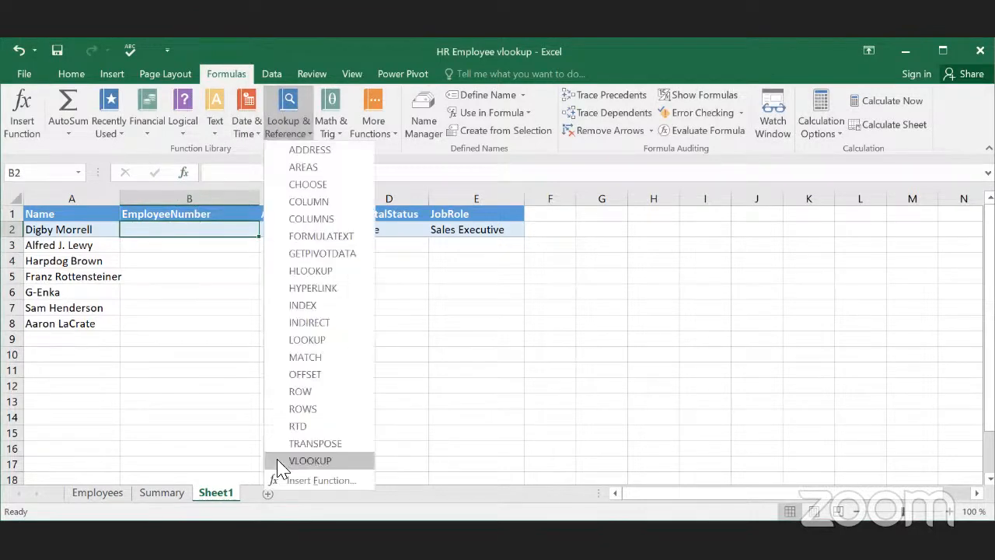
{"action": "left_click", "coordinate": [283, 462]}
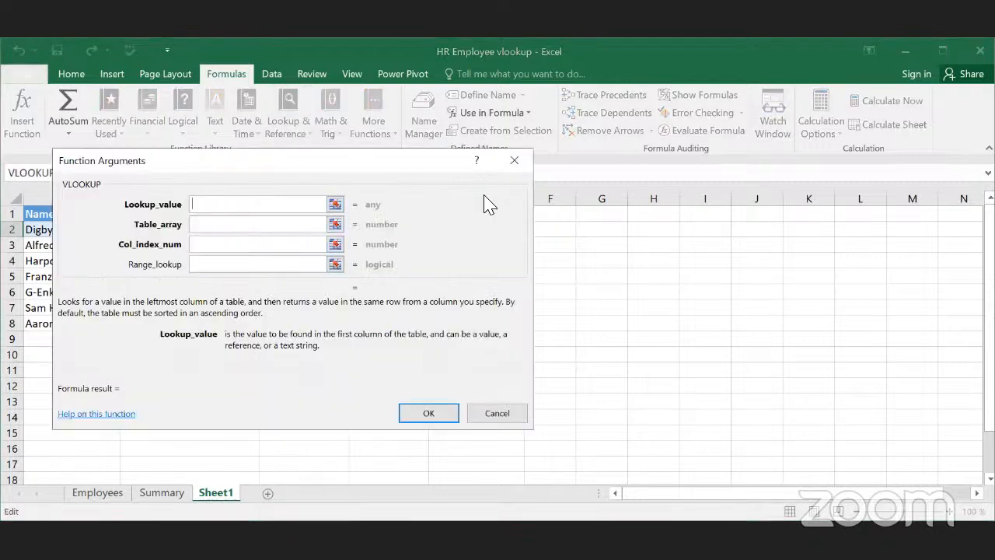
{"action": "left_click_drag", "start_coordinate": [222, 158], "coordinate": [484, 195]}
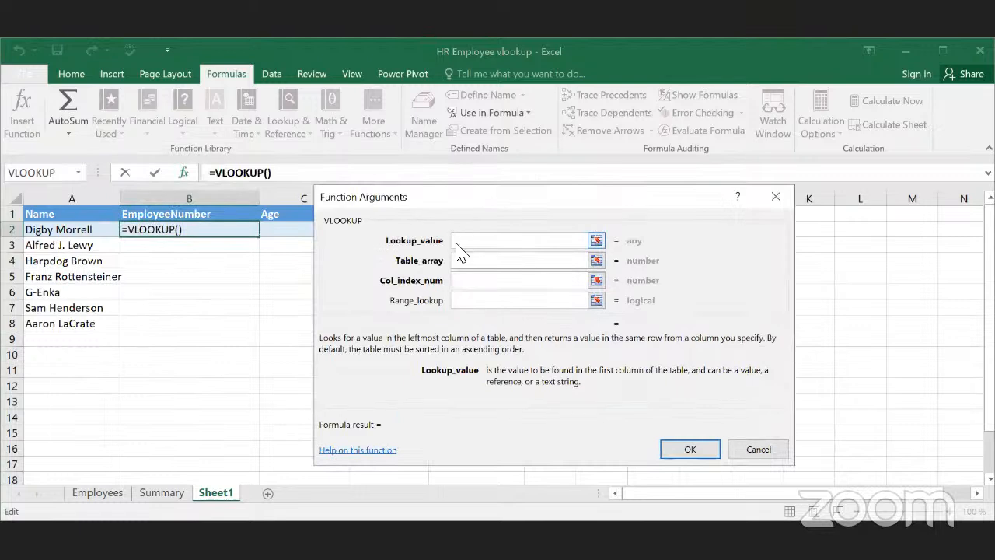
{"action": "left_click", "coordinate": [85, 231]}
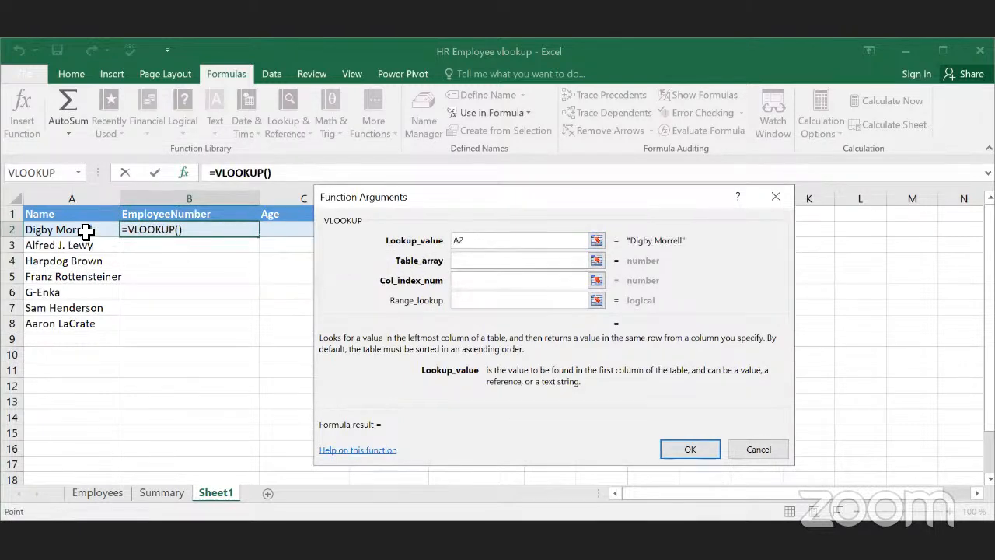
{"action": "left_click", "coordinate": [480, 263]}
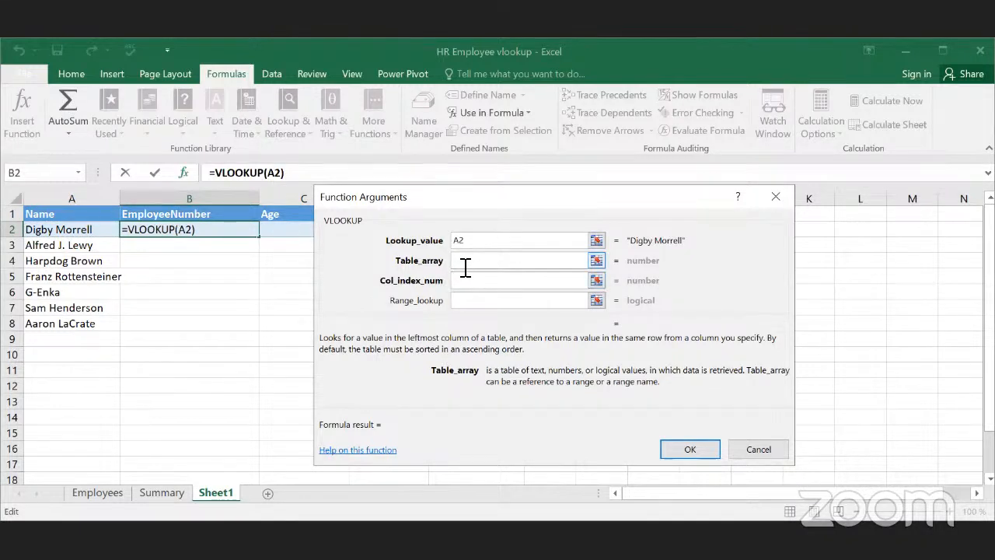
{"action": "left_click", "coordinate": [99, 493]}
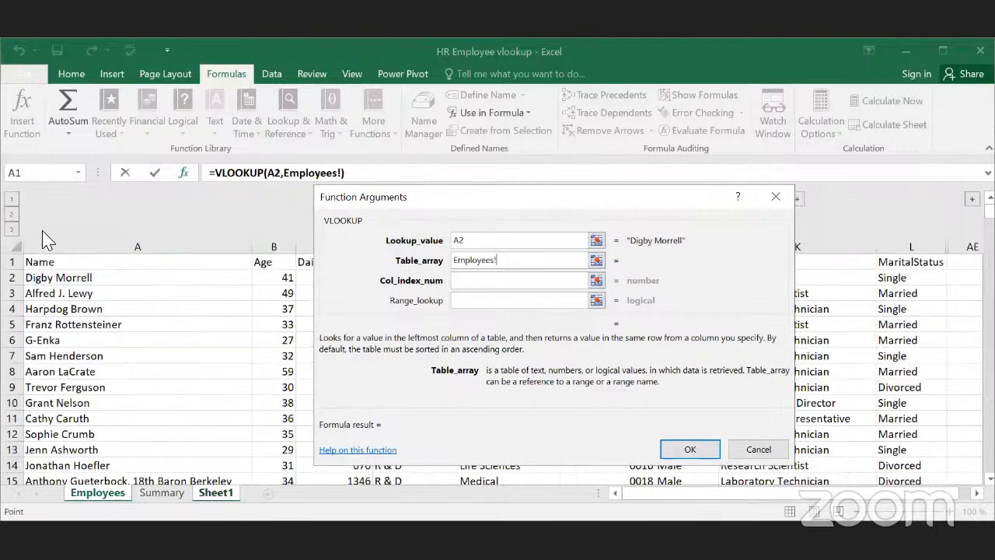
{"action": "left_click", "coordinate": [15, 247]}
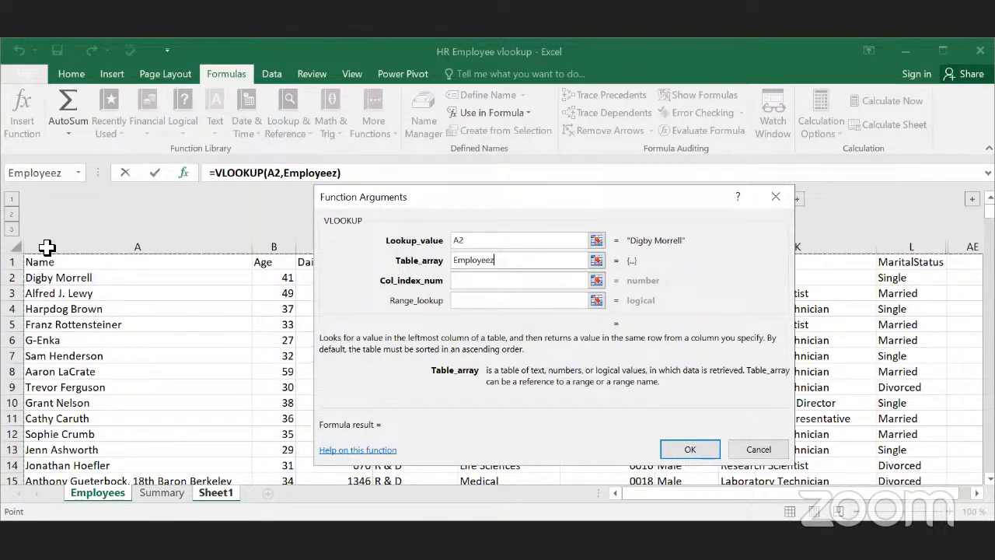
Step: Complete the VLOOKUP in B2 with column index number 6 for EmployeeNumber and range lookup 0
{"action": "left_click", "coordinate": [478, 280]}
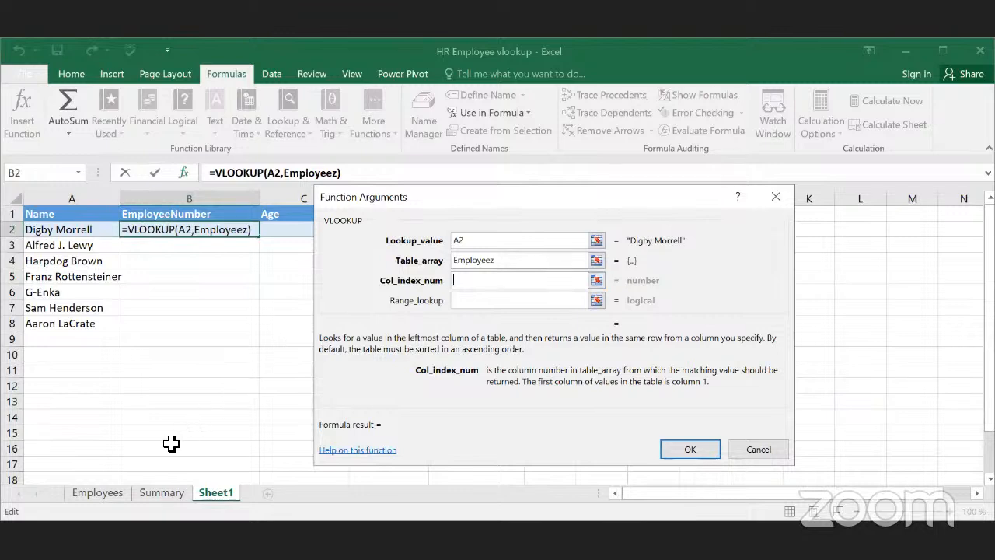
{"action": "left_click", "coordinate": [100, 493]}
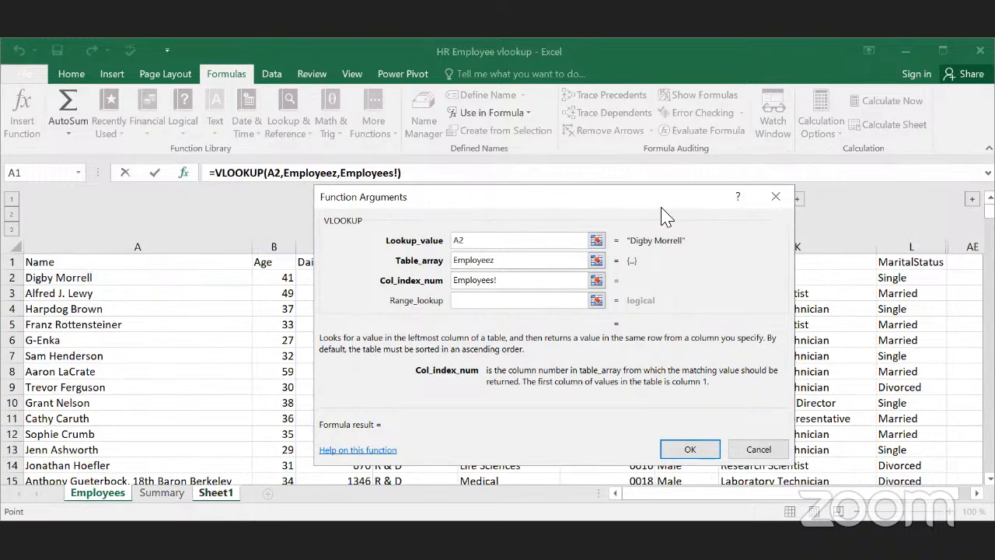
{"action": "left_click_drag", "start_coordinate": [661, 207], "coordinate": [941, 333]}
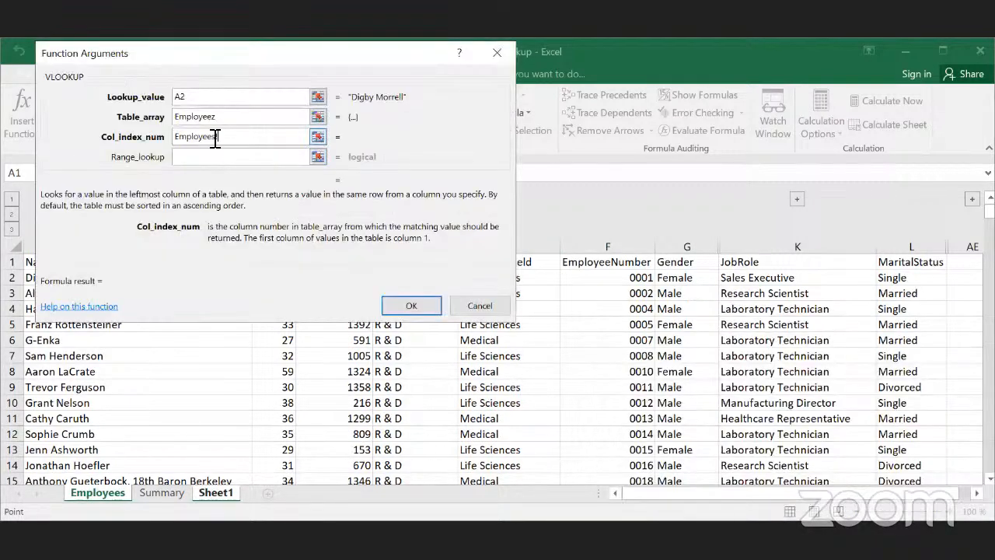
{"action": "left_click_drag", "start_coordinate": [216, 137], "coordinate": [134, 140]}
{"action": "type", "text": "6"}
{"action": "left_click", "coordinate": [209, 156]}
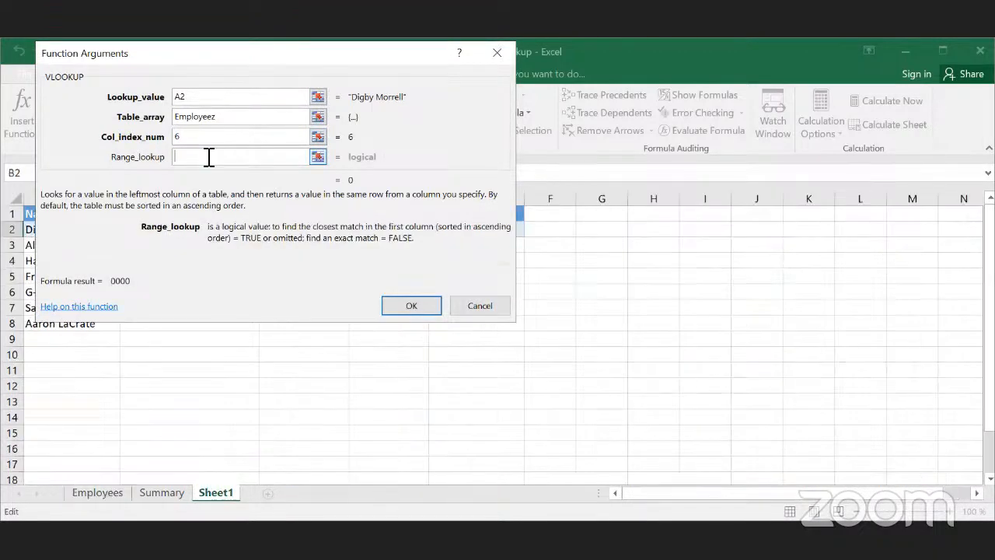
{"action": "type", "text": "0"}
{"action": "left_click_drag", "start_coordinate": [321, 52], "coordinate": [419, 99]}
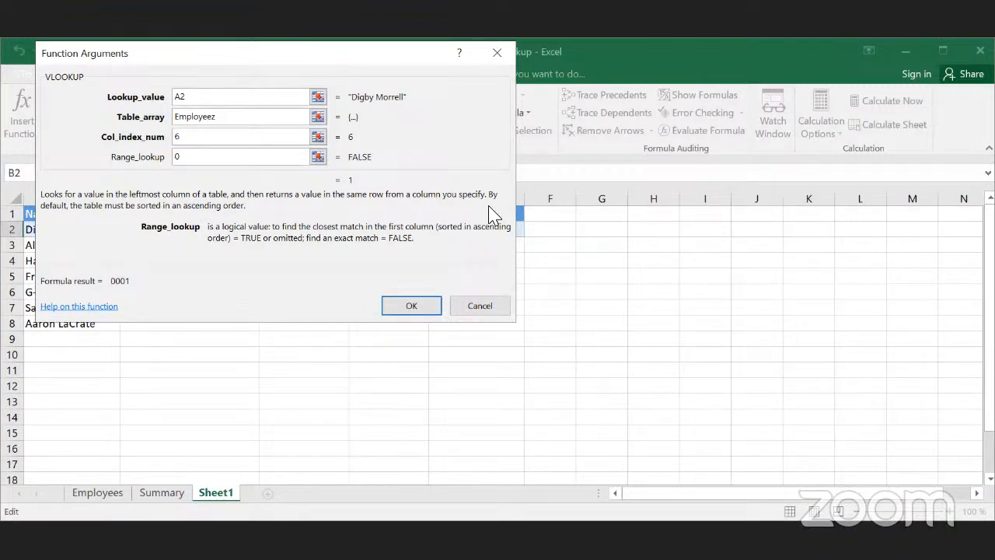
{"action": "left_click", "coordinate": [517, 353]}
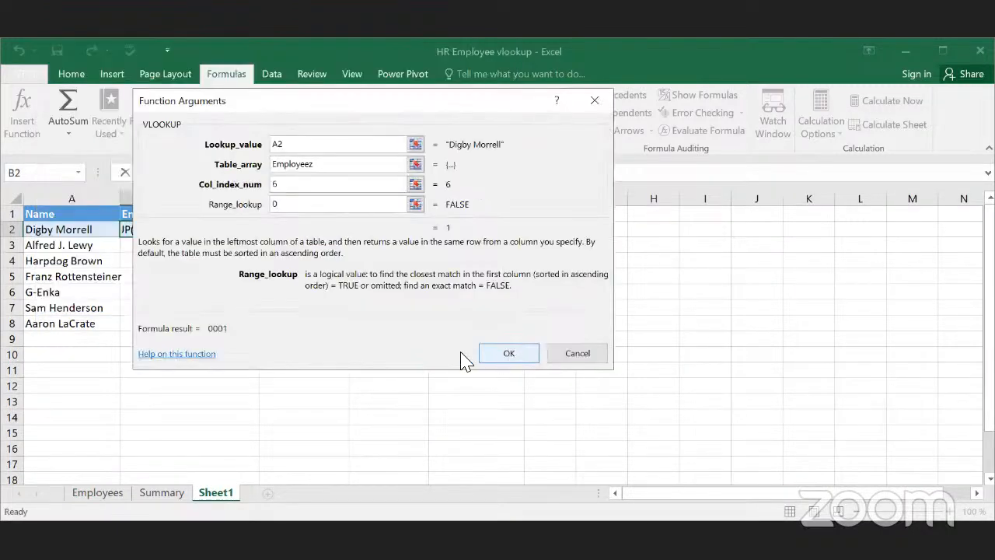
Step: Fill the VLOOKUP formula from B2 down the EmployeeNumber column to B8
{"action": "left_click", "coordinate": [181, 277]}
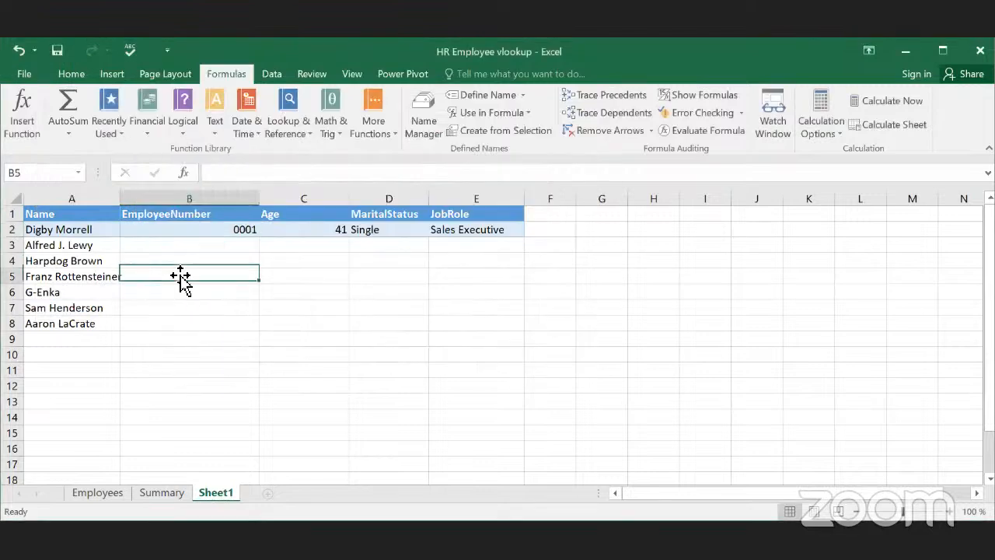
{"action": "left_click", "coordinate": [215, 233]}
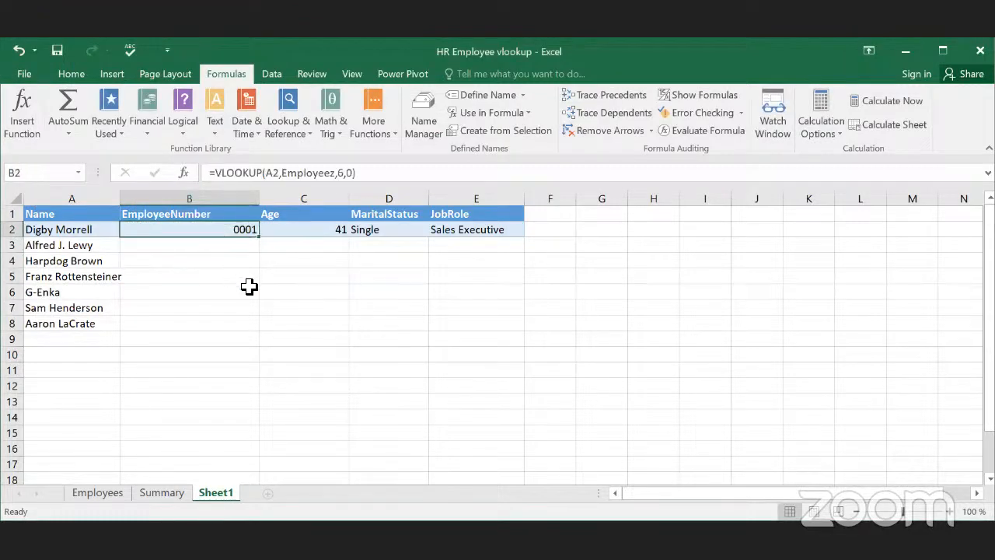
{"action": "double_click", "coordinate": [261, 238]}
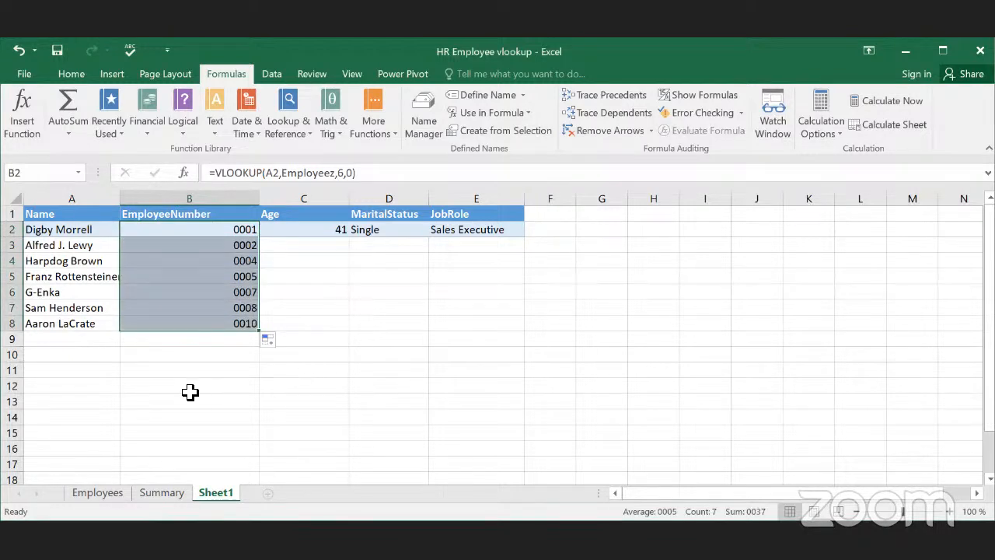
Step: Examine the filled EmployeeNumber formulas in column B and the VLOOKUP formula in Age cell C2
{"action": "left_click_drag", "start_coordinate": [231, 244], "coordinate": [231, 333]}
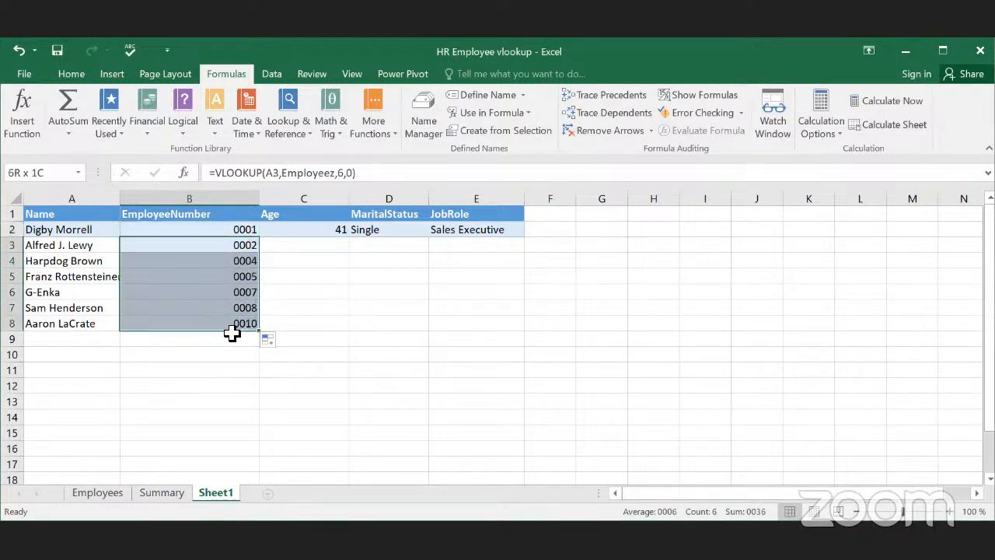
{"action": "left_click", "coordinate": [226, 366]}
{"action": "left_click", "coordinate": [240, 319]}
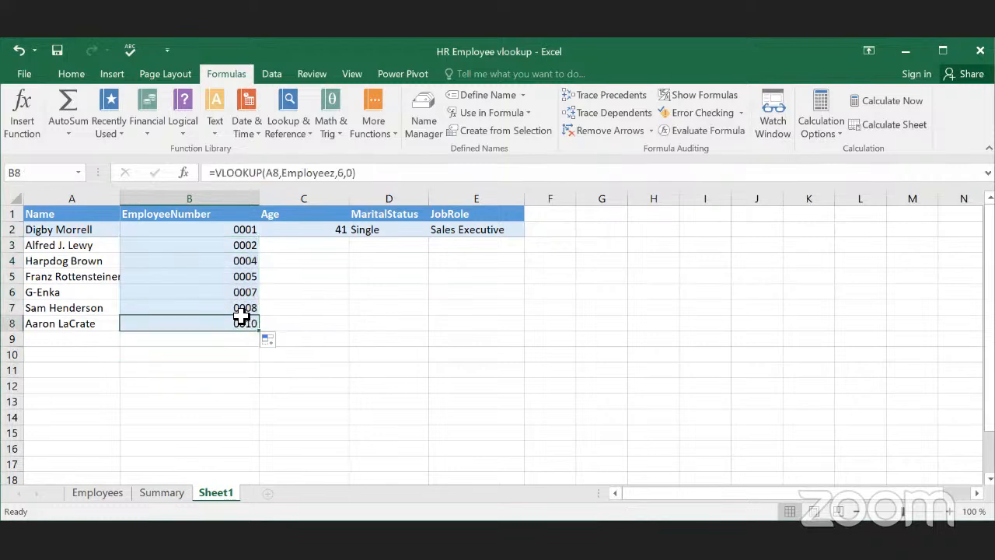
{"action": "left_click", "coordinate": [245, 225]}
{"action": "left_click", "coordinate": [322, 232]}
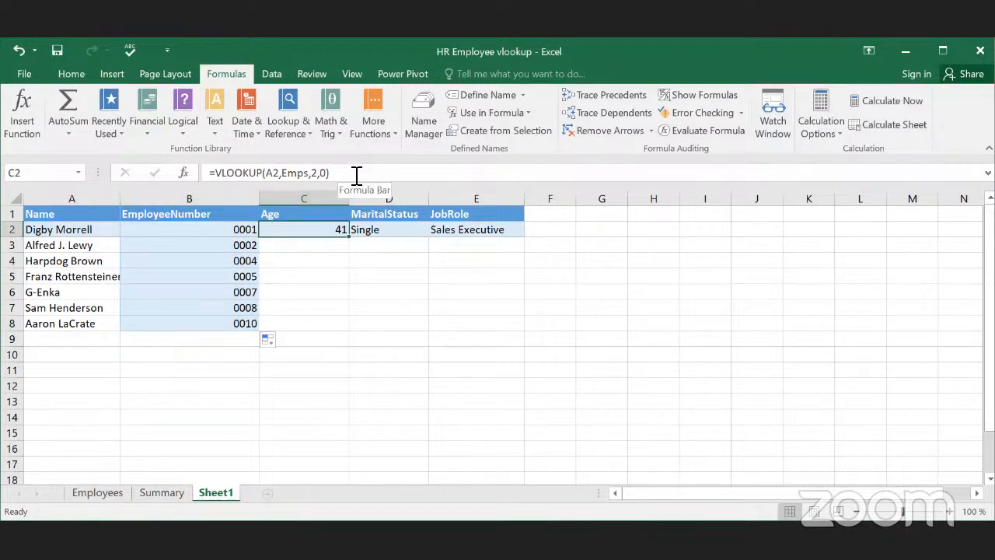
{"action": "left_click_drag", "start_coordinate": [357, 175], "coordinate": [202, 173]}
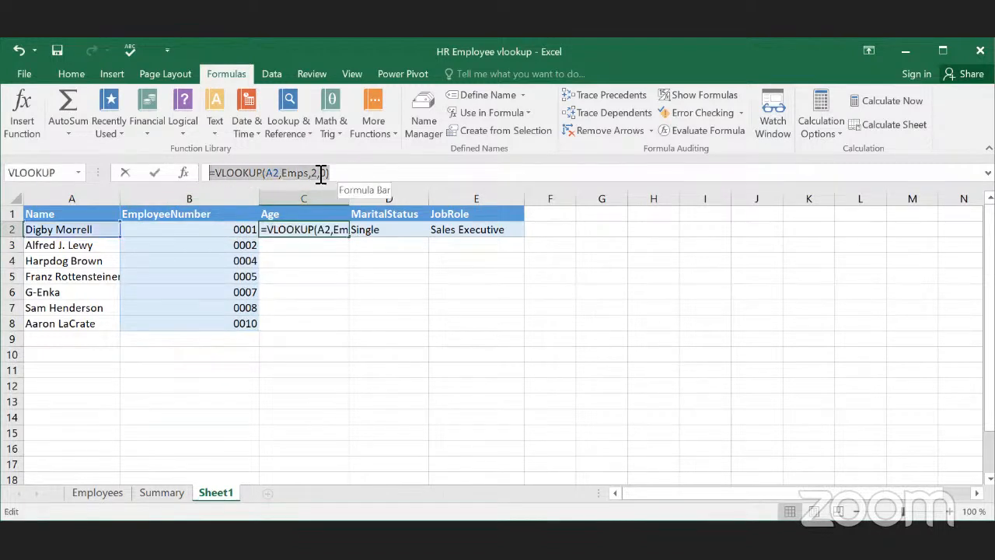
{"action": "left_click_drag", "start_coordinate": [381, 170], "coordinate": [326, 173]}
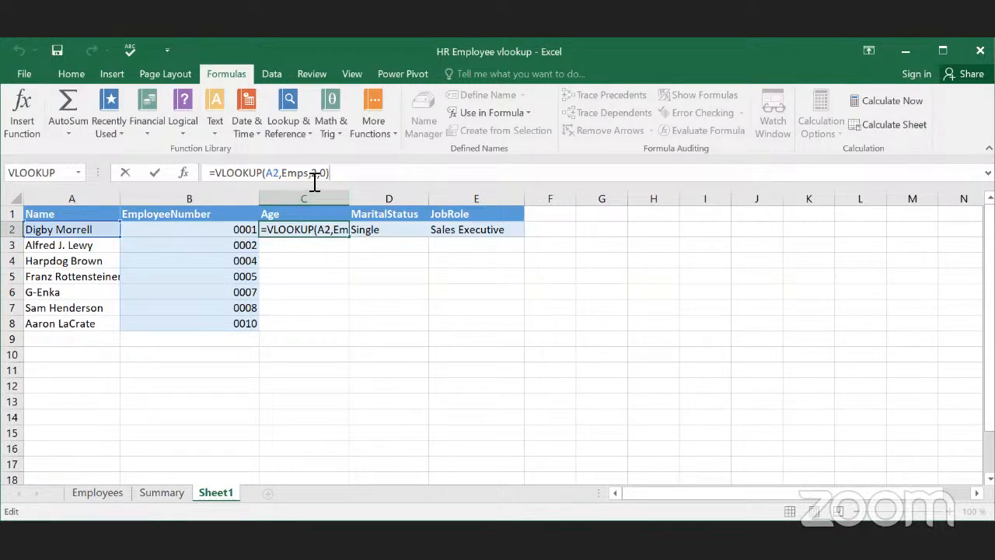
{"action": "left_click", "coordinate": [322, 289]}
Step: Fill the VLOOKUP formulas in C2, D2 and E2 down the Age, MaritalStatus and JobRole columns to row 8
{"action": "left_click", "coordinate": [339, 232]}
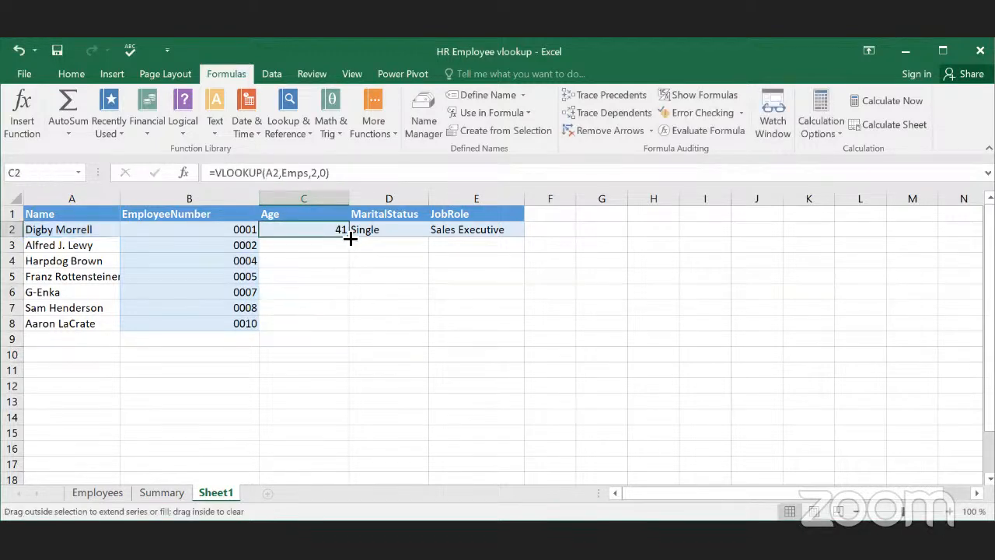
{"action": "double_click", "coordinate": [351, 240]}
{"action": "left_click", "coordinate": [418, 231]}
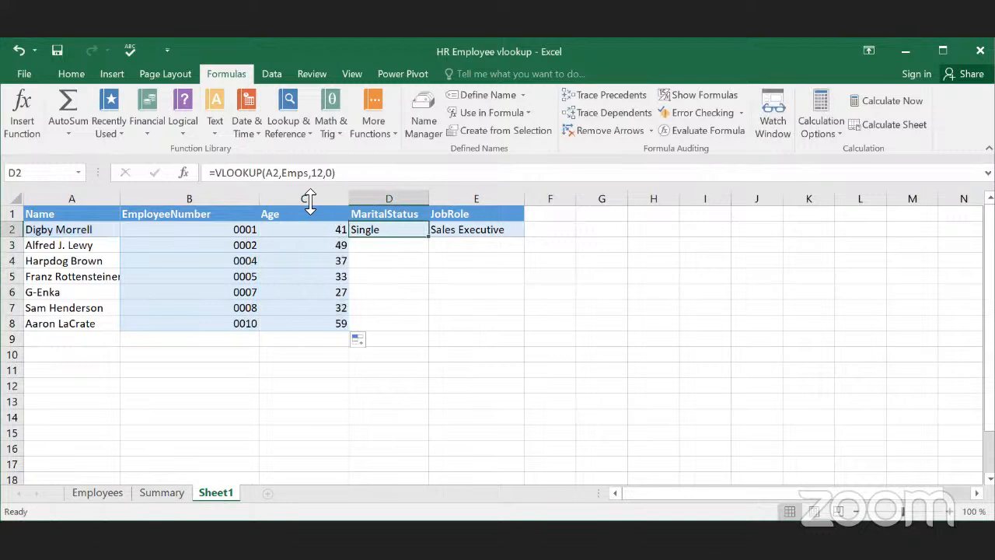
{"action": "double_click", "coordinate": [427, 240]}
{"action": "left_click", "coordinate": [496, 231]}
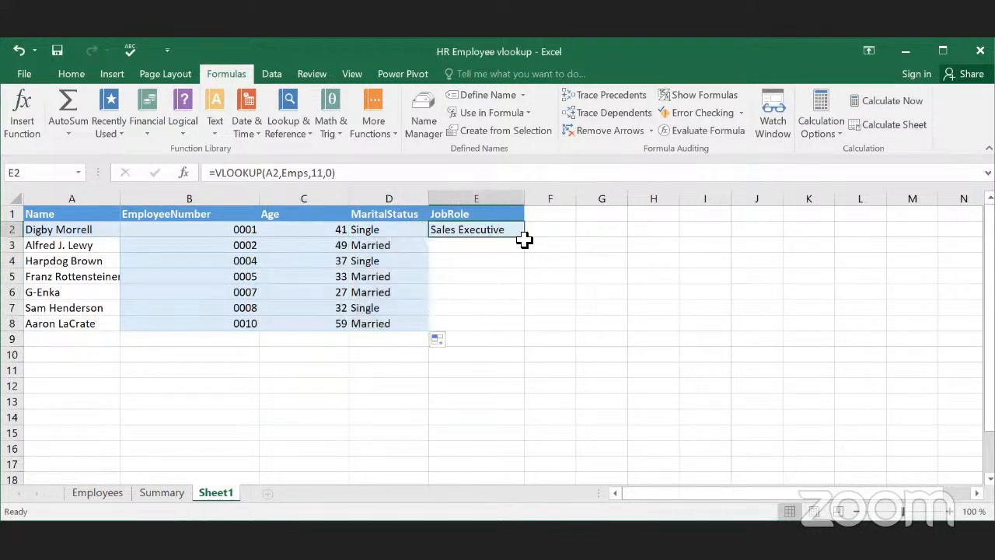
{"action": "double_click", "coordinate": [526, 239]}
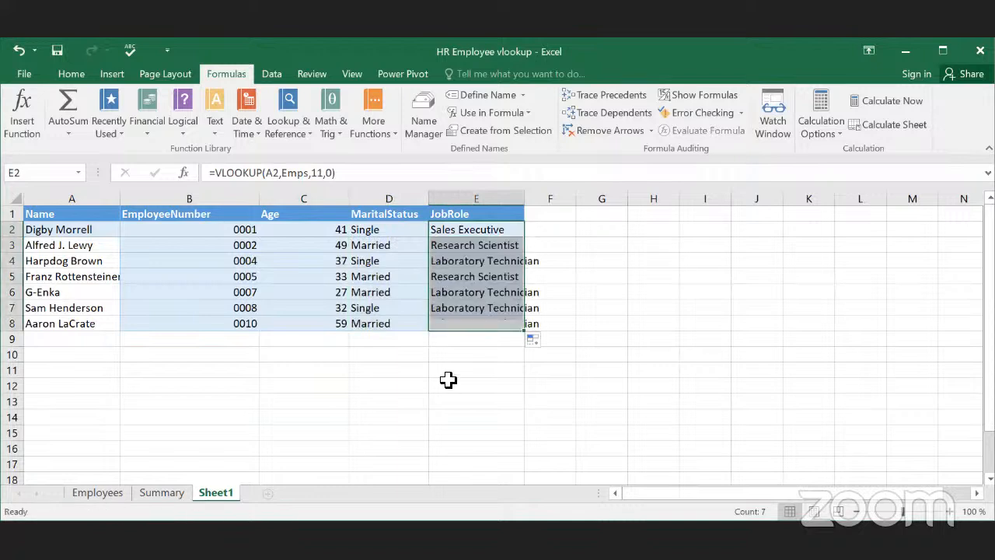
Step: Widen the JobRole column so that its longest job titles fit inside column E
{"action": "left_click", "coordinate": [290, 386]}
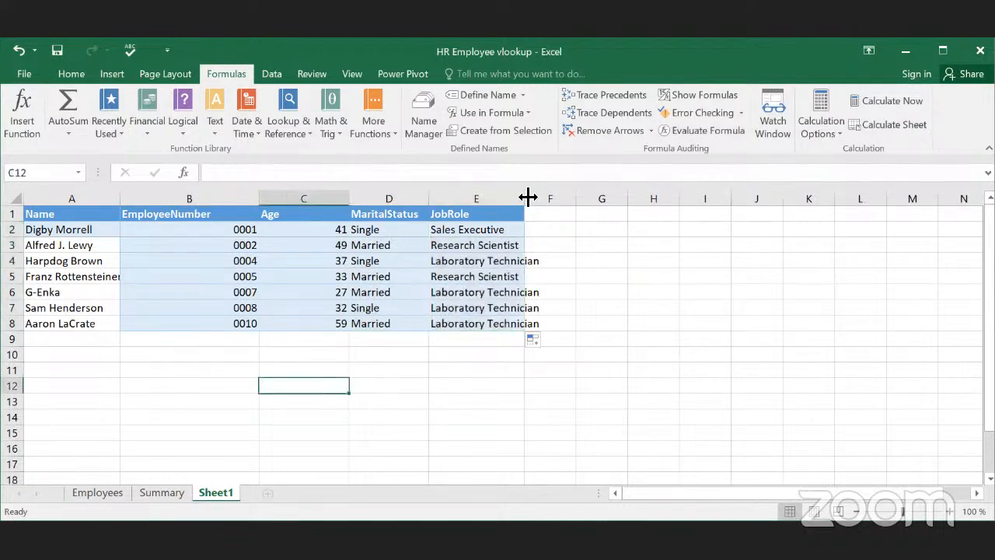
{"action": "left_click_drag", "start_coordinate": [527, 197], "coordinate": [581, 196]}
{"action": "left_click", "coordinate": [388, 354]}
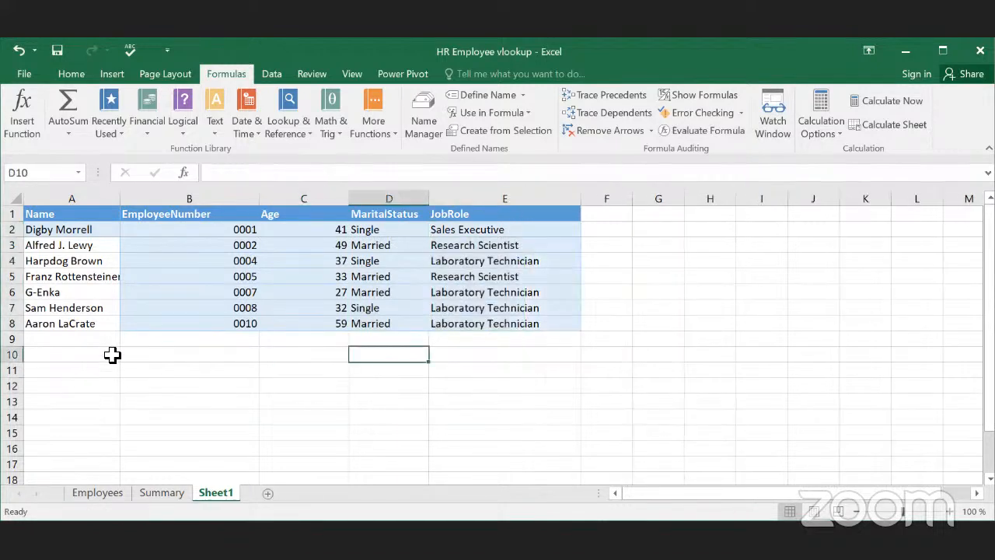
Step: Compare the HLOOKUP cells in A2:A8 with the VLOOKUP cells in B2:E8
{"action": "left_click_drag", "start_coordinate": [78, 229], "coordinate": [74, 327]}
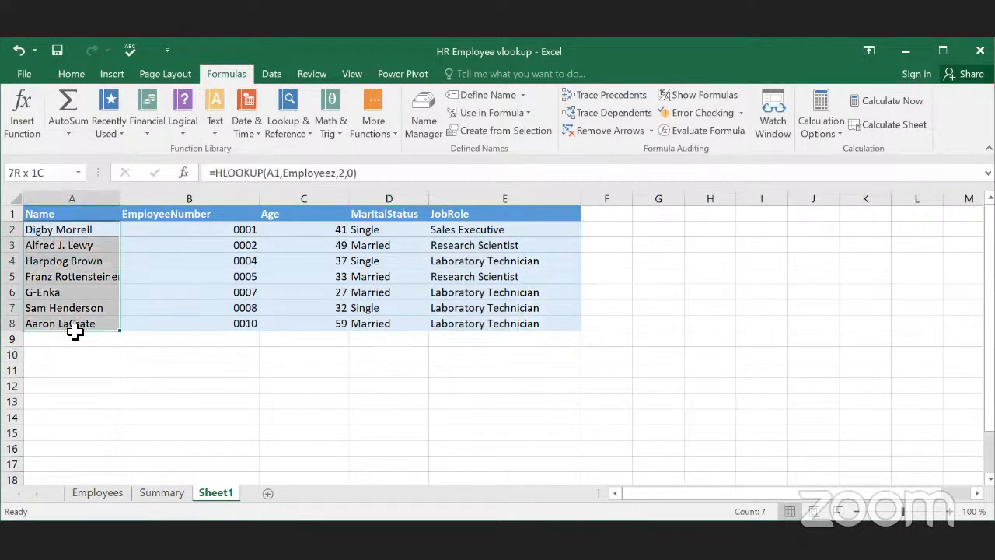
{"action": "left_click_drag", "start_coordinate": [91, 225], "coordinate": [91, 323]}
{"action": "left_click", "coordinate": [206, 292]}
{"action": "left_click_drag", "start_coordinate": [204, 223], "coordinate": [510, 323]}
{"action": "left_click", "coordinate": [449, 409]}
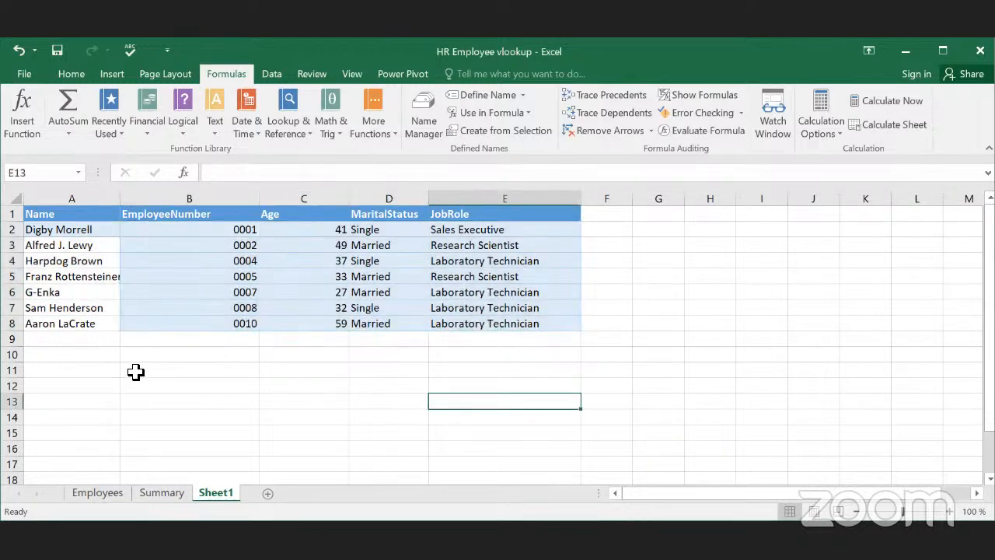
{"action": "left_click", "coordinate": [52, 339]}
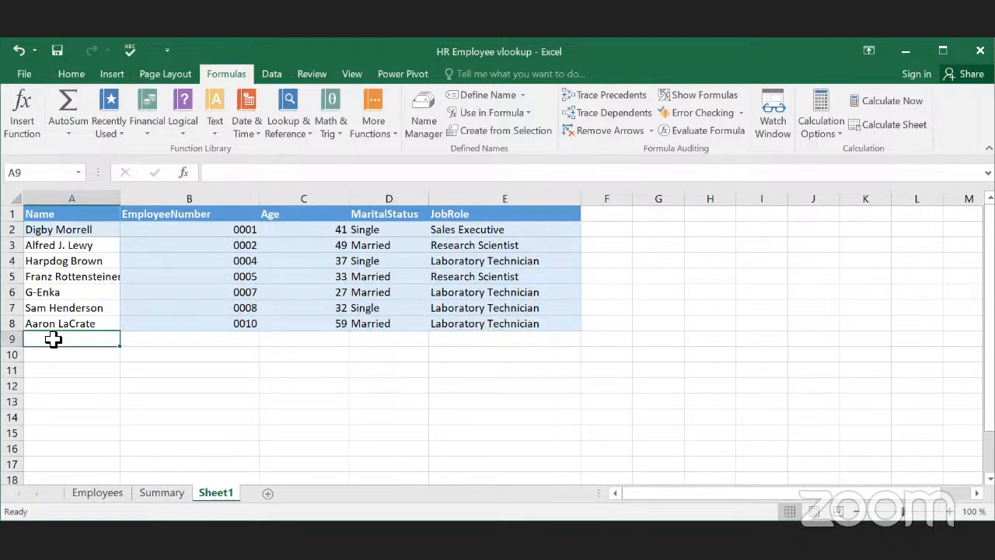
{"action": "double_click", "coordinate": [62, 339]}
Step: Fill the HLOOKUP formula from A8 across to E8, and extend A8:E8 down through row 17
{"action": "left_click", "coordinate": [91, 325]}
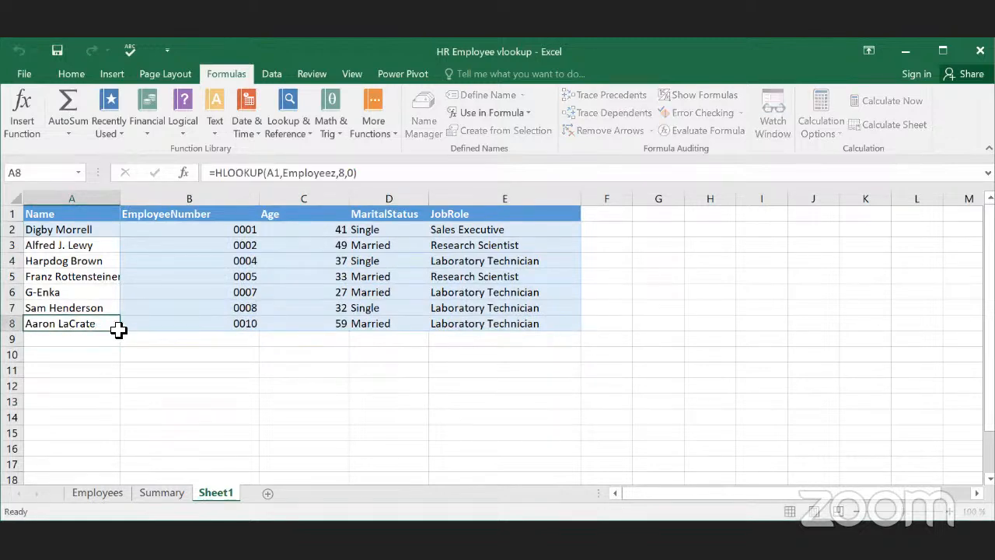
{"action": "left_click_drag", "start_coordinate": [122, 340], "coordinate": [120, 435]}
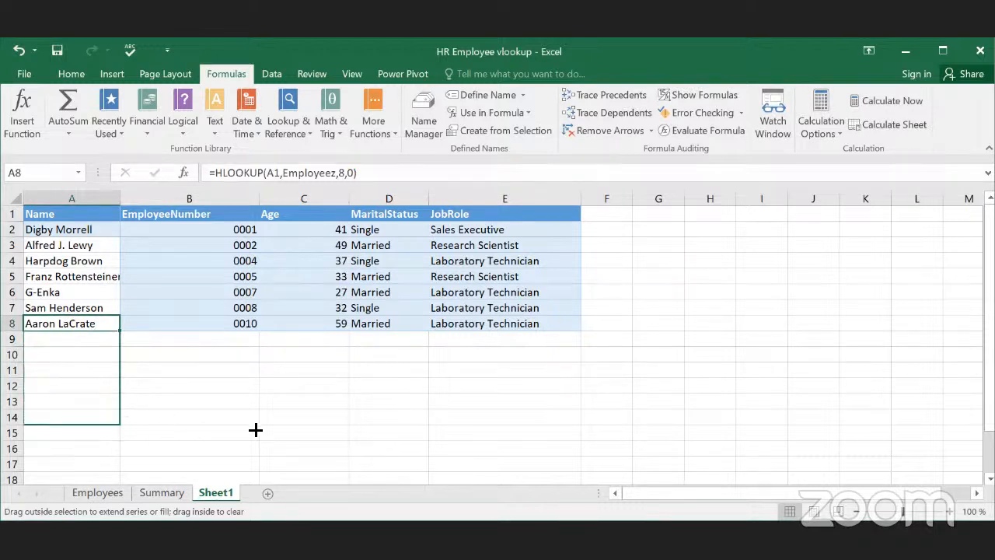
{"action": "left_click_drag", "start_coordinate": [256, 430], "coordinate": [567, 373]}
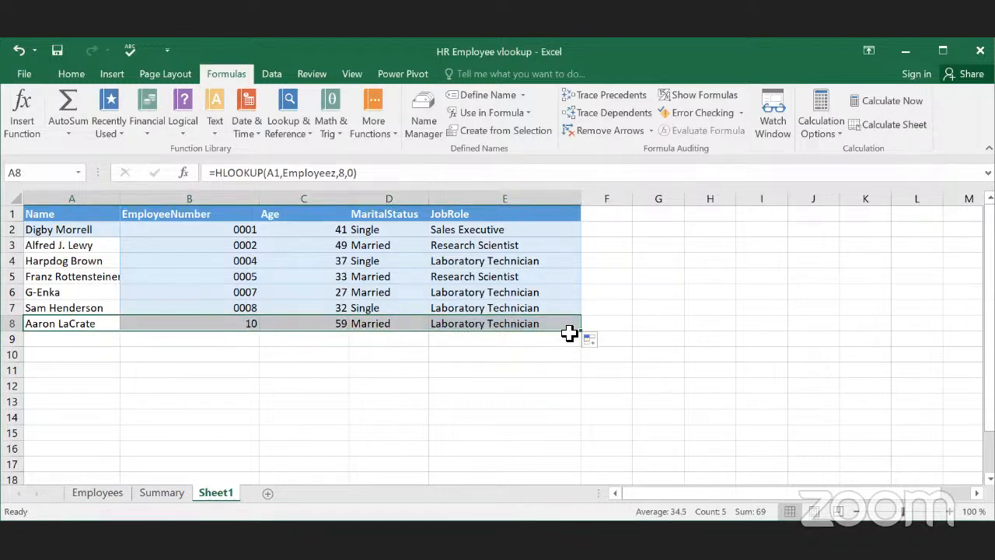
{"action": "left_click", "coordinate": [611, 324]}
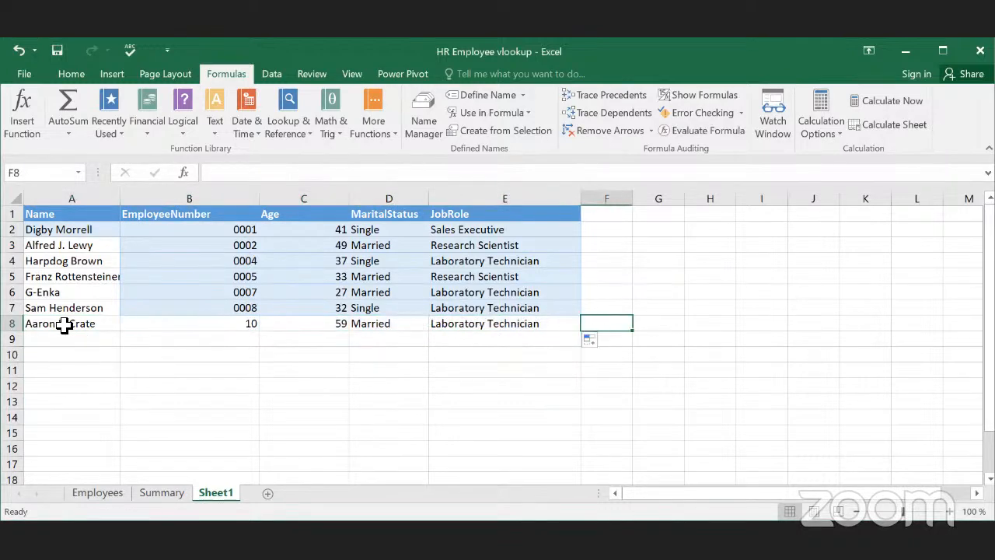
{"action": "left_click_drag", "start_coordinate": [64, 325], "coordinate": [542, 471]}
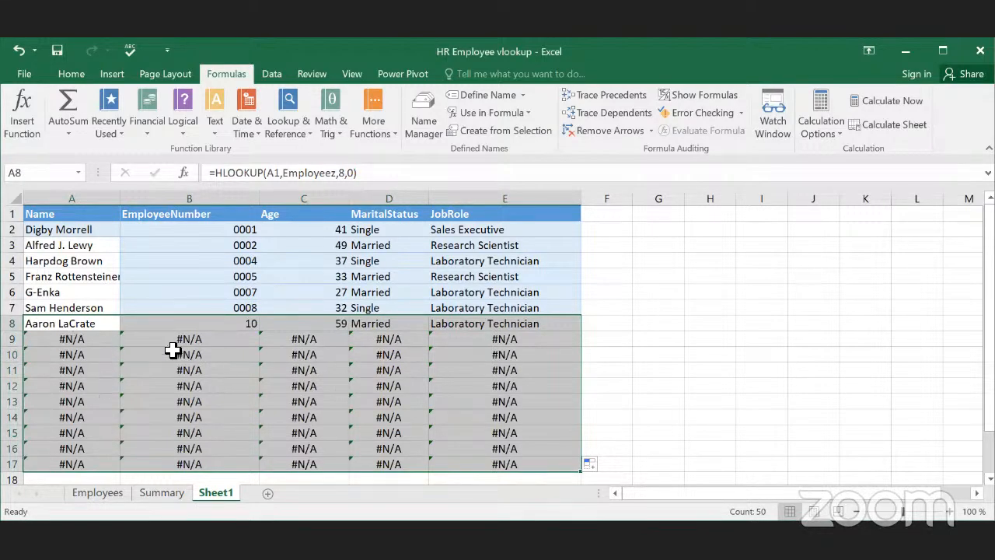
Step: Edit the HLOOKUP in A9 to use lookup value A1 and row index number 45
{"action": "left_click", "coordinate": [92, 339]}
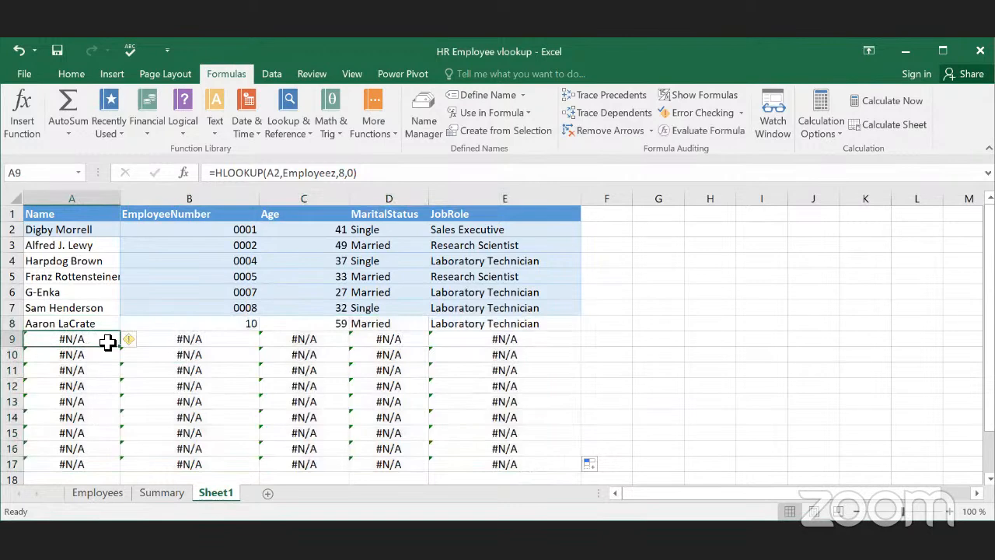
{"action": "double_click", "coordinate": [99, 342]}
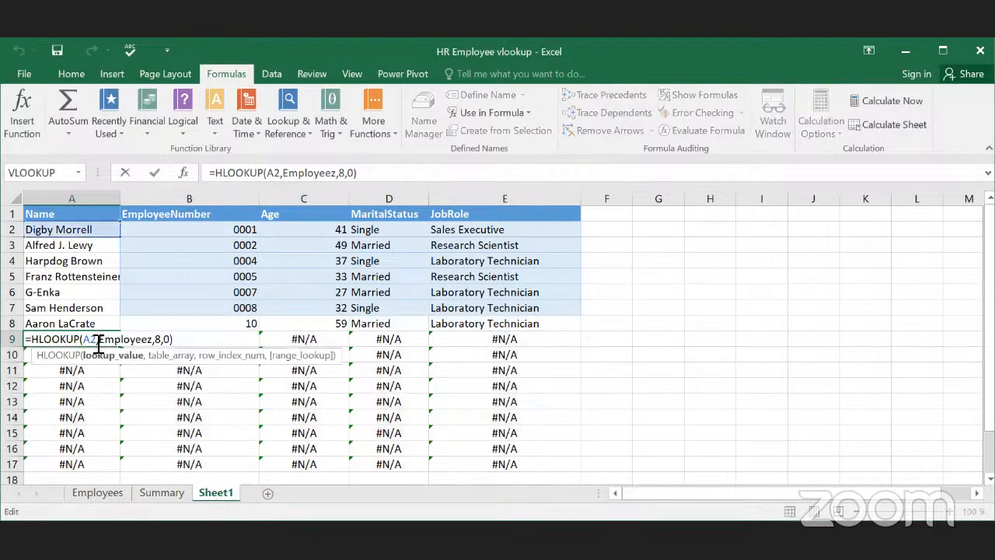
{"action": "key", "text": "BackSpace"}
{"action": "type", "text": "1"}
{"action": "left_click", "coordinate": [164, 342]}
{"action": "key", "text": "BackSpace"}
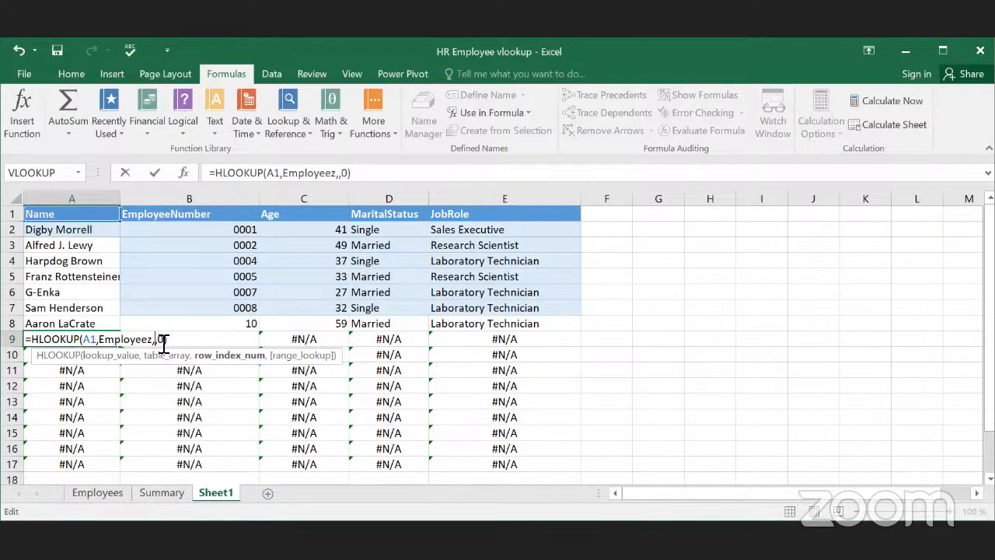
{"action": "type", "text": "45"}
{"action": "left_click", "coordinate": [190, 344]}
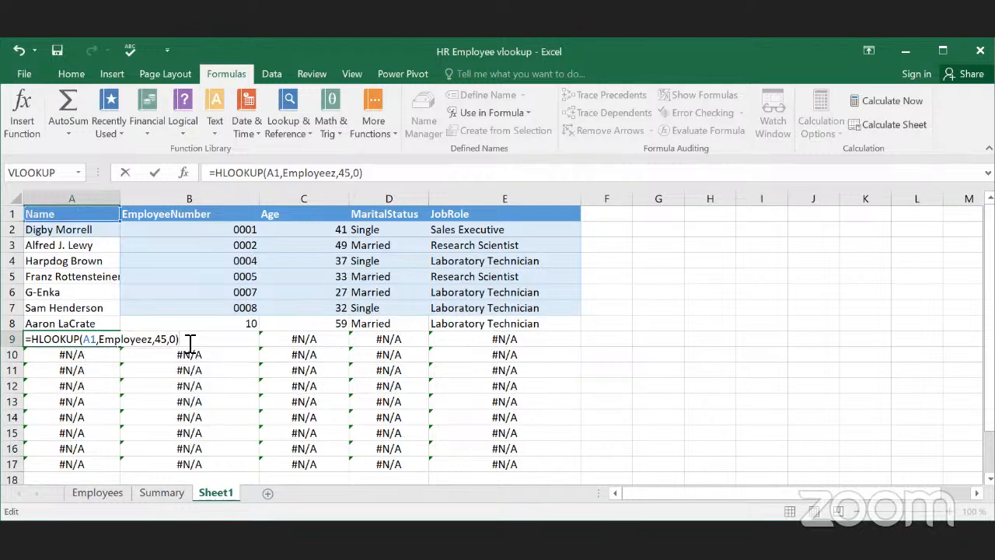
{"action": "key", "text": "Return"}
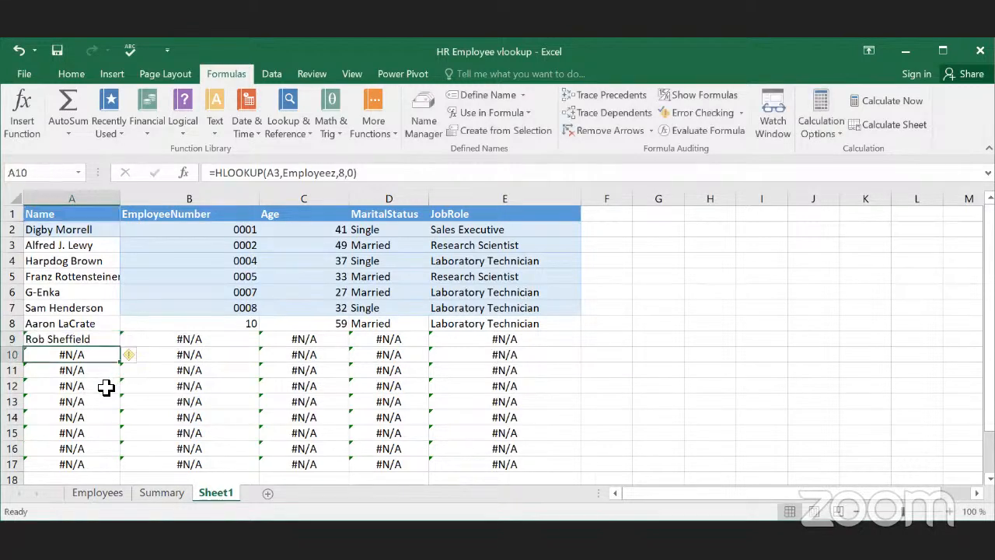
Step: Check the name returned in Sheet1's A9 against cell A45 on the Employees sheet, and return to Sheet1
{"action": "left_click", "coordinate": [93, 342]}
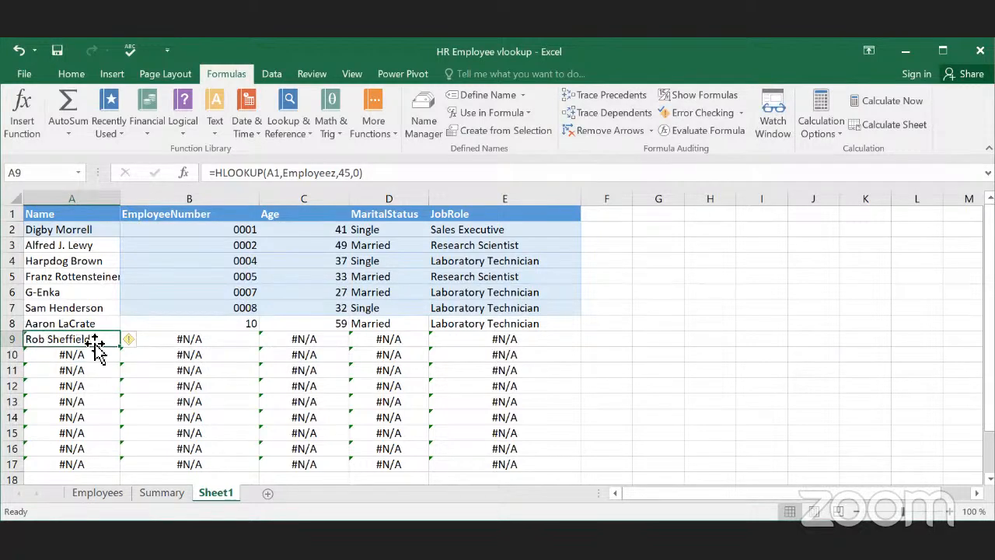
{"action": "left_click", "coordinate": [81, 493]}
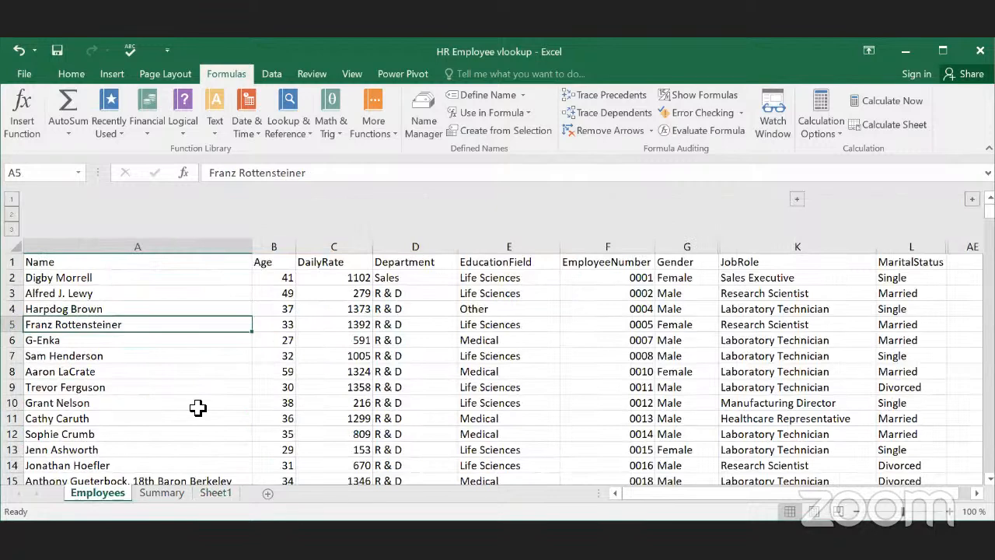
{"action": "scroll", "coordinate": [201, 409], "scroll_direction": "down", "scroll_amount": 1}
{"action": "scroll", "coordinate": [204, 409], "scroll_direction": "down", "scroll_amount": 15}
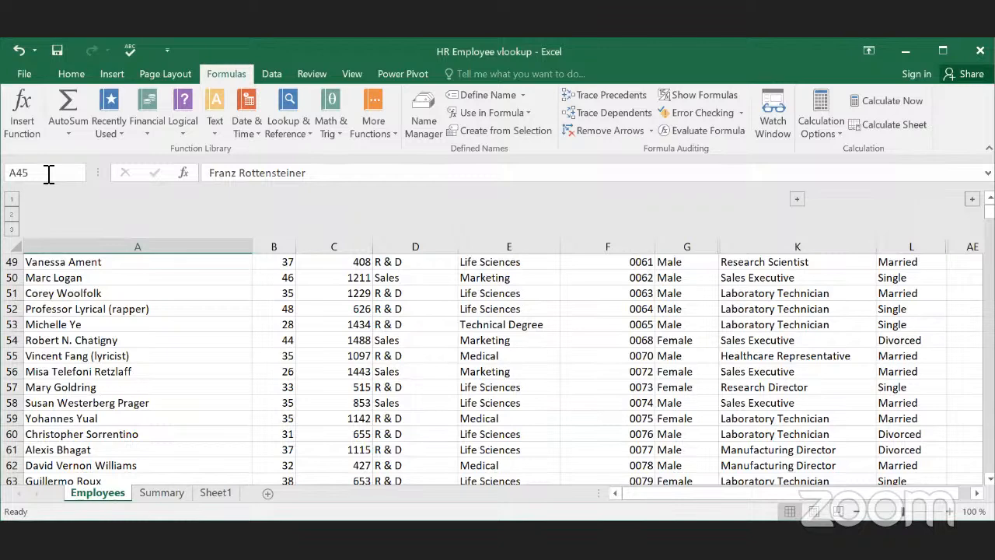
{"action": "left_click", "coordinate": [48, 174]}
{"action": "type", "text": "A45"}
{"action": "key", "text": "Return"}
{"action": "scroll", "coordinate": [58, 317], "scroll_direction": "up", "scroll_amount": 1}
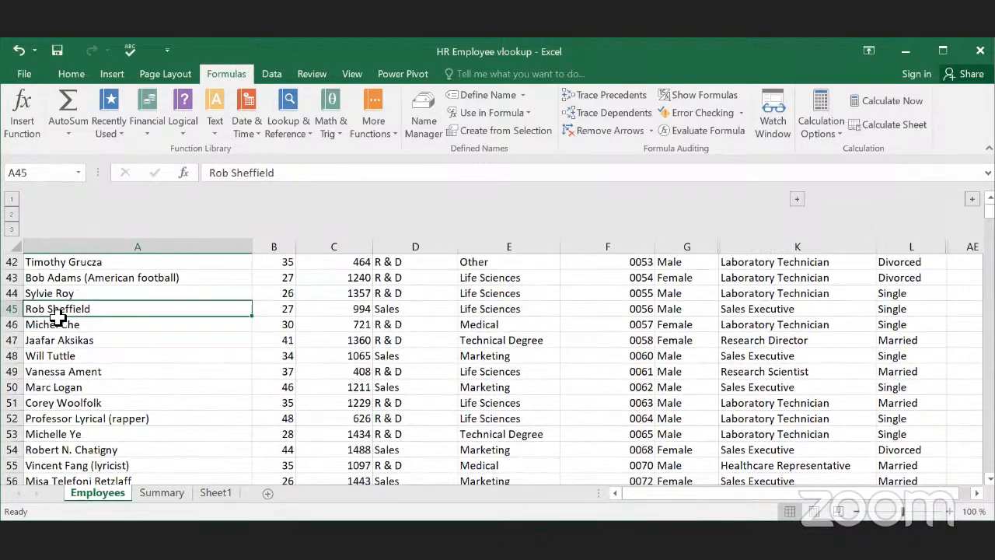
{"action": "left_click", "coordinate": [261, 321], "text": "shift"}
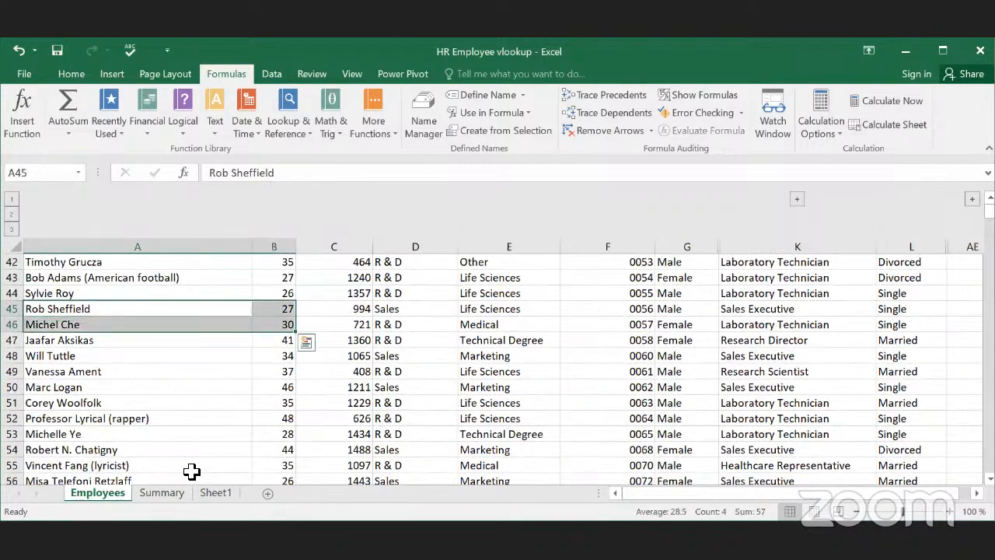
{"action": "left_click", "coordinate": [215, 492]}
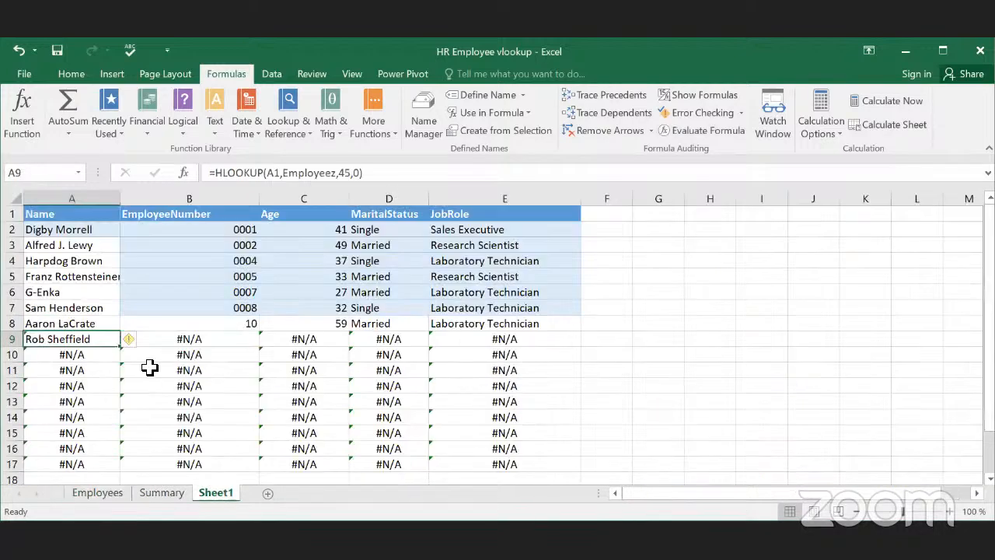
Step: Compare the EmployeeNumber formulas in B7:B9 and fill the VLOOKUP from B7 down to B17
{"action": "left_click", "coordinate": [173, 339]}
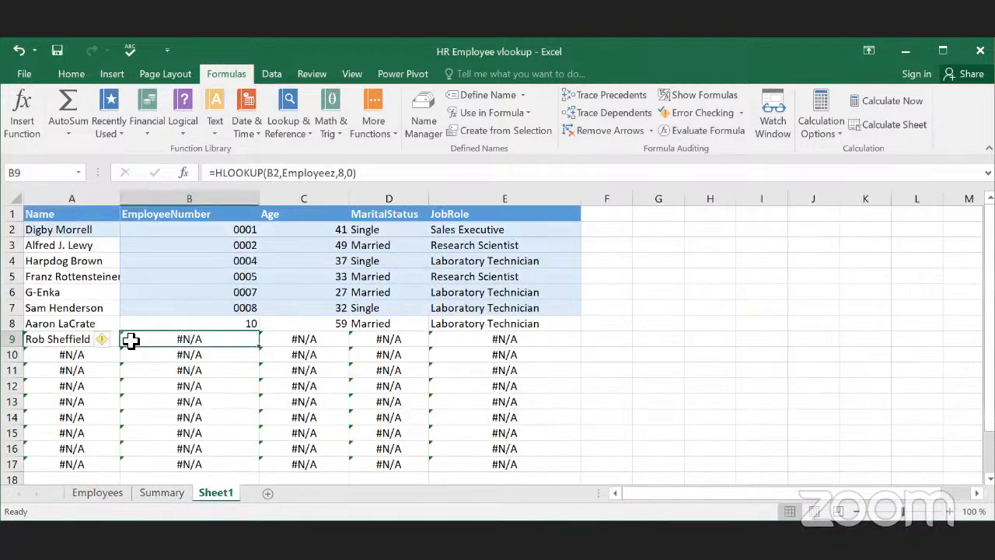
{"action": "left_click", "coordinate": [216, 325]}
{"action": "left_click", "coordinate": [207, 341]}
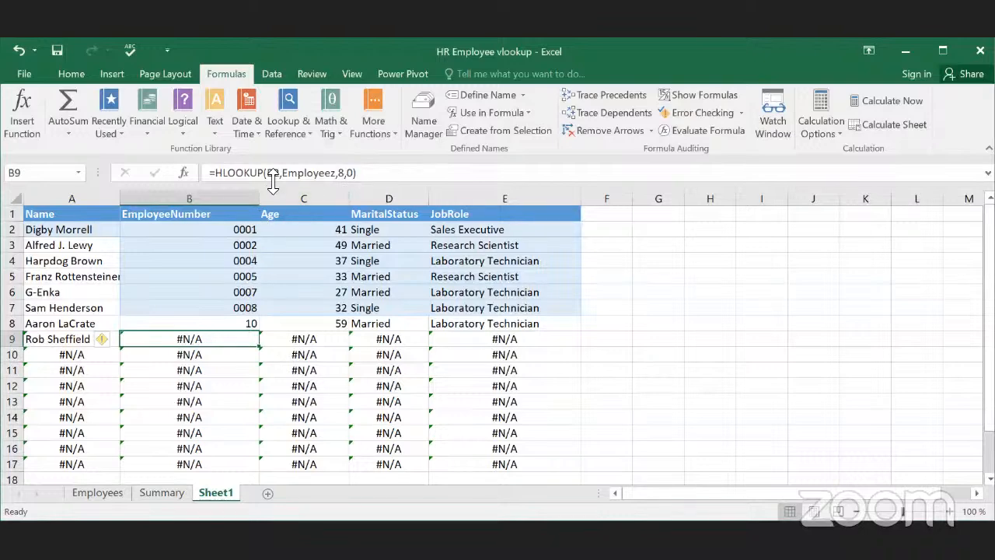
{"action": "left_click", "coordinate": [226, 326]}
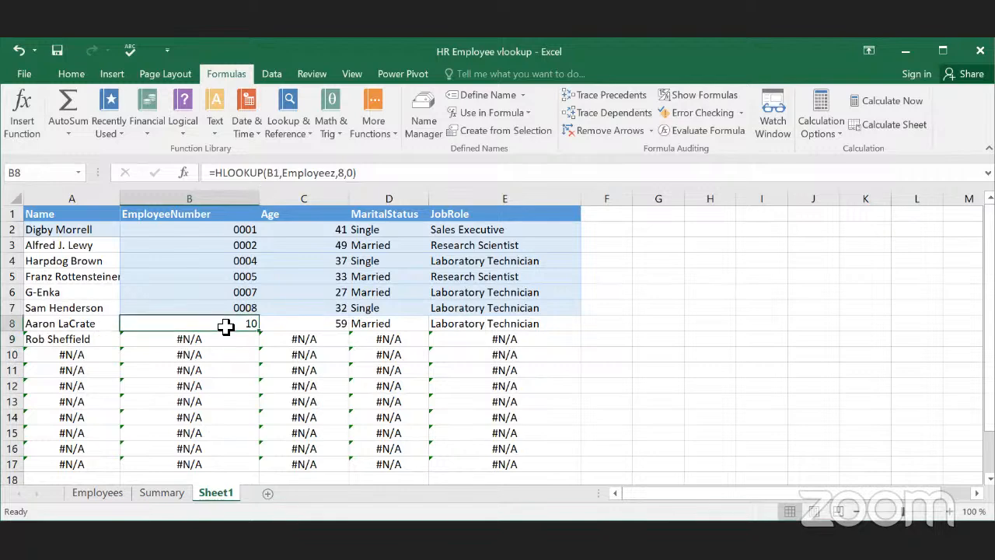
{"action": "left_click", "coordinate": [227, 307]}
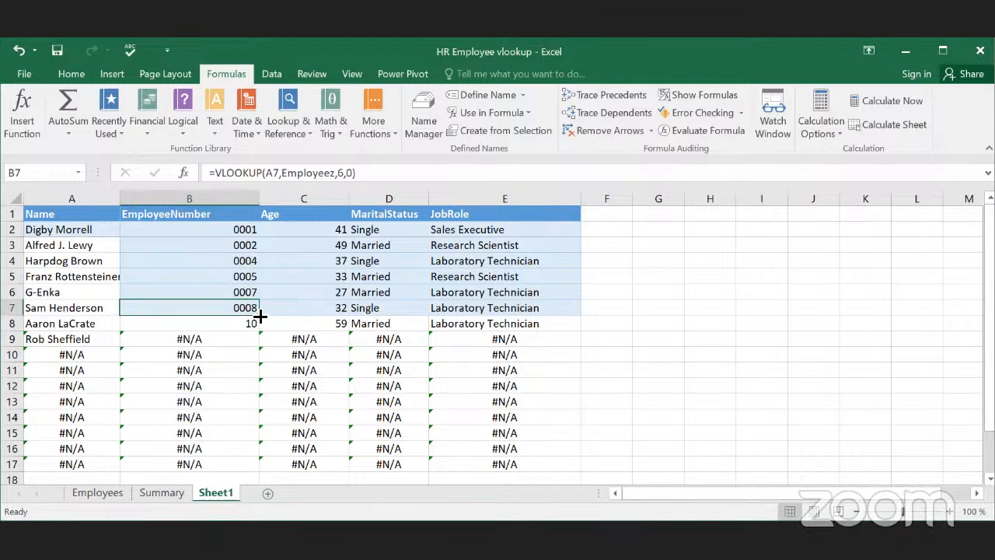
{"action": "left_click_drag", "start_coordinate": [261, 315], "coordinate": [233, 466]}
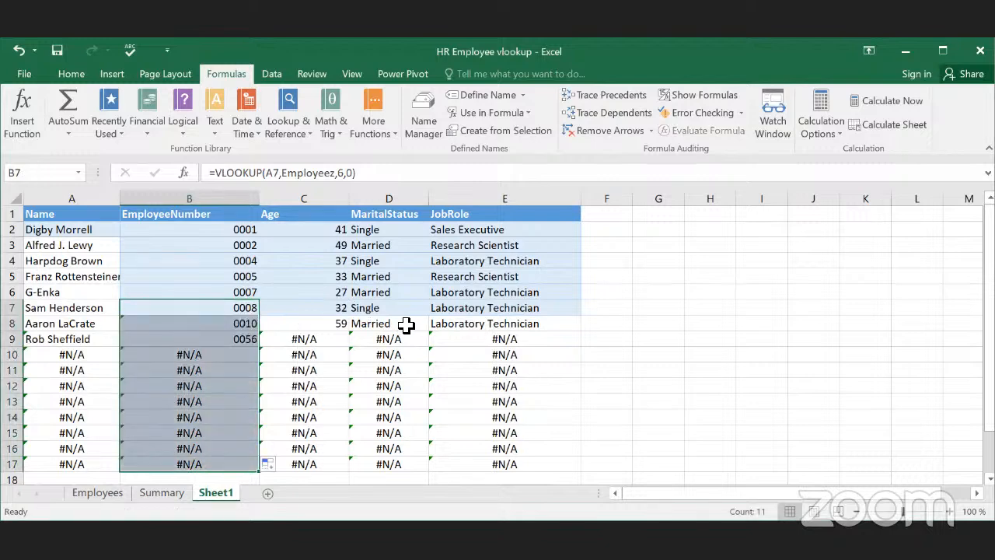
Step: Fill the Age VLOOKUP from C7 down to C17 and the MaritalStatus VLOOKUP from D7 down to D17
{"action": "left_click", "coordinate": [331, 309]}
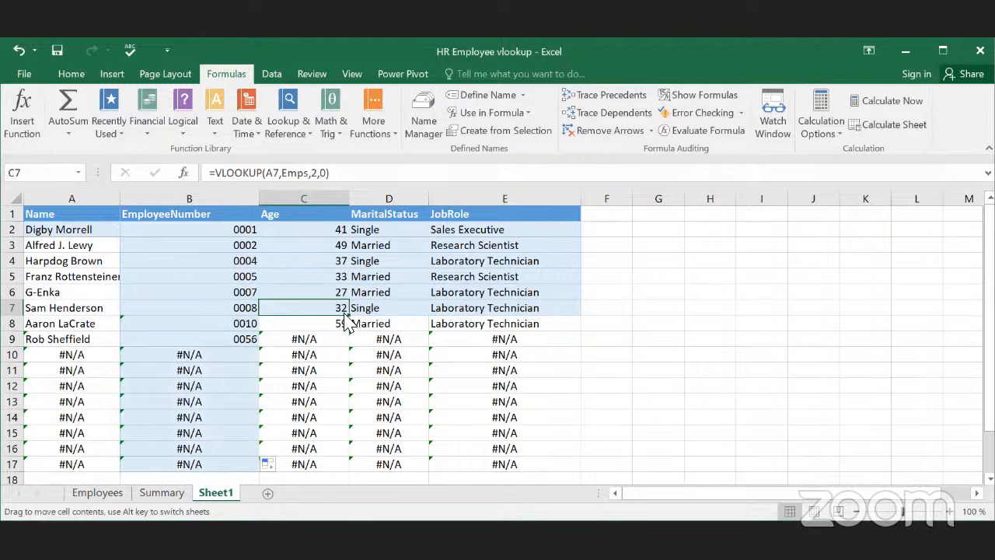
{"action": "left_click_drag", "start_coordinate": [344, 315], "coordinate": [327, 441]}
{"action": "left_click", "coordinate": [508, 342]}
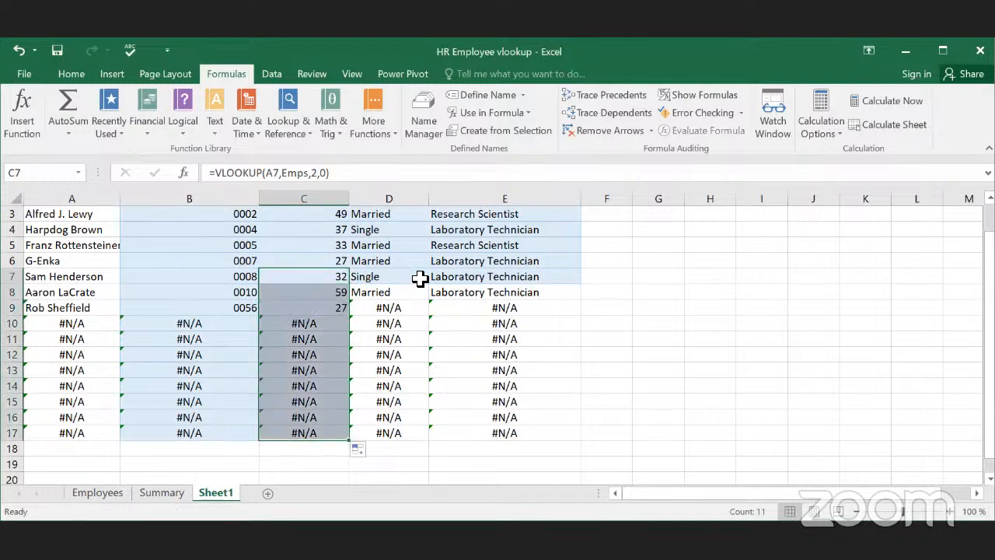
{"action": "left_click", "coordinate": [422, 277]}
{"action": "left_click_drag", "start_coordinate": [428, 283], "coordinate": [415, 444]}
{"action": "left_click_drag", "start_coordinate": [446, 389], "coordinate": [446, 389]}
Step: Try to fill the JobRole column by extending the HLOOKUP in E8 down to E17
{"action": "left_click", "coordinate": [577, 294]}
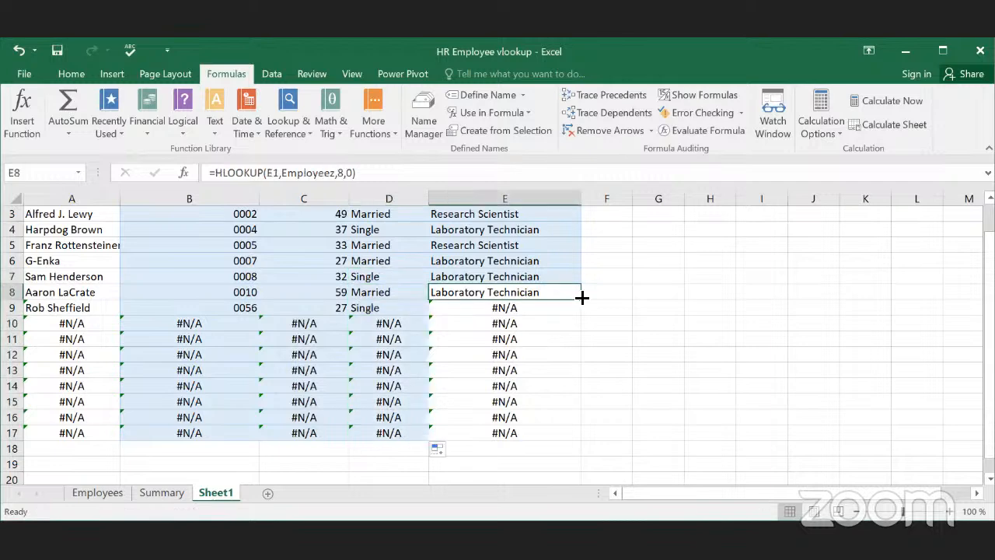
{"action": "left_click_drag", "start_coordinate": [582, 299], "coordinate": [539, 442]}
Step: Edit the HLOOKUP in A10 to use lookup value A1 and row index number 80
{"action": "left_click", "coordinate": [68, 324]}
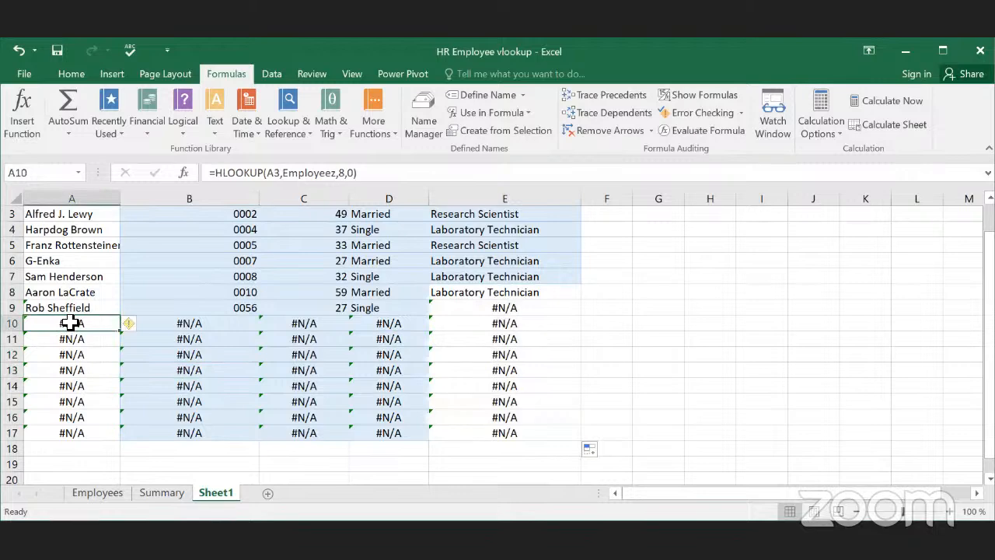
{"action": "double_click", "coordinate": [102, 324]}
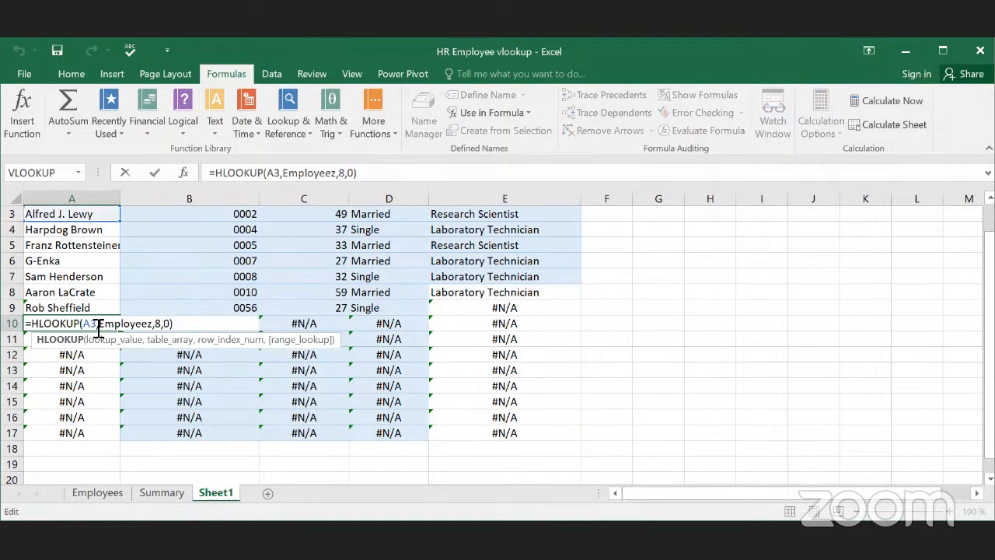
{"action": "left_click", "coordinate": [94, 328]}
{"action": "key", "text": "BackSpace"}
{"action": "type", "text": "1"}
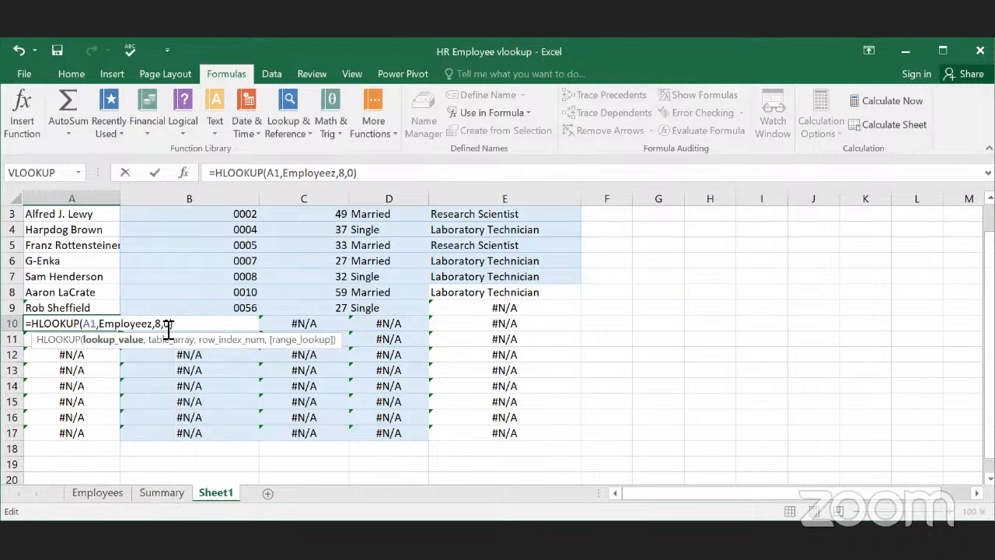
{"action": "left_click", "coordinate": [162, 324]}
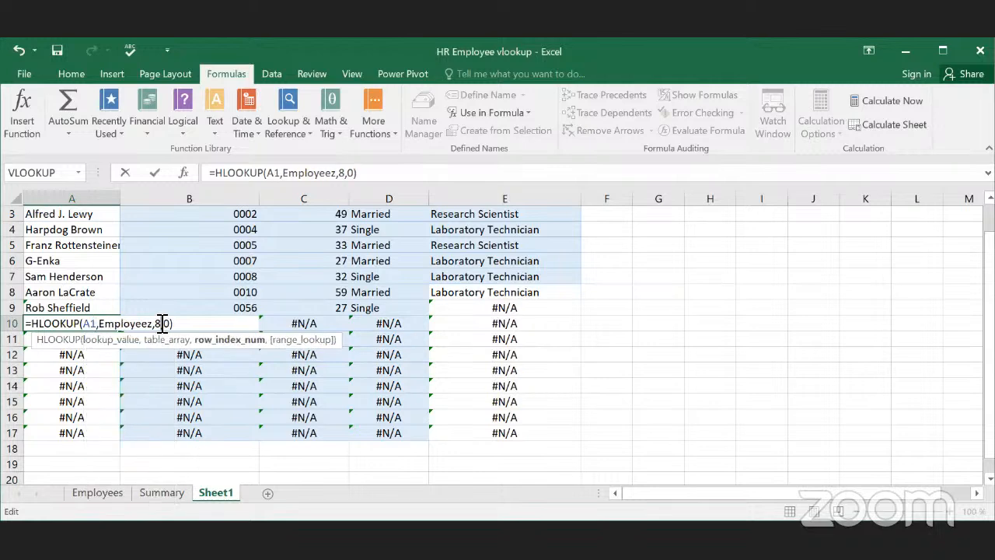
{"action": "type", "text": "0"}
{"action": "key", "text": "BackSpace"}
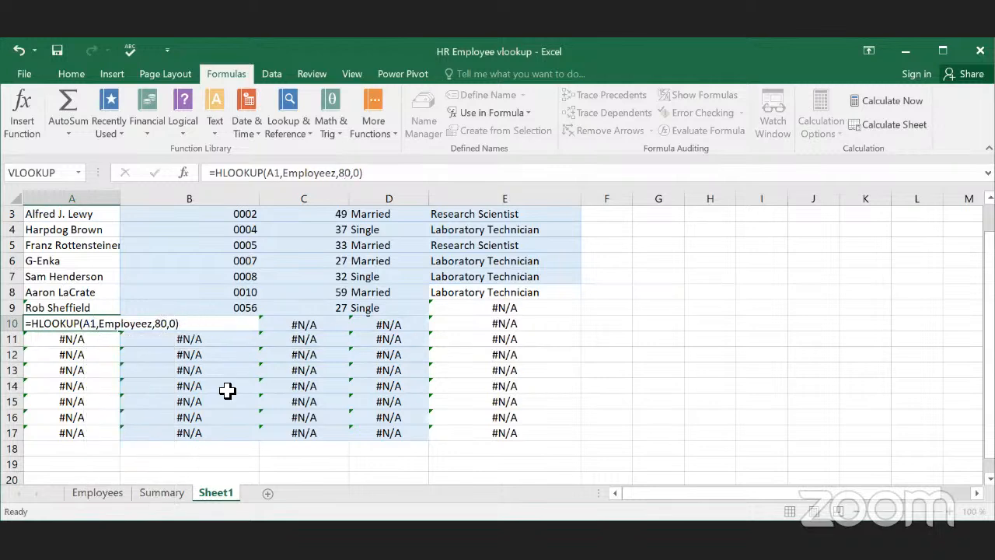
{"action": "key", "text": "Return"}
Step: Compare the JobRole formulas in E7:E10 and fill the VLOOKUP from E7 down to E17
{"action": "left_click", "coordinate": [455, 323]}
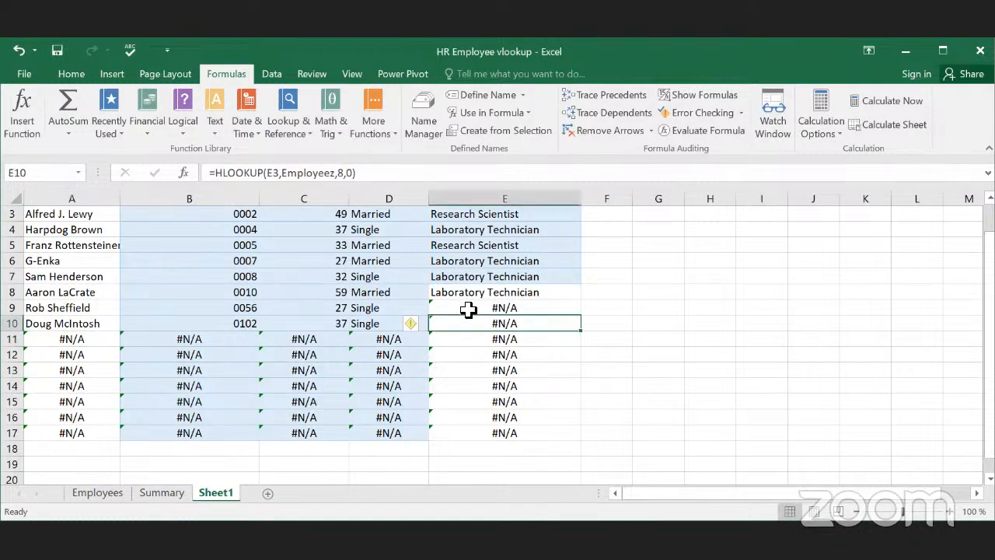
{"action": "left_click", "coordinate": [475, 308]}
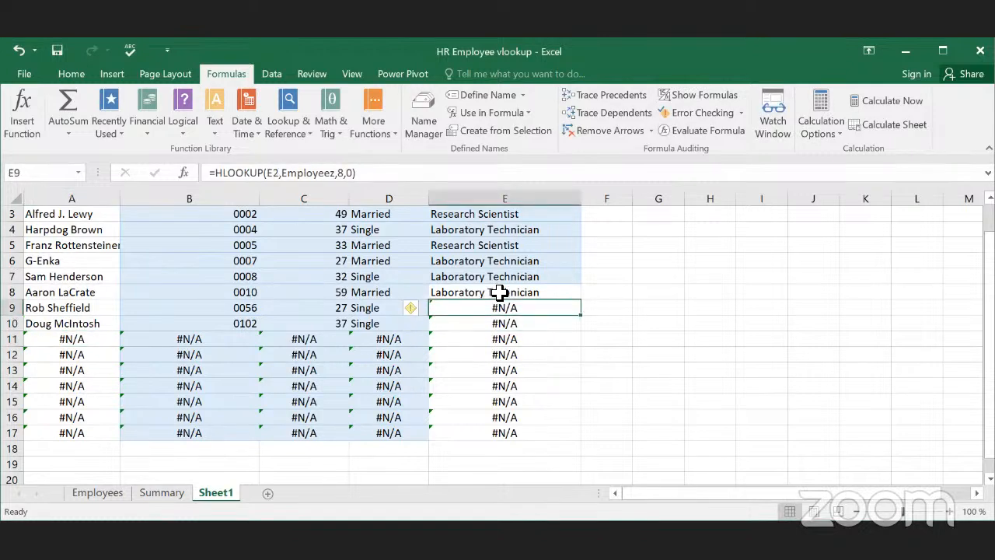
{"action": "left_click", "coordinate": [502, 290]}
{"action": "left_click", "coordinate": [504, 278]}
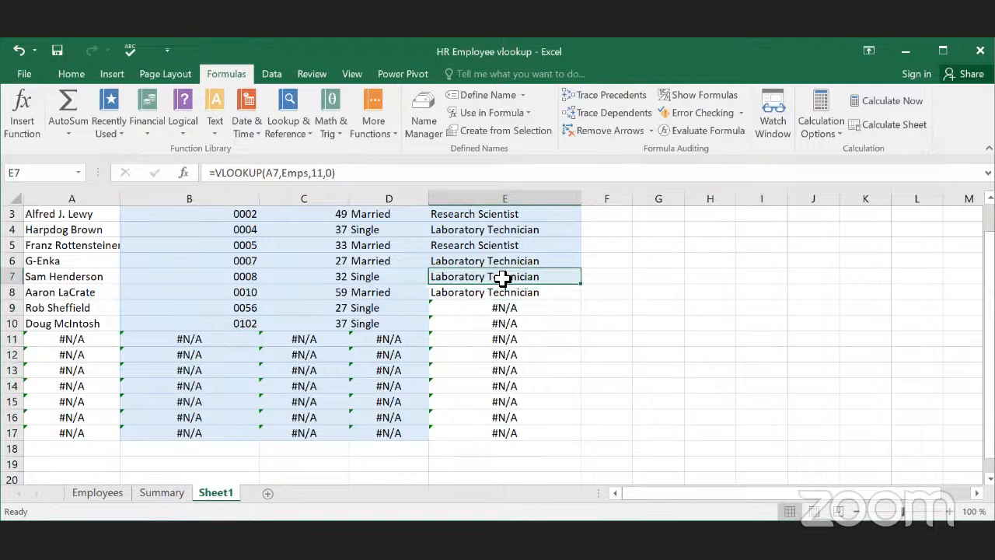
{"action": "left_click_drag", "start_coordinate": [581, 285], "coordinate": [561, 441]}
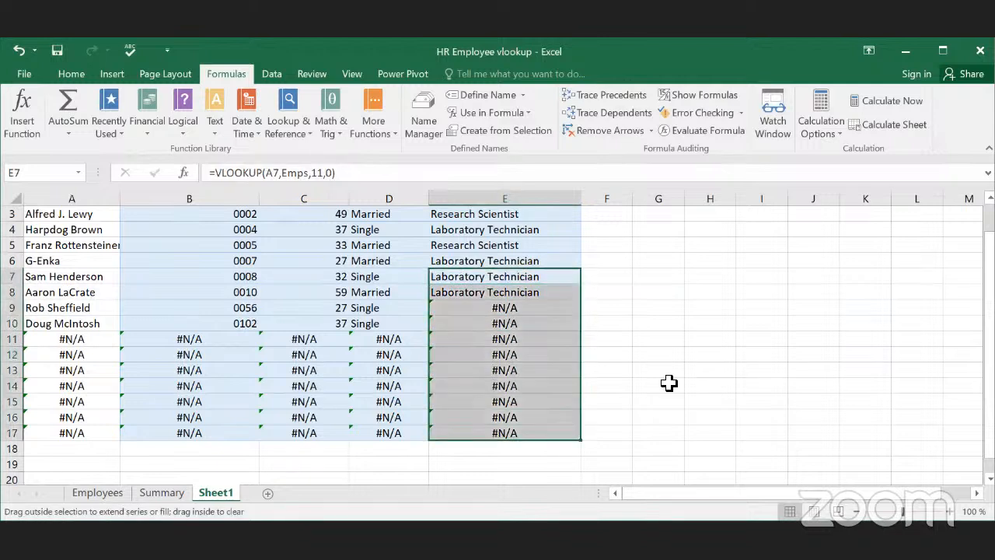
Step: Edit the HLOOKUP in A11 to use lookup value A1 and row index number 1200
{"action": "double_click", "coordinate": [70, 340]}
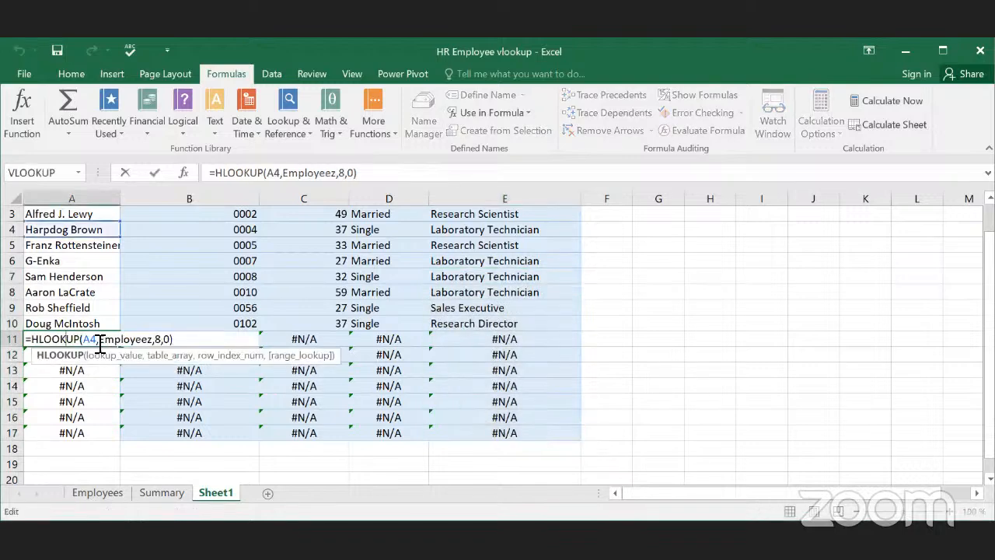
{"action": "left_click", "coordinate": [96, 346]}
{"action": "key", "text": "BackSpace"}
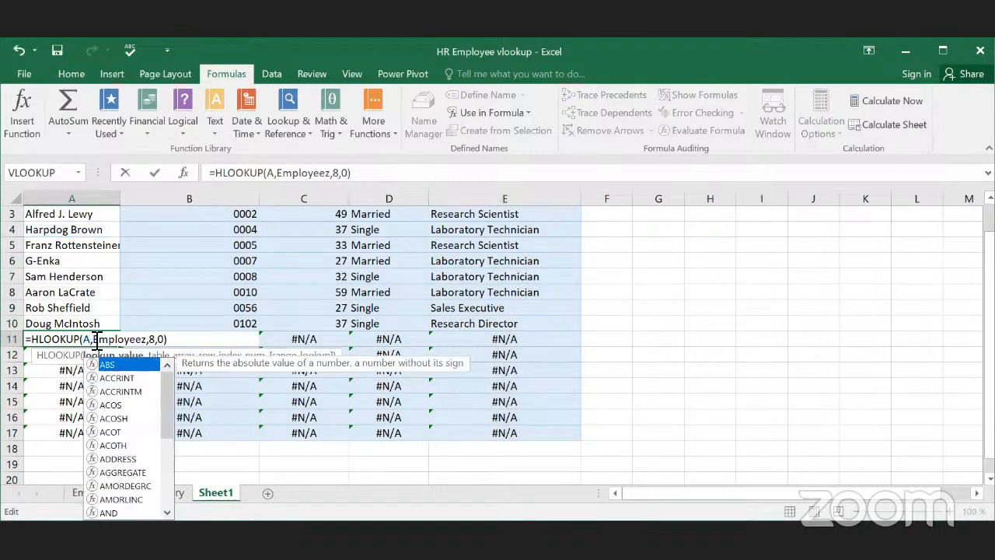
{"action": "type", "text": "1"}
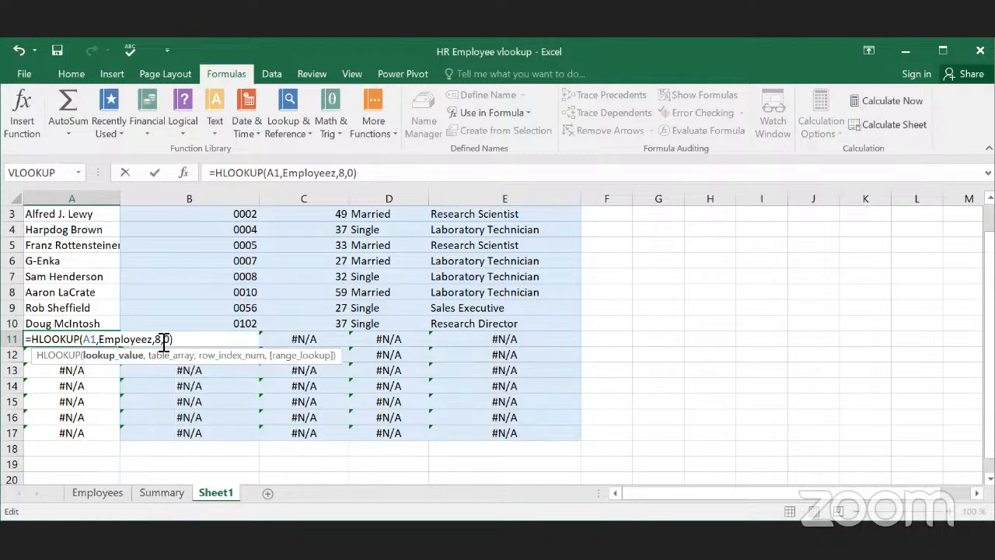
{"action": "left_click", "coordinate": [164, 344]}
{"action": "key", "text": "BackSpace"}
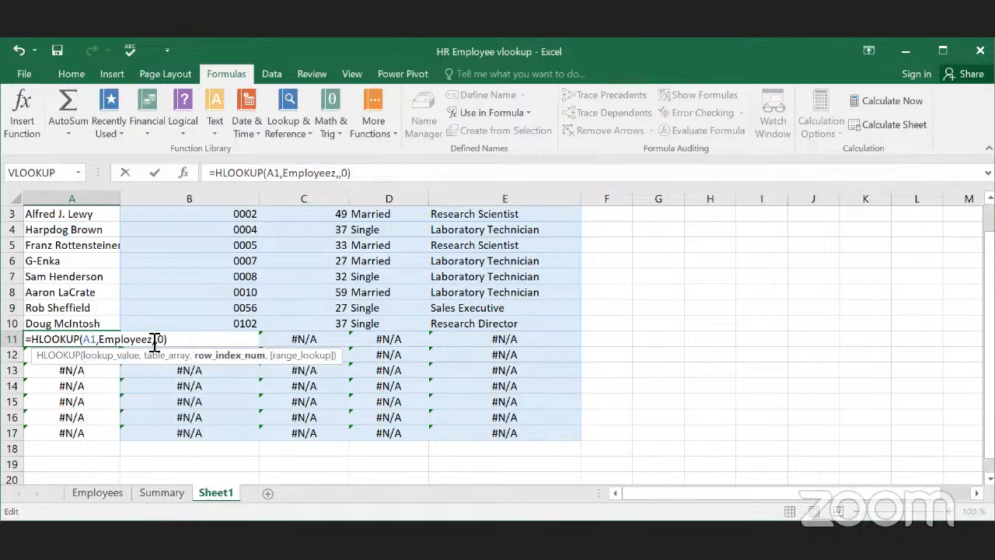
{"action": "type", "text": "1200"}
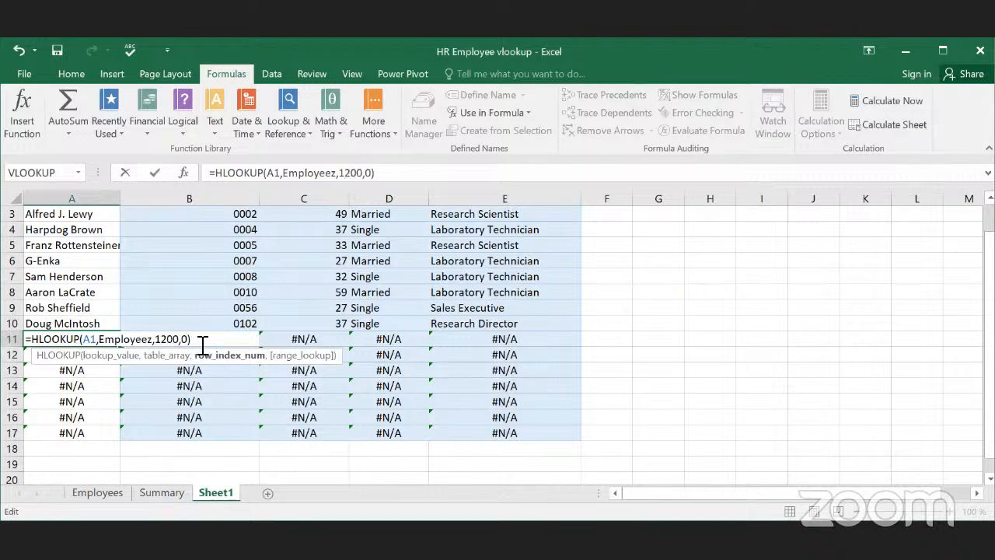
{"action": "left_click", "coordinate": [203, 341]}
{"action": "key", "text": "Return"}
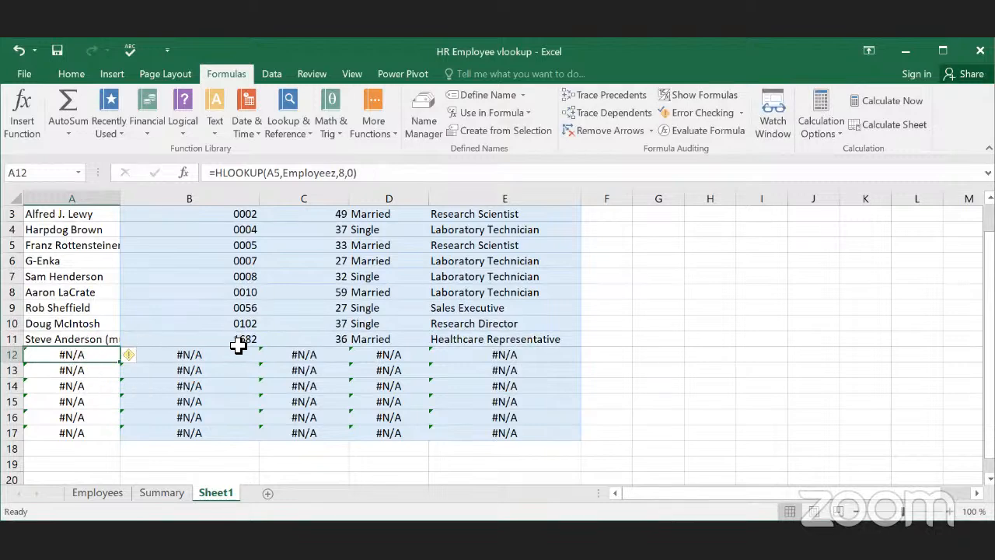
Step: Inspect the VLOOKUP formulas for Age, MaritalStatus and JobRole in row 11
{"action": "left_click", "coordinate": [340, 343]}
{"action": "left_click", "coordinate": [392, 341]}
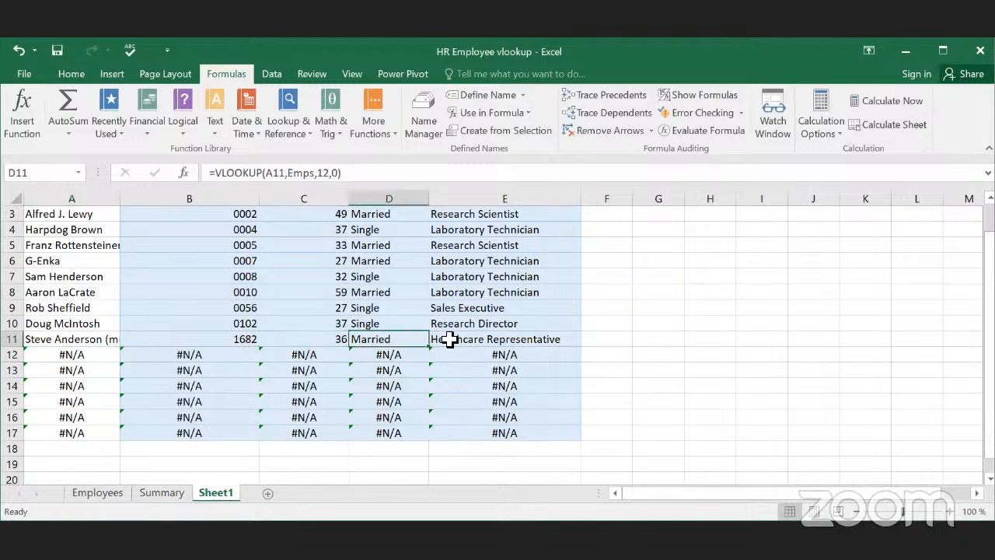
{"action": "left_click", "coordinate": [482, 341]}
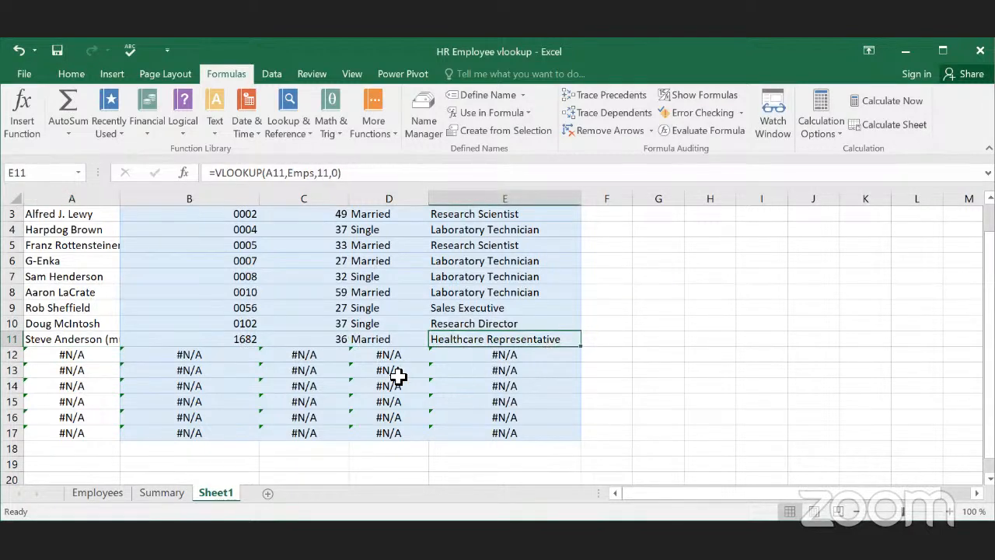
Step: Edit the HLOOKUP in A12 to use lookup value A1 and row index number 324
{"action": "left_click", "coordinate": [82, 358]}
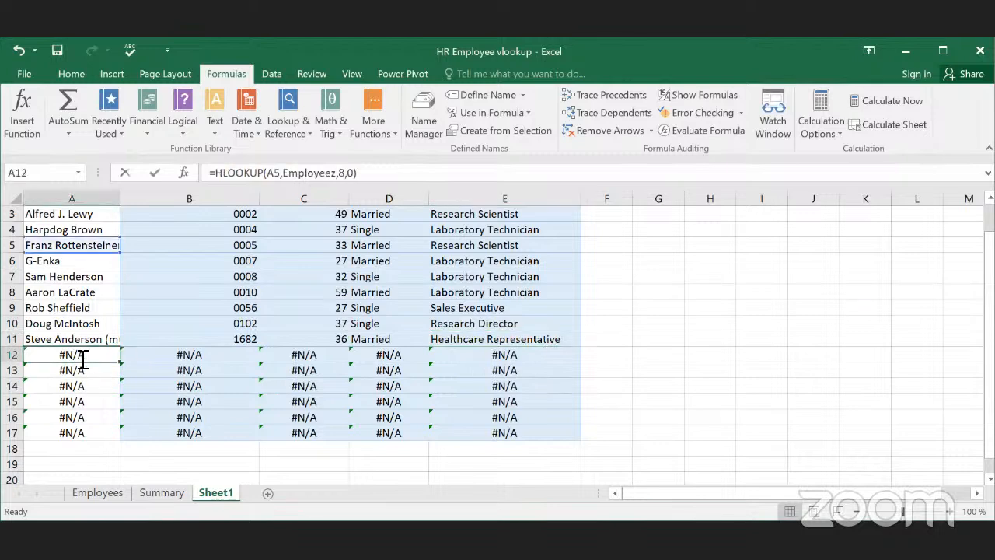
{"action": "double_click", "coordinate": [100, 357]}
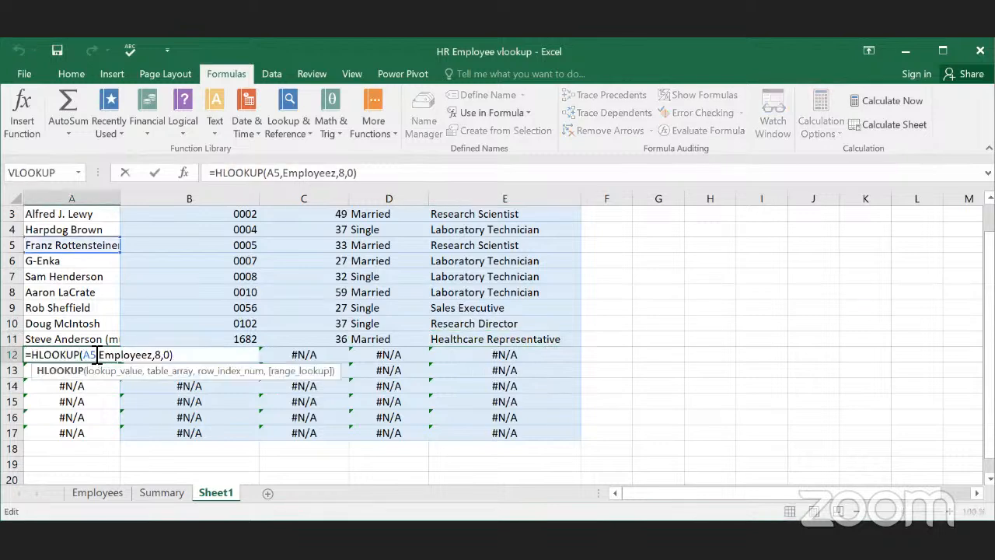
{"action": "key", "text": "BackSpace"}
{"action": "type", "text": "1"}
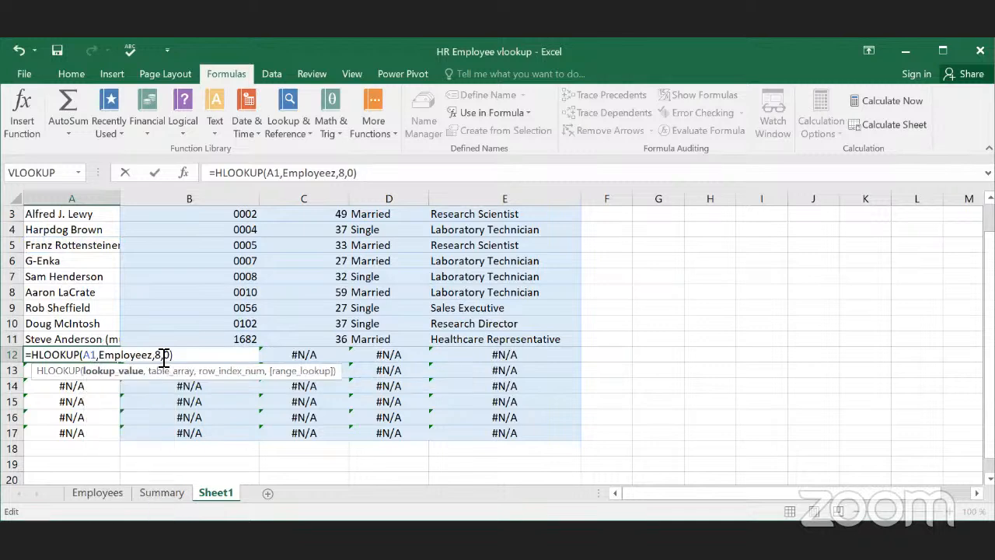
{"action": "left_click", "coordinate": [164, 357]}
{"action": "key", "text": "BackSpace"}
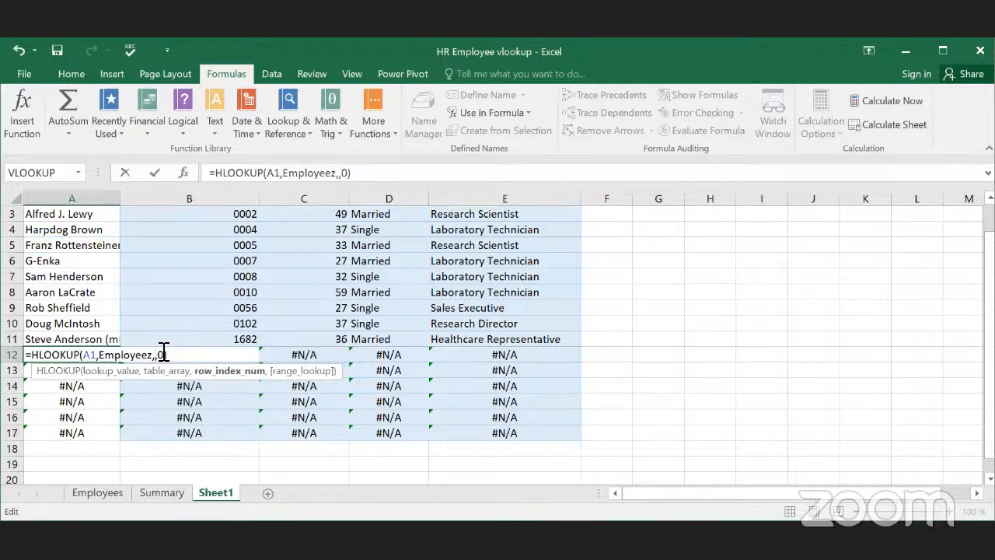
{"action": "type", "text": "324"}
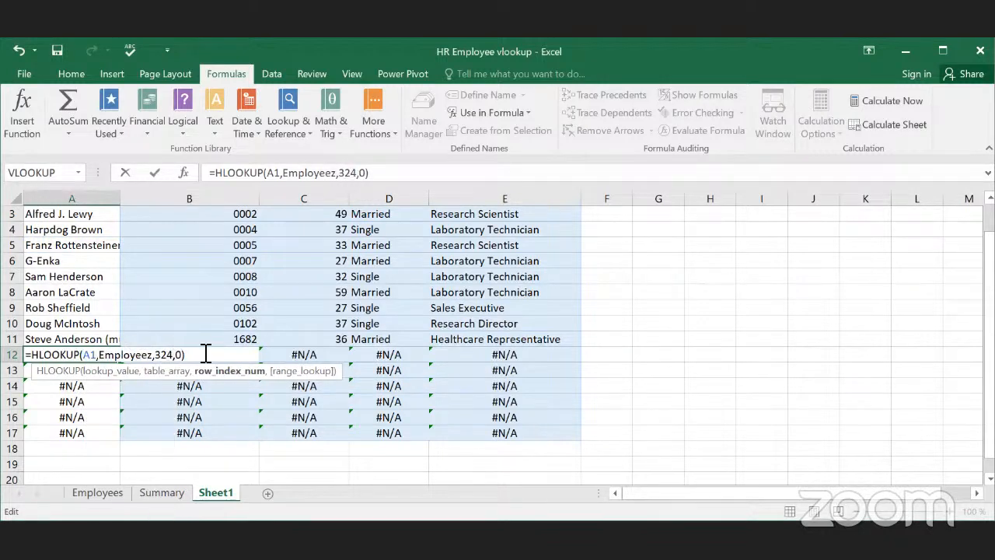
{"action": "left_click", "coordinate": [206, 358]}
{"action": "key", "text": "Return"}
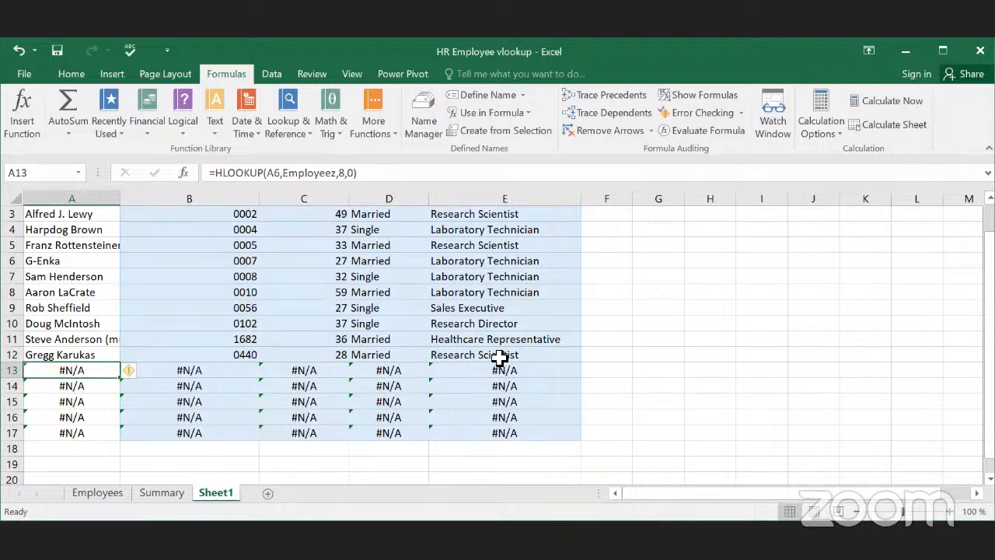
Step: Review the returned employee record in row 12 and widen the Name column
{"action": "left_click_drag", "start_coordinate": [505, 356], "coordinate": [132, 356]}
{"action": "left_click", "coordinate": [96, 356]}
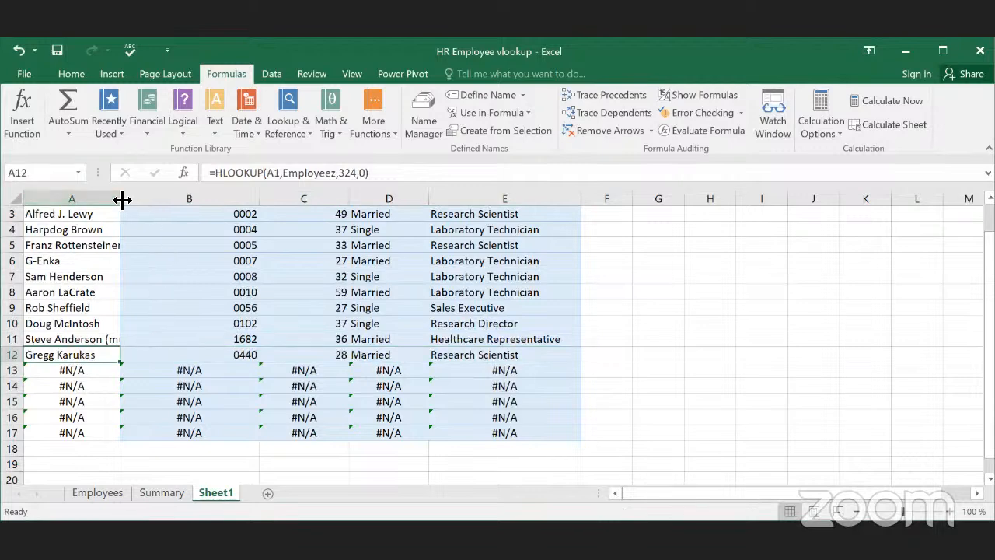
{"action": "left_click_drag", "start_coordinate": [122, 200], "coordinate": [147, 199]}
{"action": "left_click", "coordinate": [208, 324]}
{"action": "scroll", "coordinate": [259, 392], "scroll_direction": "up", "scroll_amount": 1}
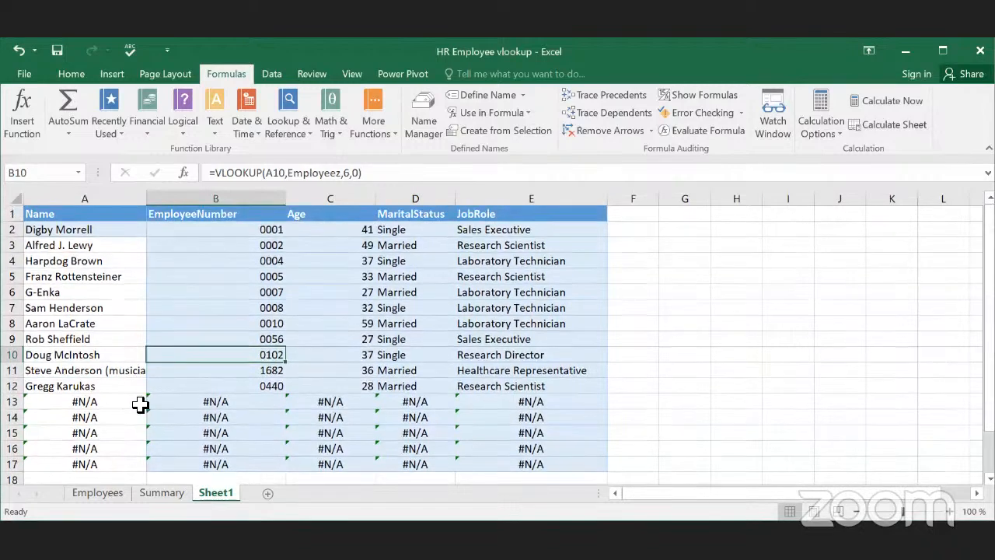
Step: Edit the HLOOKUP in A13 to use lookup value A1 and row index number 856
{"action": "left_click", "coordinate": [84, 402]}
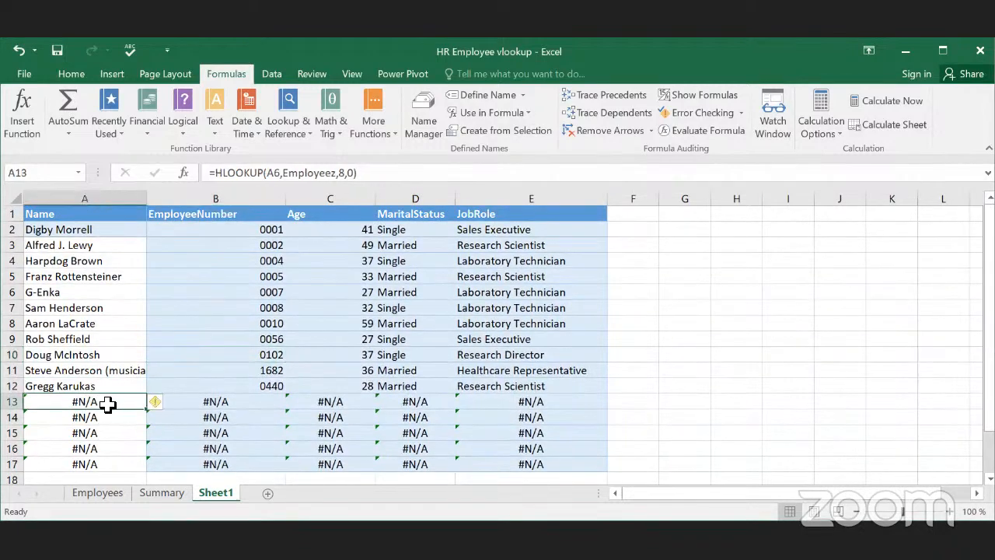
{"action": "double_click", "coordinate": [109, 403]}
{"action": "left_click", "coordinate": [94, 402]}
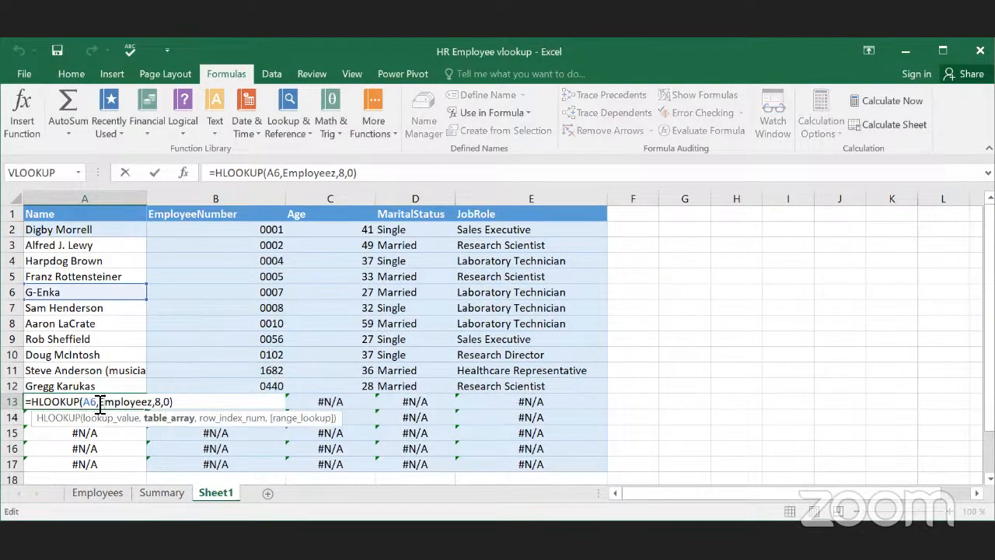
{"action": "left_click", "coordinate": [96, 402]}
{"action": "key", "text": "BackSpace"}
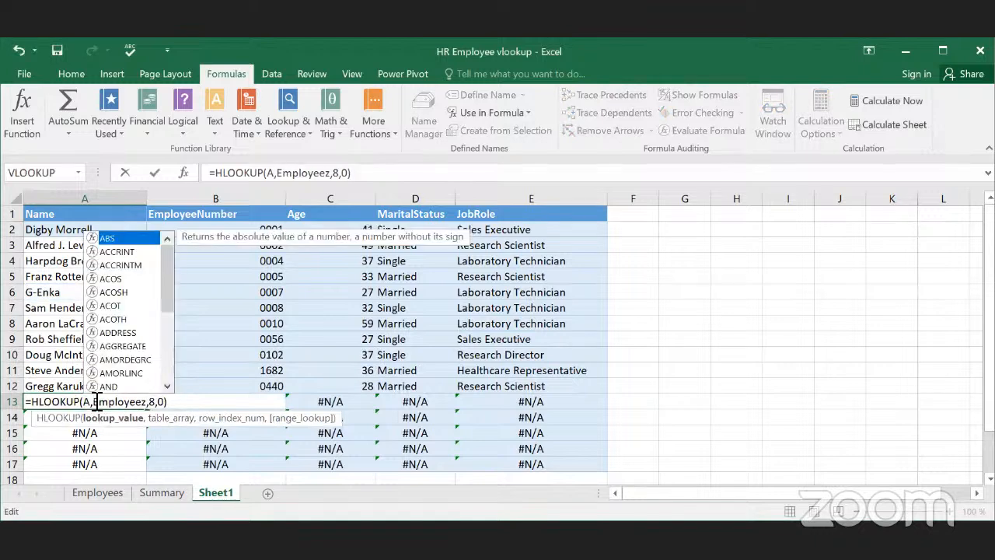
{"action": "type", "text": "1"}
{"action": "left_click", "coordinate": [164, 408]}
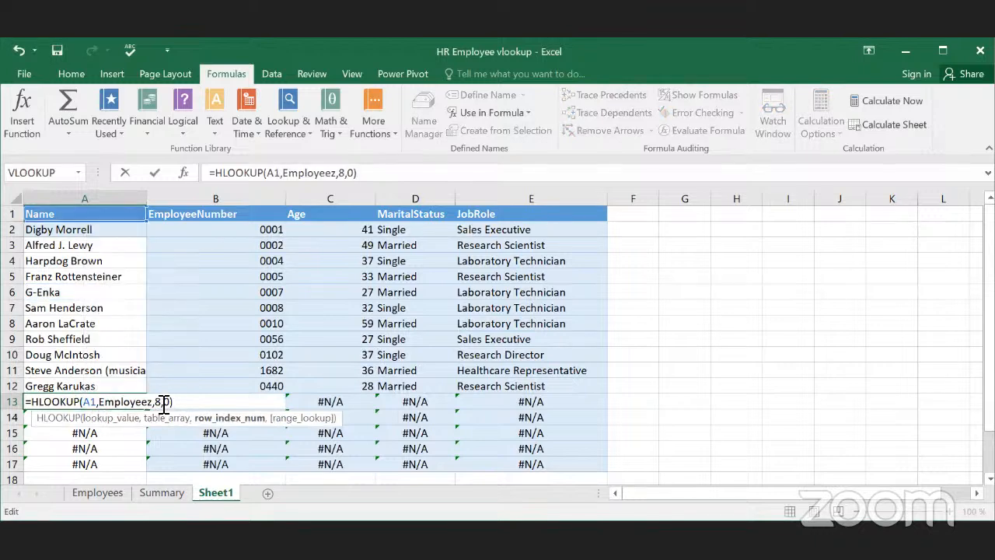
{"action": "type", "text": "56"}
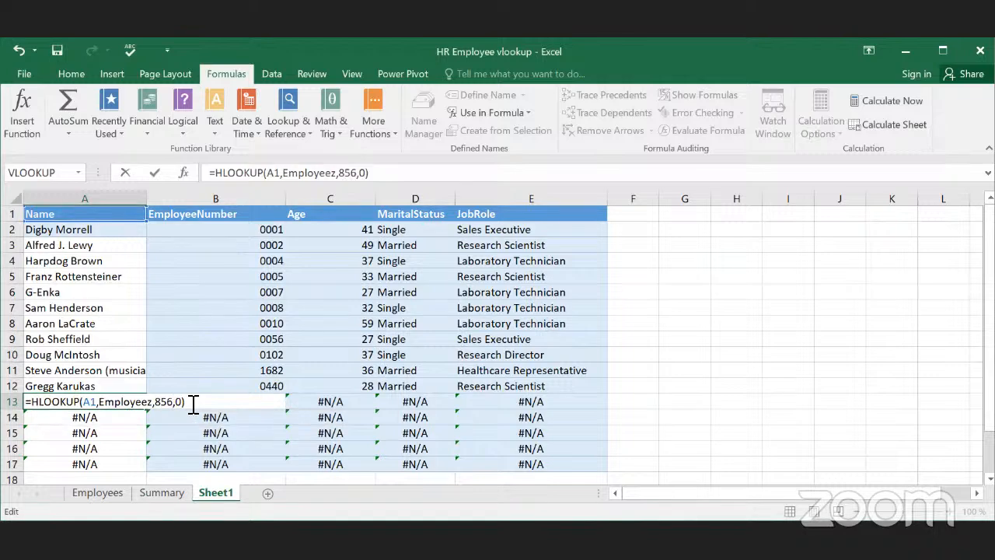
{"action": "key", "text": "Return"}
Step: Edit the HLOOKUP in A14 to use lookup value A1 and row index number 1234
{"action": "double_click", "coordinate": [111, 420]}
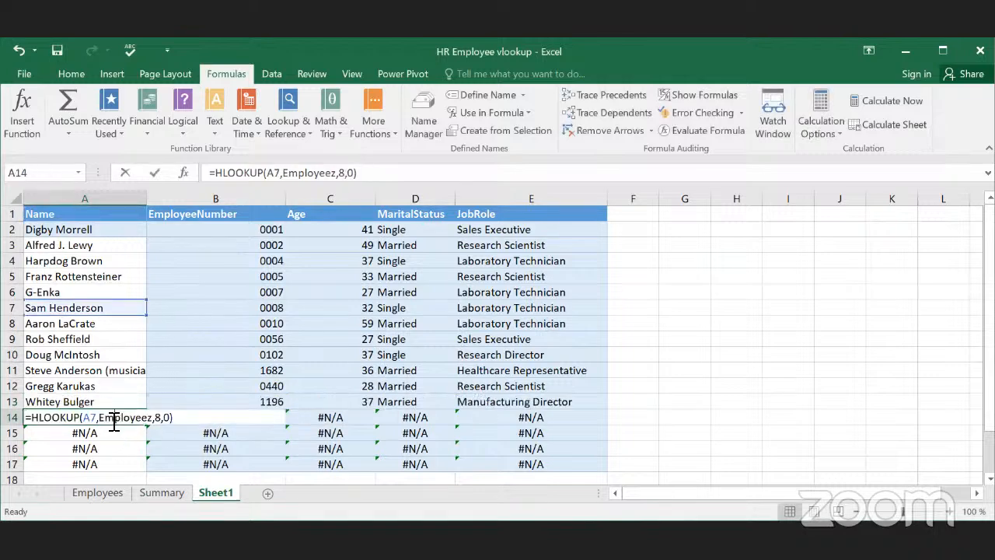
{"action": "left_click", "coordinate": [96, 418]}
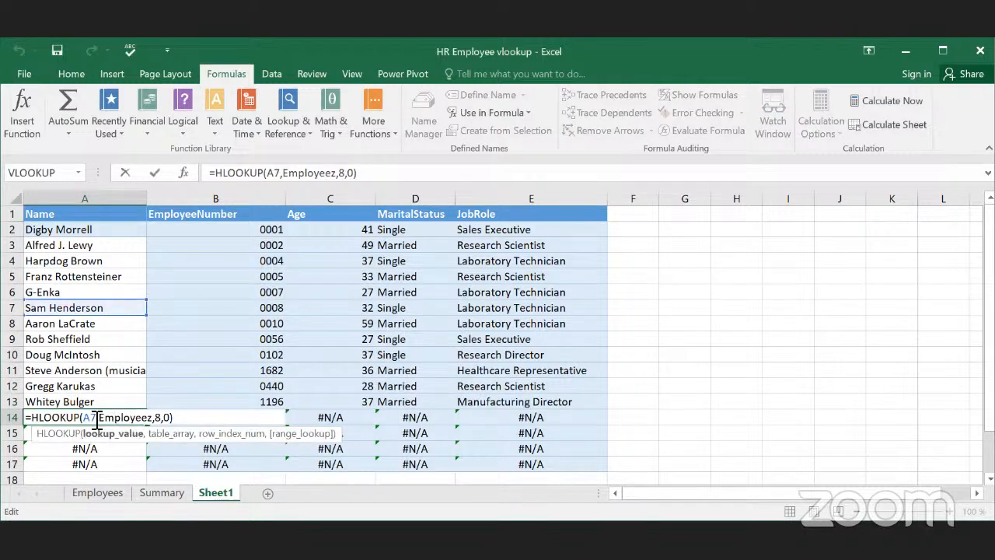
{"action": "key", "text": "BackSpace"}
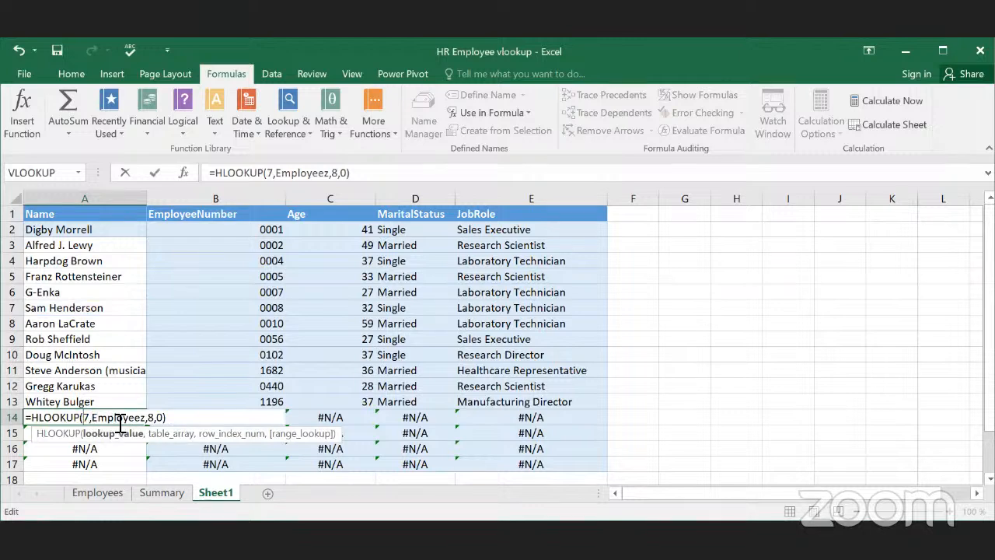
{"action": "type", "text": "a"}
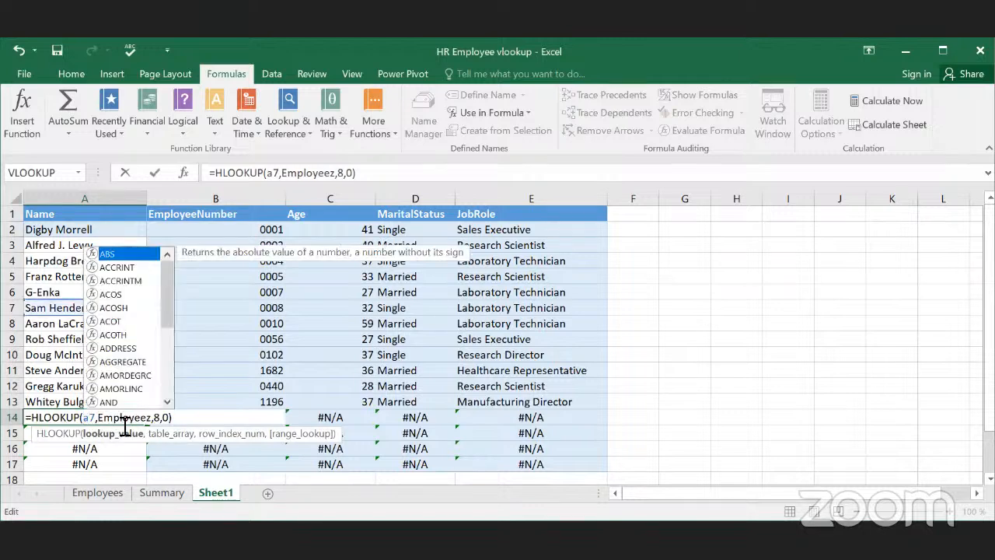
{"action": "key", "text": "BackSpace"}
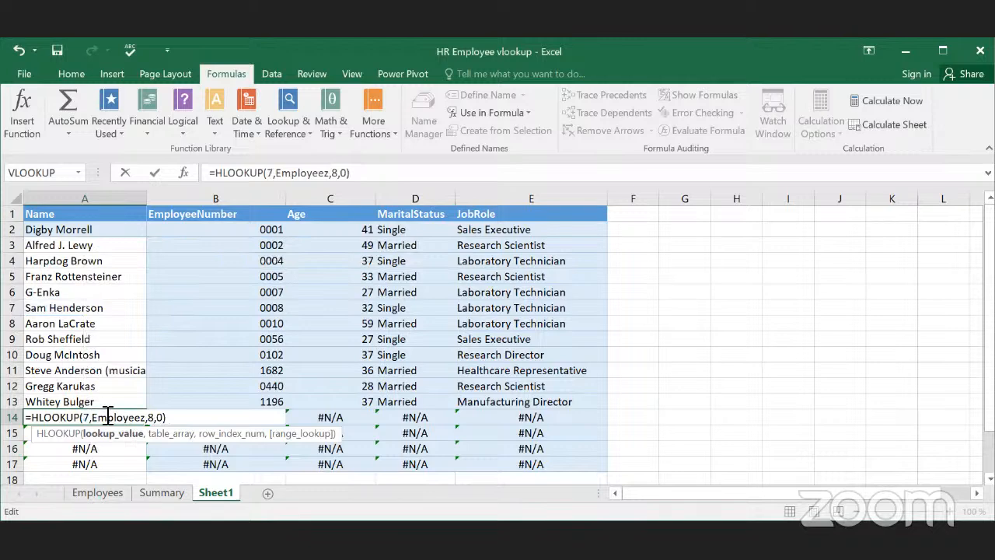
{"action": "type", "text": "A1"}
{"action": "key", "text": "Delete"}
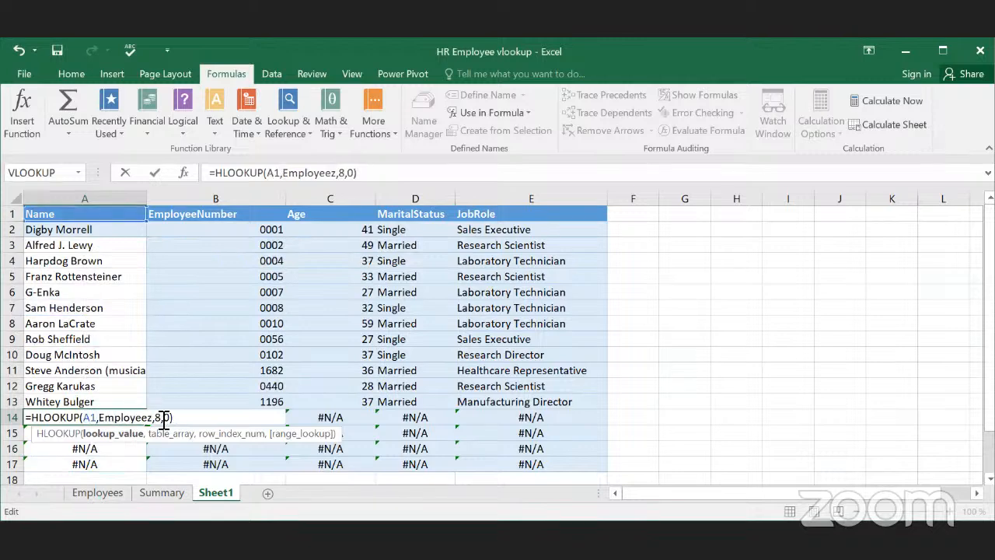
{"action": "double_click", "coordinate": [165, 418]}
{"action": "type", "text": "1234"}
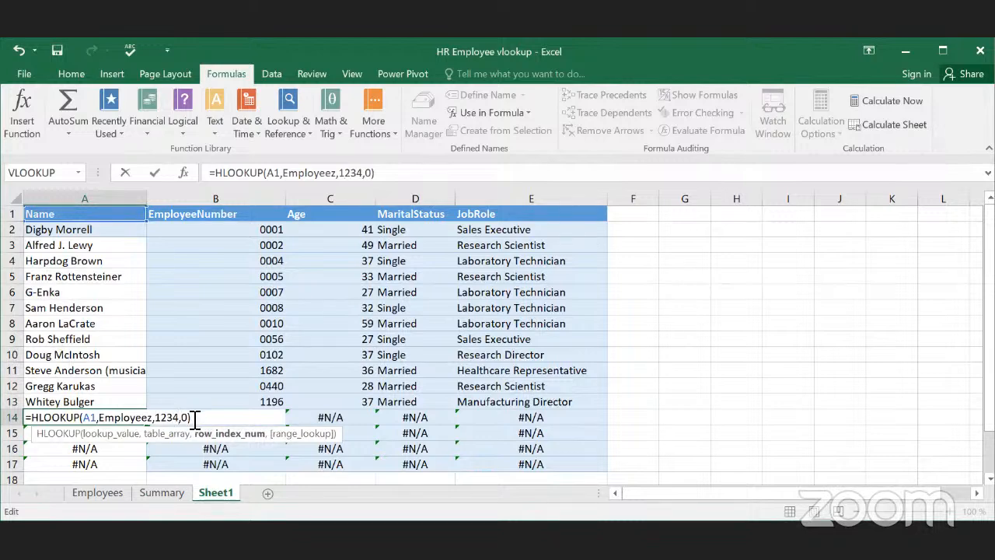
{"action": "left_click", "coordinate": [195, 420]}
{"action": "key", "text": "Return"}
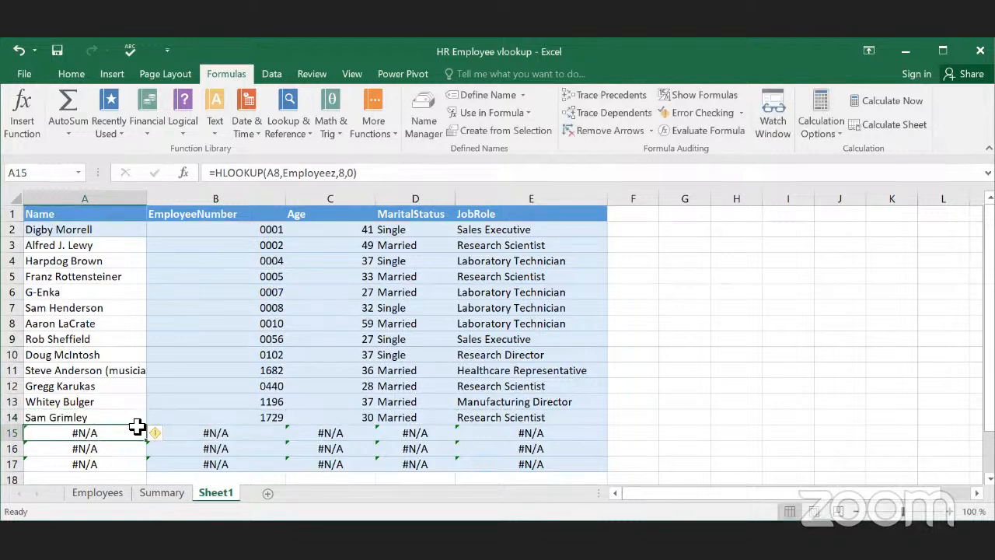
Step: Inspect the Name and JobRole formulas in row 14
{"action": "scroll", "coordinate": [197, 407], "scroll_direction": "down", "scroll_amount": 1}
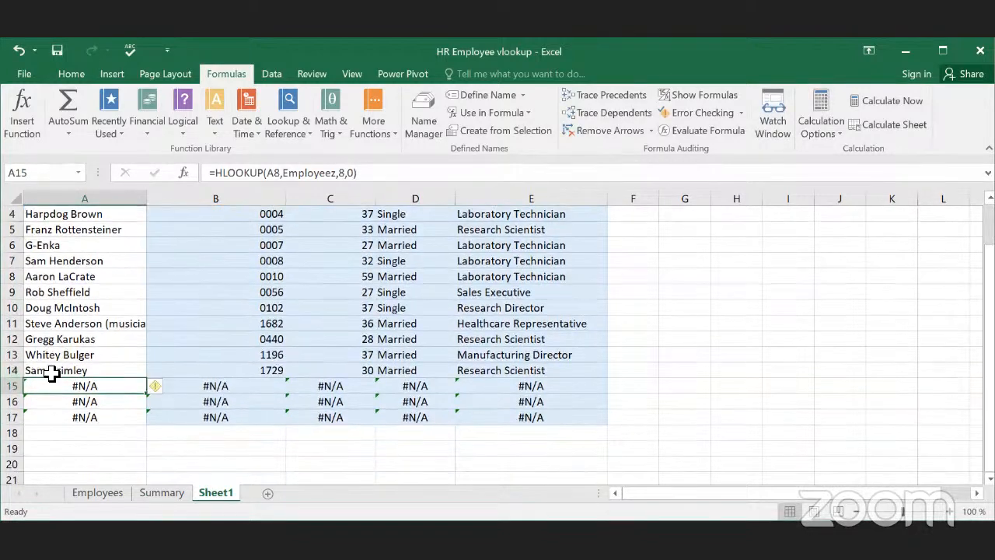
{"action": "left_click", "coordinate": [79, 372]}
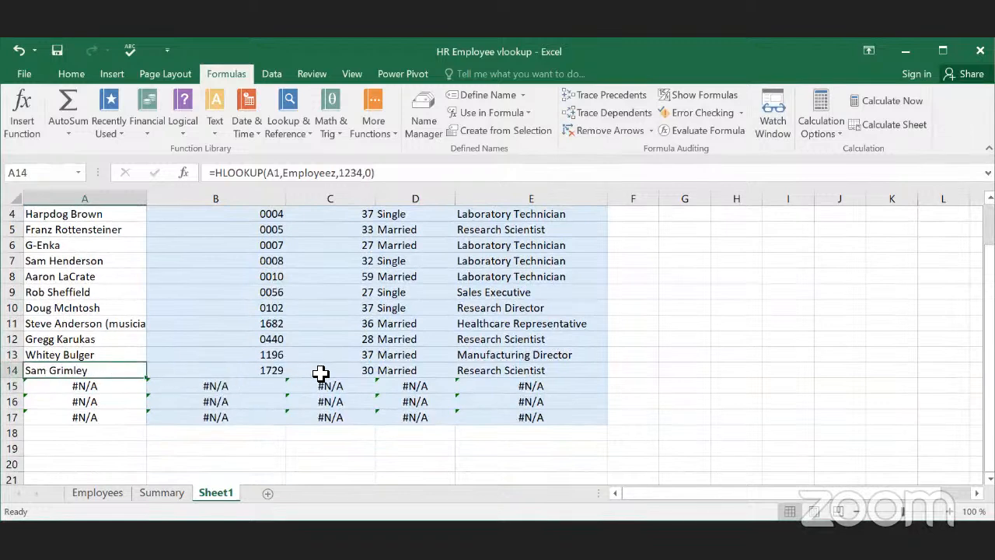
{"action": "left_click", "coordinate": [509, 373]}
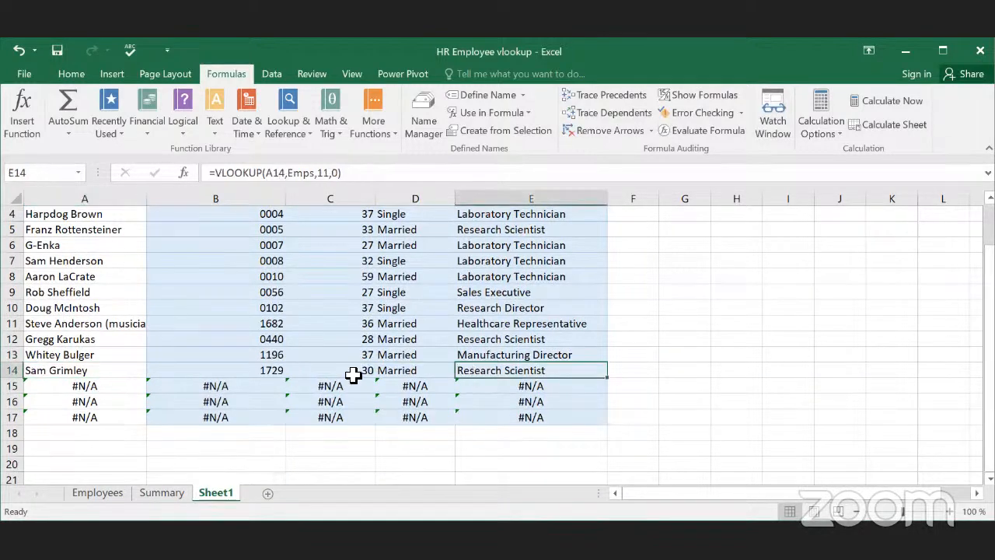
Step: Change the lookup value of the HLOOKUP in A15 to the absolute reference $A$1
{"action": "left_click", "coordinate": [109, 389]}
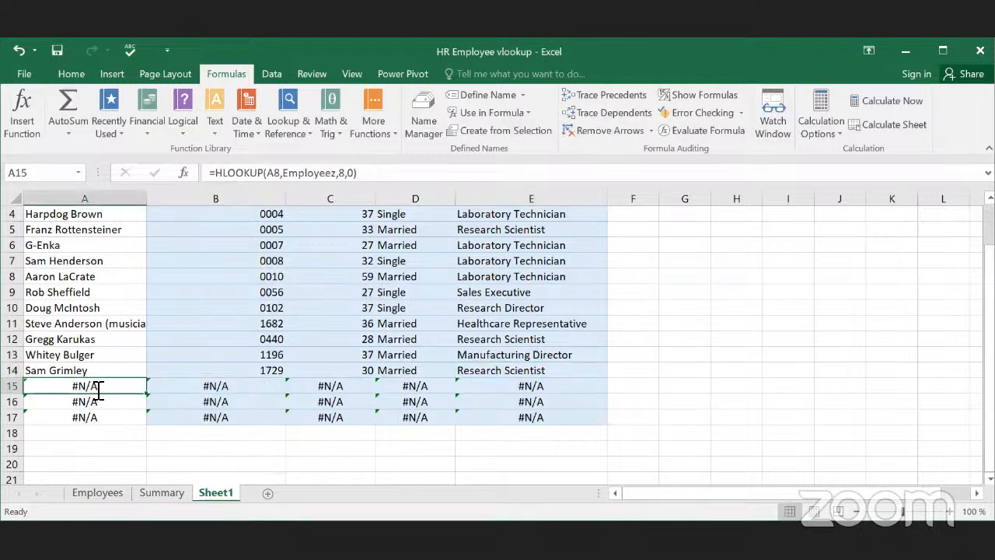
{"action": "double_click", "coordinate": [95, 386]}
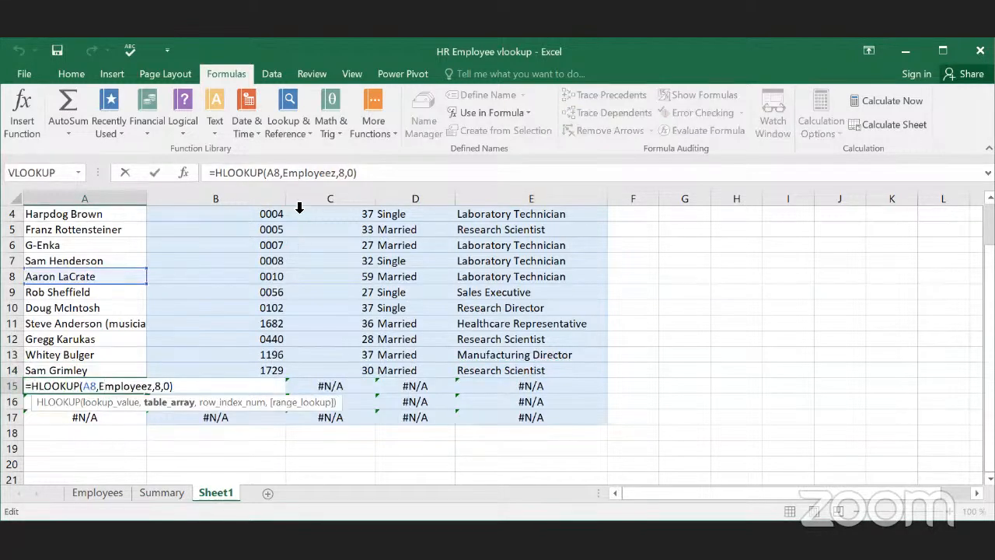
{"action": "left_click", "coordinate": [274, 172]}
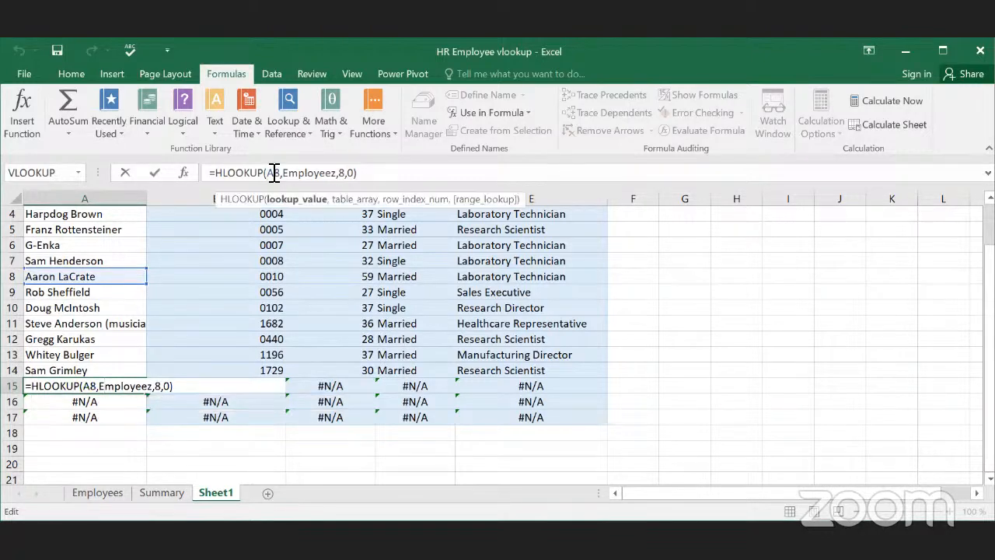
{"action": "type", "text": "$"}
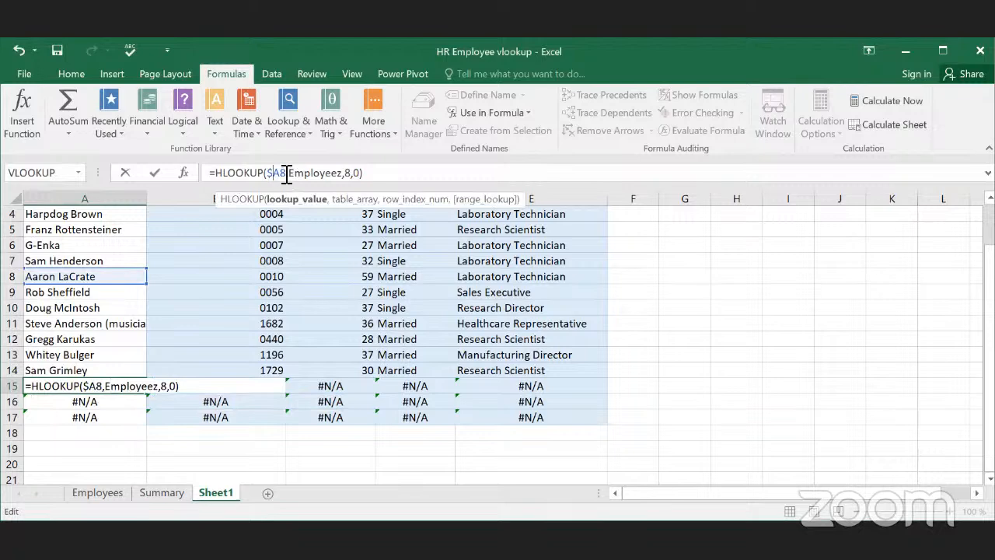
{"action": "key", "text": "BackSpace"}
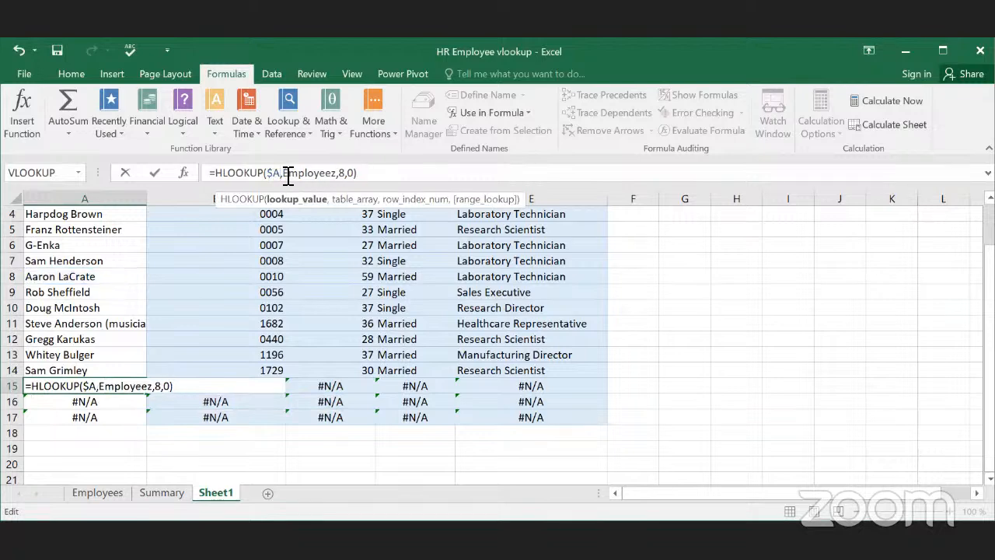
{"action": "type", "text": "$"}
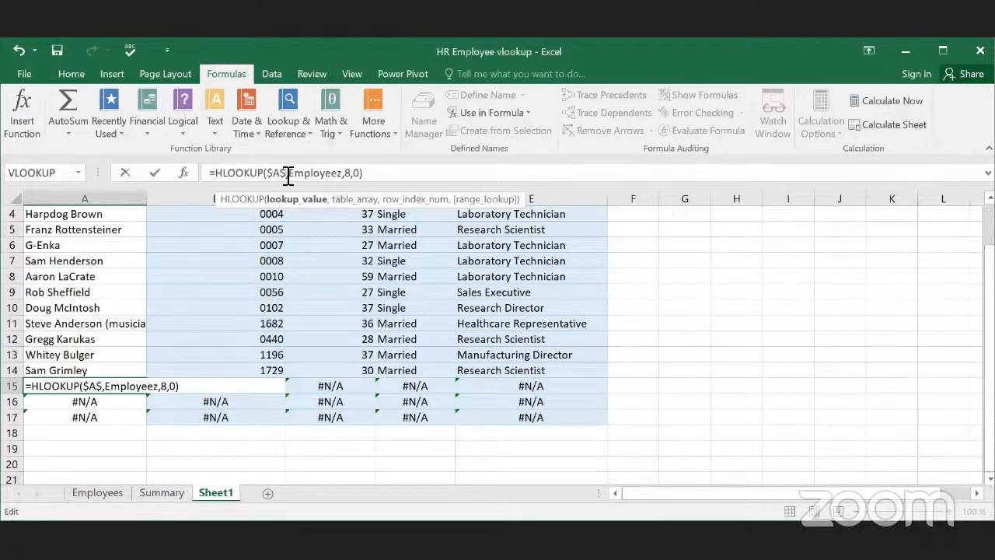
{"action": "type", "text": "1"}
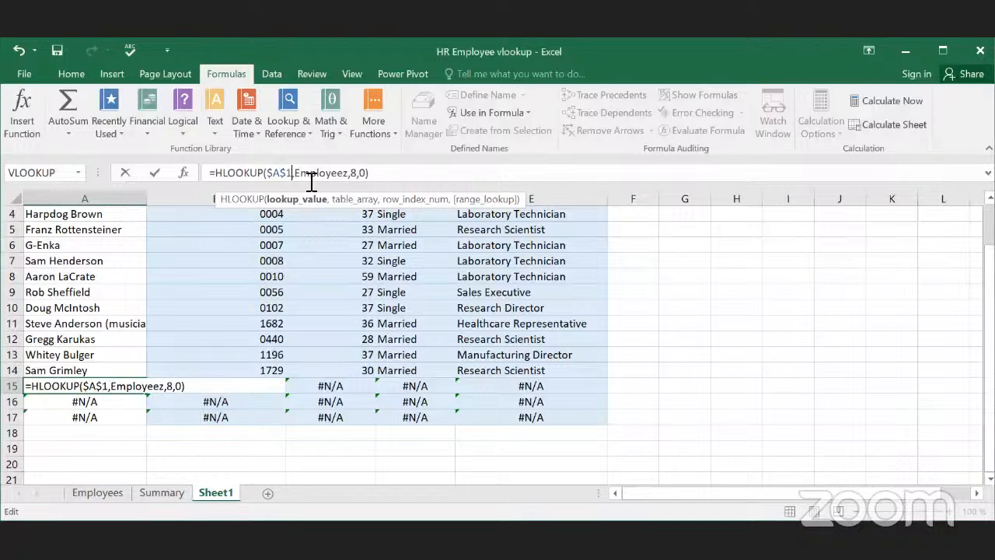
{"action": "left_click", "coordinate": [392, 174]}
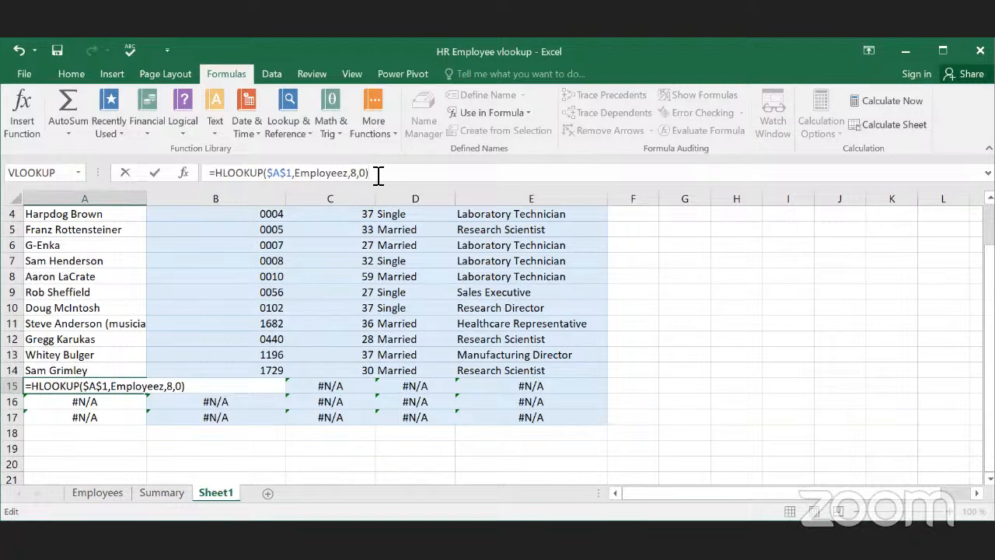
{"action": "key", "text": "Return"}
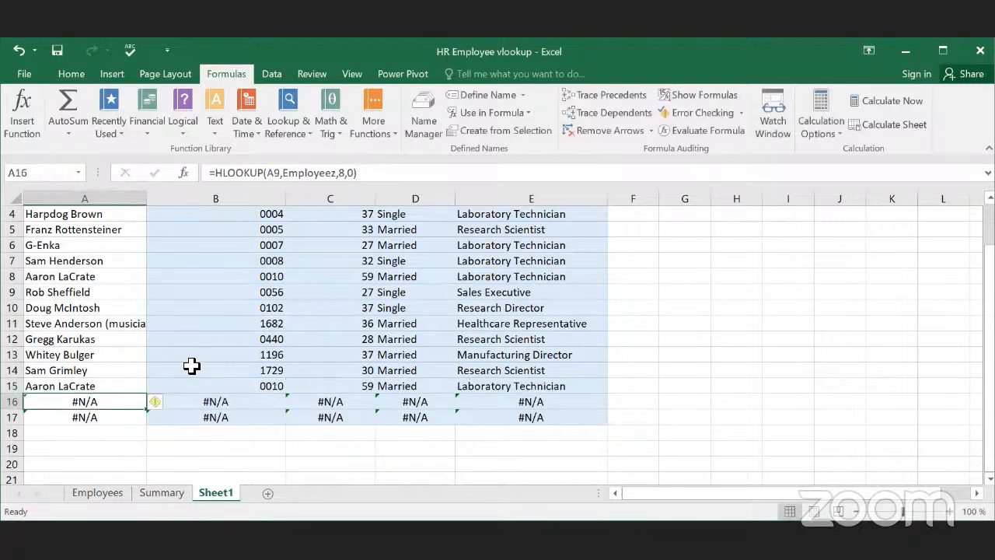
Step: Set the row index number of the HLOOKUP in A15 to 887
{"action": "left_click", "coordinate": [123, 386]}
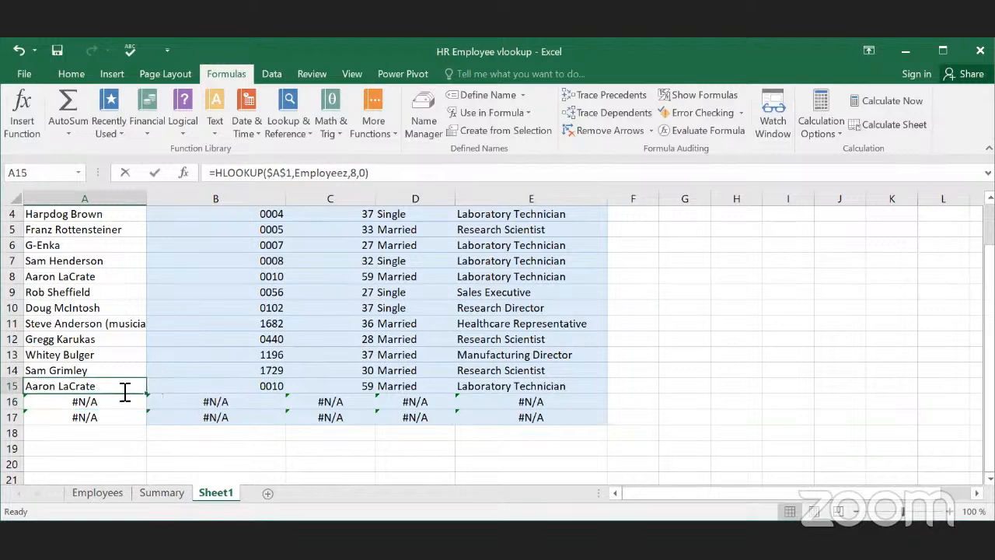
{"action": "double_click", "coordinate": [165, 388]}
{"action": "left_click", "coordinate": [172, 386]}
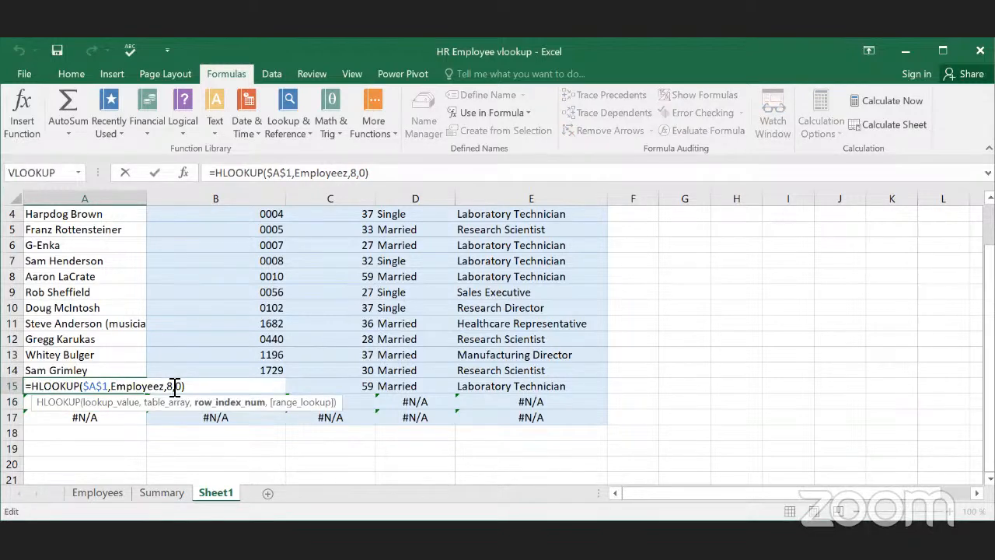
{"action": "type", "text": "87"}
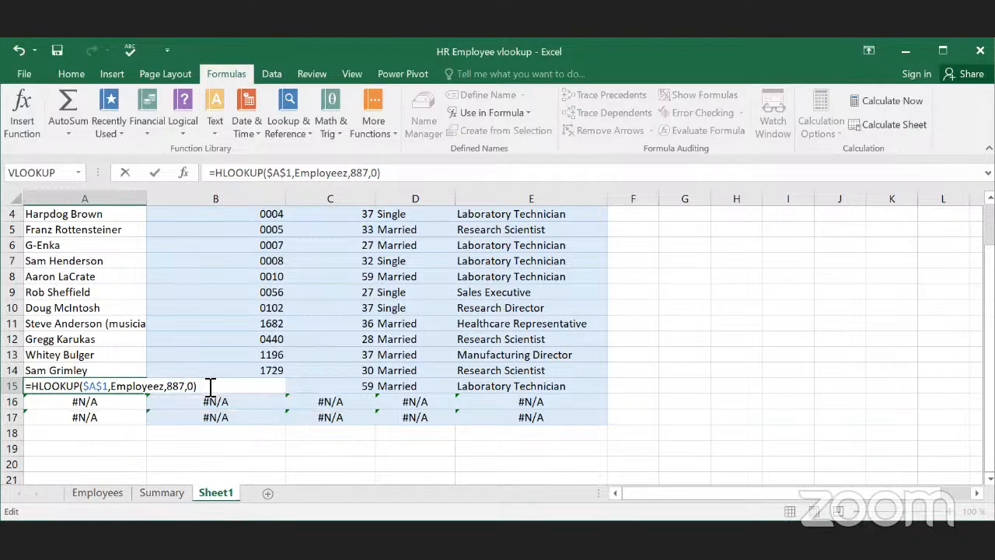
Step: Enter =HLOOKUP($A$1,Employeez,887,0) in A15 and fill the formula down through A17
{"action": "key", "text": "Return"}
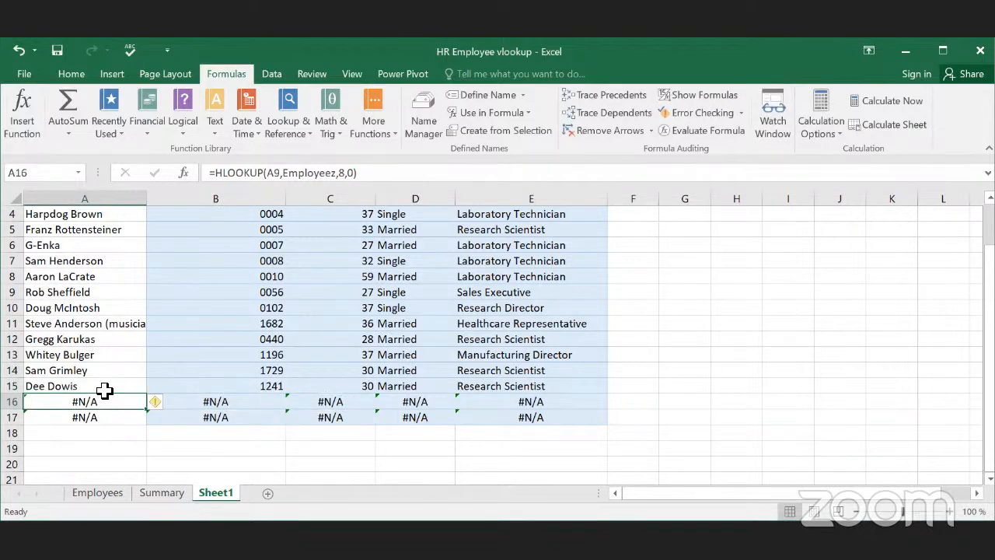
{"action": "left_click", "coordinate": [112, 389]}
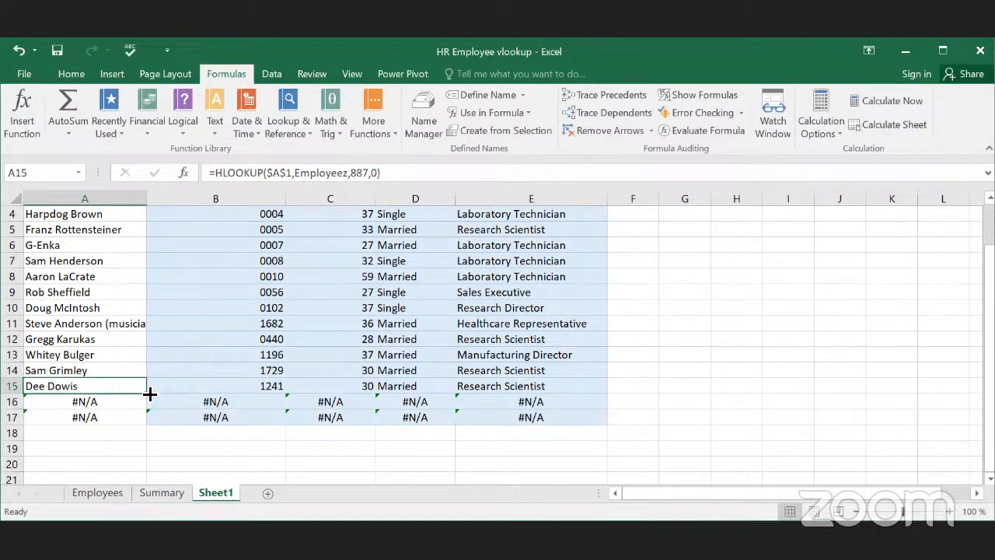
{"action": "left_click_drag", "start_coordinate": [150, 394], "coordinate": [134, 434]}
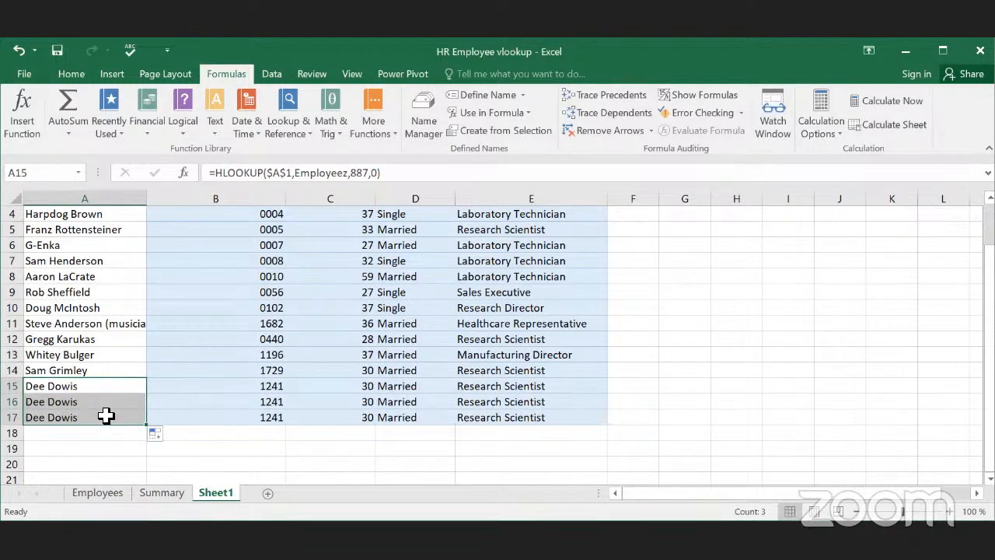
{"action": "left_click", "coordinate": [97, 402]}
{"action": "double_click", "coordinate": [95, 404]}
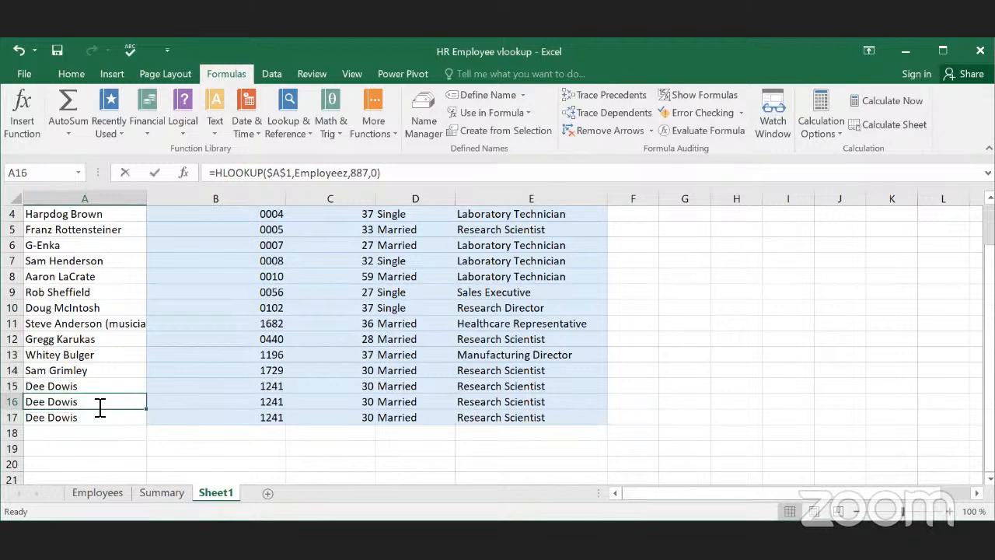
{"action": "double_click", "coordinate": [104, 405]}
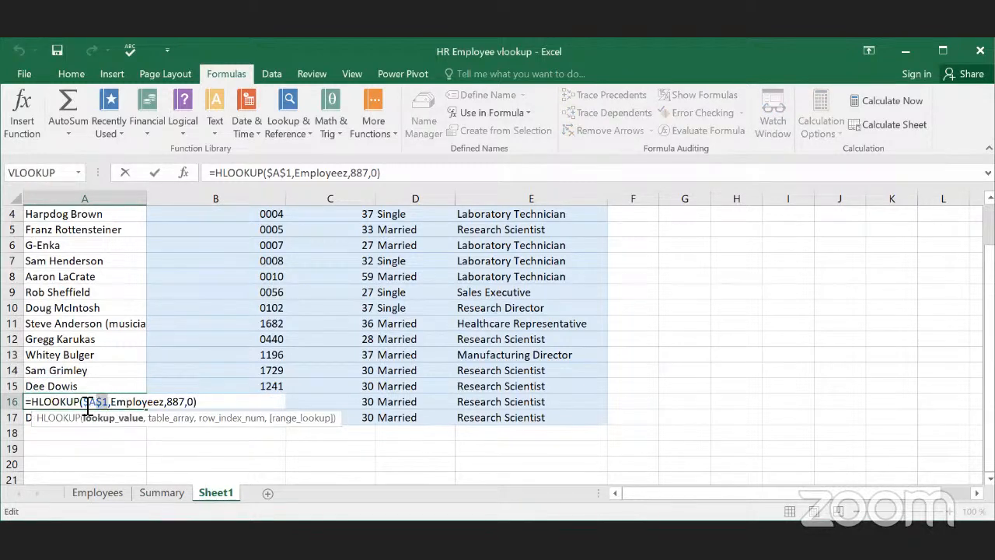
{"action": "left_click", "coordinate": [107, 405]}
{"action": "left_click", "coordinate": [96, 456]}
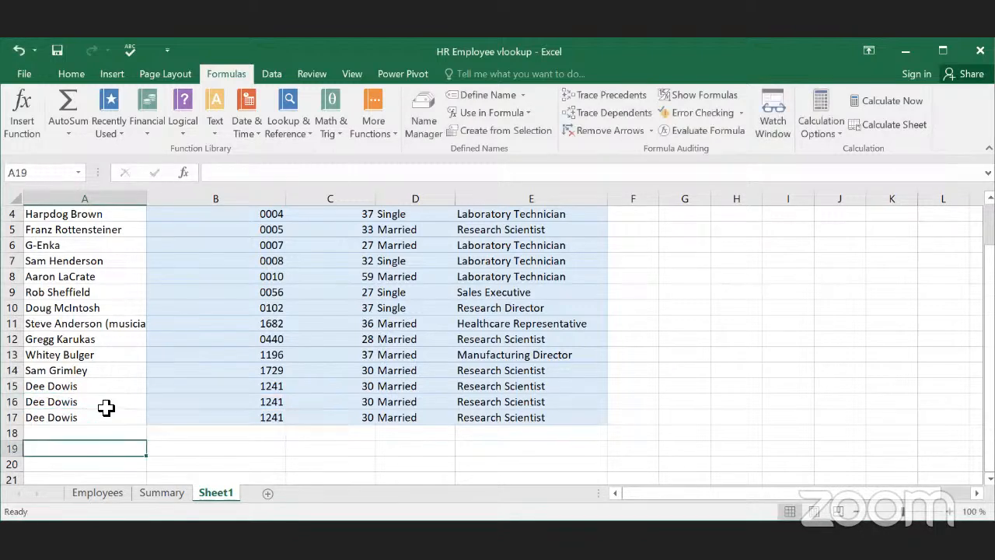
Step: Set the row index of the HLOOKUP formula in A16 to 8907
{"action": "left_click", "coordinate": [107, 408]}
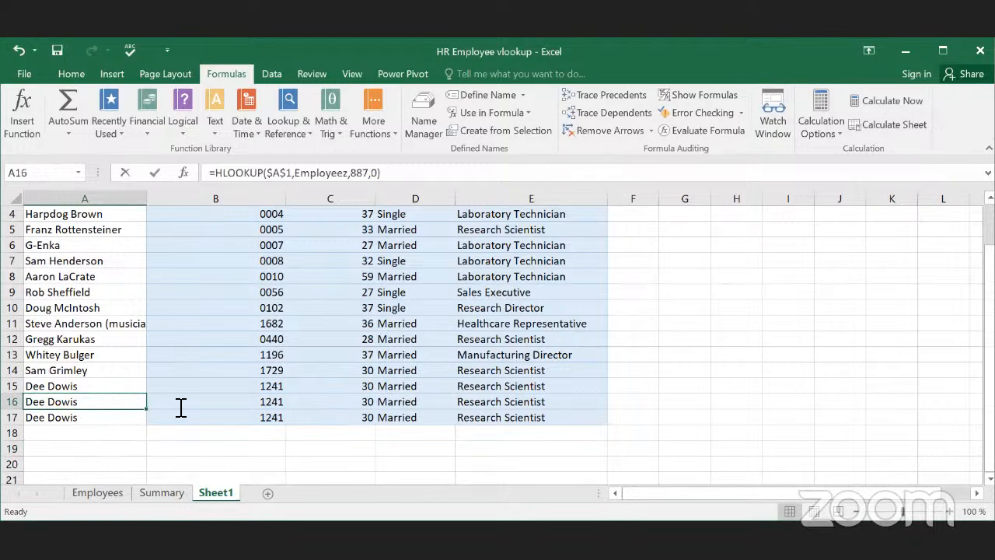
{"action": "key", "text": "F2"}
{"action": "left_click", "coordinate": [181, 402]}
{"action": "key", "text": "BackSpace"}
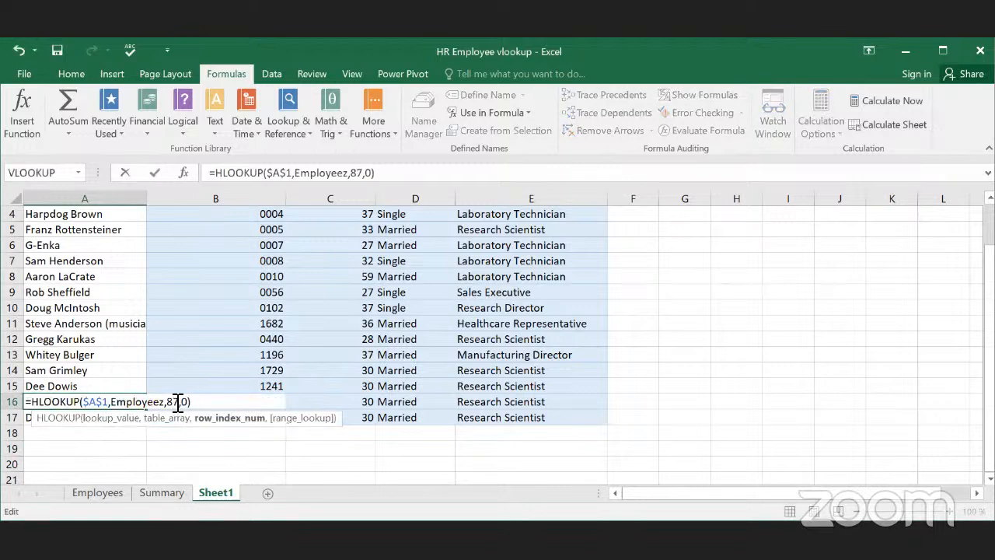
{"action": "type", "text": "90"}
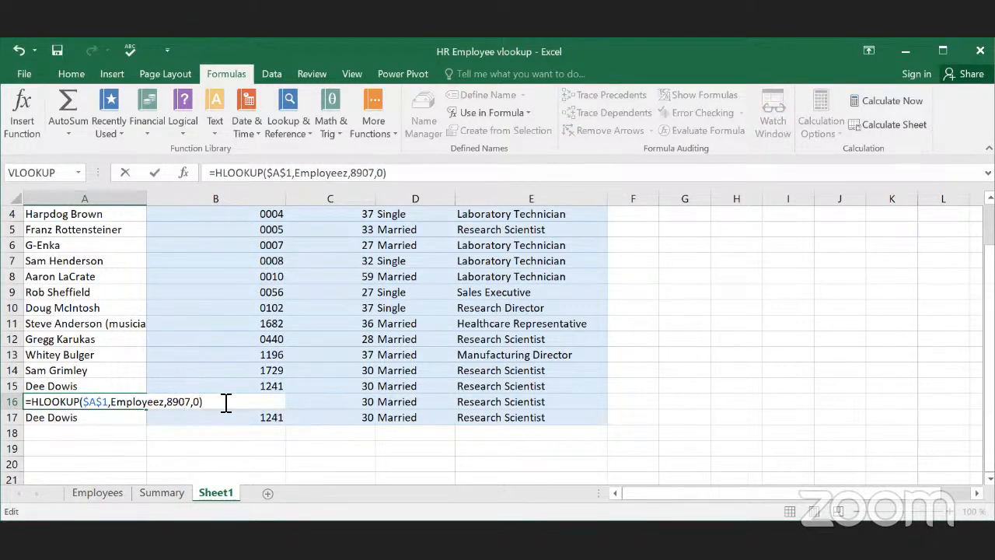
{"action": "key", "text": "Return"}
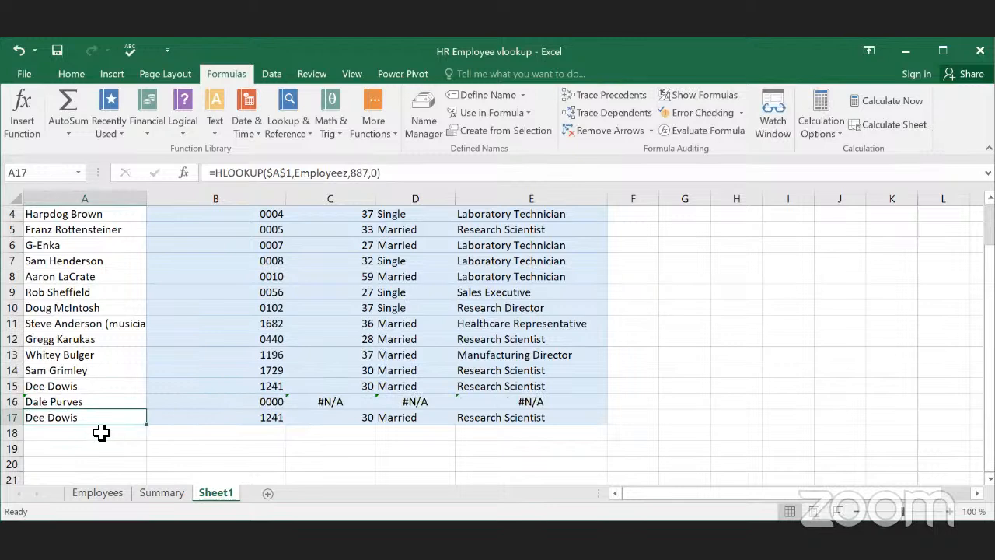
Step: Set the row index of the HLOOKUP formula in A17 to 8767
{"action": "double_click", "coordinate": [115, 421]}
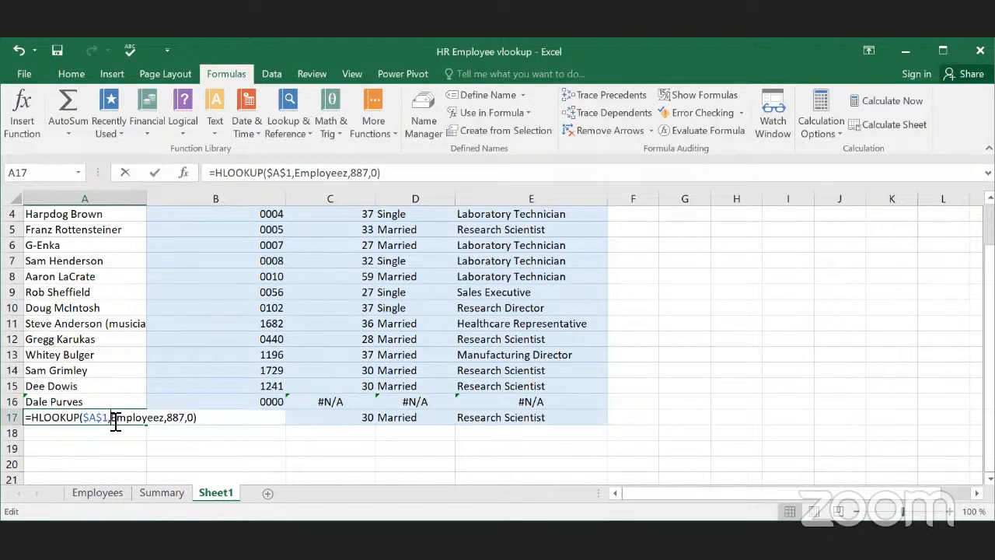
{"action": "left_click", "coordinate": [180, 417]}
{"action": "key", "text": "BackSpace"}
{"action": "key", "text": "BackSpace"}
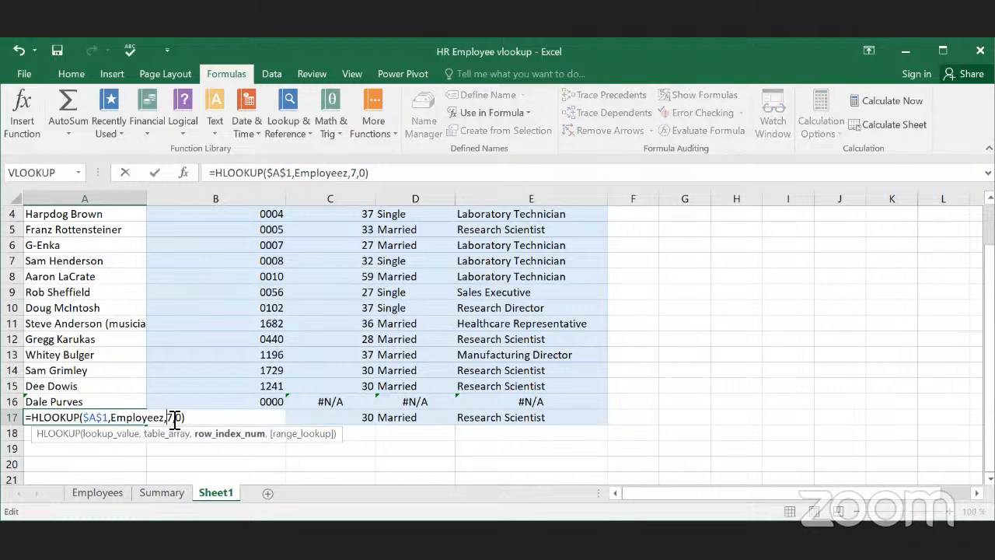
{"action": "type", "text": "876"}
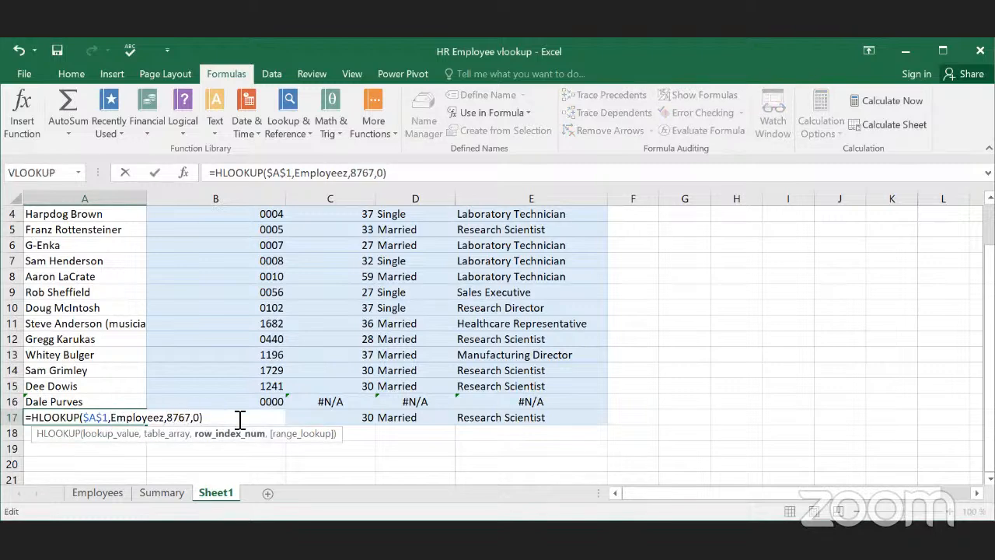
{"action": "left_click", "coordinate": [240, 419]}
{"action": "key", "text": "Return"}
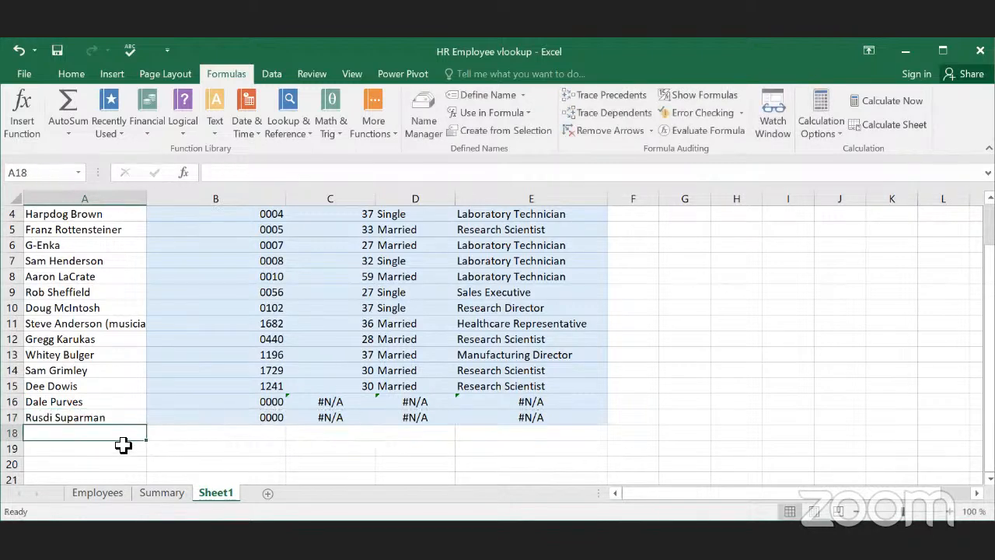
Step: Fill the VLOOKUP formulas in B15 and C15 down through row 17
{"action": "left_click", "coordinate": [115, 445]}
{"action": "left_click", "coordinate": [62, 420]}
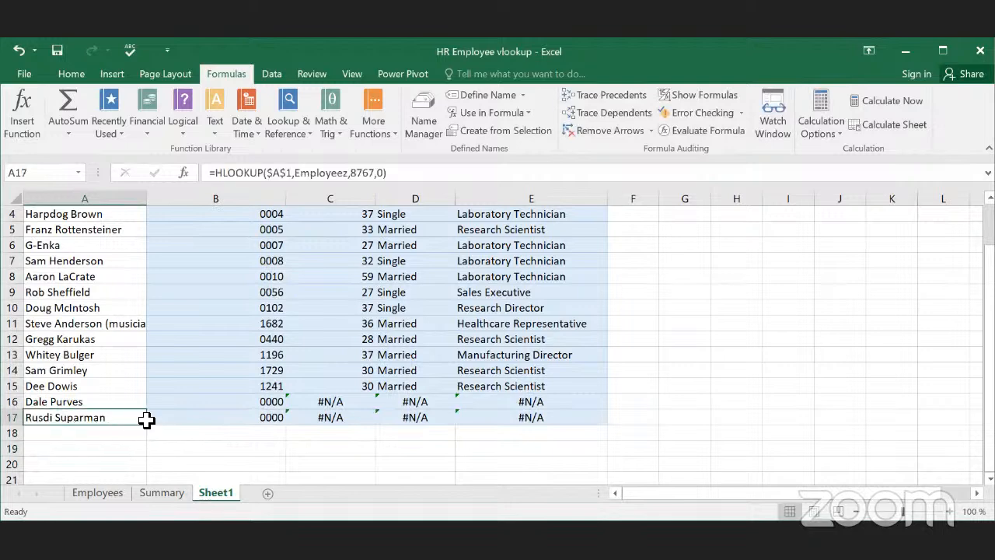
{"action": "left_click", "coordinate": [242, 387]}
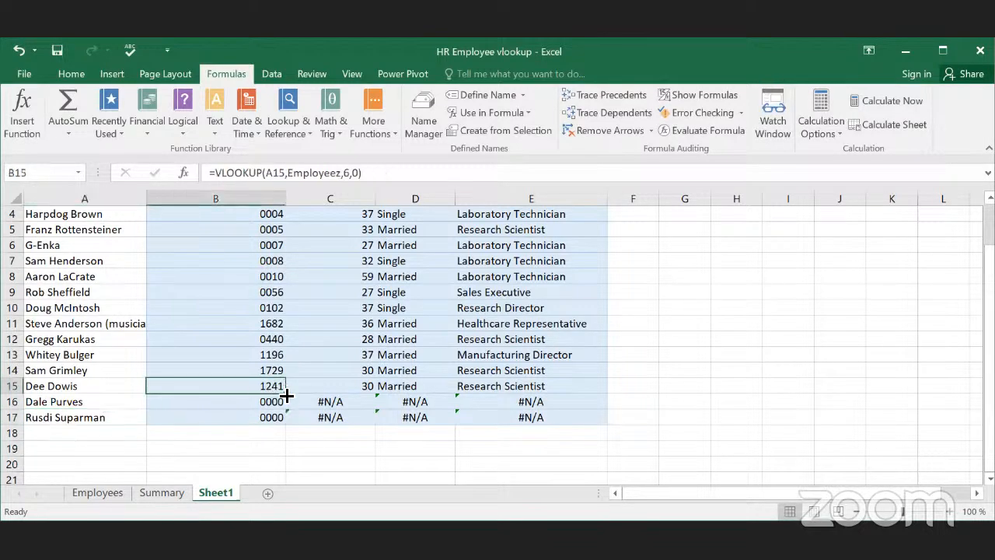
{"action": "left_click_drag", "start_coordinate": [287, 395], "coordinate": [336, 417]}
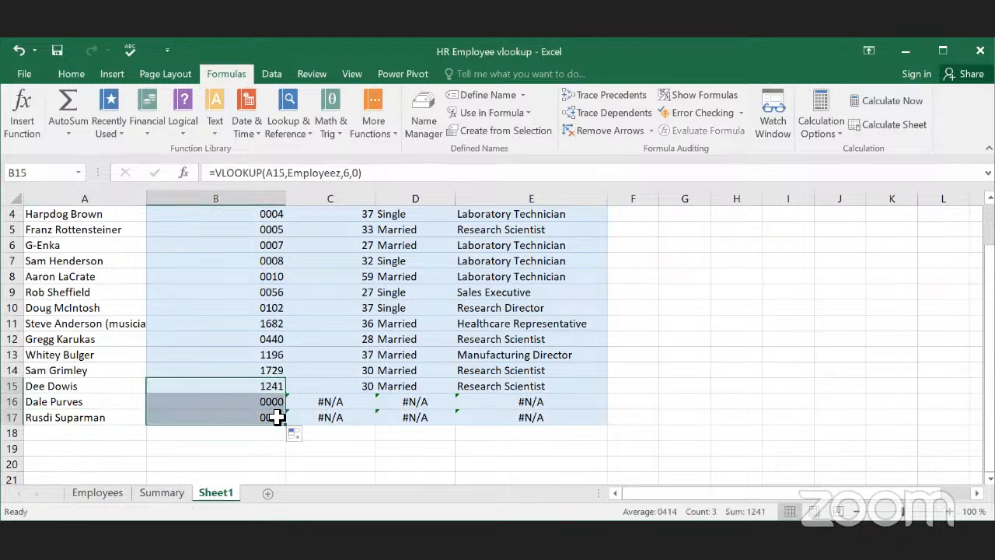
{"action": "left_click", "coordinate": [245, 438]}
{"action": "left_click", "coordinate": [267, 389]}
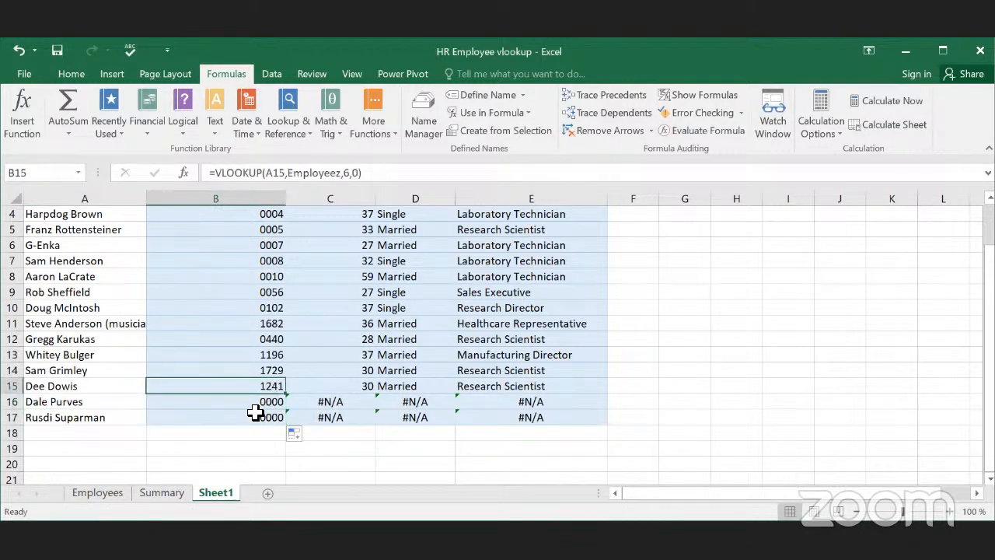
{"action": "left_click", "coordinate": [261, 402]}
{"action": "left_click", "coordinate": [269, 418]}
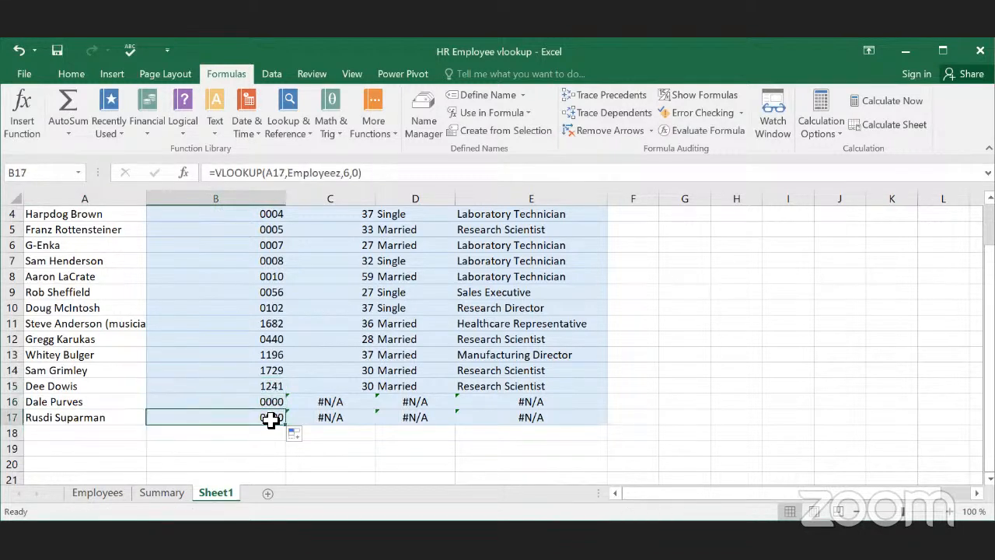
{"action": "left_click", "coordinate": [356, 391]}
{"action": "left_click_drag", "start_coordinate": [377, 394], "coordinate": [364, 424]}
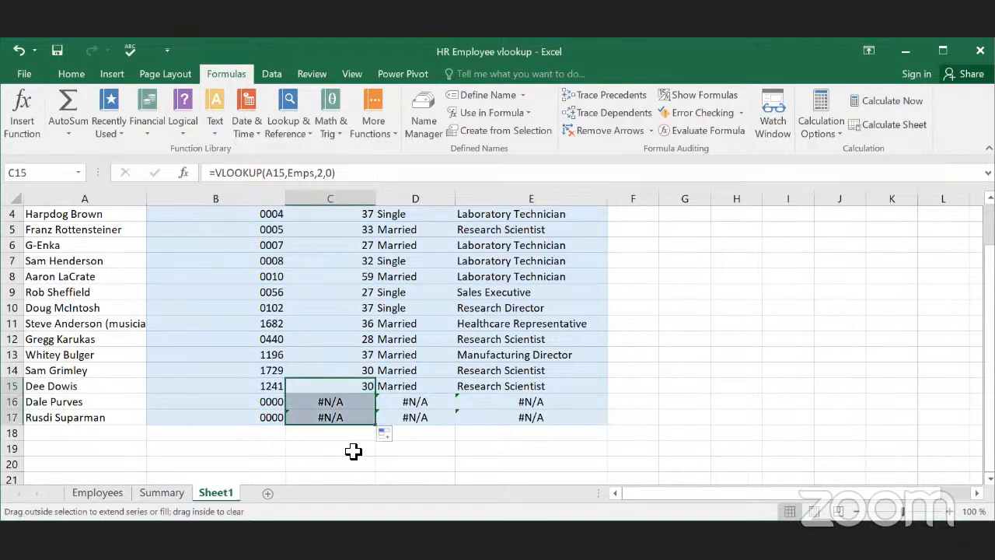
Step: Inspect the VLOOKUP formulas for employee number, age and job role in rows 16 and 17
{"action": "left_click", "coordinate": [166, 423]}
{"action": "left_click", "coordinate": [233, 401]}
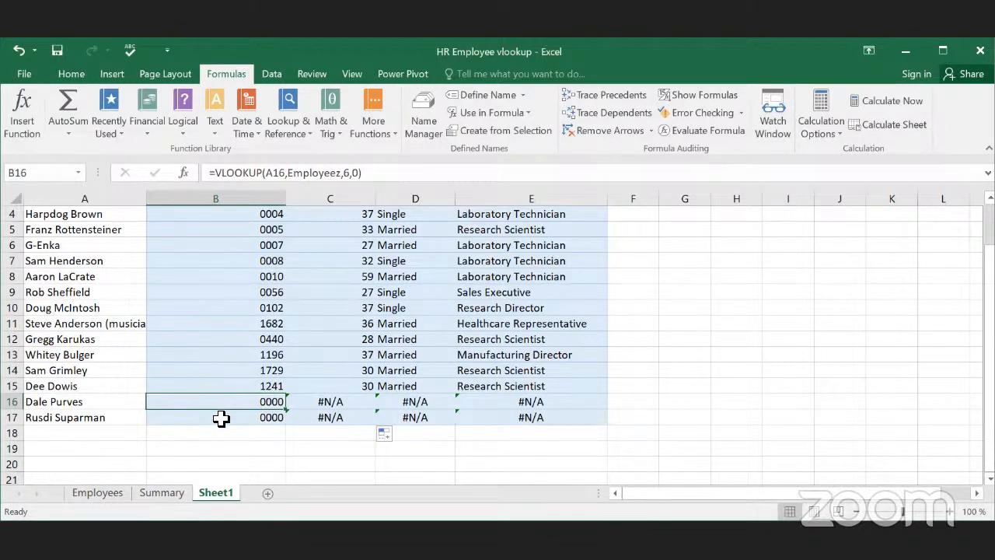
{"action": "left_click", "coordinate": [222, 417]}
{"action": "left_click", "coordinate": [341, 405]}
{"action": "left_click", "coordinate": [345, 418]}
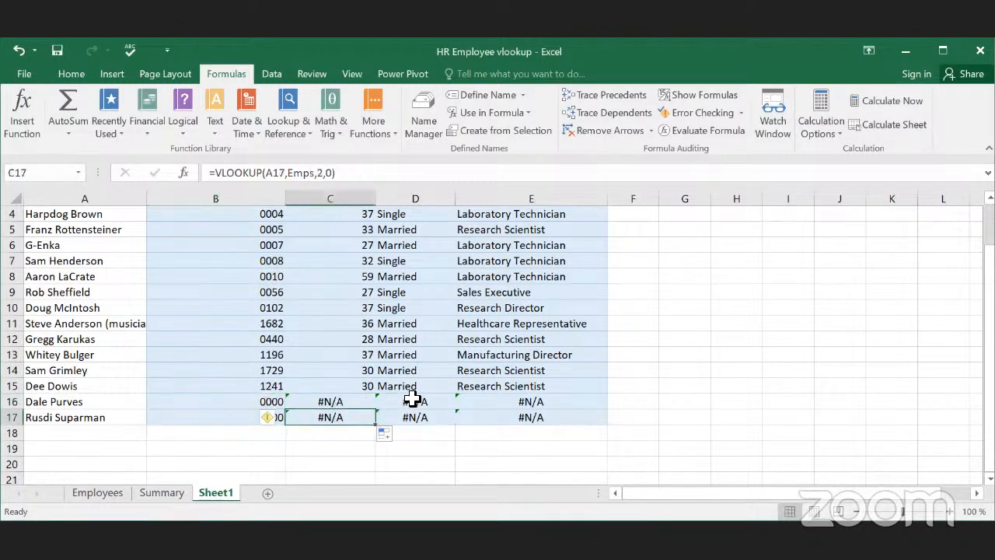
{"action": "left_click", "coordinate": [489, 386]}
{"action": "left_click", "coordinate": [562, 406]}
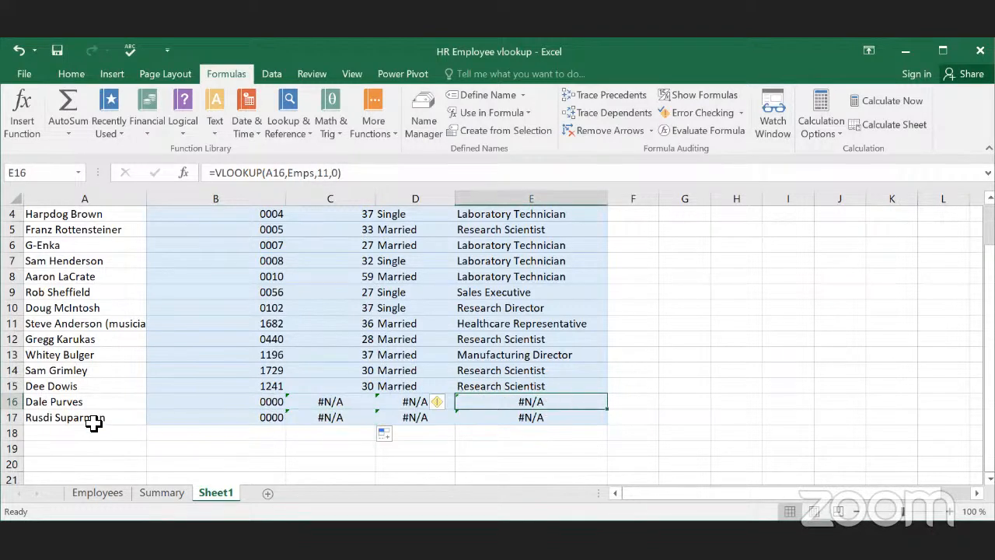
{"action": "left_click", "coordinate": [173, 403]}
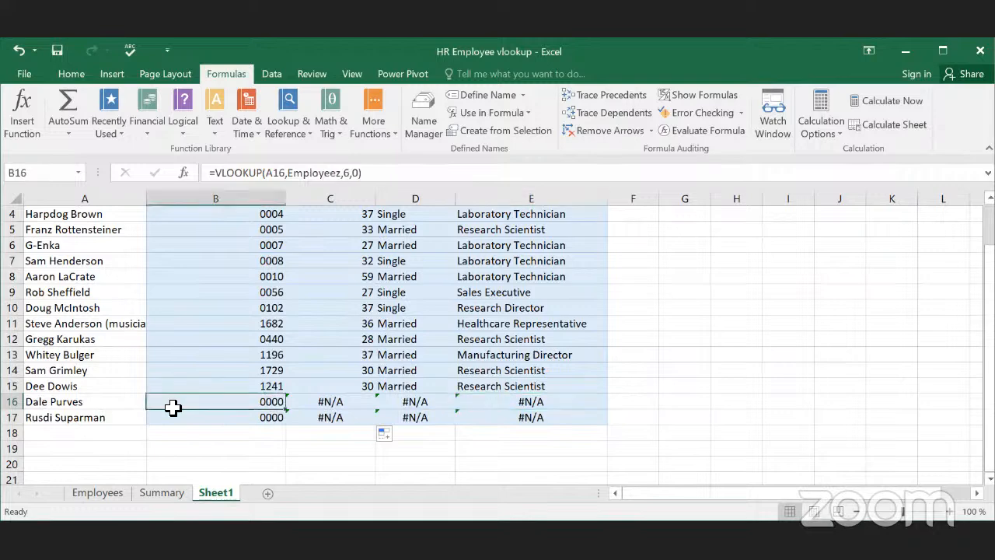
Step: Change the HLOOKUP row index in A16 to 907
{"action": "left_click", "coordinate": [113, 405]}
{"action": "double_click", "coordinate": [112, 404]}
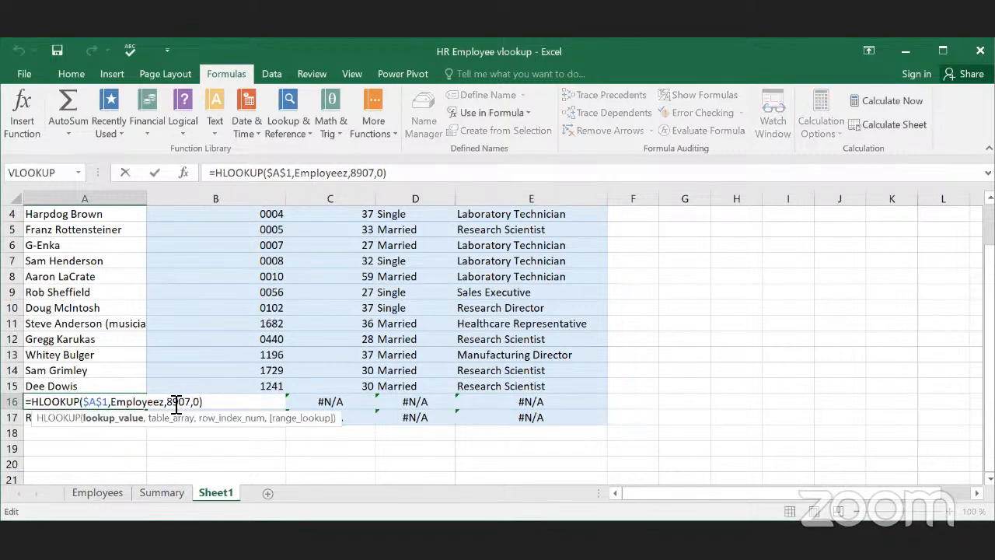
{"action": "left_click", "coordinate": [176, 404]}
{"action": "key", "text": "BackSpace"}
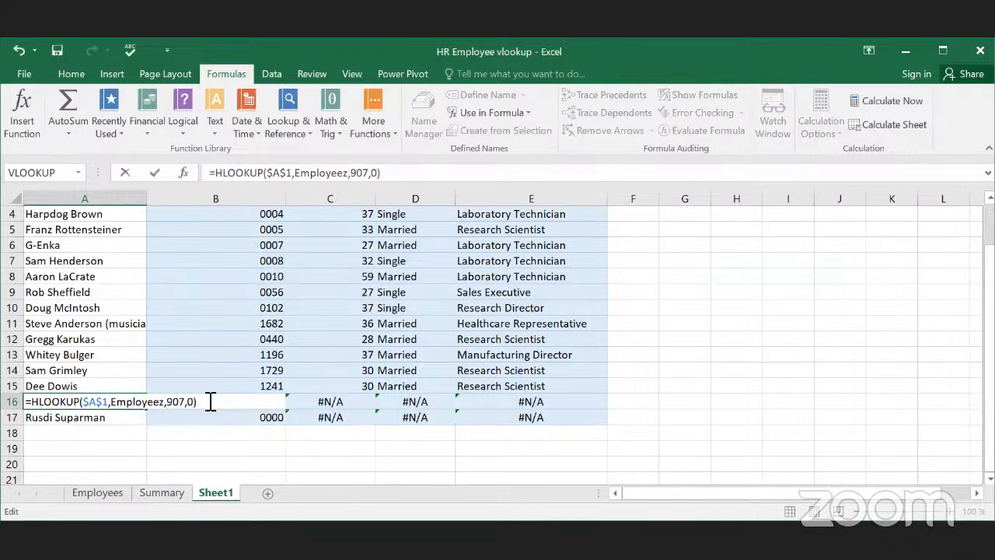
{"action": "key", "text": "Return"}
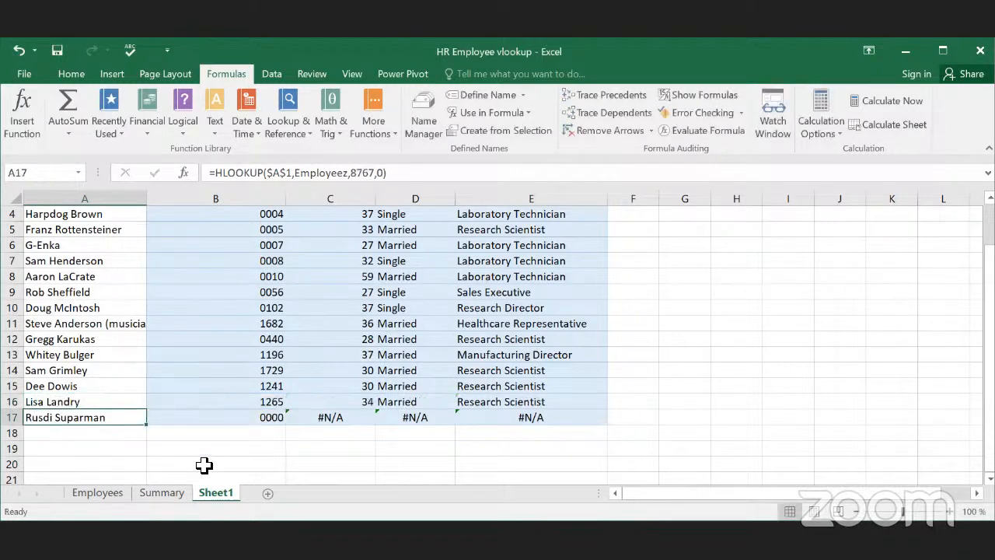
Step: Change the HLOOKUP row index in A17 to 867
{"action": "double_click", "coordinate": [118, 420]}
{"action": "left_click", "coordinate": [181, 418]}
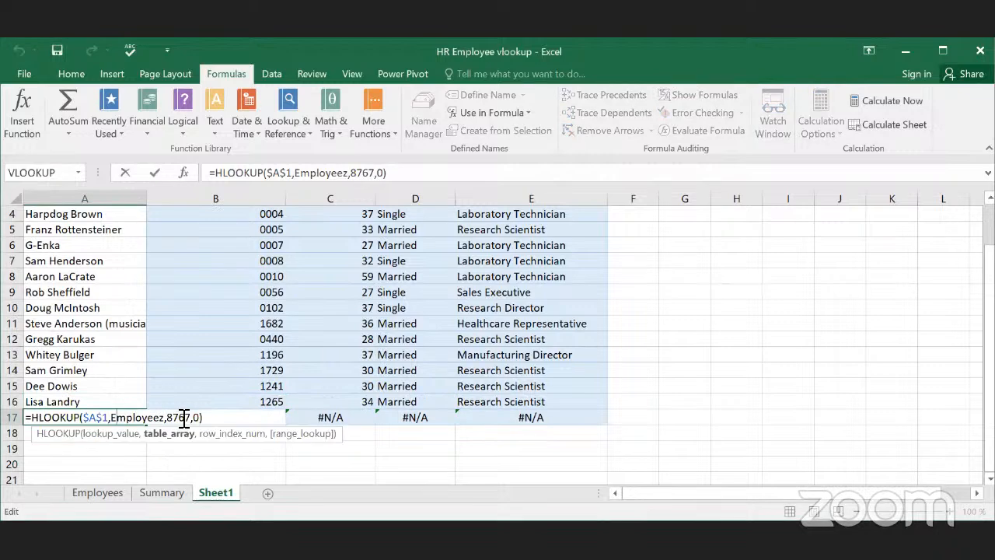
{"action": "key", "text": "BackSpace"}
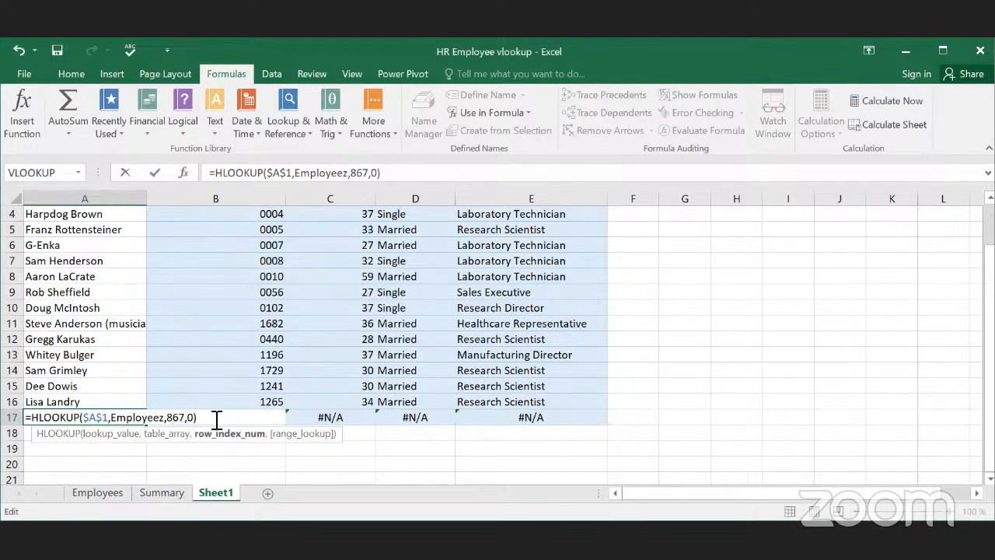
{"action": "key", "text": "Return"}
{"action": "left_click", "coordinate": [342, 449]}
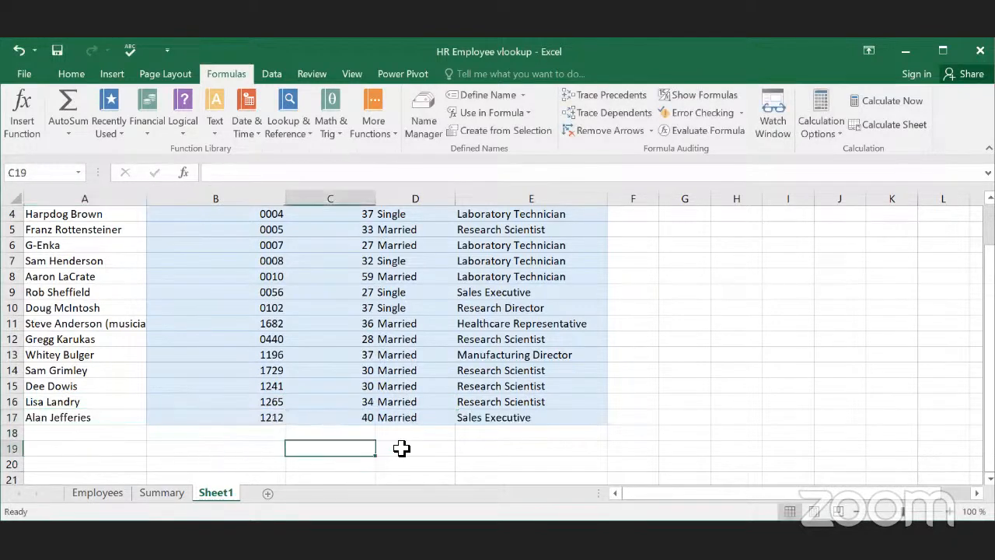
Step: Review the lookup results in rows 16 and 17 and select the table's data range A2:E17
{"action": "left_click_drag", "start_coordinate": [111, 417], "coordinate": [371, 438]}
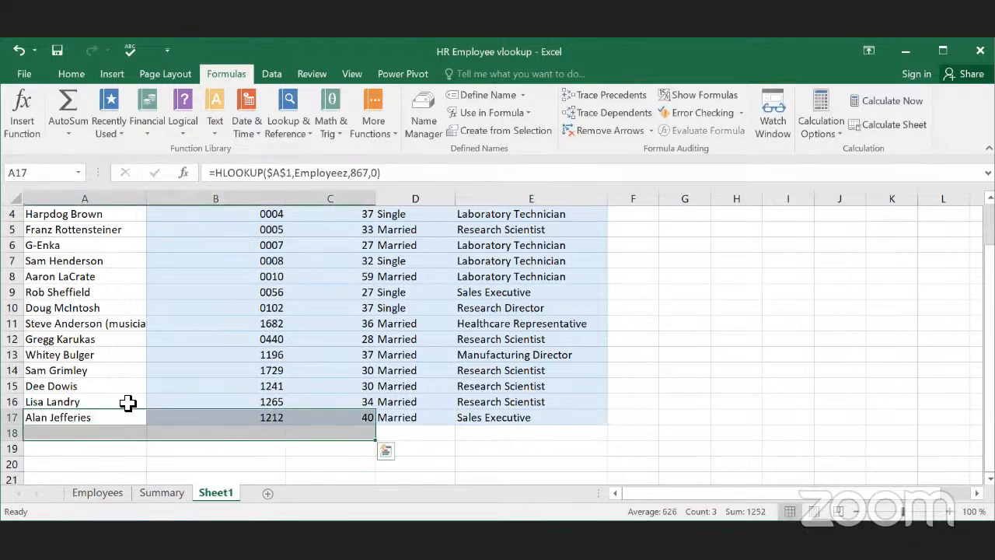
{"action": "left_click_drag", "start_coordinate": [128, 402], "coordinate": [493, 400]}
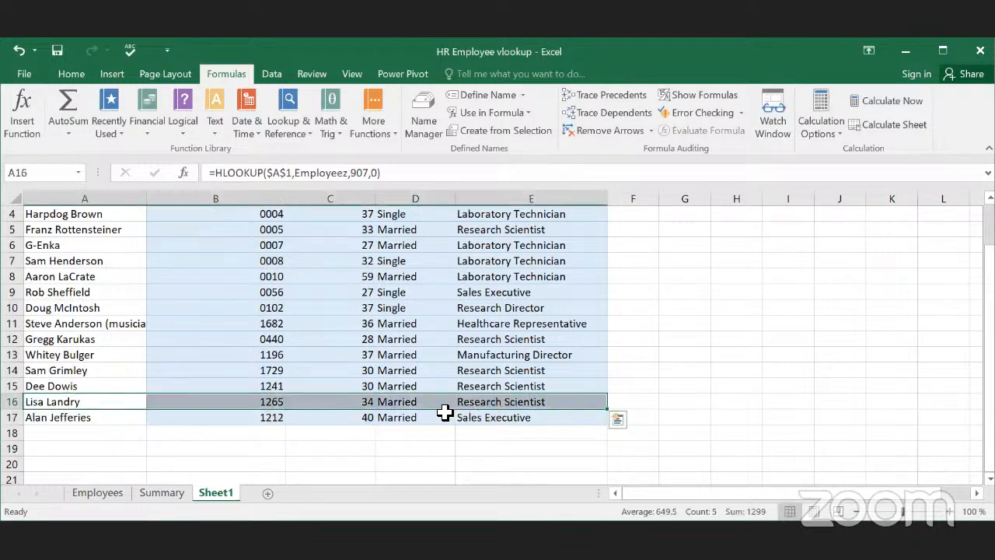
{"action": "scroll", "coordinate": [536, 422], "scroll_direction": "up", "scroll_amount": 1}
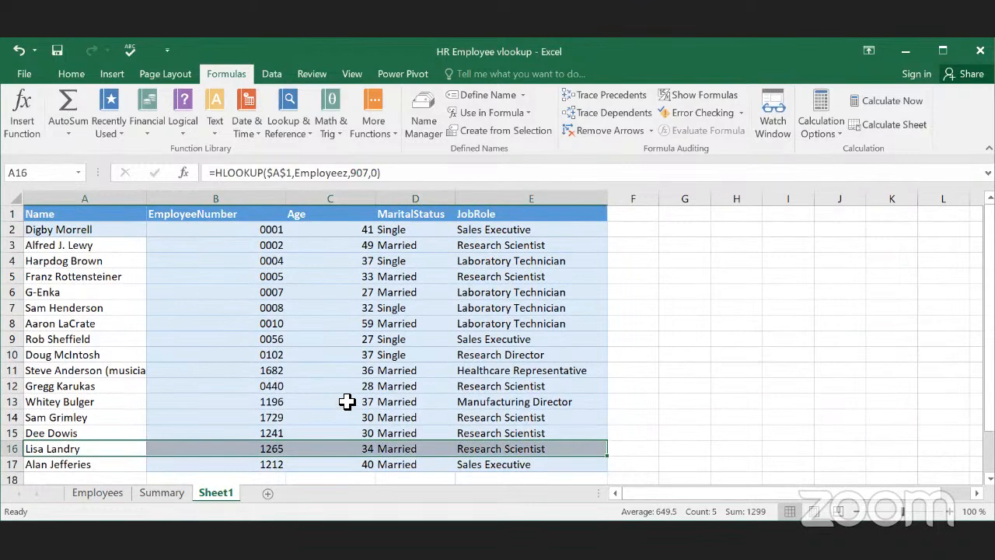
{"action": "scroll", "coordinate": [365, 400], "scroll_direction": "down", "scroll_amount": 2}
{"action": "scroll", "coordinate": [549, 420], "scroll_direction": "up", "scroll_amount": 2}
{"action": "left_click_drag", "start_coordinate": [563, 467], "coordinate": [544, 449]}
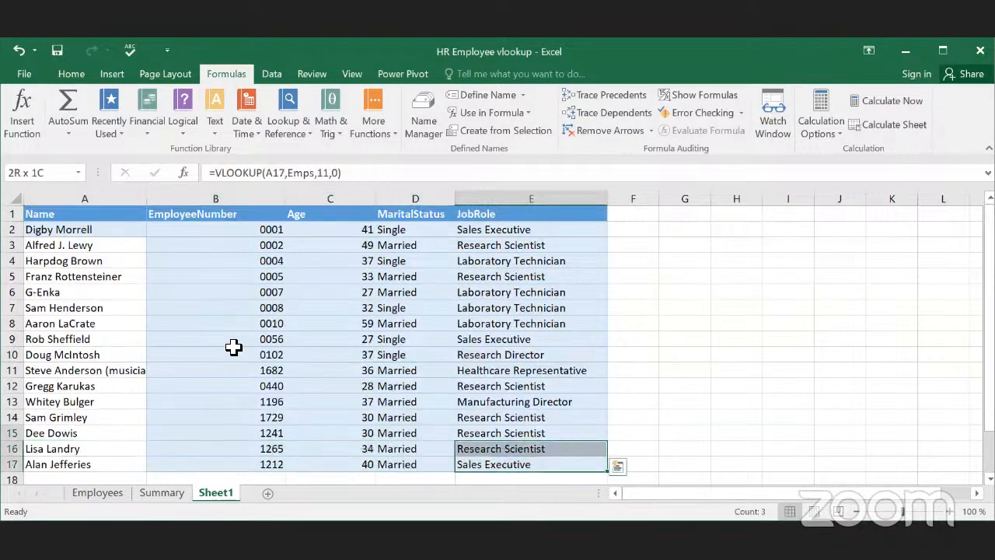
{"action": "left_click_drag", "start_coordinate": [233, 347], "coordinate": [38, 224]}
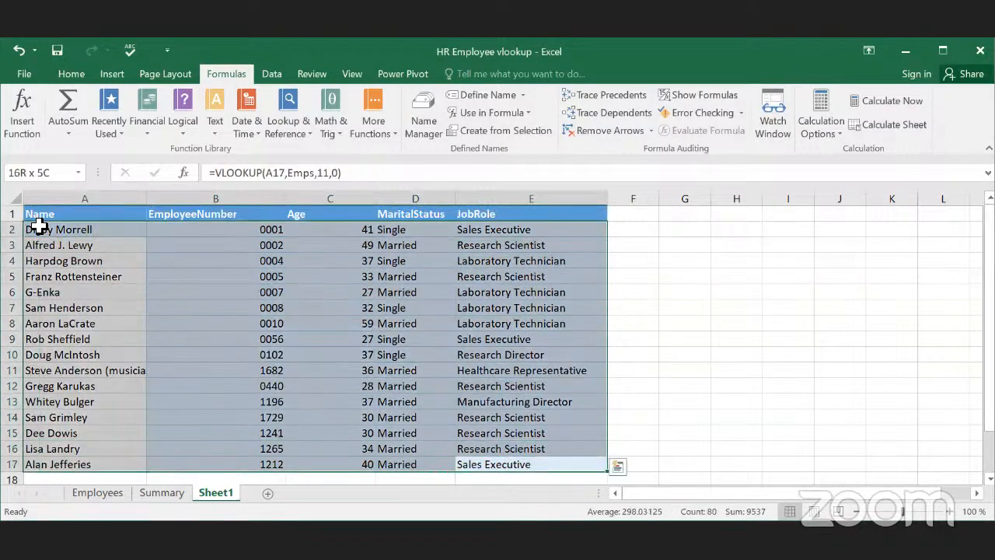
{"action": "left_click", "coordinate": [259, 289]}
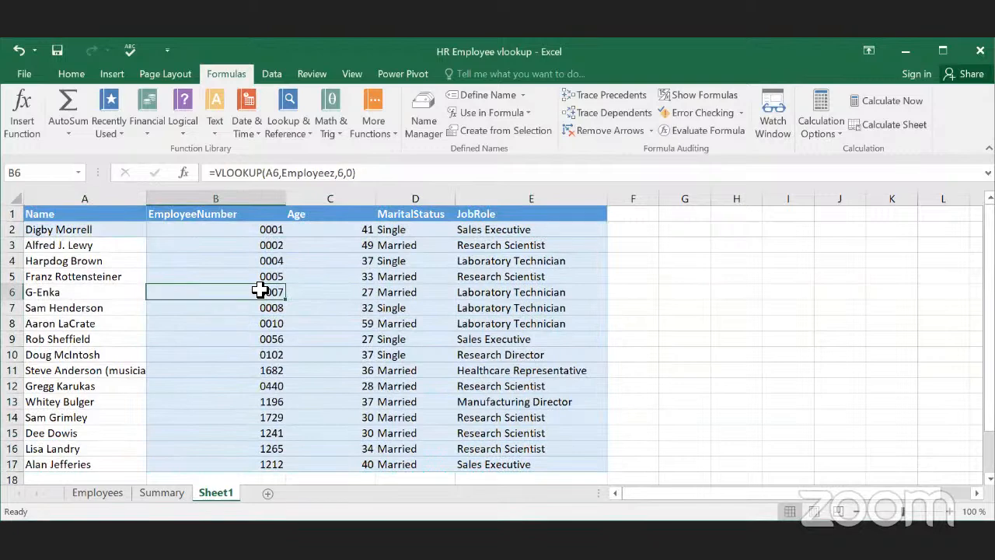
{"action": "left_click_drag", "start_coordinate": [739, 449], "coordinate": [255, 323]}
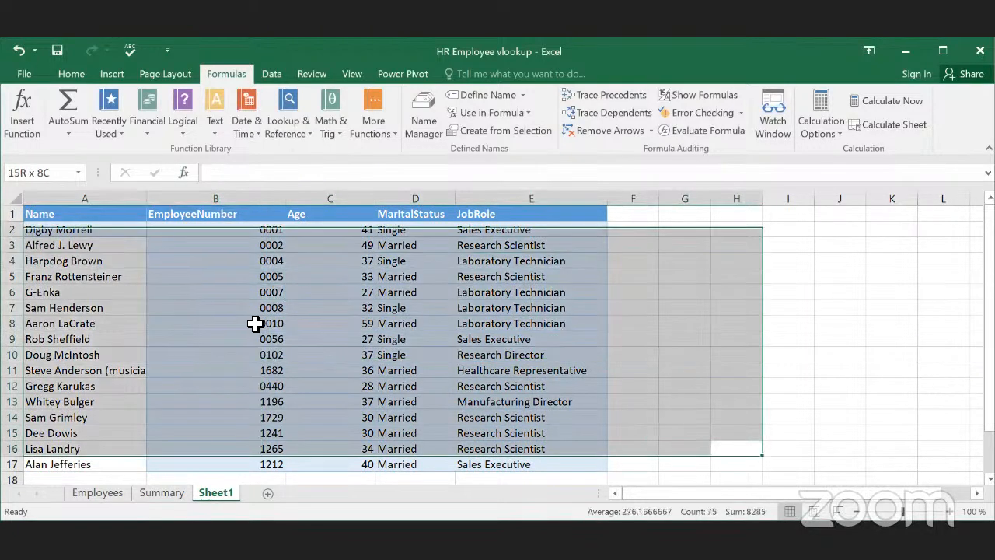
{"action": "left_click", "coordinate": [255, 324]}
{"action": "left_click_drag", "start_coordinate": [730, 464], "coordinate": [69, 232]}
{"action": "left_click", "coordinate": [329, 308]}
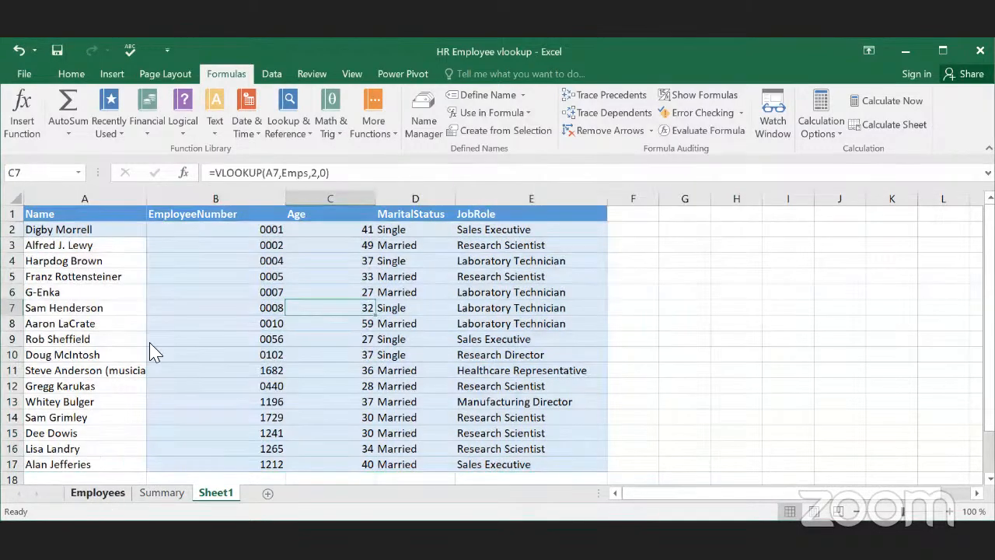
Step: Look through the employee records on the Employees sheet, including the Department column, and return to the header row
{"action": "left_click", "coordinate": [98, 493]}
{"action": "scroll", "coordinate": [343, 407], "scroll_direction": "up", "scroll_amount": 4}
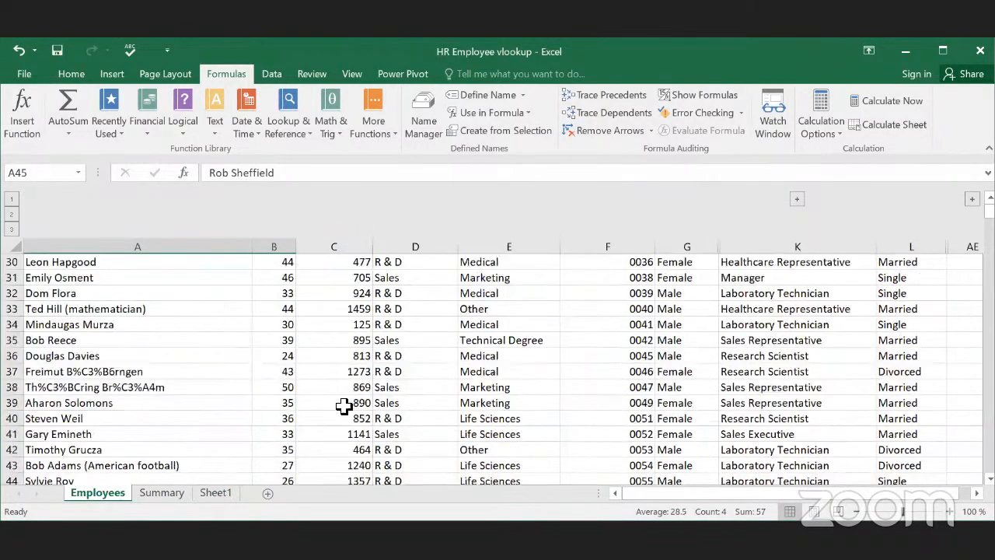
{"action": "scroll", "coordinate": [389, 410], "scroll_direction": "up", "scroll_amount": 4}
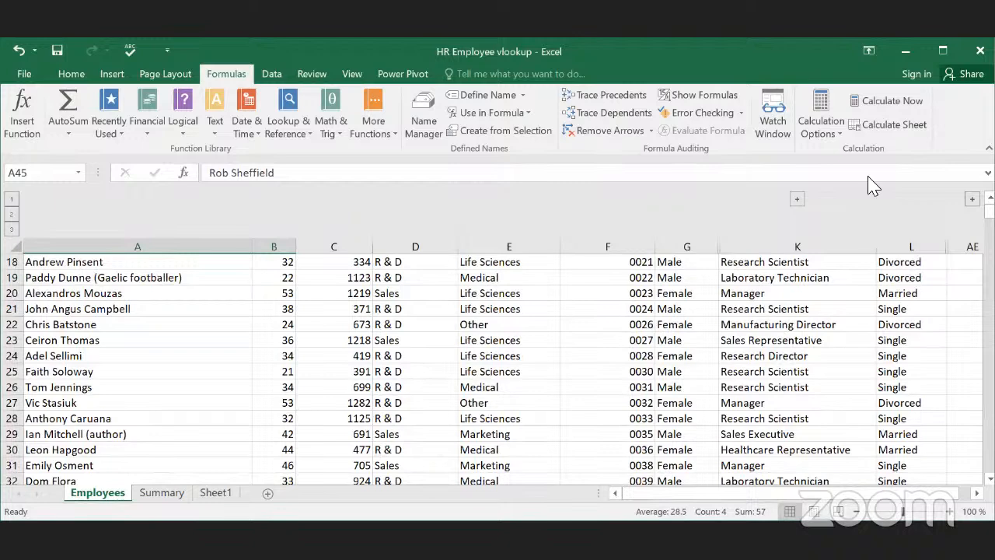
{"action": "scroll", "coordinate": [662, 260], "scroll_direction": "up", "scroll_amount": 6}
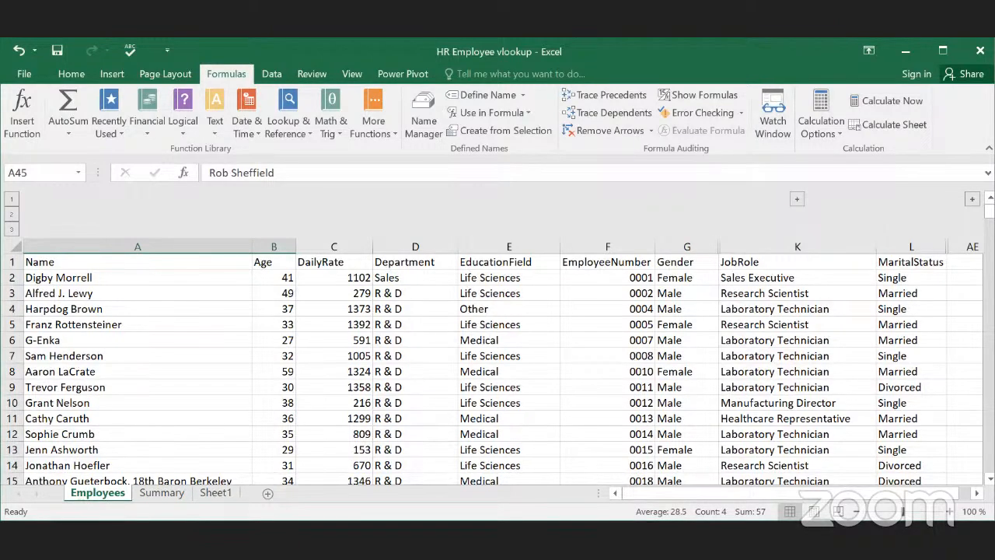
{"action": "key", "text": "alt+Tab"}
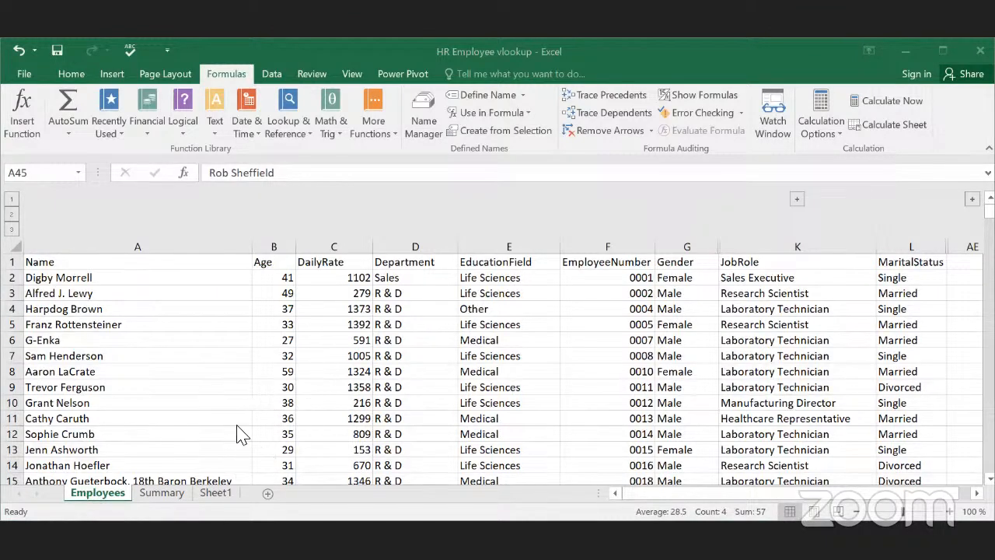
{"action": "left_click", "coordinate": [404, 389]}
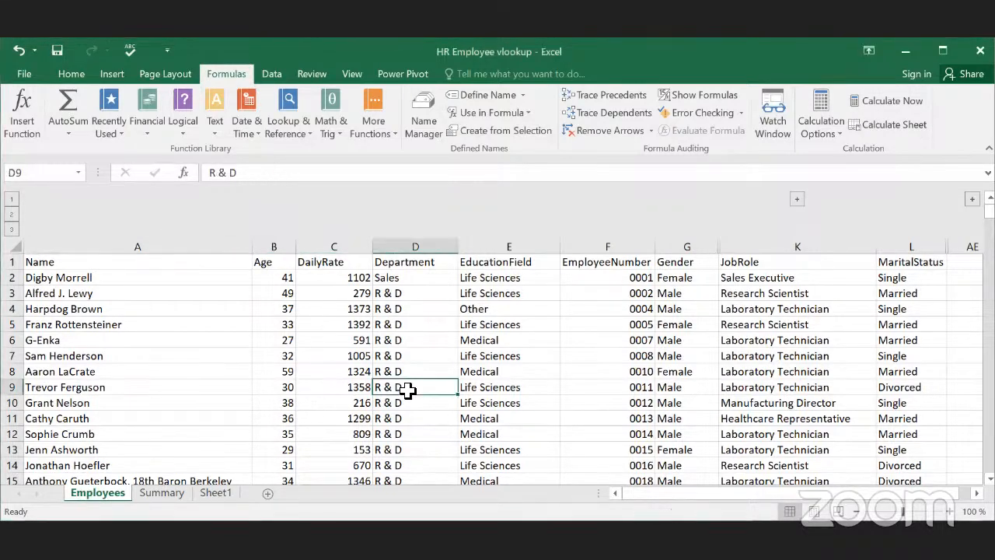
{"action": "scroll", "coordinate": [410, 392], "scroll_direction": "down", "scroll_amount": 3}
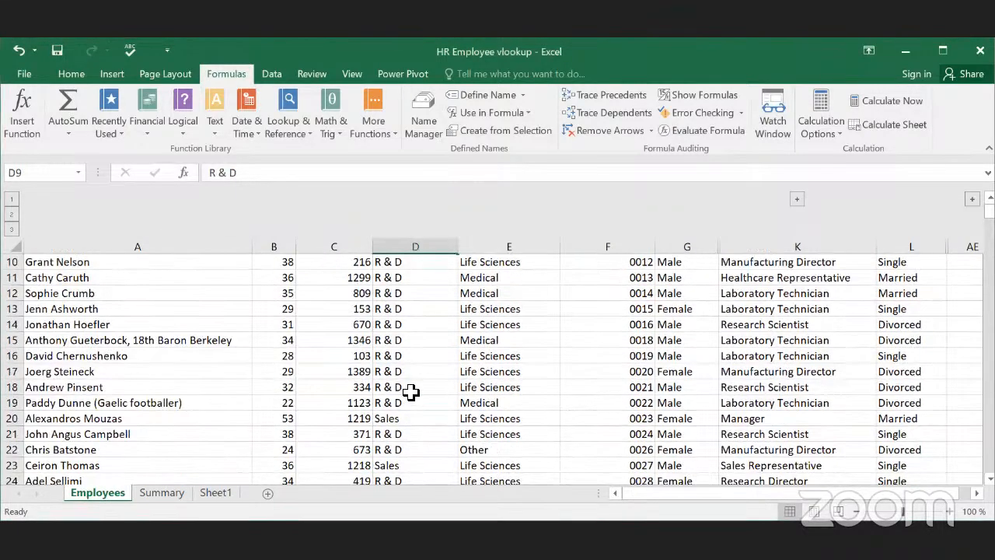
{"action": "scroll", "coordinate": [411, 393], "scroll_direction": "down", "scroll_amount": 6}
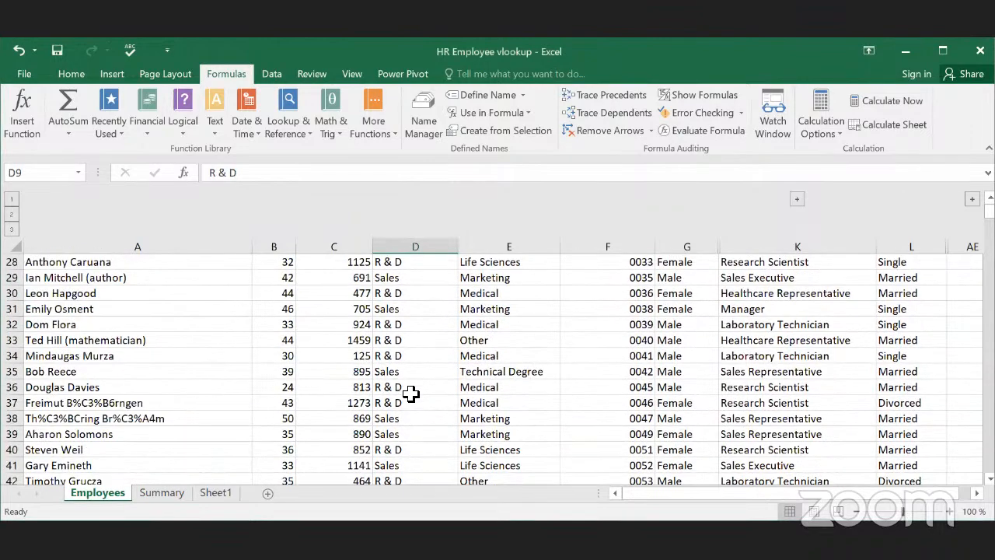
{"action": "scroll", "coordinate": [410, 393], "scroll_direction": "down", "scroll_amount": 3}
{"action": "scroll", "coordinate": [411, 392], "scroll_direction": "up", "scroll_amount": 3}
{"action": "left_click", "coordinate": [423, 262]}
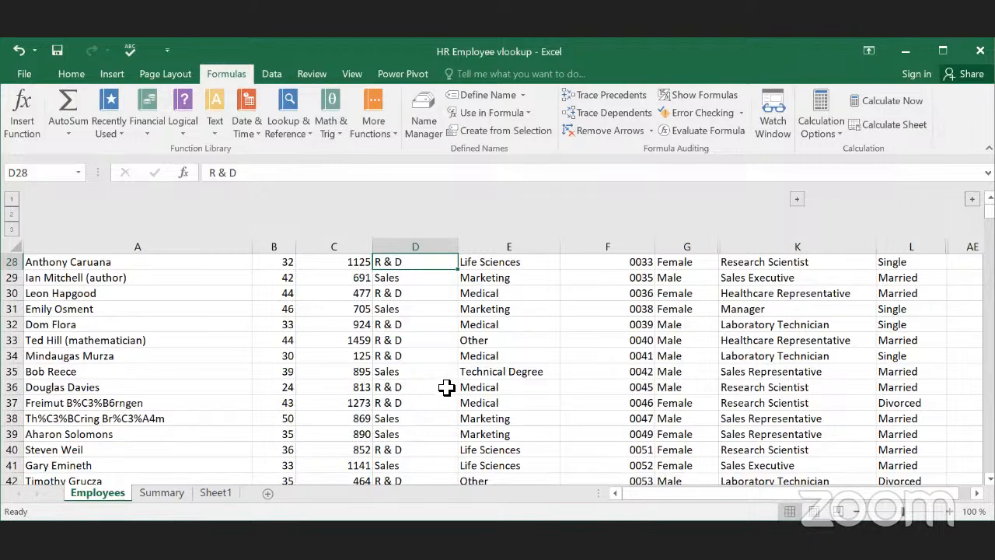
{"action": "scroll", "coordinate": [447, 389], "scroll_direction": "up", "scroll_amount": 9}
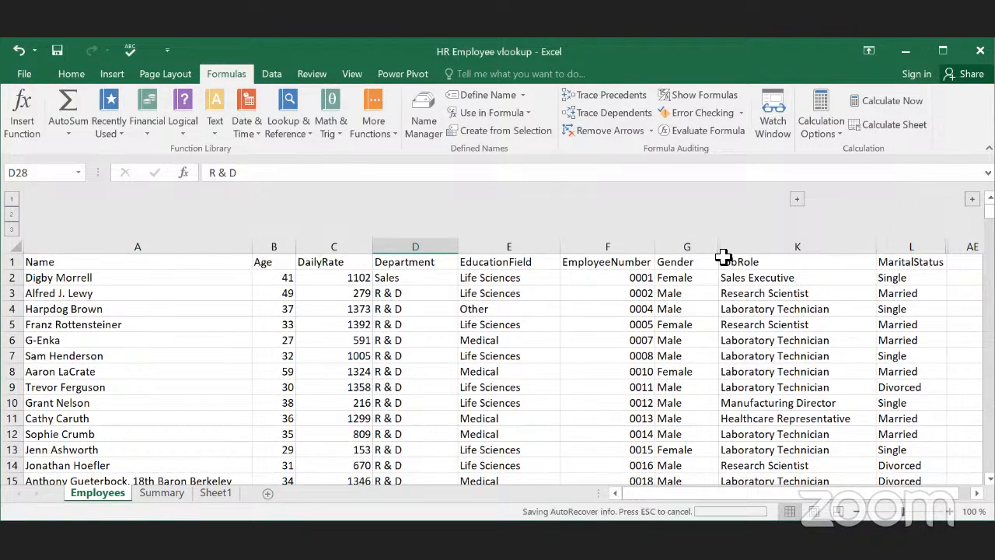
Step: Expand the two collapsed column groups on the Employees sheet
{"action": "left_click", "coordinate": [800, 200]}
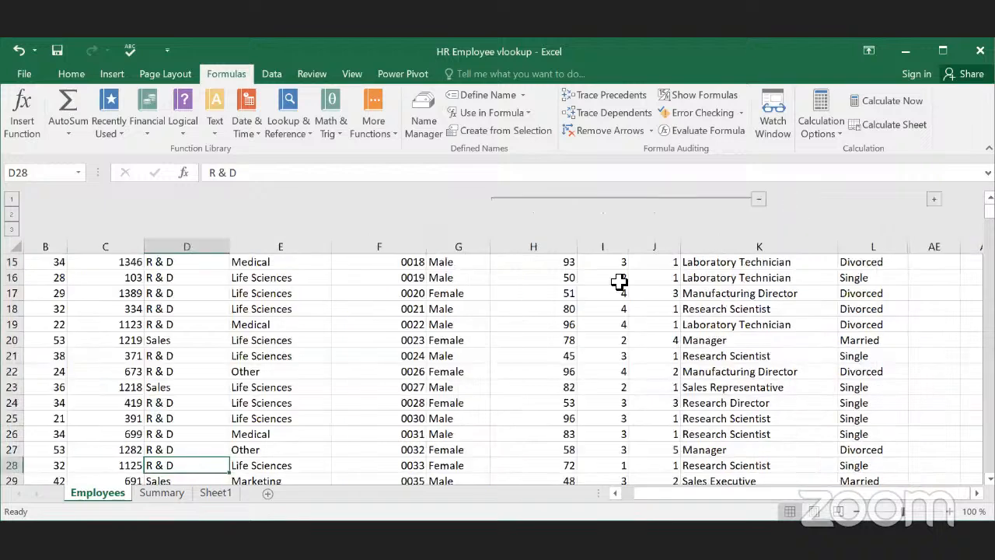
{"action": "left_click", "coordinate": [938, 201]}
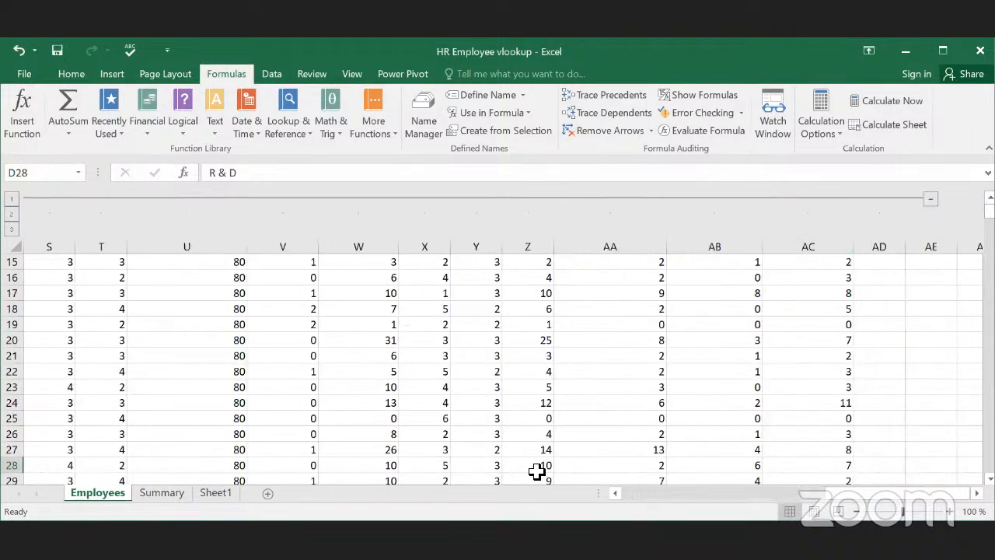
{"action": "left_click_drag", "start_coordinate": [849, 495], "coordinate": [583, 482]}
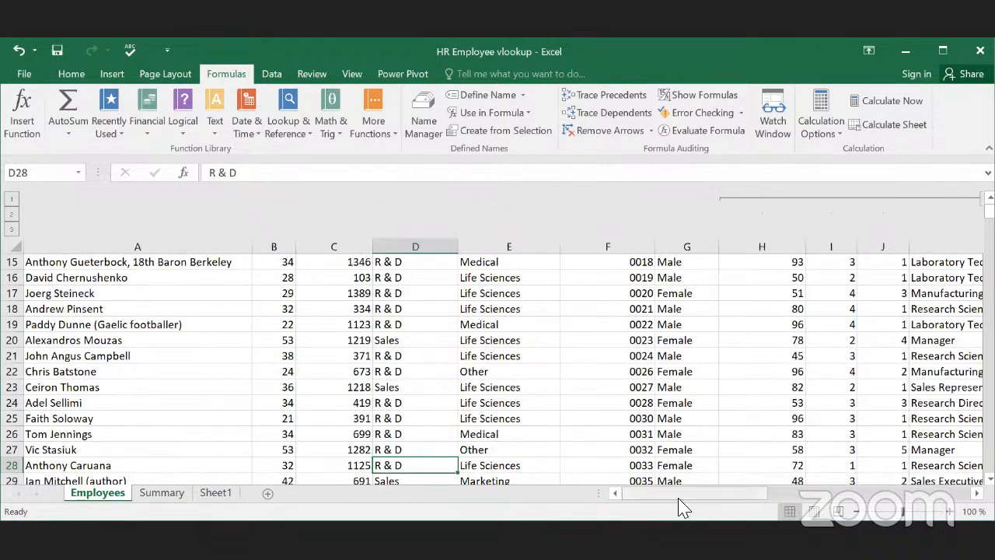
{"action": "left_click_drag", "start_coordinate": [736, 499], "coordinate": [740, 500]}
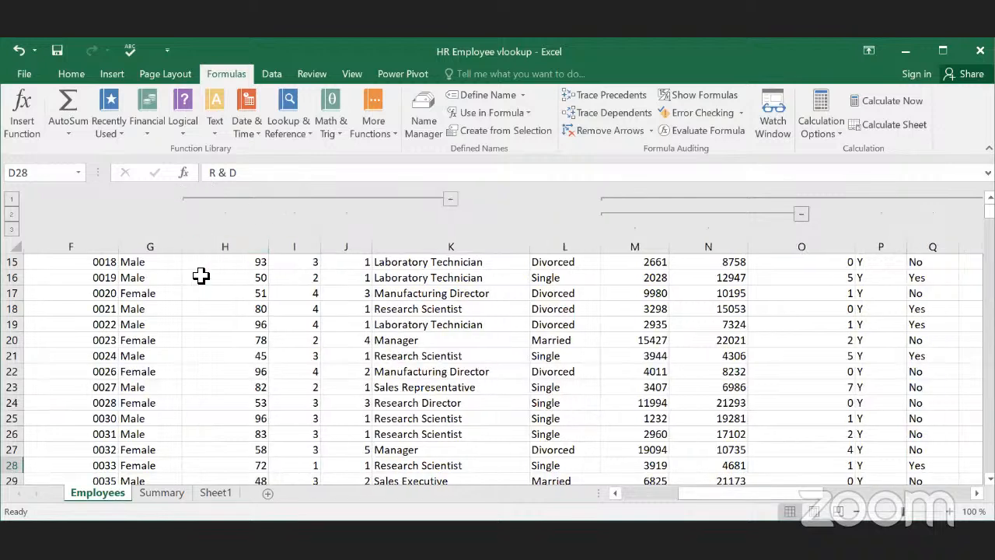
Step: Ungroup columns H through K on the Employees sheet
{"action": "left_click", "coordinate": [198, 250]}
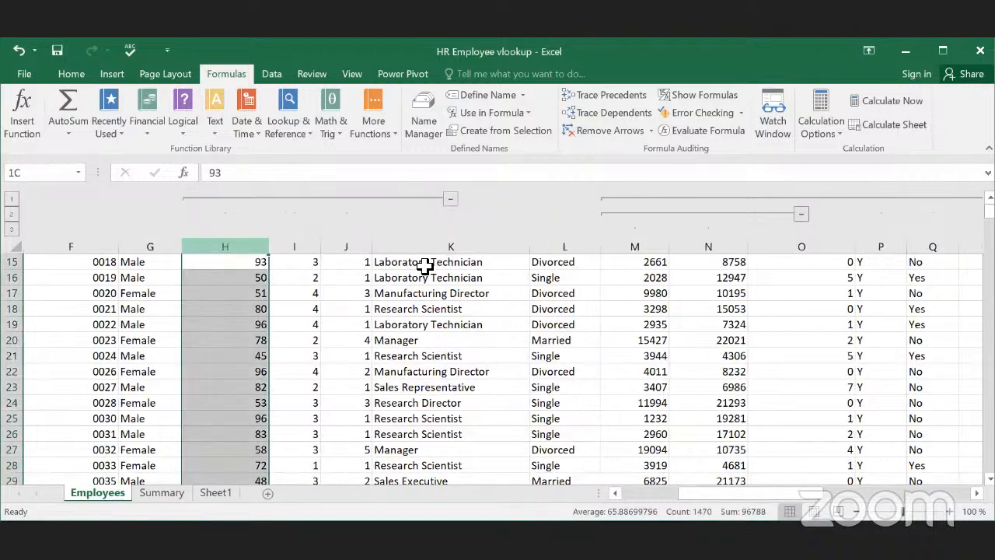
{"action": "left_click_drag", "start_coordinate": [477, 270], "coordinate": [479, 270]}
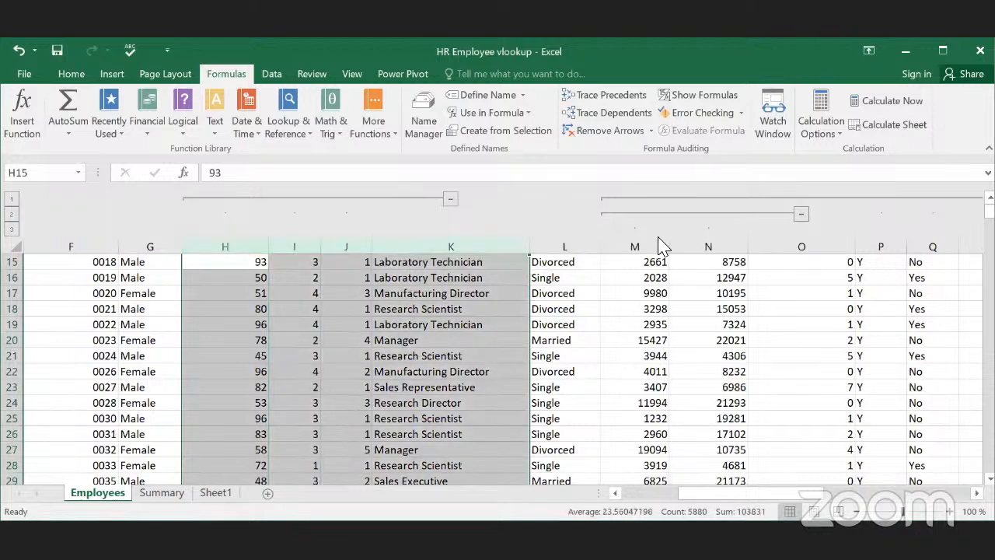
{"action": "left_click", "coordinate": [271, 74]}
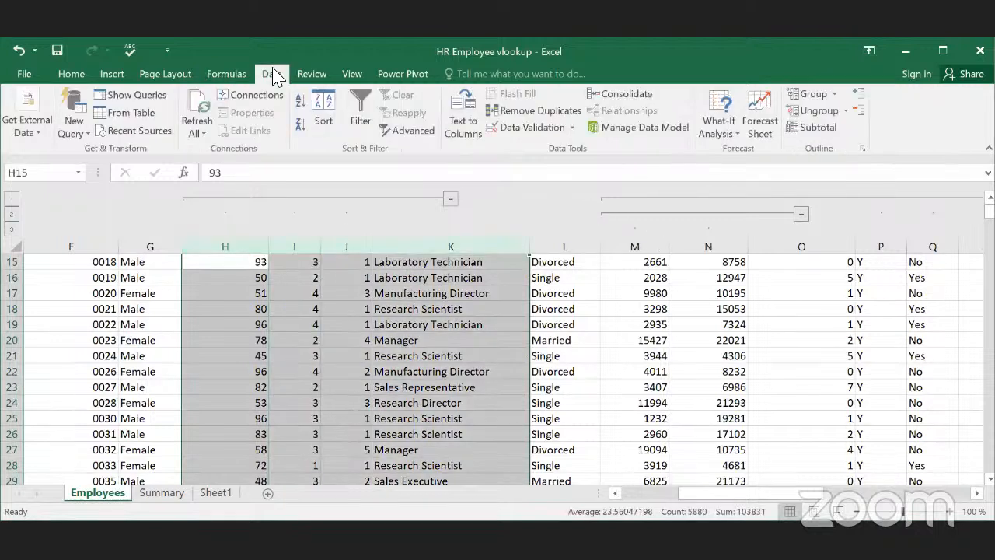
{"action": "left_click", "coordinate": [815, 111]}
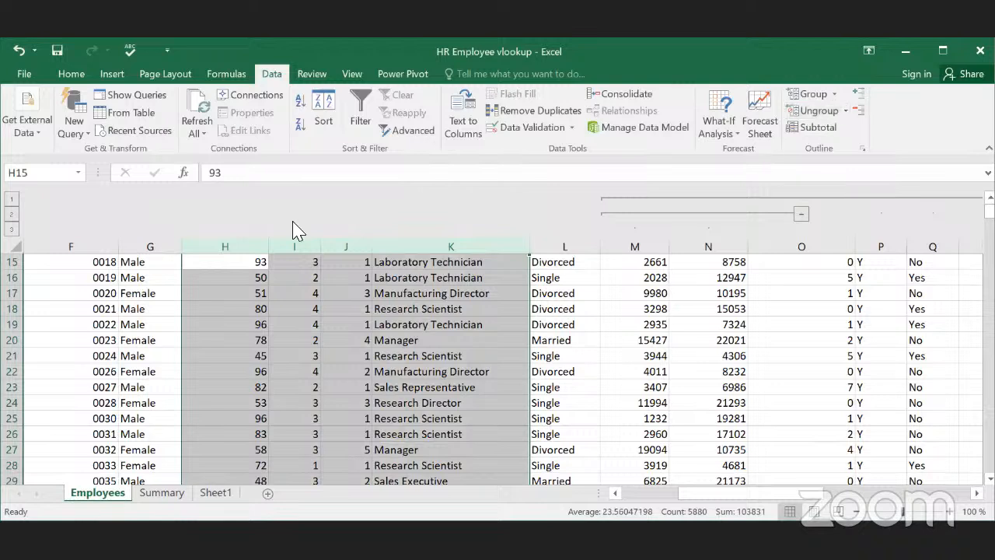
Step: Ungroup columns M through O by one outline level
{"action": "left_click", "coordinate": [660, 358]}
{"action": "left_click_drag", "start_coordinate": [613, 262], "coordinate": [759, 286]}
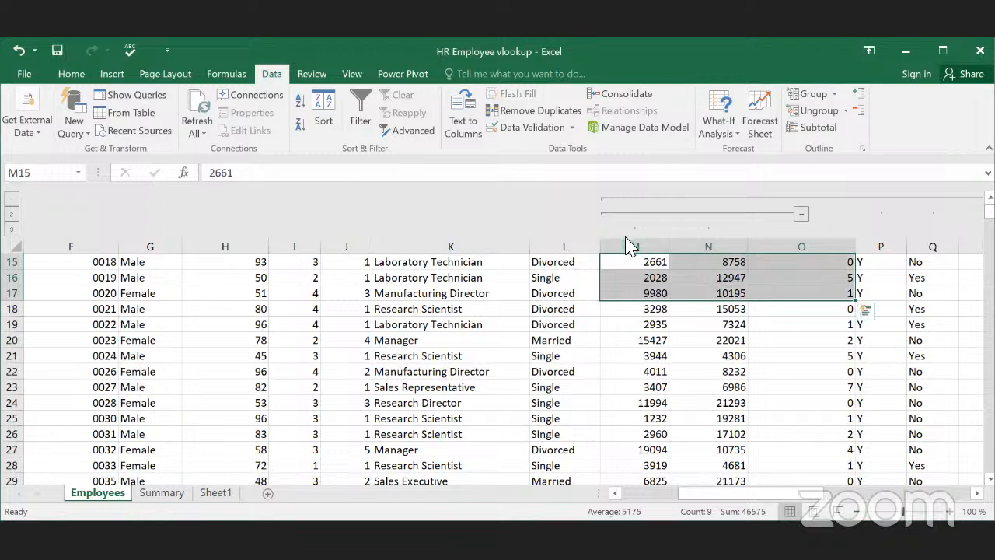
{"action": "left_click_drag", "start_coordinate": [633, 246], "coordinate": [836, 262]}
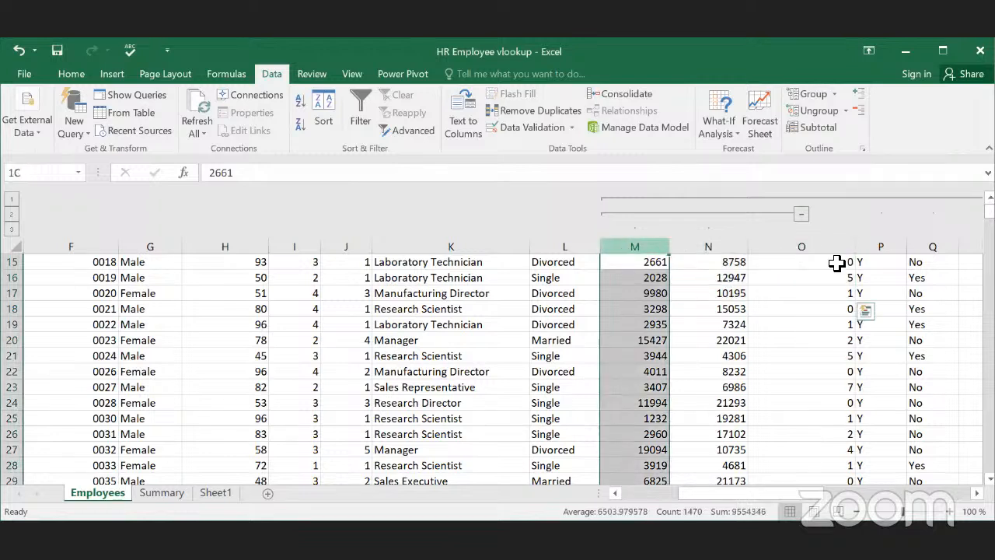
{"action": "left_click", "coordinate": [812, 116]}
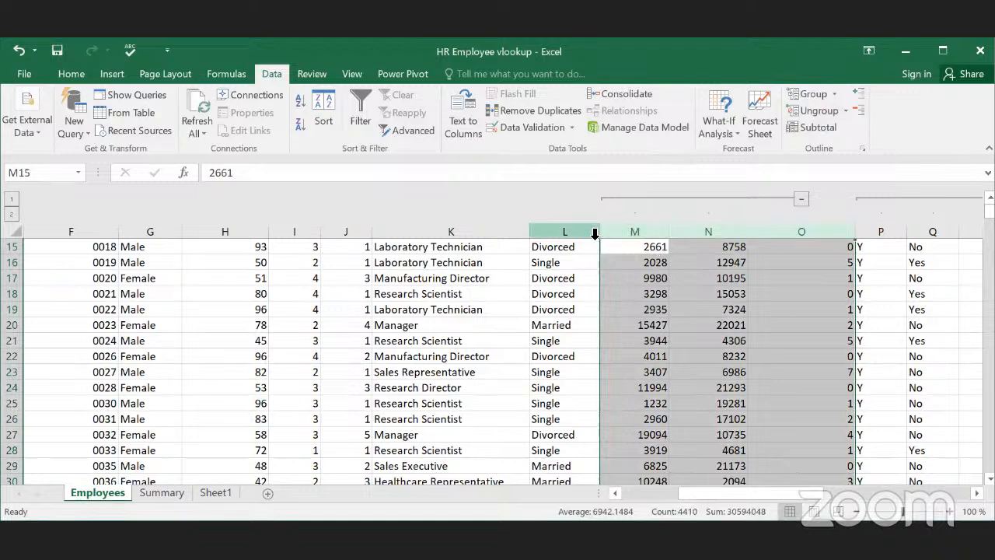
Step: Remove the remaining outline level from columns M and N
{"action": "left_click_drag", "start_coordinate": [622, 230], "coordinate": [707, 261]}
{"action": "left_click", "coordinate": [813, 110]}
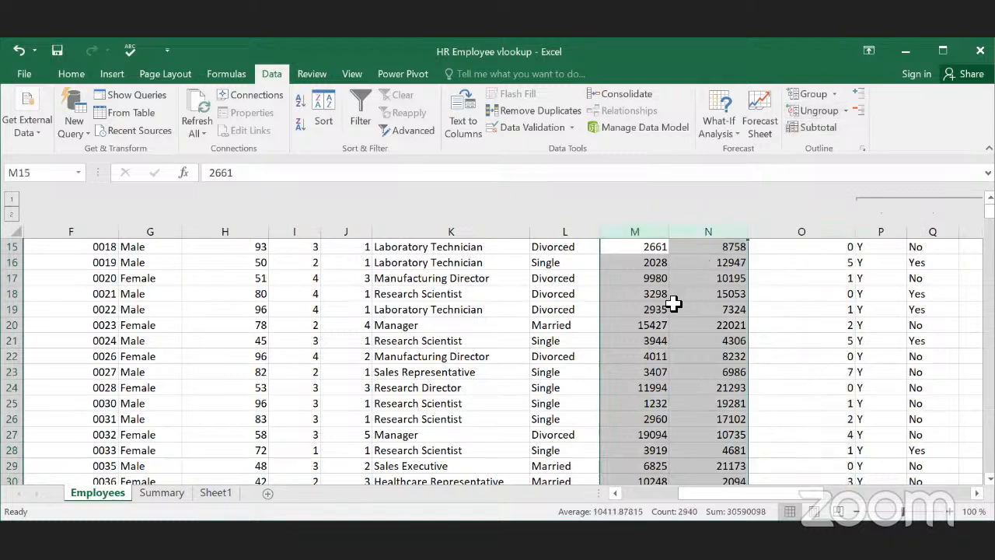
{"action": "left_click", "coordinate": [703, 309]}
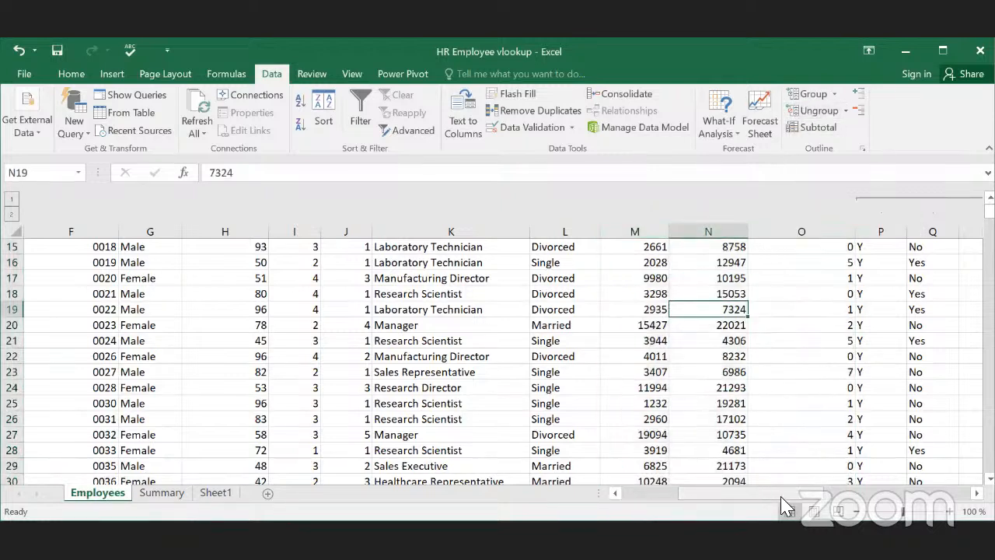
Step: Ungroup columns P through AE to clear the last column outline on the sheet
{"action": "left_click_drag", "start_coordinate": [697, 494], "coordinate": [822, 502]}
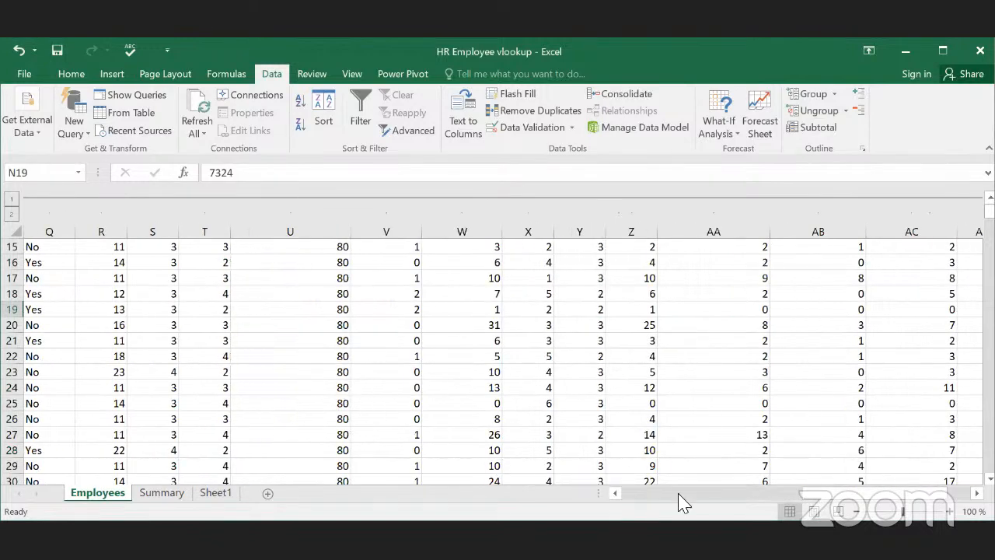
{"action": "left_click_drag", "start_coordinate": [906, 502], "coordinate": [855, 505]}
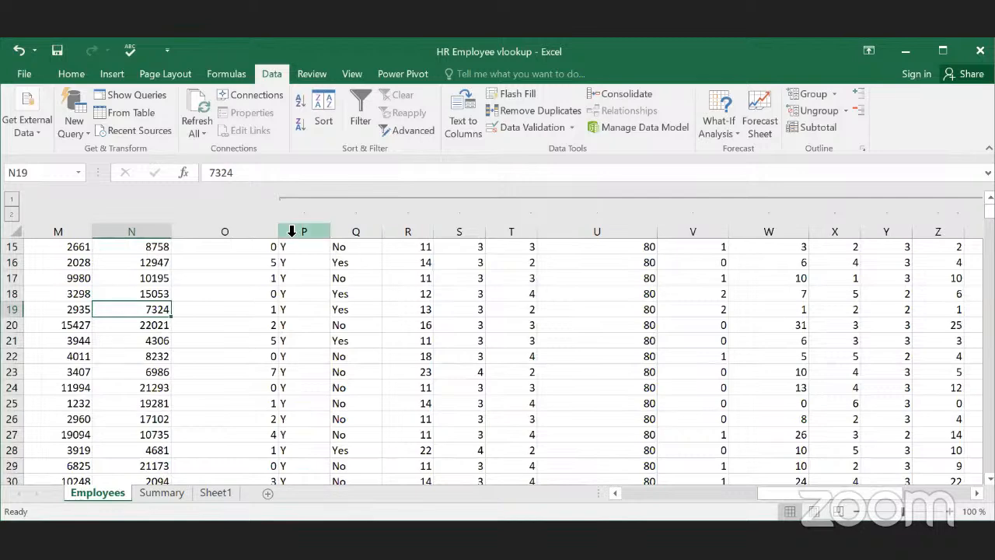
{"action": "left_click", "coordinate": [304, 232]}
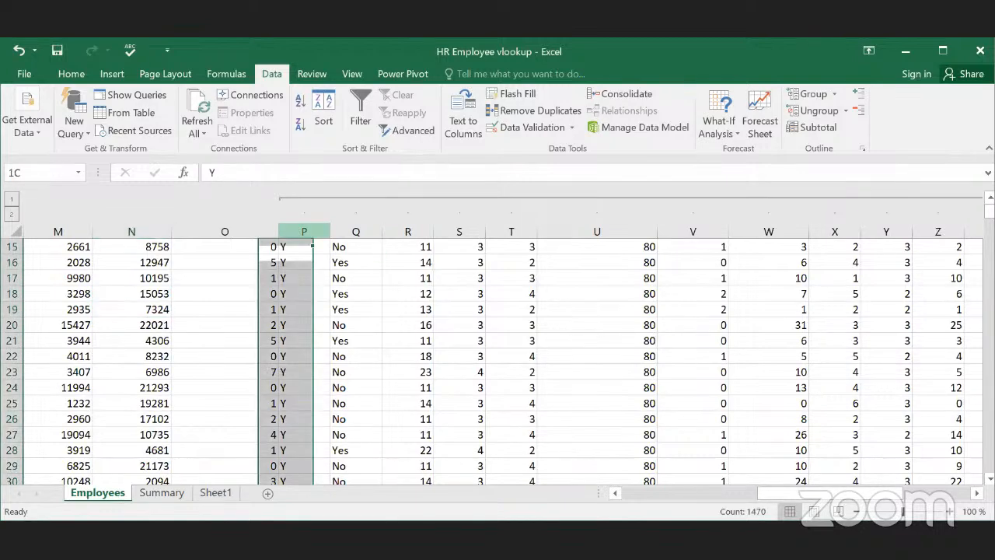
{"action": "left_click_drag", "start_coordinate": [304, 231], "coordinate": [869, 352]}
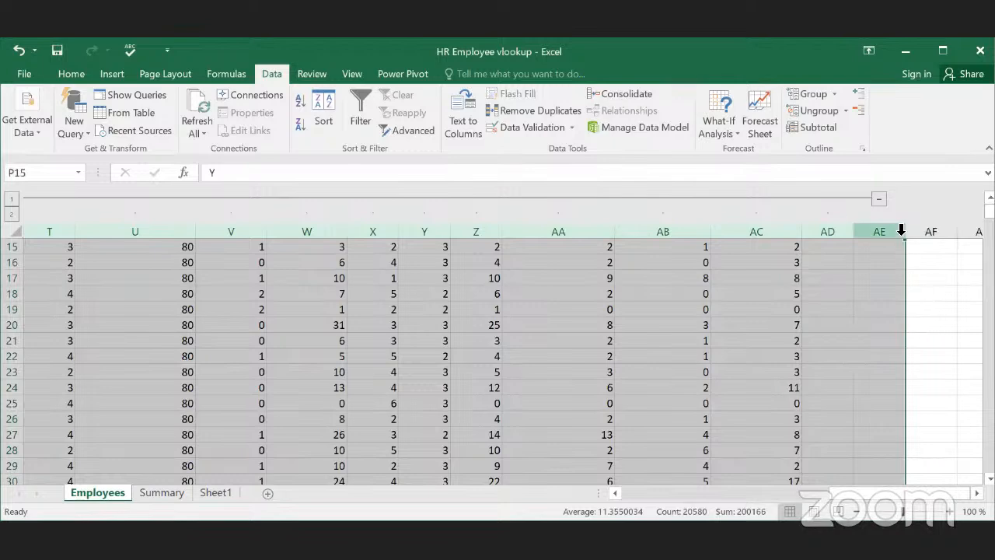
{"action": "left_click", "coordinate": [812, 115]}
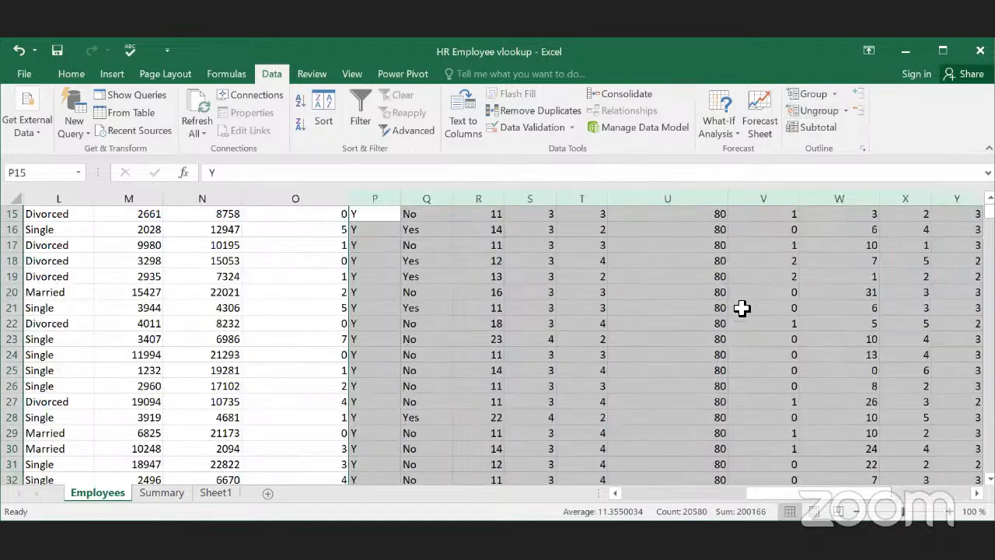
{"action": "left_click", "coordinate": [739, 330]}
Step: Group columns D through I, from Department to JobInvolvement, on the Employees sheet
{"action": "scroll", "coordinate": [742, 337], "scroll_direction": "up", "scroll_amount": 5}
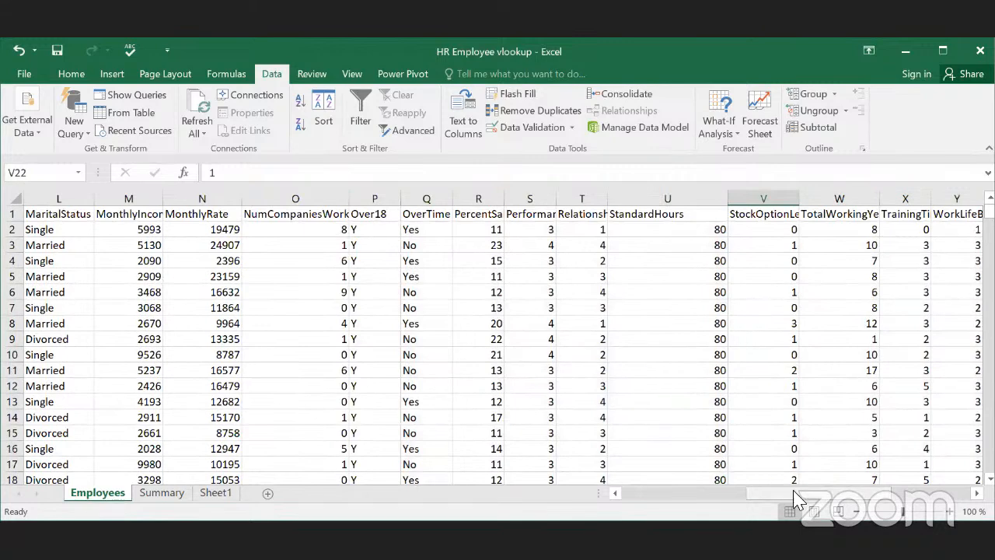
{"action": "left_click_drag", "start_coordinate": [797, 500], "coordinate": [595, 493]}
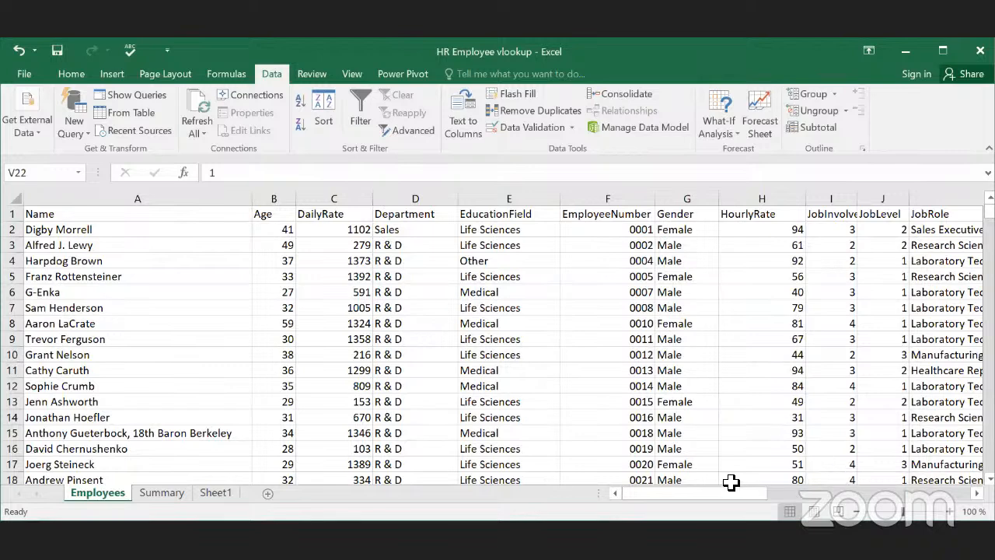
{"action": "left_click_drag", "start_coordinate": [731, 498], "coordinate": [627, 488]}
{"action": "left_click", "coordinate": [393, 194]}
{"action": "left_click_drag", "start_coordinate": [770, 255], "coordinate": [874, 266]}
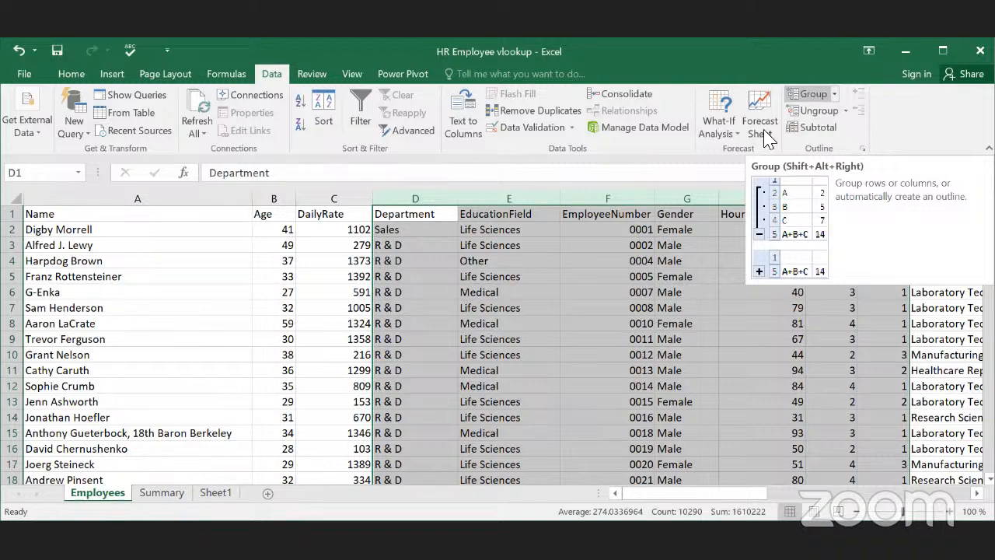
{"action": "left_click", "coordinate": [412, 199]}
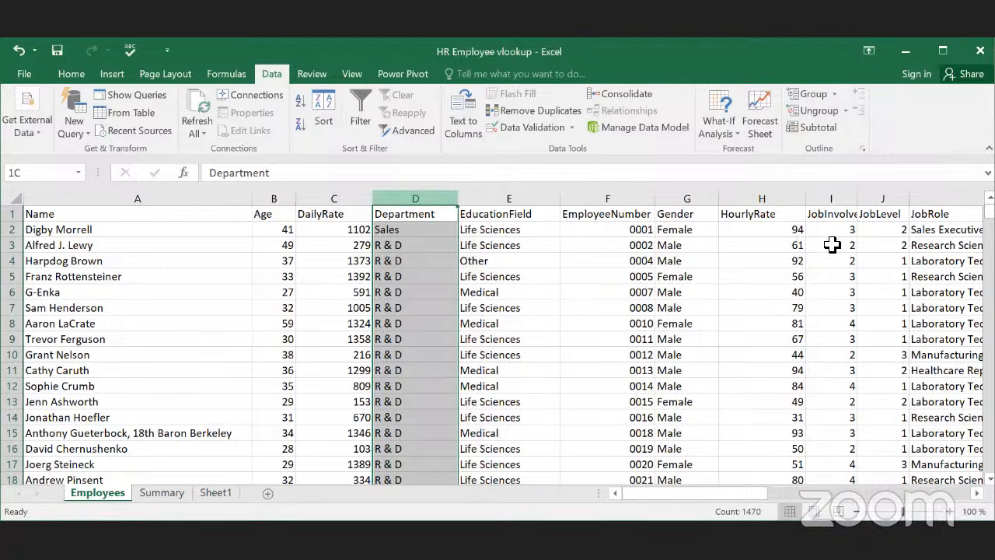
{"action": "left_click", "coordinate": [816, 97]}
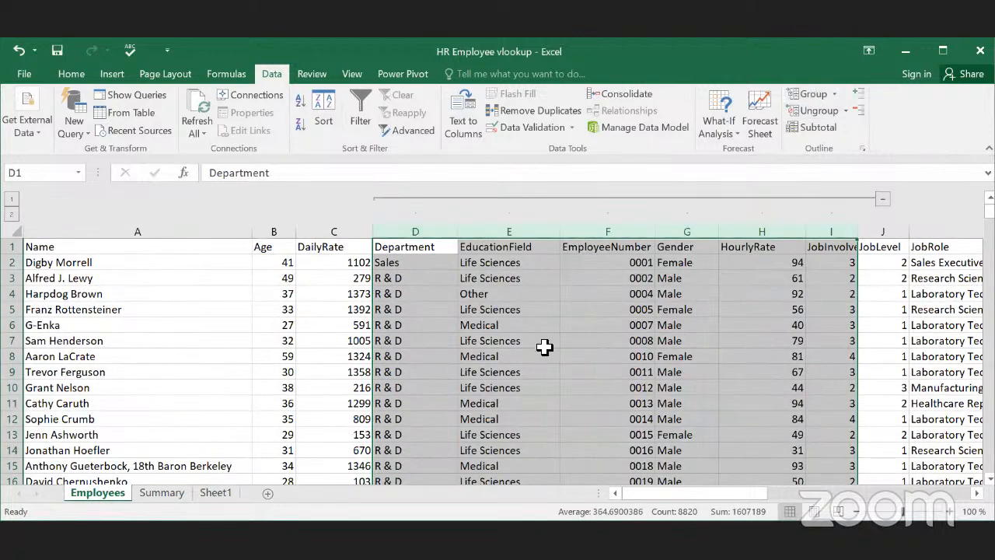
Step: In the Price changes AUG 2022 workbook, widen column A slightly and reveal the hidden NEW PRICE column C
{"action": "left_click", "coordinate": [436, 310]}
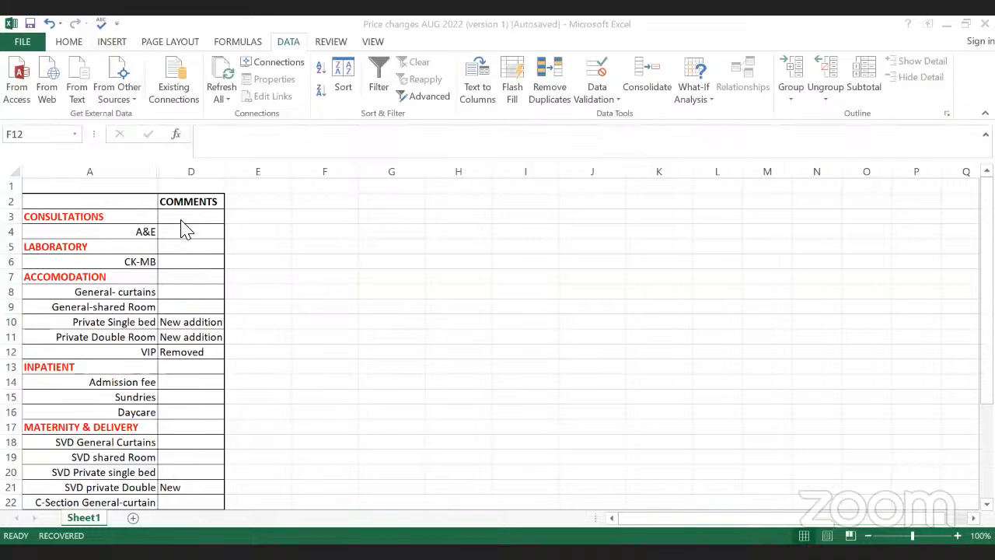
{"action": "left_click", "coordinate": [161, 175]}
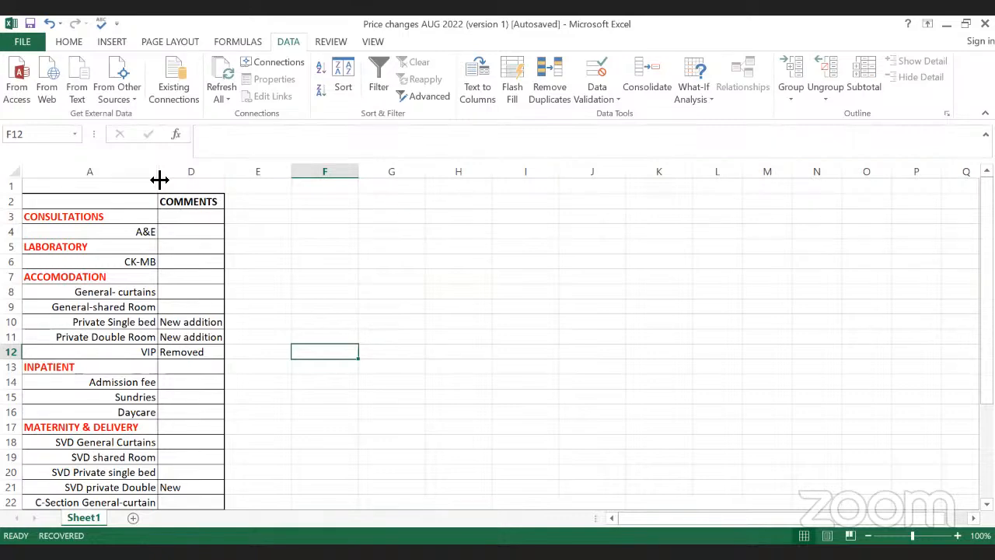
{"action": "left_click_drag", "start_coordinate": [159, 180], "coordinate": [187, 184]}
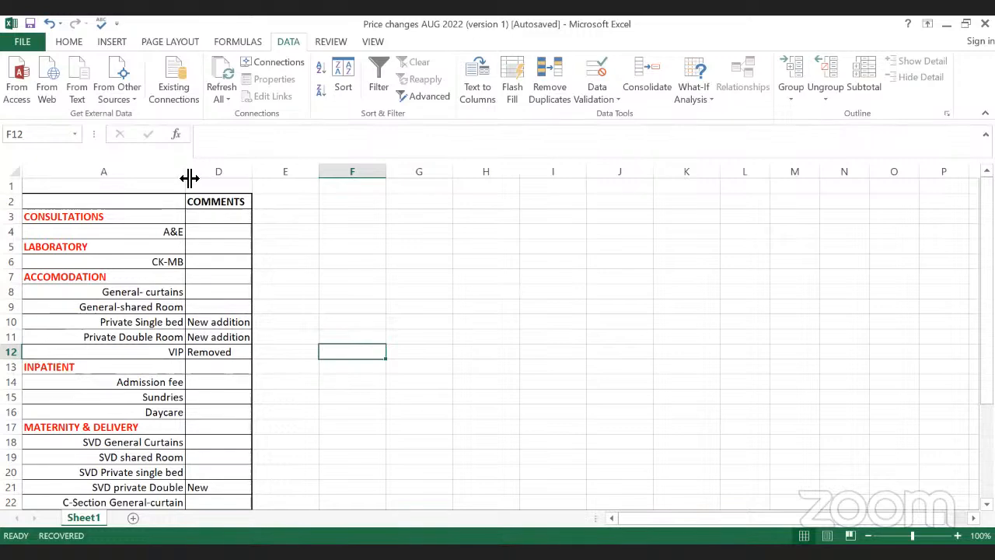
{"action": "left_click_drag", "start_coordinate": [190, 179], "coordinate": [388, 195]}
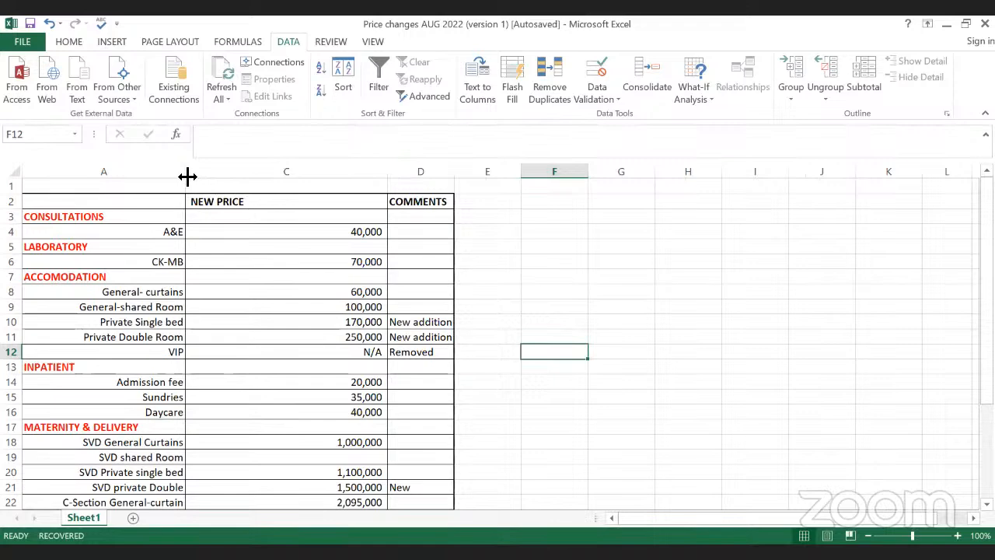
Step: Reveal the hidden OLD PRICE column B between columns A and C, keeping column A at its present width
{"action": "left_click_drag", "start_coordinate": [187, 176], "coordinate": [290, 194]}
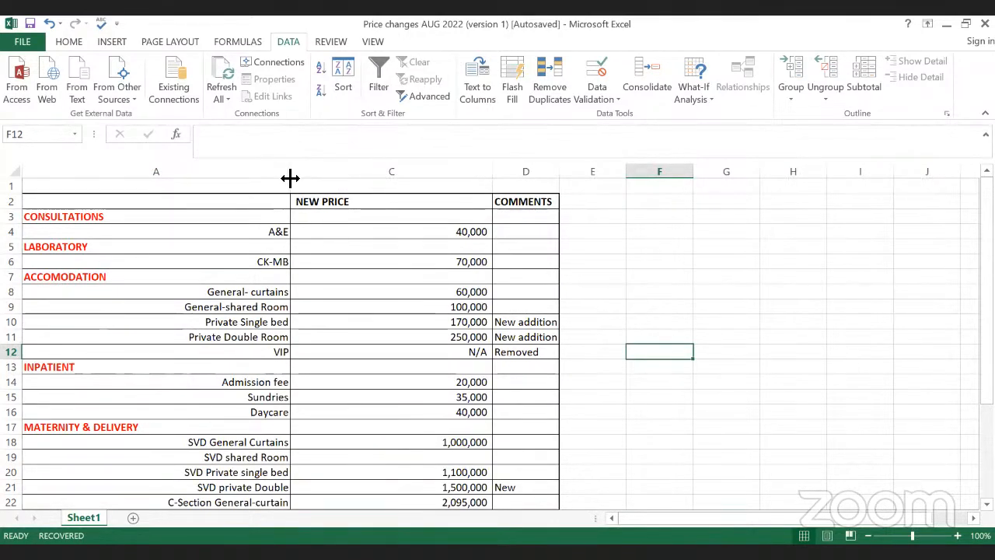
{"action": "left_click_drag", "start_coordinate": [291, 178], "coordinate": [187, 183]}
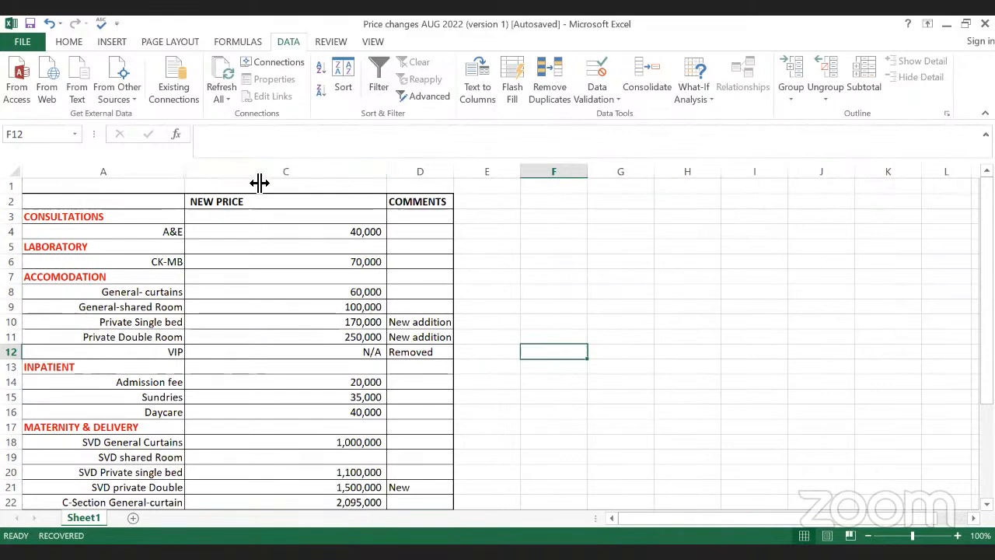
{"action": "left_click_drag", "start_coordinate": [260, 183], "coordinate": [321, 184]}
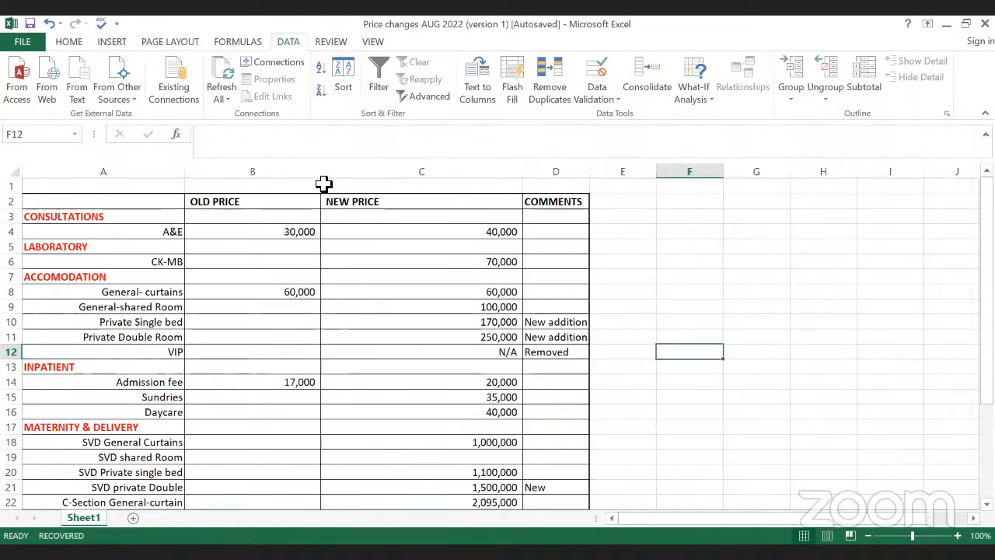
{"action": "left_click", "coordinate": [740, 261]}
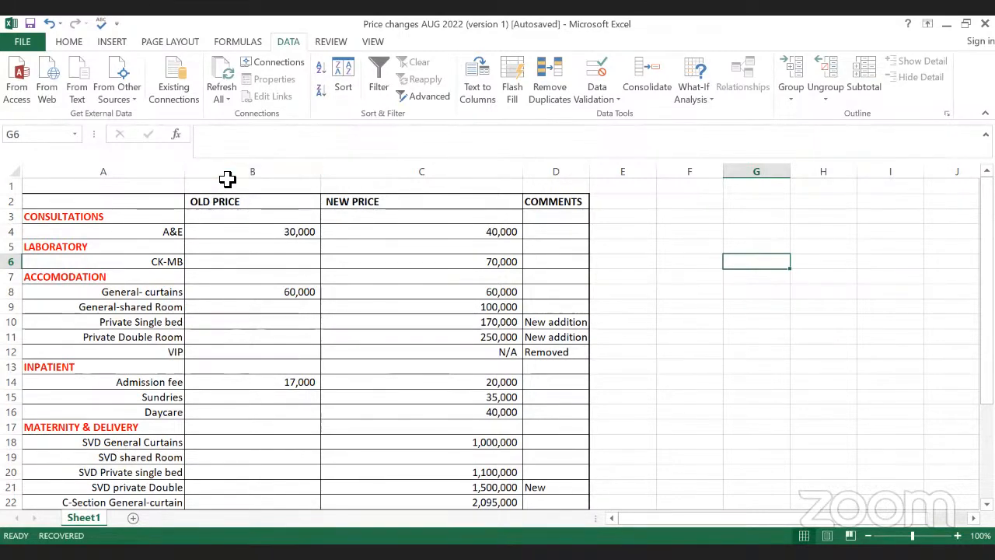
Step: Group columns B through D, from OLD PRICE to COMMENTS
{"action": "left_click_drag", "start_coordinate": [251, 184], "coordinate": [544, 482]}
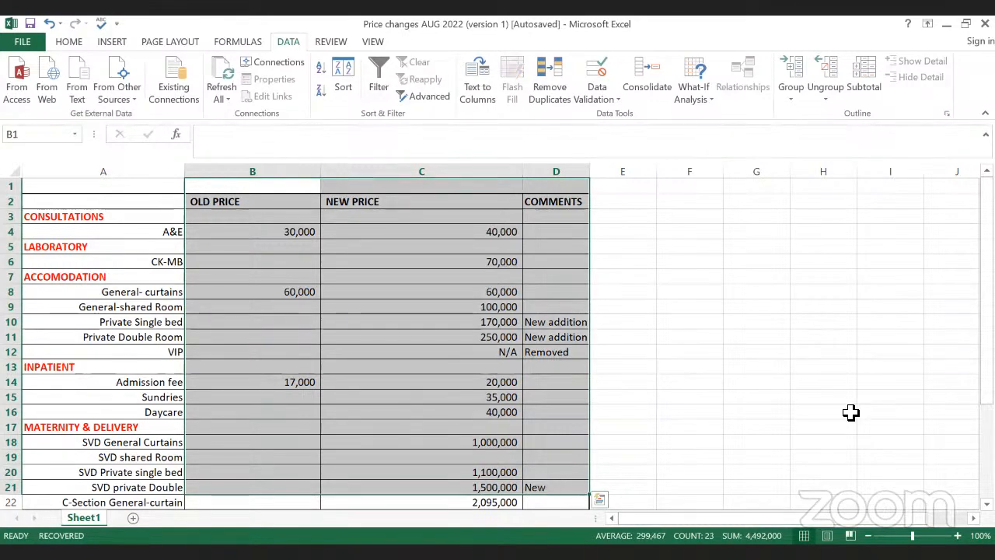
{"action": "left_click", "coordinate": [781, 267]}
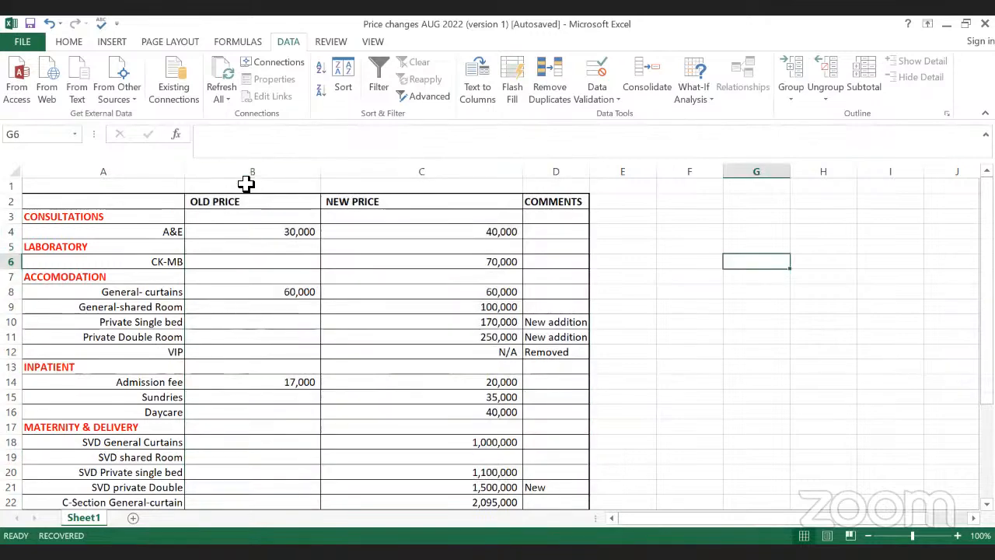
{"action": "left_click_drag", "start_coordinate": [252, 176], "coordinate": [565, 171]}
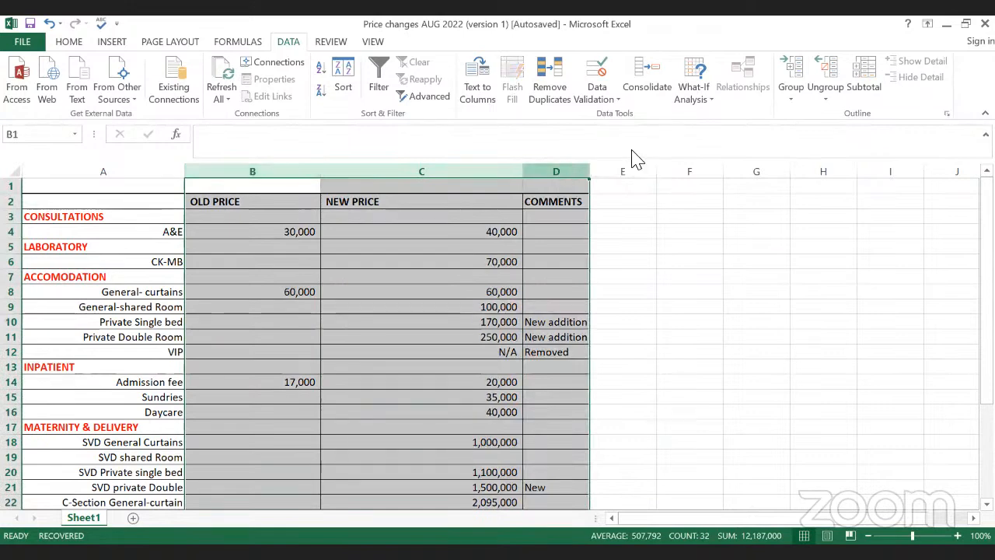
{"action": "left_click", "coordinate": [791, 97]}
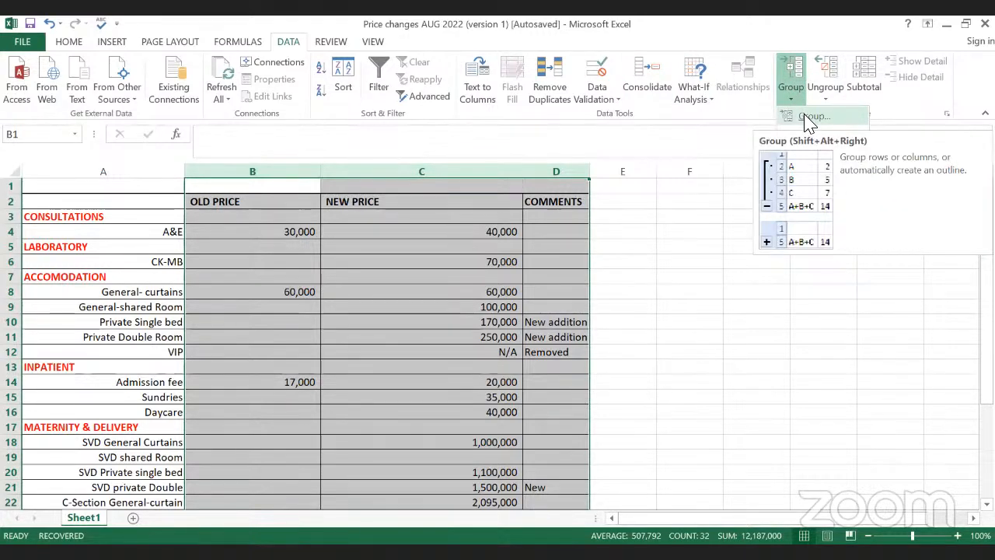
{"action": "left_click", "coordinate": [808, 117]}
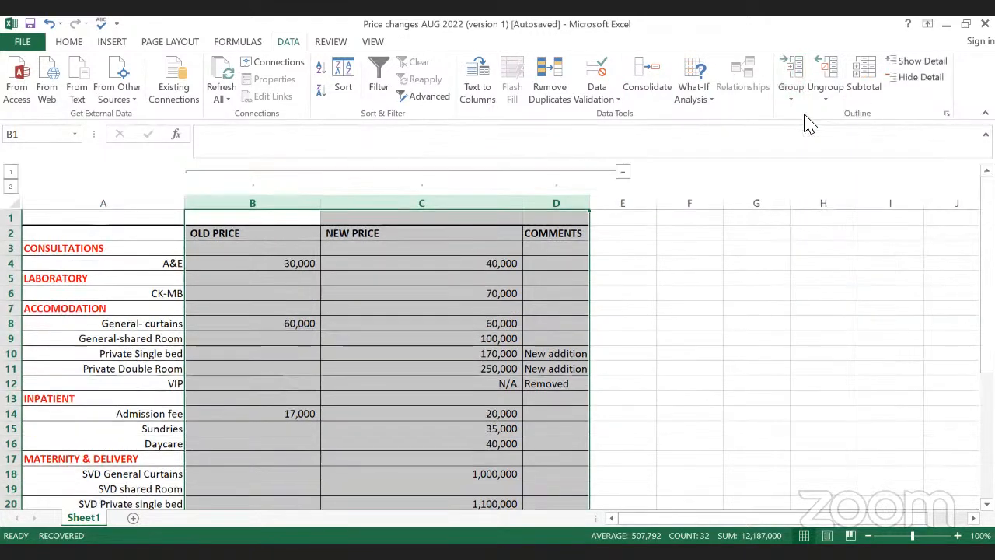
Step: Collapse the grouped columns B through D and expand them again
{"action": "left_click", "coordinate": [622, 172]}
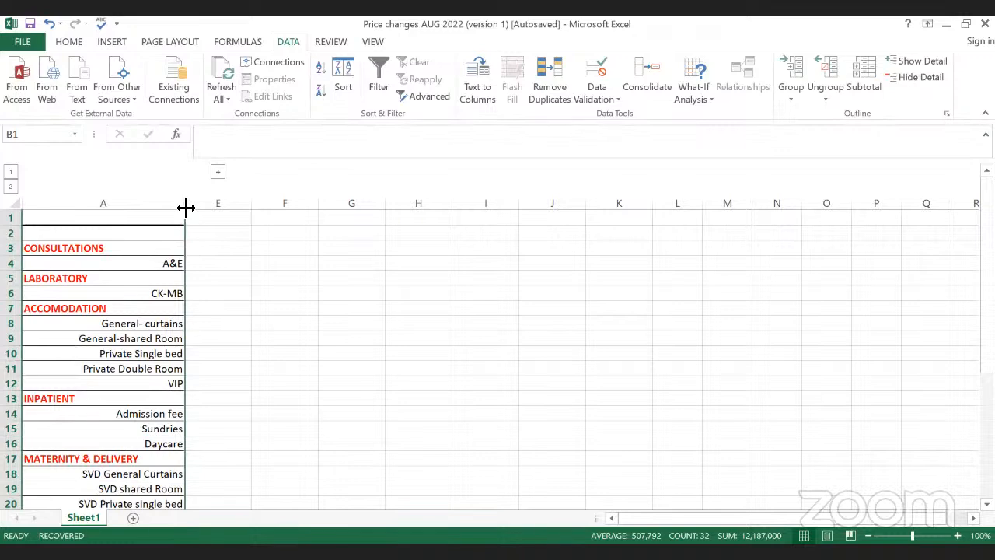
{"action": "left_click", "coordinate": [218, 174]}
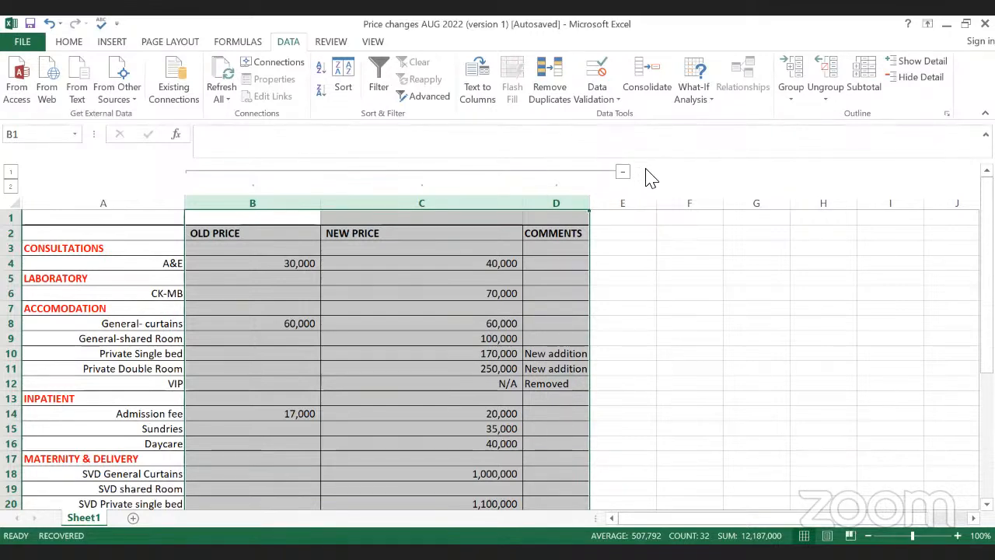
{"action": "left_click", "coordinate": [644, 448]}
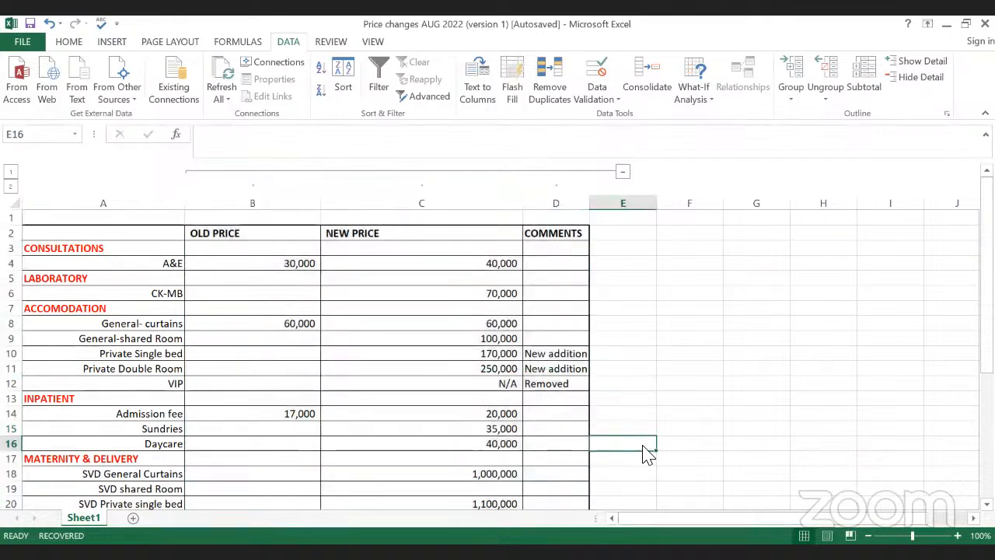
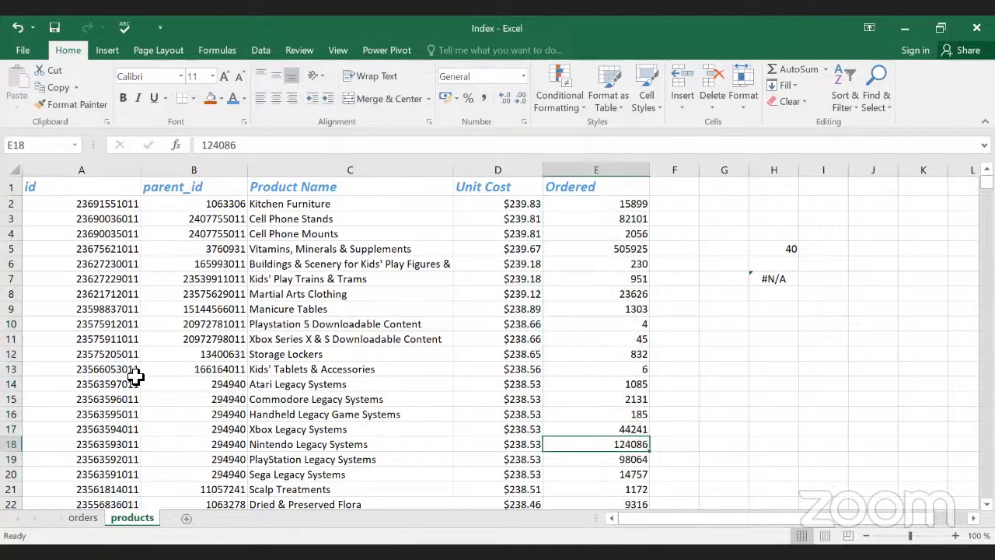
Step: Review the order records on the orders sheet of the Index workbook
{"action": "left_click", "coordinate": [82, 519]}
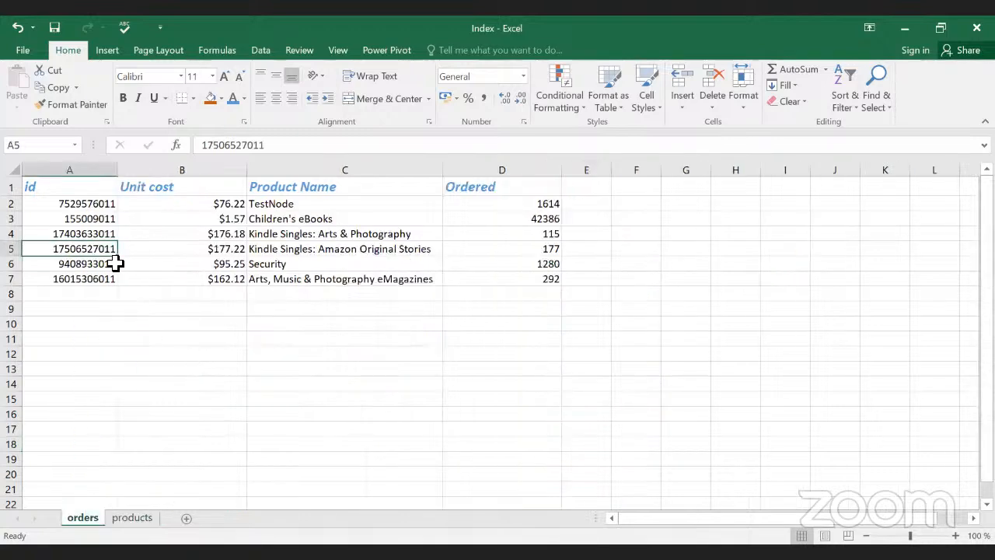
{"action": "left_click_drag", "start_coordinate": [687, 330], "coordinate": [70, 204]}
{"action": "left_click", "coordinate": [346, 295]}
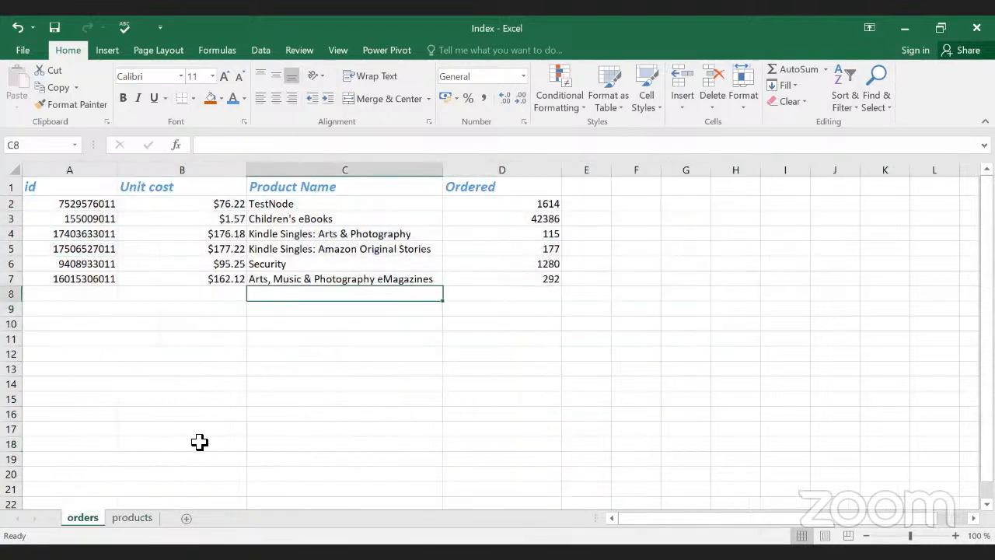
{"action": "left_click_drag", "start_coordinate": [680, 344], "coordinate": [42, 188]}
{"action": "left_click", "coordinate": [345, 338]}
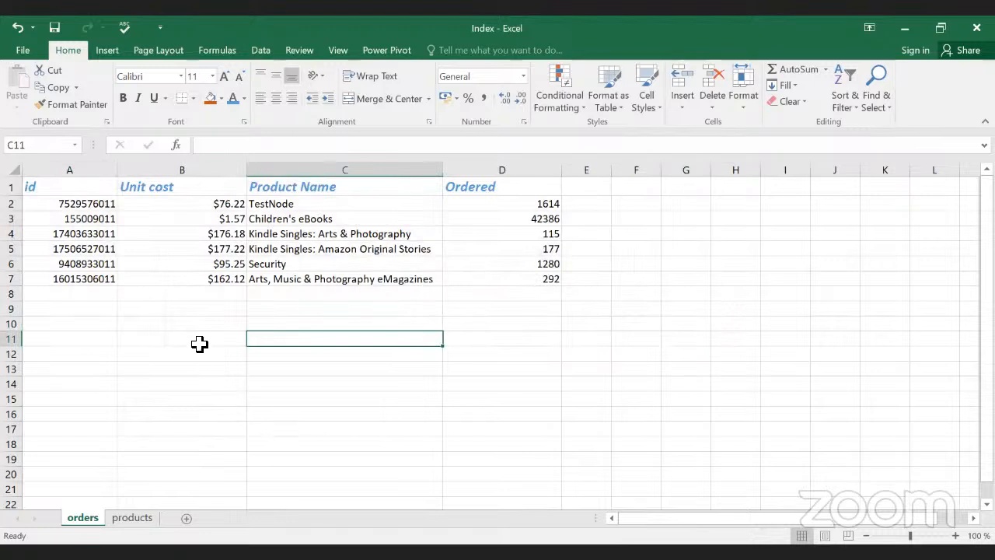
{"action": "left_click_drag", "start_coordinate": [84, 200], "coordinate": [334, 248]}
{"action": "left_click", "coordinate": [335, 249]}
Step: Examine the VLOOKUP formulas in the Unit cost, Product Name and Ordered columns of the orders sheet
{"action": "left_click", "coordinate": [230, 207]}
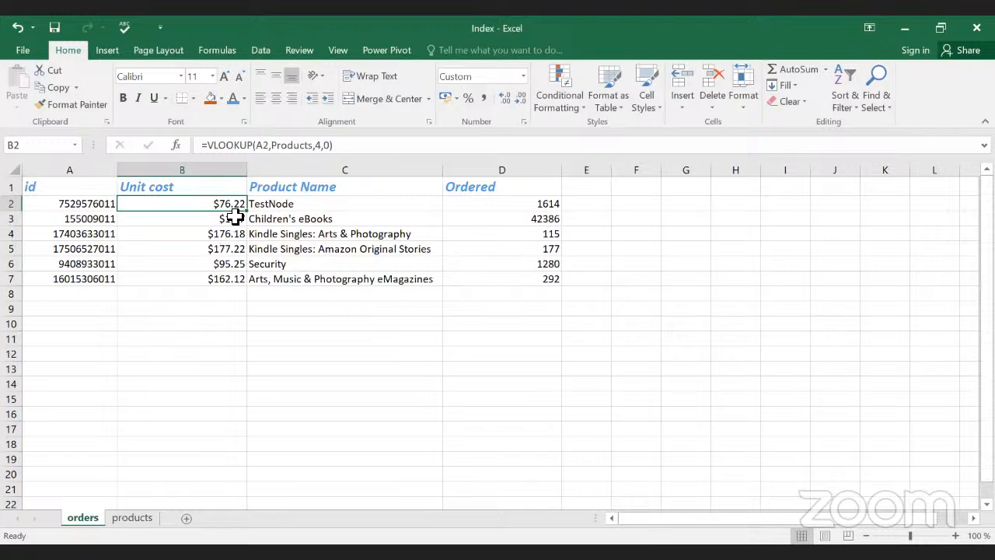
{"action": "left_click", "coordinate": [286, 204]}
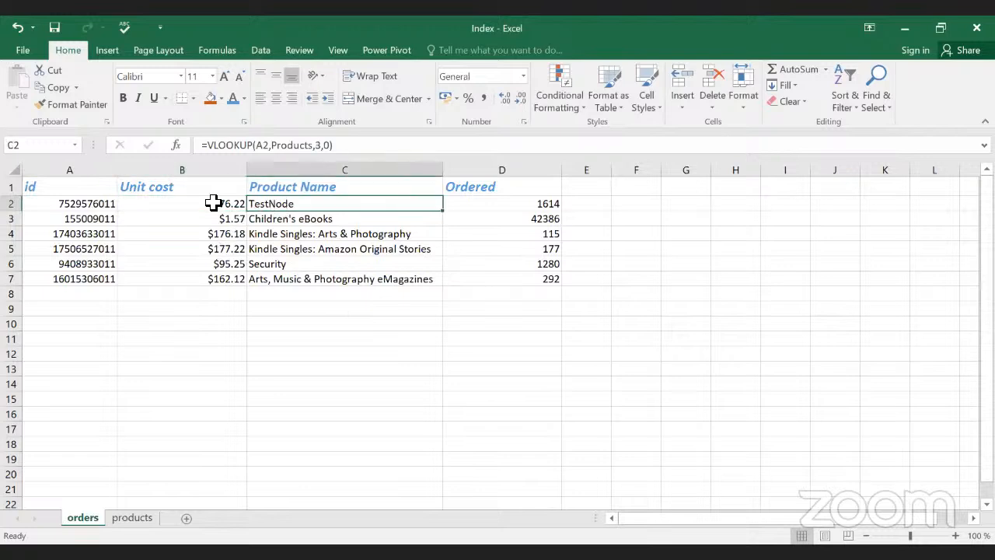
{"action": "left_click", "coordinate": [496, 212]}
{"action": "left_click", "coordinate": [172, 218]}
{"action": "left_click", "coordinate": [191, 265]}
{"action": "left_click", "coordinate": [307, 294]}
{"action": "left_click", "coordinate": [334, 265]}
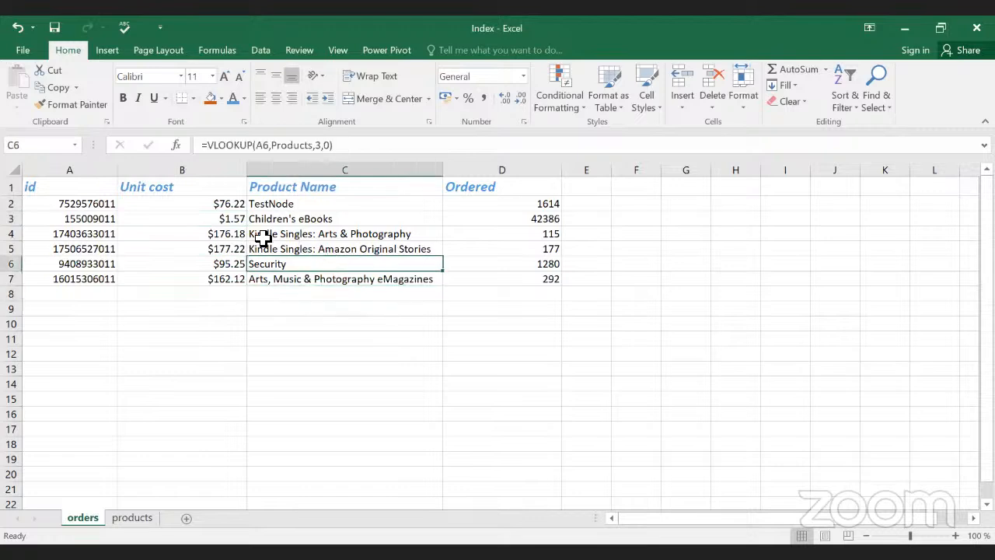
{"action": "left_click_drag", "start_coordinate": [169, 227], "coordinate": [429, 282]}
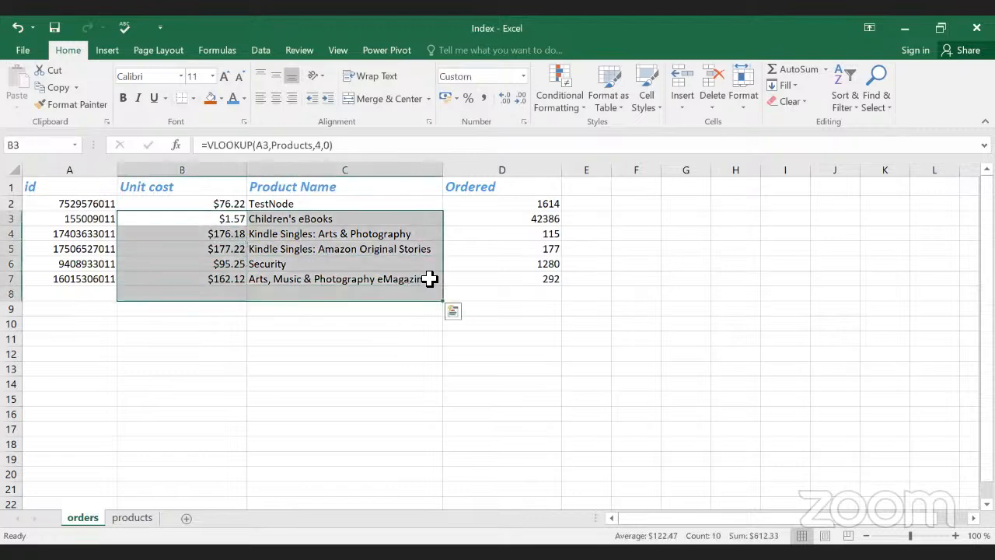
{"action": "left_click", "coordinate": [550, 278]}
{"action": "left_click_drag", "start_coordinate": [665, 310], "coordinate": [68, 206]}
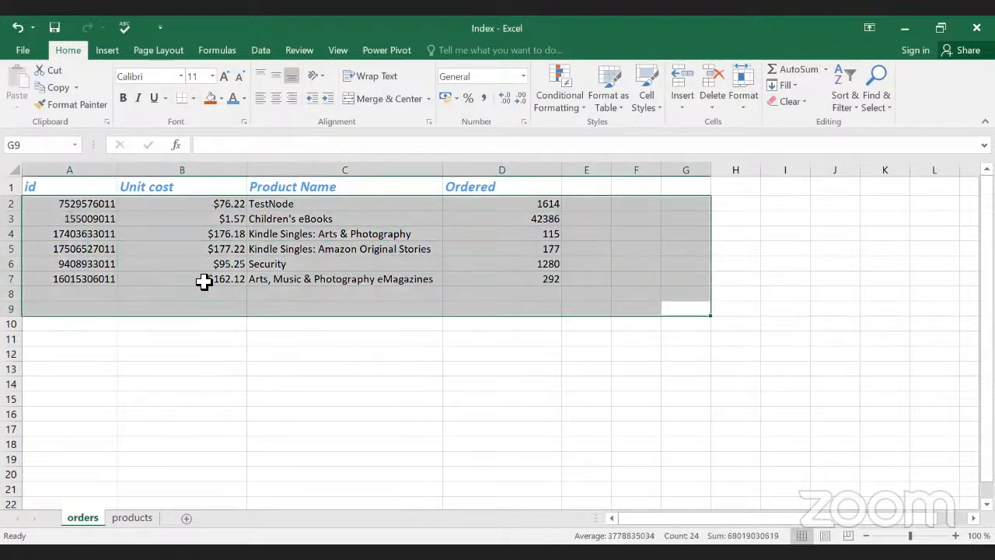
{"action": "left_click", "coordinate": [203, 282]}
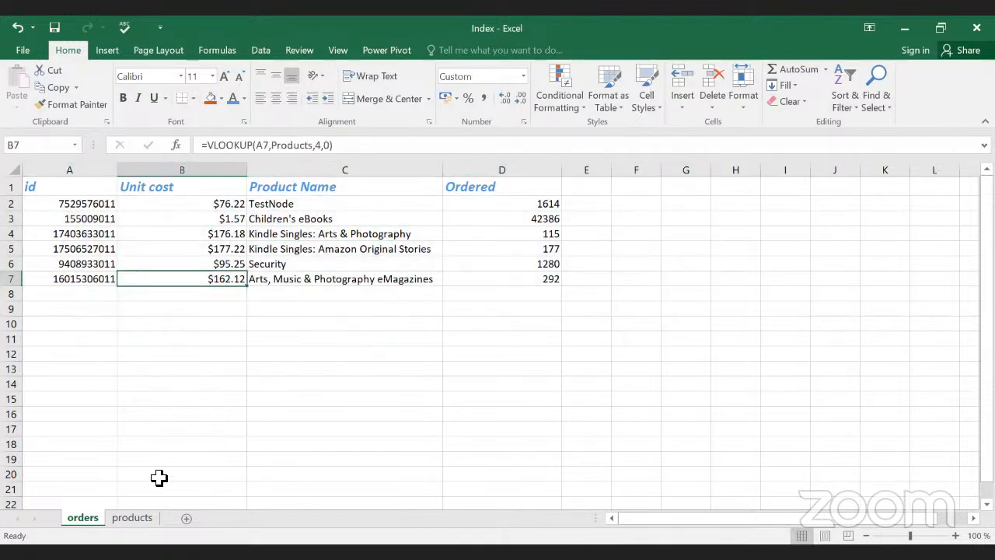
Step: Look through the product list on the products sheet that supplies the order lookups
{"action": "left_click", "coordinate": [147, 517]}
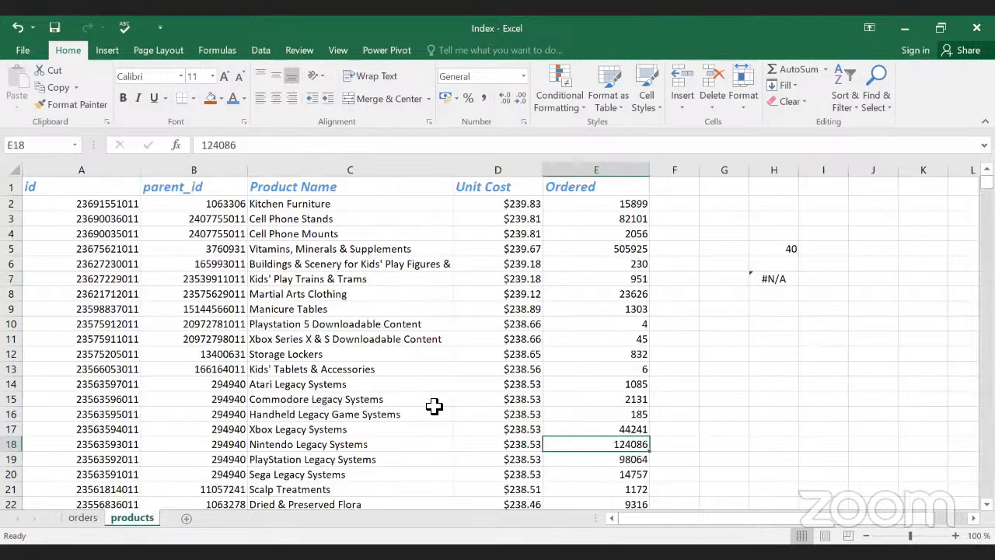
{"action": "scroll", "coordinate": [469, 409], "scroll_direction": "down", "scroll_amount": 5}
{"action": "scroll", "coordinate": [591, 388], "scroll_direction": "up", "scroll_amount": 5}
{"action": "left_click", "coordinate": [409, 343]}
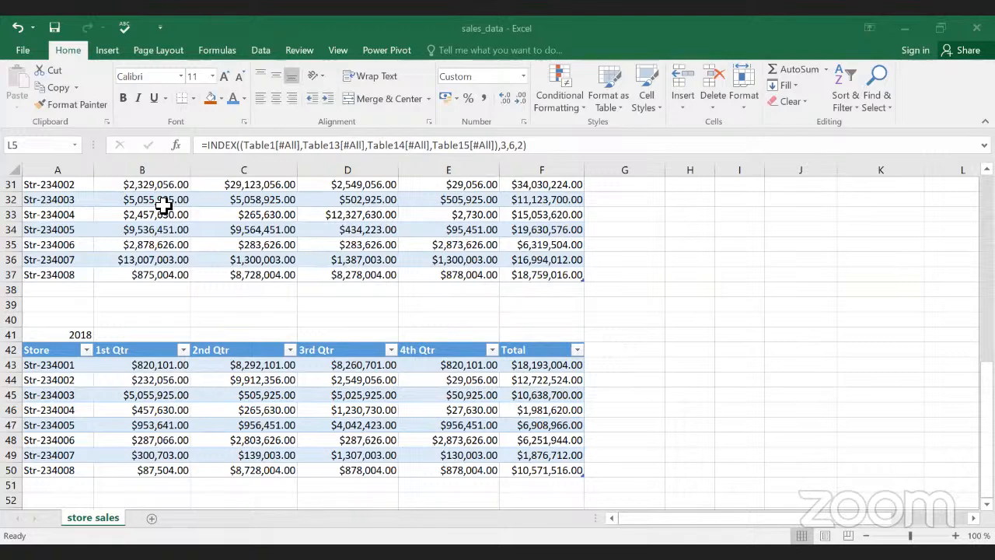
Step: In the sales_data workbook, clear the grand total below the 2020 table's Total column, range E12:F13
{"action": "scroll", "coordinate": [162, 195], "scroll_direction": "up", "scroll_amount": 10}
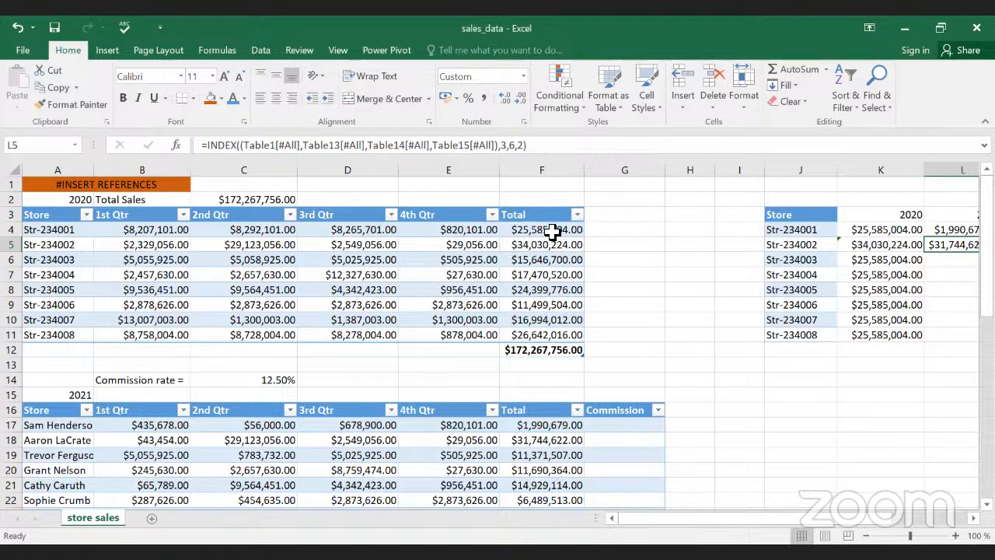
{"action": "left_click_drag", "start_coordinate": [493, 352], "coordinate": [579, 361]}
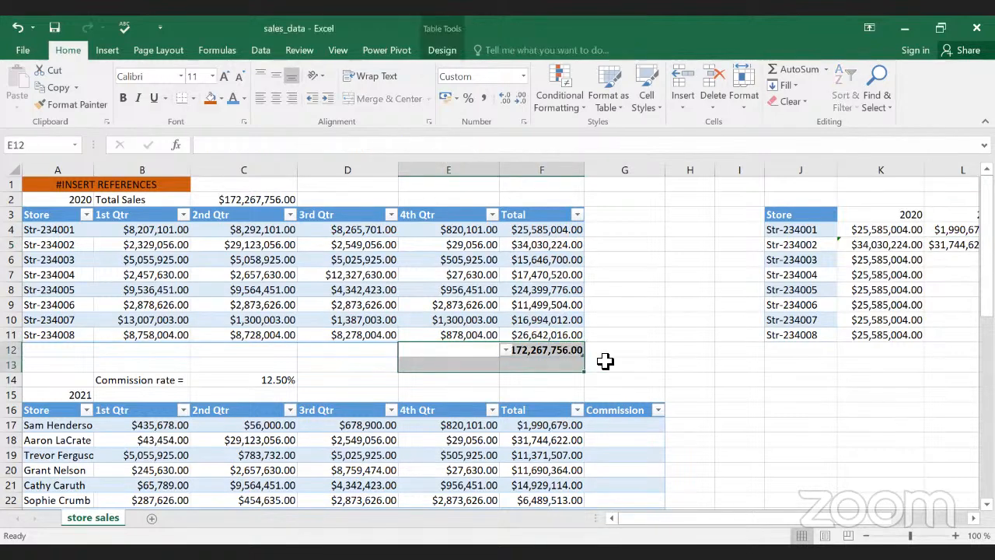
{"action": "key", "text": "Delete"}
{"action": "left_click", "coordinate": [639, 331]}
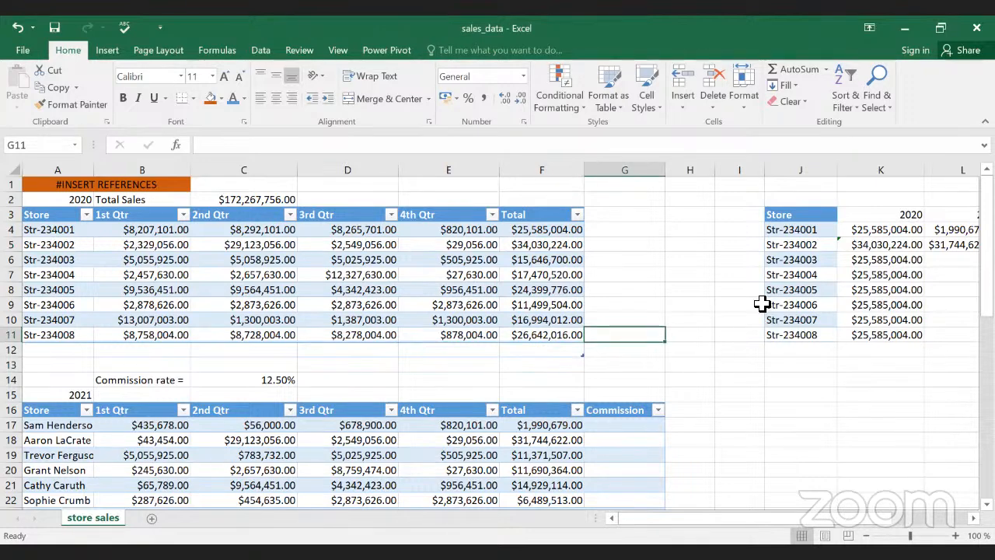
Step: Clear the INDEX formulas from the yearly columns of the store summary table, starting at K4 and ending in row 11
{"action": "left_click", "coordinate": [877, 229]}
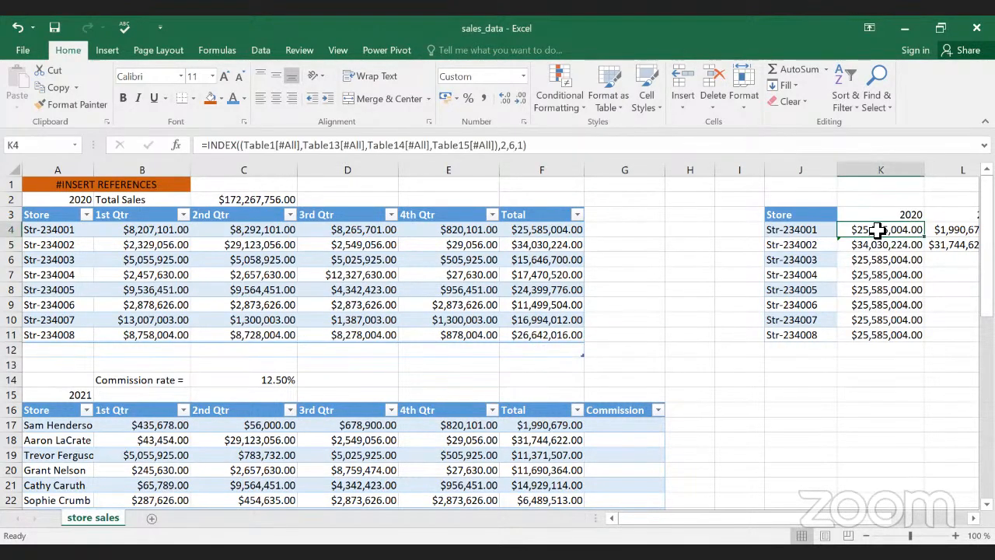
{"action": "left_click_drag", "start_coordinate": [877, 230], "coordinate": [957, 334]}
{"action": "key", "text": "Delete"}
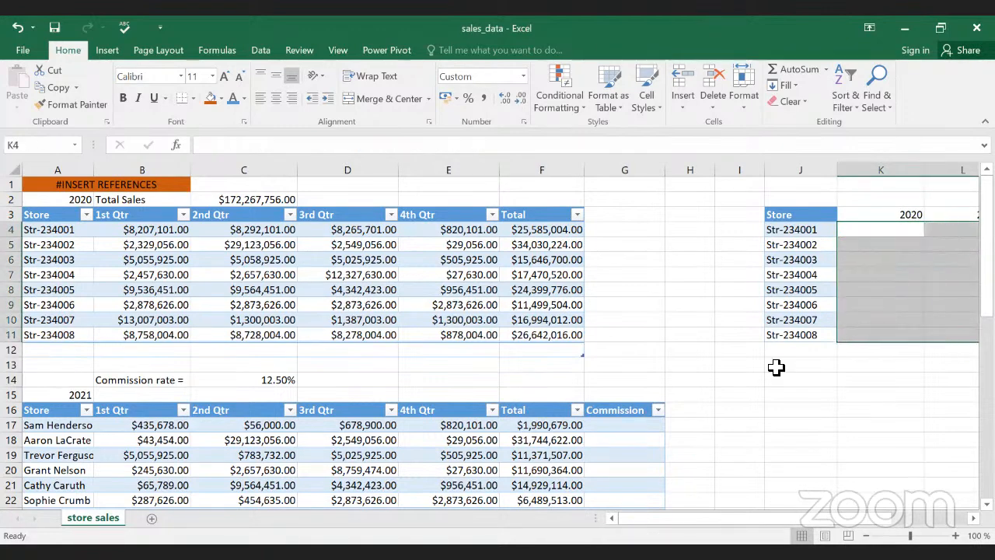
{"action": "left_click", "coordinate": [740, 366]}
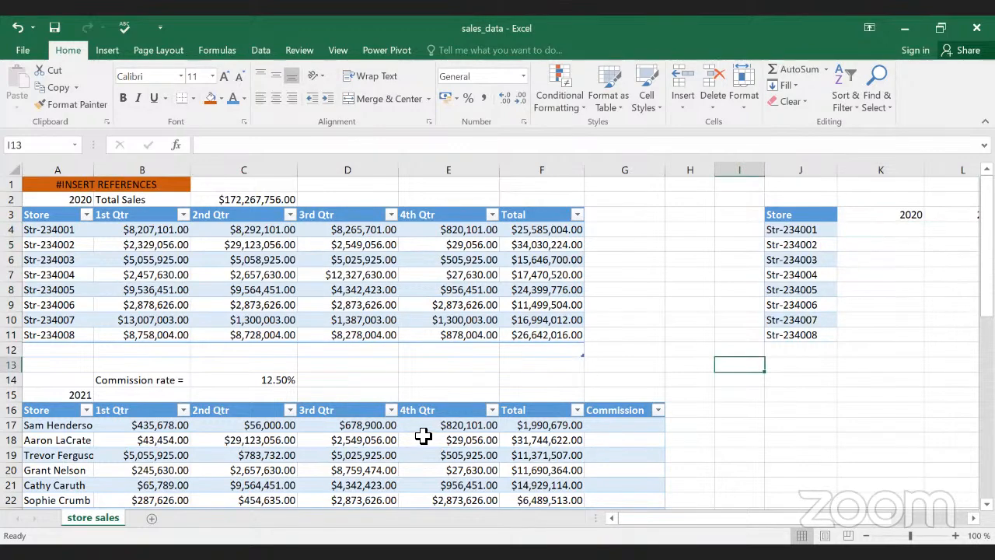
Step: Look through the yearly store tables on the store sales sheet, from the 2020 table down to the 2018 table
{"action": "scroll", "coordinate": [433, 432], "scroll_direction": "down", "scroll_amount": 3}
{"action": "scroll", "coordinate": [433, 433], "scroll_direction": "down", "scroll_amount": 11}
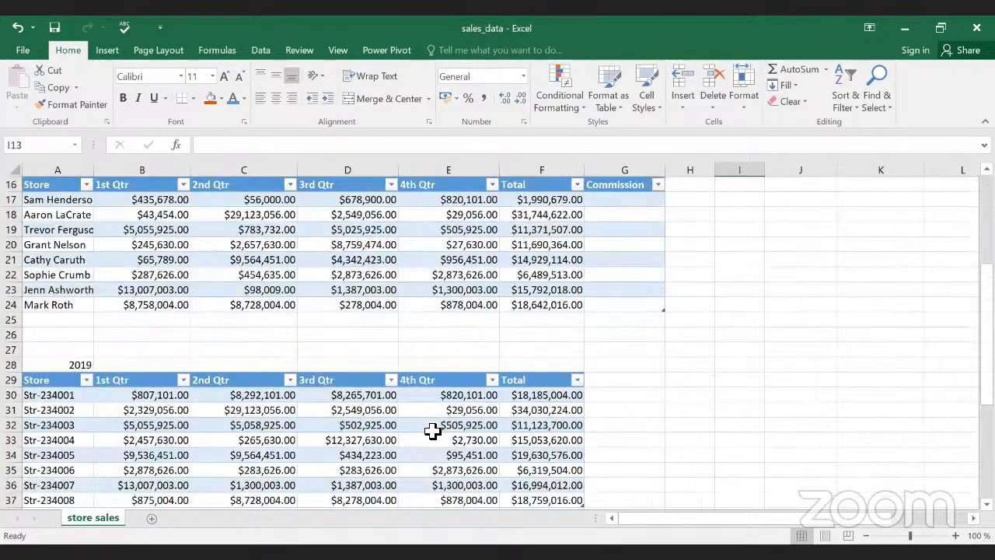
{"action": "scroll", "coordinate": [437, 432], "scroll_direction": "up", "scroll_amount": 13}
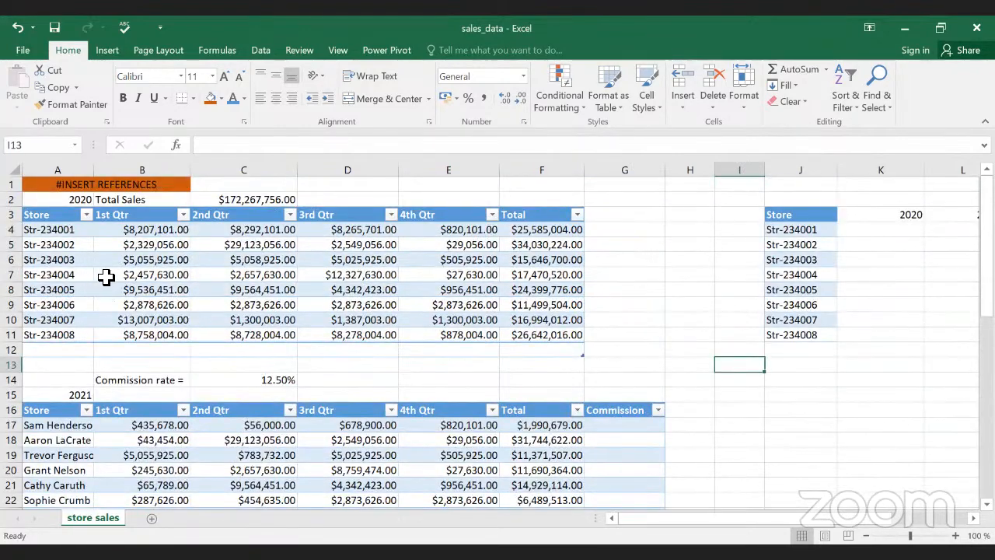
{"action": "left_click_drag", "start_coordinate": [54, 229], "coordinate": [35, 335]}
{"action": "left_click", "coordinate": [173, 333]}
{"action": "scroll", "coordinate": [322, 360], "scroll_direction": "down", "scroll_amount": 1}
{"action": "scroll", "coordinate": [322, 360], "scroll_direction": "down", "scroll_amount": 1}
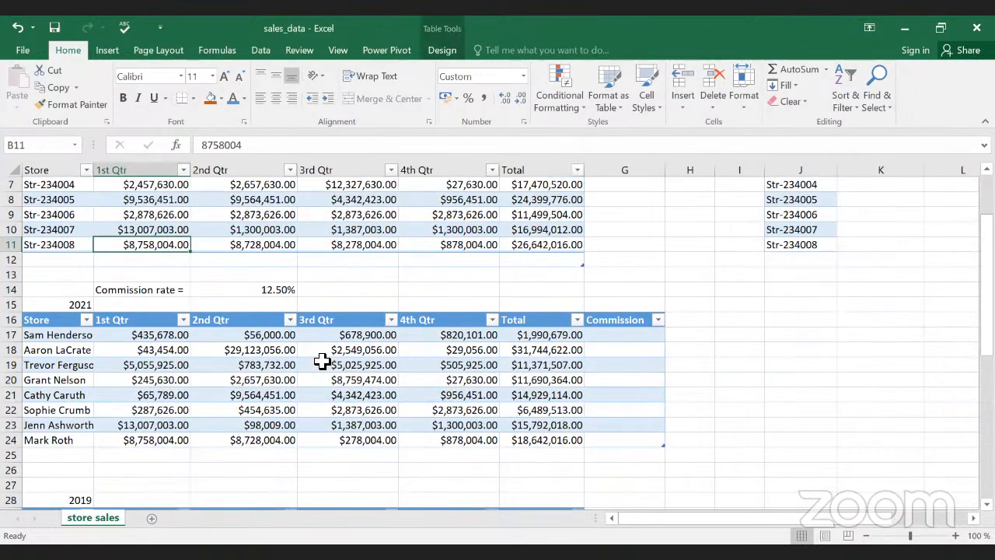
{"action": "scroll", "coordinate": [322, 360], "scroll_direction": "down", "scroll_amount": 4}
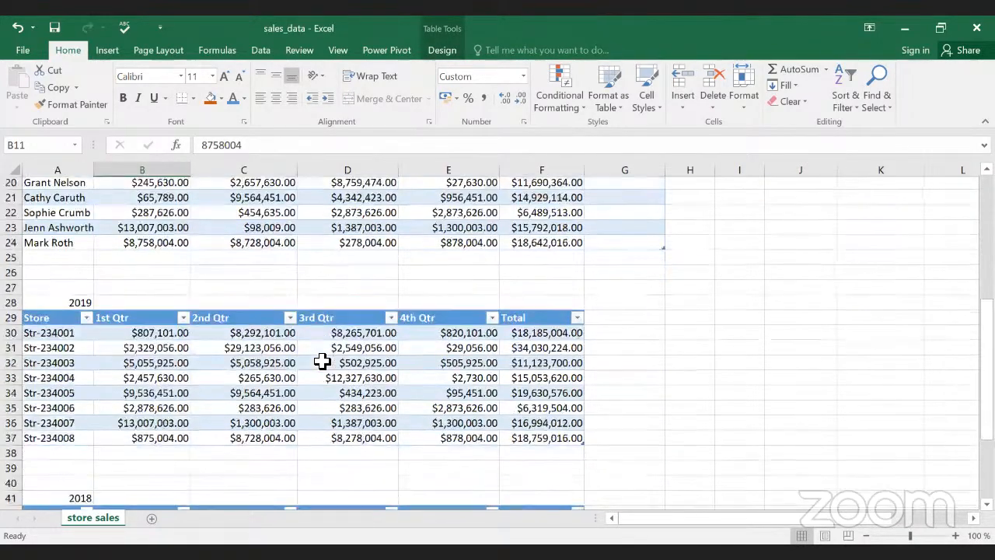
{"action": "scroll", "coordinate": [322, 360], "scroll_direction": "down", "scroll_amount": 6}
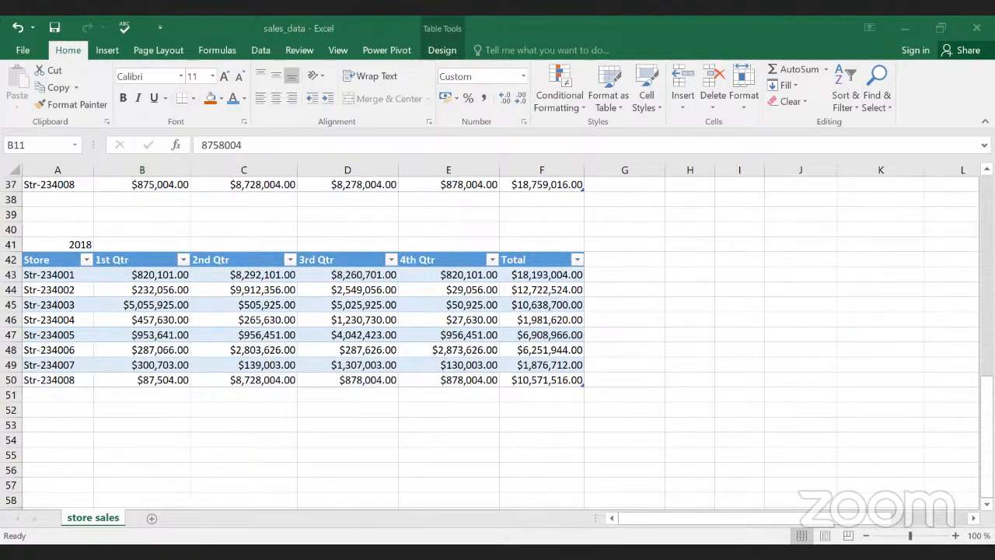
Step: Switch to the store sales workbook and clear the formulas from the store summary table's yearly columns, range K3:N12
{"action": "double_click", "coordinate": [596, 468]}
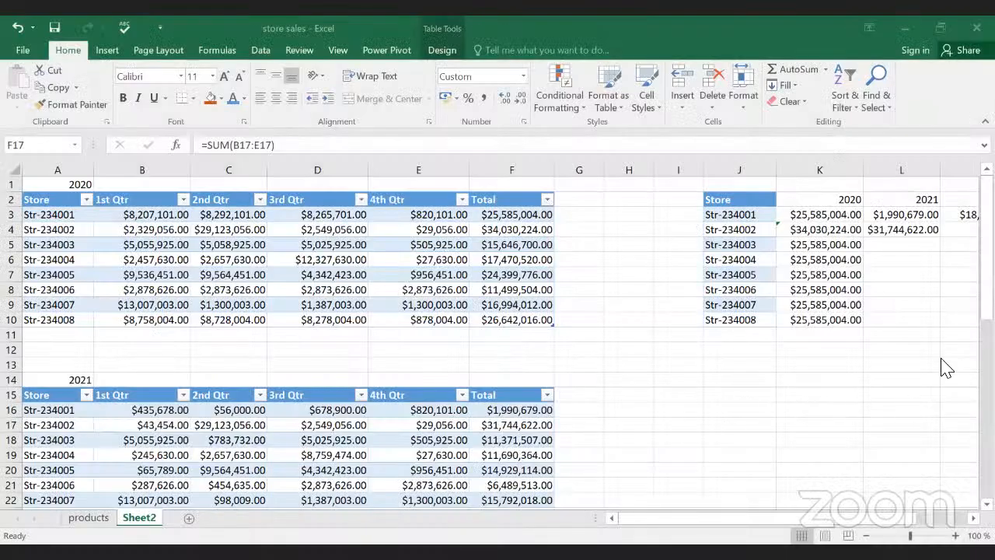
{"action": "left_click", "coordinate": [835, 217]}
{"action": "left_click", "coordinate": [825, 263]}
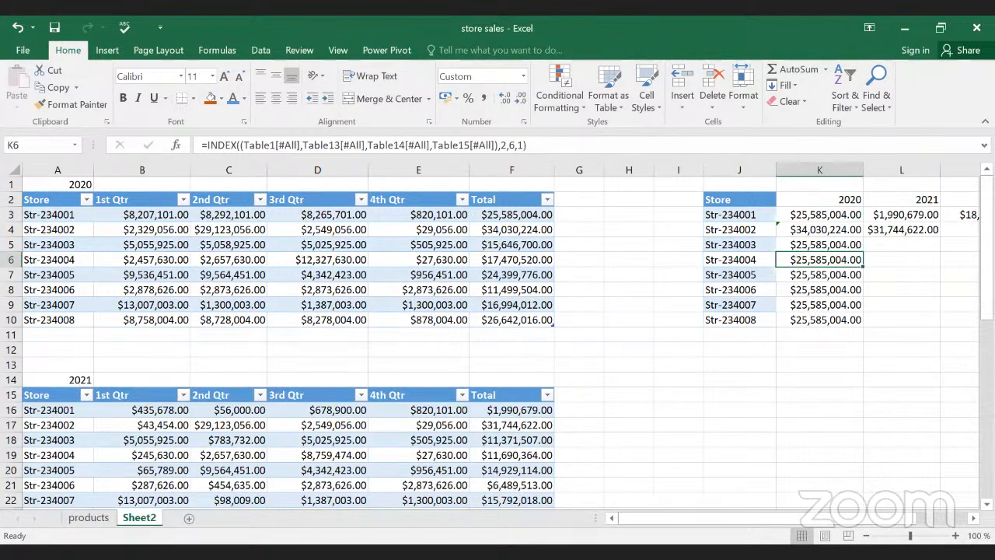
{"action": "left_click_drag", "start_coordinate": [820, 350], "coordinate": [853, 214]}
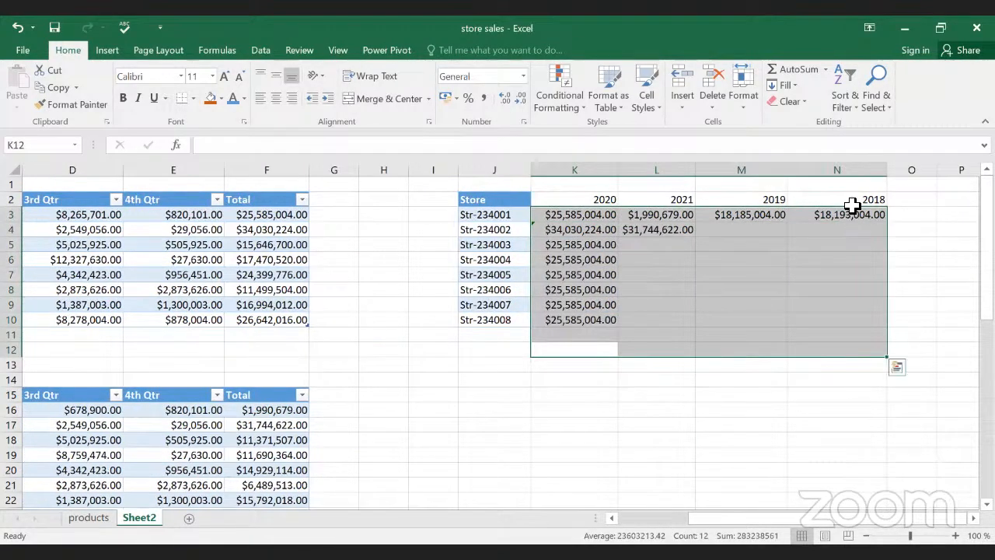
{"action": "key", "text": "Delete"}
{"action": "left_click", "coordinate": [794, 306]}
{"action": "left_click", "coordinate": [433, 410]}
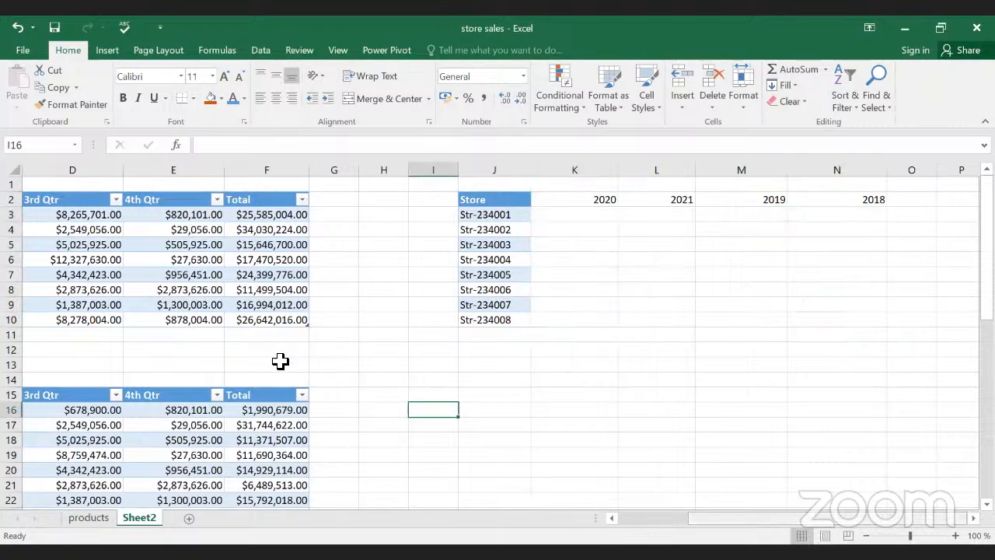
Step: Look at the product rows on the products sheet, then return to Sheet2
{"action": "scroll", "coordinate": [283, 359], "scroll_direction": "left", "scroll_amount": 3}
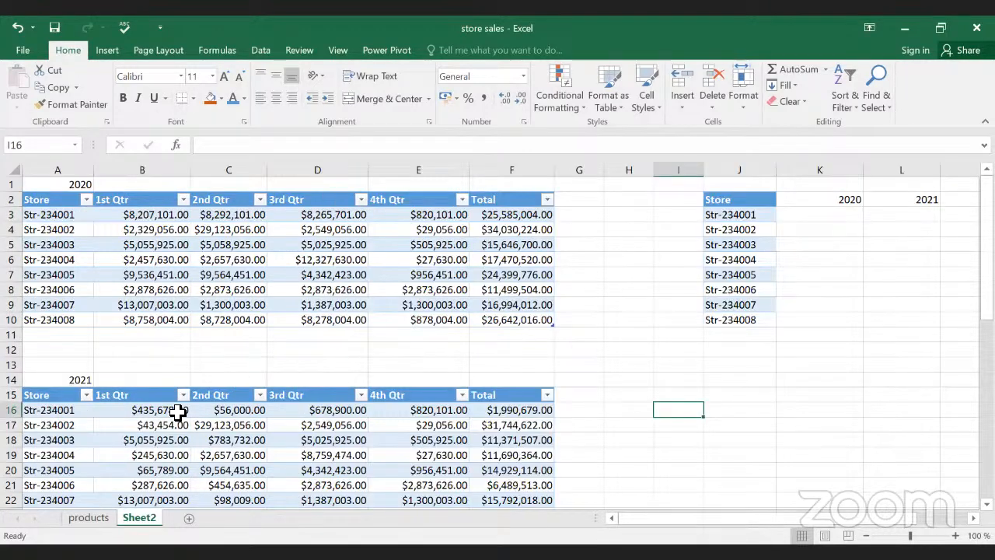
{"action": "left_click", "coordinate": [96, 519]}
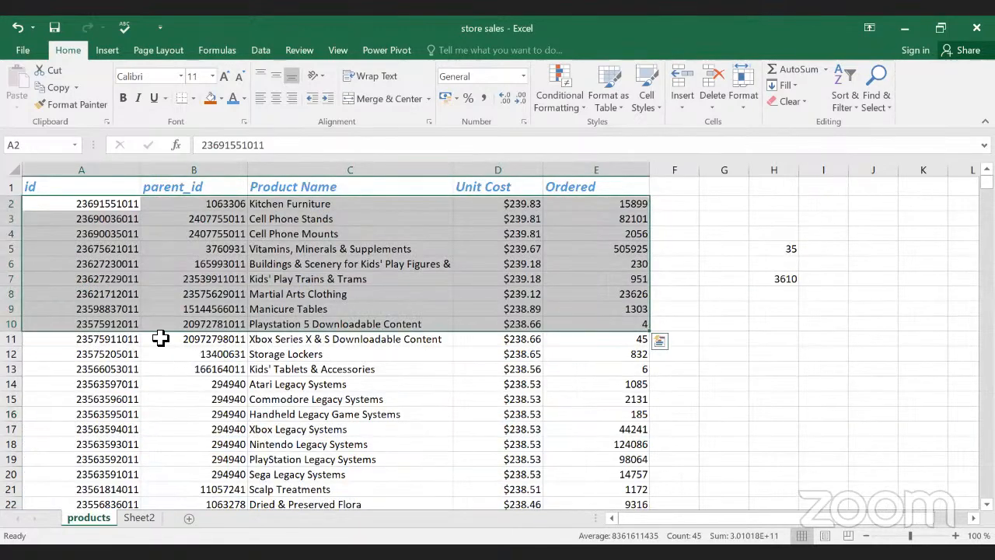
{"action": "left_click_drag", "start_coordinate": [82, 207], "coordinate": [435, 311]}
{"action": "left_click", "coordinate": [474, 325]}
{"action": "left_click", "coordinate": [138, 519]}
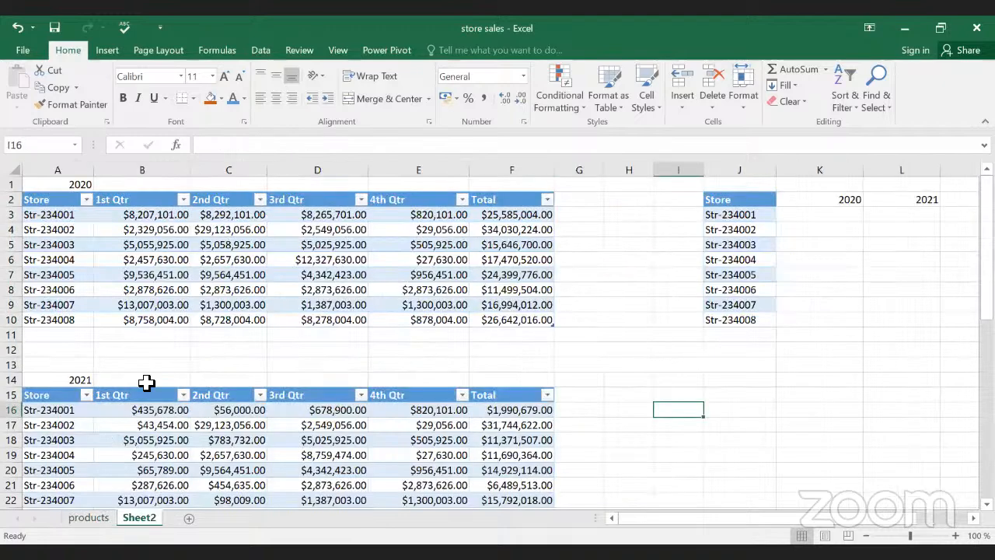
Step: Examine the store rows, the four quarter columns and the Total column of the 2020 table
{"action": "left_click_drag", "start_coordinate": [60, 212], "coordinate": [271, 333]}
{"action": "left_click", "coordinate": [117, 201]}
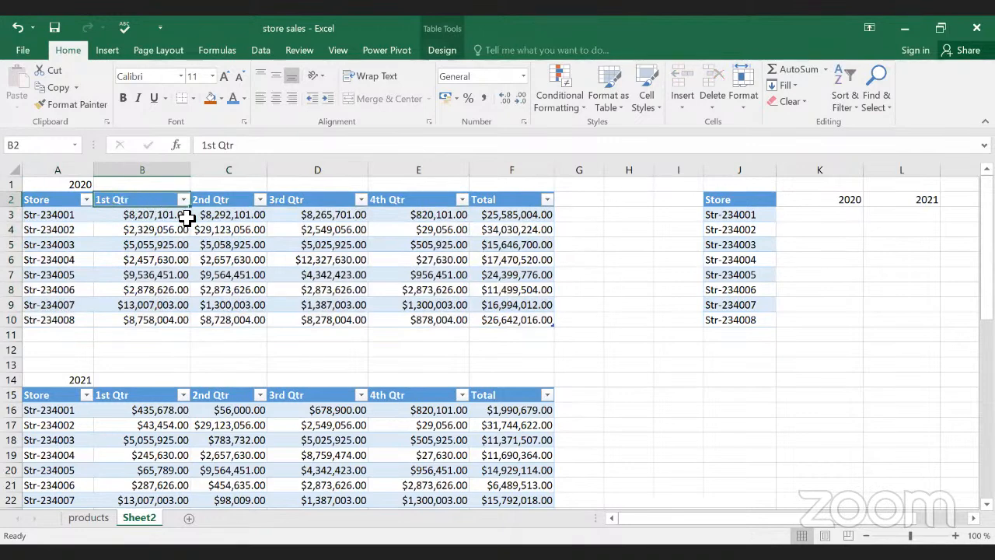
{"action": "left_click_drag", "start_coordinate": [148, 218], "coordinate": [146, 306]}
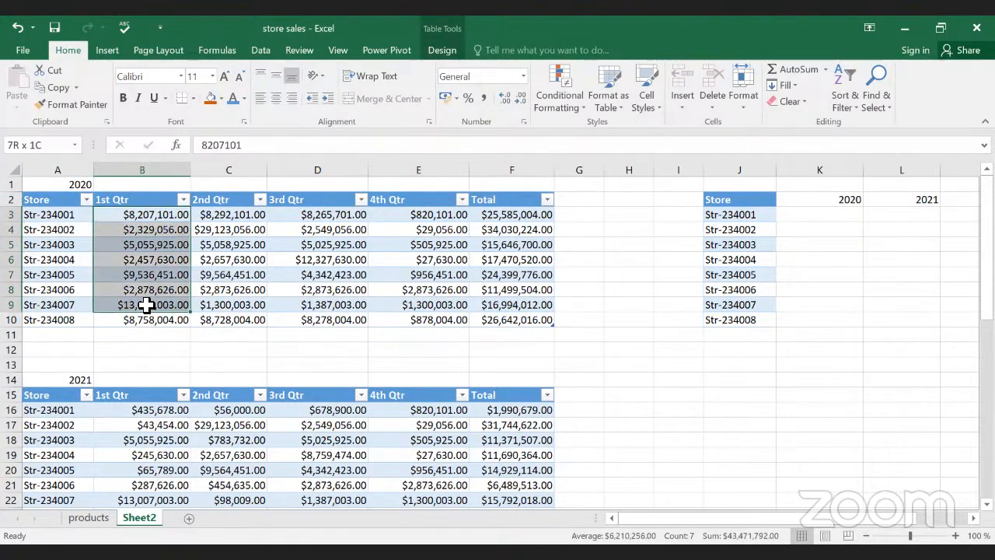
{"action": "left_click", "coordinate": [146, 305]}
{"action": "left_click_drag", "start_coordinate": [187, 200], "coordinate": [403, 209]}
{"action": "left_click", "coordinate": [301, 236]}
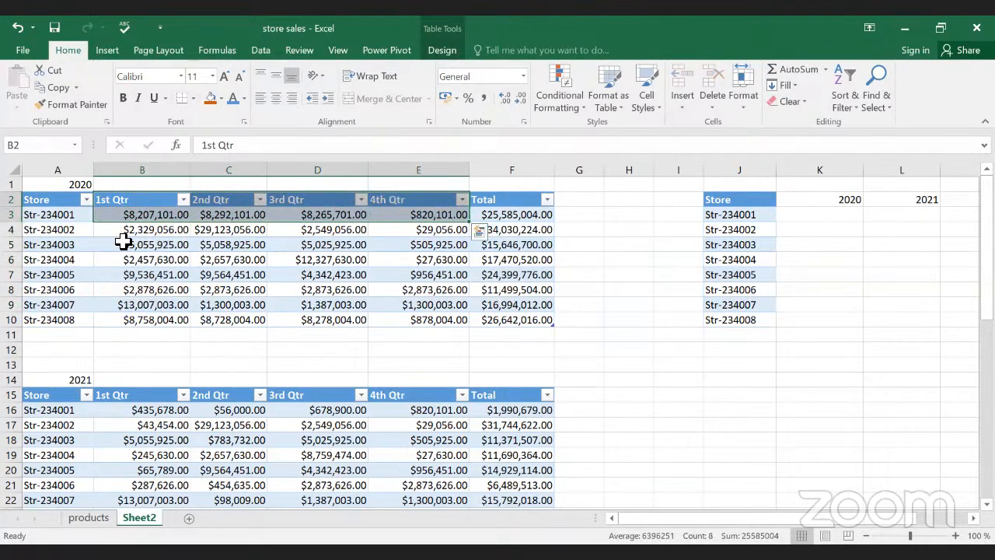
{"action": "left_click", "coordinate": [229, 200]}
{"action": "left_click", "coordinate": [311, 203]}
{"action": "left_click", "coordinate": [445, 213]}
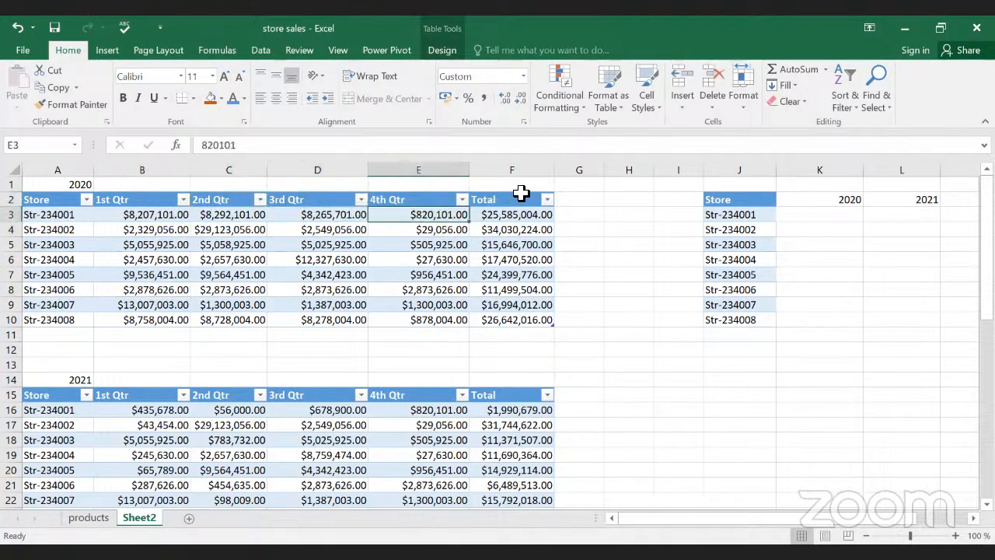
{"action": "left_click", "coordinate": [524, 189]}
{"action": "left_click", "coordinate": [515, 200]}
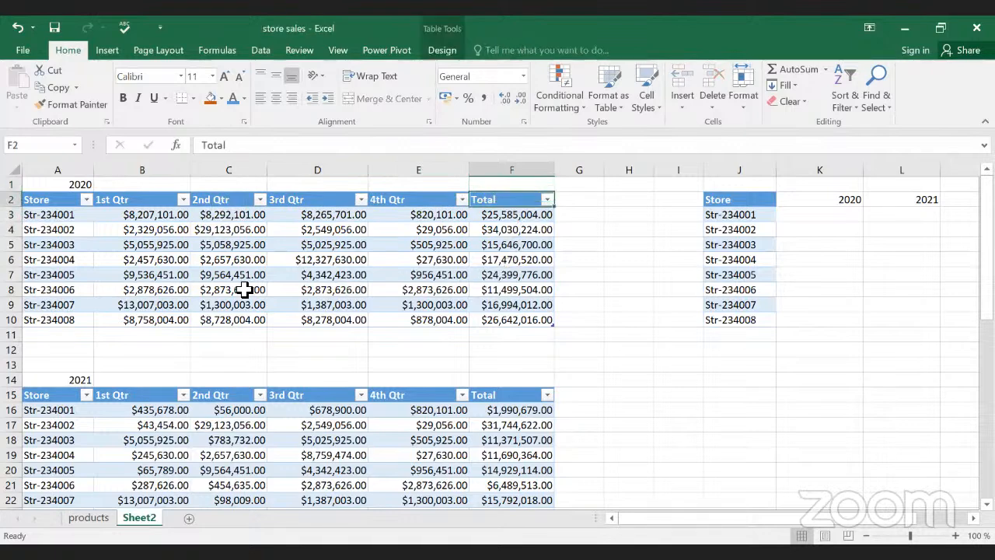
Step: Look through the separate 2020, 2021, 2019 and 2018 store tables on Sheet2
{"action": "left_click", "coordinate": [82, 186]}
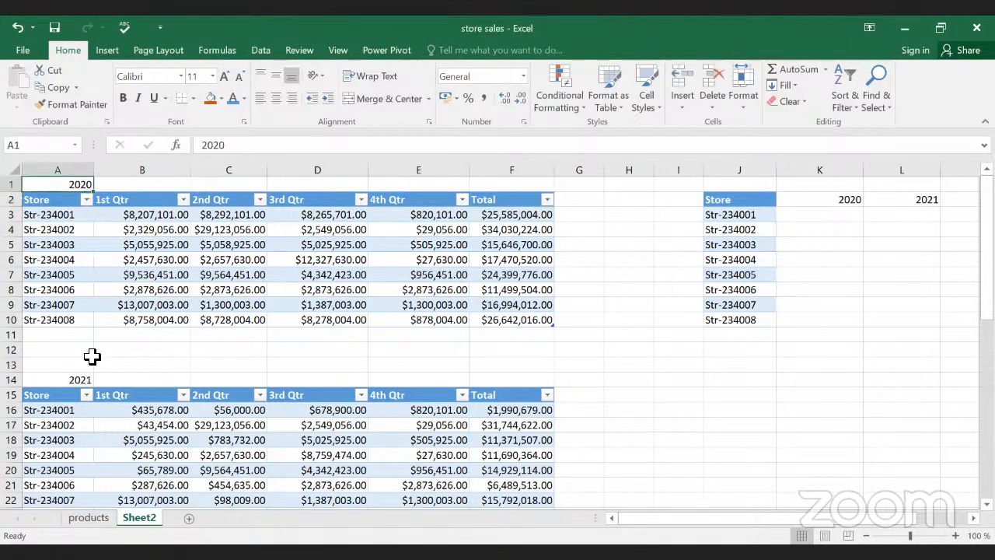
{"action": "left_click", "coordinate": [77, 379]}
{"action": "scroll", "coordinate": [234, 385], "scroll_direction": "down", "scroll_amount": 8}
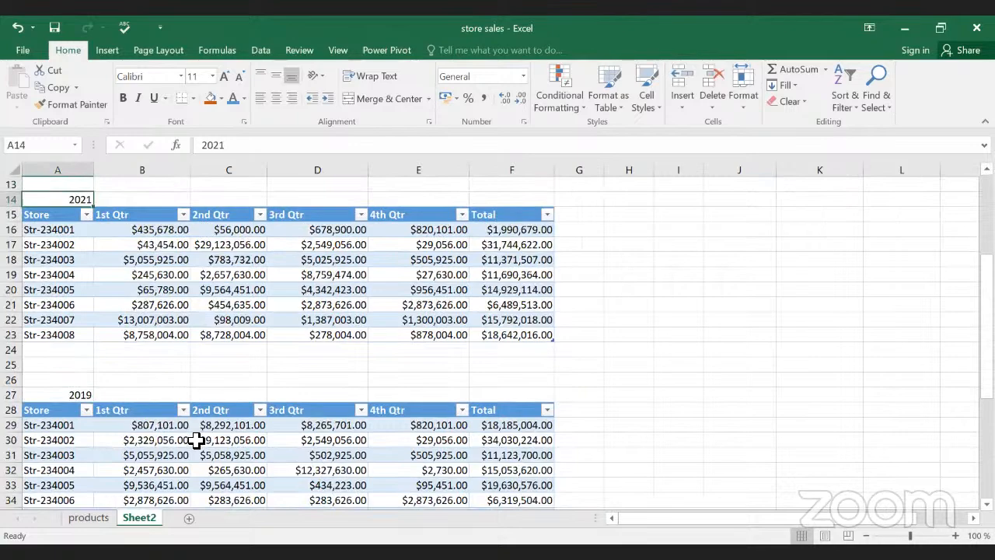
{"action": "scroll", "coordinate": [192, 442], "scroll_direction": "down", "scroll_amount": 4}
{"action": "scroll", "coordinate": [193, 438], "scroll_direction": "up", "scroll_amount": 3}
{"action": "scroll", "coordinate": [193, 438], "scroll_direction": "down", "scroll_amount": 3}
{"action": "scroll", "coordinate": [195, 436], "scroll_direction": "up", "scroll_amount": 5}
{"action": "scroll", "coordinate": [233, 427], "scroll_direction": "up", "scroll_amount": 8}
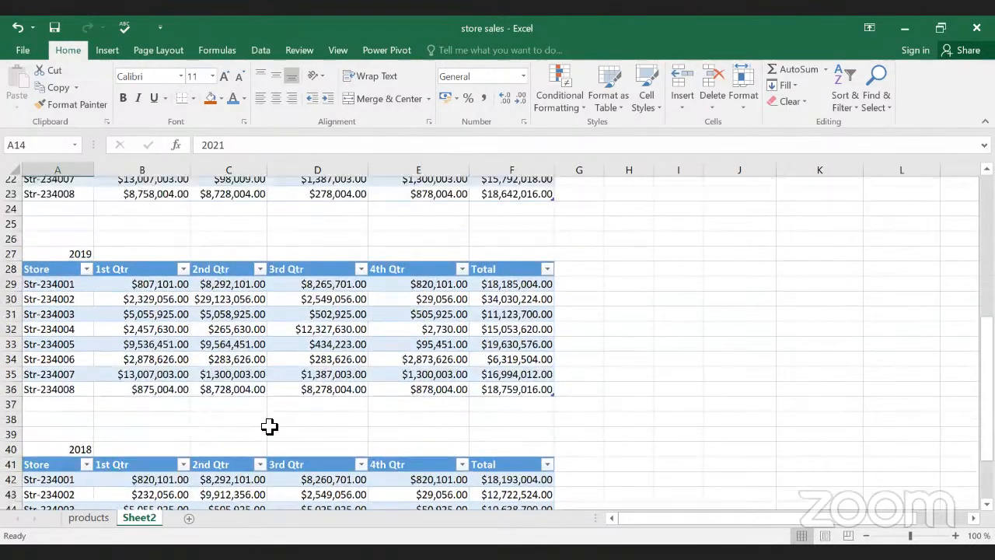
Step: Compare the summary table's 2020 column with the quarterly sales and total of store Str-234001 in the 2020 table
{"action": "left_click", "coordinate": [743, 359]}
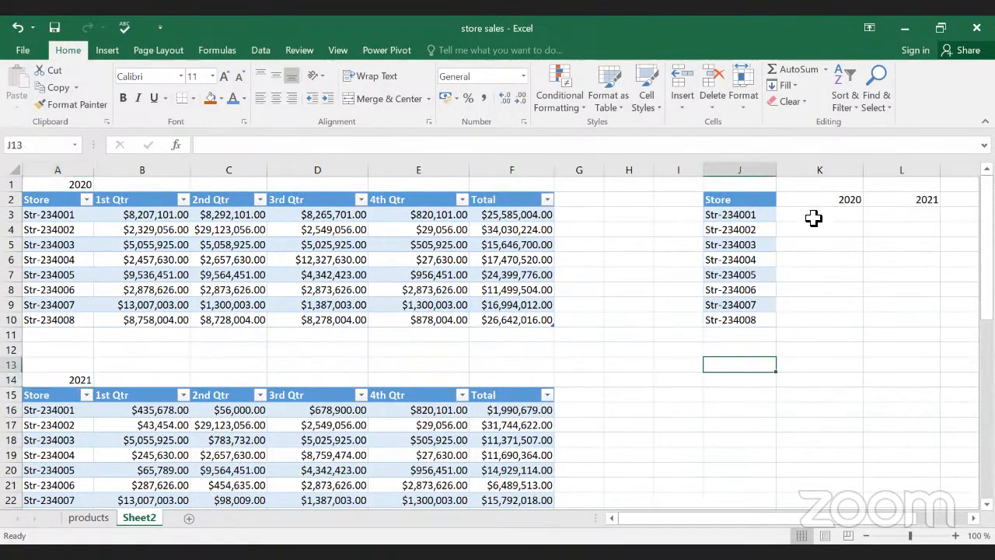
{"action": "left_click", "coordinate": [816, 215]}
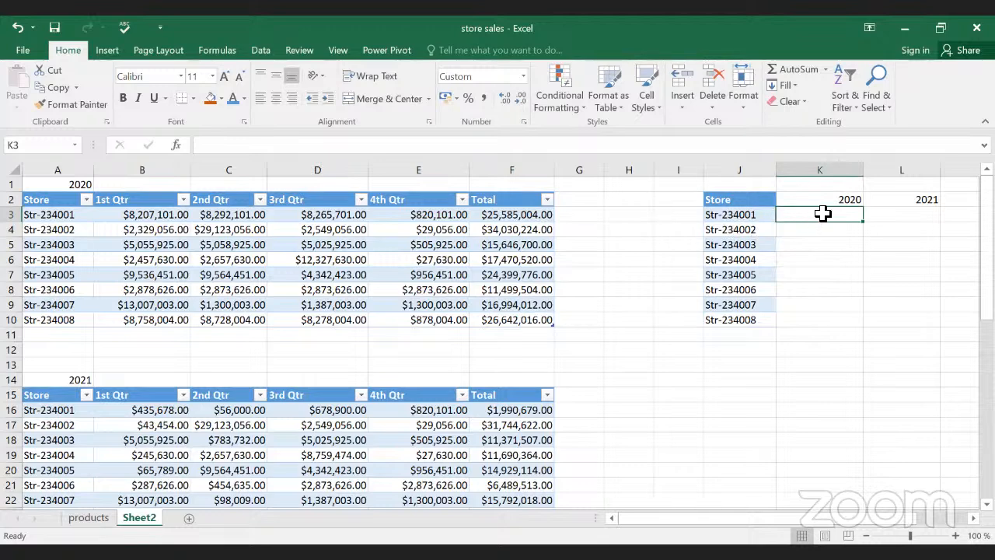
{"action": "left_click_drag", "start_coordinate": [816, 198], "coordinate": [804, 319]}
{"action": "left_click", "coordinate": [804, 319]}
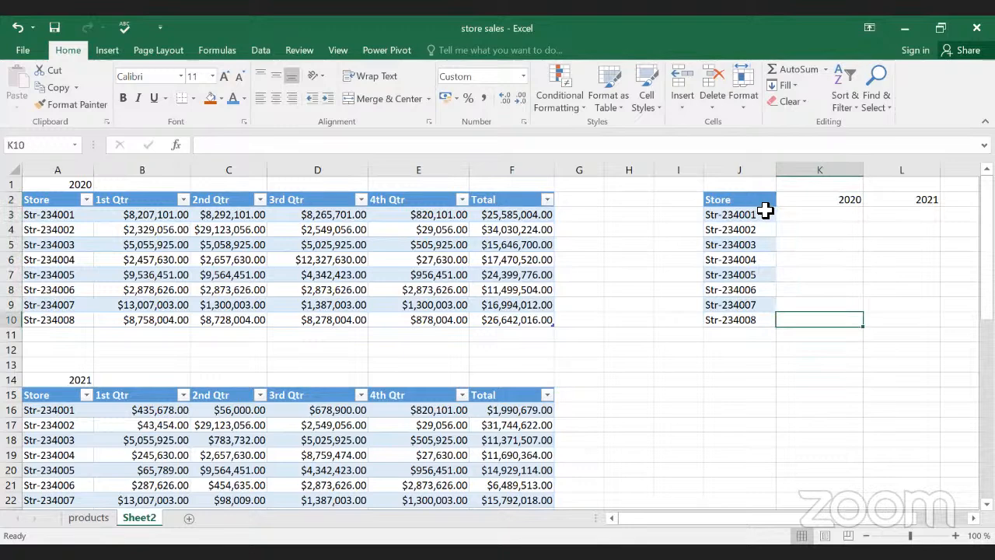
{"action": "left_click", "coordinate": [724, 217]}
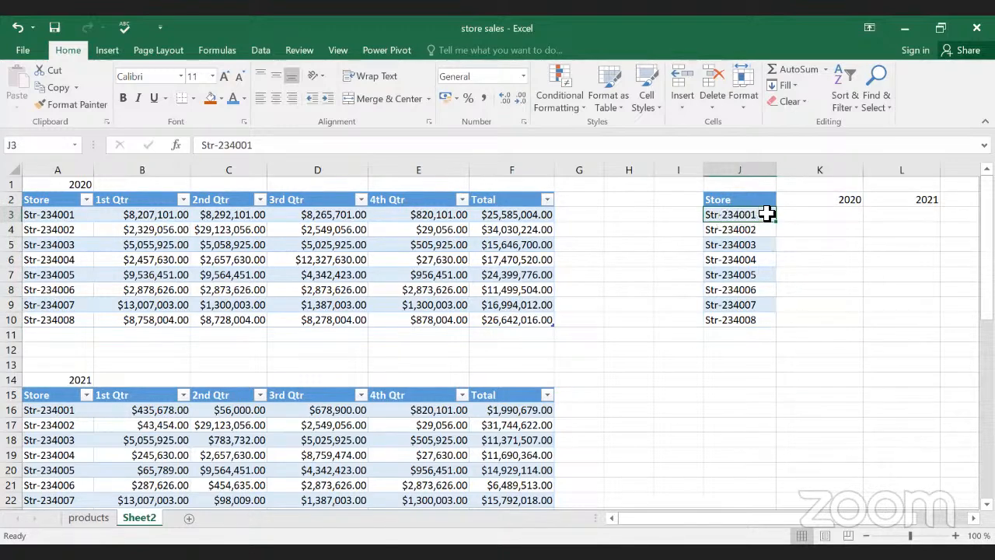
{"action": "left_click", "coordinate": [807, 215]}
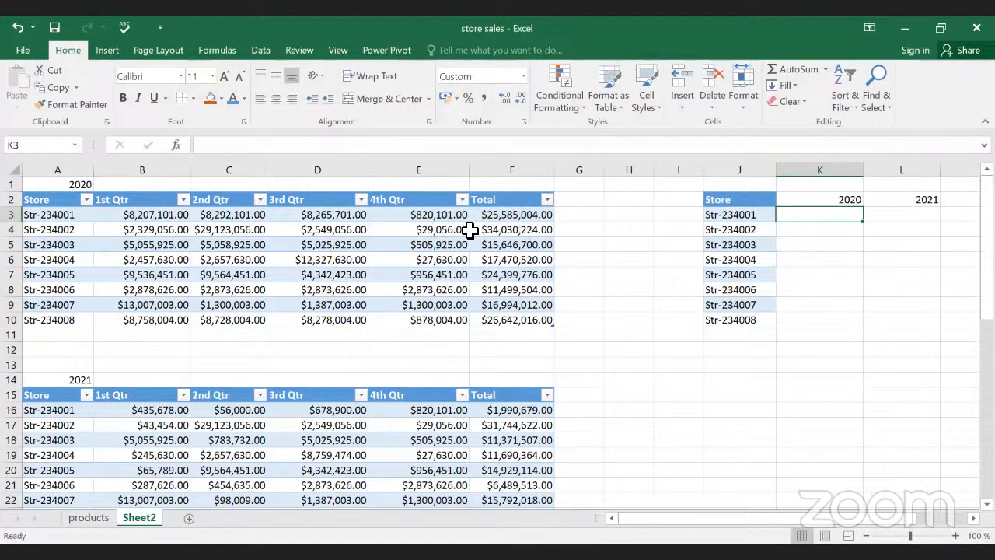
{"action": "left_click", "coordinate": [70, 216]}
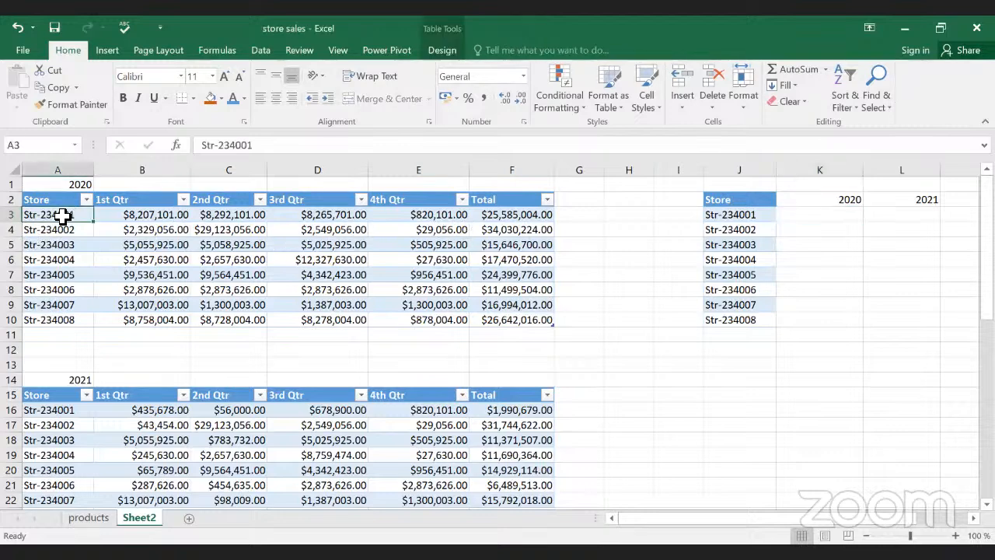
{"action": "left_click_drag", "start_coordinate": [47, 215], "coordinate": [414, 219]}
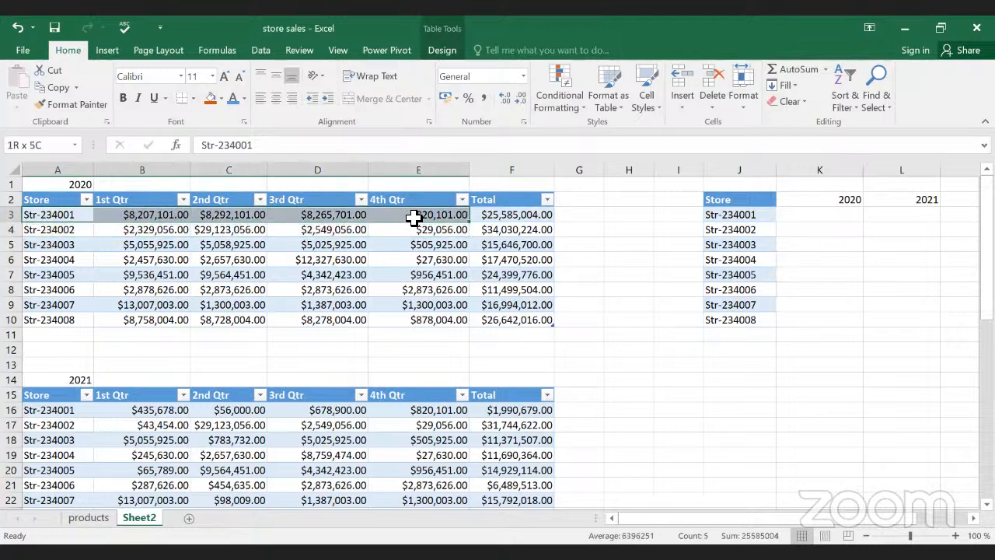
{"action": "left_click", "coordinate": [506, 215]}
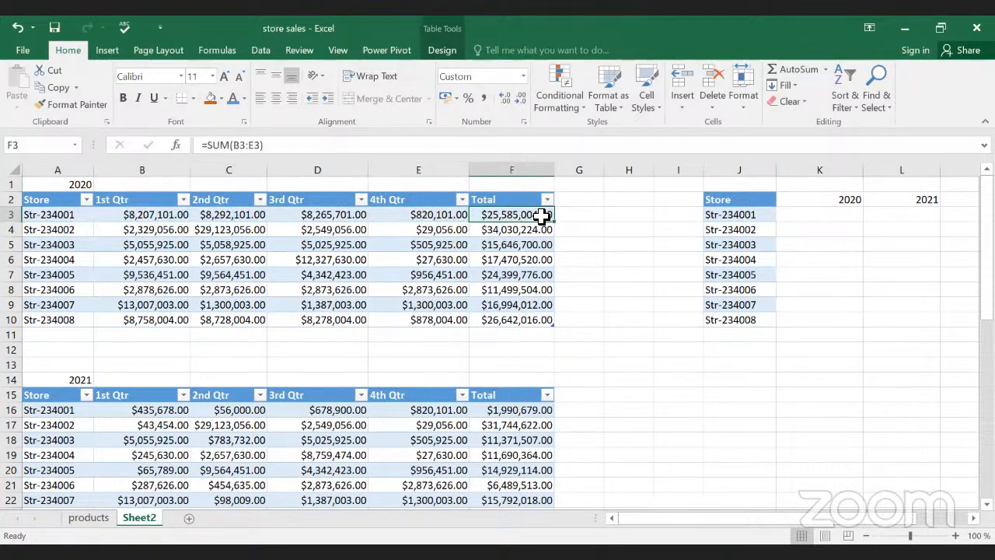
Step: Start an INDEX function in K3 using the array,row_num,column_num form, with the whole 2020 table including headers (Table1[#All]) as the array
{"action": "left_click", "coordinate": [808, 217]}
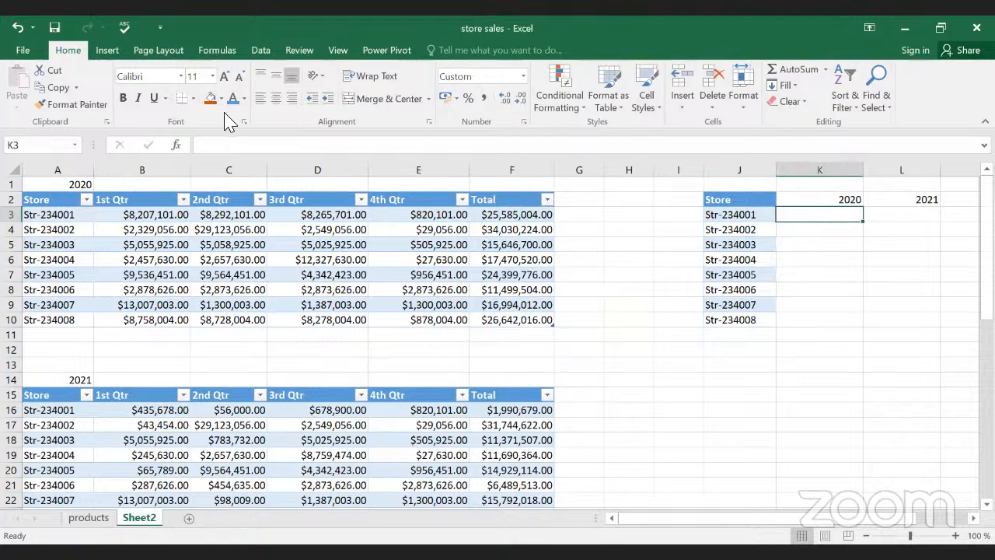
{"action": "left_click", "coordinate": [223, 56]}
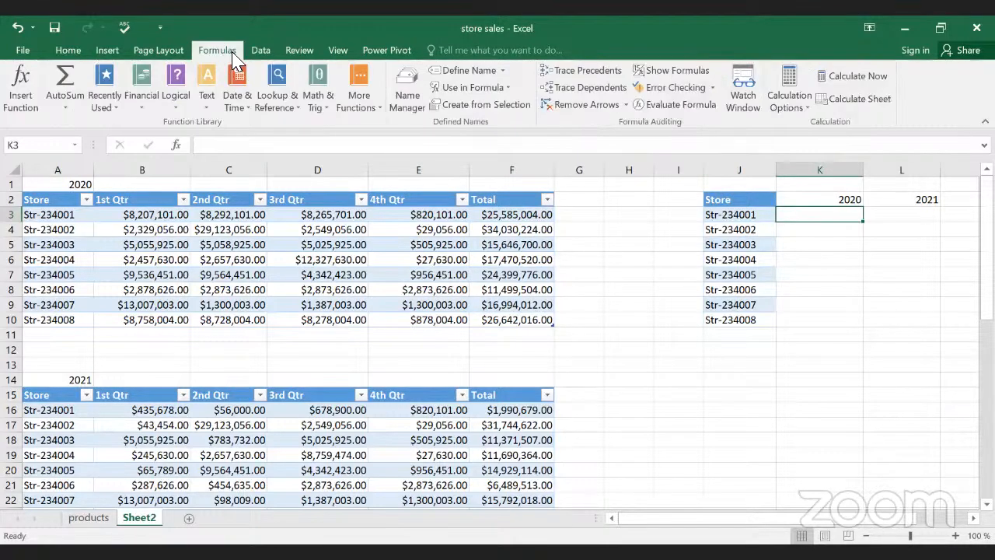
{"action": "left_click", "coordinate": [287, 111]}
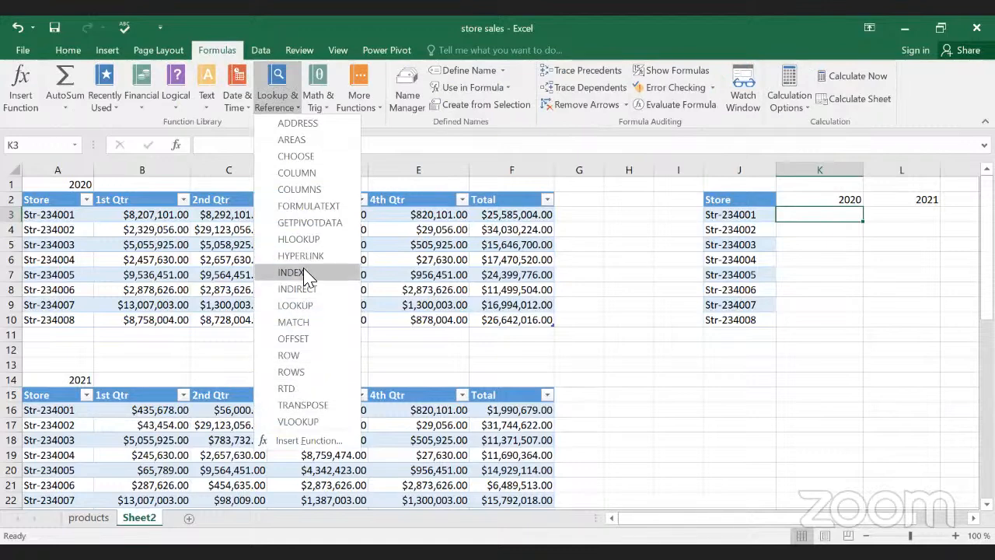
{"action": "key", "text": "Return"}
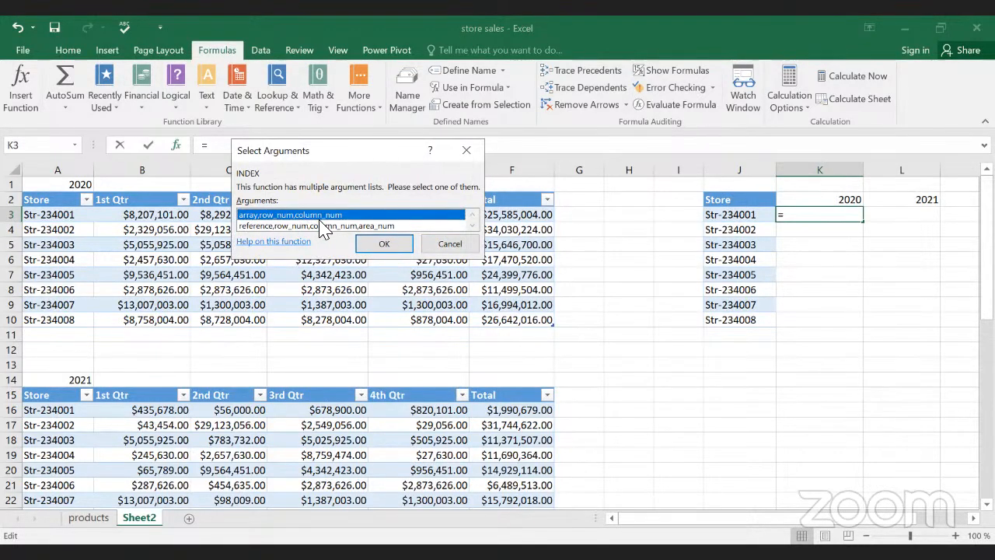
{"action": "left_click", "coordinate": [378, 242]}
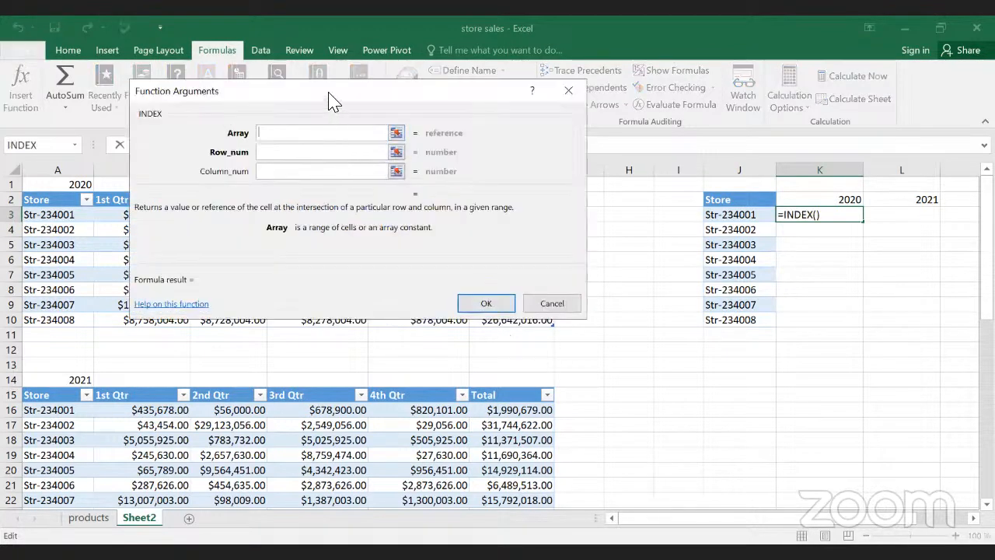
{"action": "left_click_drag", "start_coordinate": [702, 289], "coordinate": [696, 251]}
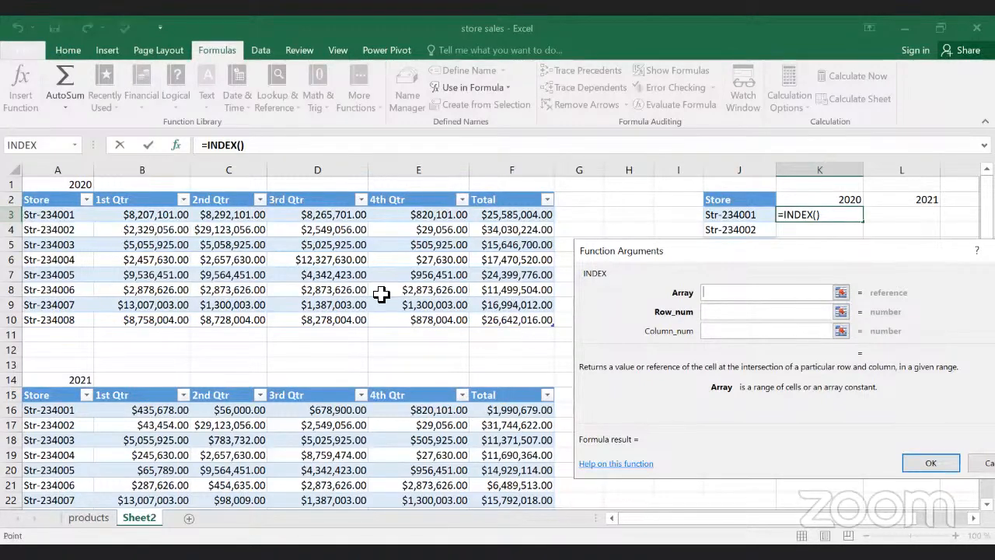
{"action": "left_click_drag", "start_coordinate": [502, 310], "coordinate": [512, 321]}
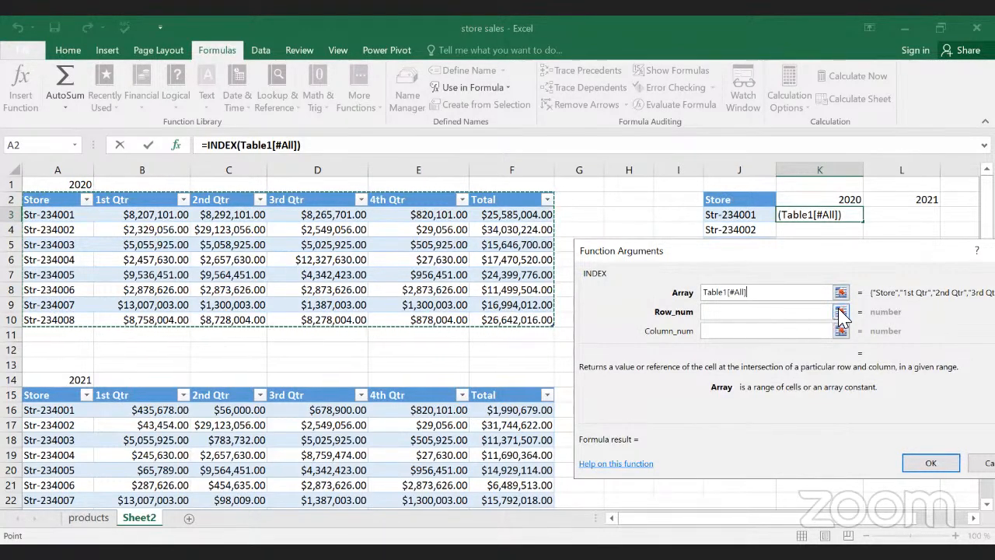
Step: Complete the K3 INDEX formula with row number 2 and column number 6 to return Str-234001's 2020 total
{"action": "left_click", "coordinate": [760, 315]}
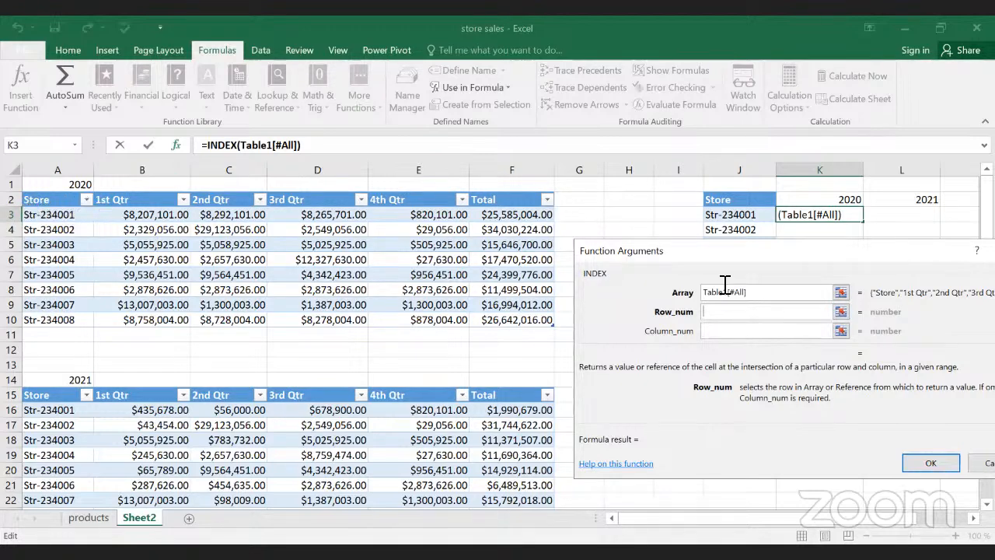
{"action": "type", "text": "2"}
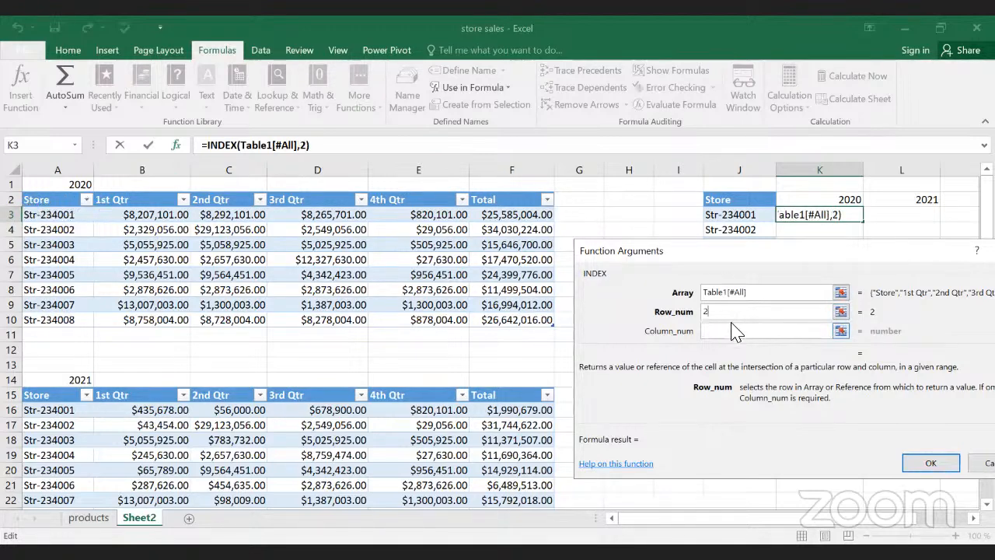
{"action": "left_click", "coordinate": [727, 333]}
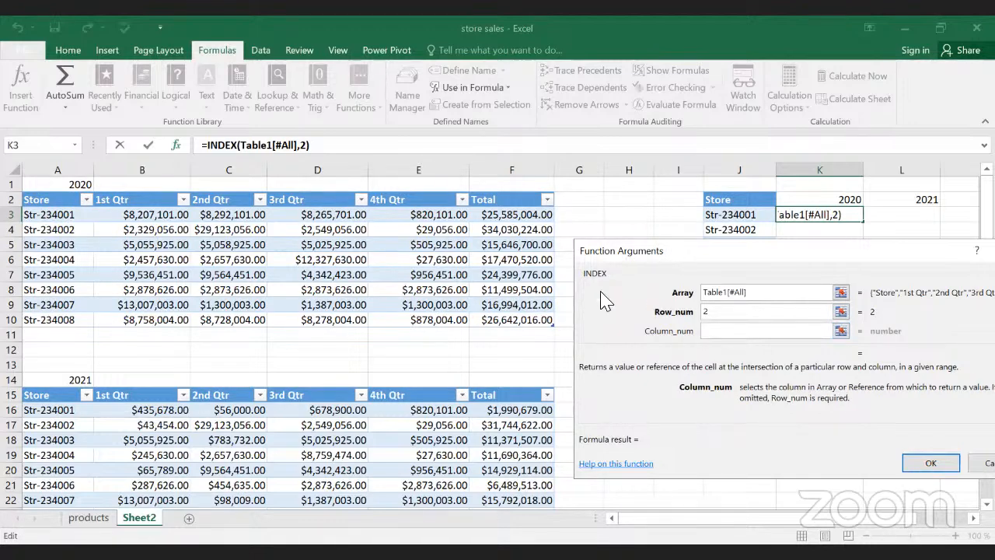
{"action": "left_click_drag", "start_coordinate": [638, 251], "coordinate": [507, 323]}
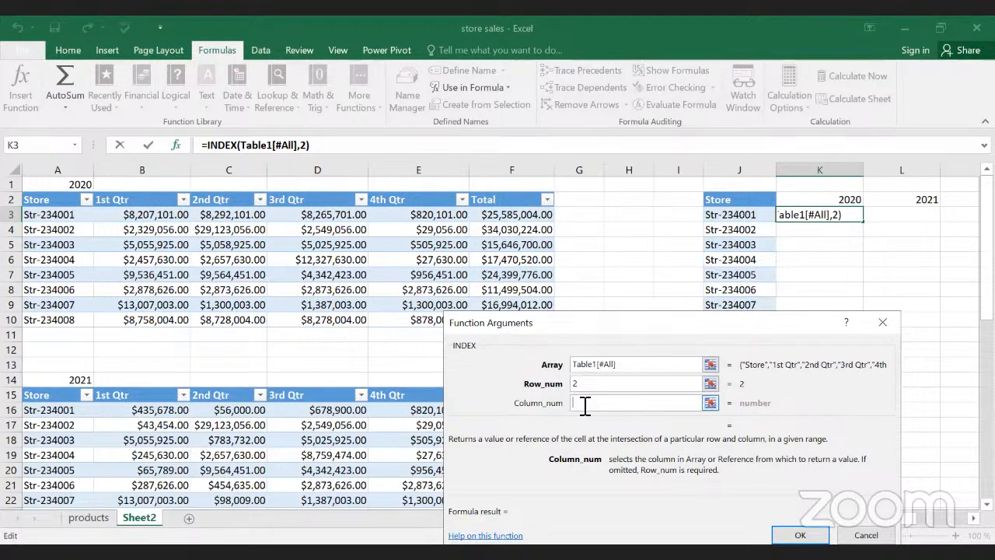
{"action": "type", "text": "6"}
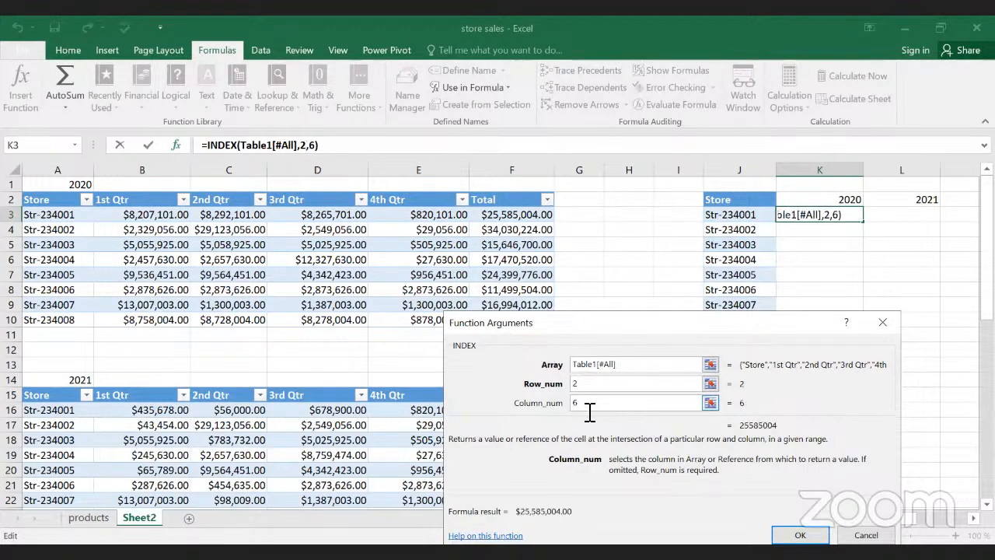
{"action": "left_click_drag", "start_coordinate": [661, 343], "coordinate": [678, 210]}
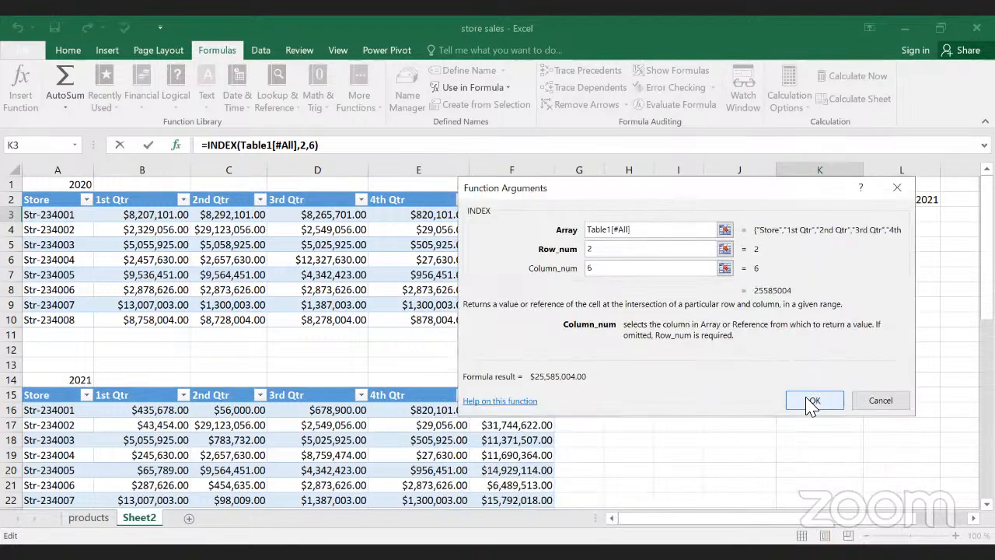
{"action": "left_click", "coordinate": [809, 404]}
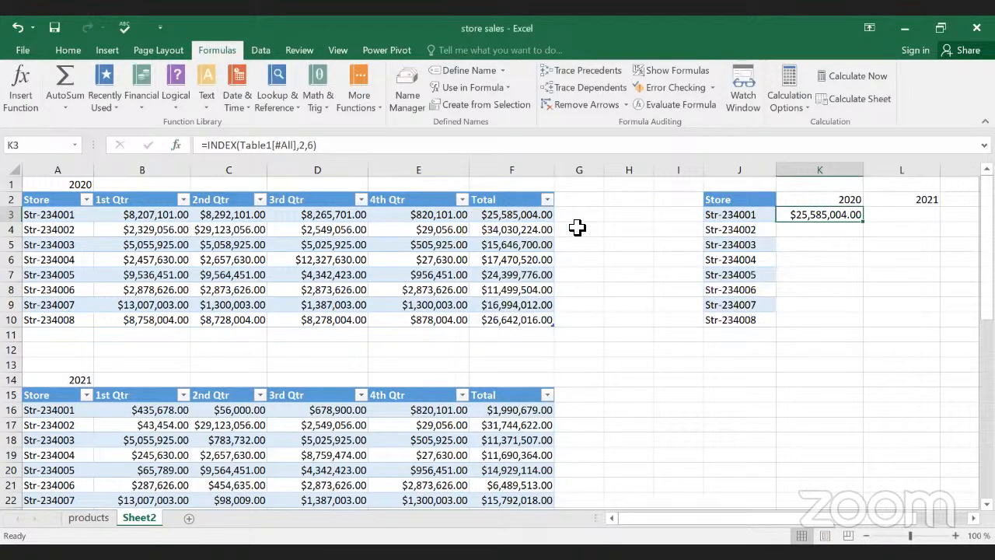
Step: Check K3 against Str-234001's total in the 2020 table, then copy its INDEX formula down through K10
{"action": "left_click", "coordinate": [496, 215]}
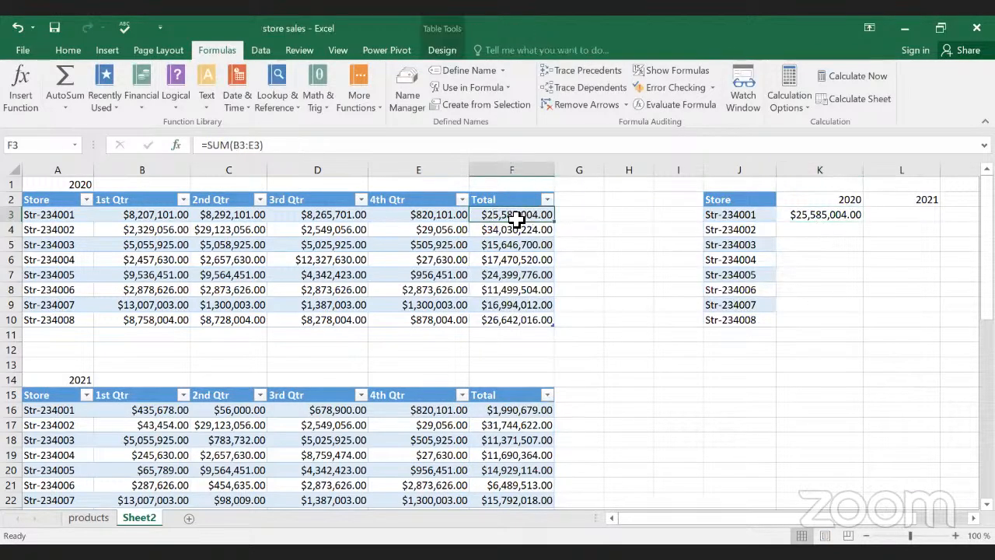
{"action": "left_click", "coordinate": [820, 216]}
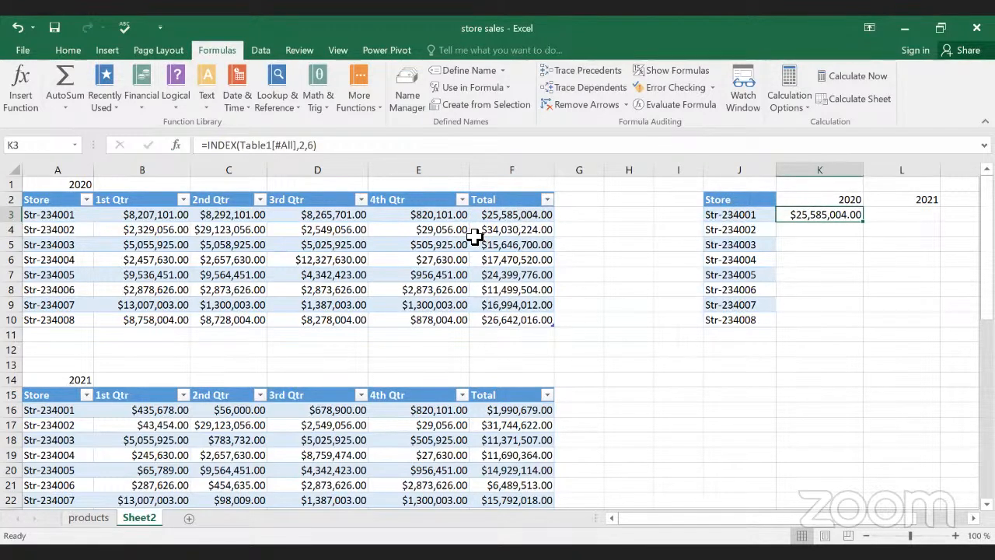
{"action": "left_click", "coordinate": [550, 215]}
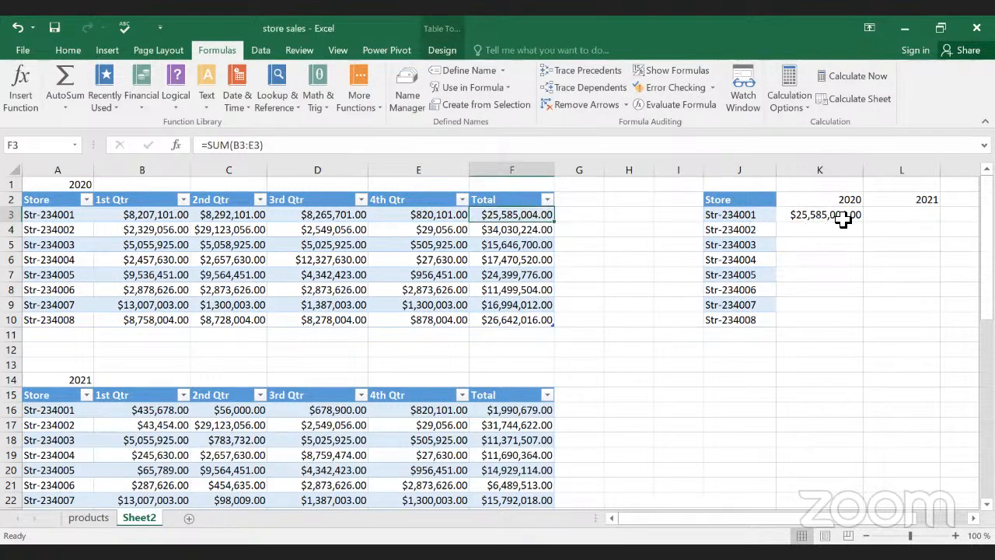
{"action": "left_click", "coordinate": [836, 216]}
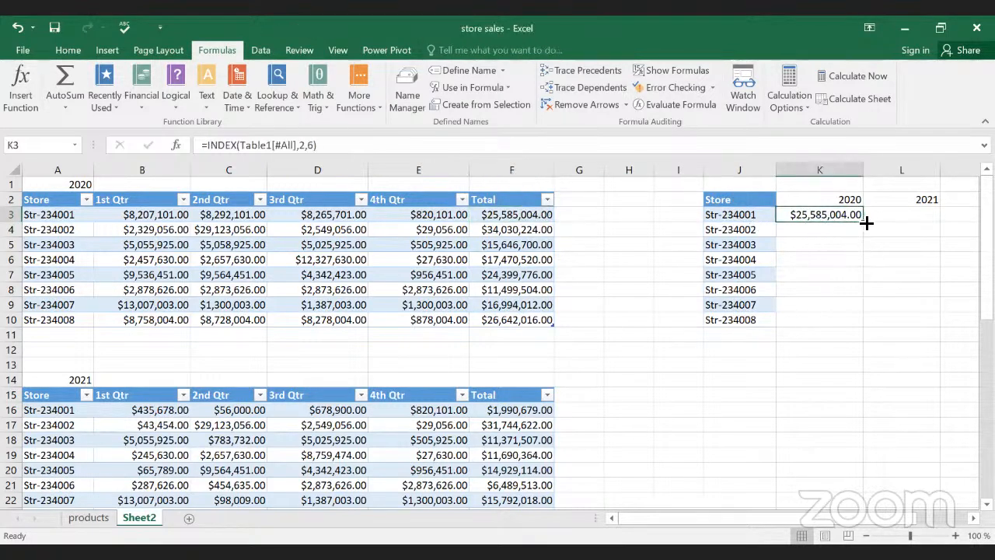
{"action": "left_click_drag", "start_coordinate": [742, 230], "coordinate": [733, 323]}
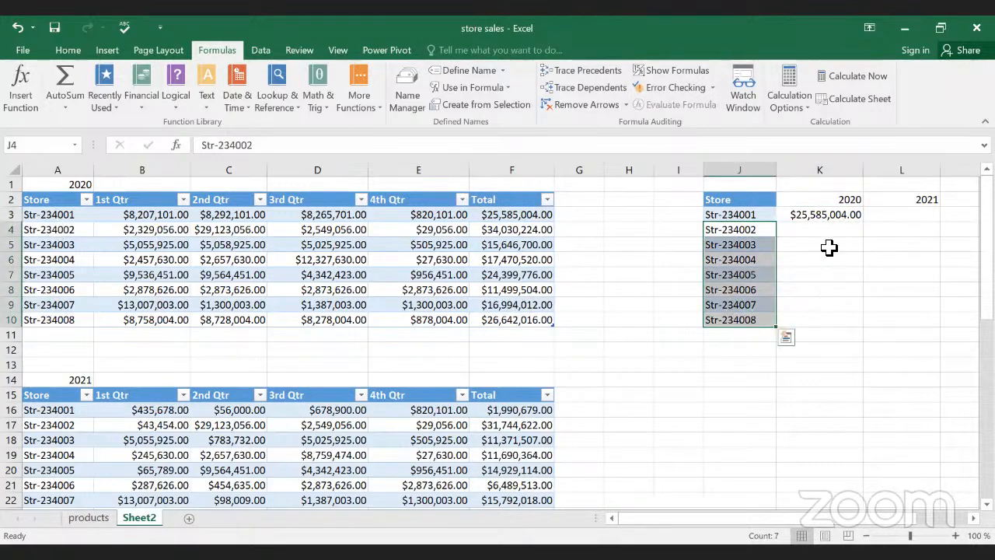
{"action": "left_click", "coordinate": [853, 219]}
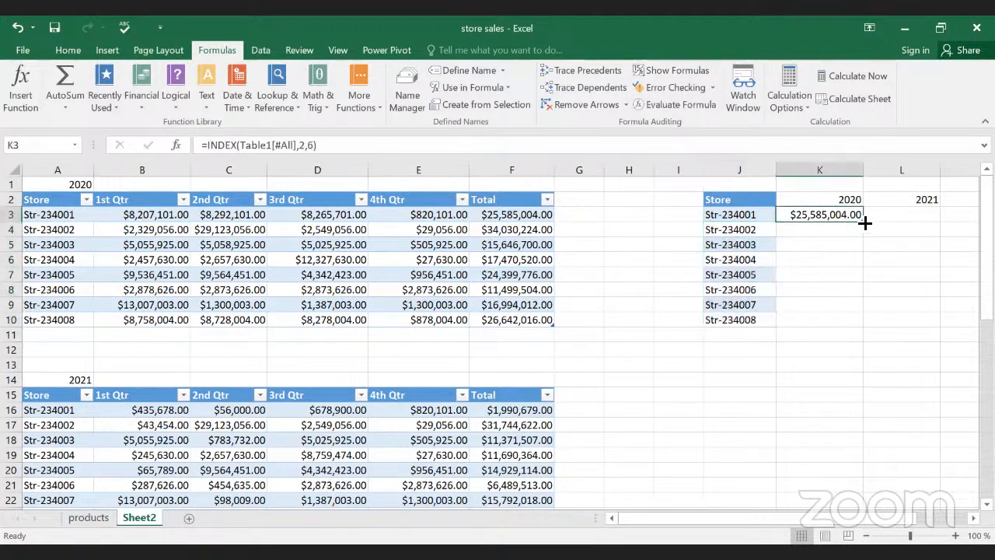
{"action": "left_click_drag", "start_coordinate": [866, 223], "coordinate": [835, 313]}
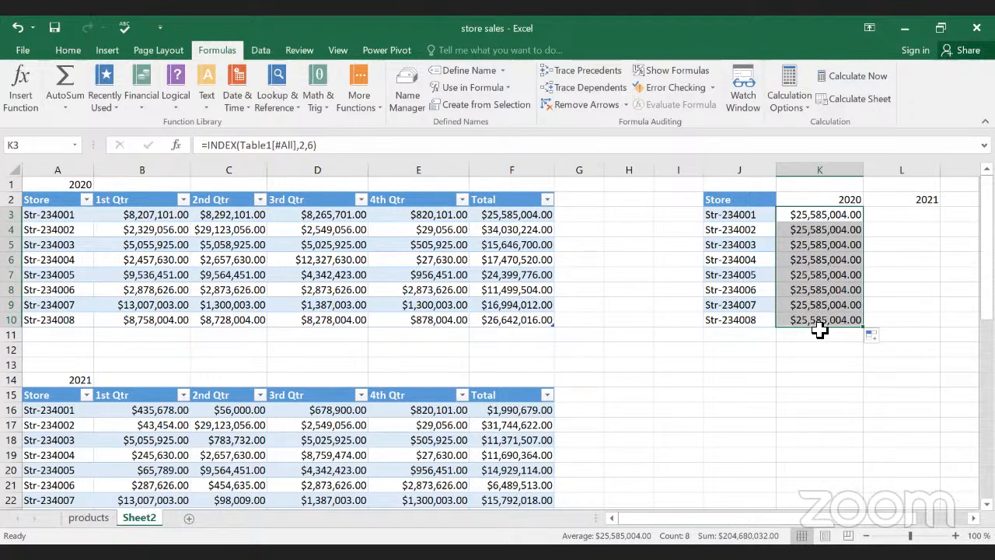
Step: Change the row number in K4's INDEX function to 3 and compare the result with Str-234002's total in the 2020 table
{"action": "left_click", "coordinate": [824, 230]}
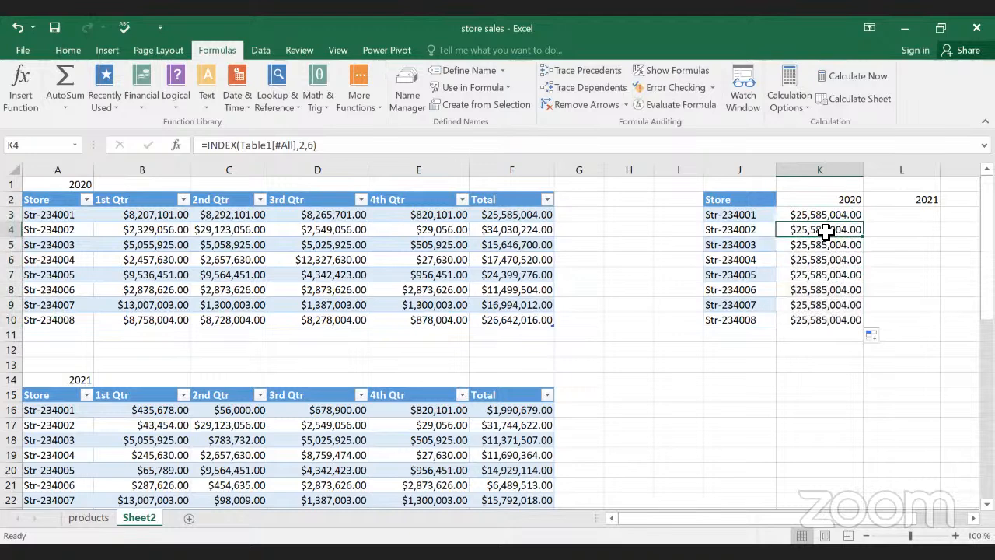
{"action": "key", "text": "F2"}
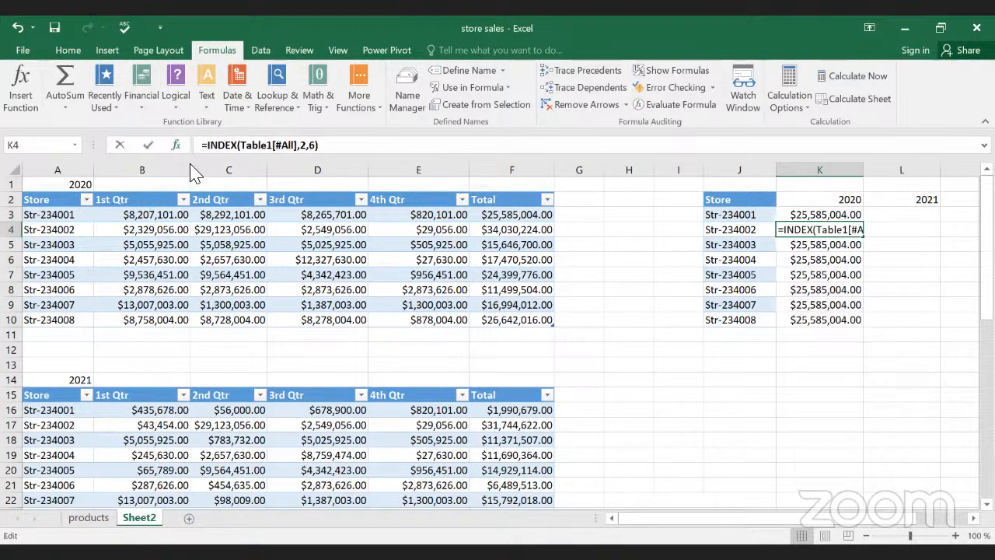
{"action": "key", "text": "shift+F3"}
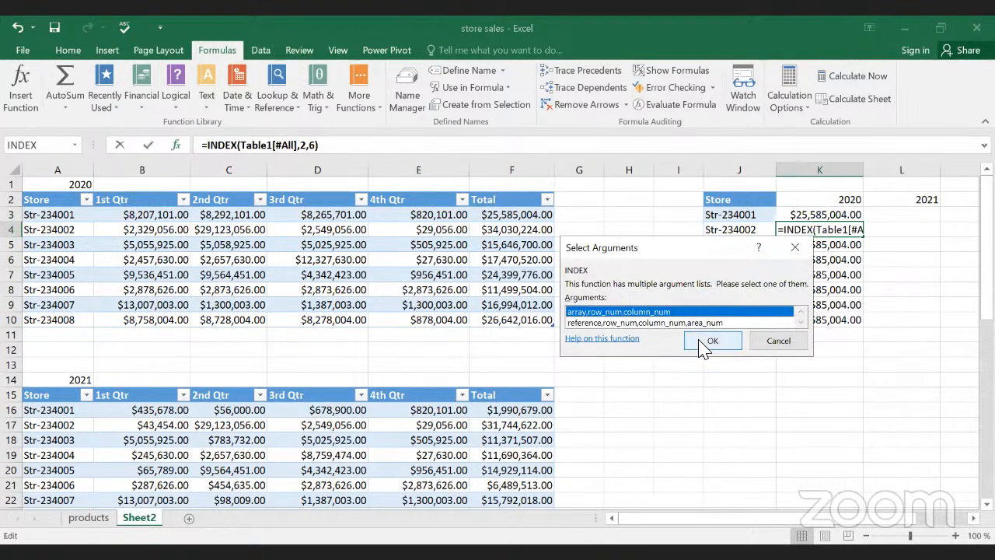
{"action": "key", "text": "Return"}
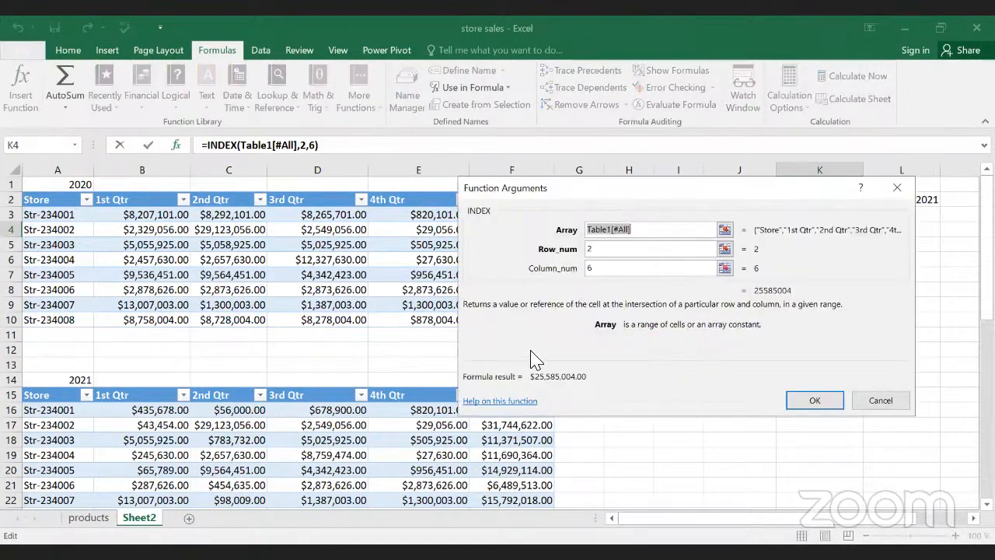
{"action": "left_click", "coordinate": [614, 251]}
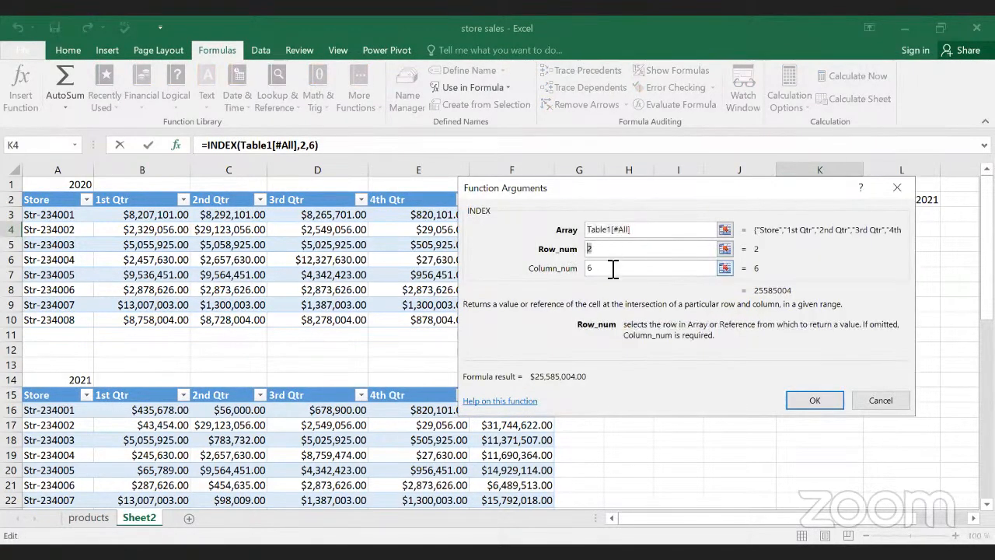
{"action": "left_click", "coordinate": [612, 271]}
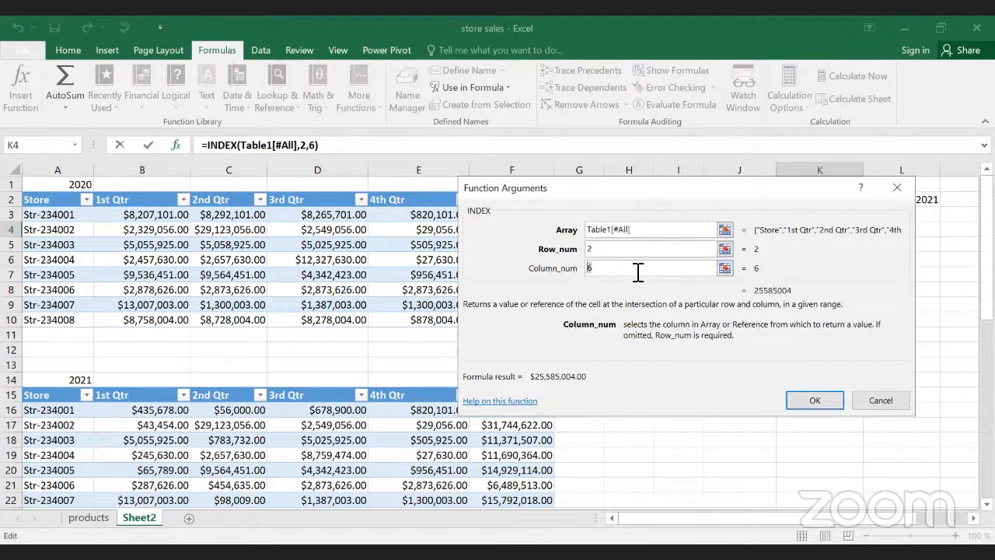
{"action": "double_click", "coordinate": [608, 250]}
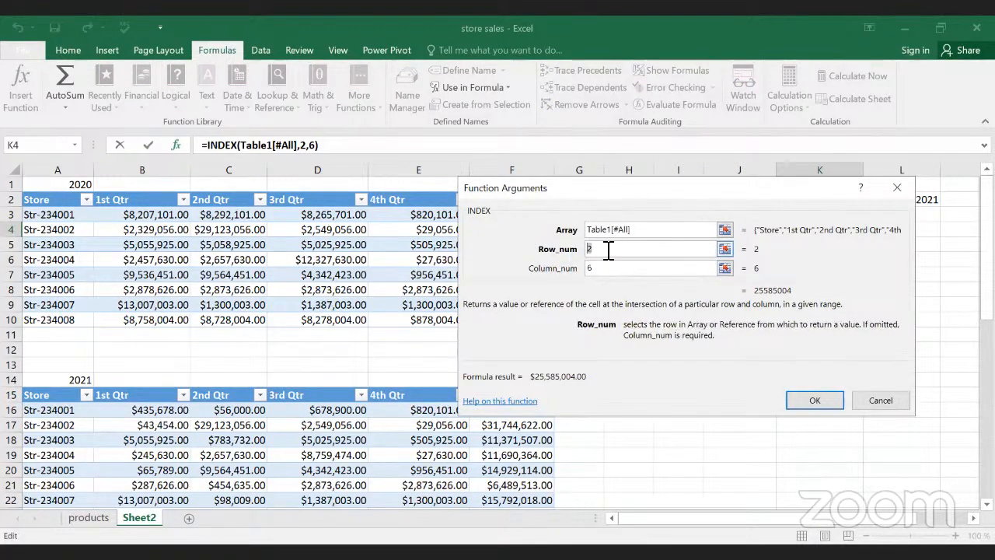
{"action": "type", "text": "3"}
{"action": "left_click", "coordinate": [815, 399]}
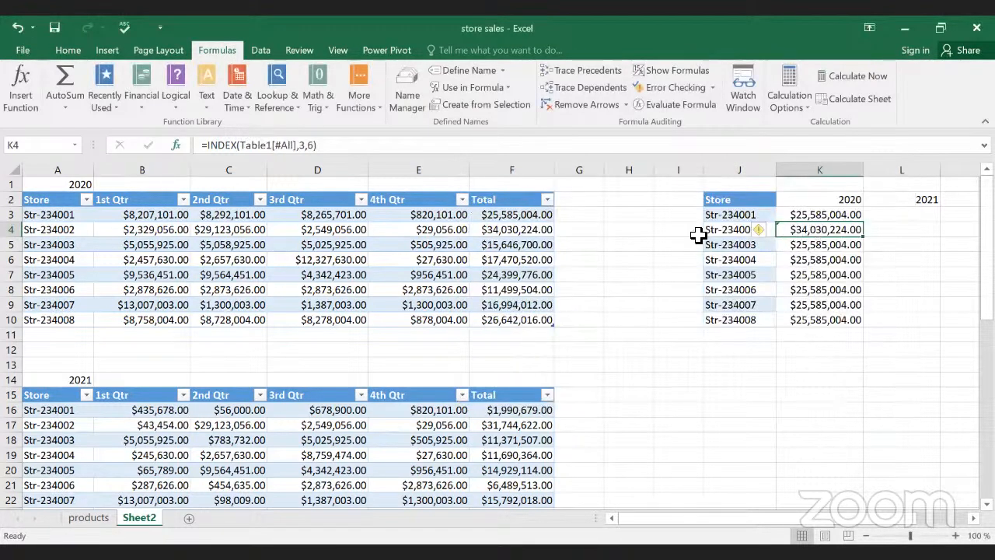
{"action": "left_click", "coordinate": [510, 230]}
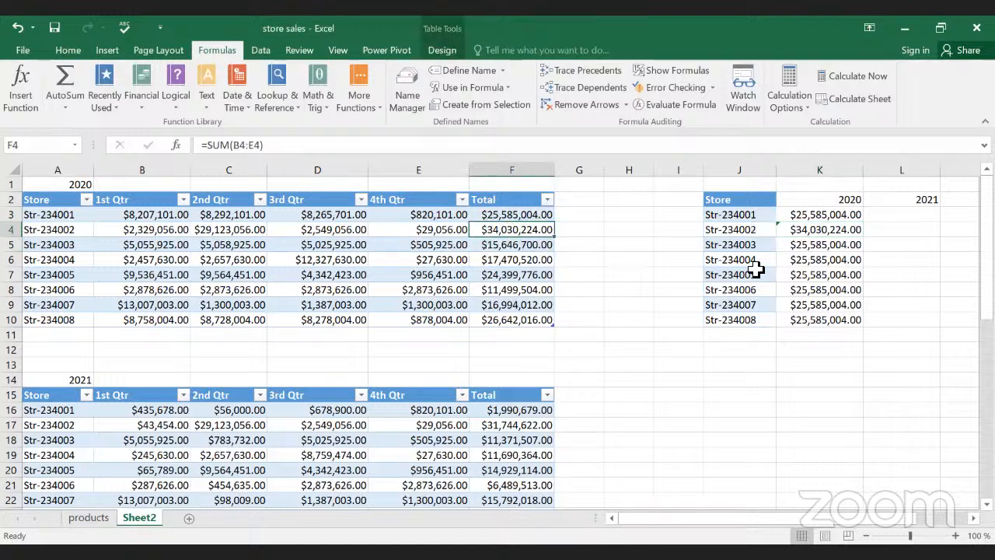
{"action": "left_click", "coordinate": [842, 232]}
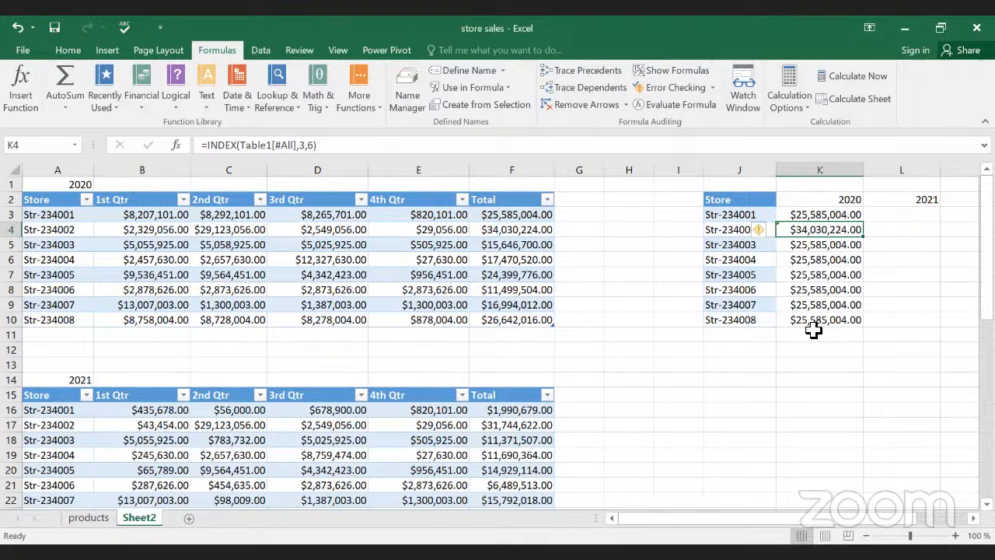
Step: Edit the INDEX formula in K5 for store Str-234003 so that its row number is 4
{"action": "double_click", "coordinate": [825, 247]}
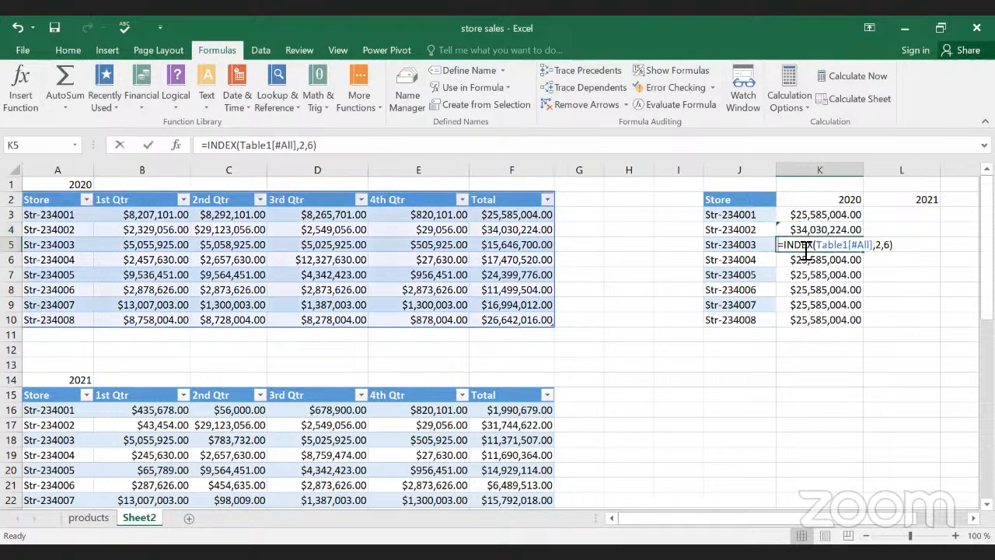
{"action": "left_click", "coordinate": [886, 251]}
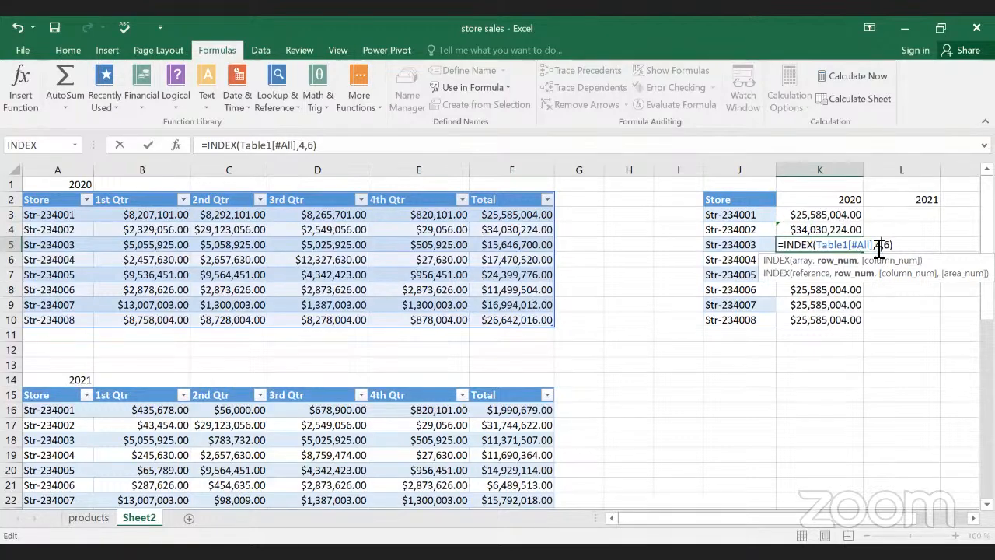
{"action": "left_click", "coordinate": [878, 247]}
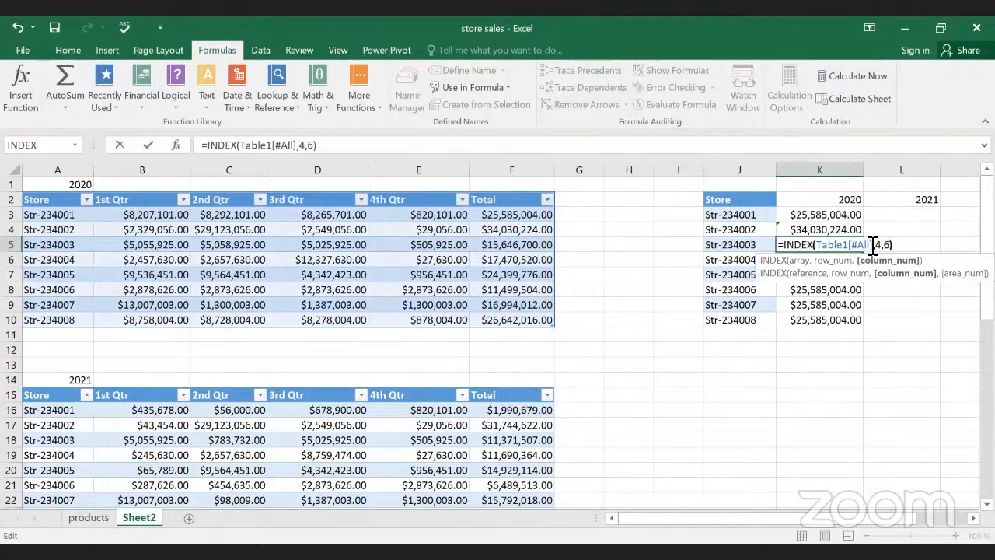
{"action": "key", "text": "Return"}
{"action": "left_click", "coordinate": [812, 289]}
{"action": "left_click", "coordinate": [800, 263]}
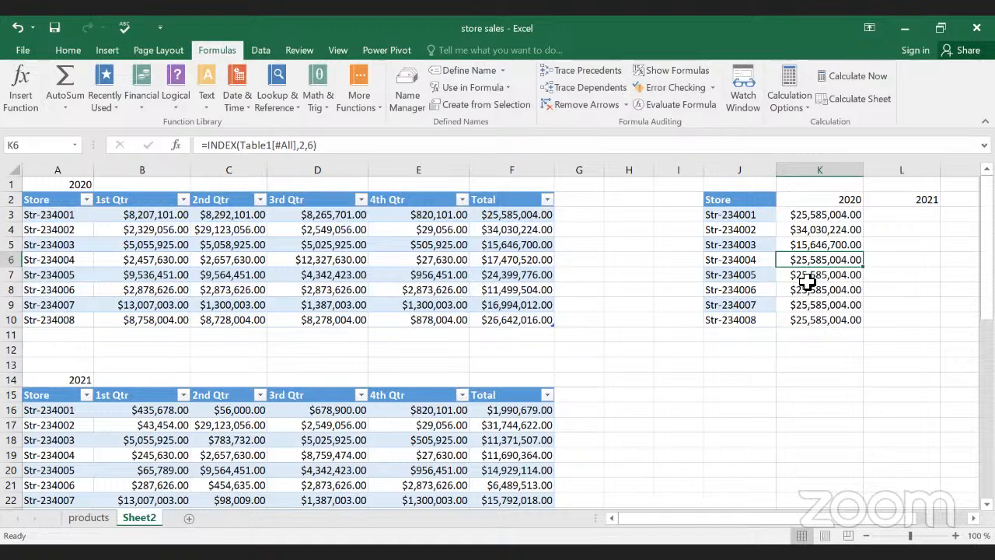
Step: Set the row number in K6's INDEX formula to 5 and clear the copied formulas below it in K7:K11
{"action": "double_click", "coordinate": [814, 263]}
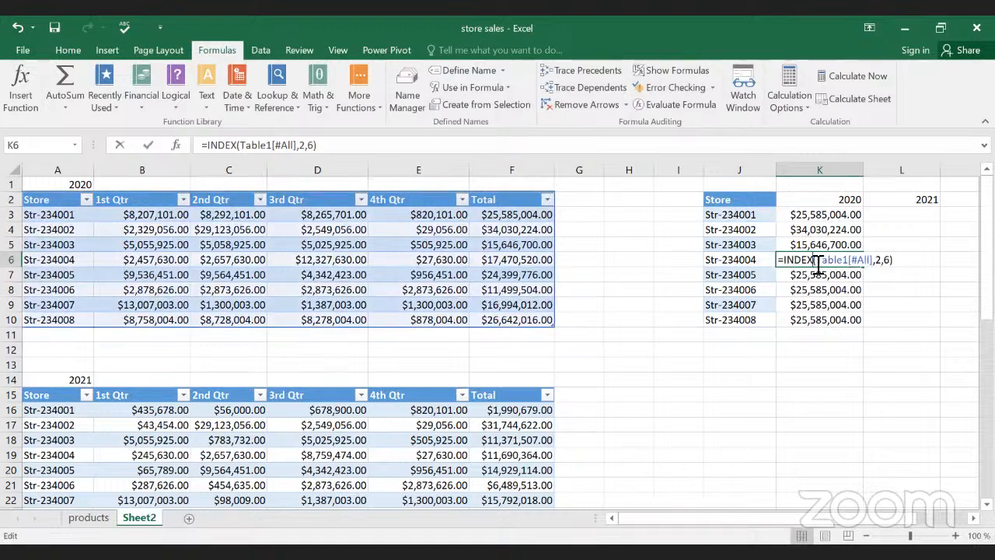
{"action": "left_click", "coordinate": [884, 263]}
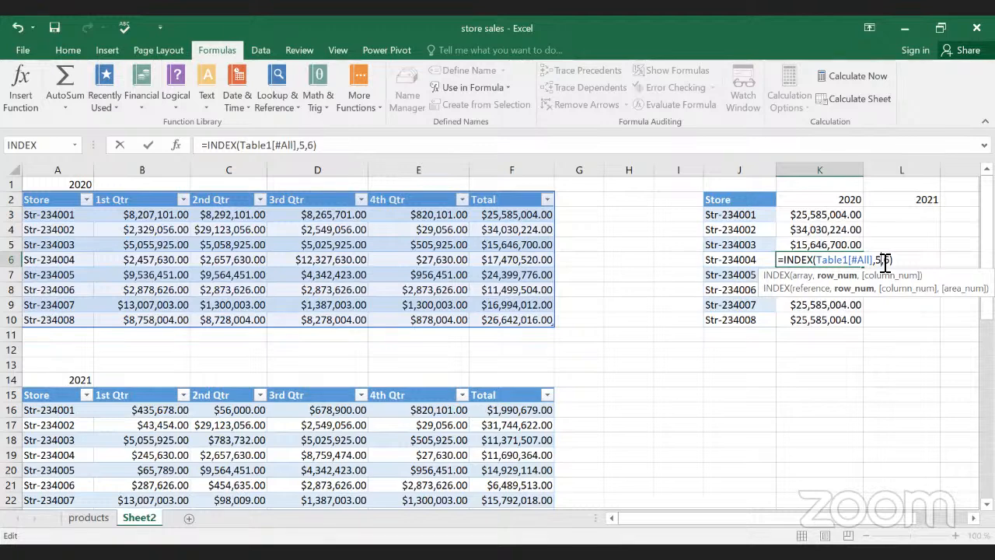
{"action": "key", "text": "Return"}
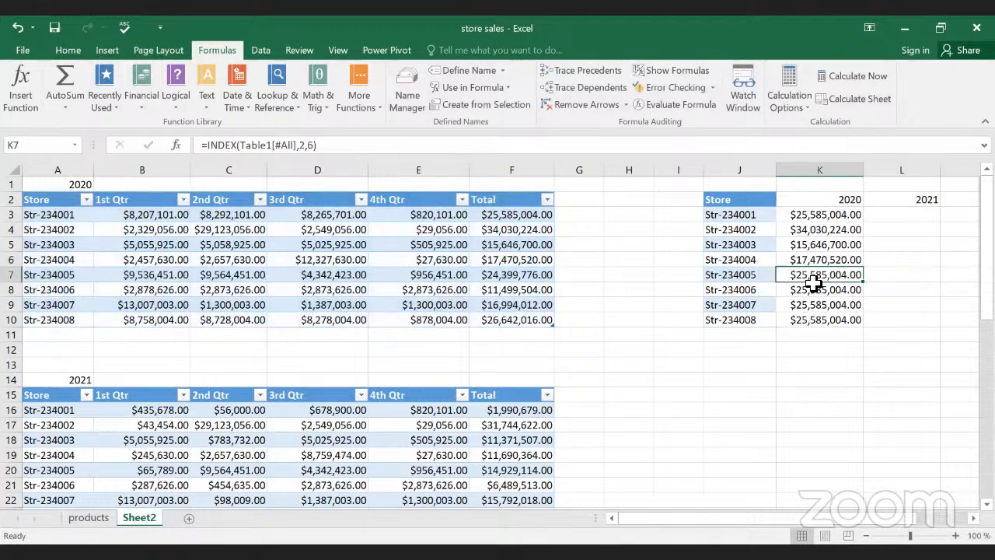
{"action": "left_click_drag", "start_coordinate": [814, 282], "coordinate": [816, 331]}
{"action": "key", "text": "Delete"}
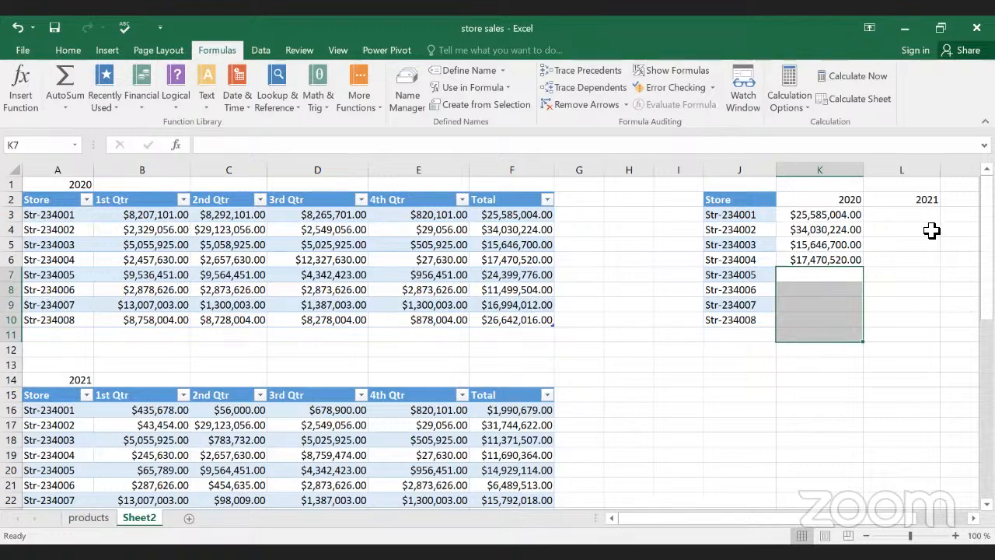
Step: Copy K3's INDEX formula into L3 and change its array to the whole 2021 table, Table13[#All]
{"action": "left_click", "coordinate": [904, 217]}
{"action": "left_click", "coordinate": [857, 216]}
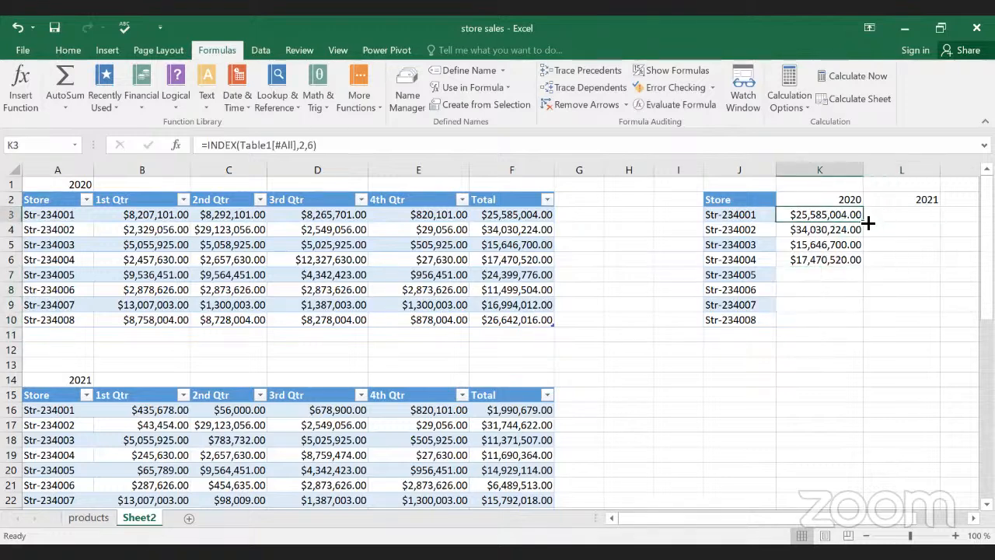
{"action": "left_click_drag", "start_coordinate": [866, 224], "coordinate": [902, 224]}
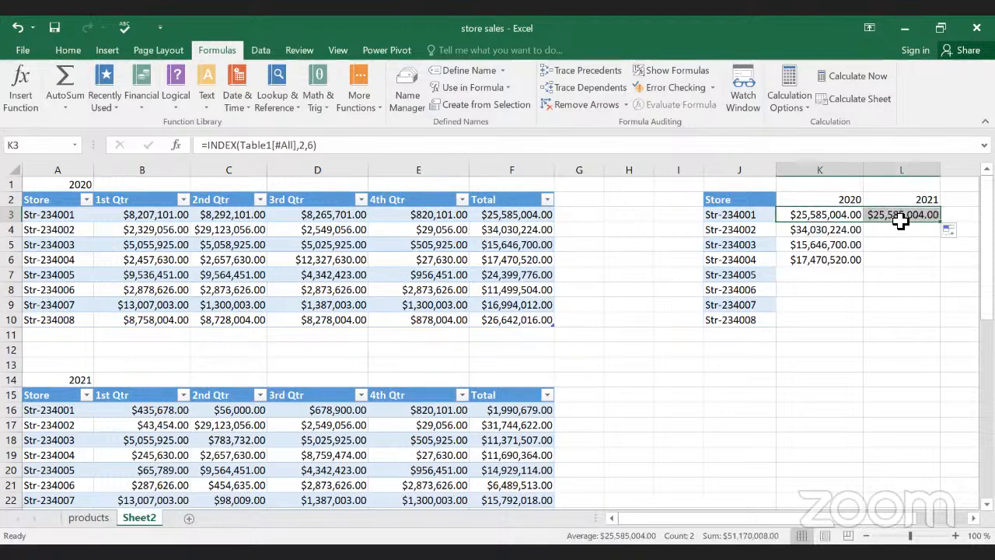
{"action": "double_click", "coordinate": [902, 217]}
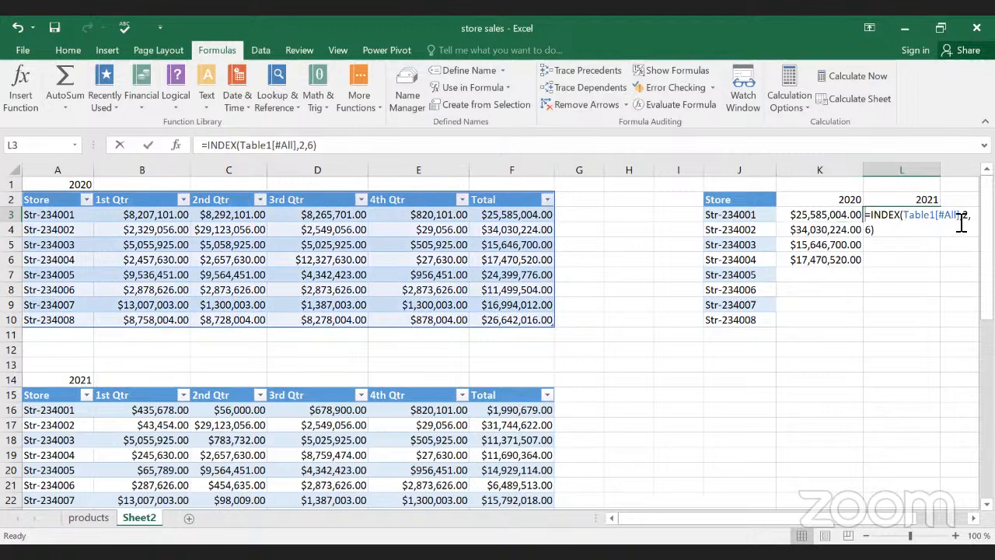
{"action": "left_click", "coordinate": [176, 145]}
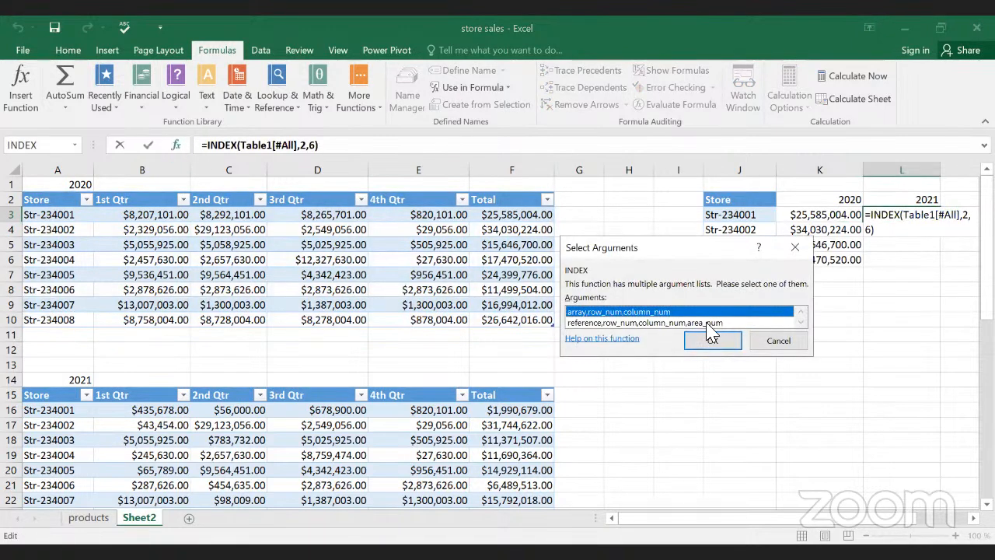
{"action": "left_click", "coordinate": [714, 341]}
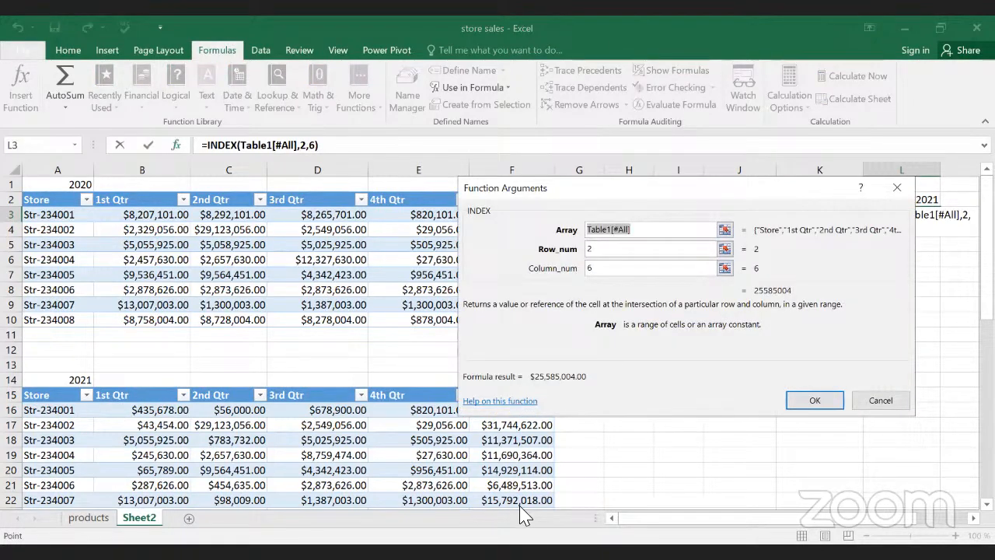
{"action": "left_click_drag", "start_coordinate": [48, 395], "coordinate": [555, 467]}
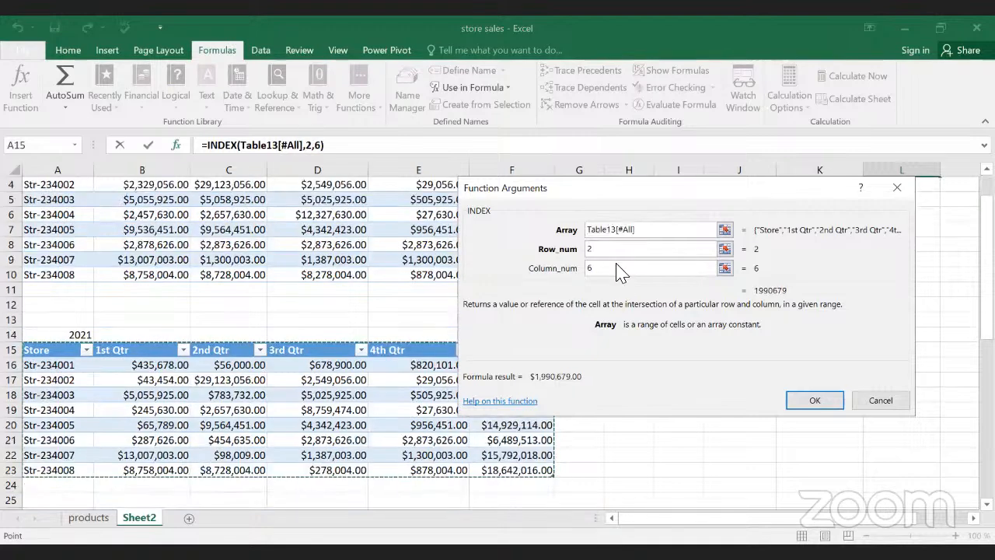
{"action": "left_click", "coordinate": [790, 407]}
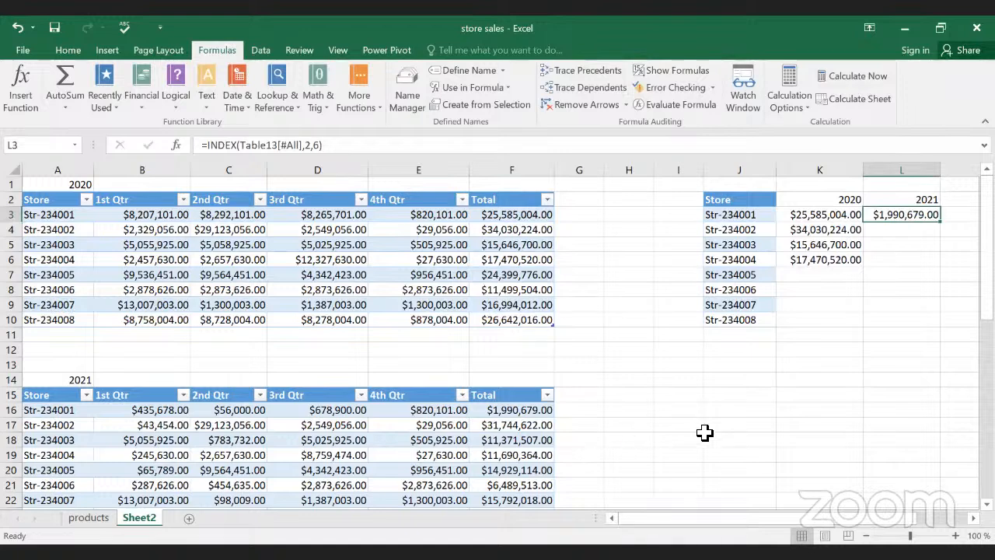
Step: Examine the store summary table alongside the 2020, 2021, 2019 and 2018 sales tables further down the sheet
{"action": "left_click", "coordinate": [819, 349]}
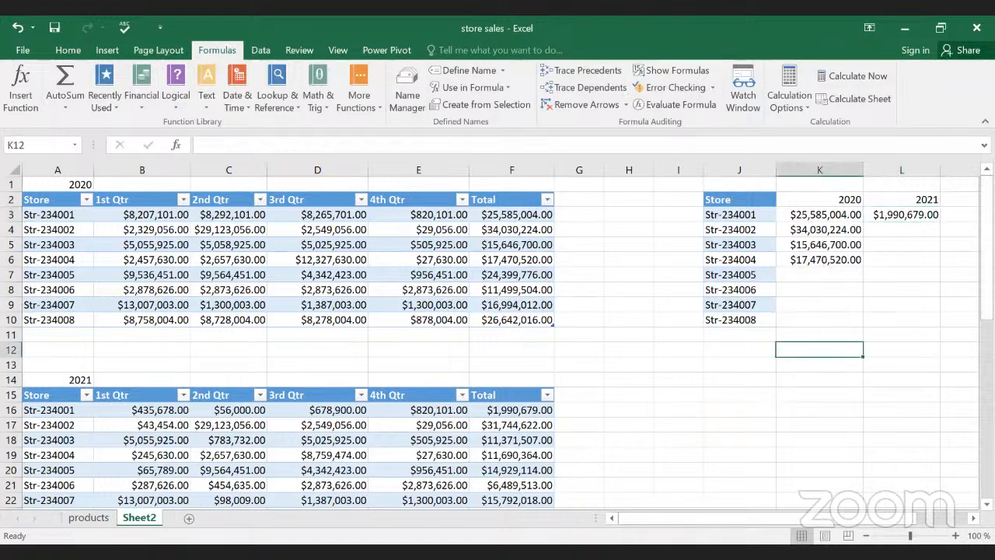
{"action": "scroll", "coordinate": [682, 340], "scroll_direction": "down", "scroll_amount": 7}
{"action": "scroll", "coordinate": [686, 360], "scroll_direction": "up", "scroll_amount": 7}
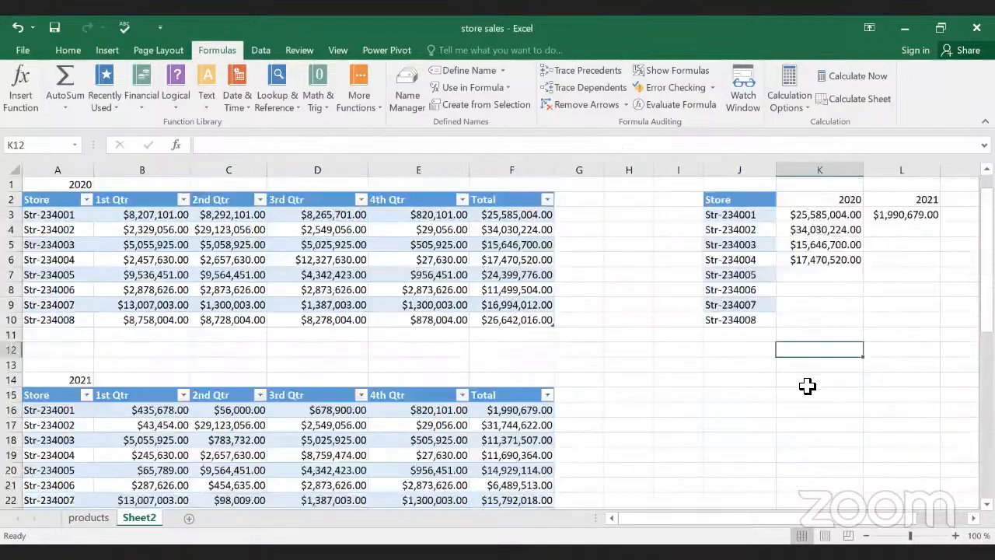
{"action": "left_click_drag", "start_coordinate": [902, 410], "coordinate": [666, 197]}
{"action": "left_click_drag", "start_coordinate": [619, 370], "coordinate": [602, 377]}
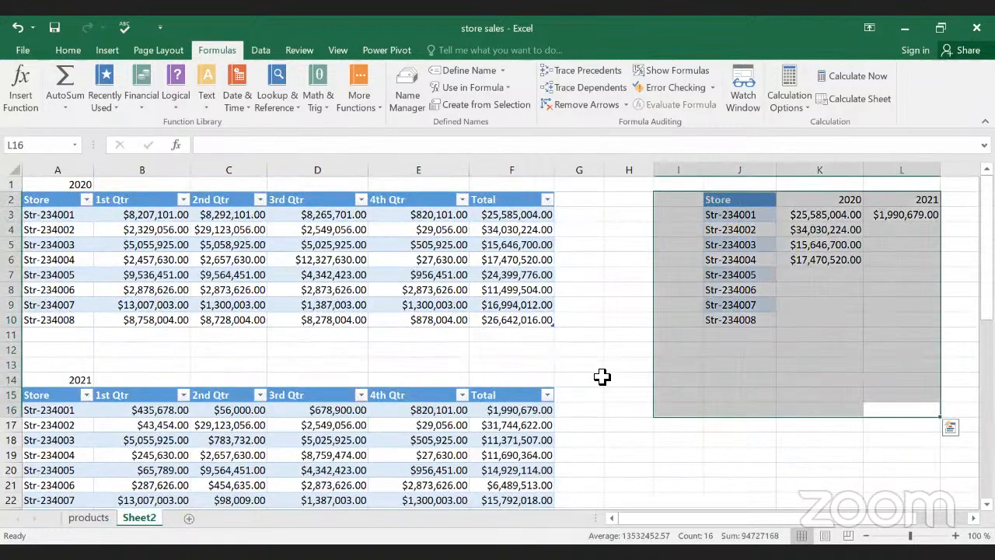
{"action": "left_click", "coordinate": [925, 307]}
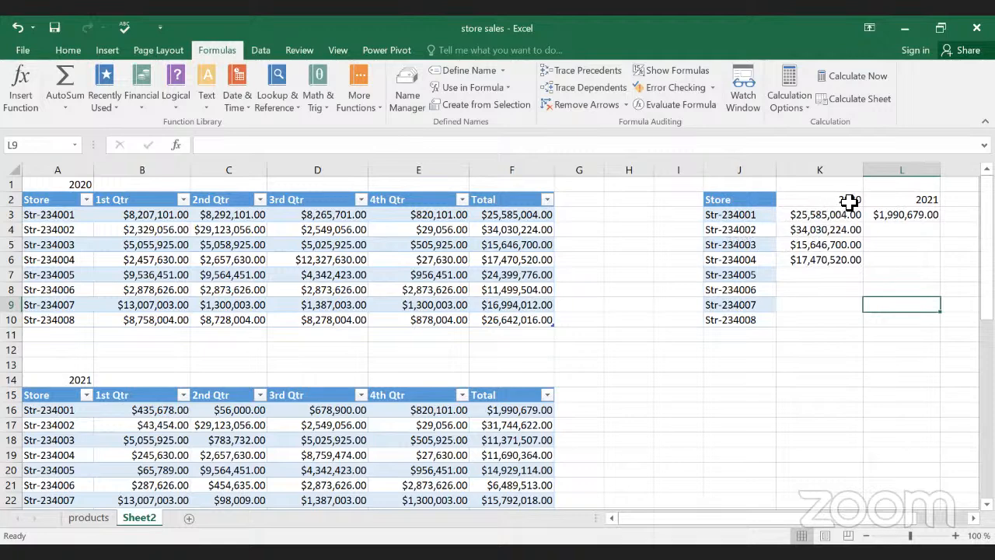
{"action": "left_click", "coordinate": [730, 219]}
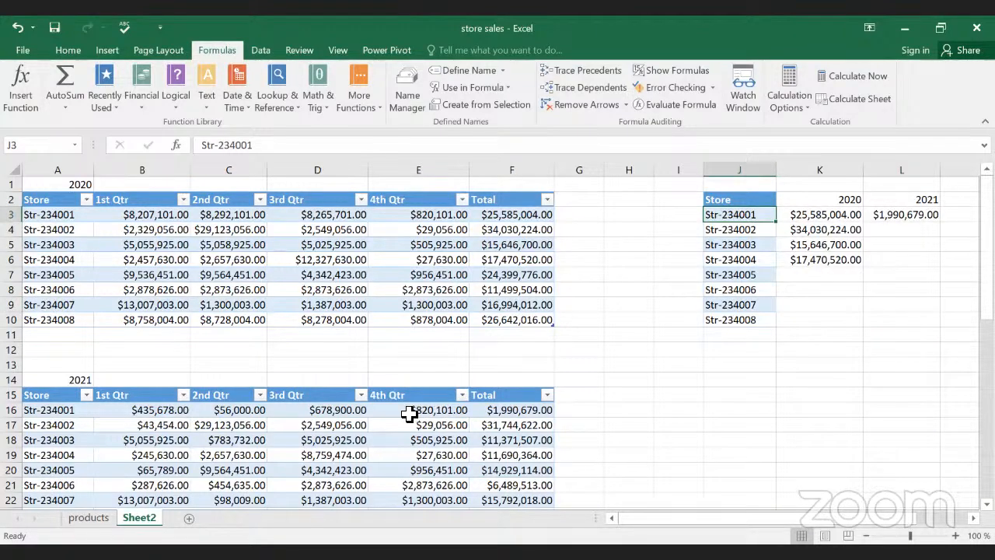
{"action": "scroll", "coordinate": [410, 413], "scroll_direction": "down", "scroll_amount": 7}
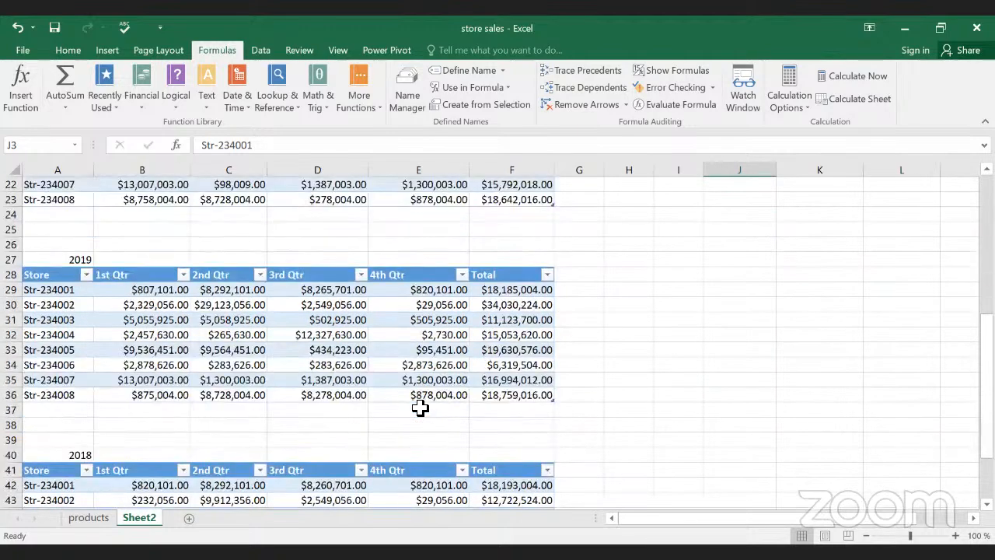
{"action": "scroll", "coordinate": [420, 408], "scroll_direction": "down", "scroll_amount": 3}
{"action": "scroll", "coordinate": [422, 406], "scroll_direction": "up", "scroll_amount": 9}
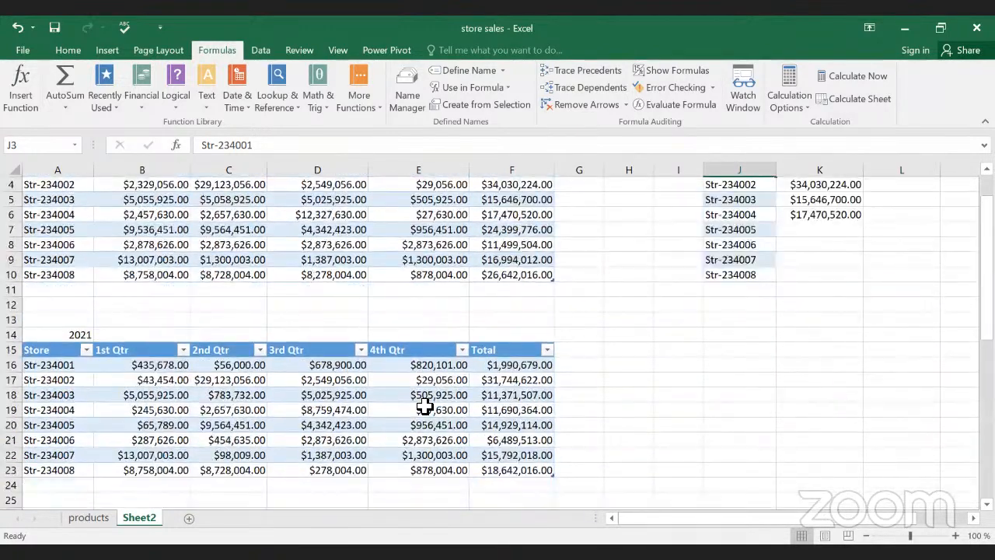
{"action": "scroll", "coordinate": [425, 406], "scroll_direction": "up", "scroll_amount": 1}
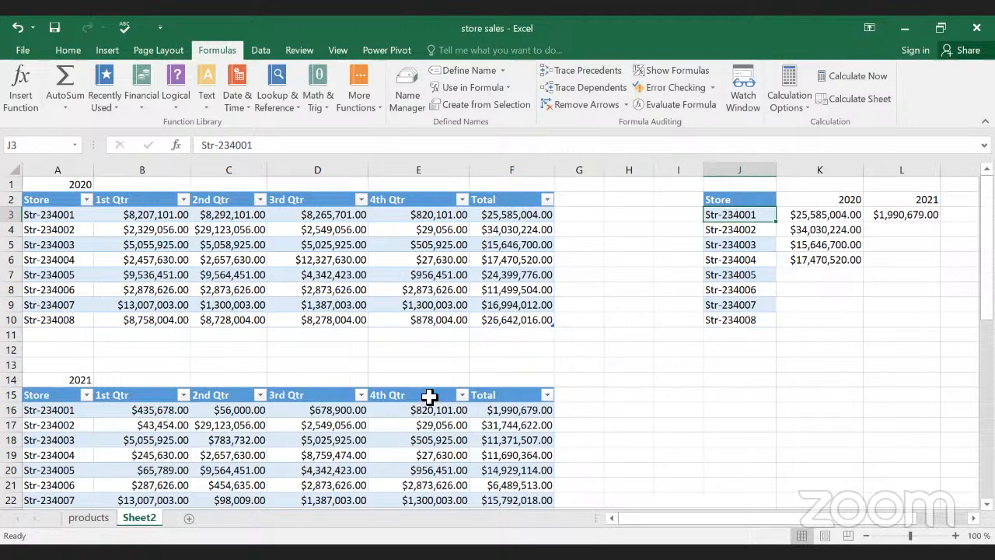
{"action": "scroll", "coordinate": [782, 324], "scroll_direction": "down", "scroll_amount": 7}
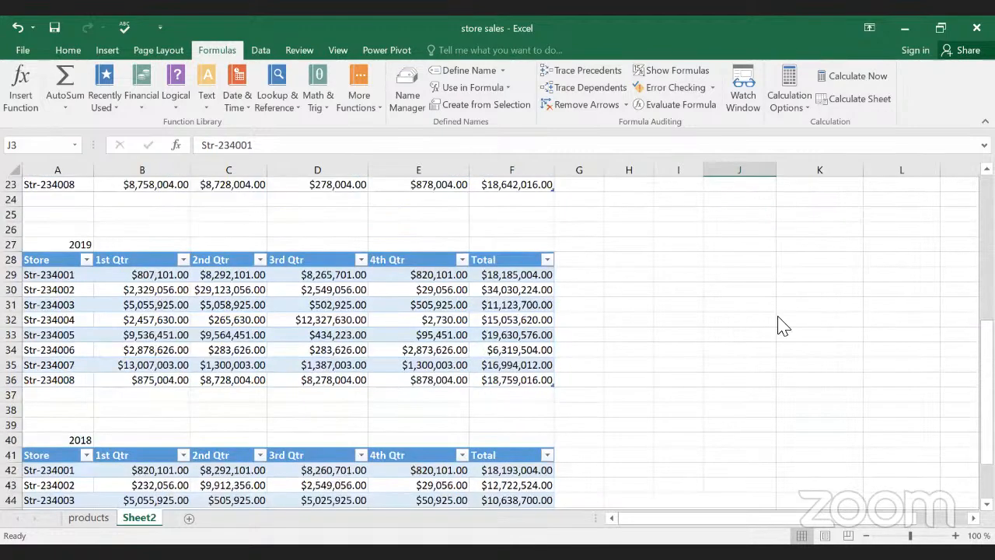
{"action": "scroll", "coordinate": [782, 345], "scroll_direction": "up", "scroll_amount": 7}
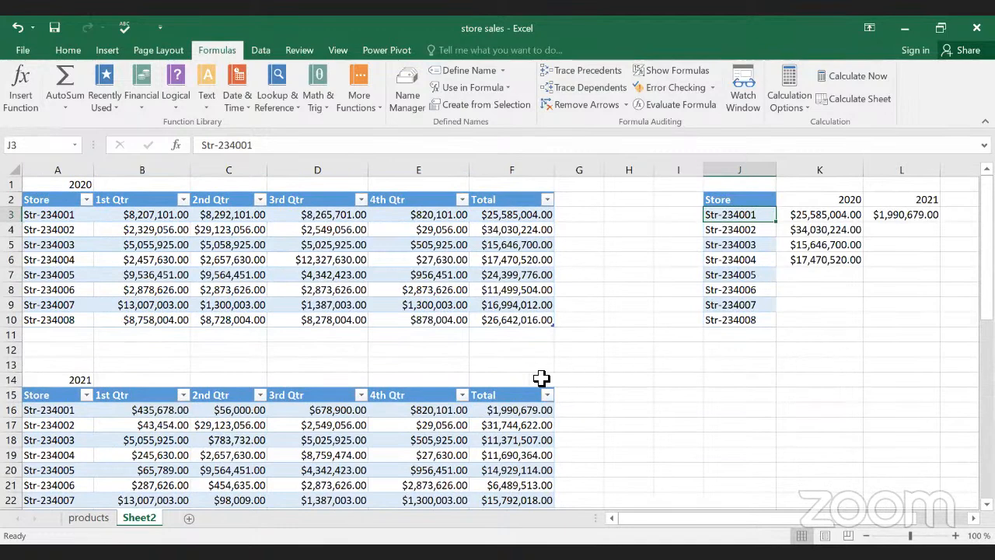
{"action": "left_click", "coordinate": [902, 254]}
{"action": "left_click", "coordinate": [903, 231]}
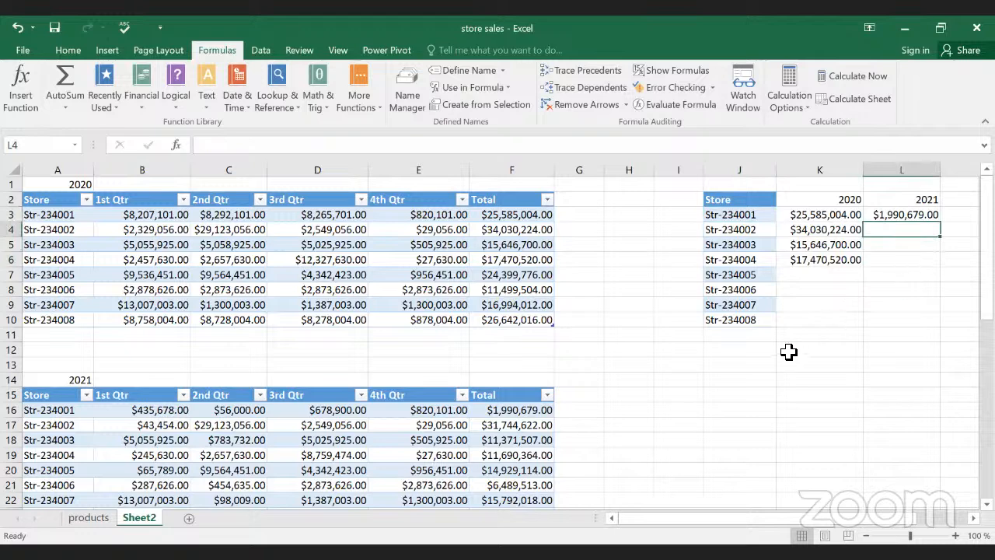
Step: Insert an INDEX function in K7 with the reference,row_num,column_num,area_num argument list and start its Reference with an opening parenthesis
{"action": "left_click", "coordinate": [813, 278]}
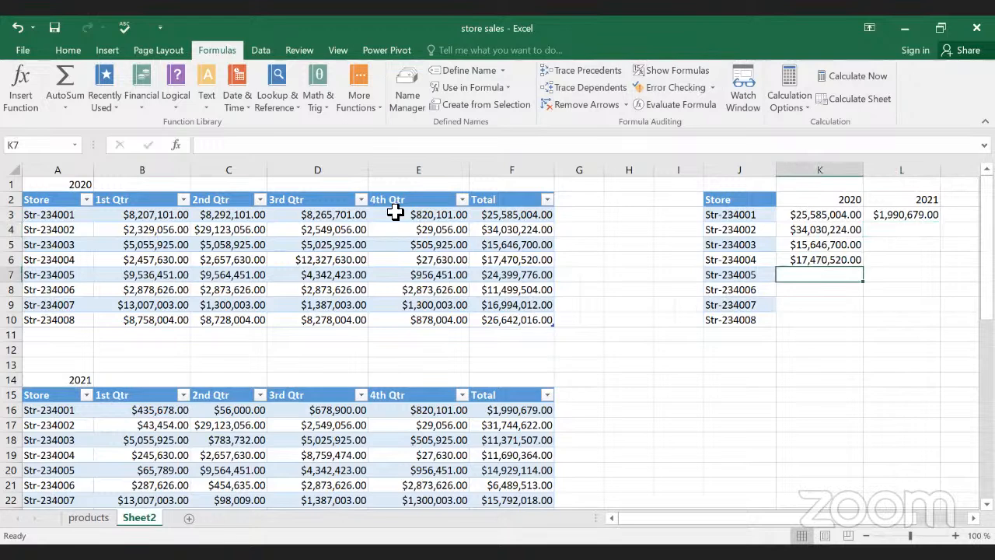
{"action": "left_click", "coordinate": [277, 101]}
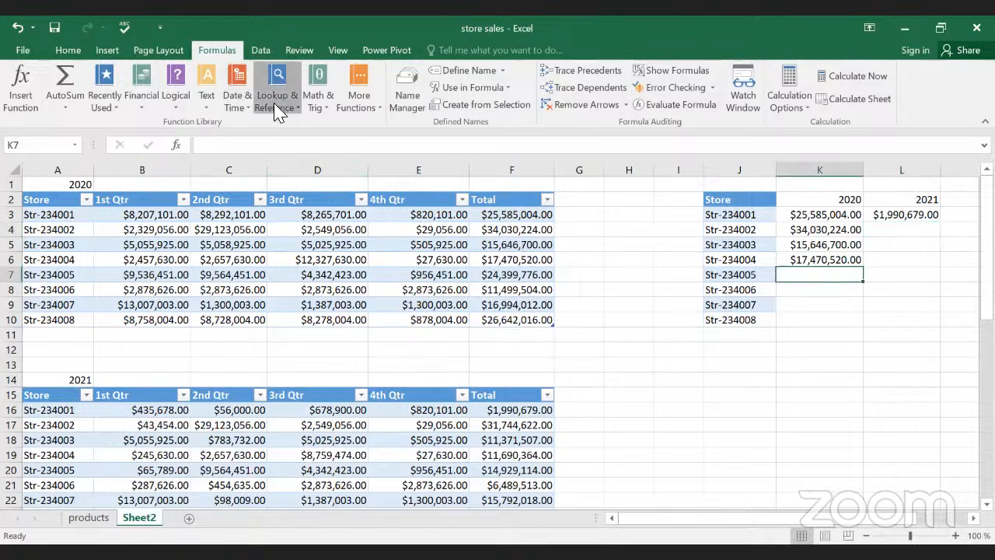
{"action": "left_click", "coordinate": [292, 273]}
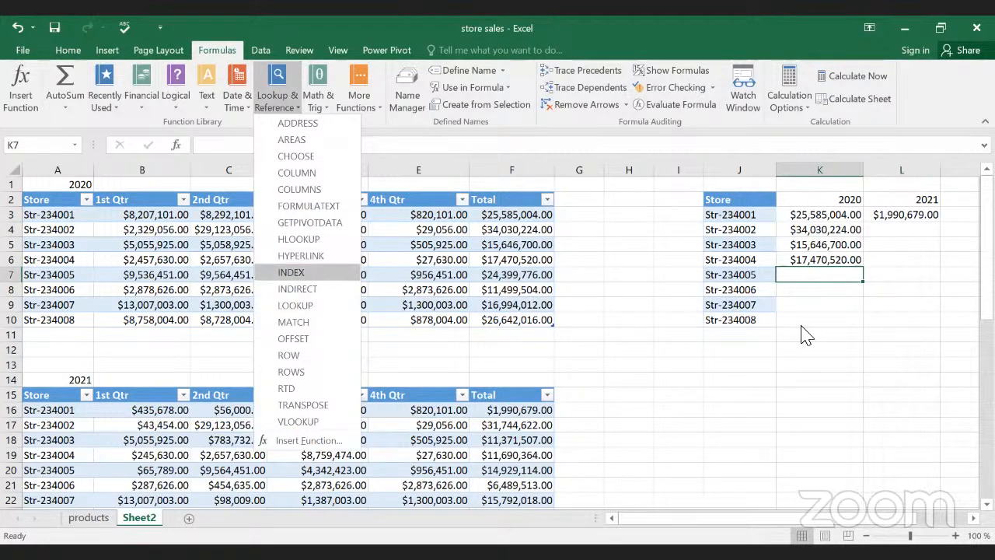
{"action": "left_click", "coordinate": [653, 323]}
{"action": "left_click", "coordinate": [712, 340]}
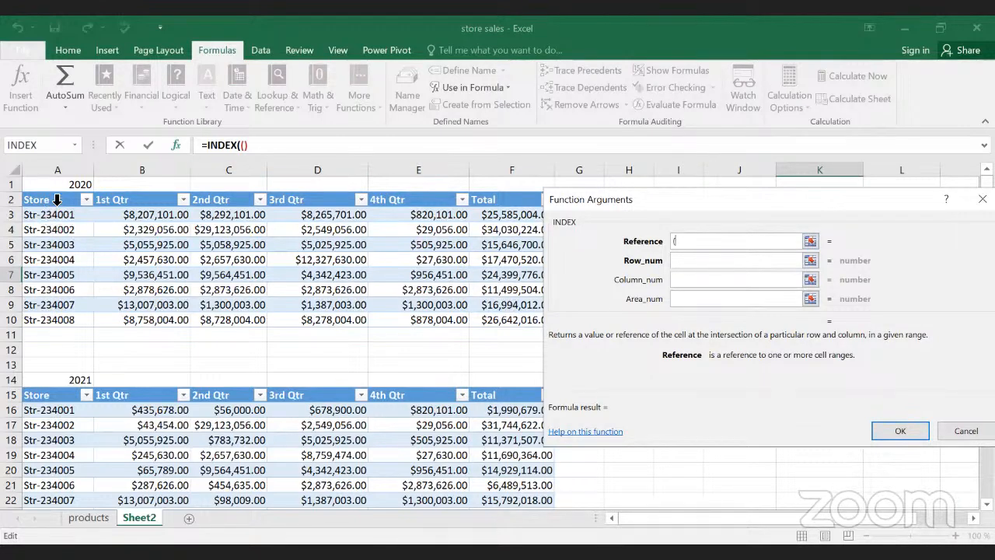
{"action": "left_click_drag", "start_coordinate": [37, 200], "coordinate": [317, 320]}
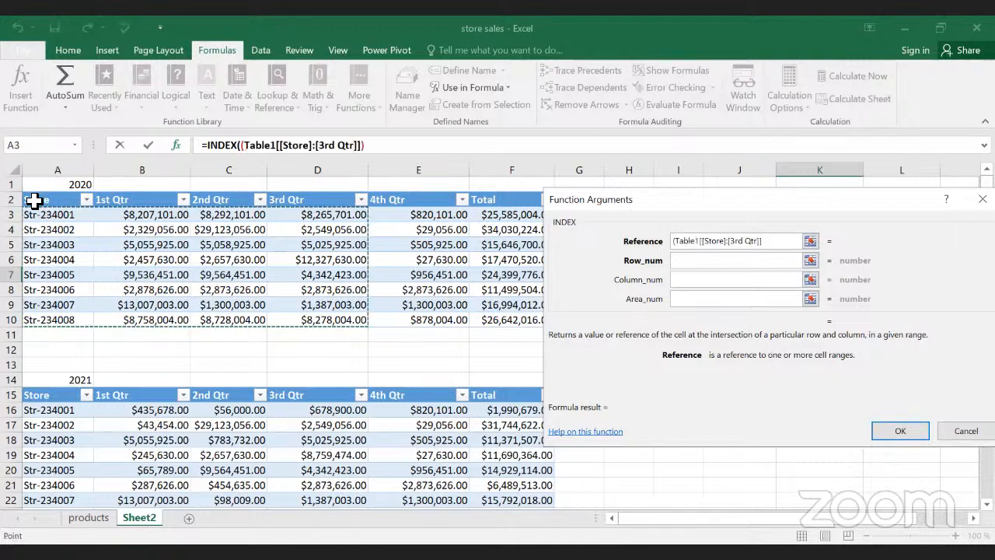
{"action": "key", "text": "BackSpace"}
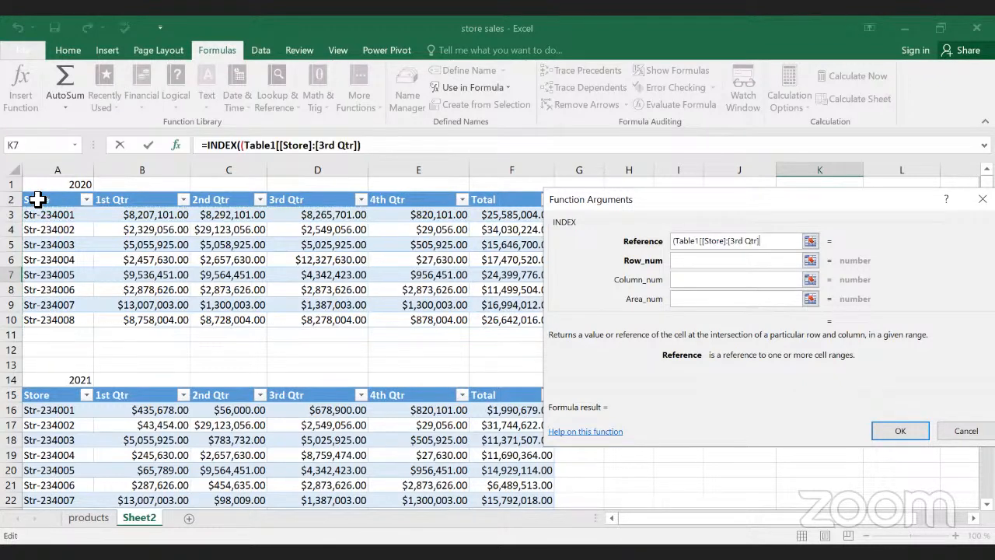
{"action": "key", "text": "BackSpace"}
{"action": "key", "text": "BackSpace"}
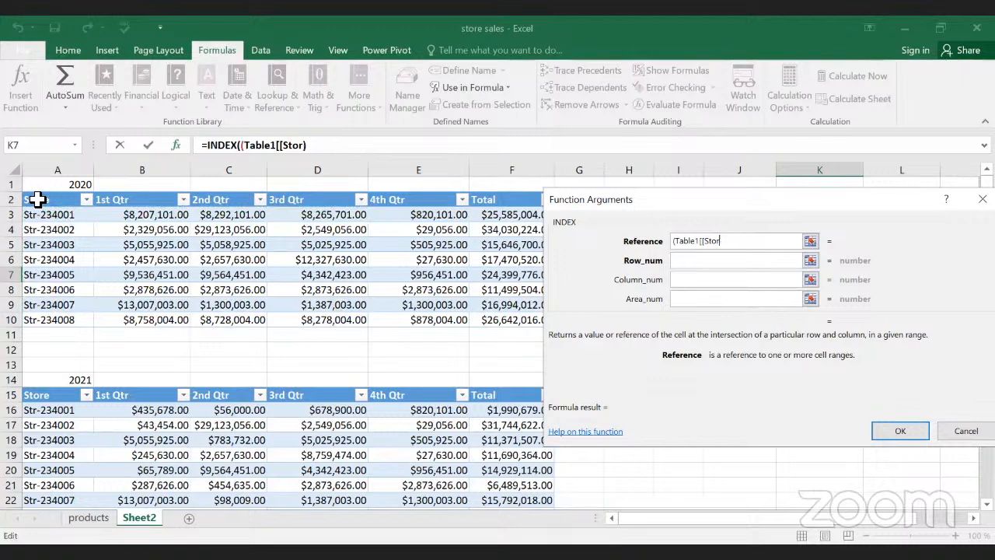
{"action": "key", "text": "BackSpace"}
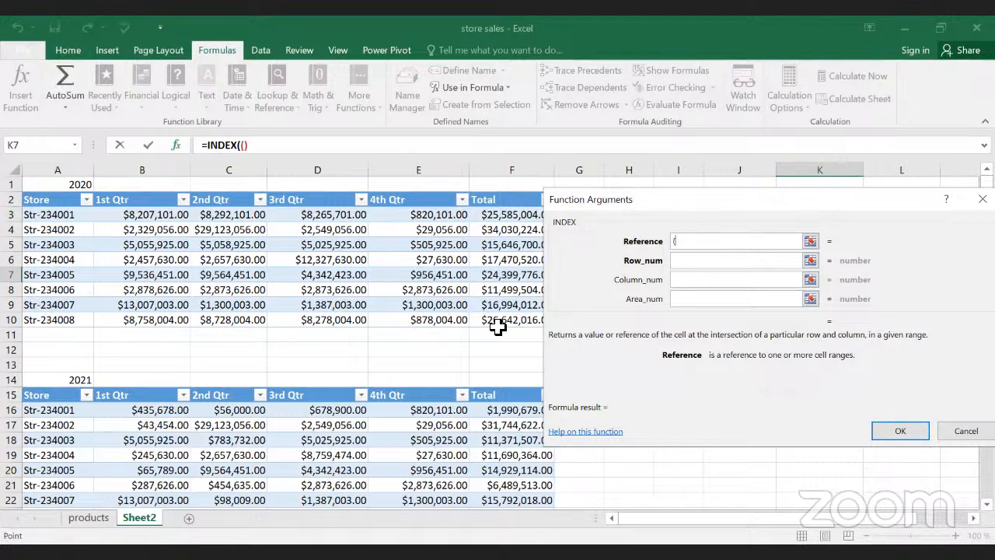
Step: Complete the INDEX Reference with the whole 2020, 2021, 2019 and 2018 tables (Table1, Table13, Table14, Table15 [#All]), comma-separated and closed in parentheses
{"action": "left_click_drag", "start_coordinate": [57, 200], "coordinate": [498, 325]}
{"action": "type", "text": ","}
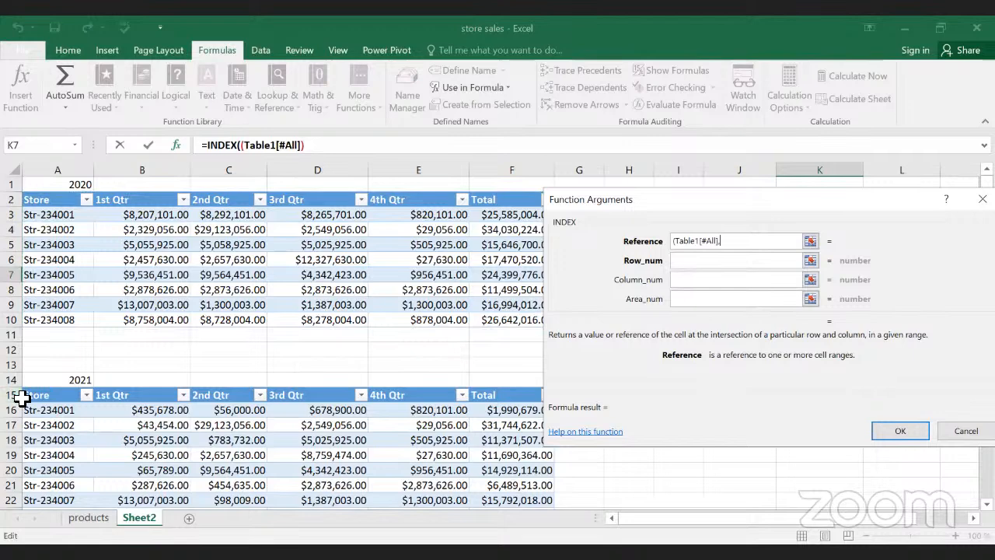
{"action": "left_click_drag", "start_coordinate": [39, 400], "coordinate": [554, 485]}
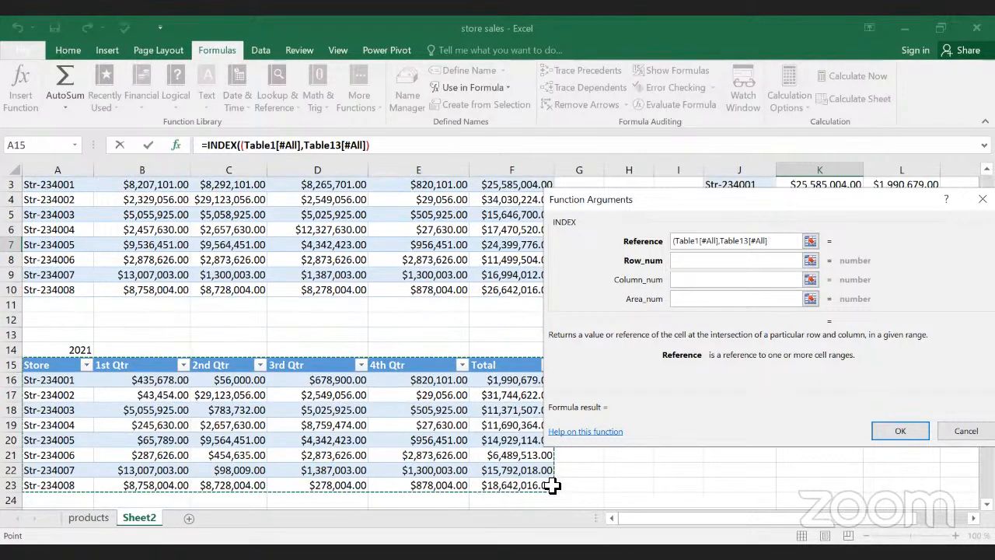
{"action": "type", "text": ","}
{"action": "scroll", "coordinate": [433, 438], "scroll_direction": "down", "scroll_amount": 1}
{"action": "scroll", "coordinate": [432, 438], "scroll_direction": "down", "scroll_amount": 4}
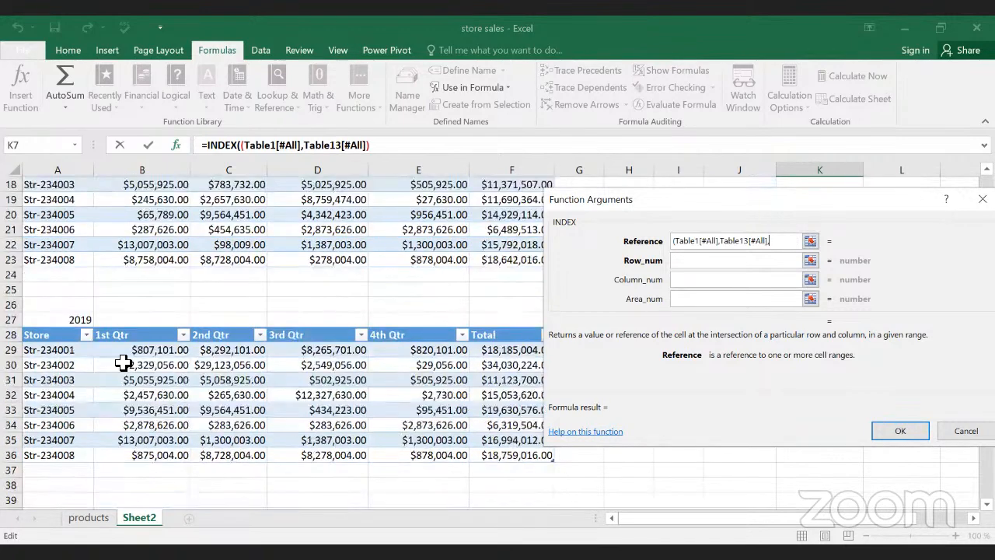
{"action": "left_click_drag", "start_coordinate": [56, 339], "coordinate": [515, 458]}
{"action": "type", "text": ","}
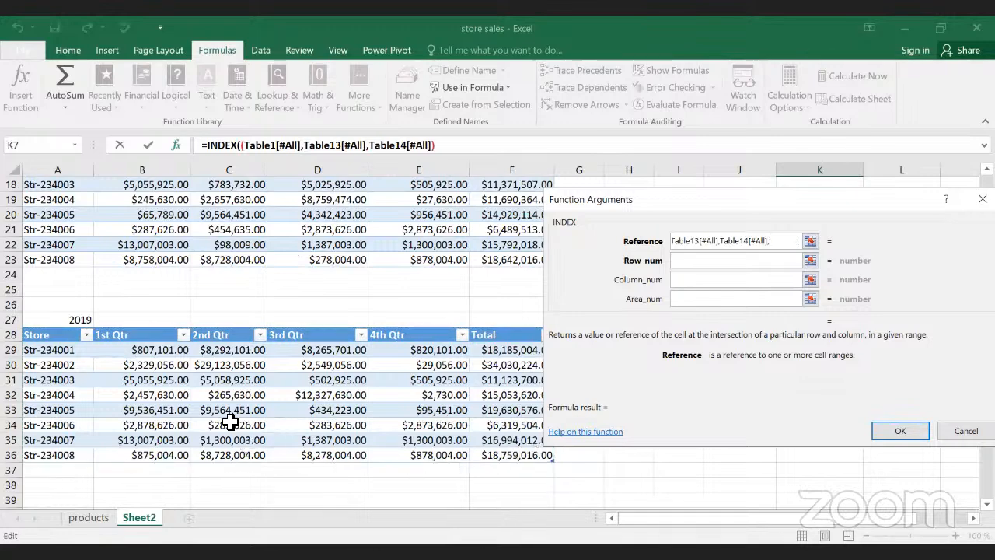
{"action": "scroll", "coordinate": [233, 410], "scroll_direction": "down", "scroll_amount": 6}
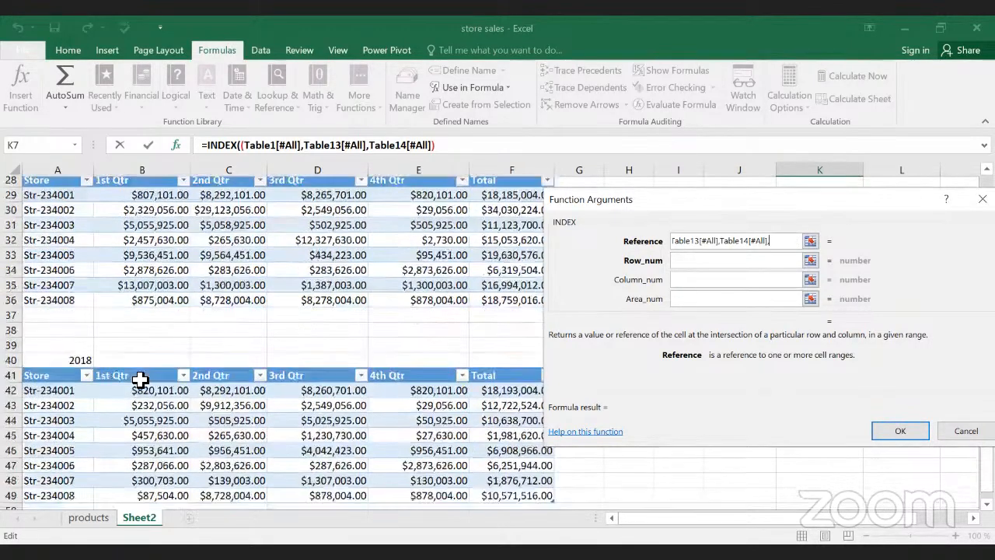
{"action": "left_click_drag", "start_coordinate": [43, 260], "coordinate": [529, 381]}
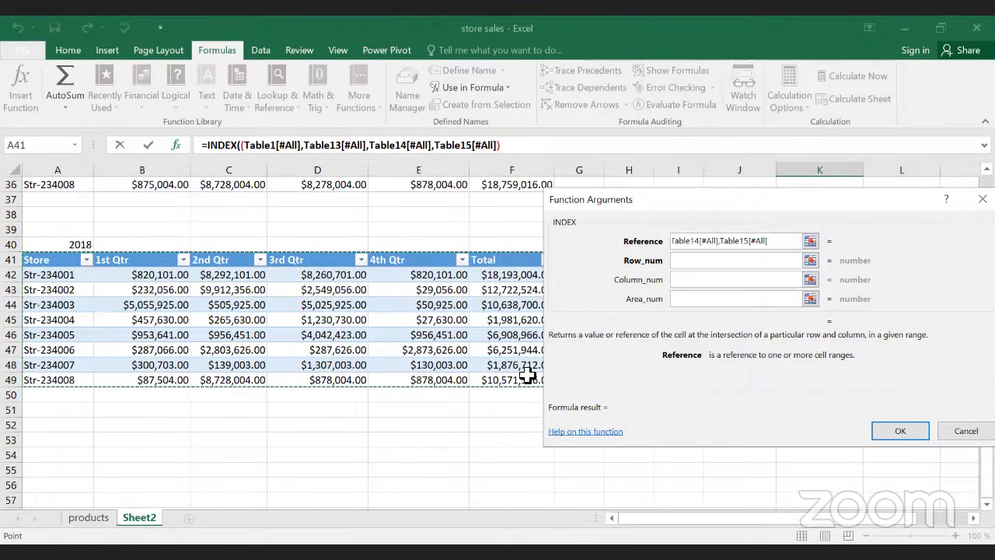
{"action": "type", "text": ")"}
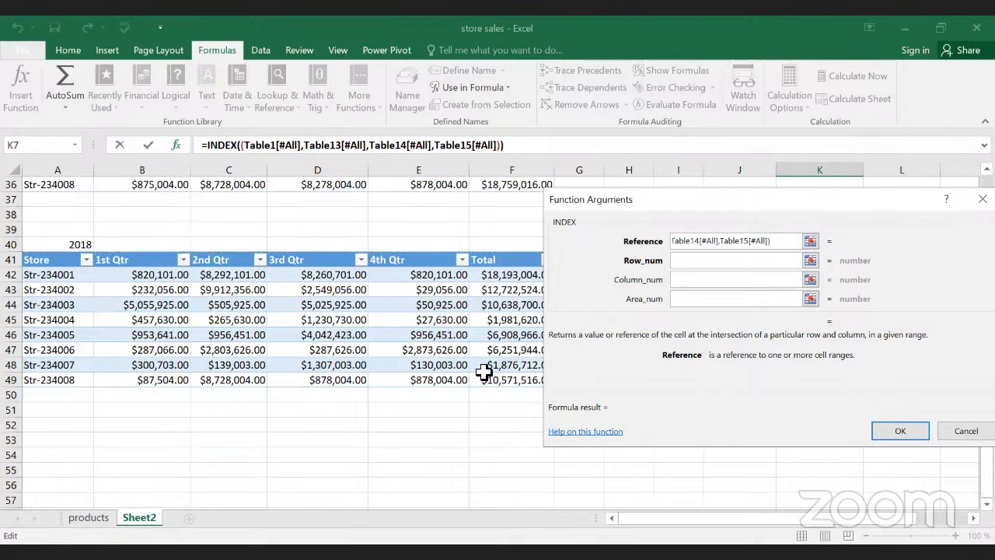
Step: Set the INDEX arguments in K7 to row number 6, column number 6 and area number 1, and enter the formula
{"action": "left_click", "coordinate": [701, 264]}
{"action": "left_click", "coordinate": [701, 263]}
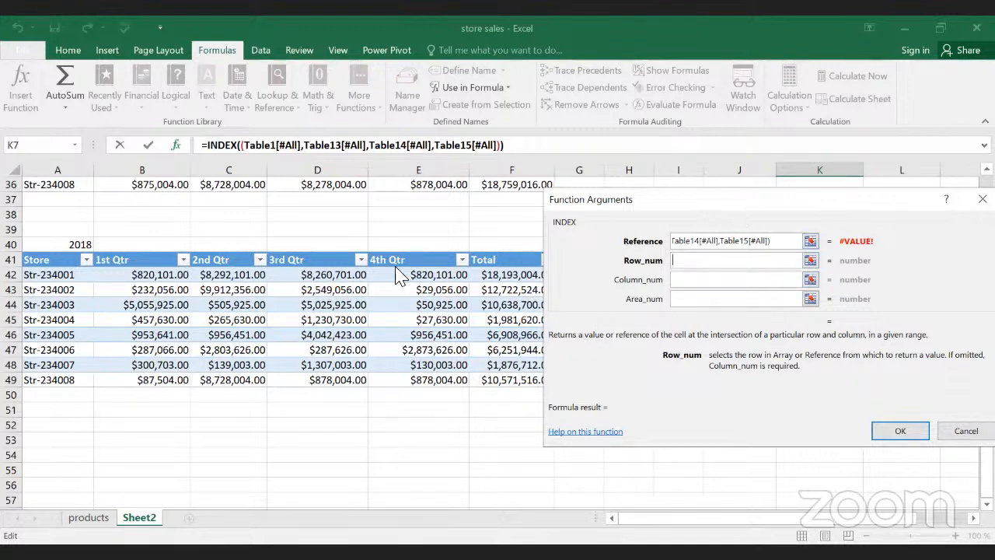
{"action": "scroll", "coordinate": [397, 276], "scroll_direction": "up", "scroll_amount": 12}
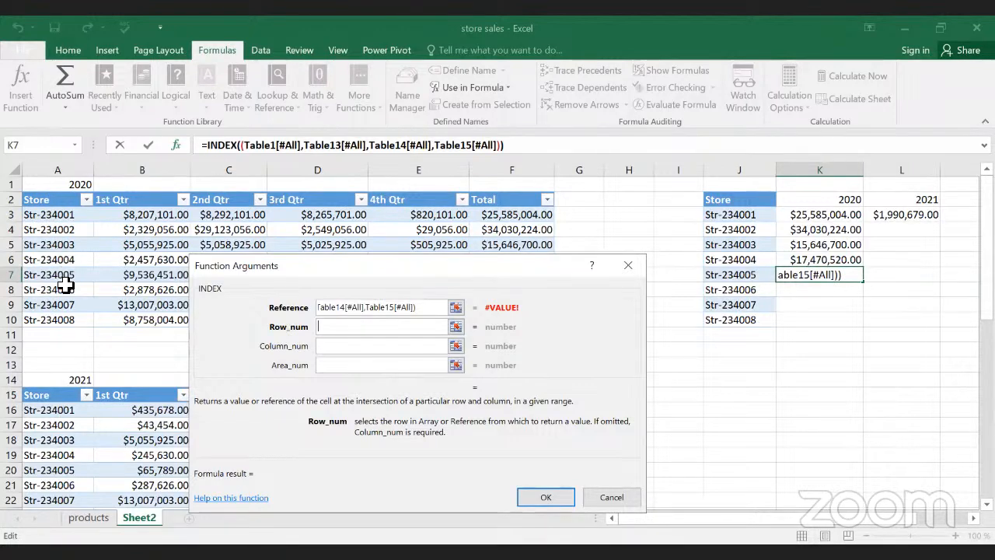
{"action": "type", "text": "6"}
{"action": "left_click", "coordinate": [347, 346]}
{"action": "type", "text": "6"}
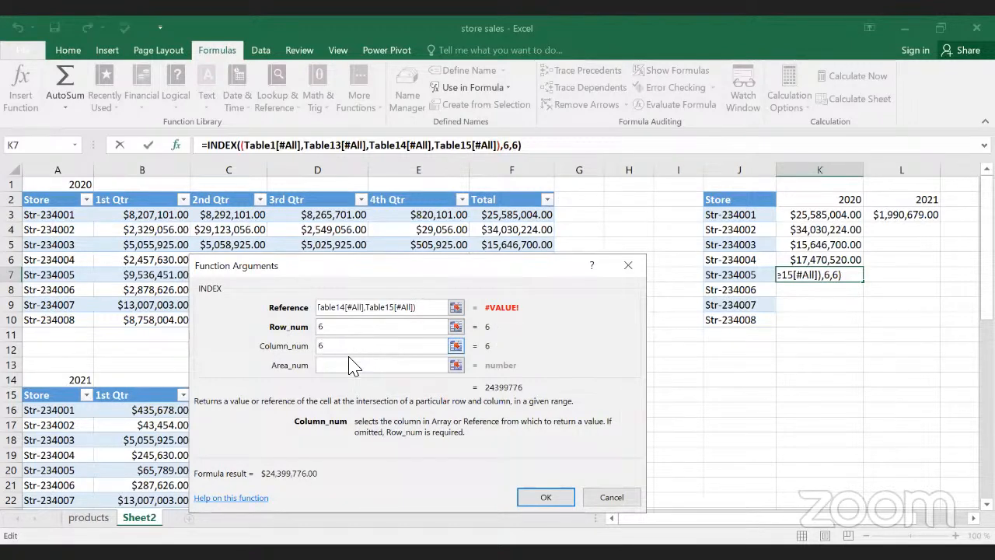
{"action": "left_click", "coordinate": [335, 366]}
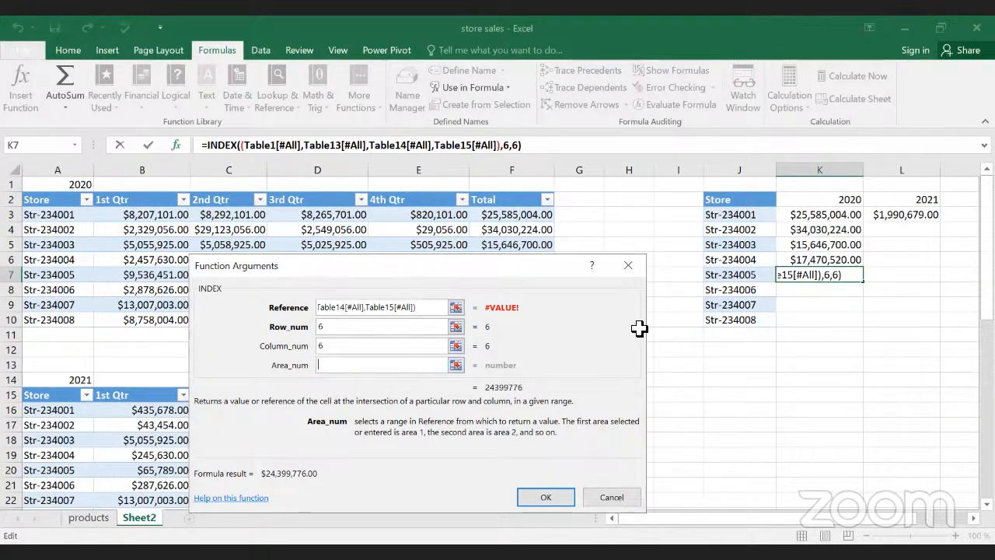
{"action": "type", "text": "1"}
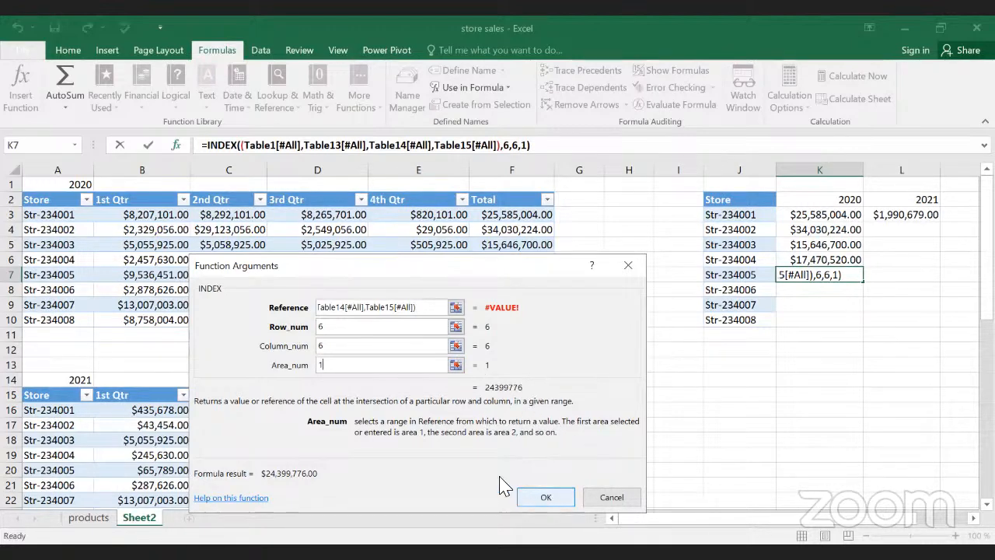
{"action": "key", "text": "Return"}
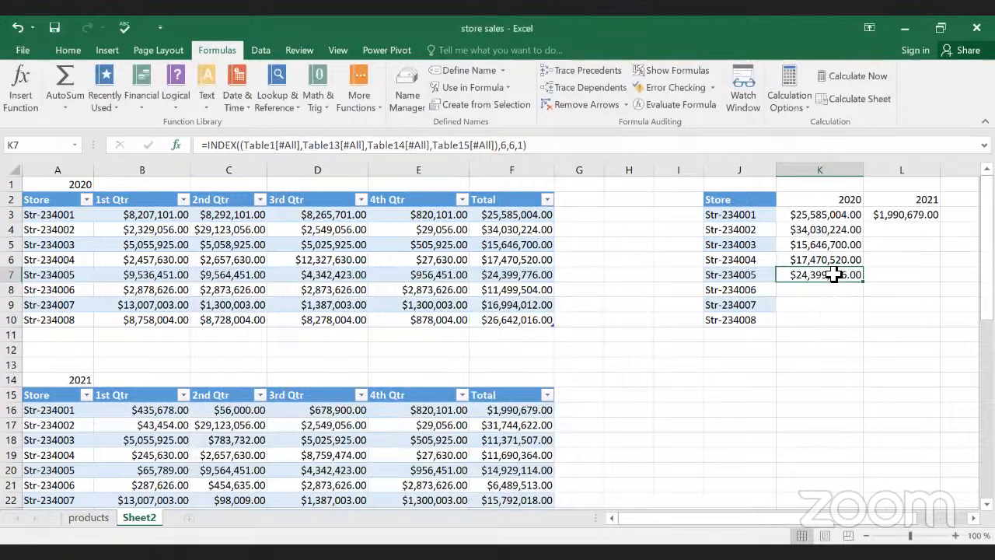
Step: Check the Str-234005 row and its total in the 2020 table against the summary table's result
{"action": "left_click", "coordinate": [43, 275]}
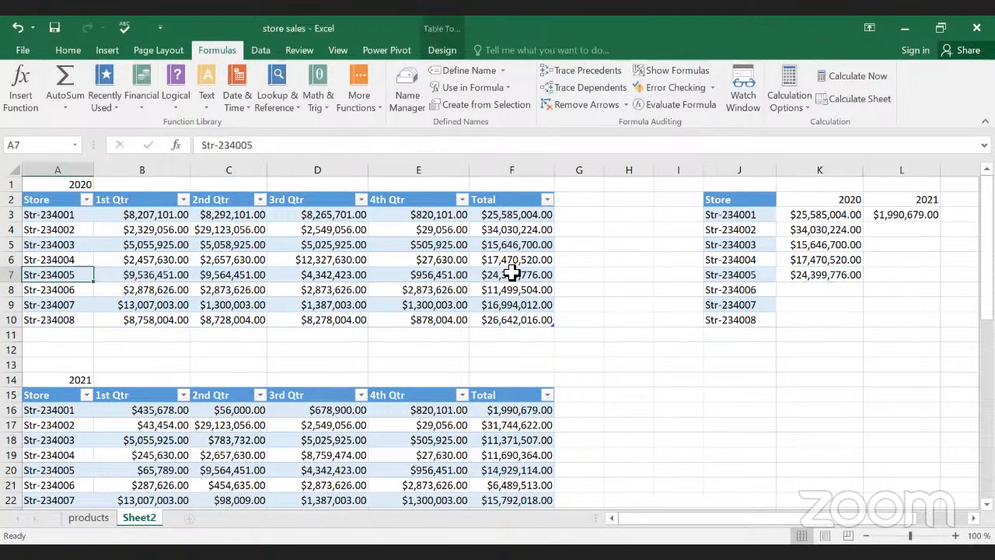
{"action": "left_click", "coordinate": [515, 275]}
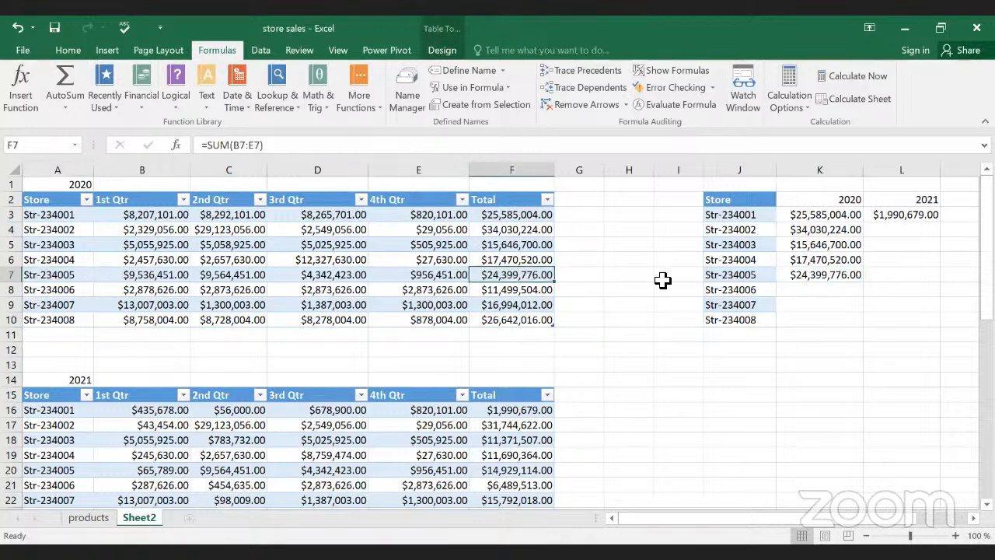
{"action": "left_click_drag", "start_coordinate": [503, 275], "coordinate": [14, 277]}
{"action": "left_click", "coordinate": [529, 277]}
Step: Fill K7's INDEX formula across to L7:N7 and set the area number in L7 to 2
{"action": "left_click", "coordinate": [826, 280]}
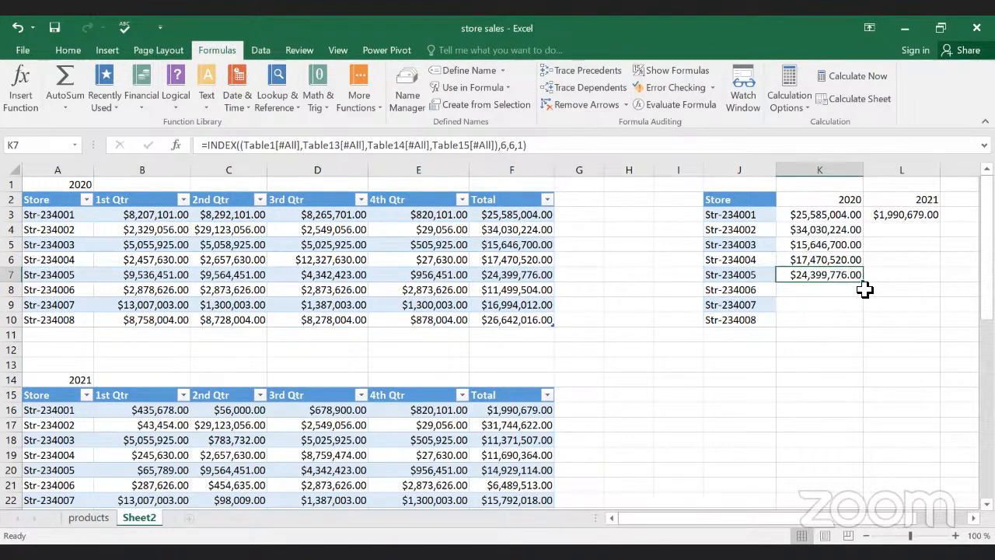
{"action": "mouse_move", "coordinate": [864, 282]}
{"action": "left_mouse_down"}
{"action": "mouse_move", "coordinate": [959, 278]}
{"action": "mouse_move", "coordinate": [860, 287]}
{"action": "left_mouse_up"}
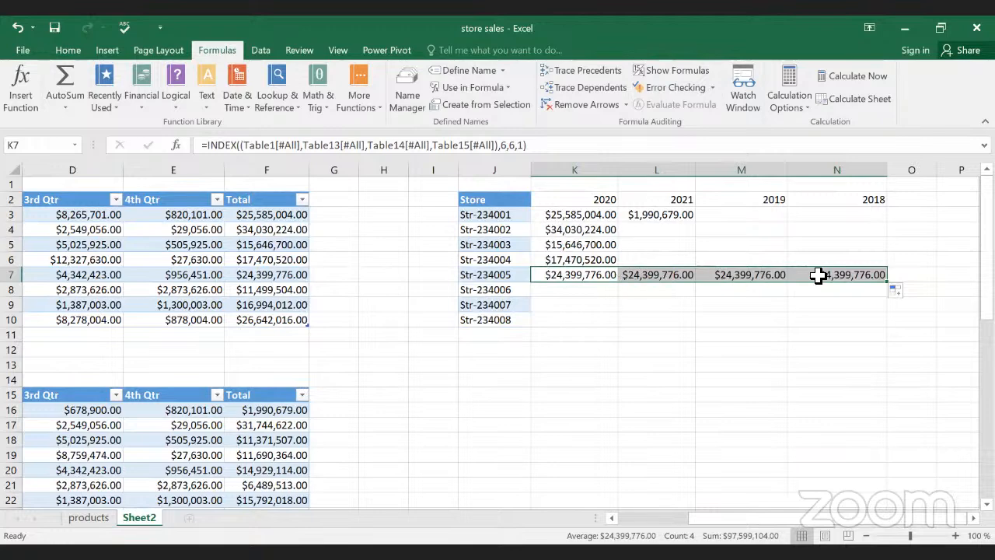
{"action": "double_click", "coordinate": [667, 274]}
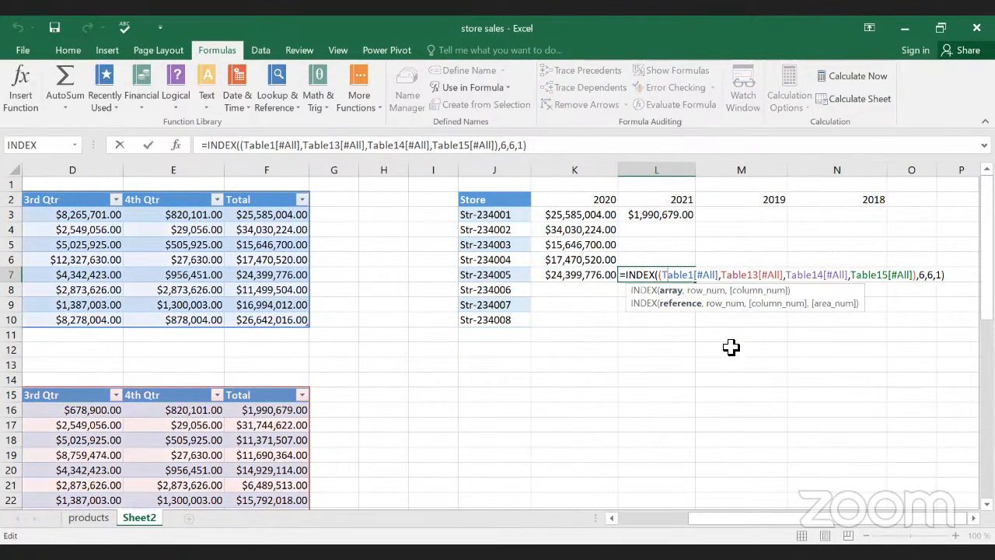
{"action": "left_click", "coordinate": [944, 277]}
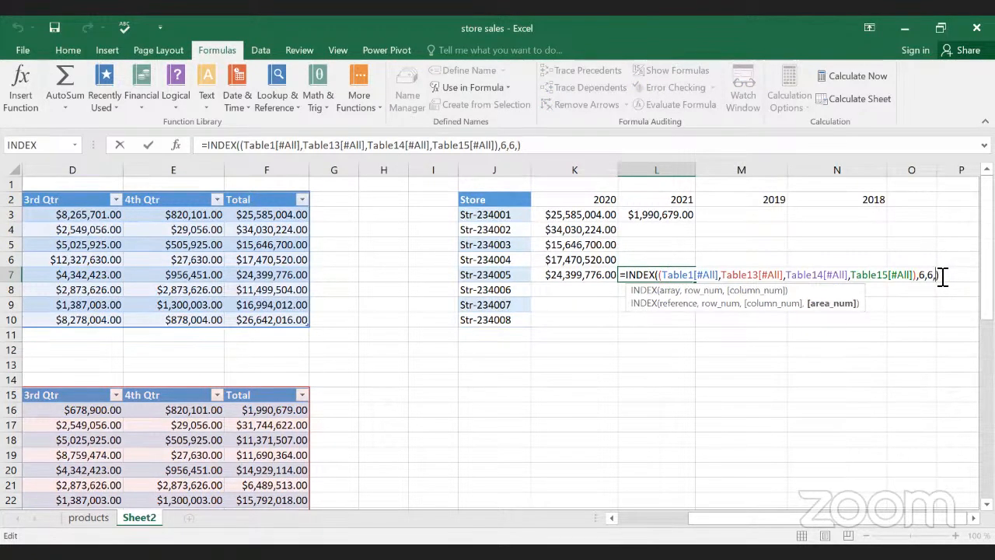
{"action": "type", "text": "2"}
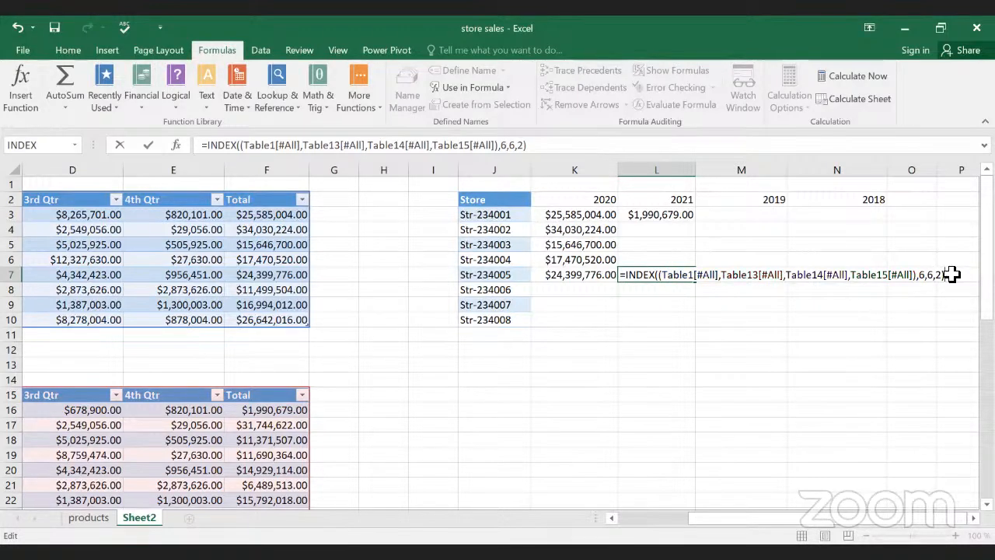
{"action": "key", "text": "Return"}
Step: Set the area number in M7's INDEX formula to 3 for the 2019 total
{"action": "left_click", "coordinate": [760, 274]}
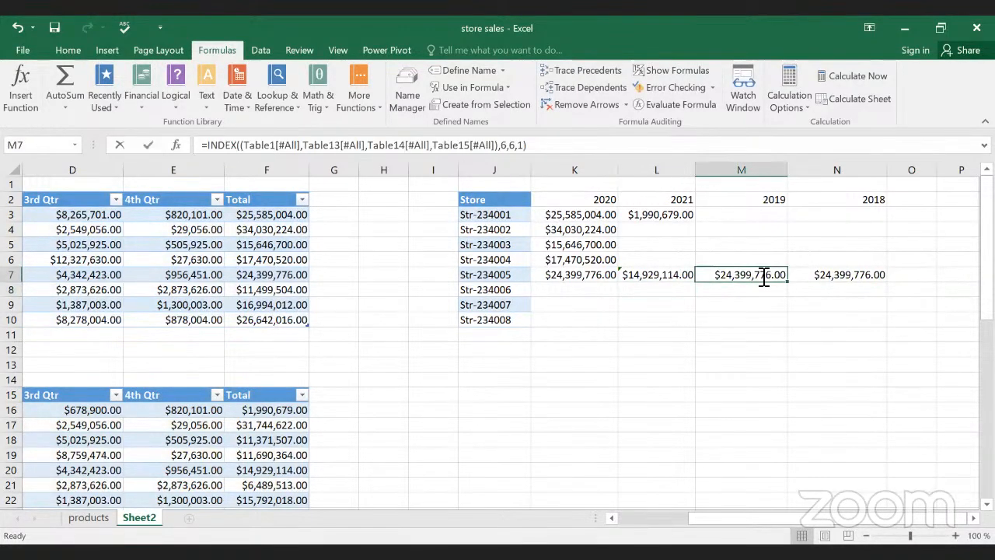
{"action": "double_click", "coordinate": [778, 278]}
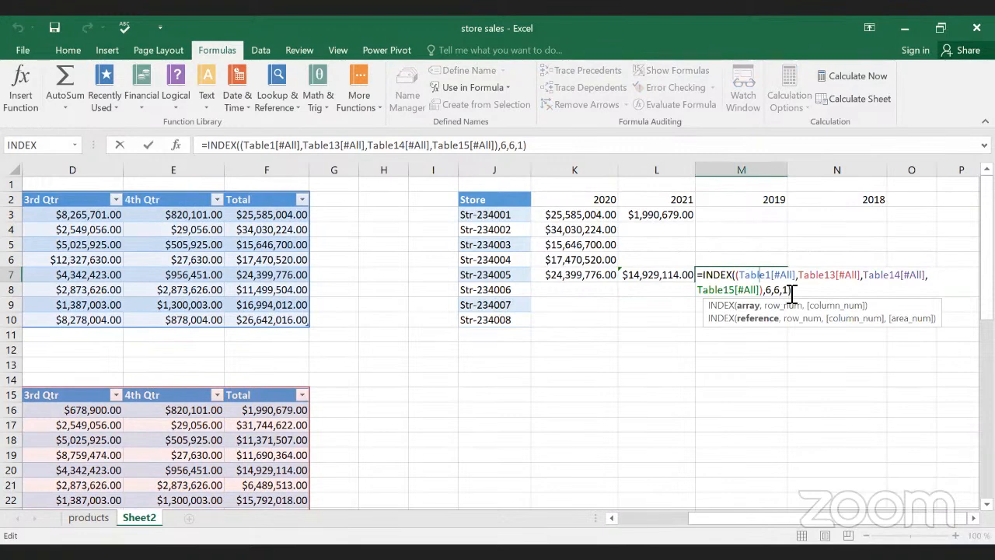
{"action": "left_click", "coordinate": [787, 290]}
{"action": "key", "text": "BackSpace"}
{"action": "type", "text": "3"}
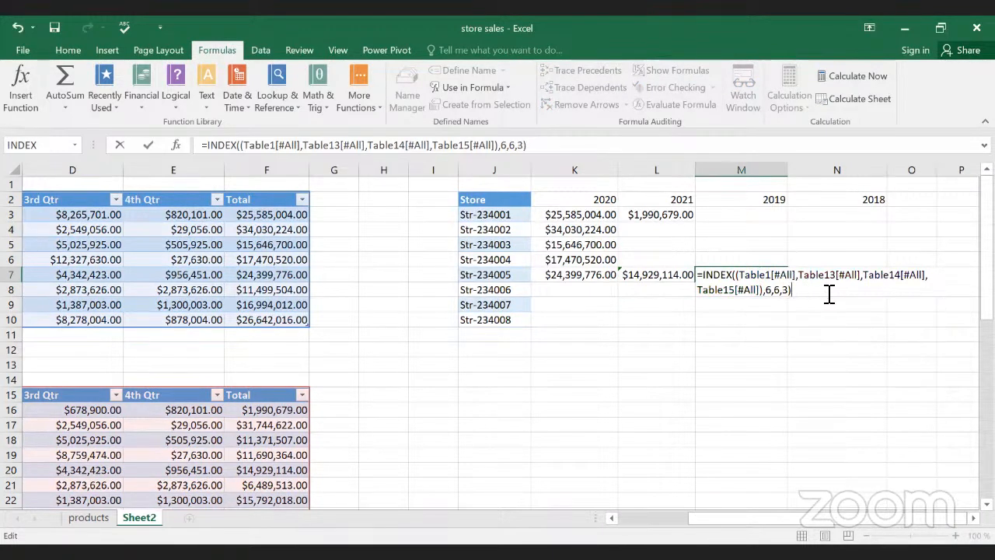
{"action": "key", "text": "Return"}
Step: Set the area number in N7's INDEX formula to 4 for the 2018 total
{"action": "left_click", "coordinate": [878, 276]}
{"action": "double_click", "coordinate": [878, 276]}
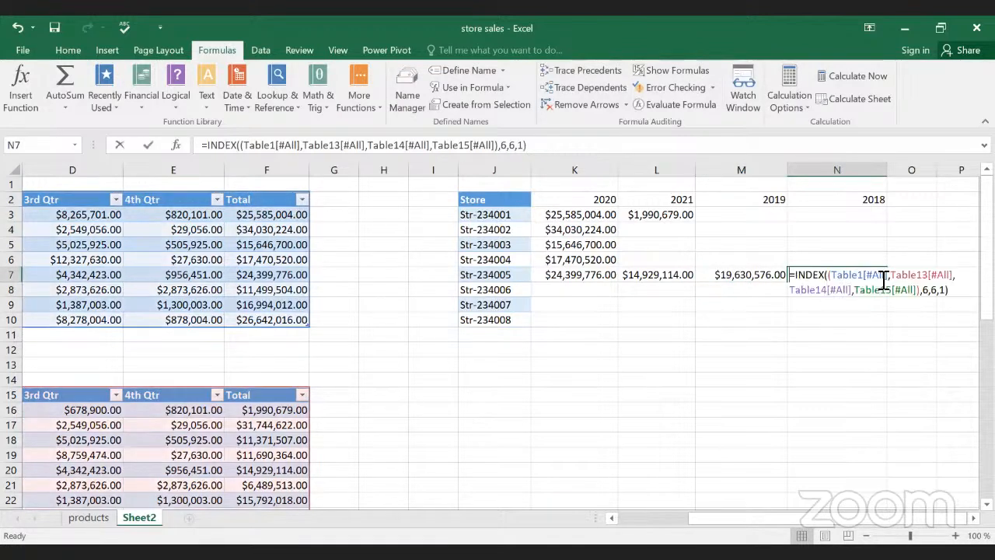
{"action": "left_click", "coordinate": [939, 288]}
{"action": "key", "text": "BackSpace"}
{"action": "type", "text": "4"}
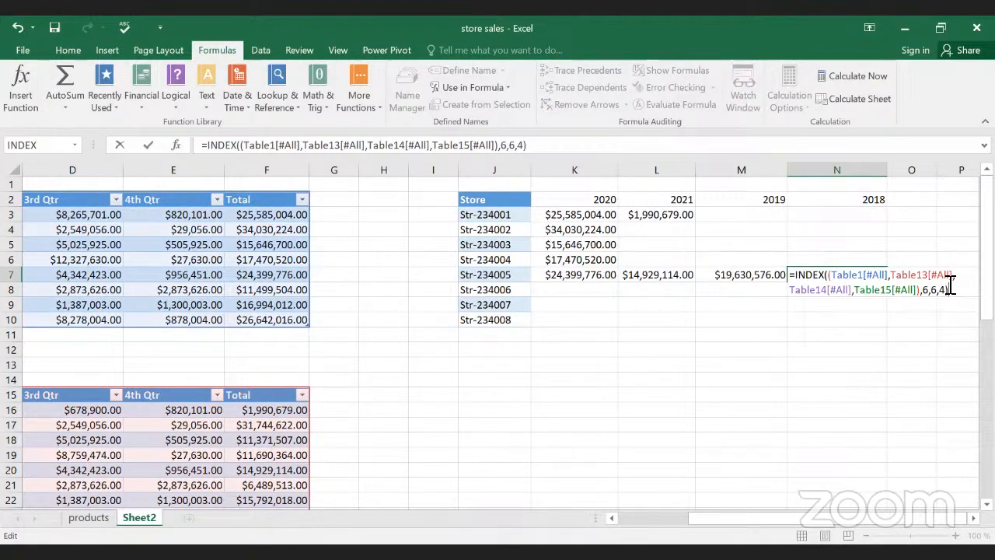
{"action": "key", "text": "Return"}
{"action": "left_click", "coordinate": [798, 323]}
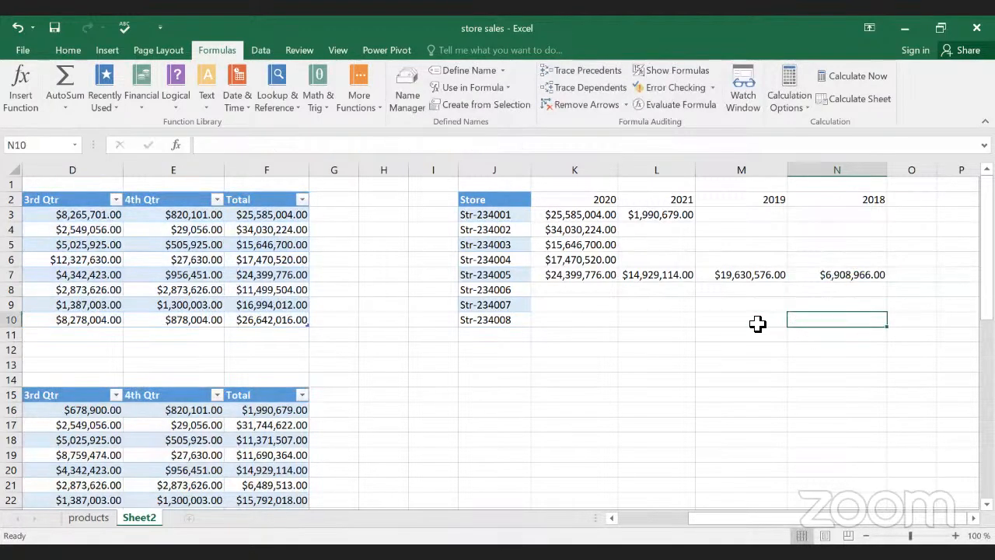
{"action": "left_click", "coordinate": [881, 278]}
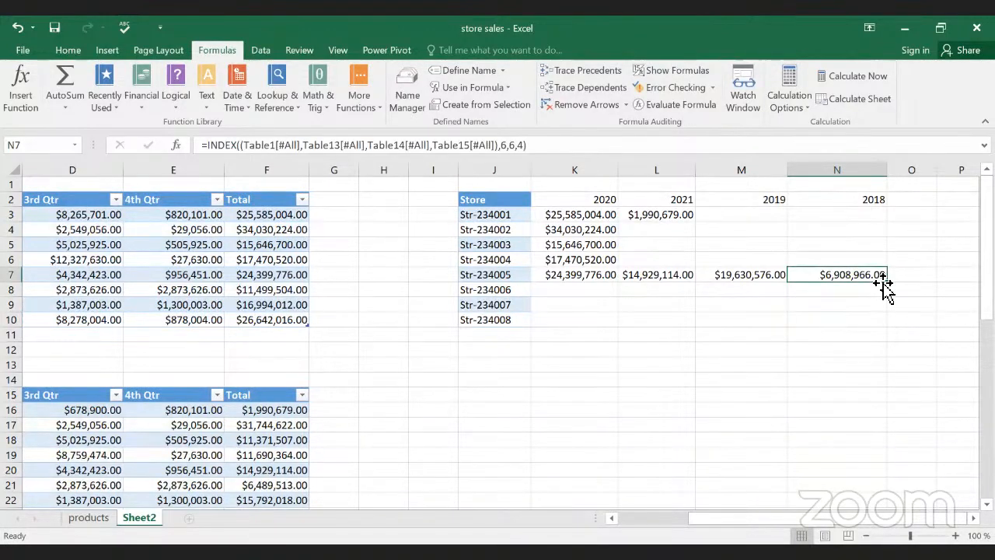
Step: Fill K7's INDEX formula down to K8:K10 and set the row number in K8 to 7
{"action": "left_click", "coordinate": [611, 280]}
{"action": "left_click_drag", "start_coordinate": [622, 284], "coordinate": [615, 325]}
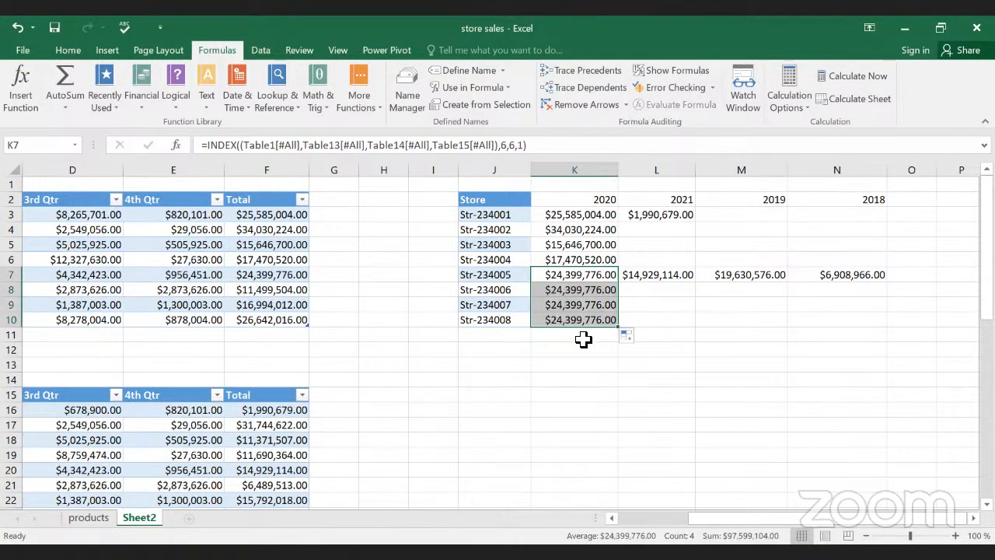
{"action": "left_click", "coordinate": [582, 293]}
{"action": "double_click", "coordinate": [583, 295]}
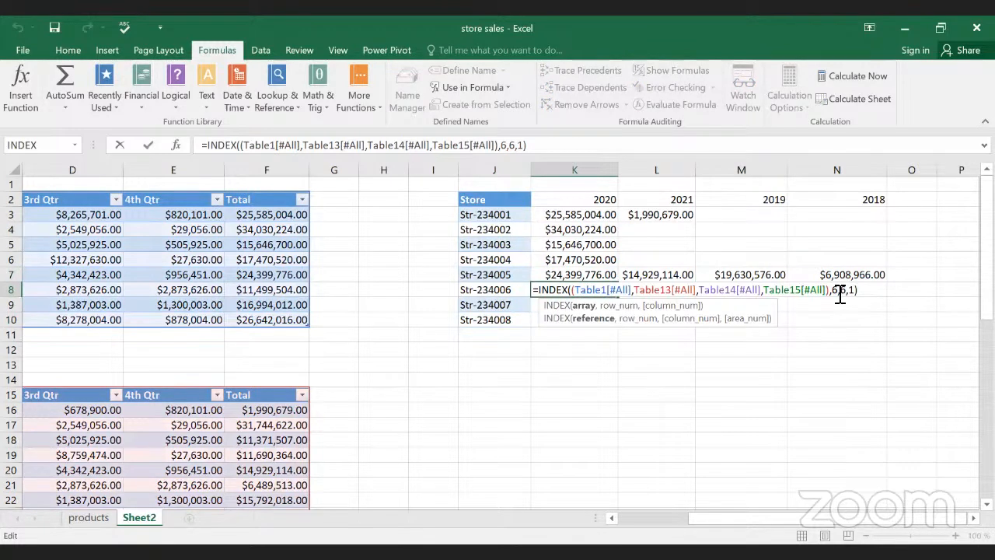
{"action": "left_click", "coordinate": [840, 296]}
{"action": "key", "text": "BackSpace"}
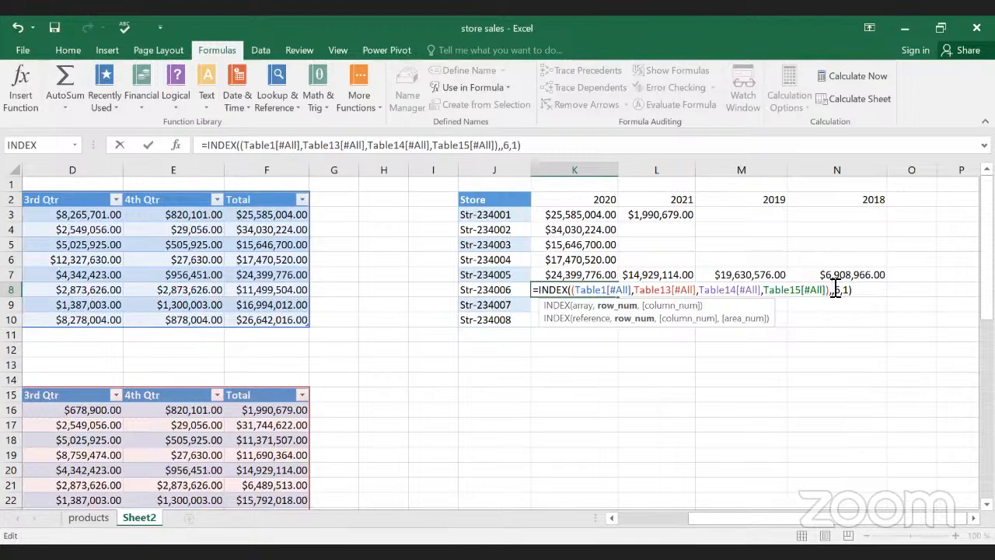
{"action": "type", "text": "7"}
{"action": "key", "text": "Return"}
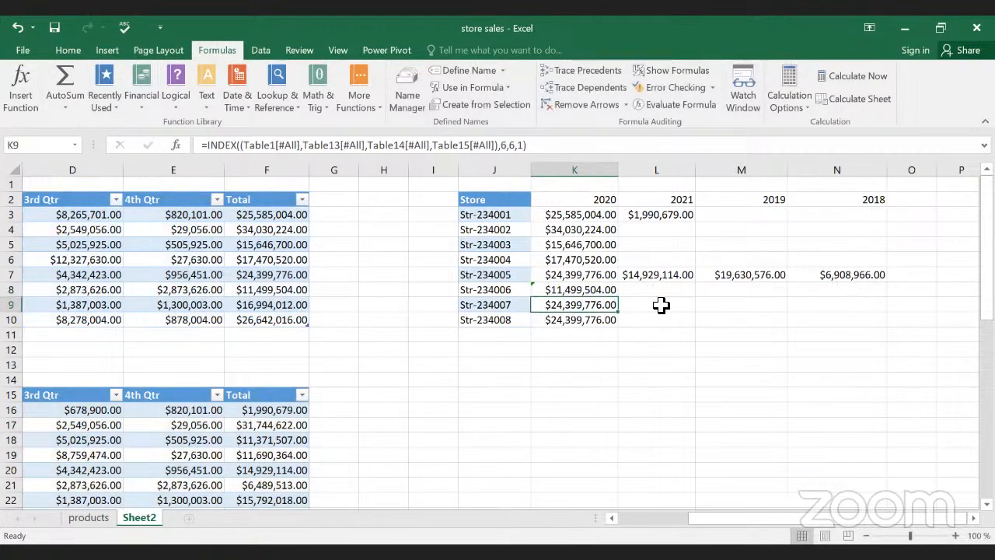
Step: Set the row number in K9's INDEX formula to 8 for store Str-234007
{"action": "double_click", "coordinate": [606, 308]}
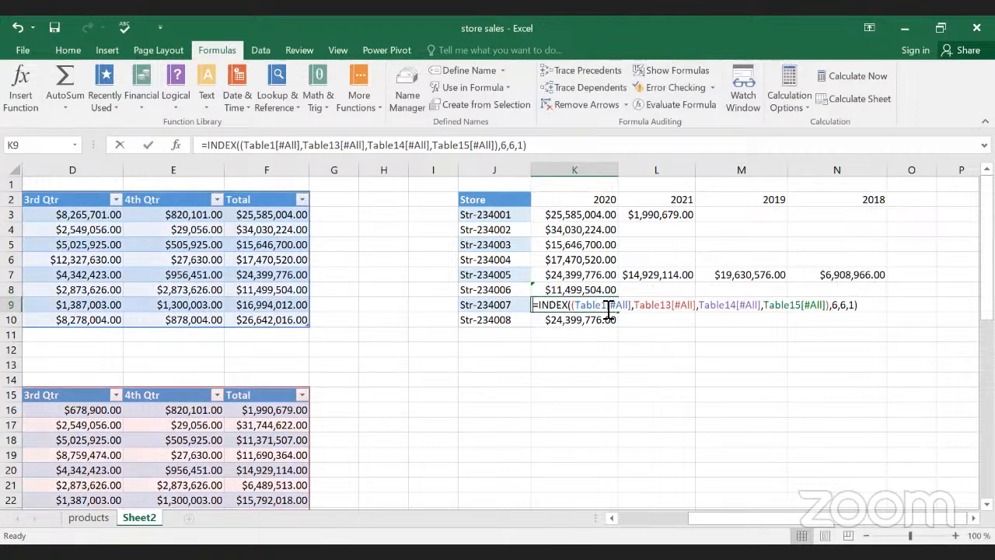
{"action": "left_click", "coordinate": [838, 305]}
{"action": "key", "text": "BackSpace"}
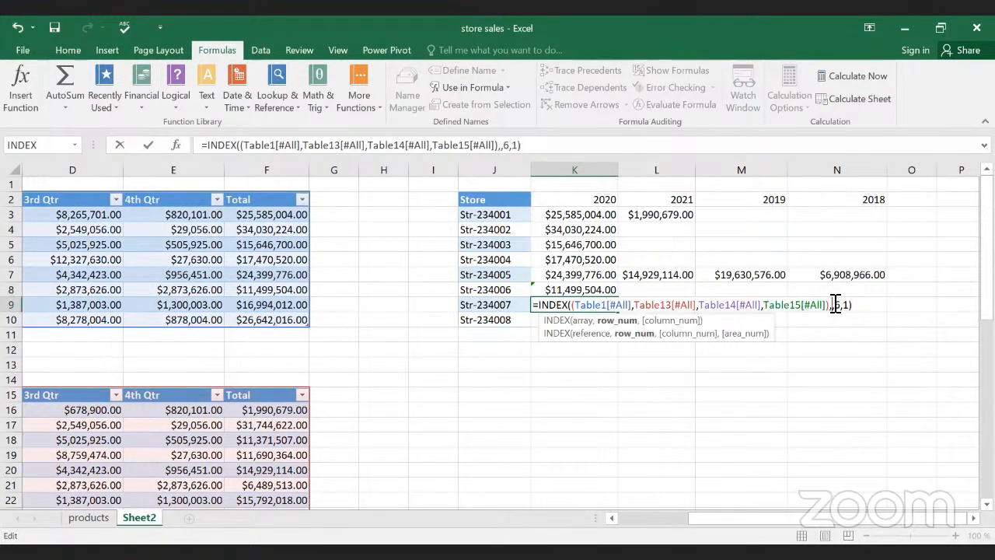
{"action": "type", "text": "8"}
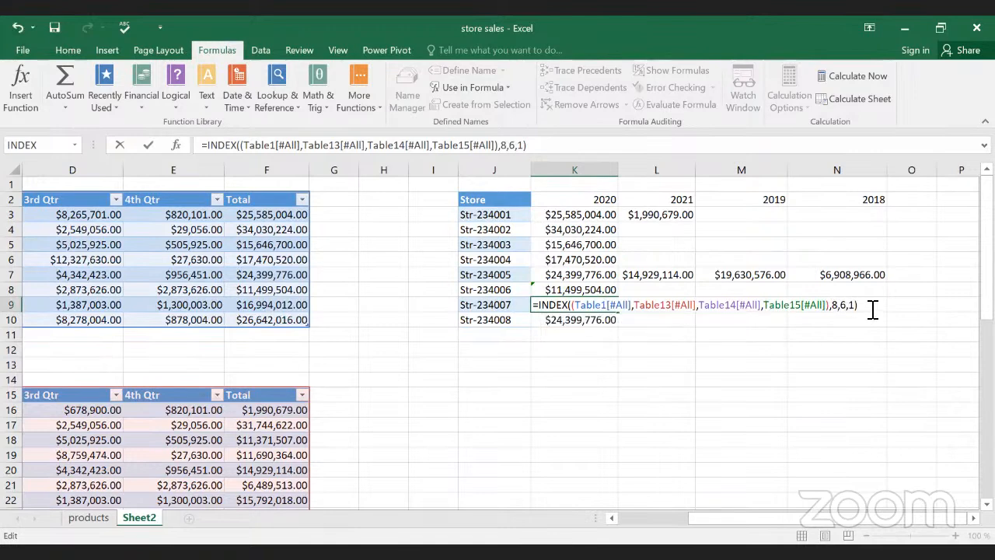
{"action": "key", "text": "Return"}
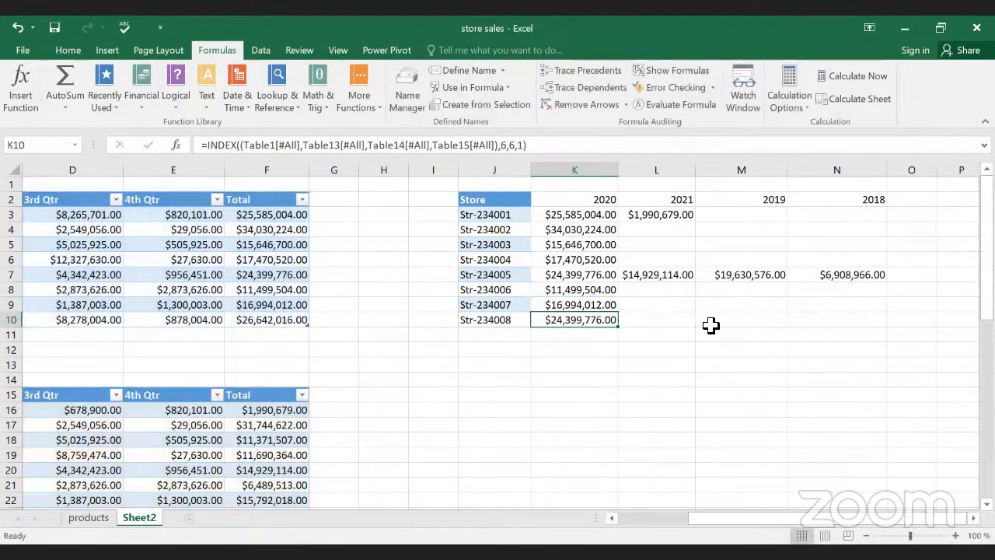
Step: Set the row number in K10's INDEX formula to 9 for store Str-234008
{"action": "double_click", "coordinate": [605, 319]}
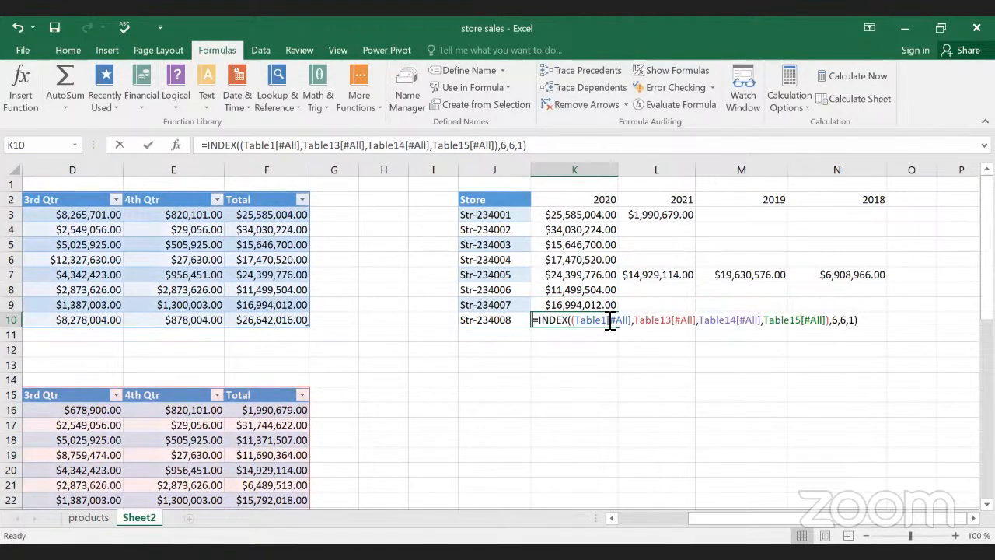
{"action": "left_click", "coordinate": [840, 320]}
{"action": "key", "text": "BackSpace"}
{"action": "type", "text": "9"}
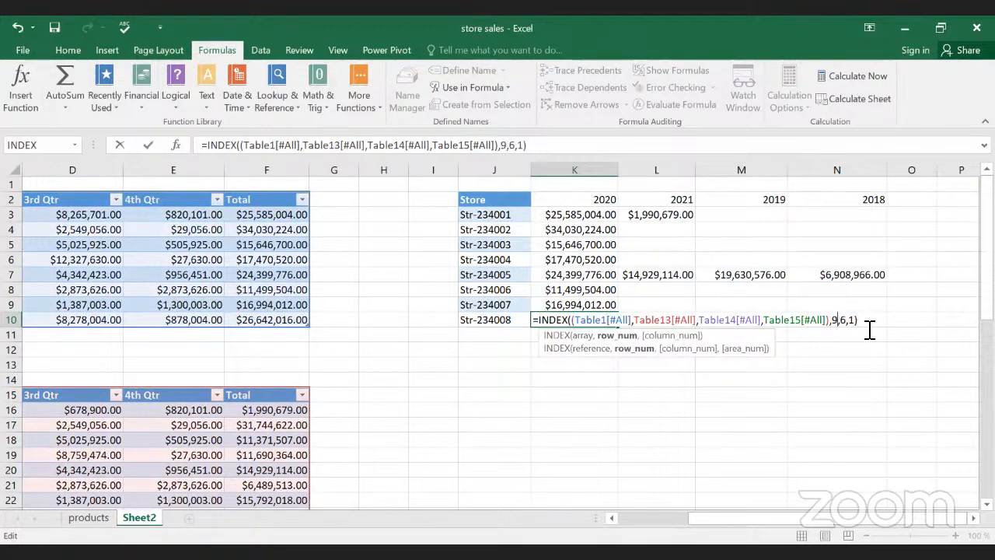
{"action": "left_click", "coordinate": [869, 321]}
{"action": "key", "text": "Return"}
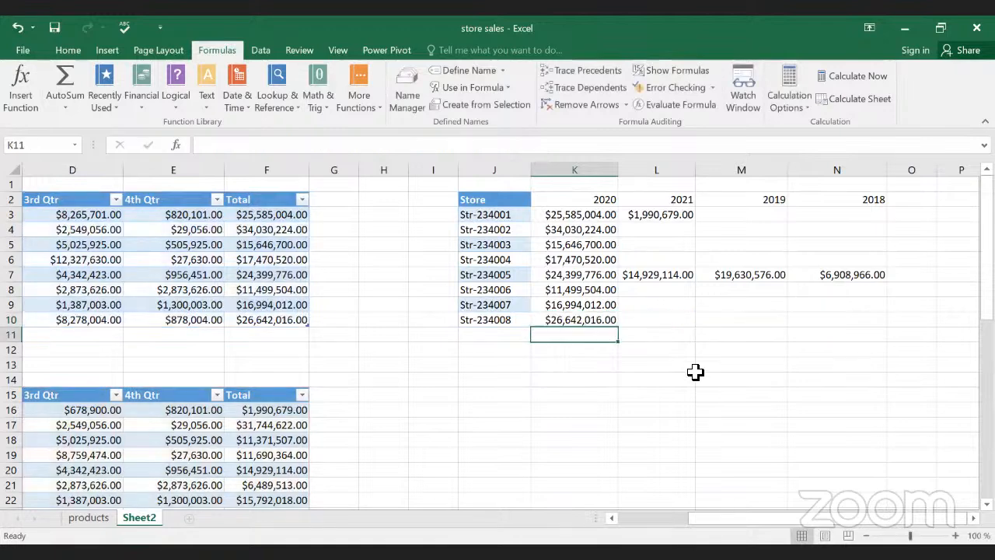
{"action": "left_click", "coordinate": [688, 366]}
{"action": "left_click", "coordinate": [611, 325]}
{"action": "left_click_drag", "start_coordinate": [593, 259], "coordinate": [824, 274]}
{"action": "left_click", "coordinate": [769, 324]}
{"action": "scroll", "coordinate": [494, 383], "scroll_direction": "down", "scroll_amount": 2}
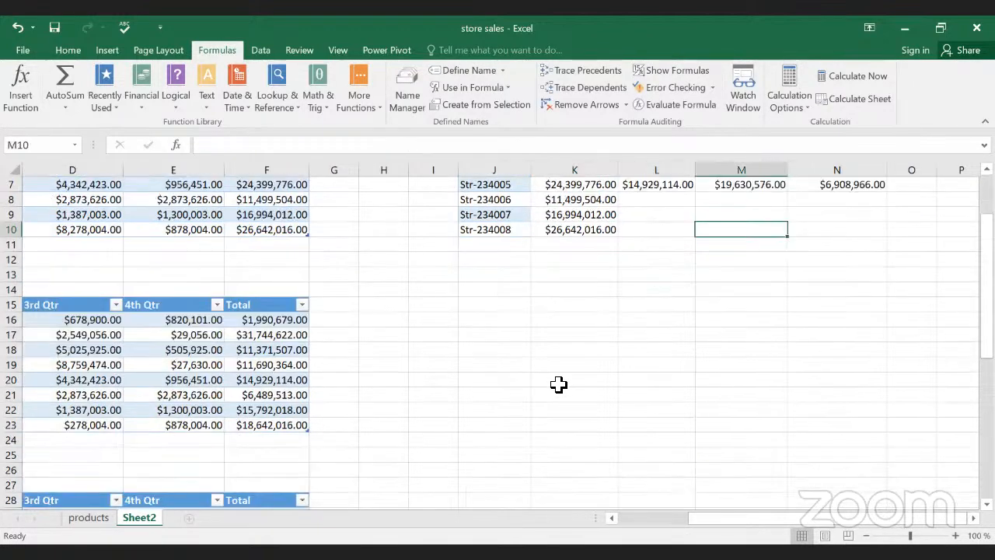
{"action": "scroll", "coordinate": [713, 344], "scroll_direction": "up", "scroll_amount": 2}
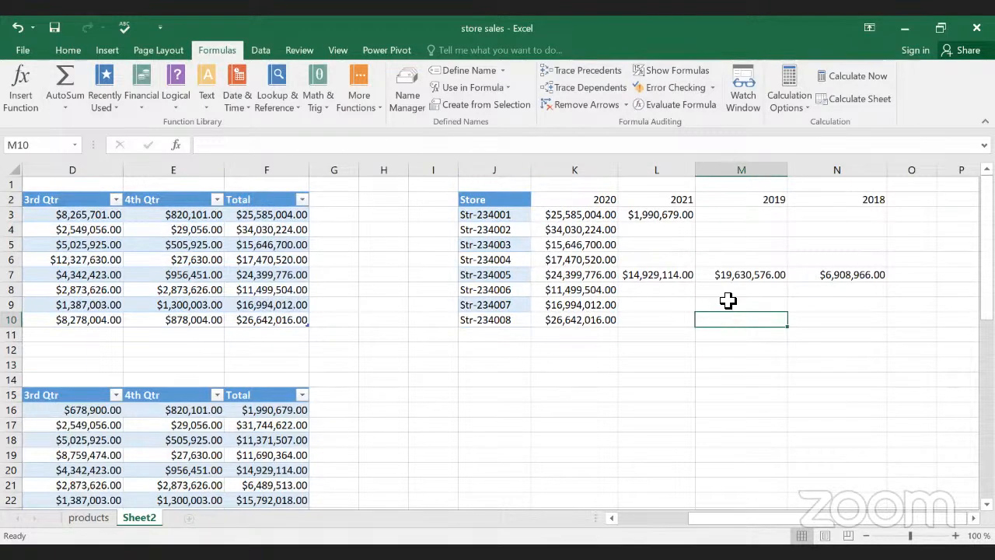
Step: Fill M7's INDEX formula down to M8:M10 and set the row number in M10 to 9
{"action": "left_click", "coordinate": [748, 278]}
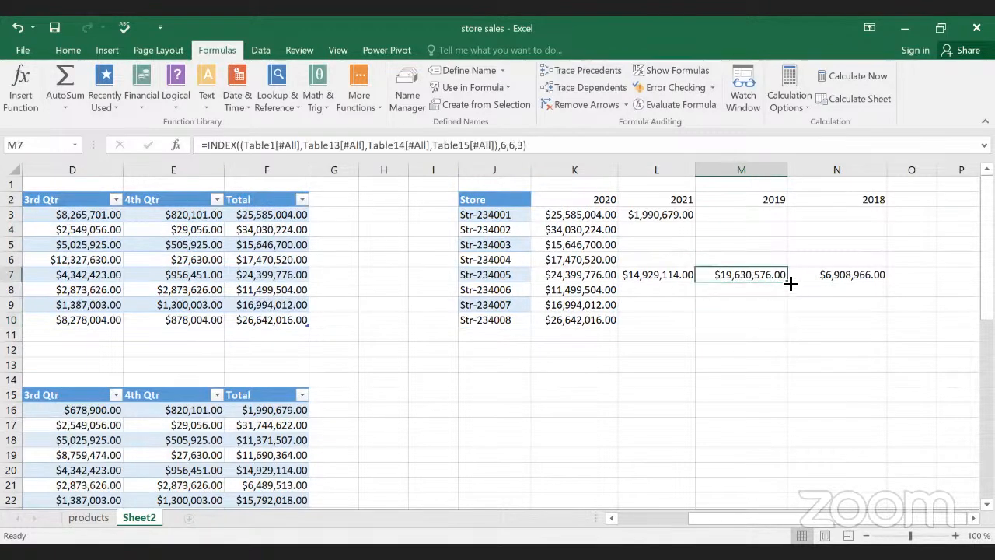
{"action": "left_click_drag", "start_coordinate": [788, 289], "coordinate": [784, 322]}
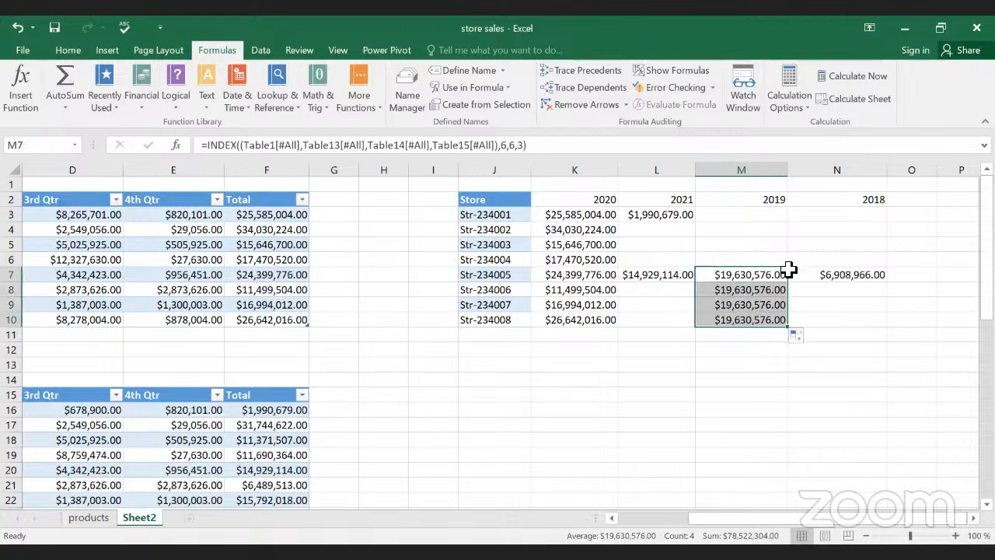
{"action": "double_click", "coordinate": [751, 322]}
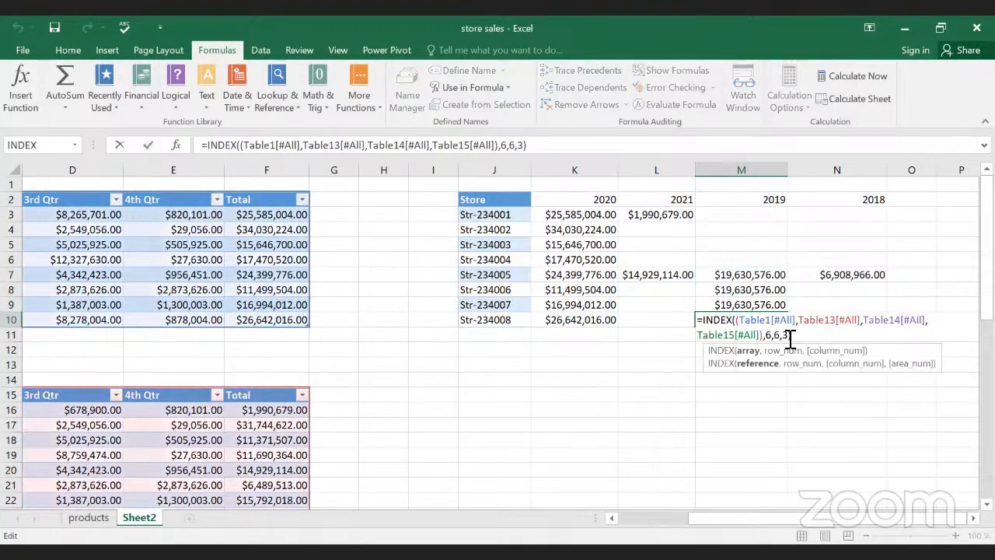
{"action": "left_click", "coordinate": [770, 336]}
{"action": "key", "text": "BackSpace"}
{"action": "type", "text": "9"}
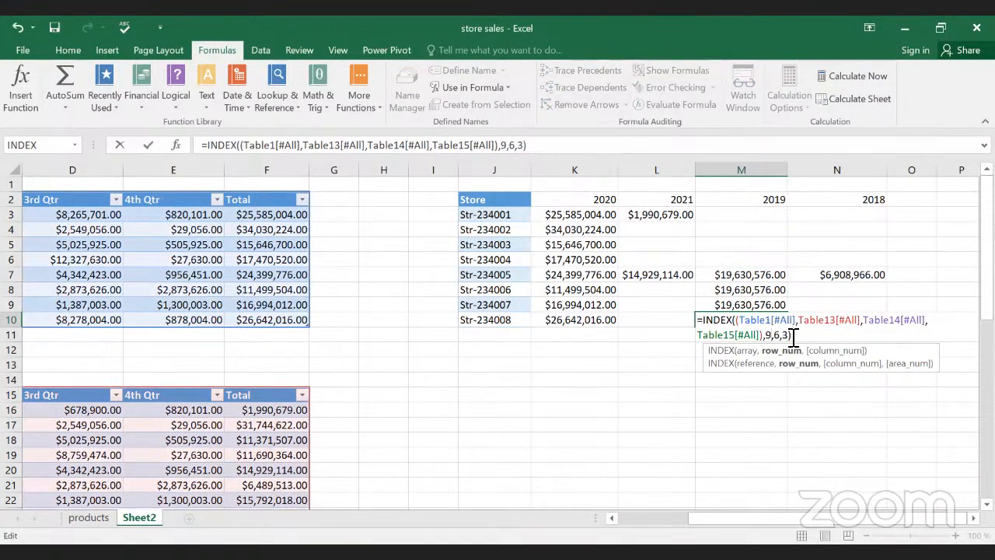
{"action": "left_click", "coordinate": [793, 336]}
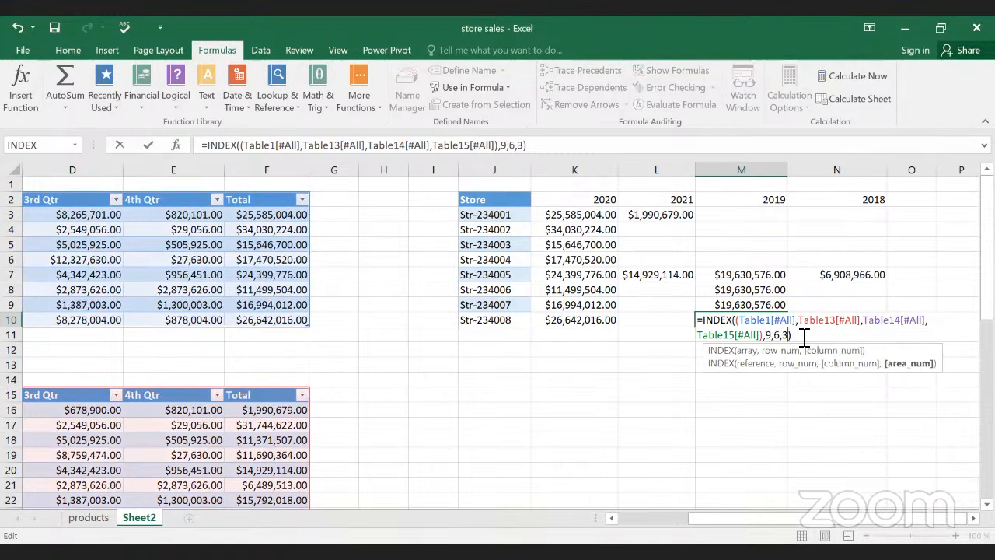
{"action": "key", "text": "Return"}
Step: Set the row number in M9's INDEX formula to 9
{"action": "left_click", "coordinate": [777, 308]}
{"action": "double_click", "coordinate": [778, 307]}
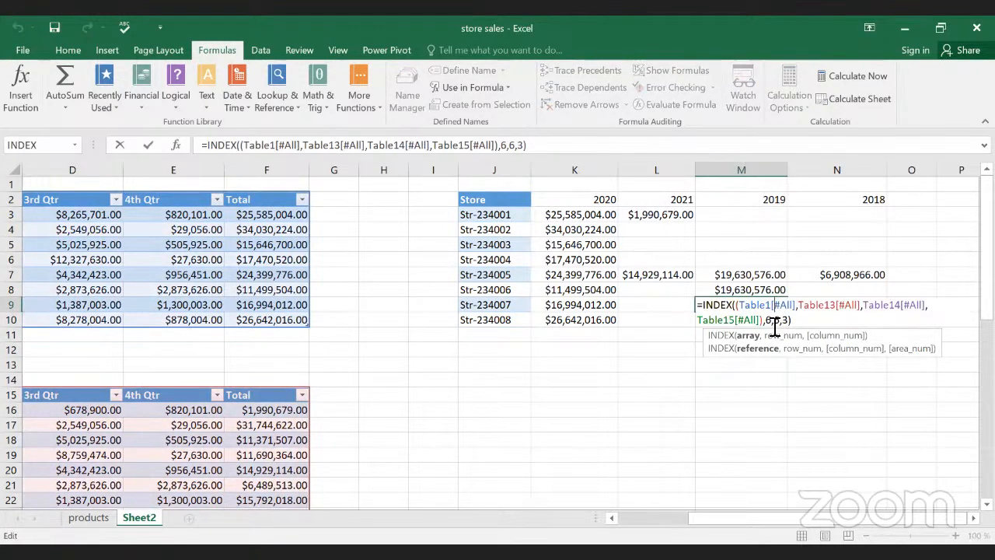
{"action": "left_click", "coordinate": [774, 325]}
{"action": "key", "text": "BackSpace"}
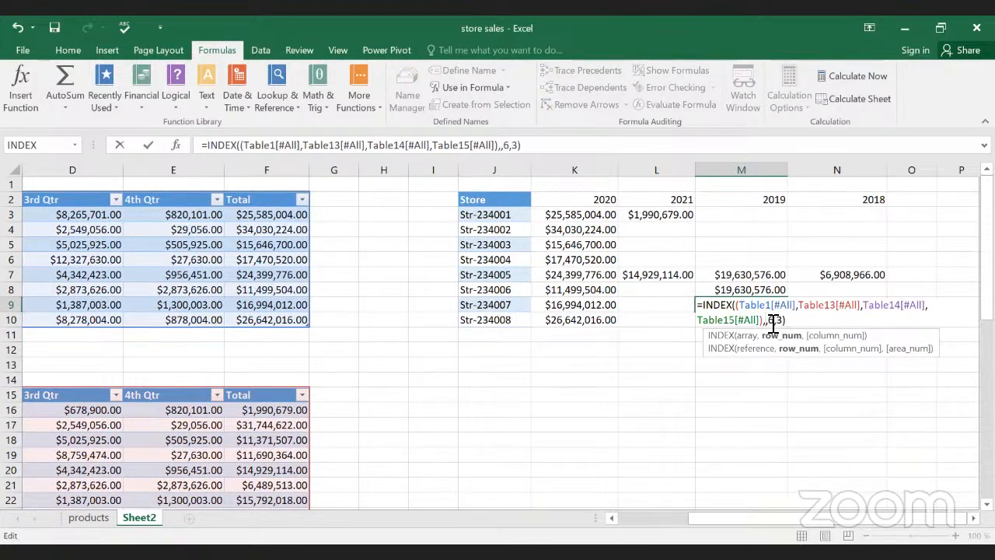
{"action": "type", "text": "9"}
{"action": "left_click", "coordinate": [804, 325]}
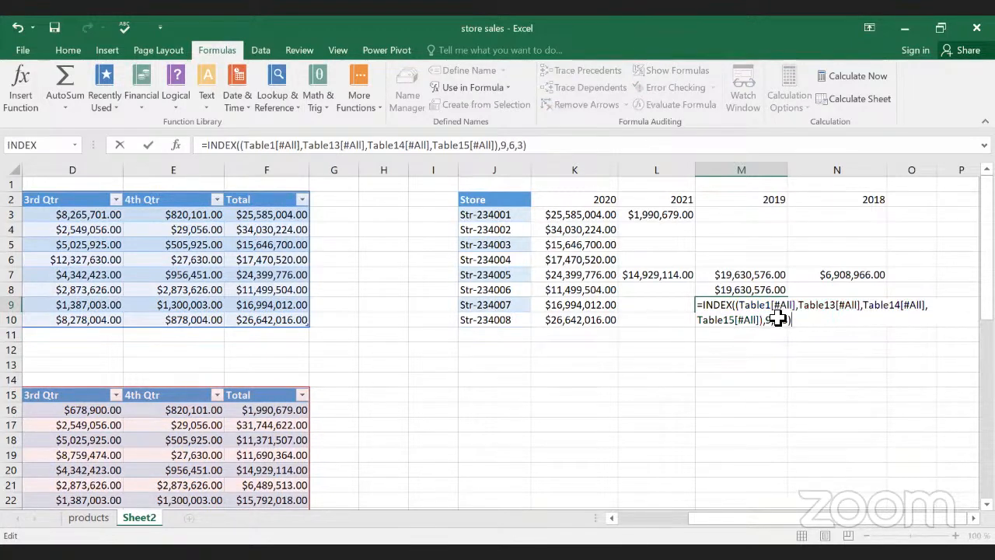
{"action": "key", "text": "Return"}
Step: Set the row number in M8's INDEX formula to 7 for store Str-234006
{"action": "left_click", "coordinate": [782, 291]}
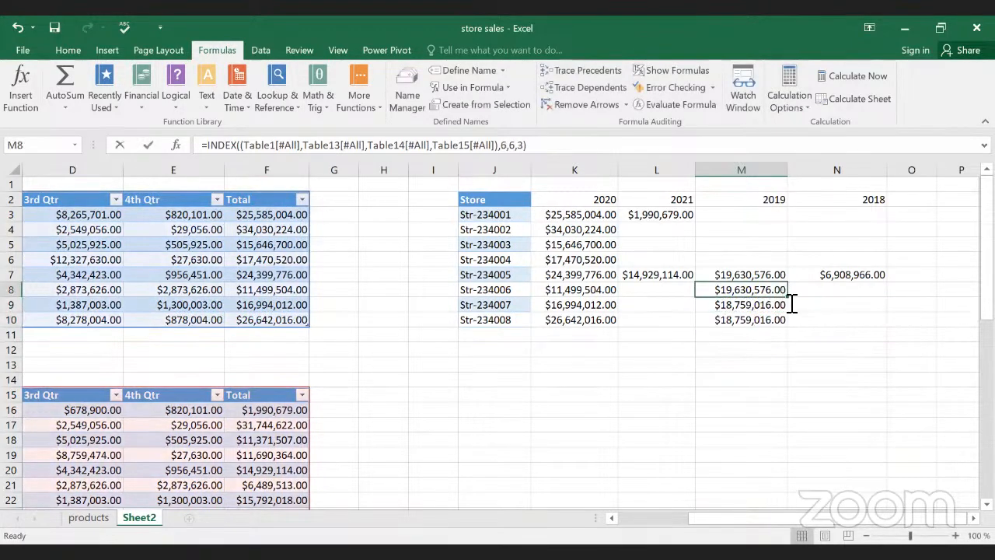
{"action": "key", "text": "F2"}
{"action": "left_click", "coordinate": [775, 305]}
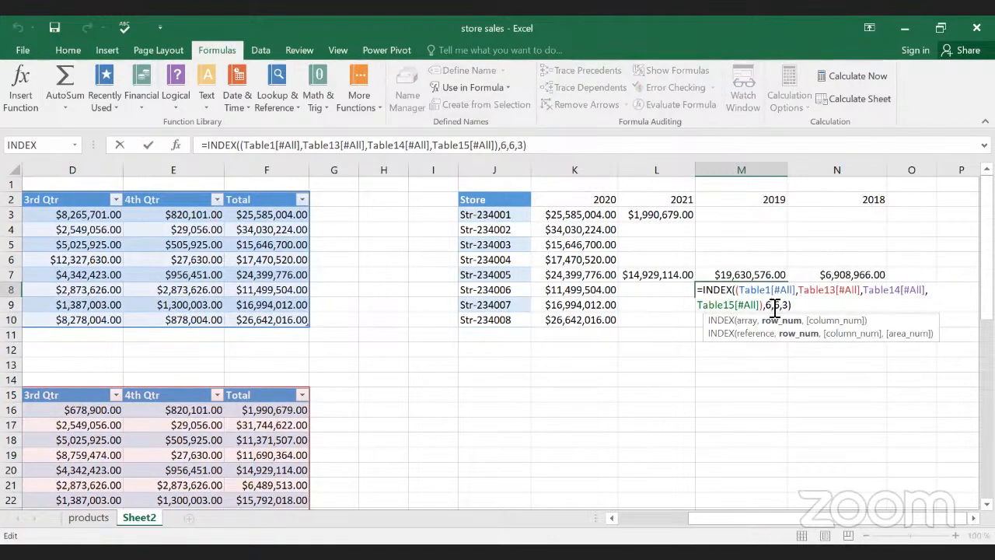
{"action": "key", "text": "BackSpace"}
{"action": "type", "text": "7"}
{"action": "key", "text": "Return"}
Step: Set the row number in M9's INDEX formula to 8 for store Str-234007
{"action": "key", "text": "F2"}
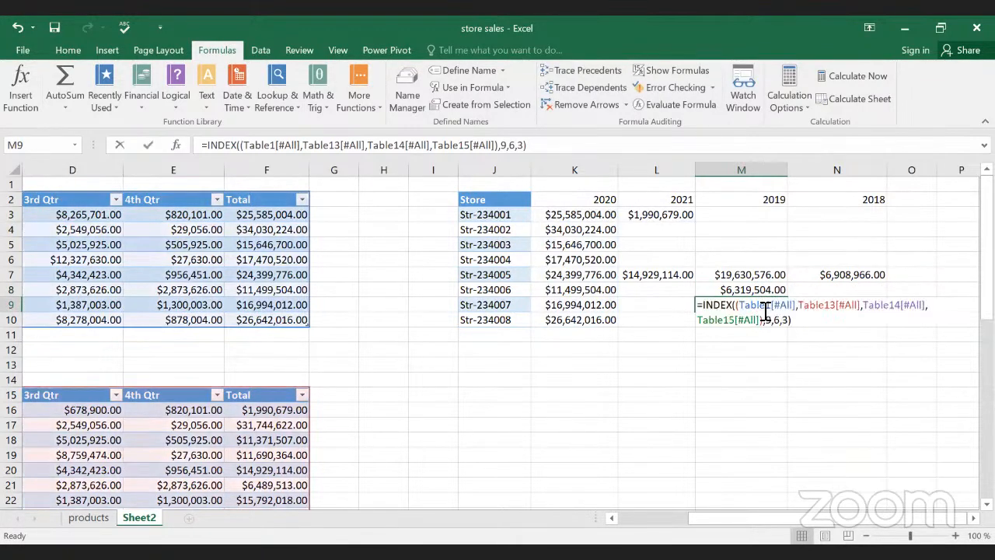
{"action": "left_click", "coordinate": [778, 320]}
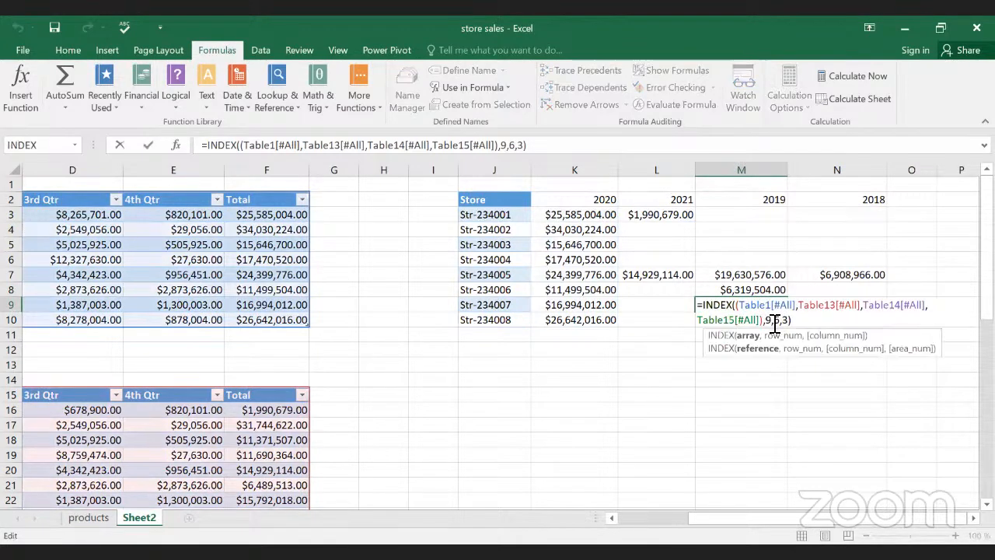
{"action": "key", "text": "BackSpace"}
{"action": "type", "text": "8"}
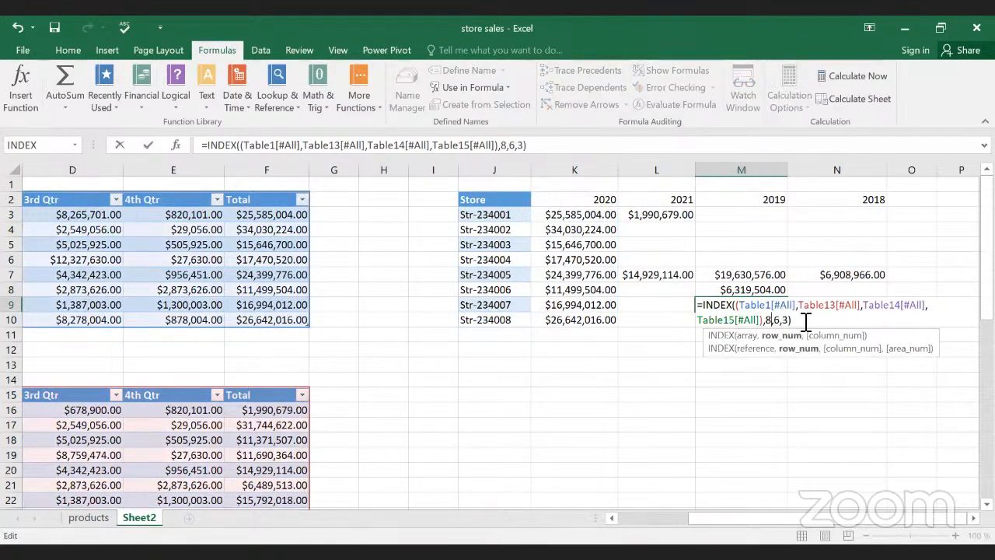
{"action": "left_click", "coordinate": [764, 382]}
Step: Review the 2019 column of the summary table and the yearly store tables it draws from
{"action": "left_click_drag", "start_coordinate": [748, 326], "coordinate": [738, 200]}
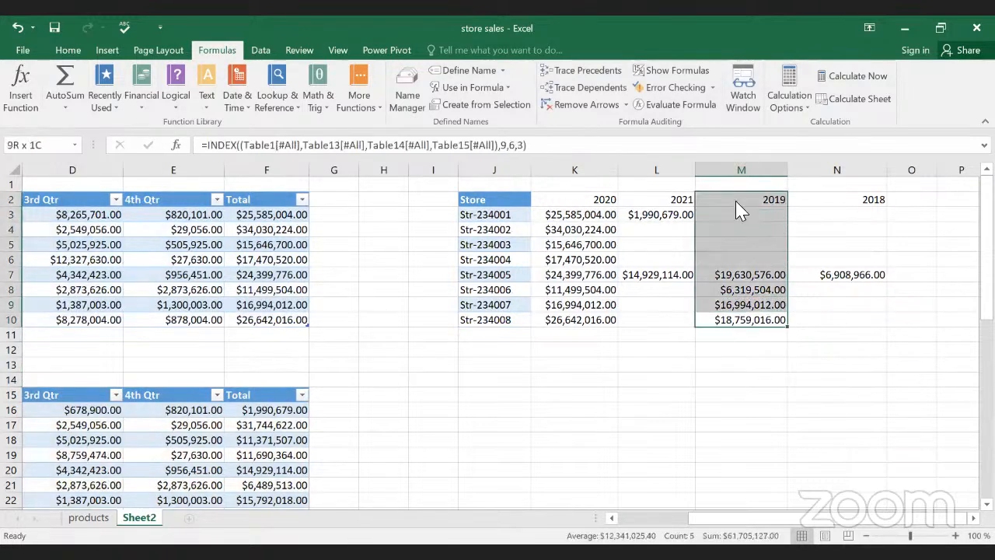
{"action": "left_click_drag", "start_coordinate": [902, 319], "coordinate": [816, 325]}
{"action": "left_click", "coordinate": [600, 219]}
{"action": "left_click", "coordinate": [726, 361]}
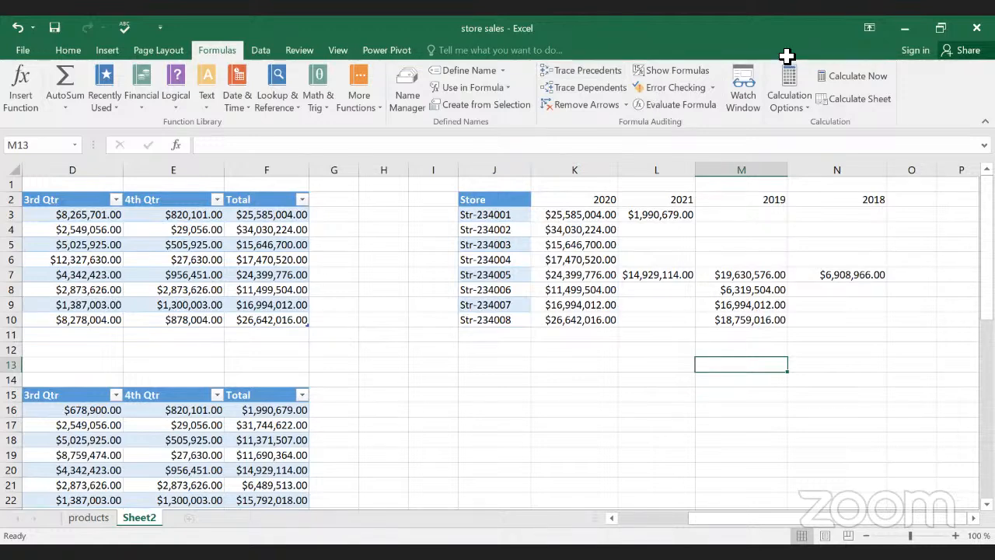
{"action": "scroll", "coordinate": [652, 502], "scroll_direction": "down", "scroll_amount": 2}
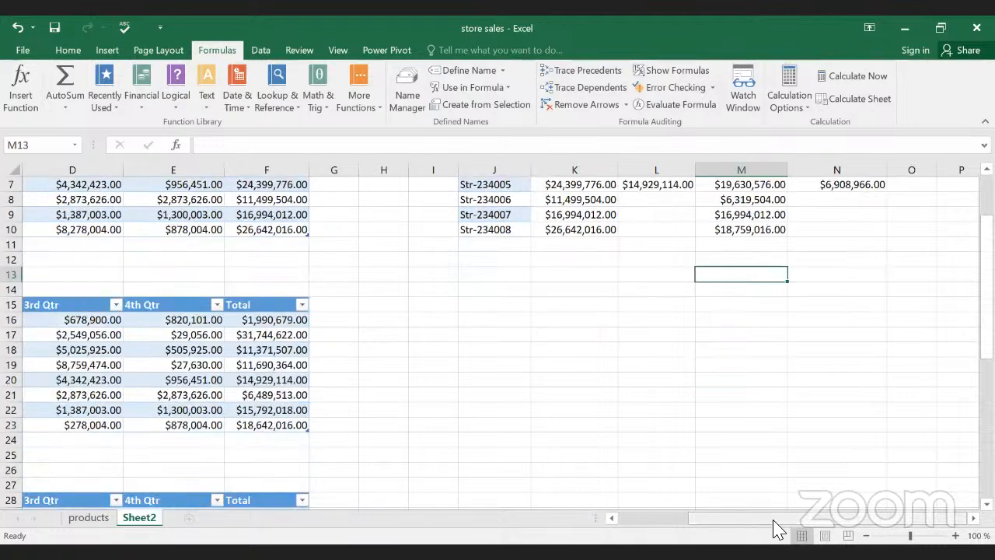
{"action": "left_click", "coordinate": [650, 519]}
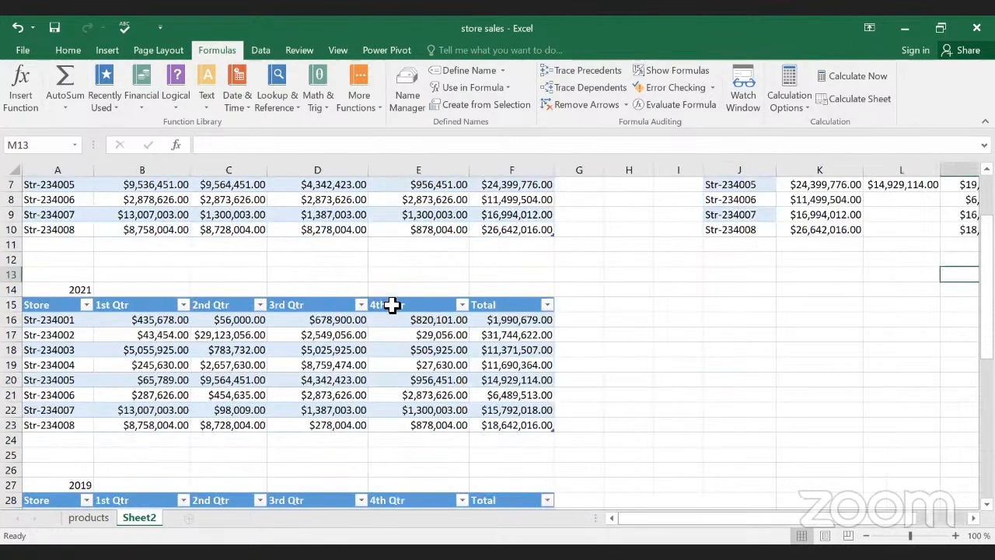
{"action": "scroll", "coordinate": [410, 299], "scroll_direction": "up", "scroll_amount": 2}
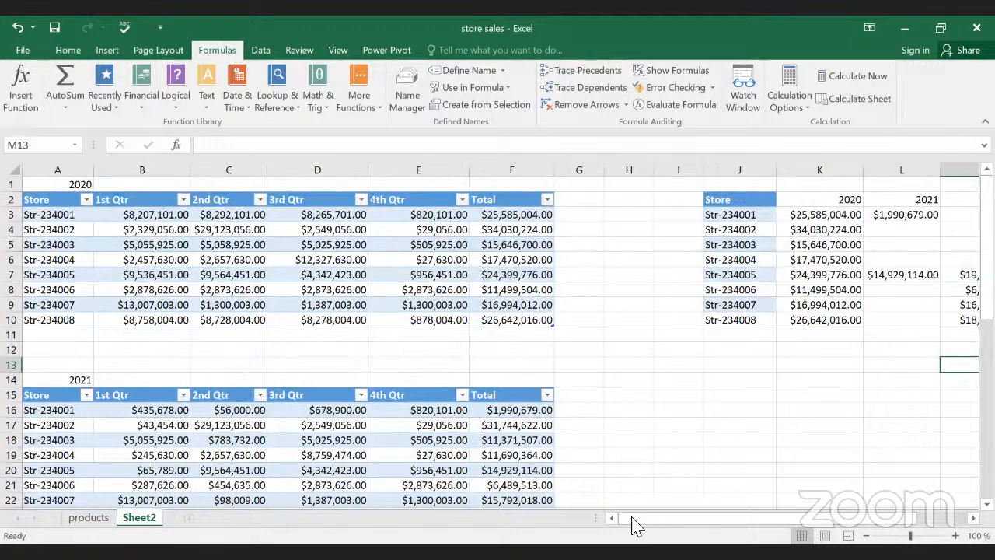
{"action": "mouse_move", "coordinate": [652, 519]}
{"action": "left_mouse_down"}
{"action": "mouse_move", "coordinate": [681, 519]}
{"action": "mouse_move", "coordinate": [641, 518]}
{"action": "left_mouse_up"}
Step: Switch to the sales_data workbook and clear the 2020 Total Sales formula in C2
{"action": "scroll", "coordinate": [638, 343], "scroll_direction": "down", "scroll_amount": 4}
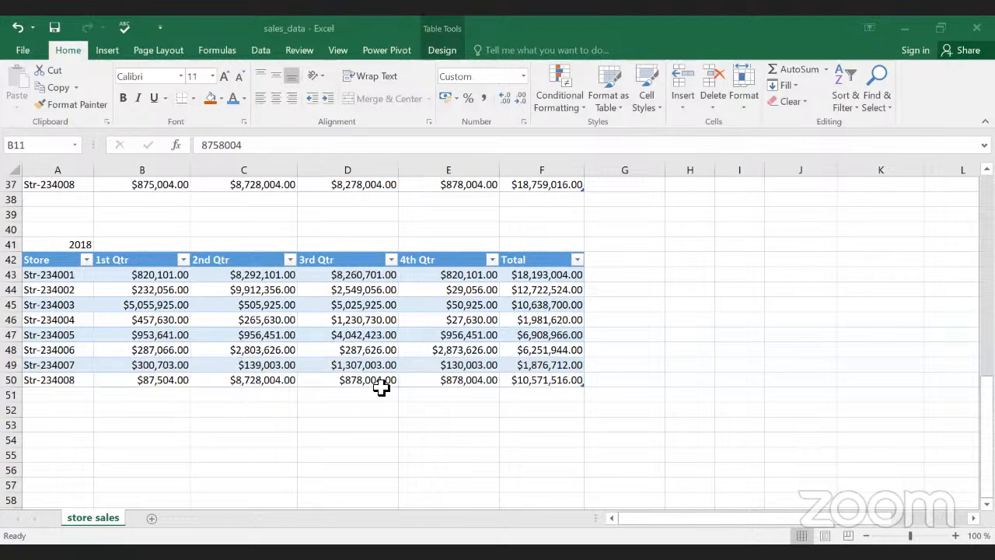
{"action": "left_click", "coordinate": [468, 409]}
{"action": "scroll", "coordinate": [533, 378], "scroll_direction": "up", "scroll_amount": 12}
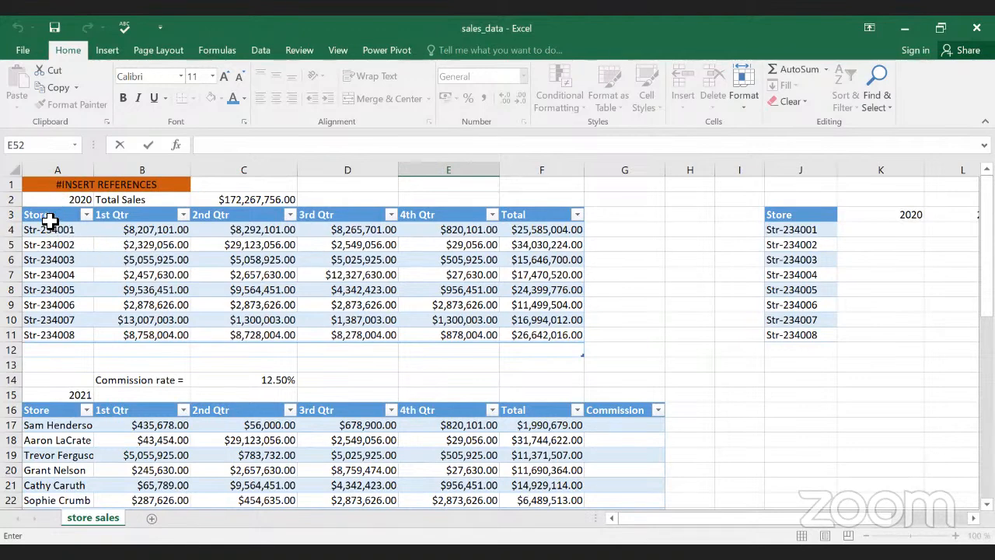
{"action": "left_click", "coordinate": [268, 199]}
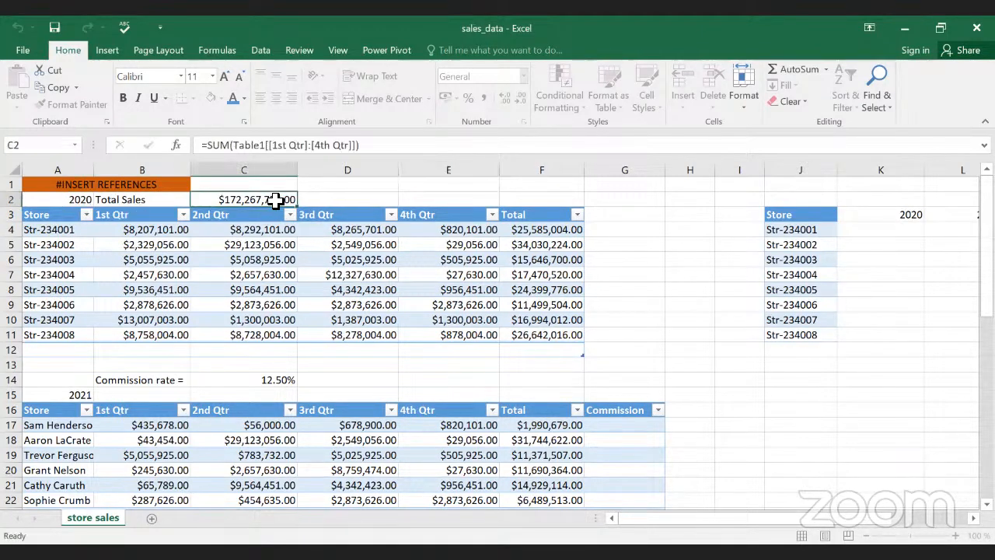
{"action": "key", "text": "Delete"}
{"action": "left_click", "coordinate": [393, 315]}
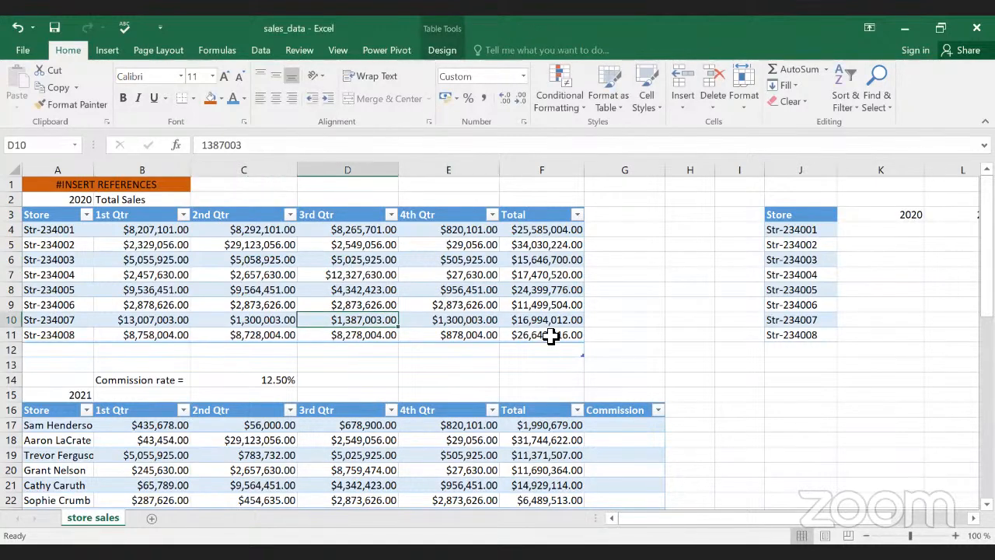
Step: Clear the 2020 table's Total column, cells F4:F11
{"action": "left_click", "coordinate": [542, 336]}
{"action": "left_click_drag", "start_coordinate": [564, 227], "coordinate": [553, 335]}
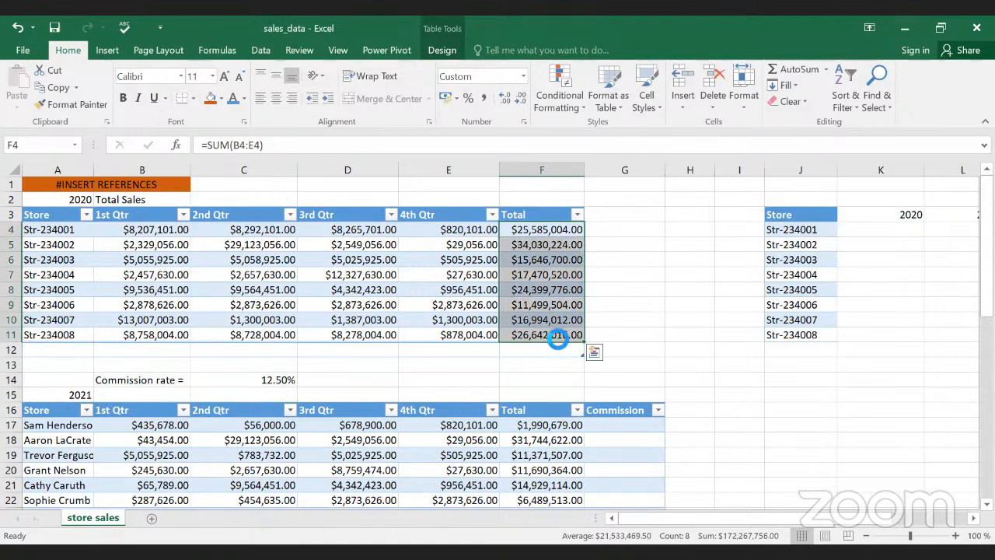
{"action": "key", "text": "Delete"}
{"action": "left_click", "coordinate": [557, 337]}
Step: Enter =SUM(B4:E4) in F4 to total the four quarters across the 2020 table's Total column
{"action": "left_click", "coordinate": [522, 231]}
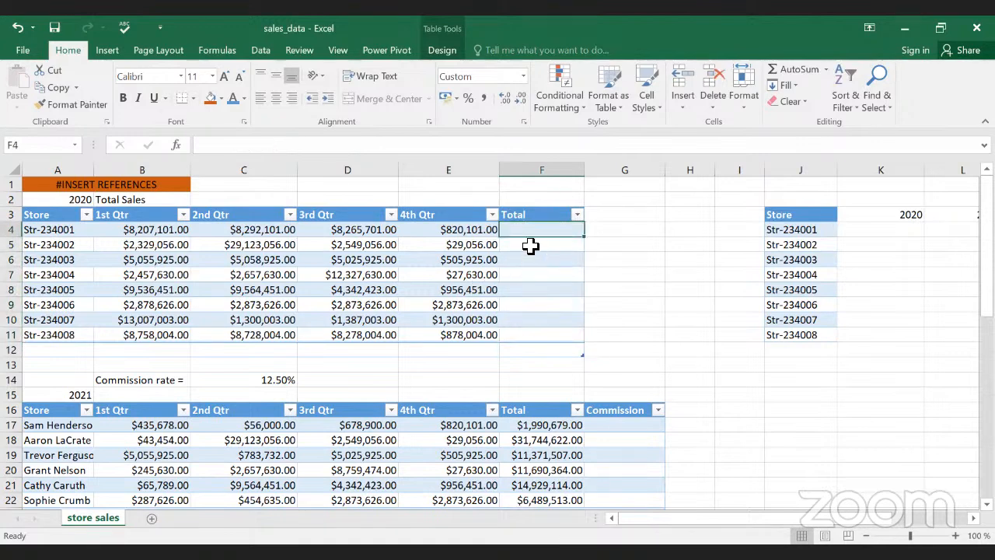
{"action": "type", "text": "=s"}
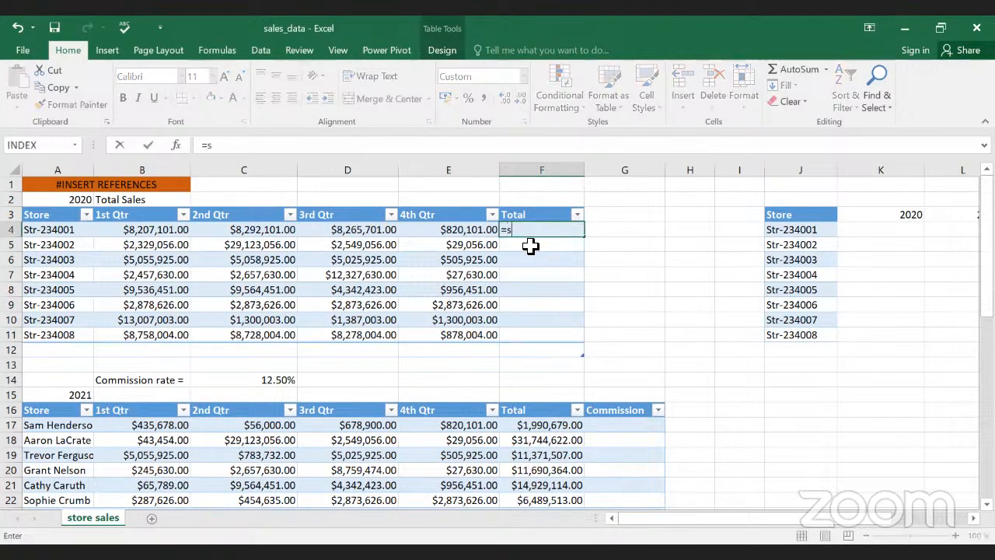
{"action": "type", "text": "um"}
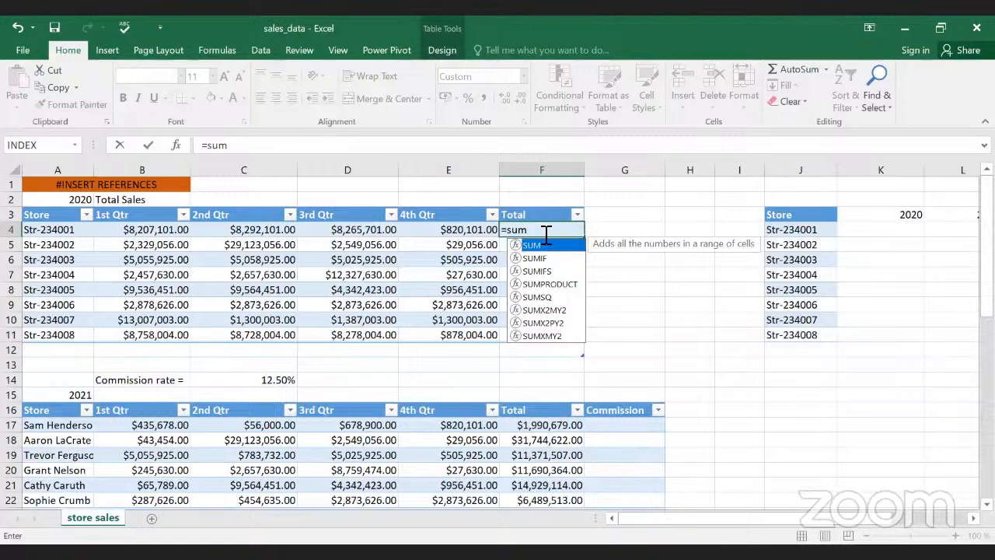
{"action": "left_click", "coordinate": [547, 235]}
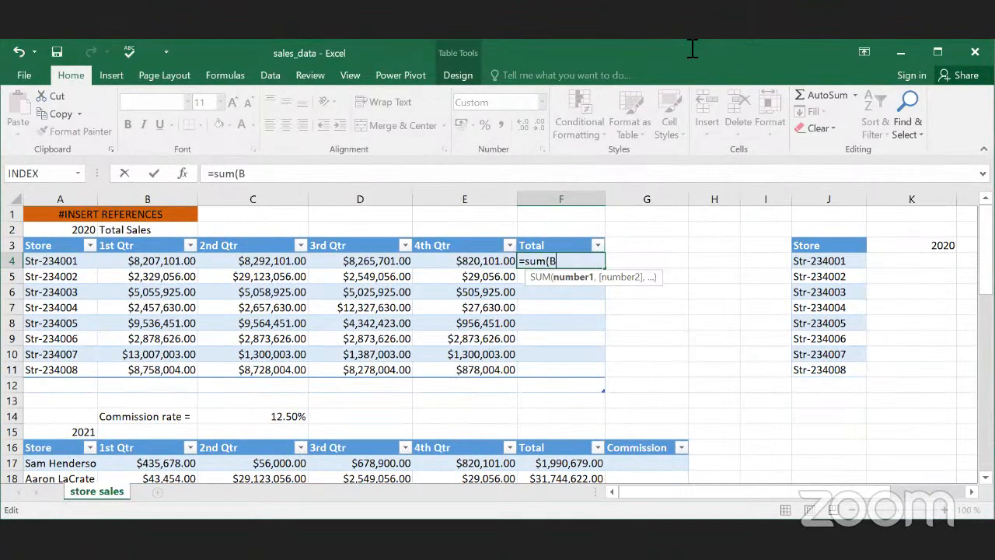
{"action": "type", "text": "4:E"}
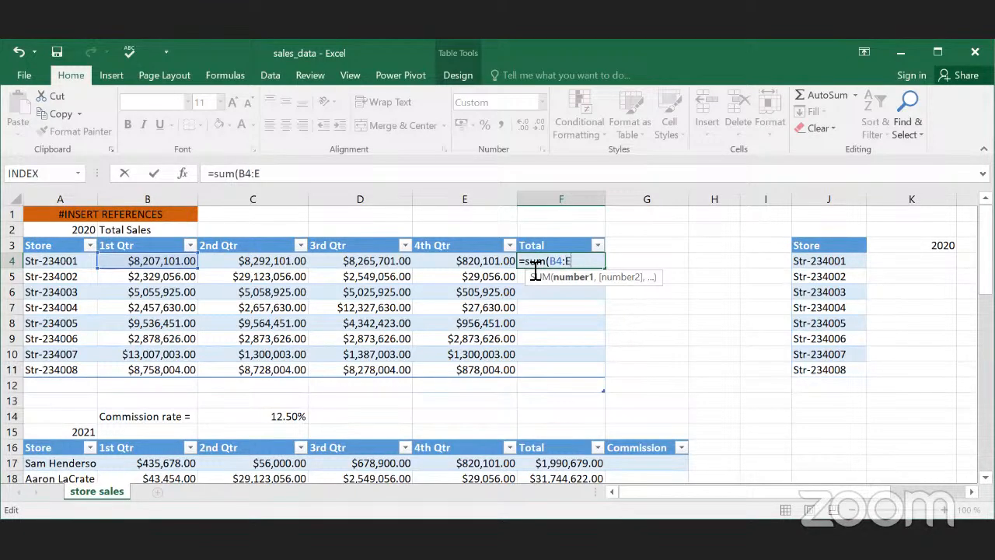
{"action": "type", "text": "4"}
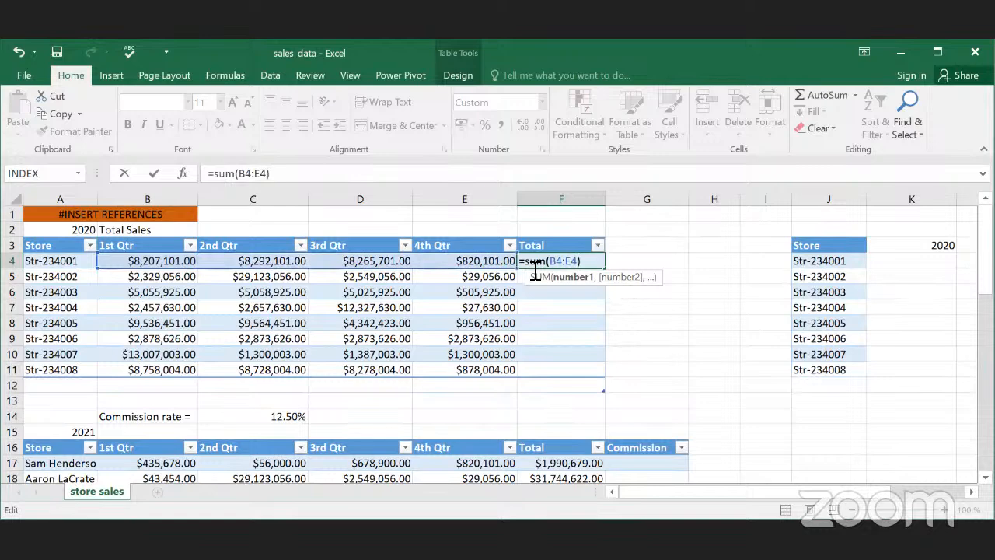
{"action": "type", "text": ")"}
{"action": "key", "text": "Return"}
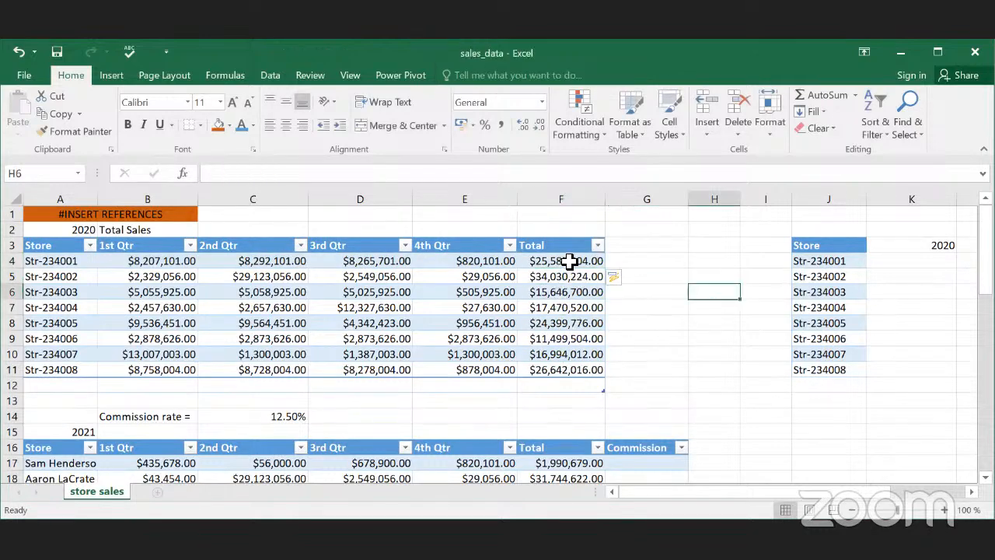
Step: Examine the SUM formulas down the 2020 table's Total column, comparing F11 with F4 and the cells they reference
{"action": "left_click", "coordinate": [569, 262]}
{"action": "left_click_drag", "start_coordinate": [573, 272], "coordinate": [582, 381]}
{"action": "left_click", "coordinate": [664, 360]}
{"action": "key", "text": "Left"}
{"action": "key", "text": "Down"}
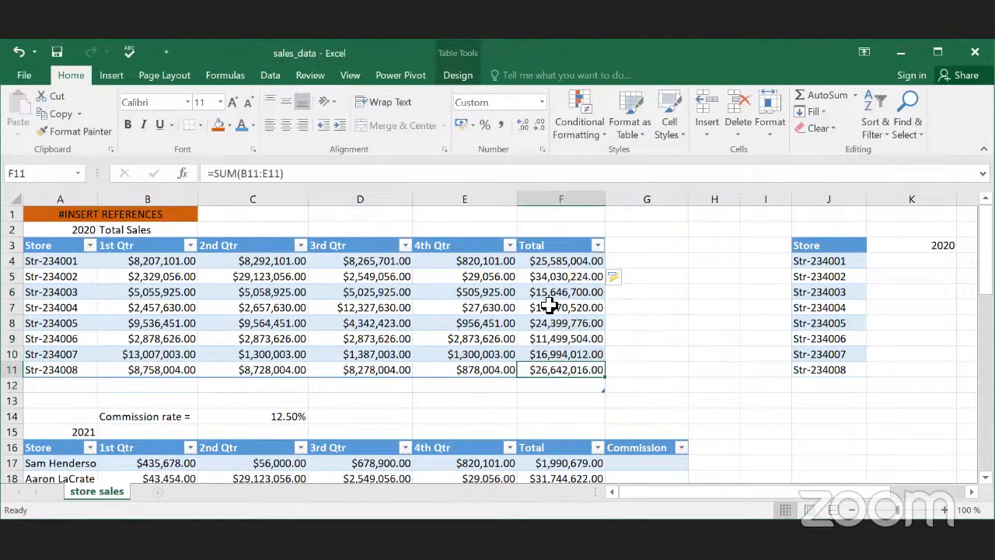
{"action": "left_click", "coordinate": [560, 262]}
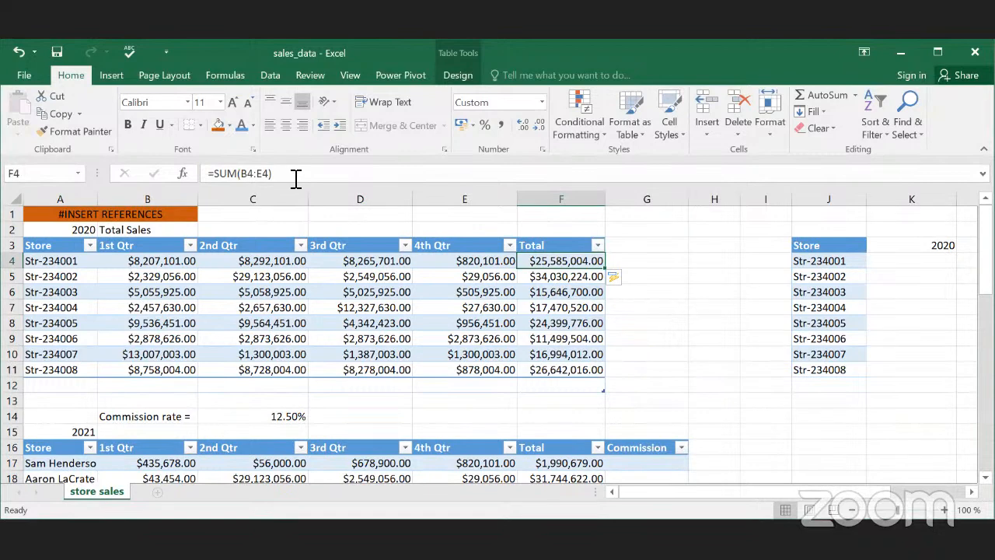
{"action": "left_click_drag", "start_coordinate": [272, 174], "coordinate": [178, 174]}
{"action": "left_click", "coordinate": [411, 185]}
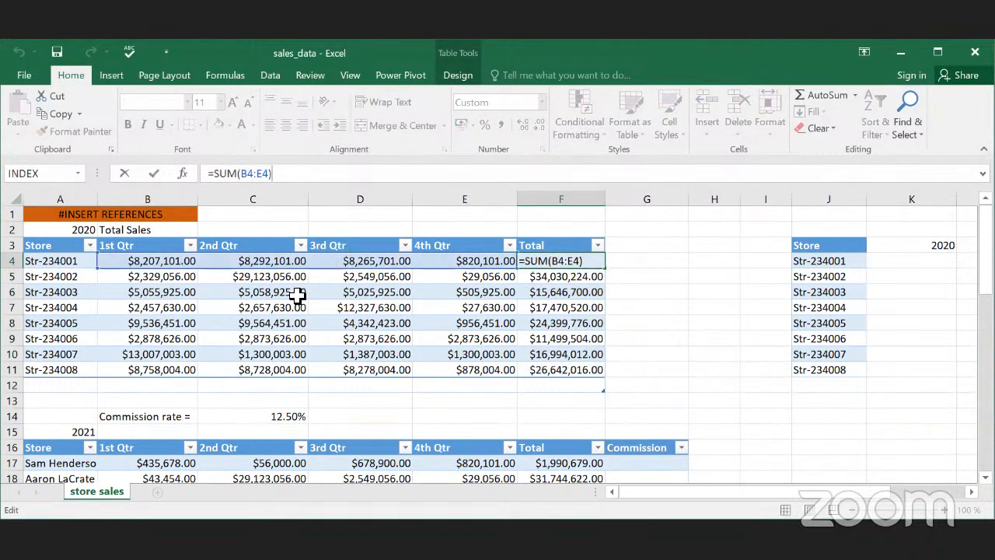
{"action": "left_click", "coordinate": [549, 384]}
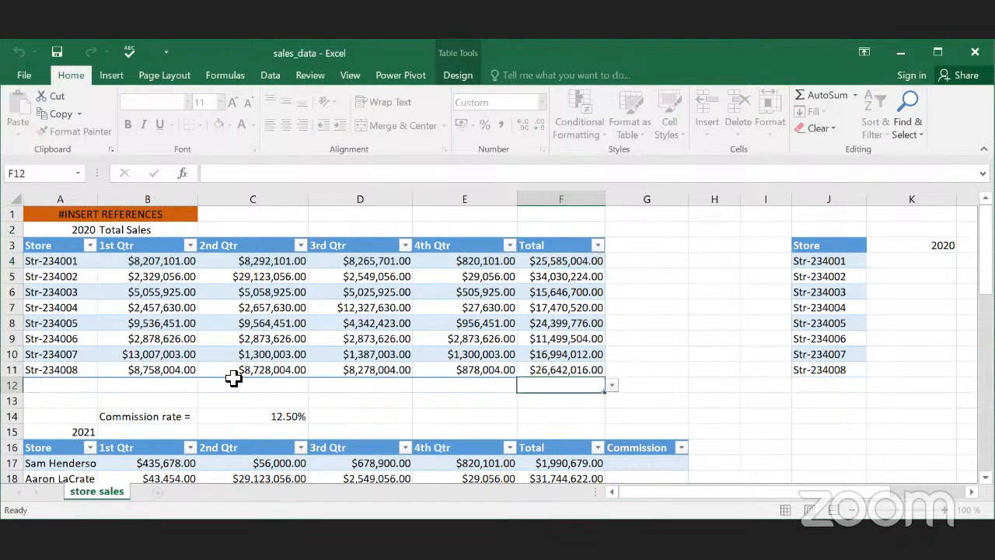
Step: Enter =SUM(Table1[[1st Qtr]:[4th Qtr]]) in C2 to total all 2020 quarterly sales
{"action": "left_click_drag", "start_coordinate": [117, 261], "coordinate": [482, 371]}
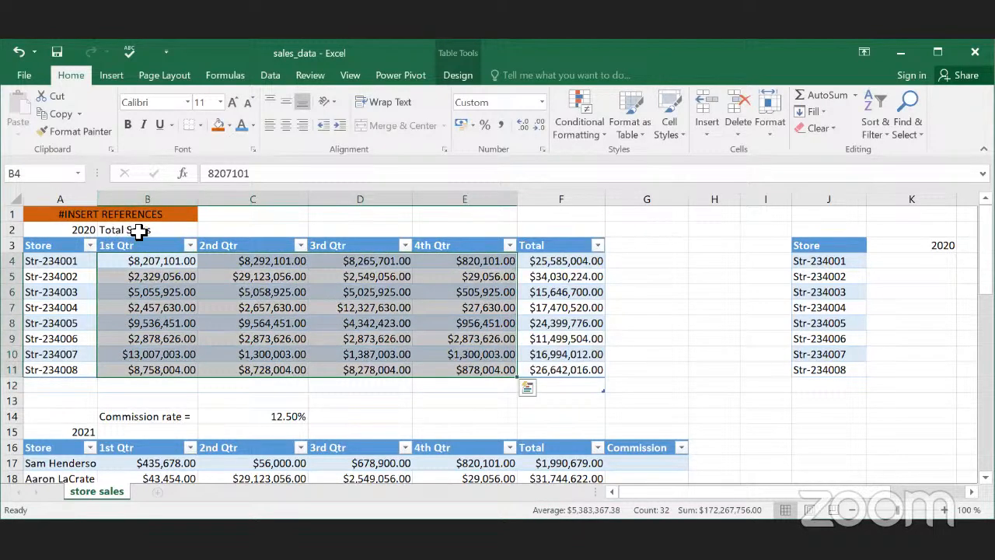
{"action": "left_click", "coordinate": [257, 230]}
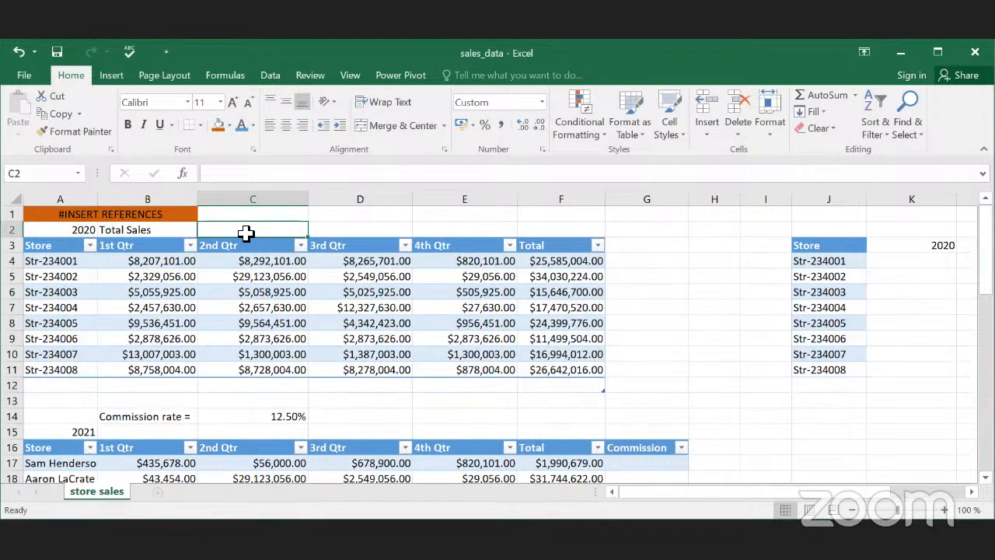
{"action": "type", "text": "="}
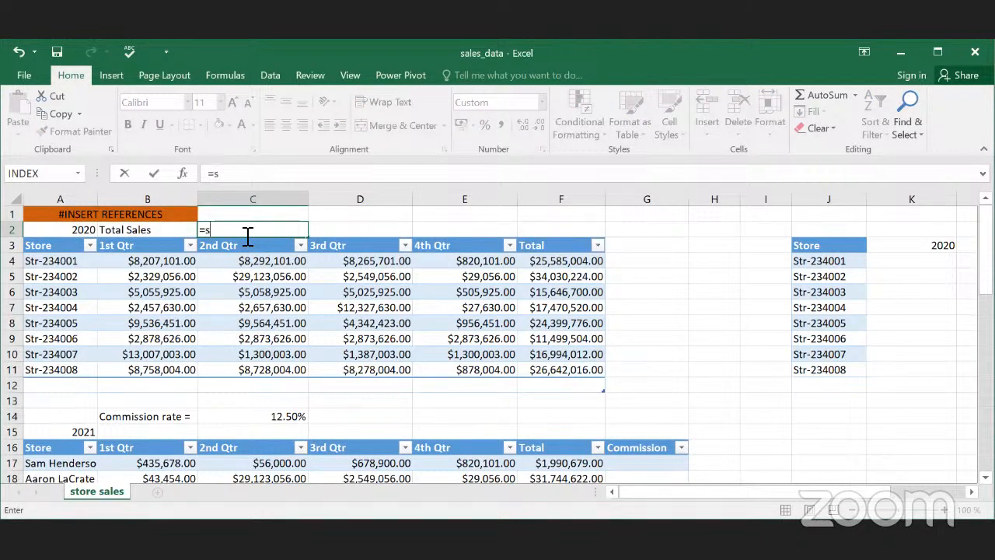
{"action": "type", "text": "SUM"}
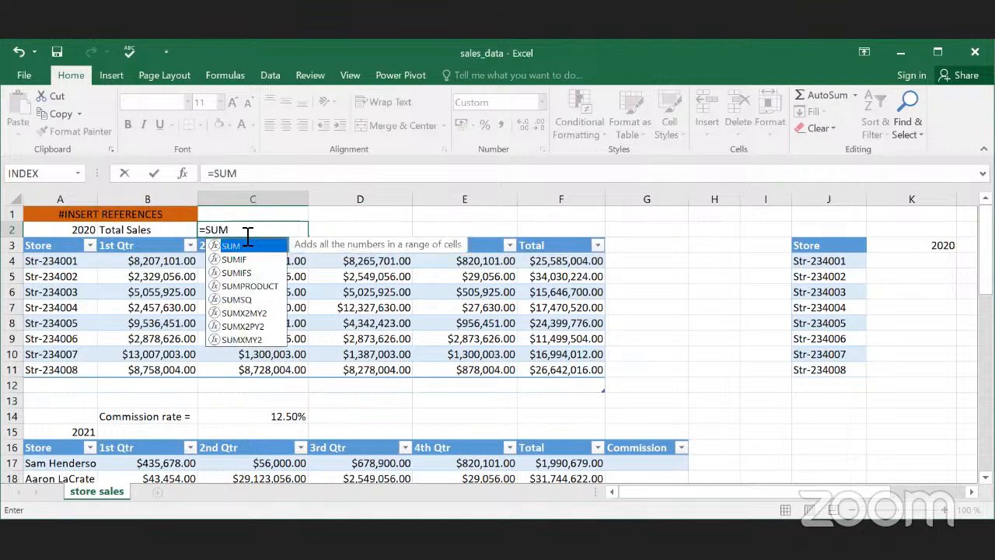
{"action": "type", "text": "("}
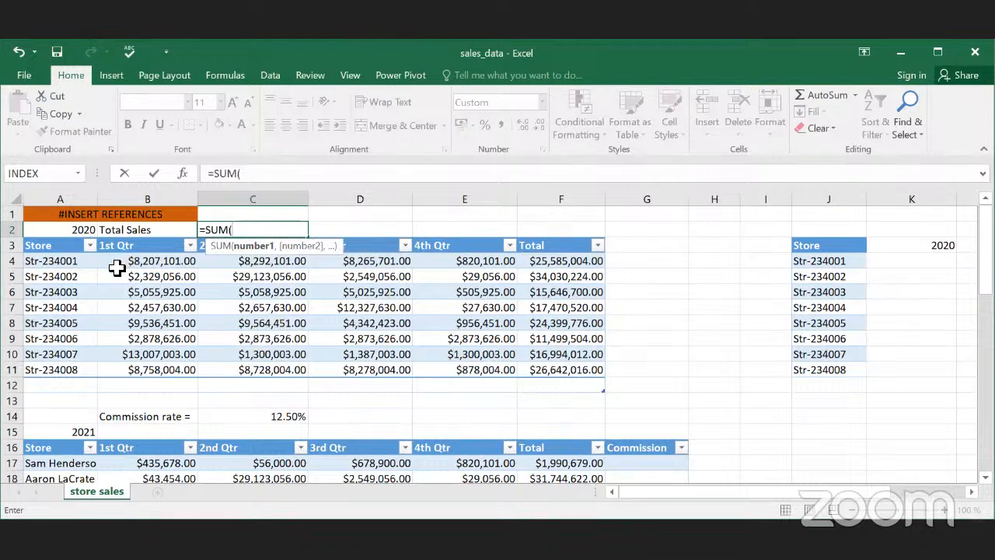
{"action": "left_click", "coordinate": [172, 263]}
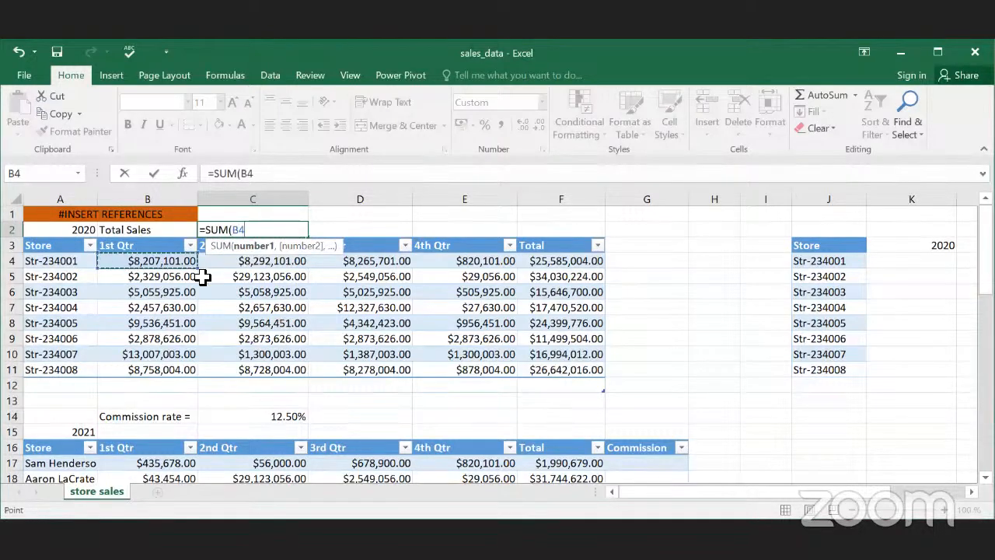
{"action": "left_click", "coordinate": [488, 368], "text": "shift"}
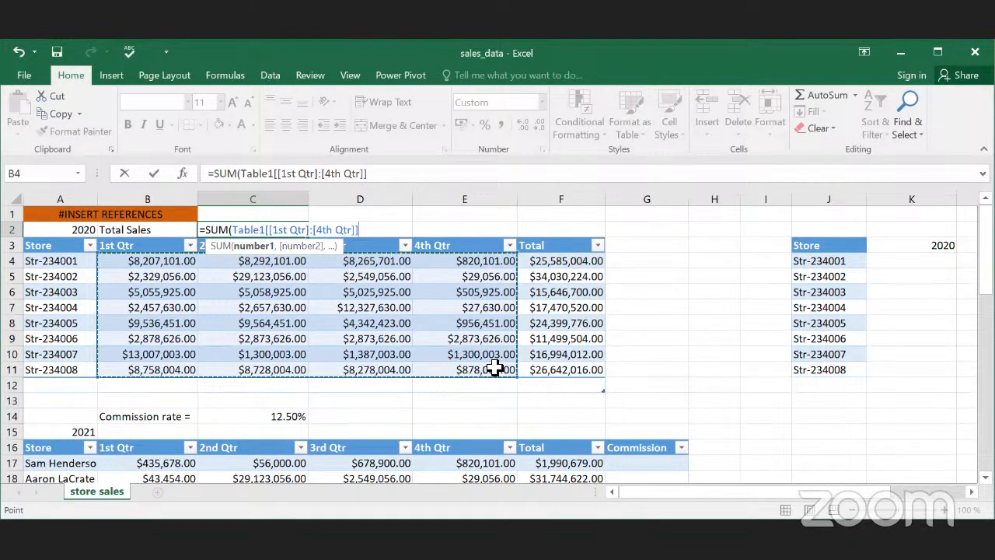
{"action": "type", "text": ")"}
{"action": "key", "text": "Return"}
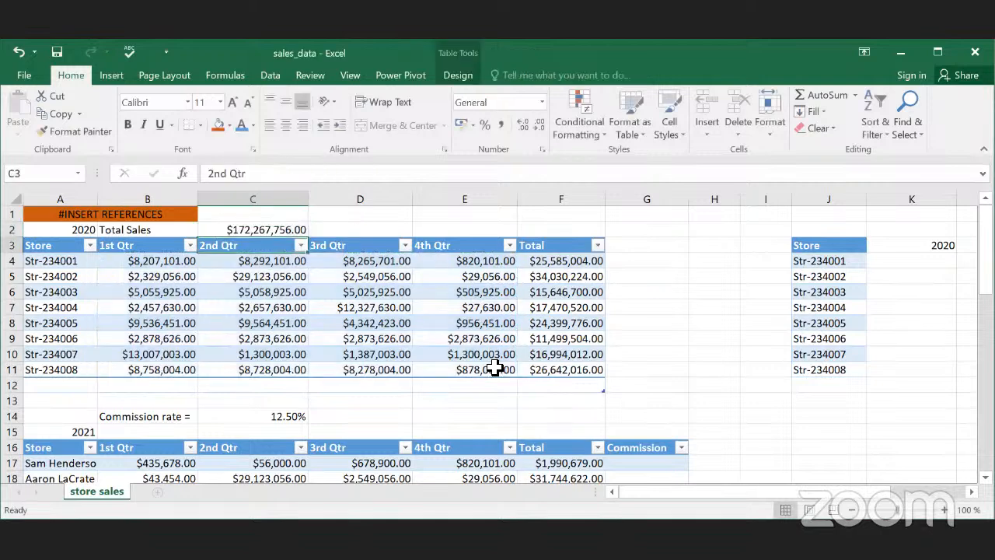
Step: Examine the 2020 Total Sales formula in C2 against the quarterly range B4:E11 that it sums
{"action": "left_click", "coordinate": [219, 288]}
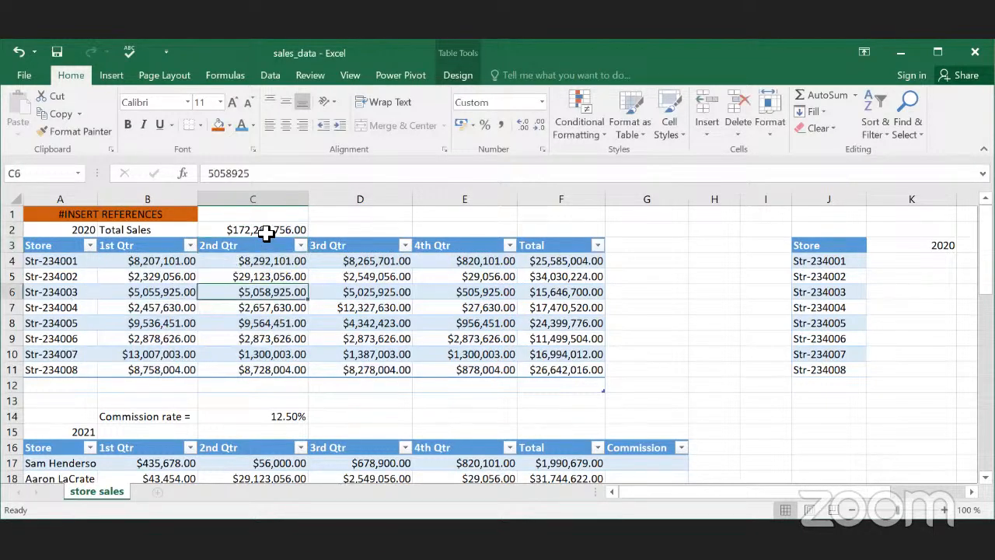
{"action": "left_click", "coordinate": [266, 230]}
{"action": "left_click_drag", "start_coordinate": [130, 266], "coordinate": [458, 365]}
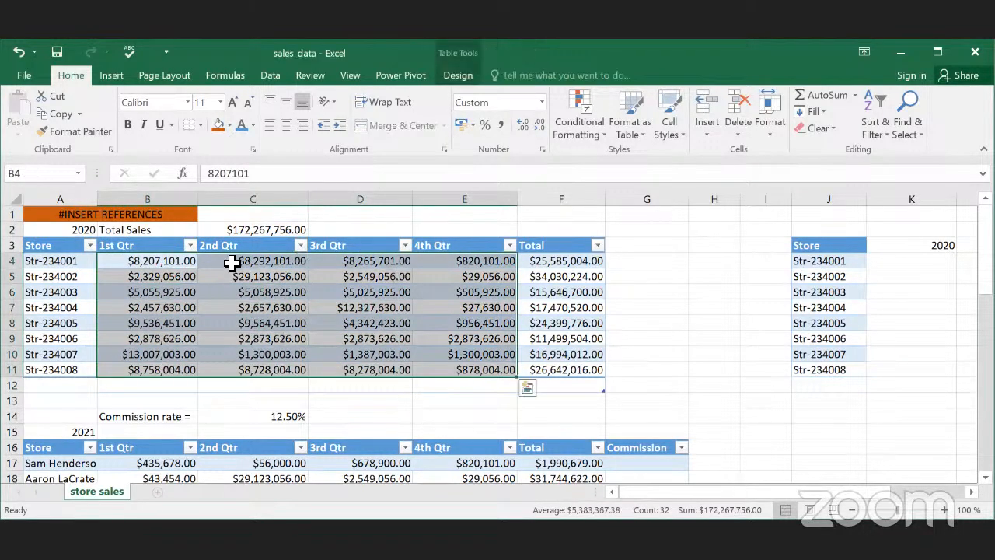
{"action": "left_click", "coordinate": [268, 230]}
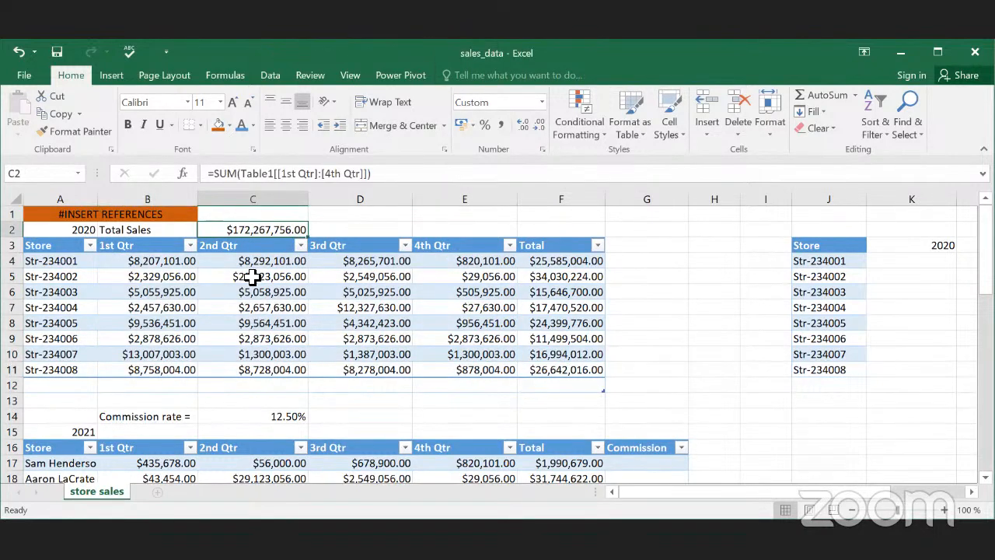
{"action": "left_click", "coordinate": [563, 390]}
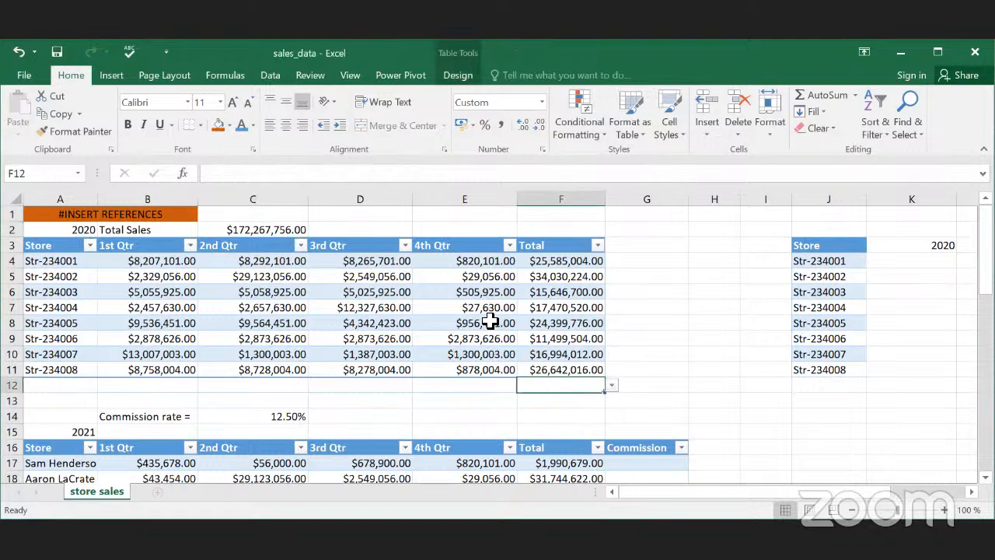
{"action": "left_click_drag", "start_coordinate": [140, 263], "coordinate": [451, 369]}
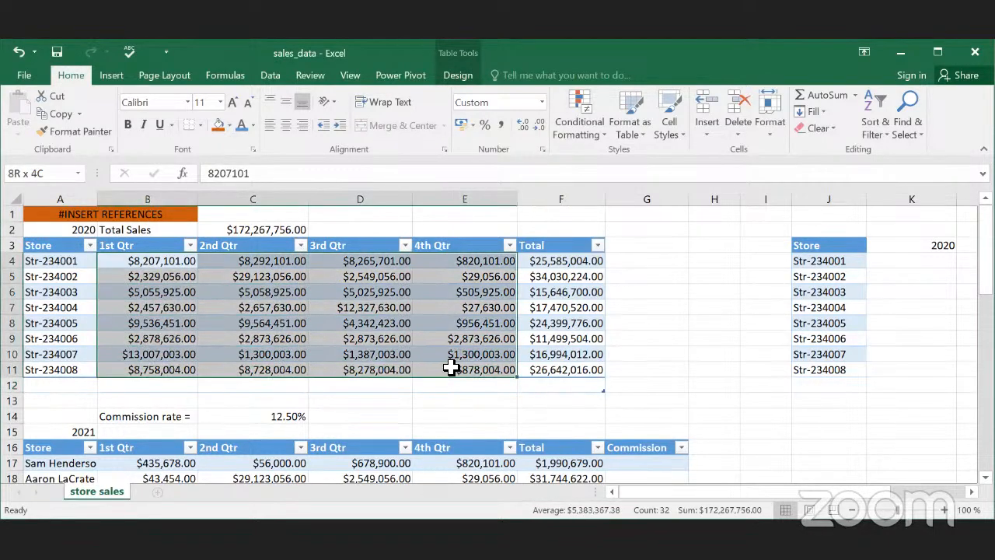
{"action": "left_click", "coordinate": [238, 284]}
{"action": "left_click", "coordinate": [259, 229]}
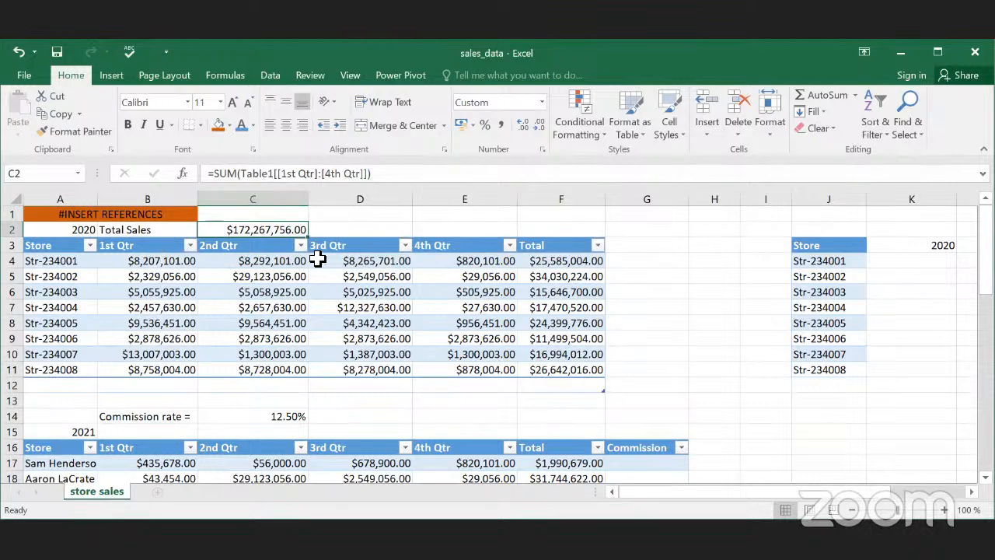
{"action": "left_click", "coordinate": [351, 228]}
{"action": "left_click", "coordinate": [272, 228]}
Step: Start a formula with =( in G17, the first Commission cell of the 2021 table
{"action": "scroll", "coordinate": [341, 346], "scroll_direction": "down", "scroll_amount": 4}
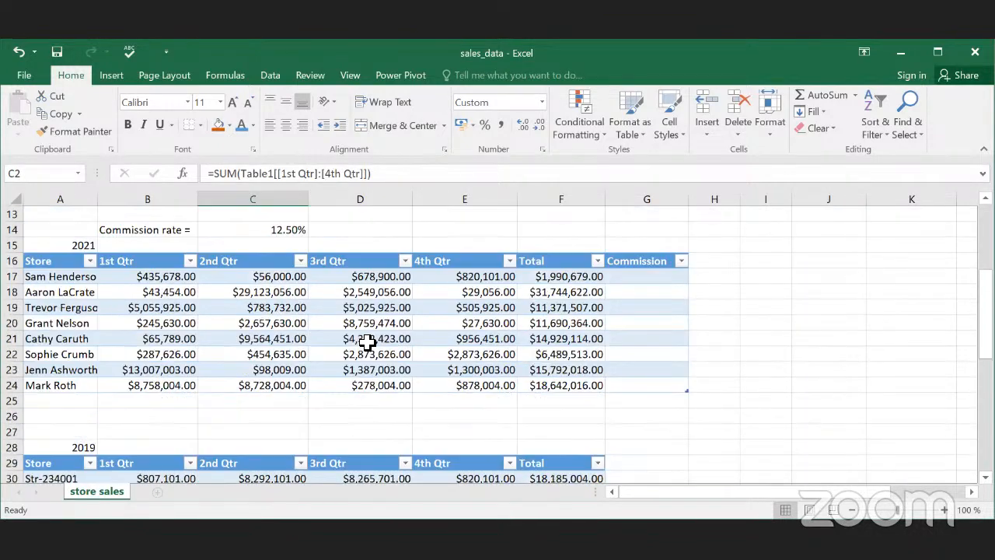
{"action": "left_click", "coordinate": [148, 229]}
{"action": "left_click", "coordinate": [284, 242]}
{"action": "left_click", "coordinate": [310, 230]}
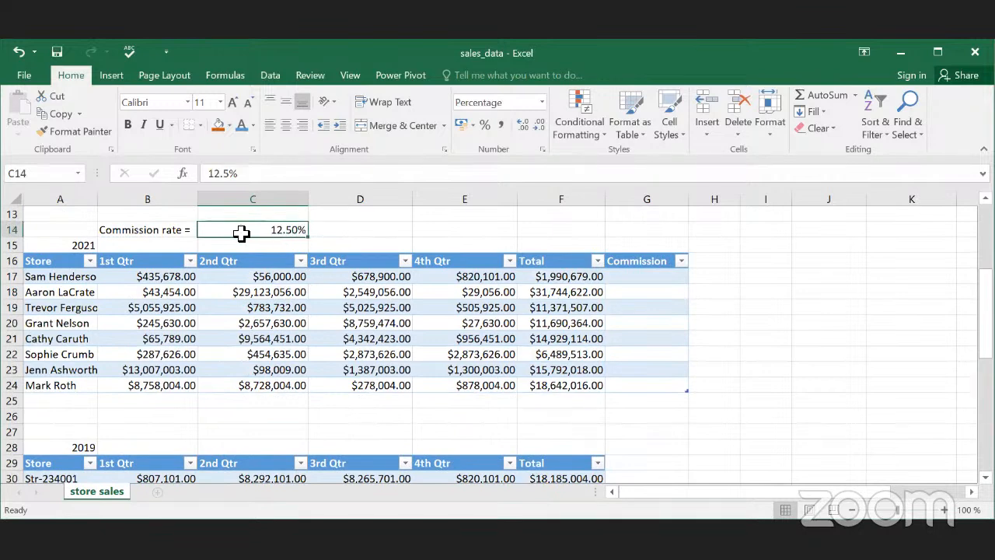
{"action": "left_click", "coordinate": [657, 280]}
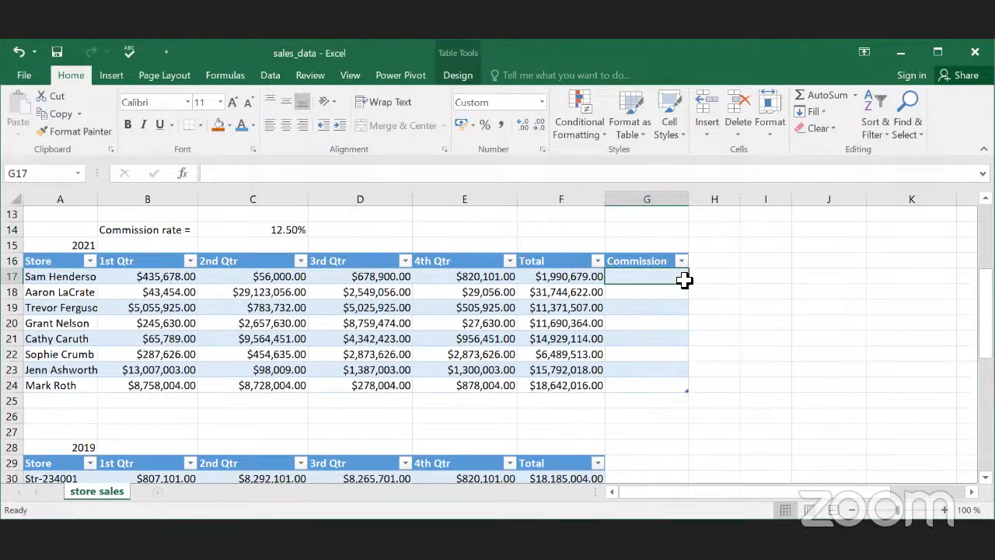
{"action": "left_click", "coordinate": [556, 288]}
{"action": "left_click", "coordinate": [565, 280]}
{"action": "left_click", "coordinate": [683, 281]}
{"action": "type", "text": "=("}
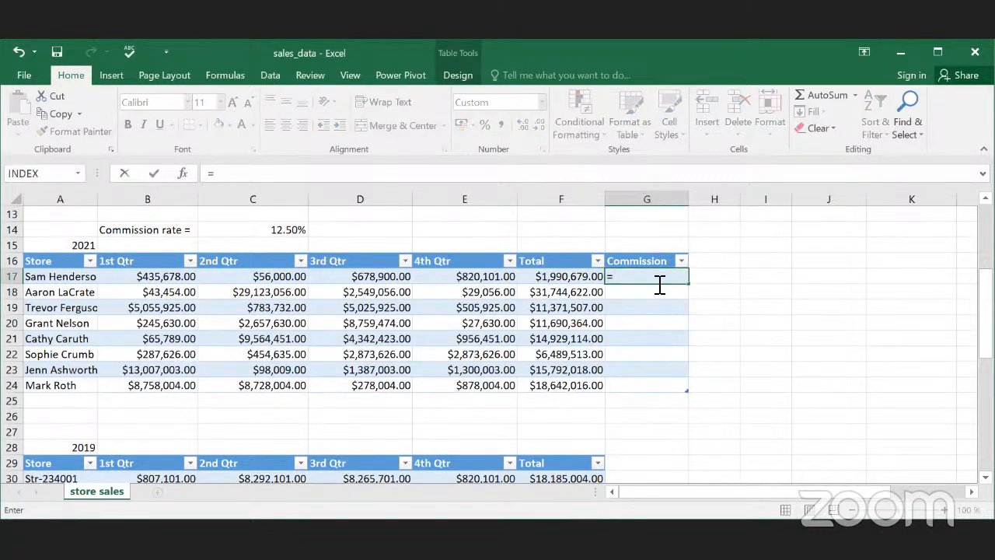
{"action": "left_click", "coordinate": [573, 278]}
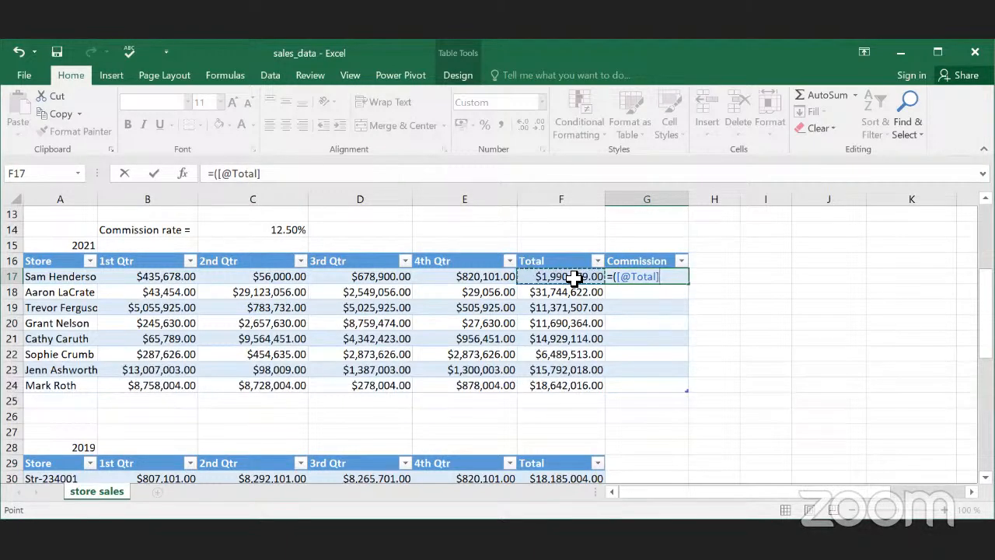
{"action": "key", "text": "BackSpace"}
{"action": "key", "text": "BackSpace"}
{"action": "key", "text": "BackSpace"}
{"action": "key", "text": "BackSpace"}
{"action": "key", "text": "BackSpace"}
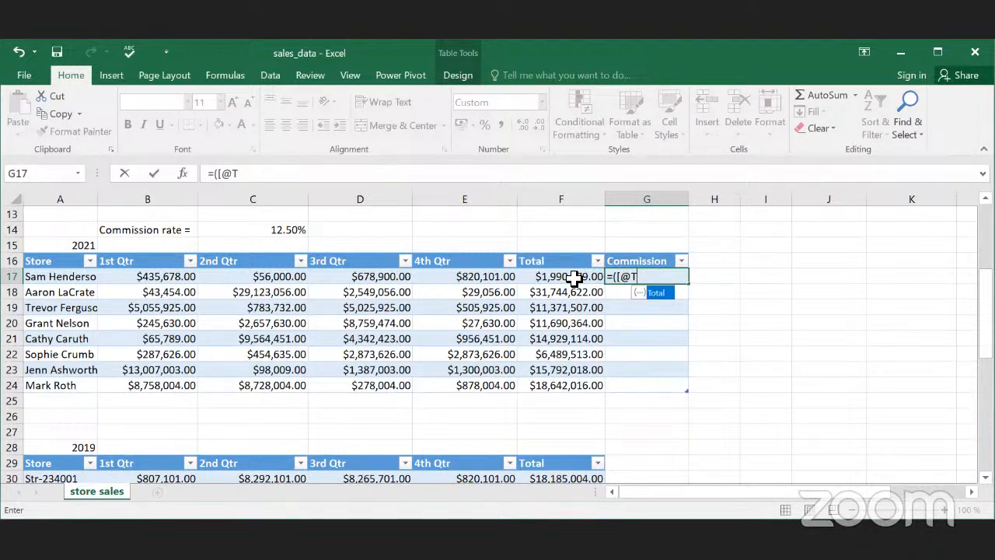
{"action": "key", "text": "BackSpace"}
{"action": "key", "text": "BackSpace"}
{"action": "key", "text": "BackSpace"}
{"action": "key", "text": "BackSpace"}
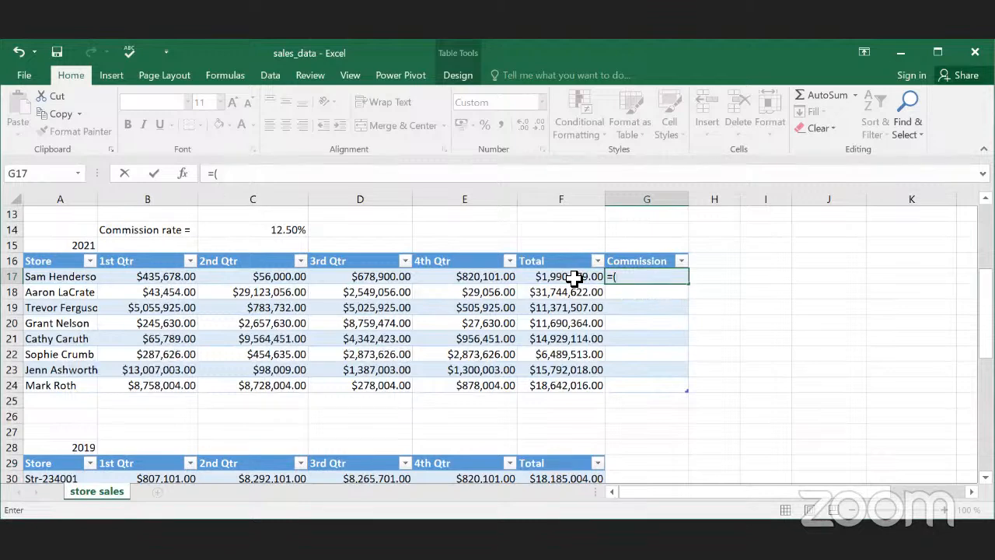
Step: Complete the formula in G17 as =(F17*C14), multiplying the 2021 total by the commission rate down the Commission column
{"action": "type", "text": "F17"}
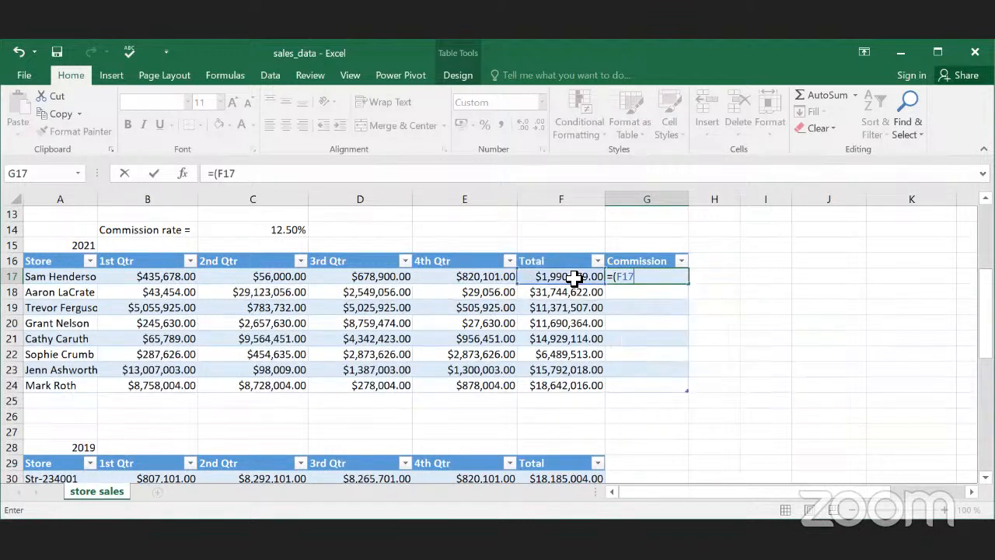
{"action": "type", "text": "8"}
{"action": "key", "text": "BackSpace"}
{"action": "type", "text": "*"}
{"action": "left_click", "coordinate": [286, 226]}
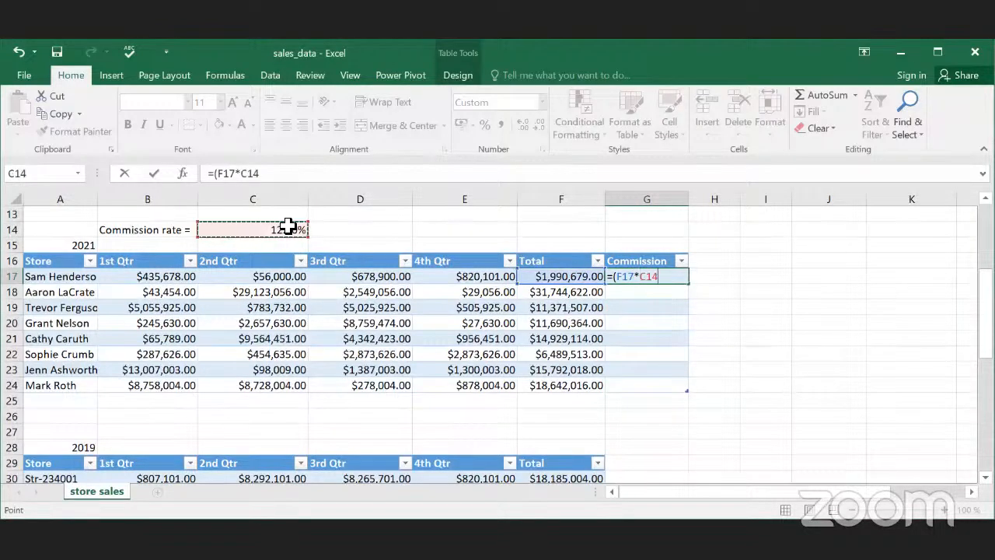
{"action": "type", "text": ")"}
{"action": "key", "text": "Return"}
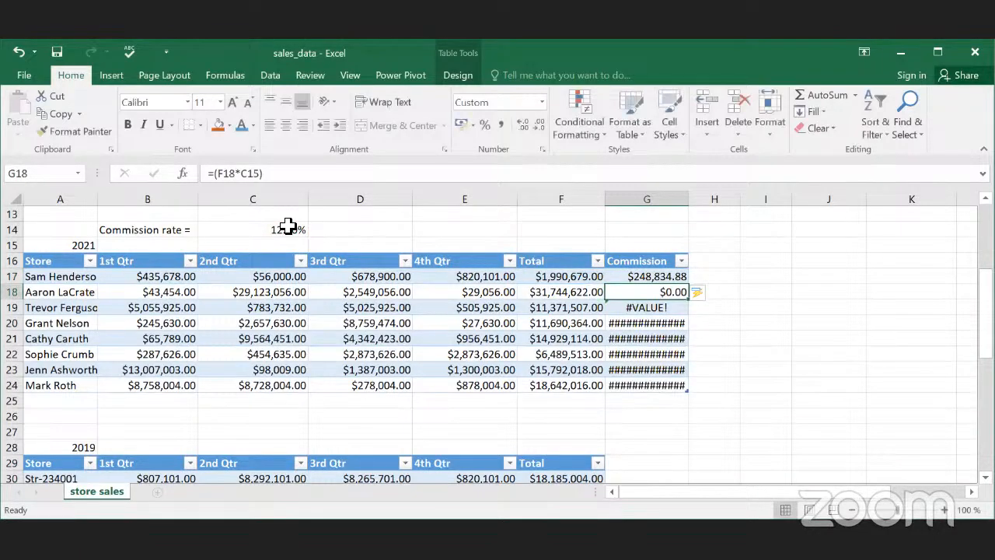
Step: Examine the first commission formula in G17, the row 17 sales behind it, and the remaining Commission cells G18:G24
{"action": "left_click", "coordinate": [645, 277]}
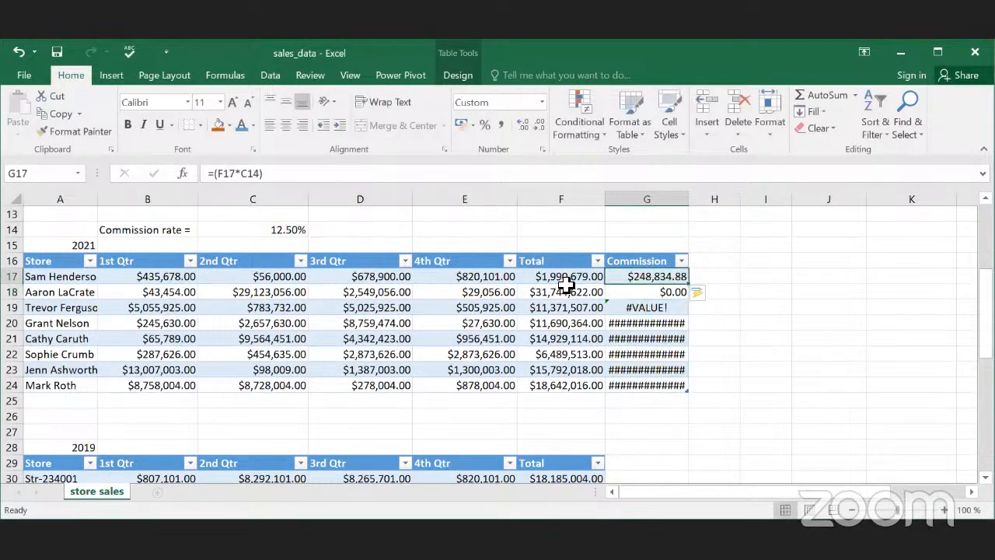
{"action": "left_click", "coordinate": [564, 279]}
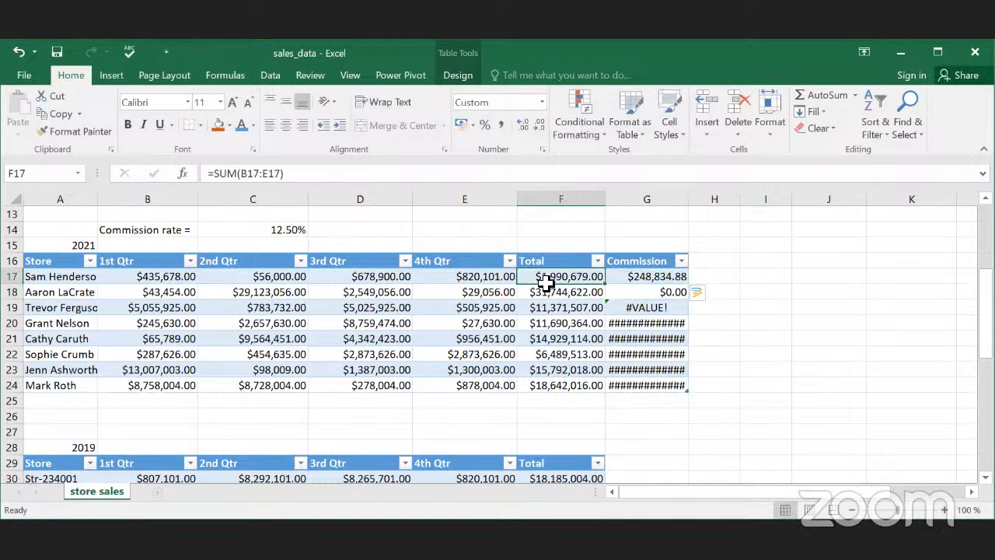
{"action": "left_click", "coordinate": [50, 278]}
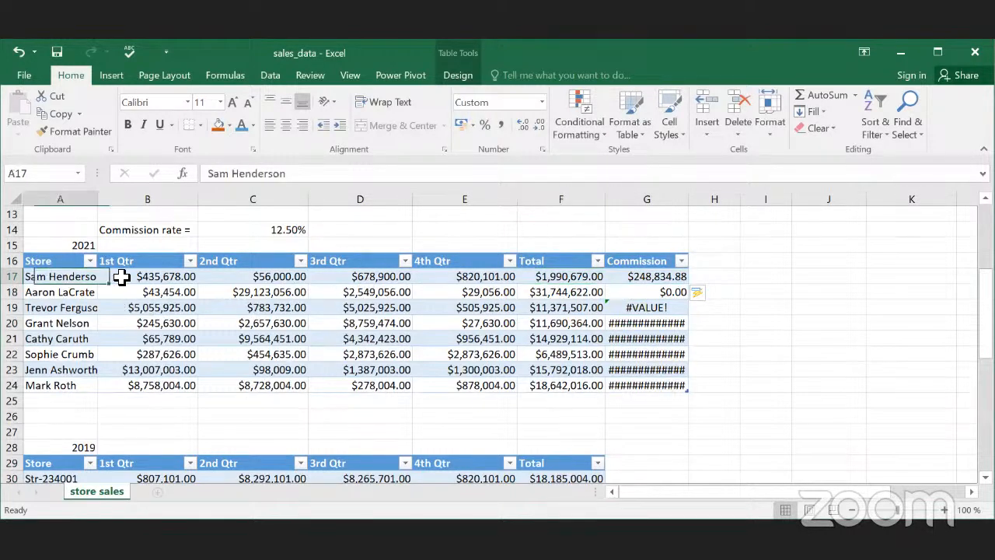
{"action": "left_click_drag", "start_coordinate": [122, 277], "coordinate": [268, 278]}
{"action": "left_click", "coordinate": [595, 287]}
{"action": "left_click", "coordinate": [639, 278]}
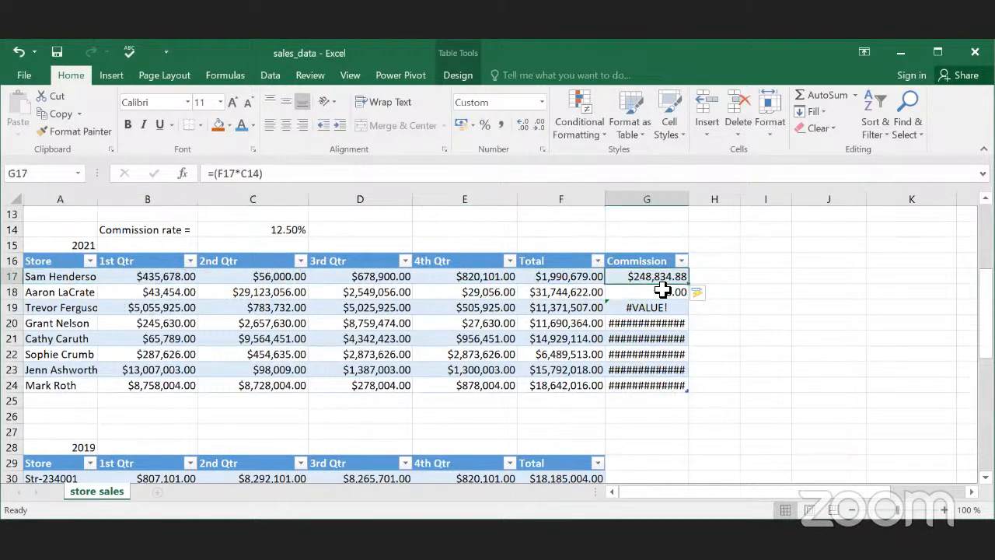
{"action": "left_click_drag", "start_coordinate": [661, 291], "coordinate": [647, 385]}
Step: Widen column G to fit the longest Commission values and check cells G20:G24
{"action": "left_click", "coordinate": [736, 356]}
{"action": "left_click_drag", "start_coordinate": [707, 206], "coordinate": [715, 205]}
{"action": "left_click", "coordinate": [793, 338]}
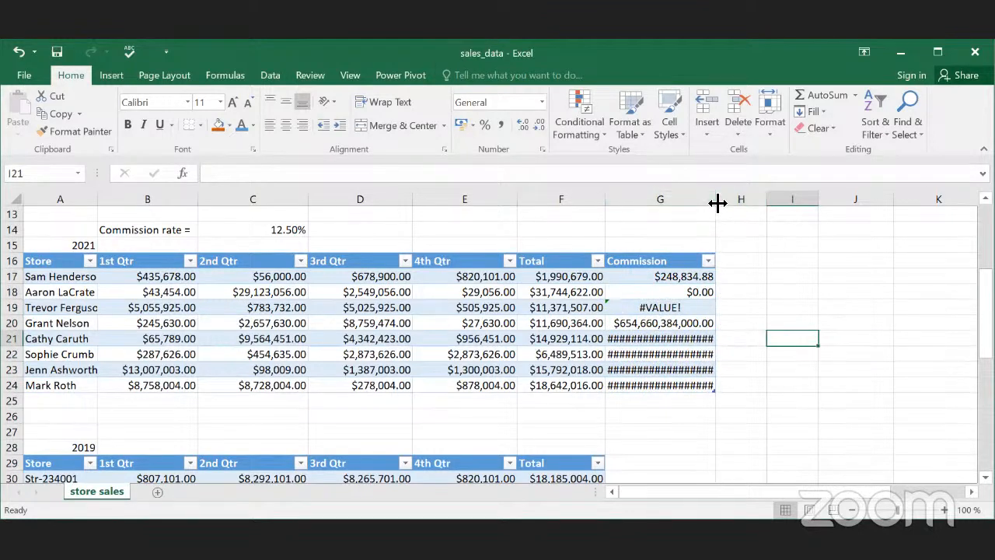
{"action": "left_click_drag", "start_coordinate": [717, 203], "coordinate": [771, 205]}
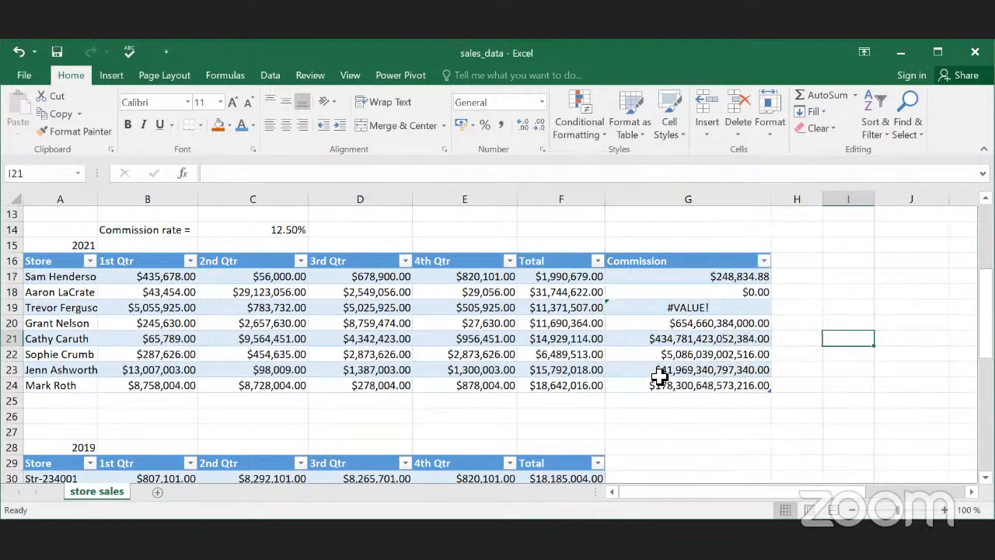
{"action": "left_click_drag", "start_coordinate": [653, 324], "coordinate": [661, 387]}
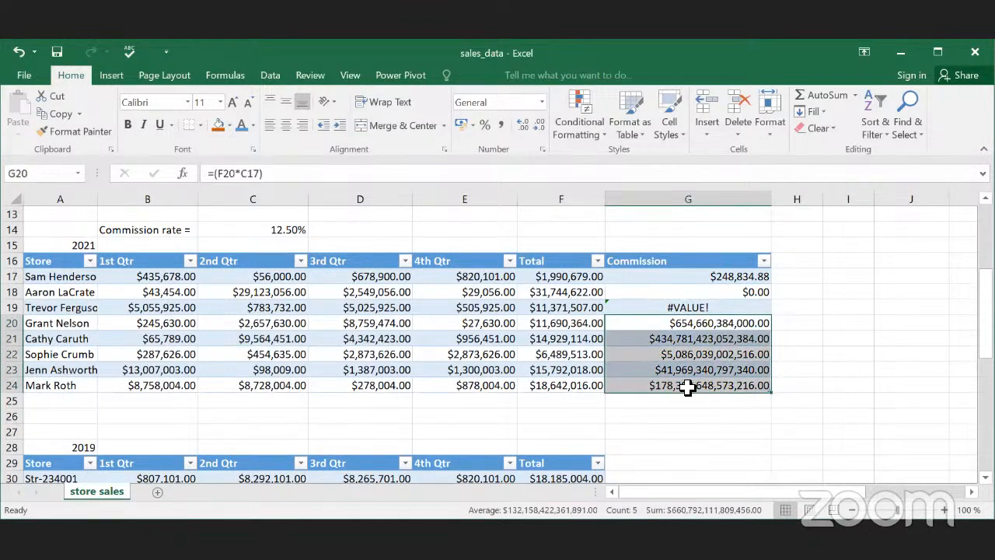
Step: Compare the relative-reference formulas in Commission cells G17:G24 with the commission rate in C14 to see how the rate reference shifts per row
{"action": "left_click", "coordinate": [685, 389]}
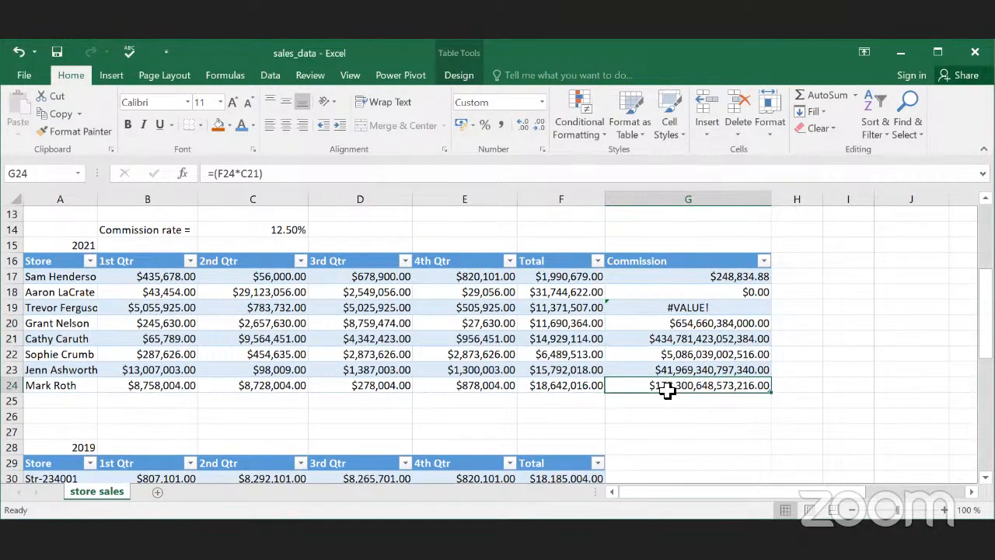
{"action": "left_click_drag", "start_coordinate": [667, 391], "coordinate": [667, 310]}
{"action": "left_click", "coordinate": [662, 310]}
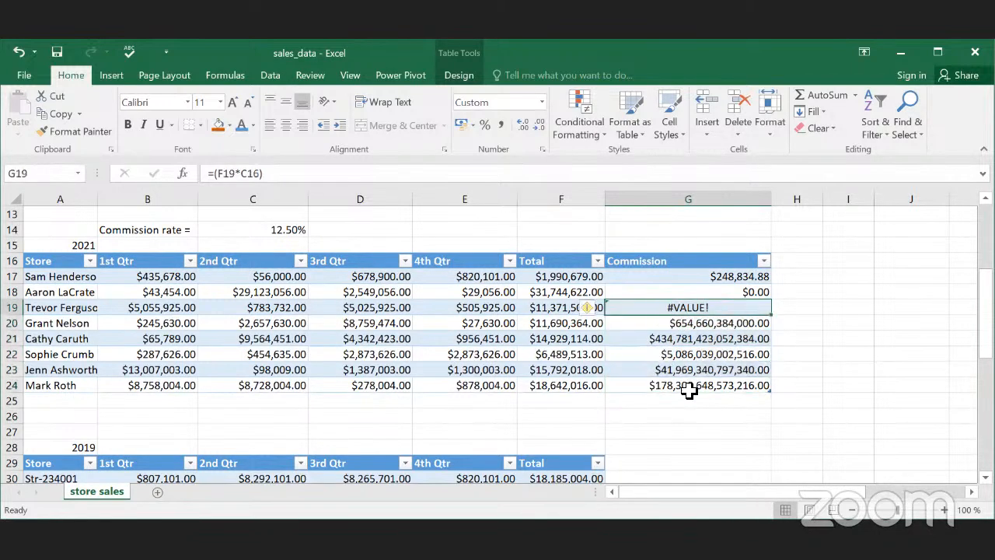
{"action": "left_click", "coordinate": [706, 373]}
{"action": "left_click", "coordinate": [658, 352]}
{"action": "left_click", "coordinate": [700, 323]}
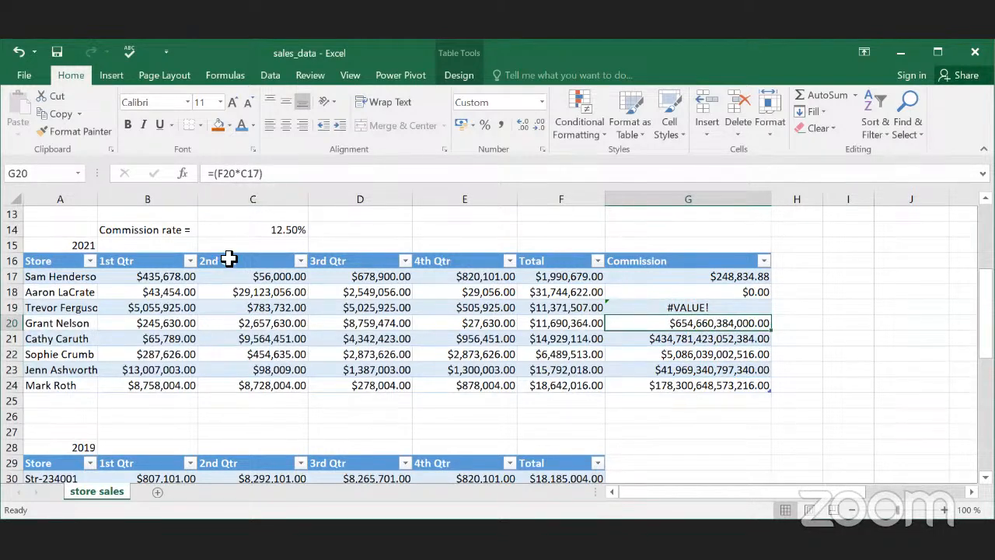
{"action": "left_click", "coordinate": [275, 229]}
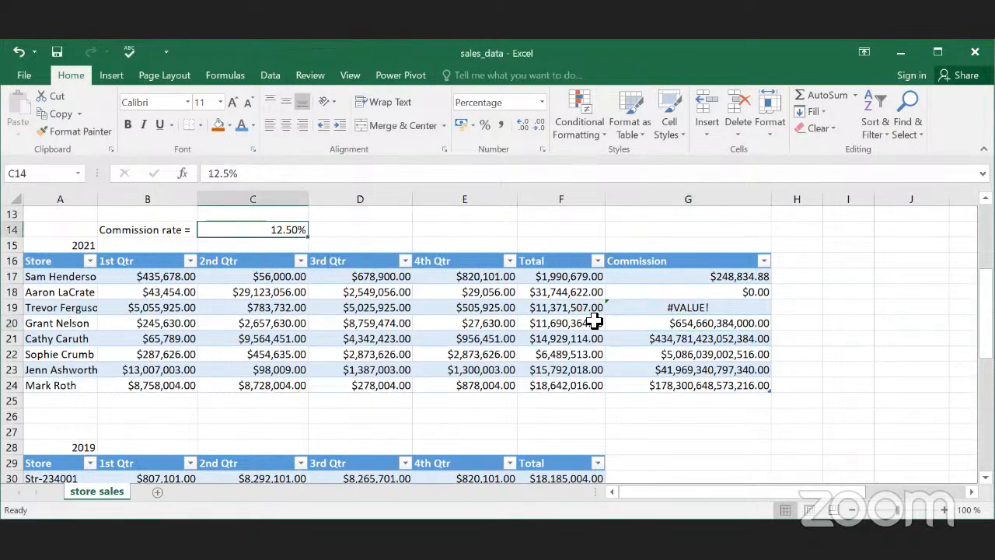
{"action": "left_click_drag", "start_coordinate": [684, 276], "coordinate": [679, 354]}
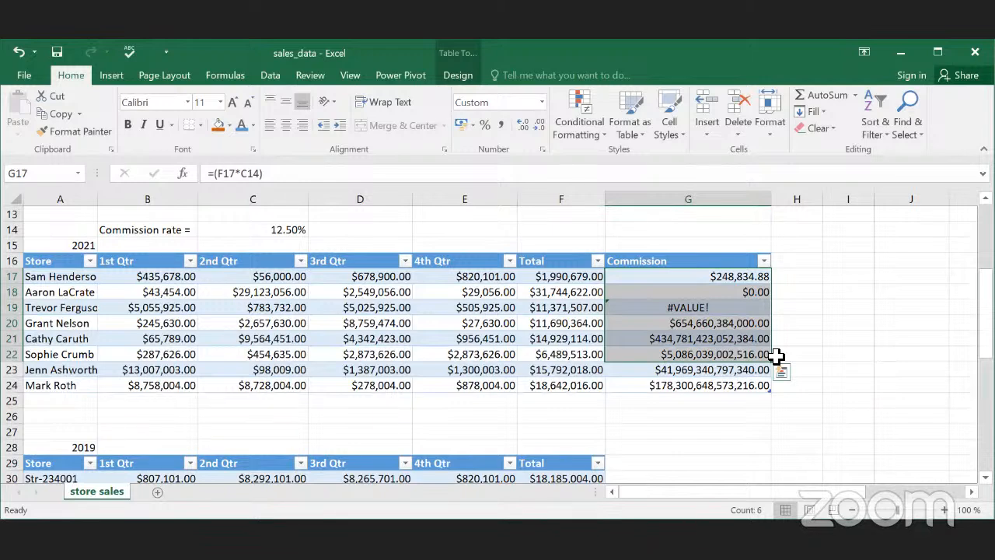
{"action": "left_click", "coordinate": [701, 277]}
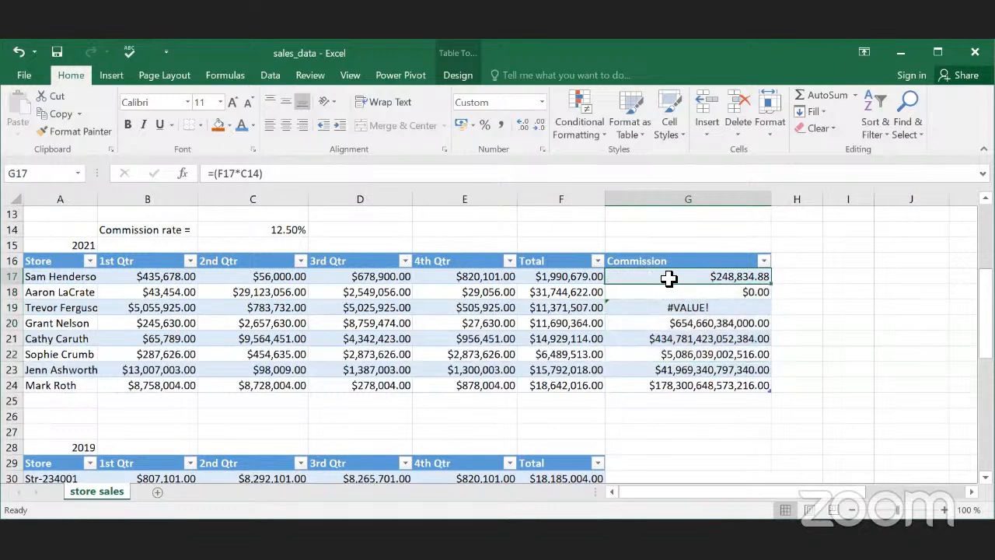
{"action": "left_click", "coordinate": [718, 293]}
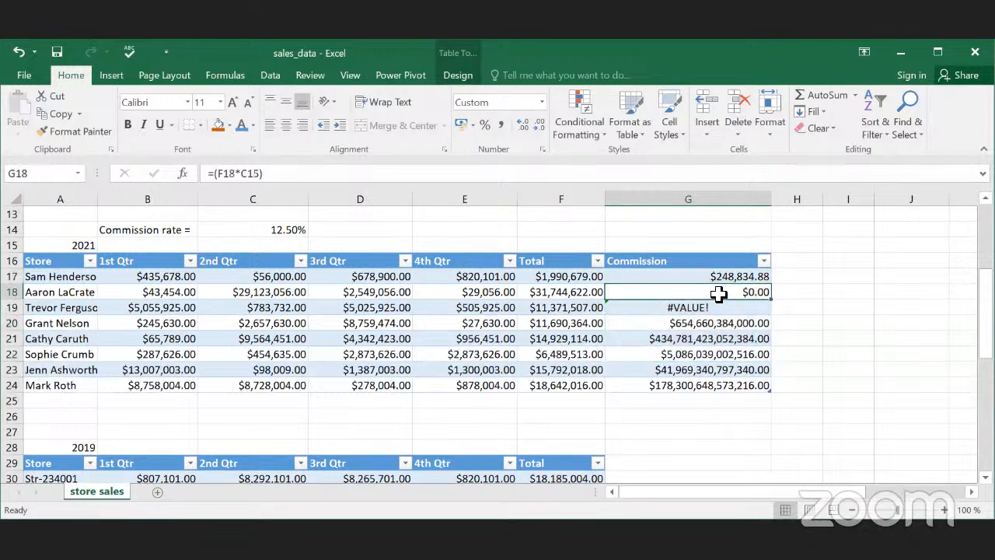
Step: Make the commission rate reference absolute in G17 so the Commission column formula reads =(F17*$C$14)
{"action": "left_click", "coordinate": [722, 278]}
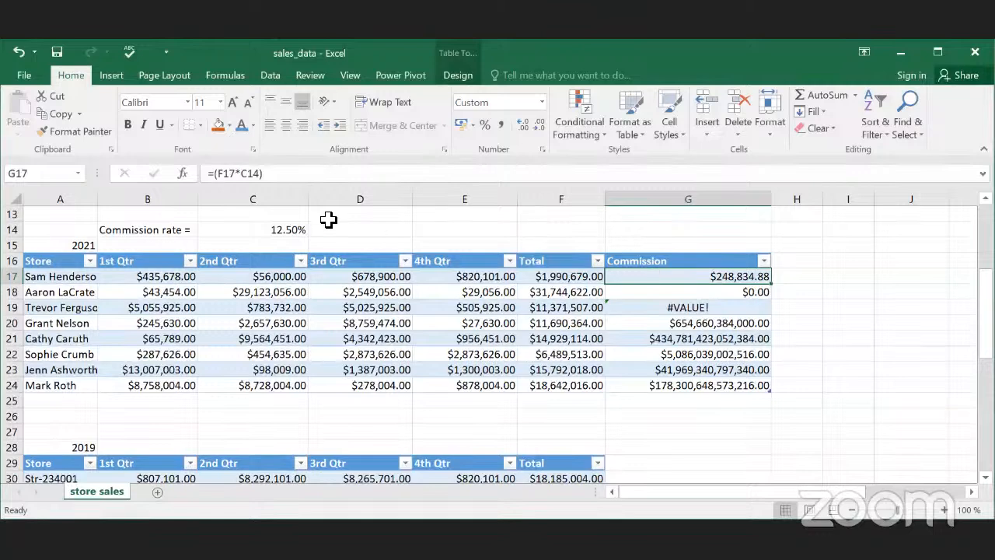
{"action": "left_click", "coordinate": [244, 176]}
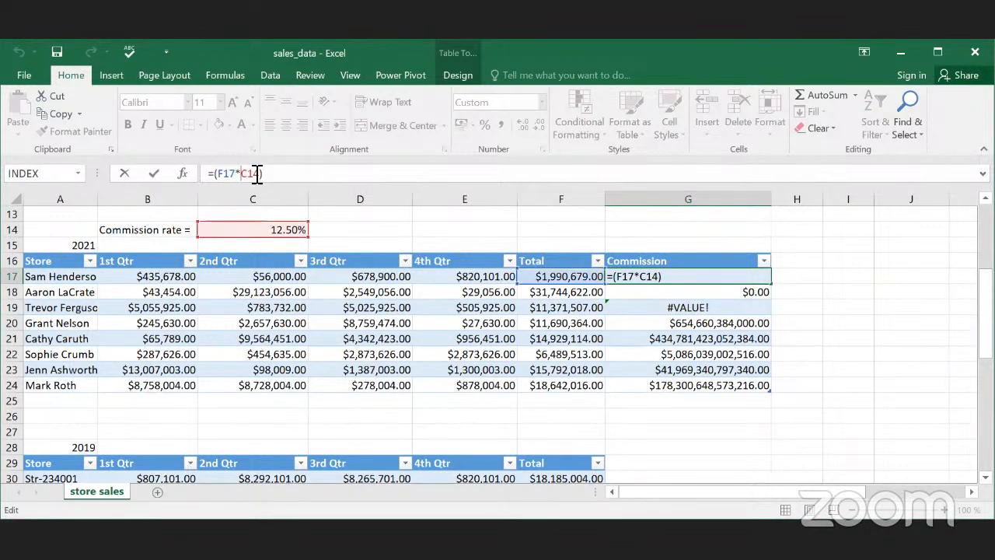
{"action": "type", "text": "$"}
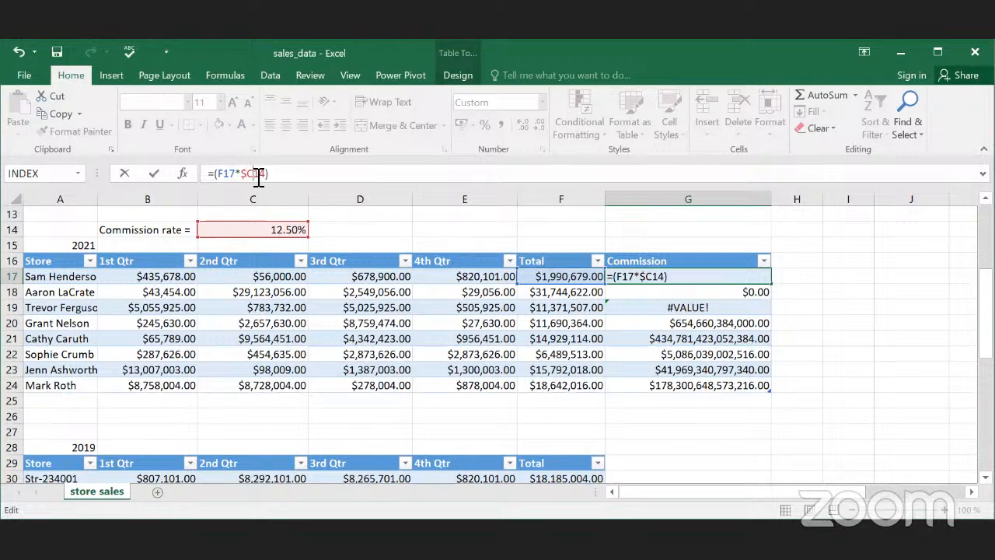
{"action": "left_click", "coordinate": [259, 174]}
{"action": "type", "text": "$"}
{"action": "left_click", "coordinate": [301, 178]}
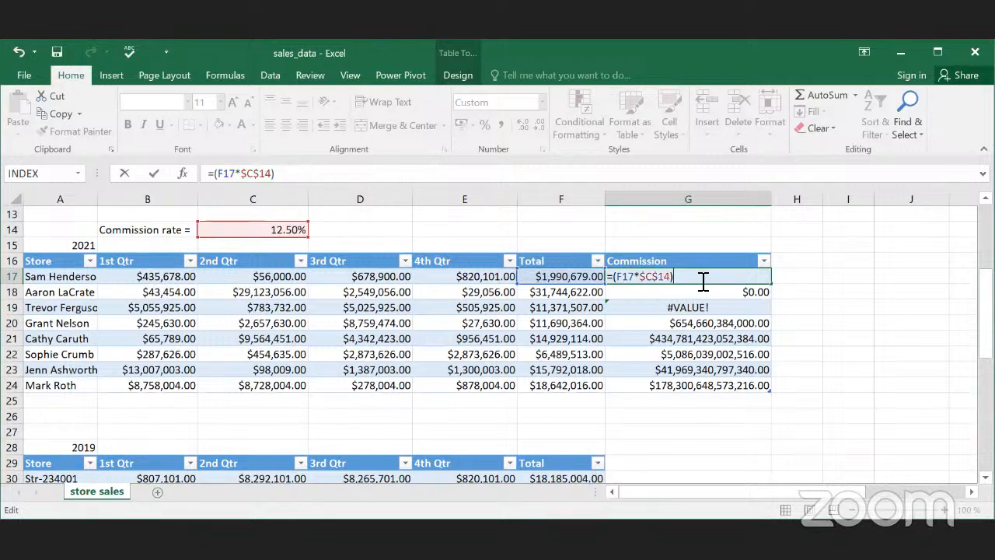
{"action": "key", "text": "ctrl+Return"}
Step: Examine the Commission formulas in G17:G24, checking in each row which total and rate cell they reference
{"action": "left_click", "coordinate": [678, 292]}
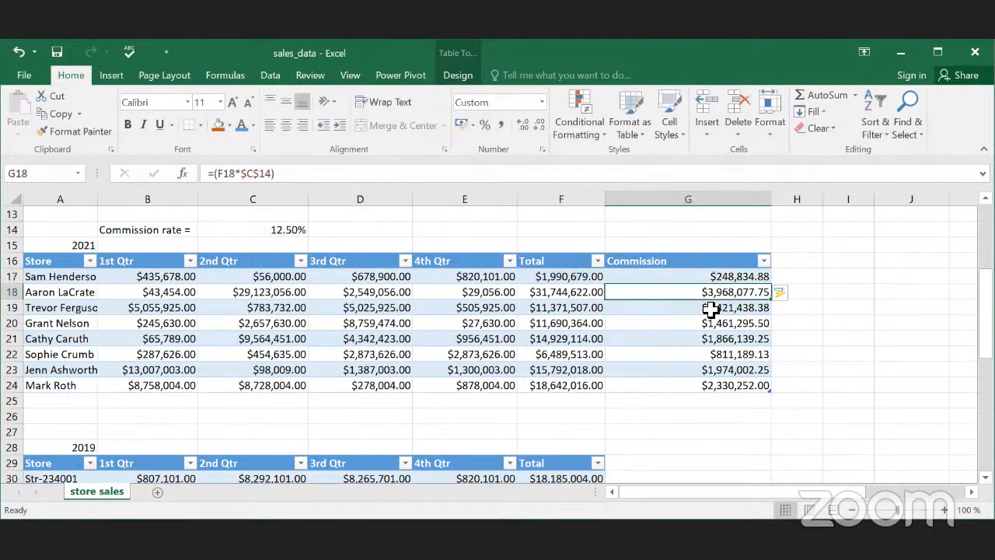
{"action": "left_click_drag", "start_coordinate": [718, 279], "coordinate": [720, 389]}
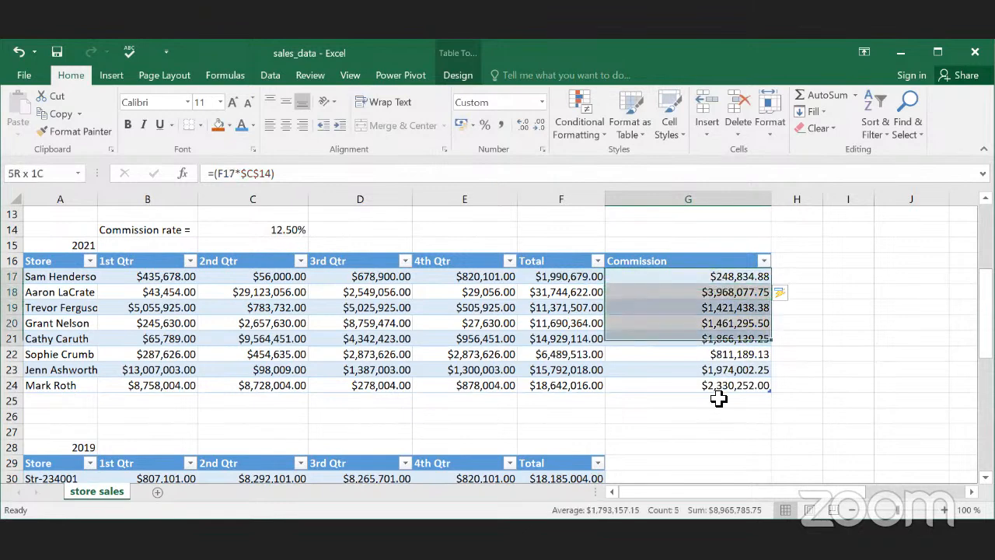
{"action": "left_click", "coordinate": [711, 389]}
{"action": "left_click", "coordinate": [700, 370]}
{"action": "left_click", "coordinate": [727, 353]}
{"action": "left_click", "coordinate": [695, 341]}
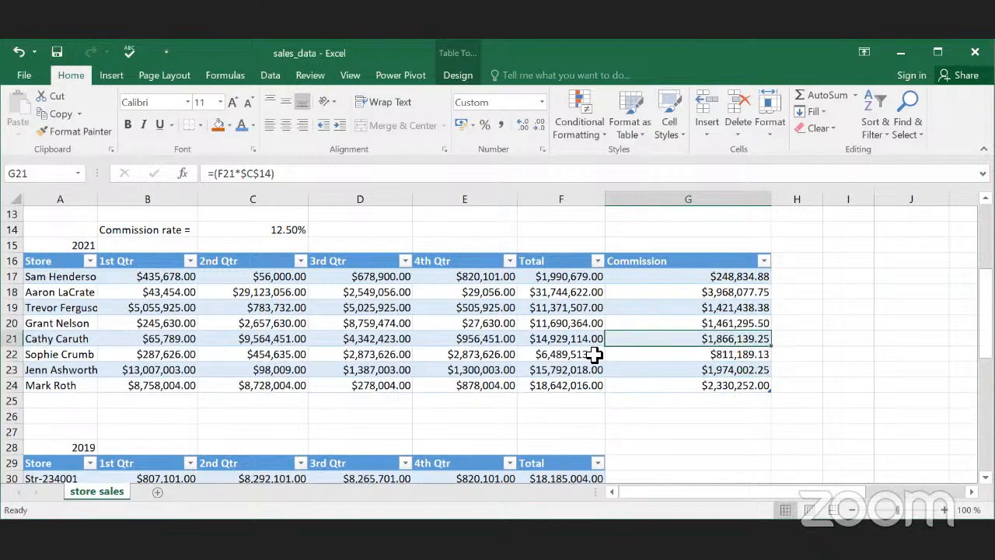
{"action": "scroll", "coordinate": [598, 355], "scroll_direction": "down", "scroll_amount": 2}
{"action": "scroll", "coordinate": [672, 356], "scroll_direction": "up", "scroll_amount": 3}
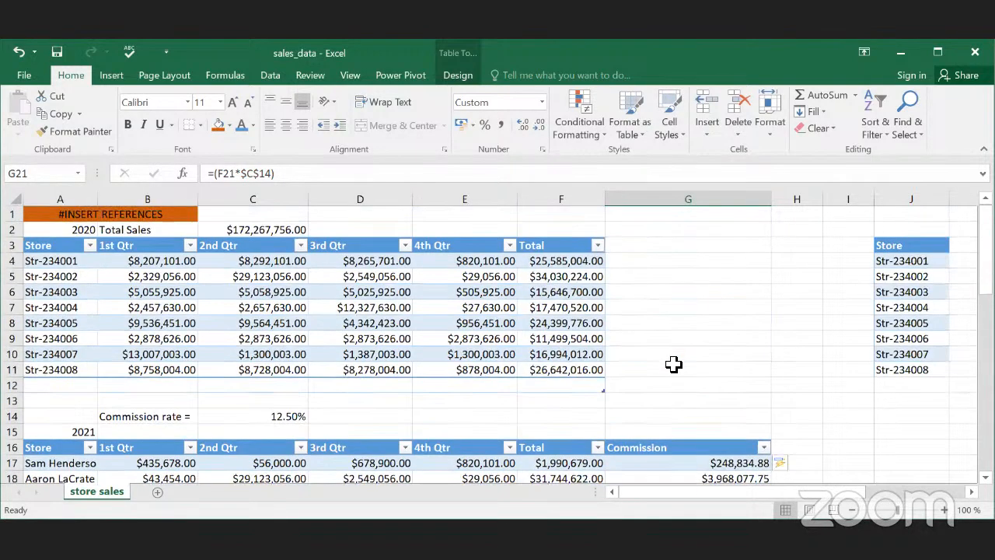
{"action": "scroll", "coordinate": [674, 364], "scroll_direction": "down", "scroll_amount": 4}
{"action": "left_click", "coordinate": [678, 278]}
{"action": "left_click_drag", "start_coordinate": [716, 377], "coordinate": [721, 384]}
{"action": "left_click", "coordinate": [719, 386]}
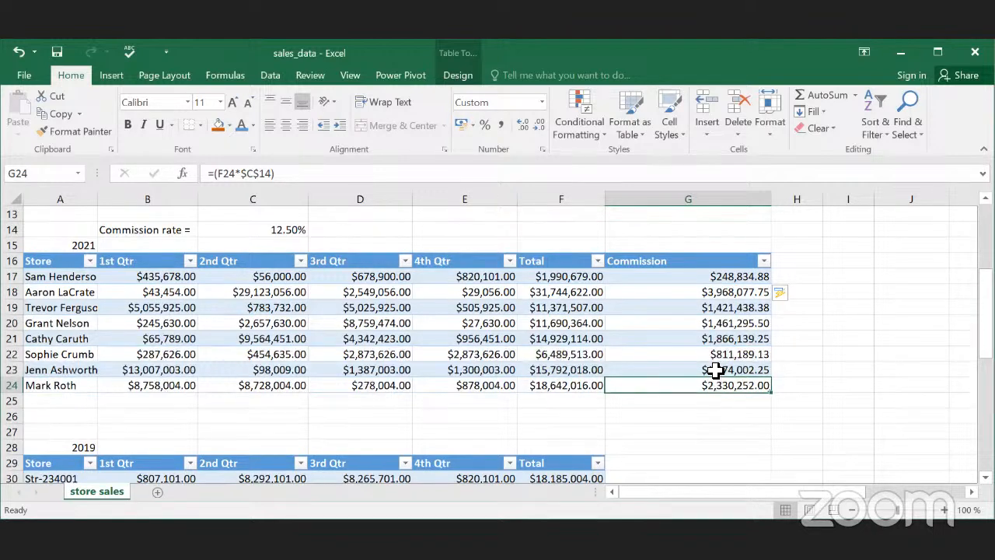
{"action": "left_click", "coordinate": [692, 307]}
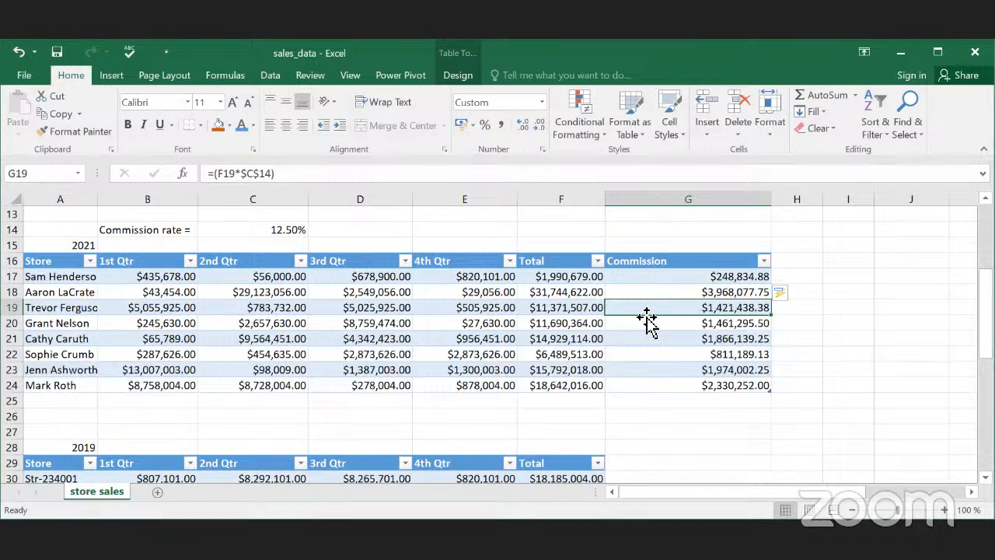
{"action": "scroll", "coordinate": [597, 328], "scroll_direction": "down", "scroll_amount": 5}
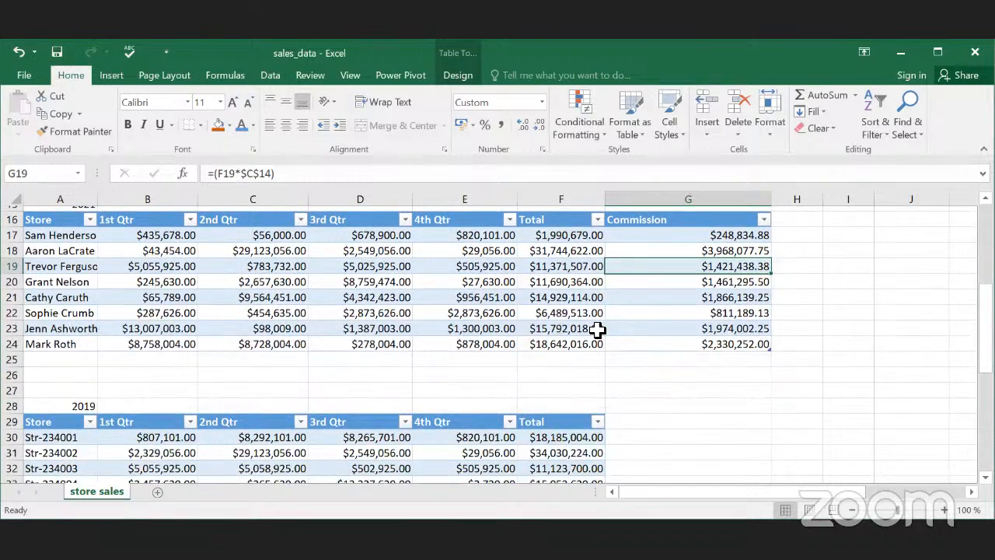
{"action": "scroll", "coordinate": [597, 328], "scroll_direction": "down", "scroll_amount": 1}
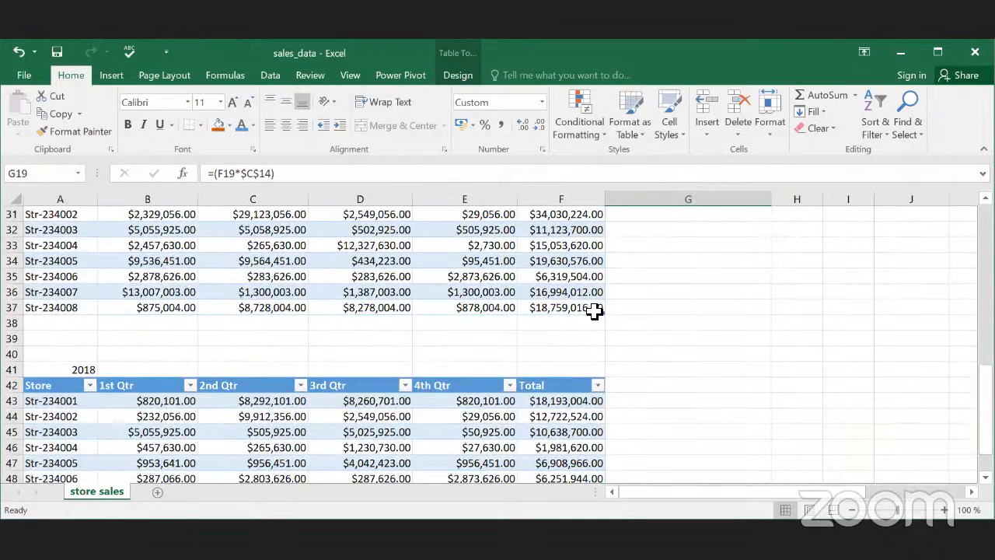
{"action": "scroll", "coordinate": [594, 312], "scroll_direction": "up", "scroll_amount": 10}
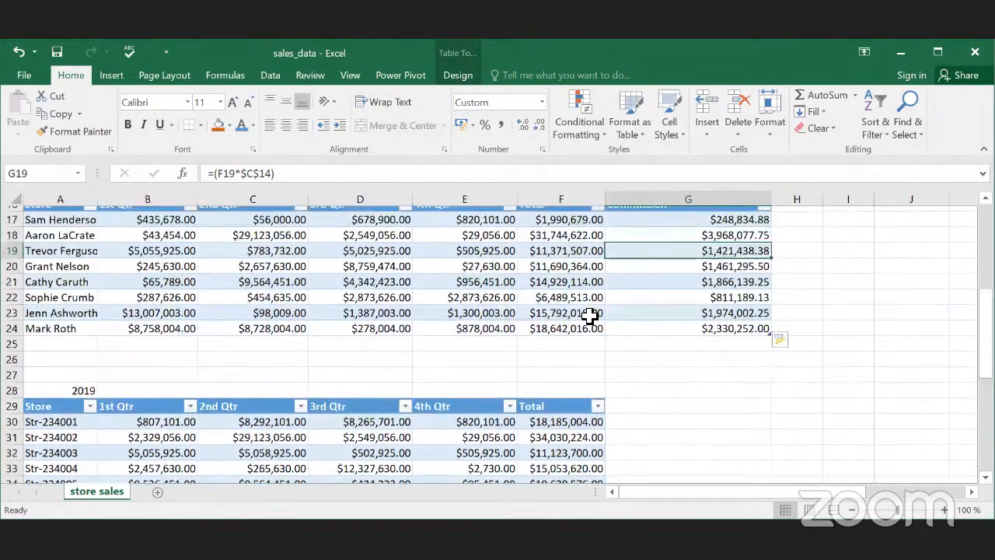
{"action": "scroll", "coordinate": [653, 310], "scroll_direction": "down", "scroll_amount": 4}
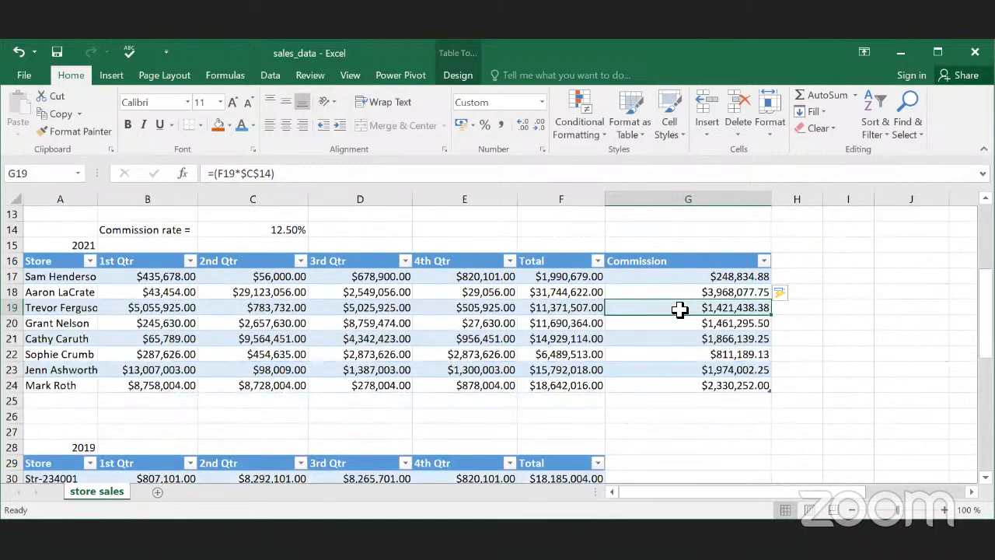
Step: Bring up the Conditional Formatting color scales for the Commission values in G17:G24 and preview the green-yellow-red scale
{"action": "left_click_drag", "start_coordinate": [651, 277], "coordinate": [679, 382]}
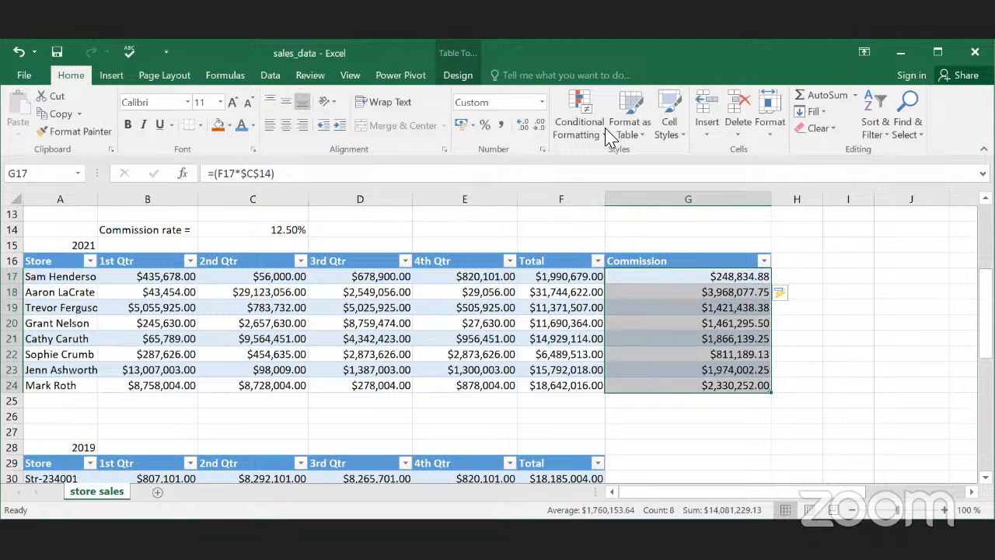
{"action": "left_click", "coordinate": [766, 234]}
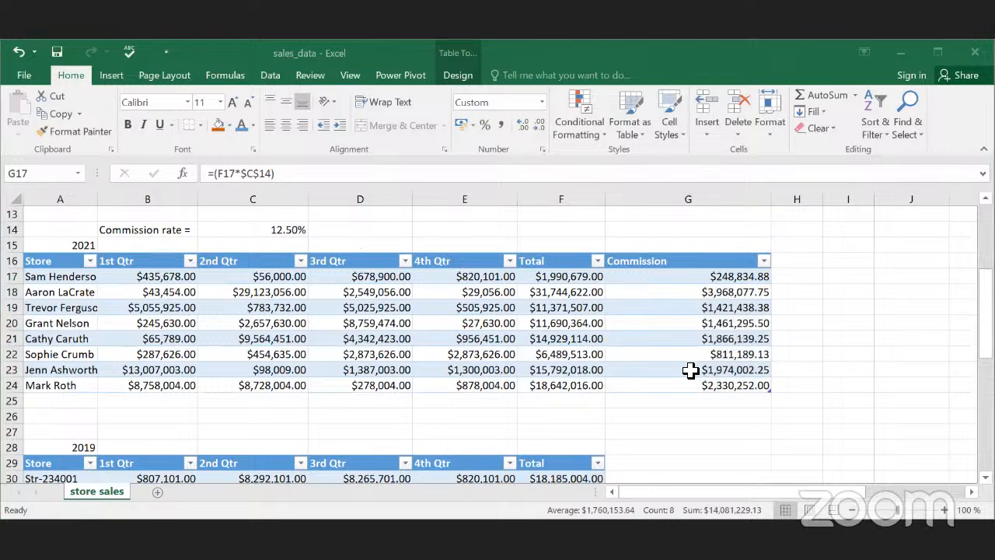
{"action": "left_click", "coordinate": [702, 260]}
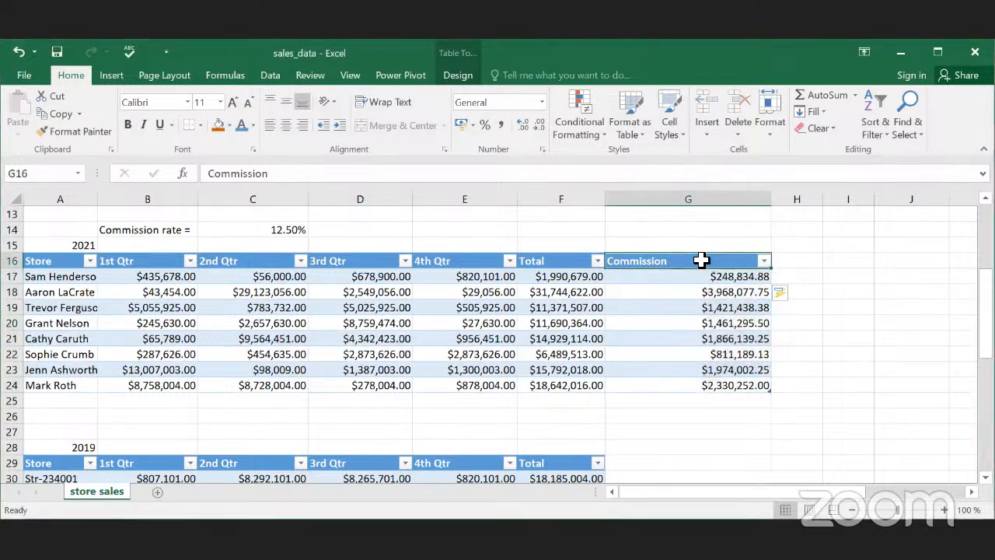
{"action": "left_click_drag", "start_coordinate": [697, 276], "coordinate": [706, 386]}
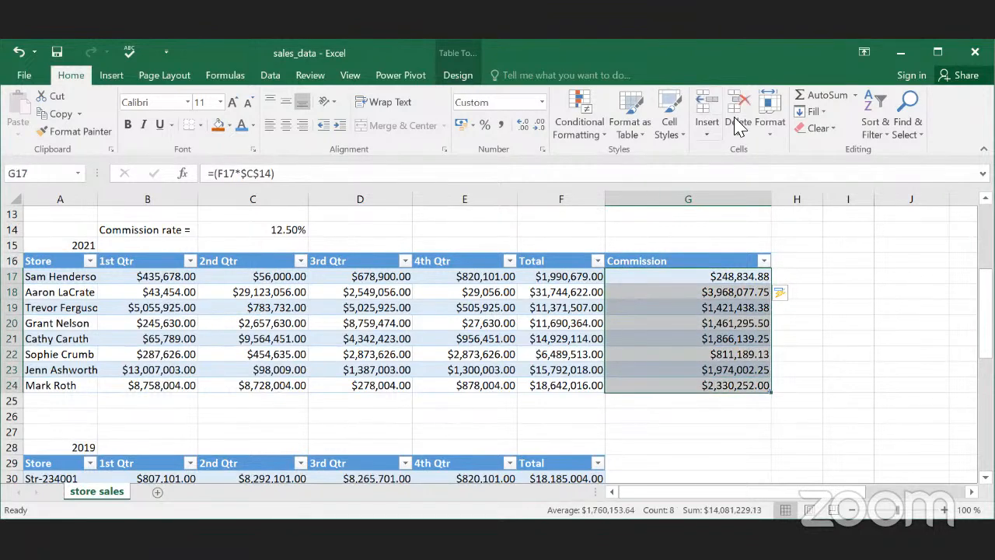
{"action": "left_click", "coordinate": [592, 125]}
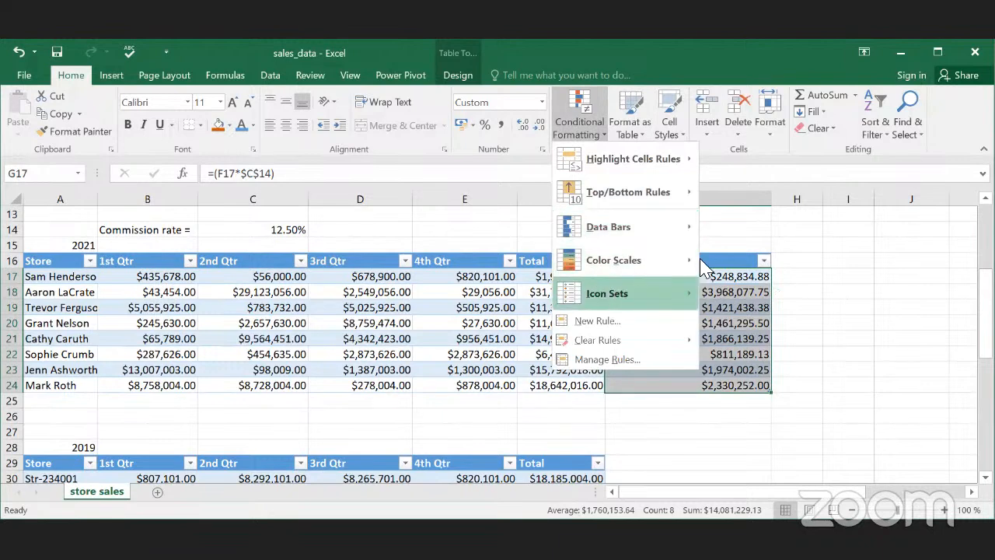
{"action": "mouse_move", "coordinate": [692, 261]}
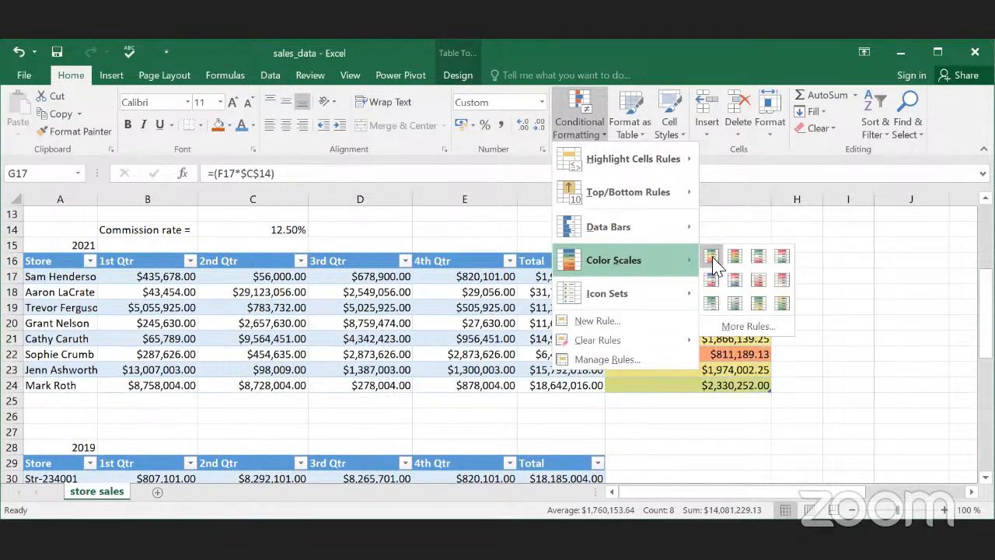
Step: Apply the green-yellow-red color scale to the Commission values in G17:G24 of the 2021 table
{"action": "left_click", "coordinate": [710, 269]}
{"action": "left_click", "coordinate": [646, 397]}
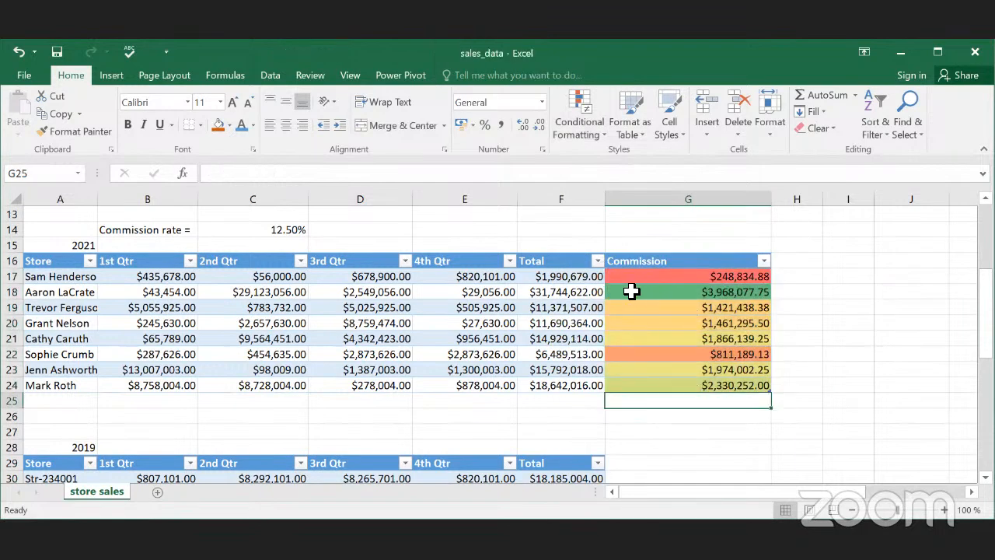
Step: Examine how the color scale shades the lowest, middle and highest values in the 2021 Commission column
{"action": "left_click_drag", "start_coordinate": [633, 291], "coordinate": [705, 291]}
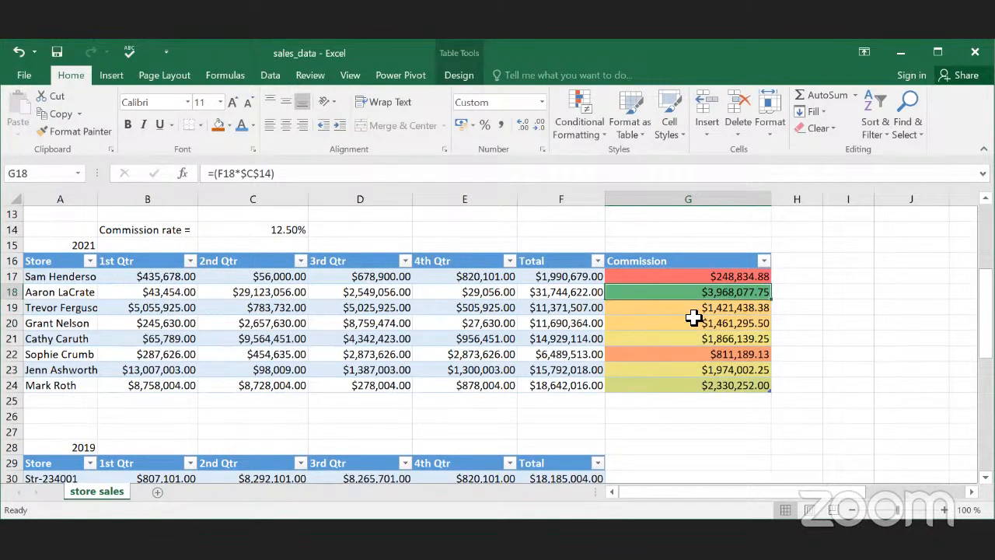
{"action": "left_click_drag", "start_coordinate": [660, 273], "coordinate": [656, 387]}
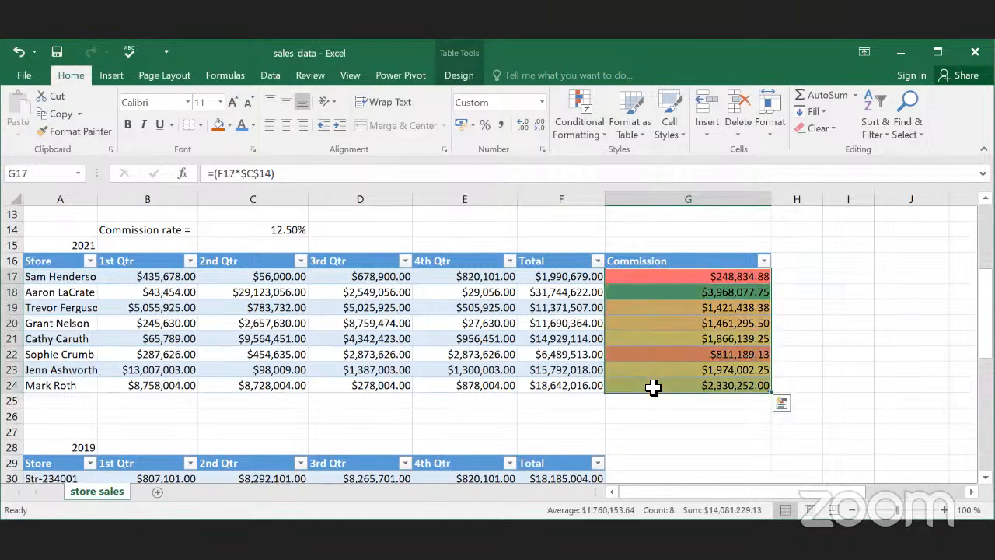
{"action": "left_click", "coordinate": [655, 387]}
{"action": "left_click_drag", "start_coordinate": [674, 272], "coordinate": [667, 390]}
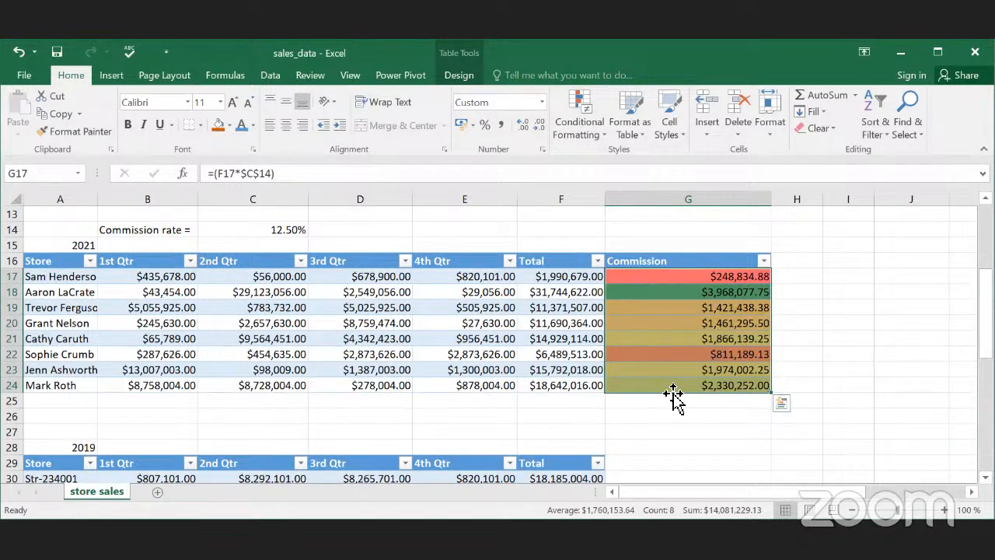
{"action": "mouse_move", "coordinate": [653, 386]}
{"action": "left_mouse_down"}
{"action": "mouse_move", "coordinate": [644, 271]}
{"action": "mouse_move", "coordinate": [671, 389]}
{"action": "left_mouse_up"}
{"action": "left_click", "coordinate": [657, 354]}
{"action": "left_click", "coordinate": [672, 387]}
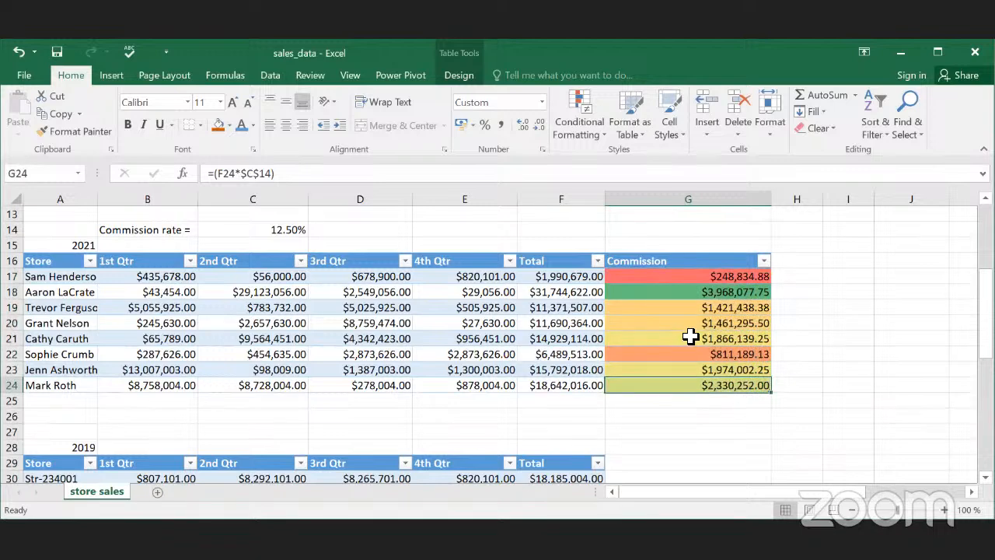
{"action": "left_click", "coordinate": [717, 277]}
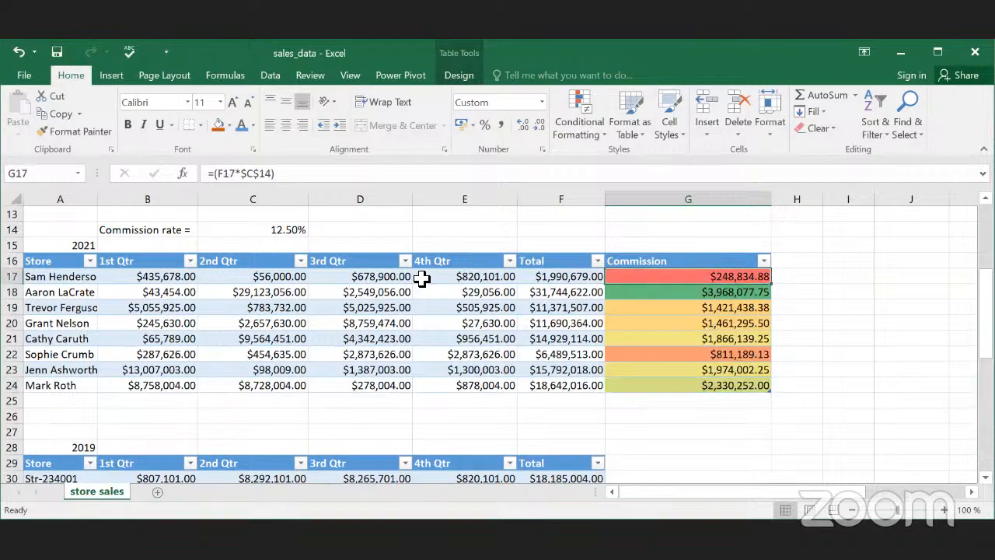
{"action": "left_click", "coordinate": [51, 281]}
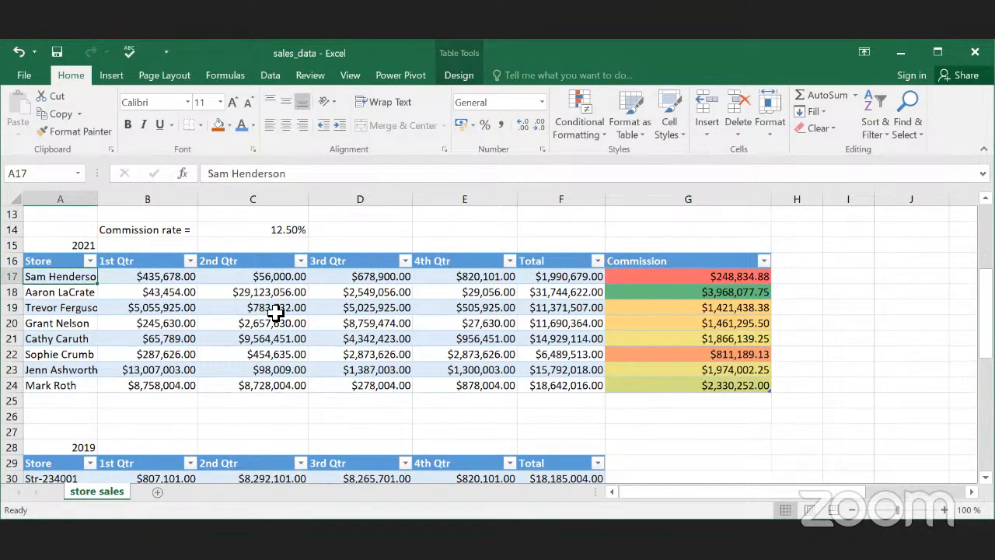
{"action": "left_click", "coordinate": [712, 293]}
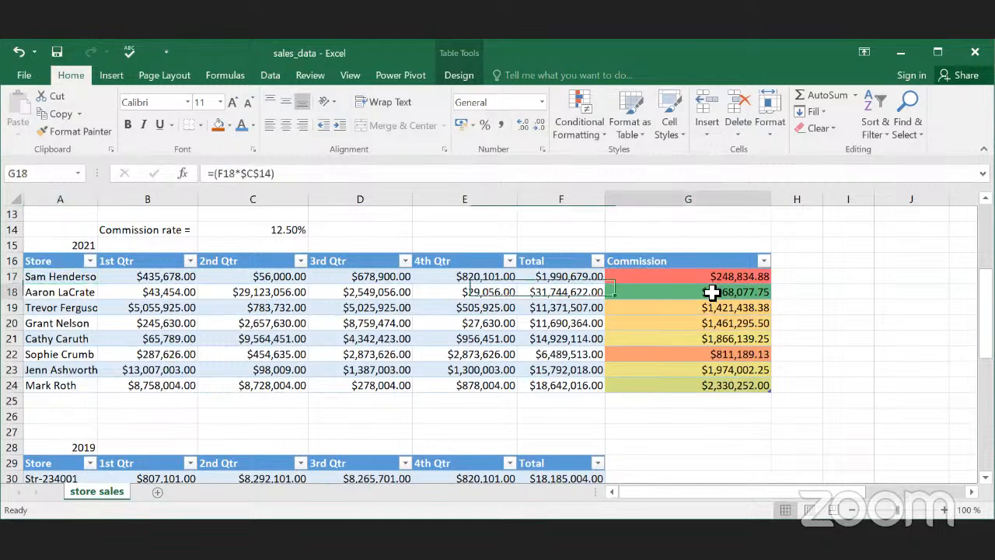
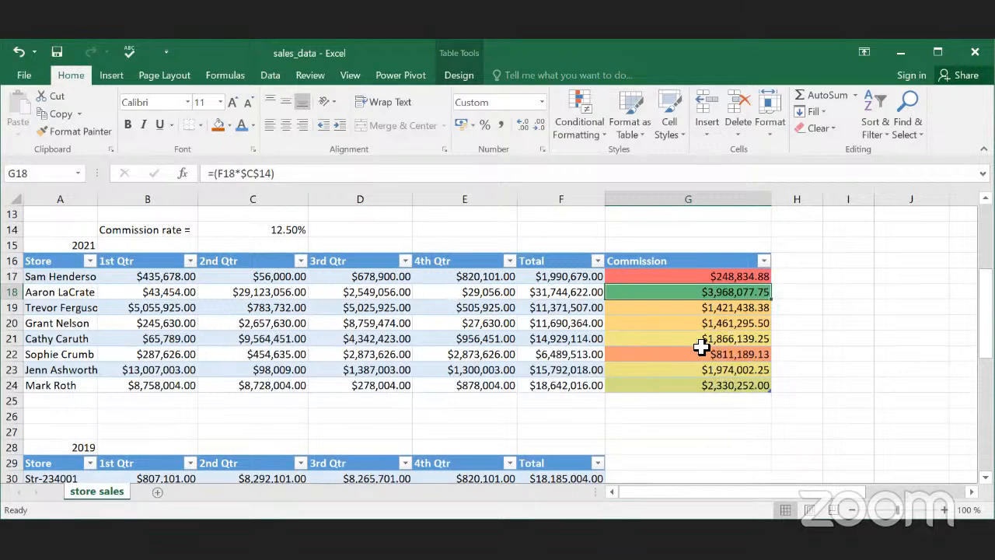
{"action": "left_click", "coordinate": [714, 337]}
{"action": "left_click_drag", "start_coordinate": [730, 311], "coordinate": [720, 325]}
{"action": "left_click_drag", "start_coordinate": [683, 278], "coordinate": [671, 382]}
{"action": "left_click", "coordinate": [671, 381]}
{"action": "left_click_drag", "start_coordinate": [684, 275], "coordinate": [662, 385]}
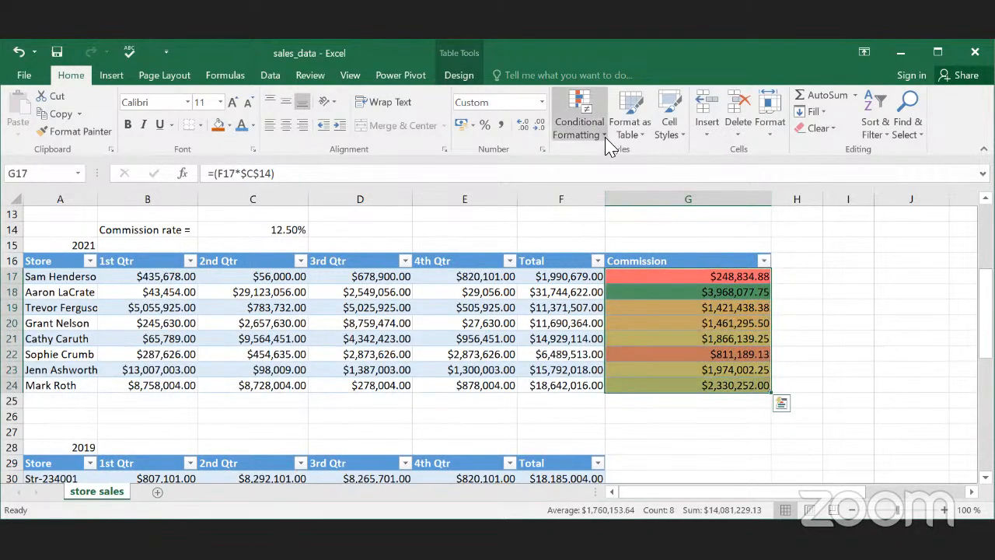
{"action": "left_click", "coordinate": [579, 132]}
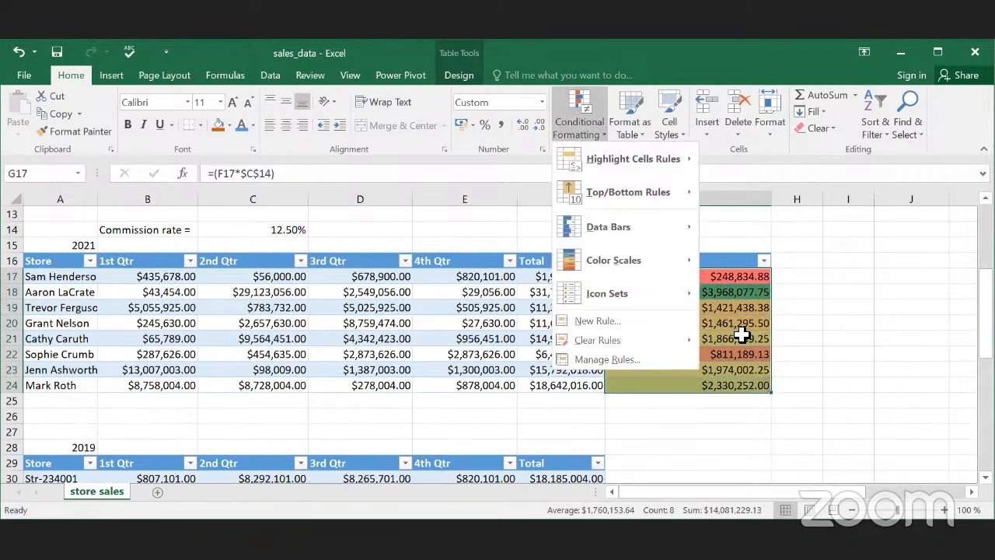
{"action": "left_click", "coordinate": [743, 335]}
Step: Apply orange gradient-fill data bars to the 2021 3rd Qtr values in D17:D24
{"action": "left_click_drag", "start_coordinate": [379, 277], "coordinate": [365, 384]}
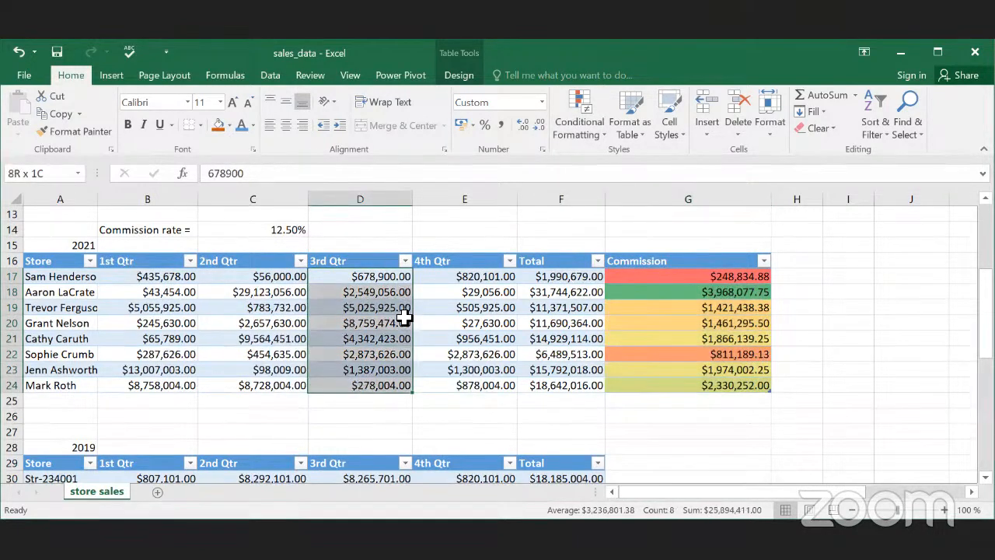
{"action": "left_click", "coordinate": [604, 143]}
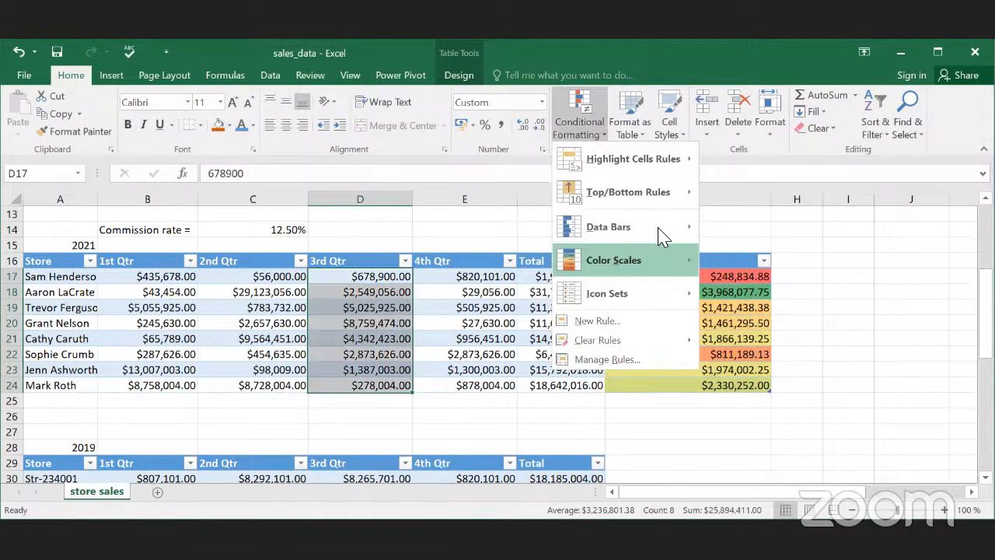
{"action": "mouse_move", "coordinate": [638, 226]}
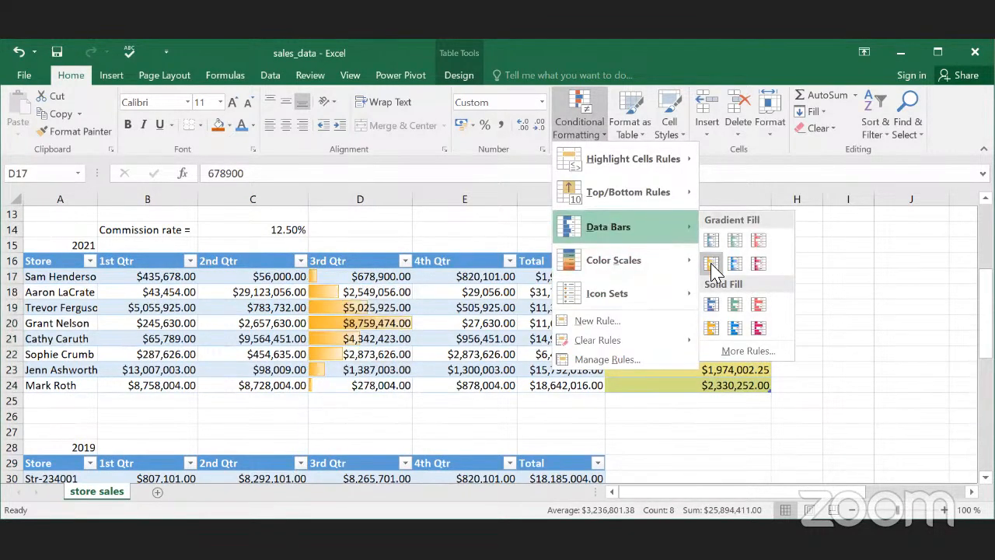
{"action": "left_click", "coordinate": [711, 264]}
{"action": "left_click", "coordinate": [322, 386]}
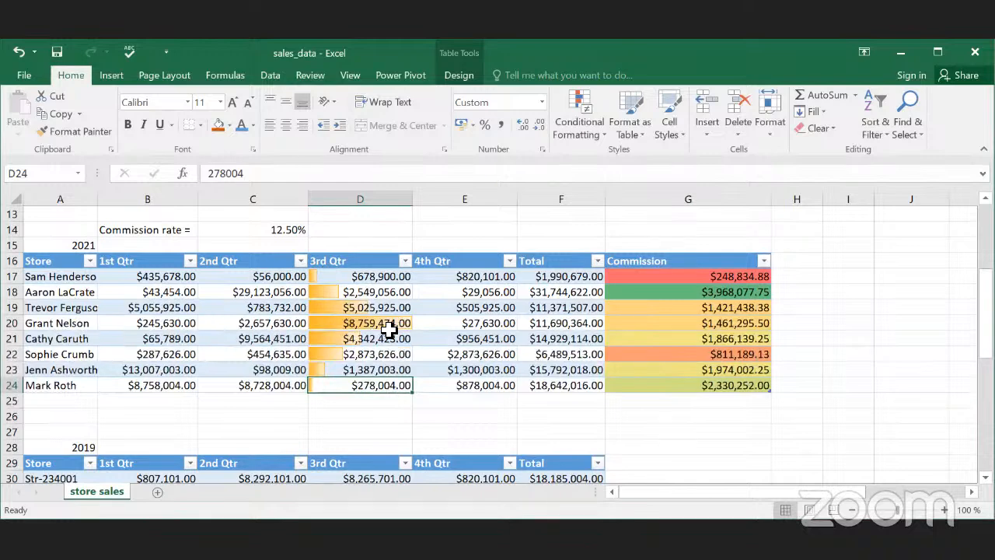
Step: Apply pink gradient-fill data bars to the 2021 2nd Qtr values in C17:C24
{"action": "left_click", "coordinate": [241, 277]}
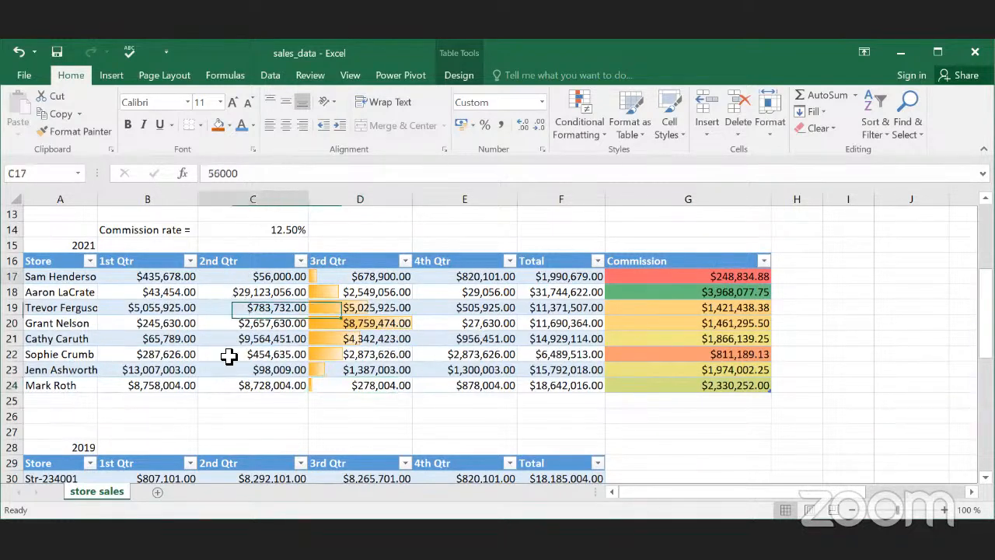
{"action": "left_click_drag", "start_coordinate": [229, 356], "coordinate": [225, 385]}
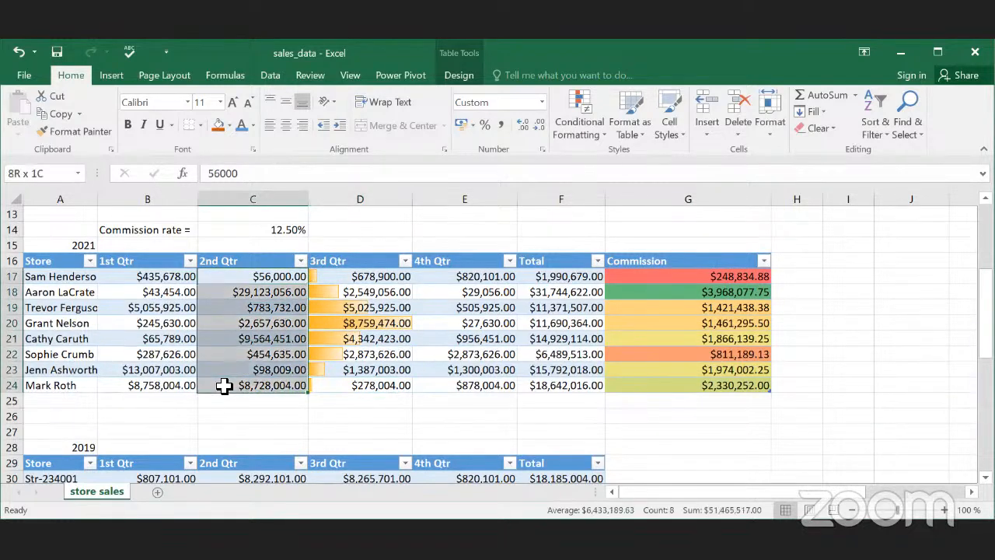
{"action": "left_click", "coordinate": [602, 136]}
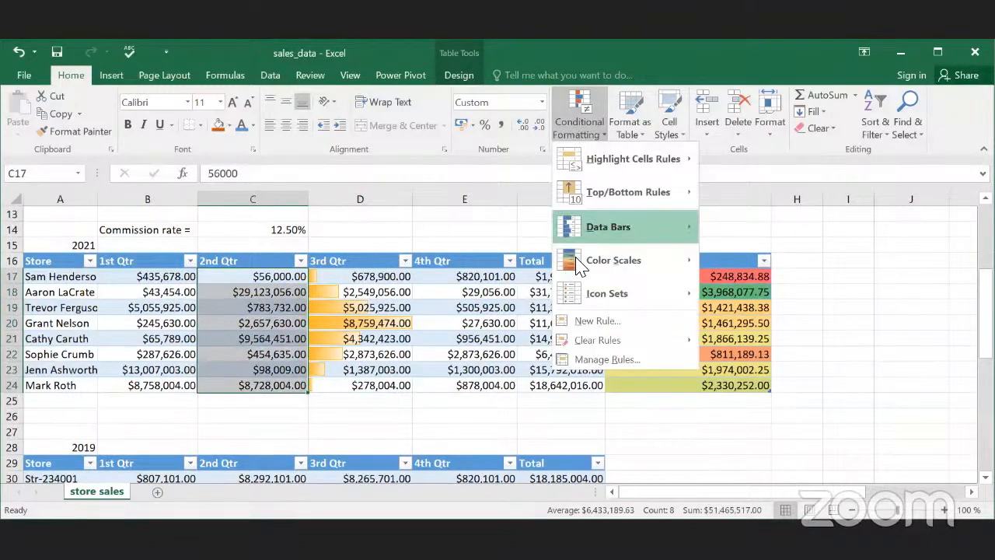
{"action": "mouse_move", "coordinate": [647, 227]}
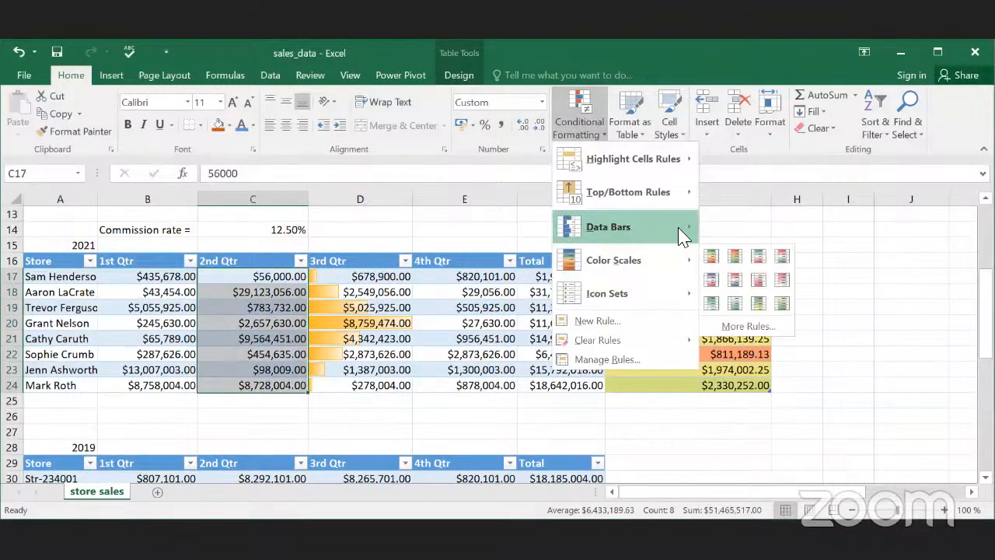
{"action": "left_click", "coordinate": [761, 266]}
{"action": "left_click_drag", "start_coordinate": [238, 336], "coordinate": [252, 383]}
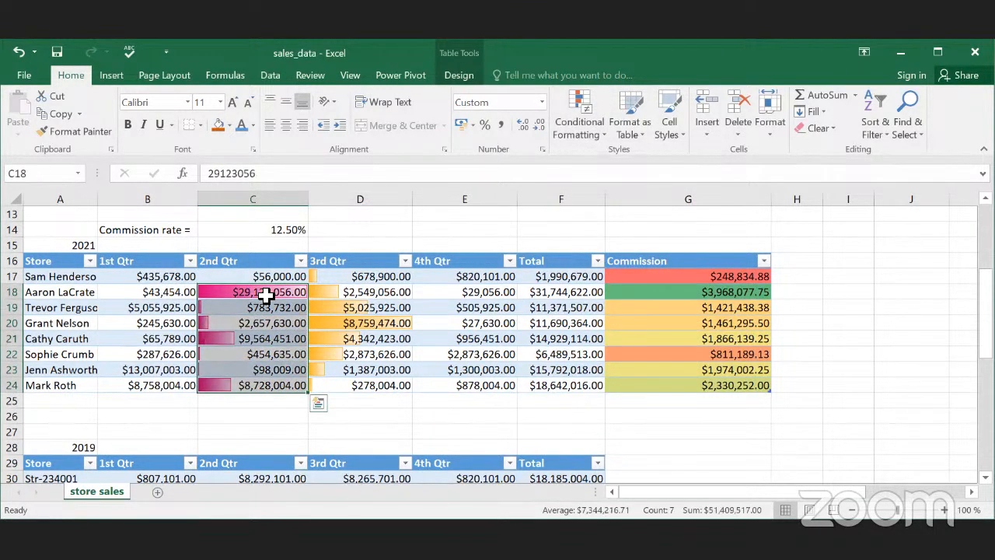
{"action": "left_click", "coordinate": [267, 295]}
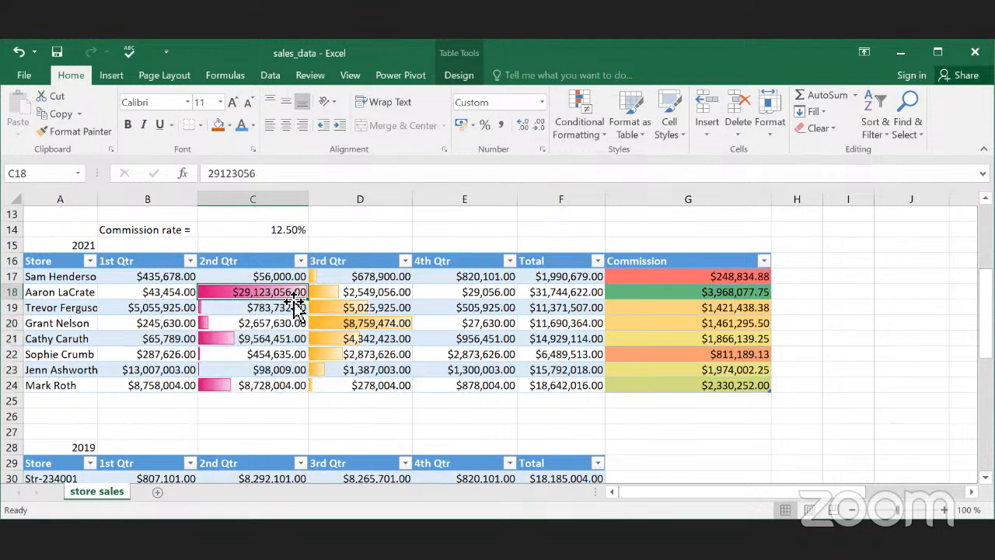
{"action": "left_click_drag", "start_coordinate": [254, 278], "coordinate": [251, 382]}
{"action": "left_click", "coordinate": [574, 140]}
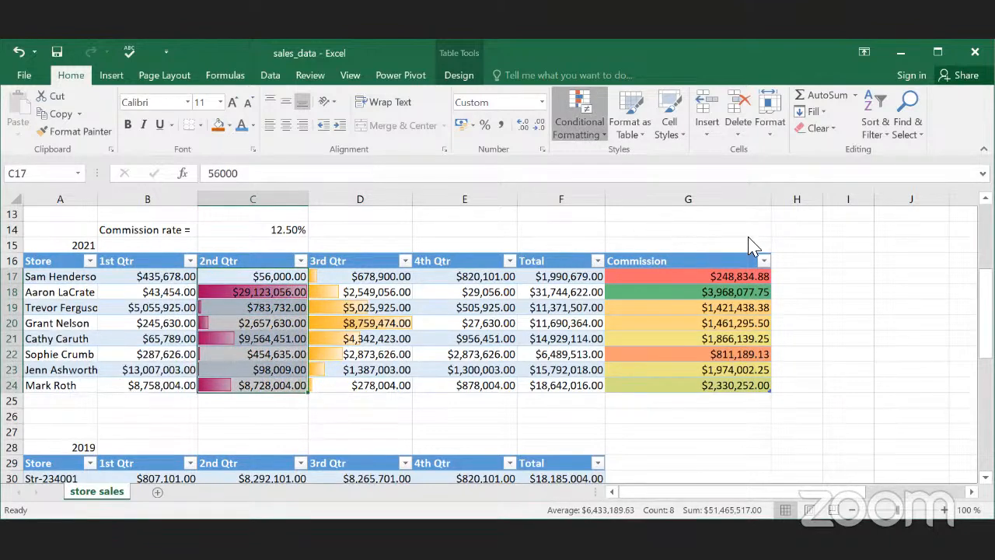
{"action": "left_click", "coordinate": [168, 300]}
{"action": "left_click", "coordinate": [252, 278]}
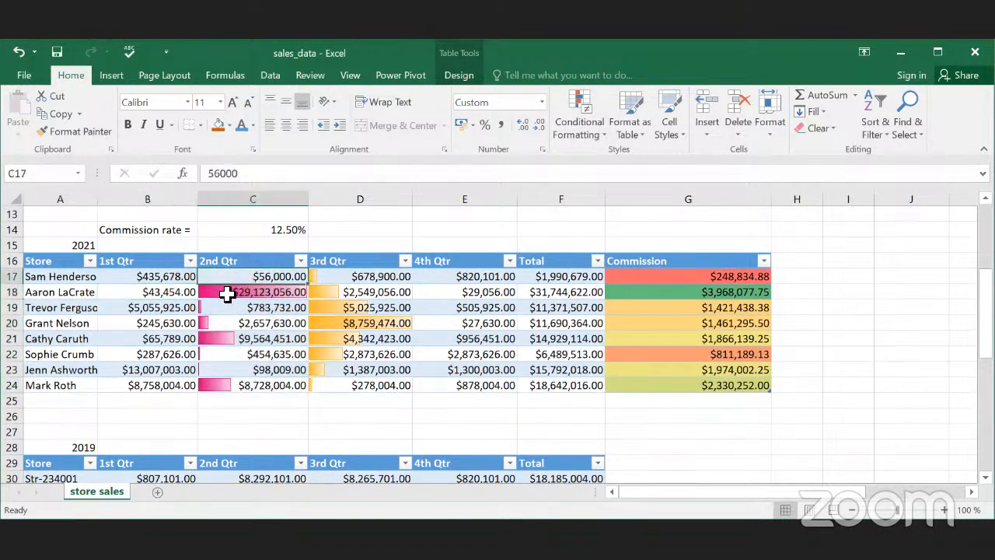
Step: Apply light blue gradient-fill data bars to the 2021 1st Qtr values in B17:B24
{"action": "left_click_drag", "start_coordinate": [171, 275], "coordinate": [177, 379]}
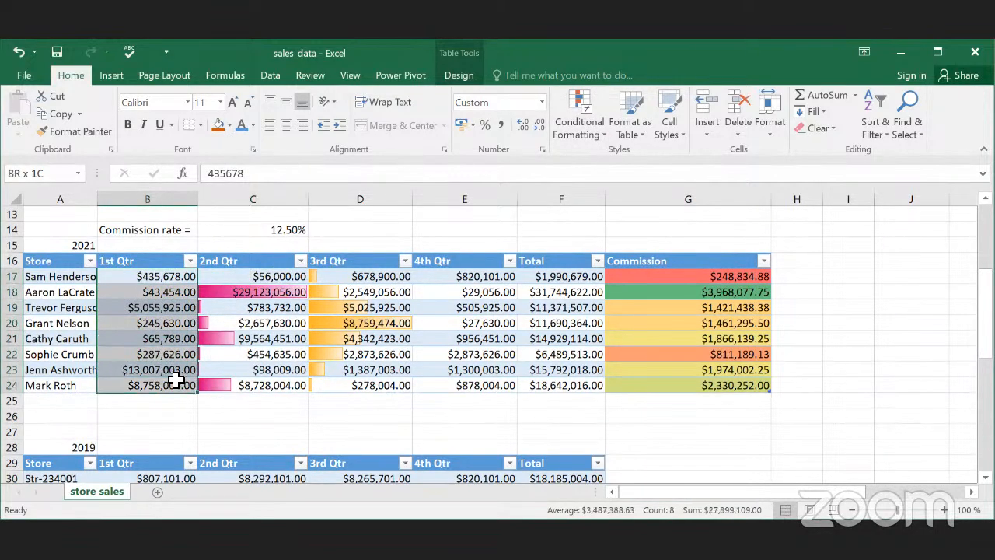
{"action": "left_click", "coordinate": [597, 148]}
{"action": "mouse_move", "coordinate": [693, 230]}
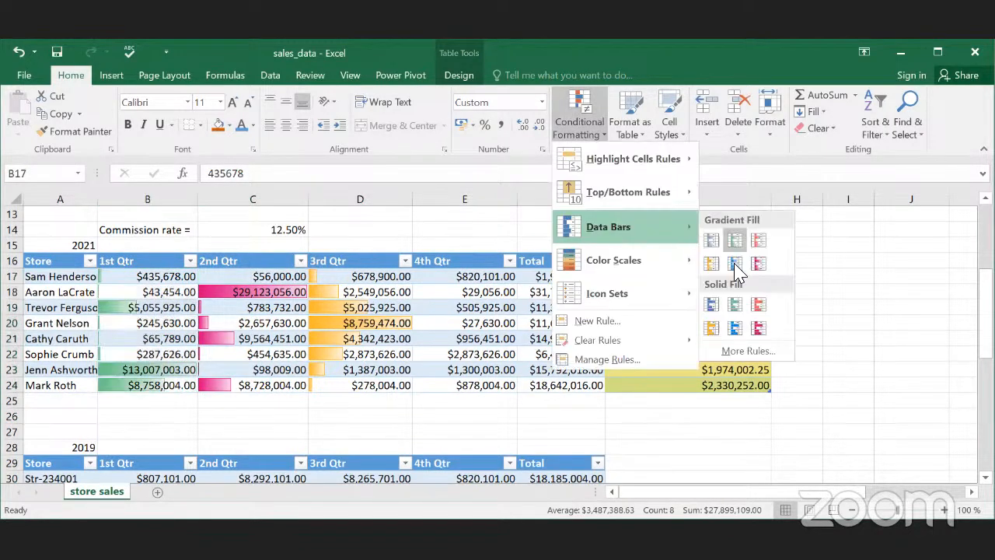
{"action": "left_click", "coordinate": [735, 263]}
{"action": "left_click", "coordinate": [252, 323]}
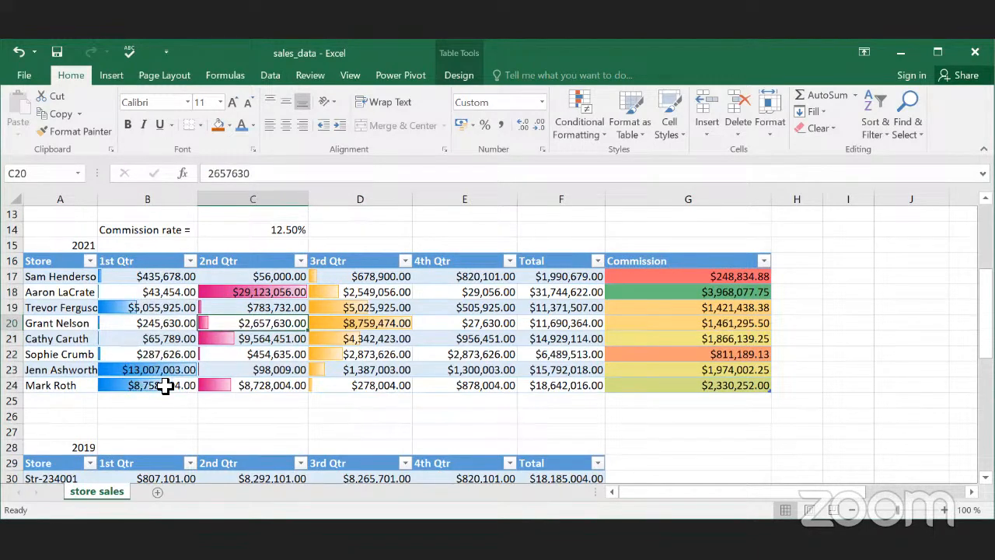
Step: Apply green gradient-fill data bars to the 2021 4th Qtr values in E17:E24
{"action": "left_click_drag", "start_coordinate": [473, 278], "coordinate": [453, 382]}
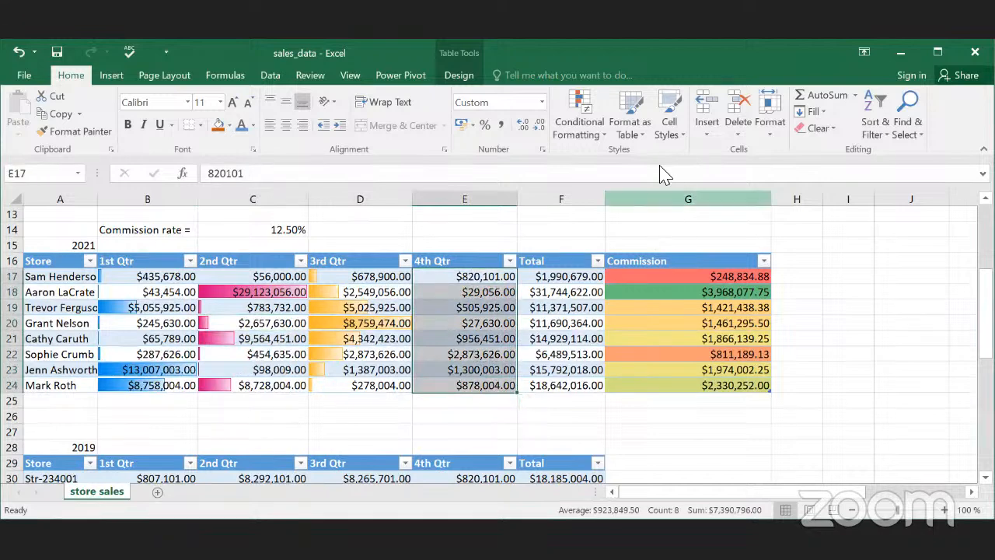
{"action": "left_click", "coordinate": [584, 123]}
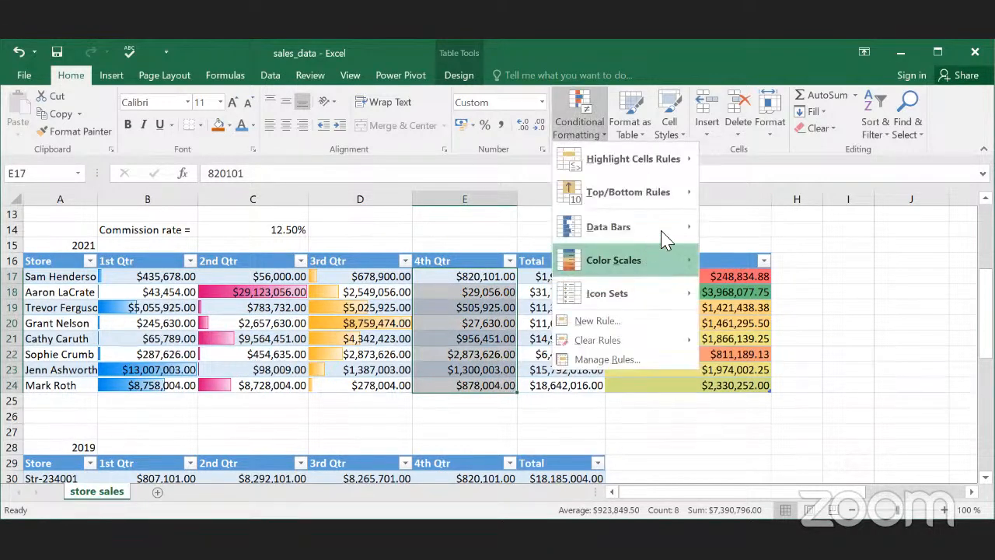
{"action": "mouse_move", "coordinate": [669, 227]}
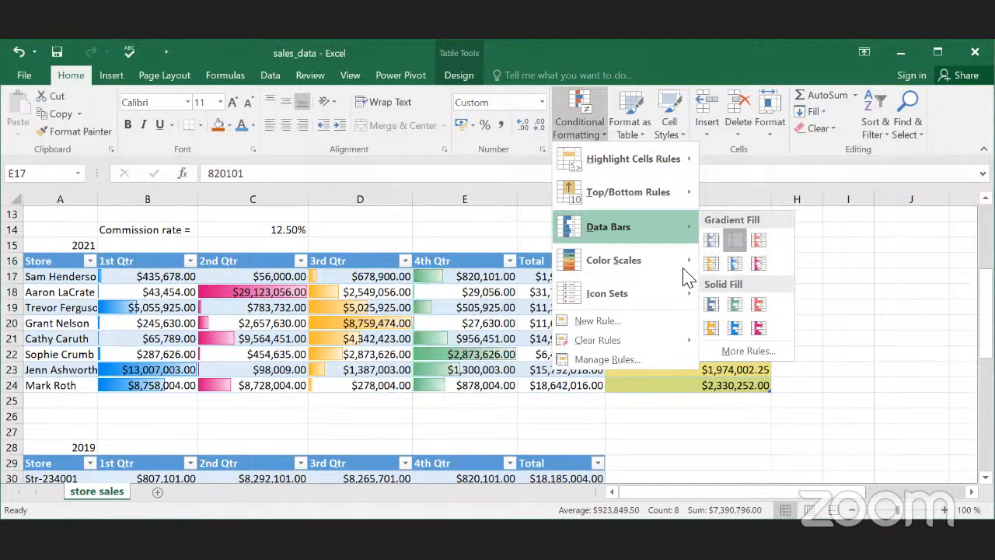
{"action": "left_click", "coordinate": [474, 367]}
{"action": "left_click", "coordinate": [457, 354]}
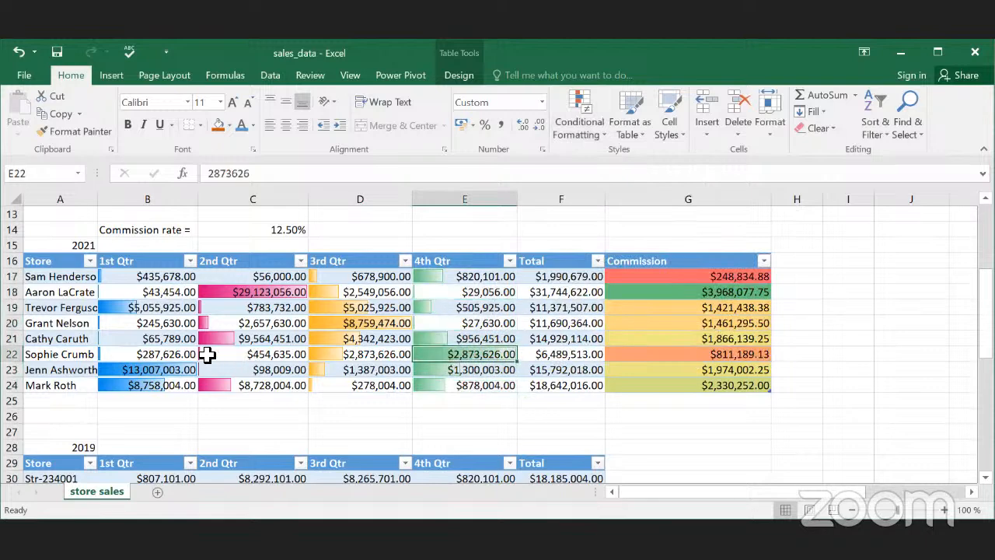
Step: Compare the data bars of the four quarters across the rows of the 2021 table
{"action": "left_click_drag", "start_coordinate": [498, 360], "coordinate": [70, 357]}
{"action": "left_click", "coordinate": [148, 355]}
{"action": "left_click", "coordinate": [496, 354]}
{"action": "left_click_drag", "start_coordinate": [160, 282], "coordinate": [720, 418]}
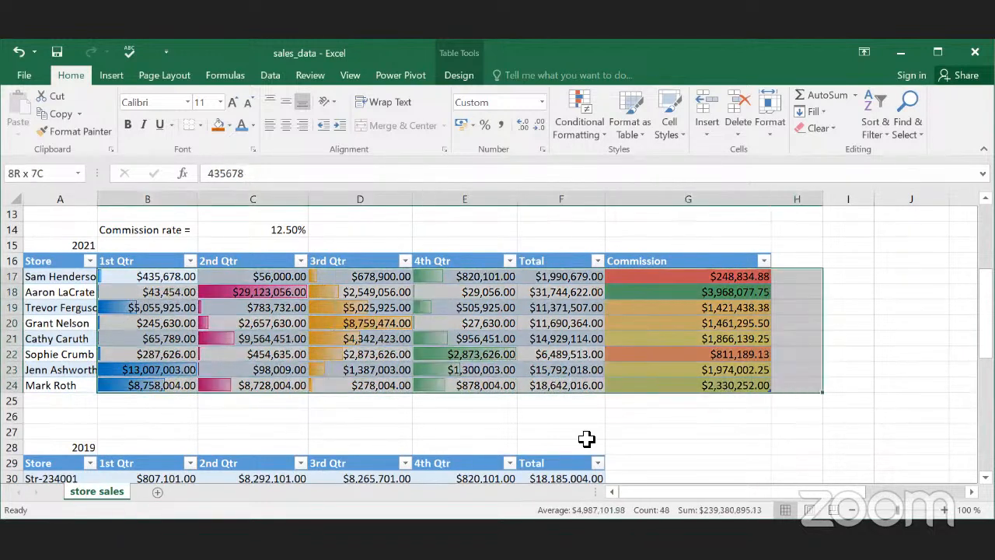
{"action": "left_click", "coordinate": [560, 431]}
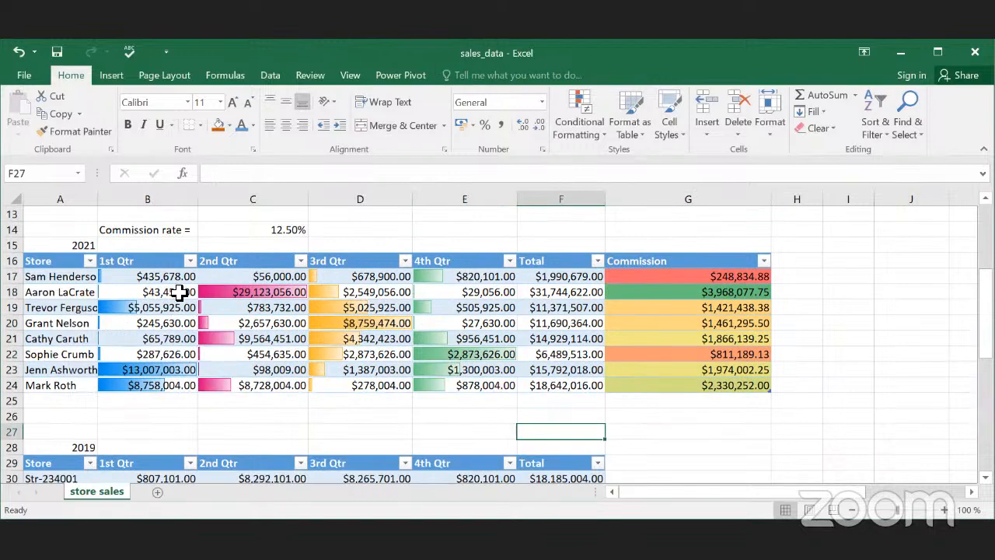
{"action": "left_click_drag", "start_coordinate": [155, 274], "coordinate": [558, 381]}
{"action": "left_click", "coordinate": [559, 382]}
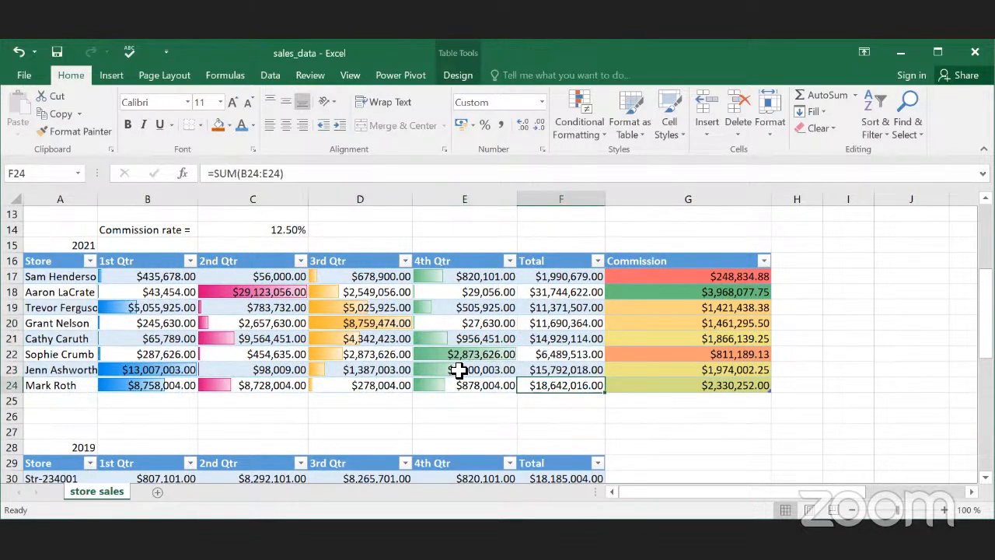
{"action": "scroll", "coordinate": [458, 373], "scroll_direction": "down", "scroll_amount": 2}
{"action": "scroll", "coordinate": [553, 366], "scroll_direction": "up", "scroll_amount": 2}
Step: Highlight 2021 totals in F17:F24 greater than $10,867,650.50 with Light Red Fill with Dark Red Text
{"action": "left_click_drag", "start_coordinate": [560, 399], "coordinate": [560, 384]}
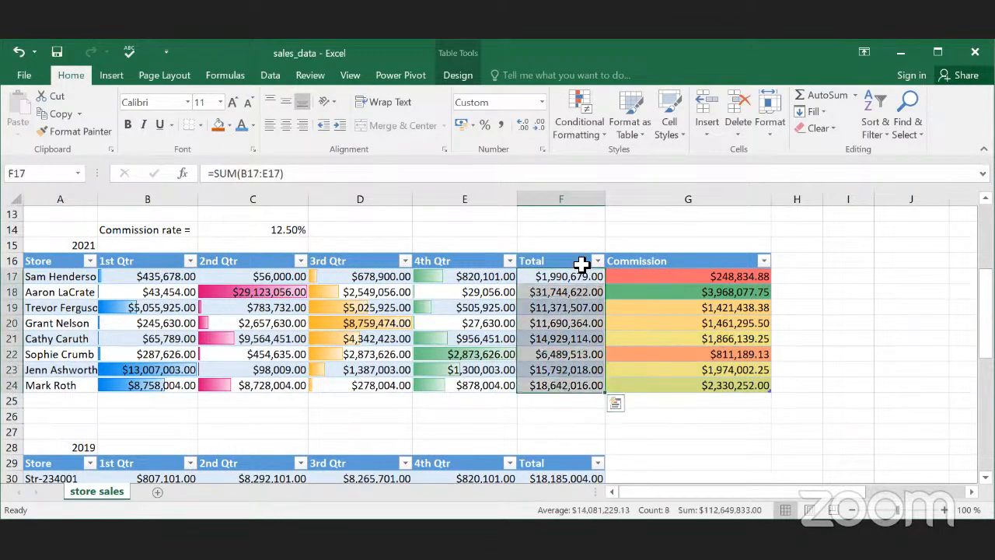
{"action": "left_click", "coordinate": [596, 126]}
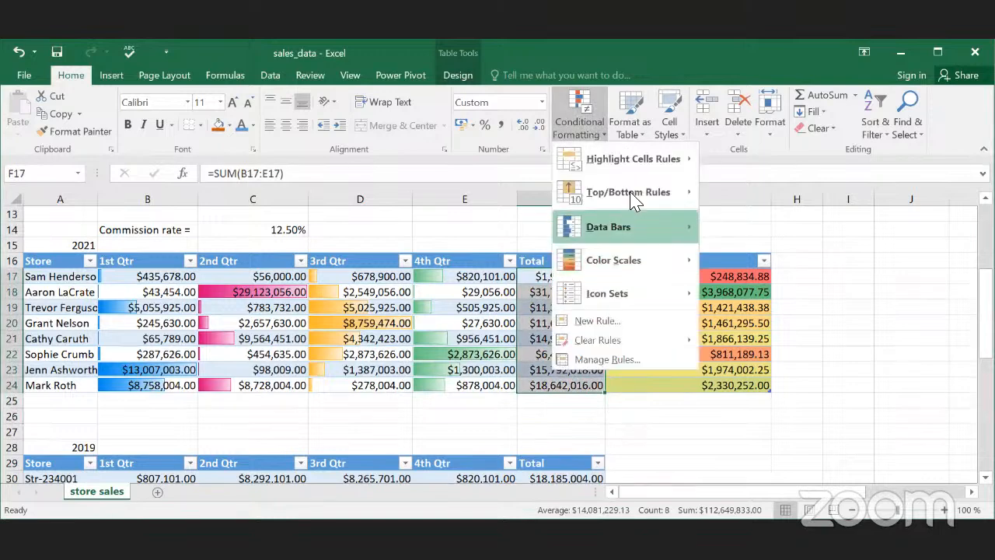
{"action": "mouse_move", "coordinate": [667, 158]}
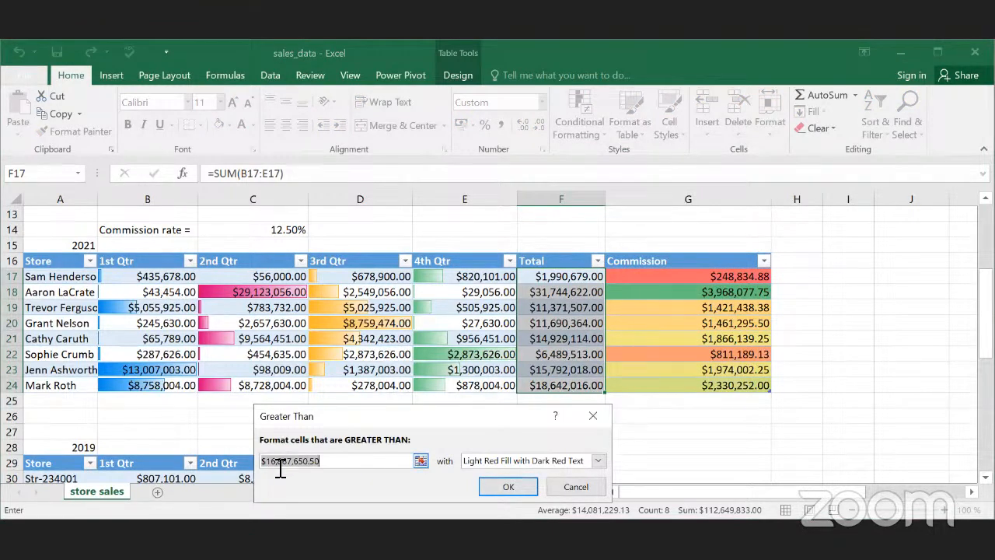
{"action": "left_click_drag", "start_coordinate": [343, 466], "coordinate": [268, 465]}
{"action": "left_click", "coordinate": [277, 465]}
{"action": "key", "text": "BackSpace"}
{"action": "key", "text": "BackSpace"}
{"action": "type", "text": "0"}
{"action": "type", "text": "1"}
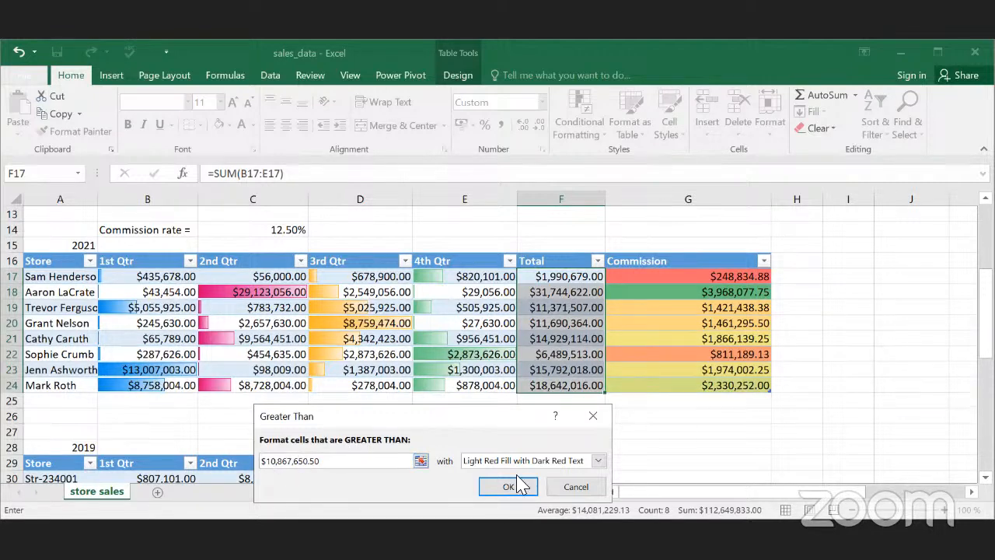
{"action": "left_click", "coordinate": [597, 462]}
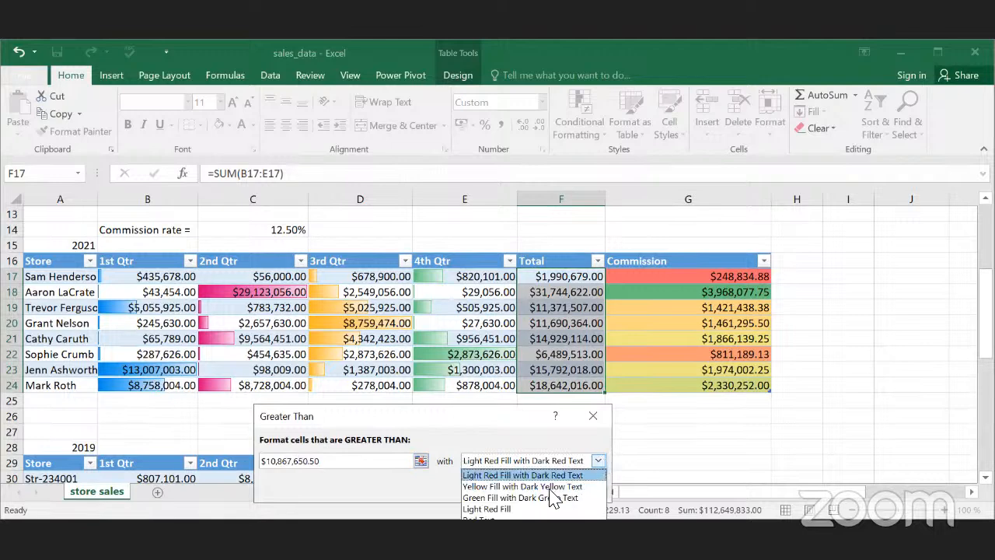
{"action": "left_click", "coordinate": [494, 473]}
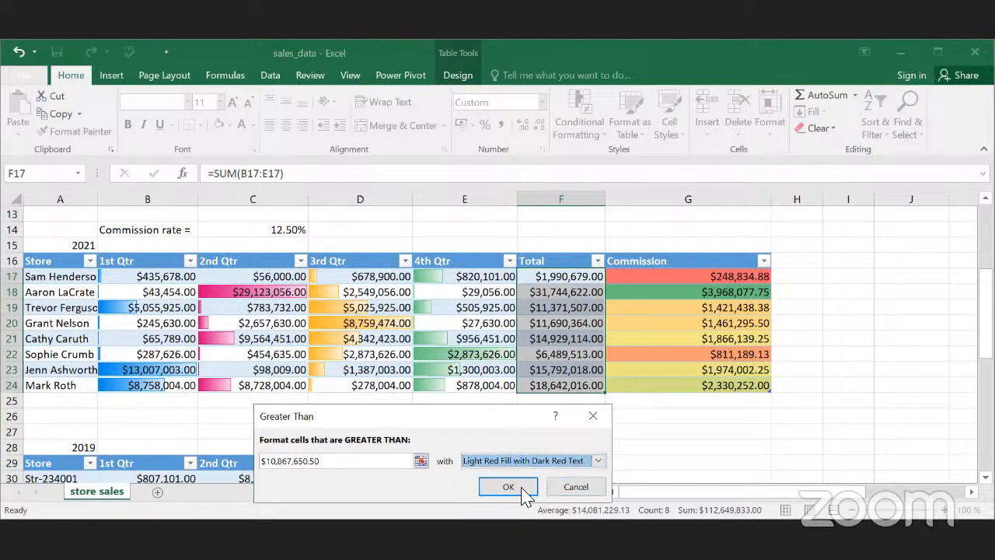
{"action": "left_click", "coordinate": [515, 488]}
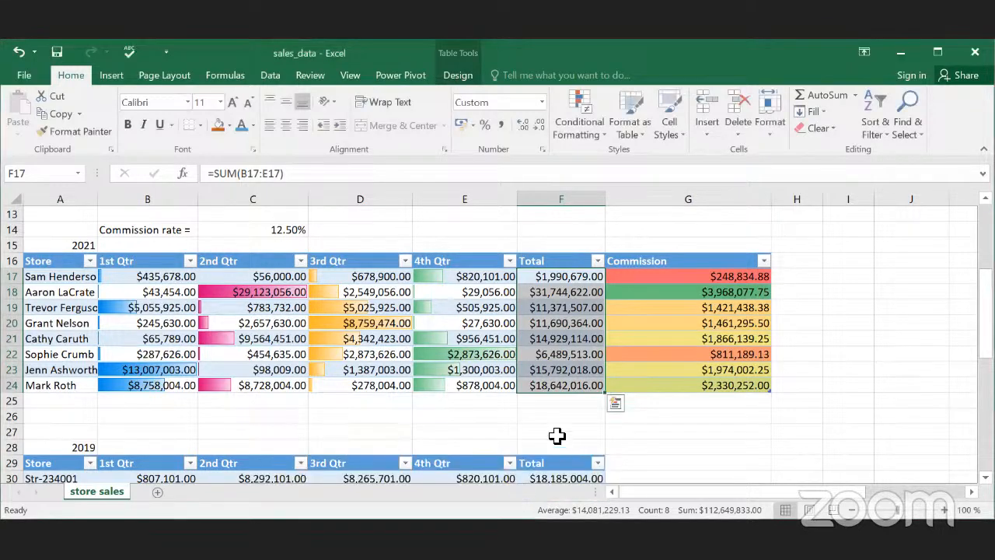
{"action": "left_click", "coordinate": [560, 373]}
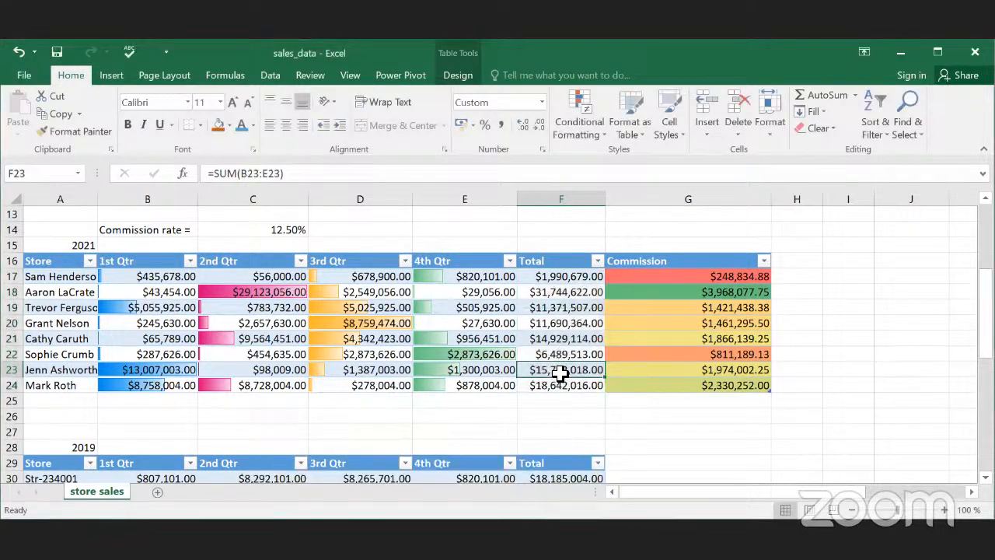
Step: Add a Less Than rule to the 2021 totals in F17:F24, highlighting values below $10,867,650.50 with Light Red Fill with Dark Red Text
{"action": "scroll", "coordinate": [566, 396], "scroll_direction": "up", "scroll_amount": 1}
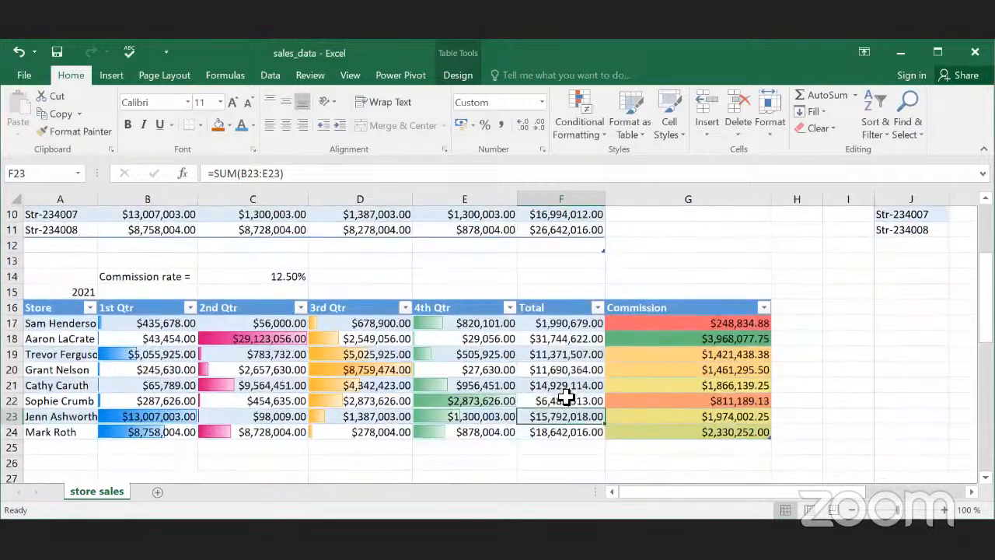
{"action": "left_click_drag", "start_coordinate": [566, 324], "coordinate": [552, 429]}
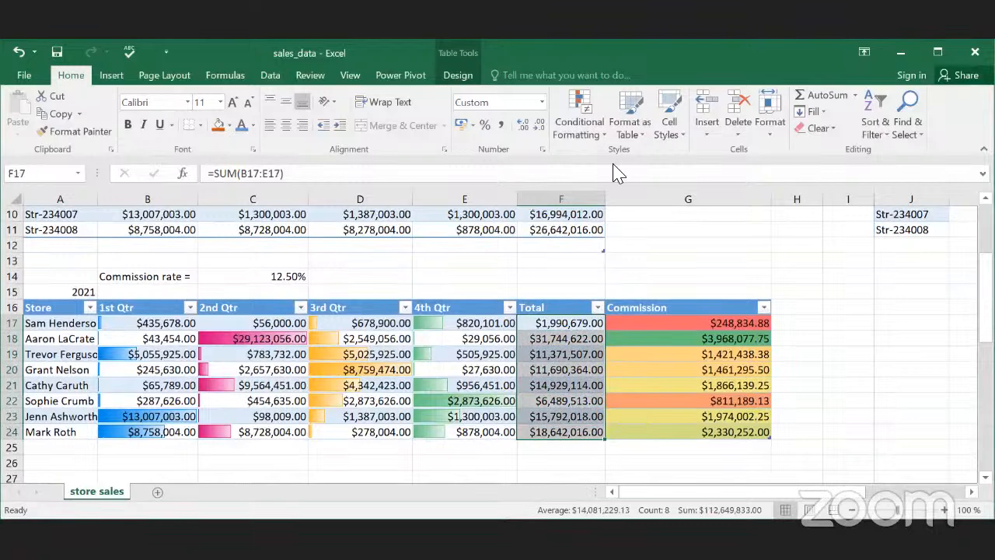
{"action": "left_click", "coordinate": [579, 124]}
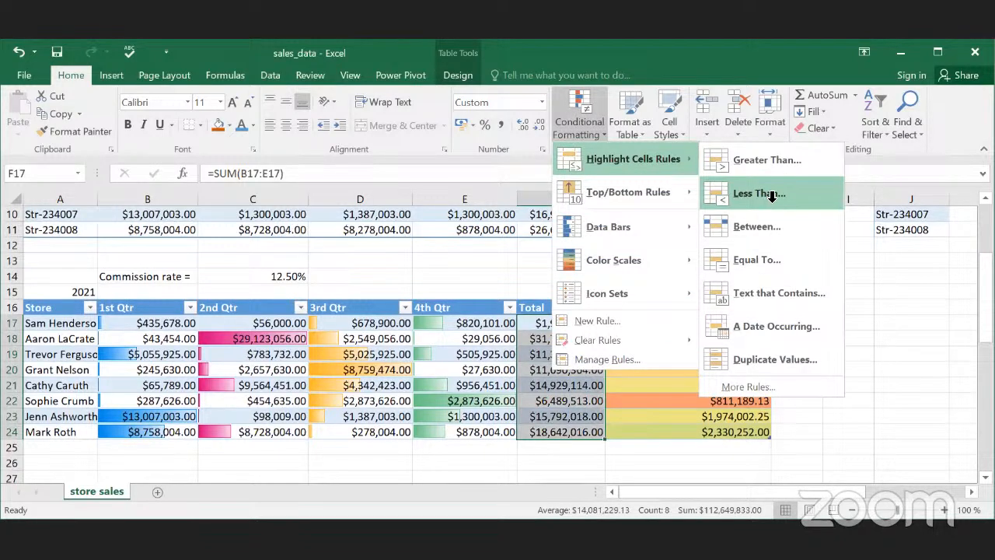
{"action": "left_click", "coordinate": [772, 196]}
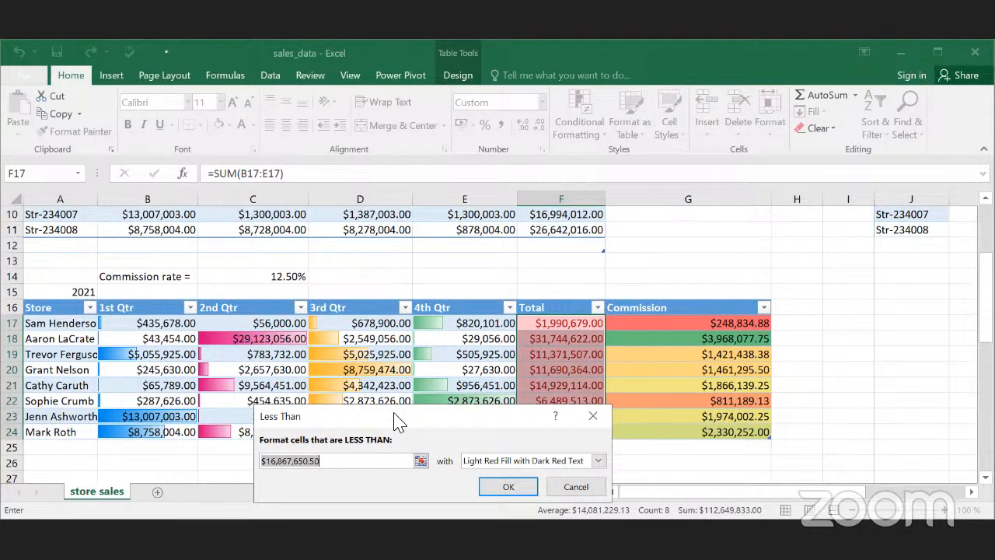
{"action": "left_click_drag", "start_coordinate": [392, 417], "coordinate": [472, 361]}
{"action": "left_click", "coordinate": [360, 410]}
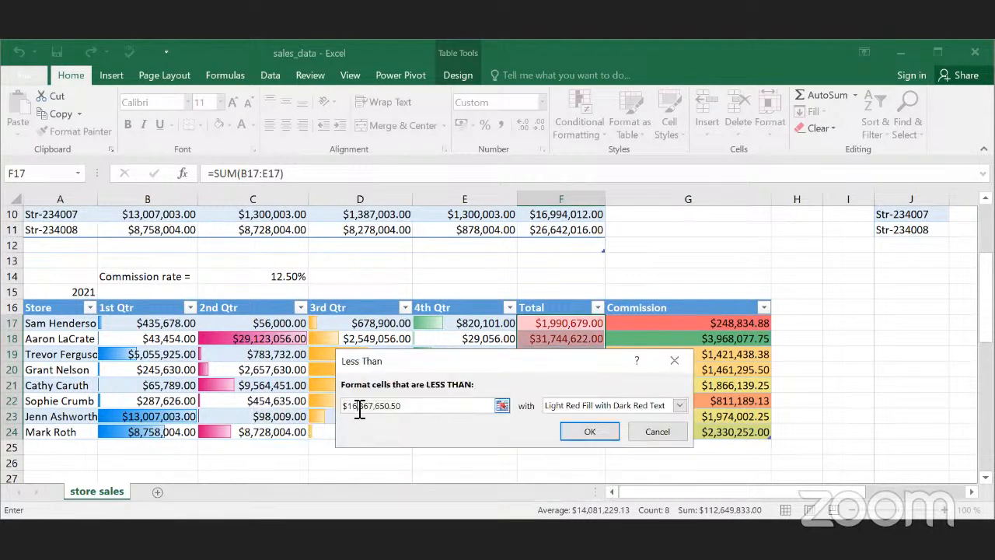
{"action": "key", "text": "BackSpace"}
{"action": "type", "text": "0"}
{"action": "left_click", "coordinate": [589, 431]}
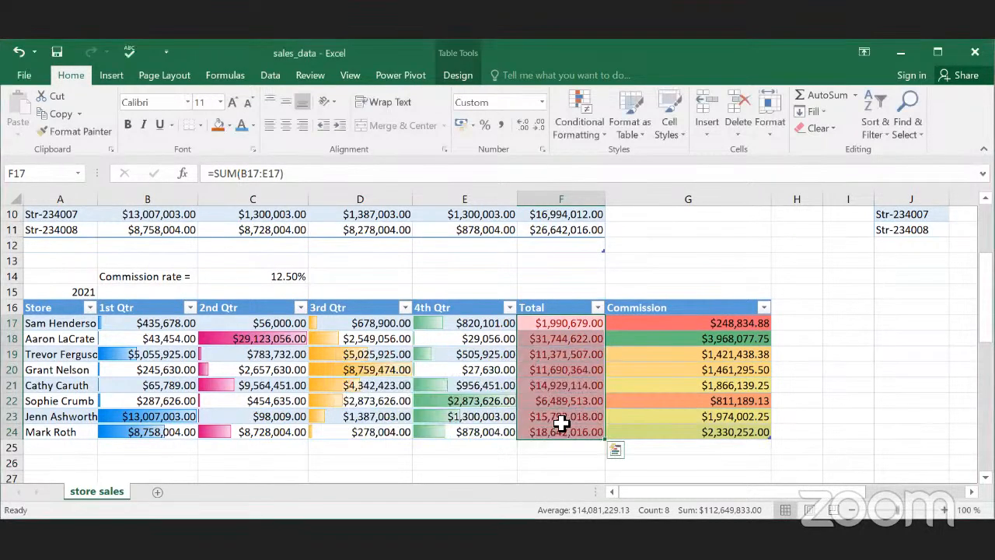
{"action": "left_click", "coordinate": [579, 416]}
{"action": "left_click_drag", "start_coordinate": [566, 458], "coordinate": [570, 322]}
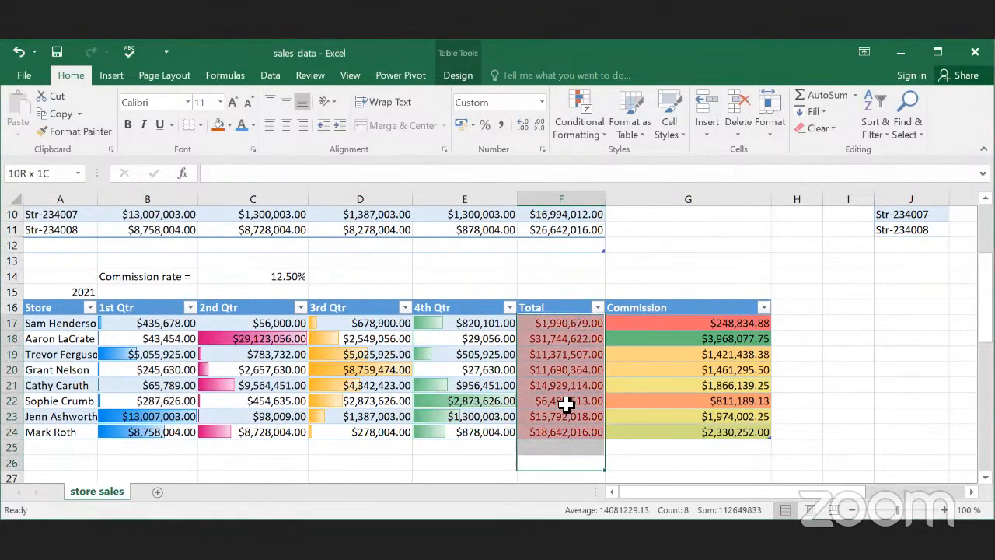
{"action": "left_click", "coordinate": [567, 387]}
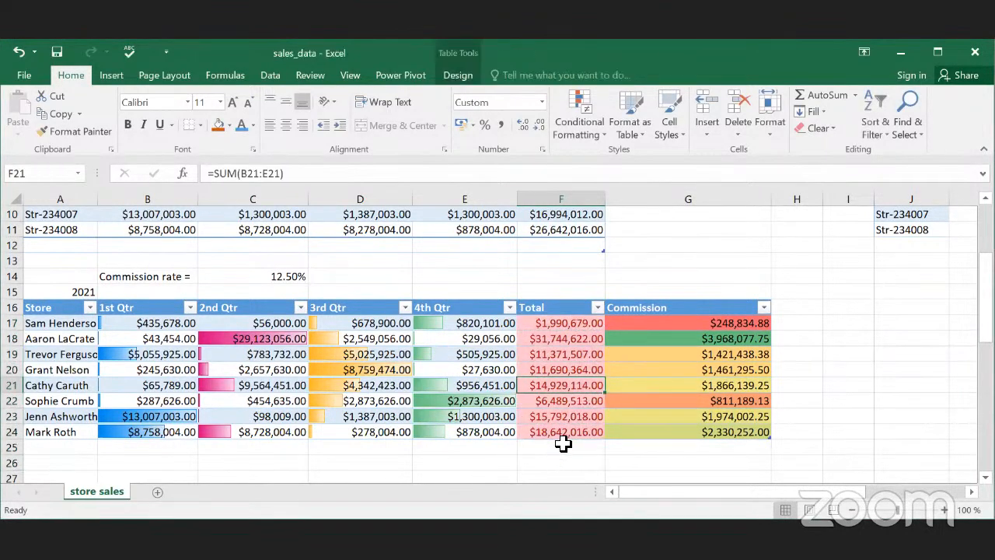
Step: Add a Greater Than rule to F17:F24 that compares against cell $F$20, using Light Red Fill with Dark Red Text
{"action": "left_click", "coordinate": [555, 324]}
{"action": "left_click_drag", "start_coordinate": [568, 381], "coordinate": [573, 420]}
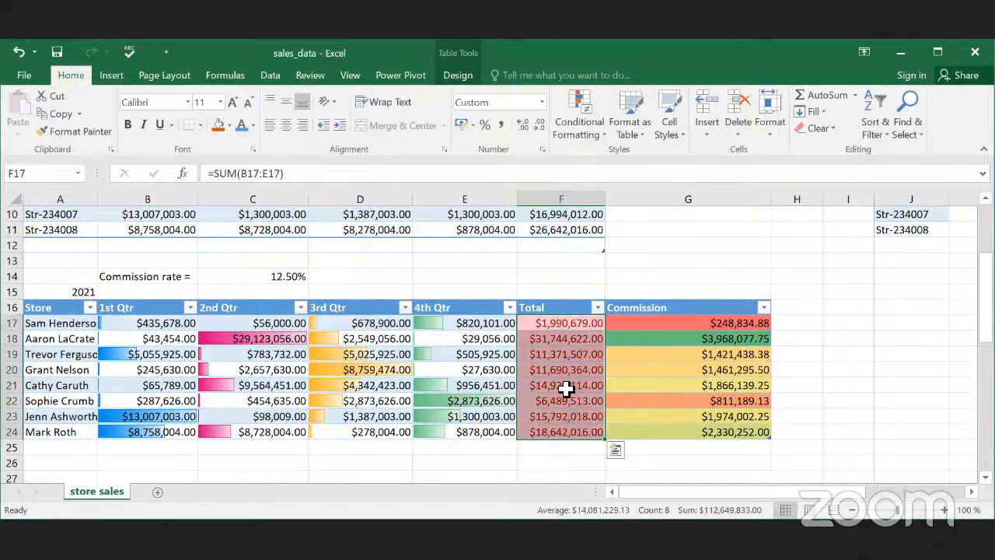
{"action": "left_click", "coordinate": [595, 138]}
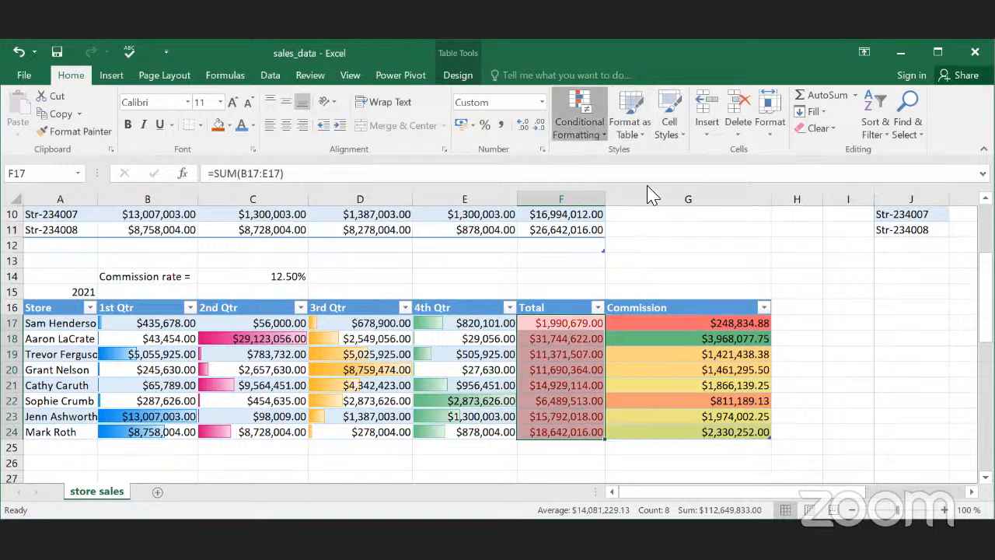
{"action": "mouse_move", "coordinate": [657, 159]}
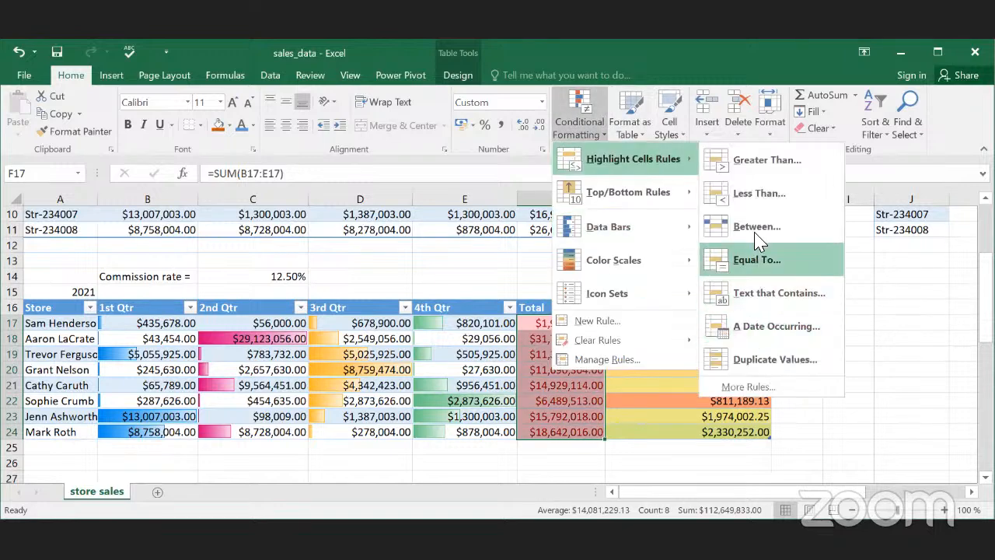
{"action": "left_click", "coordinate": [767, 160]}
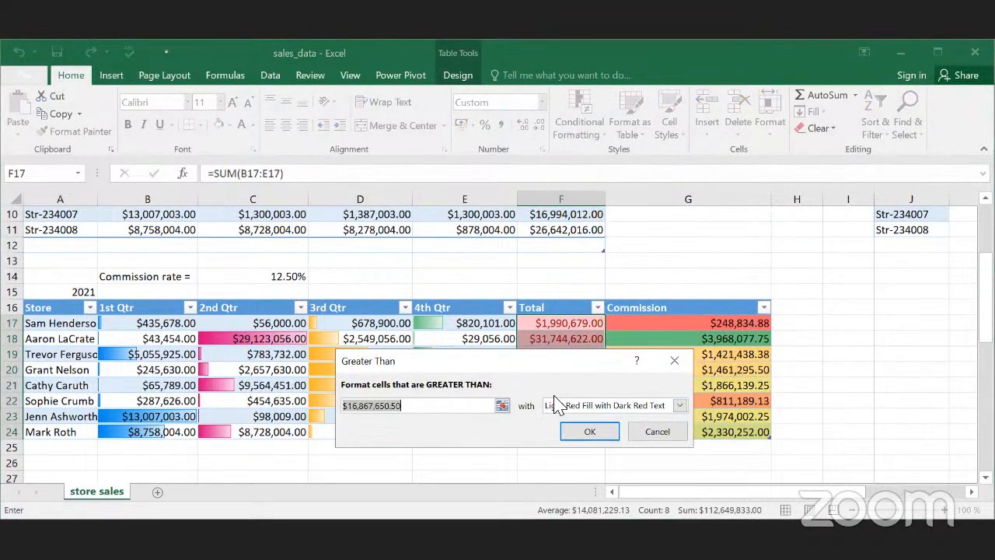
{"action": "left_click_drag", "start_coordinate": [555, 359], "coordinate": [364, 323]}
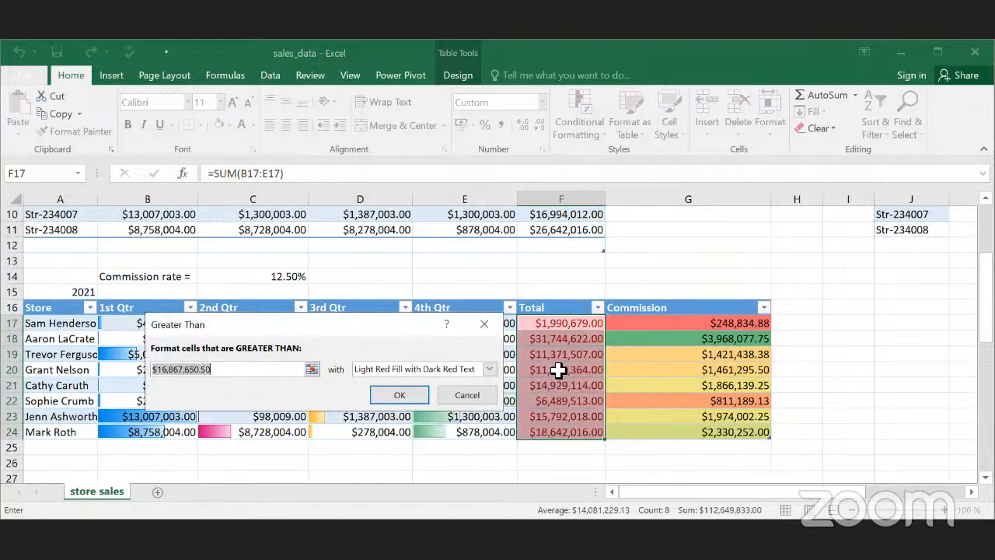
{"action": "left_click", "coordinate": [558, 372]}
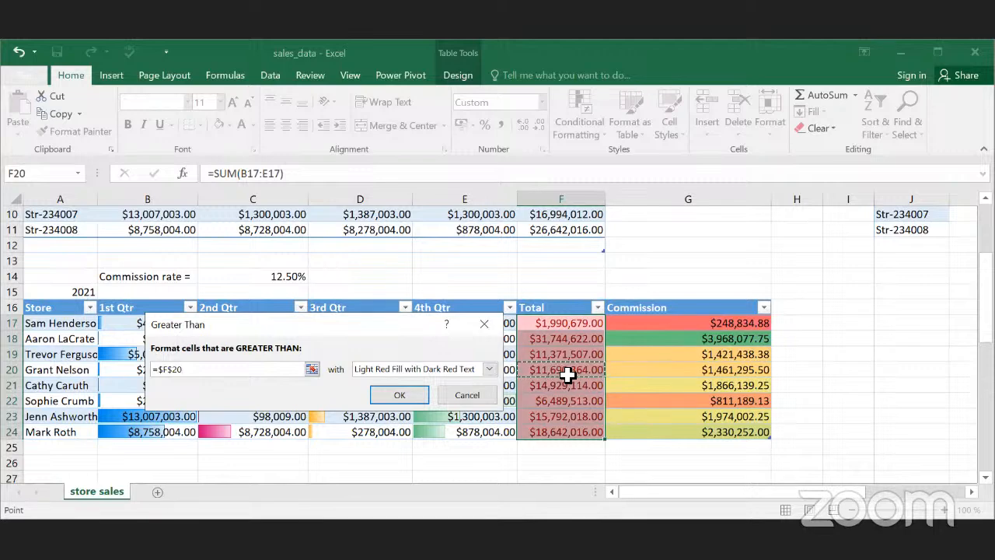
{"action": "left_click", "coordinate": [414, 395]}
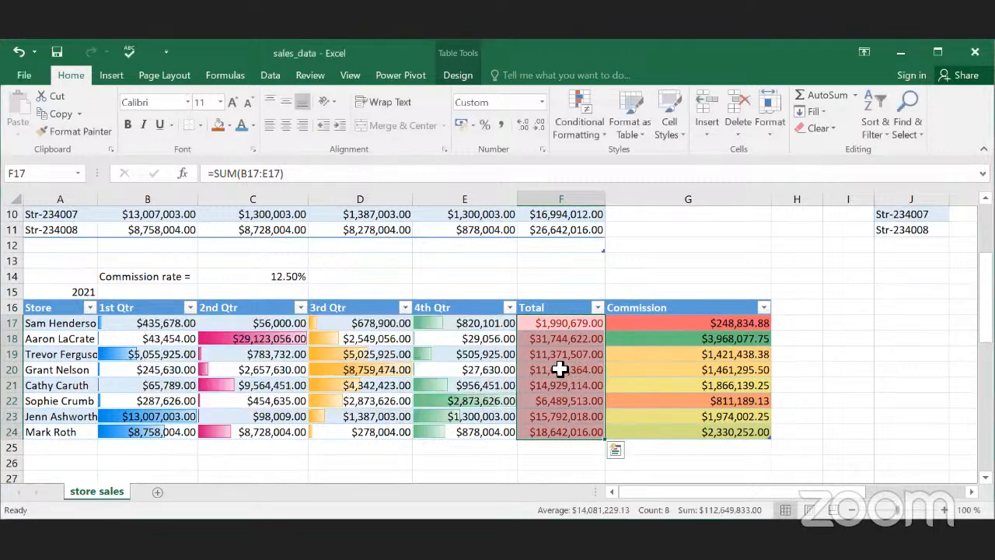
Step: Clear the conditional formatting rules from the 2021 totals in F17:F24 only
{"action": "left_click_drag", "start_coordinate": [548, 325], "coordinate": [563, 437]}
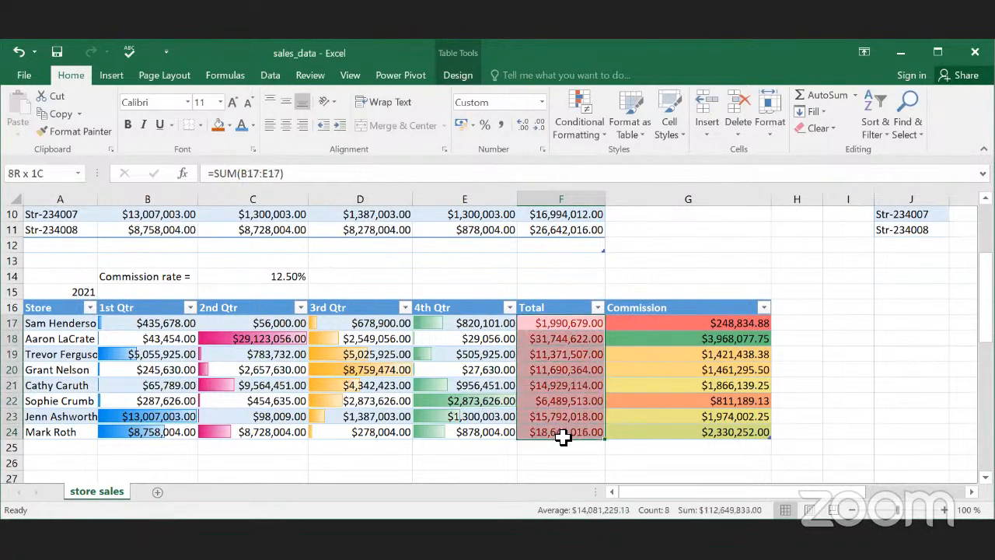
{"action": "left_click", "coordinate": [577, 124]}
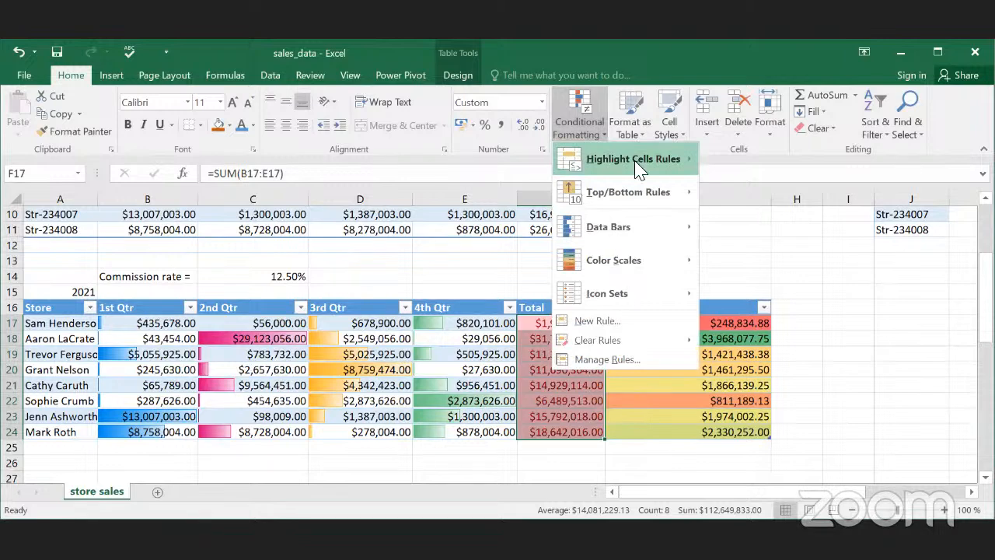
{"action": "mouse_move", "coordinate": [644, 160]}
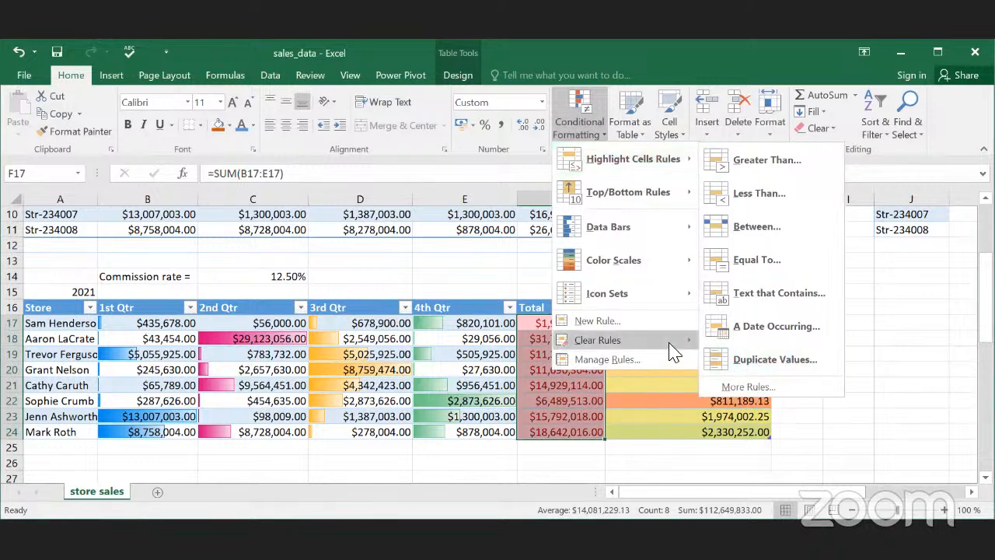
{"action": "mouse_move", "coordinate": [673, 351]}
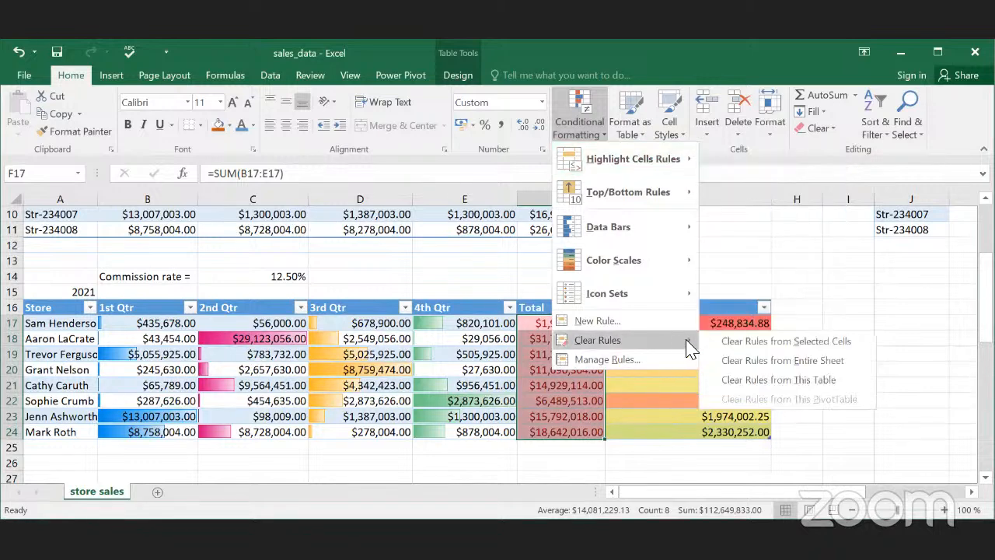
{"action": "left_click", "coordinate": [773, 342]}
{"action": "left_click", "coordinate": [561, 447]}
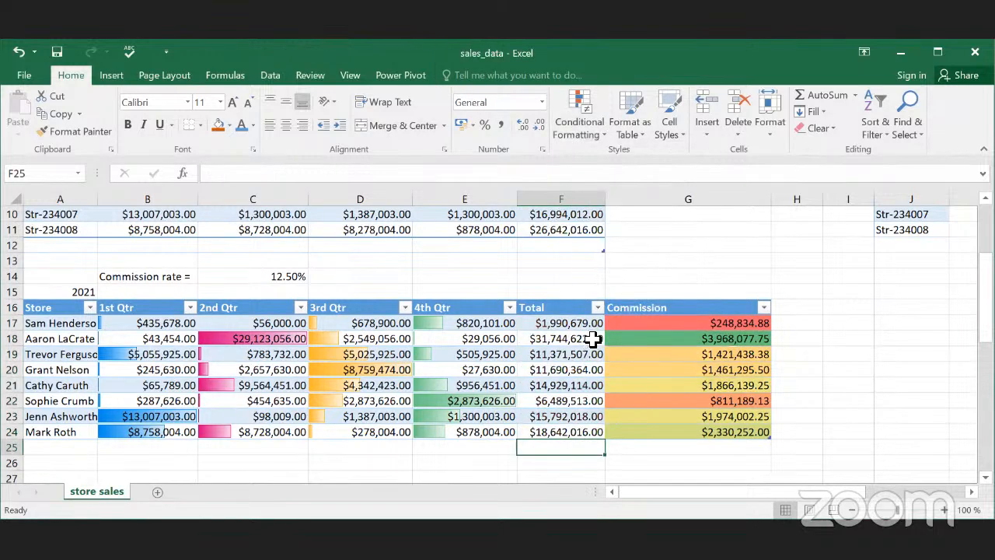
{"action": "left_click_drag", "start_coordinate": [544, 322], "coordinate": [563, 440]}
{"action": "left_click", "coordinate": [534, 387]}
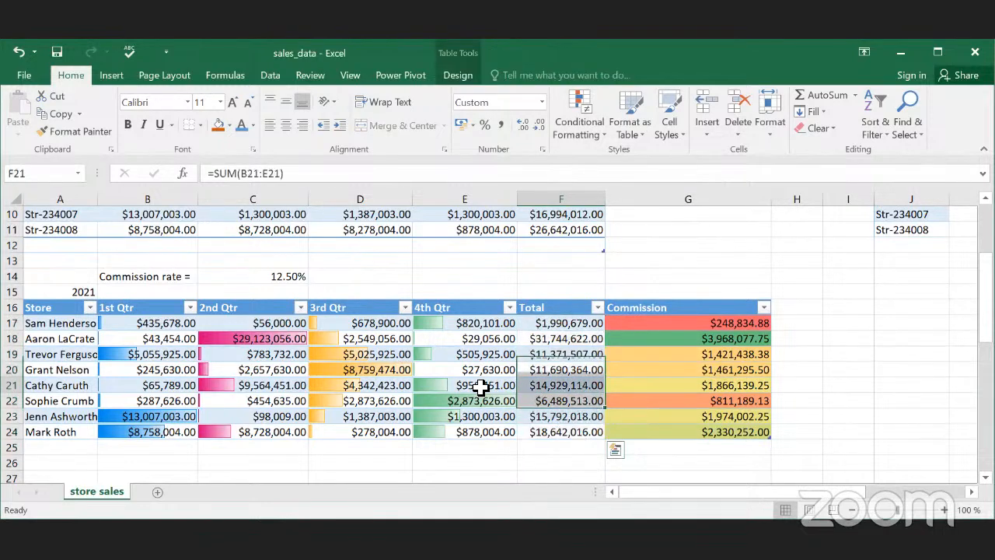
Step: Highlight 2021 2nd Qtr values in C17:C24 greater than $10,000,000.00 with Light Red Fill with Dark Red Text
{"action": "left_click_drag", "start_coordinate": [259, 326], "coordinate": [259, 432]}
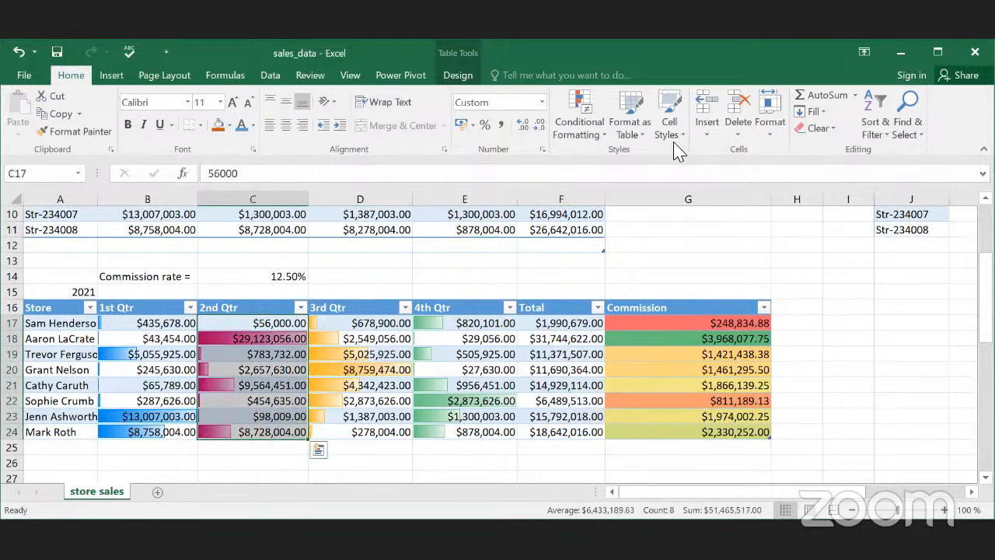
{"action": "left_click", "coordinate": [585, 134]}
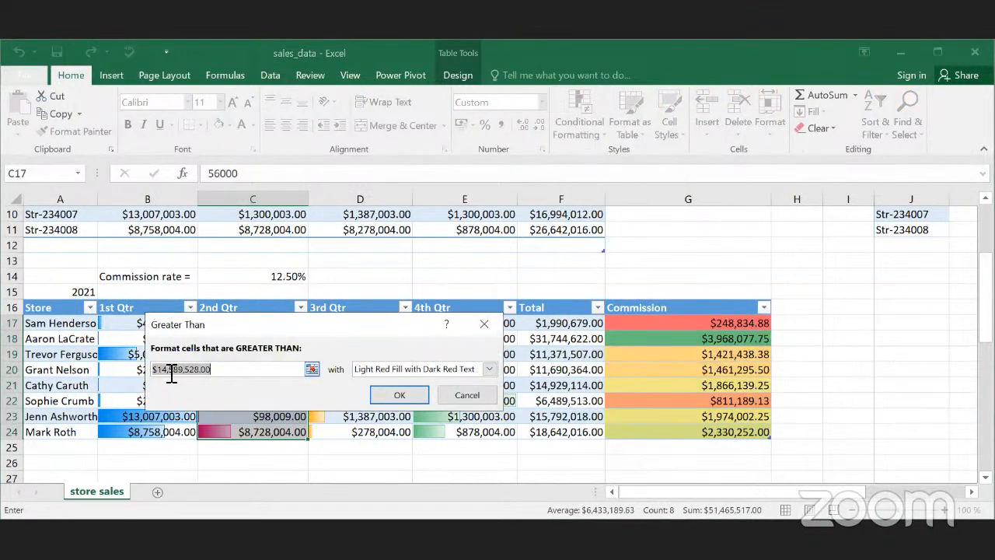
{"action": "left_click_drag", "start_coordinate": [233, 370], "coordinate": [165, 370]}
{"action": "type", "text": "10"}
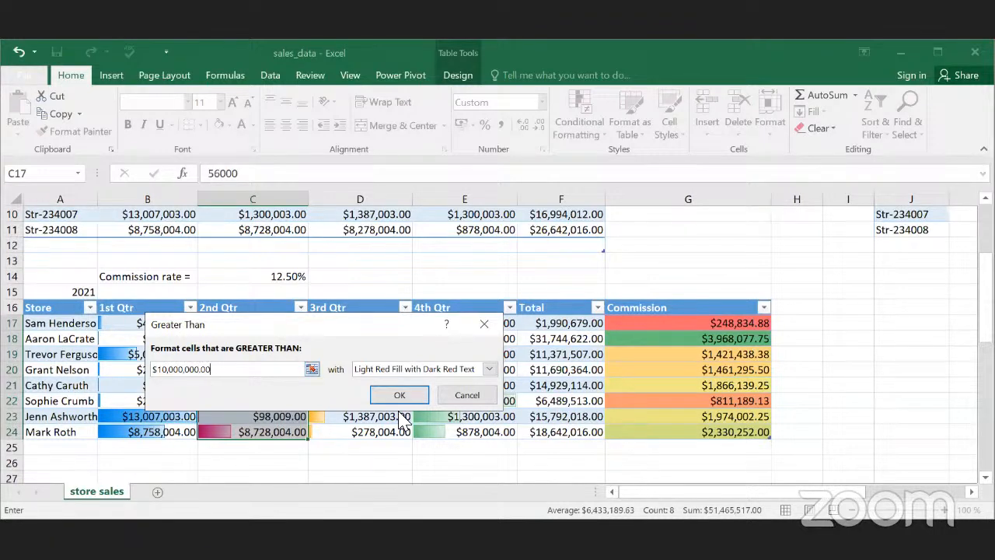
{"action": "key", "text": "Return"}
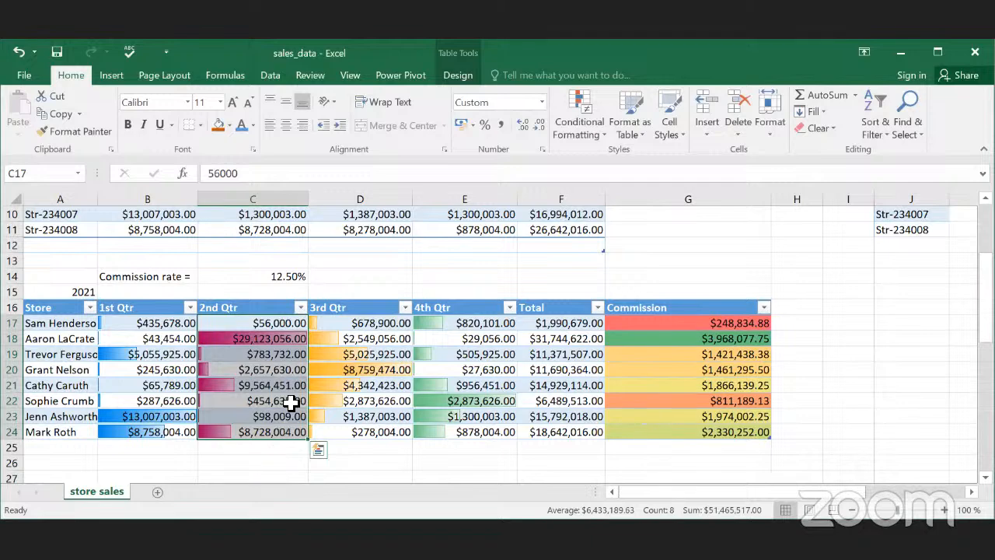
{"action": "left_click", "coordinate": [272, 354]}
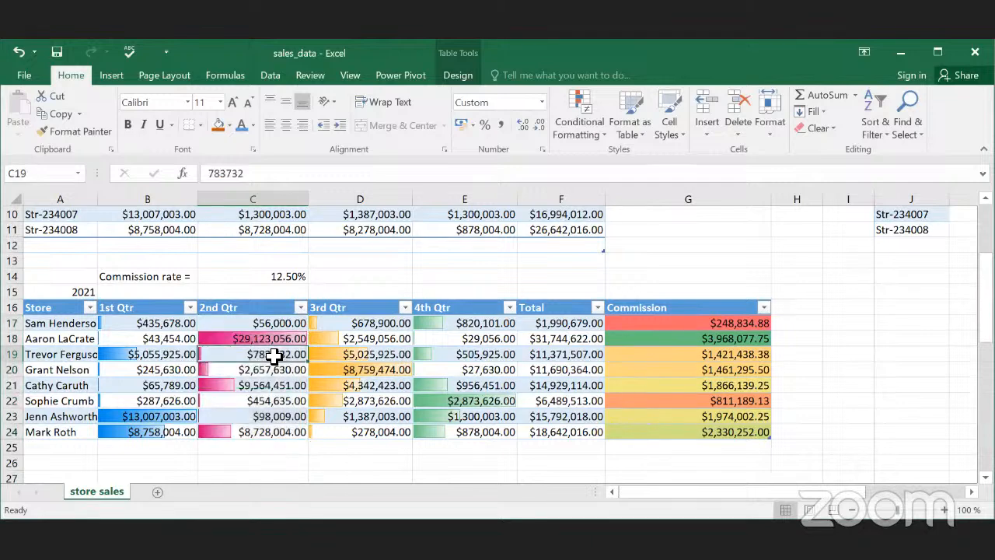
{"action": "left_click", "coordinate": [268, 418]}
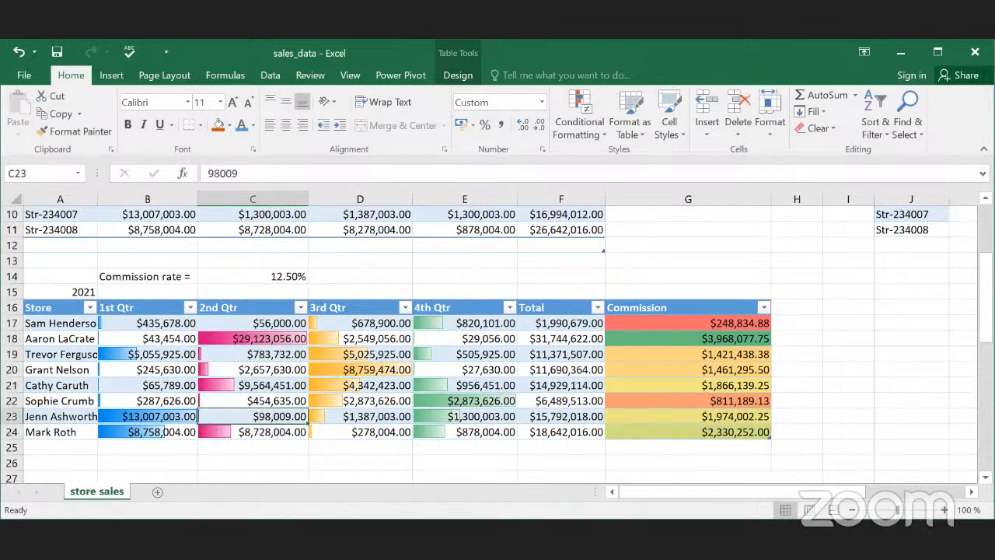
Step: Highlight 2021 2nd Qtr values in C17:C24 between $7,322,764.00 and $21,856,292.00 with Light Red Fill with Dark Red Text
{"action": "left_click_drag", "start_coordinate": [286, 437], "coordinate": [266, 325]}
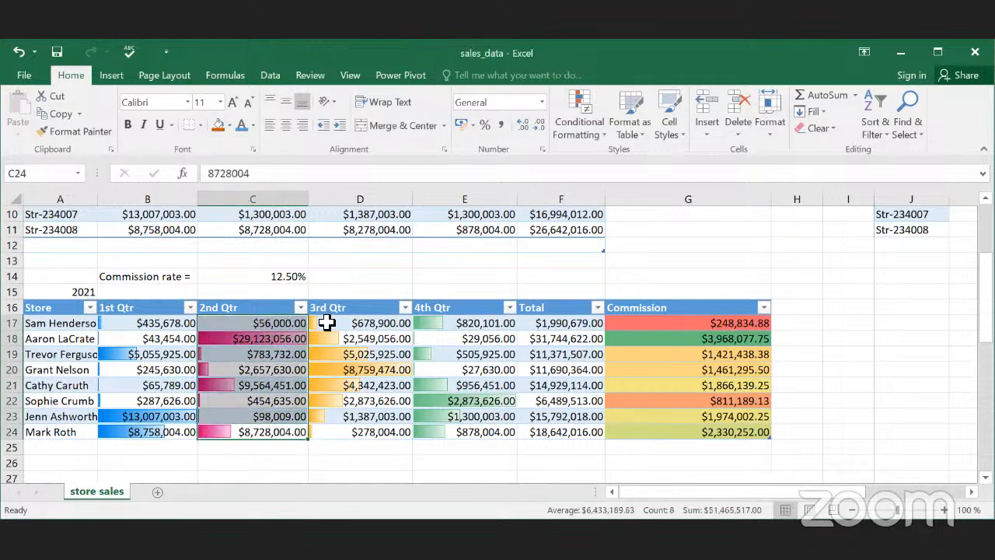
{"action": "left_click", "coordinate": [580, 117]}
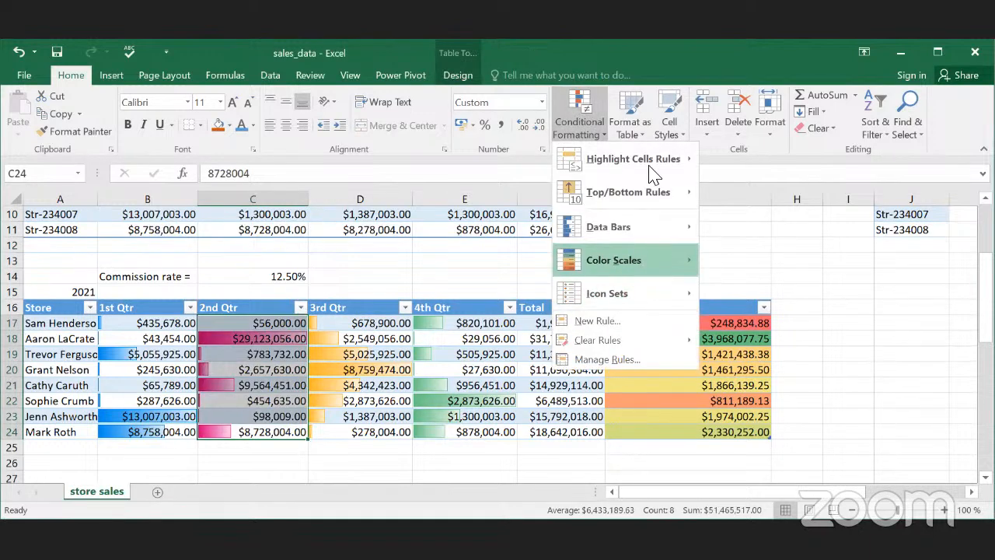
{"action": "mouse_move", "coordinate": [634, 159]}
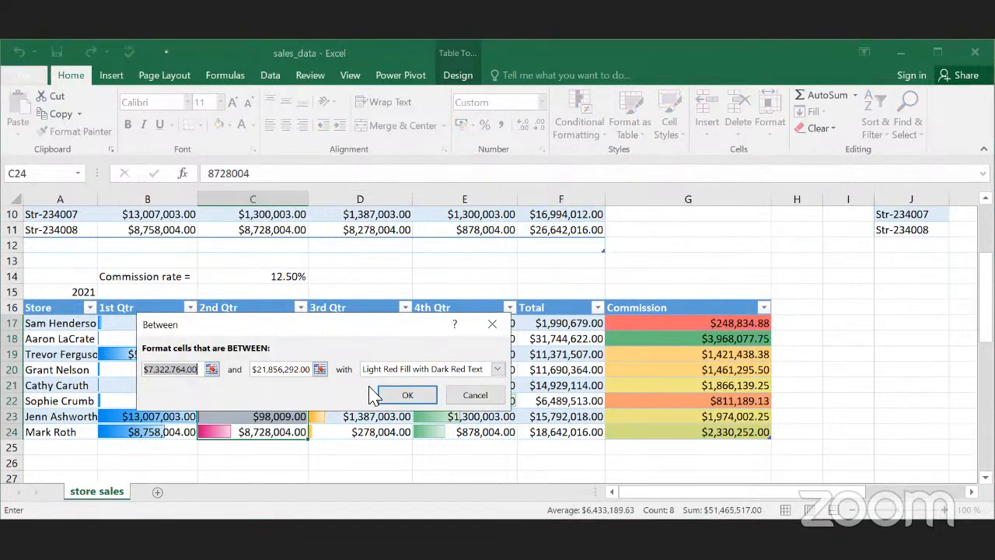
{"action": "left_click", "coordinate": [408, 396]}
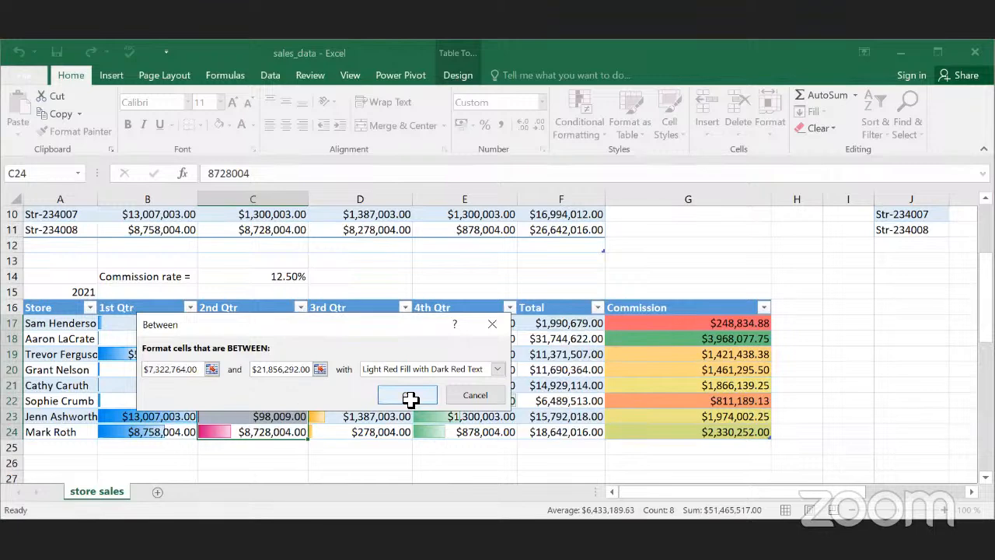
{"action": "left_click", "coordinate": [275, 383]}
{"action": "left_click_drag", "start_coordinate": [283, 325], "coordinate": [267, 433]}
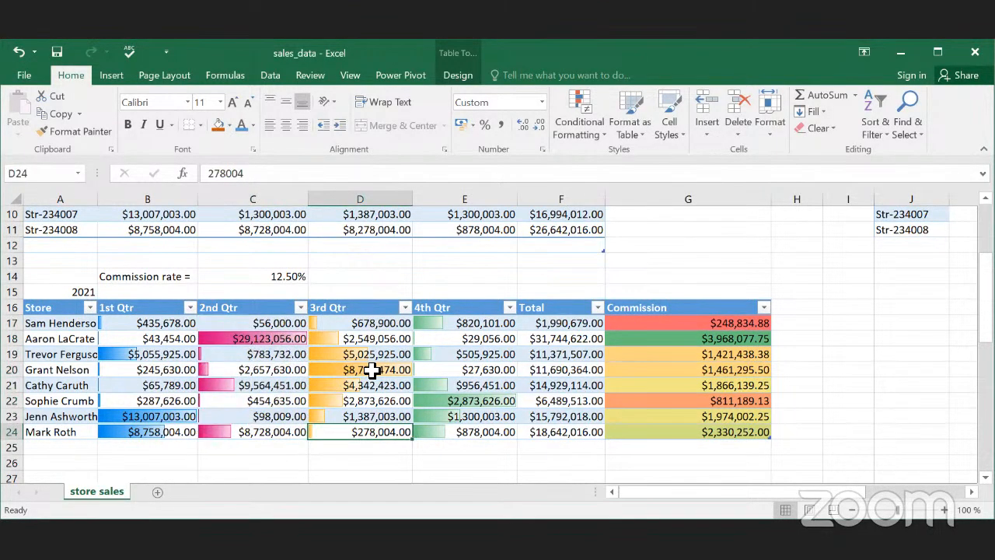
Step: Start a Less Than highlight rule for the 2018 totals in F43:F50, formatted with Green Fill with Dark Green Text
{"action": "scroll", "coordinate": [378, 372], "scroll_direction": "down", "scroll_amount": 4}
{"action": "scroll", "coordinate": [391, 368], "scroll_direction": "up", "scroll_amount": 3}
{"action": "scroll", "coordinate": [403, 359], "scroll_direction": "down", "scroll_amount": 4}
{"action": "scroll", "coordinate": [404, 359], "scroll_direction": "down", "scroll_amount": 4}
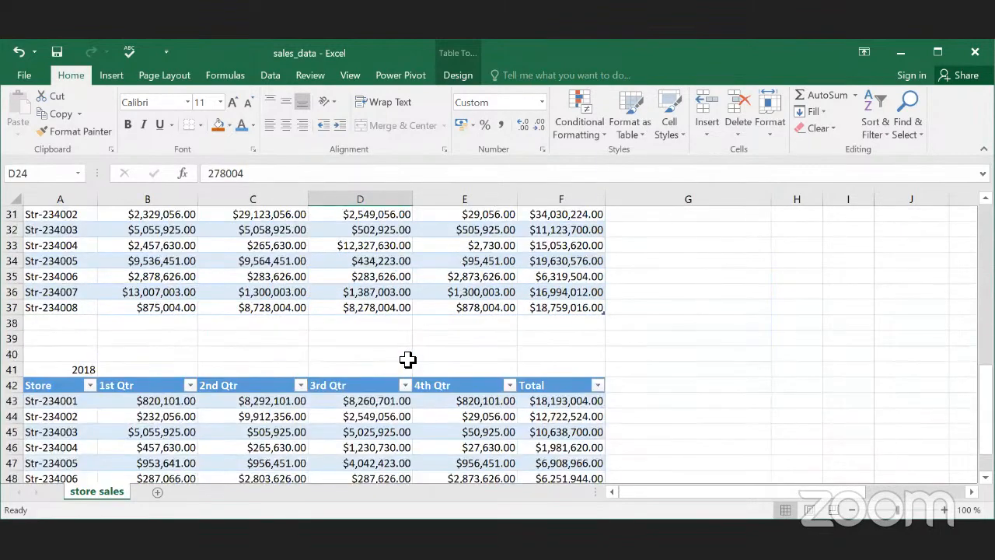
{"action": "left_click_drag", "start_coordinate": [562, 307], "coordinate": [560, 416]}
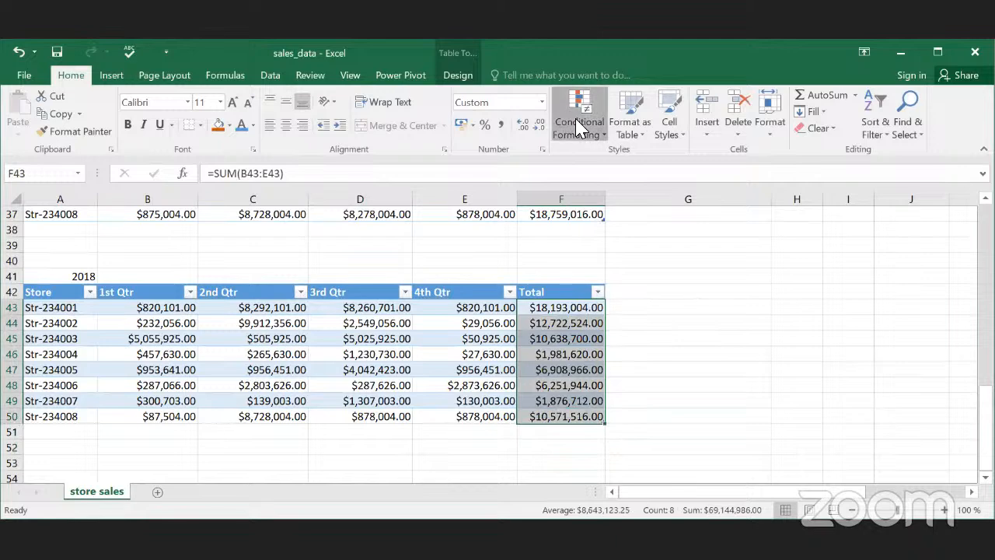
{"action": "left_click", "coordinate": [579, 128]}
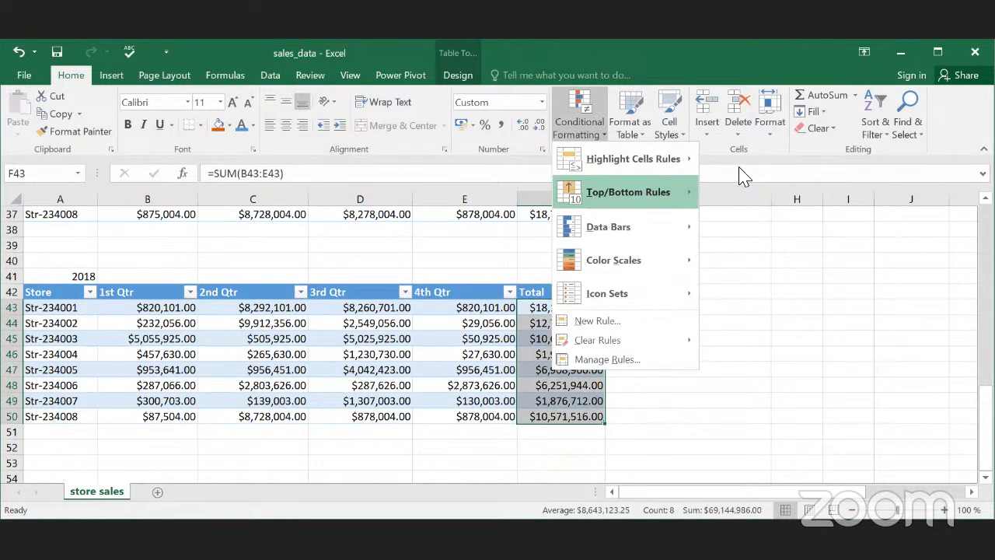
{"action": "left_click", "coordinate": [746, 201]}
{"action": "left_click", "coordinate": [447, 372]}
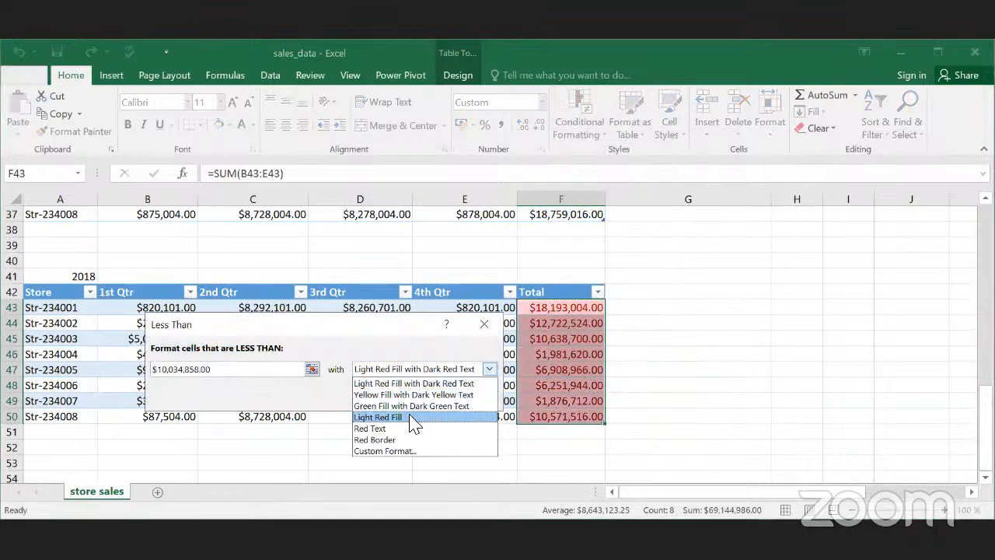
{"action": "left_click", "coordinate": [414, 418]}
{"action": "left_click", "coordinate": [490, 370]}
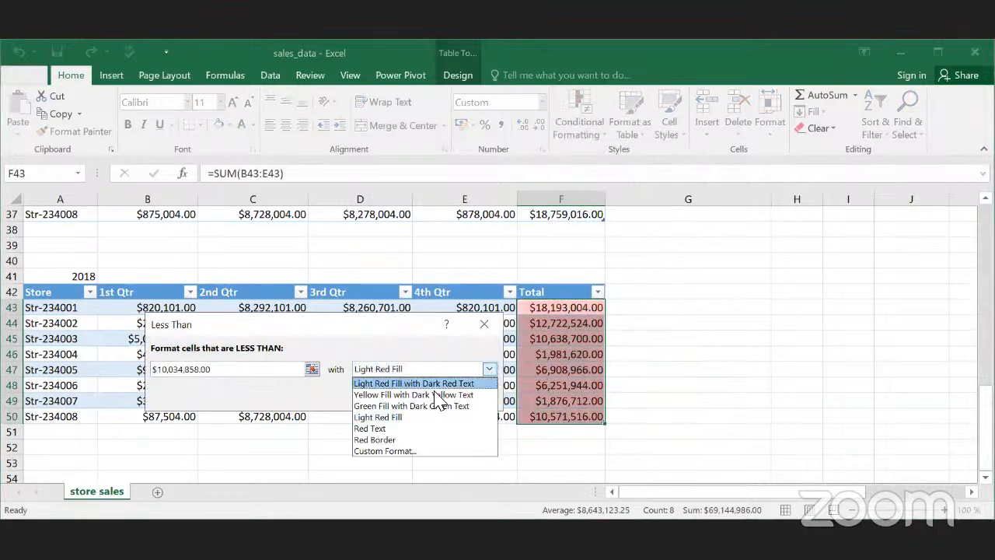
{"action": "left_click", "coordinate": [439, 407]}
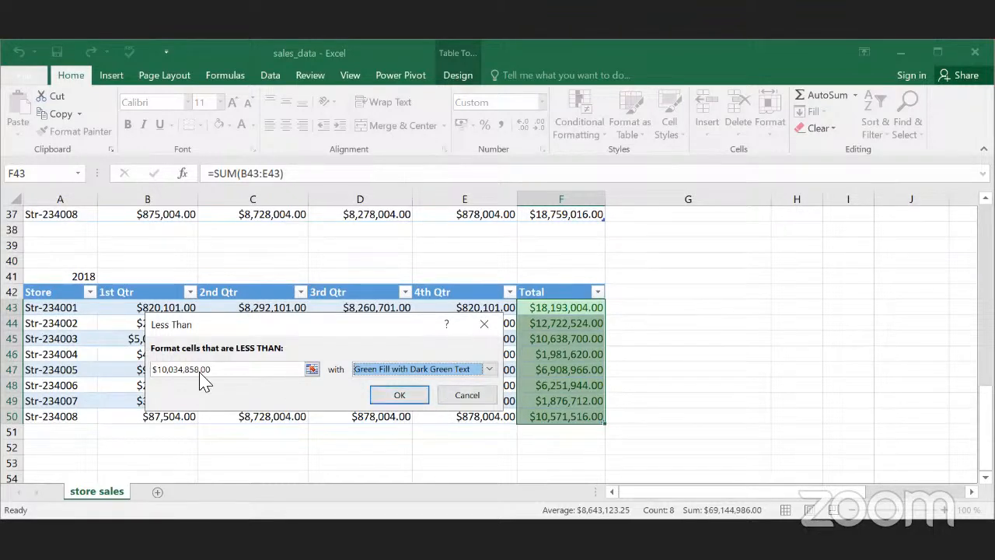
Step: Set the Less Than rule's comparison value to cell $F$48 and apply the rule
{"action": "left_click", "coordinate": [225, 374]}
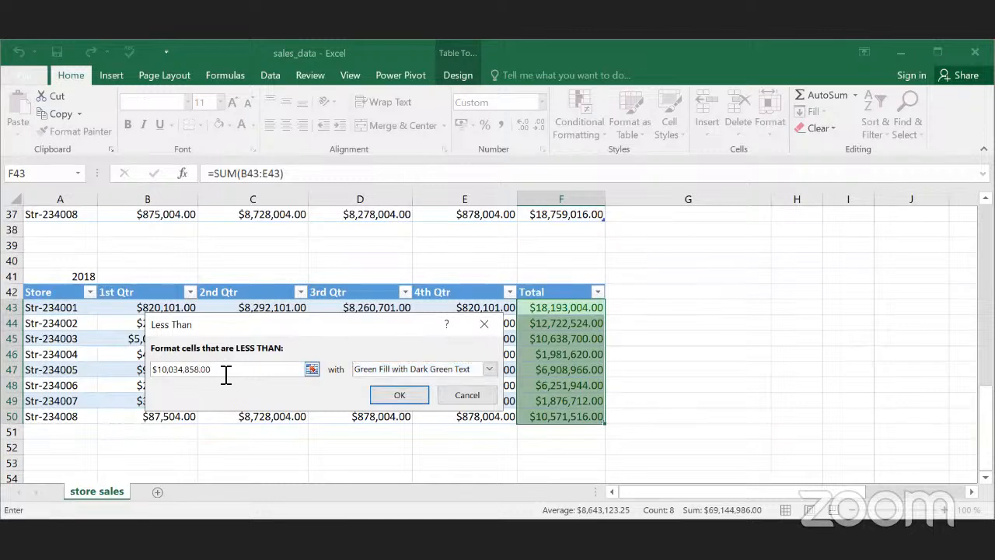
{"action": "left_click", "coordinate": [573, 370]}
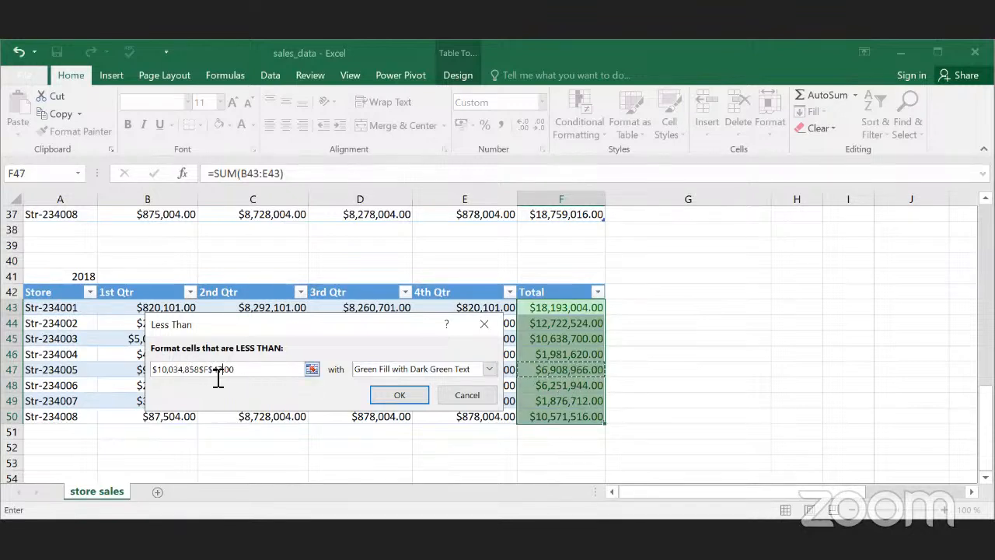
{"action": "left_click_drag", "start_coordinate": [244, 372], "coordinate": [108, 374]}
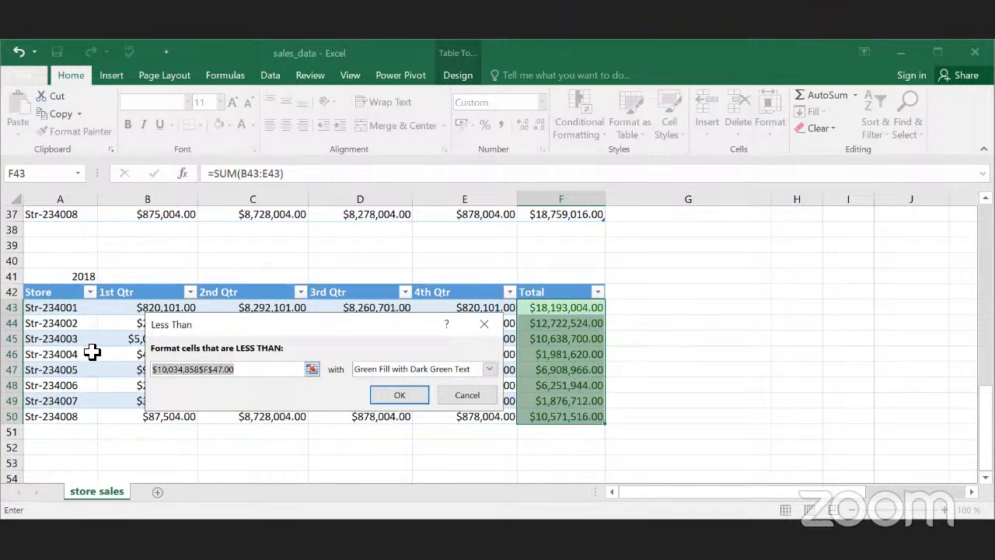
{"action": "key", "text": "BackSpace"}
{"action": "left_click", "coordinate": [562, 389]}
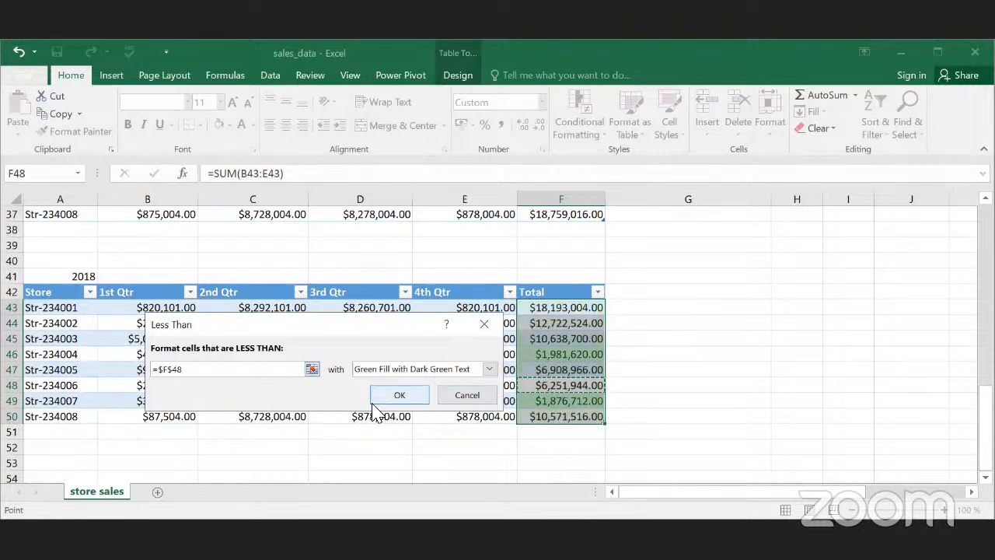
{"action": "left_click", "coordinate": [400, 396]}
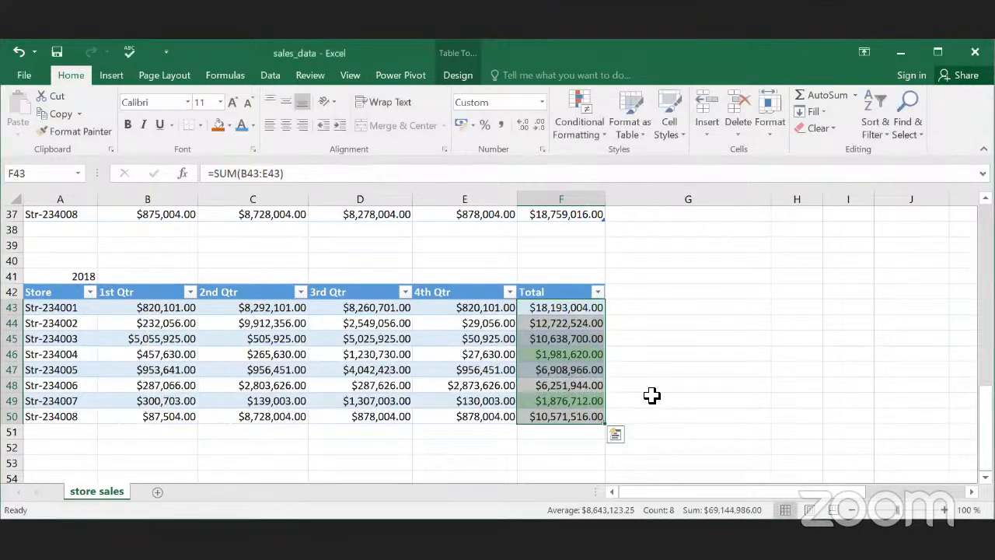
{"action": "left_click", "coordinate": [637, 372]}
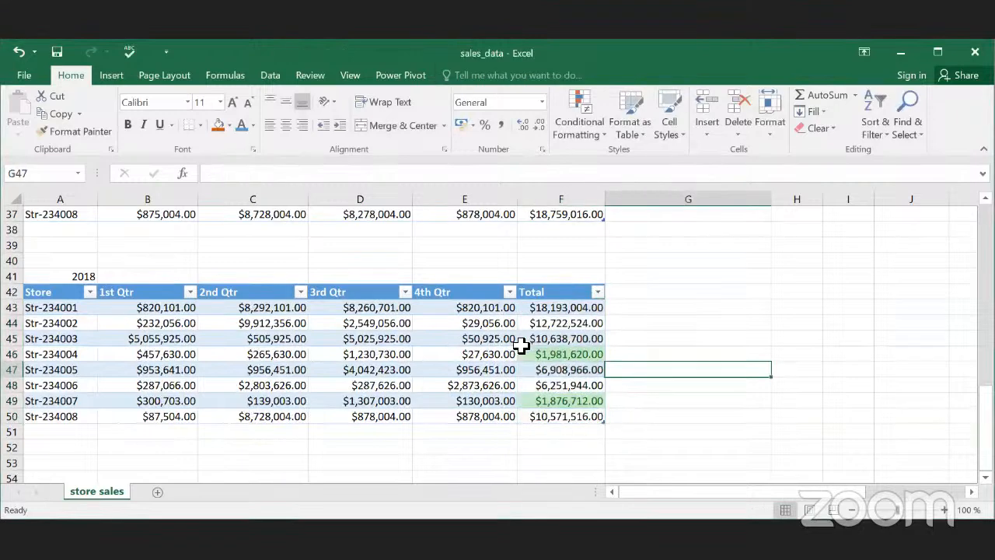
Step: Examine the 2018 totals in F43:F50 to see which values meet the Less Than rule
{"action": "left_click_drag", "start_coordinate": [560, 309], "coordinate": [563, 431]}
{"action": "left_click", "coordinate": [634, 396]}
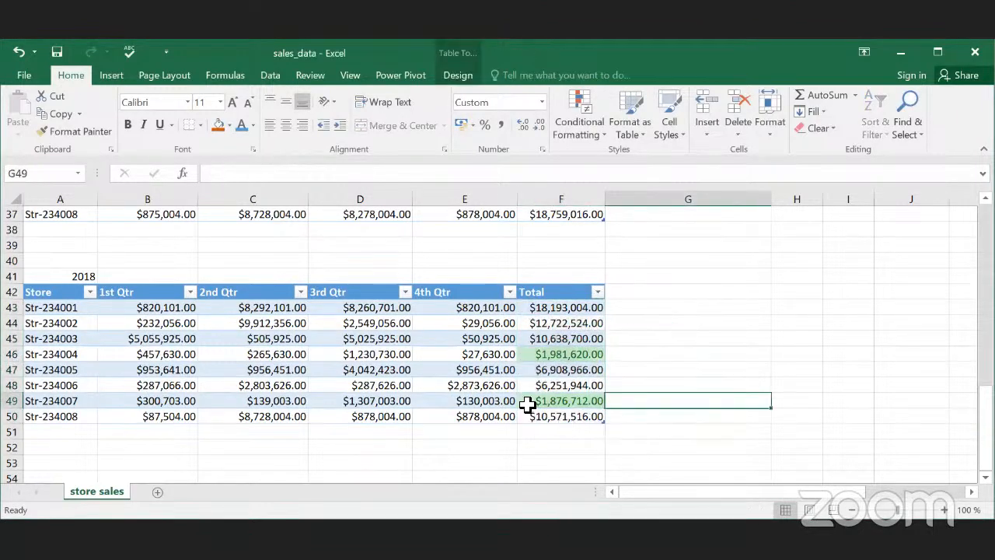
{"action": "left_click_drag", "start_coordinate": [561, 308], "coordinate": [595, 418]}
{"action": "left_click", "coordinate": [635, 430]}
{"action": "left_click", "coordinate": [541, 353]}
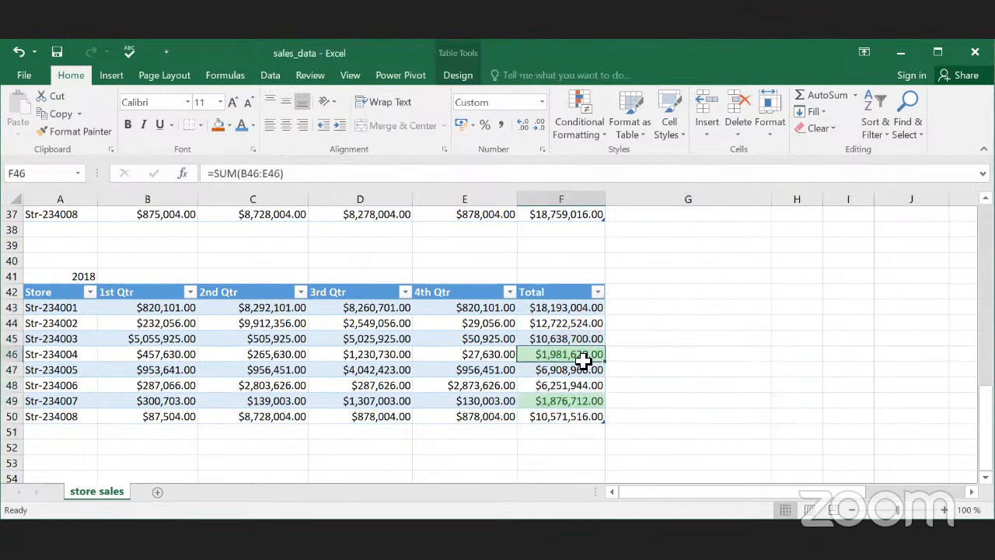
{"action": "left_click", "coordinate": [556, 401]}
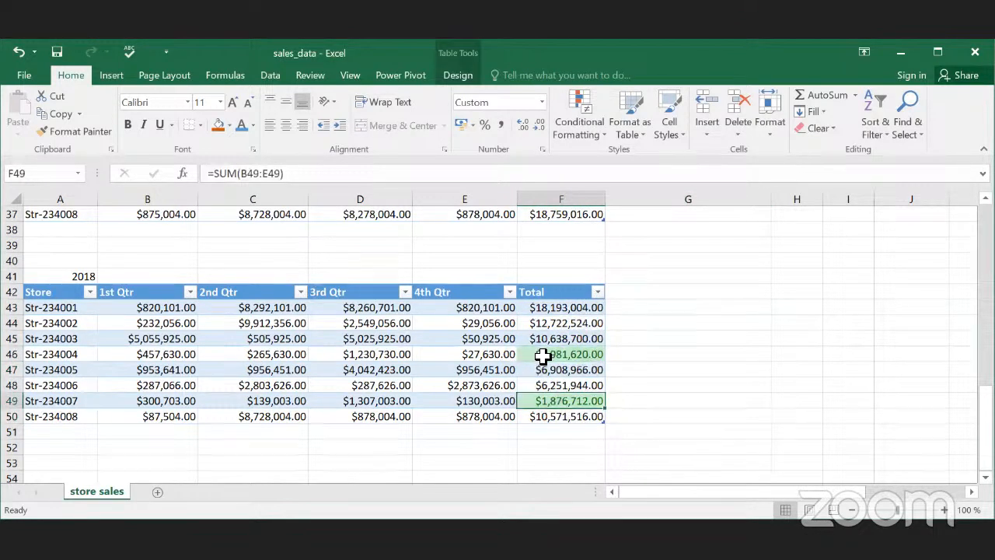
{"action": "left_click", "coordinate": [548, 417]}
{"action": "left_click", "coordinate": [563, 385]}
{"action": "left_click", "coordinate": [566, 369]}
{"action": "left_click", "coordinate": [571, 339]}
{"action": "left_click", "coordinate": [572, 325]}
{"action": "left_click", "coordinate": [573, 311]}
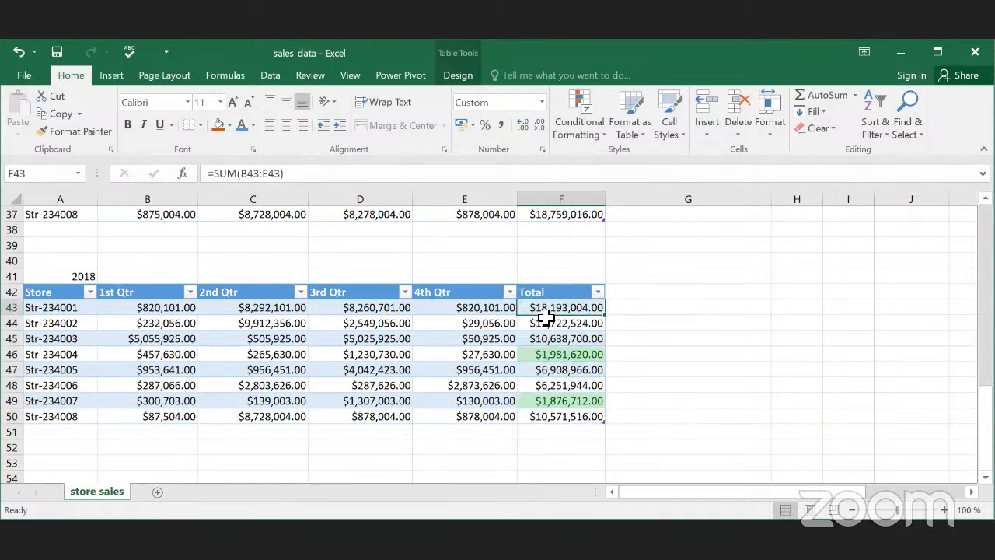
Step: Add a Greater Than rule to the 2018 totals in F43:F50 against cell $F$48, using Light Red Fill with Dark Red Text
{"action": "left_click_drag", "start_coordinate": [551, 309], "coordinate": [555, 418]}
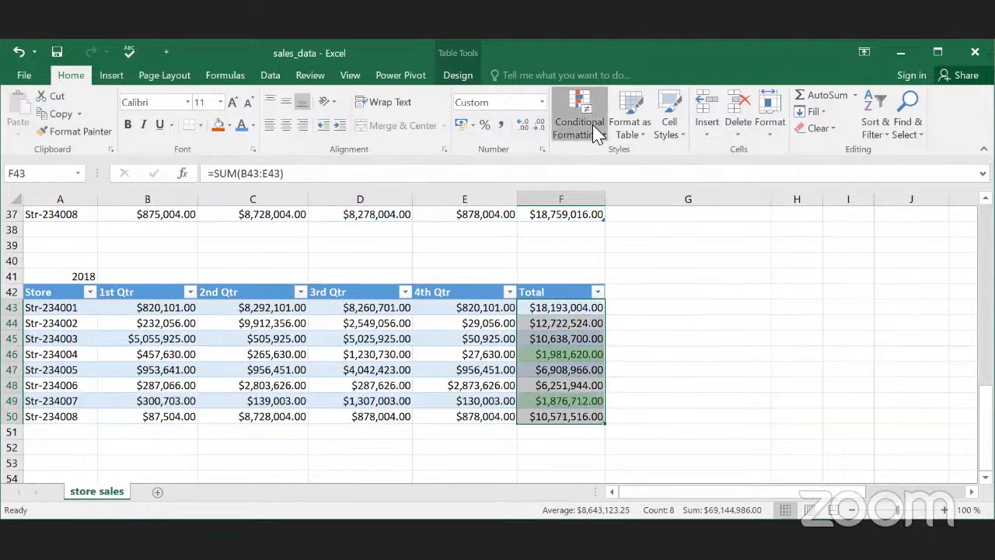
{"action": "left_click", "coordinate": [592, 125]}
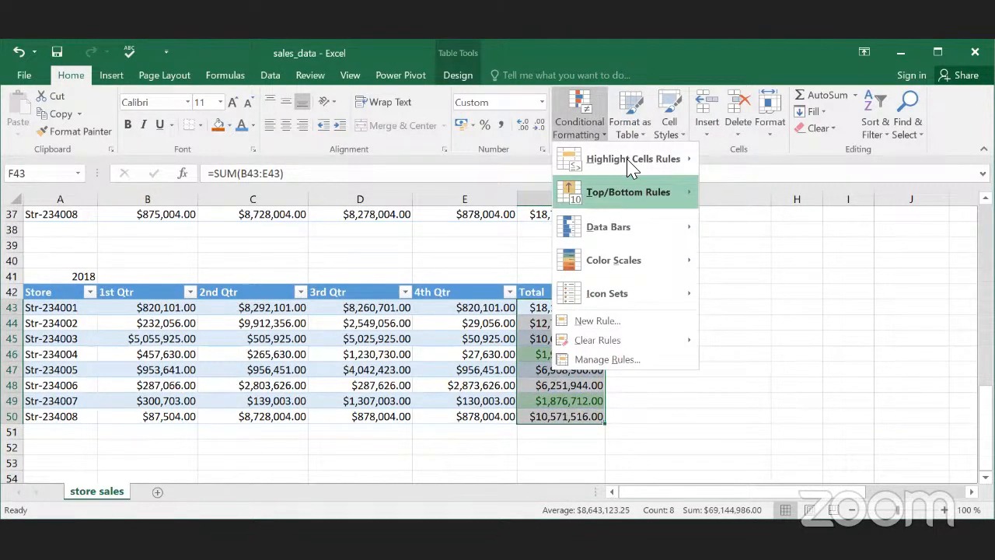
{"action": "mouse_move", "coordinate": [634, 161]}
{"action": "left_click", "coordinate": [762, 160]}
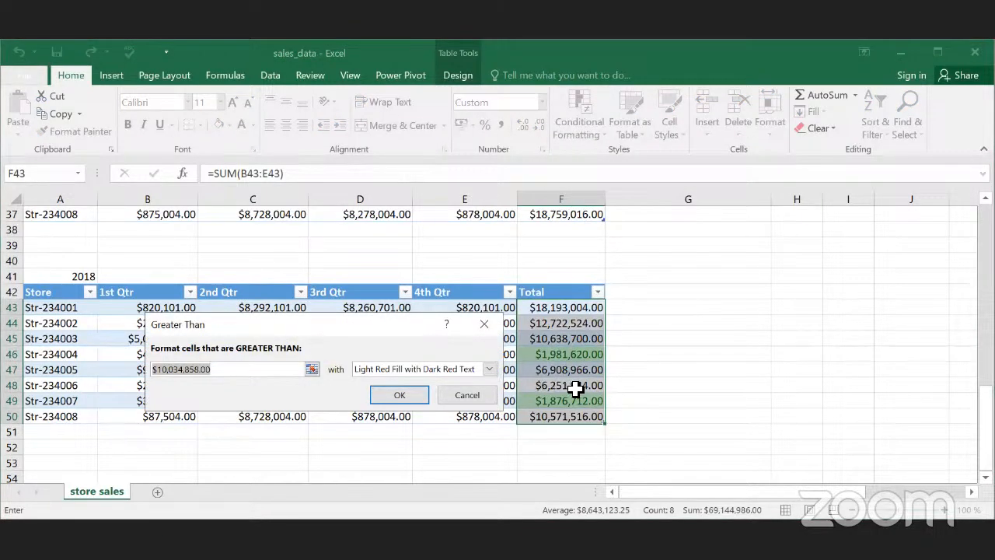
{"action": "left_click", "coordinate": [578, 387]}
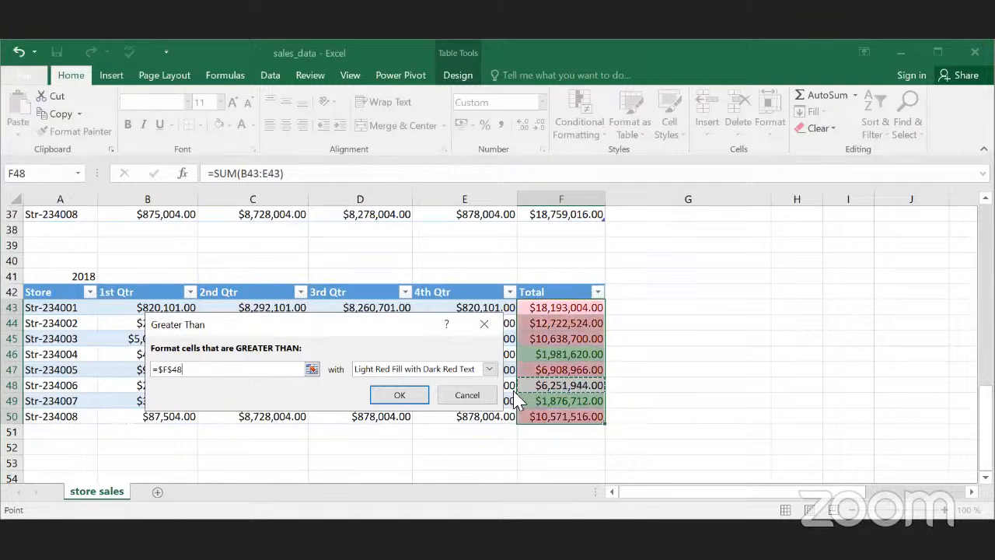
{"action": "left_click", "coordinate": [405, 399]}
{"action": "left_click", "coordinate": [688, 413]}
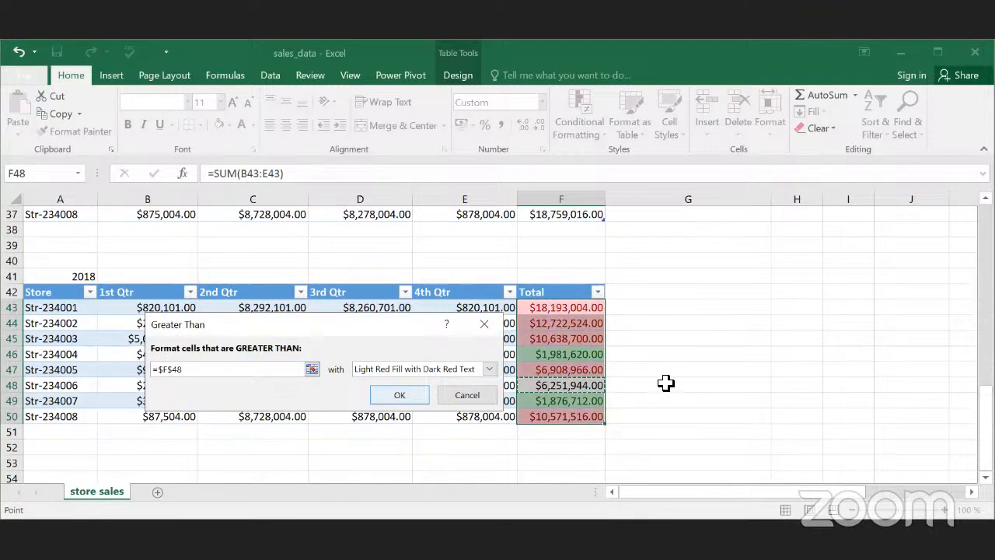
Step: Review the red and green highlighting in the 2018 Total column against the unformatted 2019 totals
{"action": "left_click_drag", "start_coordinate": [592, 449], "coordinate": [568, 414]}
{"action": "left_click", "coordinate": [671, 358]}
{"action": "left_click", "coordinate": [741, 358]}
{"action": "scroll", "coordinate": [626, 308], "scroll_direction": "up", "scroll_amount": 7}
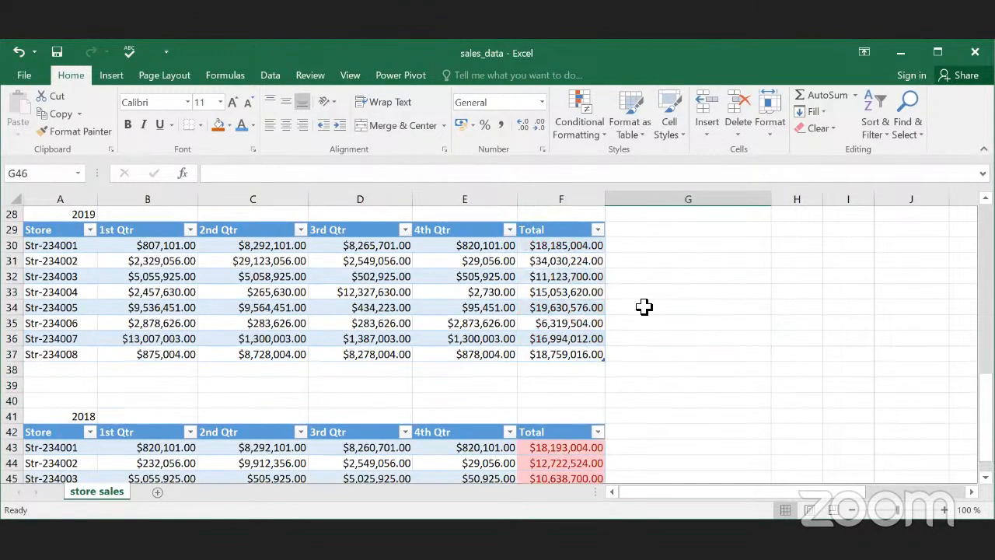
{"action": "scroll", "coordinate": [640, 334], "scroll_direction": "down", "scroll_amount": 4}
{"action": "scroll", "coordinate": [540, 331], "scroll_direction": "down", "scroll_amount": 5}
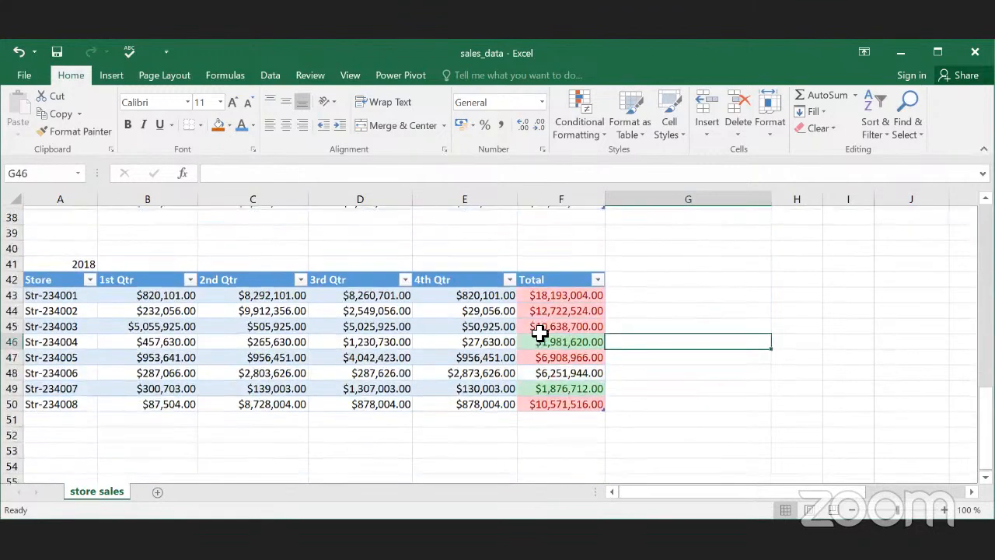
{"action": "scroll", "coordinate": [567, 312], "scroll_direction": "up", "scroll_amount": 2}
{"action": "left_click_drag", "start_coordinate": [566, 308], "coordinate": [578, 413]}
{"action": "left_click", "coordinate": [645, 368]}
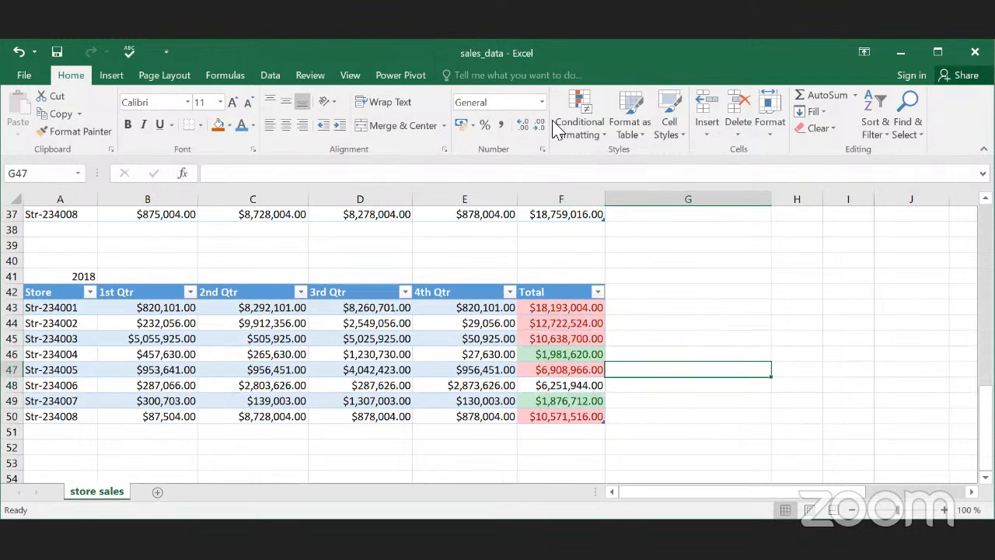
{"action": "left_click", "coordinate": [592, 140]}
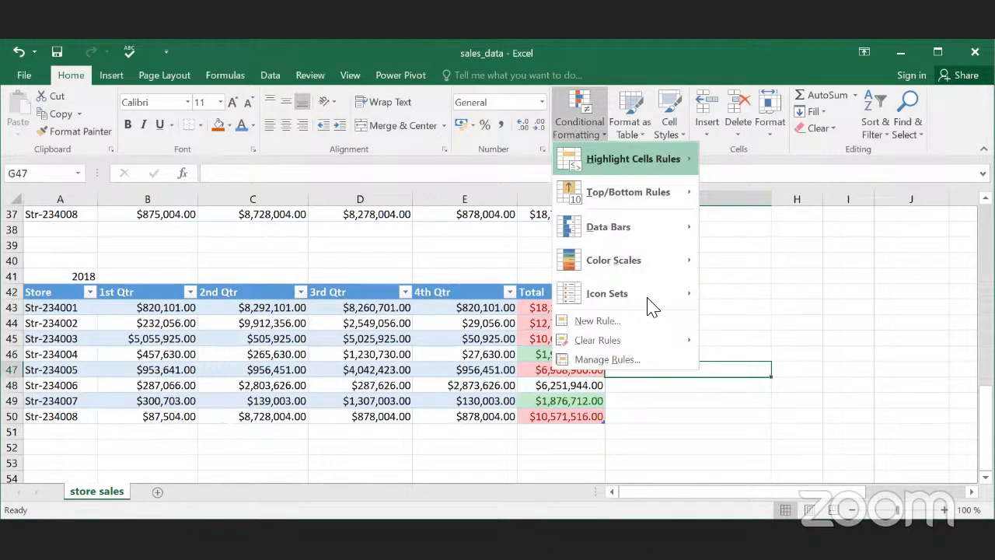
{"action": "mouse_move", "coordinate": [649, 296]}
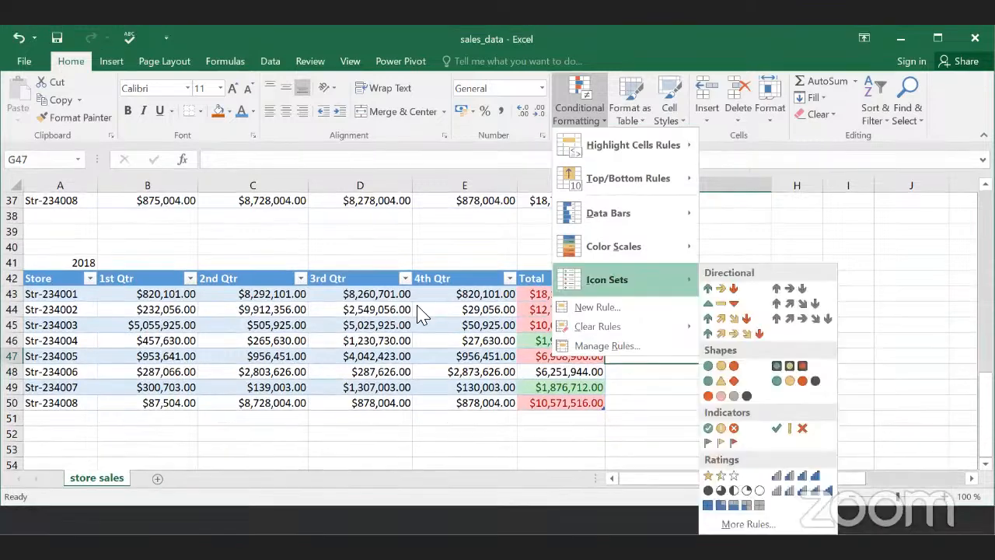
{"action": "left_click", "coordinate": [353, 335]}
{"action": "scroll", "coordinate": [312, 335], "scroll_direction": "up", "scroll_amount": 1}
{"action": "scroll", "coordinate": [147, 303], "scroll_direction": "down", "scroll_amount": 1}
Step: Apply the 3 Flags icon set to the 2018 1st Qtr values in B43:B50
{"action": "left_click_drag", "start_coordinate": [149, 310], "coordinate": [178, 416]}
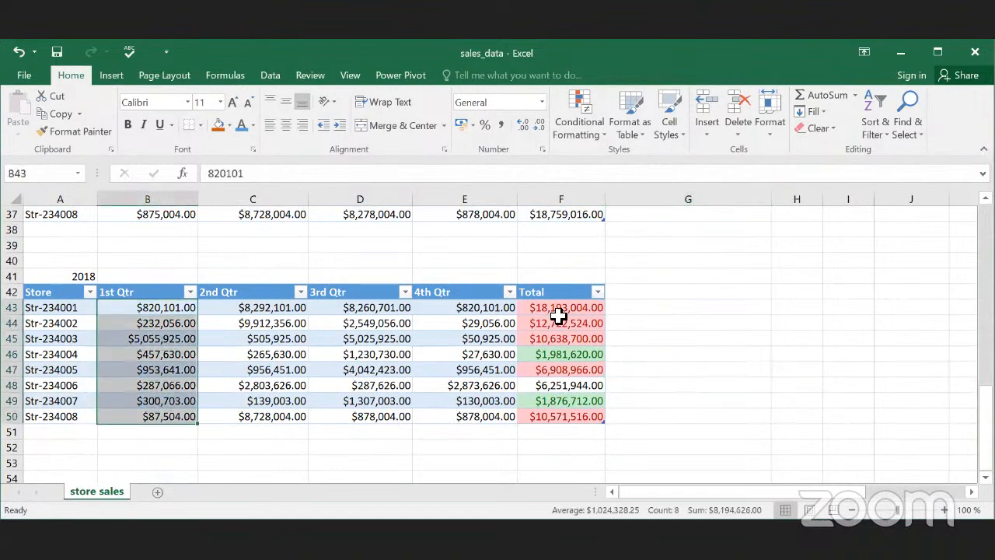
{"action": "left_click", "coordinate": [589, 137]}
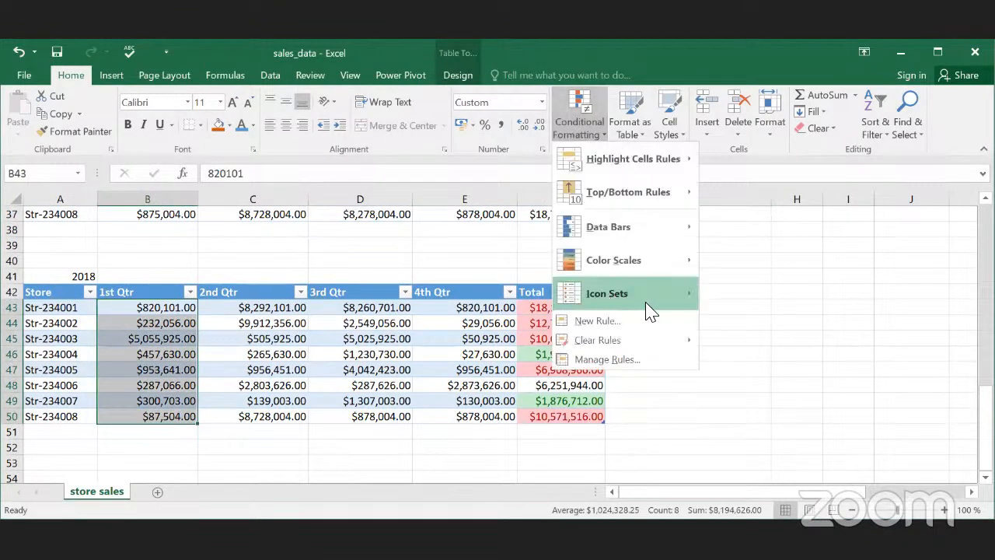
{"action": "mouse_move", "coordinate": [650, 303]}
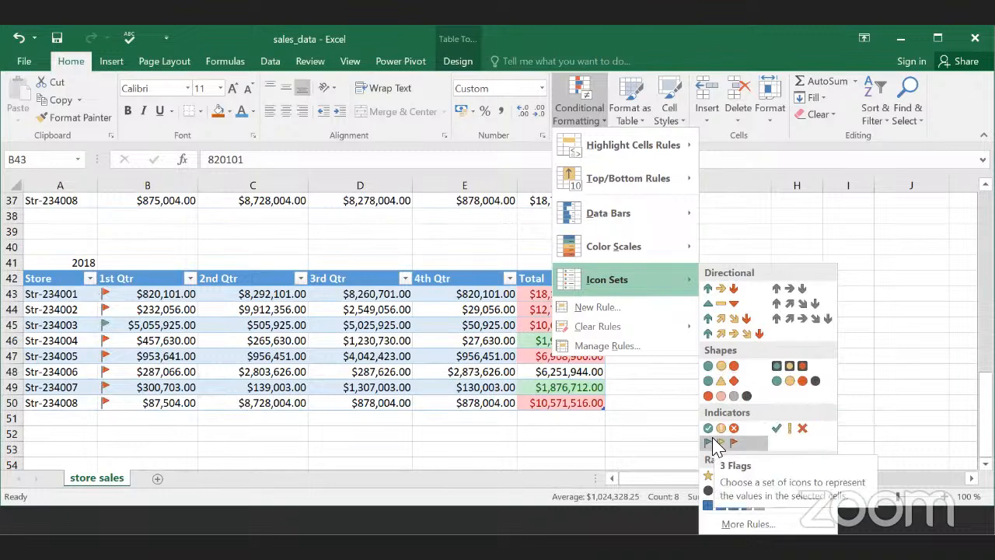
{"action": "left_click", "coordinate": [258, 354]}
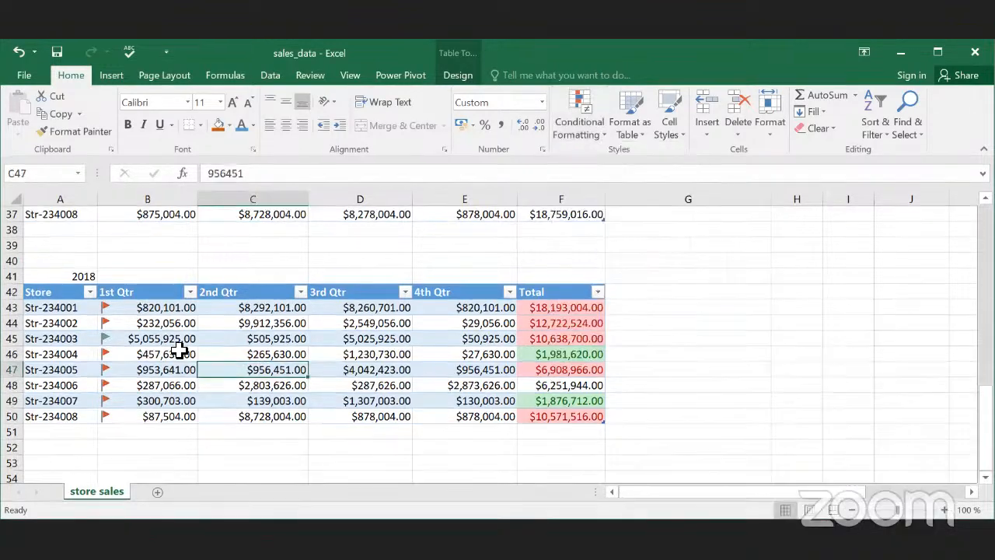
Step: Examine the flag icons against the 2018 1st Qtr values in B43:B50
{"action": "scroll", "coordinate": [178, 332], "scroll_direction": "up", "scroll_amount": 2}
{"action": "scroll", "coordinate": [179, 346], "scroll_direction": "down", "scroll_amount": 1}
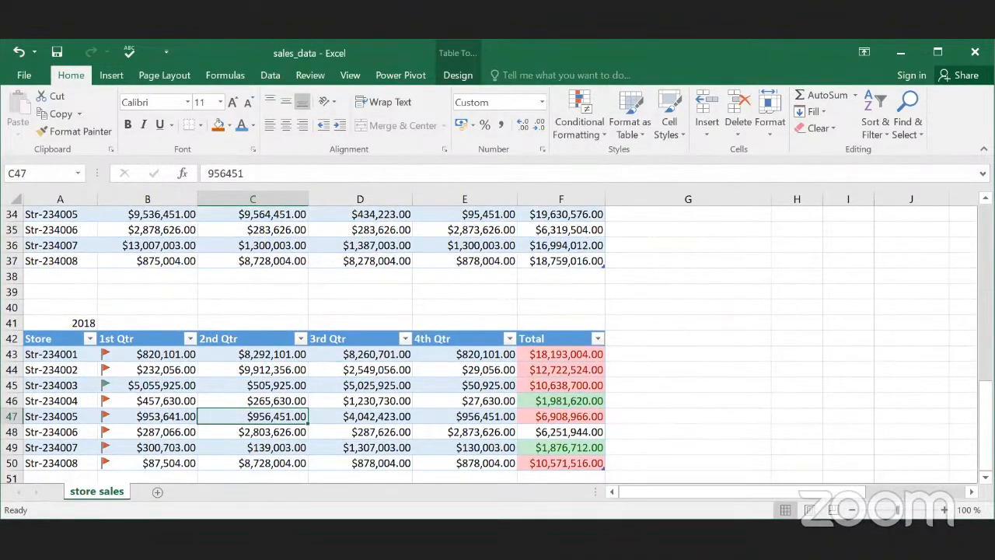
{"action": "left_click", "coordinate": [118, 385]}
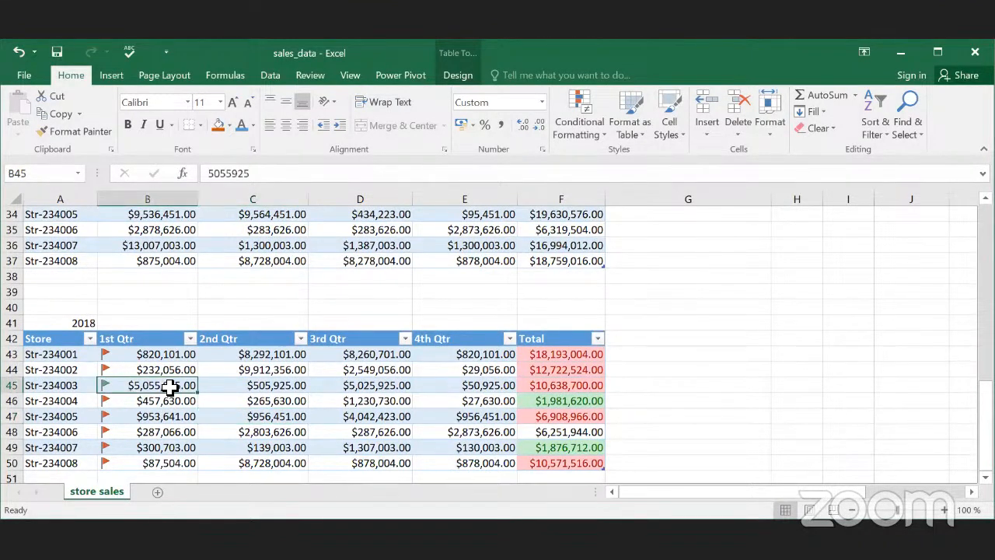
{"action": "left_click", "coordinate": [132, 356]}
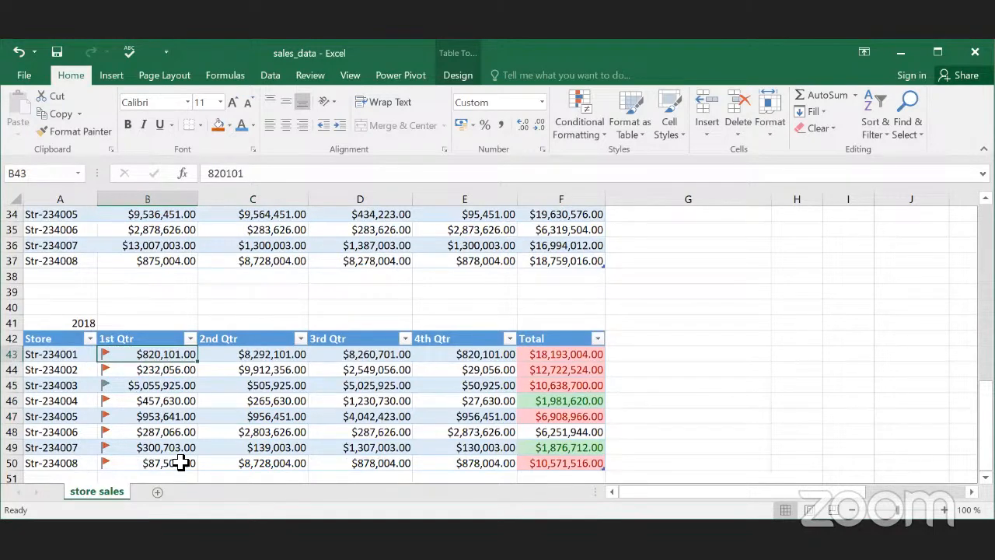
{"action": "left_click", "coordinate": [158, 466]}
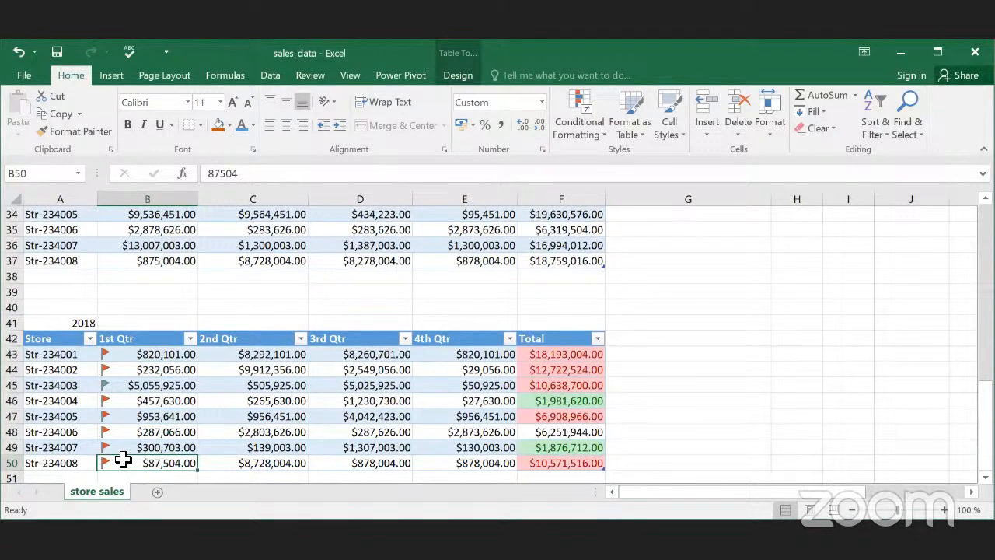
{"action": "left_click_drag", "start_coordinate": [129, 357], "coordinate": [143, 465]}
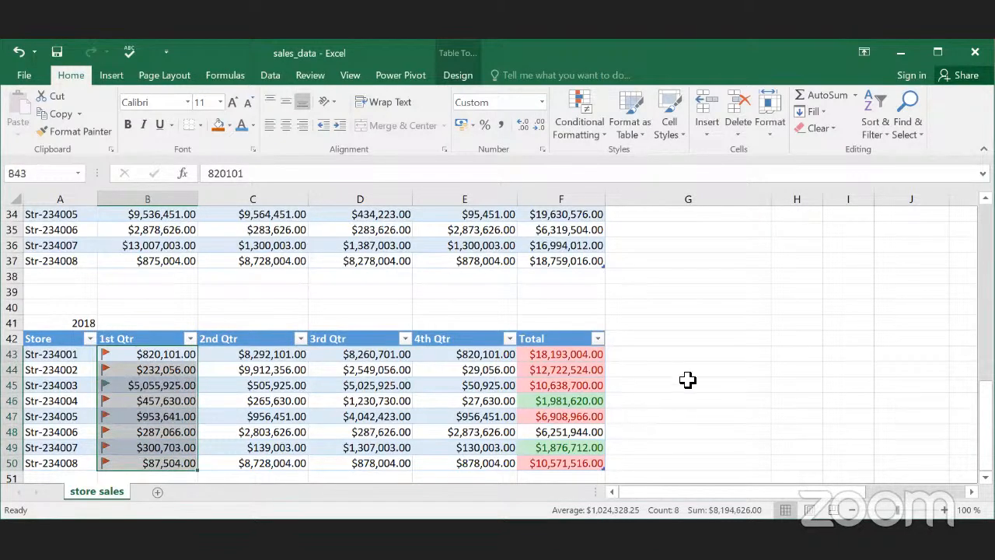
{"action": "left_click", "coordinate": [265, 433]}
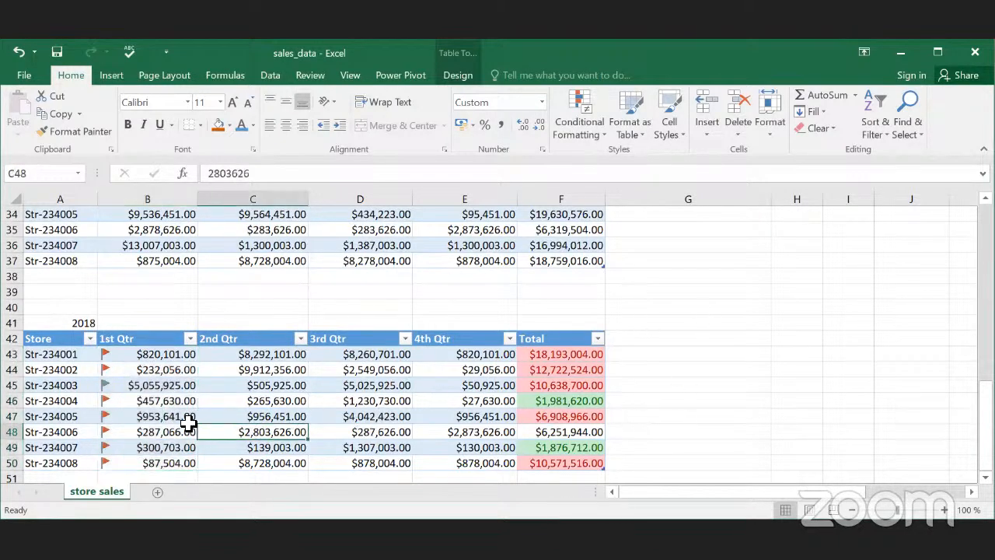
Step: Apply the unrimmed 3 Traffic Lights icon set to the 2019 3rd Qtr values in D30:D37
{"action": "scroll", "coordinate": [252, 410], "scroll_direction": "up", "scroll_amount": 3}
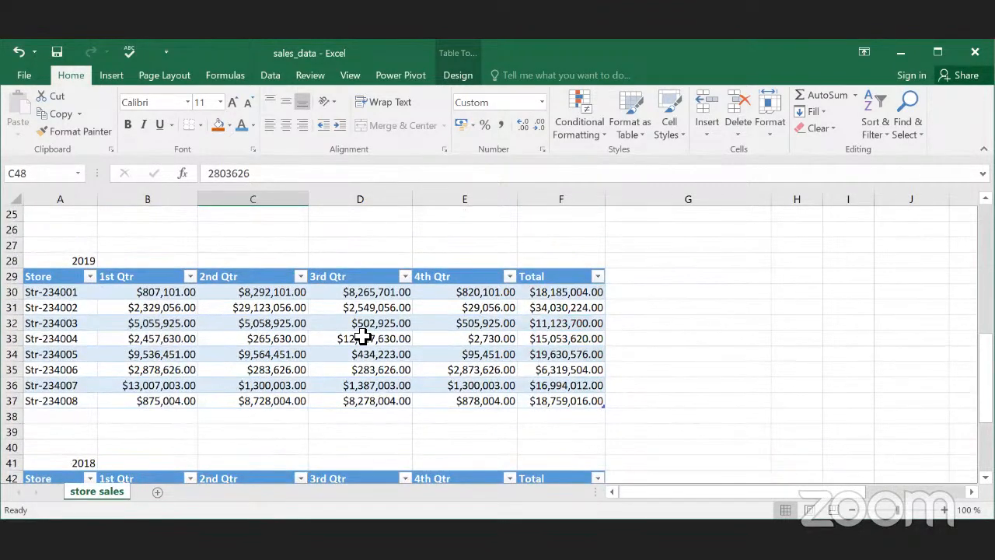
{"action": "left_click_drag", "start_coordinate": [372, 297], "coordinate": [389, 400]}
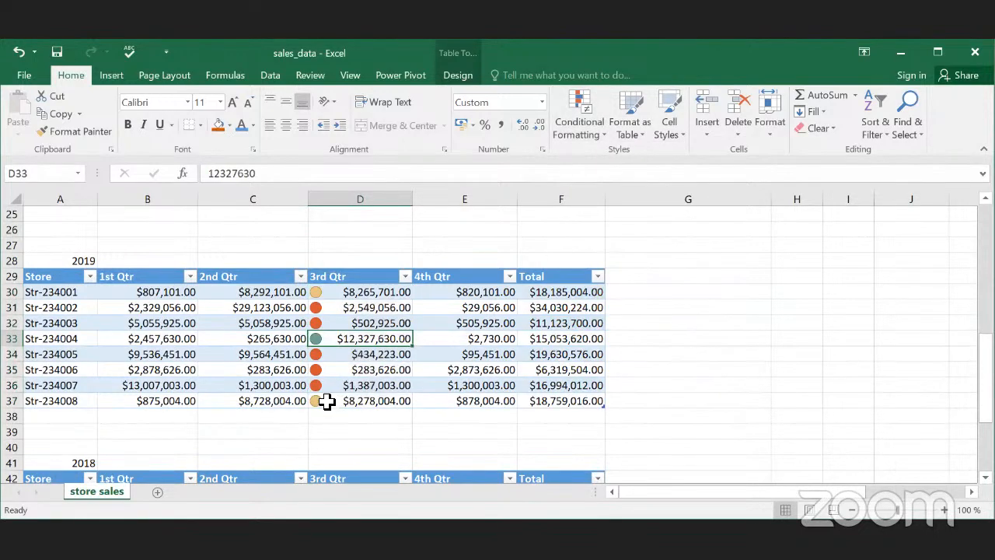
{"action": "left_click", "coordinate": [387, 402]}
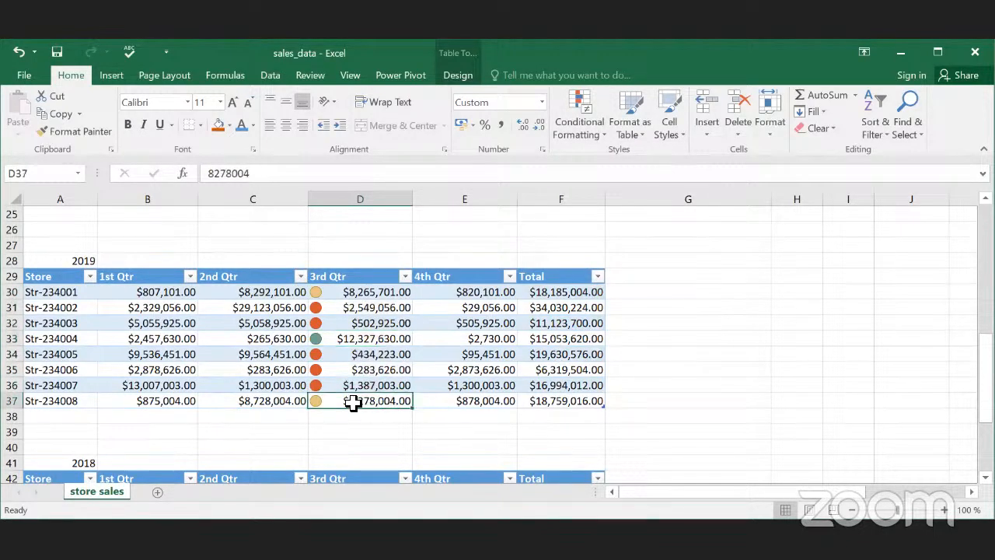
Step: Review the traffic-light icons in the 2019 3rd Qtr column and the formatting of the 2020 and 2021 tables
{"action": "left_click", "coordinate": [366, 339]}
{"action": "left_click", "coordinate": [359, 291]}
{"action": "left_click_drag", "start_coordinate": [383, 424], "coordinate": [371, 287]}
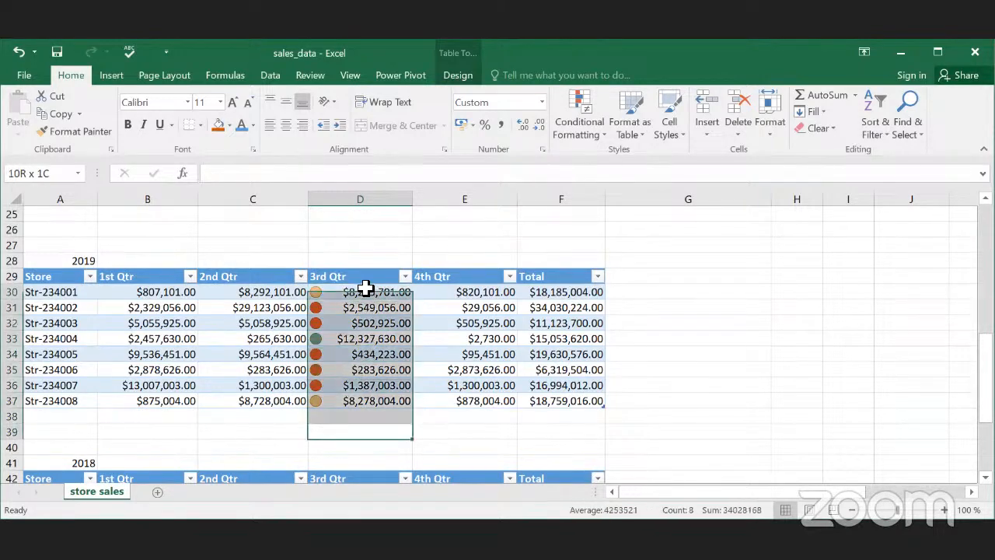
{"action": "left_click", "coordinate": [394, 352]}
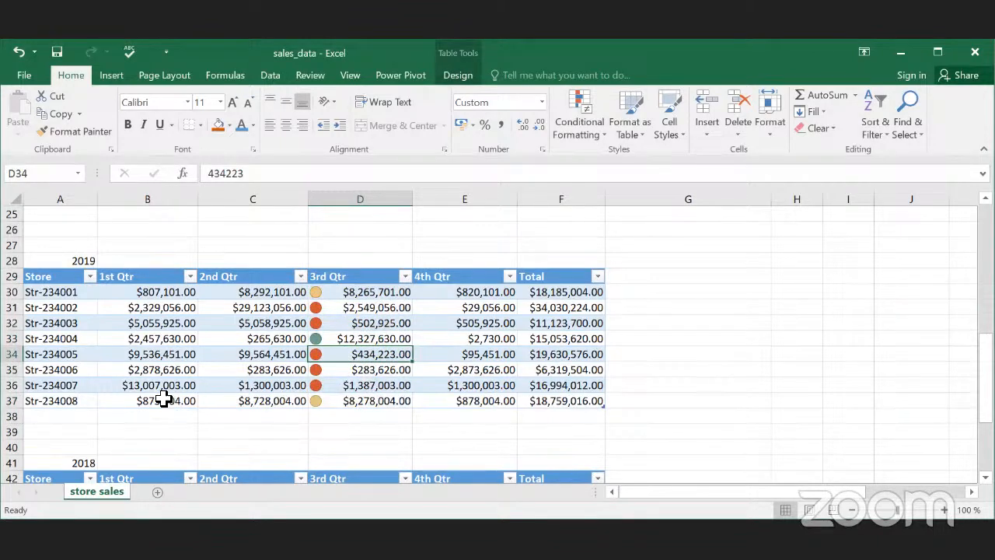
{"action": "left_click_drag", "start_coordinate": [147, 292], "coordinate": [565, 398]}
{"action": "left_click", "coordinate": [549, 401]}
{"action": "scroll", "coordinate": [442, 372], "scroll_direction": "up", "scroll_amount": 3}
{"action": "scroll", "coordinate": [443, 382], "scroll_direction": "up", "scroll_amount": 5}
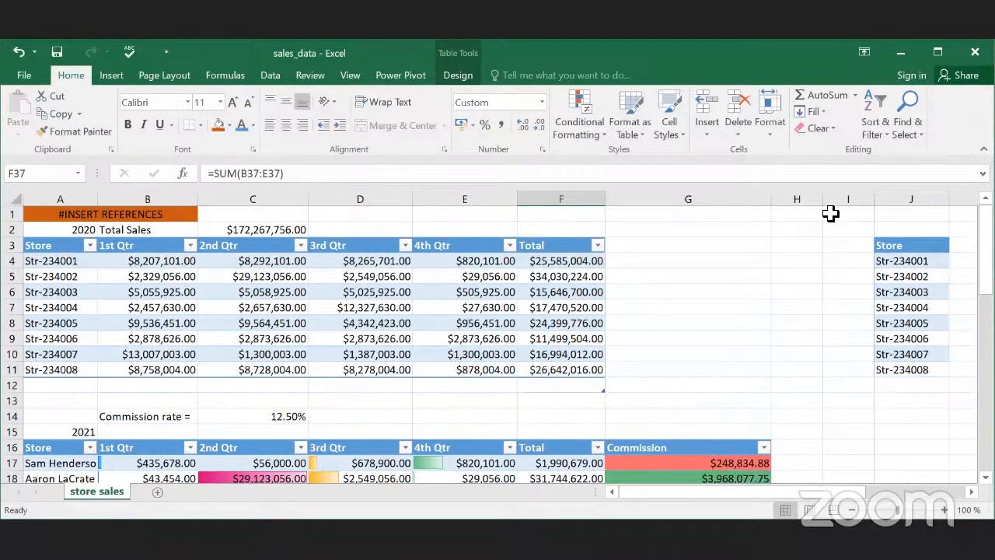
{"action": "scroll", "coordinate": [455, 354], "scroll_direction": "down", "scroll_amount": 5}
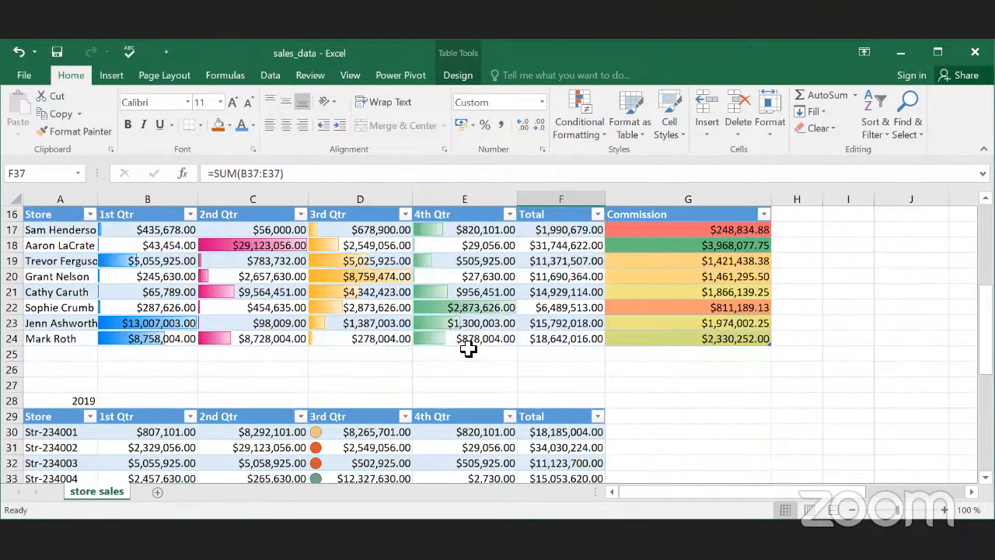
{"action": "scroll", "coordinate": [456, 360], "scroll_direction": "down", "scroll_amount": 2}
Step: Apply the circled 3 Symbols icon set to the 2019 4th Qtr values in E30:E37
{"action": "left_click", "coordinate": [381, 338]}
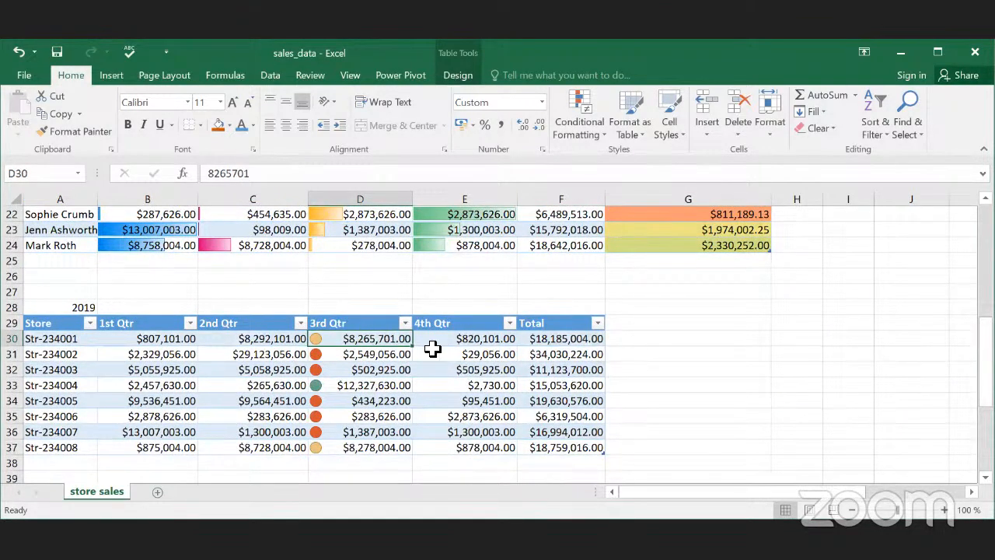
{"action": "left_click_drag", "start_coordinate": [490, 339], "coordinate": [513, 391]}
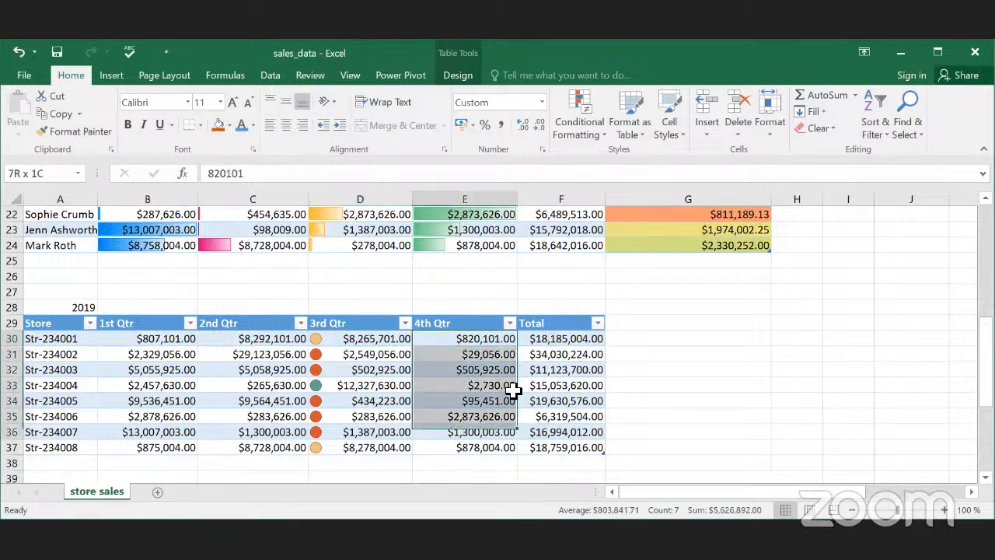
{"action": "left_click", "coordinate": [595, 139]}
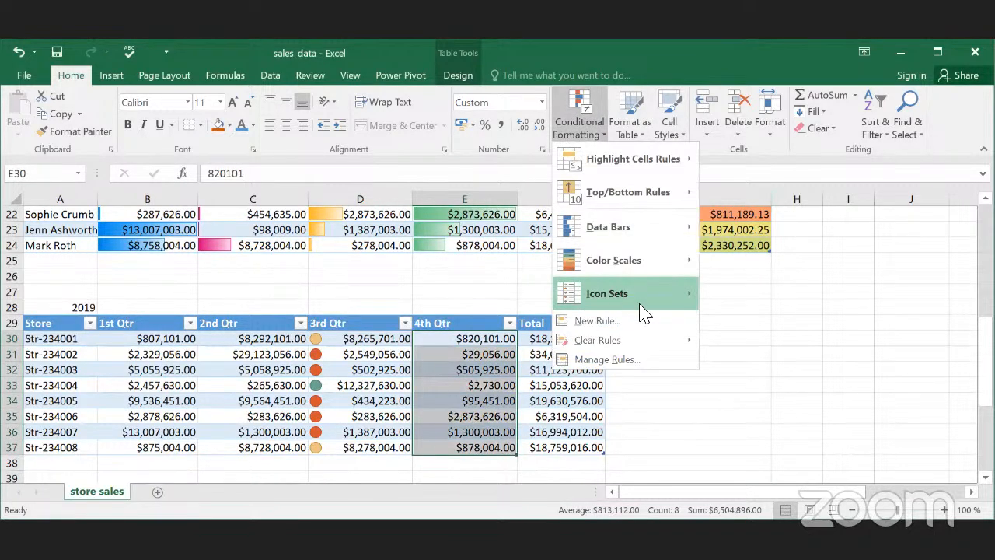
{"action": "mouse_move", "coordinate": [640, 304]}
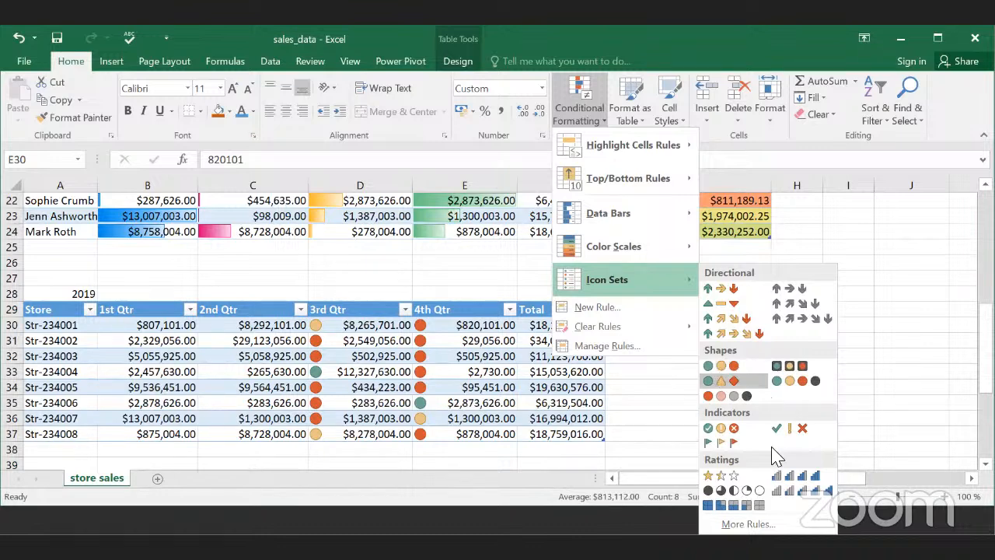
{"action": "left_click", "coordinate": [744, 430]}
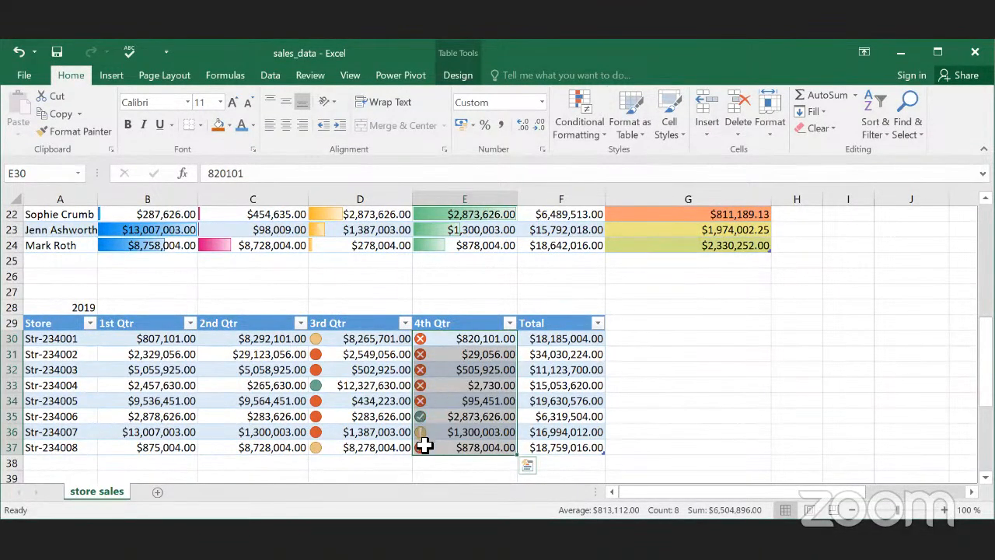
Step: Examine which 2019 4th Qtr values in E30:E37 carry the check, exclamation and cross symbols
{"action": "left_click", "coordinate": [423, 416]}
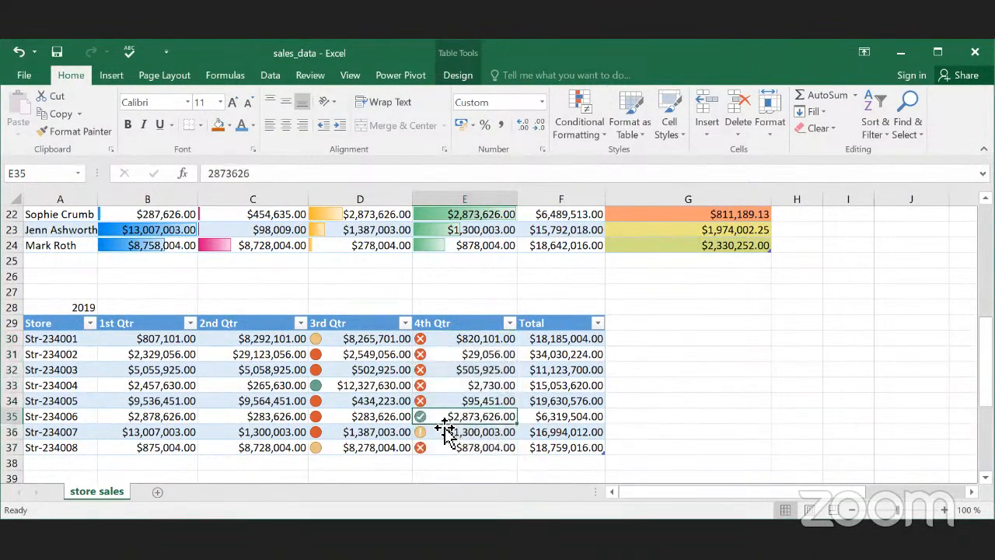
{"action": "left_click", "coordinate": [457, 435]}
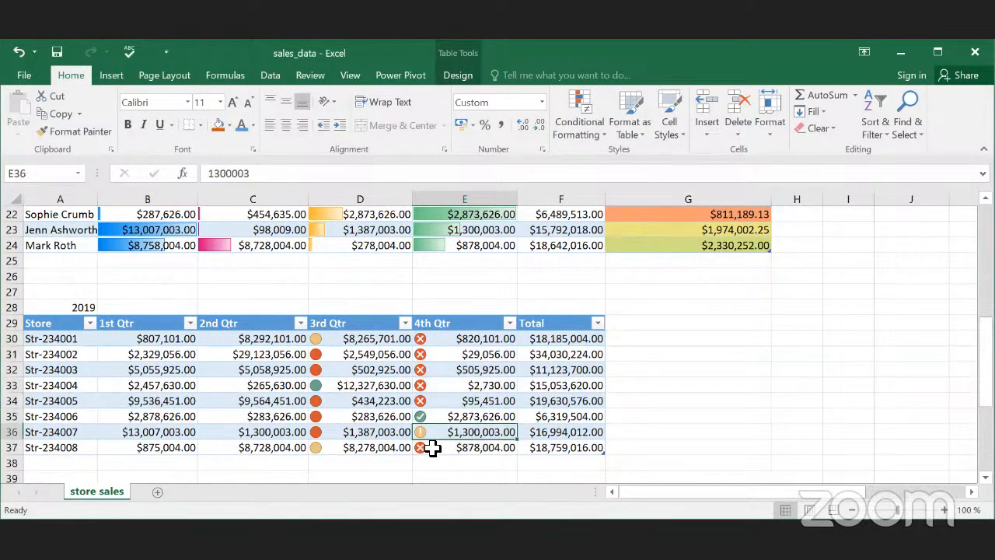
{"action": "left_click_drag", "start_coordinate": [438, 449], "coordinate": [451, 332]}
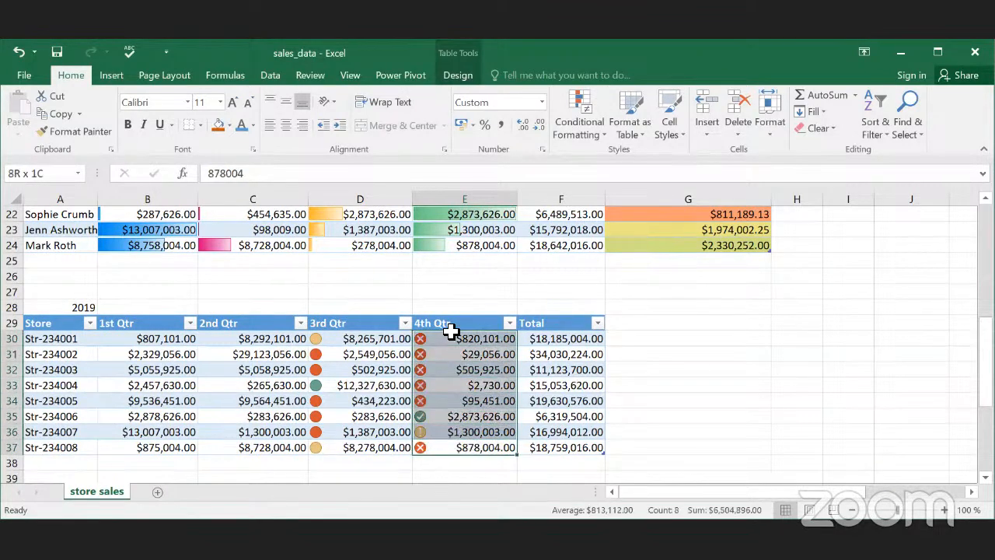
{"action": "left_click", "coordinate": [451, 382]}
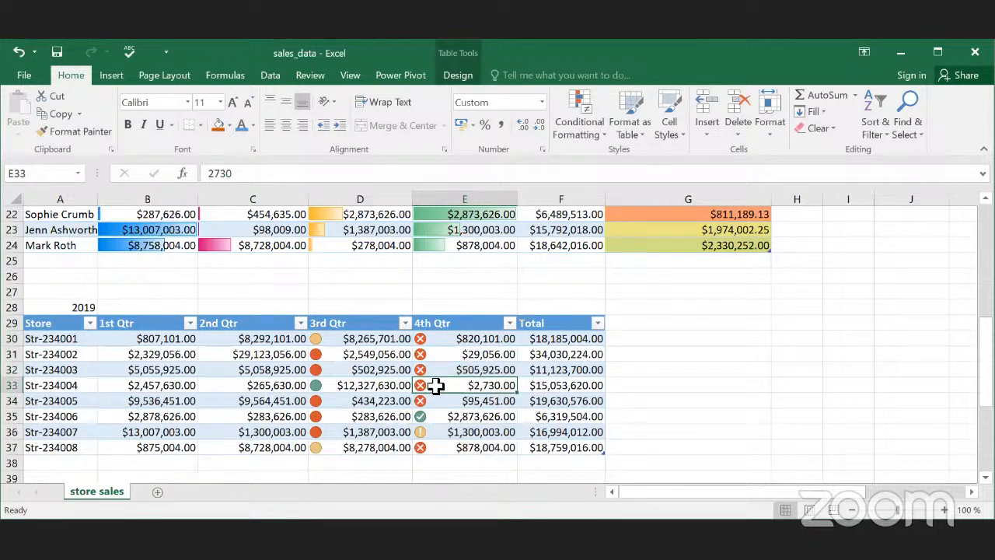
{"action": "left_click_drag", "start_coordinate": [444, 337], "coordinate": [462, 440]}
{"action": "left_click", "coordinate": [460, 447]}
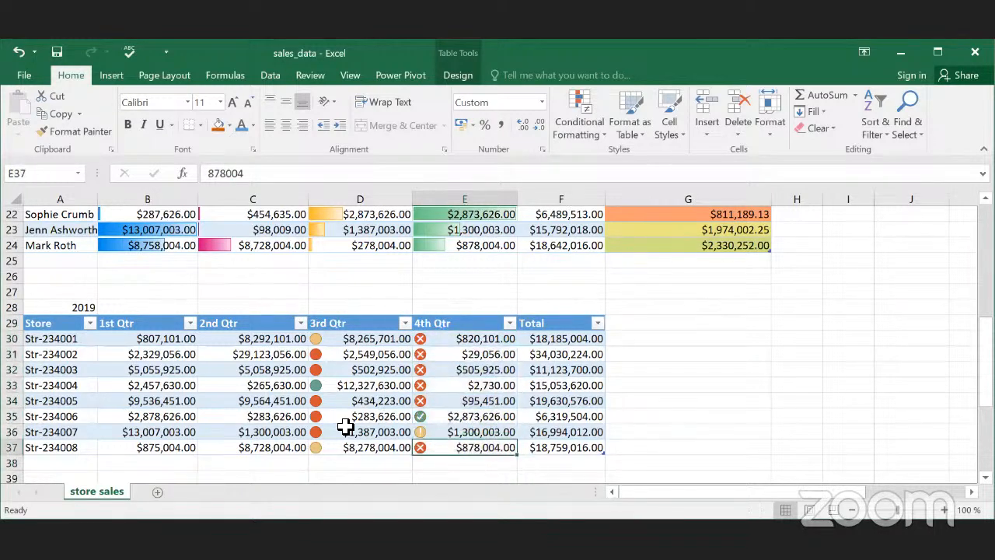
{"action": "left_click", "coordinate": [471, 418]}
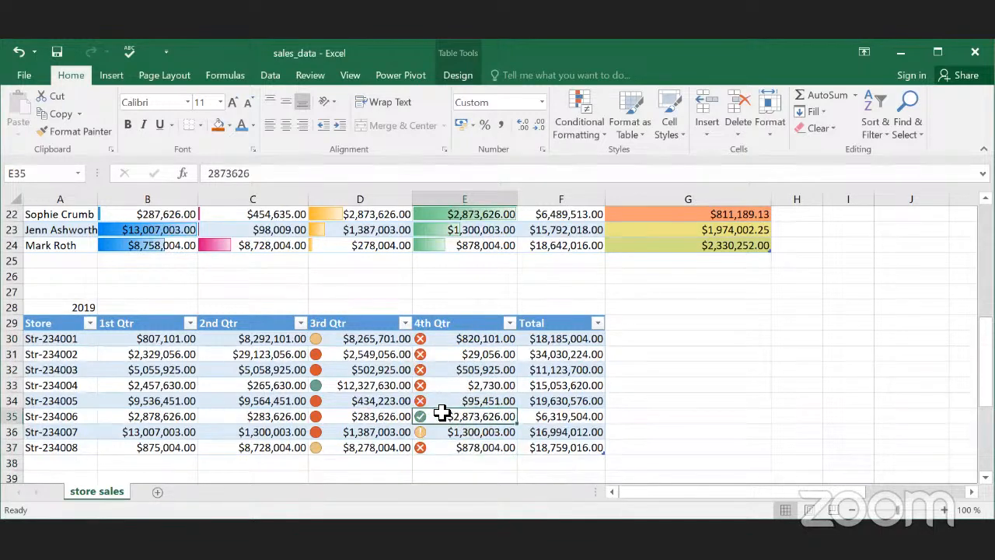
{"action": "mouse_move", "coordinate": [444, 403]}
{"action": "left_mouse_down"}
{"action": "mouse_move", "coordinate": [447, 342]}
{"action": "mouse_move", "coordinate": [440, 392]}
{"action": "left_mouse_up"}
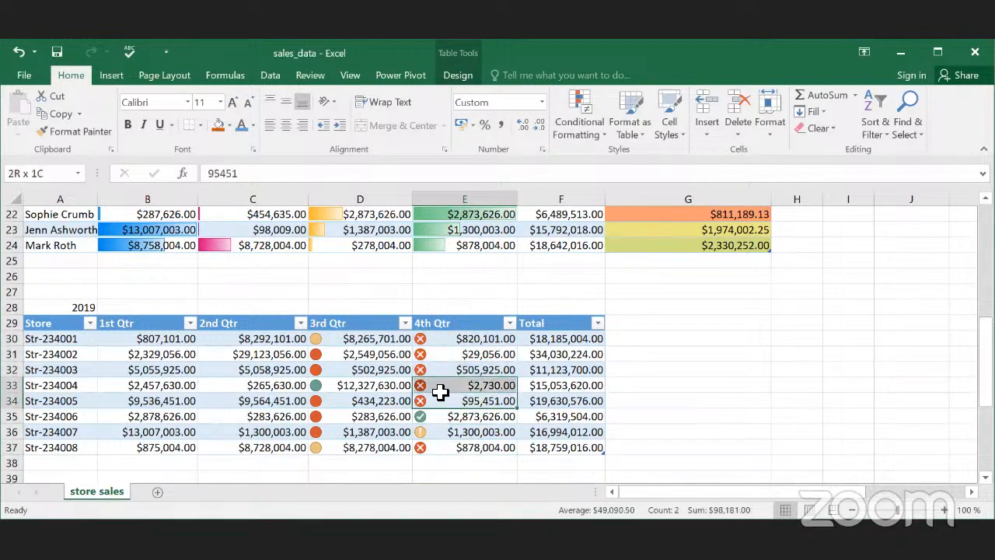
{"action": "left_click", "coordinate": [451, 445]}
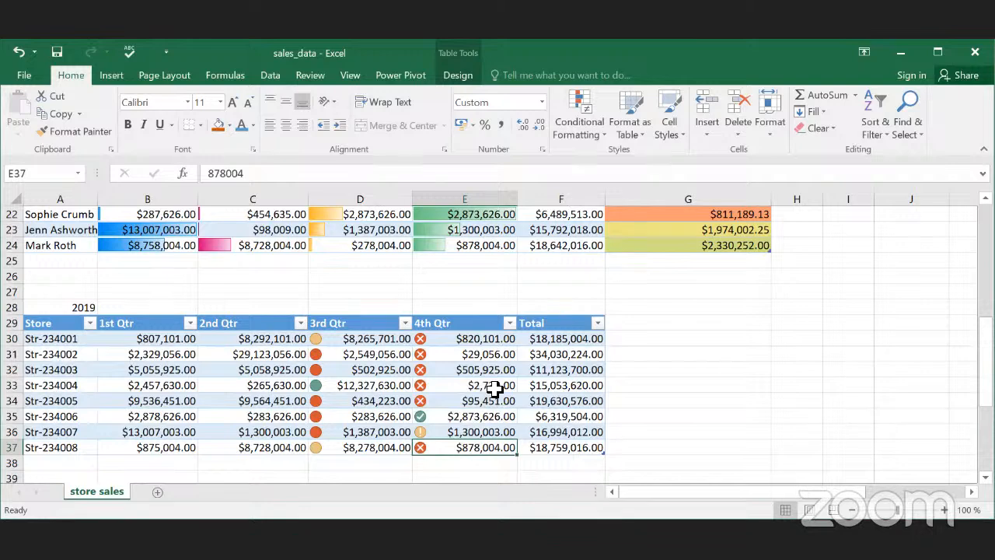
Step: Close the sales_data workbook, saving its changes
{"action": "scroll", "coordinate": [490, 392], "scroll_direction": "down", "scroll_amount": 8}
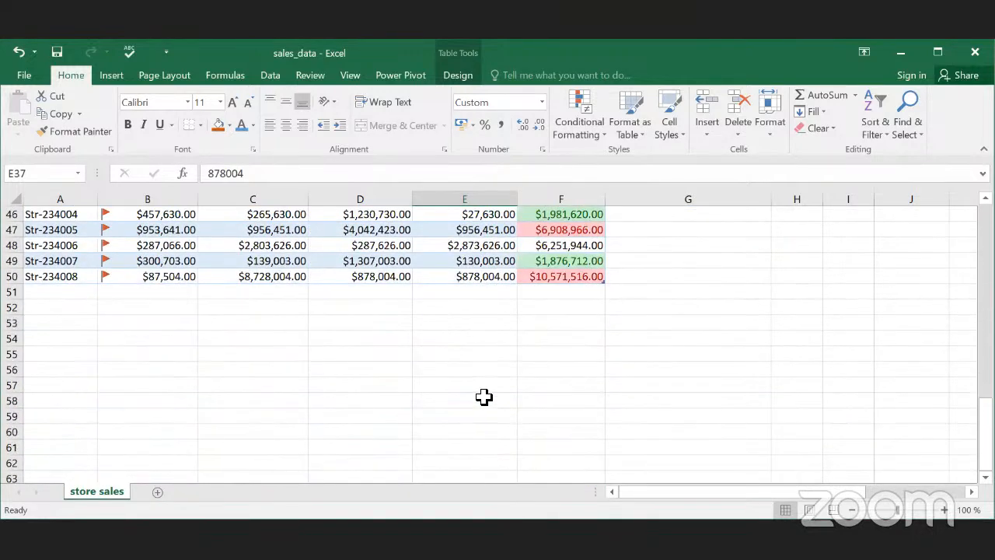
{"action": "scroll", "coordinate": [488, 384], "scroll_direction": "up", "scroll_amount": 7}
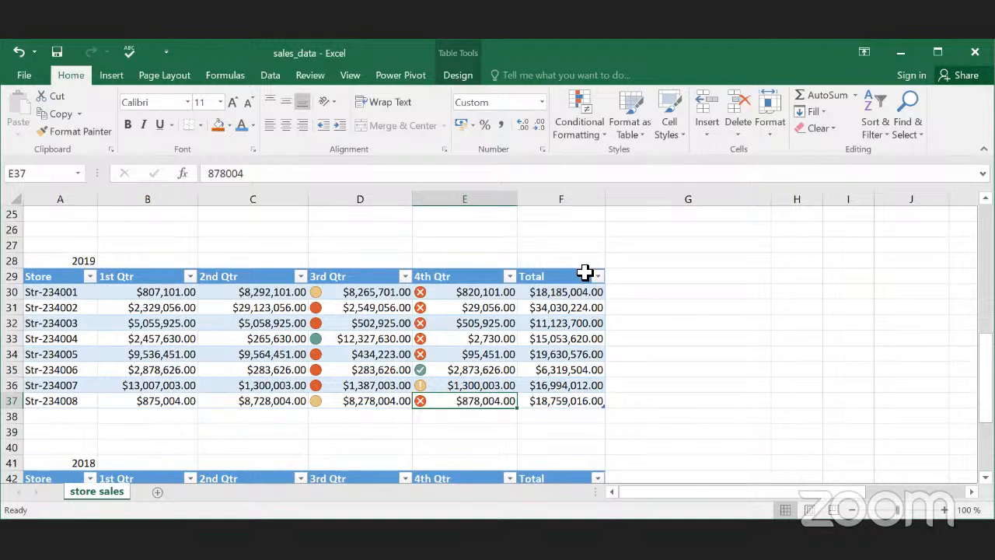
{"action": "left_click", "coordinate": [975, 52]}
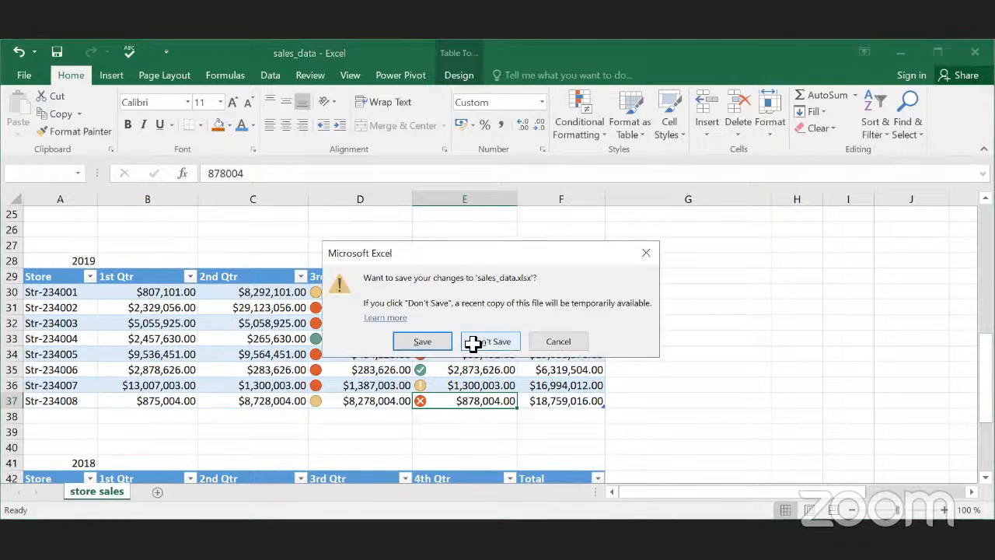
{"action": "left_click", "coordinate": [424, 341]}
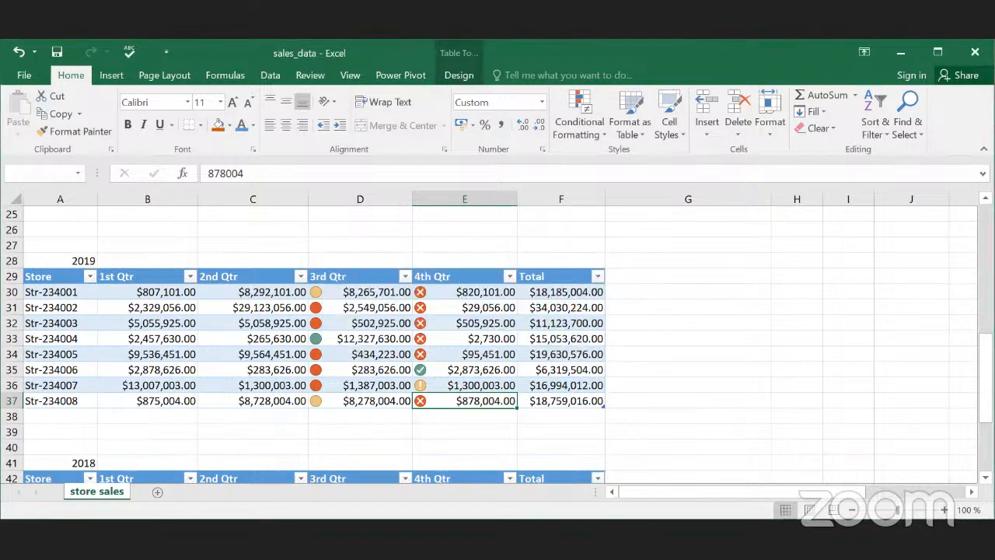
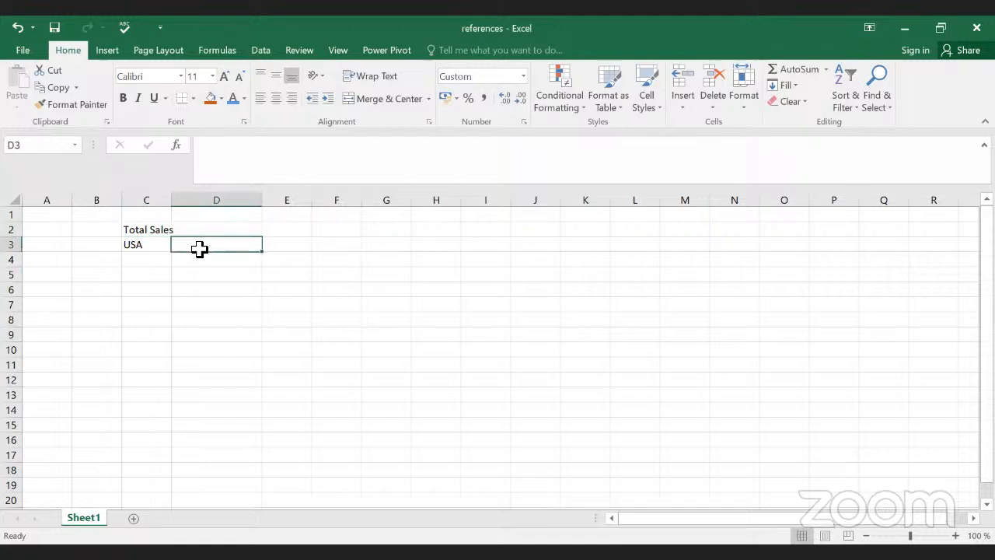
Step: Examine the Total Sales and USA entries in C2:D3 of the references workbook
{"action": "left_click", "coordinate": [150, 242]}
{"action": "left_click", "coordinate": [152, 230]}
{"action": "left_click_drag", "start_coordinate": [190, 233], "coordinate": [254, 249]}
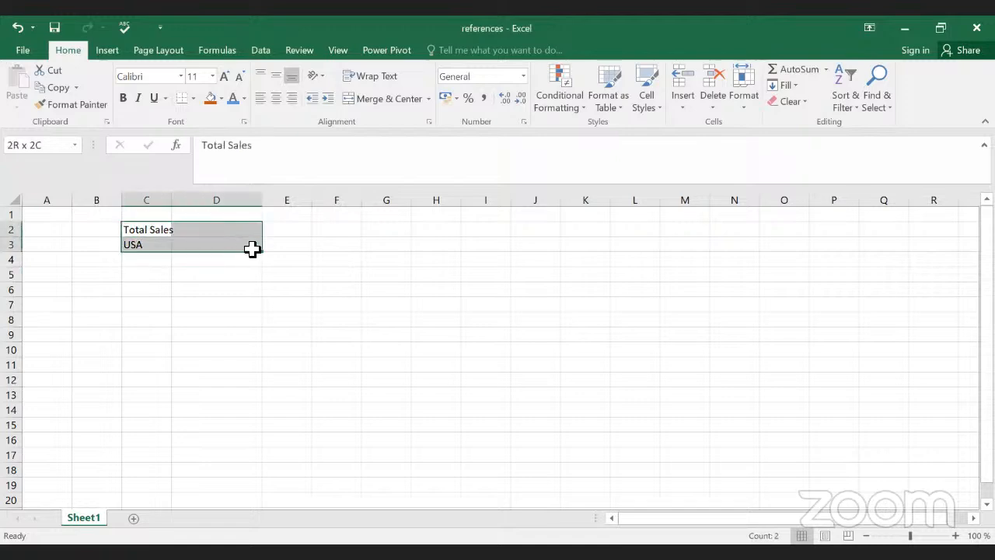
{"action": "left_click", "coordinate": [258, 247]}
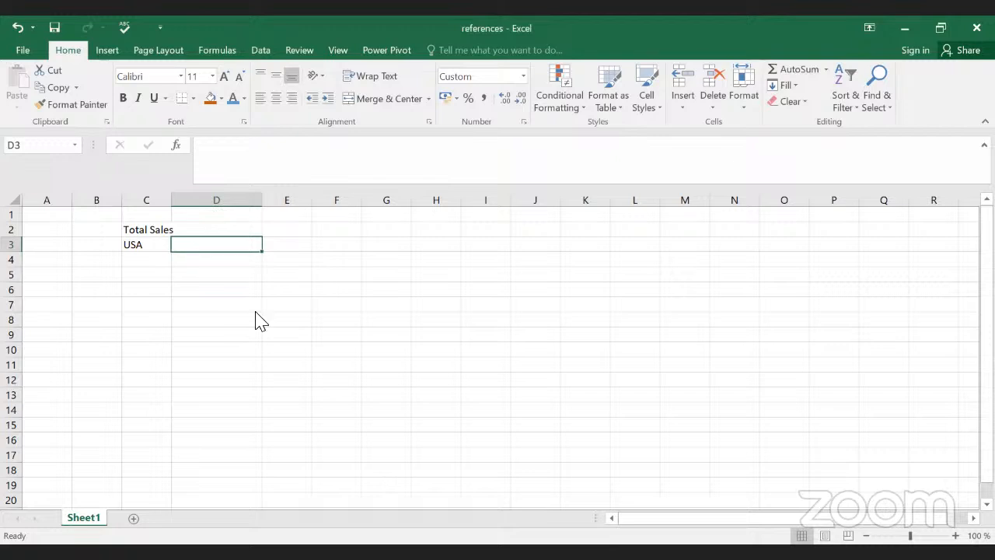
Step: Switch to the refWkb workbook and examine its table of item codes, prices, quantities and sales in A2:D9
{"action": "key", "text": "alt+Tab"}
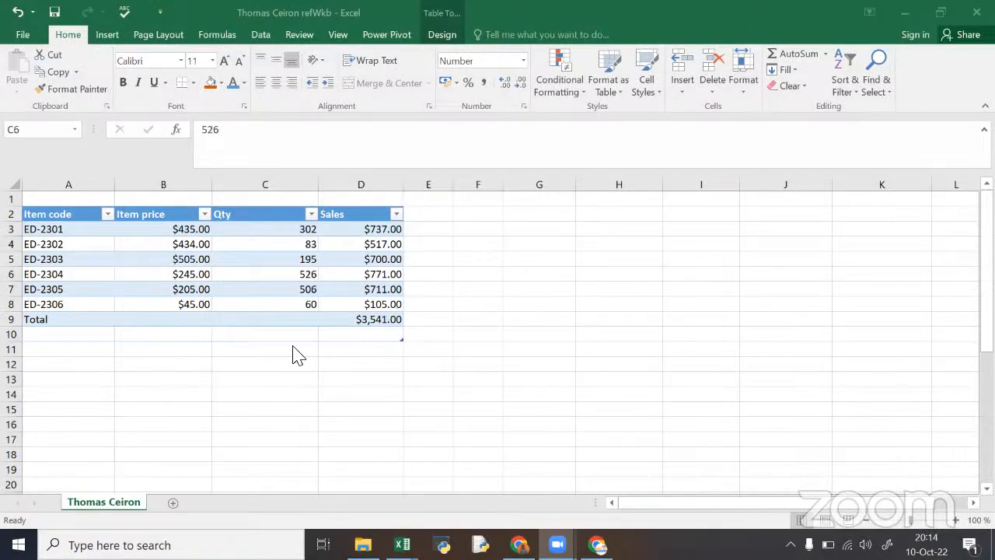
{"action": "left_click", "coordinate": [451, 354]}
{"action": "left_click", "coordinate": [289, 293]}
{"action": "left_click_drag", "start_coordinate": [436, 362], "coordinate": [65, 224]}
{"action": "left_click", "coordinate": [418, 349]}
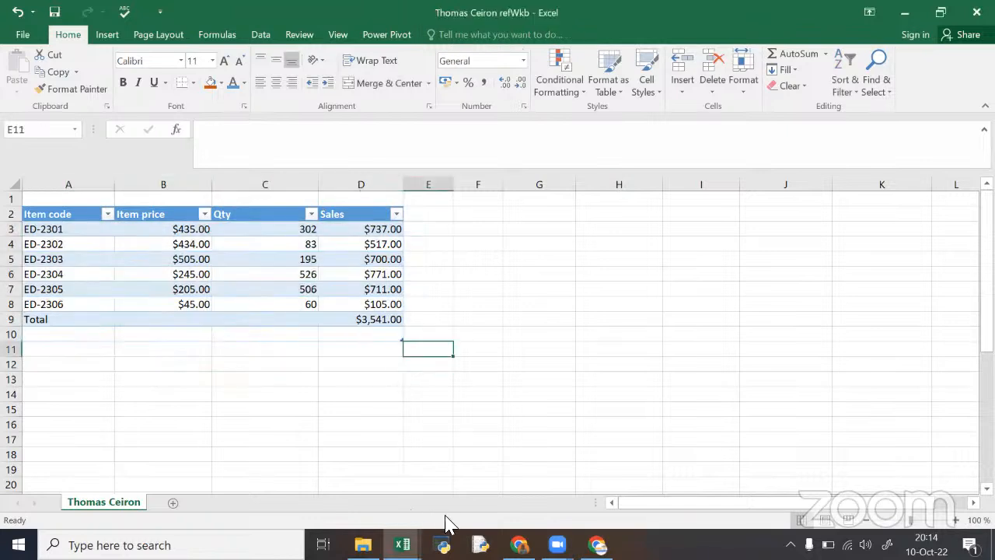
Step: Switch through the other two refWkb workbooks and examine their tables of item codes, prices, quantities and sales
{"action": "left_click", "coordinate": [403, 545]}
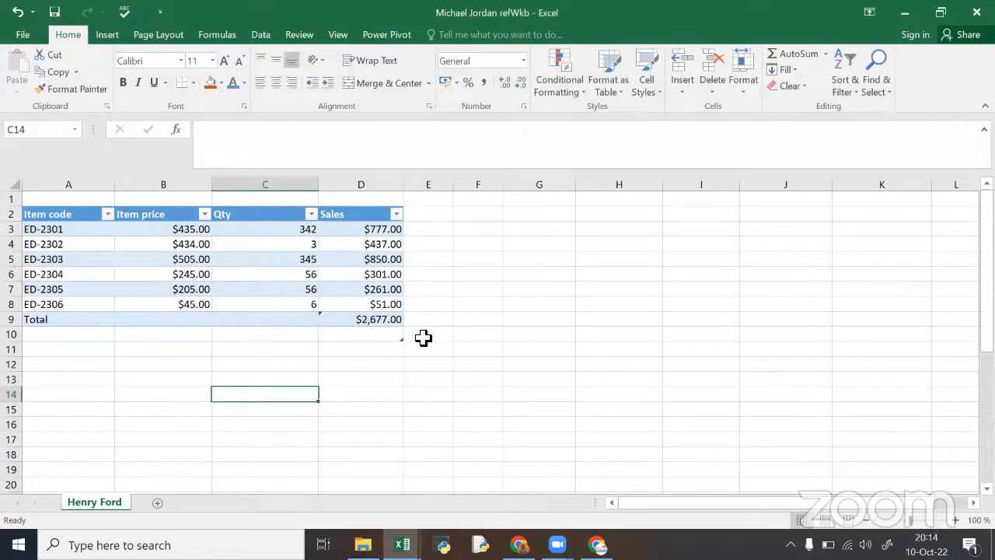
{"action": "left_click", "coordinate": [424, 337]}
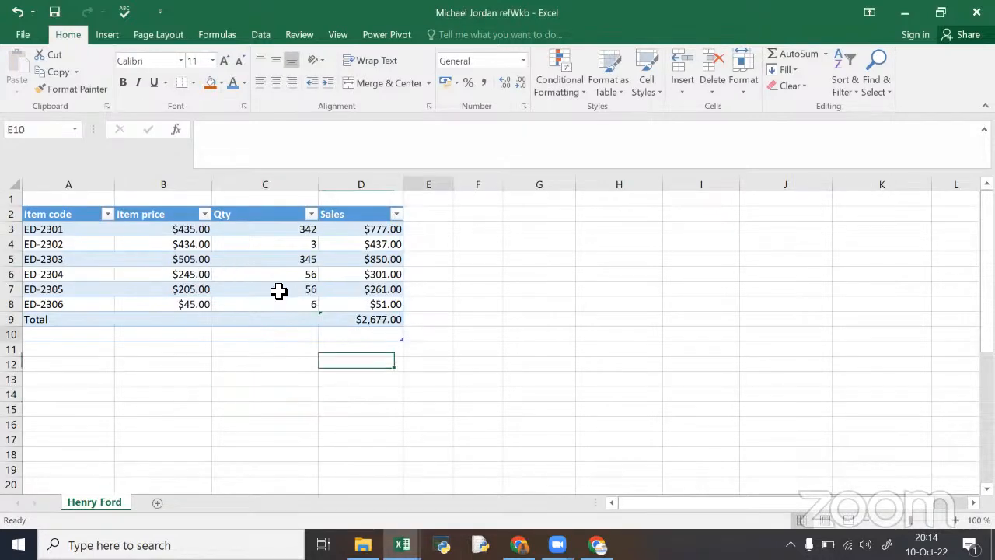
{"action": "left_click_drag", "start_coordinate": [280, 290], "coordinate": [66, 216]}
{"action": "left_click", "coordinate": [402, 397]}
{"action": "left_click", "coordinate": [403, 546]}
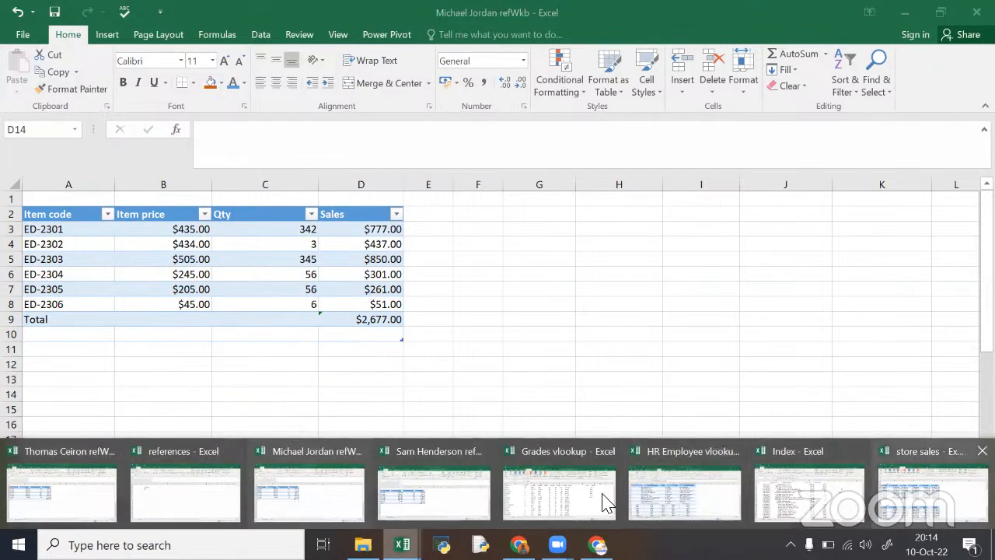
{"action": "left_click", "coordinate": [424, 495]}
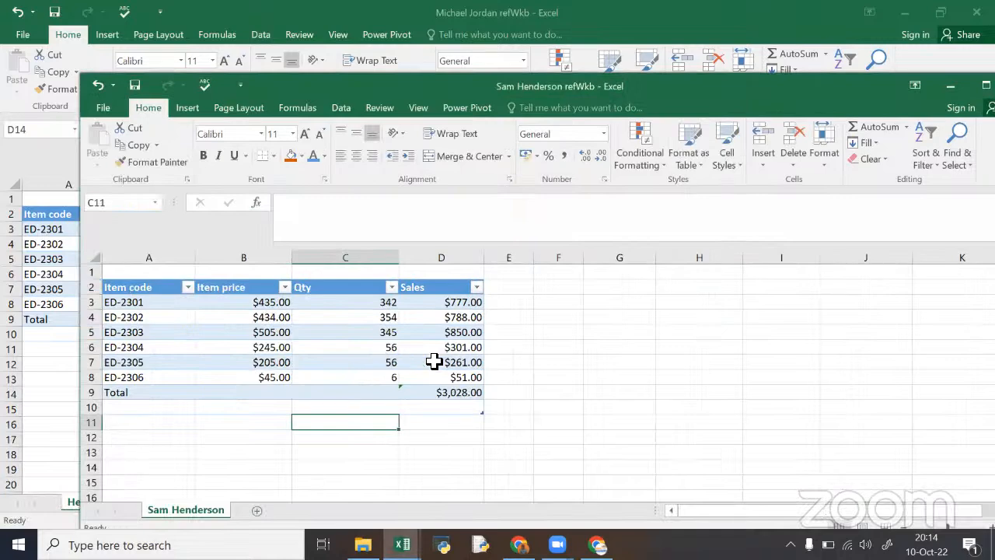
Step: Switch back to the refWkb workbook with the $3,541.00 total and inspect the formula in D9
{"action": "left_click", "coordinate": [401, 544]}
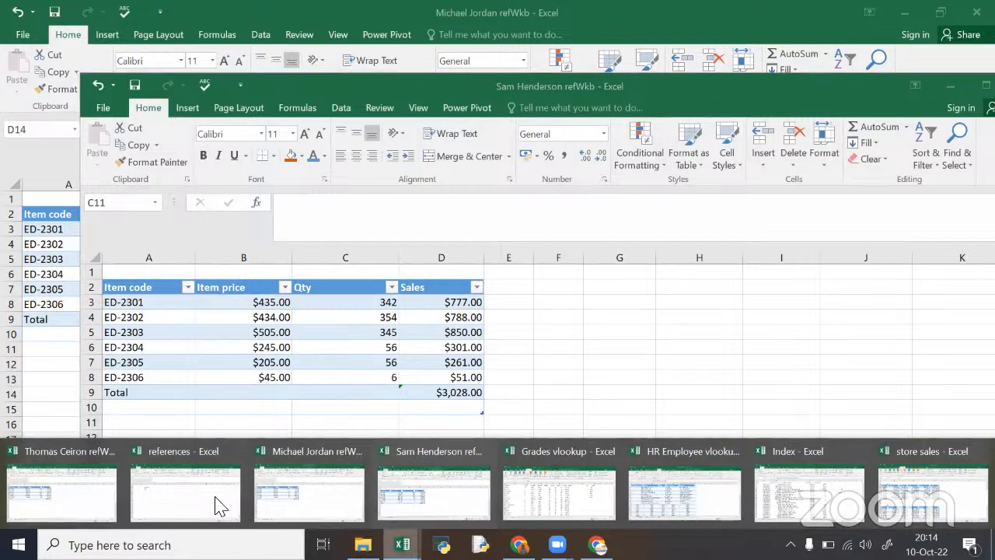
{"action": "left_click", "coordinate": [72, 488]}
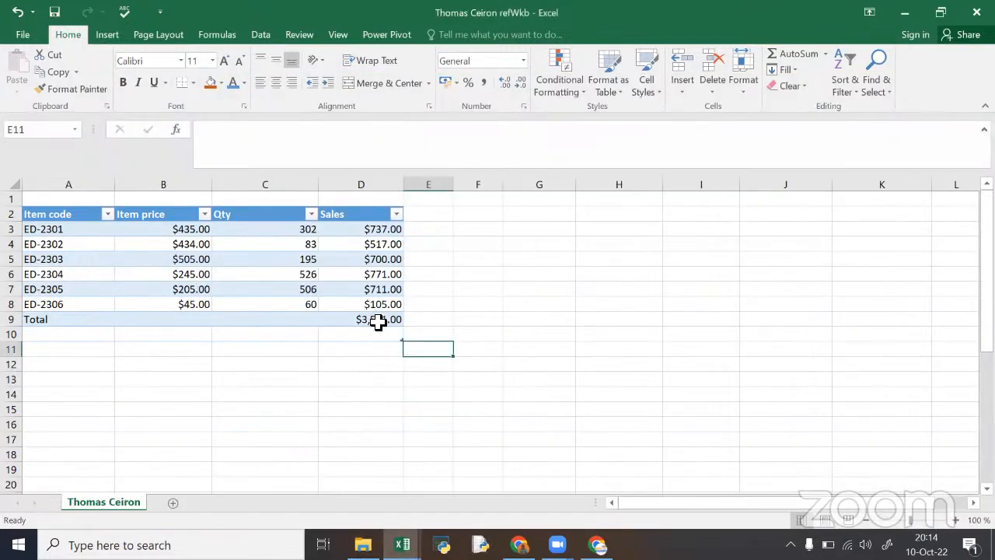
{"action": "left_click", "coordinate": [369, 319]}
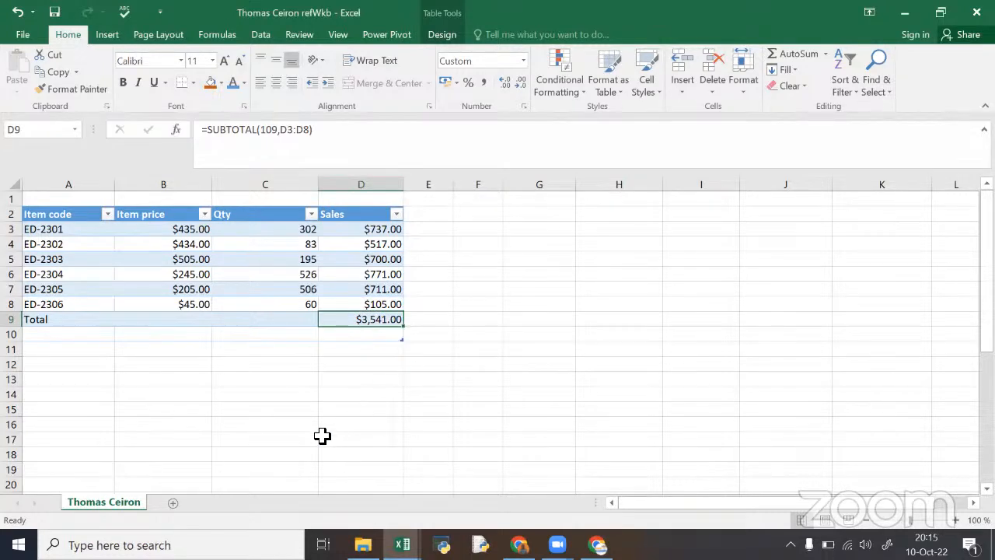
Step: In the references workbook, enter 2021 in D2 and widen column C to fit the Total Sales label
{"action": "left_click", "coordinate": [402, 545]}
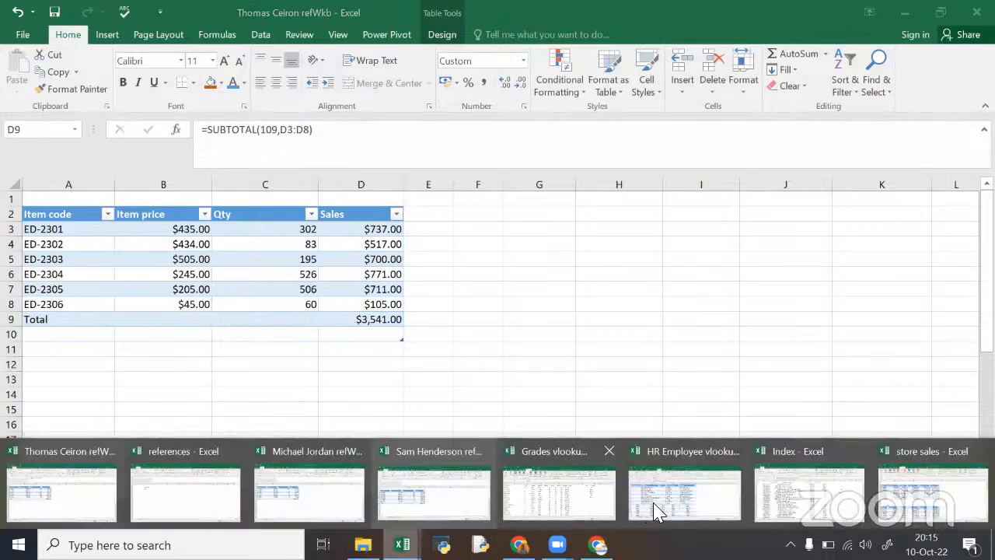
{"action": "left_click", "coordinate": [198, 472]}
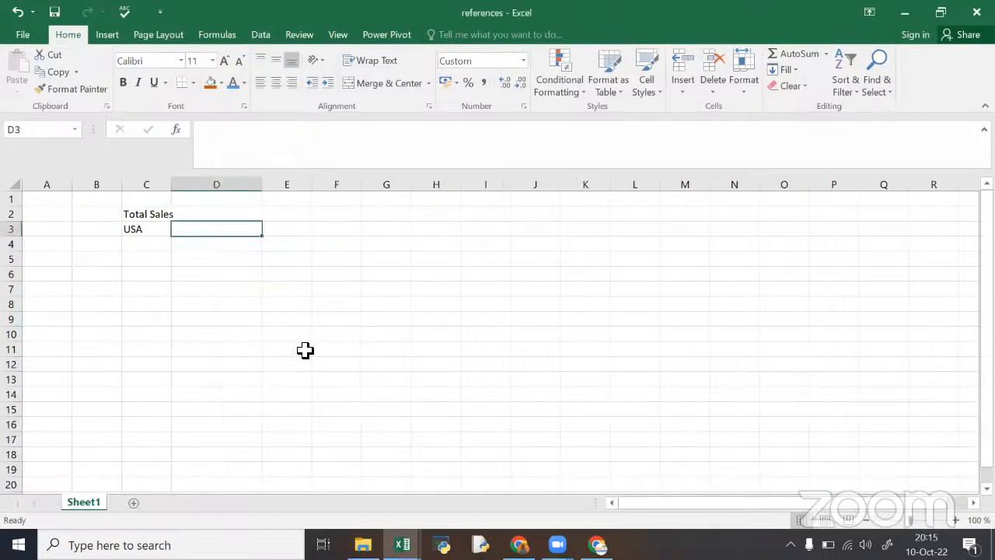
{"action": "left_click_drag", "start_coordinate": [151, 215], "coordinate": [244, 234]}
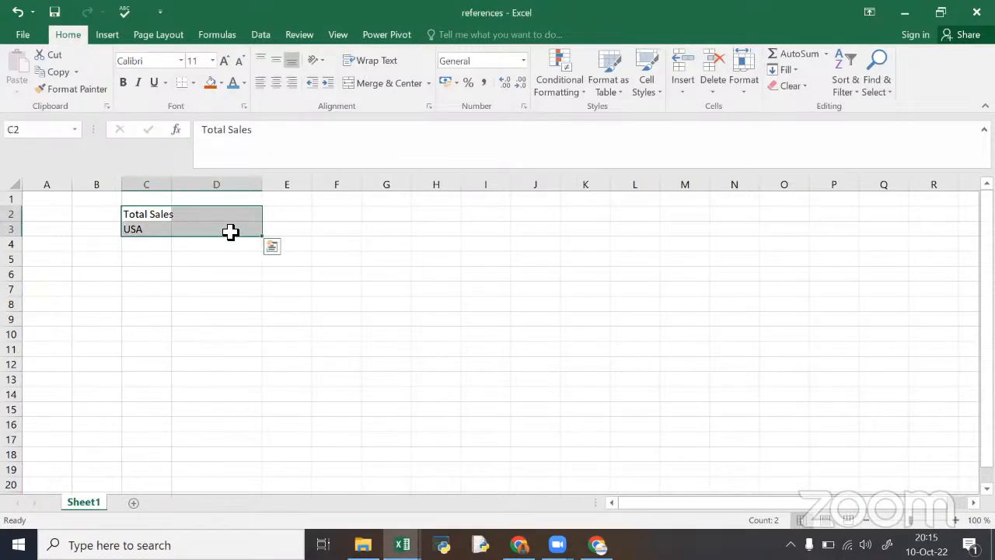
{"action": "left_click", "coordinate": [238, 215]}
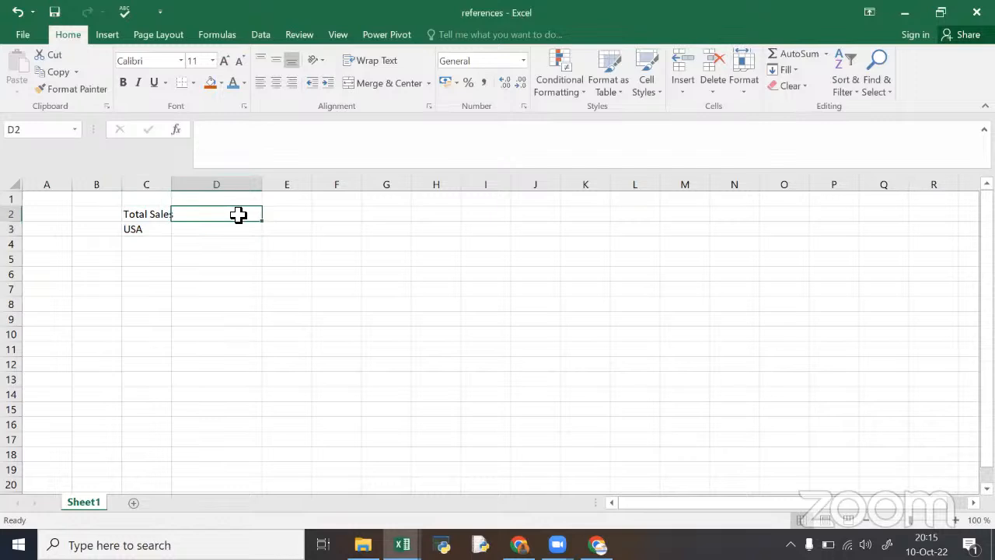
{"action": "type", "text": "2021"}
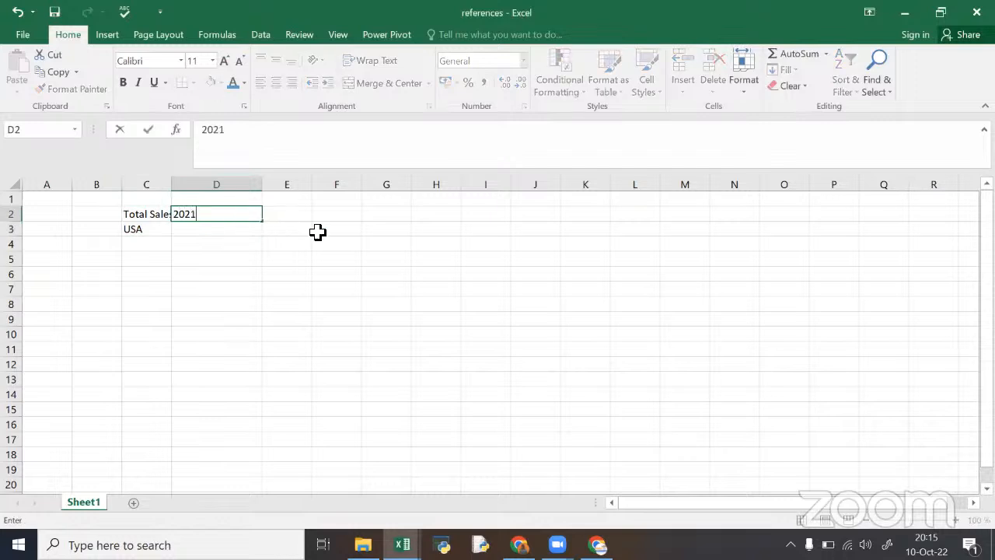
{"action": "left_click", "coordinate": [318, 231]}
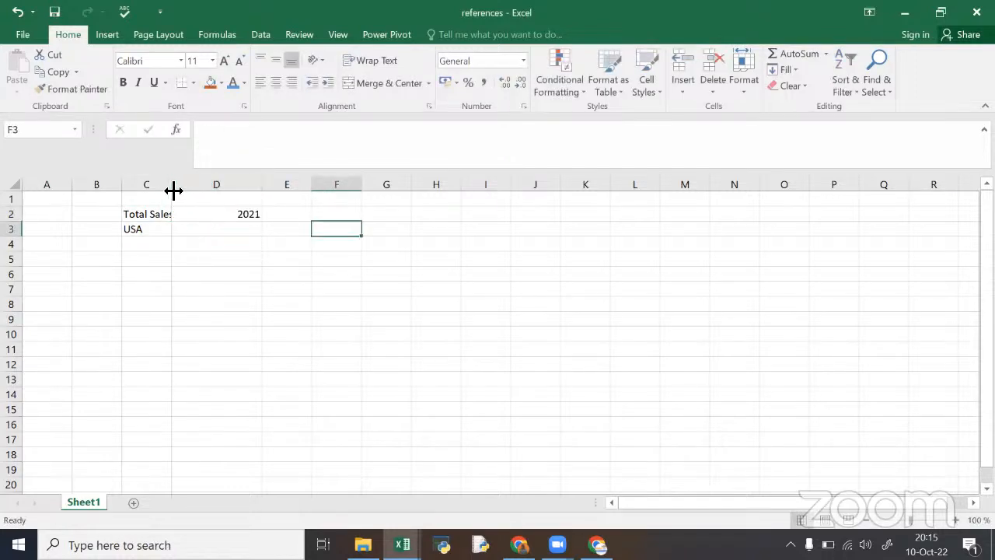
{"action": "left_click_drag", "start_coordinate": [172, 187], "coordinate": [199, 187]}
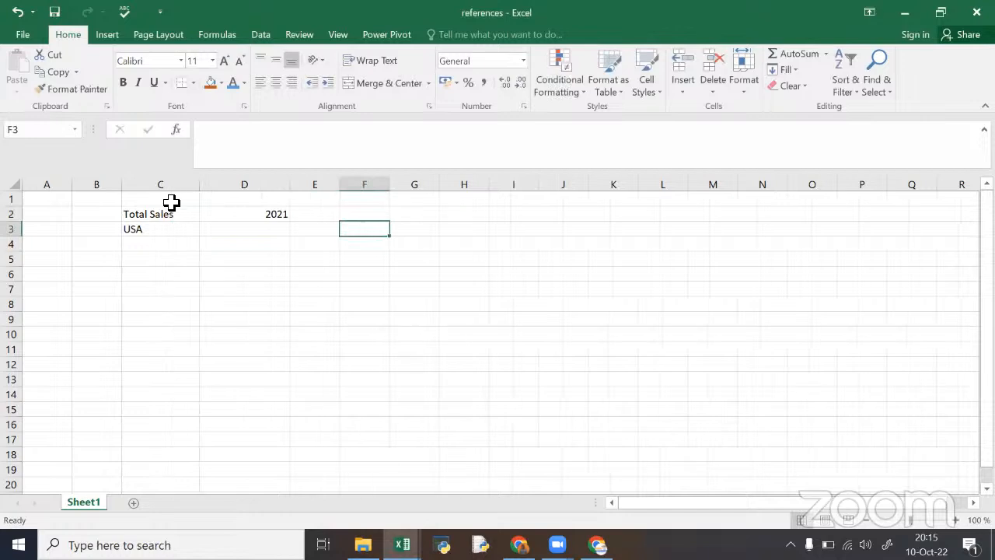
Step: Enter Japan in C4, below USA
{"action": "left_click", "coordinate": [227, 230]}
{"action": "left_click", "coordinate": [178, 229]}
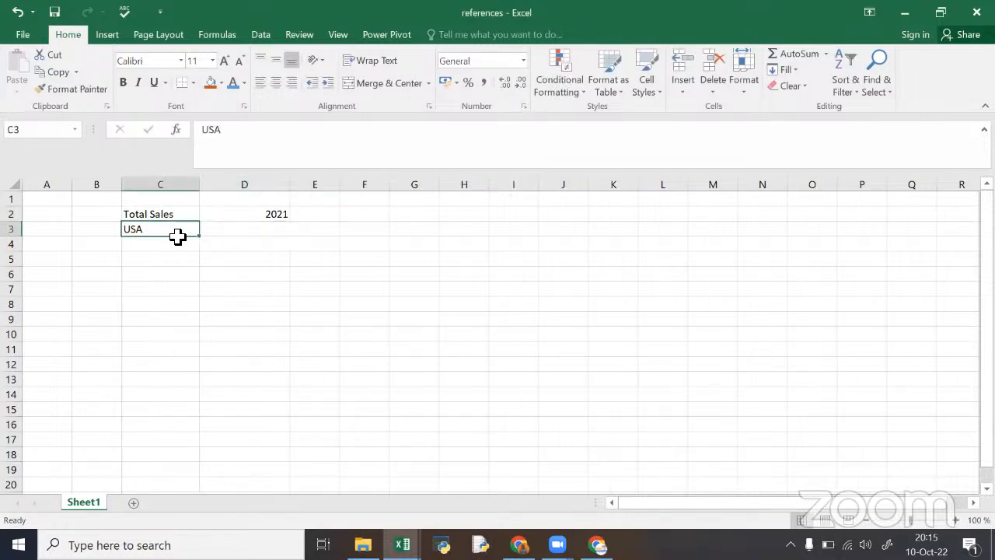
{"action": "left_click", "coordinate": [176, 248]}
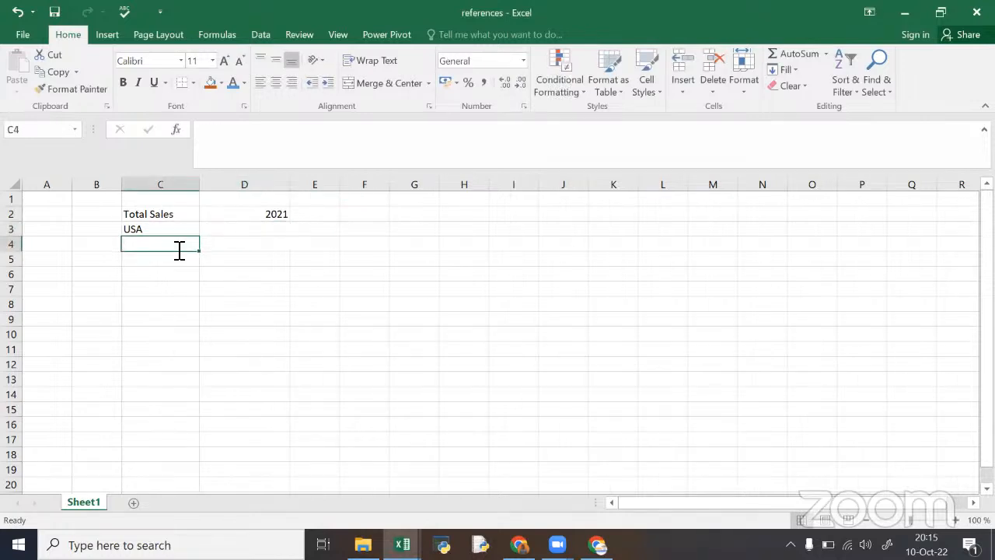
{"action": "type", "text": "jAP"}
{"action": "key", "text": "BackSpace"}
{"action": "key", "text": "BackSpace"}
{"action": "key", "text": "BackSpace"}
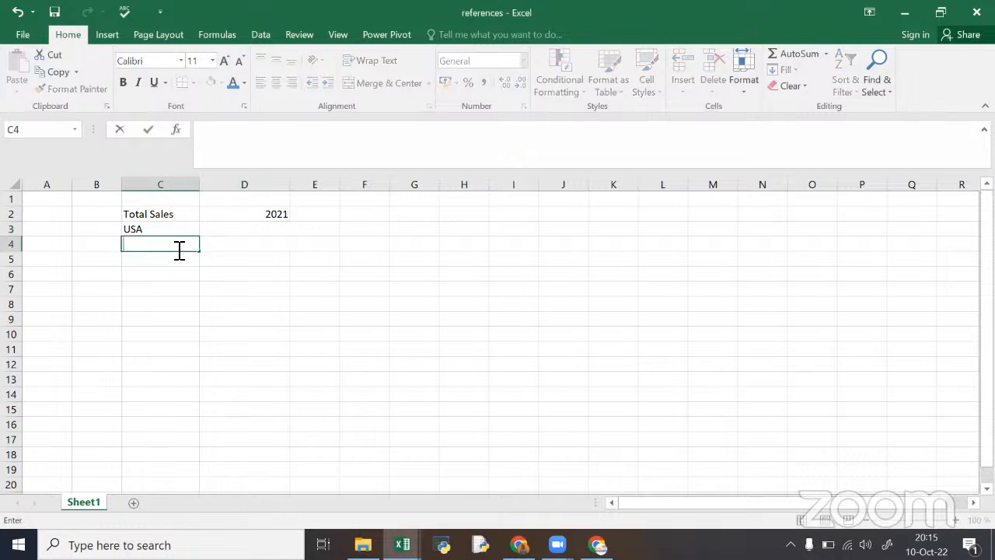
{"action": "type", "text": "Japan"}
{"action": "key", "text": "Left"}
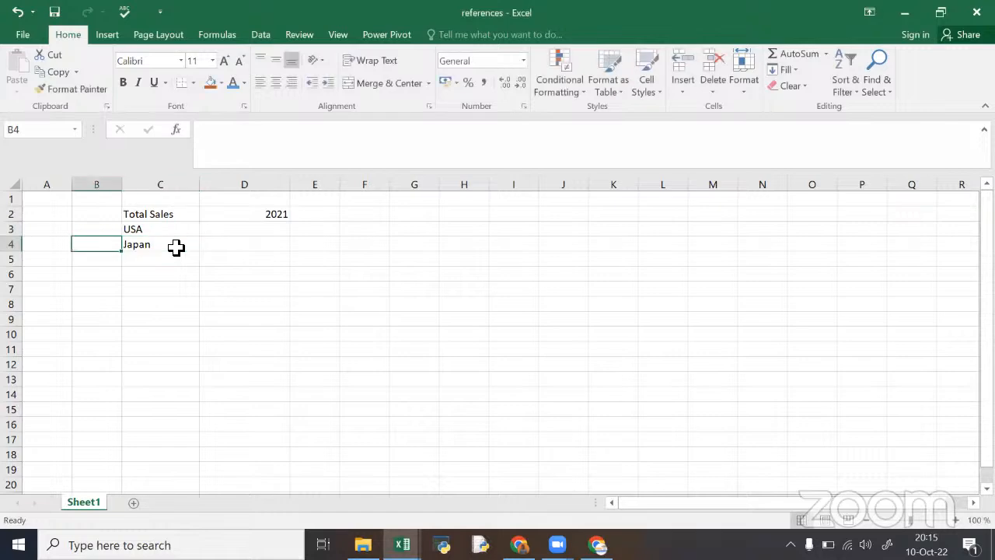
Step: Enter China in C5, below Japan
{"action": "key", "text": "Down"}
{"action": "key", "text": "Right"}
{"action": "type", "text": "cHINA"}
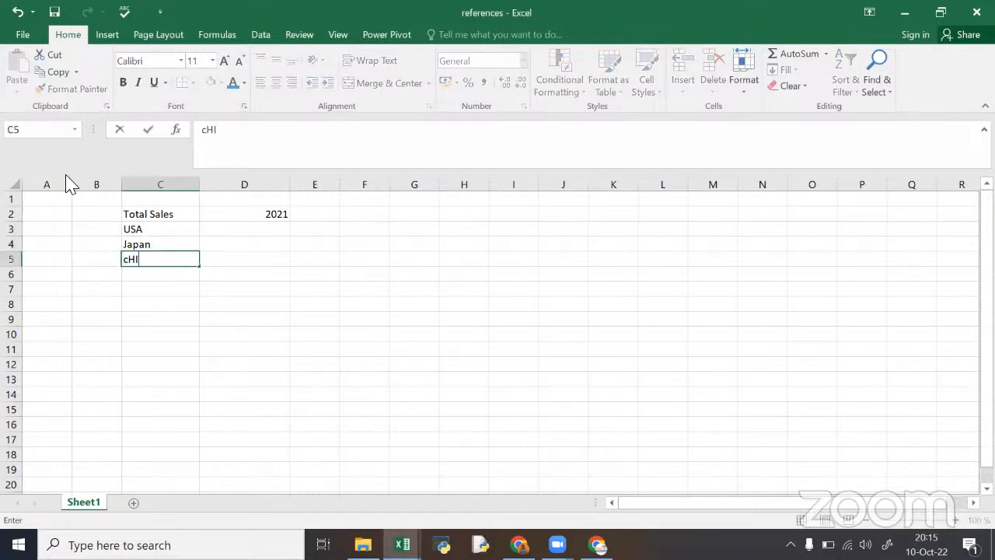
{"action": "key", "text": "BackSpace"}
{"action": "key", "text": "BackSpace"}
{"action": "key", "text": "BackSpace"}
{"action": "key", "text": "BackSpace"}
{"action": "key", "text": "BackSpace"}
{"action": "type", "text": "Chna"}
{"action": "key", "text": "BackSpace"}
{"action": "key", "text": "BackSpace"}
{"action": "type", "text": "ina"}
{"action": "key", "text": "Tab"}
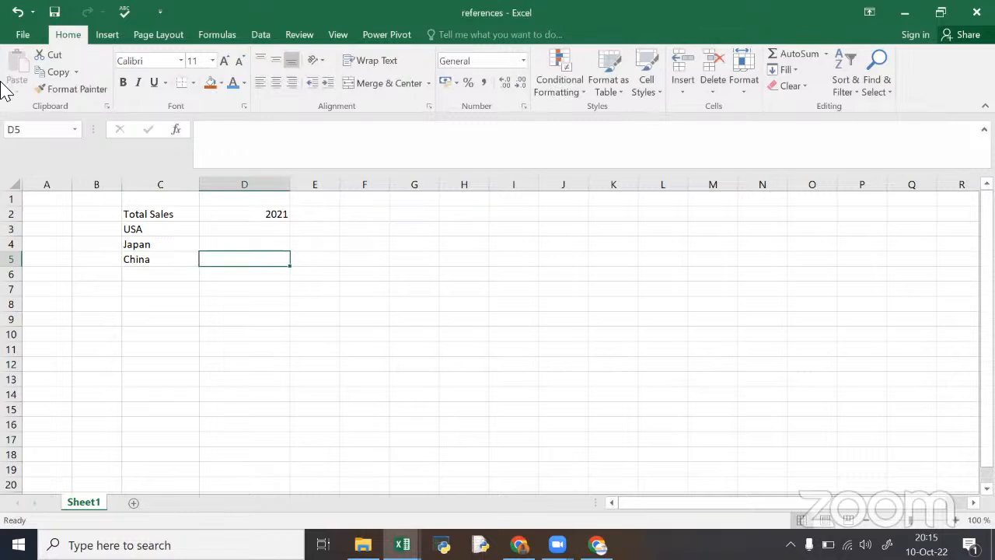
Step: Begin a SUM formula in D3 for USA, taking D9 of the refWkb workbook with the $3,541.00 total as its first argument
{"action": "left_click", "coordinate": [243, 232]}
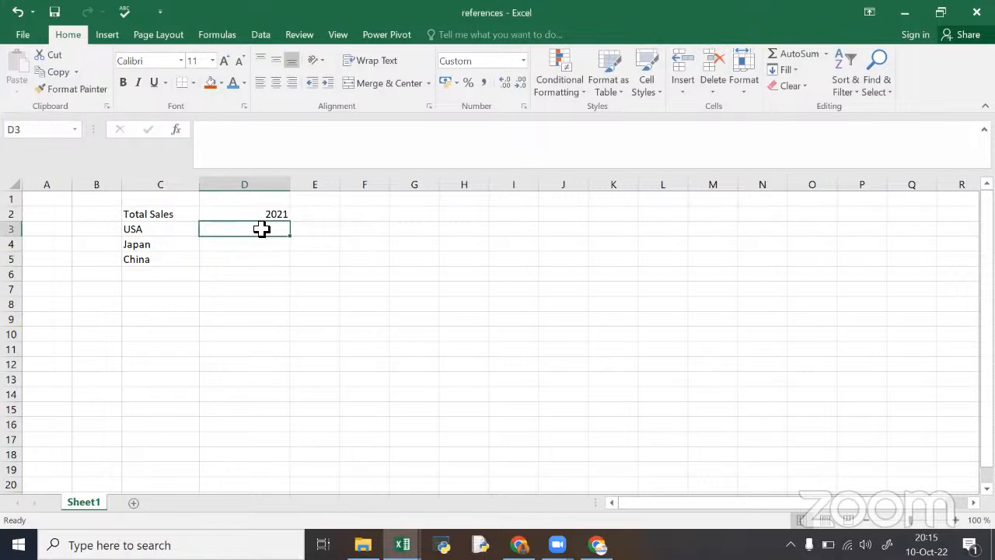
{"action": "type", "text": "="}
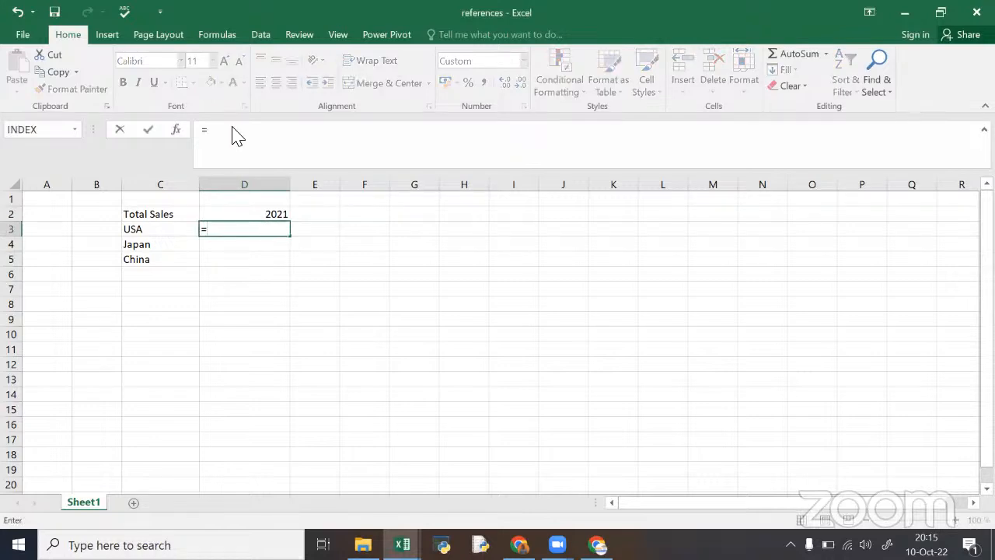
{"action": "type", "text": "SU"}
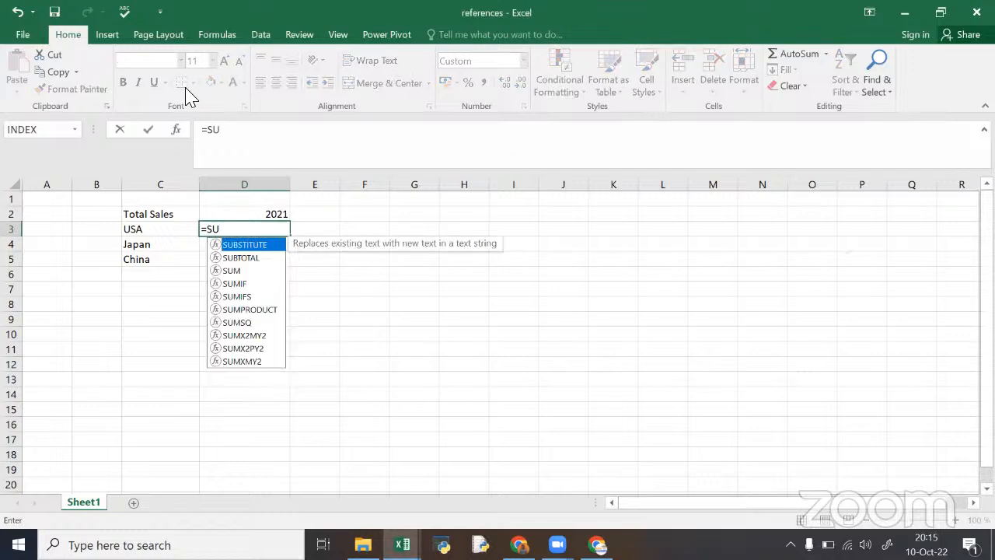
{"action": "type", "text": "M("}
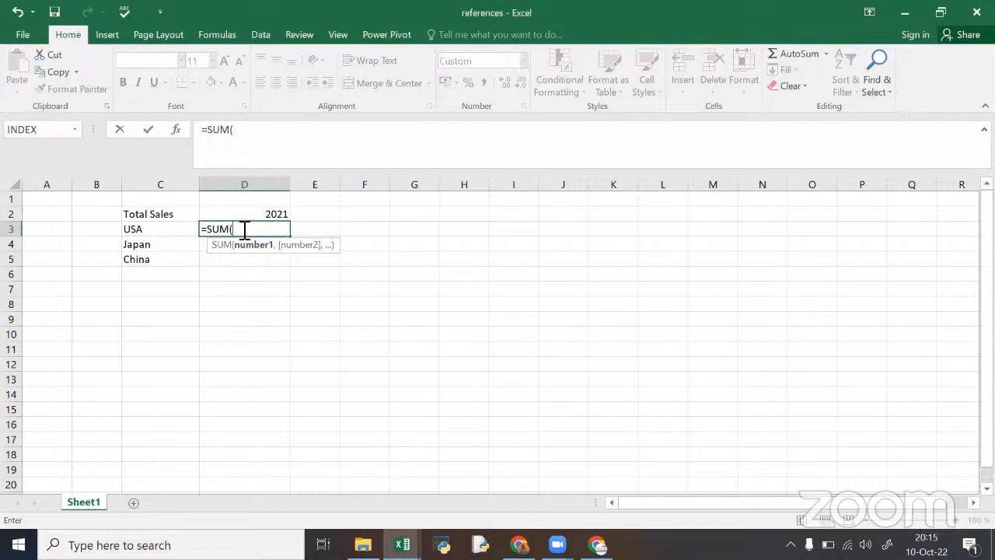
{"action": "left_click", "coordinate": [402, 544]}
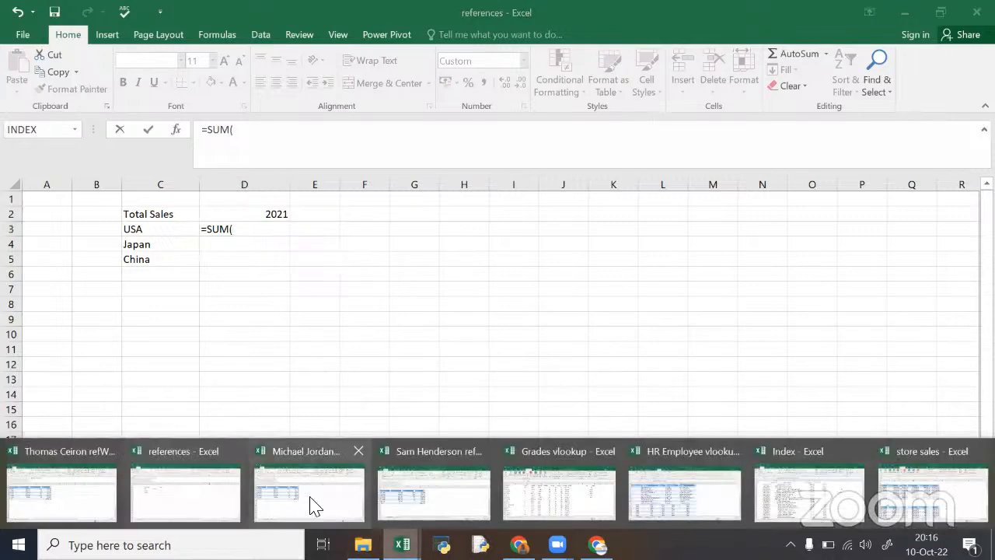
{"action": "left_click", "coordinate": [109, 476]}
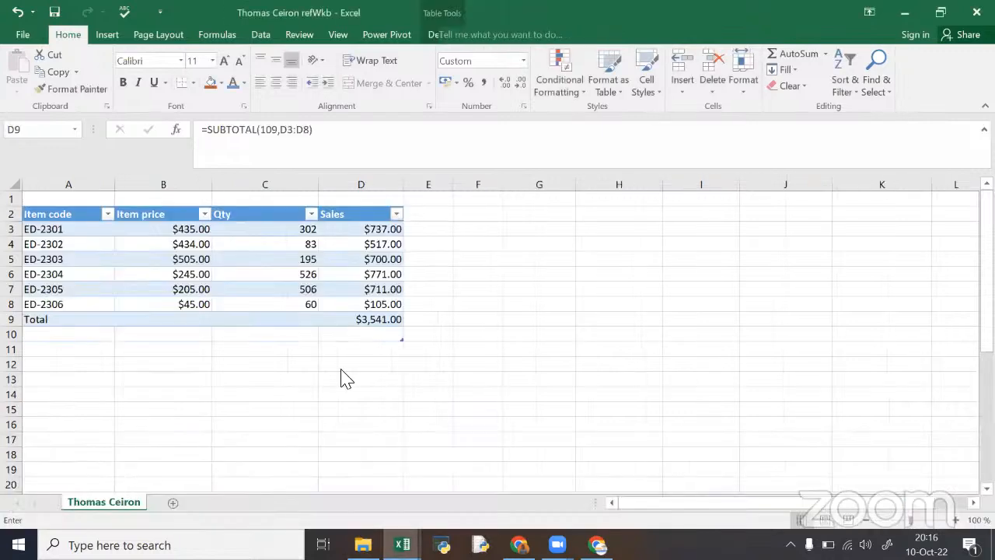
{"action": "left_click", "coordinate": [376, 321]}
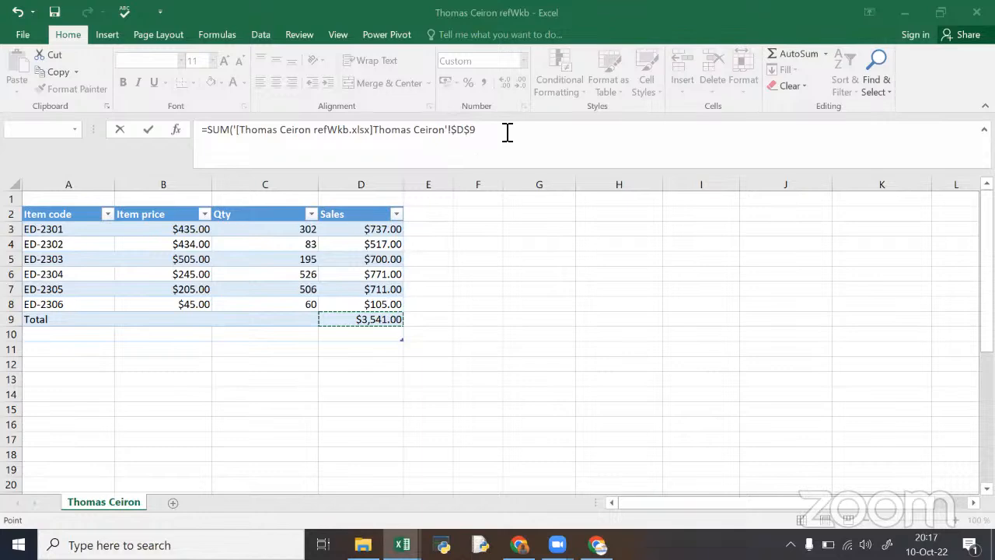
{"action": "key", "text": "Return"}
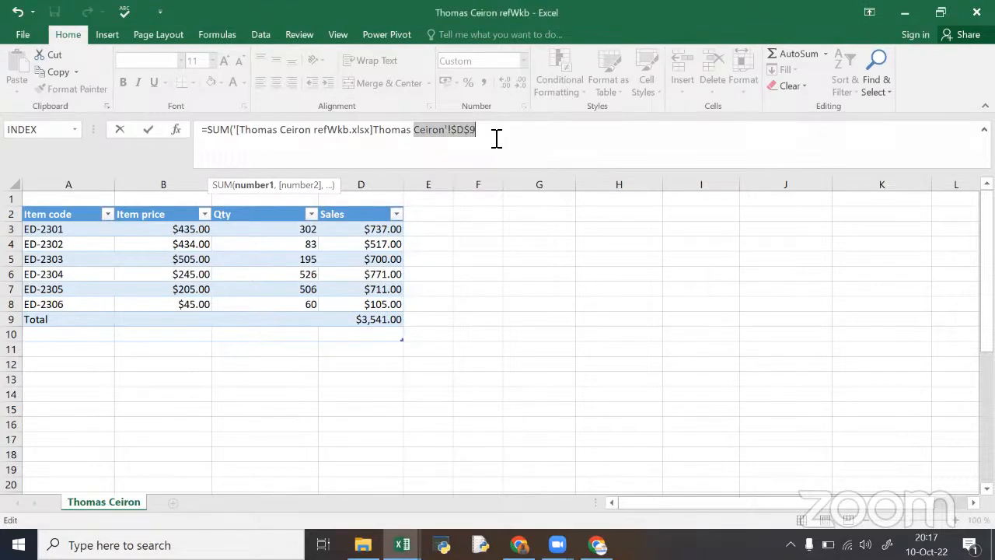
{"action": "type", "text": ","}
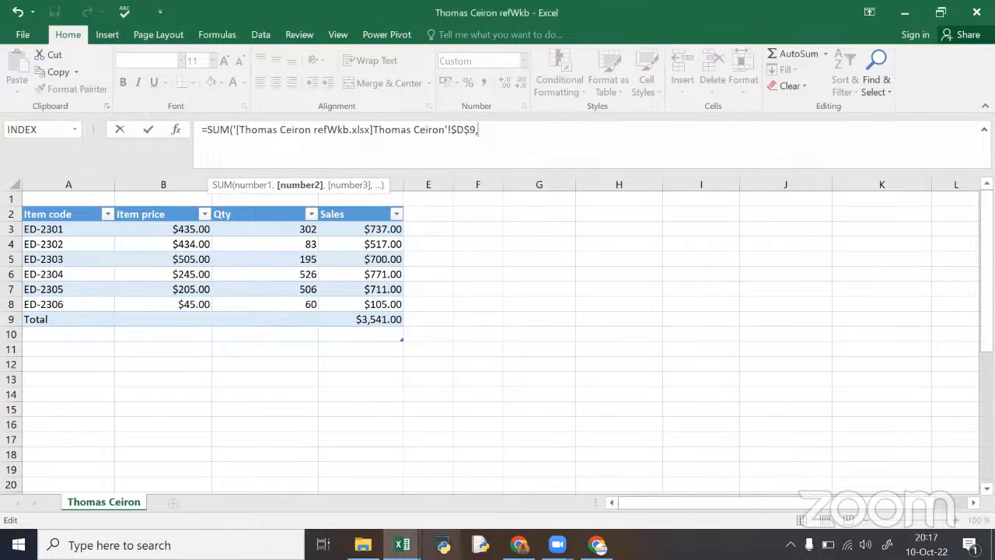
Step: Add D9 of the refWkb workbook with the $3,028.00 total as the second argument of the SUM formula
{"action": "left_click", "coordinate": [402, 545]}
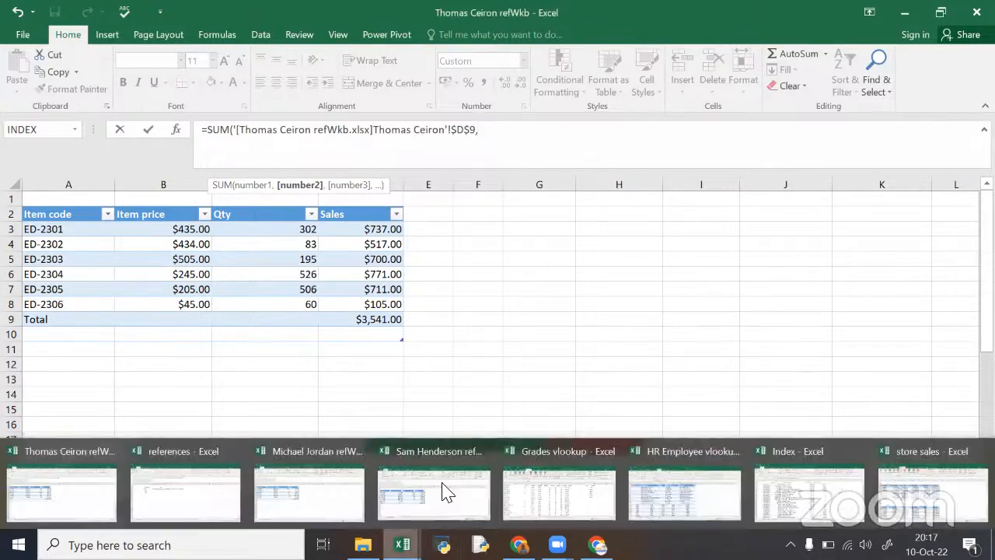
{"action": "left_click", "coordinate": [421, 478]}
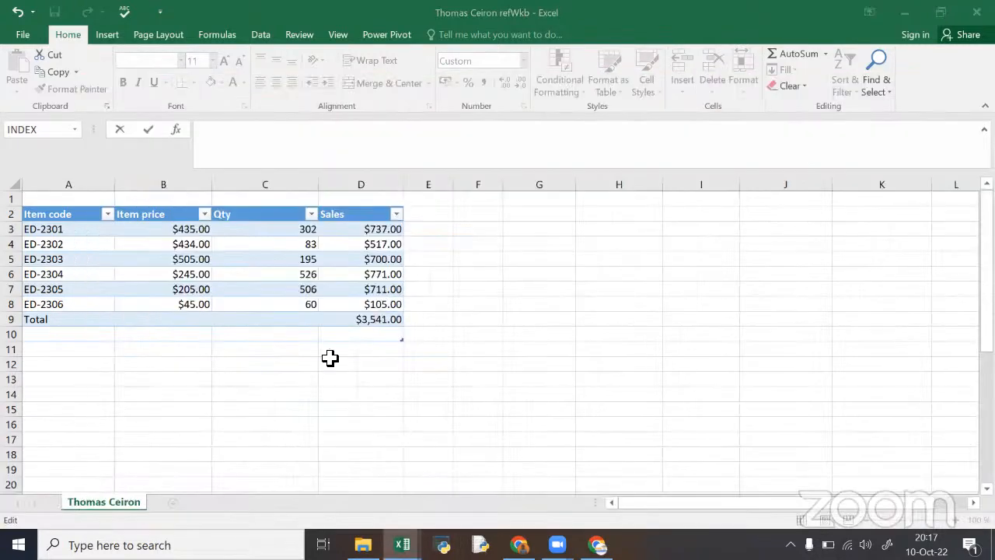
{"action": "left_click", "coordinate": [434, 381]}
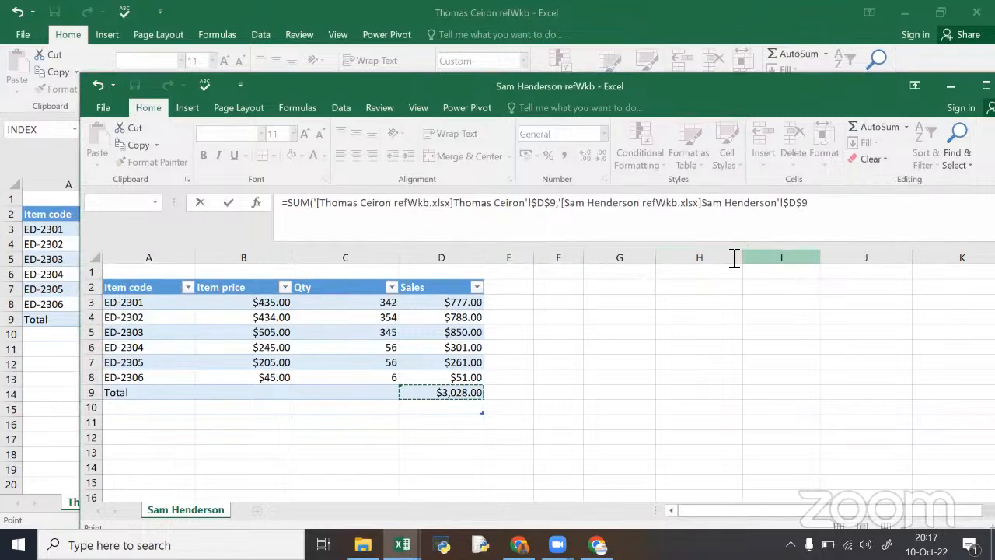
{"action": "left_click", "coordinate": [839, 208]}
{"action": "type", "text": ","}
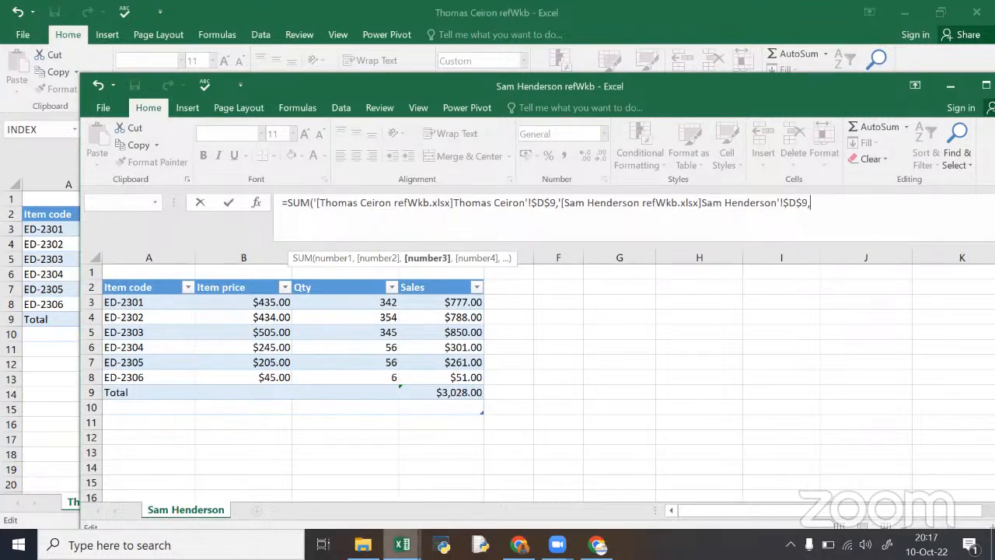
Step: Add D9 of the refWkb workbook with the $2,677.00 total as the third SUM argument and complete the USA formula
{"action": "mouse_move", "coordinate": [402, 544]}
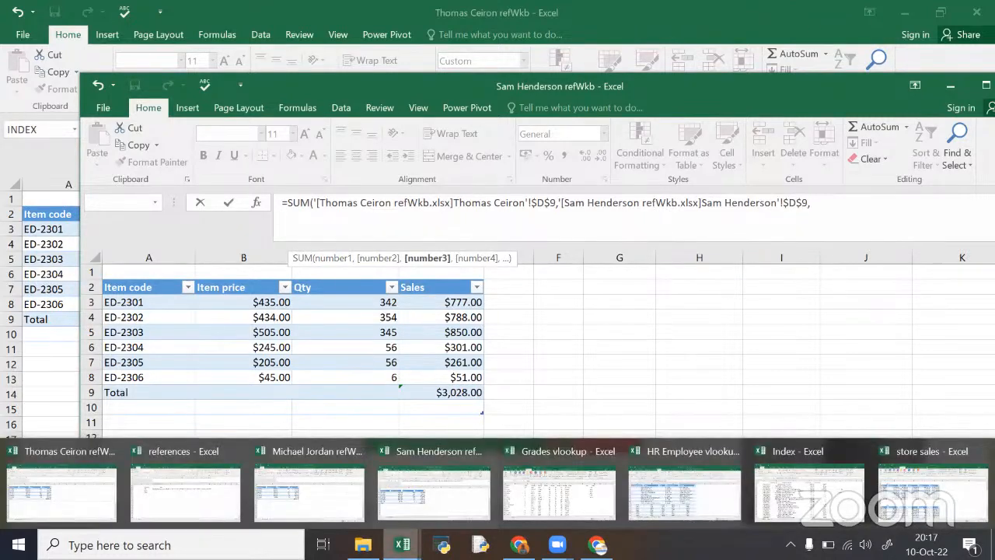
{"action": "left_click", "coordinate": [319, 491]}
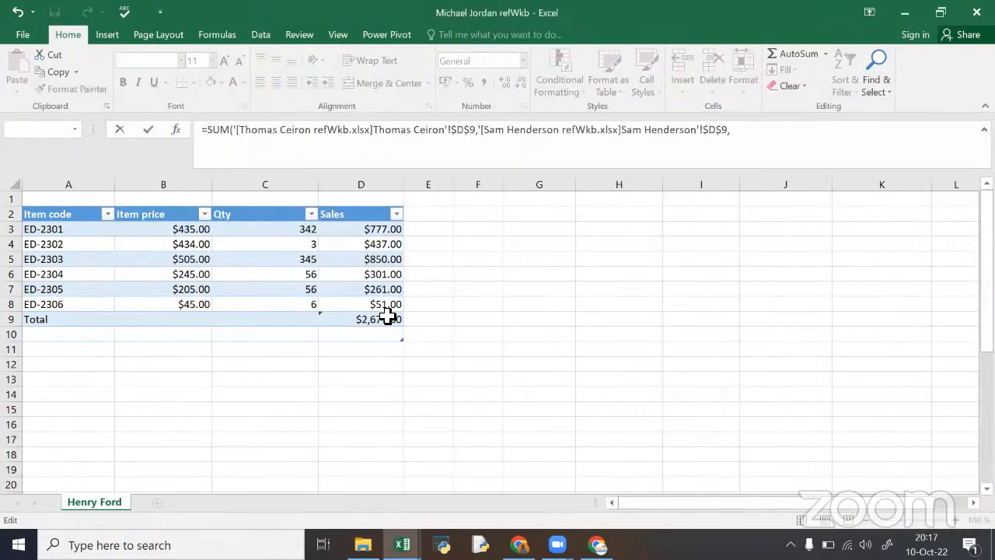
{"action": "left_click", "coordinate": [386, 319]}
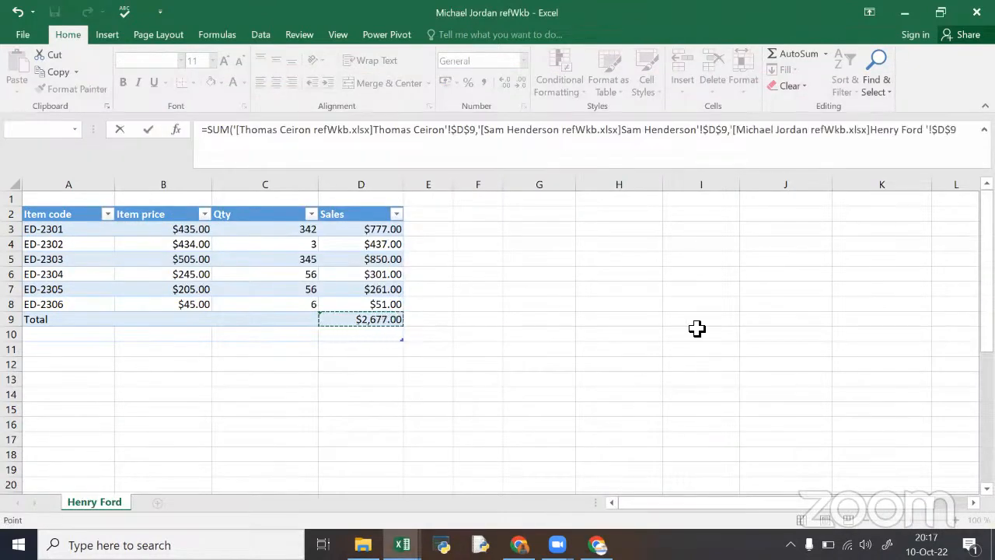
{"action": "key", "text": "F2"}
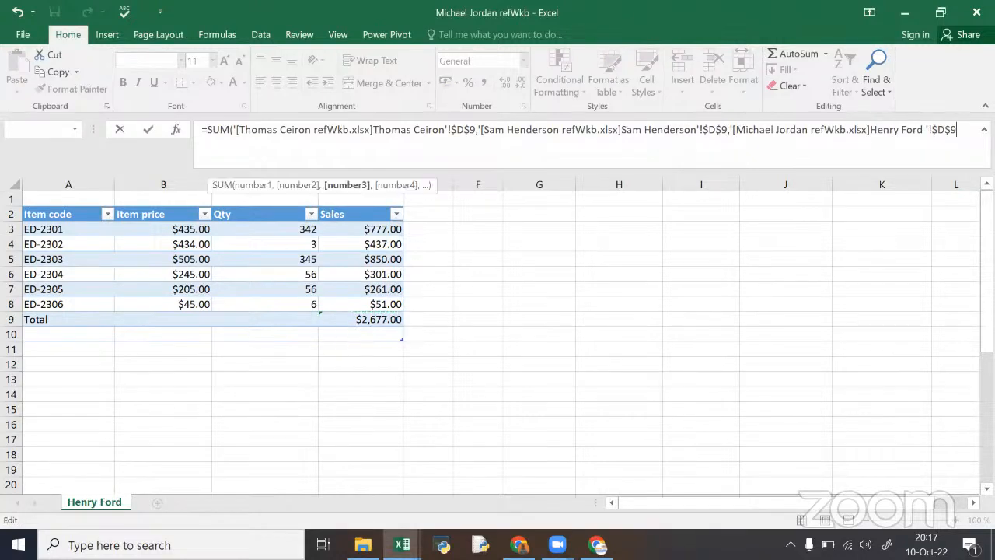
{"action": "type", "text": ")"}
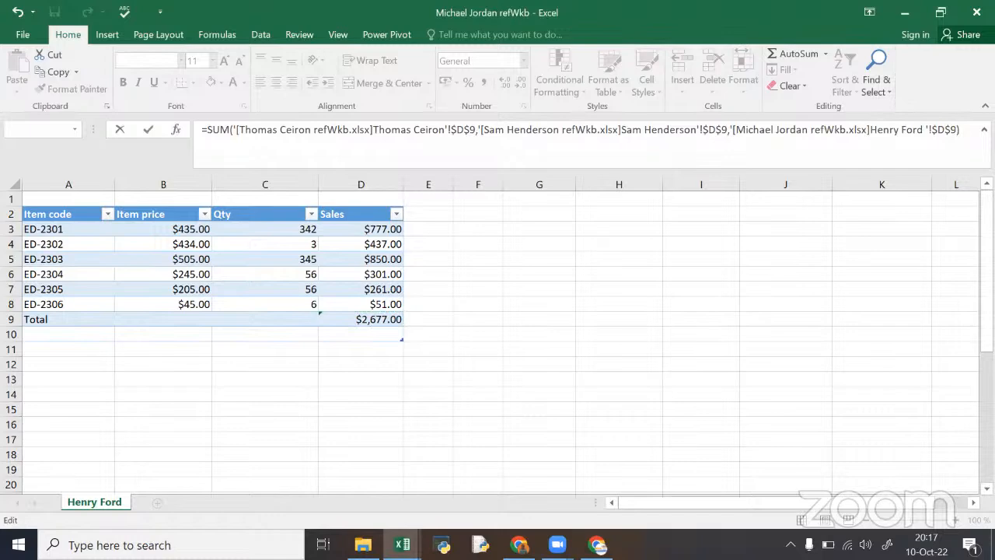
{"action": "key", "text": "Return"}
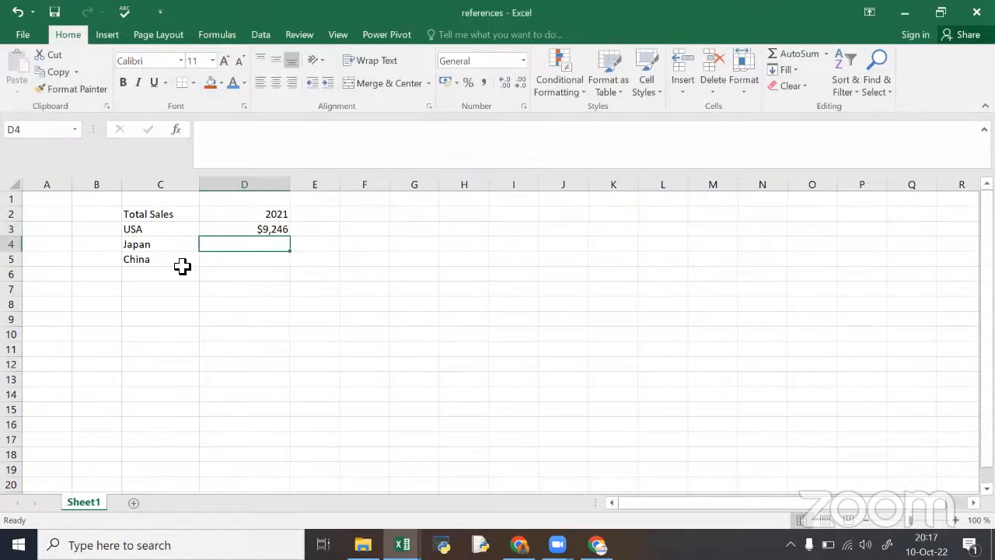
Step: Examine the SUM formula in D3 and its references to the three refWkb workbooks
{"action": "left_click", "coordinate": [267, 228]}
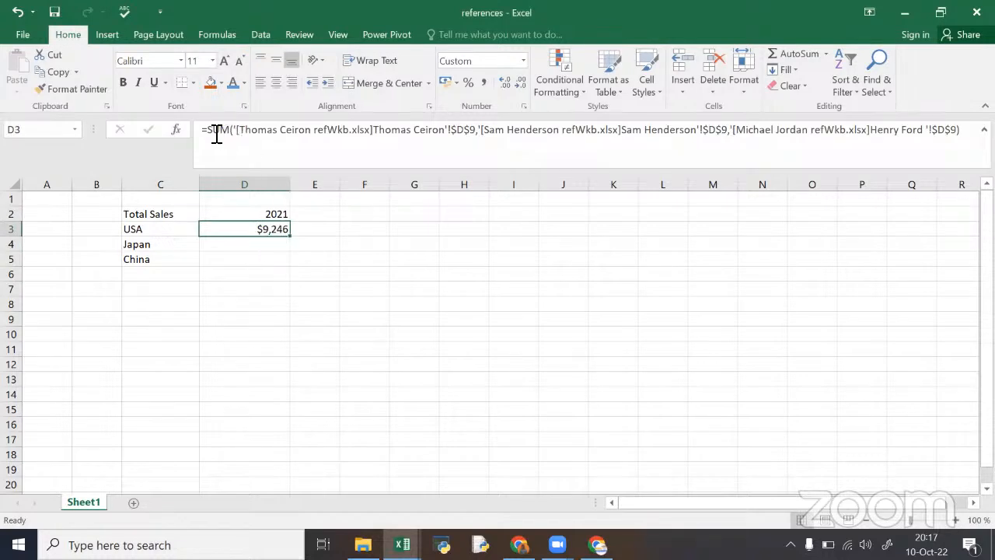
{"action": "left_click_drag", "start_coordinate": [207, 130], "coordinate": [311, 130]}
{"action": "left_click_drag", "start_coordinate": [411, 148], "coordinate": [766, 165]}
{"action": "left_click", "coordinate": [863, 156]}
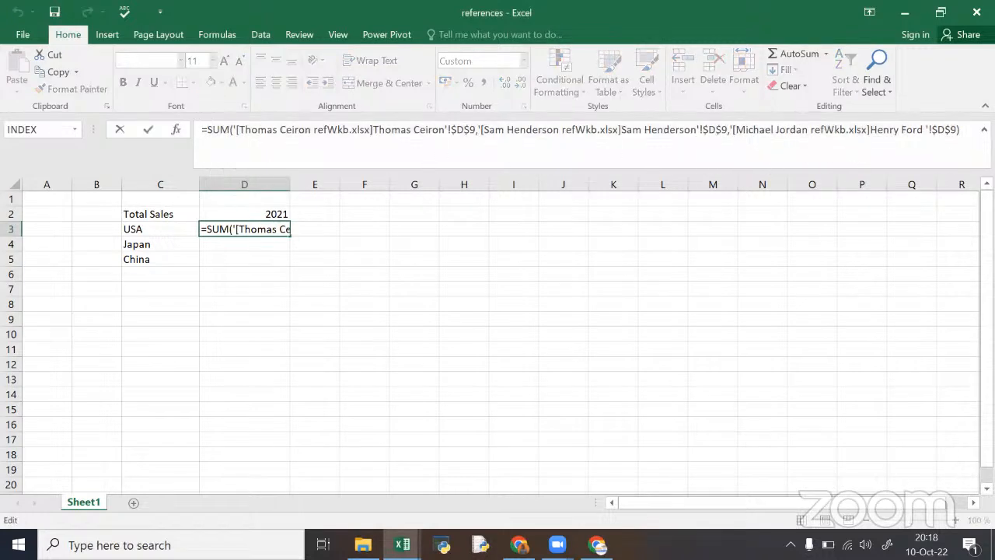
{"action": "left_click_drag", "start_coordinate": [969, 139], "coordinate": [194, 133]}
{"action": "left_click", "coordinate": [259, 272]}
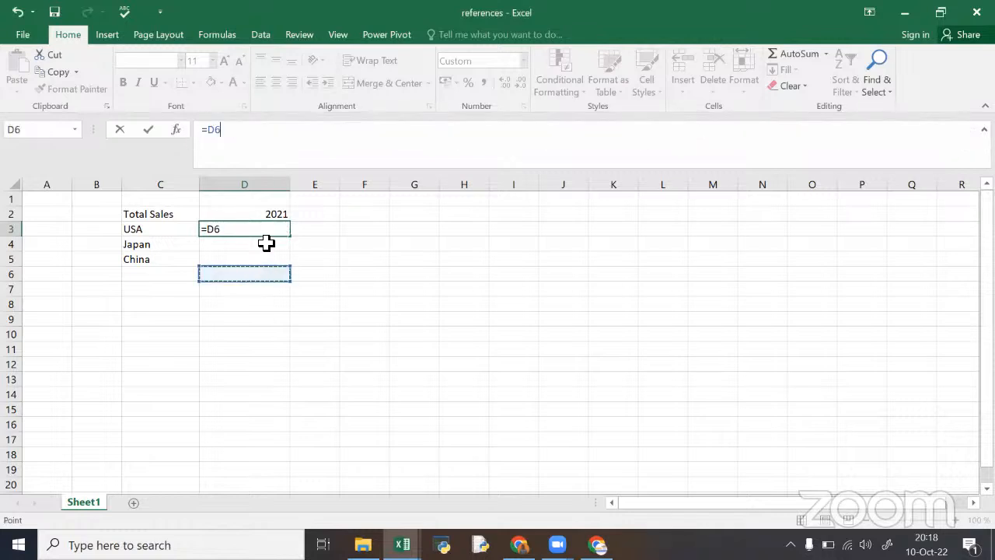
{"action": "key", "text": "F2"}
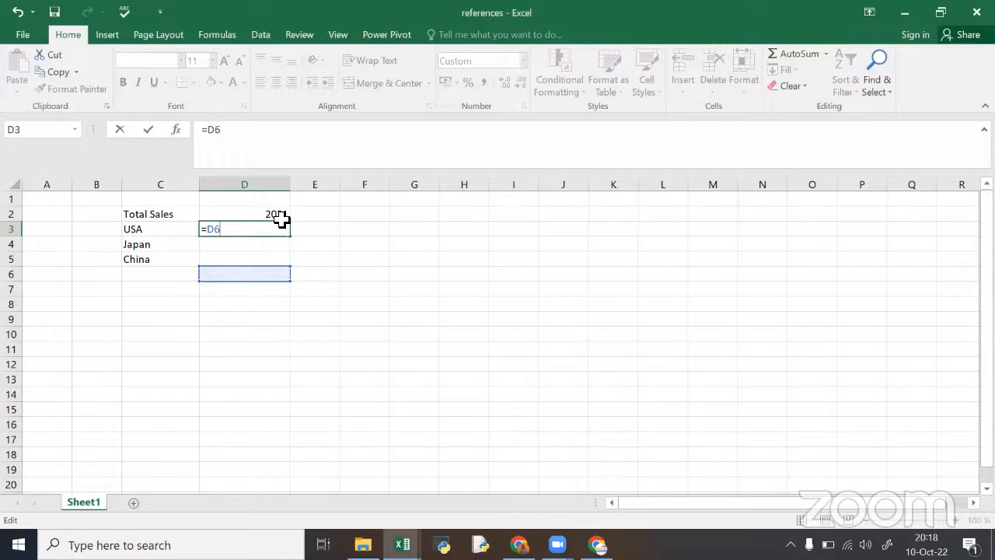
{"action": "key", "text": "ctrl+z"}
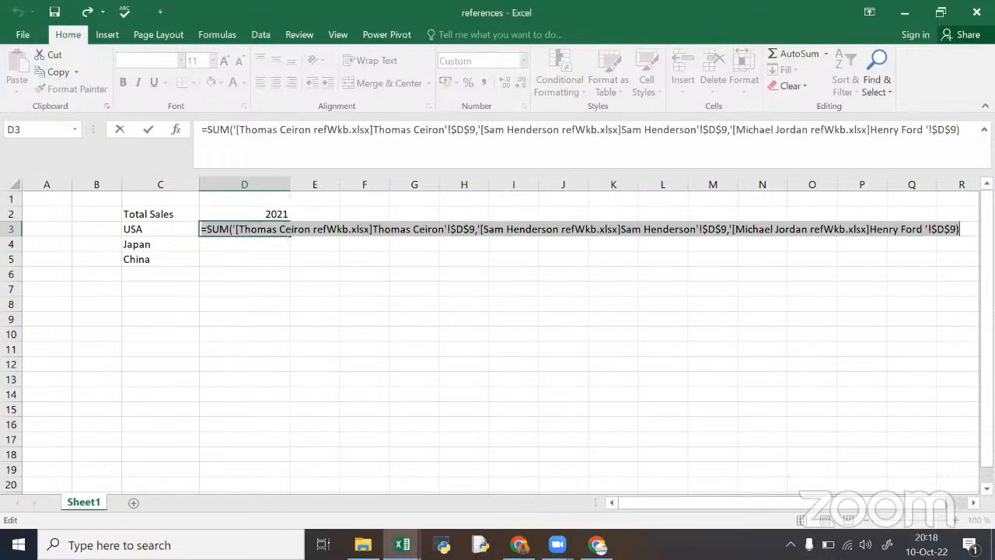
{"action": "key", "text": "Return"}
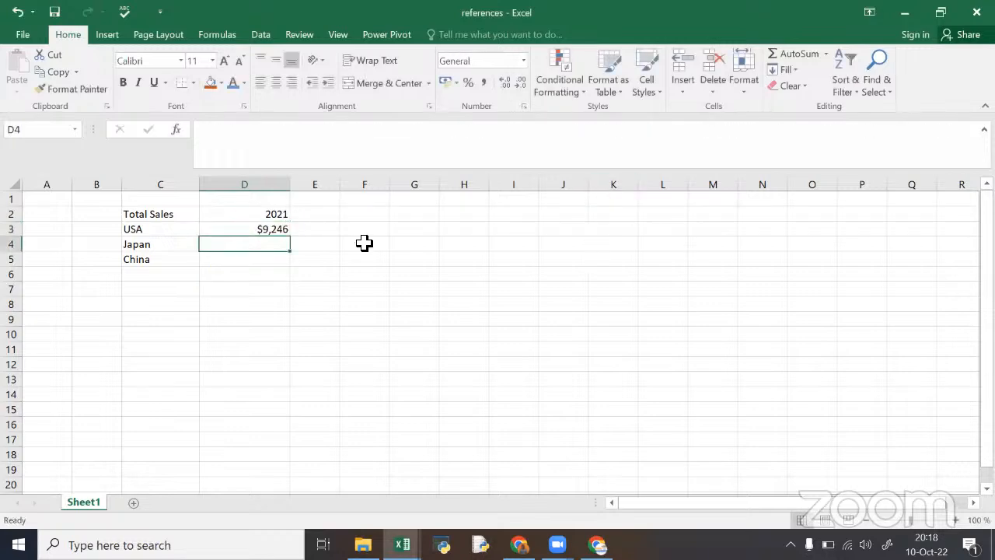
{"action": "left_click_drag", "start_coordinate": [152, 226], "coordinate": [267, 229]}
{"action": "left_click", "coordinate": [267, 228]}
{"action": "left_click", "coordinate": [260, 264]}
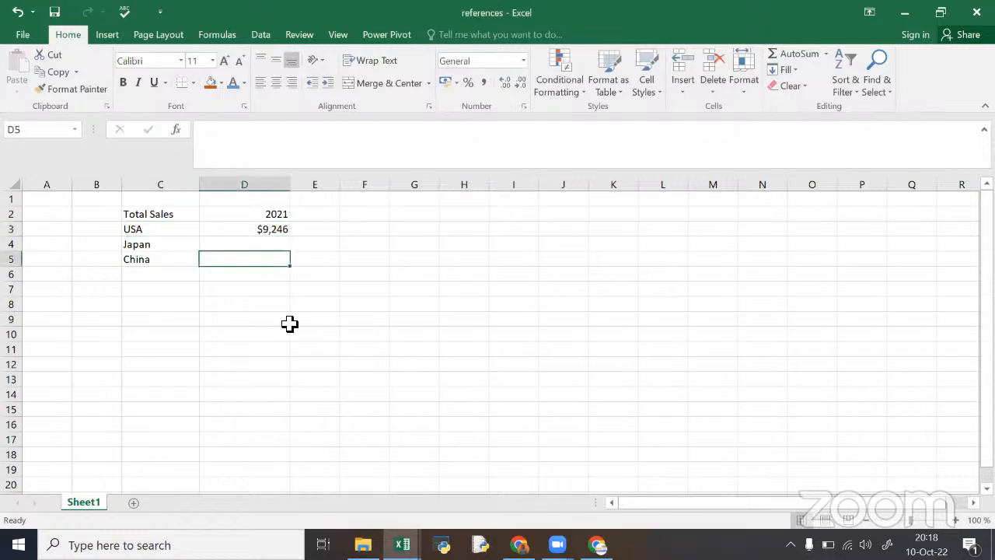
Step: Restore the references workbook to a smaller window, narrow it and place it beside the refWkb table with the $3,541.00 total
{"action": "left_click", "coordinate": [941, 13]}
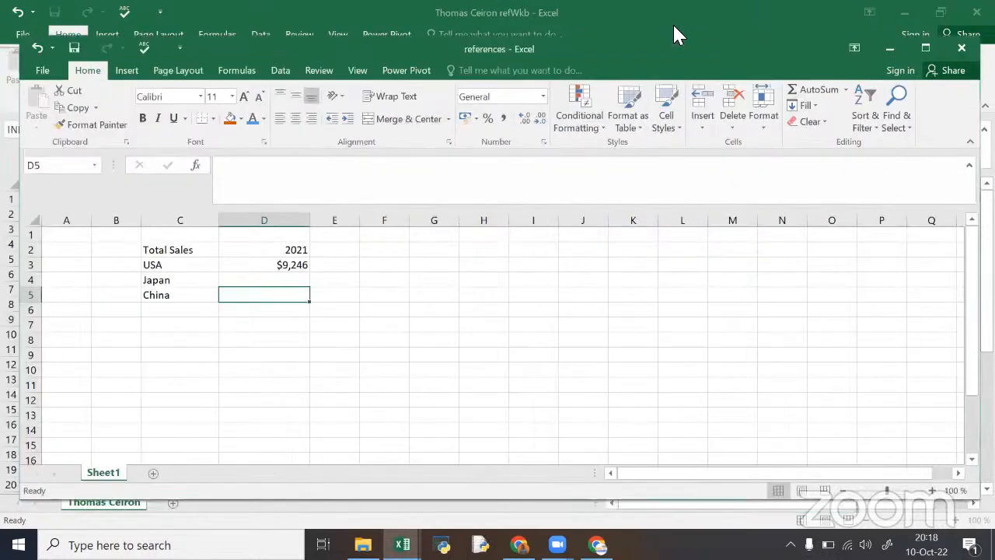
{"action": "left_click_drag", "start_coordinate": [481, 41], "coordinate": [674, 27]}
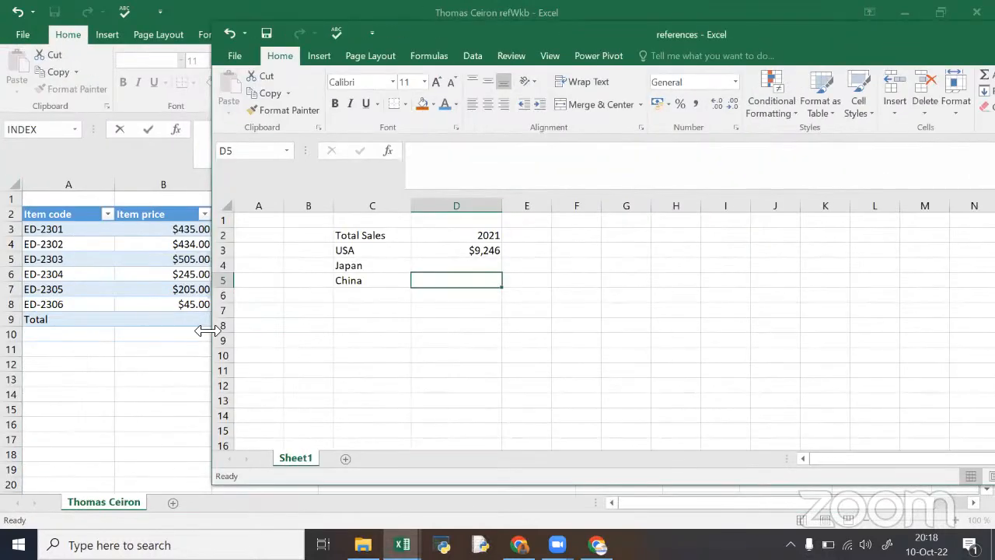
{"action": "left_click_drag", "start_coordinate": [210, 332], "coordinate": [648, 334]}
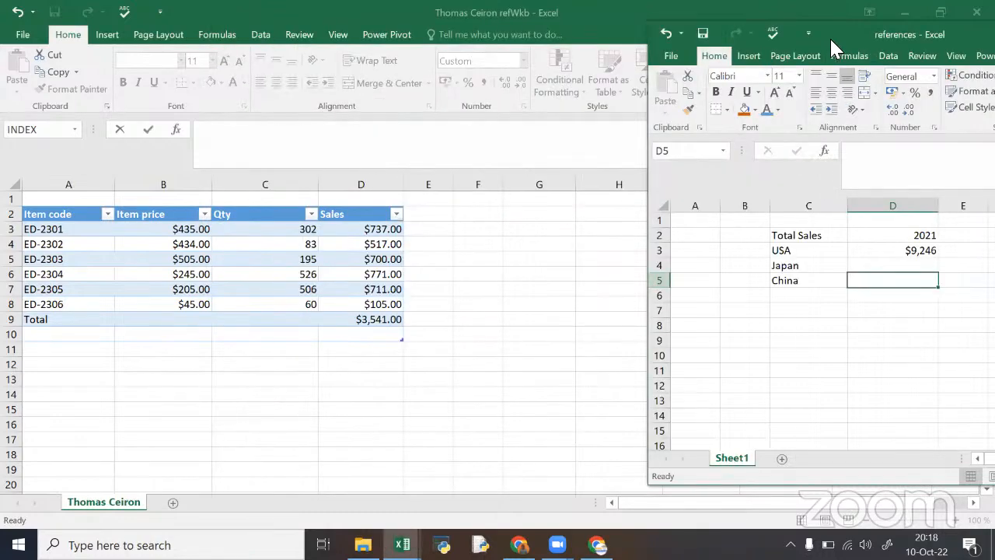
{"action": "left_click_drag", "start_coordinate": [831, 41], "coordinate": [731, 38]}
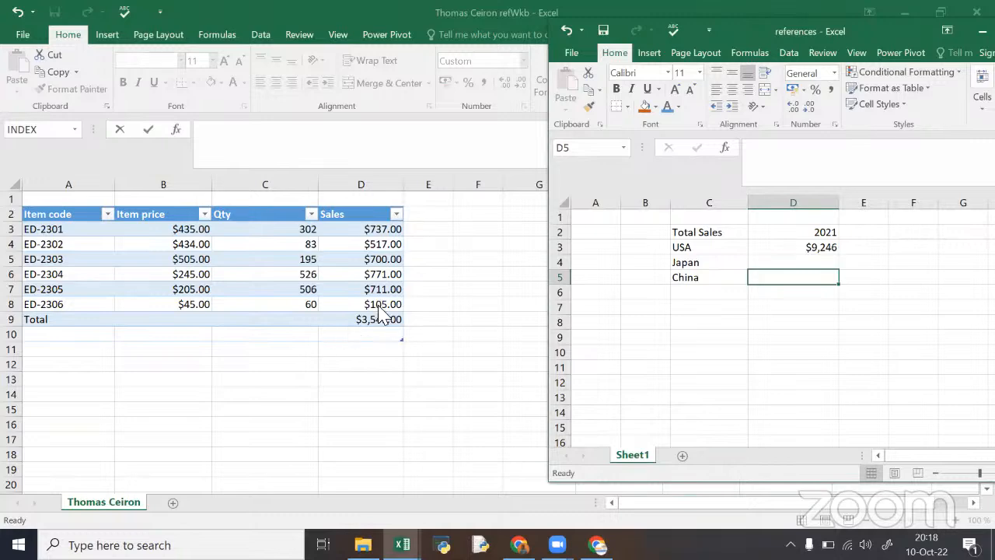
Step: Restore the refWkb workbook with the $3,541.00 total to a smaller window and narrow it to sit alongside references
{"action": "left_click", "coordinate": [309, 261]}
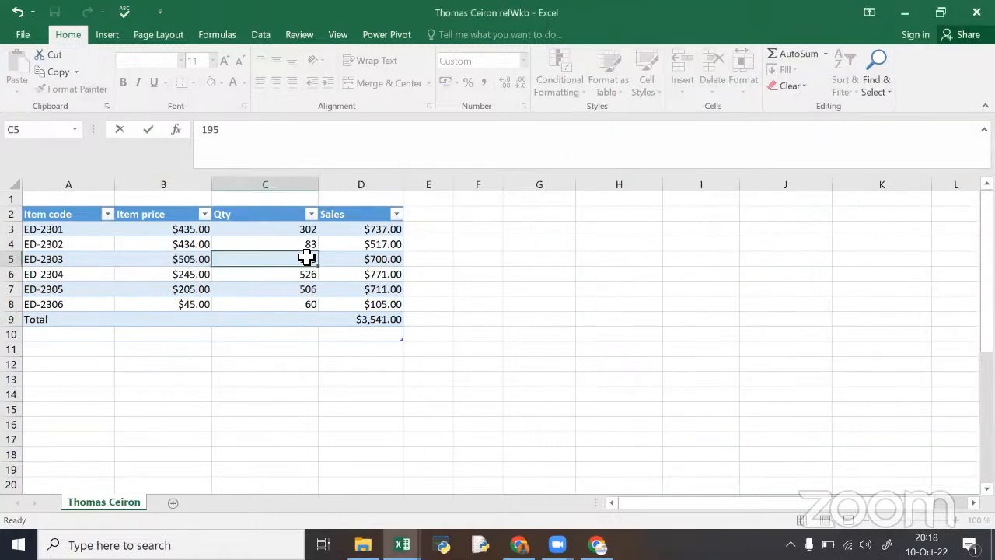
{"action": "left_click", "coordinate": [939, 13]}
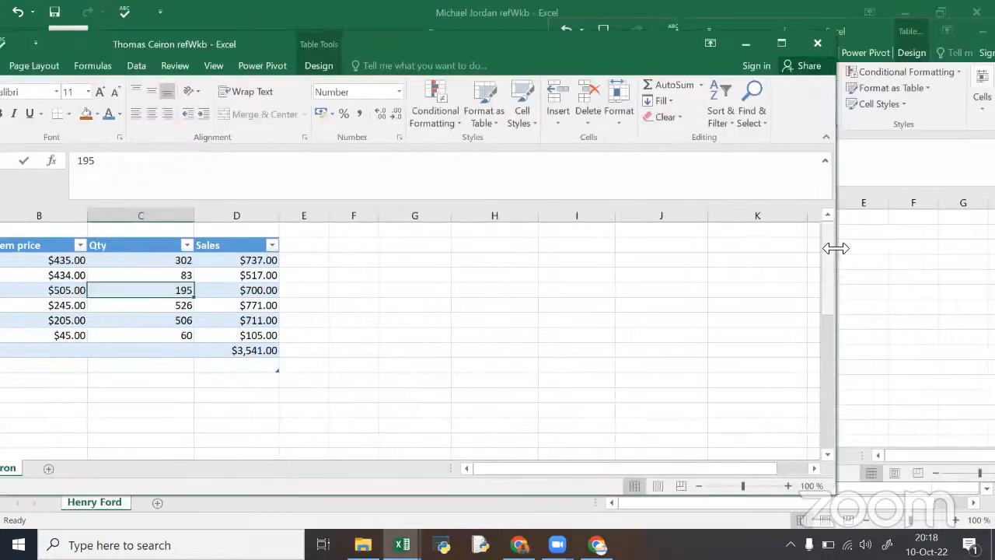
{"action": "left_click_drag", "start_coordinate": [839, 250], "coordinate": [375, 298]}
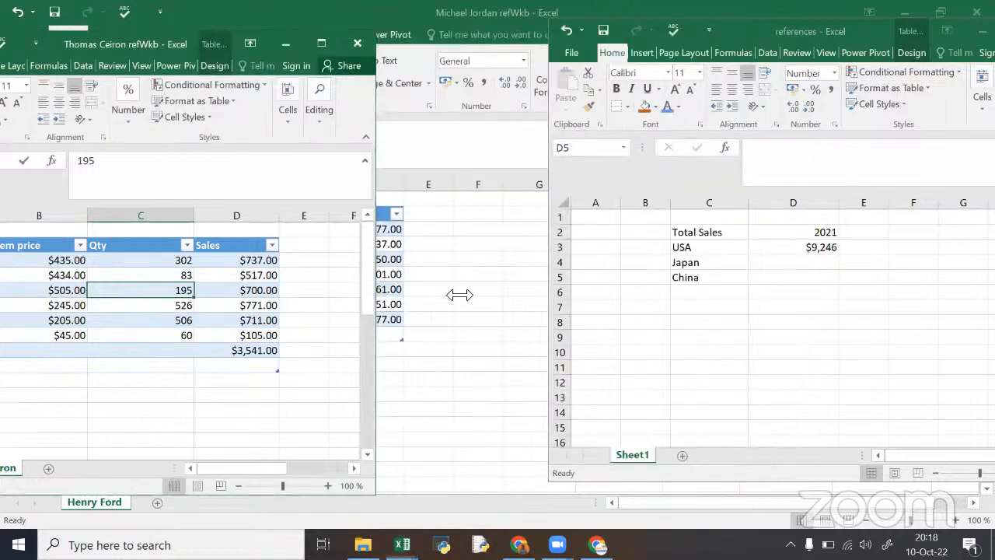
{"action": "left_click_drag", "start_coordinate": [460, 294], "coordinate": [459, 295]}
Step: Set the Qty of item ED-2304 to 5566 in the refWkb workbook placed beside references
{"action": "double_click", "coordinate": [190, 305]}
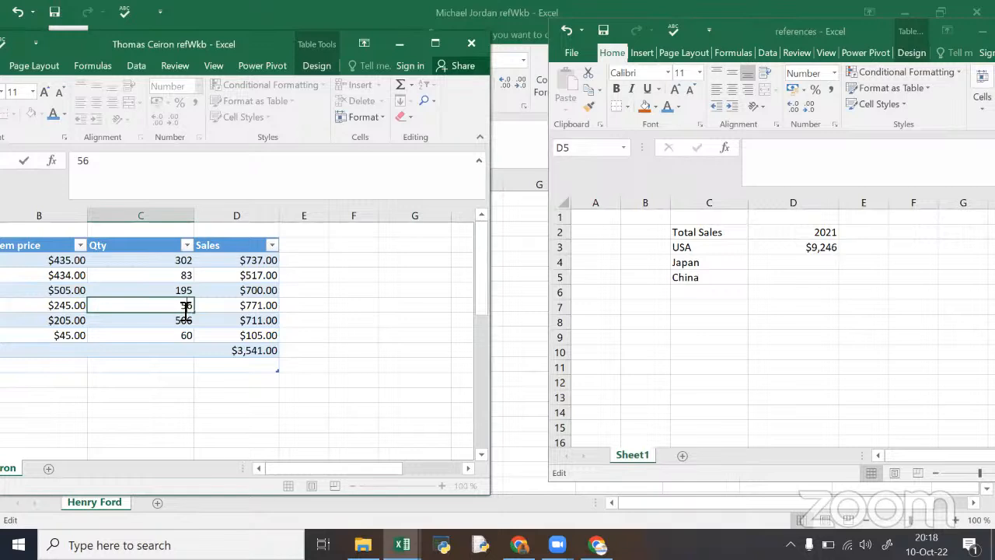
{"action": "type", "text": "66"}
{"action": "left_click", "coordinate": [221, 324]}
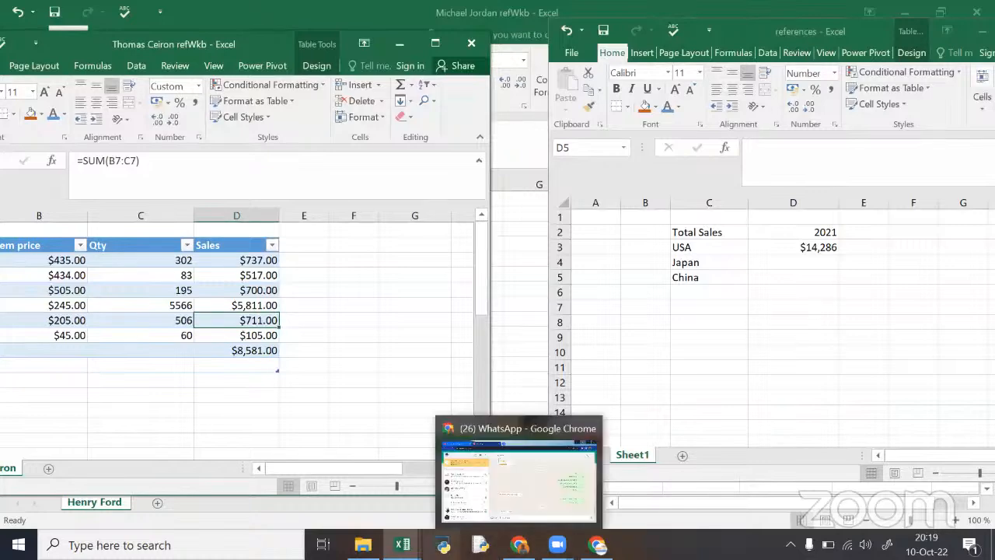
Step: Switch to the HR Employee vlookup workbook, maximize its window and show Sheet1
{"action": "mouse_move", "coordinate": [402, 544]}
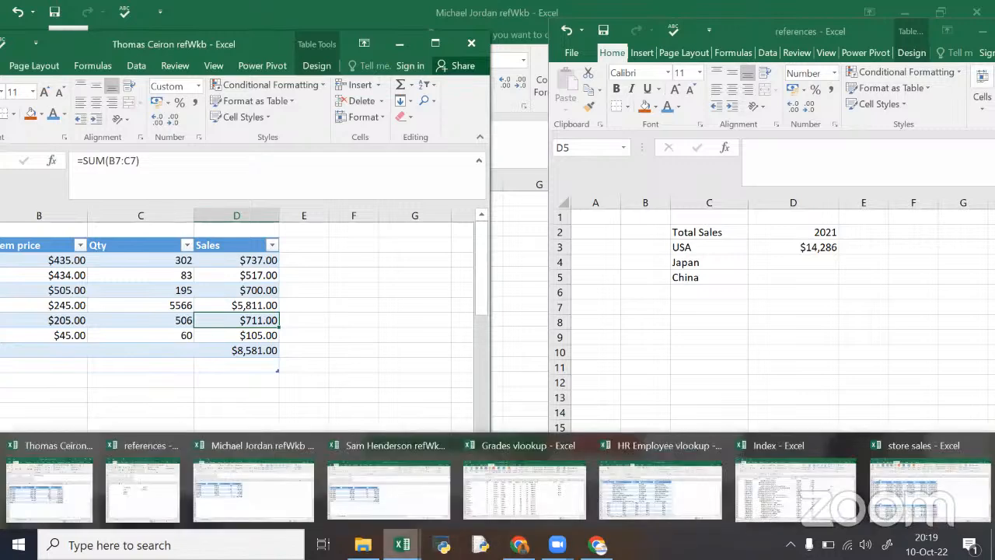
{"action": "left_click", "coordinate": [651, 489]}
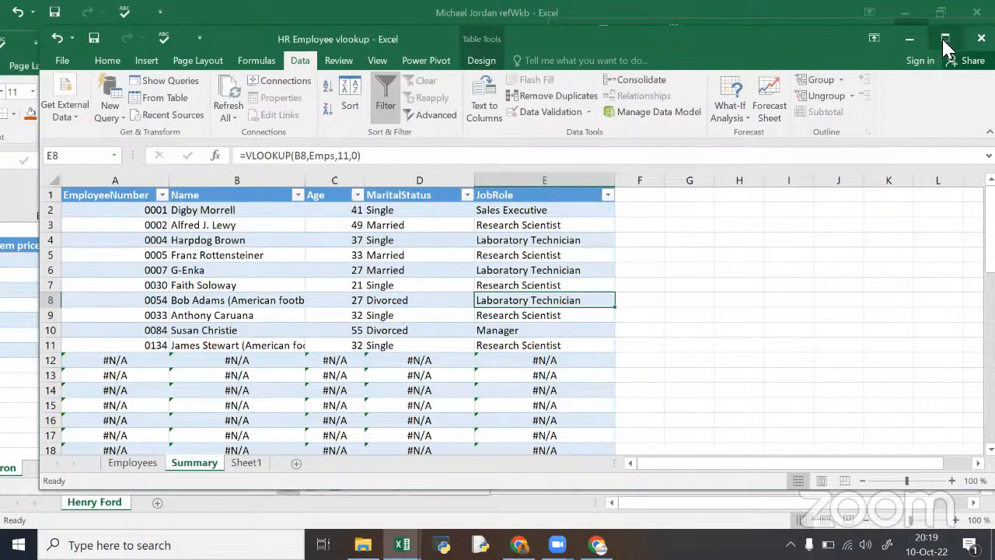
{"action": "left_click", "coordinate": [945, 39]}
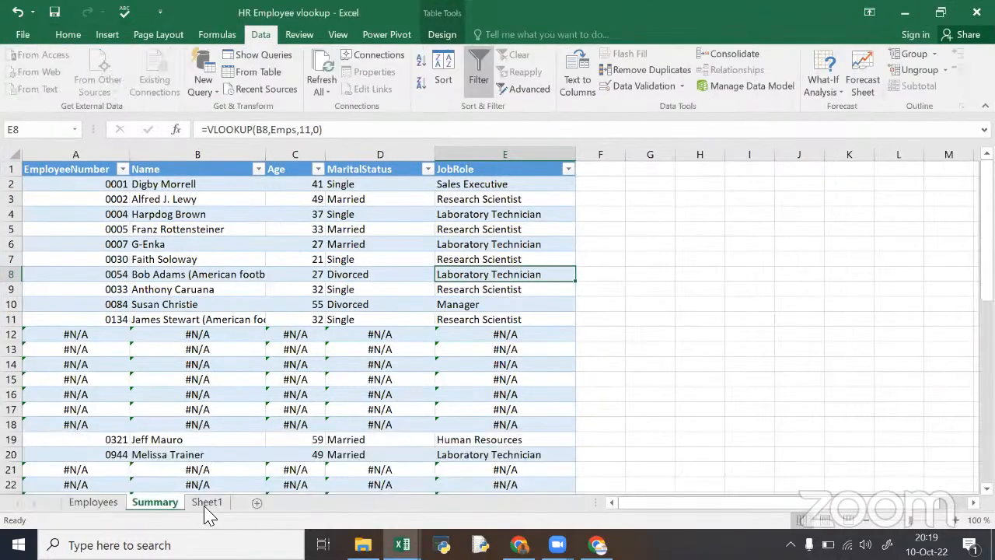
{"action": "left_click", "coordinate": [206, 503]}
{"action": "left_click", "coordinate": [657, 307]}
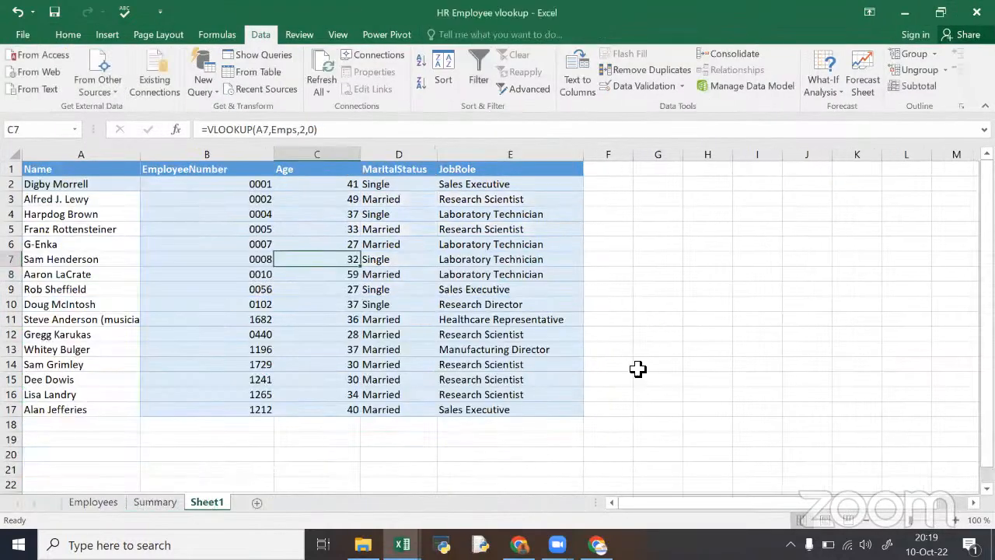
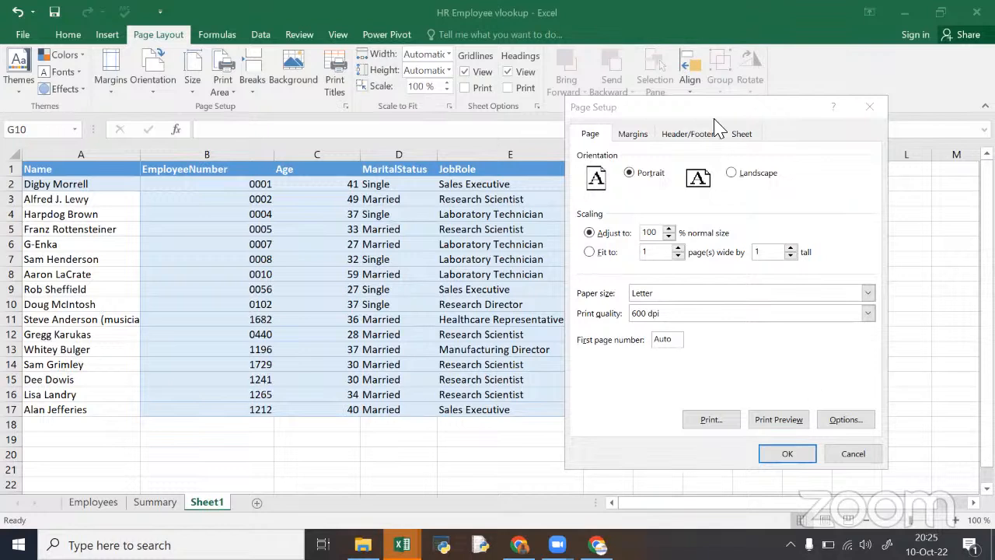
{"action": "left_click_drag", "start_coordinate": [720, 109], "coordinate": [877, 124]}
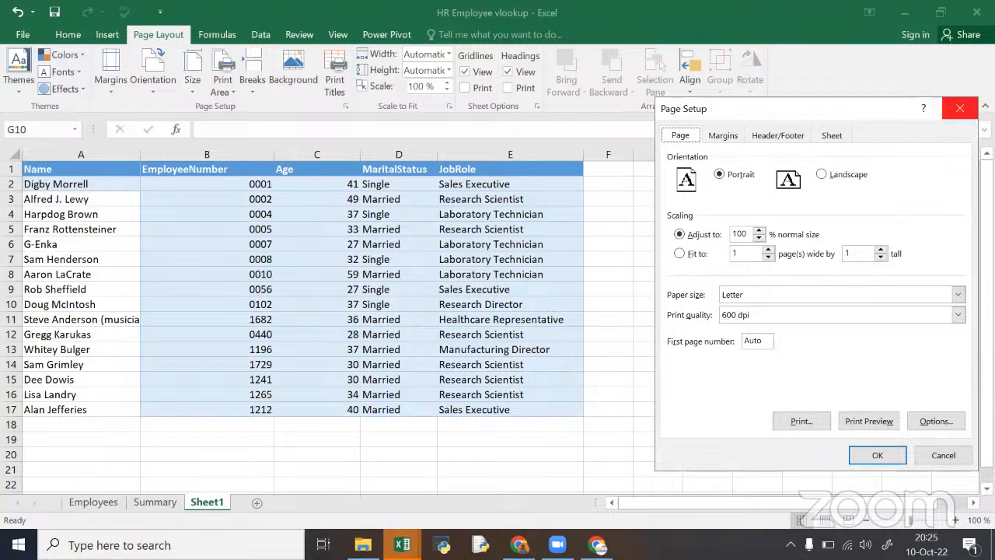
{"action": "left_click", "coordinate": [959, 109]}
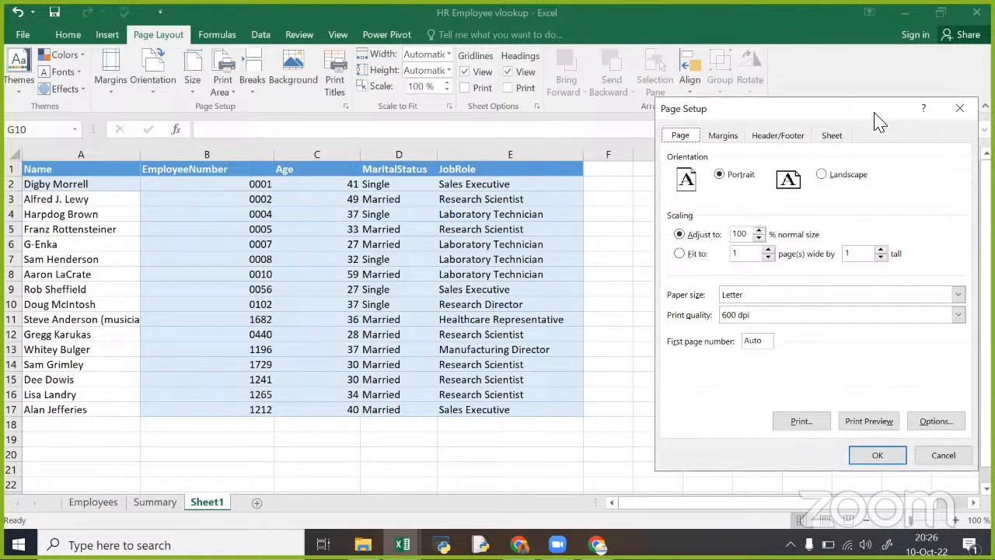
{"action": "left_click_drag", "start_coordinate": [876, 115], "coordinate": [619, 137]}
{"action": "left_click_drag", "start_coordinate": [685, 132], "coordinate": [575, 117]}
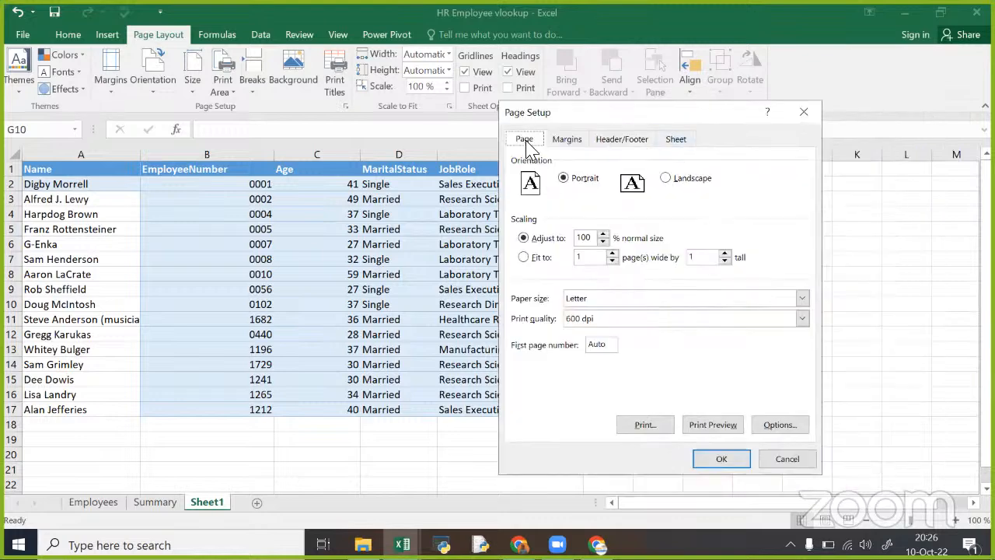
Step: Set the page header of Sheet1 to the built-in file path option D:\Academy\EXCEL CLASS\HR Employee vlookup
{"action": "left_click", "coordinate": [622, 140]}
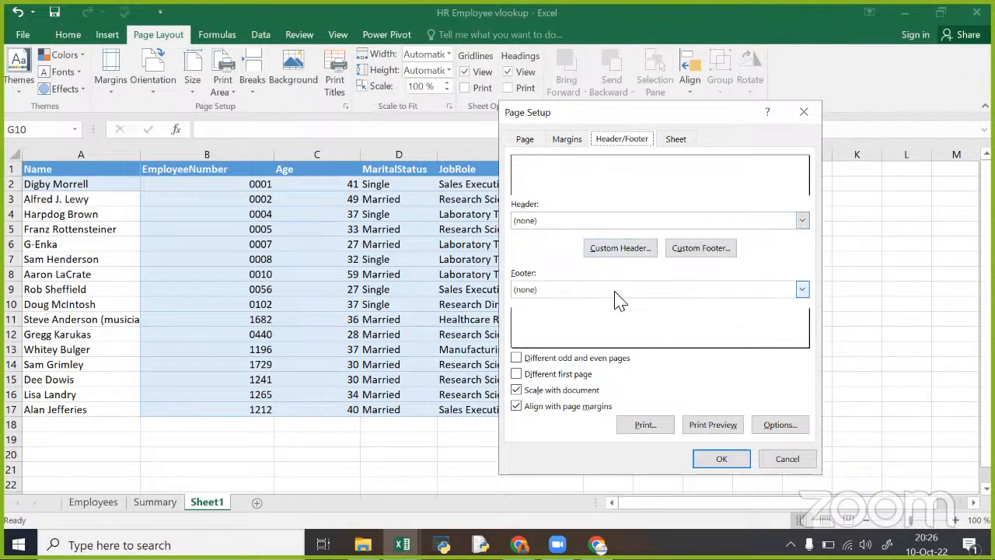
{"action": "left_click", "coordinate": [568, 292]}
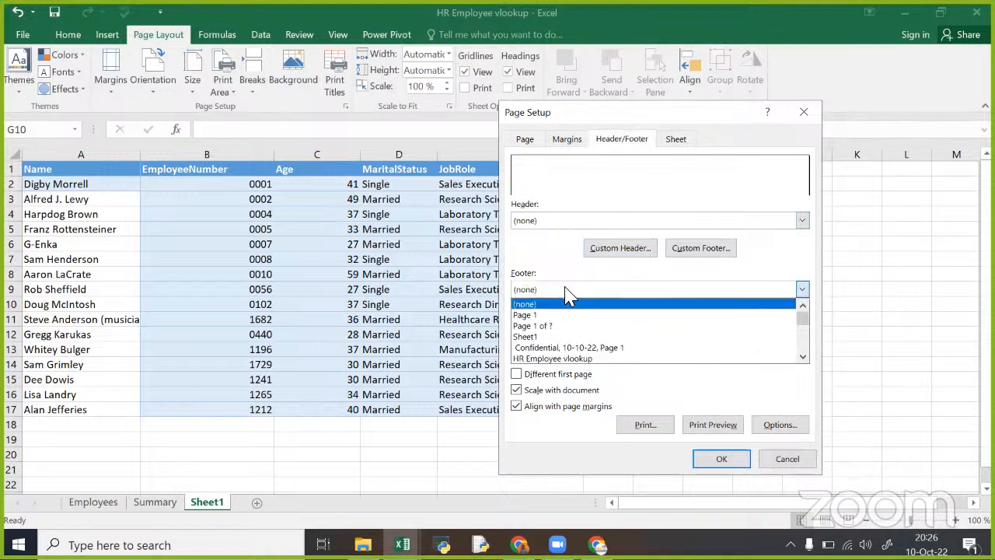
{"action": "left_click", "coordinate": [558, 220]}
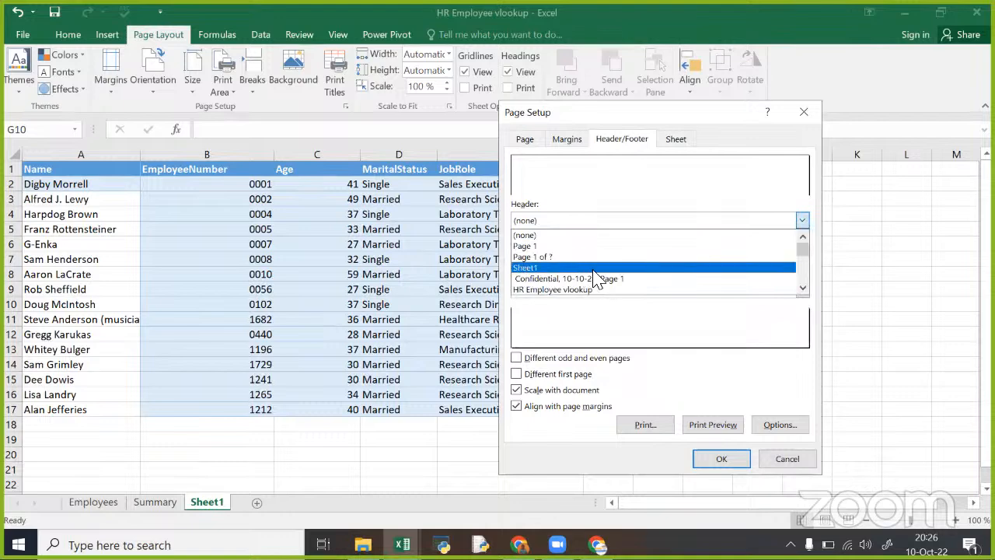
{"action": "scroll", "coordinate": [599, 280], "scroll_direction": "down", "scroll_amount": 1}
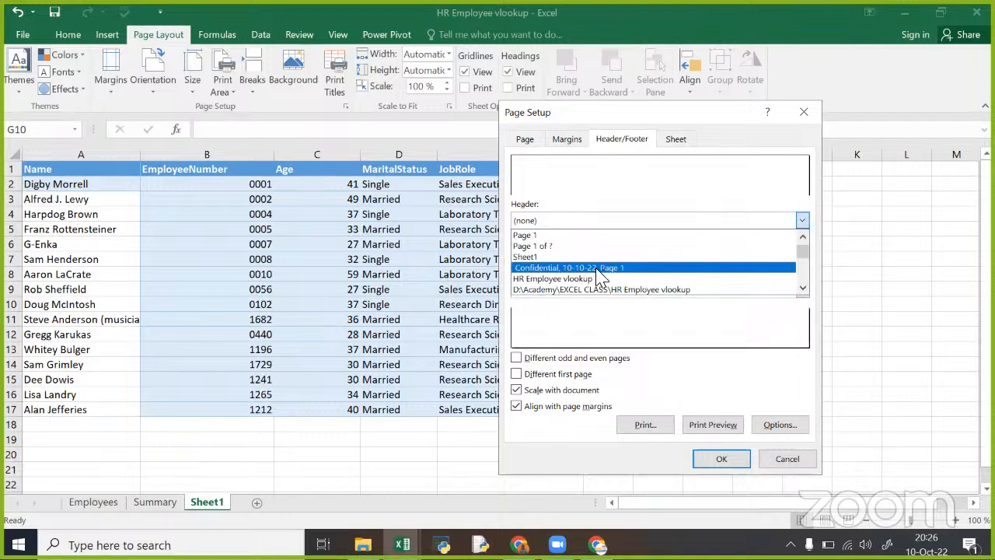
{"action": "scroll", "coordinate": [607, 274], "scroll_direction": "down", "scroll_amount": 5}
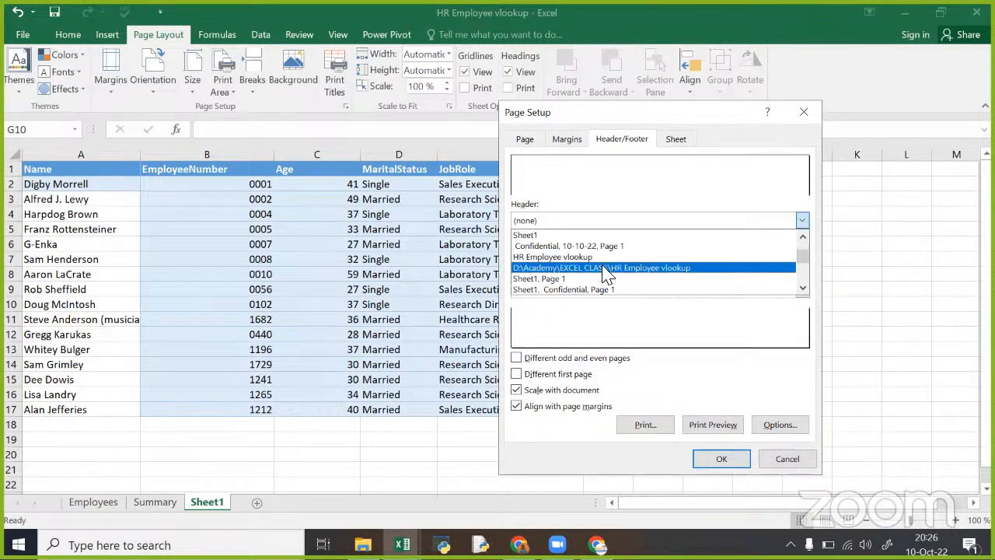
{"action": "scroll", "coordinate": [606, 273], "scroll_direction": "down", "scroll_amount": 5}
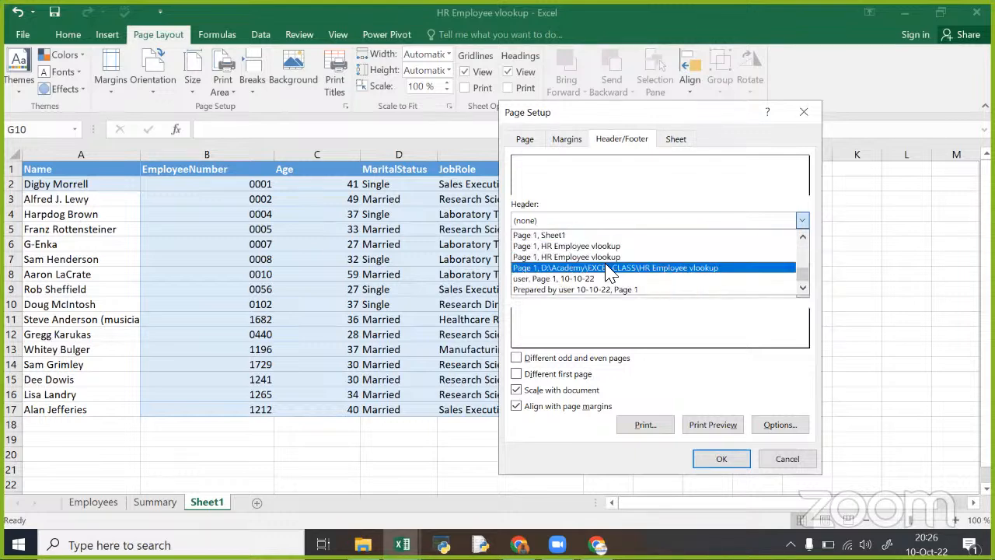
{"action": "scroll", "coordinate": [609, 272], "scroll_direction": "up", "scroll_amount": 5}
{"action": "scroll", "coordinate": [610, 268], "scroll_direction": "down", "scroll_amount": 2}
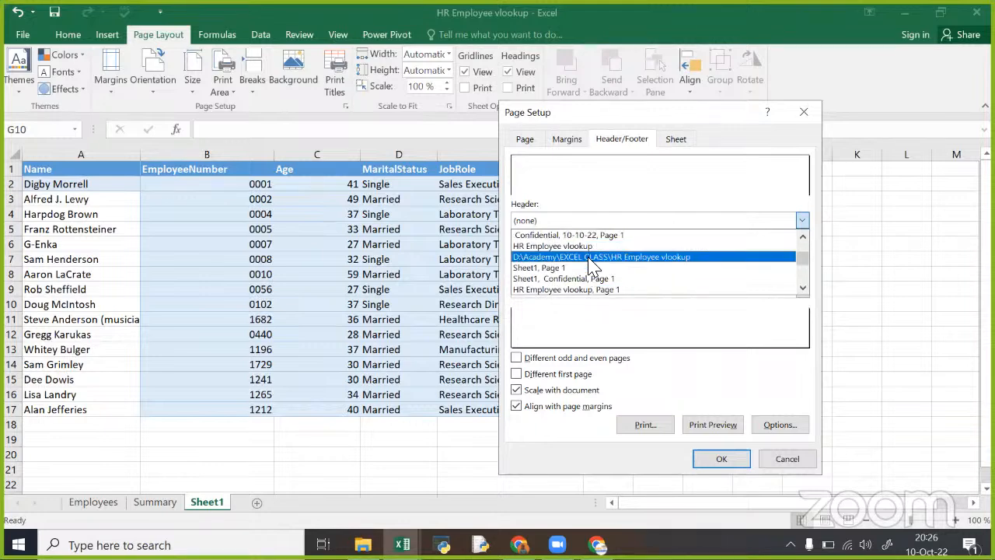
{"action": "left_click", "coordinate": [596, 257]}
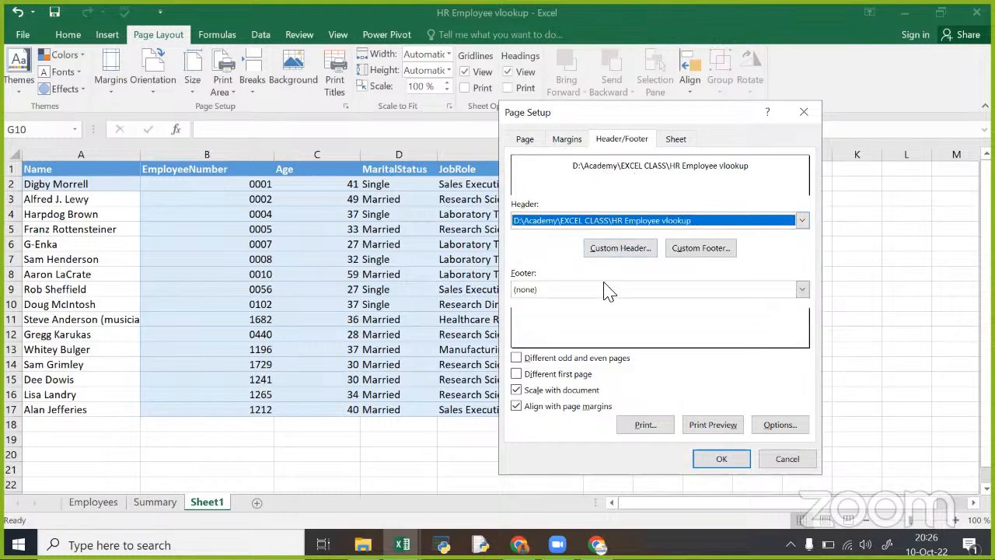
Step: Set the page footer to the preset "Confidential, 10-10-22, Page 1", check the print preview and return to the sheet
{"action": "left_click", "coordinate": [536, 286]}
{"action": "left_click", "coordinate": [617, 346]}
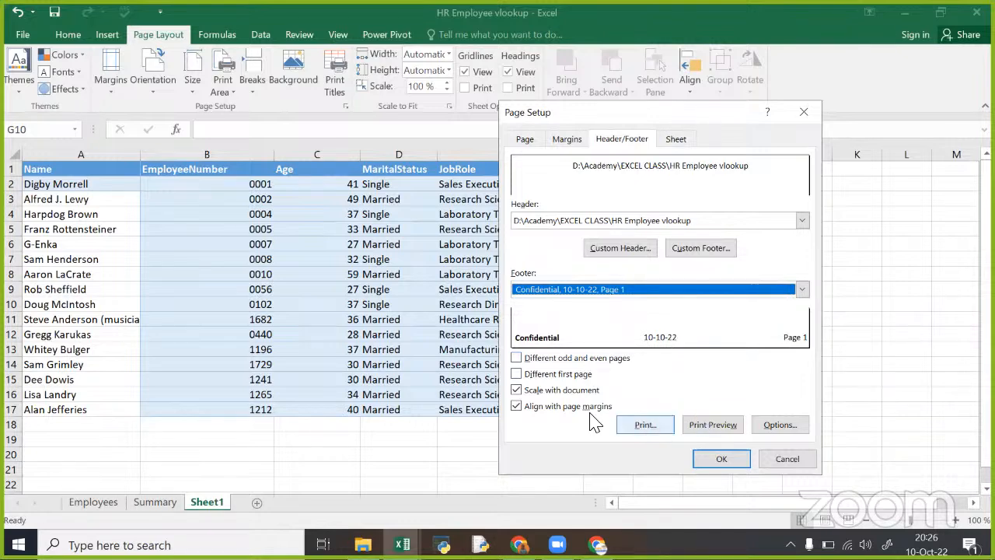
{"action": "left_click", "coordinate": [712, 424]}
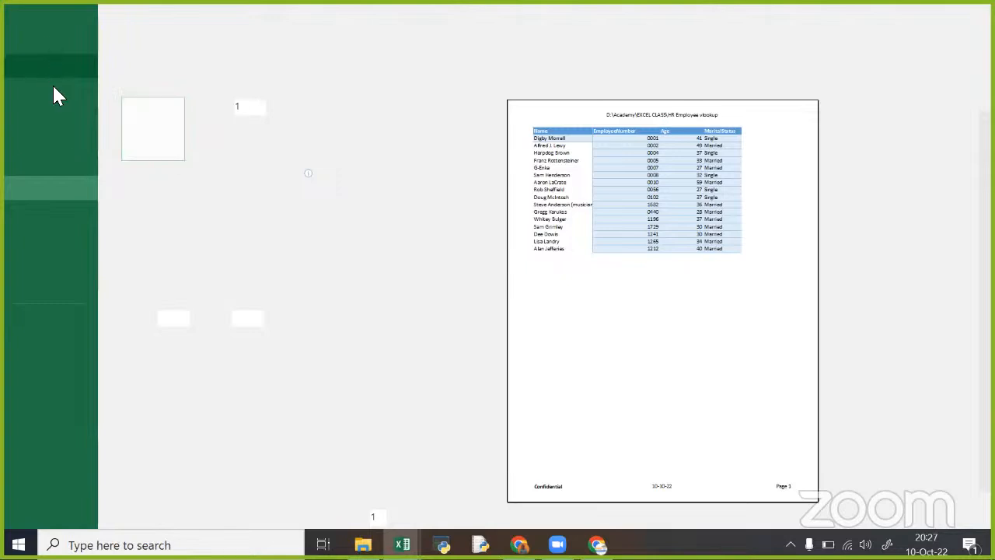
{"action": "left_click", "coordinate": [76, 66]}
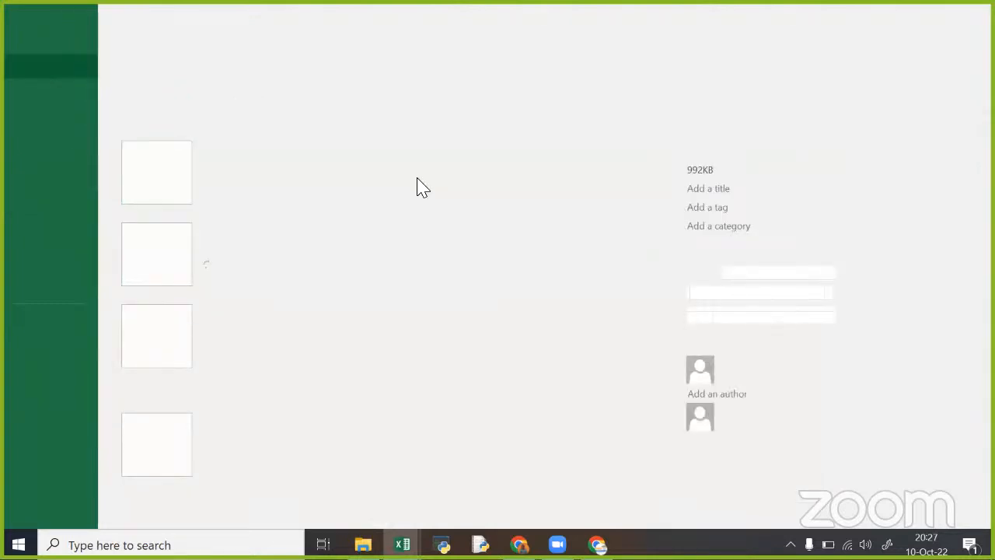
{"action": "left_click", "coordinate": [16, 27]}
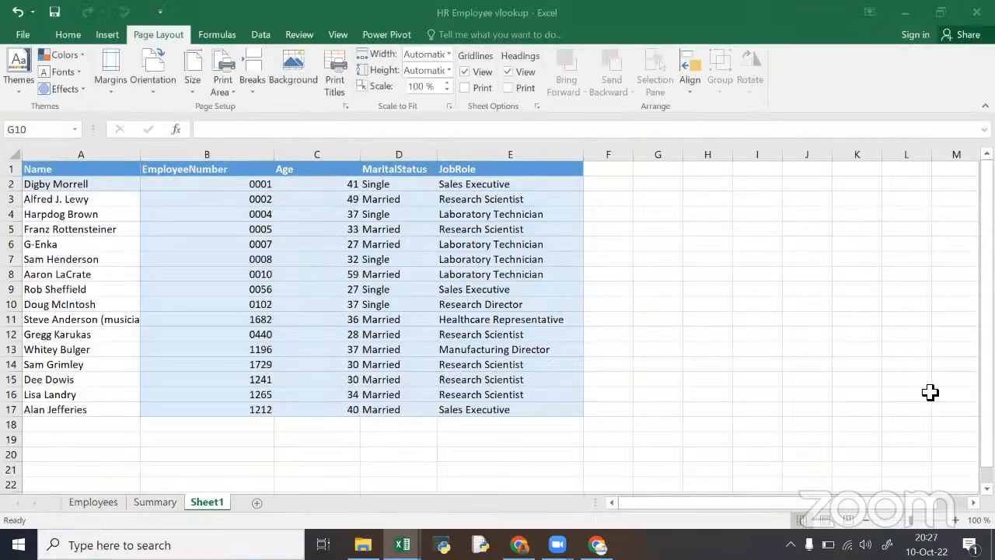
Step: Customize the header with "Excel" in the left section, "Professionals" replacing the path and file codes in the center, and "2022" in the right section
{"action": "left_click", "coordinate": [346, 106]}
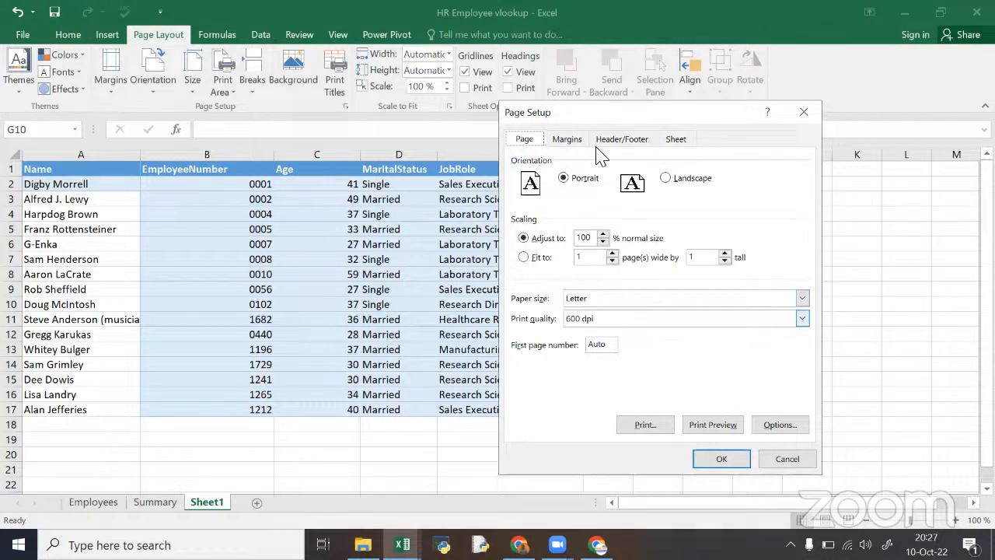
{"action": "left_click", "coordinate": [622, 140]}
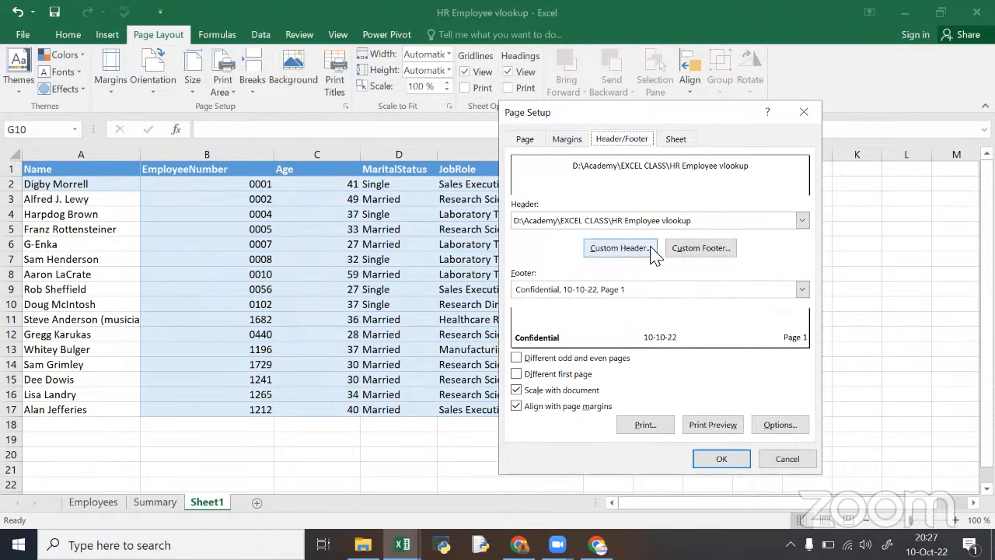
{"action": "left_click", "coordinate": [622, 250]}
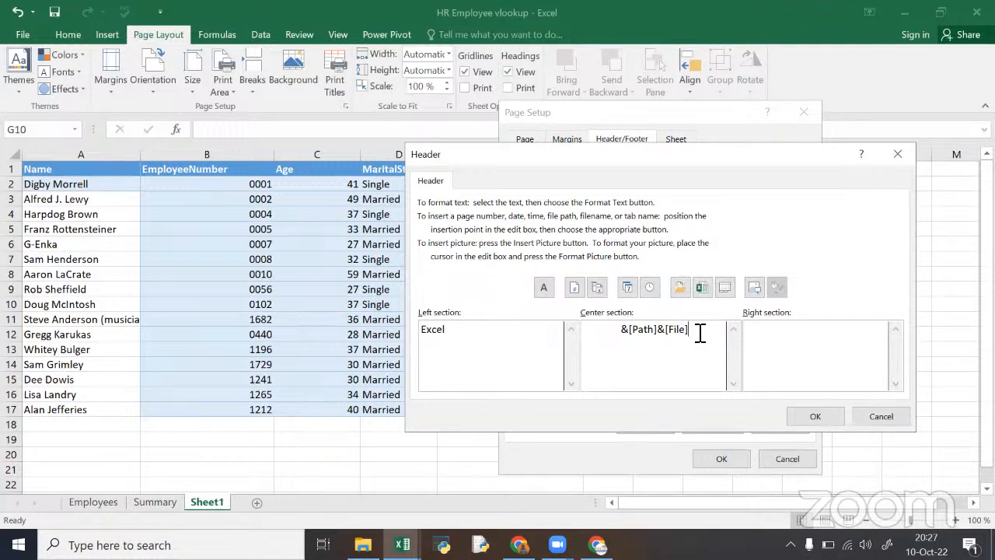
{"action": "key", "text": "BackSpace"}
{"action": "key", "text": "BackSpace"}
{"action": "key", "text": "BackSpace"}
{"action": "key", "text": "BackSpace"}
{"action": "key", "text": "BackSpace"}
{"action": "key", "text": "BackSpace"}
{"action": "key", "text": "BackSpace"}
{"action": "key", "text": "BackSpace"}
{"action": "key", "text": "BackSpace"}
{"action": "key", "text": "BackSpace"}
{"action": "key", "text": "BackSpace"}
{"action": "key", "text": "BackSpace"}
{"action": "key", "text": "BackSpace"}
{"action": "key", "text": "BackSpace"}
{"action": "type", "text": "Professionals"}
Step: Format the header's center text "Professionals" in Century Gothic, bold, size 14
{"action": "double_click", "coordinate": [663, 331]}
{"action": "left_click", "coordinate": [544, 287]}
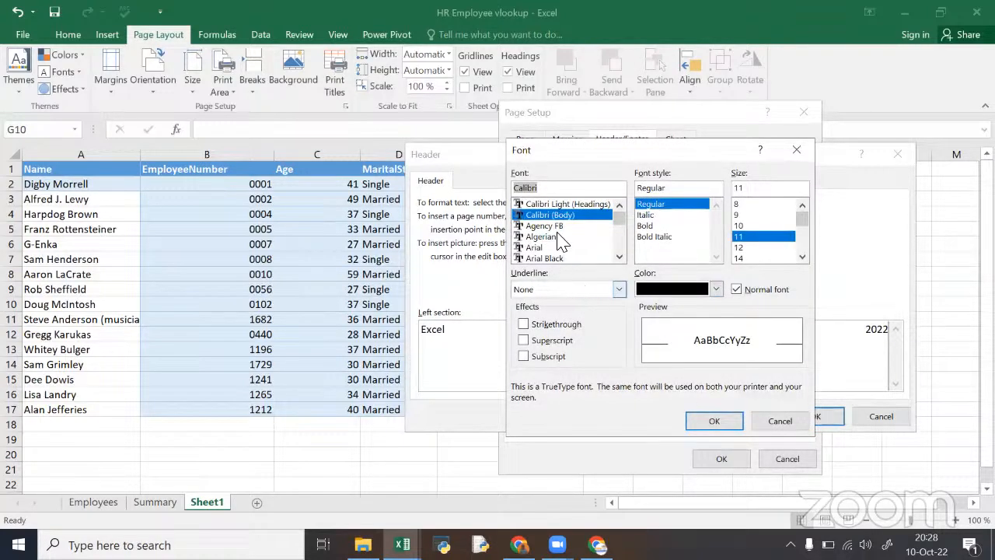
{"action": "left_click", "coordinate": [655, 226]}
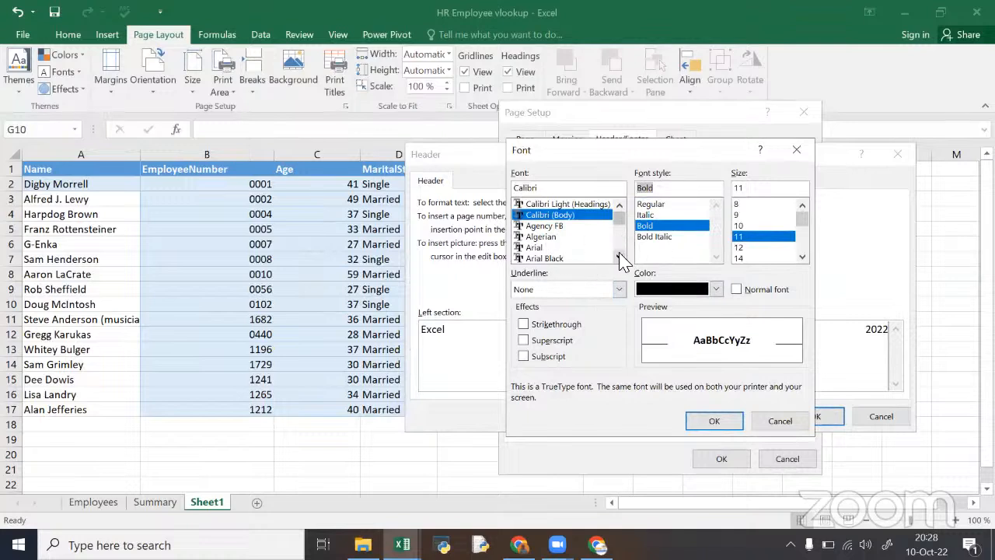
{"action": "scroll", "coordinate": [618, 257], "scroll_direction": "down", "scroll_amount": 3}
{"action": "scroll", "coordinate": [615, 257], "scroll_direction": "down", "scroll_amount": 10}
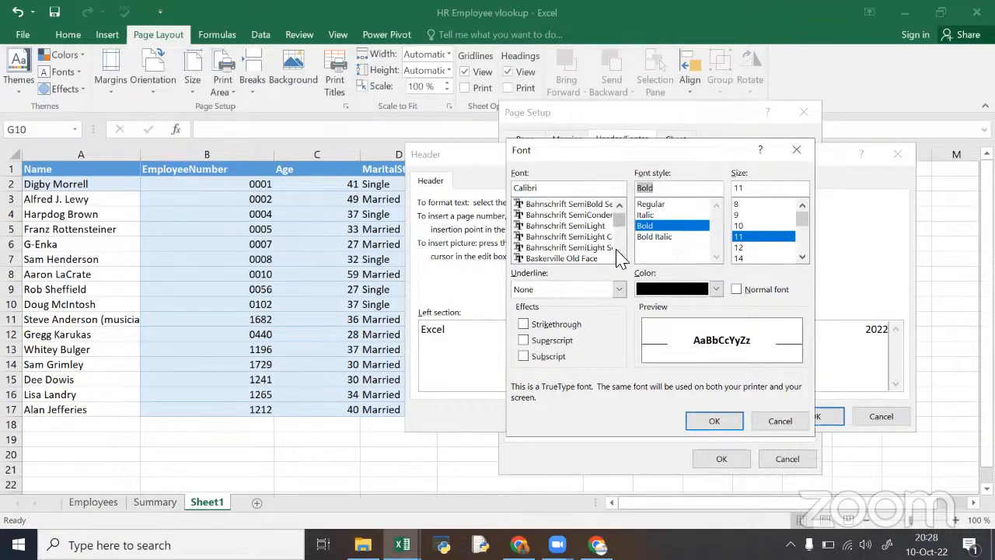
{"action": "scroll", "coordinate": [595, 252], "scroll_direction": "down", "scroll_amount": 2}
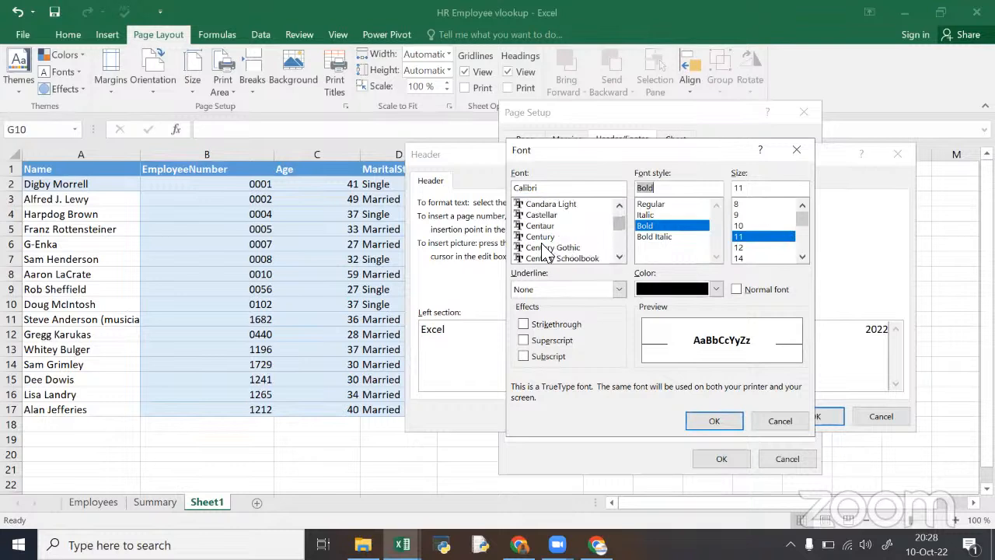
{"action": "left_click", "coordinate": [547, 247]}
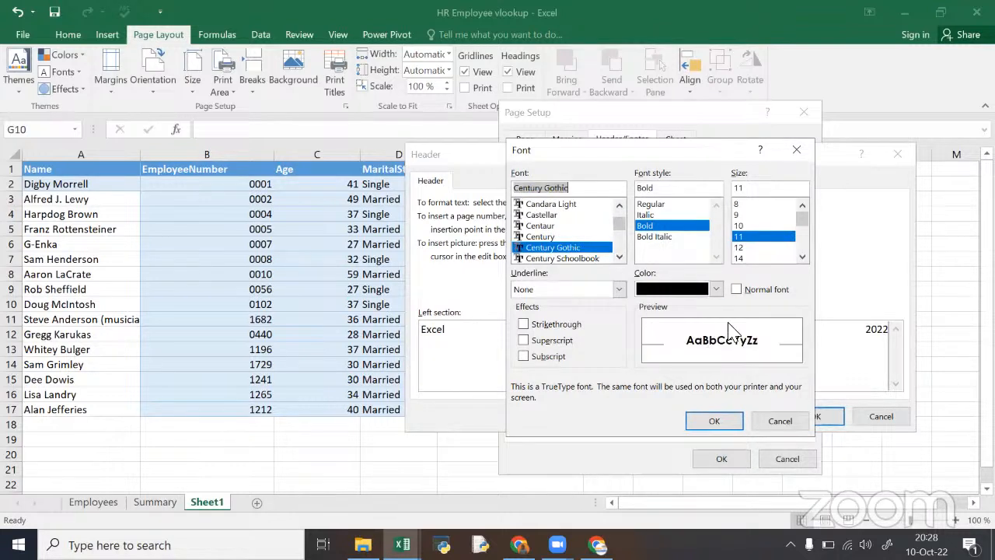
{"action": "left_click", "coordinate": [754, 259]}
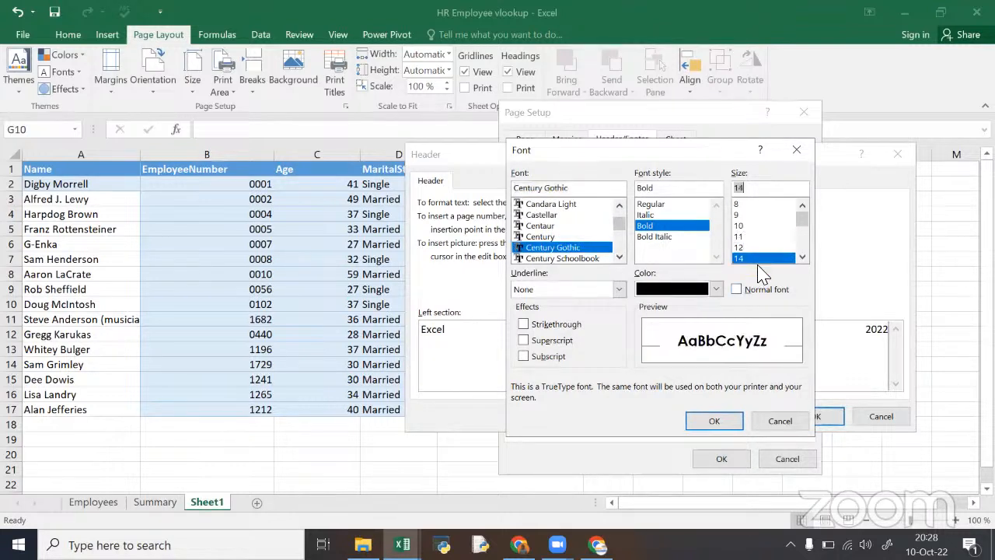
{"action": "key", "text": "Return"}
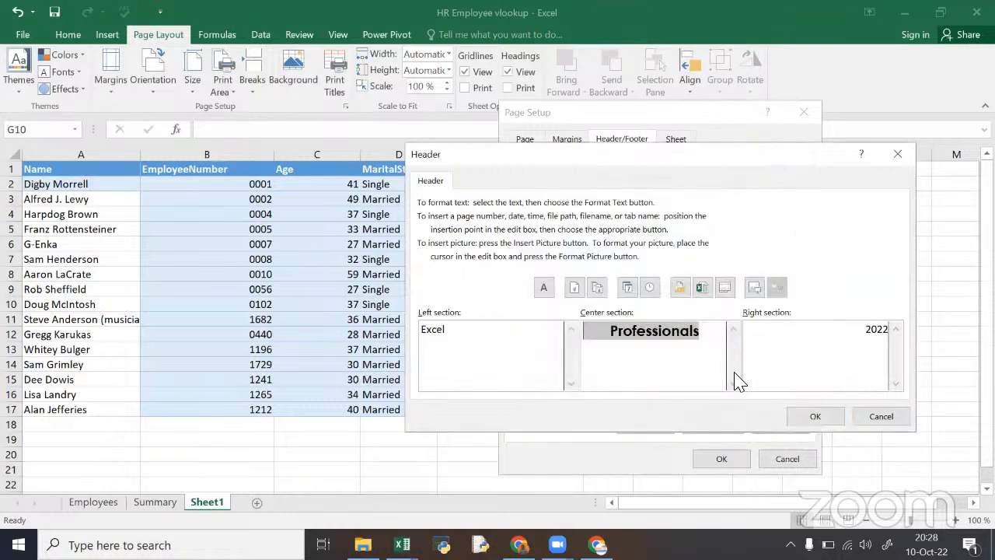
{"action": "left_click", "coordinate": [681, 358]}
Step: Format the header's left text "Excel" in Bell MT, size 14, with the light blue standard color
{"action": "left_click_drag", "start_coordinate": [496, 330], "coordinate": [400, 333]}
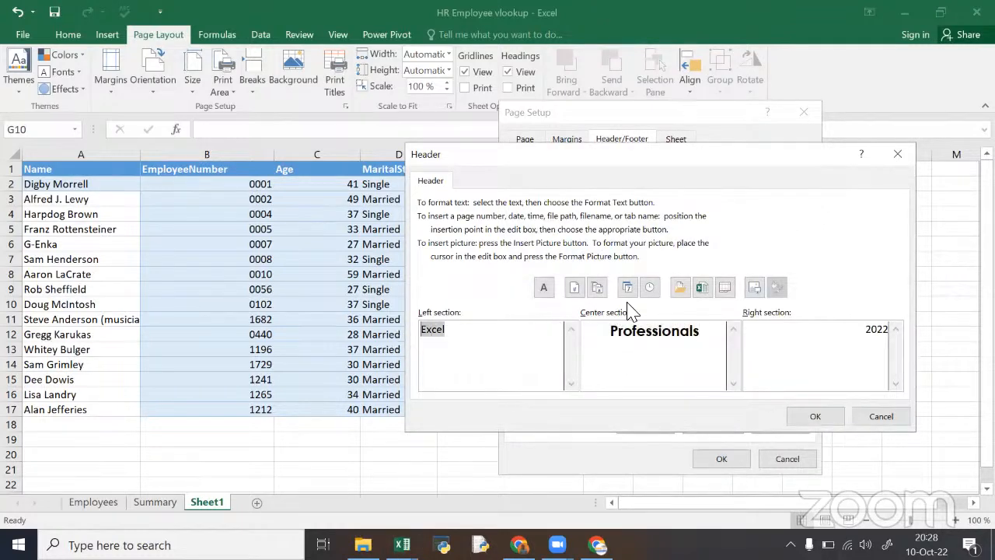
{"action": "left_click", "coordinate": [542, 290]}
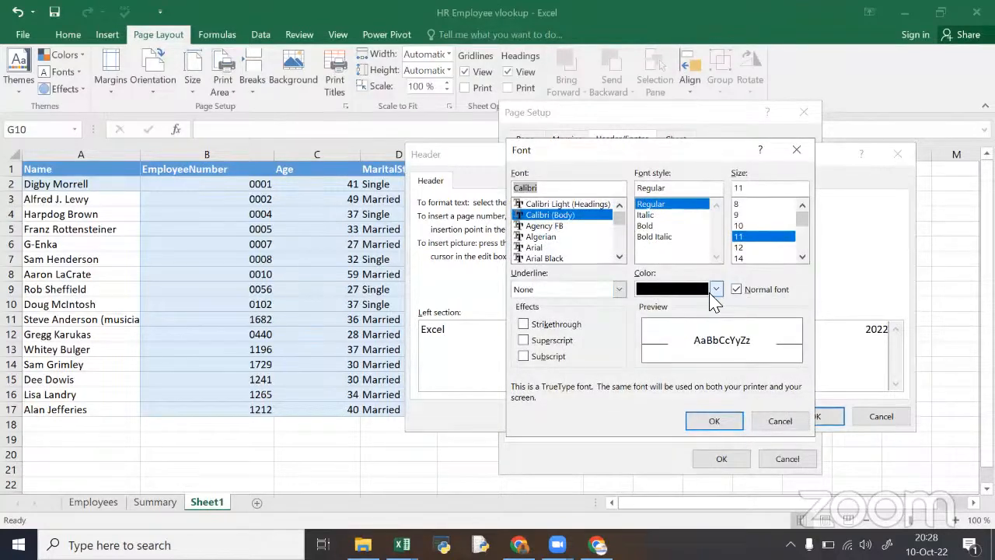
{"action": "left_click", "coordinate": [716, 290]}
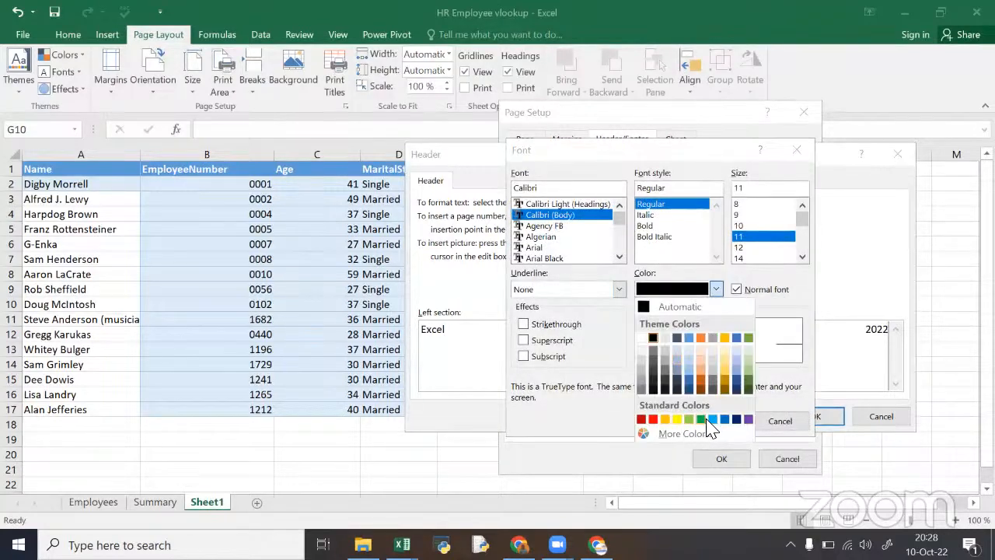
{"action": "left_click", "coordinate": [713, 420]}
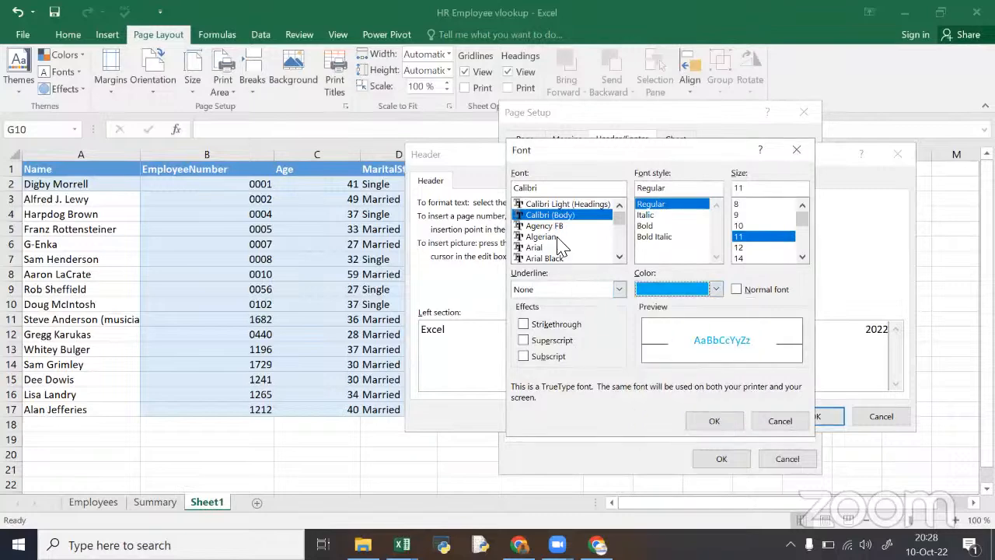
{"action": "left_click", "coordinate": [619, 257]}
{"action": "left_click", "coordinate": [620, 258]}
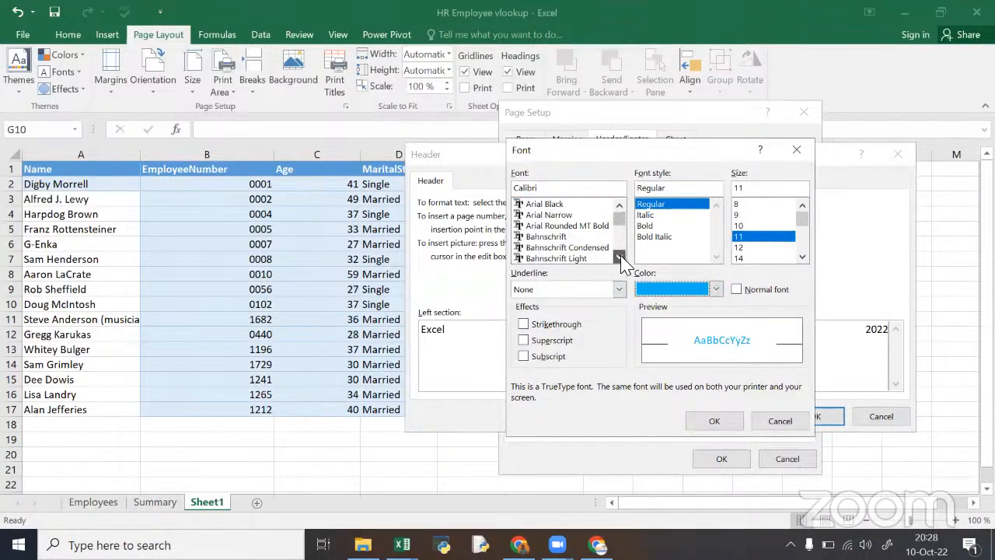
{"action": "left_click", "coordinate": [620, 258]}
{"action": "left_click", "coordinate": [620, 257]}
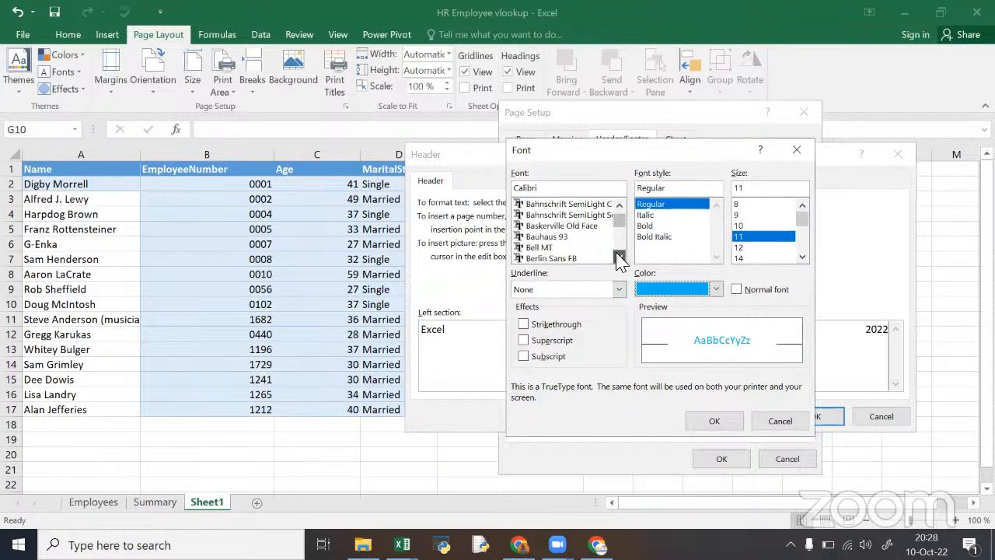
{"action": "left_click", "coordinate": [544, 247]}
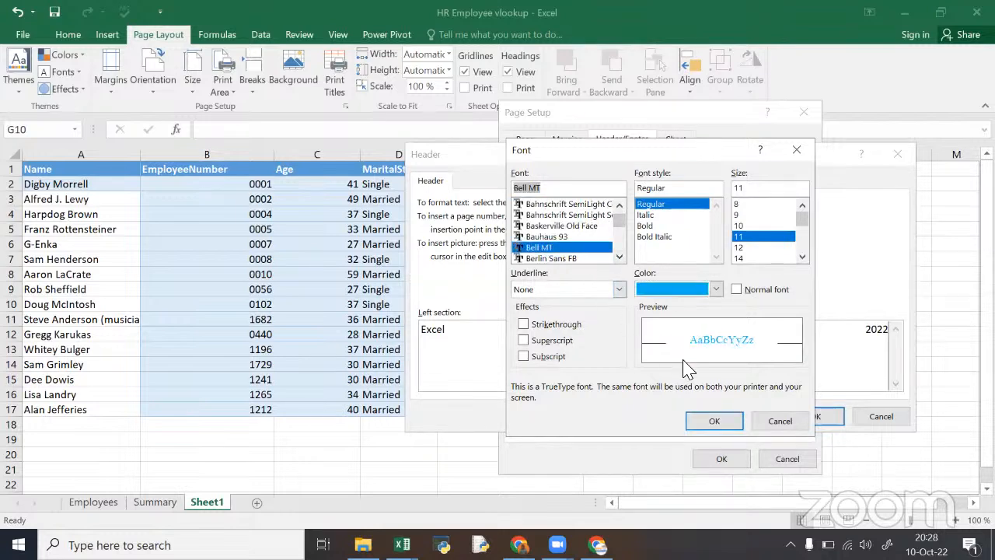
{"action": "left_click", "coordinate": [758, 258]}
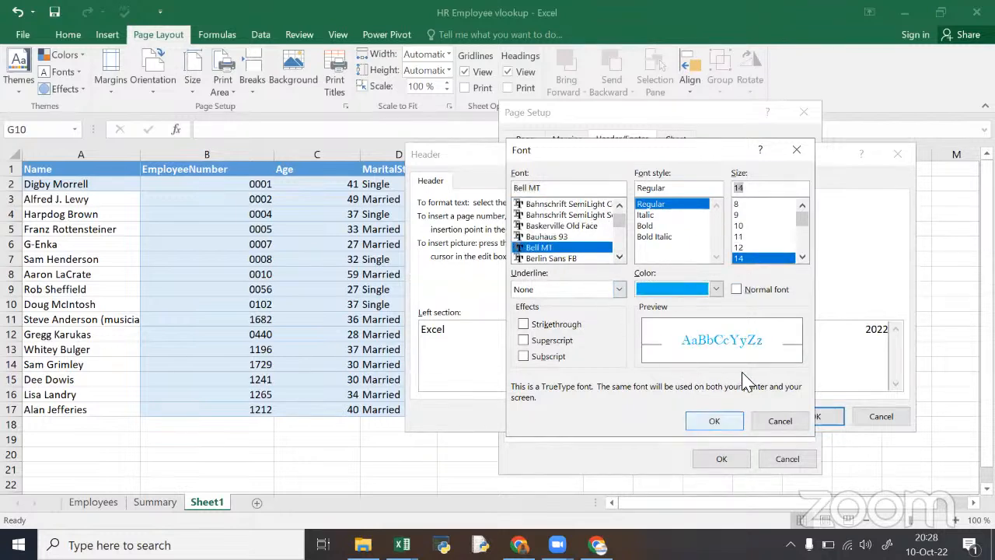
{"action": "left_click", "coordinate": [714, 421]}
{"action": "left_click", "coordinate": [525, 342]}
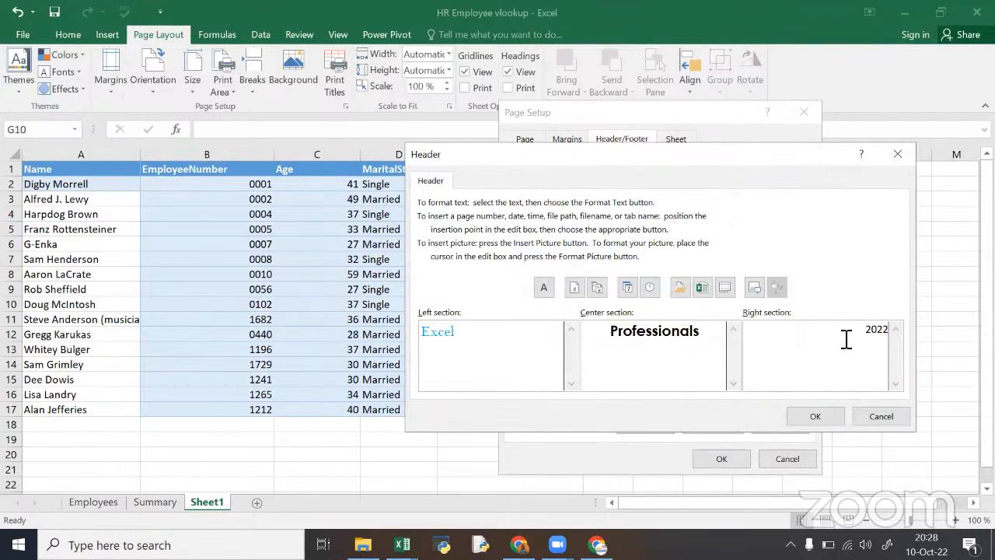
Step: Format the header's right text "2022" in Bahnschrift SemiBold Condensed, size 14, with the red standard color, and accept the custom header
{"action": "left_click_drag", "start_coordinate": [846, 340], "coordinate": [944, 337]}
{"action": "left_click", "coordinate": [543, 288]}
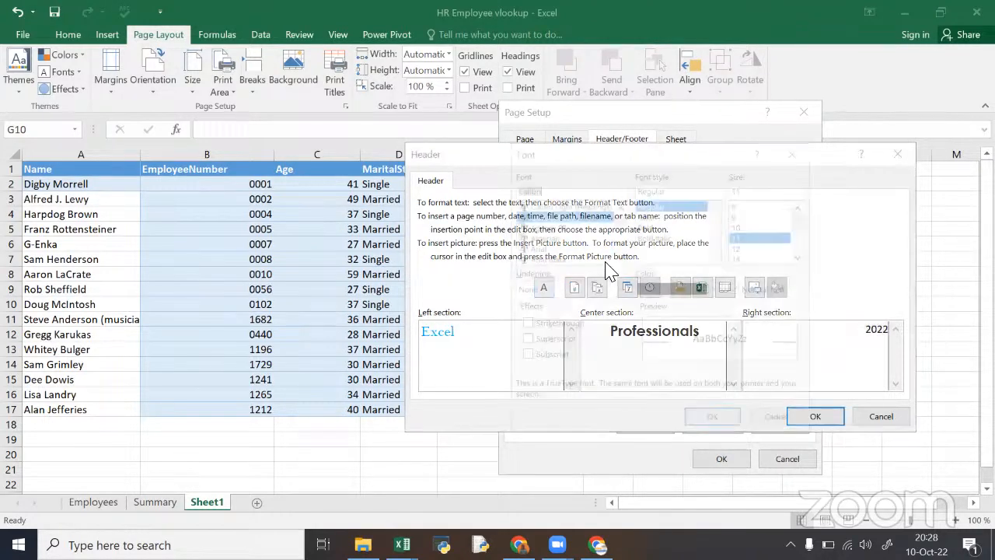
{"action": "left_click", "coordinate": [716, 289]}
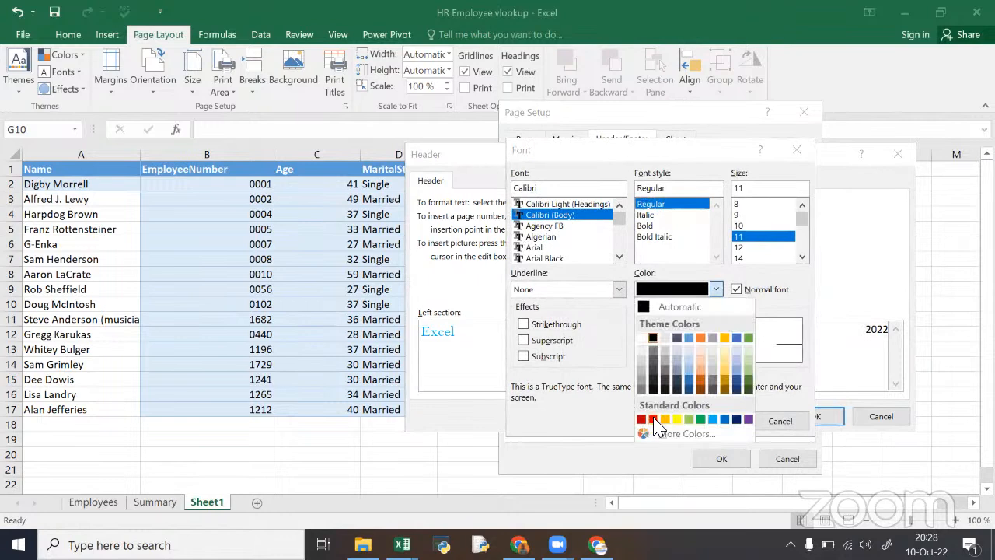
{"action": "left_click", "coordinate": [654, 420]}
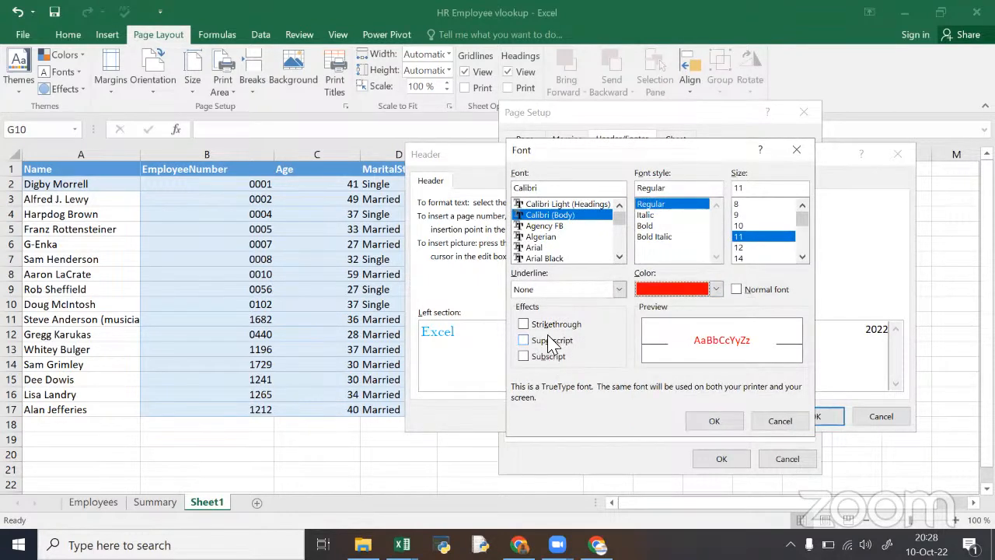
{"action": "left_click", "coordinate": [620, 258]}
{"action": "scroll", "coordinate": [622, 263], "scroll_direction": "down", "scroll_amount": 4}
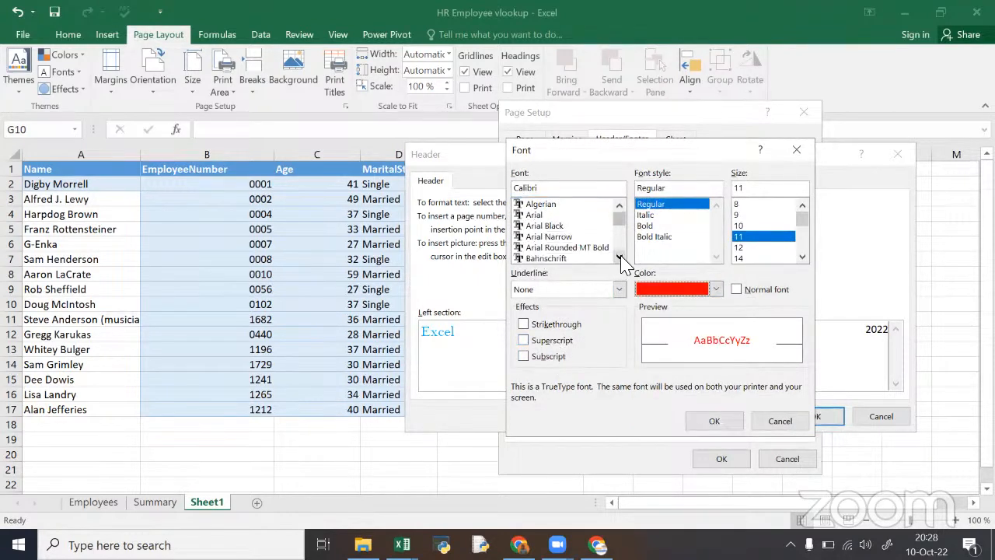
{"action": "left_click", "coordinate": [544, 247]}
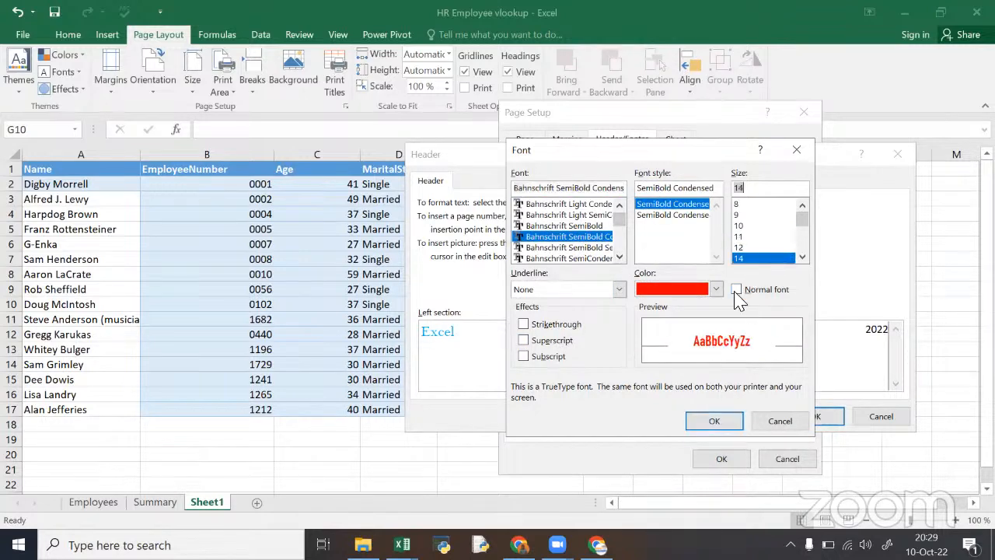
{"action": "left_click", "coordinate": [714, 421]}
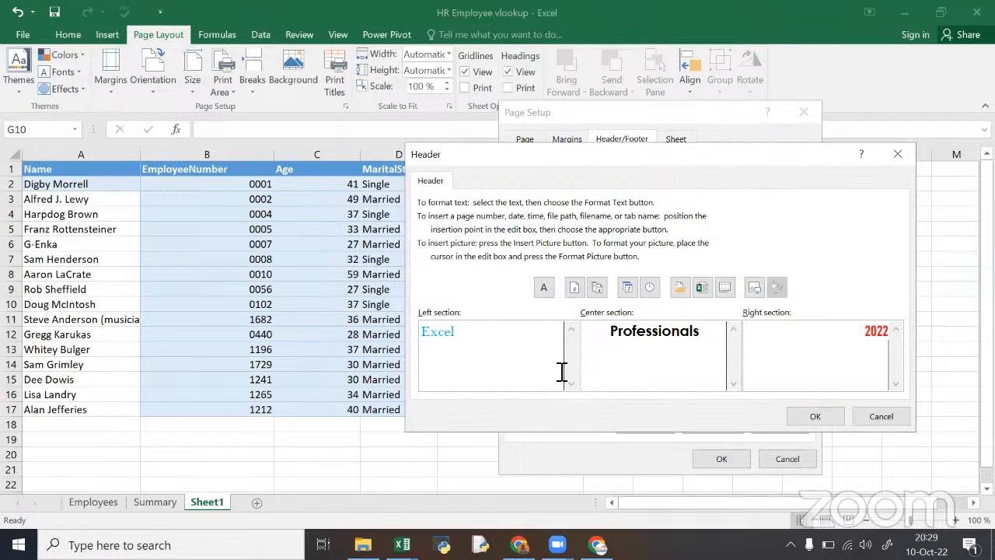
{"action": "key", "text": "Return"}
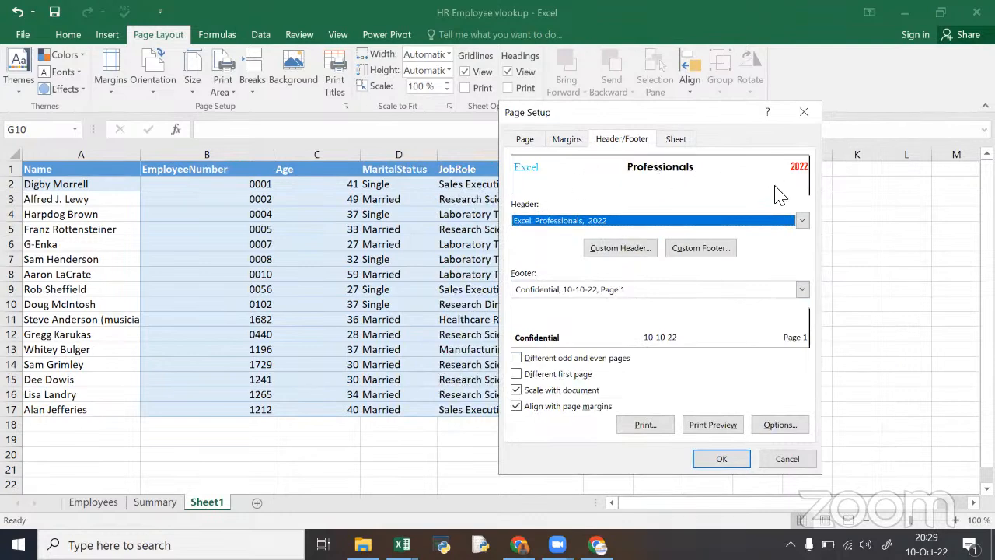
Step: Examine the custom footer's three sections, check the header and footer in the print preview, and return to the sheet
{"action": "left_click", "coordinate": [703, 249]}
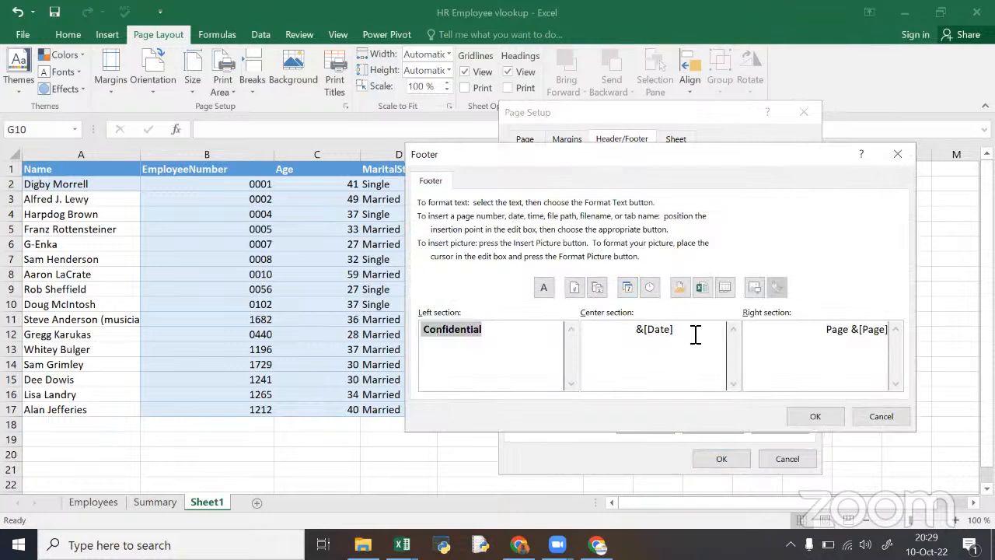
{"action": "left_click_drag", "start_coordinate": [816, 332], "coordinate": [920, 330]}
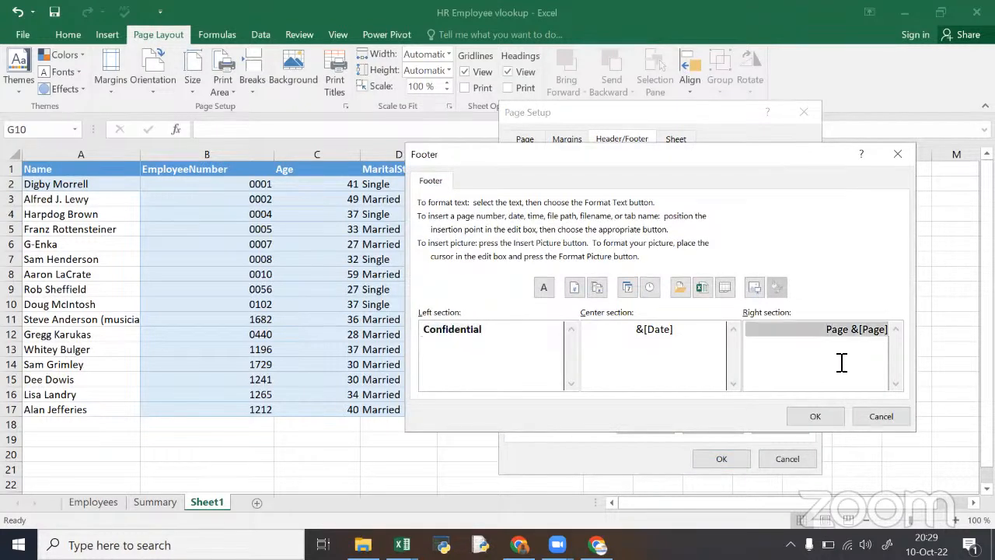
{"action": "left_click", "coordinate": [843, 363]}
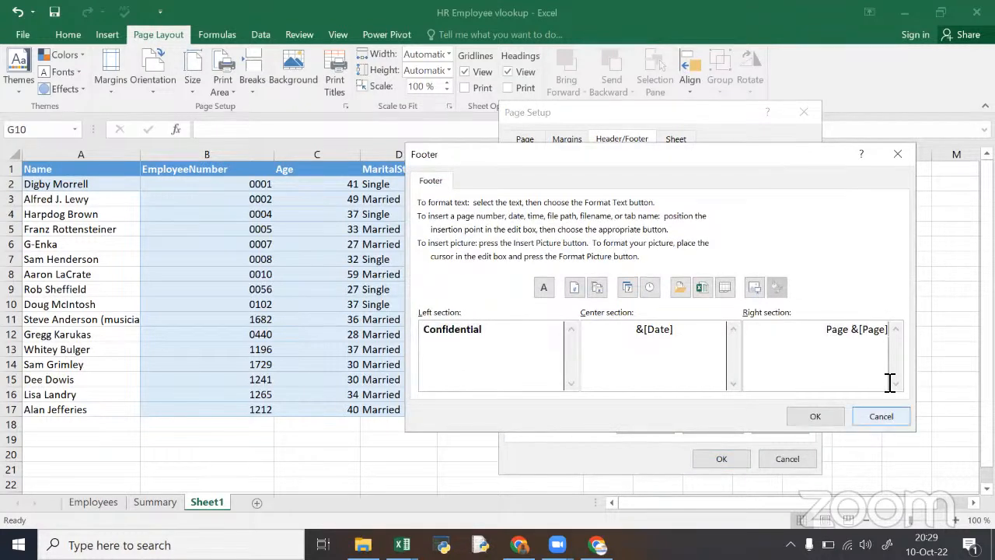
{"action": "left_click", "coordinate": [816, 416]}
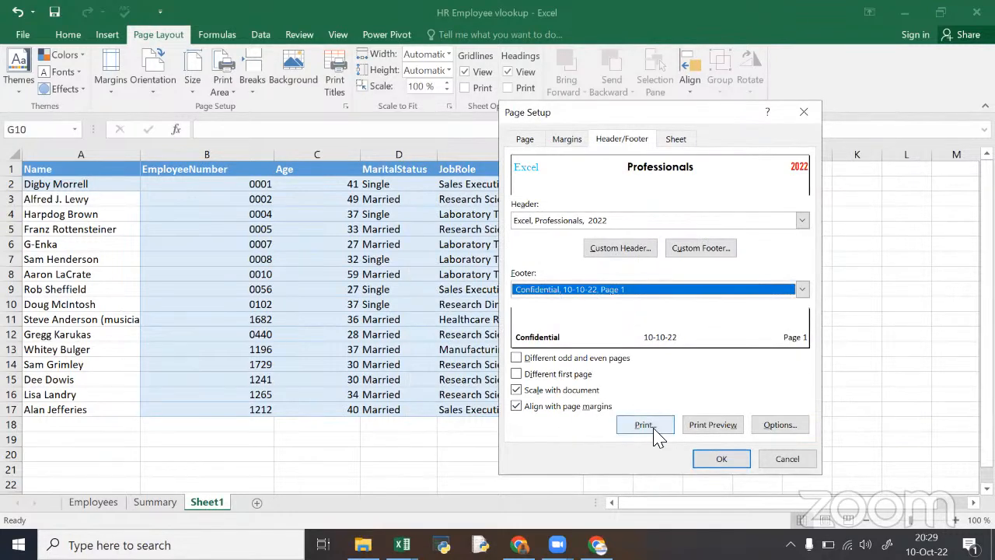
{"action": "left_click", "coordinate": [726, 425]}
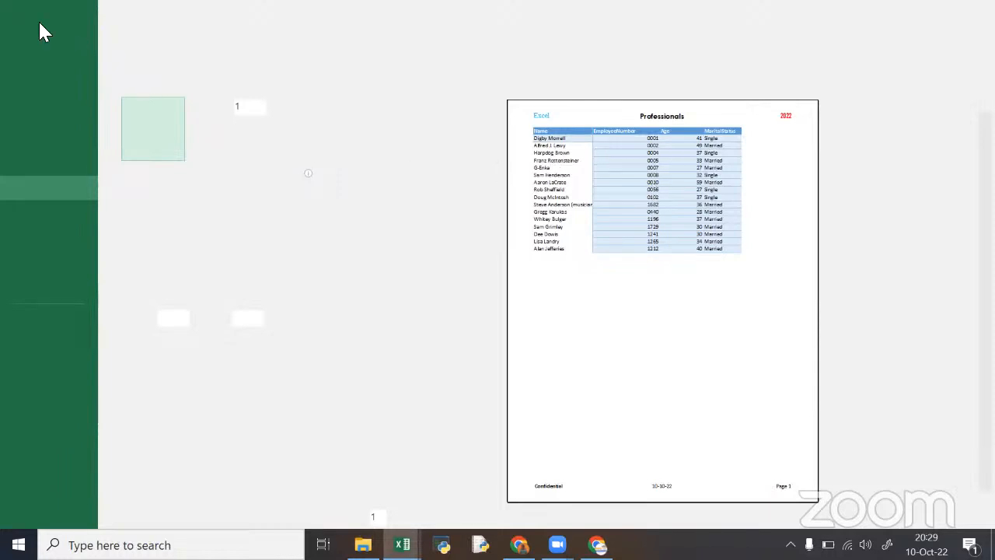
{"action": "left_click", "coordinate": [18, 19]}
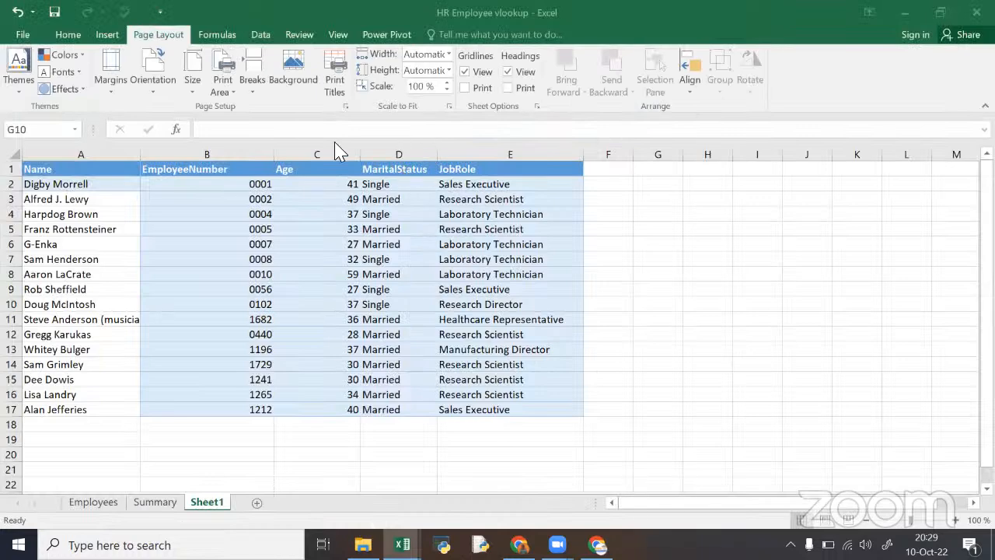
Step: Review the header and footer settings in Page Setup and view the workbook's file information before returning to the sheet
{"action": "left_click", "coordinate": [345, 106]}
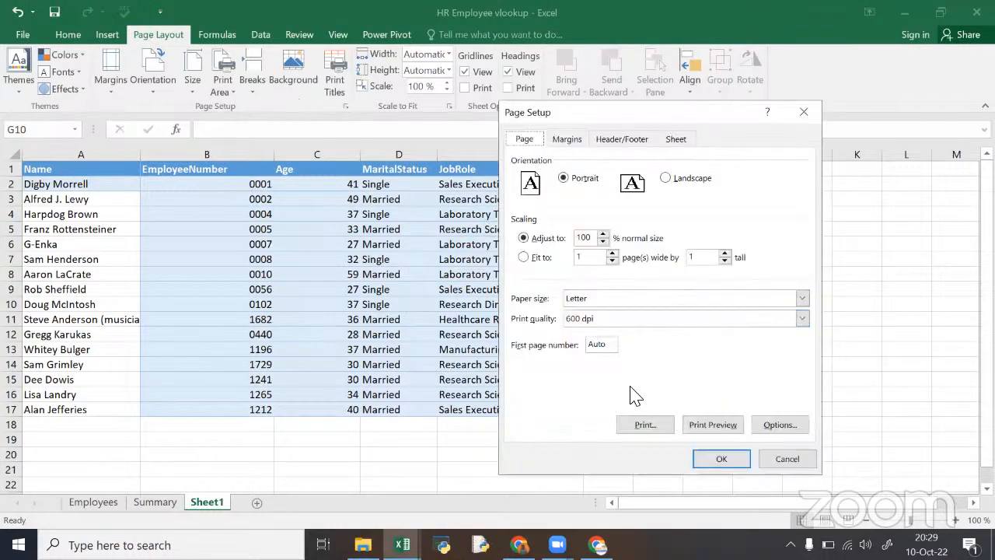
{"action": "left_click", "coordinate": [620, 142]}
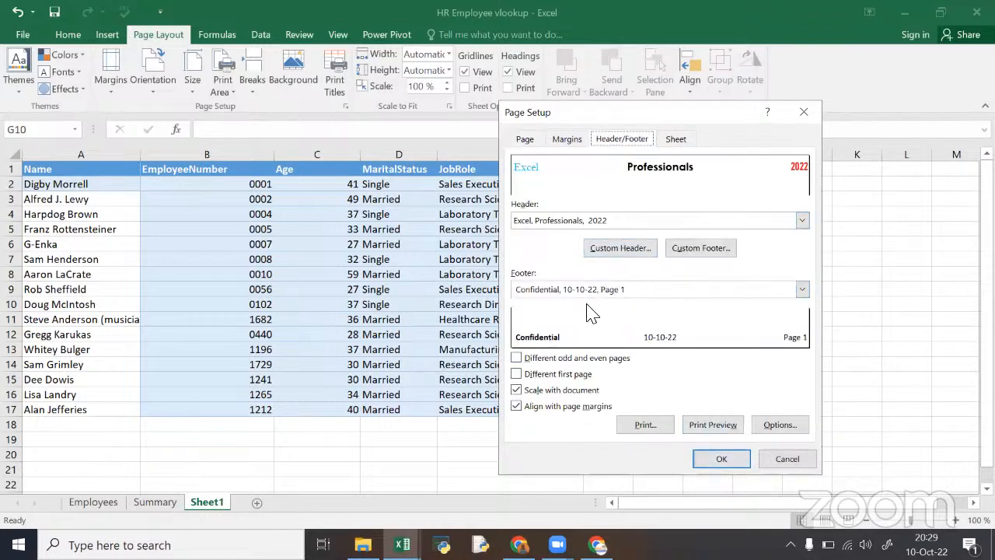
{"action": "left_click", "coordinate": [722, 459]}
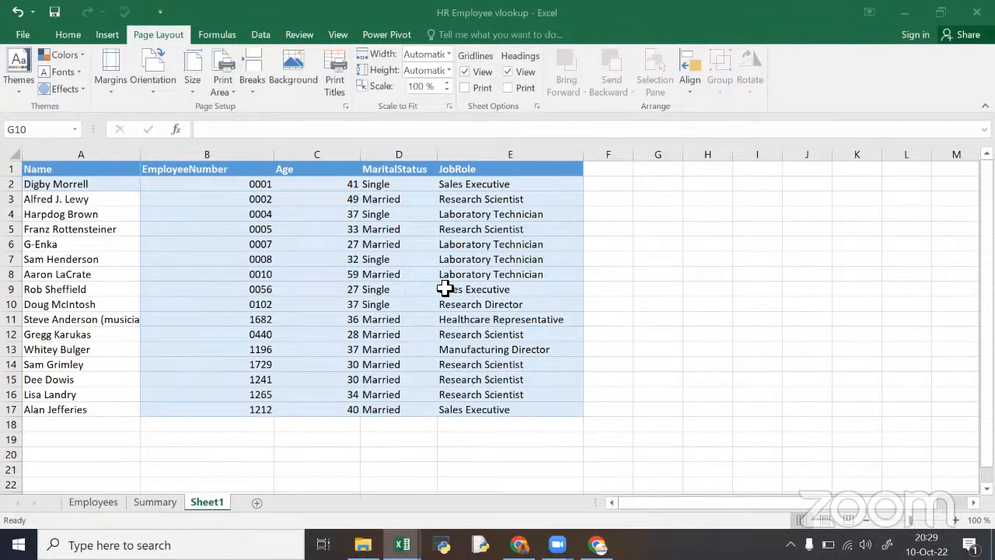
{"action": "left_click", "coordinate": [28, 35]}
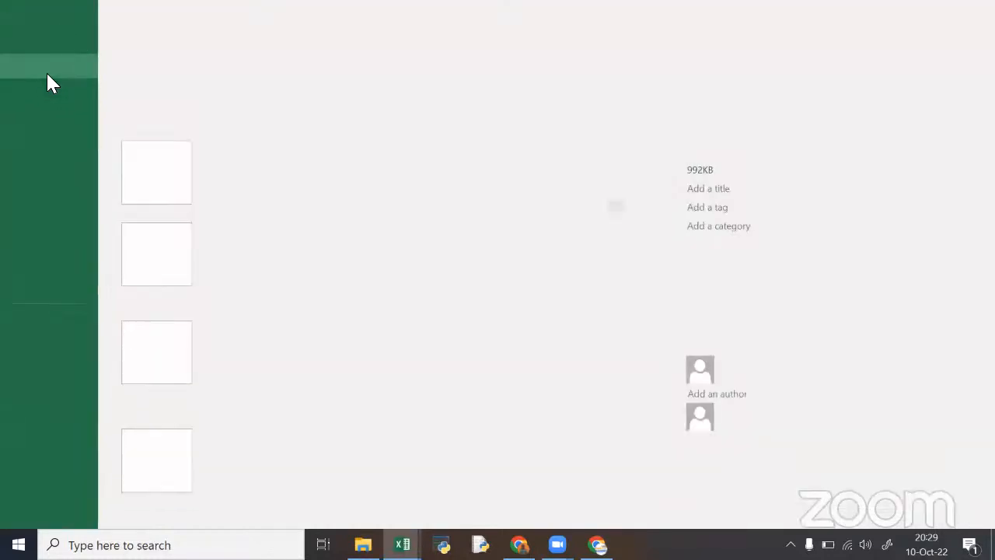
{"action": "left_click", "coordinate": [13, 23]}
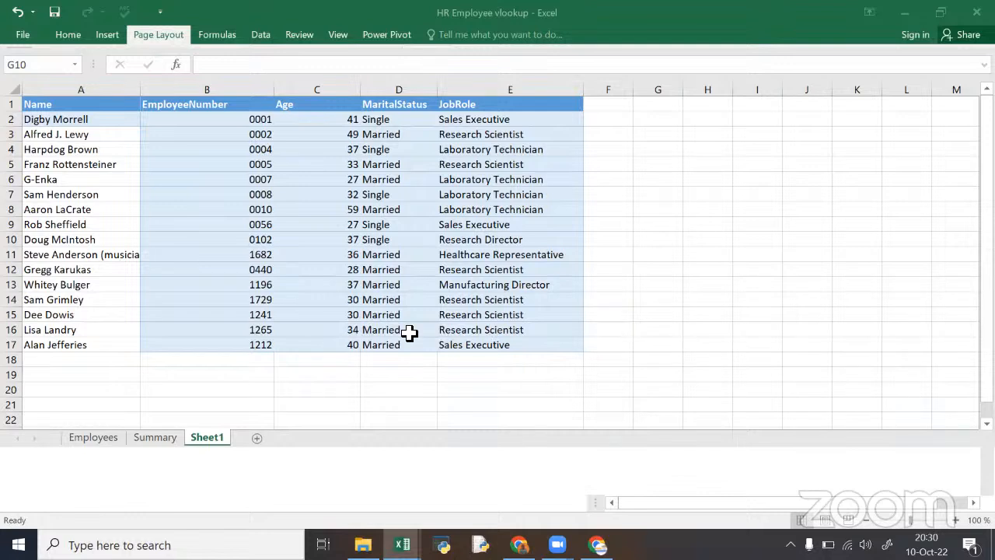
{"action": "left_click", "coordinate": [297, 34]}
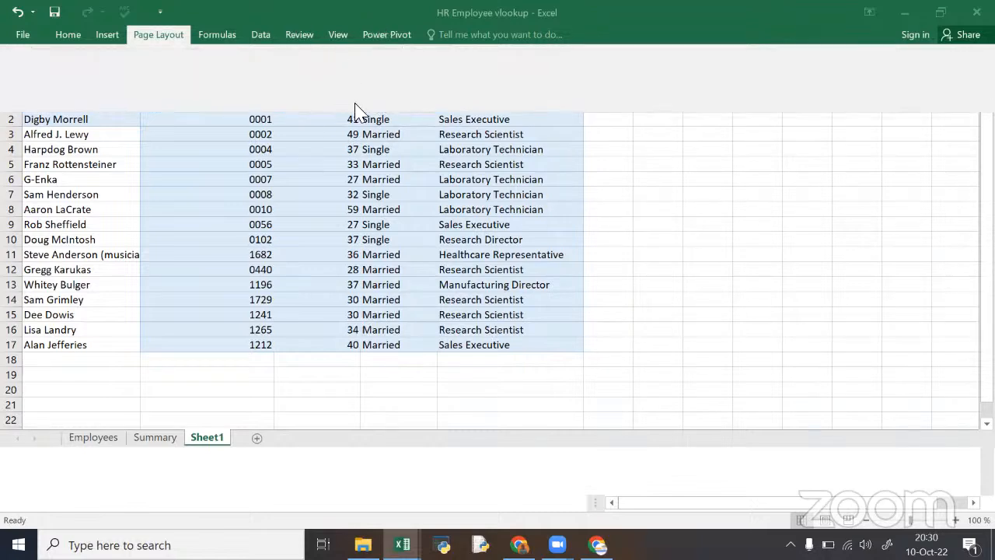
{"action": "left_click", "coordinate": [674, 241]}
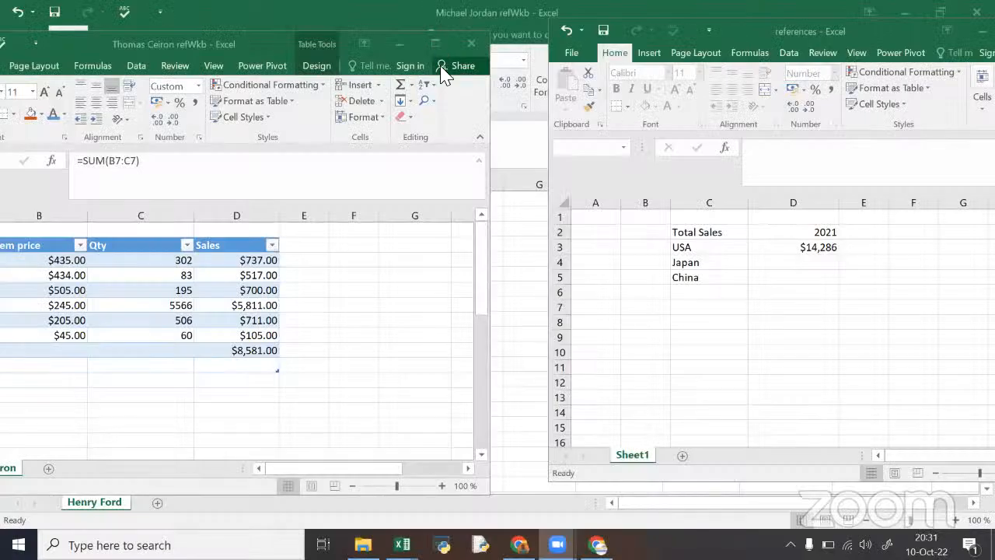
{"action": "left_click", "coordinate": [436, 45]}
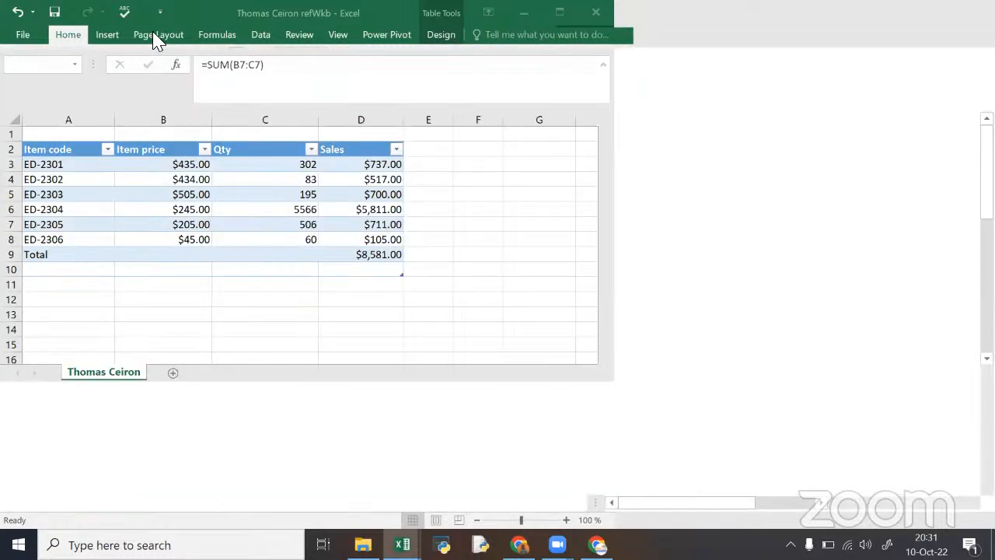
{"action": "left_click", "coordinate": [158, 38]}
{"action": "left_click", "coordinate": [563, 12]}
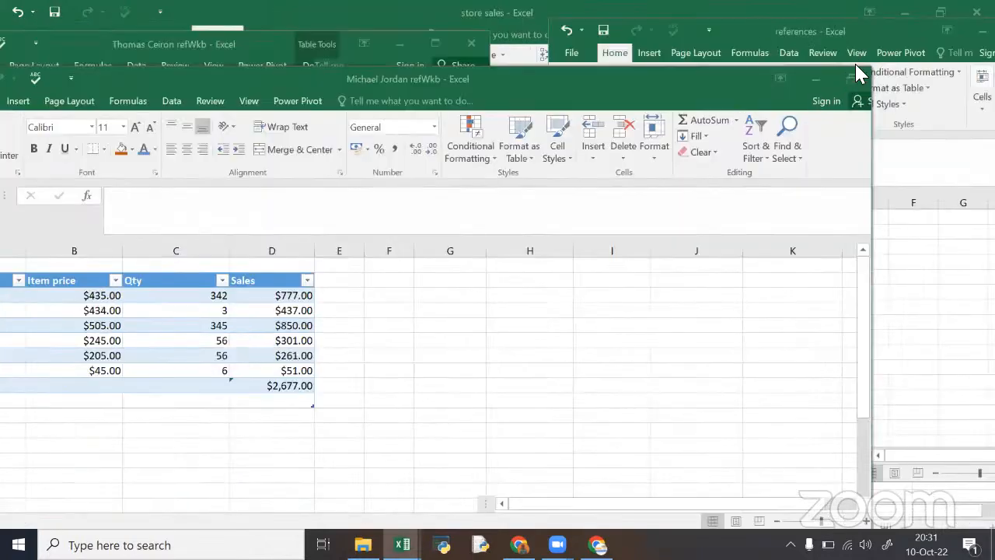
{"action": "left_click", "coordinate": [852, 78]}
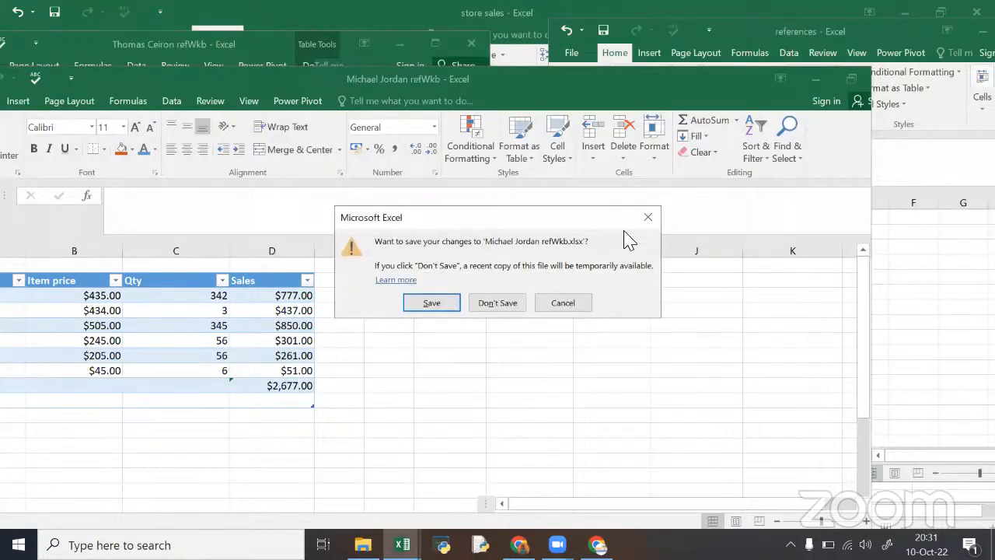
{"action": "left_click", "coordinate": [577, 307]}
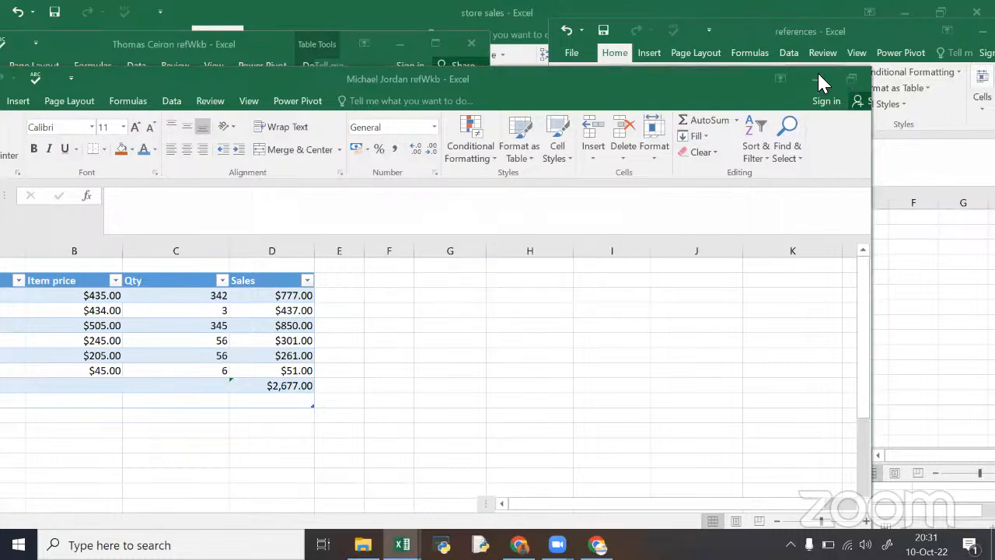
Step: Close the references and store sales workbooks, saving the changes to both
{"action": "left_click", "coordinate": [859, 28]}
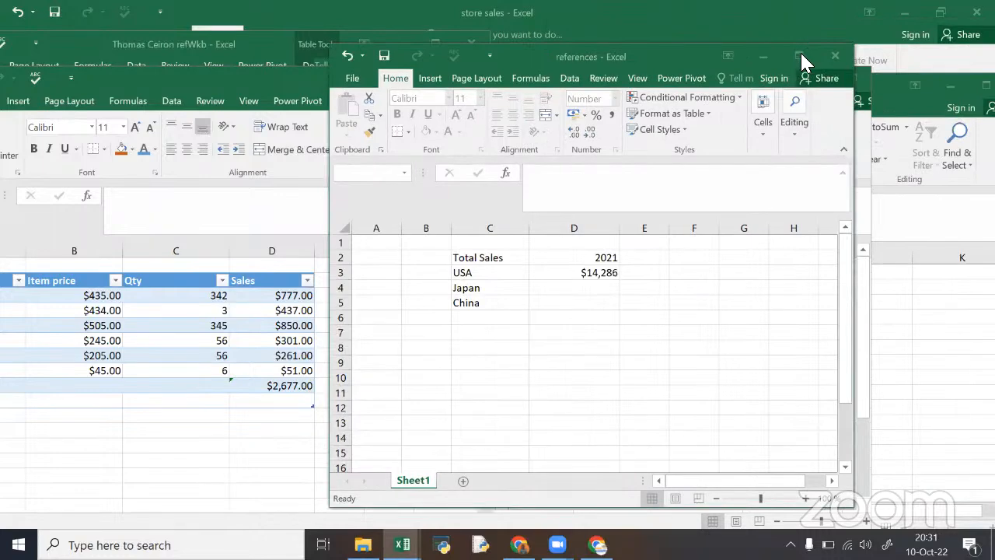
{"action": "left_click", "coordinate": [800, 56]}
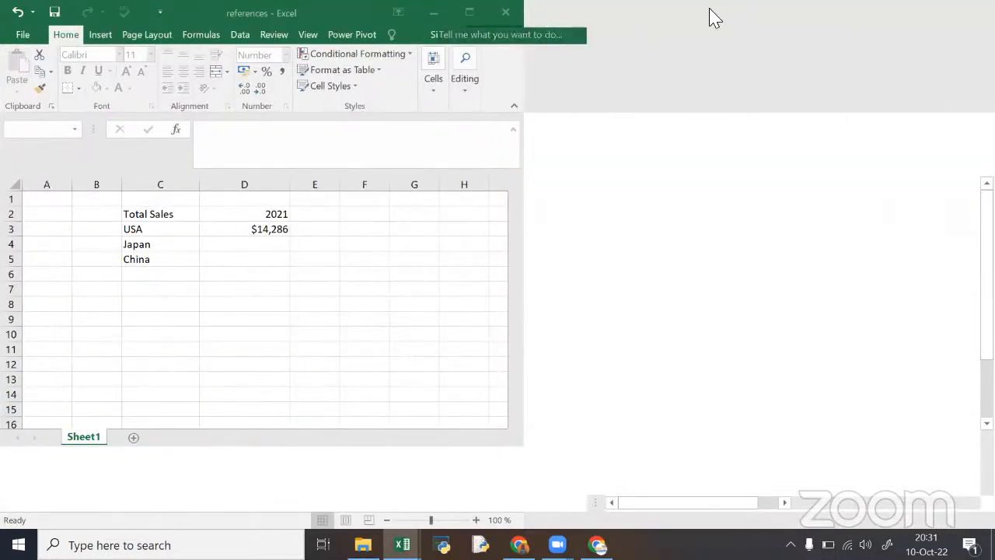
{"action": "left_click_drag", "start_coordinate": [542, 21], "coordinate": [831, 48]}
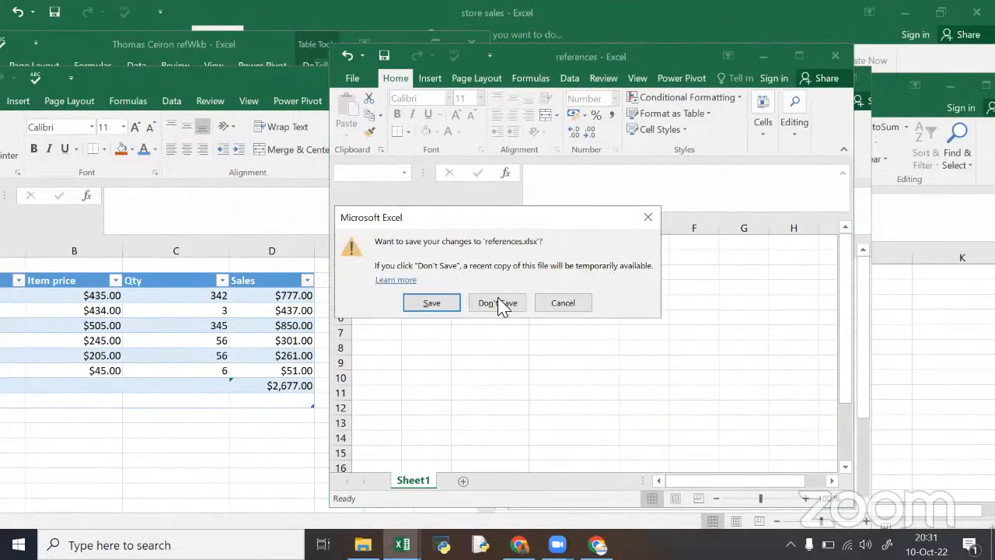
{"action": "left_click", "coordinate": [453, 305]}
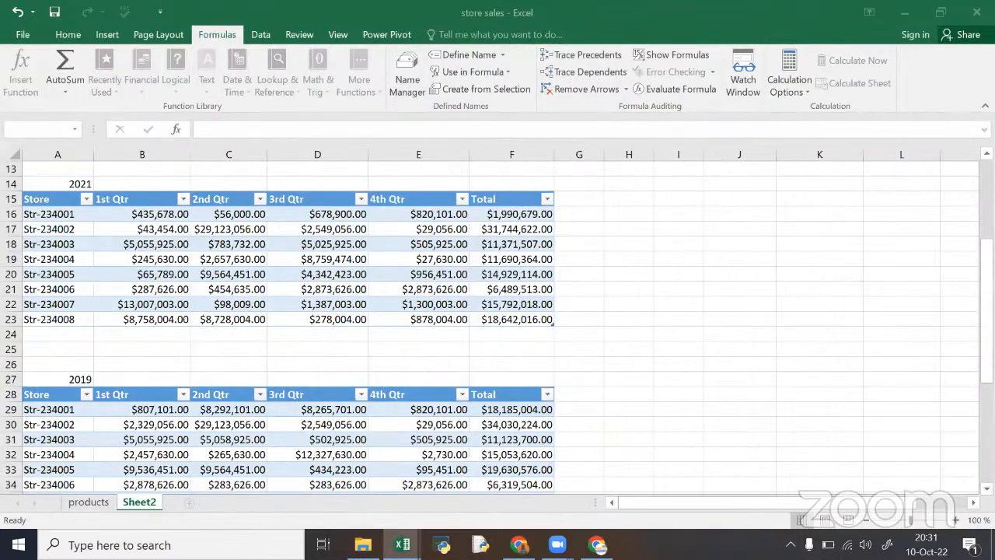
{"action": "left_click", "coordinate": [444, 305]}
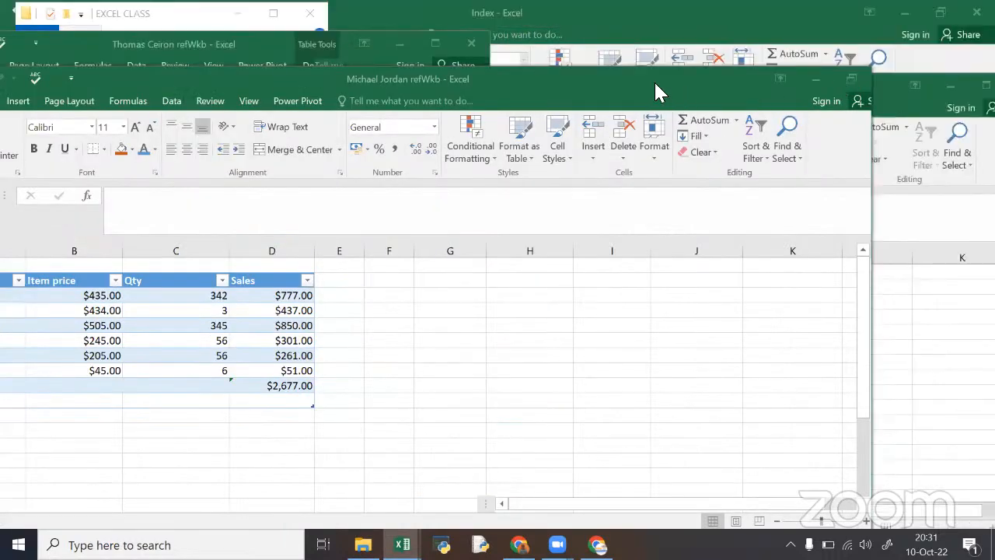
Step: Close the refWkb workbook with the $3,028.00 sales total and the Index workbook, saving both, and bring the Grades vlookup workbook forward
{"action": "left_click_drag", "start_coordinate": [740, 100], "coordinate": [653, 131]}
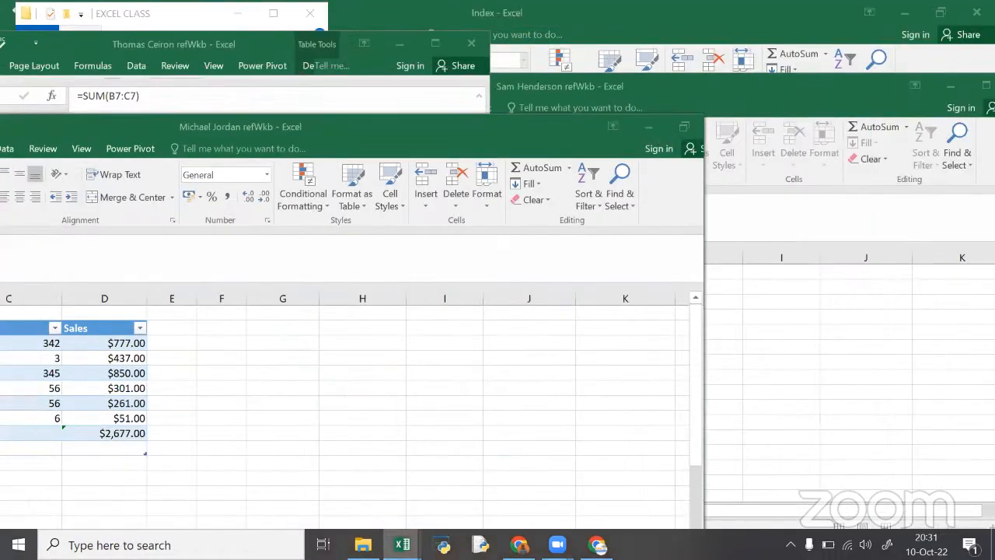
{"action": "left_click_drag", "start_coordinate": [768, 87], "coordinate": [501, 103]}
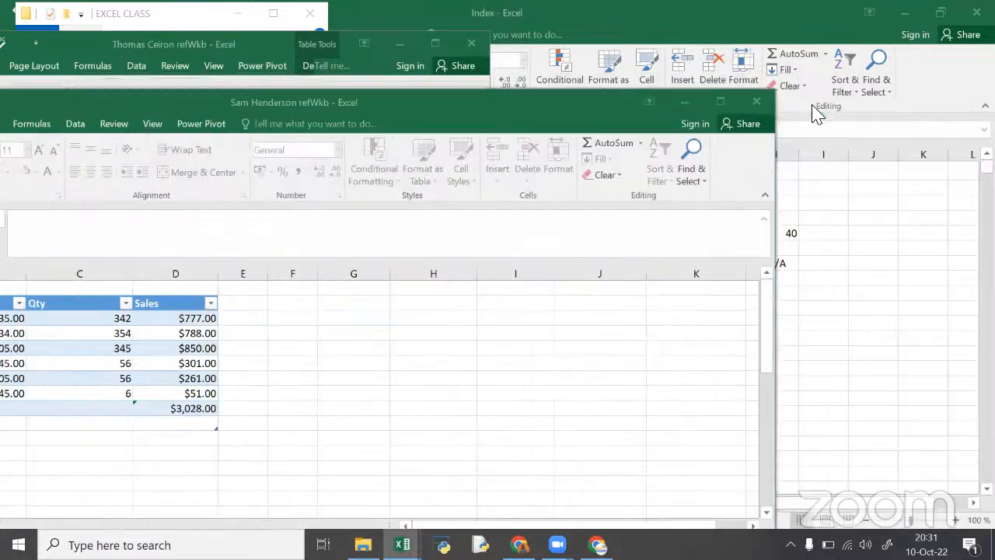
{"action": "left_click", "coordinate": [756, 102]}
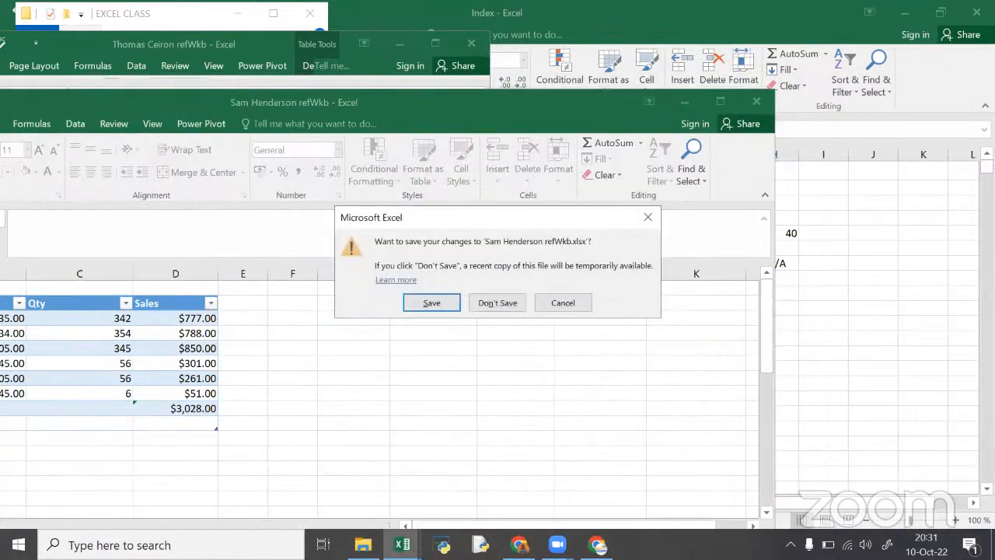
{"action": "left_click", "coordinate": [420, 303]}
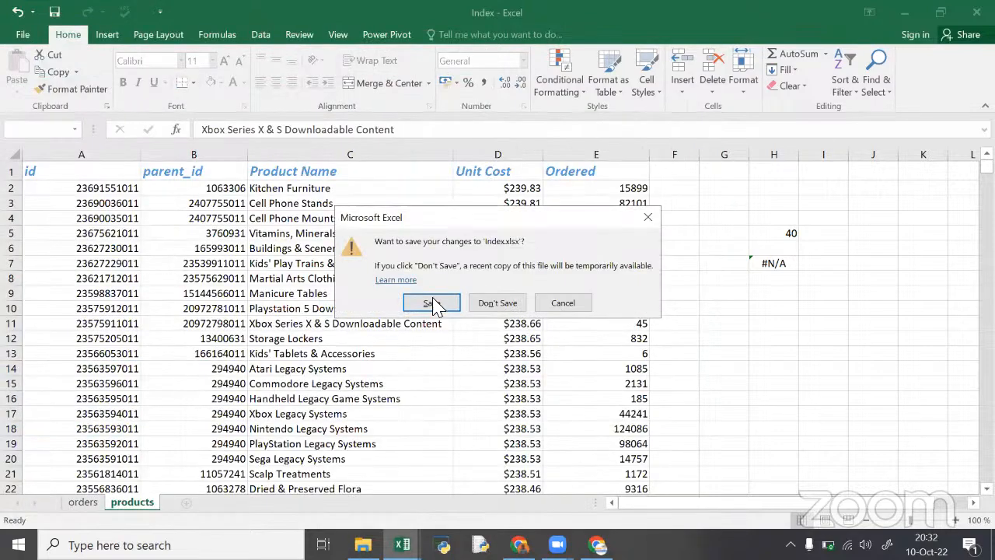
{"action": "left_click", "coordinate": [433, 304]}
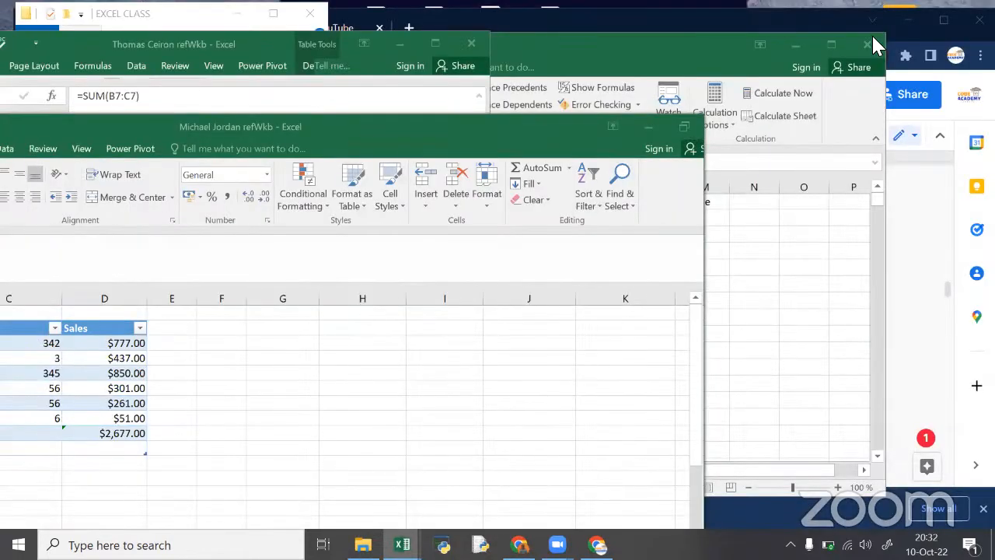
{"action": "left_click", "coordinate": [872, 36]}
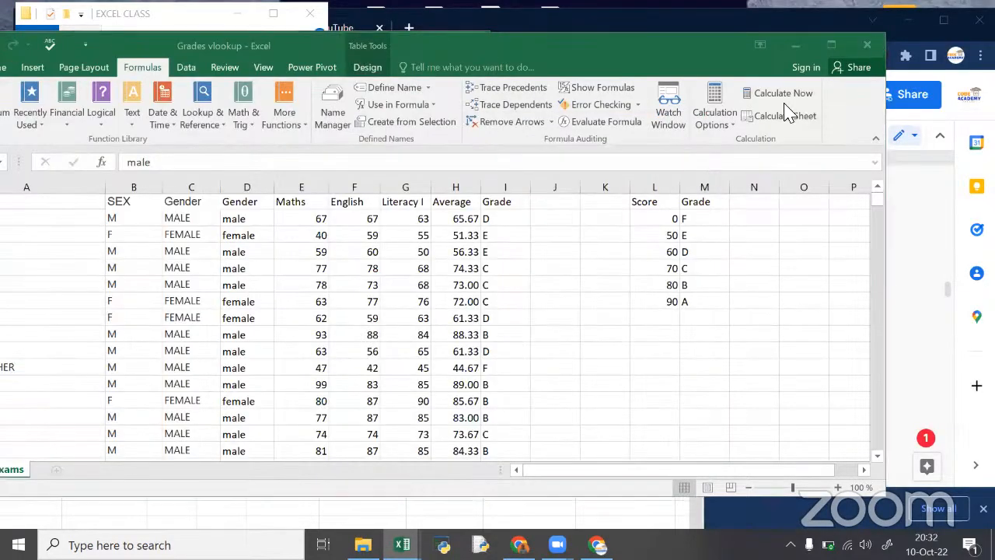
Step: Save and close Grades vlookup and the refWkb workbooks with $8,581.00 and $2,677.00 sales totals, and close the EXCEL CLASS folder window
{"action": "left_click", "coordinate": [454, 304]}
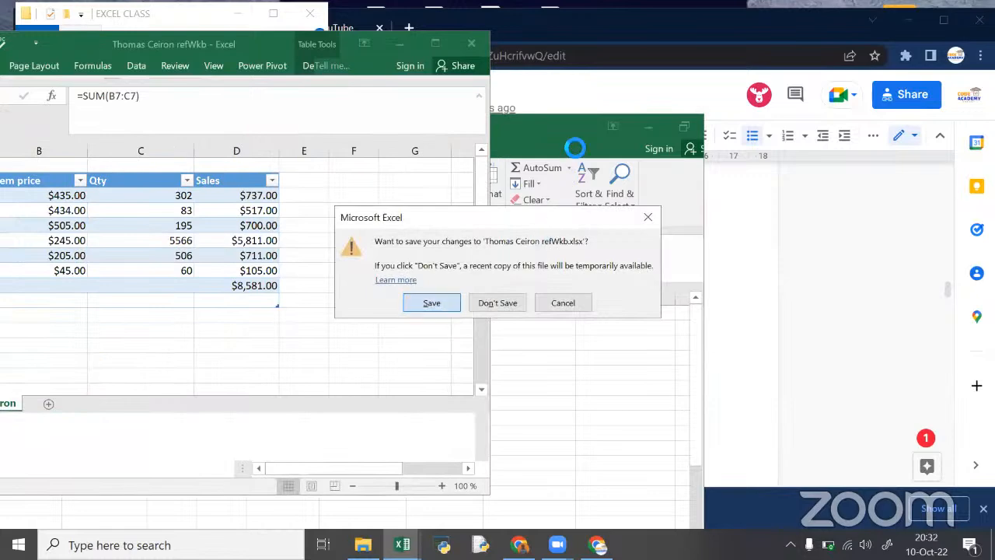
{"action": "key", "text": "Return"}
{"action": "left_click_drag", "start_coordinate": [522, 136], "coordinate": [879, 78]}
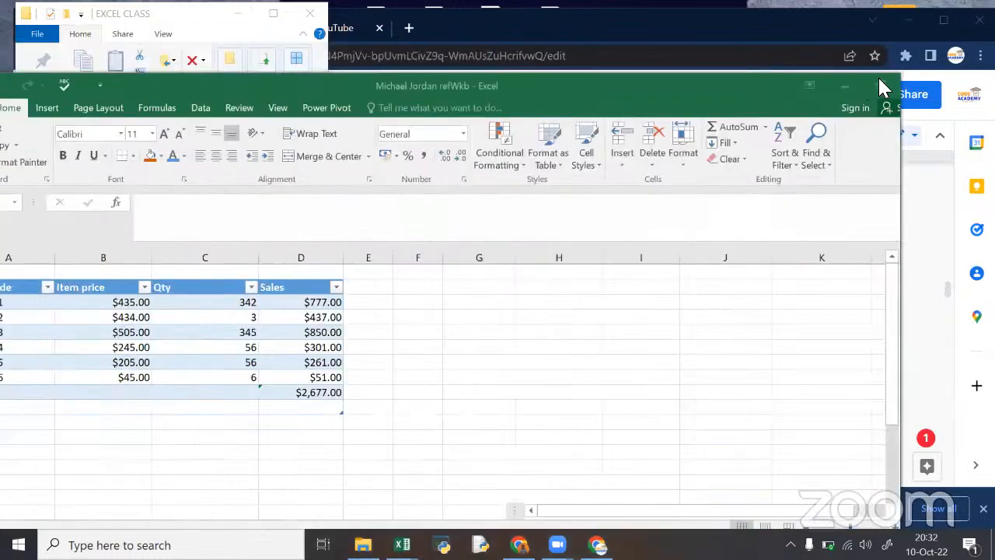
{"action": "left_click_drag", "start_coordinate": [694, 91], "coordinate": [602, 139]}
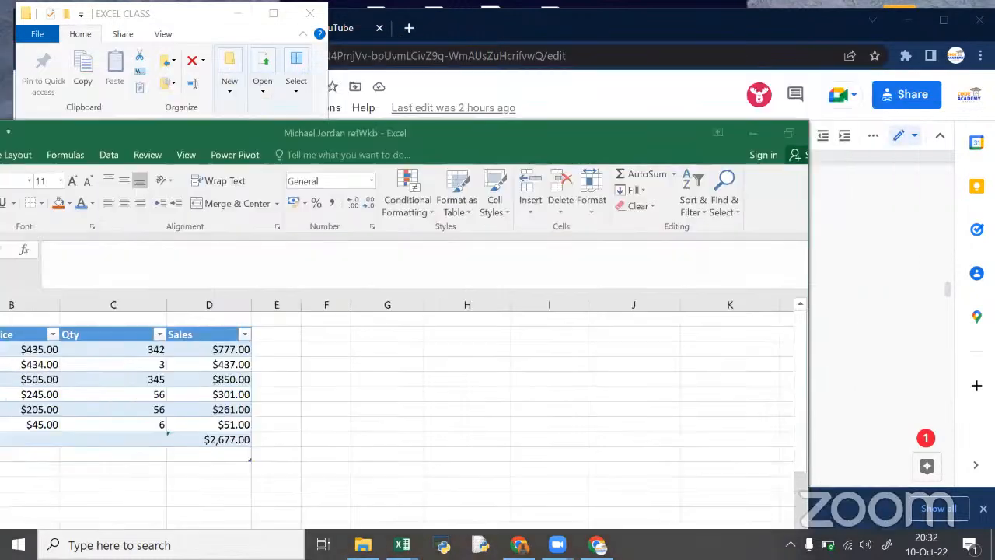
{"action": "mouse_move", "coordinate": [402, 545]}
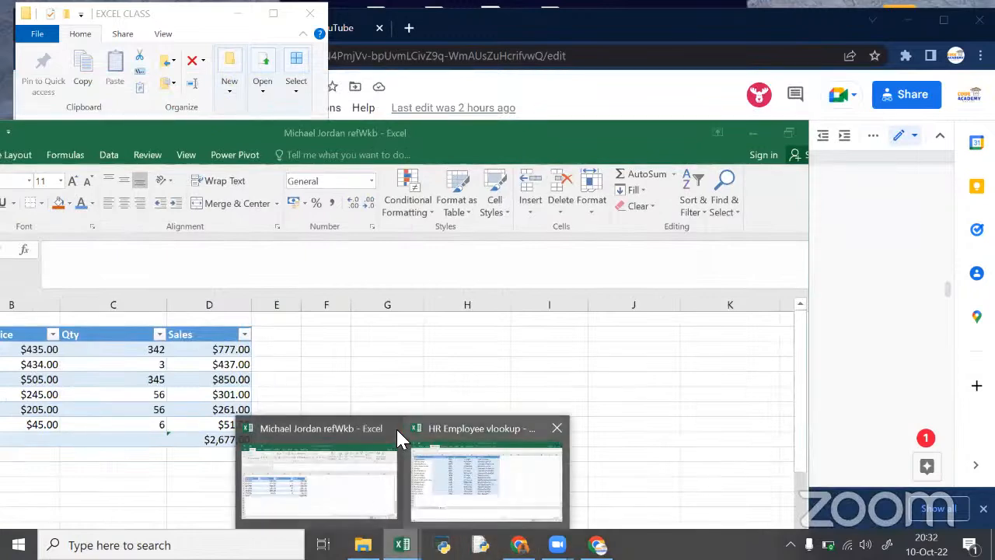
{"action": "left_click", "coordinate": [393, 429]}
{"action": "left_click", "coordinate": [432, 303]}
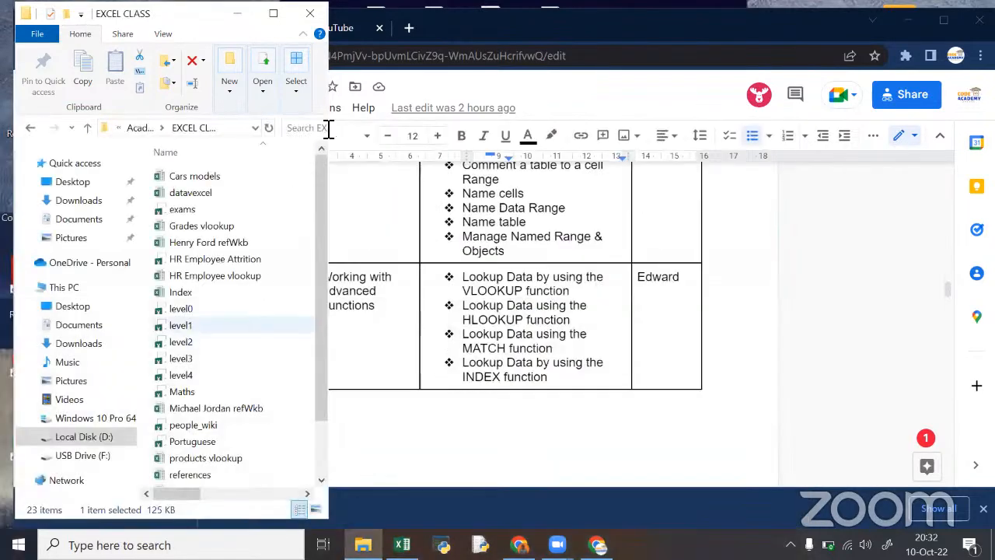
{"action": "left_click", "coordinate": [273, 13]}
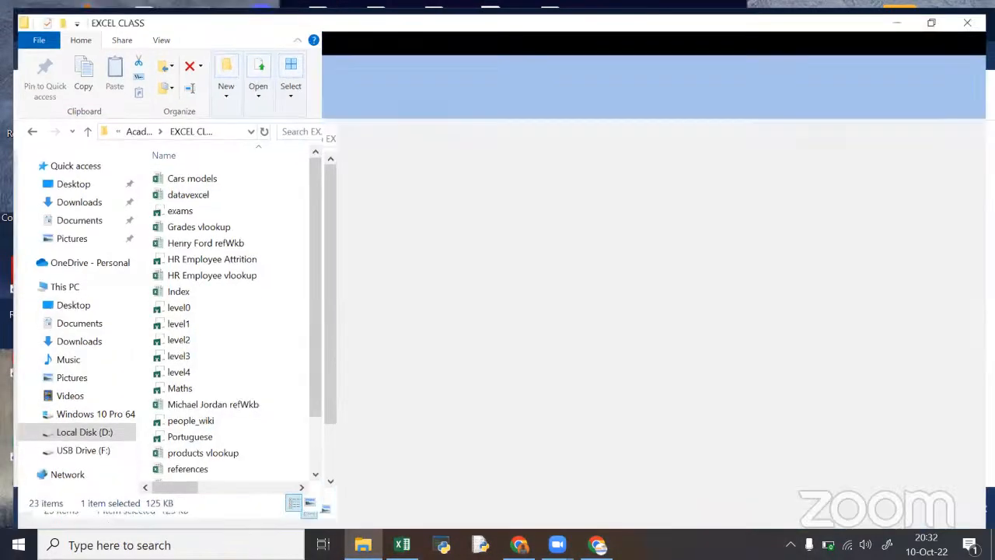
{"action": "left_click", "coordinate": [980, 8]}
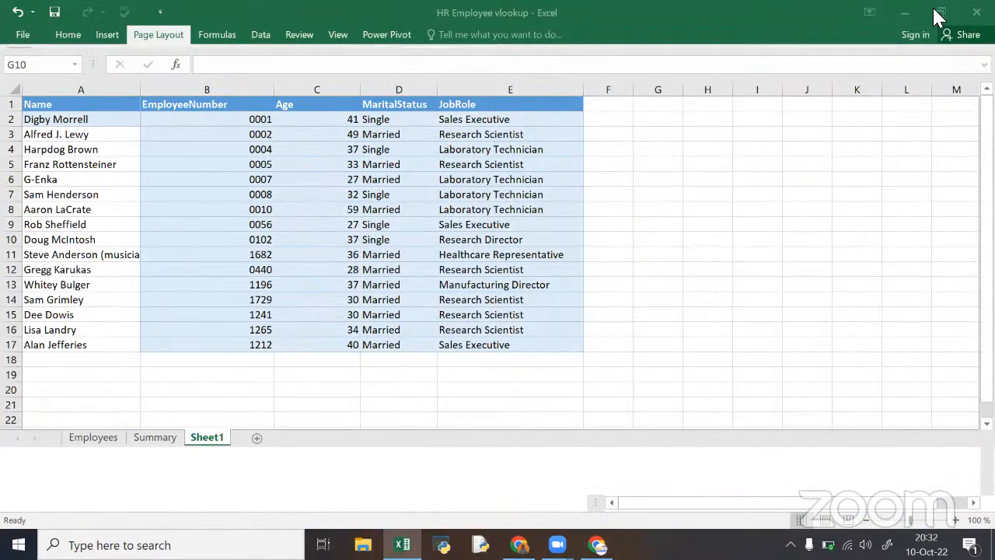
Step: Close the HR Employee vlookup workbook with its changes saved, keeping the unopened recovered files available for the next Excel start
{"action": "left_click", "coordinate": [867, 14]}
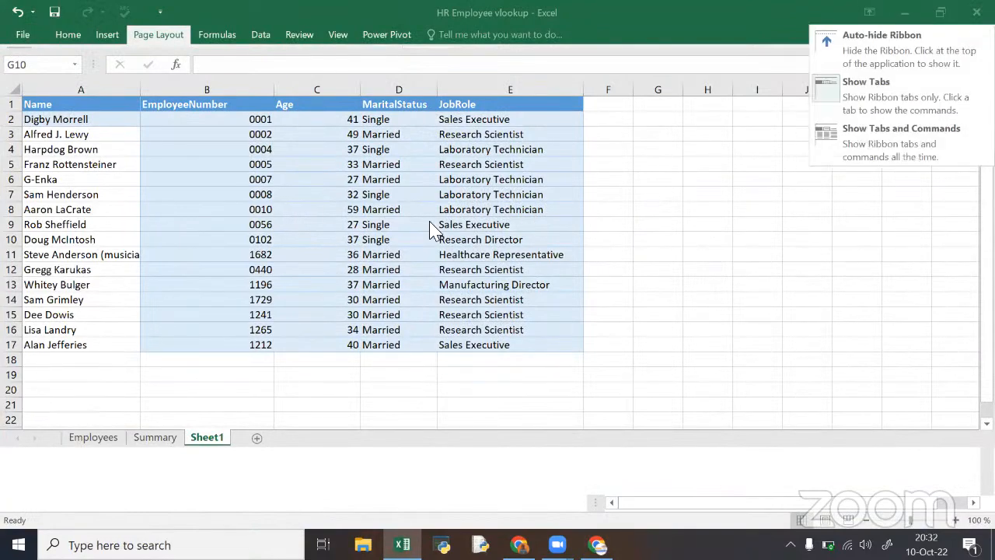
{"action": "left_click", "coordinate": [160, 36]}
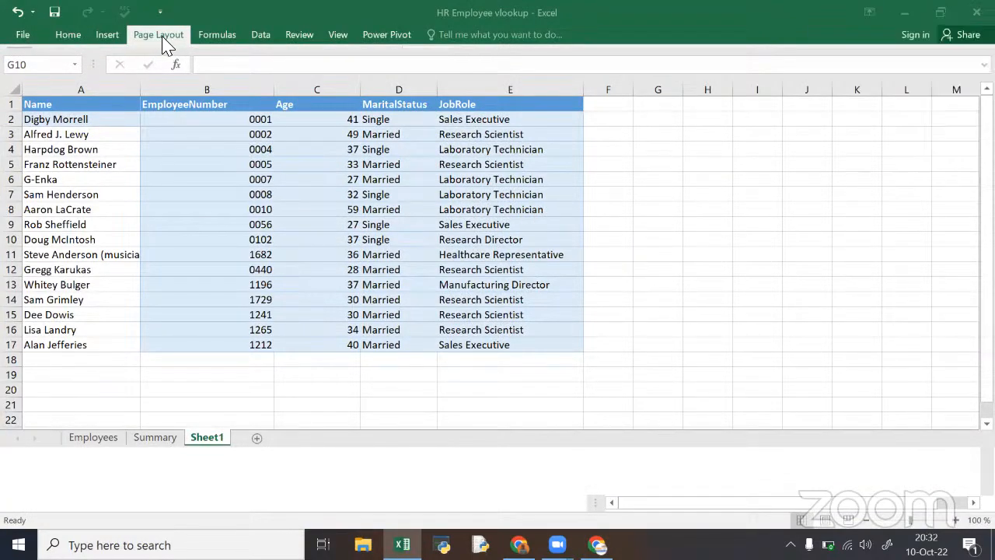
{"action": "left_click", "coordinate": [603, 232]}
{"action": "left_click", "coordinate": [977, 12]}
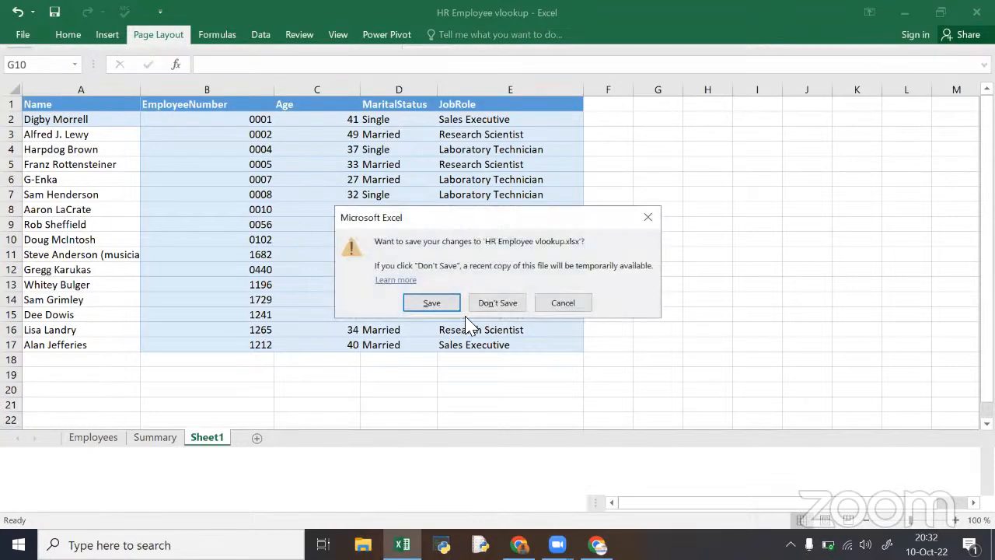
{"action": "left_click", "coordinate": [433, 302]}
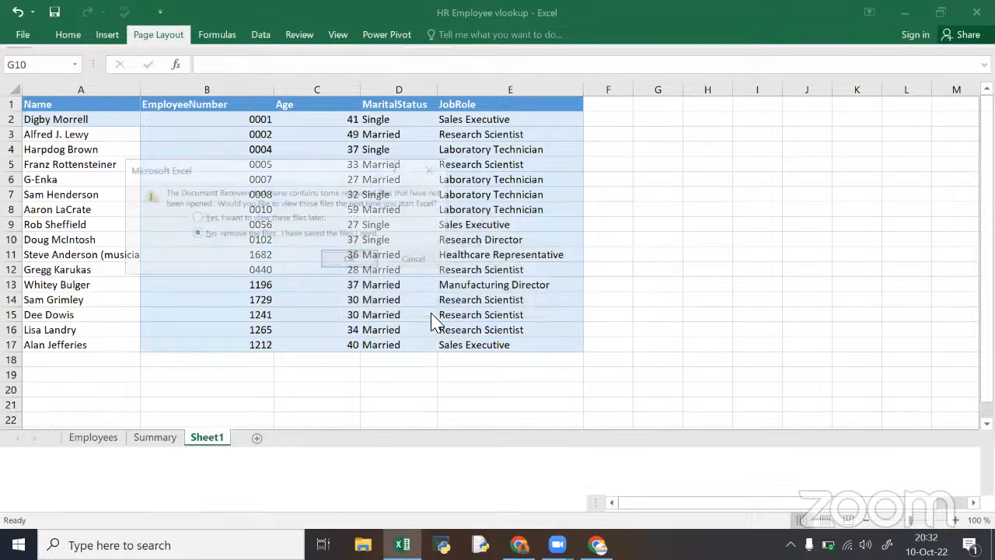
{"action": "left_click", "coordinate": [250, 218]}
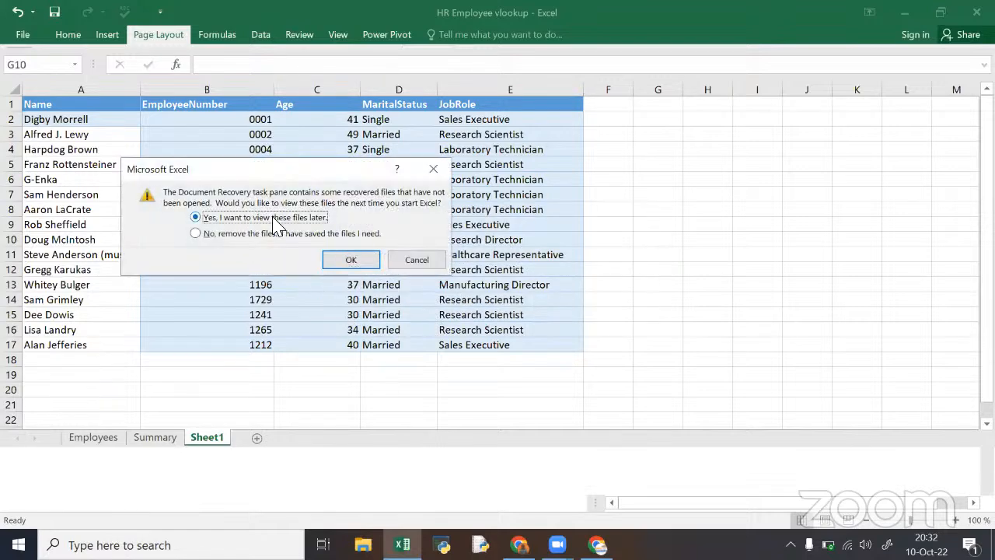
{"action": "left_click", "coordinate": [346, 262]}
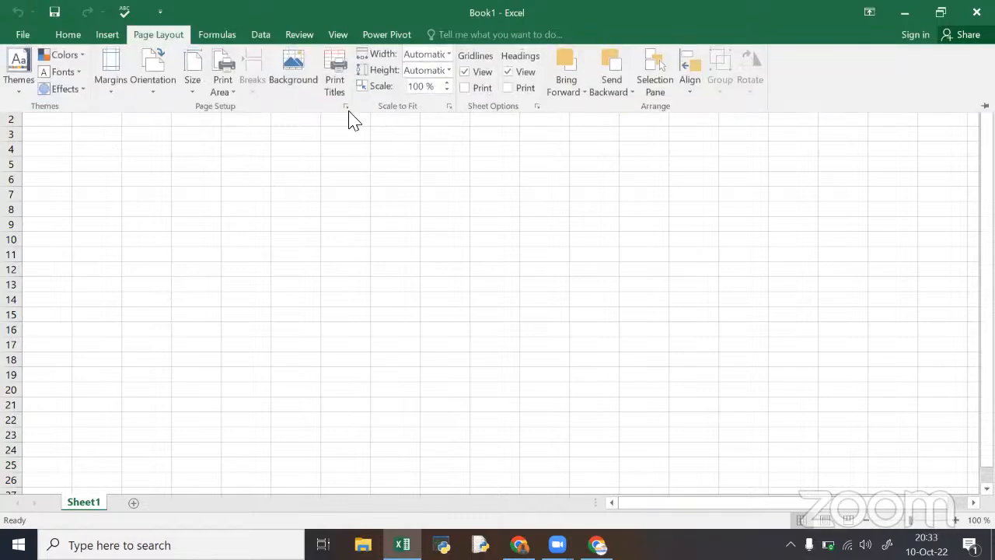
Step: Create a custom header for Book1 with EXCEL in its first section and 2022 in the center section
{"action": "left_click", "coordinate": [346, 106]}
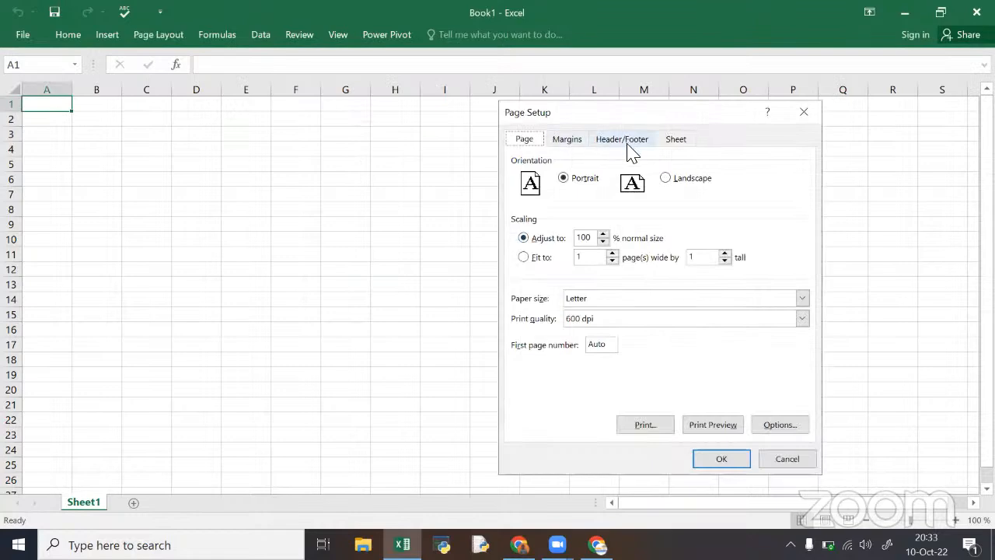
{"action": "left_click", "coordinate": [632, 148]}
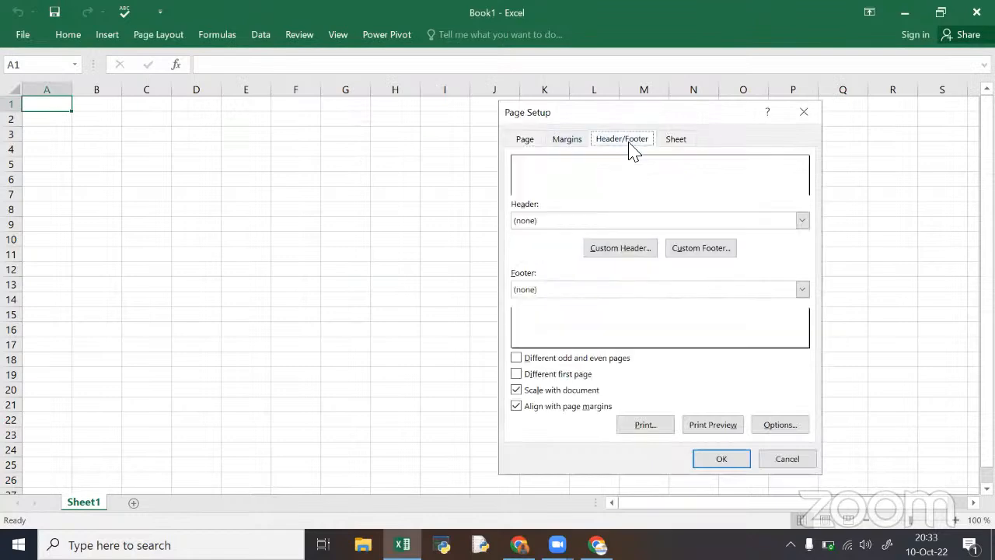
{"action": "left_click", "coordinate": [589, 222]}
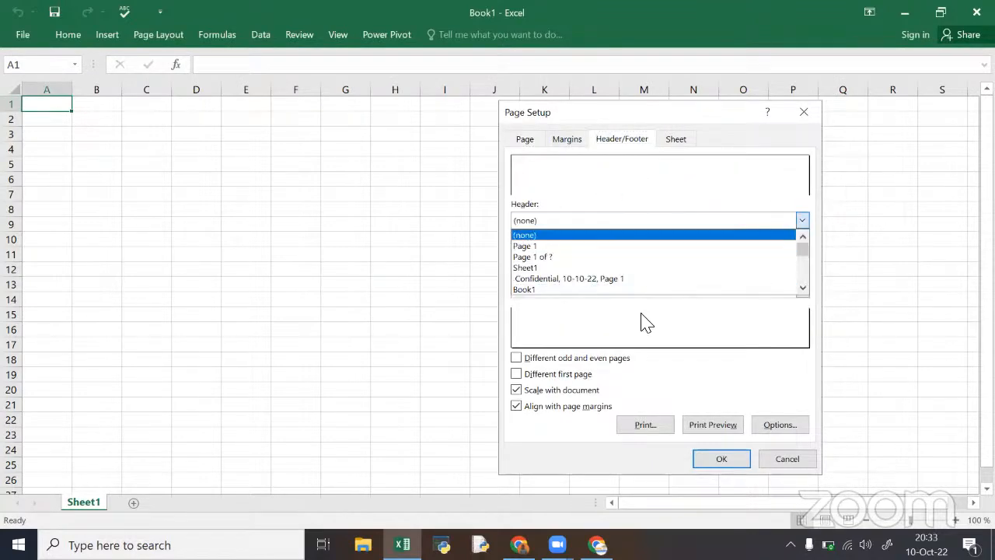
{"action": "left_click", "coordinate": [765, 403]}
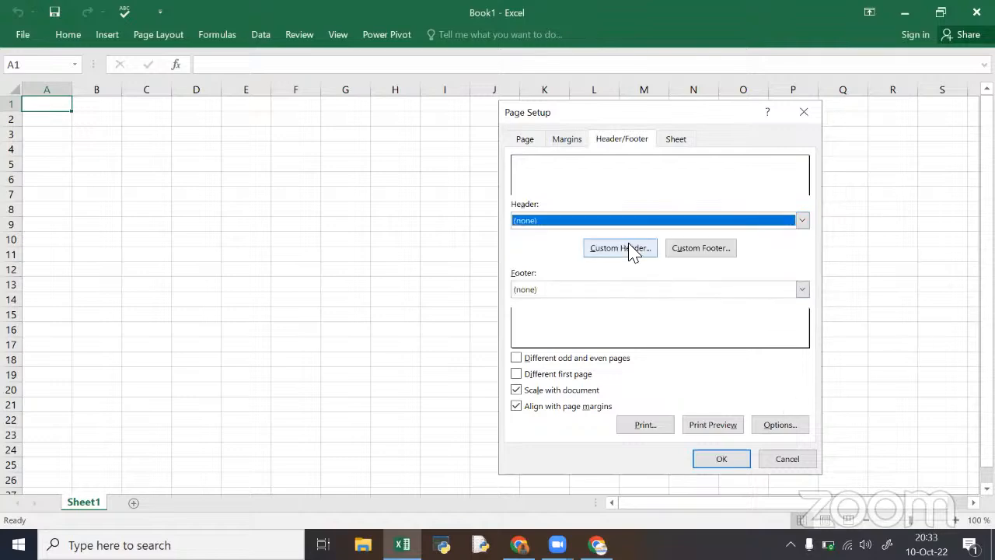
{"action": "left_click", "coordinate": [630, 251]}
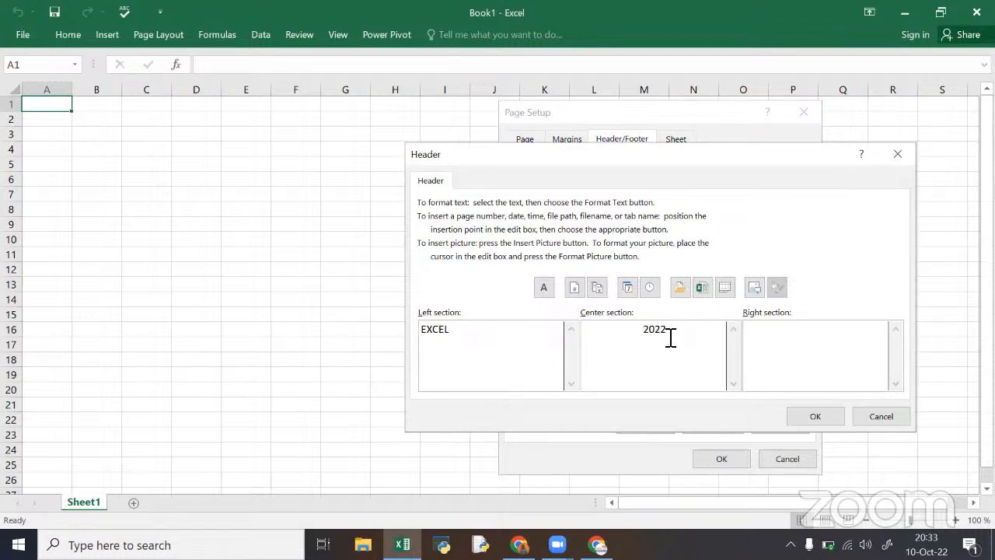
{"action": "key", "text": "Return"}
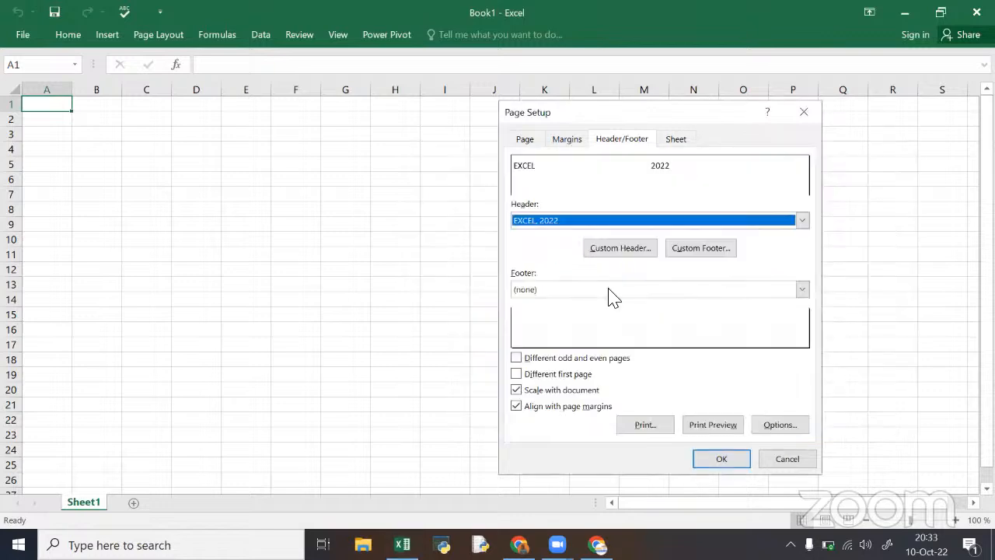
Step: Set the footer to the built-in format Confidential, 10-10-22, Page 1 and apply the page setup
{"action": "left_click", "coordinate": [705, 249]}
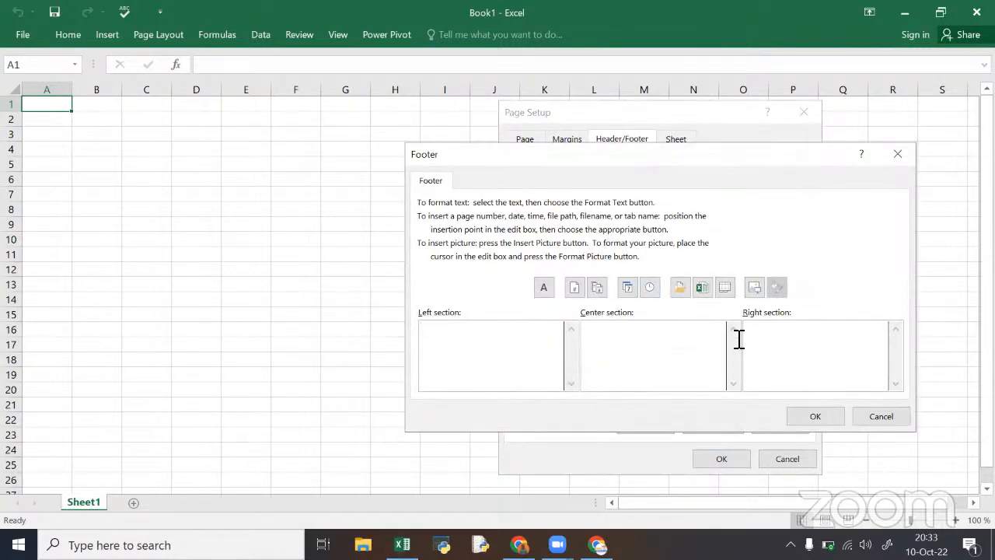
{"action": "left_click", "coordinate": [816, 416]}
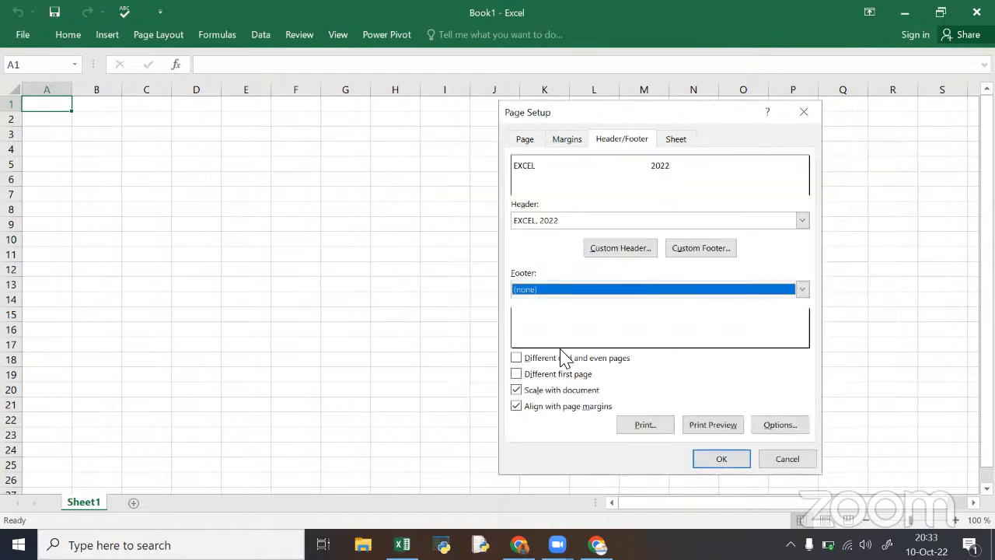
{"action": "left_click", "coordinate": [575, 294]}
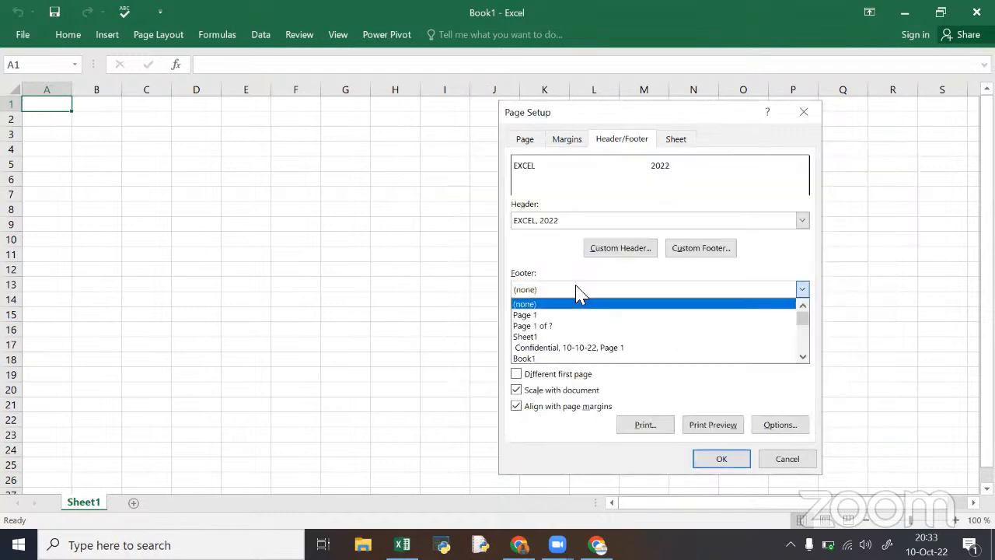
{"action": "left_click", "coordinate": [582, 350]}
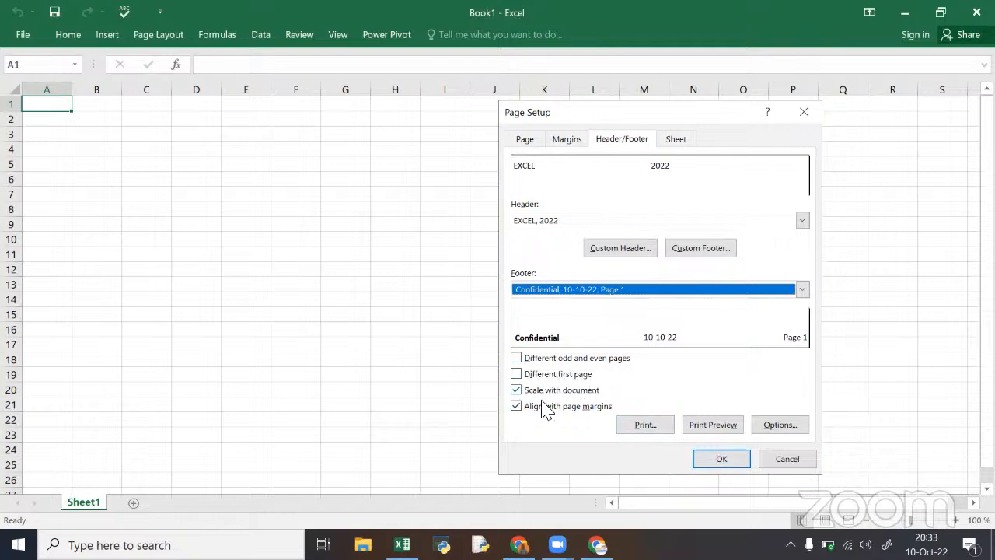
{"action": "left_click", "coordinate": [731, 460]}
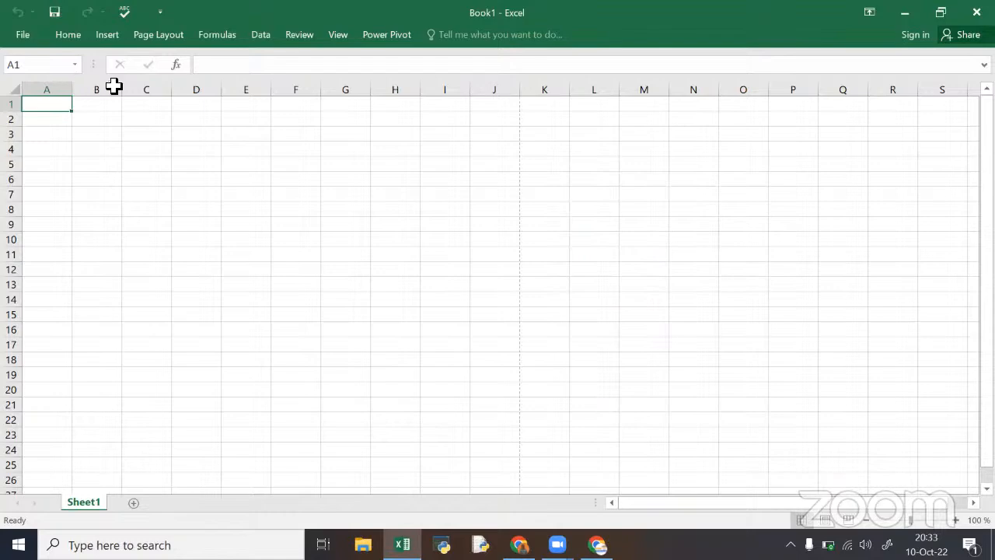
Step: Examine the dashed page-break lines down Sheet1 of Book1, including the break near row 95, and return to row 1
{"action": "scroll", "coordinate": [455, 296], "scroll_direction": "down", "scroll_amount": 9}
{"action": "scroll", "coordinate": [435, 293], "scroll_direction": "up", "scroll_amount": 2}
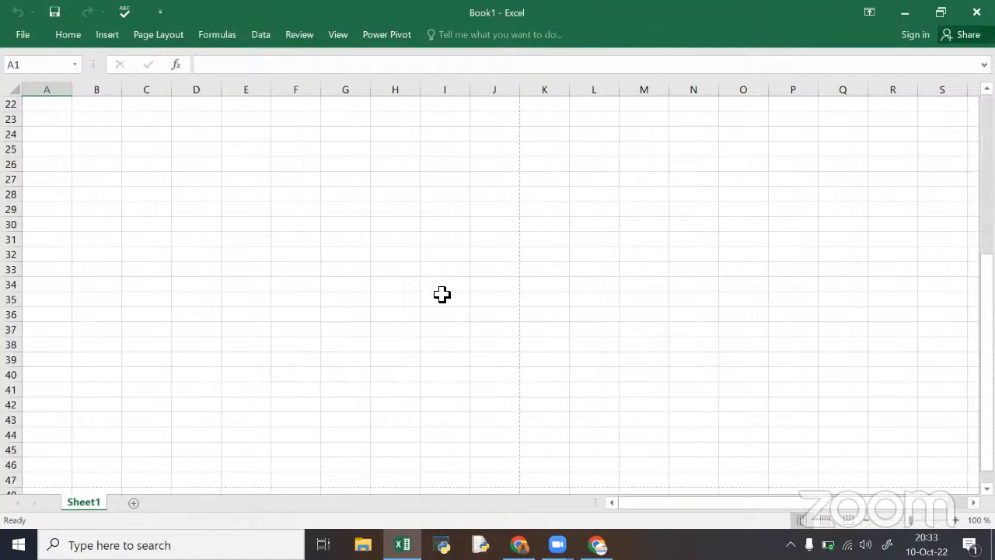
{"action": "scroll", "coordinate": [442, 294], "scroll_direction": "down", "scroll_amount": 12}
{"action": "scroll", "coordinate": [441, 293], "scroll_direction": "down", "scroll_amount": 9}
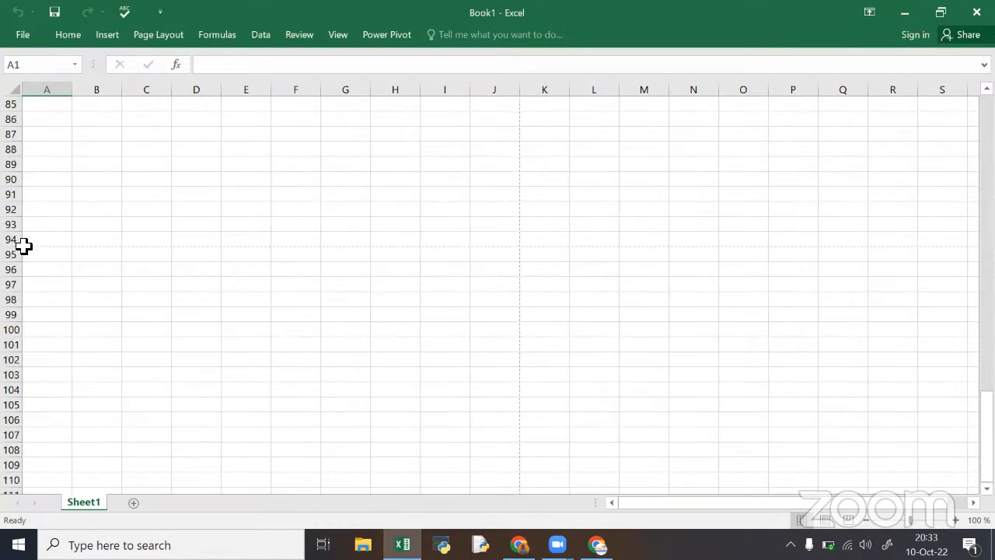
{"action": "left_click_drag", "start_coordinate": [23, 245], "coordinate": [471, 273]}
{"action": "left_click", "coordinate": [445, 268]}
{"action": "left_click", "coordinate": [352, 253]}
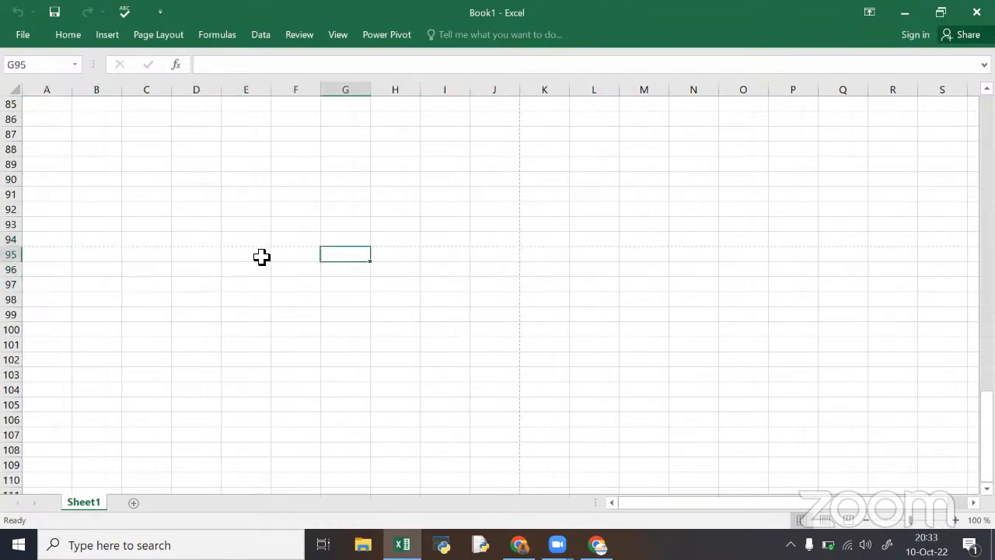
{"action": "left_click", "coordinate": [261, 257]}
{"action": "left_click_drag", "start_coordinate": [175, 244], "coordinate": [241, 256]}
{"action": "left_click", "coordinate": [387, 250]}
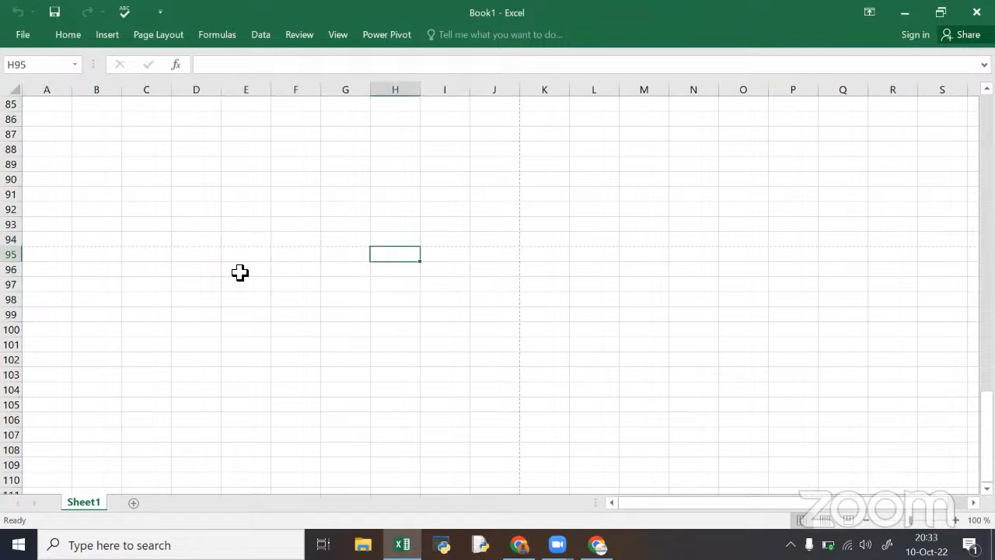
{"action": "scroll", "coordinate": [289, 281], "scroll_direction": "up", "scroll_amount": 20}
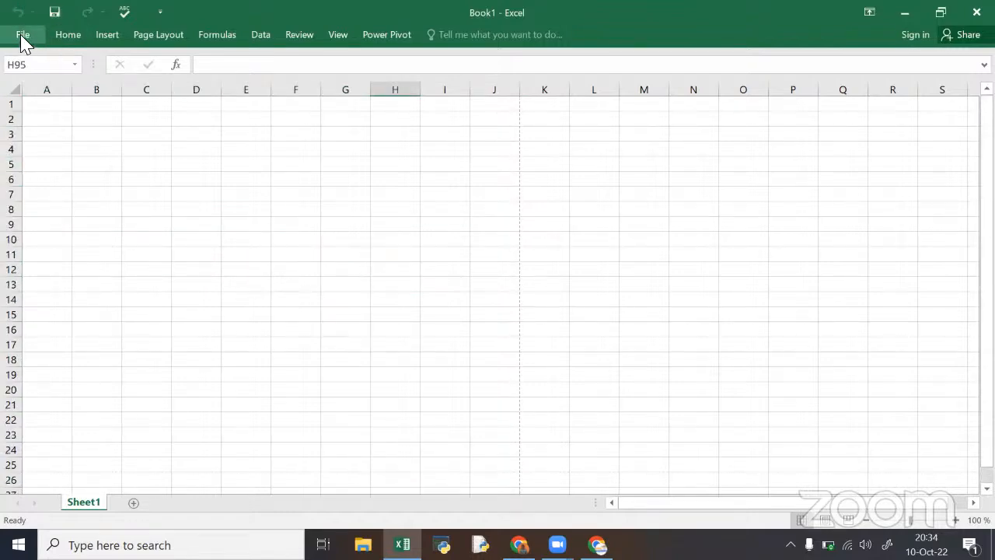
{"action": "left_click", "coordinate": [153, 36]}
{"action": "left_click", "coordinate": [340, 36]}
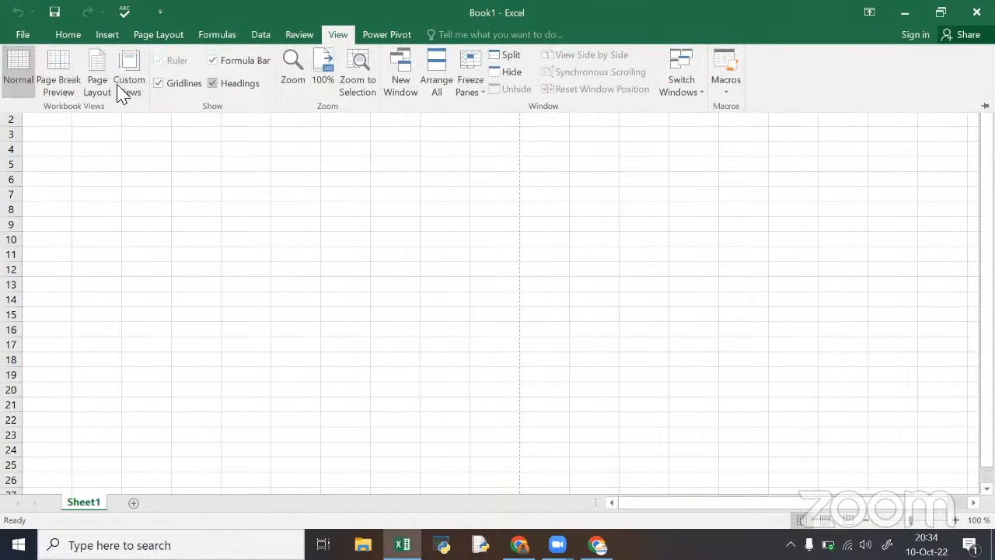
{"action": "left_click", "coordinate": [289, 36]}
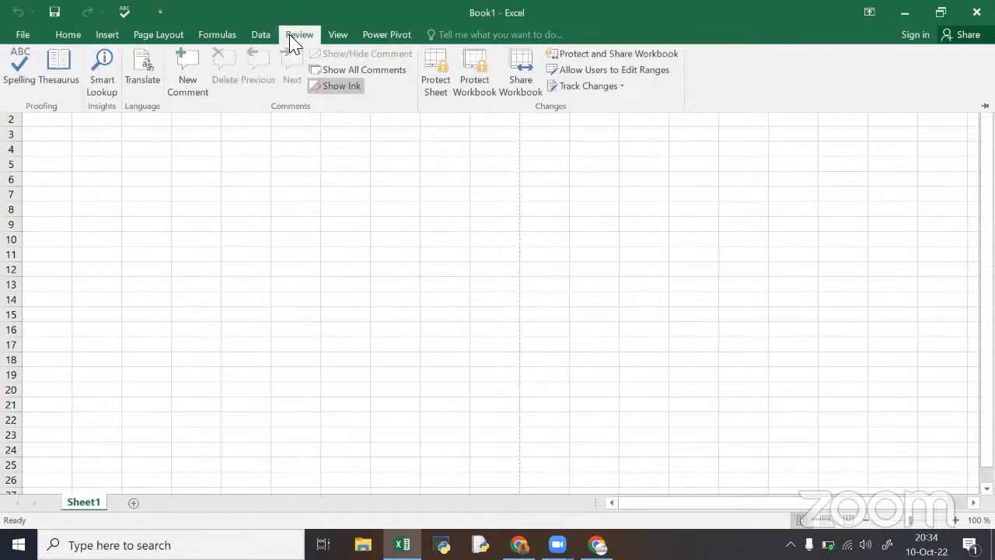
{"action": "left_click", "coordinate": [255, 38]}
{"action": "left_click", "coordinate": [341, 39]}
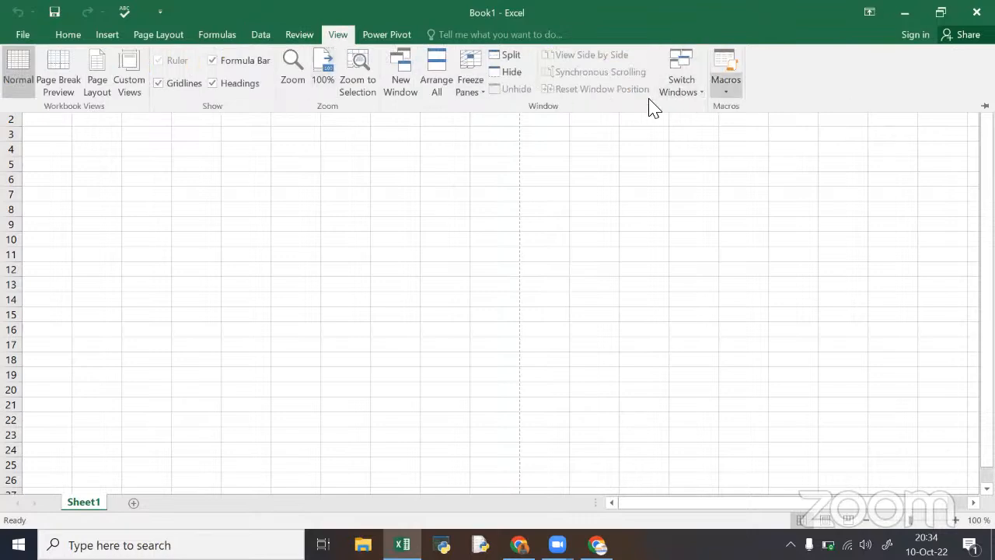
{"action": "left_click", "coordinate": [131, 82]}
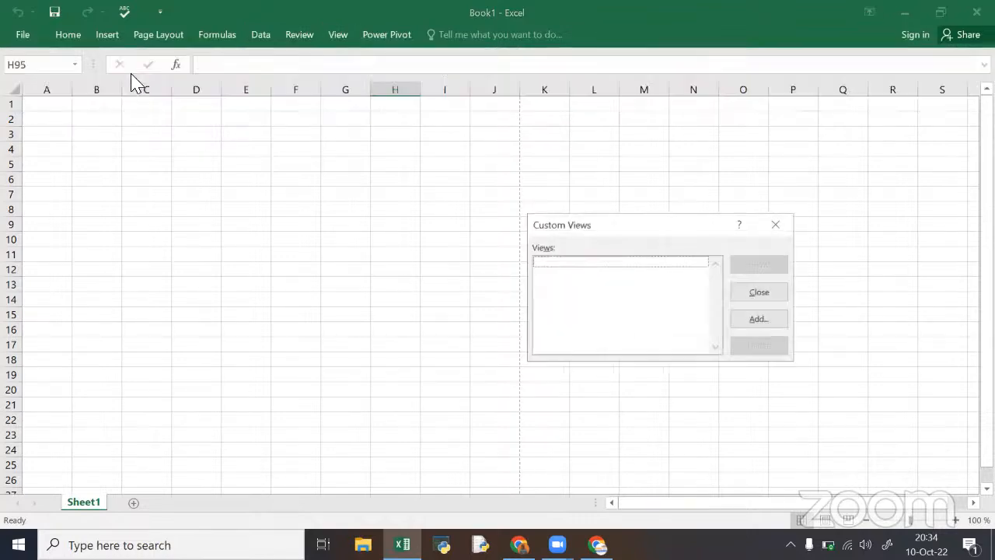
{"action": "left_click", "coordinate": [775, 225]}
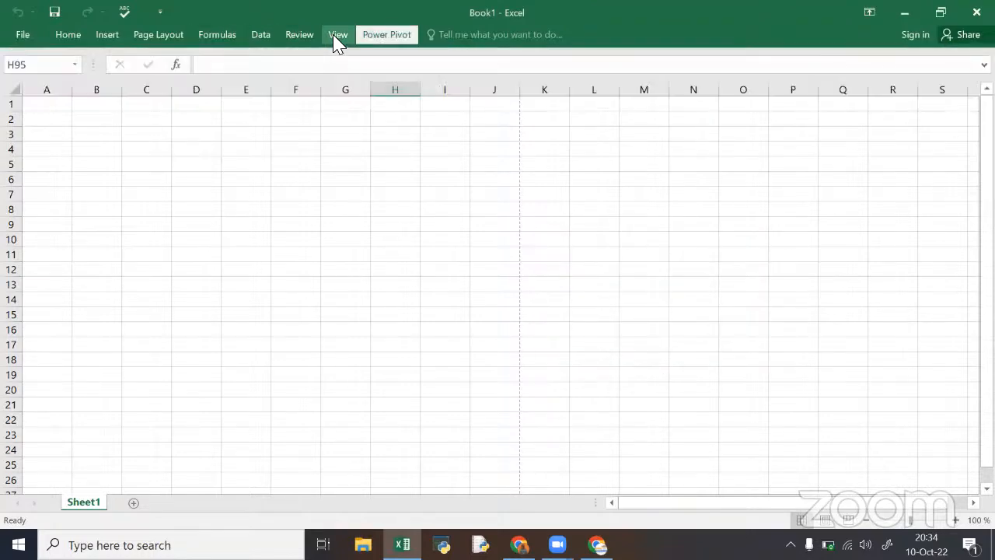
{"action": "left_click", "coordinate": [335, 38]}
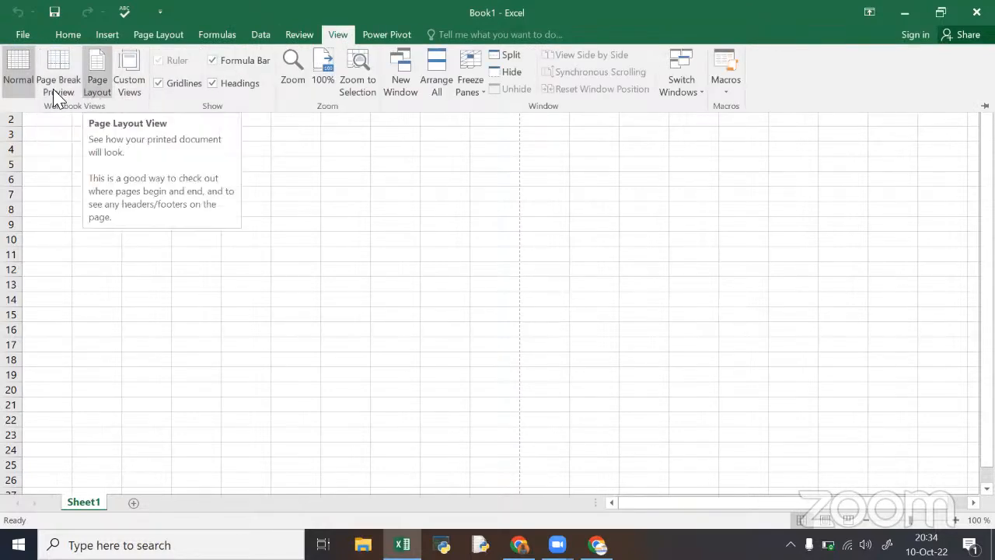
Step: Restore the Book1 window to a smaller size and check the workbook's print preview
{"action": "left_click", "coordinate": [359, 11]}
{"action": "double_click", "coordinate": [675, 33]}
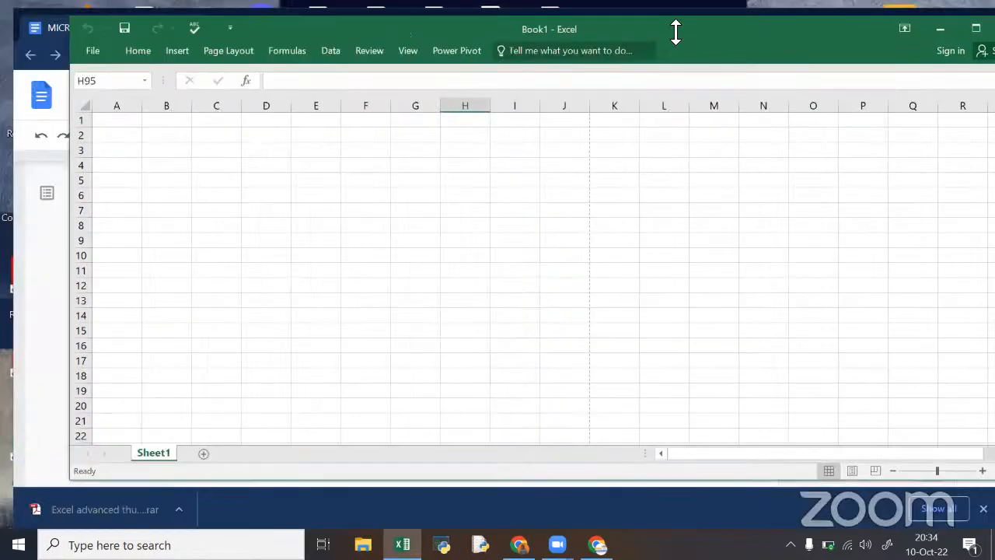
{"action": "left_click", "coordinate": [94, 64]}
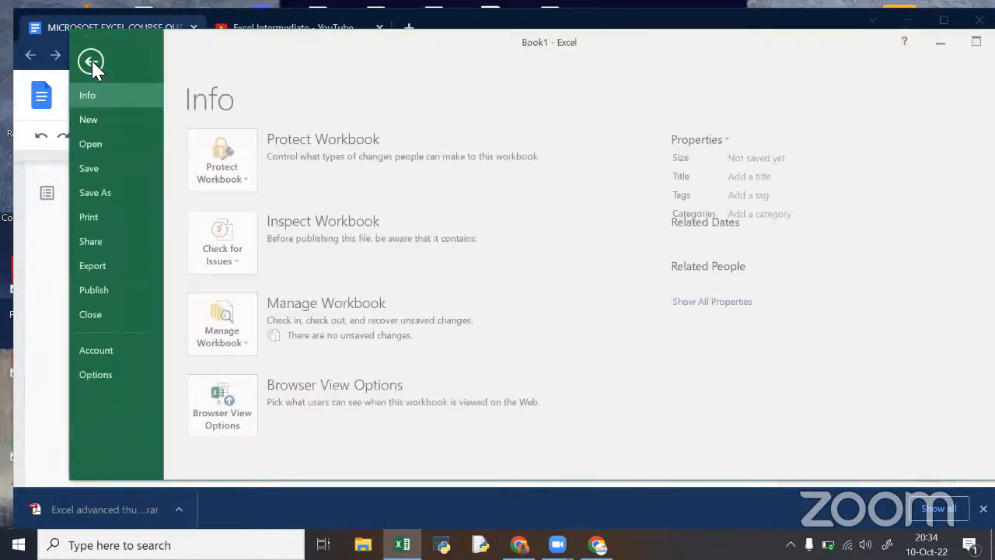
{"action": "left_click", "coordinate": [115, 217]}
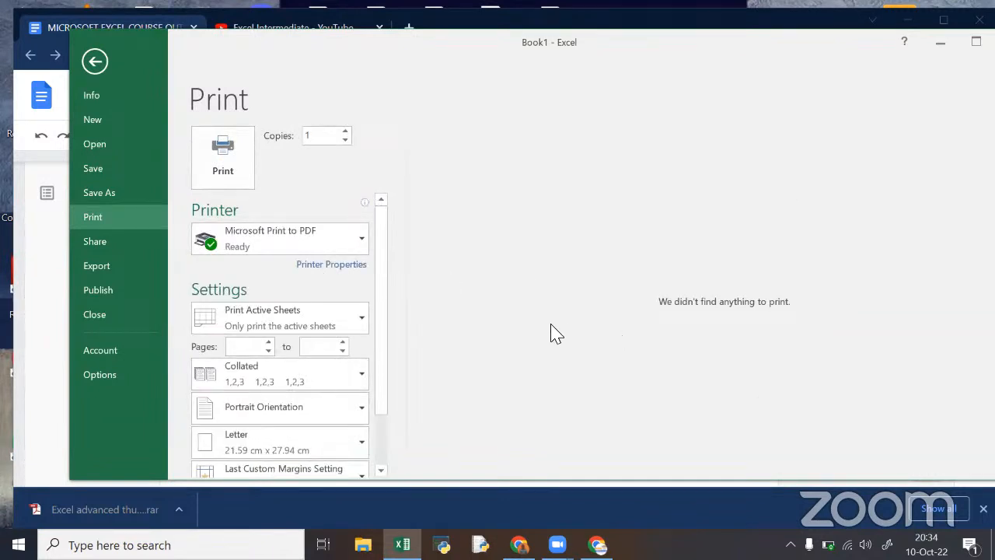
{"action": "left_click", "coordinate": [94, 60]}
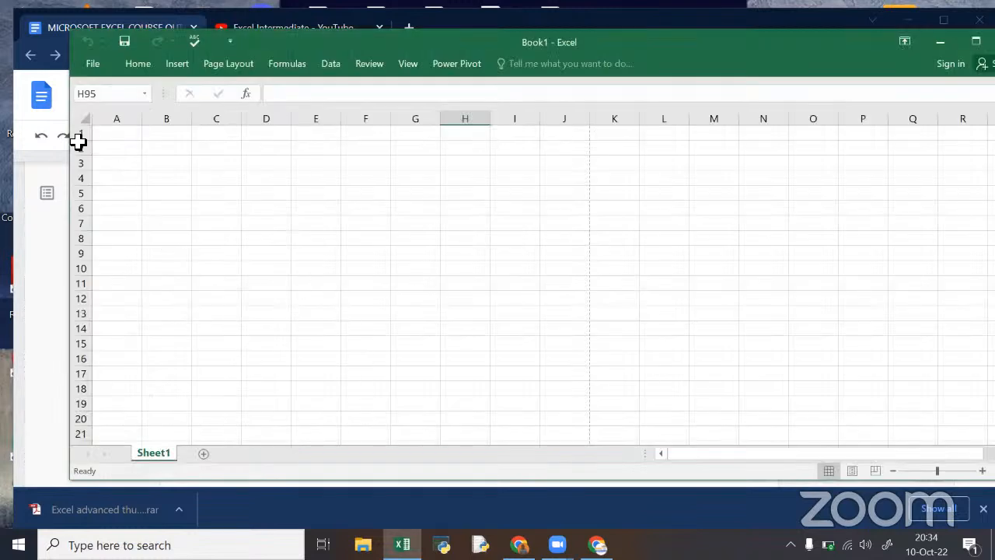
Step: Open the recent workbook HR Employee vlookup and select cell G3 on Sheet1
{"action": "left_click", "coordinate": [94, 63]}
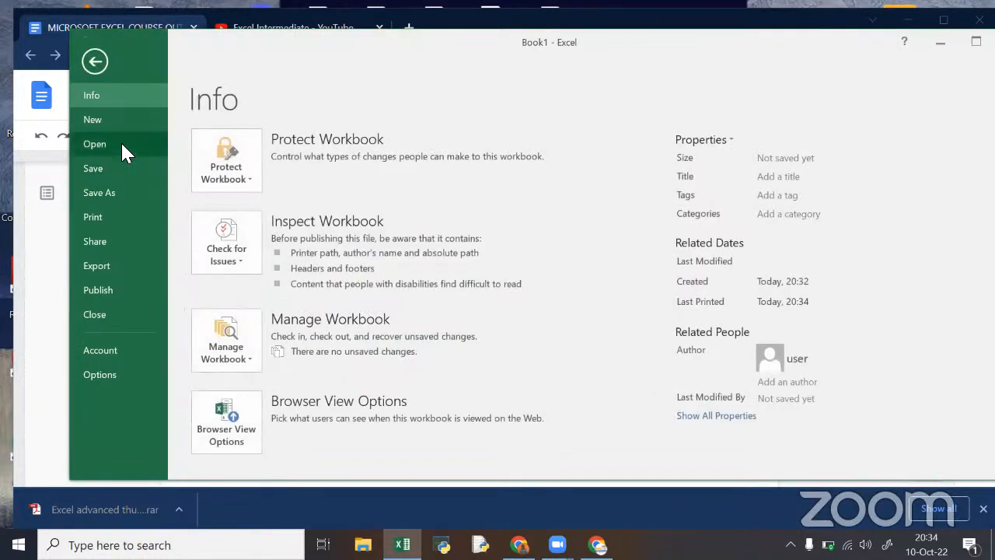
{"action": "left_click", "coordinate": [121, 143]}
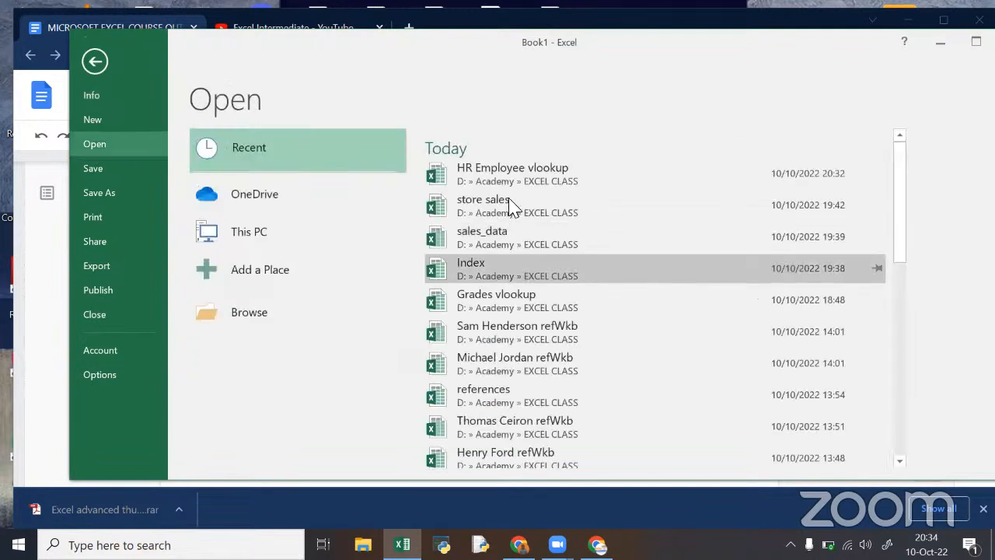
{"action": "left_click", "coordinate": [510, 165]}
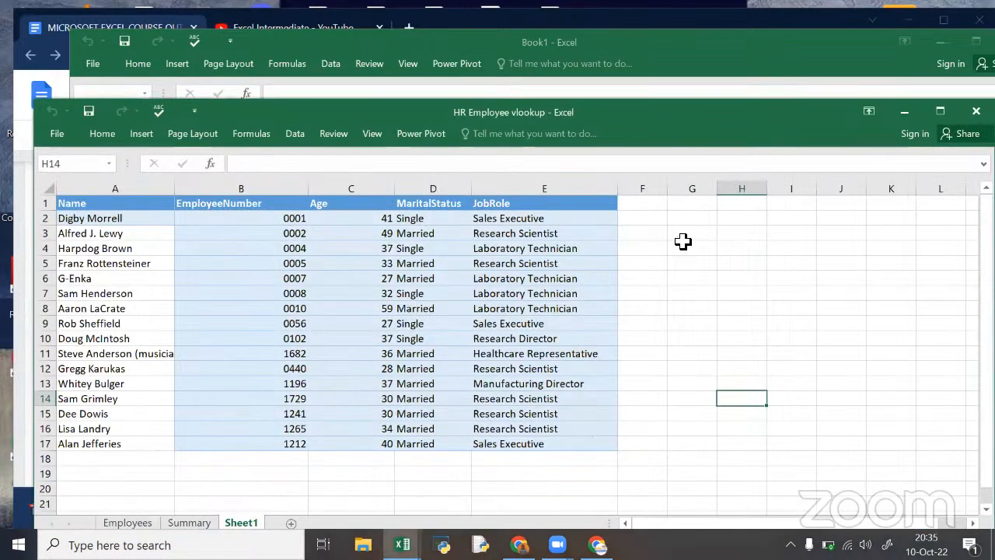
{"action": "left_click", "coordinate": [686, 246]}
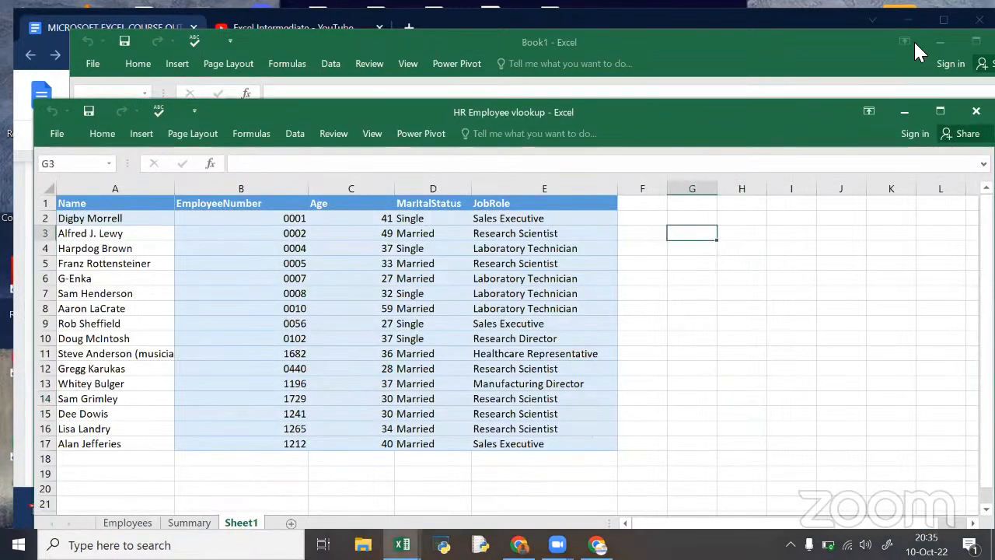
Step: Close the Book1 workbook without saving its changes
{"action": "left_click_drag", "start_coordinate": [767, 42], "coordinate": [609, 48]}
{"action": "left_click", "coordinate": [853, 47]}
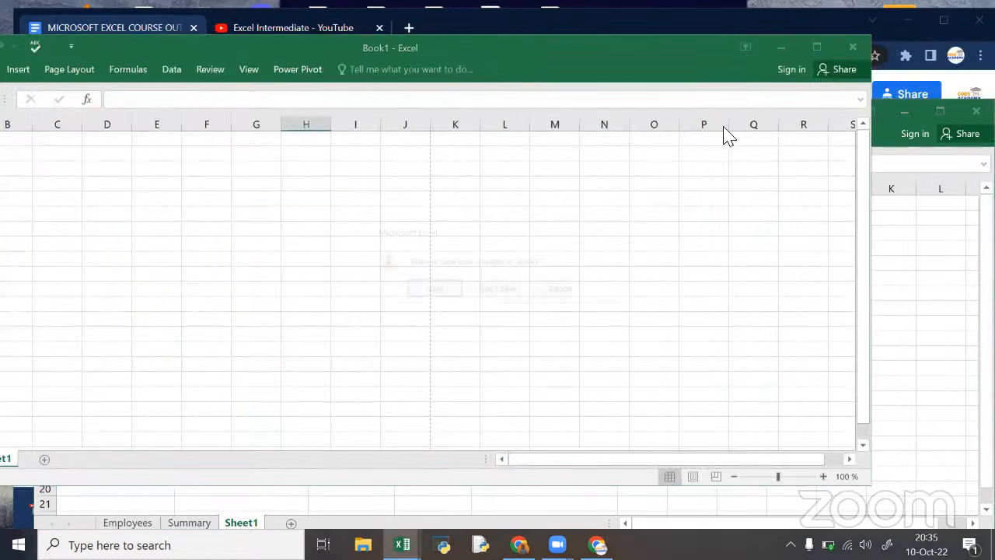
{"action": "left_click", "coordinate": [507, 293]}
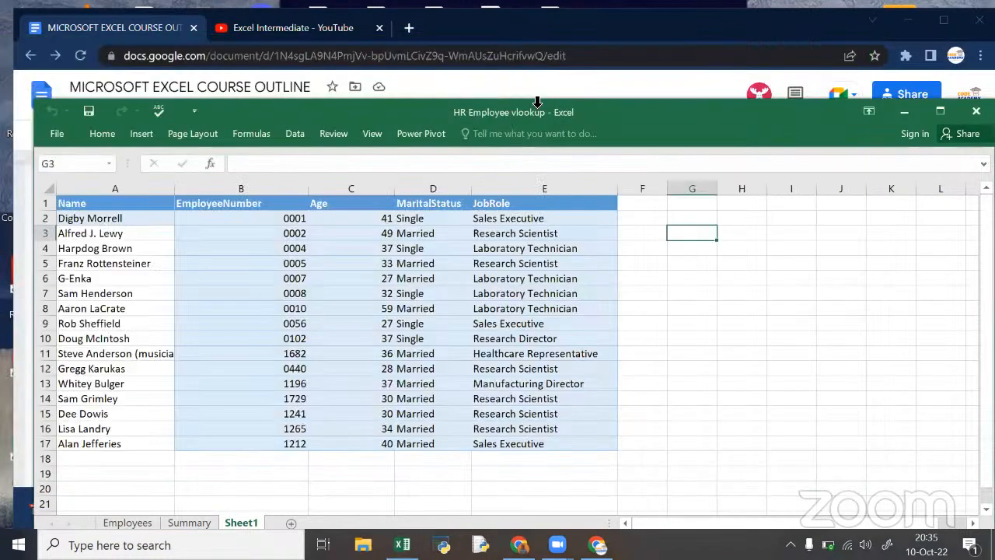
Step: Review the header and footer settings of Sheet1 in HR Employee vlookup and check them in the print preview
{"action": "left_click_drag", "start_coordinate": [311, 111], "coordinate": [357, 23]}
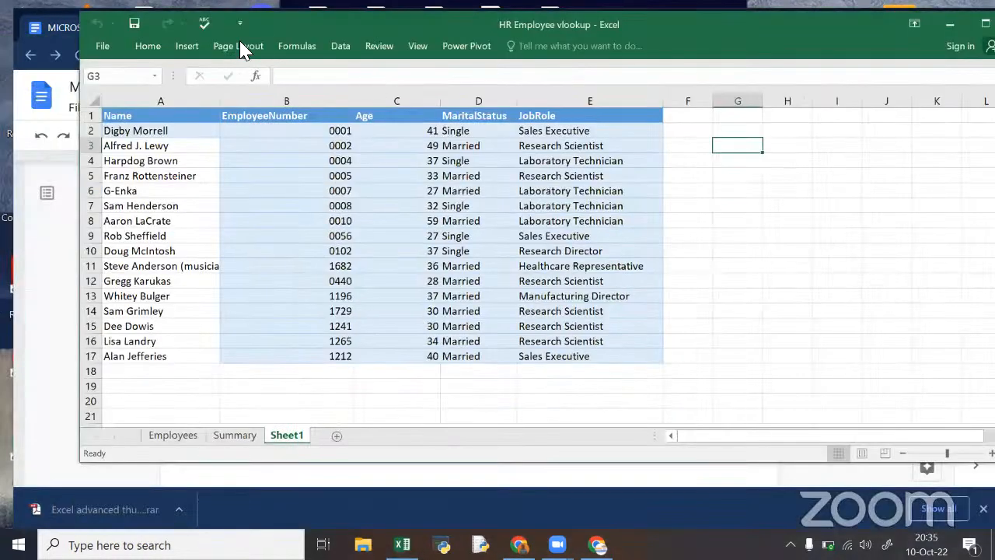
{"action": "left_click", "coordinate": [243, 52]}
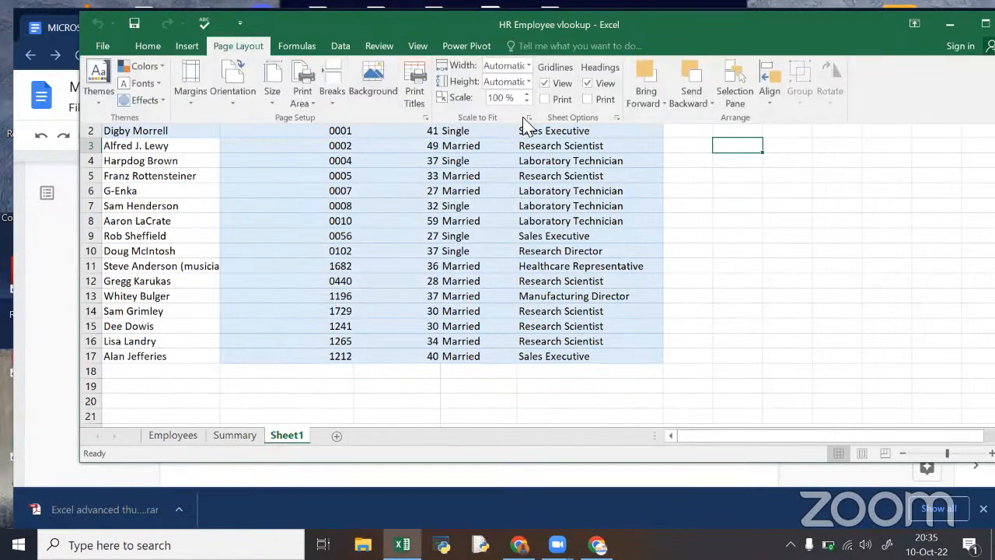
{"action": "left_click", "coordinate": [424, 119]}
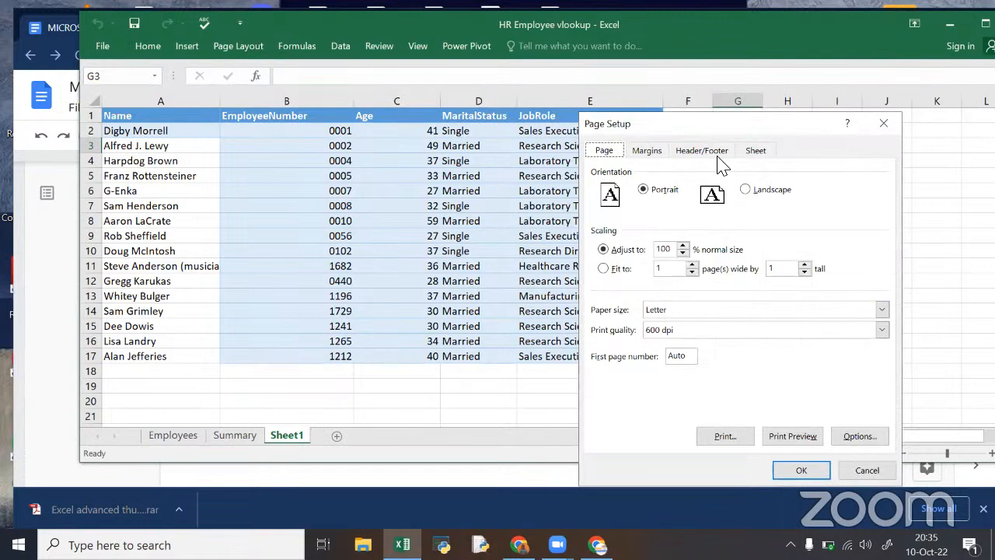
{"action": "left_click", "coordinate": [706, 151]}
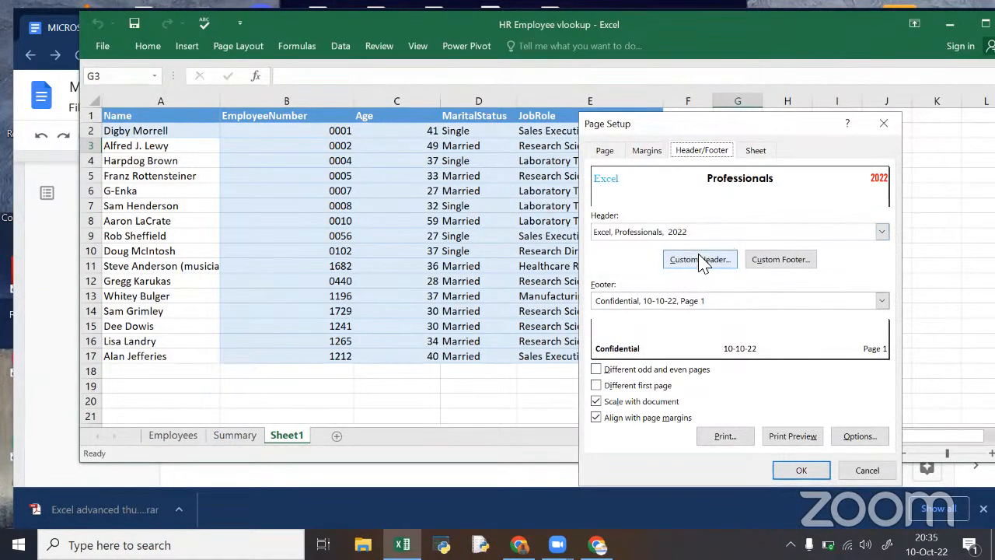
{"action": "left_click", "coordinate": [798, 437]}
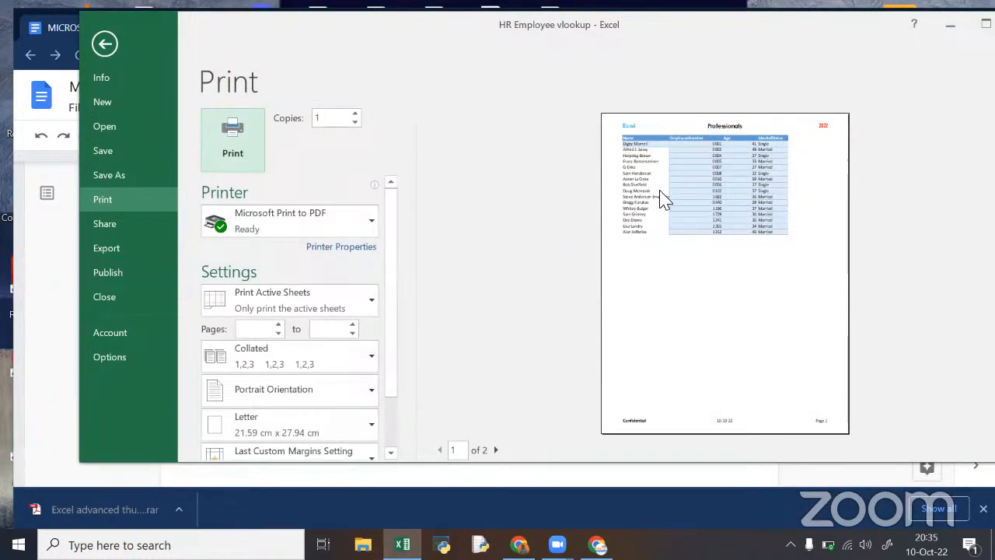
{"action": "left_click", "coordinate": [846, 127]}
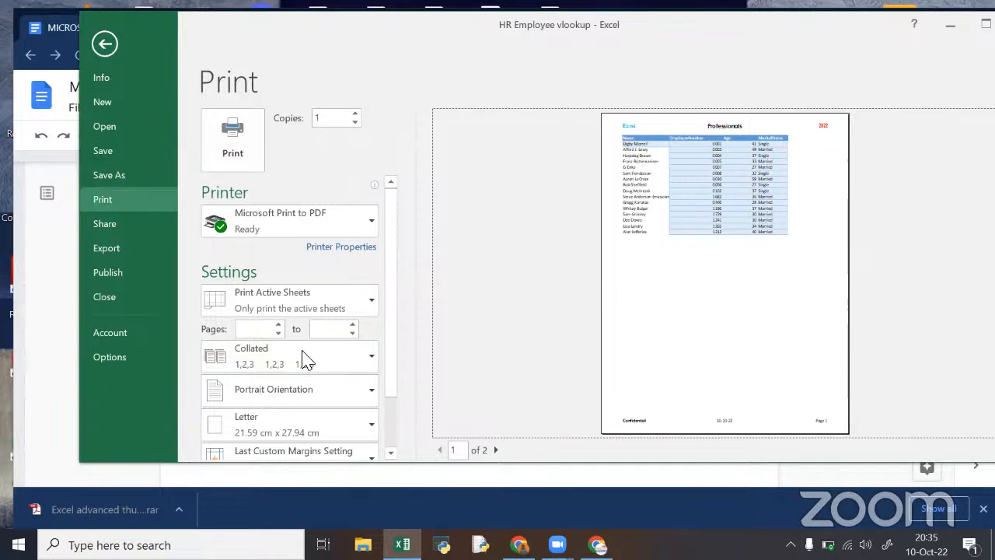
{"action": "left_click", "coordinate": [104, 43]}
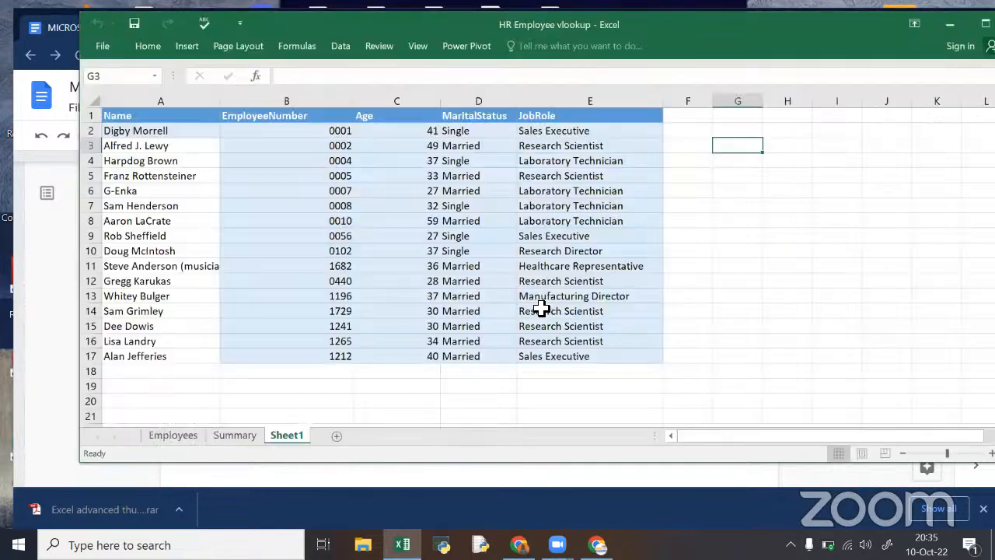
Step: Examine the dashed page-break lines down and across Sheet1, including the break below row 141, and return to row 1
{"action": "scroll", "coordinate": [513, 327], "scroll_direction": "down", "scroll_amount": 11}
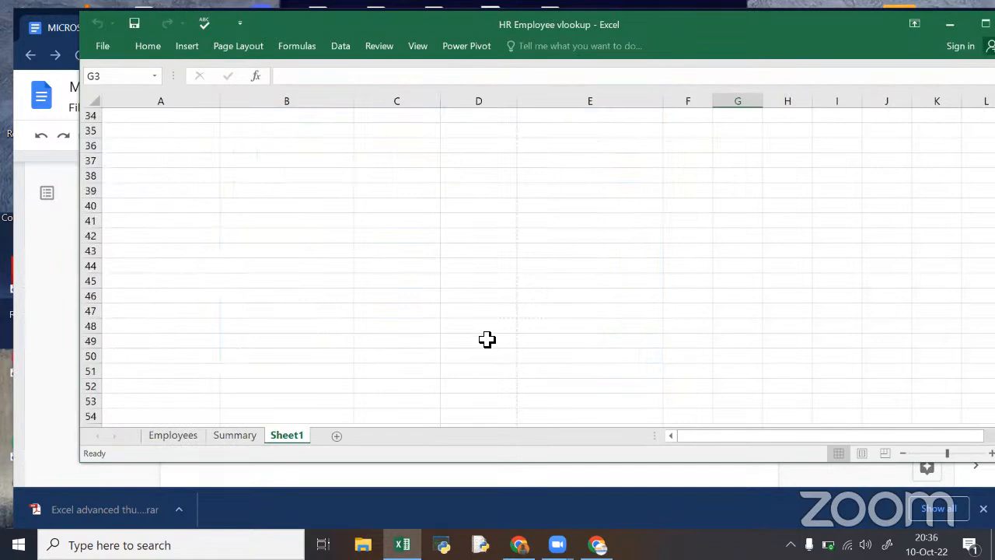
{"action": "scroll", "coordinate": [487, 339], "scroll_direction": "down", "scroll_amount": 20}
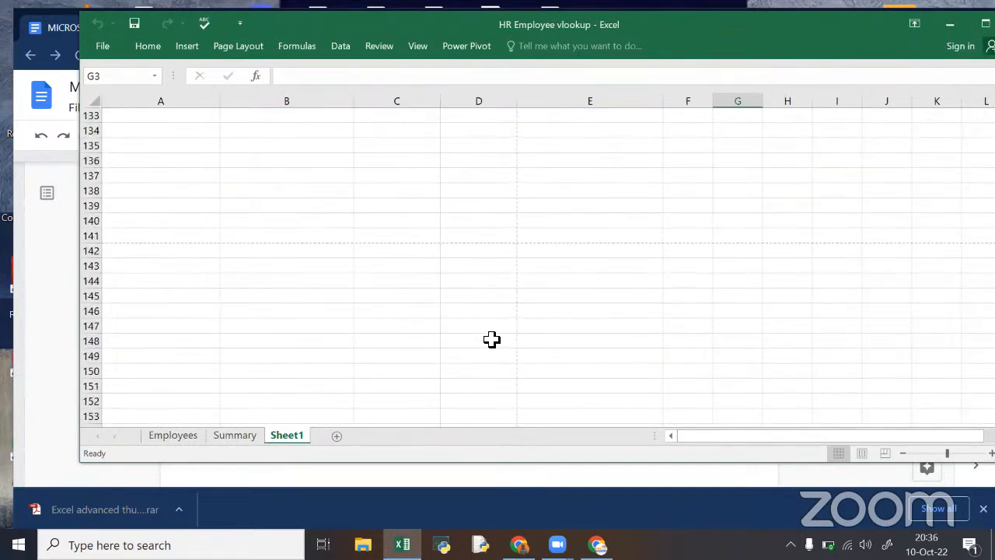
{"action": "scroll", "coordinate": [492, 339], "scroll_direction": "down", "scroll_amount": 6}
{"action": "scroll", "coordinate": [492, 339], "scroll_direction": "up", "scroll_amount": 12}
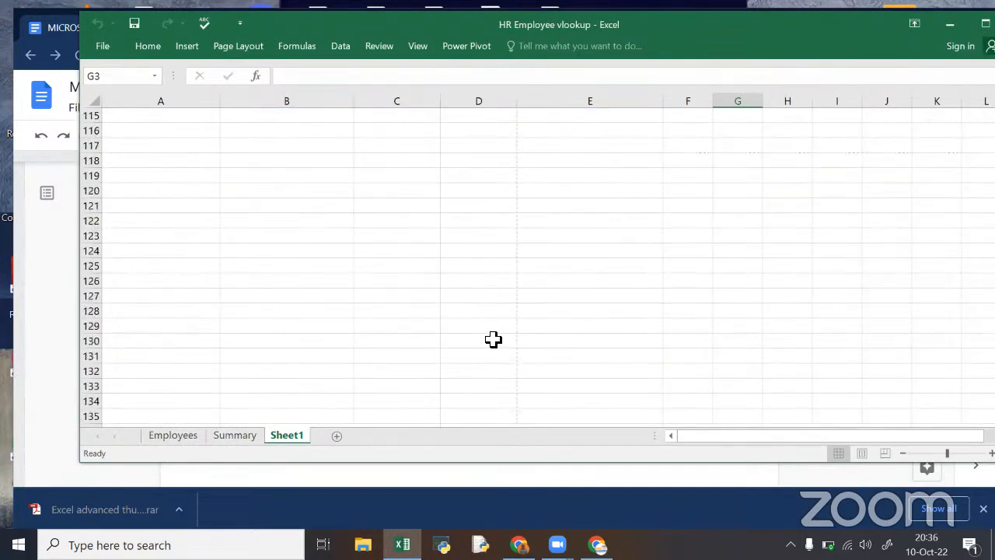
{"action": "scroll", "coordinate": [493, 339], "scroll_direction": "down", "scroll_amount": 3}
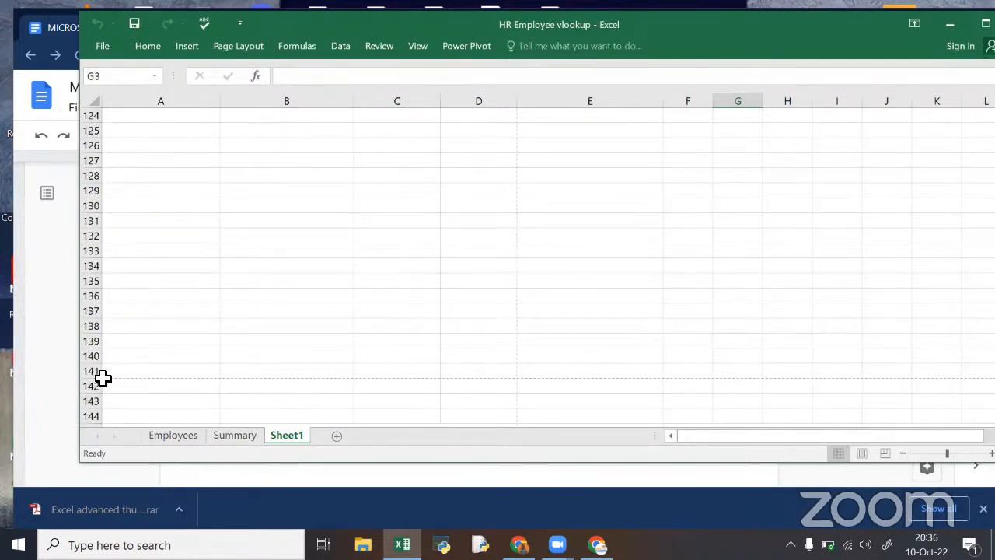
{"action": "left_click_drag", "start_coordinate": [103, 378], "coordinate": [972, 393]}
{"action": "left_click", "coordinate": [587, 385]}
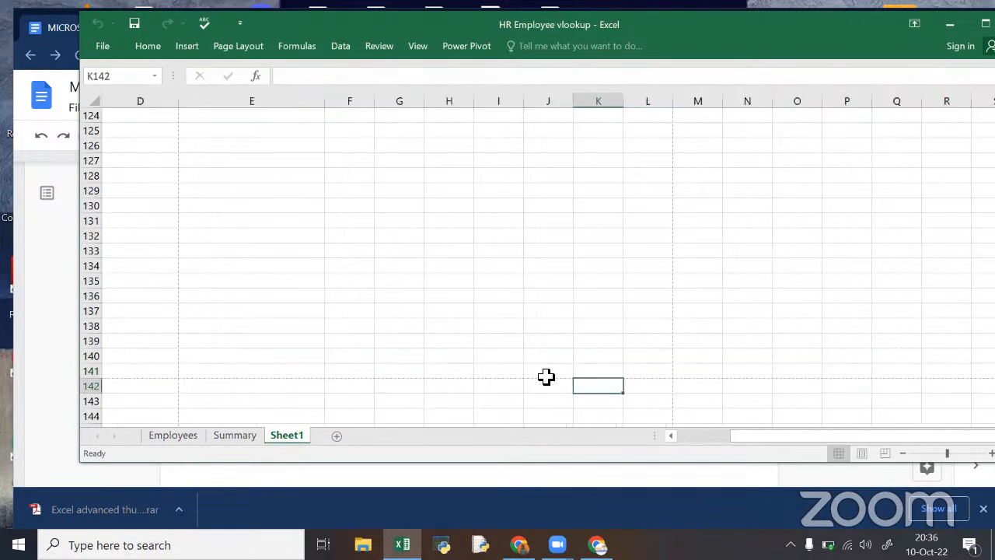
{"action": "scroll", "coordinate": [658, 361], "scroll_direction": "up", "scroll_amount": 20}
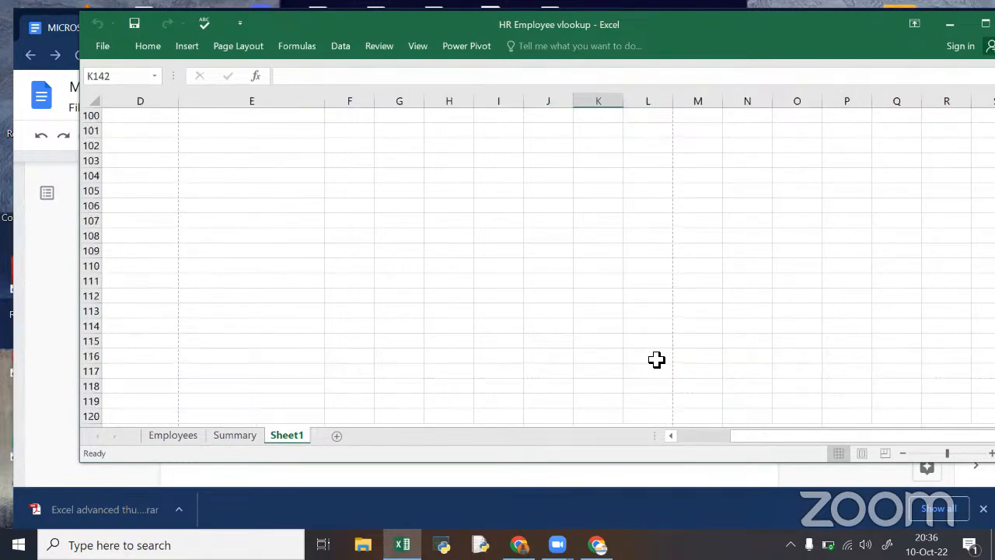
{"action": "scroll", "coordinate": [658, 363], "scroll_direction": "up", "scroll_amount": 18}
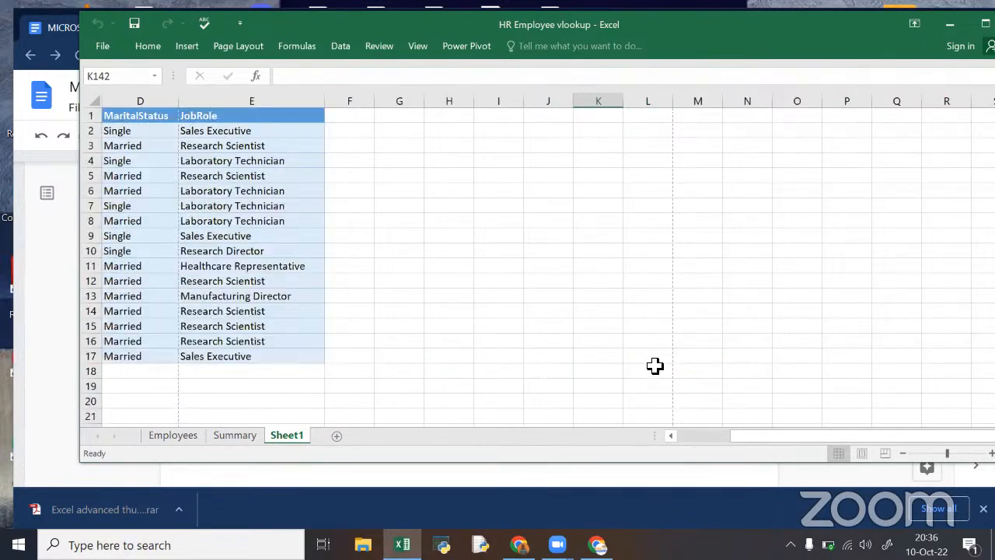
Step: Examine where the vertical page break divides the MaritalStatus and JobRole columns, and bring the whole employee table back into view
{"action": "left_click", "coordinate": [346, 321]}
{"action": "left_click", "coordinate": [173, 237]}
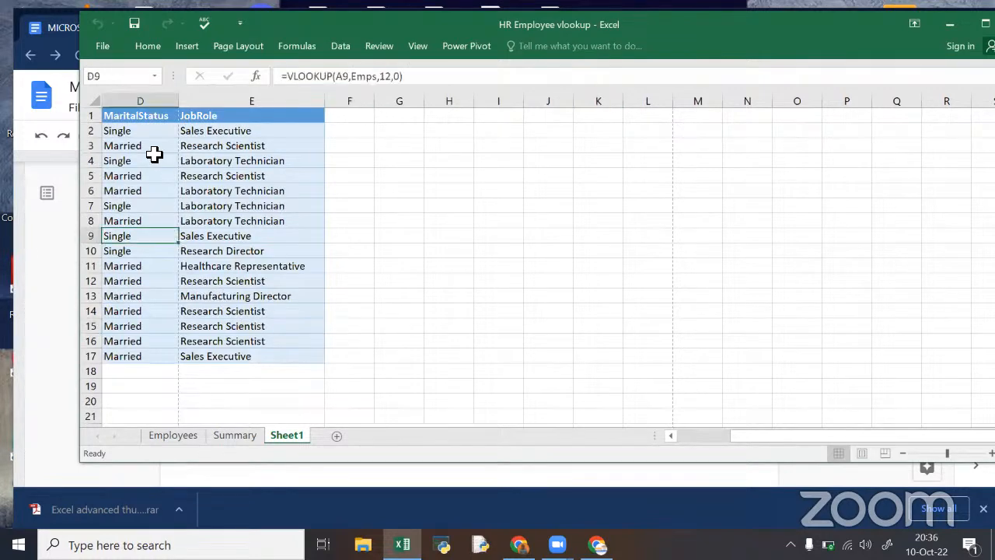
{"action": "left_click_drag", "start_coordinate": [149, 118], "coordinate": [278, 282]}
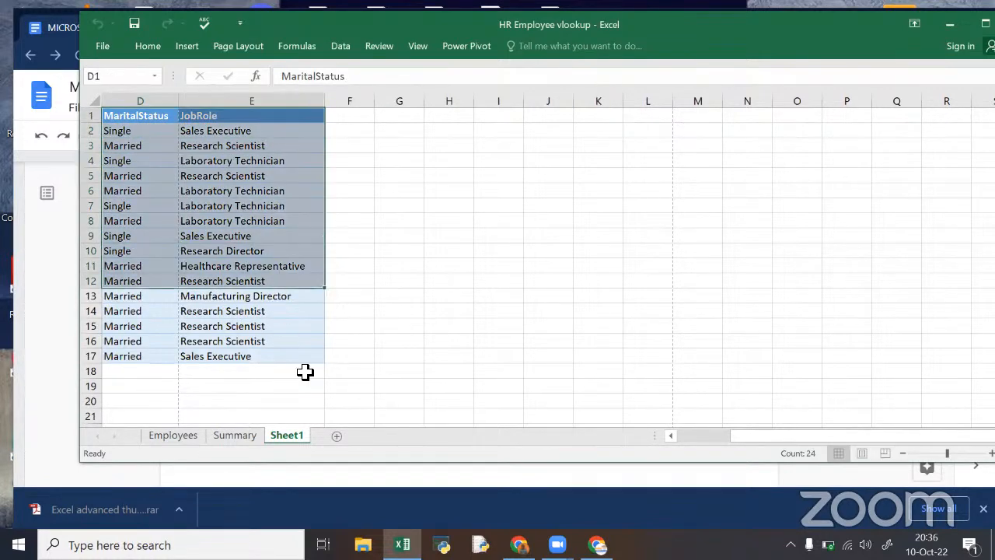
{"action": "scroll", "coordinate": [305, 373], "scroll_direction": "left", "scroll_amount": 3}
{"action": "left_click", "coordinate": [396, 343]}
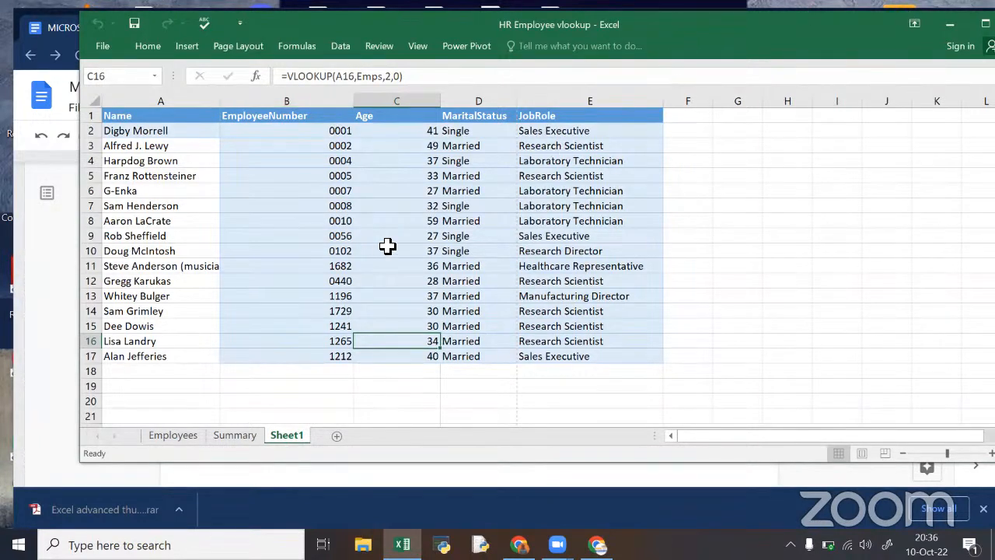
{"action": "scroll", "coordinate": [451, 193], "scroll_direction": "down", "scroll_amount": 1}
{"action": "scroll", "coordinate": [450, 192], "scroll_direction": "up", "scroll_amount": 1}
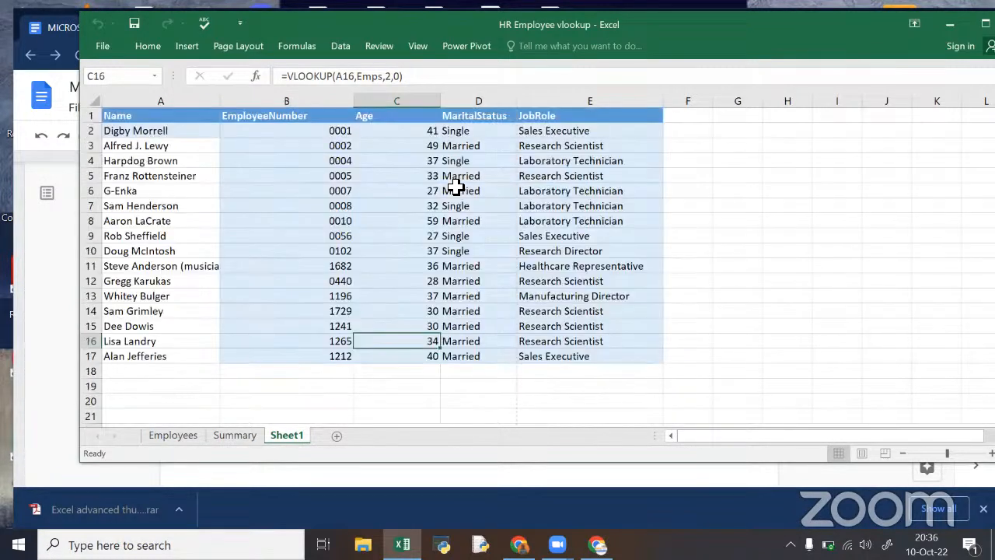